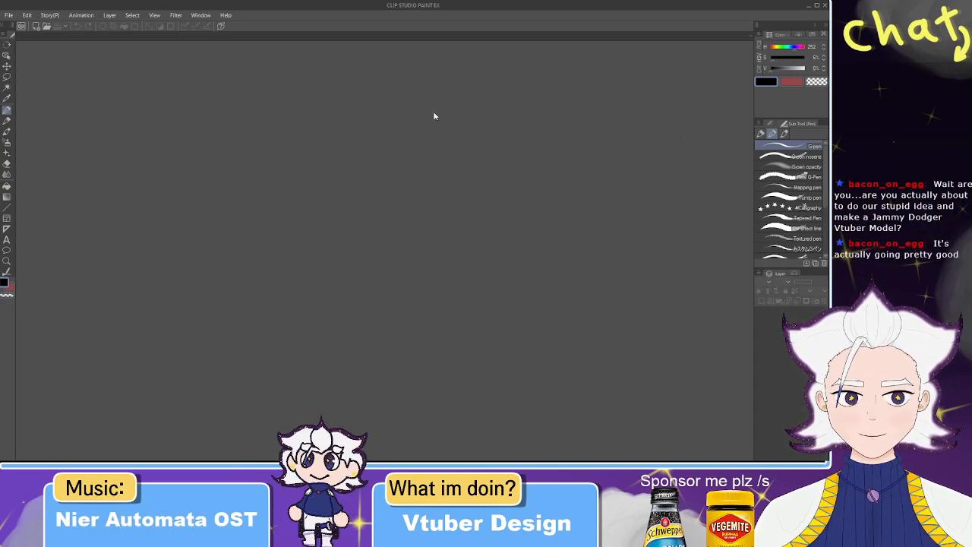
- Create a new blank 2000 x 2000 px illustration canvas
{"action": "left_click", "coordinate": [11, 19]}
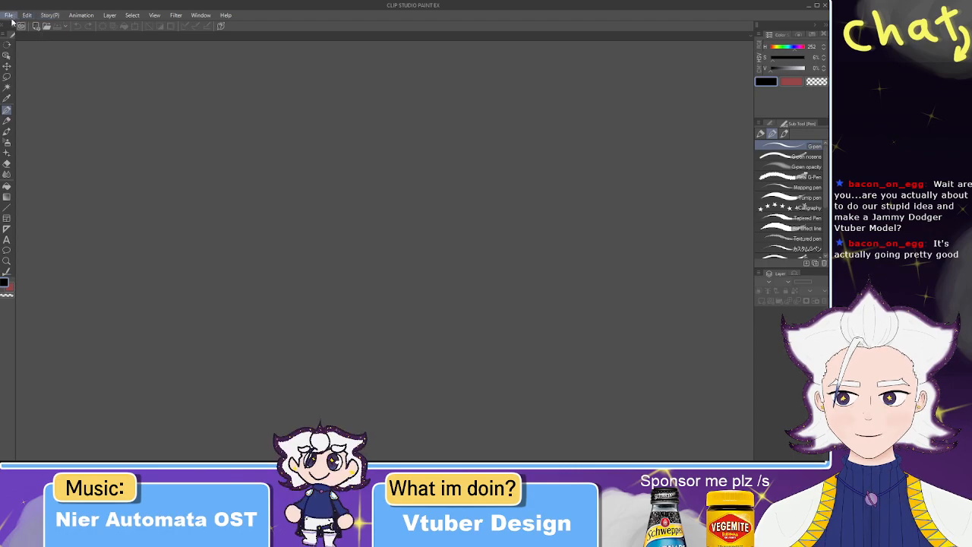
{"action": "left_click", "coordinate": [11, 24]}
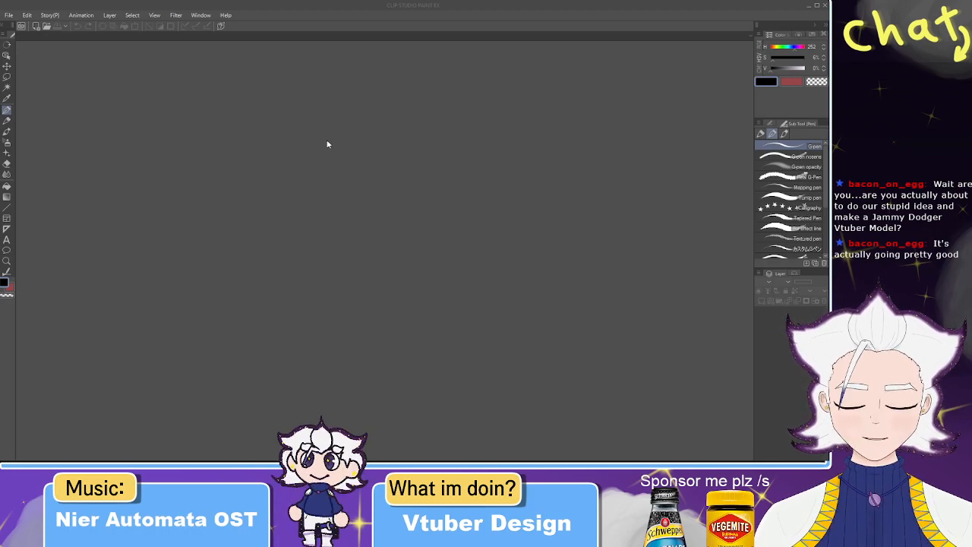
{"action": "left_click", "coordinate": [352, 91]}
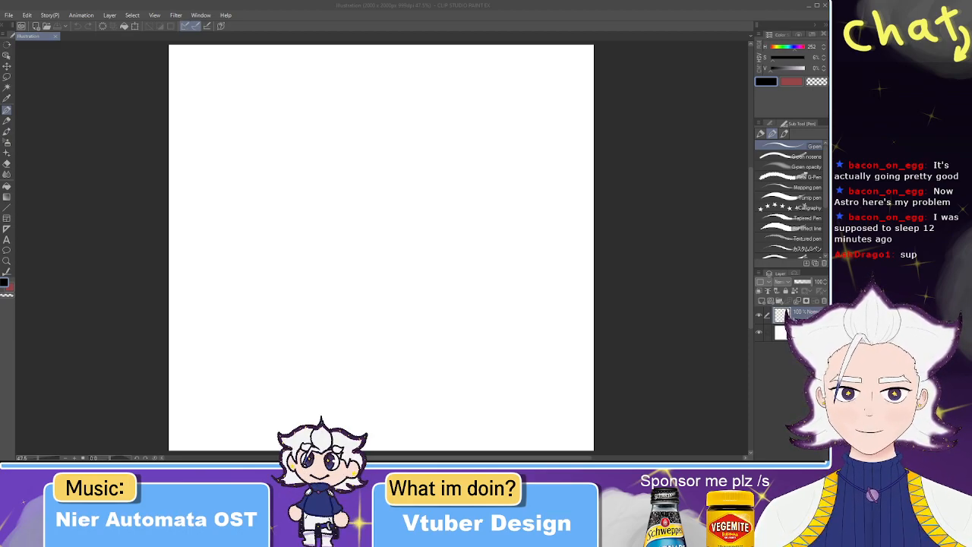
- Paste the single jam biscuit photo and scale it down to a small image in the canvas's upper-left corner
{"action": "left_click", "coordinate": [755, 9]}
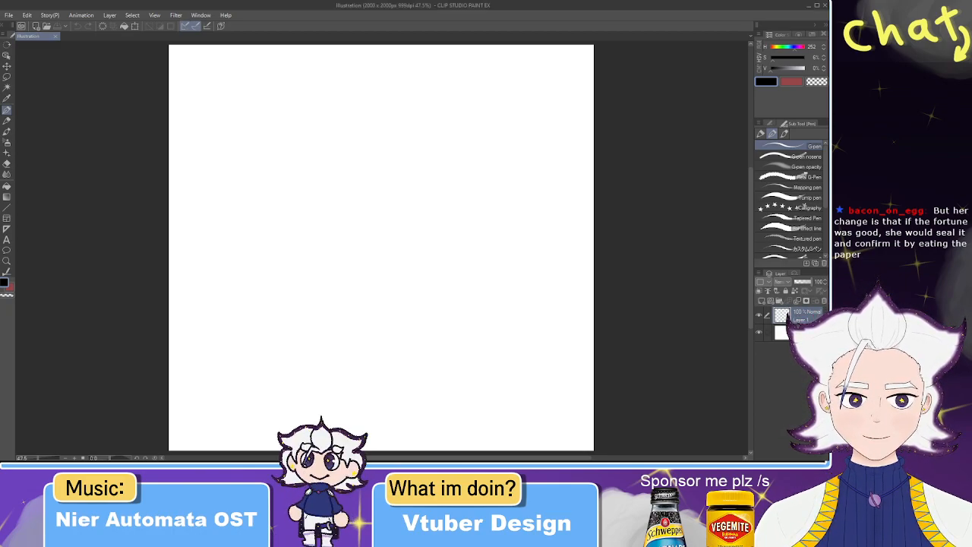
{"action": "key", "text": "ctrl+v"}
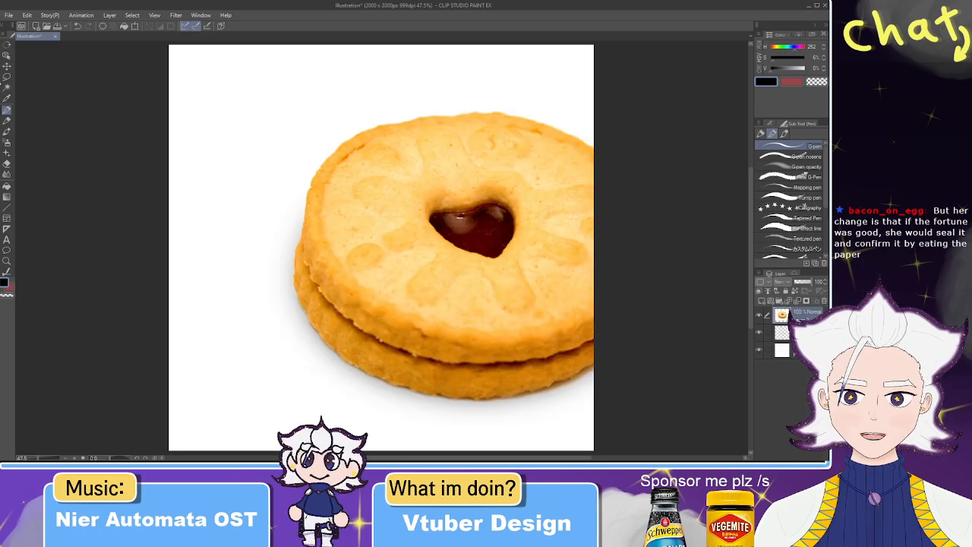
{"action": "left_click", "coordinate": [8, 56]}
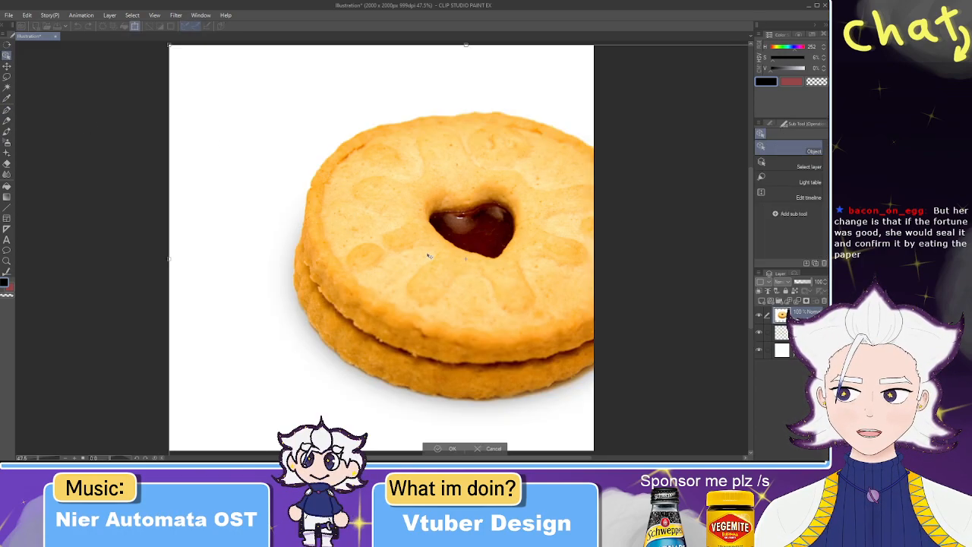
{"action": "scroll", "coordinate": [402, 206], "scroll_direction": "down", "scroll_amount": 2}
{"action": "key", "text": "ctrl+t"}
{"action": "left_click_drag", "start_coordinate": [609, 368], "coordinate": [297, 178]}
{"action": "left_click", "coordinate": [247, 159]}
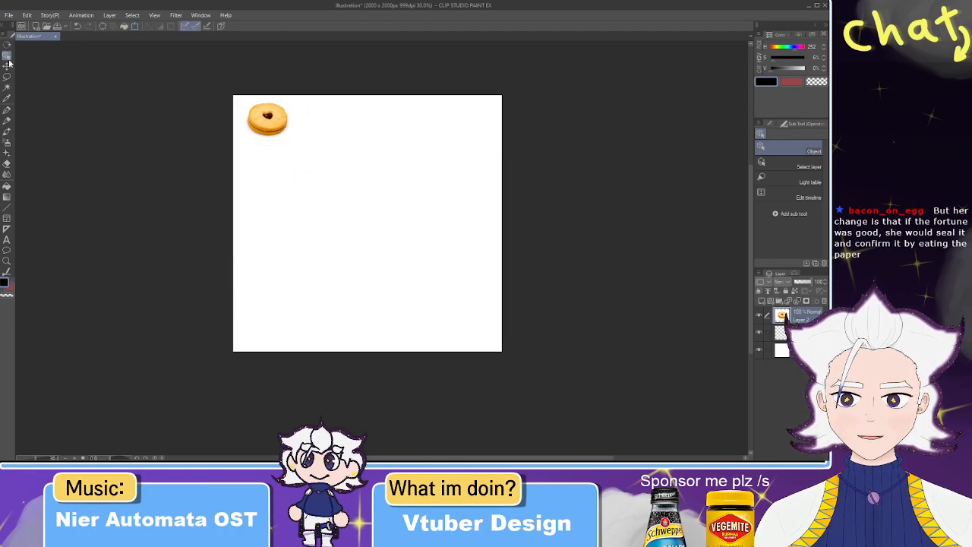
- Select the white background around the biscuit with Auto select, delete it and clear the selection
{"action": "left_click", "coordinate": [6, 88]}
{"action": "scroll", "coordinate": [242, 110], "scroll_direction": "up", "scroll_amount": 2}
{"action": "left_click", "coordinate": [330, 107]}
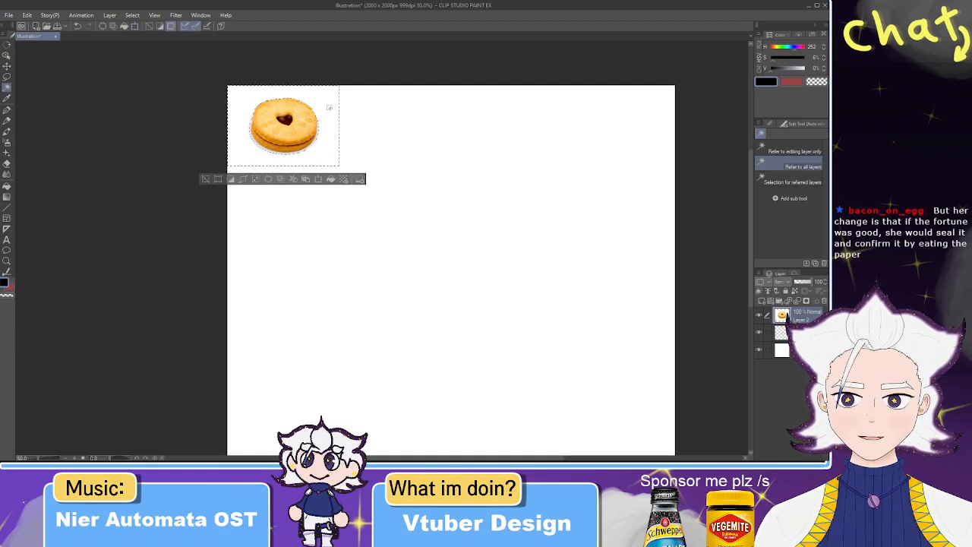
{"action": "key", "text": "Delete"}
{"action": "key", "text": "ctrl+d"}
- Move the biscuit image slightly closer to the canvas's upper-left corner
{"action": "left_click", "coordinate": [7, 56]}
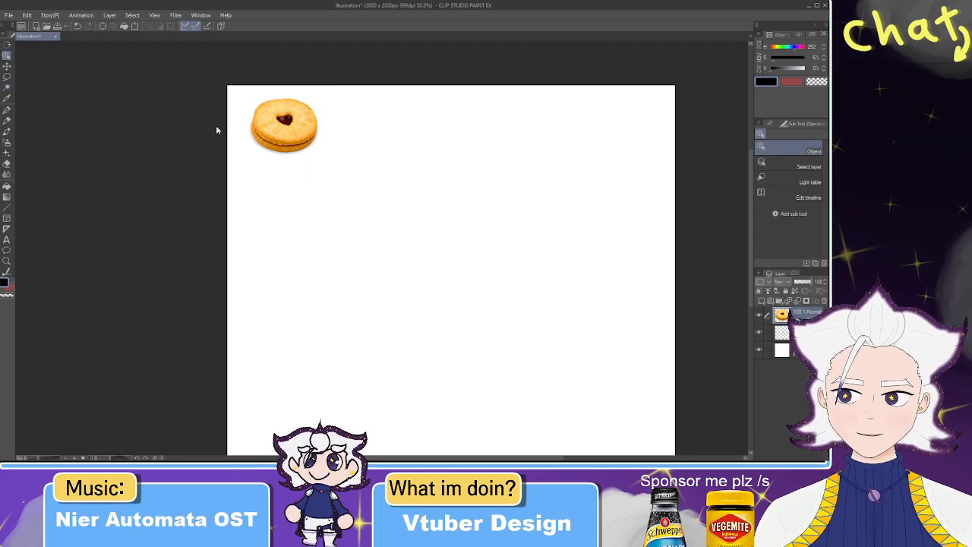
{"action": "left_click_drag", "start_coordinate": [294, 142], "coordinate": [282, 137]}
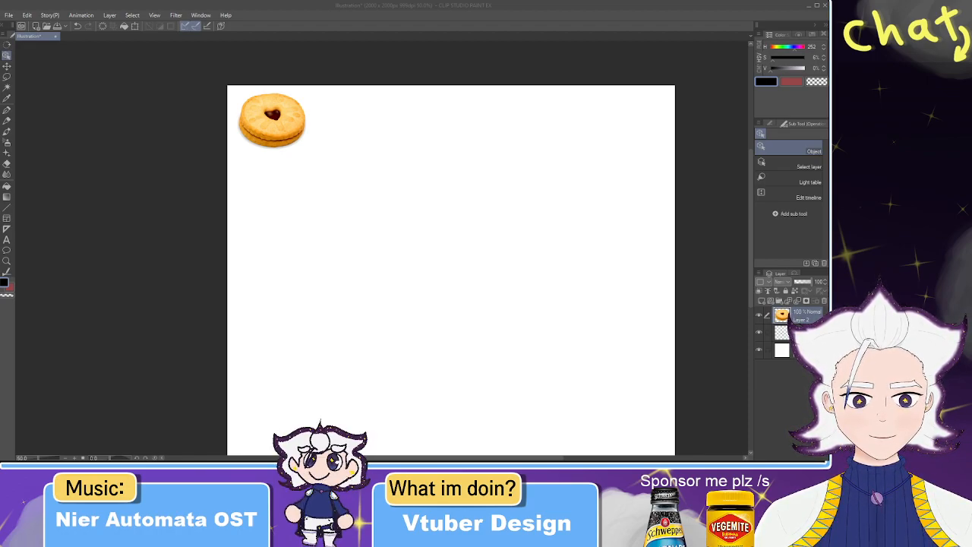
{"action": "left_click", "coordinate": [573, 173]}
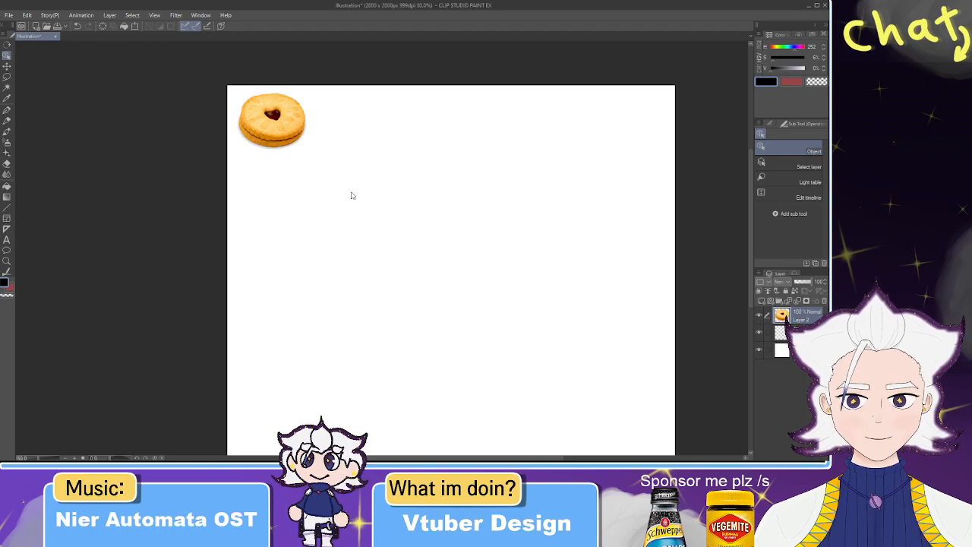
{"action": "scroll", "coordinate": [380, 208], "scroll_direction": "down", "scroll_amount": 2}
{"action": "scroll", "coordinate": [389, 215], "scroll_direction": "up", "scroll_amount": 1}
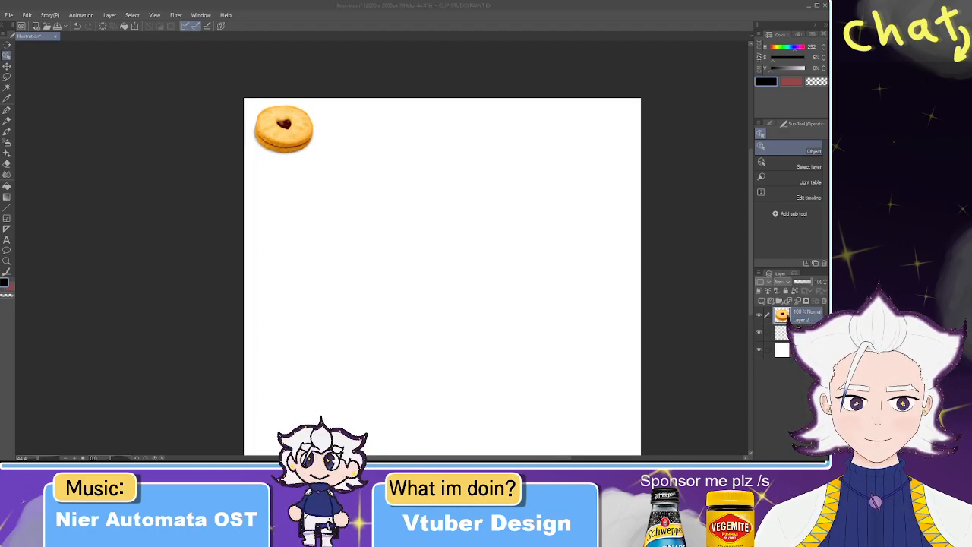
{"action": "left_click", "coordinate": [557, 196]}
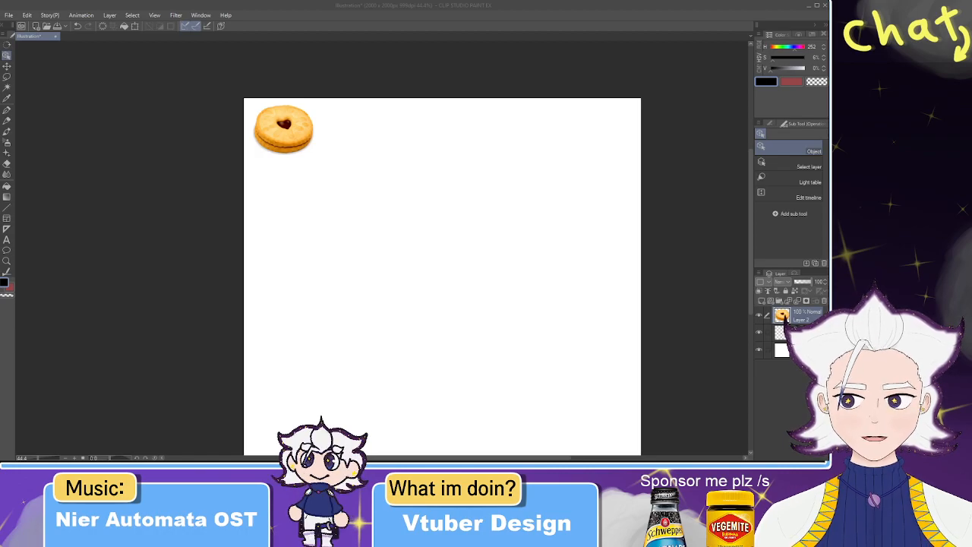
{"action": "left_click", "coordinate": [783, 315]}
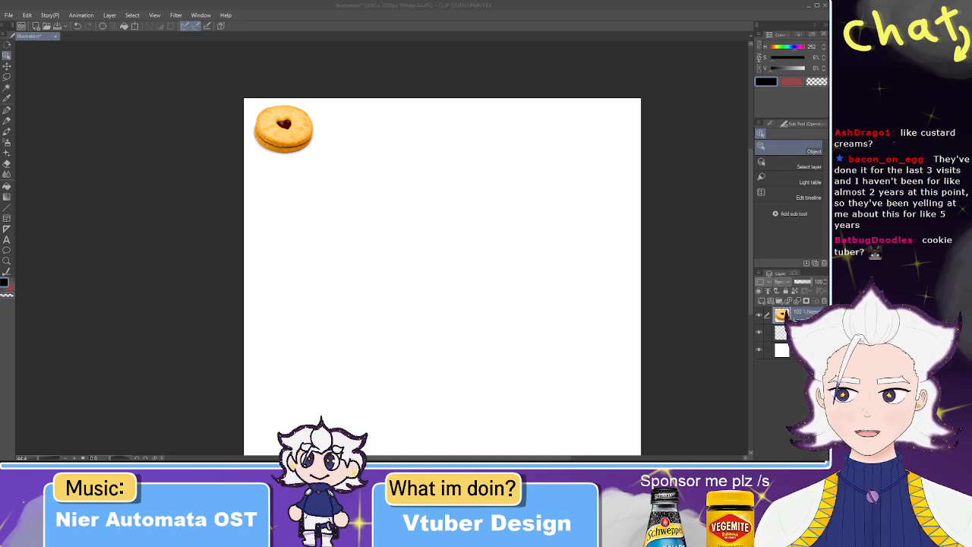
{"action": "left_click_drag", "start_coordinate": [271, 121], "coordinate": [606, 158]}
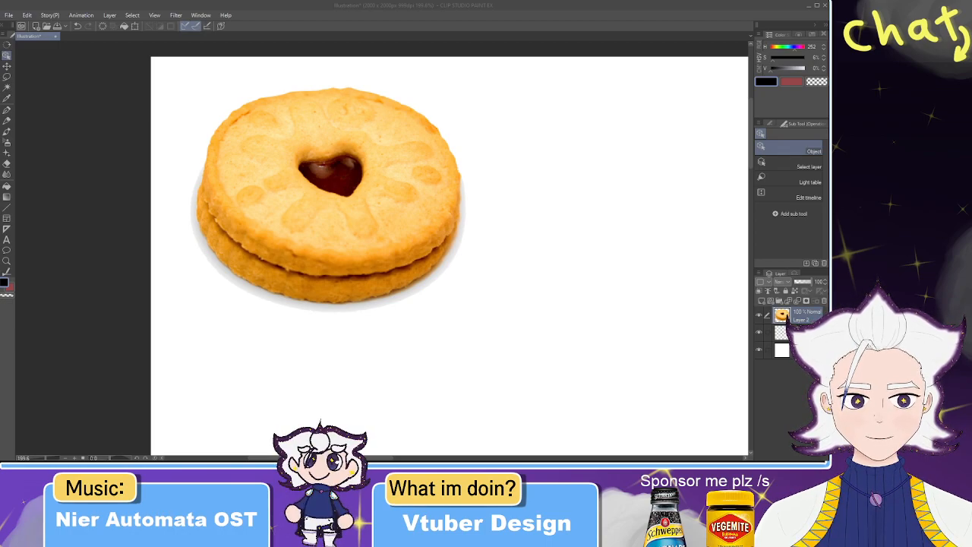
{"action": "left_click", "coordinate": [566, 169]}
{"action": "key", "text": "ctrl+v"}
{"action": "scroll", "coordinate": [518, 191], "scroll_direction": "down", "scroll_amount": 5}
{"action": "left_click_drag", "start_coordinate": [573, 261], "coordinate": [317, 183]}
{"action": "scroll", "coordinate": [318, 182], "scroll_direction": "down", "scroll_amount": 5}
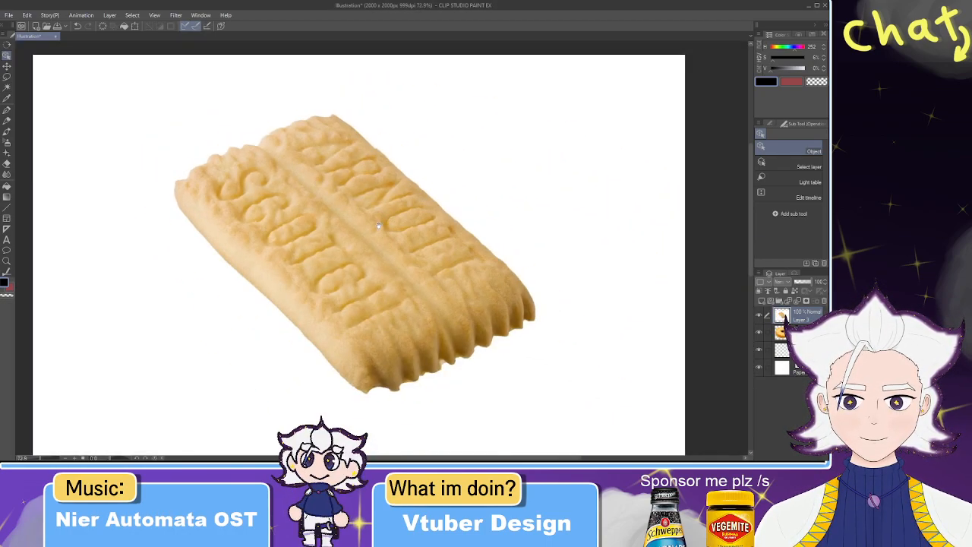
{"action": "key", "text": "p"}
{"action": "mouse_move", "coordinate": [245, 134]}
{"action": "left_mouse_down"}
{"action": "mouse_move", "coordinate": [396, 281]}
{"action": "mouse_move", "coordinate": [214, 310]}
{"action": "mouse_move", "coordinate": [247, 115]}
{"action": "left_mouse_up"}
{"action": "key", "text": "ctrl+z"}
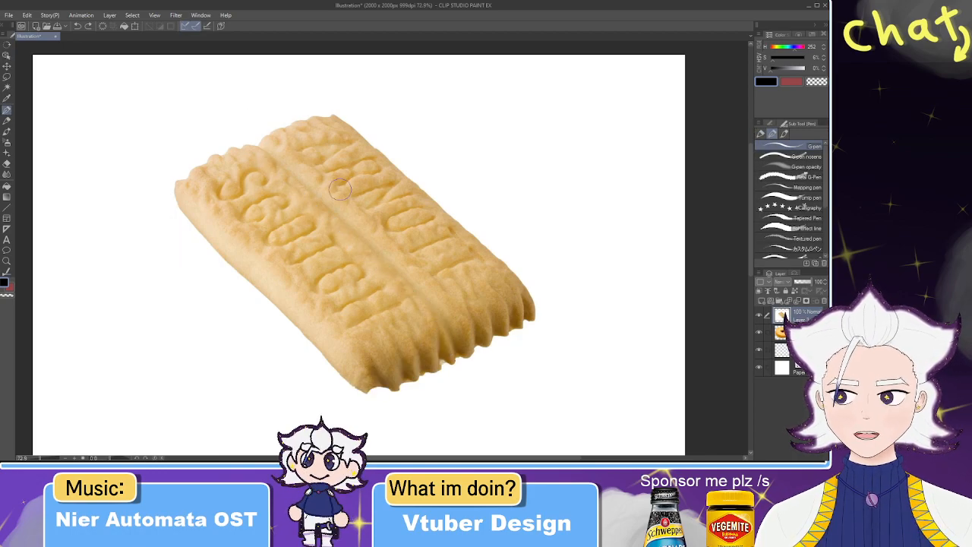
{"action": "key", "text": "ctrl+z"}
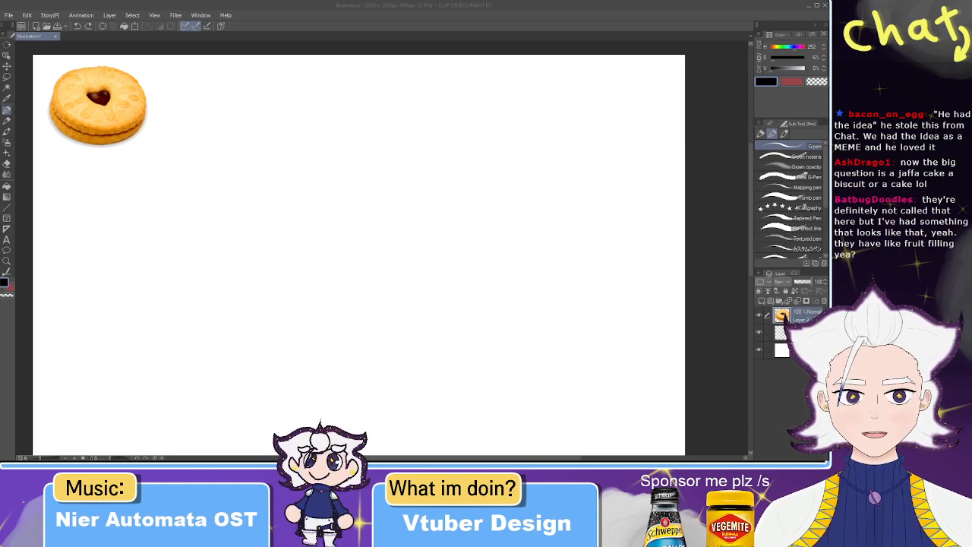
{"action": "scroll", "coordinate": [78, 89], "scroll_direction": "up", "scroll_amount": 6}
{"action": "scroll", "coordinate": [75, 90], "scroll_direction": "down", "scroll_amount": 6}
{"action": "scroll", "coordinate": [73, 89], "scroll_direction": "down", "scroll_amount": 2}
{"action": "scroll", "coordinate": [215, 140], "scroll_direction": "up", "scroll_amount": 4}
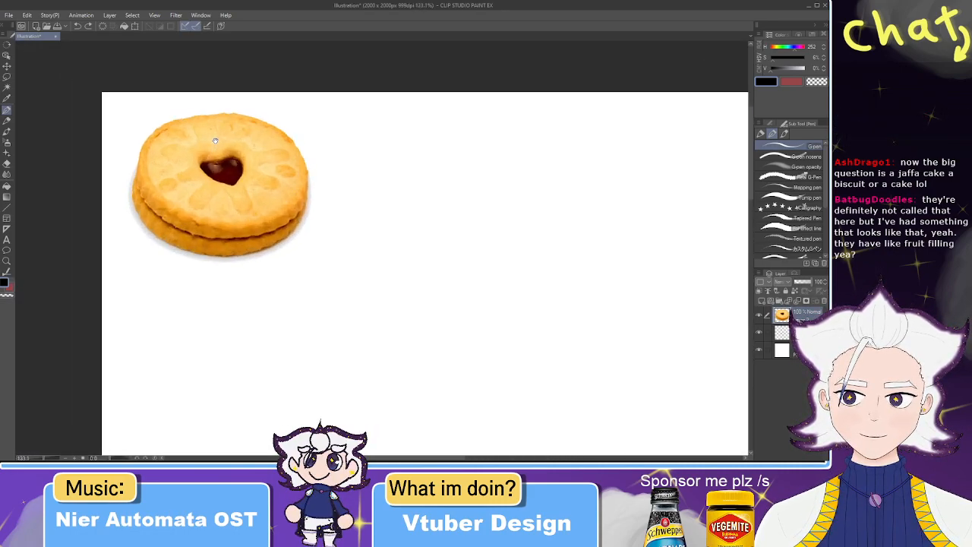
{"action": "scroll", "coordinate": [215, 140], "scroll_direction": "down", "scroll_amount": 3}
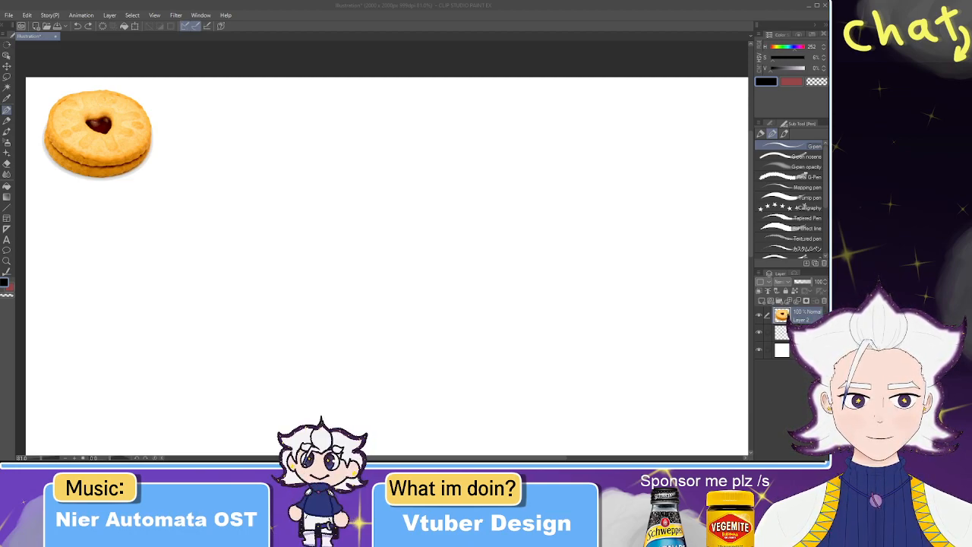
- Paste the photo of three heart-centred jam biscuits, scale it down and place it directly below the first biscuit
{"action": "left_click", "coordinate": [705, 133]}
{"action": "key", "text": "ctrl+v"}
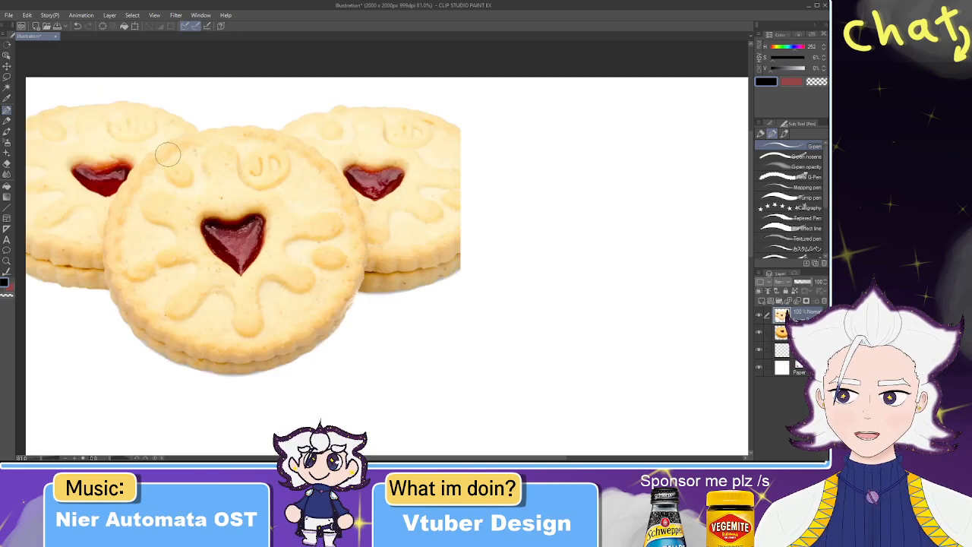
{"action": "scroll", "coordinate": [169, 156], "scroll_direction": "down", "scroll_amount": 2}
{"action": "scroll", "coordinate": [108, 150], "scroll_direction": "up", "scroll_amount": 1}
{"action": "left_click", "coordinate": [7, 56]}
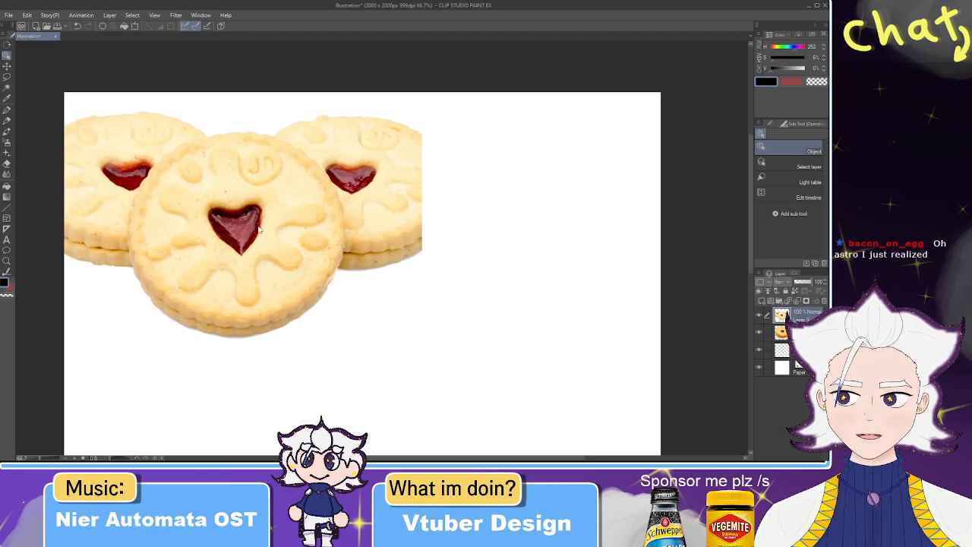
{"action": "key", "text": "ctrl+t"}
{"action": "left_click_drag", "start_coordinate": [422, 347], "coordinate": [170, 167]}
{"action": "left_click_drag", "start_coordinate": [147, 136], "coordinate": [155, 234]}
{"action": "left_click", "coordinate": [111, 278]}
{"action": "left_click_drag", "start_coordinate": [190, 198], "coordinate": [362, 183]}
{"action": "left_click_drag", "start_coordinate": [324, 215], "coordinate": [310, 215]}
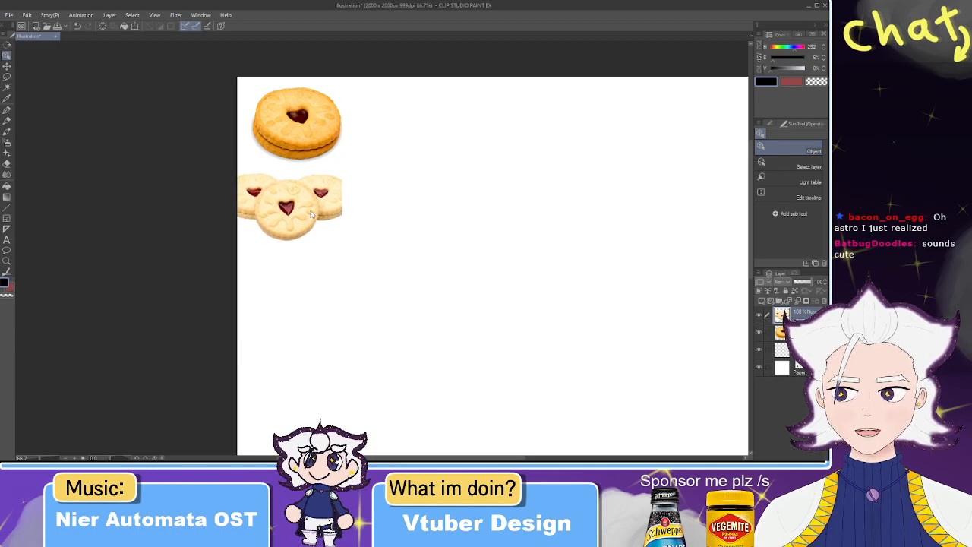
- Paste the baker photo and crop strips off its right and left sides using rectangular selections
{"action": "scroll", "coordinate": [332, 193], "scroll_direction": "up", "scroll_amount": 1}
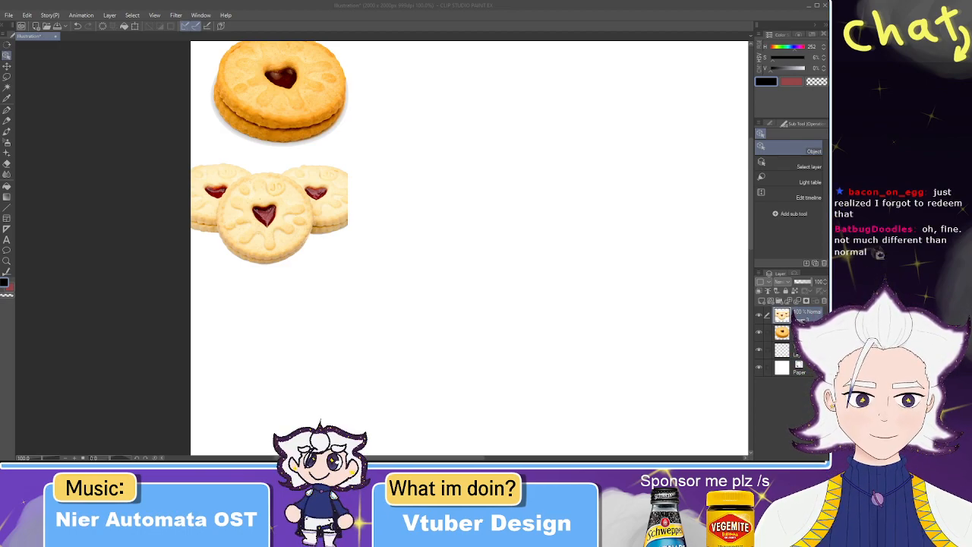
{"action": "scroll", "coordinate": [402, 138], "scroll_direction": "down", "scroll_amount": 2}
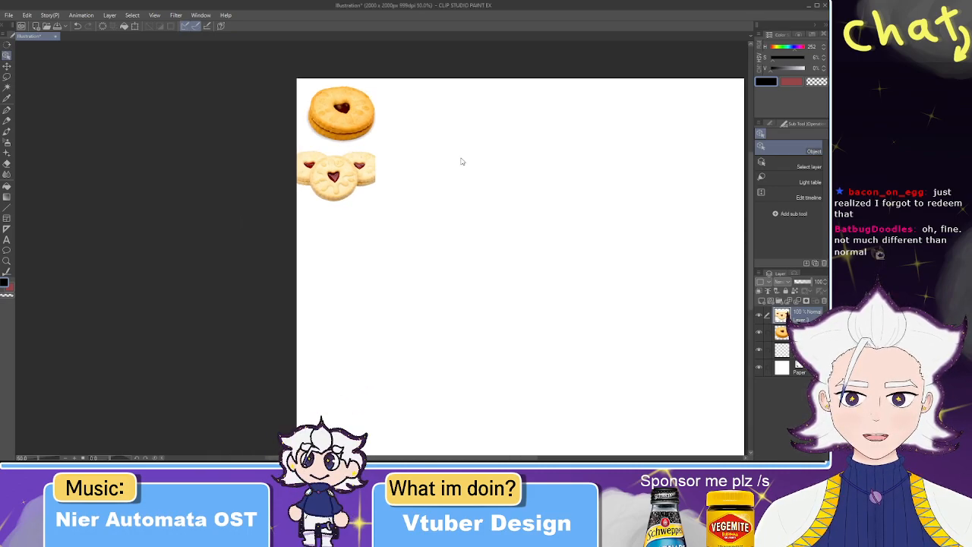
{"action": "key", "text": "ctrl+v"}
{"action": "left_click", "coordinate": [7, 76]}
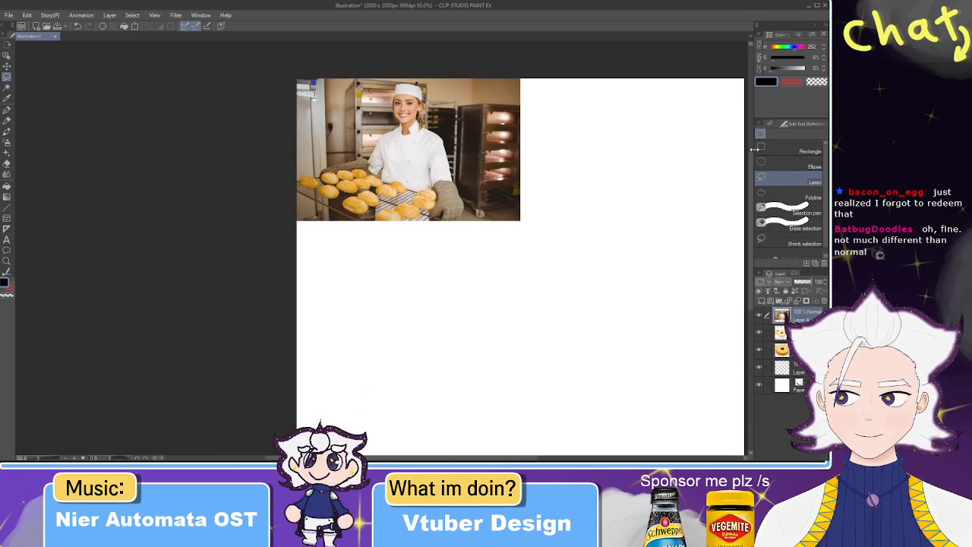
{"action": "left_click", "coordinate": [790, 150]}
{"action": "left_click_drag", "start_coordinate": [611, 255], "coordinate": [472, 62]}
{"action": "key", "text": "Delete"}
{"action": "left_click_drag", "start_coordinate": [284, 57], "coordinate": [326, 278]}
{"action": "key", "text": "Delete"}
{"action": "key", "text": "ctrl+d"}
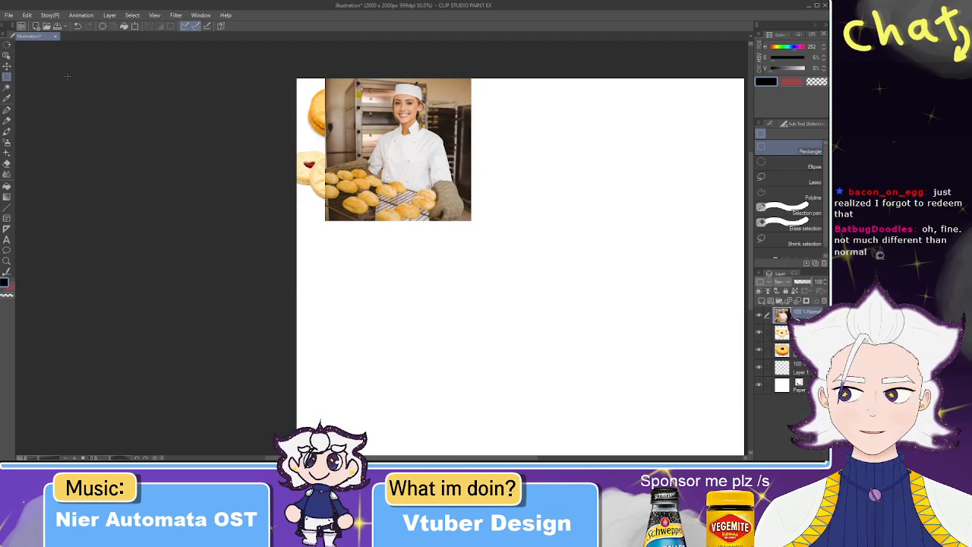
- Move the baker photo below the biscuit images, against the canvas's left edge
{"action": "left_click", "coordinate": [6, 56]}
{"action": "left_click_drag", "start_coordinate": [425, 125], "coordinate": [404, 248]}
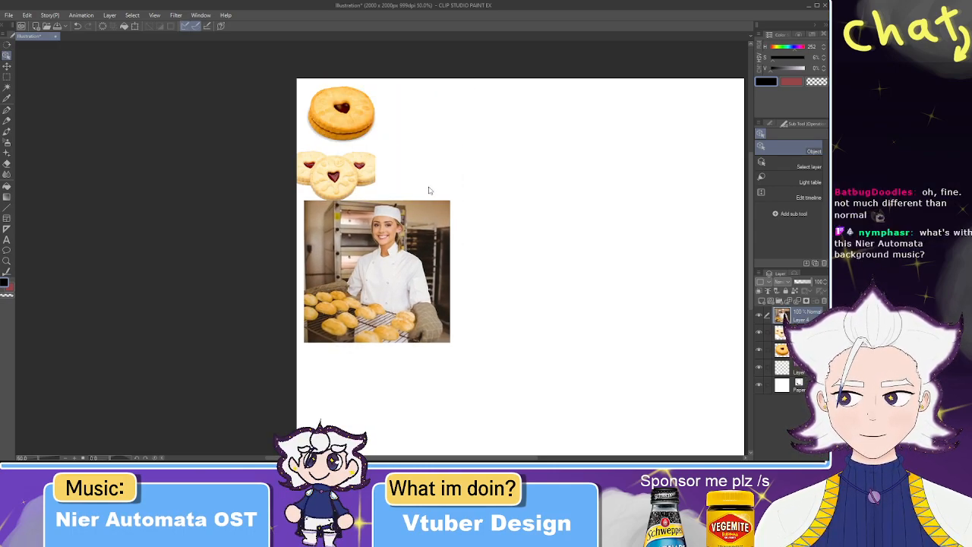
{"action": "scroll", "coordinate": [429, 190], "scroll_direction": "up", "scroll_amount": 4}
{"action": "left_click_drag", "start_coordinate": [365, 212], "coordinate": [356, 212]}
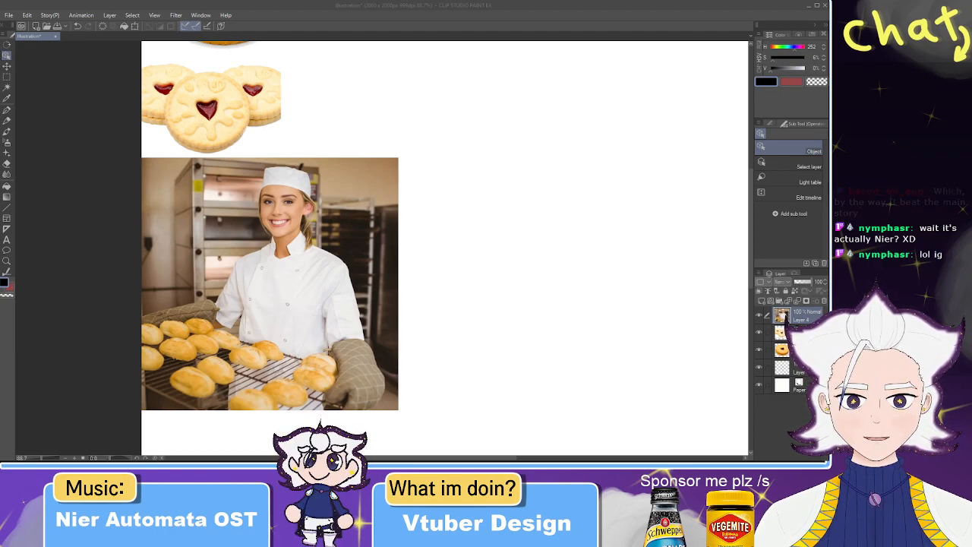
- Paste the pink-haired character image and place it beside the biscuits, above the baker photo
{"action": "key", "text": "ctrl+v"}
{"action": "scroll", "coordinate": [397, 188], "scroll_direction": "down", "scroll_amount": 3}
{"action": "left_click_drag", "start_coordinate": [322, 85], "coordinate": [422, 95]}
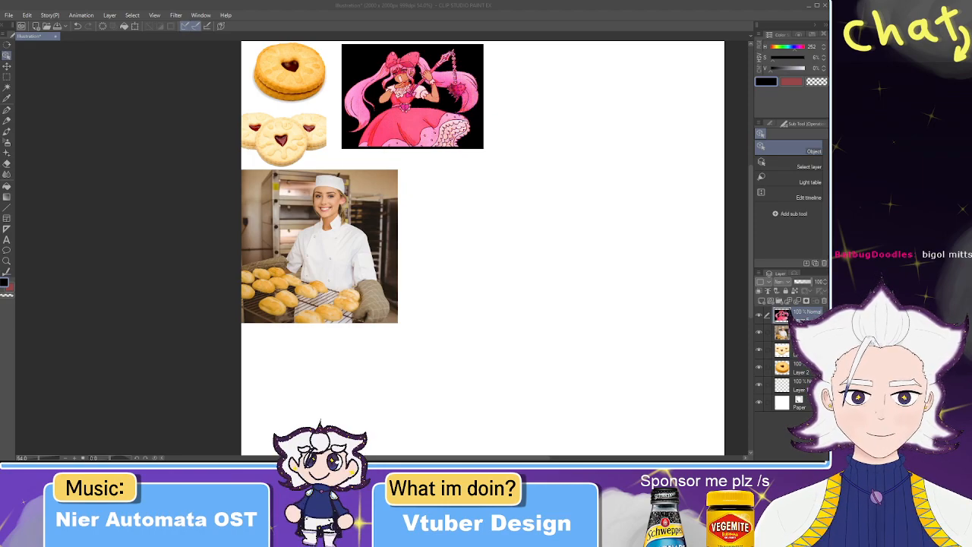
- Paste the grey oven mitt photo and move it to the right of the baker photo
{"action": "left_click", "coordinate": [766, 130]}
{"action": "key", "text": "ctrl+v"}
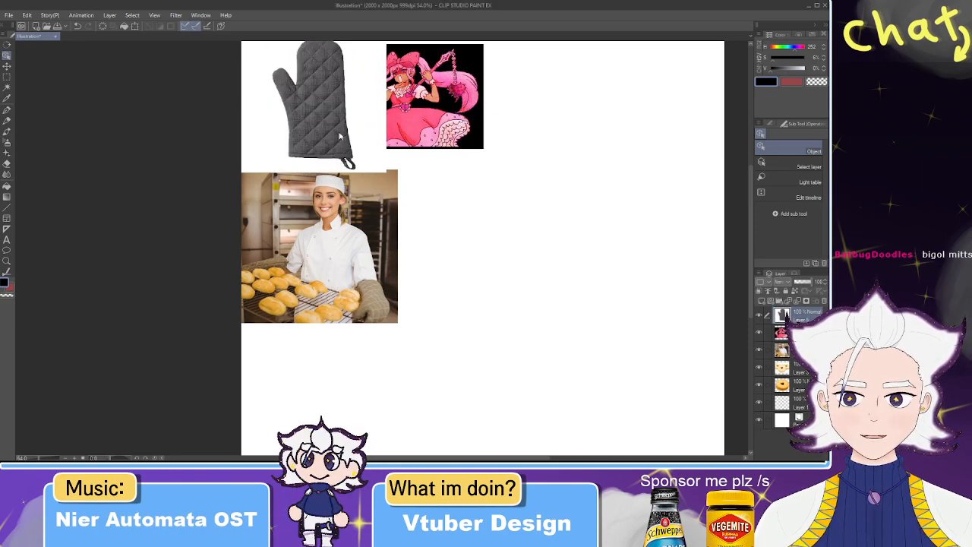
{"action": "left_click_drag", "start_coordinate": [334, 131], "coordinate": [503, 240]}
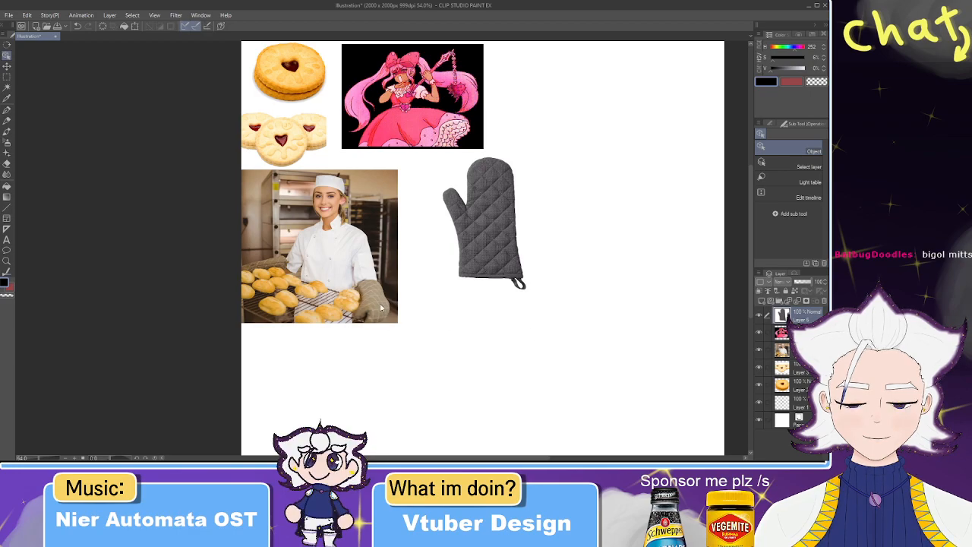
- Scale the oven mitt down slightly and position it beside the baker photo, just below the pink-haired character
{"action": "key", "text": "ctrl+t"}
{"action": "left_click_drag", "start_coordinate": [490, 236], "coordinate": [468, 230]}
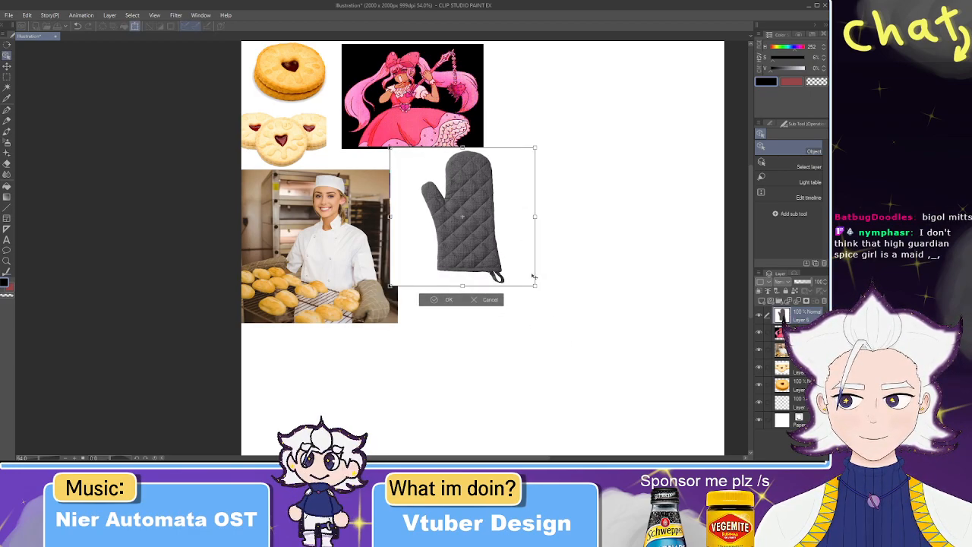
{"action": "left_click_drag", "start_coordinate": [539, 281], "coordinate": [519, 267]}
{"action": "left_click_drag", "start_coordinate": [460, 240], "coordinate": [467, 239]}
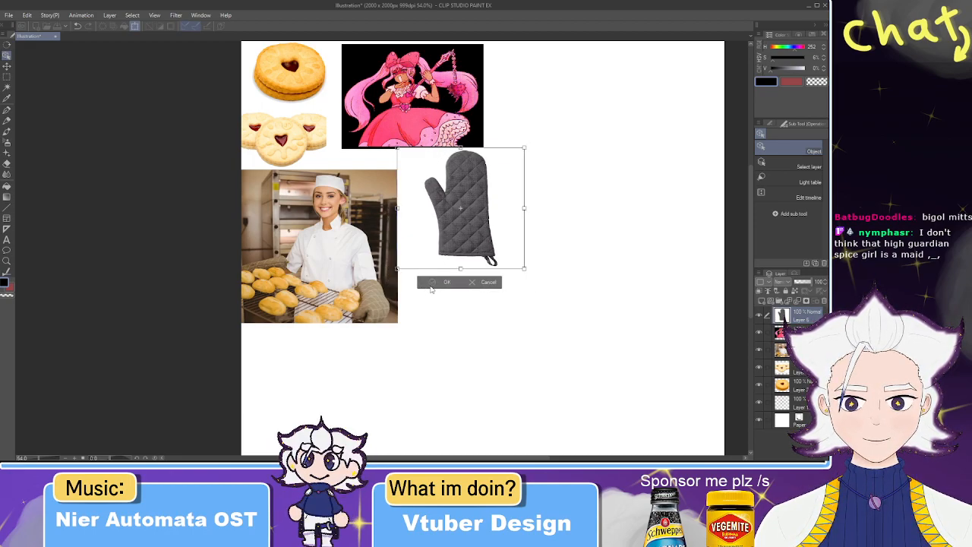
{"action": "key", "text": "Return"}
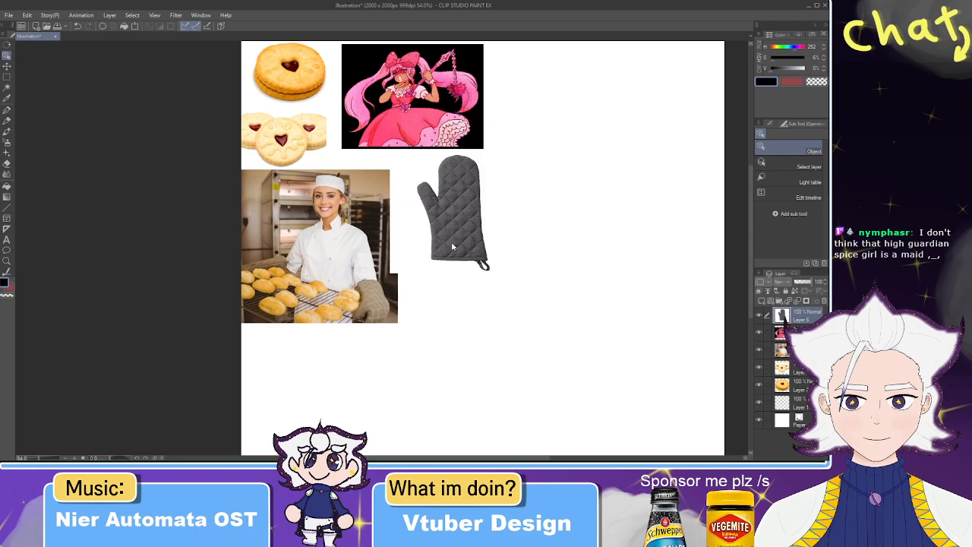
- Select the white background around the grey oven mitt, delete it so only the mitt remains, and clear the selection
{"action": "left_click", "coordinate": [7, 89]}
{"action": "left_click", "coordinate": [392, 208]}
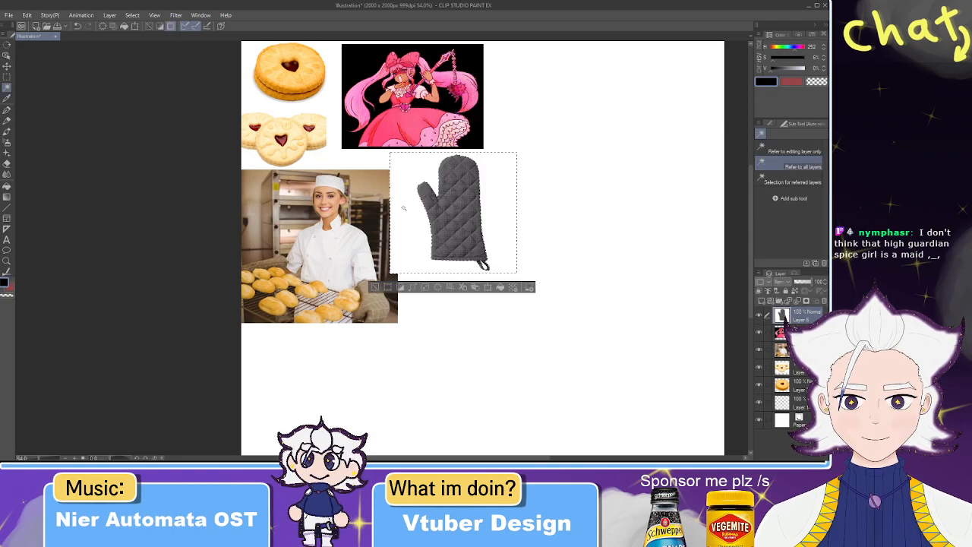
{"action": "key", "text": "ctrl+d"}
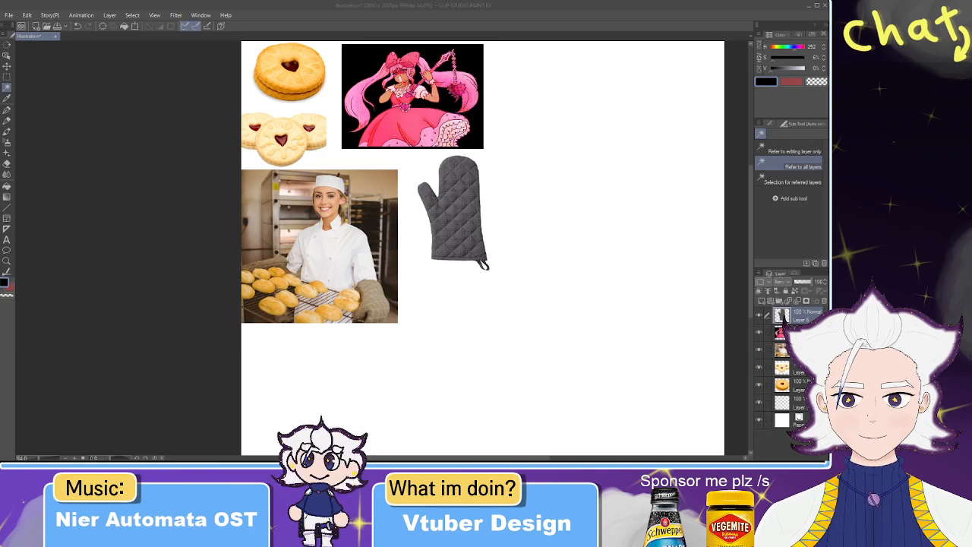
{"action": "left_click", "coordinate": [786, 318]}
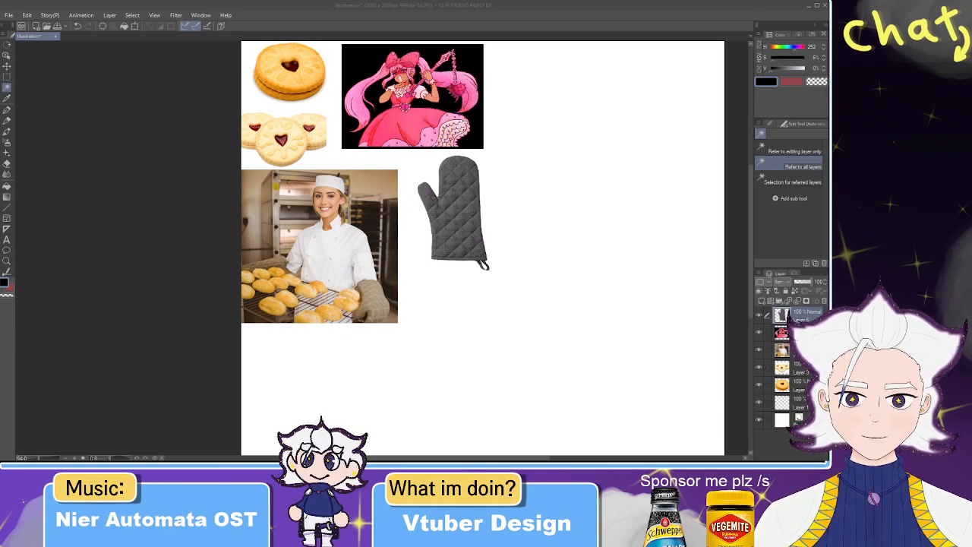
{"action": "left_click", "coordinate": [643, 158]}
- Switch to the browser showing the Arnott's biscuits tier list and close the ads on both sides of the page
{"action": "key", "text": "alt+Tab"}
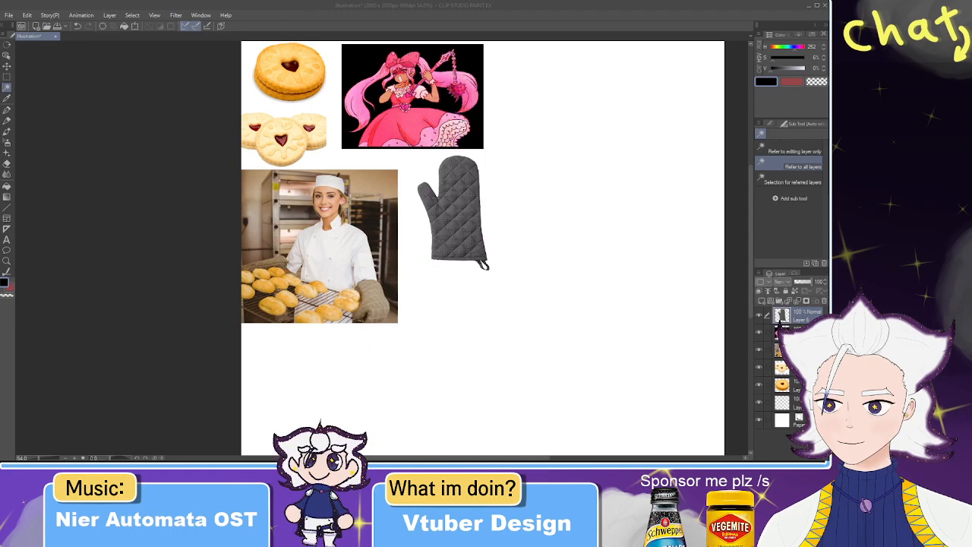
{"action": "key", "text": "alt+Tab"}
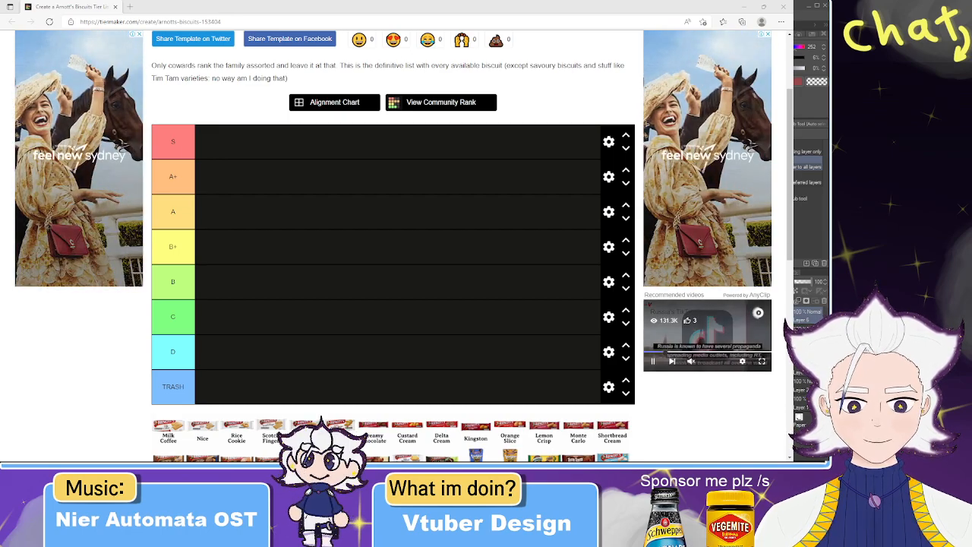
{"action": "left_click", "coordinate": [768, 34]}
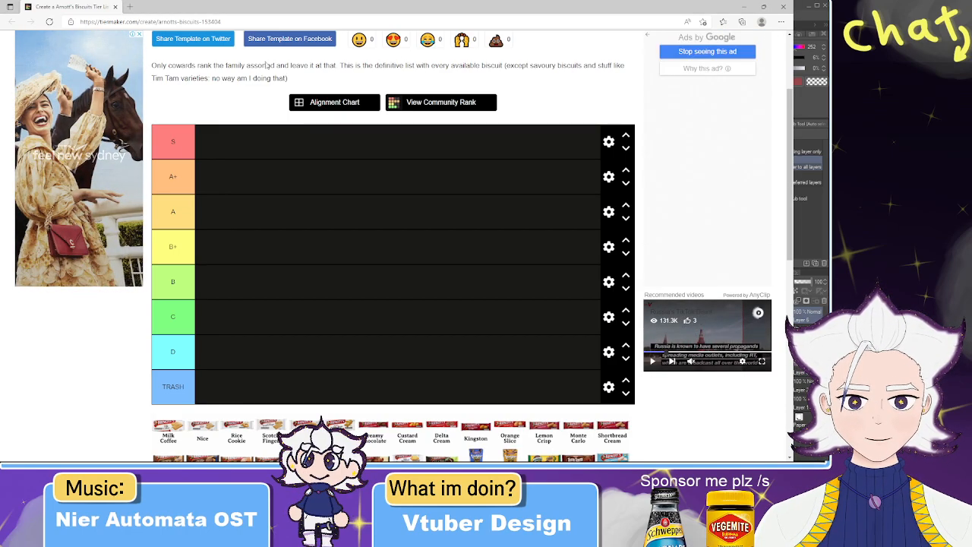
{"action": "left_click", "coordinate": [140, 35]}
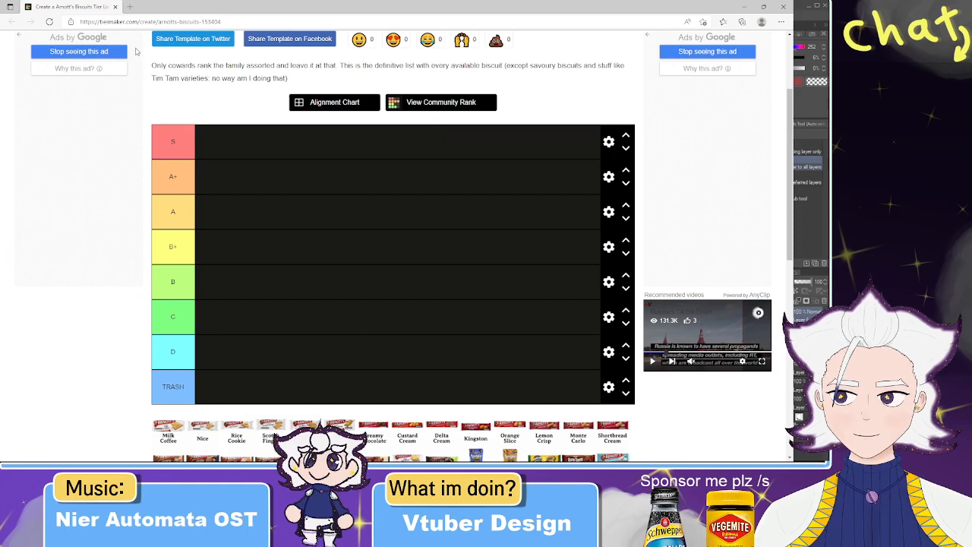
- Place the Scotch Finger biscuit in the S tier and Milk Coffee in the A+ tier
{"action": "scroll", "coordinate": [279, 215], "scroll_direction": "down", "scroll_amount": 4}
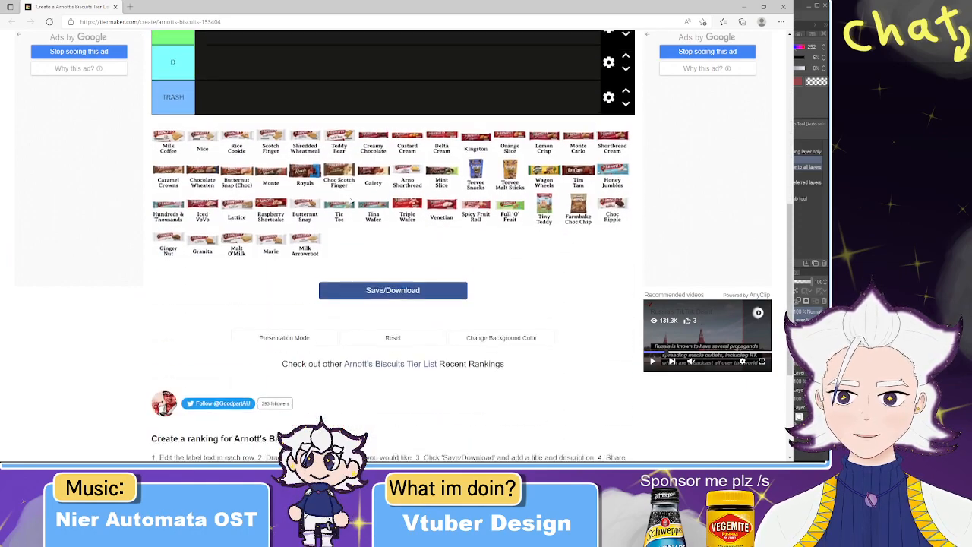
{"action": "scroll", "coordinate": [357, 189], "scroll_direction": "up", "scroll_amount": 1}
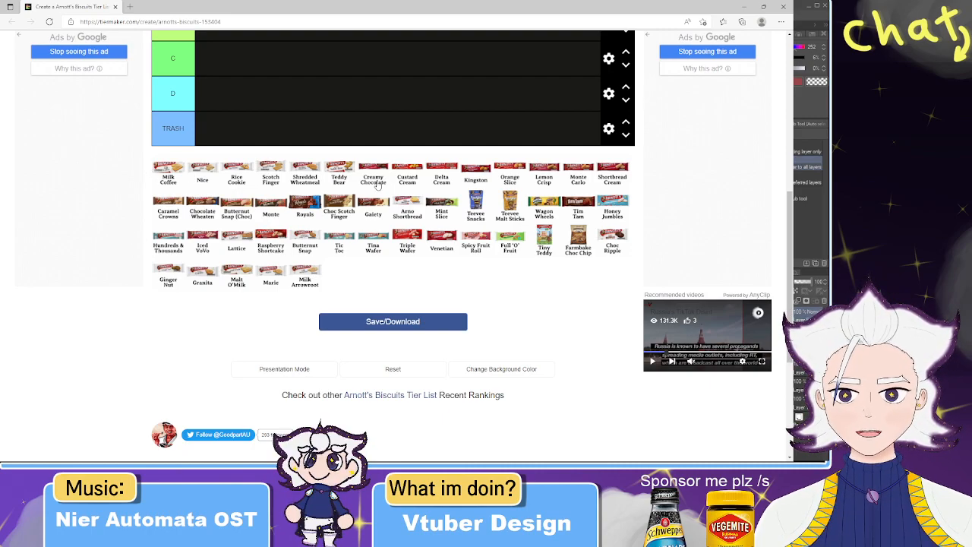
{"action": "scroll", "coordinate": [360, 249], "scroll_direction": "up", "scroll_amount": 1}
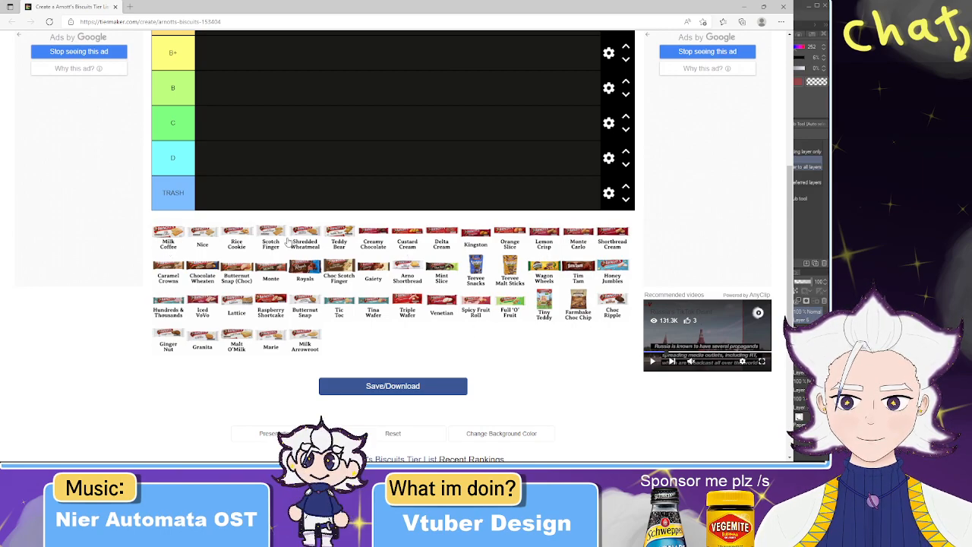
{"action": "scroll", "coordinate": [273, 243], "scroll_direction": "up", "scroll_amount": 2}
{"action": "left_click_drag", "start_coordinate": [269, 368], "coordinate": [216, 77]}
{"action": "scroll", "coordinate": [273, 217], "scroll_direction": "down", "scroll_amount": 1}
{"action": "scroll", "coordinate": [228, 266], "scroll_direction": "up", "scroll_amount": 1}
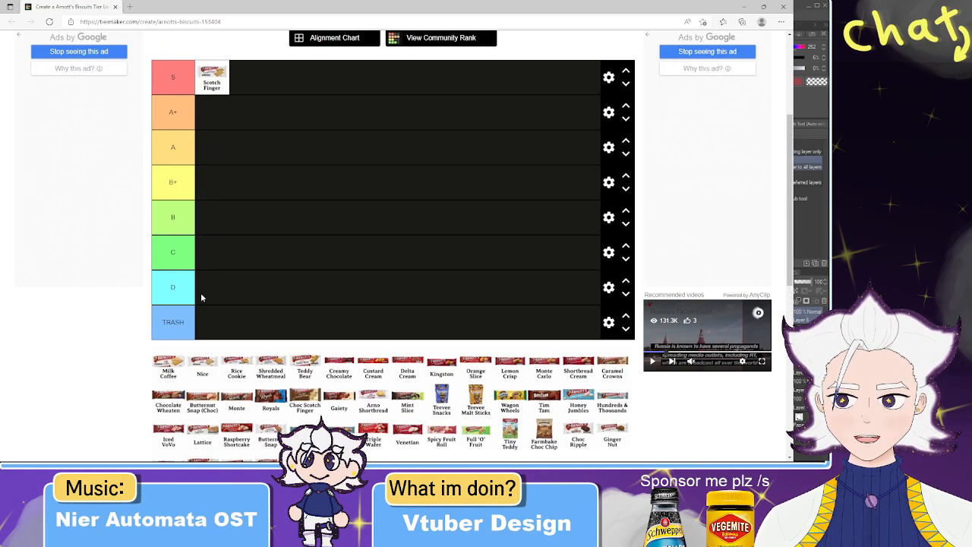
{"action": "scroll", "coordinate": [207, 208], "scroll_direction": "down", "scroll_amount": 1}
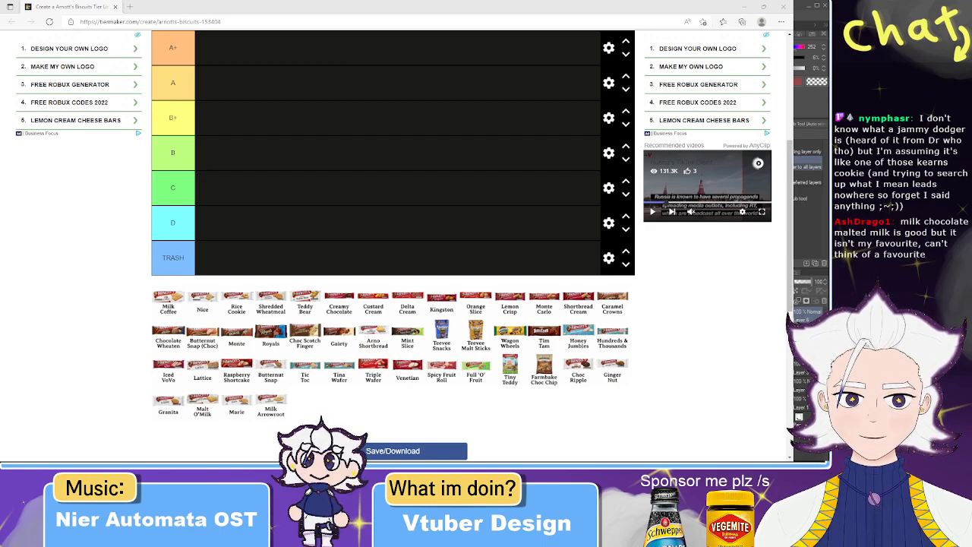
{"action": "scroll", "coordinate": [180, 266], "scroll_direction": "up", "scroll_amount": 1}
{"action": "left_click_drag", "start_coordinate": [158, 367], "coordinate": [232, 113]}
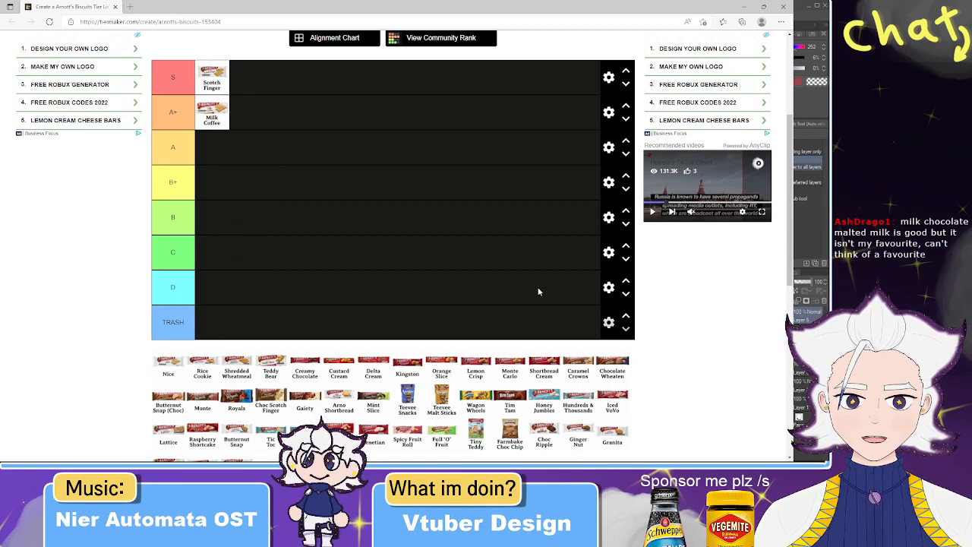
- Rename the TRASH tier label as N/A
{"action": "scroll", "coordinate": [251, 152], "scroll_direction": "down", "scroll_amount": 3}
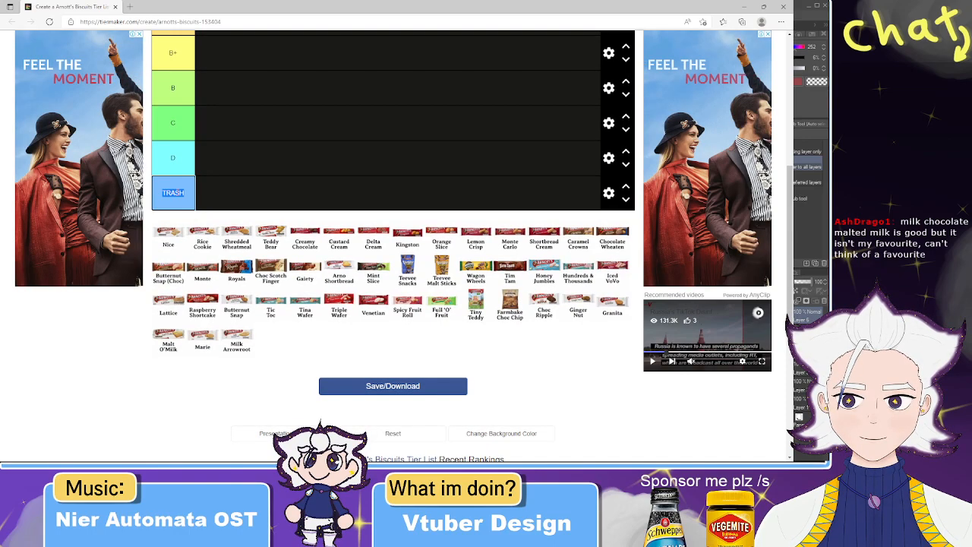
{"action": "type", "text": "N/a"}
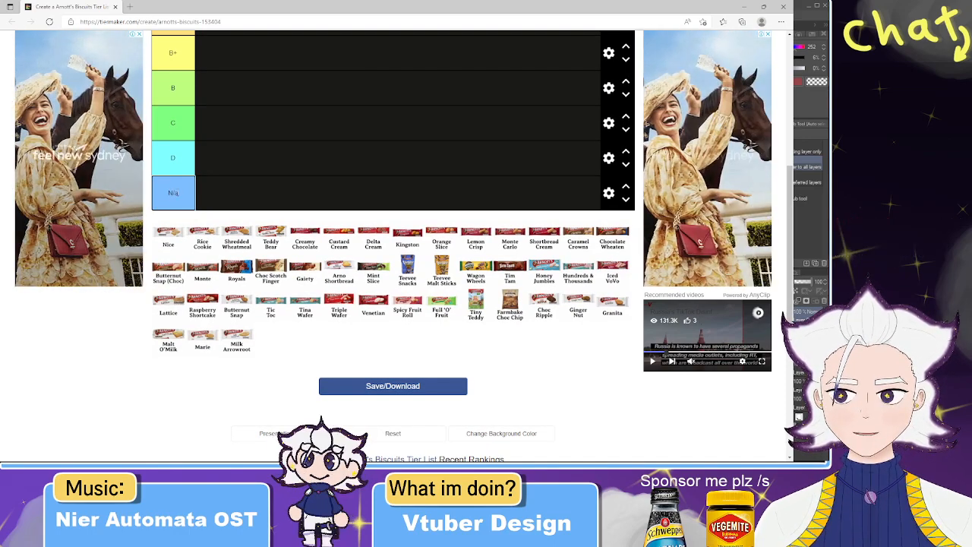
{"action": "key", "text": "BackSpace"}
{"action": "type", "text": "A"}
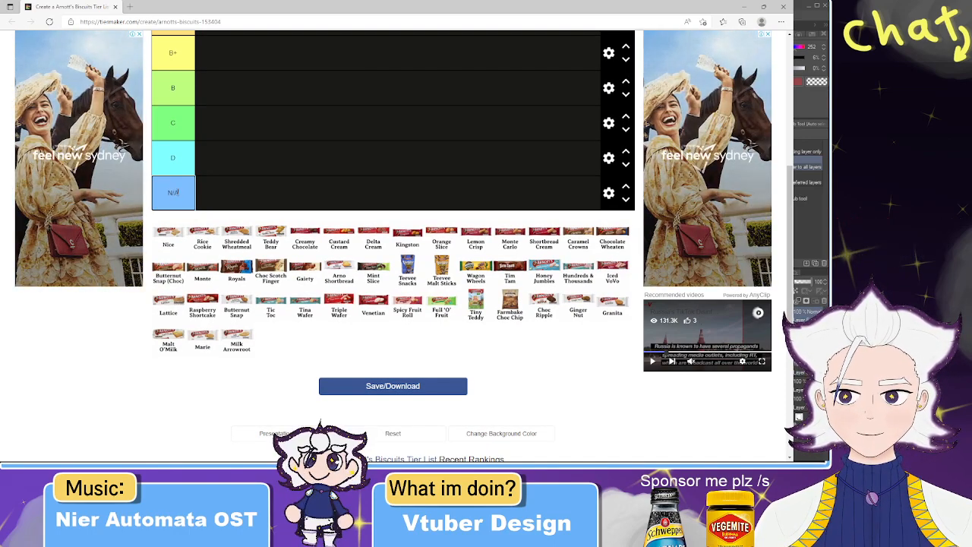
- Place Nice, Rice Cookie and Shredded Wheatmeal in the N/A tier, and Teddy Bear in the B tier
{"action": "scroll", "coordinate": [237, 348], "scroll_direction": "up", "scroll_amount": 2}
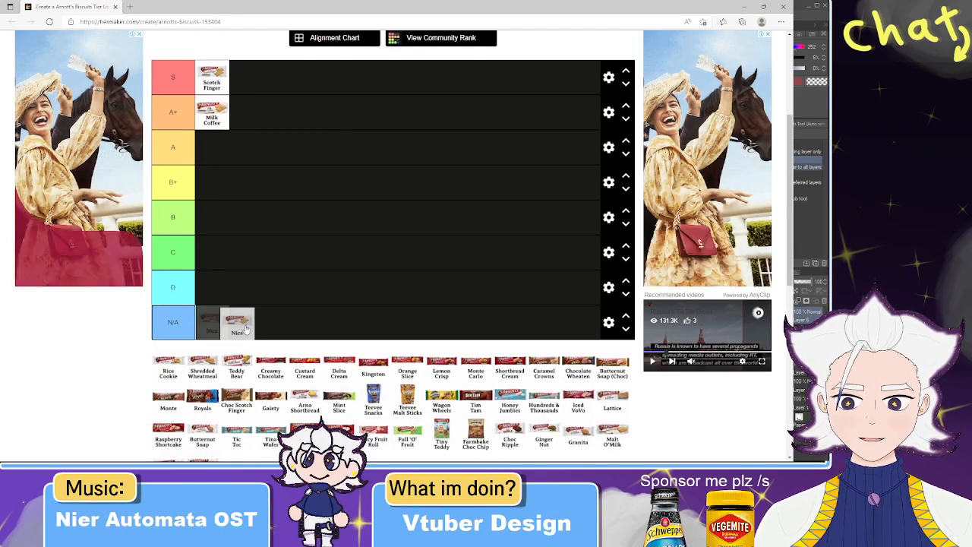
{"action": "left_click_drag", "start_coordinate": [168, 366], "coordinate": [280, 322]}
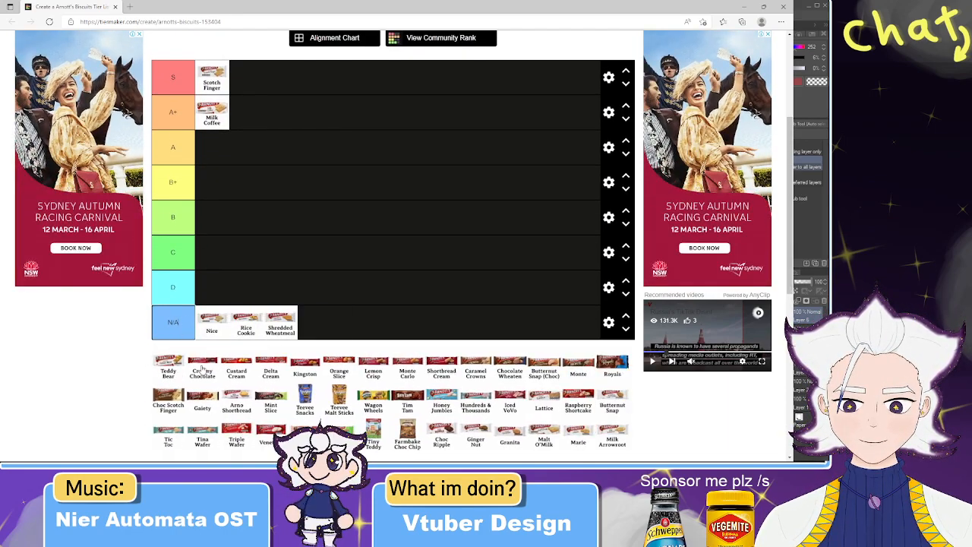
{"action": "left_click_drag", "start_coordinate": [174, 373], "coordinate": [222, 219]}
- Place Creamy Chocolate and Delta Cream in the N/A tier, and Custard Cream in the B tier
{"action": "scroll", "coordinate": [192, 325], "scroll_direction": "down", "scroll_amount": 1}
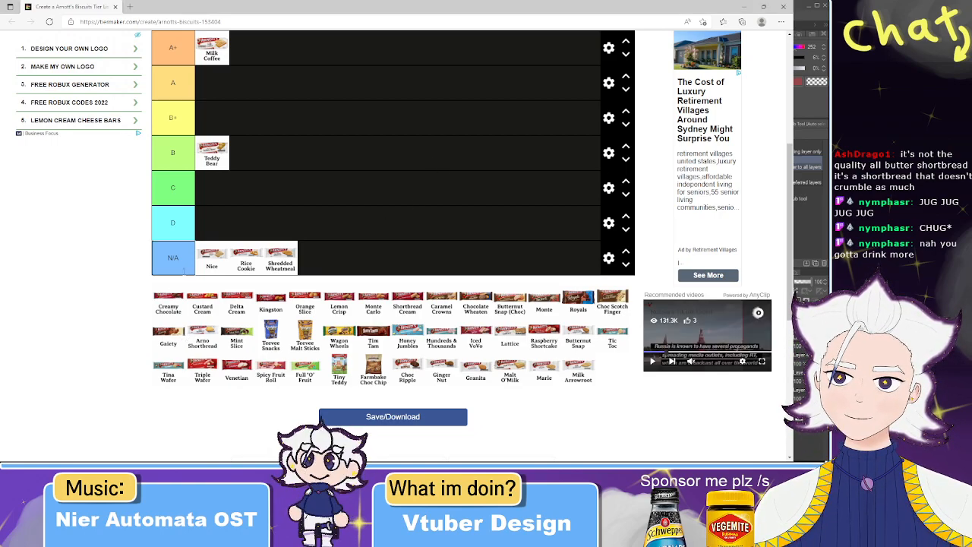
{"action": "left_click_drag", "start_coordinate": [172, 302], "coordinate": [360, 253]}
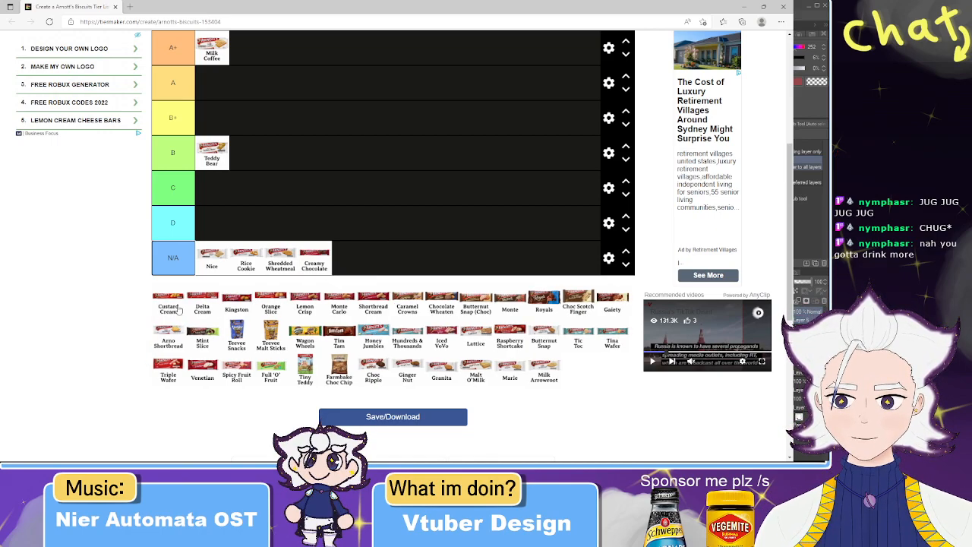
{"action": "scroll", "coordinate": [183, 302], "scroll_direction": "up", "scroll_amount": 1}
{"action": "left_click_drag", "start_coordinate": [160, 378], "coordinate": [260, 229]}
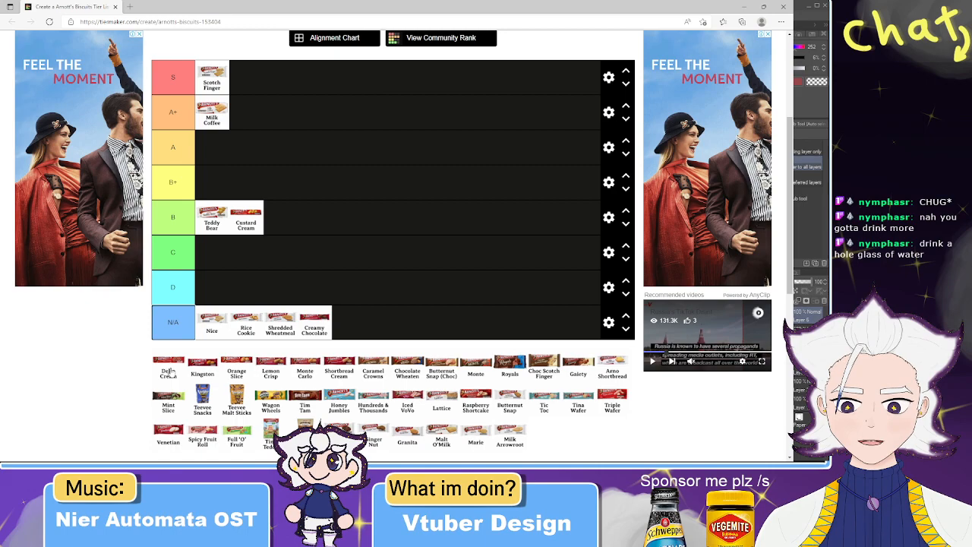
{"action": "left_click_drag", "start_coordinate": [171, 372], "coordinate": [350, 323]}
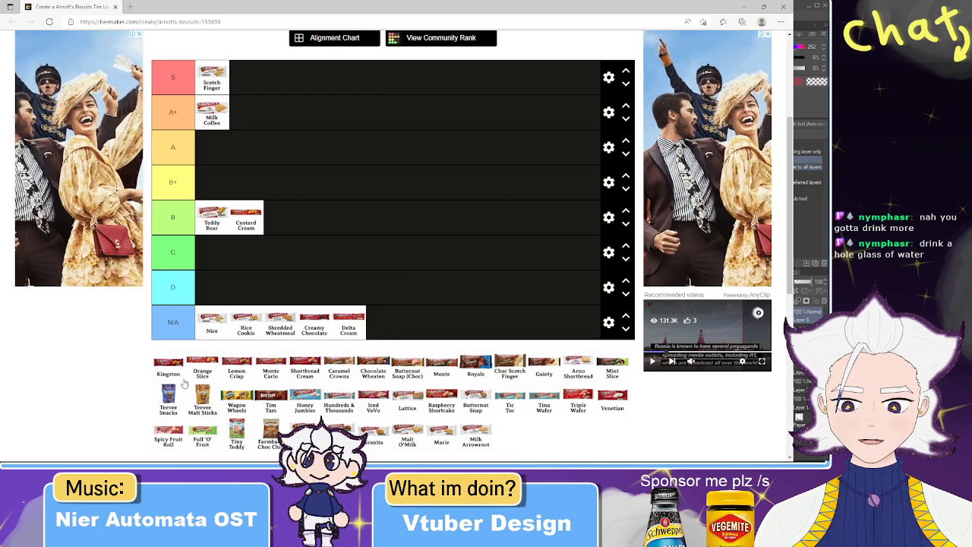
- Place Monte Carlo in A+, and Kingston, Orange Slice, Lemon Crisp, Shortbread Cream and Caramel Crowns in N/A
{"action": "left_click_drag", "start_coordinate": [168, 372], "coordinate": [524, 323]}
{"action": "left_click_drag", "start_coordinate": [168, 368], "coordinate": [303, 114]}
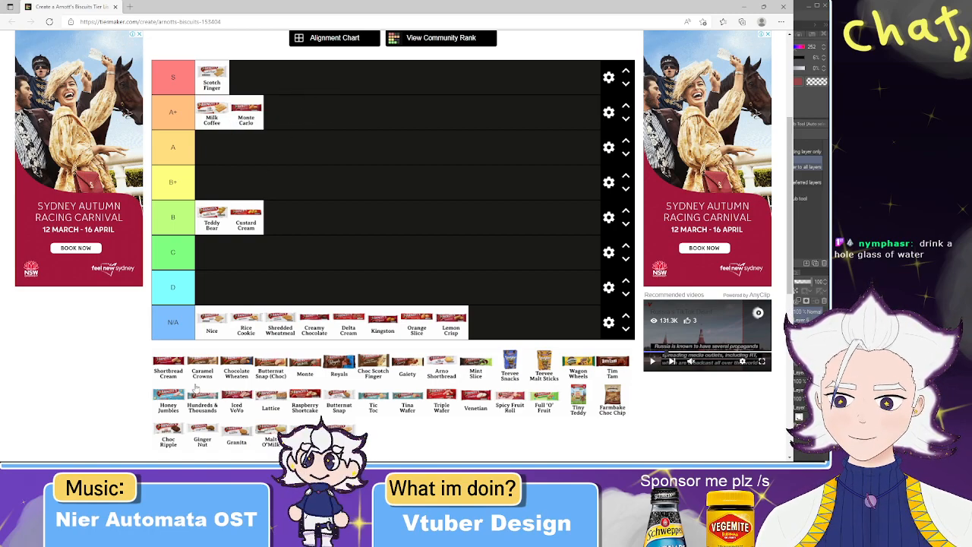
{"action": "left_click_drag", "start_coordinate": [175, 370], "coordinate": [503, 319]}
{"action": "left_click_drag", "start_coordinate": [168, 370], "coordinate": [296, 315]}
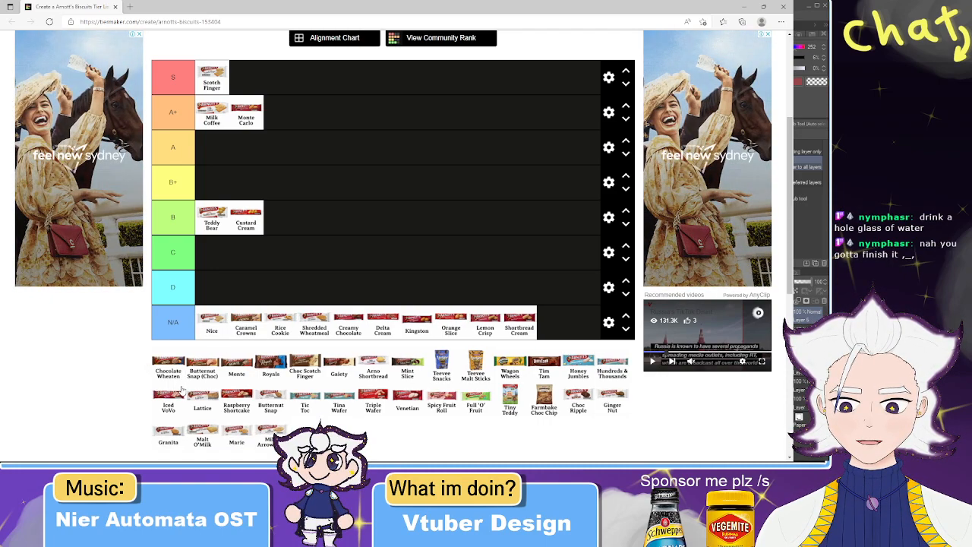
- Place Choc Scotch Finger in S, Mint Slice in A+, both Teevee biscuits in A, and Chocolate Wheaten, Butternut Snap (Choc), Monte, Royals, Gaiety, Arno Shortbread in N/A
{"action": "left_click_drag", "start_coordinate": [174, 374], "coordinate": [246, 315]}
{"action": "left_click_drag", "start_coordinate": [178, 403], "coordinate": [312, 351]}
{"action": "left_click_drag", "start_coordinate": [170, 404], "coordinate": [303, 108]}
{"action": "left_click_drag", "start_coordinate": [168, 401], "coordinate": [271, 149]}
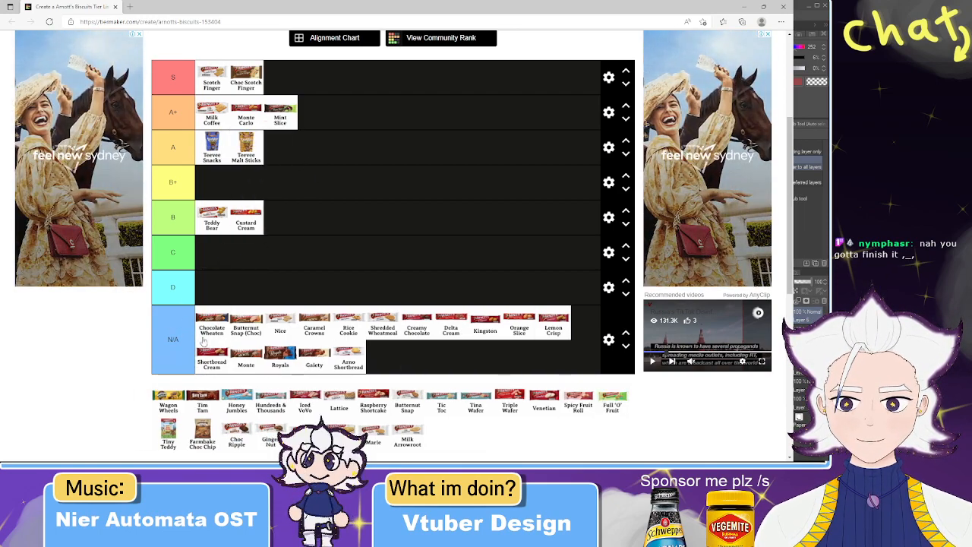
- Place Tim Tam and Iced VoVo in S, Wagon Wheels and Hundreds & Thousands in C, and Honey Jumbles in N/A
{"action": "left_click_drag", "start_coordinate": [168, 401], "coordinate": [273, 256]}
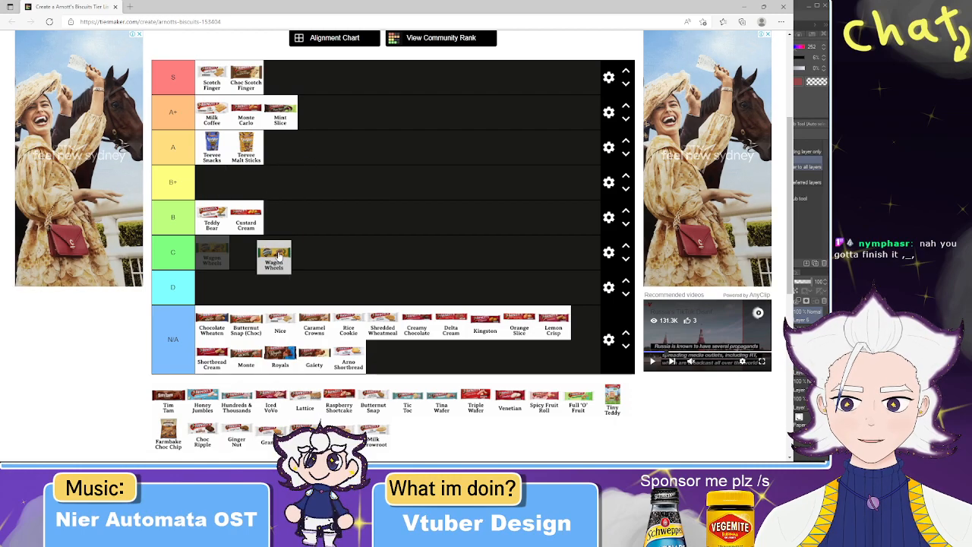
{"action": "left_click_drag", "start_coordinate": [168, 401], "coordinate": [323, 77]}
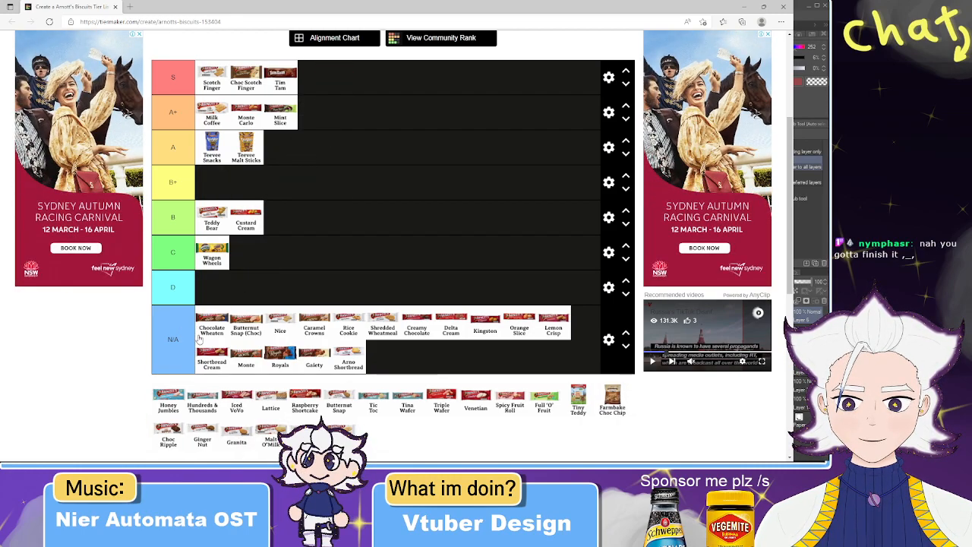
{"action": "left_click_drag", "start_coordinate": [307, 399], "coordinate": [382, 357]}
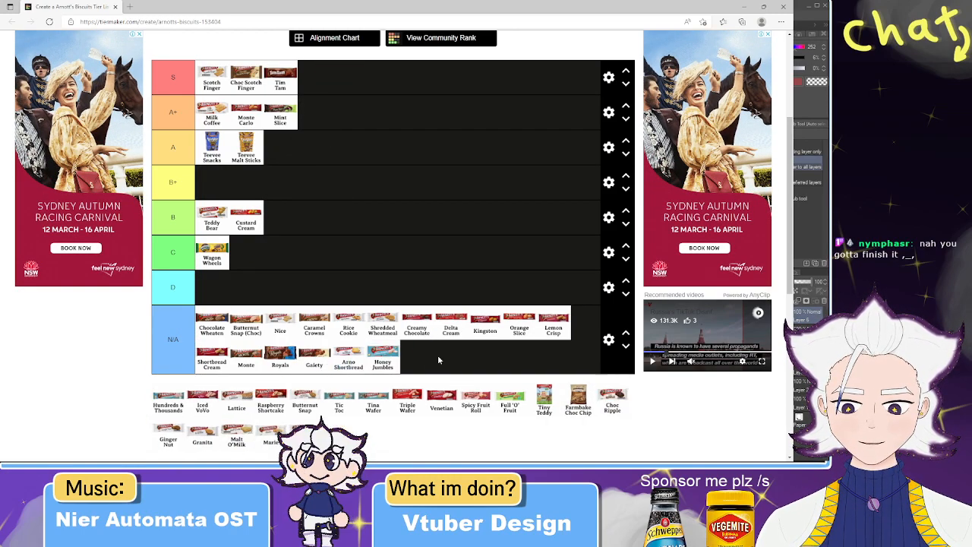
{"action": "left_click_drag", "start_coordinate": [168, 401], "coordinate": [283, 255]}
{"action": "left_click_drag", "start_coordinate": [168, 401], "coordinate": [318, 78]}
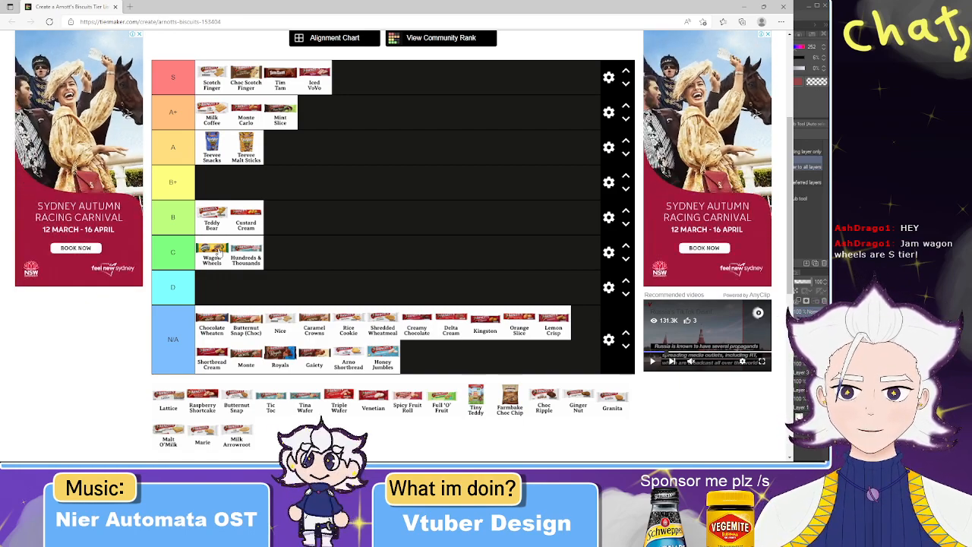
- Move Wagon Wheels to B+ and place Lattice, Raspberry Shortcake, Butternut Snap, Tic Toc, Tina Wafer and Triple Wafer in N/A
{"action": "left_click_drag", "start_coordinate": [217, 272], "coordinate": [225, 190]}
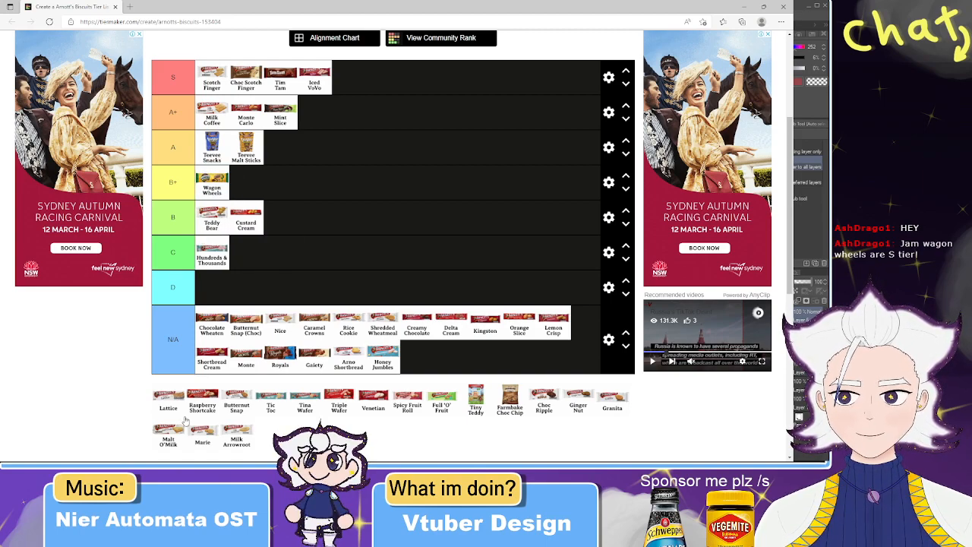
{"action": "left_click_drag", "start_coordinate": [169, 398], "coordinate": [379, 357]}
{"action": "left_click_drag", "start_coordinate": [170, 403], "coordinate": [313, 326]}
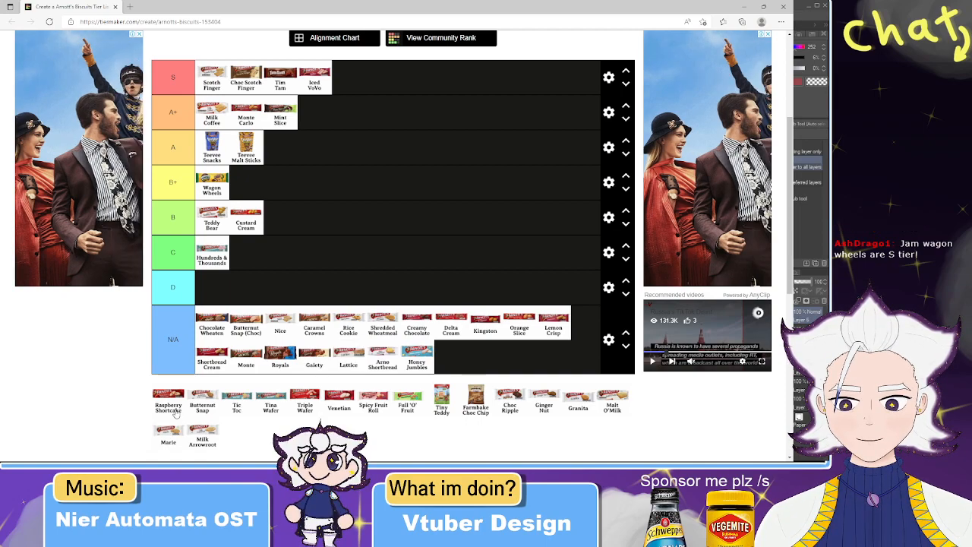
{"action": "left_click_drag", "start_coordinate": [169, 398], "coordinate": [281, 325]}
{"action": "left_click_drag", "start_coordinate": [178, 402], "coordinate": [275, 325]}
{"action": "left_click_drag", "start_coordinate": [175, 398], "coordinate": [246, 357]}
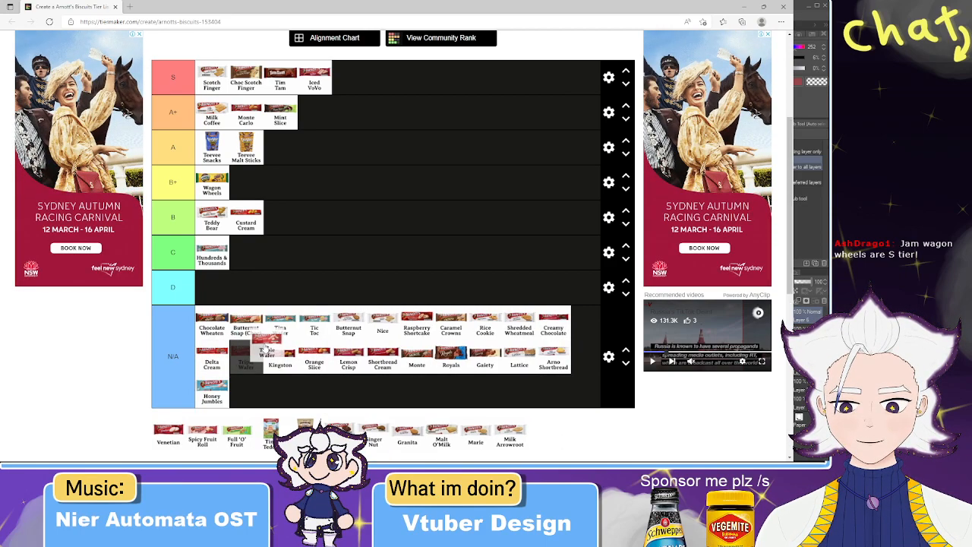
- Place Tiny Teddy and Ginger Nut in S, Choc Ripple in A+, and Venetian, Spicy Fruit Roll, Full 'O' Fruit and Farmbake Choc Chip in N/A
{"action": "left_click_drag", "start_coordinate": [174, 432], "coordinate": [280, 357]}
{"action": "left_click_drag", "start_coordinate": [175, 441], "coordinate": [281, 357]}
{"action": "left_click_drag", "start_coordinate": [169, 437], "coordinate": [349, 78]}
{"action": "left_click_drag", "start_coordinate": [177, 430], "coordinate": [239, 356]}
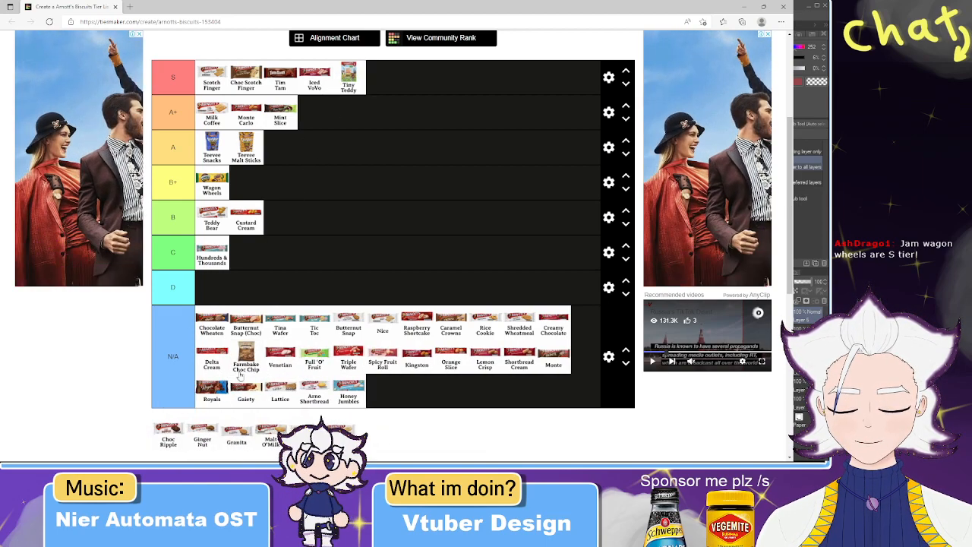
{"action": "left_click_drag", "start_coordinate": [174, 431], "coordinate": [398, 111]}
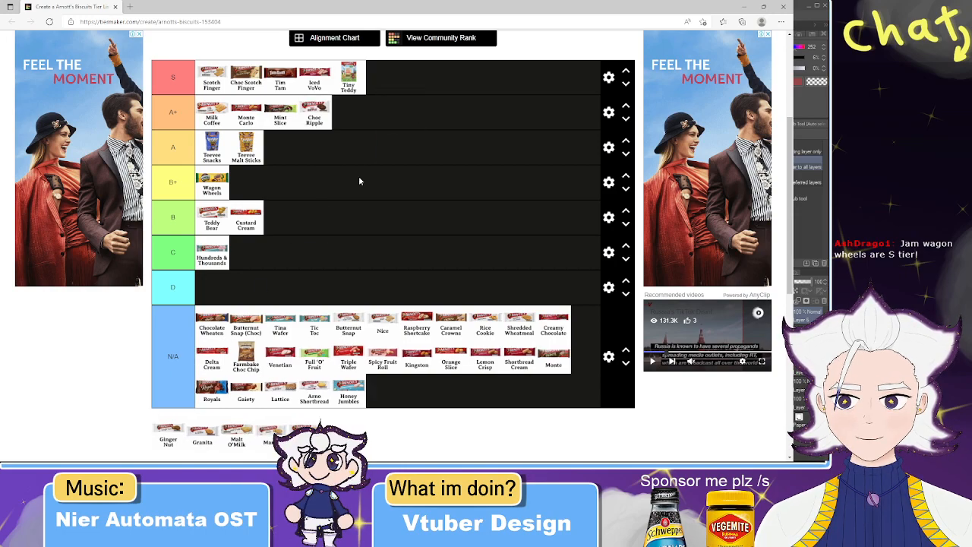
{"action": "left_click_drag", "start_coordinate": [170, 435], "coordinate": [383, 79]}
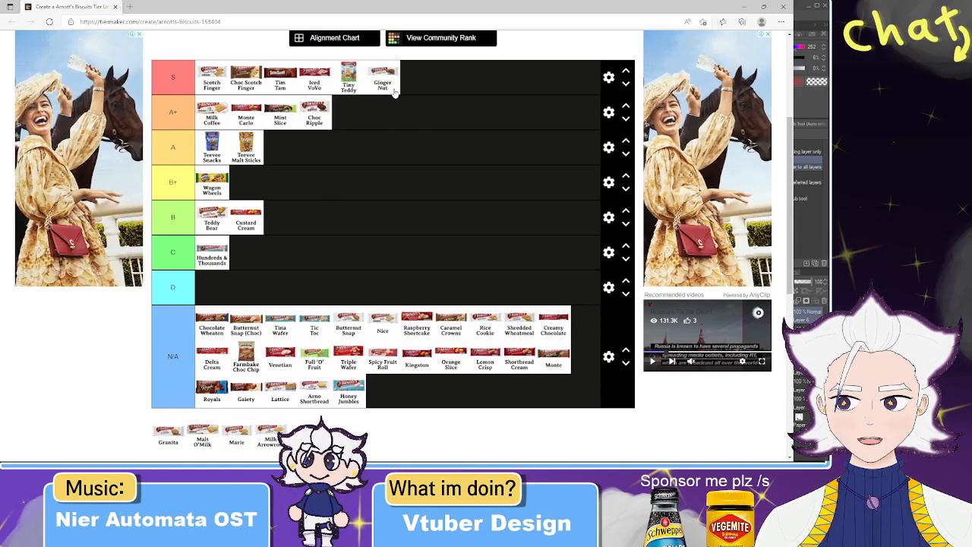
- Place Granita, Malt O'Milk, Marie and Milk Arrowroot in N/A, and close the tier list to return to Clip Studio Paint
{"action": "left_click_drag", "start_coordinate": [168, 434], "coordinate": [311, 325]}
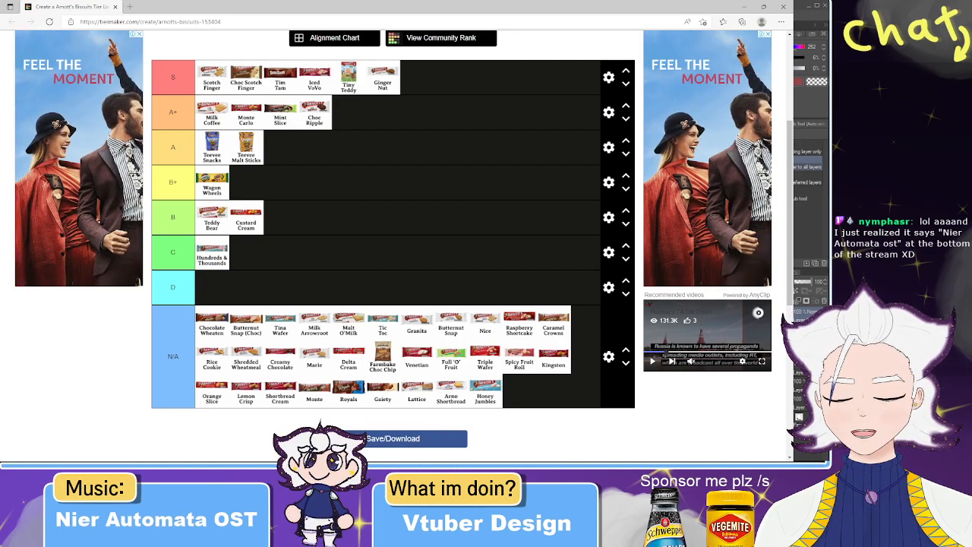
{"action": "left_click", "coordinate": [784, 7]}
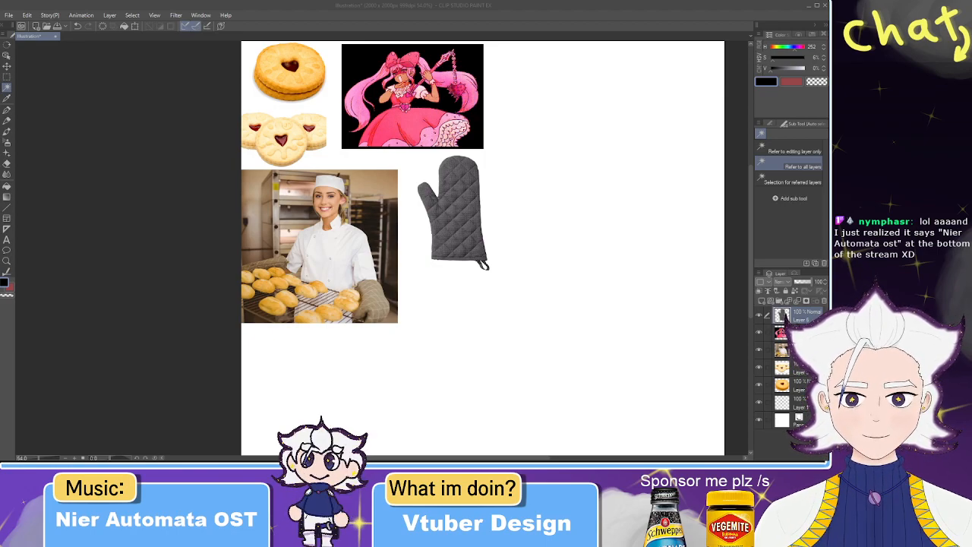
- Merge all the reference image layers into a single layer and add a new empty layer above it
{"action": "left_click_drag", "start_coordinate": [614, 233], "coordinate": [517, 190]}
{"action": "left_click", "coordinate": [799, 384], "text": "shift"}
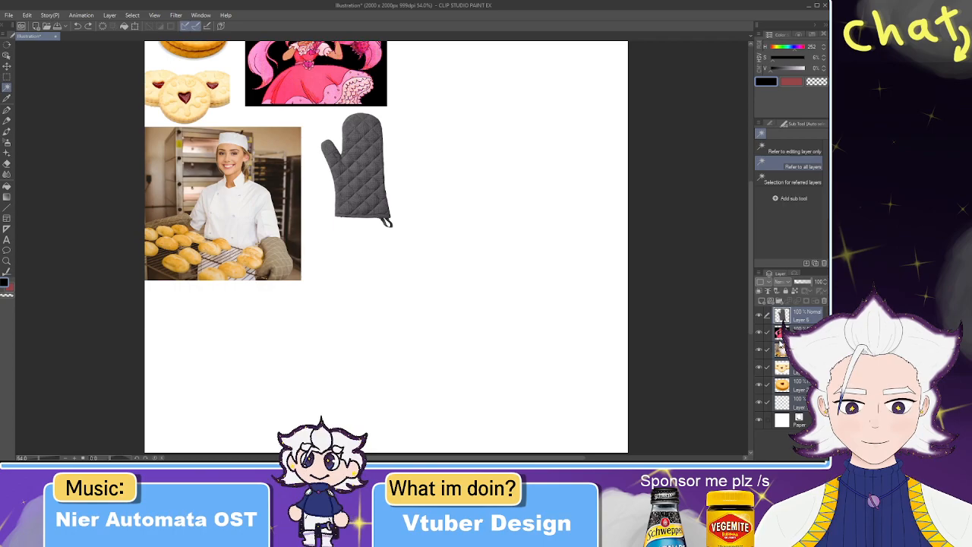
{"action": "key", "text": "shift+alt+e"}
{"action": "left_click", "coordinate": [762, 302]}
{"action": "left_click_drag", "start_coordinate": [584, 228], "coordinate": [533, 278]}
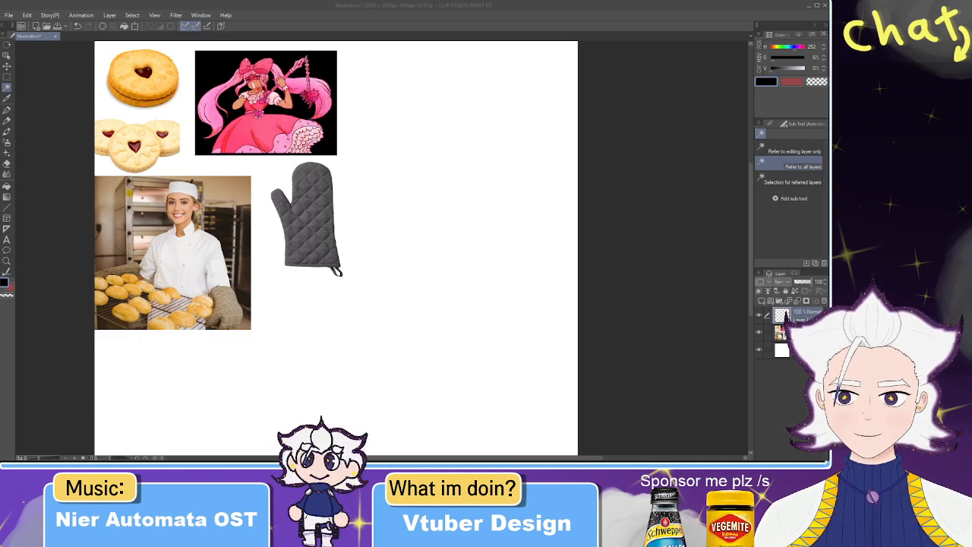
{"action": "left_click", "coordinate": [455, 97]}
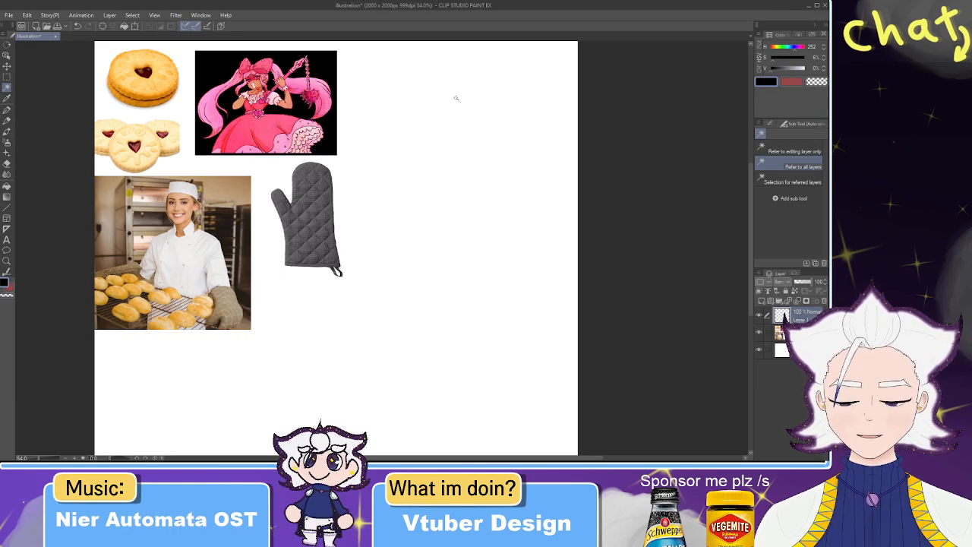
{"action": "key", "text": "p"}
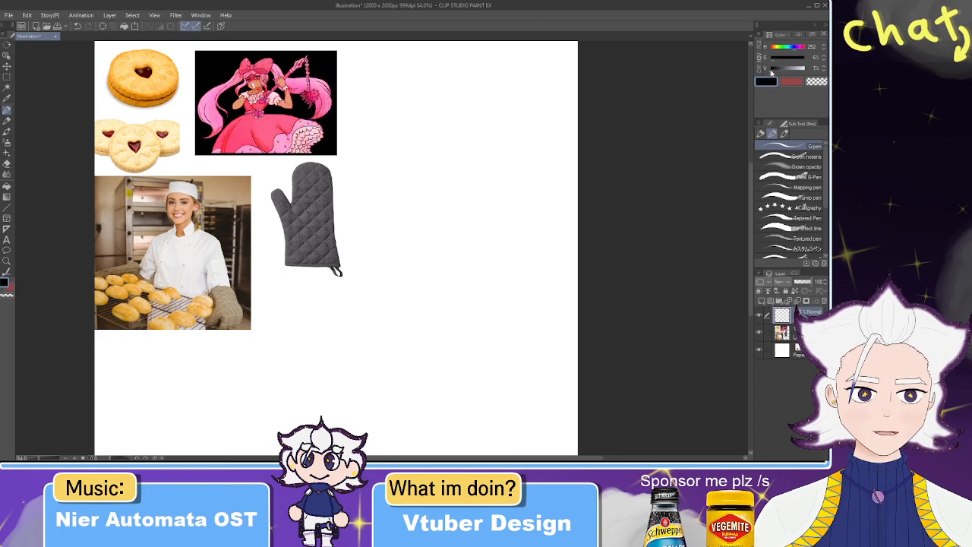
{"action": "left_click_drag", "start_coordinate": [408, 221], "coordinate": [463, 182]}
{"action": "key", "text": "ctrl+z"}
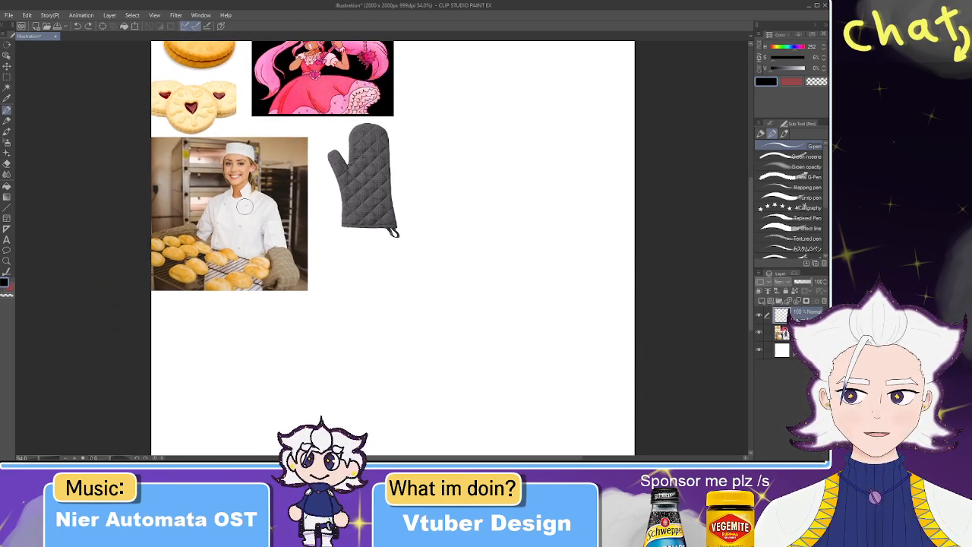
{"action": "left_click", "coordinate": [6, 57]}
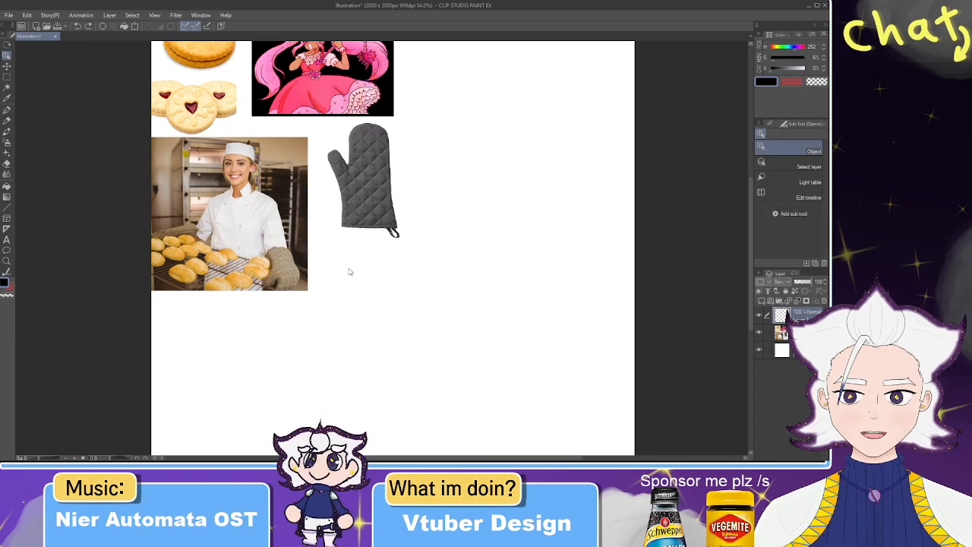
{"action": "left_click", "coordinate": [448, 177]}
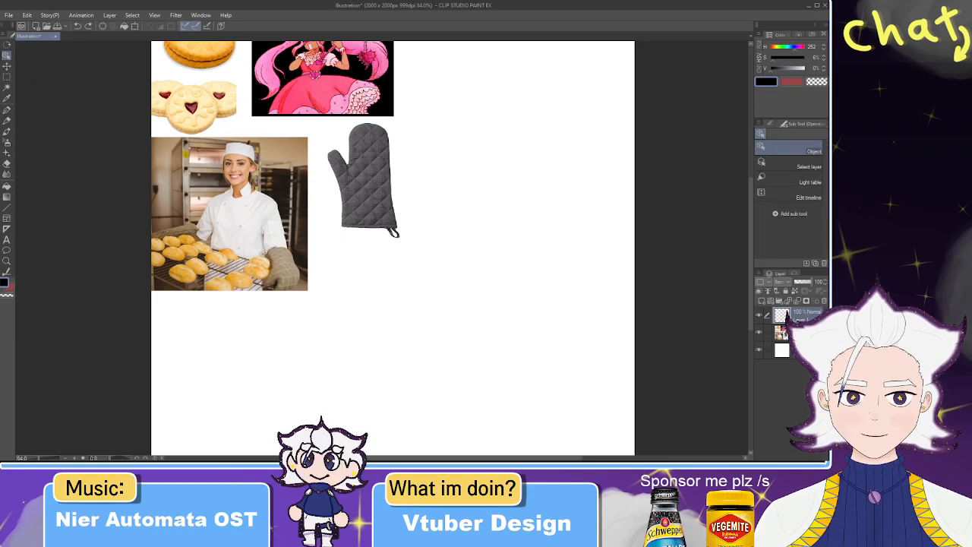
- Change the canvas size to about 2573 × 1676 px by trimming the empty lower area and extending the right and upper edges
{"action": "left_click", "coordinate": [781, 332]}
{"action": "left_click_drag", "start_coordinate": [432, 212], "coordinate": [389, 290]}
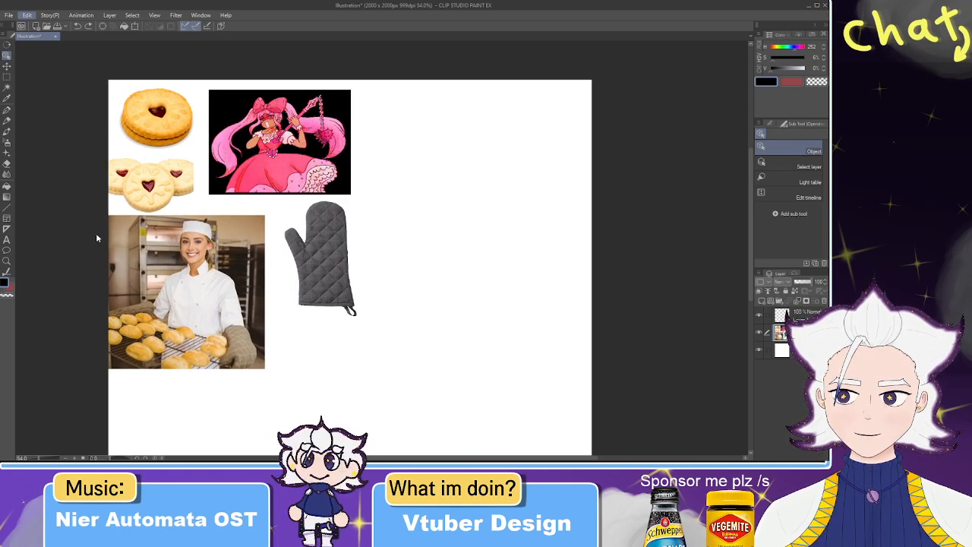
{"action": "left_click", "coordinate": [89, 256]}
{"action": "scroll", "coordinate": [158, 255], "scroll_direction": "down", "scroll_amount": 2}
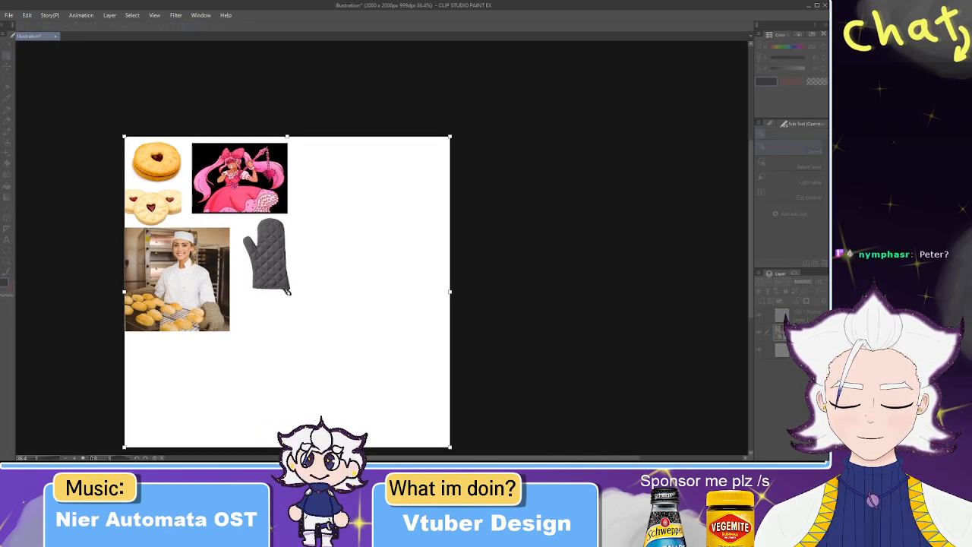
{"action": "left_click_drag", "start_coordinate": [287, 447], "coordinate": [287, 344]}
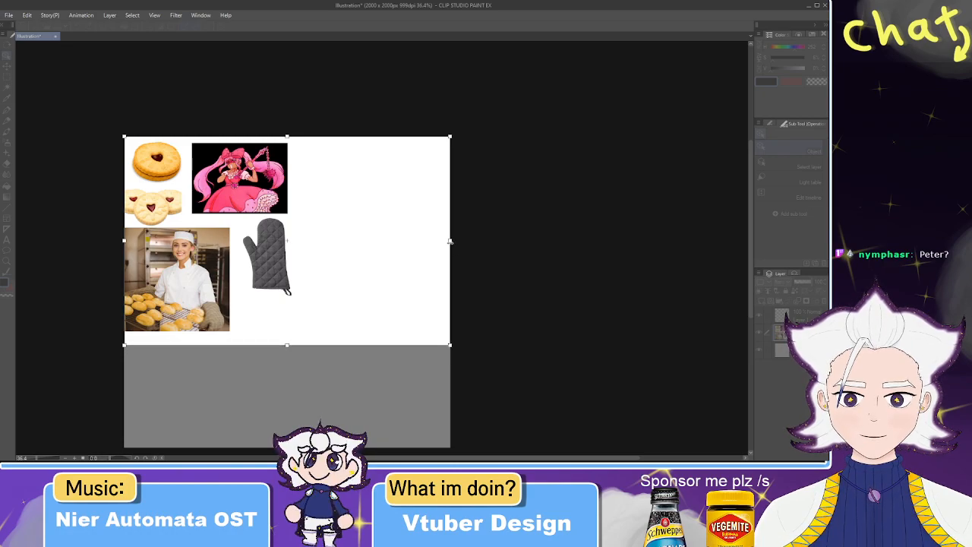
{"action": "left_click_drag", "start_coordinate": [450, 241], "coordinate": [543, 241]}
{"action": "left_click_drag", "start_coordinate": [334, 137], "coordinate": [334, 84]}
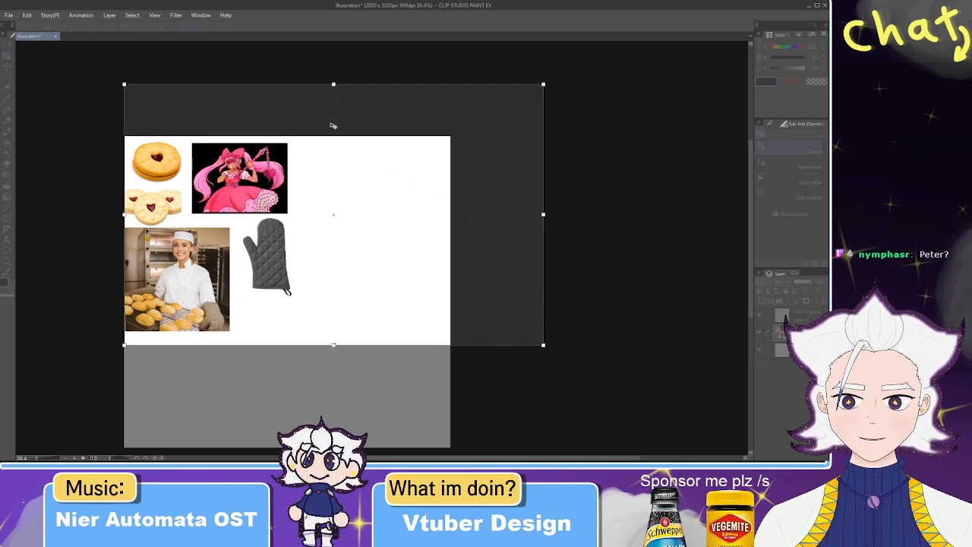
{"action": "key", "text": "Return"}
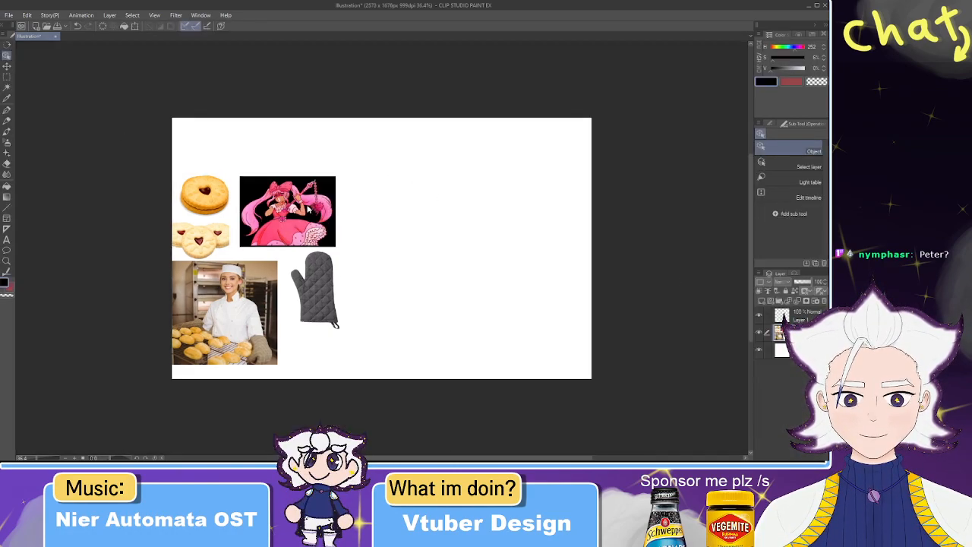
- Try a thin head outline in the blank area beside the reference images with the G-pen
{"action": "key", "text": "p"}
{"action": "mouse_move", "coordinate": [449, 142]}
{"action": "left_mouse_down"}
{"action": "mouse_move", "coordinate": [440, 120]}
{"action": "mouse_move", "coordinate": [460, 149]}
{"action": "mouse_move", "coordinate": [451, 154]}
{"action": "left_mouse_up"}
{"action": "key", "text": "ctrl+z"}
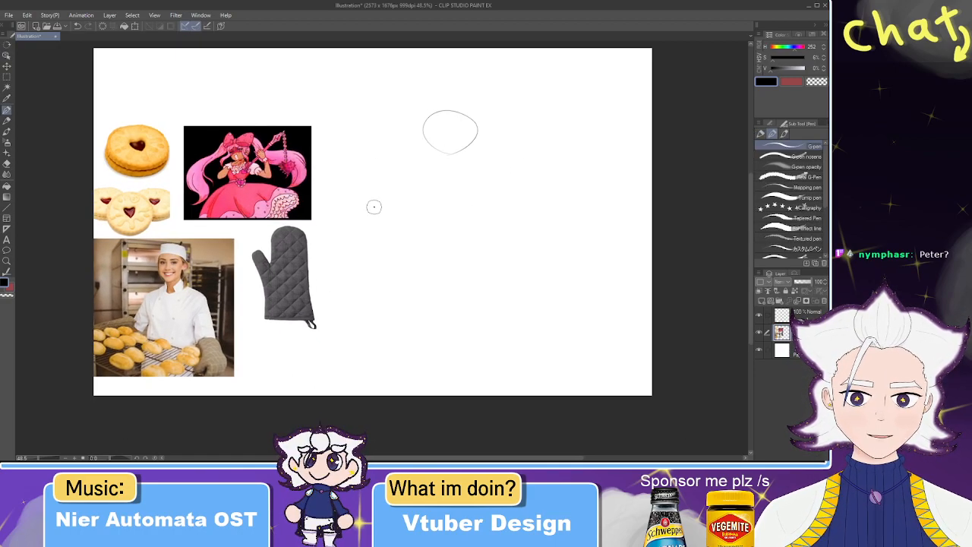
- Handwrite large letters starting with "P" below the head outline, and undo the lettering
{"action": "mouse_move", "coordinate": [375, 203]}
{"action": "left_mouse_down"}
{"action": "mouse_move", "coordinate": [380, 238]}
{"action": "mouse_move", "coordinate": [407, 263]}
{"action": "left_mouse_up"}
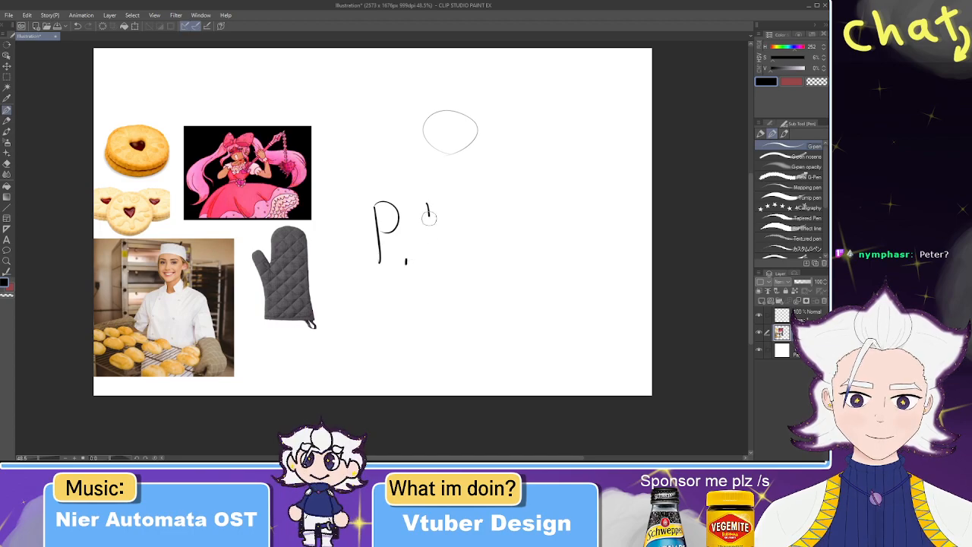
{"action": "mouse_move", "coordinate": [429, 227]}
{"action": "left_mouse_down"}
{"action": "mouse_move", "coordinate": [455, 225]}
{"action": "mouse_move", "coordinate": [457, 249]}
{"action": "mouse_move", "coordinate": [480, 245]}
{"action": "left_mouse_up"}
{"action": "mouse_move", "coordinate": [499, 201]}
{"action": "left_mouse_down"}
{"action": "mouse_move", "coordinate": [503, 255]}
{"action": "mouse_move", "coordinate": [522, 200]}
{"action": "mouse_move", "coordinate": [577, 251]}
{"action": "left_mouse_up"}
{"action": "left_click", "coordinate": [536, 251]}
{"action": "left_click_drag", "start_coordinate": [558, 230], "coordinate": [576, 229]}
{"action": "key", "text": "ctrl+z"}
{"action": "key", "text": "ctrl+z"}
{"action": "key", "text": "ctrl+z"}
{"action": "key", "text": "ctrl+z"}
{"action": "key", "text": "ctrl+z"}
{"action": "key", "text": "ctrl+z"}
{"action": "key", "text": "ctrl+z"}
{"action": "key", "text": "ctrl+z"}
{"action": "key", "text": "ctrl+z"}
{"action": "key", "text": "ctrl+z"}
{"action": "key", "text": "ctrl+z"}
{"action": "key", "text": "ctrl+z"}
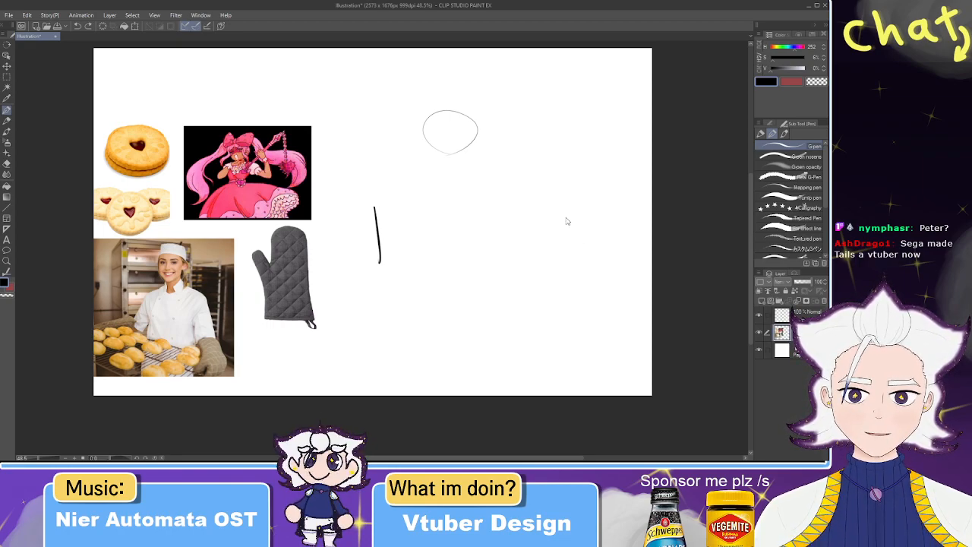
- Undo the head sketch on the reference layer and draw a rounded oval head outline on the empty layer above it
{"action": "scroll", "coordinate": [446, 175], "scroll_direction": "up", "scroll_amount": 1}
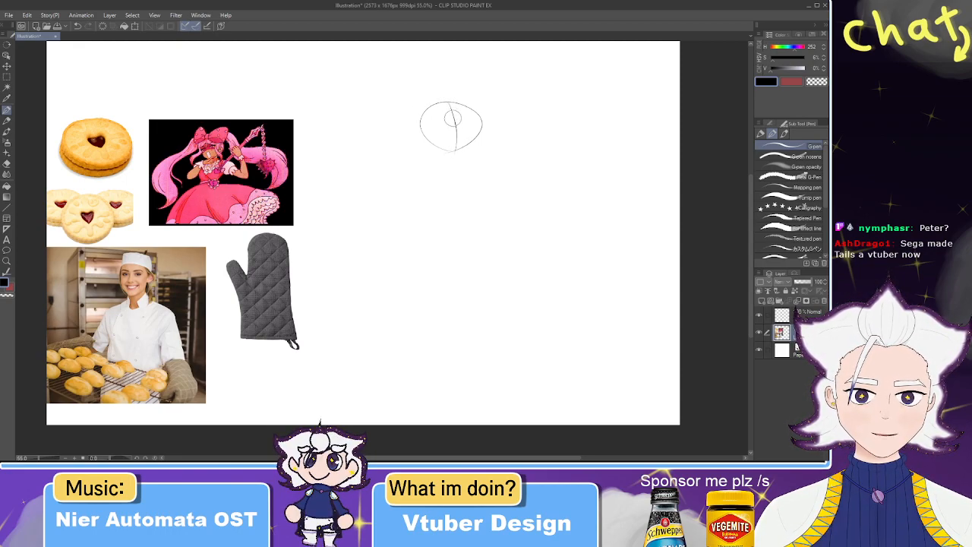
{"action": "key", "text": "ctrl+z"}
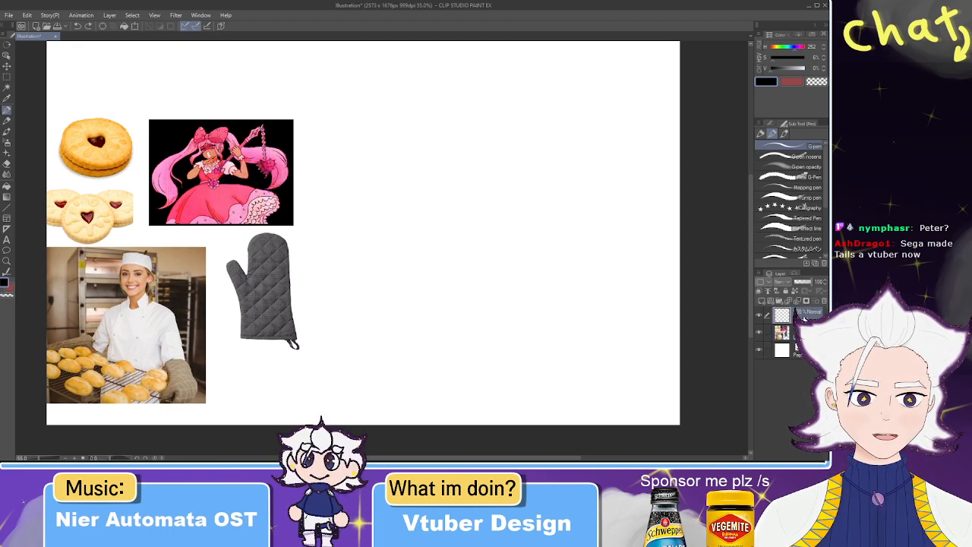
{"action": "mouse_move", "coordinate": [491, 129]}
{"action": "left_mouse_down"}
{"action": "mouse_move", "coordinate": [438, 117]}
{"action": "mouse_move", "coordinate": [457, 127]}
{"action": "mouse_move", "coordinate": [415, 98]}
{"action": "mouse_move", "coordinate": [423, 123]}
{"action": "mouse_move", "coordinate": [482, 125]}
{"action": "mouse_move", "coordinate": [452, 135]}
{"action": "mouse_move", "coordinate": [432, 96]}
{"action": "mouse_move", "coordinate": [477, 140]}
{"action": "mouse_move", "coordinate": [477, 117]}
{"action": "mouse_move", "coordinate": [435, 113]}
{"action": "left_mouse_up"}
{"action": "key", "text": "ctrl+z"}
{"action": "key", "text": "ctrl+z"}
{"action": "key", "text": "ctrl+z"}
{"action": "key", "text": "ctrl+z"}
{"action": "key", "text": "ctrl+z"}
{"action": "key", "text": "ctrl+z"}
{"action": "mouse_move", "coordinate": [453, 158]}
{"action": "left_mouse_down"}
{"action": "mouse_move", "coordinate": [477, 115]}
{"action": "mouse_move", "coordinate": [456, 159]}
{"action": "left_mouse_up"}
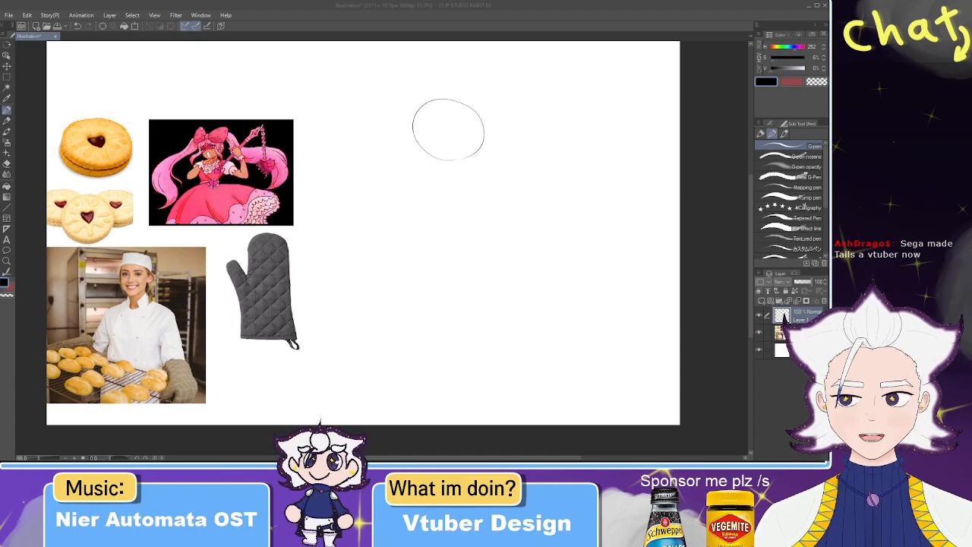
{"action": "left_click", "coordinate": [778, 11]}
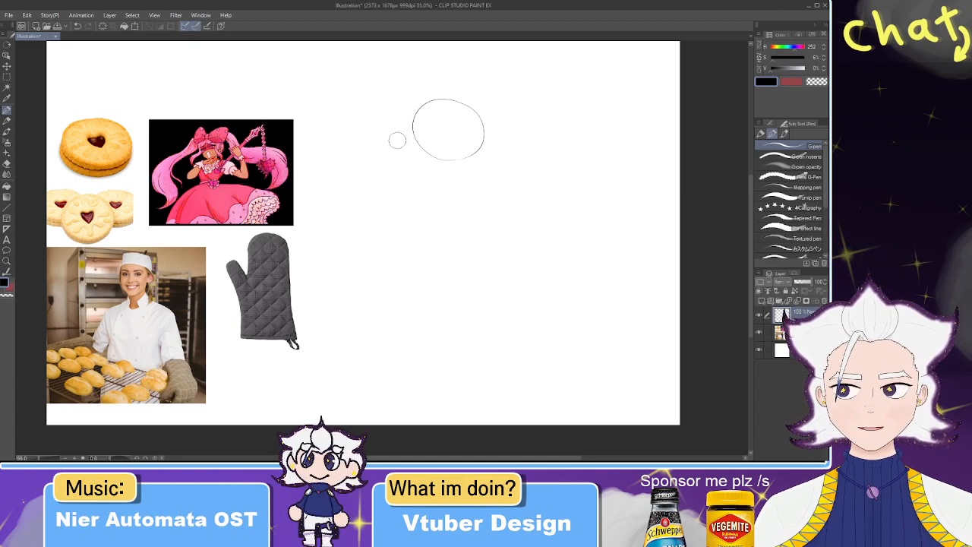
- Try a curved vertical centre line through the head outline and undo it
{"action": "scroll", "coordinate": [394, 139], "scroll_direction": "up", "scroll_amount": 1}
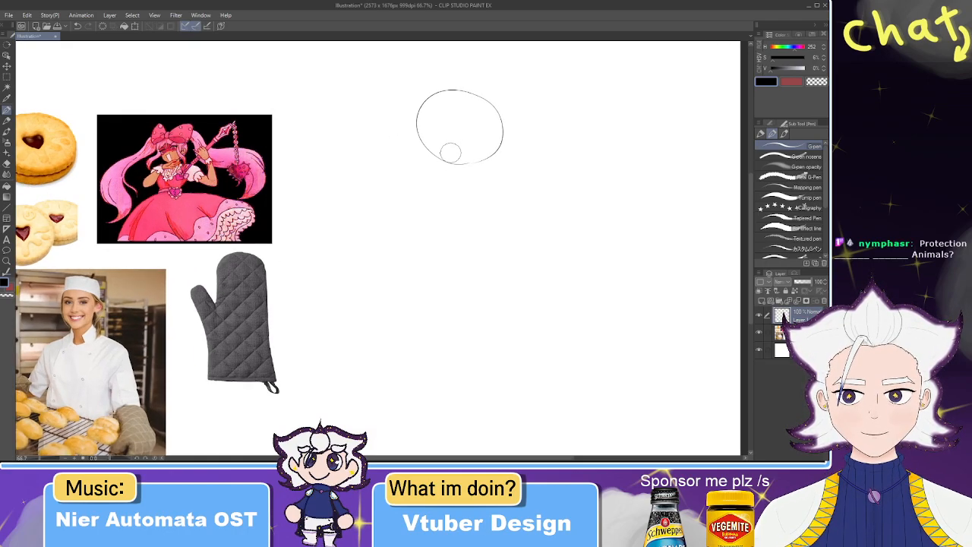
{"action": "left_click_drag", "start_coordinate": [451, 91], "coordinate": [467, 177]}
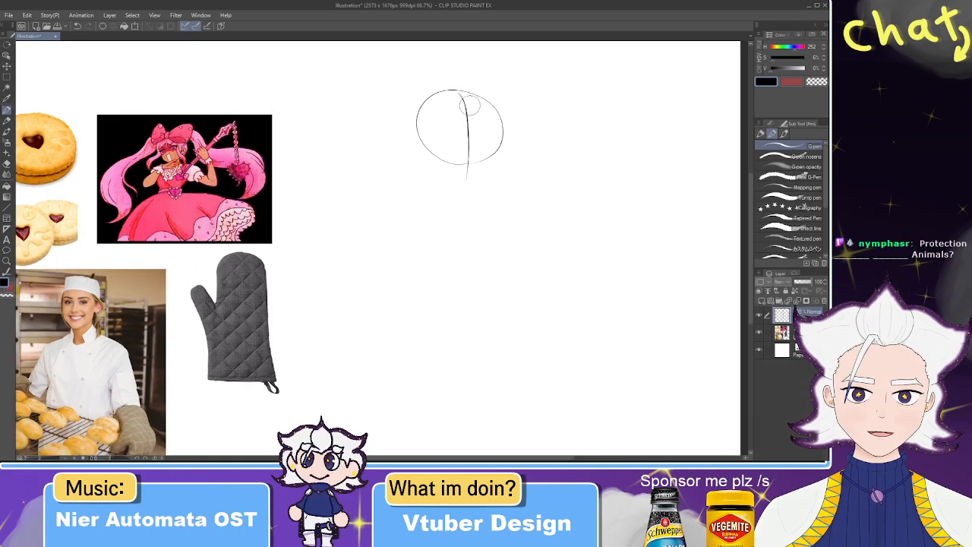
{"action": "key", "text": "ctrl+z"}
- Sketch a tapered torso with a rounded rib cage below the head, and add the waist and hip section beneath it
{"action": "scroll", "coordinate": [456, 163], "scroll_direction": "down", "scroll_amount": 1}
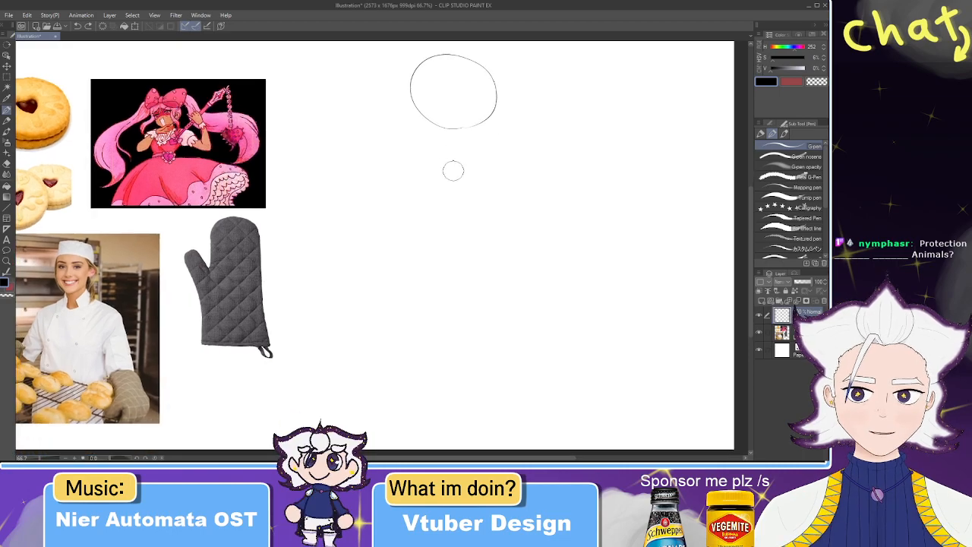
{"action": "mouse_move", "coordinate": [399, 161]}
{"action": "left_mouse_down"}
{"action": "mouse_move", "coordinate": [496, 171]}
{"action": "mouse_move", "coordinate": [511, 226]}
{"action": "left_mouse_up"}
{"action": "key", "text": "ctrl+z"}
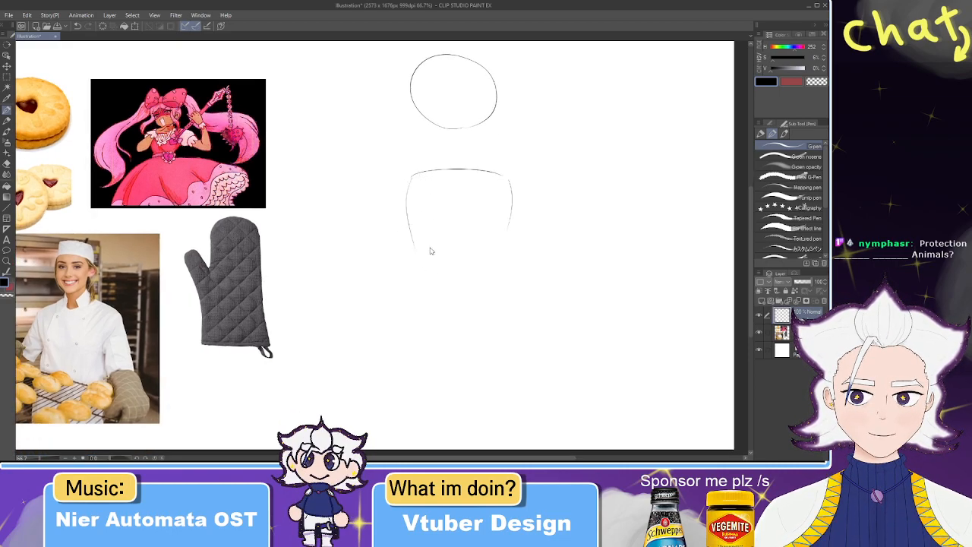
{"action": "key", "text": "ctrl+z"}
{"action": "left_click_drag", "start_coordinate": [409, 174], "coordinate": [426, 251]}
{"action": "mouse_move", "coordinate": [499, 263]}
{"action": "left_mouse_down"}
{"action": "mouse_move", "coordinate": [421, 247]}
{"action": "mouse_move", "coordinate": [423, 294]}
{"action": "mouse_move", "coordinate": [422, 284]}
{"action": "mouse_move", "coordinate": [472, 314]}
{"action": "left_mouse_up"}
{"action": "left_click_drag", "start_coordinate": [499, 258], "coordinate": [504, 308]}
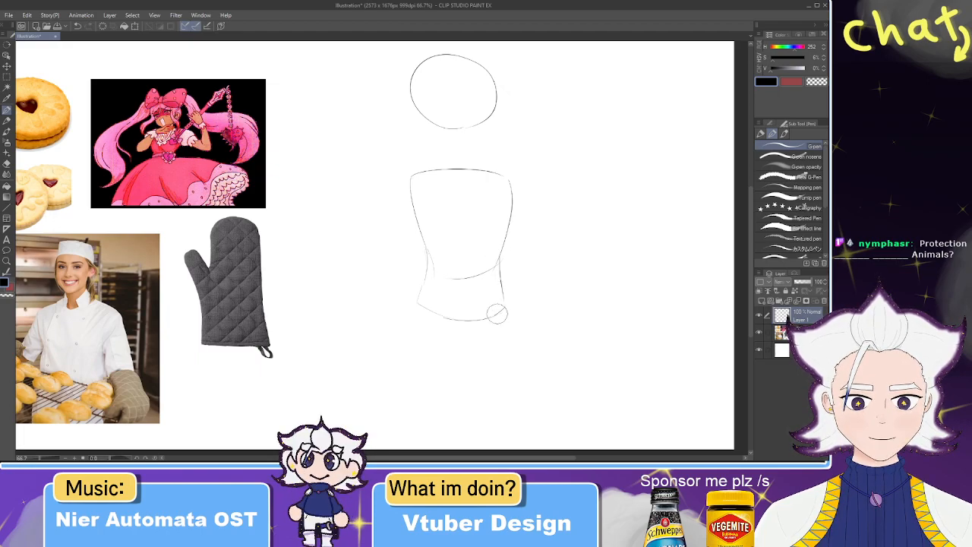
- Sketch round shoulder joints at the torso's upper corners and draw long arm lines down both sides to hip level
{"action": "left_click_drag", "start_coordinate": [427, 165], "coordinate": [397, 188]}
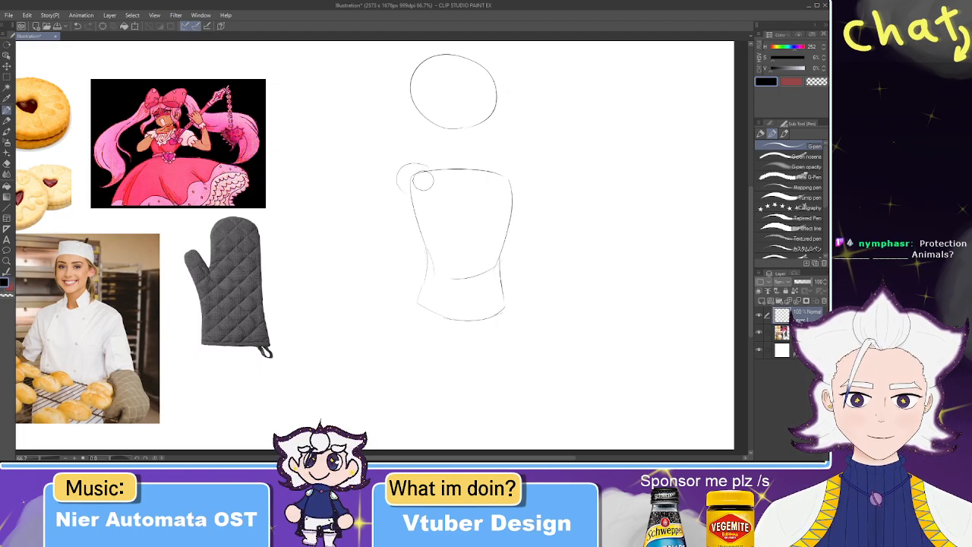
{"action": "mouse_move", "coordinate": [488, 170]}
{"action": "left_mouse_down"}
{"action": "mouse_move", "coordinate": [501, 164]}
{"action": "mouse_move", "coordinate": [516, 191]}
{"action": "left_mouse_up"}
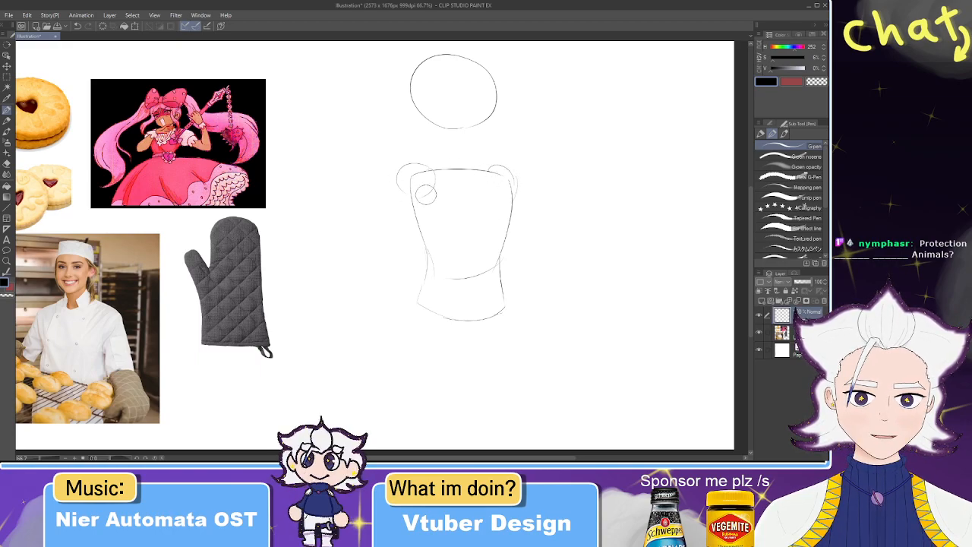
{"action": "mouse_move", "coordinate": [434, 183]}
{"action": "left_mouse_down"}
{"action": "mouse_move", "coordinate": [401, 205]}
{"action": "mouse_move", "coordinate": [397, 171]}
{"action": "mouse_move", "coordinate": [398, 250]}
{"action": "mouse_move", "coordinate": [393, 238]}
{"action": "mouse_move", "coordinate": [384, 319]}
{"action": "left_mouse_up"}
{"action": "key", "text": "ctrl+z"}
{"action": "left_click_drag", "start_coordinate": [393, 241], "coordinate": [399, 319]}
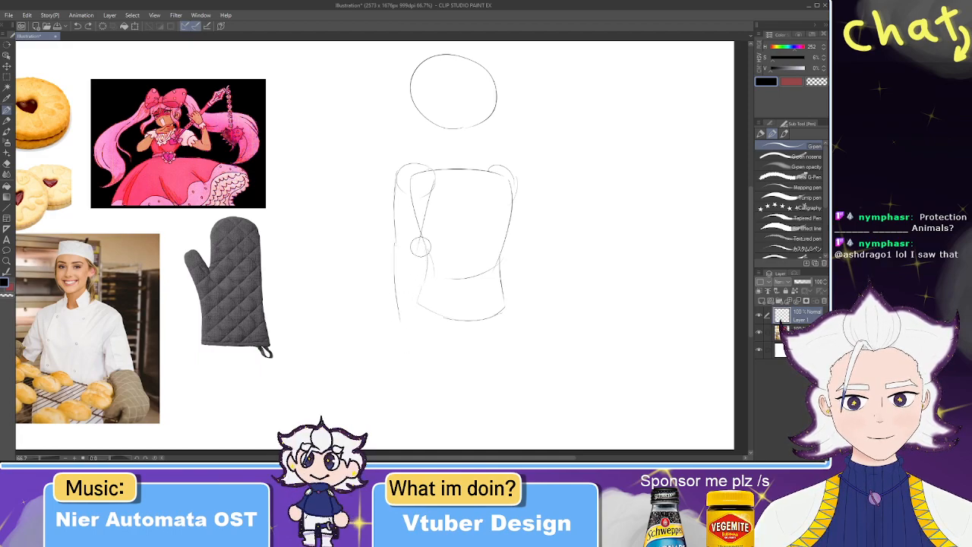
{"action": "left_click_drag", "start_coordinate": [519, 187], "coordinate": [524, 292]}
{"action": "key", "text": "ctrl+z"}
{"action": "left_click_drag", "start_coordinate": [519, 171], "coordinate": [517, 303]}
- Erase the rough shoulder circles and outer arm line, and redraw them as smooth shoulder curves running into the arms
{"action": "key", "text": "e"}
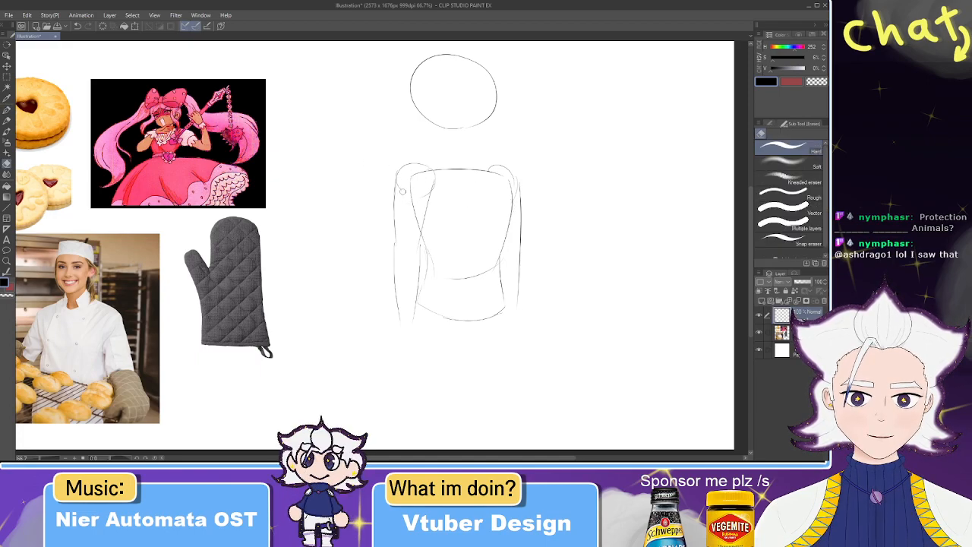
{"action": "key", "text": "p"}
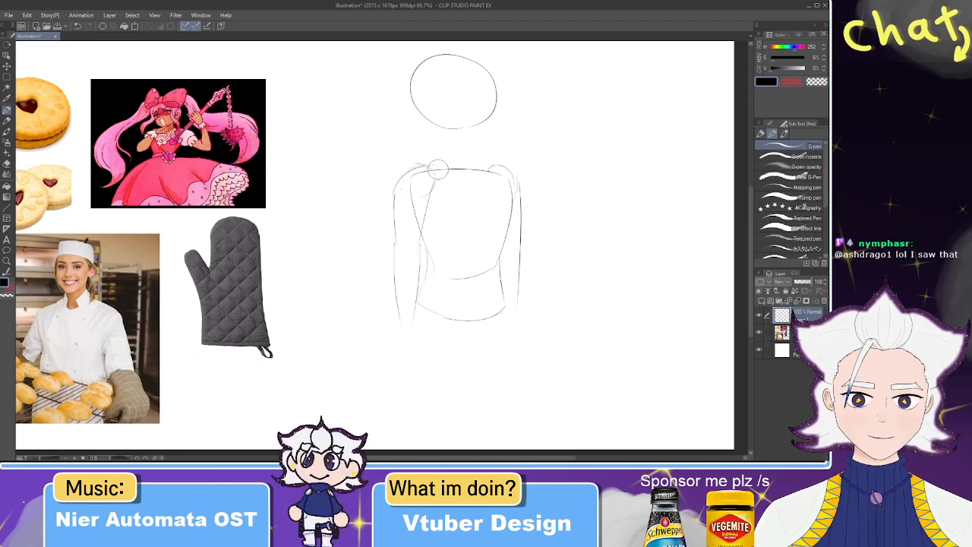
{"action": "key", "text": "e"}
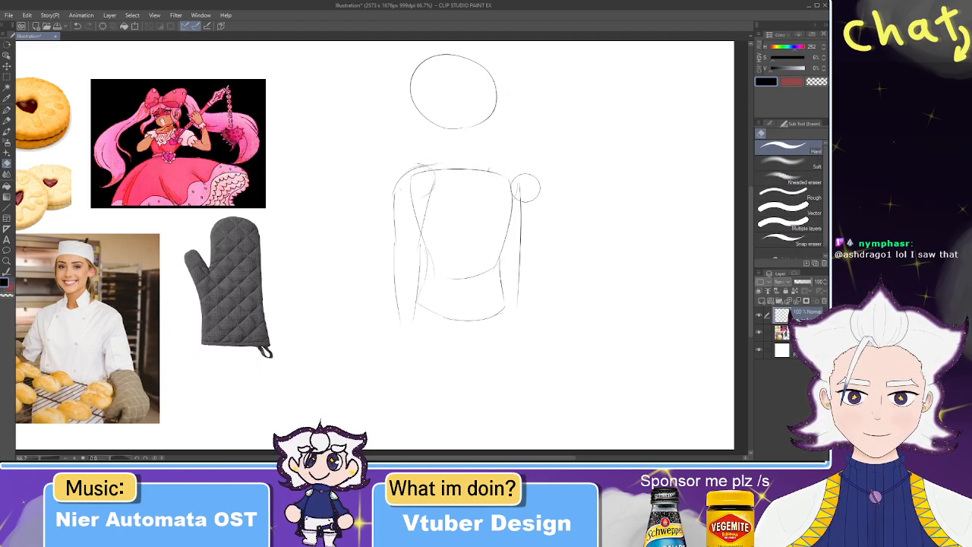
{"action": "key", "text": "p"}
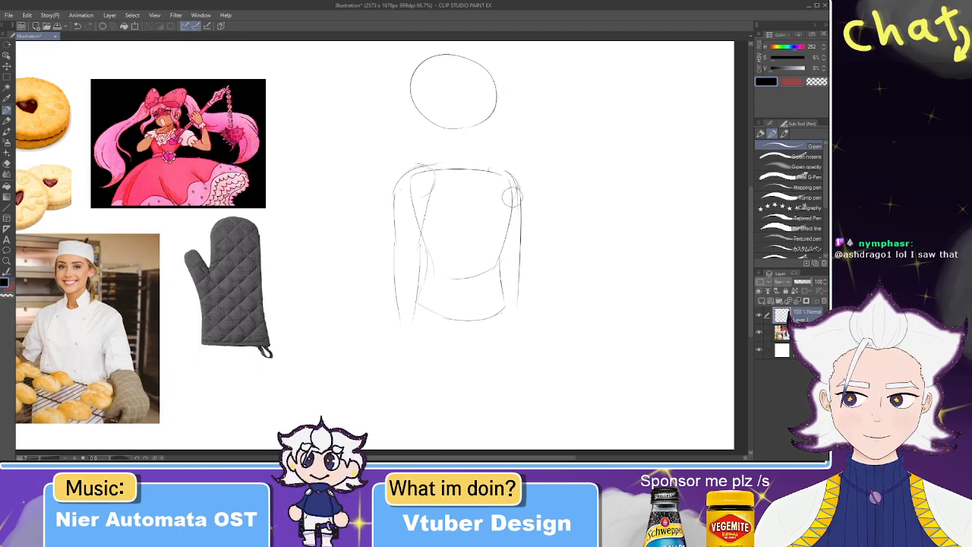
{"action": "key", "text": "e"}
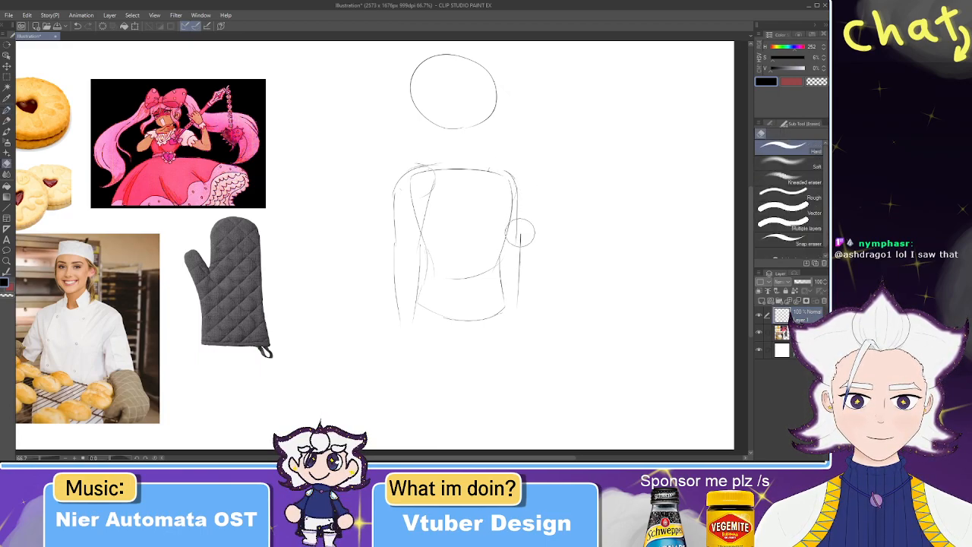
{"action": "key", "text": "p"}
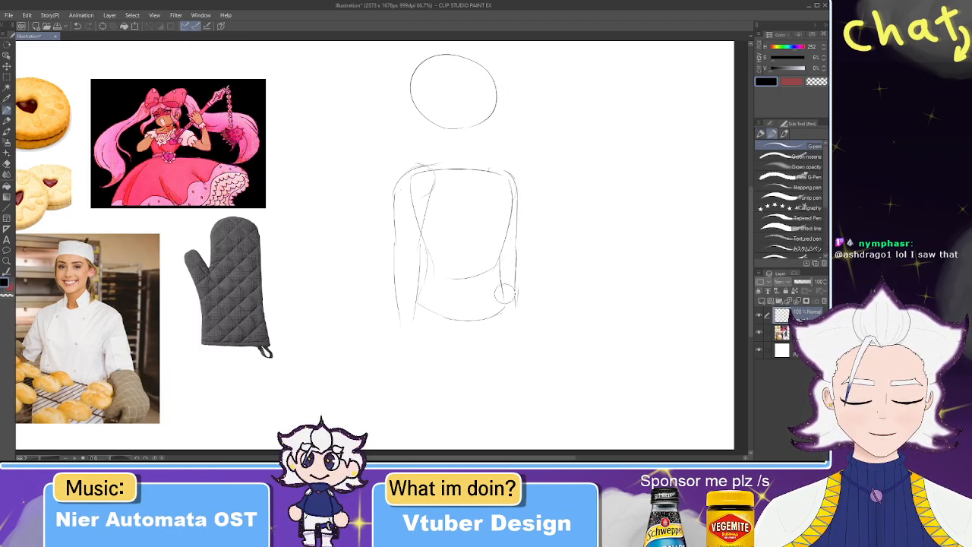
- Erase the rib cage curve and straight shoulder line, and draw sloping shoulder lines that rise into both sides of the neck
{"action": "key", "text": "e"}
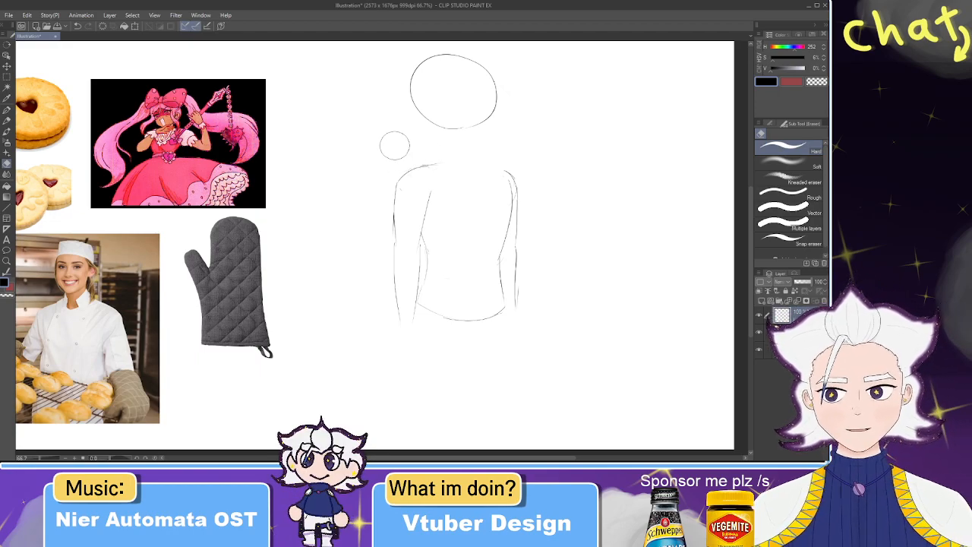
{"action": "key", "text": "p"}
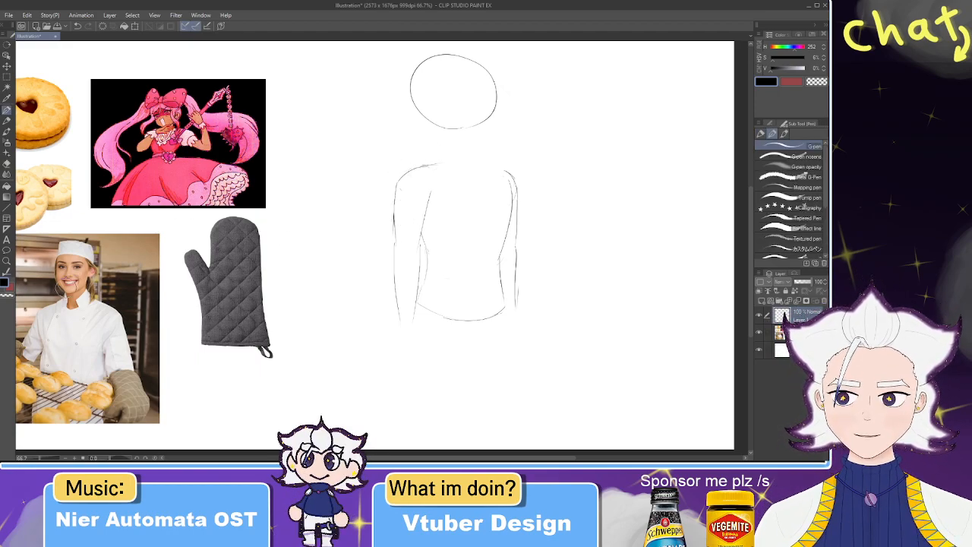
{"action": "left_click_drag", "start_coordinate": [93, 269], "coordinate": [75, 306]}
{"action": "key", "text": "ctrl+z"}
{"action": "key", "text": "ctrl+z"}
{"action": "key", "text": "ctrl+z"}
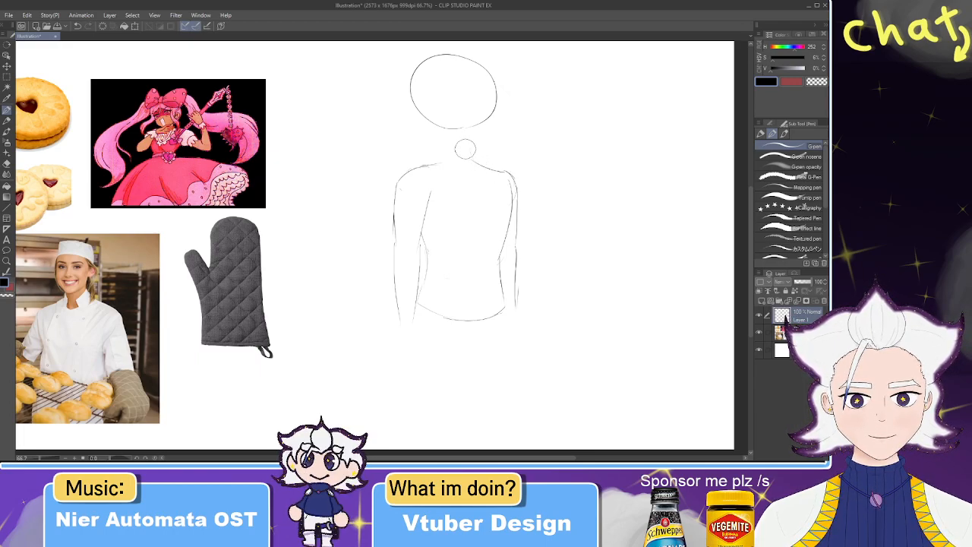
{"action": "left_click_drag", "start_coordinate": [440, 151], "coordinate": [427, 162]}
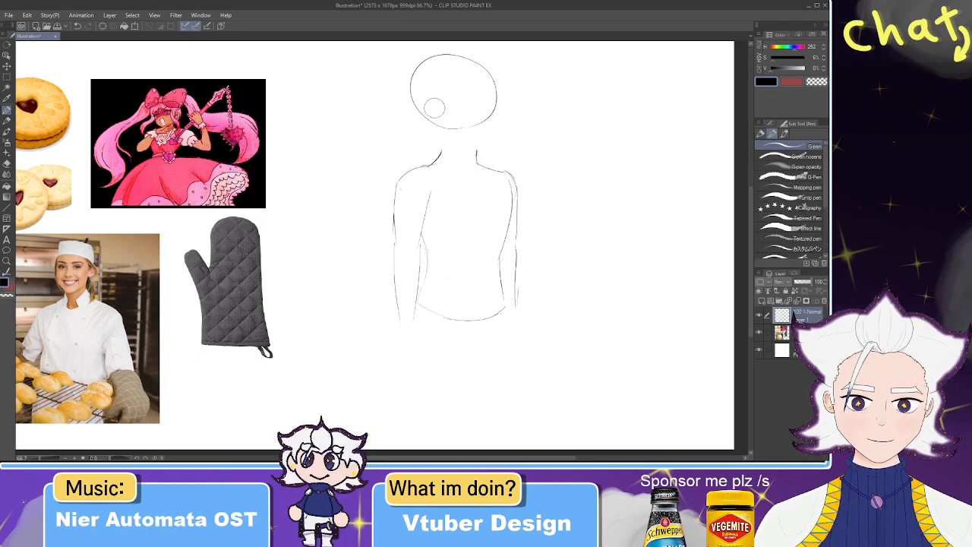
- Draw a vertical facial centre line through the head, off-centre for a three-quarter view, and add a pointed jaw beneath it
{"action": "left_click_drag", "start_coordinate": [483, 61], "coordinate": [480, 126]}
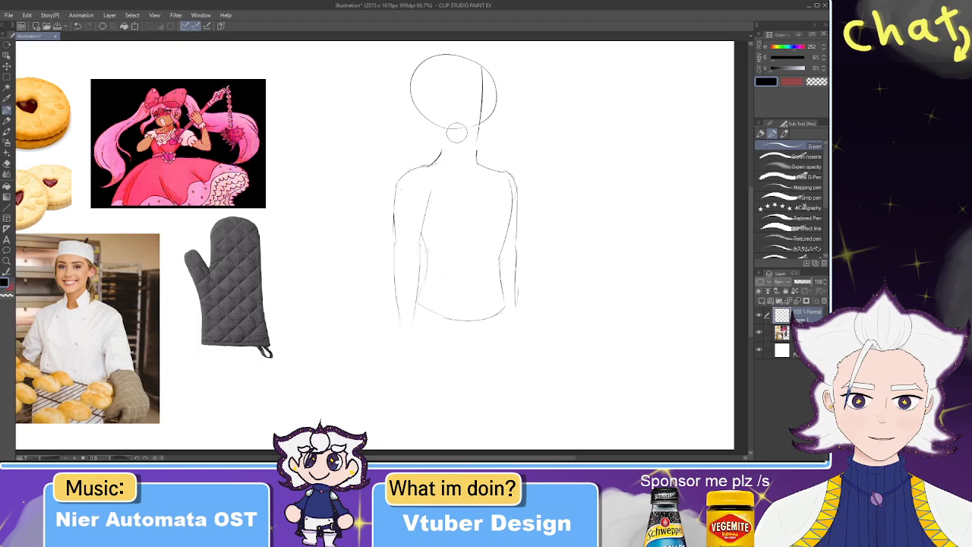
{"action": "mouse_move", "coordinate": [441, 131]}
{"action": "left_mouse_down"}
{"action": "mouse_move", "coordinate": [477, 143]}
{"action": "mouse_move", "coordinate": [495, 103]}
{"action": "left_mouse_up"}
{"action": "key", "text": "ctrl+z"}
{"action": "key", "text": "ctrl+z"}
- Lasso the whole head with its jaw, move it slightly down onto the neck, and clear the selection
{"action": "left_click", "coordinate": [7, 78]}
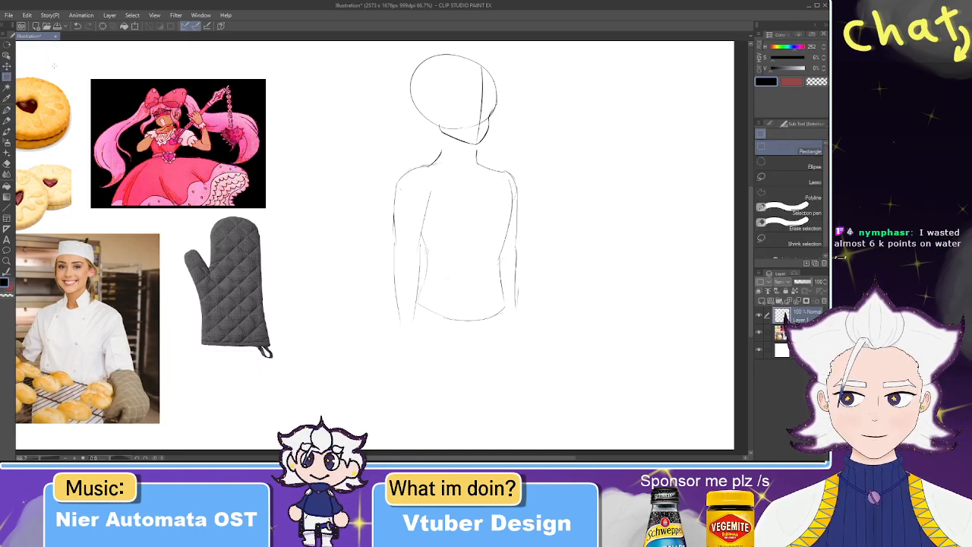
{"action": "left_click", "coordinate": [794, 181]}
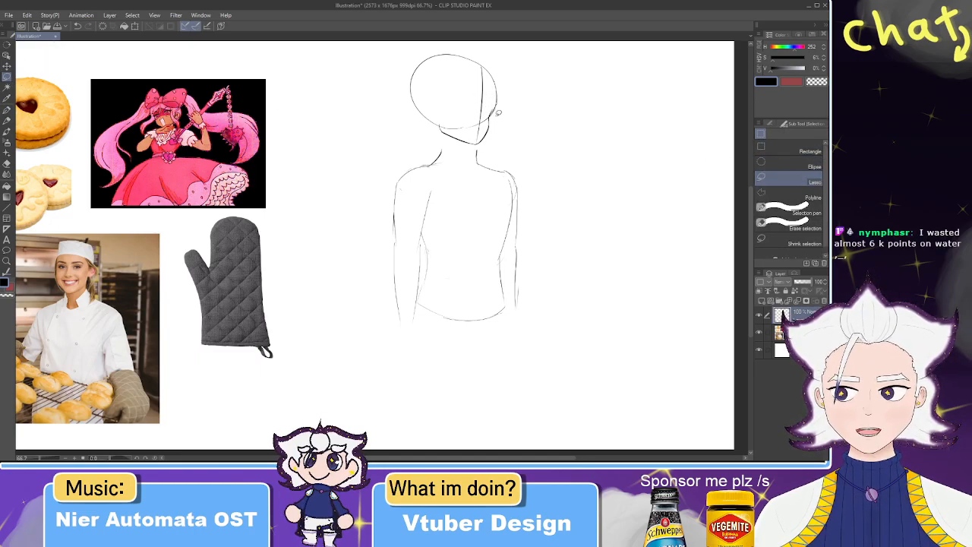
{"action": "mouse_move", "coordinate": [497, 69]}
{"action": "left_mouse_down"}
{"action": "mouse_move", "coordinate": [514, 114]}
{"action": "mouse_move", "coordinate": [492, 140]}
{"action": "mouse_move", "coordinate": [455, 151]}
{"action": "mouse_move", "coordinate": [493, 146]}
{"action": "mouse_move", "coordinate": [496, 156]}
{"action": "left_mouse_up"}
{"action": "left_click", "coordinate": [486, 164]}
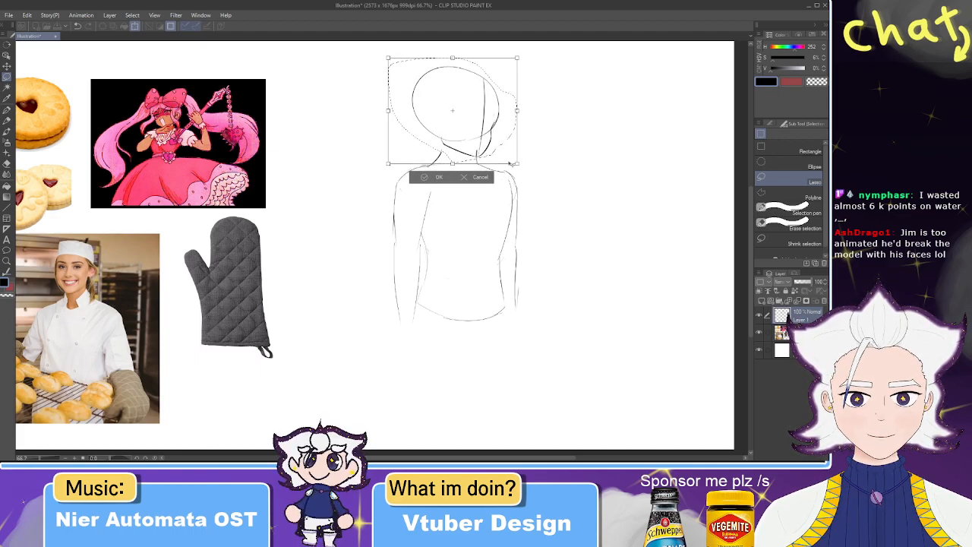
{"action": "left_click_drag", "start_coordinate": [489, 150], "coordinate": [498, 149]}
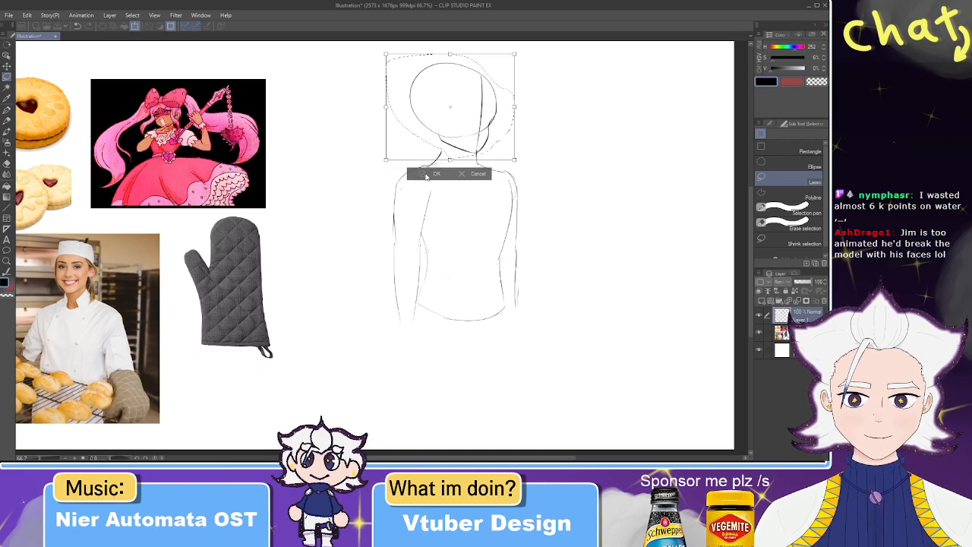
{"action": "left_click", "coordinate": [427, 175]}
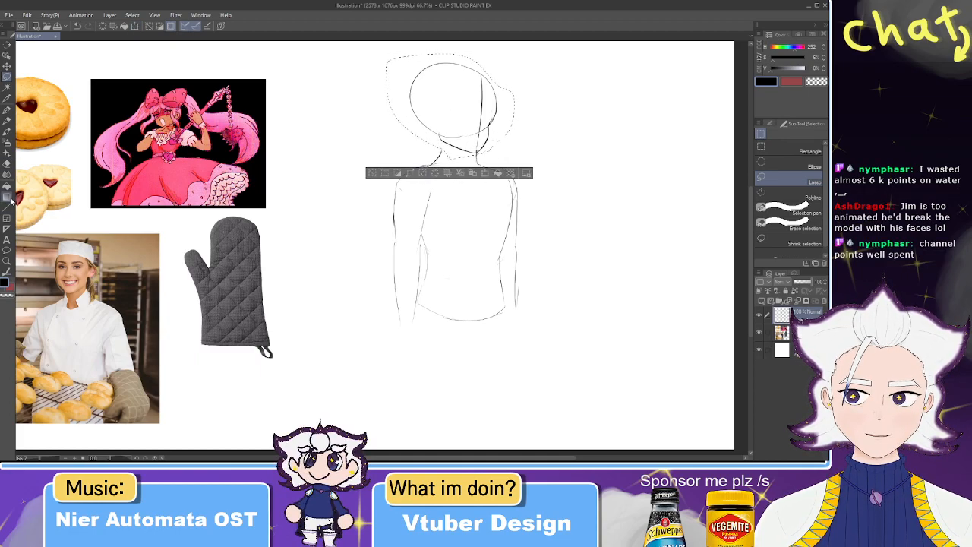
{"action": "key", "text": "ctrl+d"}
- Push the back of the head inward with Liquify, and erase and redraw its outline as a narrower rounded skull
{"action": "left_click", "coordinate": [6, 174]}
{"action": "left_click", "coordinate": [771, 134]}
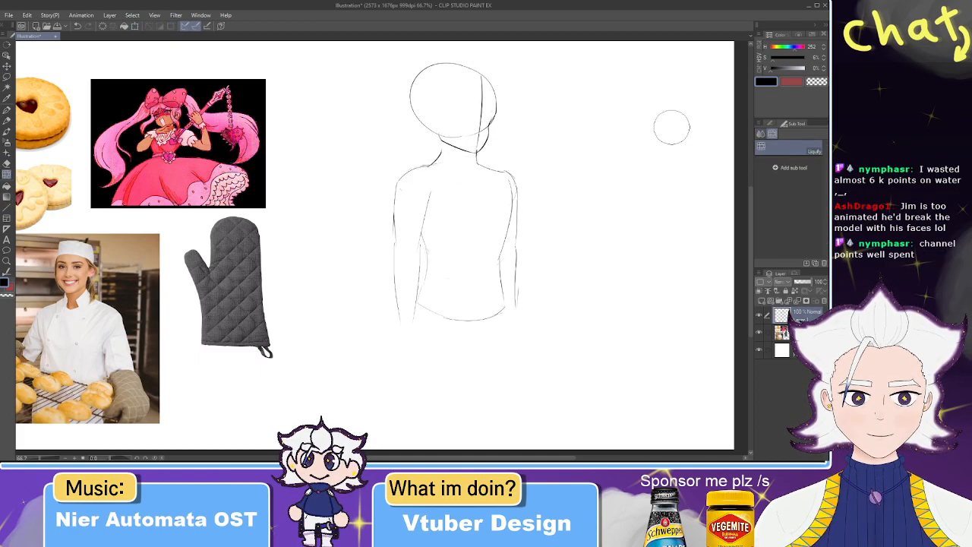
{"action": "mouse_move", "coordinate": [395, 87]}
{"action": "left_mouse_down"}
{"action": "mouse_move", "coordinate": [433, 113]}
{"action": "mouse_move", "coordinate": [404, 72]}
{"action": "mouse_move", "coordinate": [445, 67]}
{"action": "left_mouse_up"}
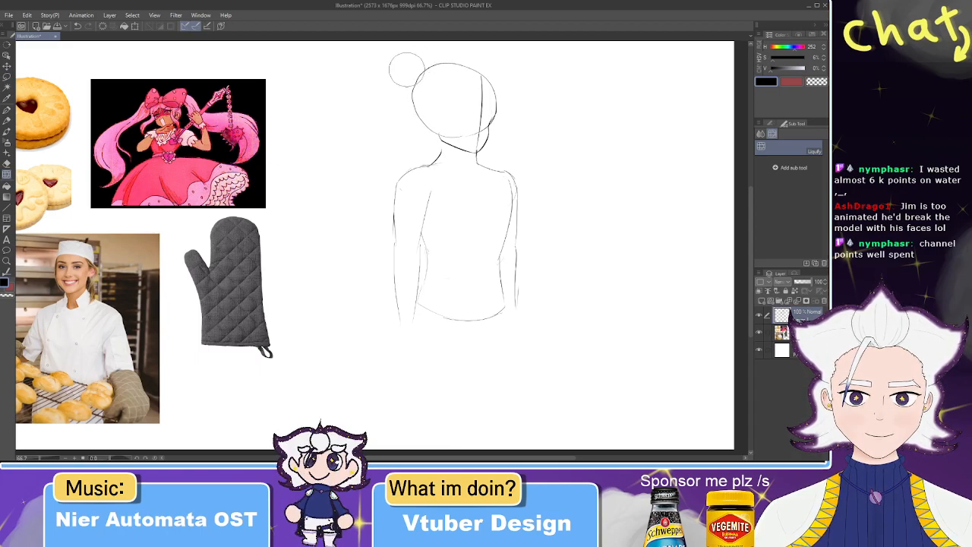
{"action": "key", "text": "e"}
{"action": "left_click_drag", "start_coordinate": [413, 96], "coordinate": [448, 57]}
{"action": "key", "text": "p"}
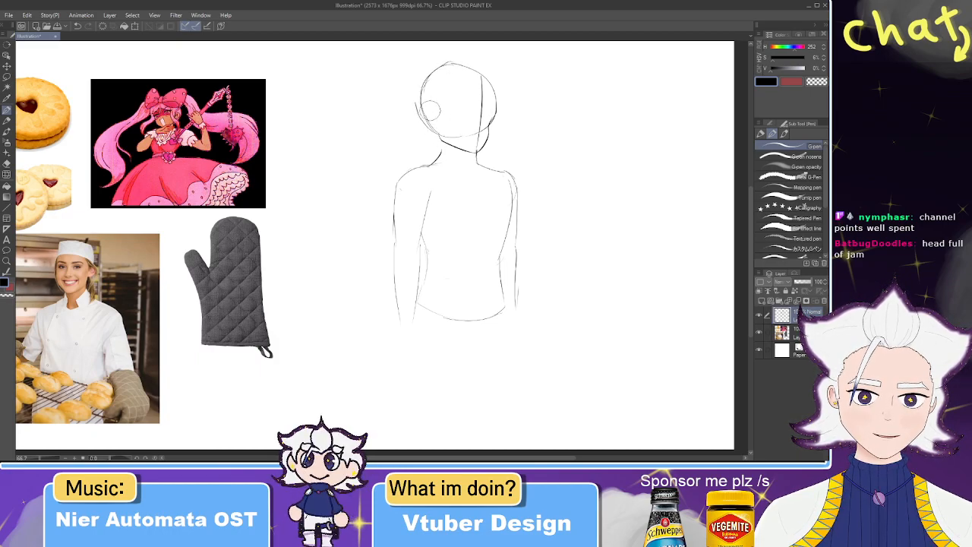
{"action": "key", "text": "e"}
{"action": "key", "text": "p"}
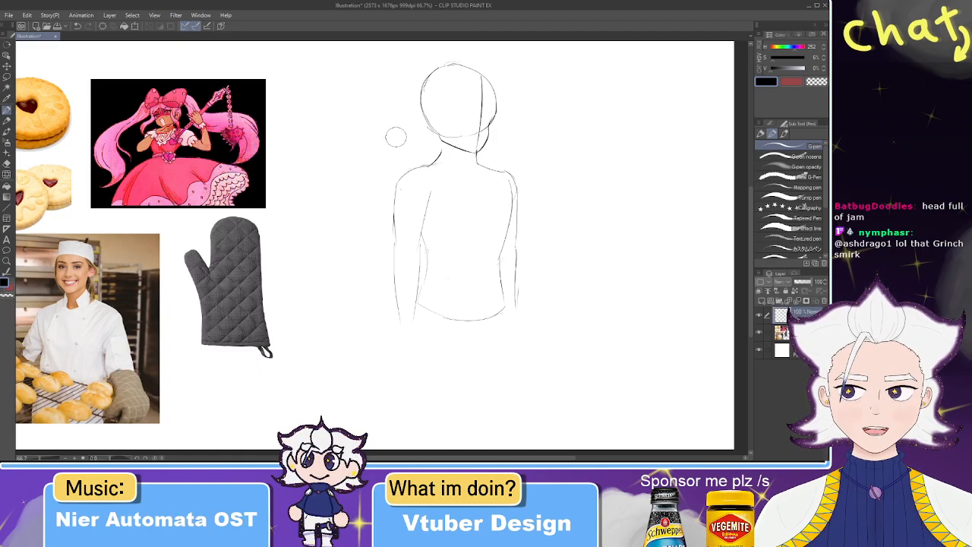
{"action": "scroll", "coordinate": [395, 135], "scroll_direction": "up", "scroll_amount": 1}
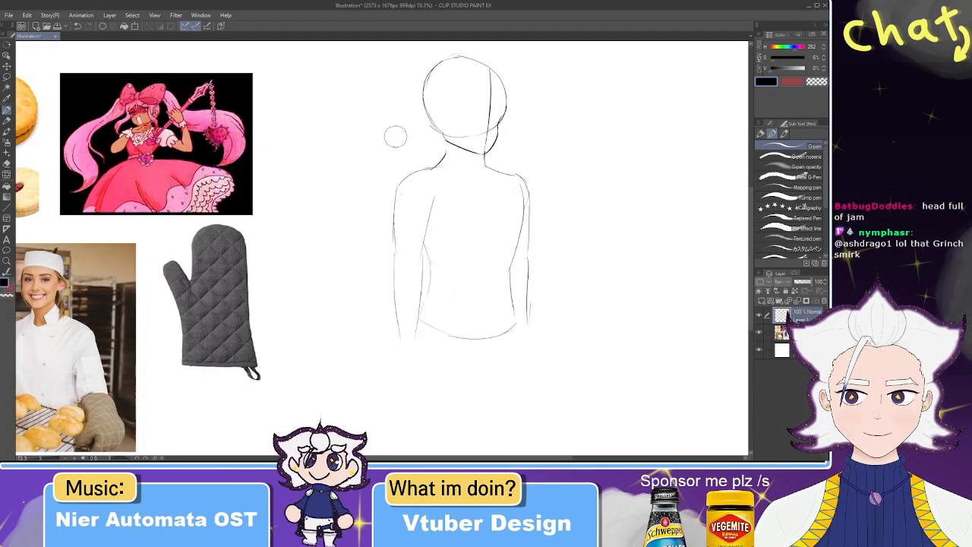
{"action": "scroll", "coordinate": [394, 136], "scroll_direction": "up", "scroll_amount": 1}
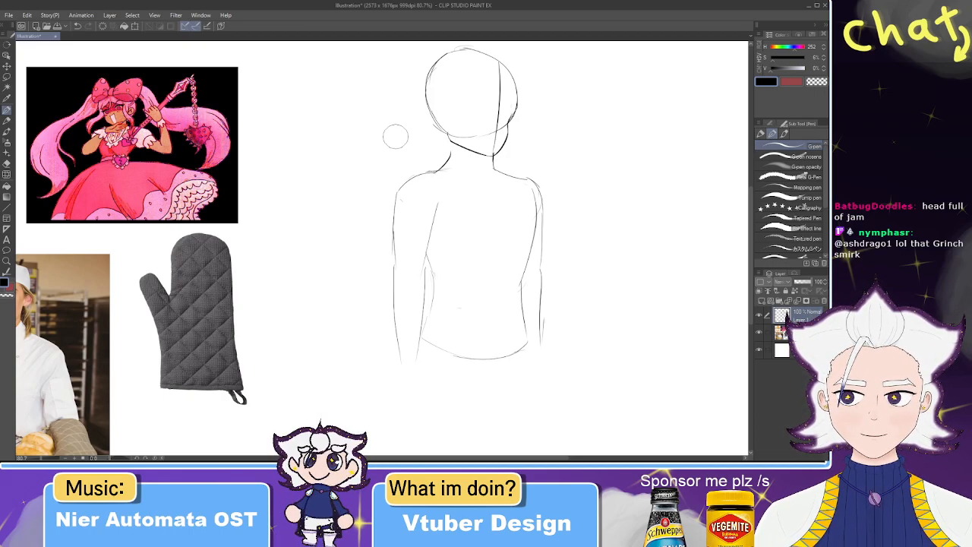
{"action": "scroll", "coordinate": [395, 135], "scroll_direction": "down", "scroll_amount": 1}
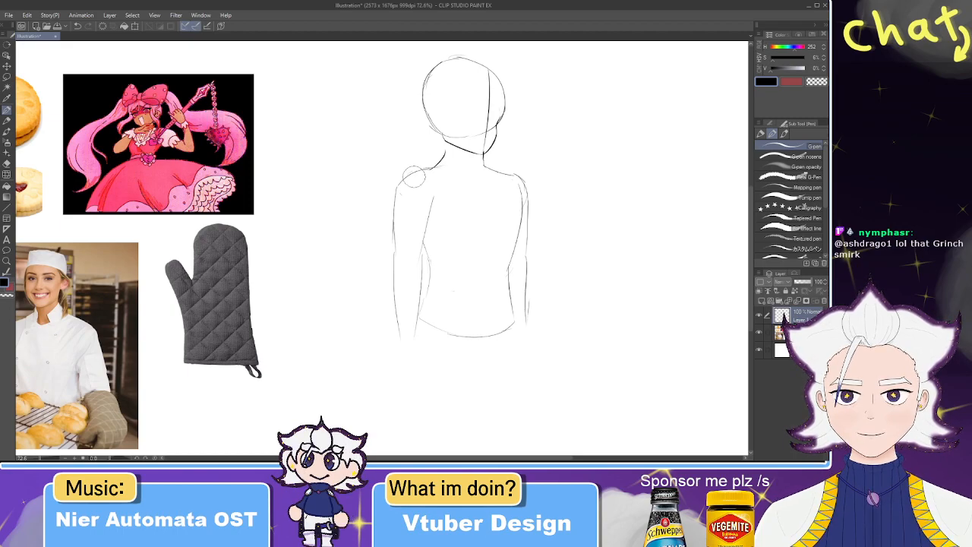
{"action": "scroll", "coordinate": [414, 177], "scroll_direction": "up", "scroll_amount": 1}
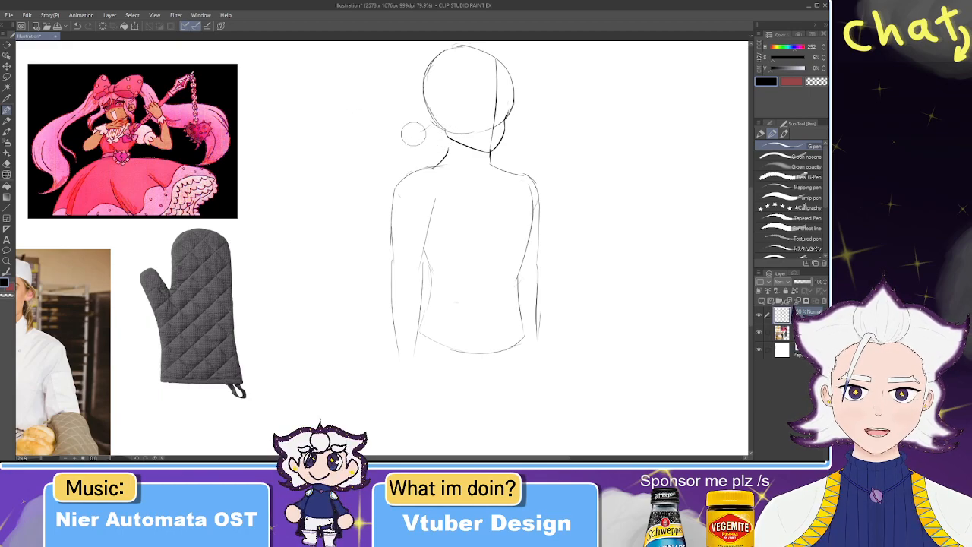
{"action": "left_click_drag", "start_coordinate": [452, 100], "coordinate": [445, 116]}
{"action": "key", "text": "e"}
{"action": "left_click_drag", "start_coordinate": [435, 65], "coordinate": [461, 62]}
{"action": "key", "text": "p"}
{"action": "key", "text": "ctrl+z"}
{"action": "key", "text": "ctrl+z"}
{"action": "left_click_drag", "start_coordinate": [464, 106], "coordinate": [447, 97]}
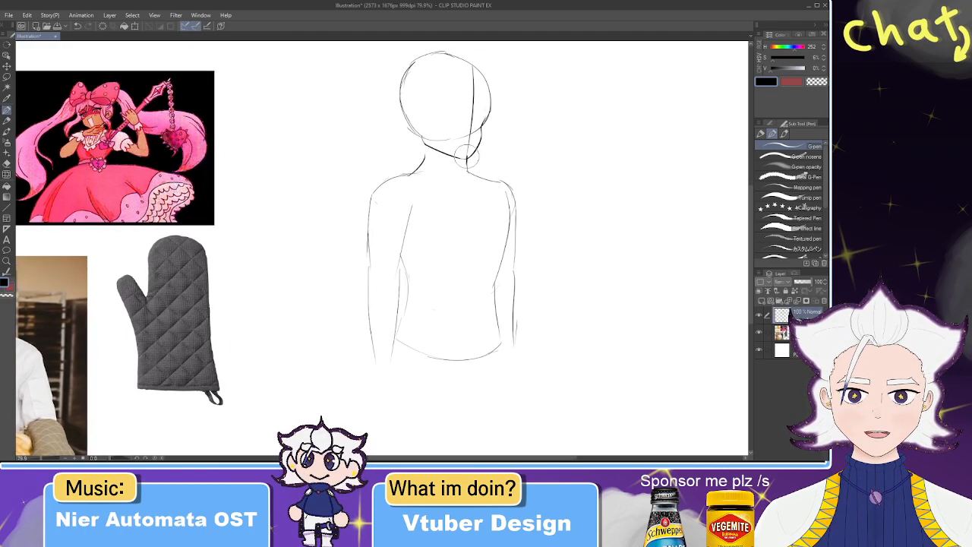
- Erase the neck line crossing the chin and draw a short jaw corner at the back of the face
{"action": "key", "text": "e"}
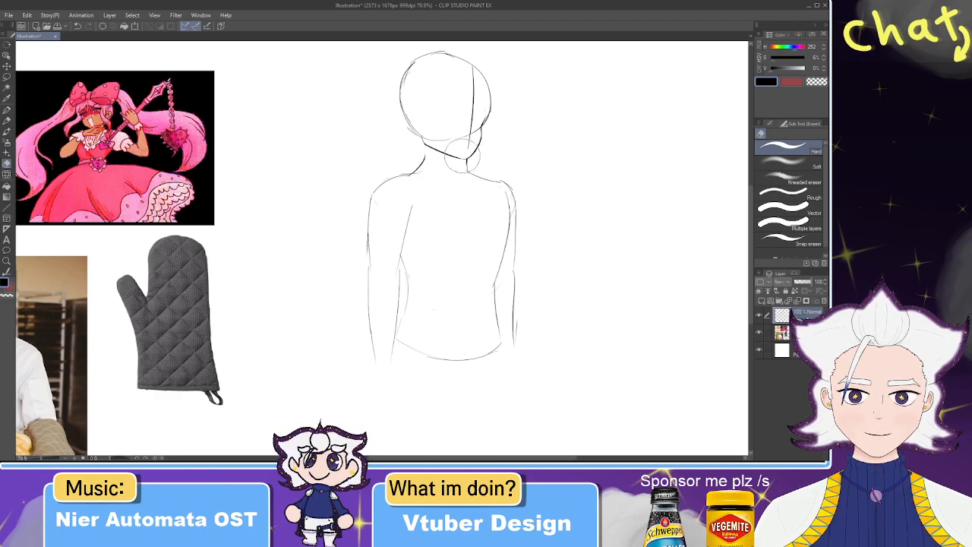
{"action": "key", "text": "p"}
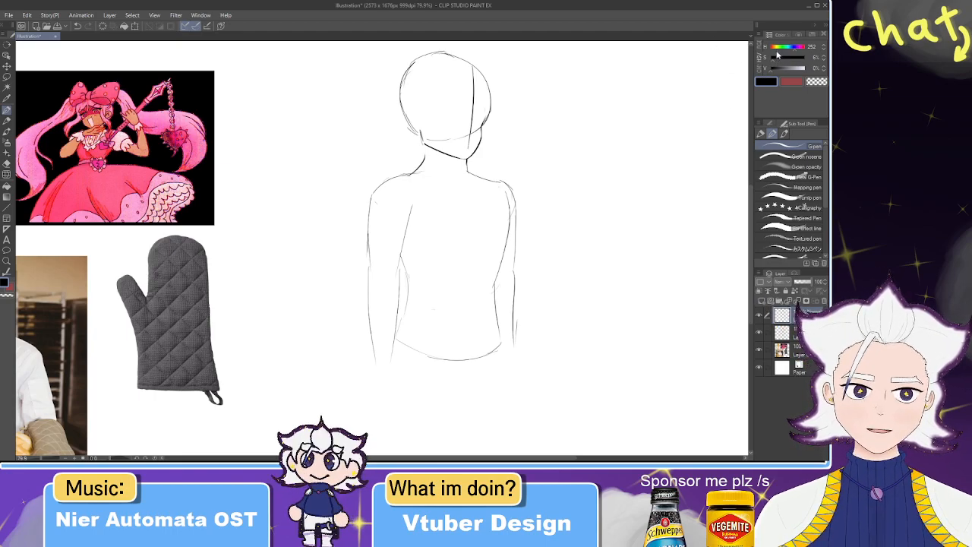
- Set the main drawing colour to pure red with hue 0, saturation 100% and value 100%
{"action": "left_click_drag", "start_coordinate": [771, 48], "coordinate": [767, 48]}
{"action": "mouse_move", "coordinate": [773, 58]}
{"action": "left_mouse_down"}
{"action": "mouse_move", "coordinate": [805, 57]}
{"action": "mouse_move", "coordinate": [806, 69]}
{"action": "left_mouse_up"}
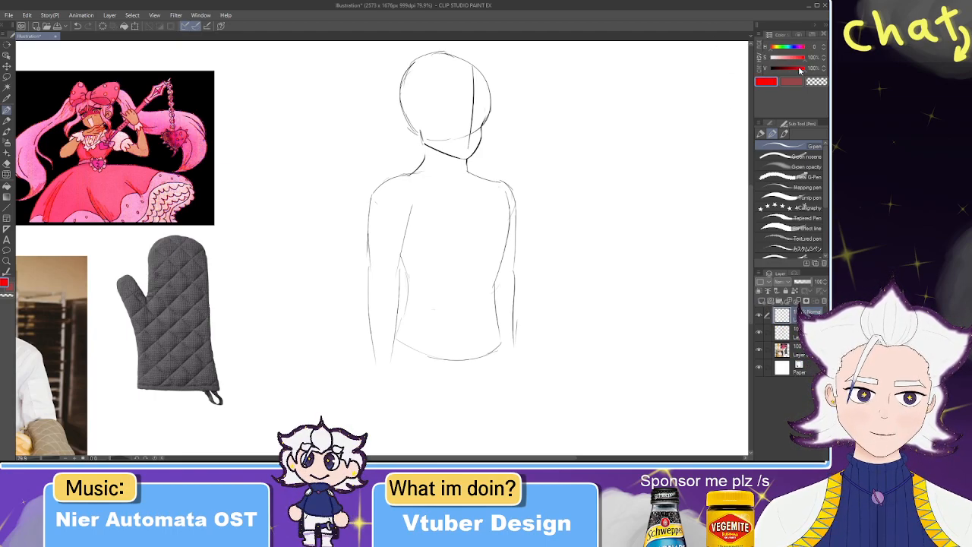
{"action": "mouse_move", "coordinate": [452, 192]}
{"action": "left_mouse_down"}
{"action": "mouse_move", "coordinate": [473, 191]}
{"action": "mouse_move", "coordinate": [478, 163]}
{"action": "left_mouse_up"}
- Set the sub colour to black and use it on the body sketch layer to clean up and redraw the neck lines
{"action": "left_click", "coordinate": [786, 332]}
{"action": "left_click", "coordinate": [790, 81]}
{"action": "left_click_drag", "start_coordinate": [789, 69], "coordinate": [737, 80]}
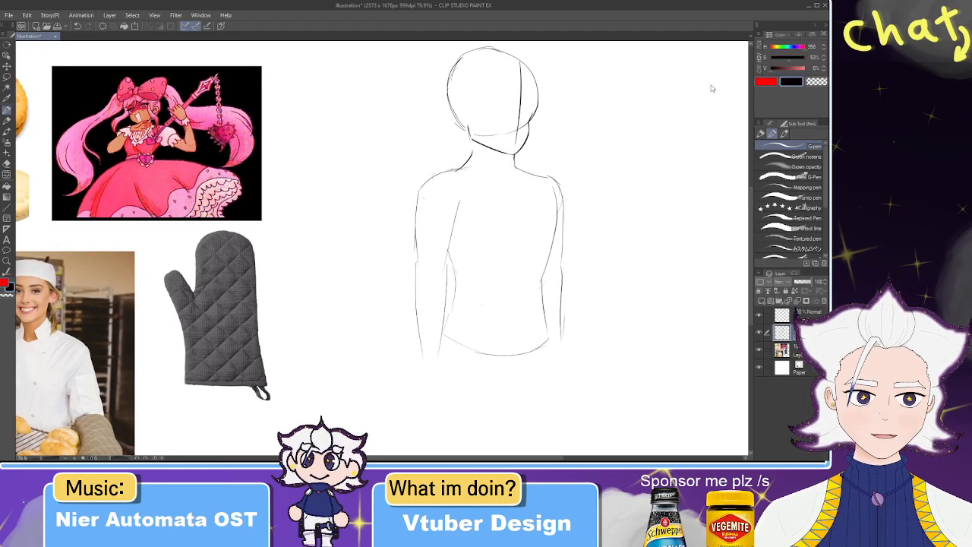
{"action": "key", "text": "e"}
{"action": "key", "text": "p"}
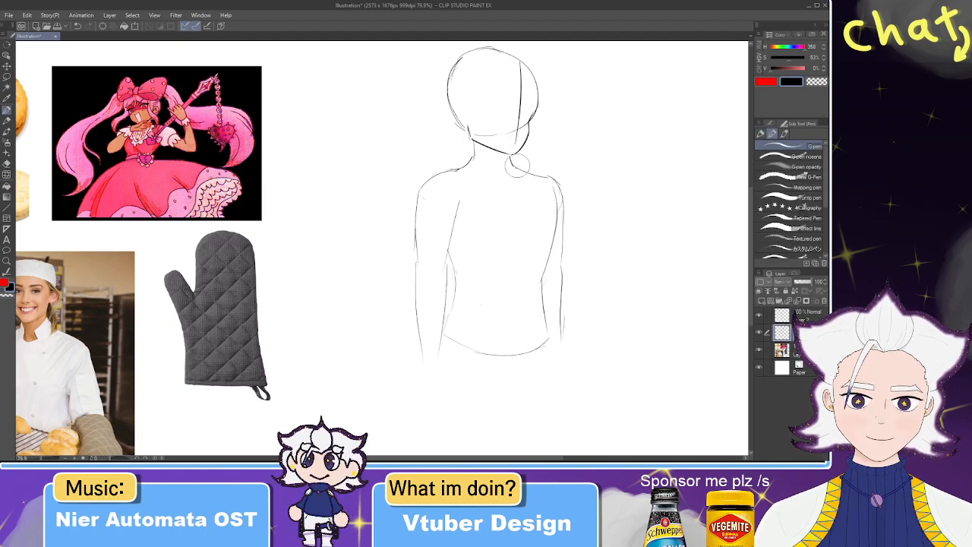
- On the upper layer in red, sketch a high notched collar around the neck and a long curved clothing line down the chest
{"action": "left_click", "coordinate": [788, 313]}
{"action": "left_click", "coordinate": [766, 82]}
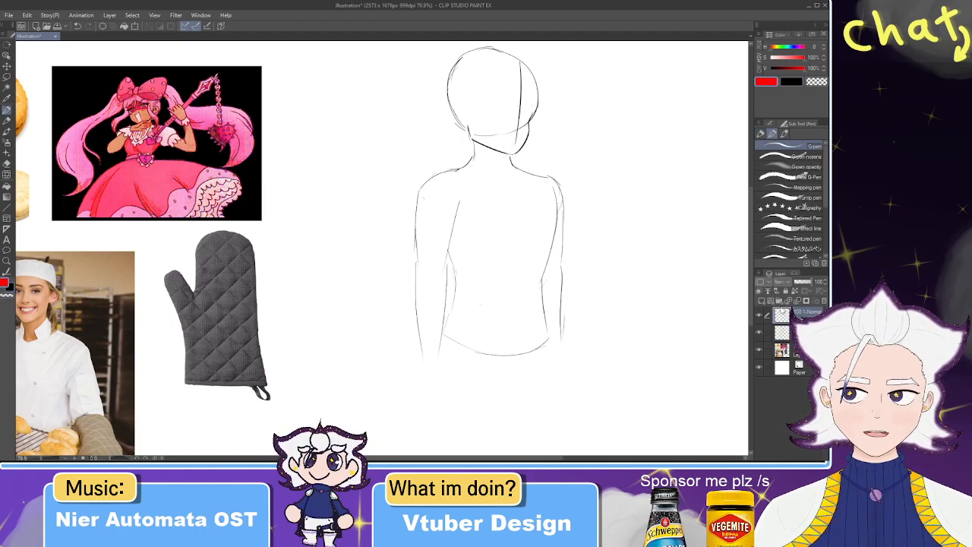
{"action": "left_click_drag", "start_coordinate": [492, 148], "coordinate": [543, 142]}
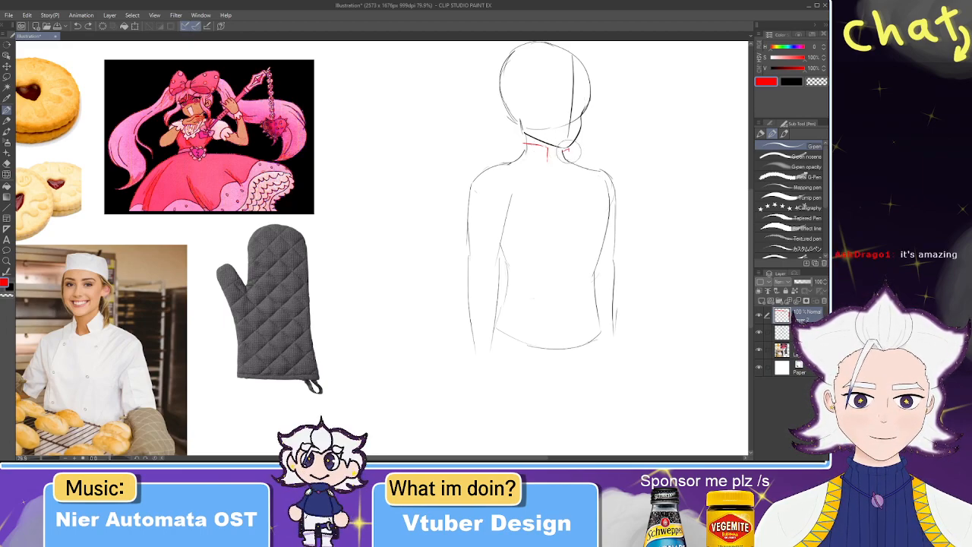
{"action": "key", "text": "ctrl+z"}
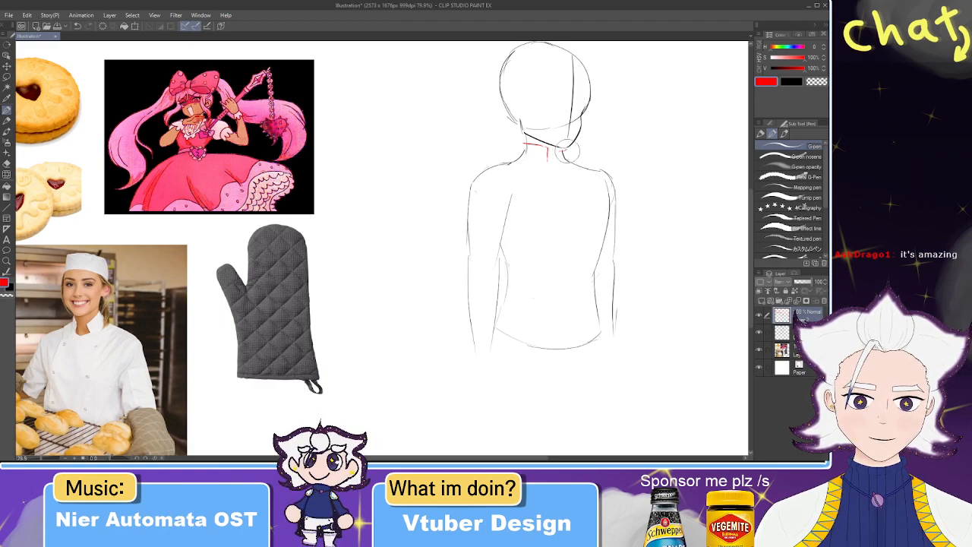
{"action": "key", "text": "ctrl+z"}
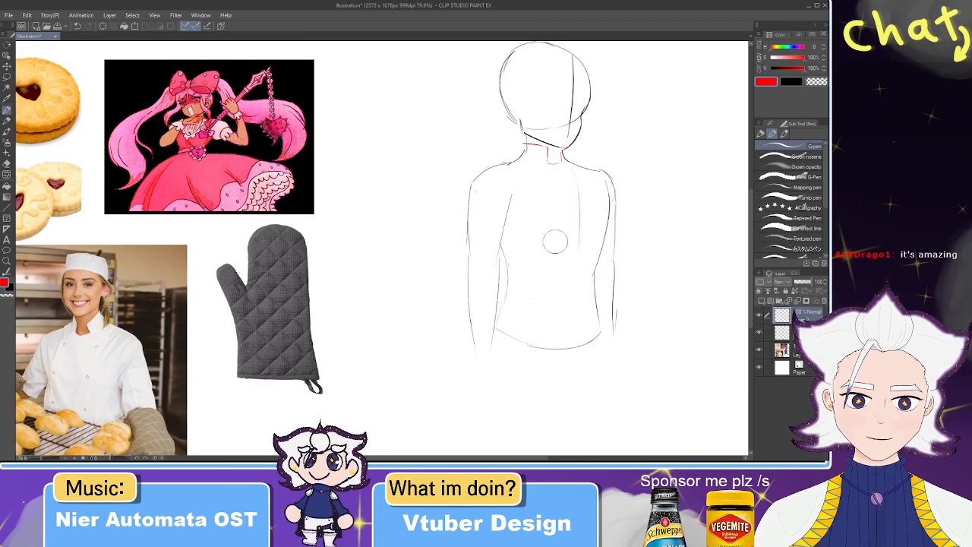
{"action": "left_click_drag", "start_coordinate": [584, 169], "coordinate": [586, 229]}
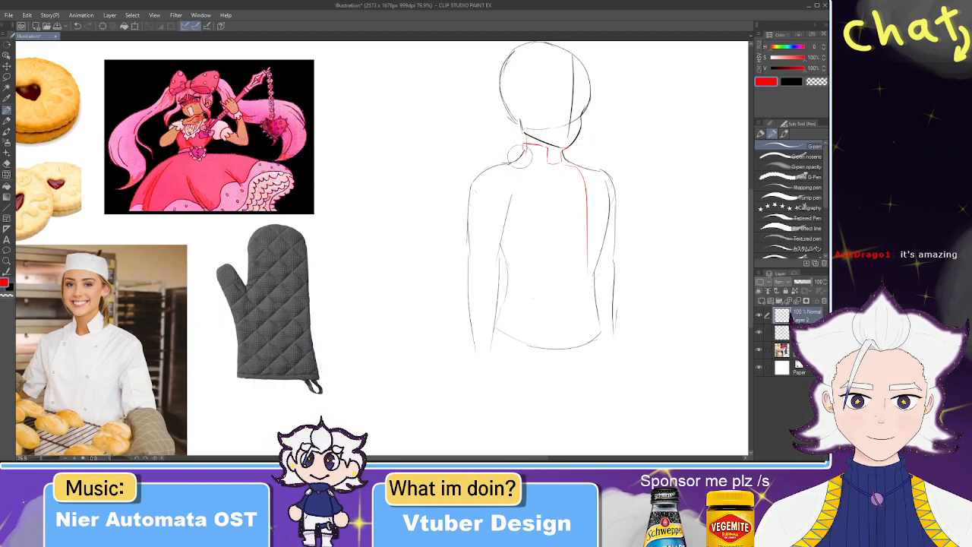
- Sketch a rounded puff sleeve in red over the shoulder nearest the reference images, closed by a curved band around the upper arm
{"action": "mouse_move", "coordinate": [500, 172]}
{"action": "left_mouse_down"}
{"action": "mouse_move", "coordinate": [536, 158]}
{"action": "mouse_move", "coordinate": [493, 171]}
{"action": "mouse_move", "coordinate": [520, 159]}
{"action": "mouse_move", "coordinate": [503, 158]}
{"action": "mouse_move", "coordinate": [493, 168]}
{"action": "mouse_move", "coordinate": [508, 158]}
{"action": "mouse_move", "coordinate": [499, 191]}
{"action": "left_mouse_up"}
{"action": "key", "text": "ctrl+z"}
{"action": "left_click_drag", "start_coordinate": [466, 159], "coordinate": [535, 170]}
{"action": "mouse_move", "coordinate": [183, 132]}
{"action": "left_mouse_down"}
{"action": "mouse_move", "coordinate": [129, 110]}
{"action": "mouse_move", "coordinate": [170, 122]}
{"action": "mouse_move", "coordinate": [150, 102]}
{"action": "left_mouse_up"}
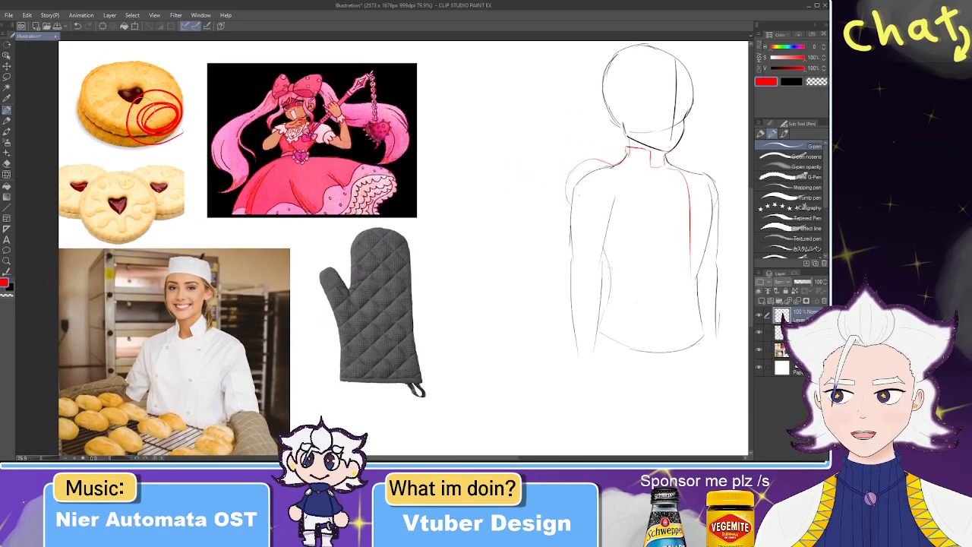
{"action": "key", "text": "ctrl+z"}
{"action": "left_click_drag", "start_coordinate": [480, 138], "coordinate": [396, 104]}
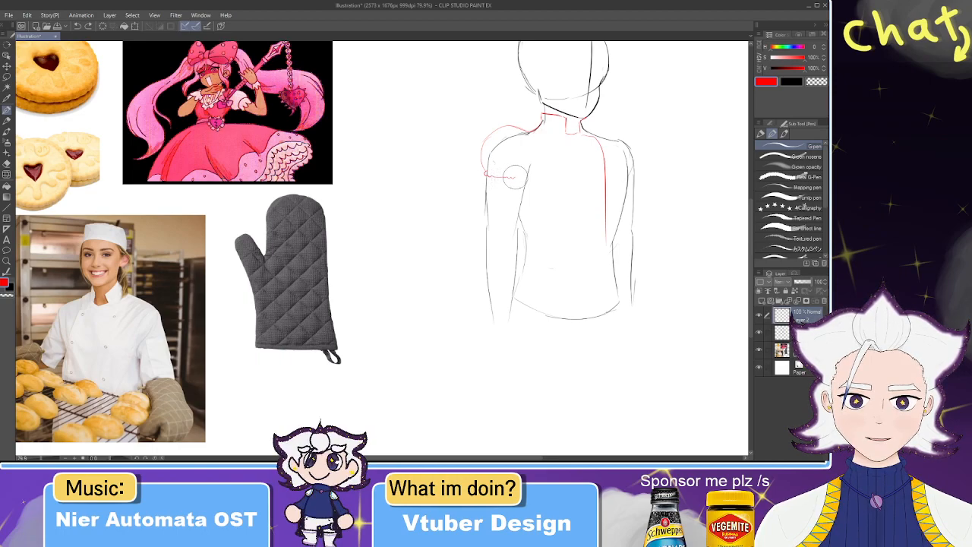
{"action": "left_click_drag", "start_coordinate": [529, 134], "coordinate": [520, 176]}
{"action": "key", "text": "ctrl+z"}
{"action": "left_click_drag", "start_coordinate": [530, 134], "coordinate": [511, 183]}
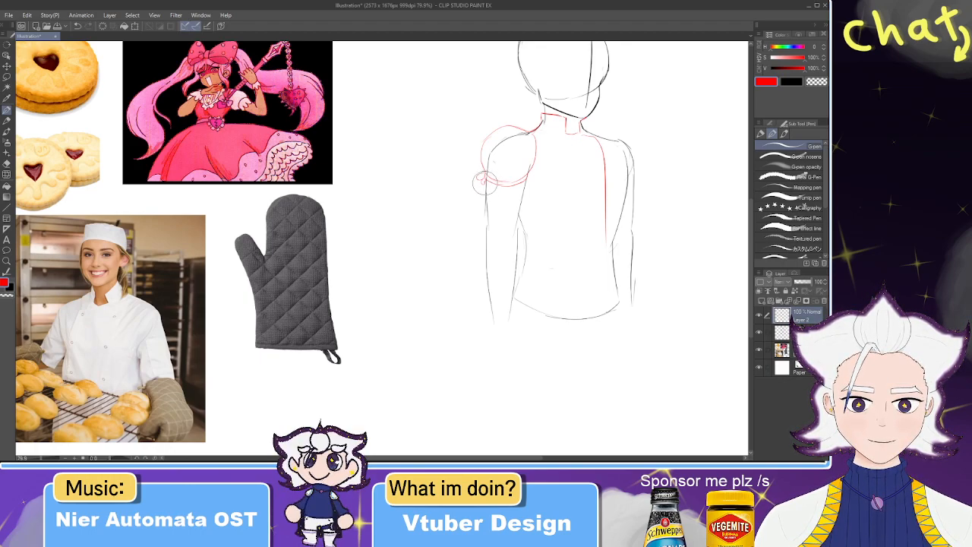
- Add a scalloped frill along the puff sleeve's hem and draw a tilted heart on the sleeve
{"action": "left_click_drag", "start_coordinate": [490, 187], "coordinate": [522, 192]}
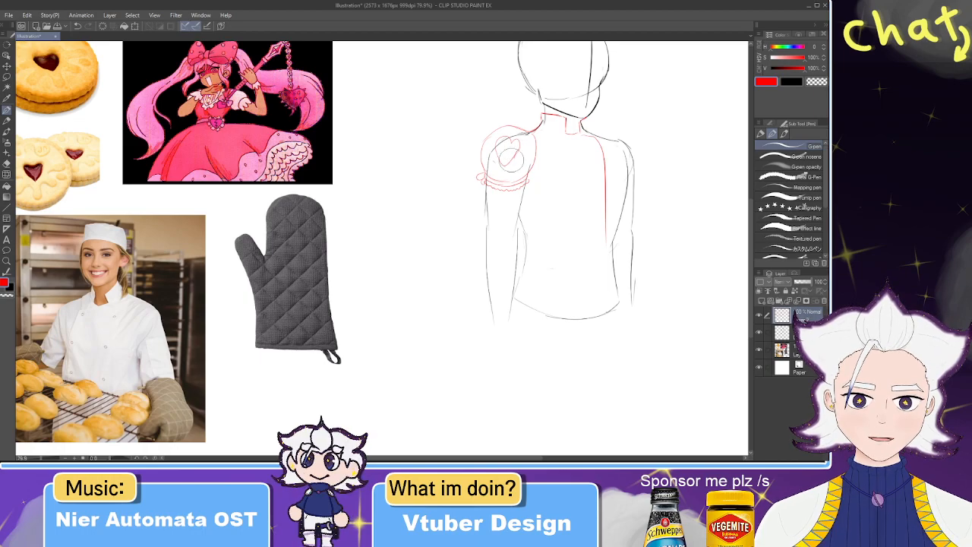
{"action": "left_click_drag", "start_coordinate": [502, 171], "coordinate": [510, 141]}
{"action": "key", "text": "ctrl+z"}
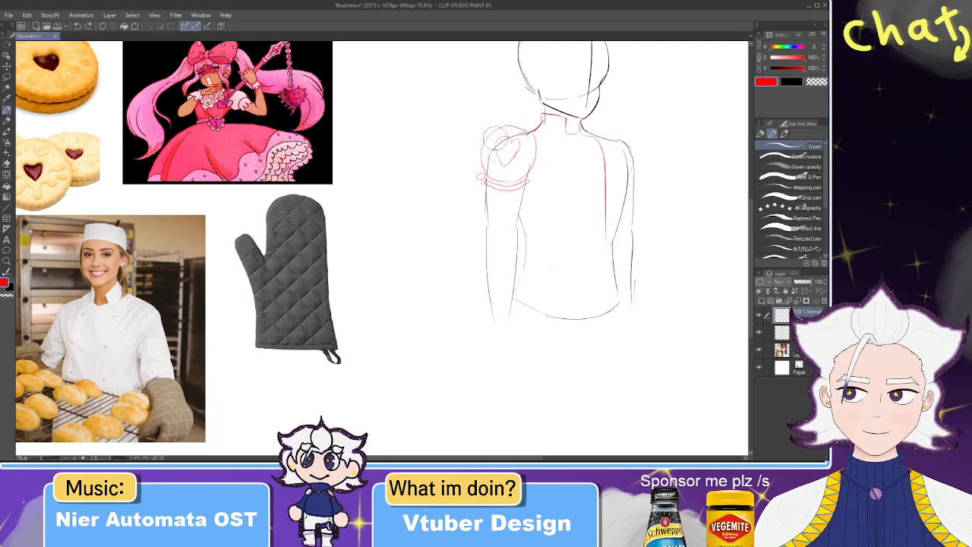
{"action": "left_click_drag", "start_coordinate": [527, 154], "coordinate": [495, 130]}
{"action": "mouse_move", "coordinate": [484, 165]}
{"action": "left_mouse_down"}
{"action": "mouse_move", "coordinate": [506, 174]}
{"action": "mouse_move", "coordinate": [485, 172]}
{"action": "left_mouse_up"}
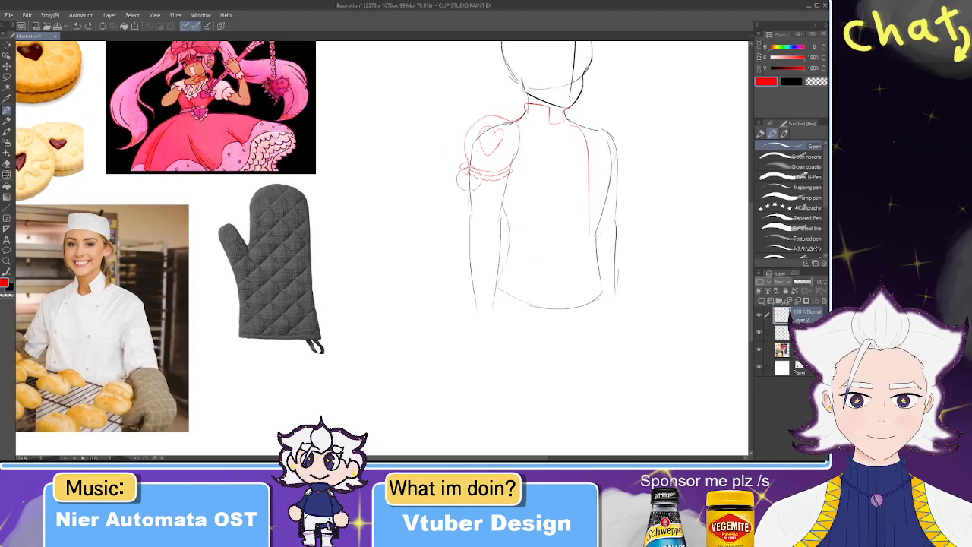
- Sketch an oven mitt in red over the forearm and hand nearest the reference images, with a straight cuff and a small thumb
{"action": "mouse_move", "coordinate": [471, 229]}
{"action": "left_mouse_down"}
{"action": "mouse_move", "coordinate": [482, 243]}
{"action": "mouse_move", "coordinate": [465, 211]}
{"action": "left_mouse_up"}
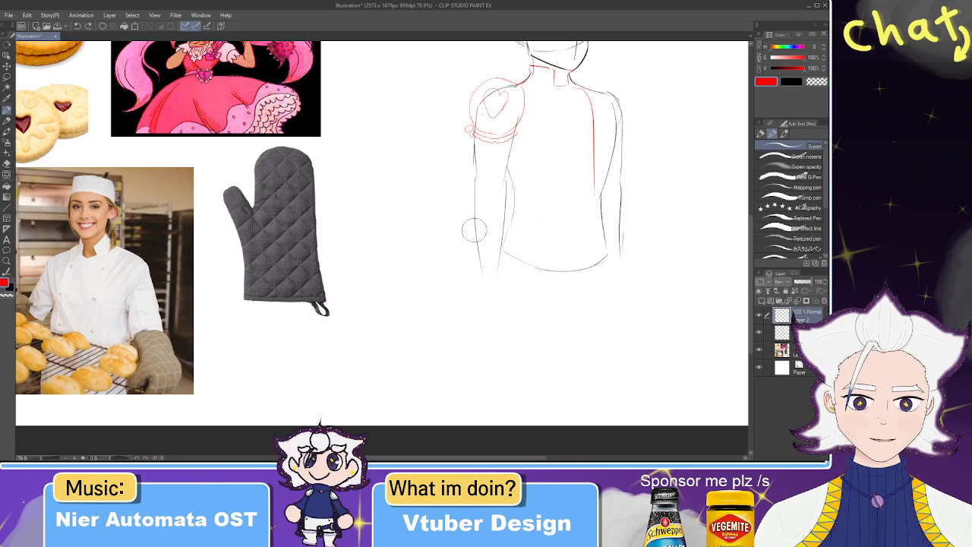
{"action": "mouse_move", "coordinate": [472, 228]}
{"action": "left_mouse_down"}
{"action": "mouse_move", "coordinate": [519, 229]}
{"action": "mouse_move", "coordinate": [504, 275]}
{"action": "left_mouse_up"}
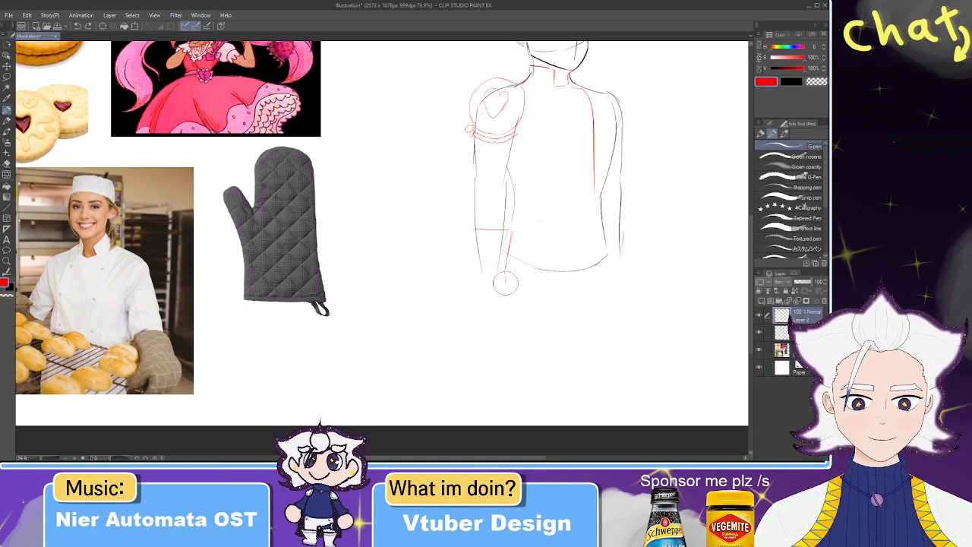
{"action": "key", "text": "ctrl+z"}
{"action": "left_click_drag", "start_coordinate": [506, 278], "coordinate": [511, 298]}
{"action": "left_click_drag", "start_coordinate": [470, 239], "coordinate": [477, 303]}
{"action": "key", "text": "ctrl+z"}
{"action": "mouse_move", "coordinate": [472, 231]}
{"action": "left_mouse_down"}
{"action": "mouse_move", "coordinate": [496, 324]}
{"action": "mouse_move", "coordinate": [482, 302]}
{"action": "mouse_move", "coordinate": [508, 305]}
{"action": "left_mouse_up"}
- Sketch the matching red puff sleeve on the far shoulder, with a partial heart and a frill at the hem
{"action": "left_click_drag", "start_coordinate": [525, 215], "coordinate": [458, 280]}
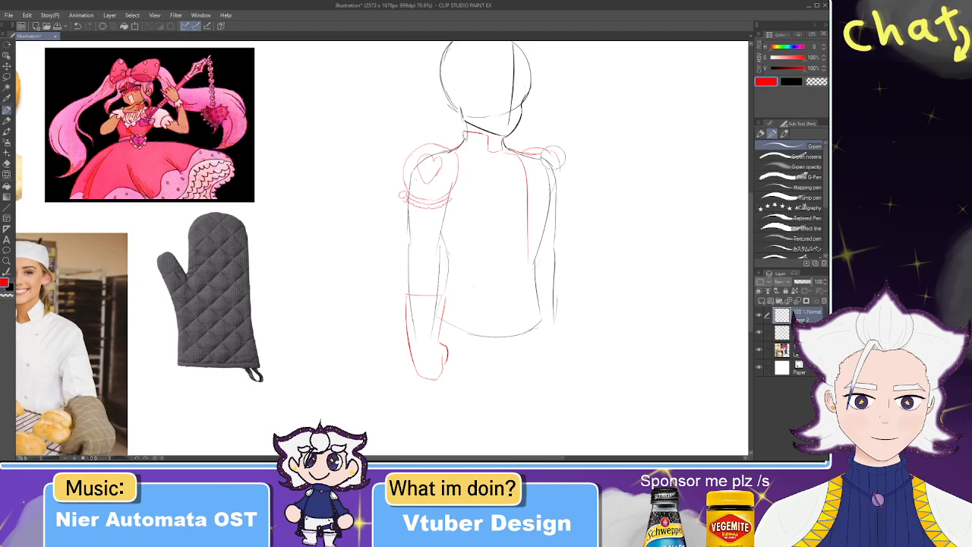
{"action": "left_click_drag", "start_coordinate": [534, 150], "coordinate": [558, 182]}
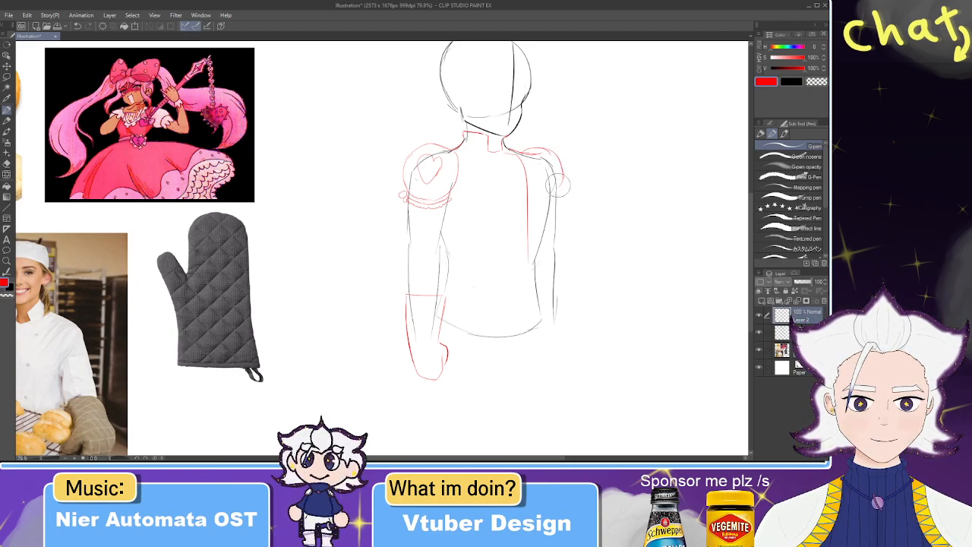
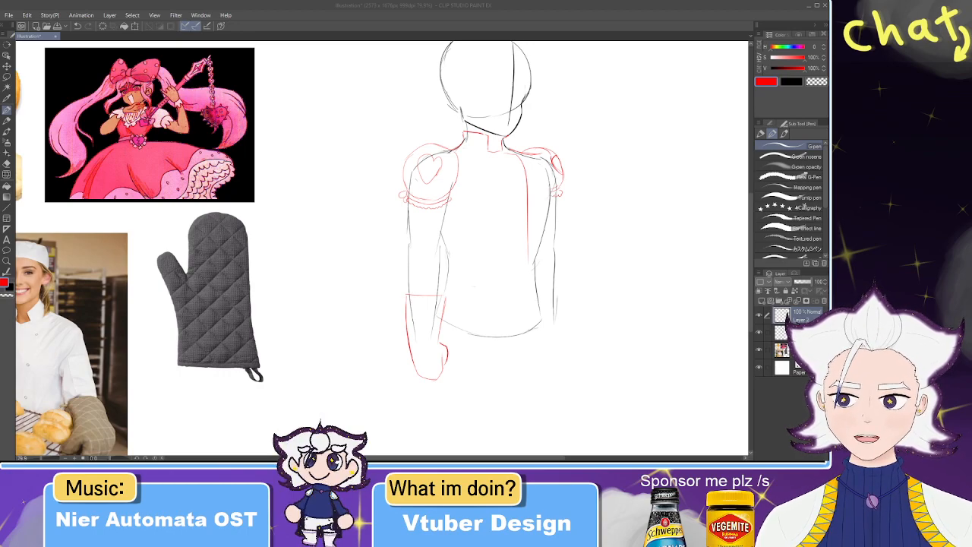
{"action": "left_click", "coordinate": [566, 212]}
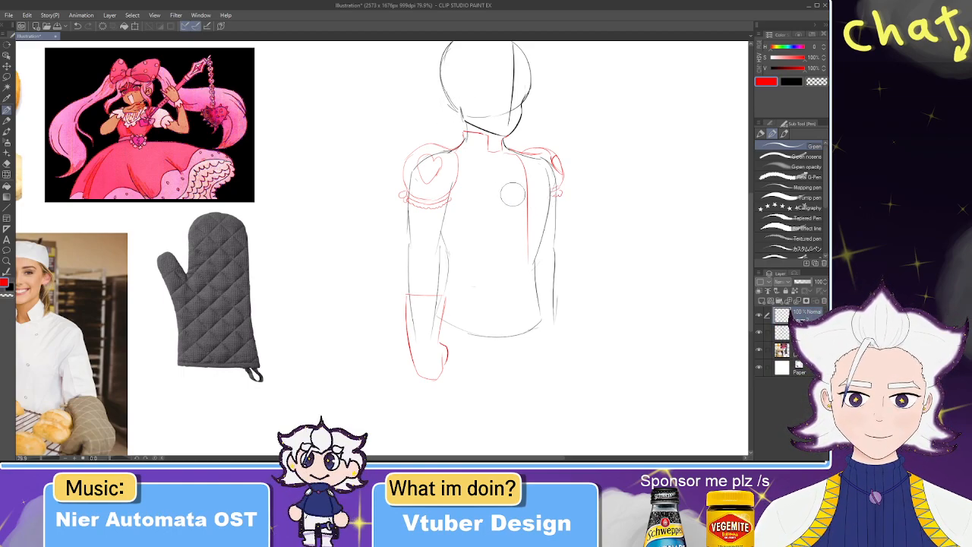
- Try a large double circle on the chest and a straight two-line waistband in red, and undo both
{"action": "mouse_move", "coordinate": [459, 157]}
{"action": "left_mouse_down"}
{"action": "mouse_move", "coordinate": [570, 134]}
{"action": "mouse_move", "coordinate": [465, 176]}
{"action": "mouse_move", "coordinate": [485, 176]}
{"action": "left_mouse_up"}
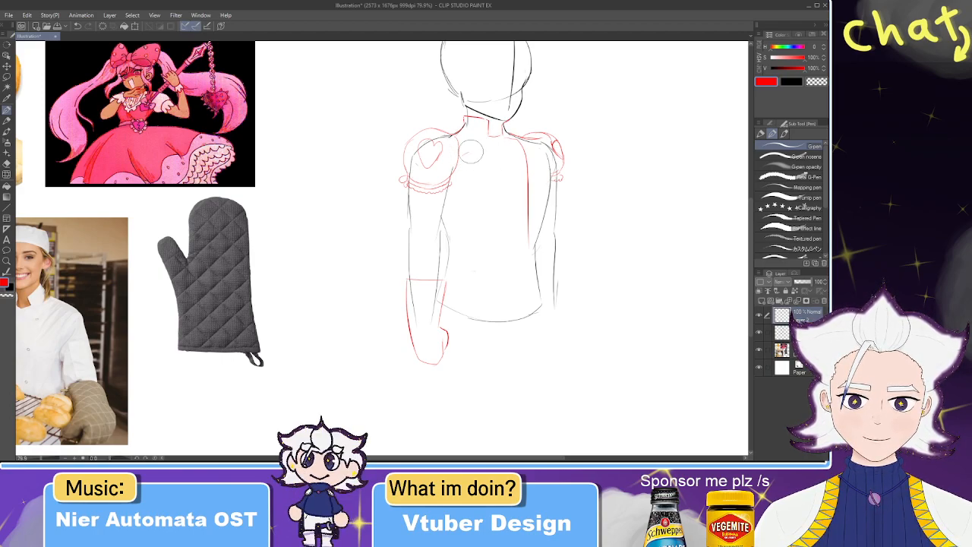
{"action": "mouse_move", "coordinate": [479, 156]}
{"action": "left_mouse_down"}
{"action": "mouse_move", "coordinate": [524, 224]}
{"action": "mouse_move", "coordinate": [531, 171]}
{"action": "left_mouse_up"}
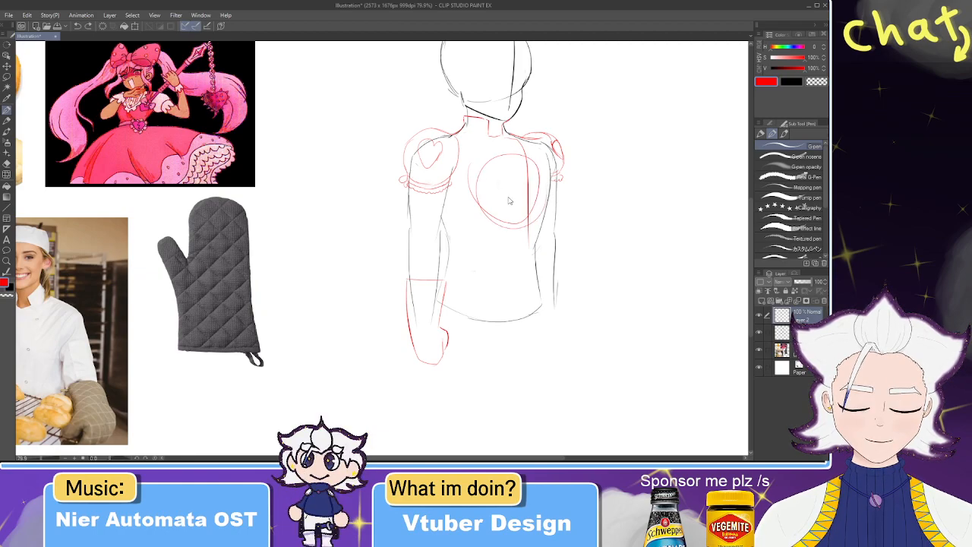
{"action": "key", "text": "ctrl+z"}
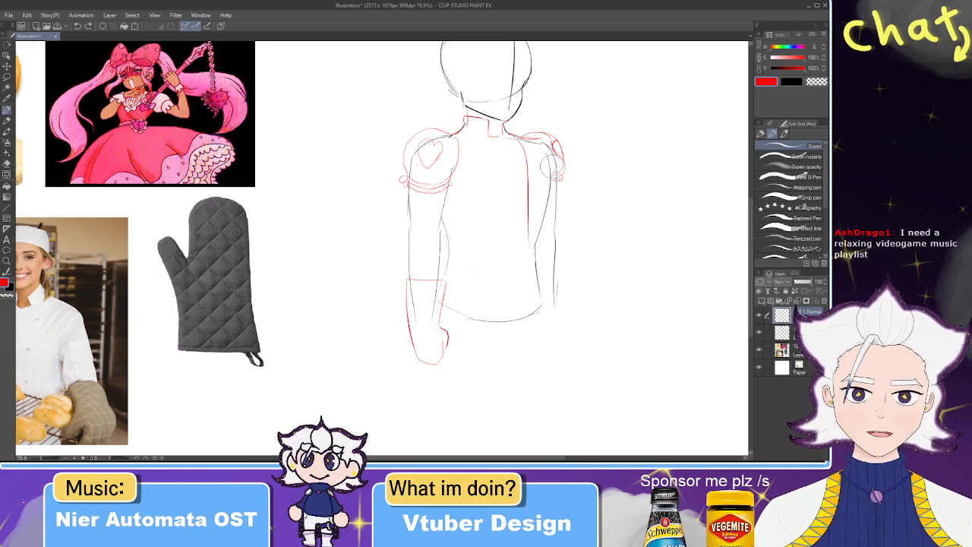
{"action": "mouse_move", "coordinate": [539, 225]}
{"action": "left_mouse_down"}
{"action": "mouse_move", "coordinate": [428, 219]}
{"action": "mouse_move", "coordinate": [534, 238]}
{"action": "left_mouse_up"}
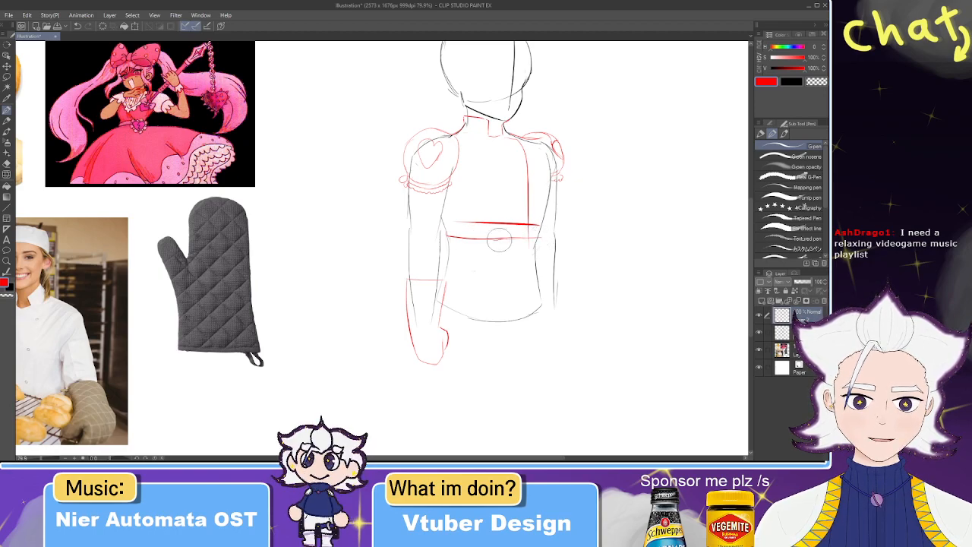
{"action": "key", "text": "ctrl+z"}
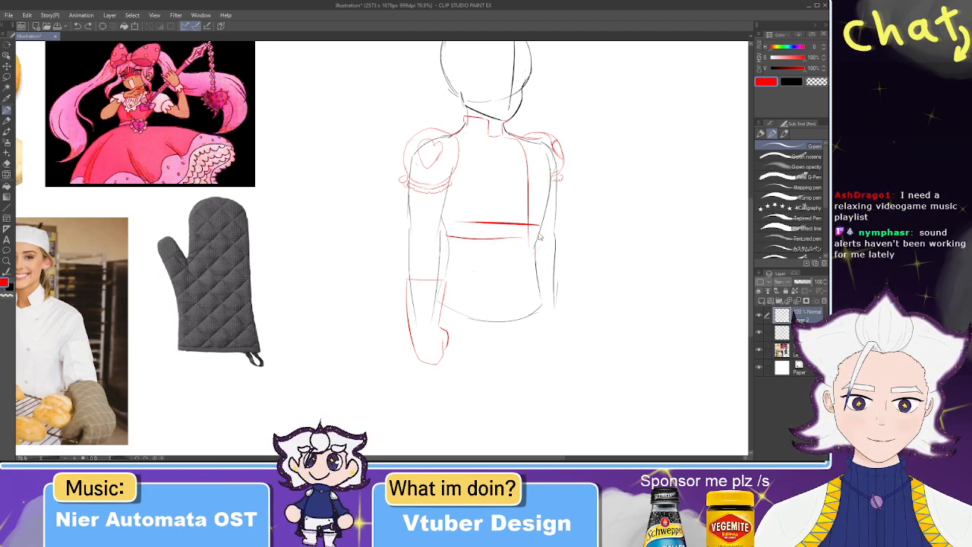
{"action": "key", "text": "ctrl+z"}
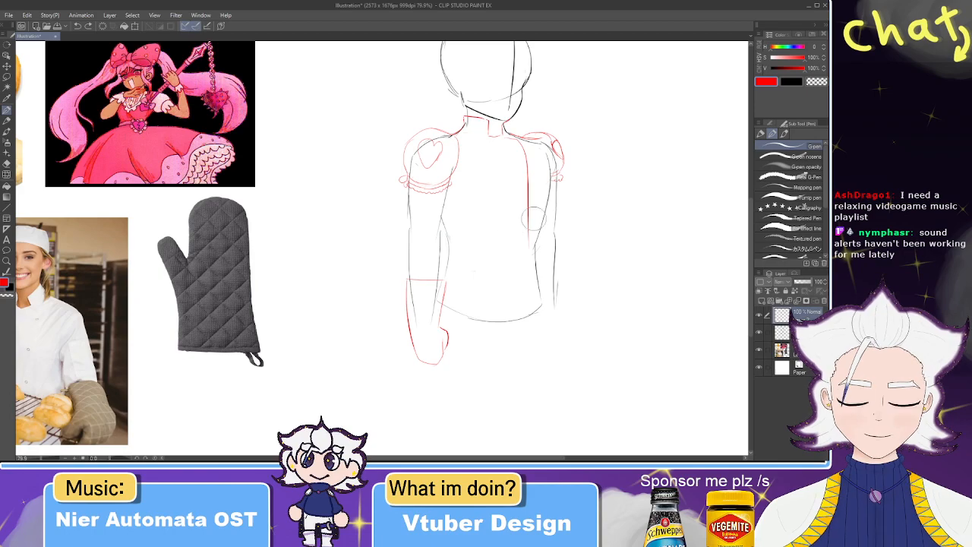
- On the body sketch layer, erase the torso's far side line and set the sub colour to pure black
{"action": "key", "text": "x"}
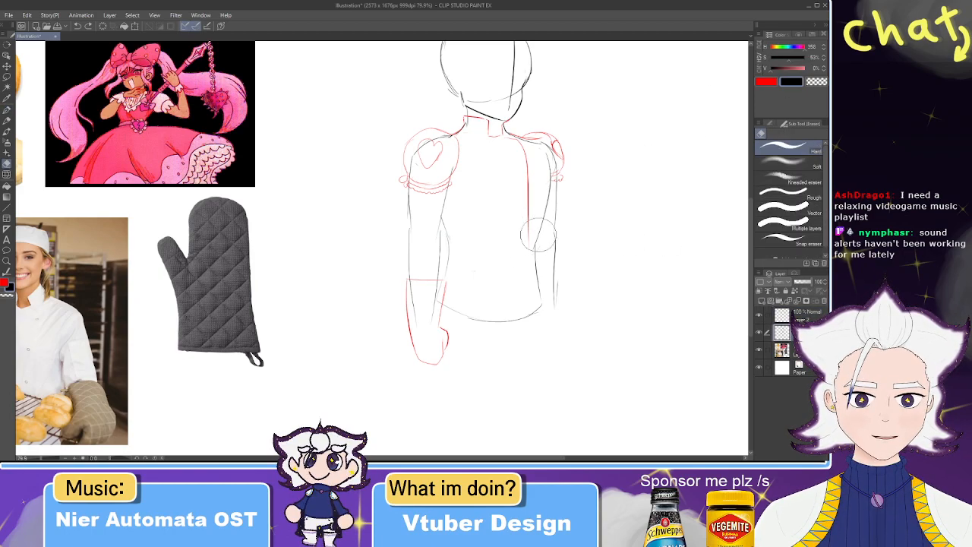
{"action": "key", "text": "e"}
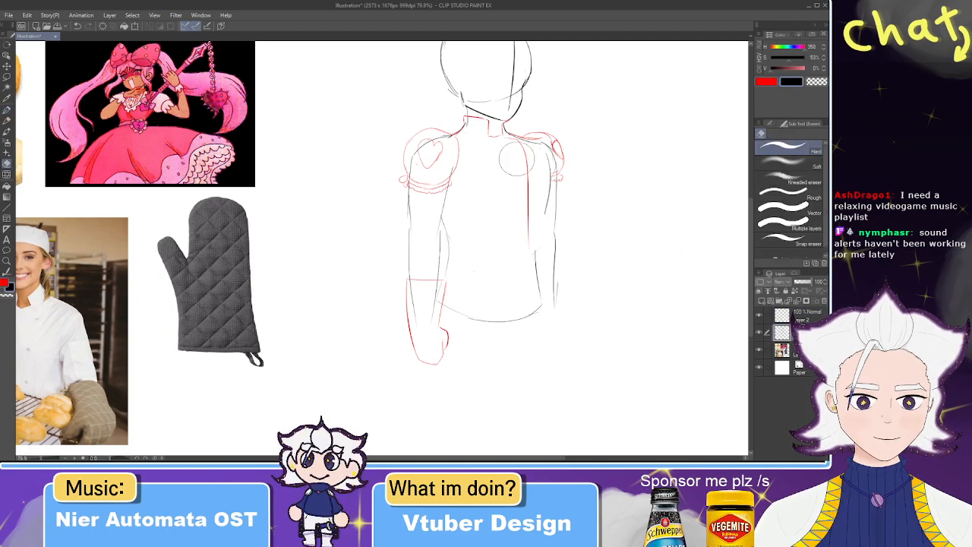
{"action": "key", "text": "p"}
{"action": "left_click", "coordinate": [544, 167], "text": "alt"}
{"action": "key", "text": "ctrl+z"}
{"action": "left_click_drag", "start_coordinate": [787, 67], "coordinate": [768, 67]}
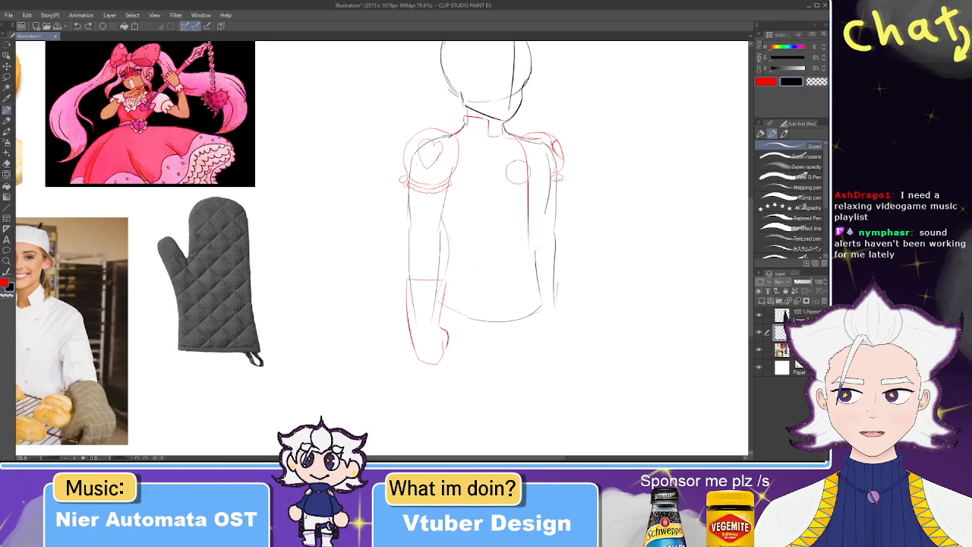
{"action": "key", "text": "e"}
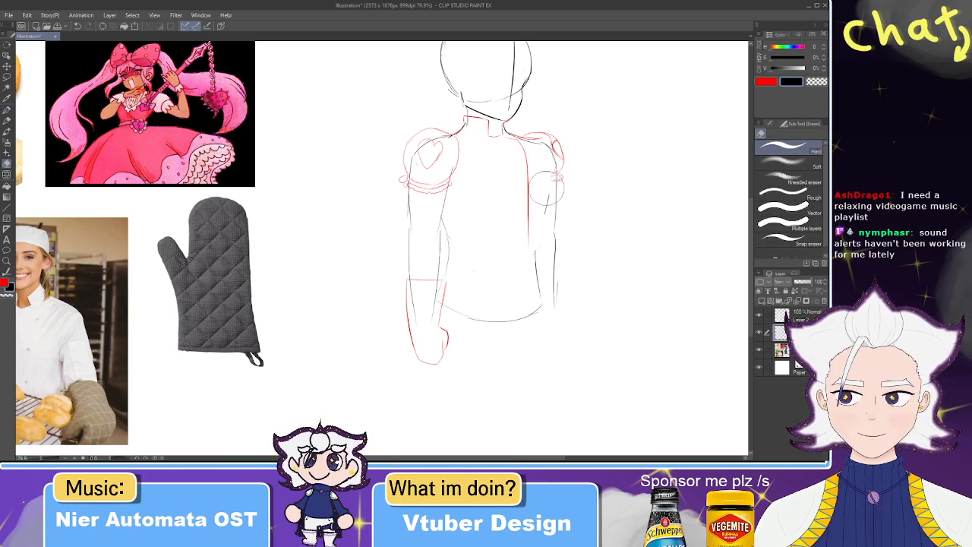
- Redraw the far side of the torso in black as a curved contour from chest through waist to hip
{"action": "key", "text": "p"}
{"action": "key", "text": "ctrl+z"}
{"action": "left_click_drag", "start_coordinate": [542, 157], "coordinate": [552, 187]}
{"action": "key", "text": "ctrl+z"}
{"action": "key", "text": "ctrl+z"}
{"action": "key", "text": "ctrl+z"}
{"action": "key", "text": "ctrl+z"}
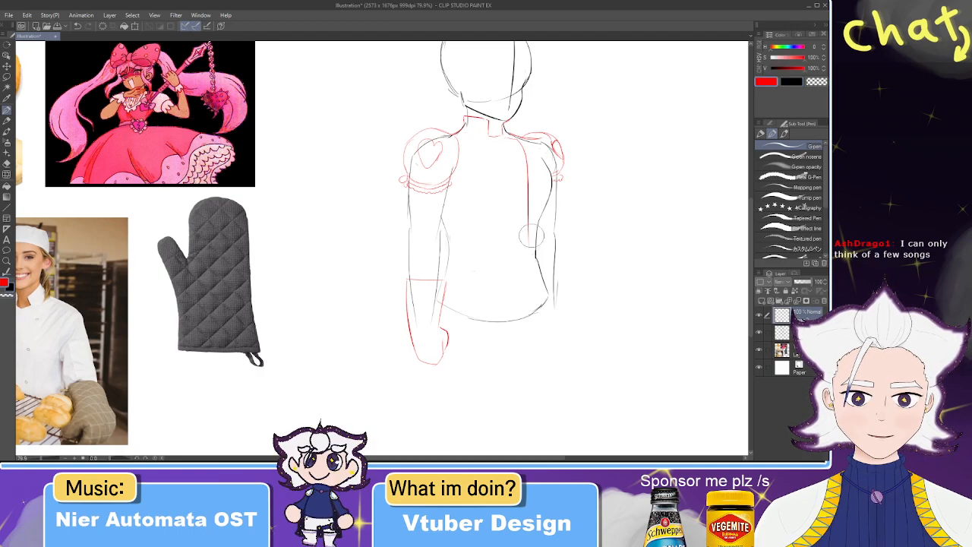
- On the upper layer in red, sketch a gently curved two-line waistband across the waist
{"action": "left_click_drag", "start_coordinate": [538, 237], "coordinate": [448, 242]}
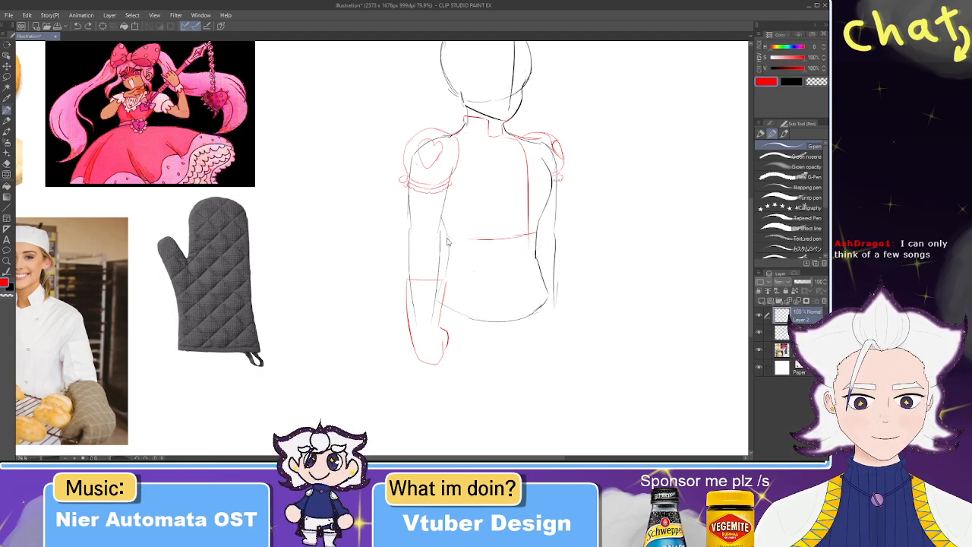
{"action": "left_click_drag", "start_coordinate": [448, 250], "coordinate": [534, 242]}
{"action": "key", "text": "ctrl+z"}
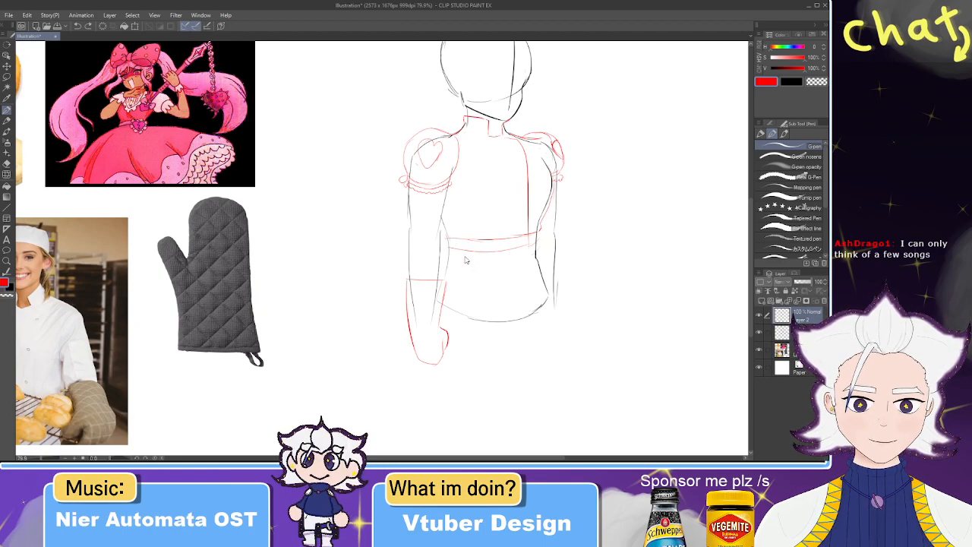
{"action": "mouse_move", "coordinate": [464, 236]}
{"action": "left_mouse_down"}
{"action": "mouse_move", "coordinate": [467, 225]}
{"action": "mouse_move", "coordinate": [468, 288]}
{"action": "left_mouse_up"}
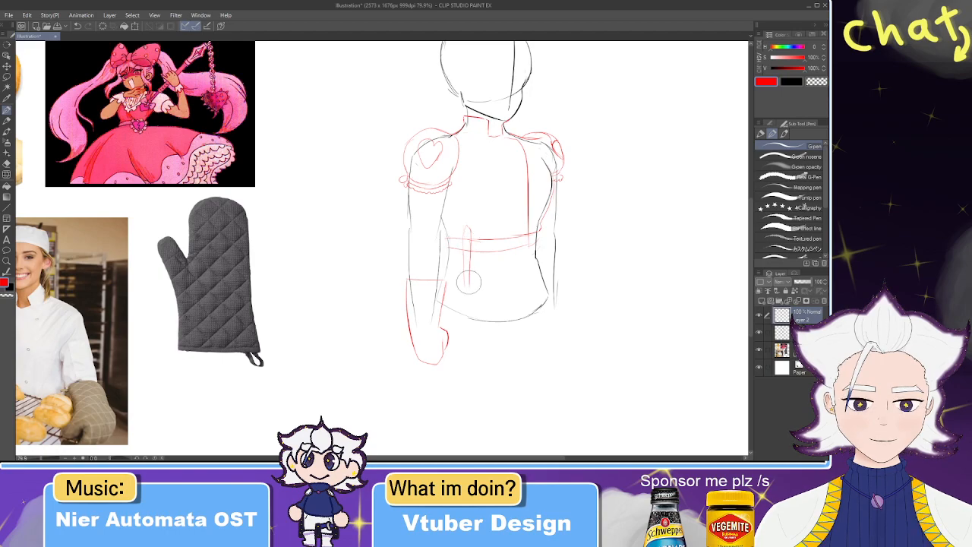
{"action": "key", "text": "ctrl+z"}
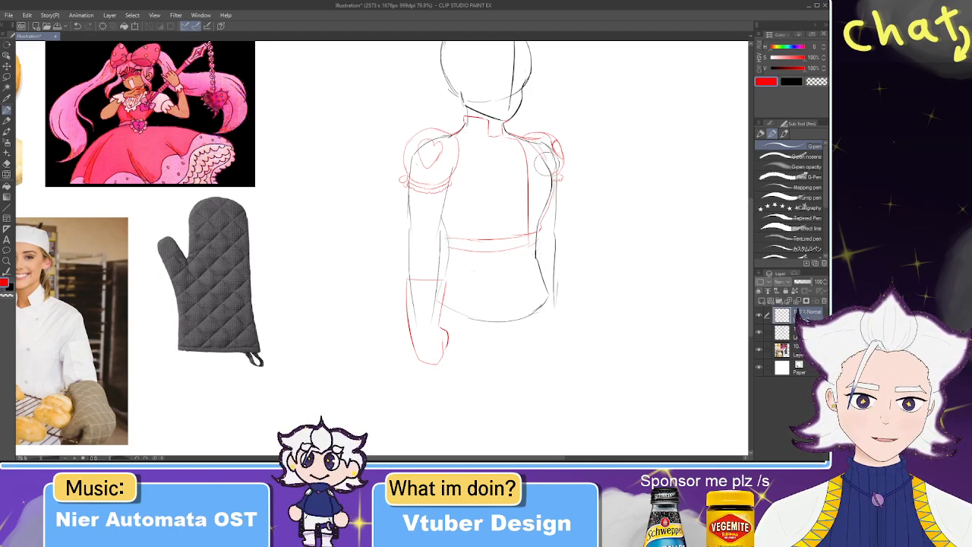
- Sketch the apron's shoulder straps and a scalloped upper edge for its bib across the chest in red
{"action": "mouse_move", "coordinate": [455, 136]}
{"action": "left_mouse_down"}
{"action": "mouse_move", "coordinate": [472, 168]}
{"action": "mouse_move", "coordinate": [465, 174]}
{"action": "left_mouse_up"}
{"action": "key", "text": "ctrl+z"}
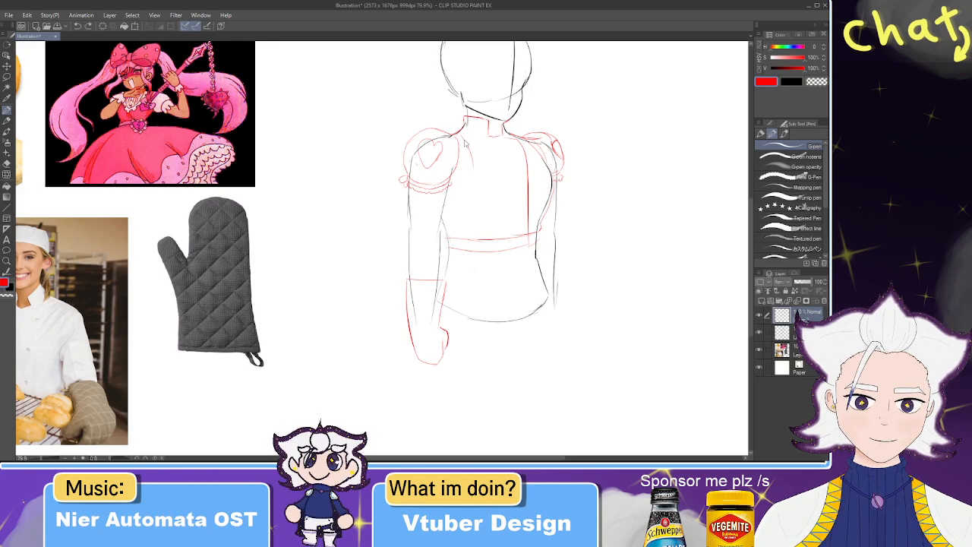
{"action": "key", "text": "ctrl+z"}
{"action": "mouse_move", "coordinate": [531, 158]}
{"action": "left_mouse_down"}
{"action": "mouse_move", "coordinate": [470, 167]}
{"action": "mouse_move", "coordinate": [531, 152]}
{"action": "left_mouse_up"}
{"action": "key", "text": "ctrl+z"}
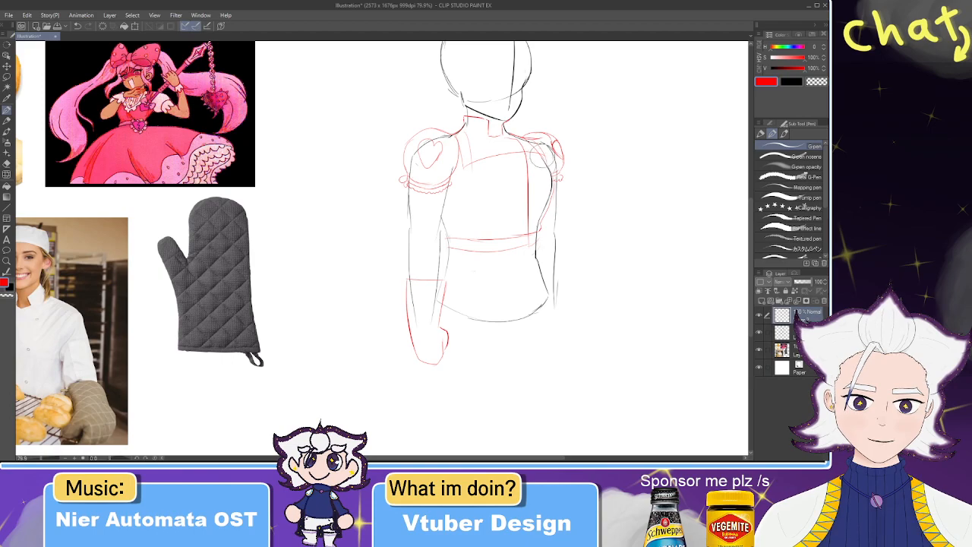
{"action": "key", "text": "ctrl+z"}
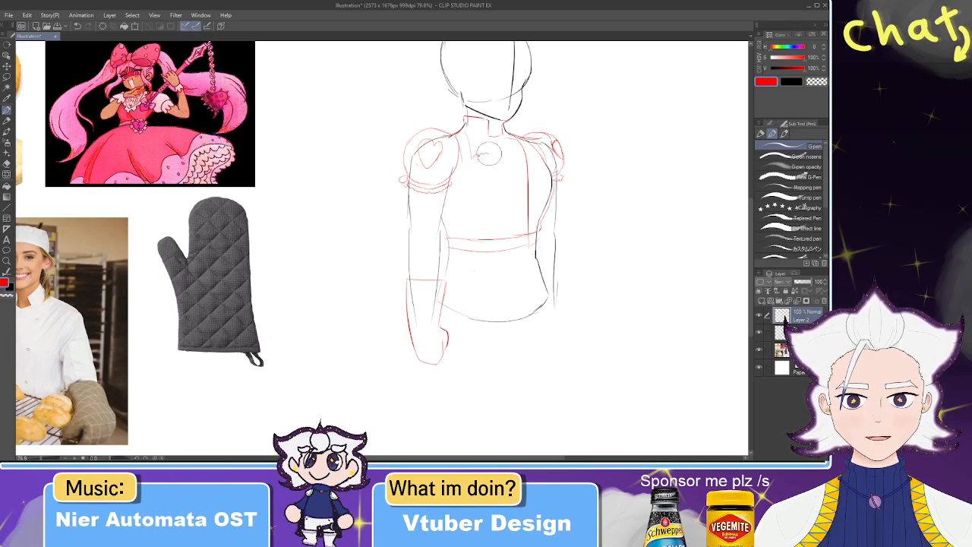
{"action": "left_click_drag", "start_coordinate": [474, 156], "coordinate": [515, 155]}
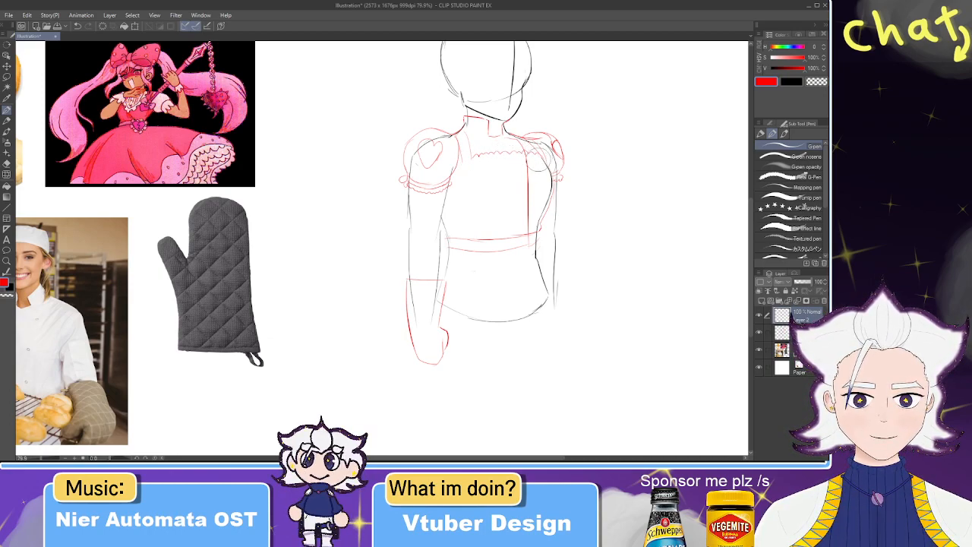
- Erase the long vertical line on the chest and draw the bib's curved side edges down towards the waistband
{"action": "key", "text": "e"}
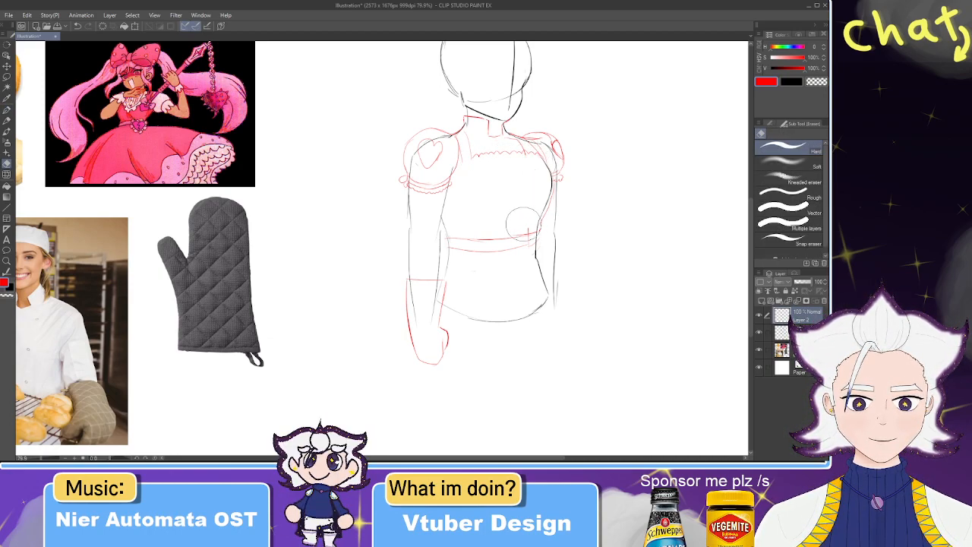
{"action": "key", "text": "p"}
{"action": "left_click_drag", "start_coordinate": [462, 166], "coordinate": [446, 203]}
{"action": "key", "text": "ctrl+z"}
{"action": "left_click_drag", "start_coordinate": [463, 162], "coordinate": [443, 228]}
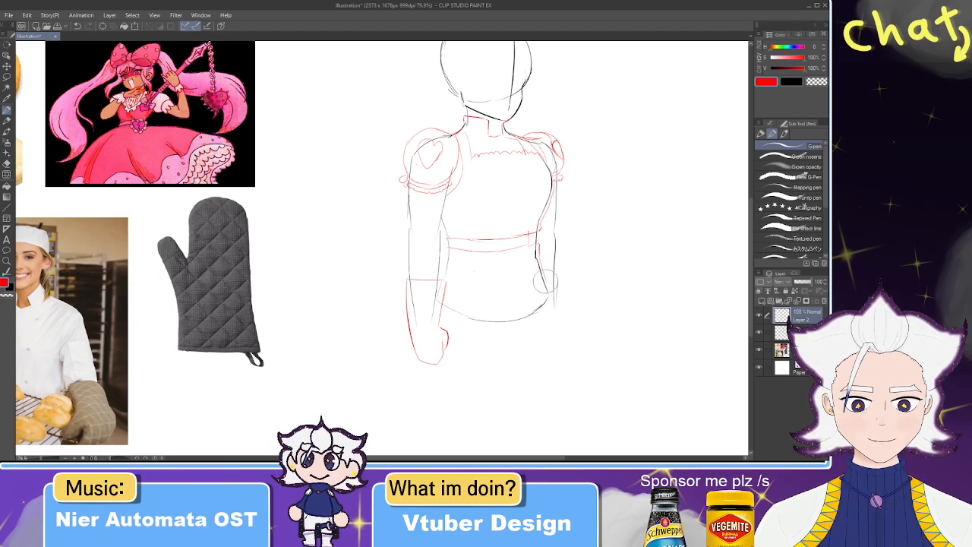
- Sketch a flared skirt in red from the waistband past the hips, ending in a wide scalloped hem
{"action": "mouse_move", "coordinate": [566, 340]}
{"action": "left_mouse_down"}
{"action": "mouse_move", "coordinate": [552, 312]}
{"action": "mouse_move", "coordinate": [527, 336]}
{"action": "mouse_move", "coordinate": [453, 348]}
{"action": "mouse_move", "coordinate": [413, 337]}
{"action": "mouse_move", "coordinate": [422, 316]}
{"action": "left_mouse_up"}
{"action": "scroll", "coordinate": [421, 312], "scroll_direction": "down", "scroll_amount": 1}
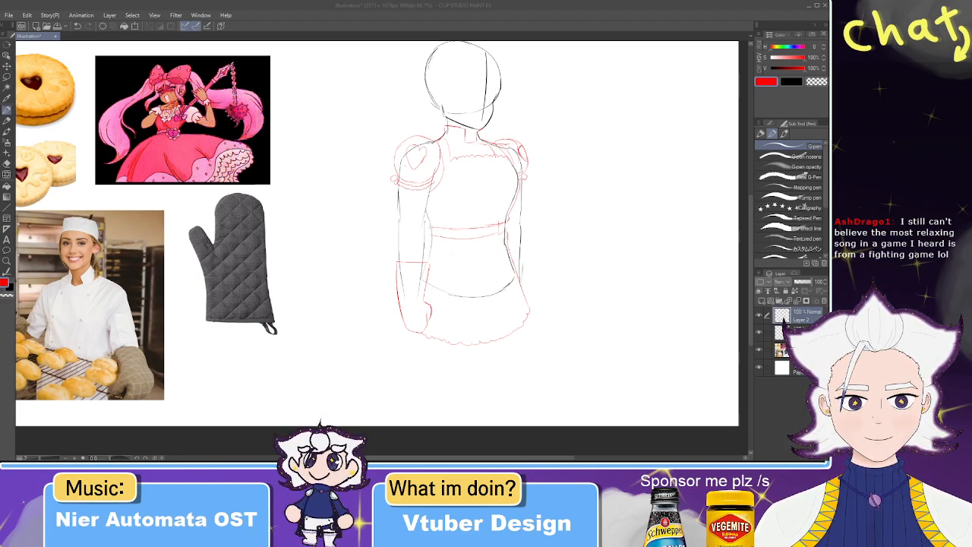
{"action": "left_click", "coordinate": [784, 320]}
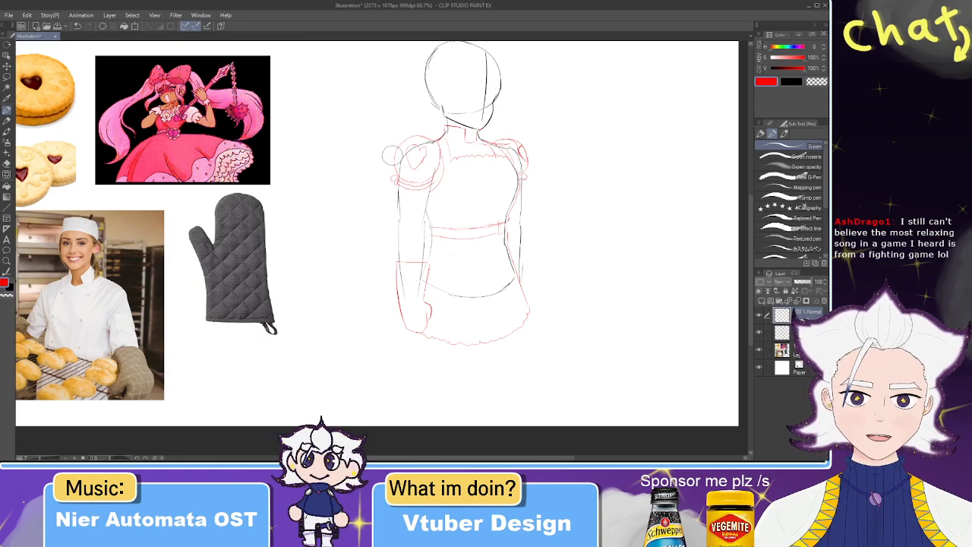
{"action": "key", "text": "ctrl+z"}
{"action": "key", "text": "ctrl+z"}
{"action": "key", "text": "ctrl+z"}
{"action": "key", "text": "ctrl+y"}
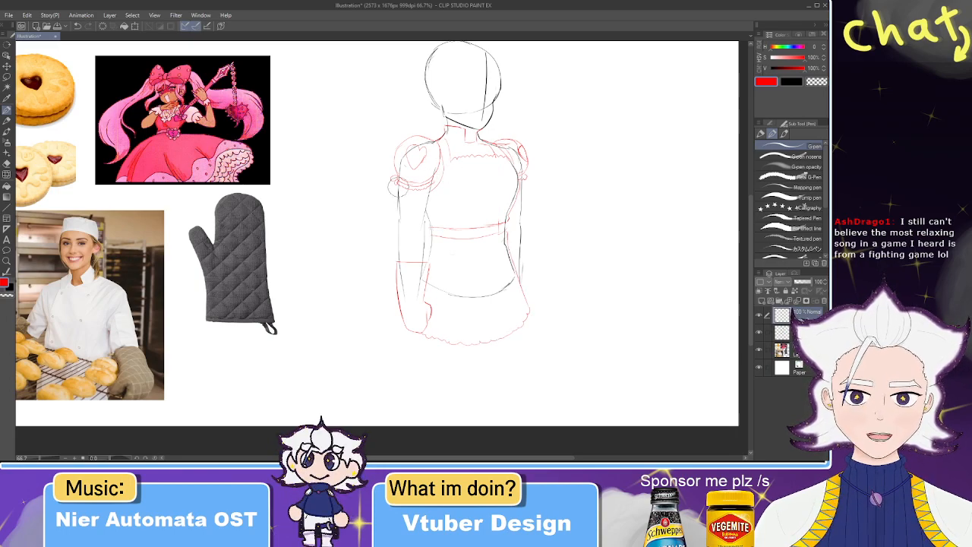
- Sketch the apron skirt's side edge in red from the waistband down to the hem and erase the stray lines around its hem corner
{"action": "left_click_drag", "start_coordinate": [473, 222], "coordinate": [447, 211]}
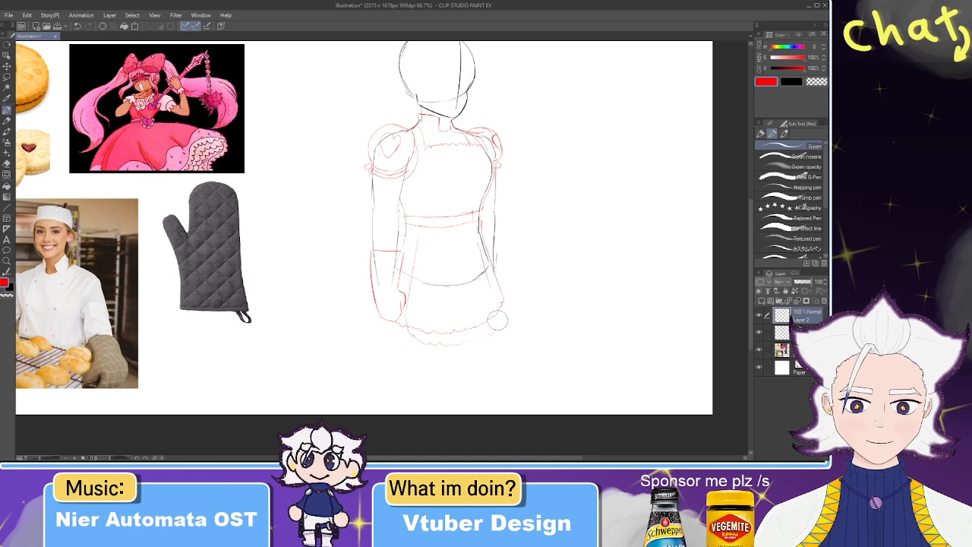
{"action": "left_click_drag", "start_coordinate": [483, 258], "coordinate": [500, 331]}
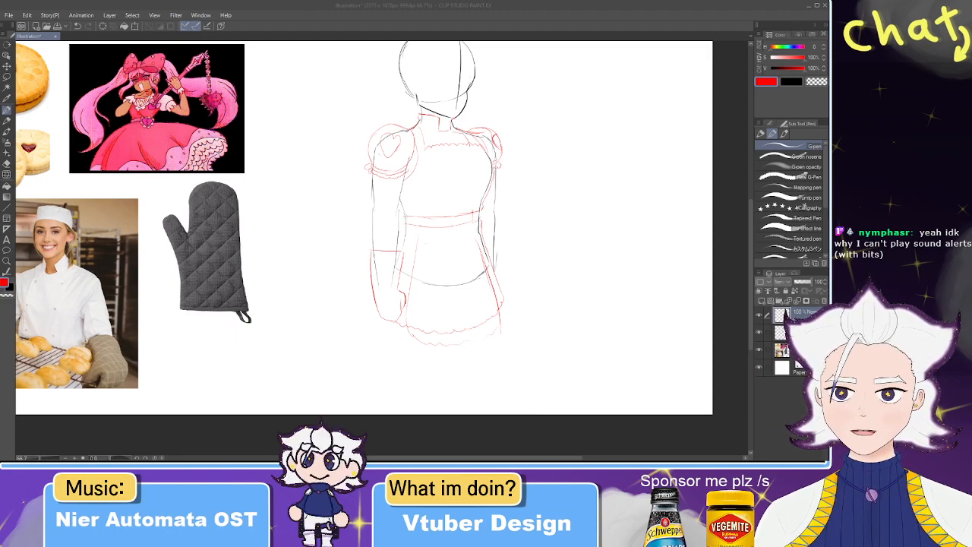
{"action": "left_click", "coordinate": [776, 8]}
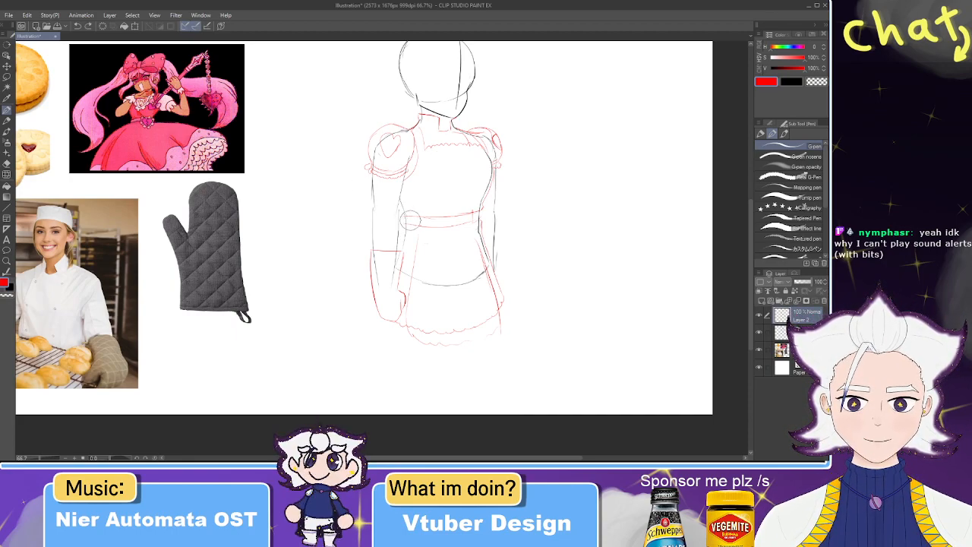
{"action": "key", "text": "e"}
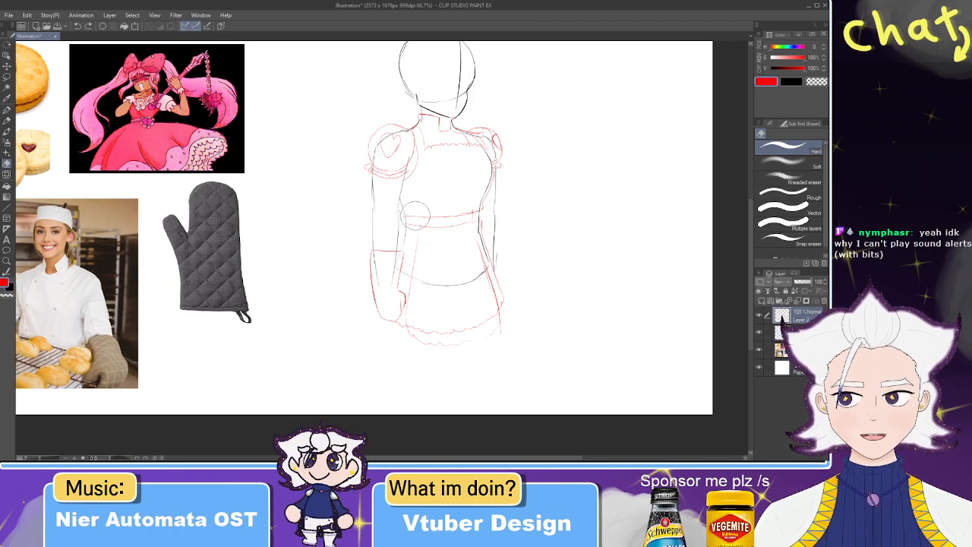
{"action": "left_click_drag", "start_coordinate": [448, 224], "coordinate": [460, 185]}
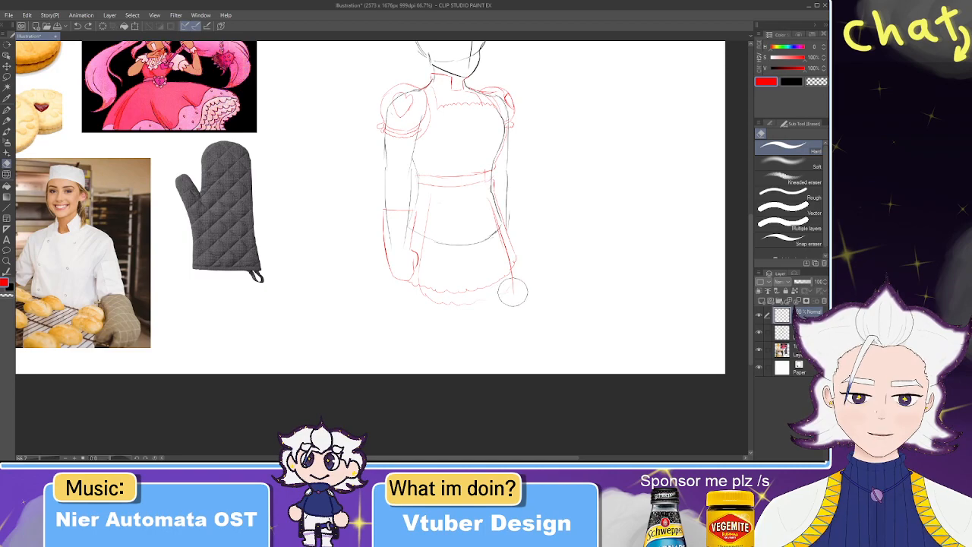
- Sketch the bib's inner side edges in red, then erase its scalloped upper edge and redraw it between them
{"action": "key", "text": "p"}
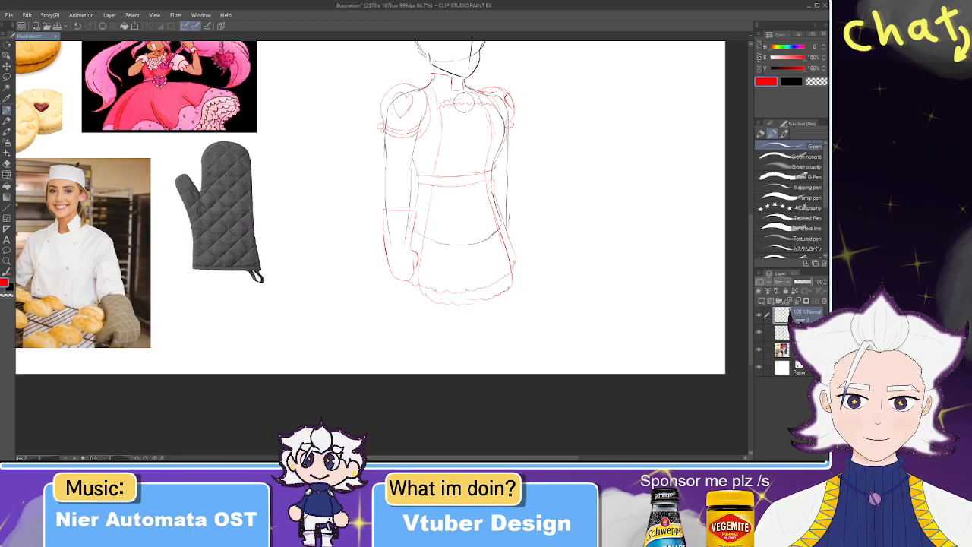
{"action": "key", "text": "e"}
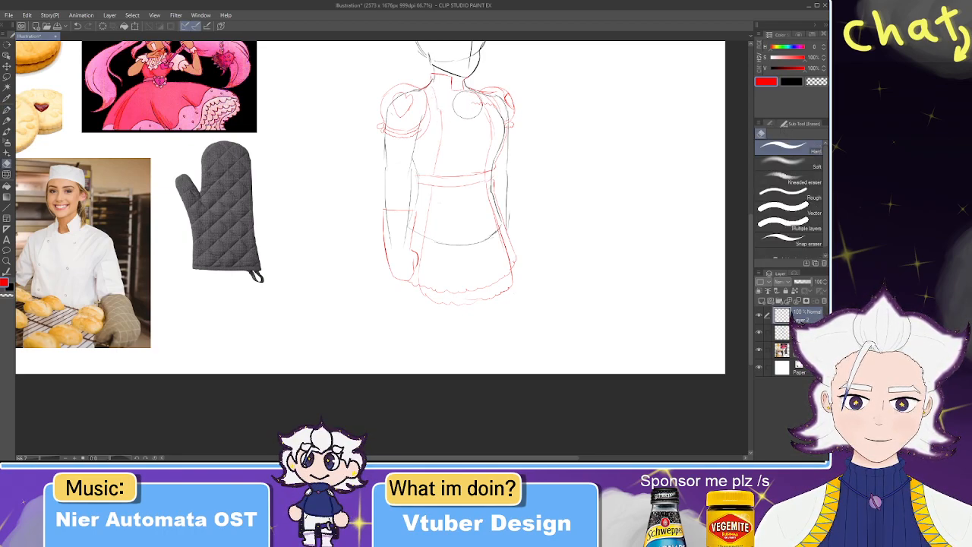
{"action": "key", "text": "p"}
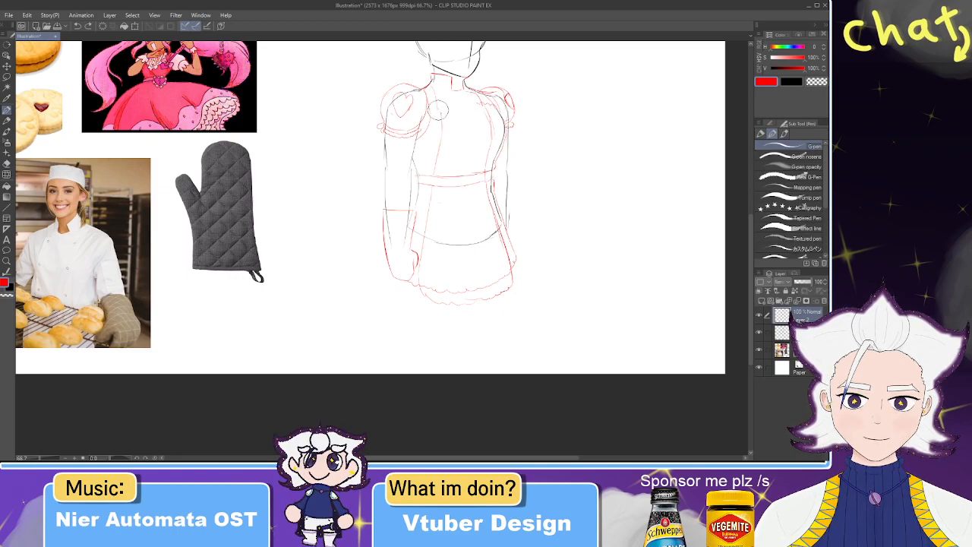
{"action": "key", "text": "e"}
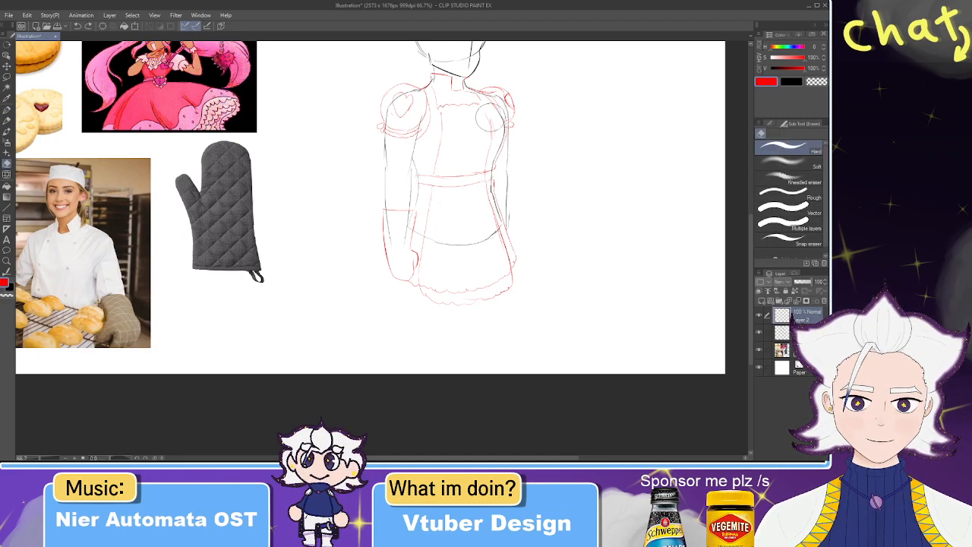
{"action": "key", "text": "p"}
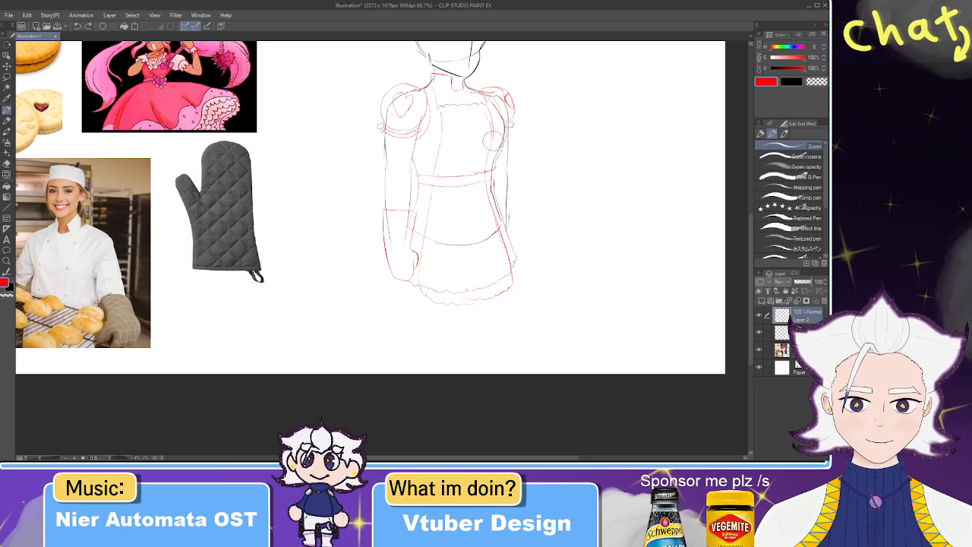
- Clean up the bib's side edge and add light fold lines on the bib just above the waistband
{"action": "key", "text": "e"}
{"action": "key", "text": "p"}
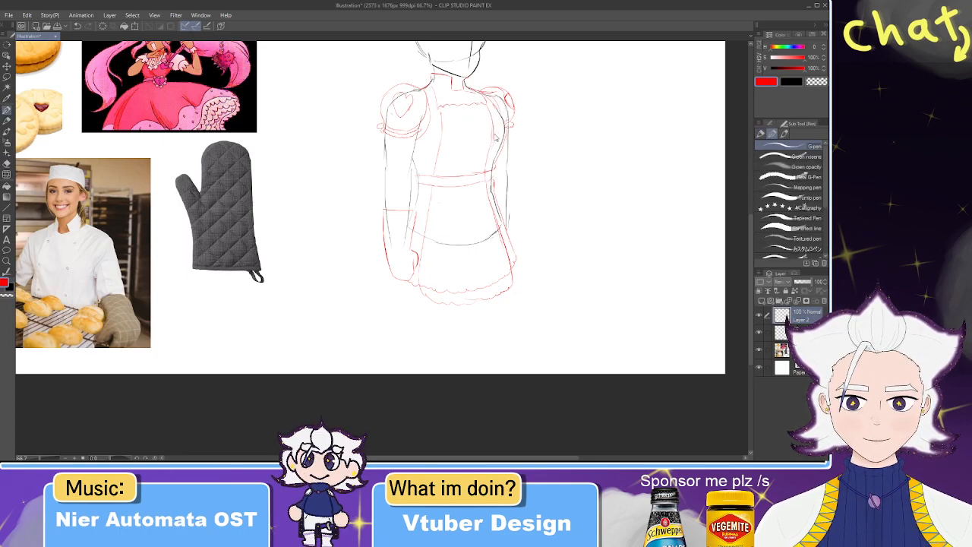
{"action": "key", "text": "e"}
{"action": "key", "text": "p"}
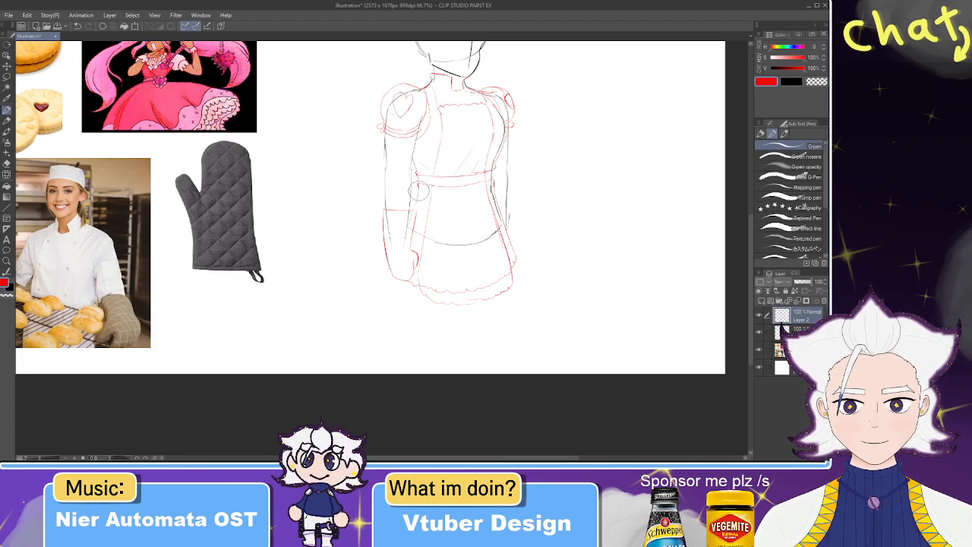
{"action": "left_click_drag", "start_coordinate": [491, 143], "coordinate": [478, 223]}
{"action": "left_click_drag", "start_coordinate": [465, 176], "coordinate": [493, 193]}
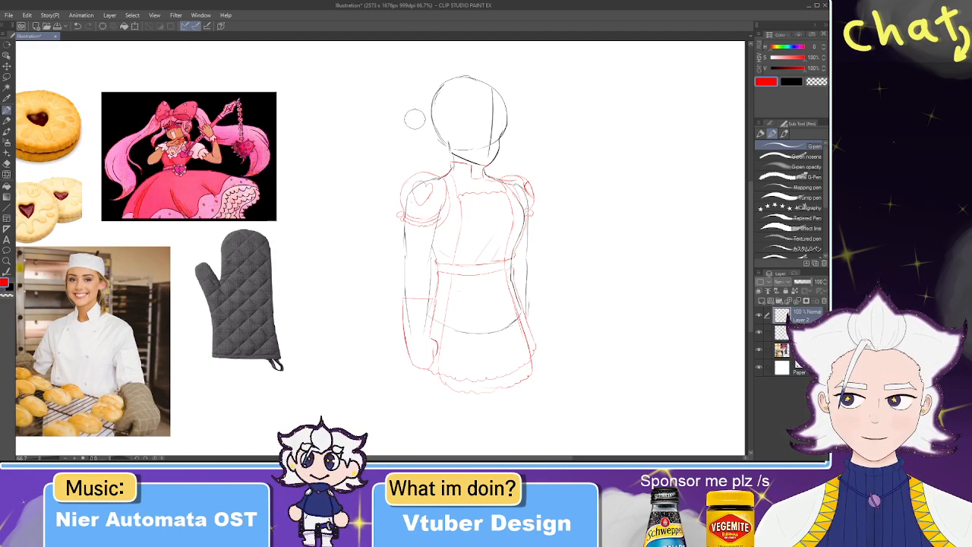
- Erase the old mitt outline on the lowered arm and redraw it in red as a rounded mitt with a small loop at its cuff
{"action": "left_click_drag", "start_coordinate": [455, 186], "coordinate": [443, 168]}
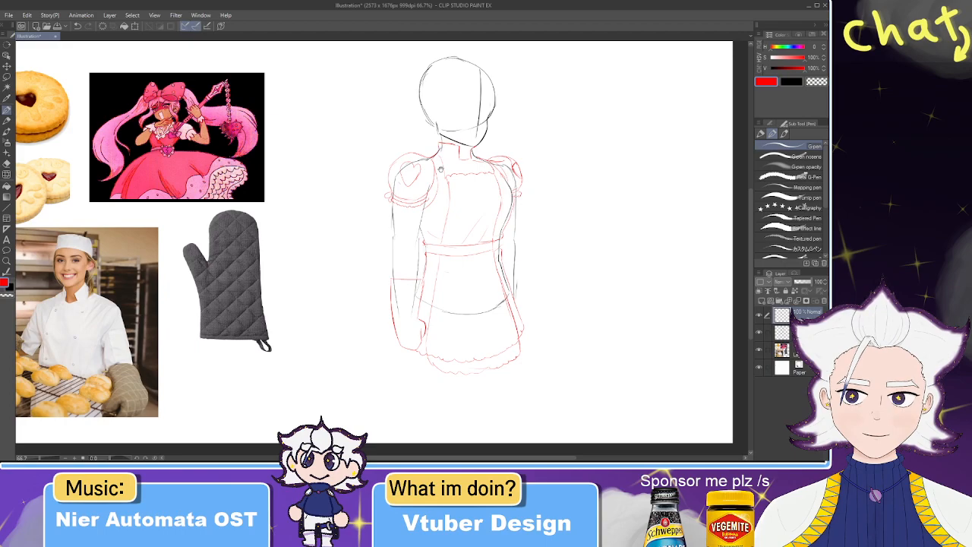
{"action": "mouse_move", "coordinate": [442, 173]}
{"action": "left_mouse_down"}
{"action": "mouse_move", "coordinate": [436, 181]}
{"action": "mouse_move", "coordinate": [422, 166]}
{"action": "left_mouse_up"}
{"action": "left_click_drag", "start_coordinate": [366, 267], "coordinate": [419, 234]}
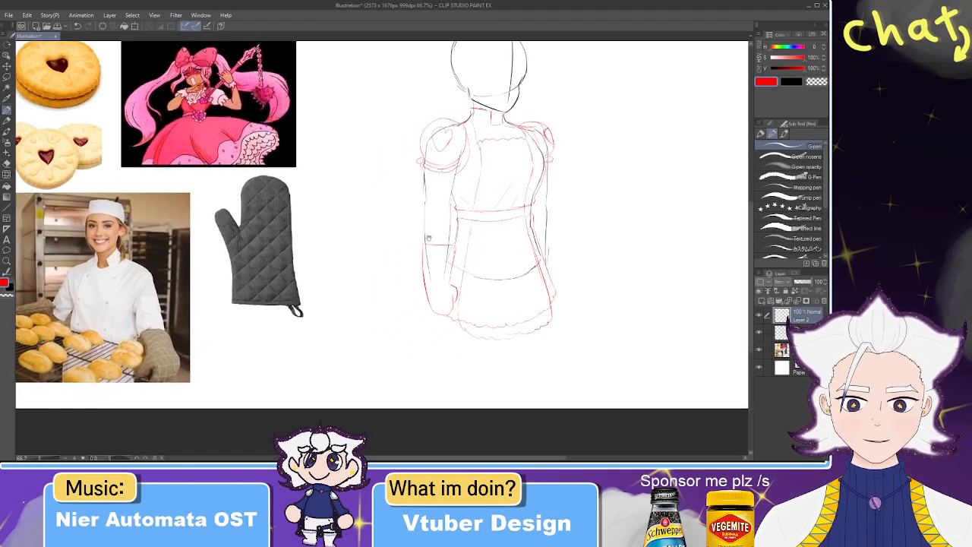
{"action": "key", "text": "e"}
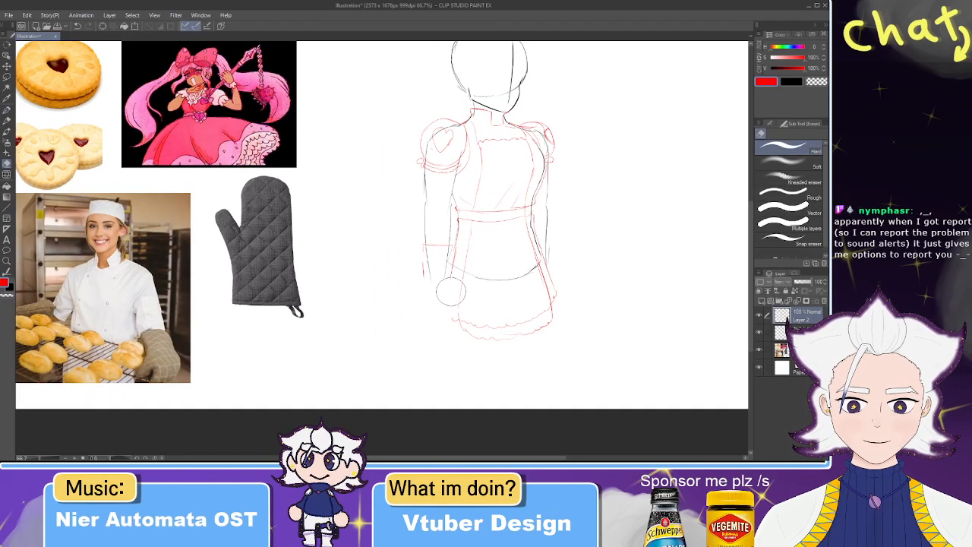
{"action": "key", "text": "p"}
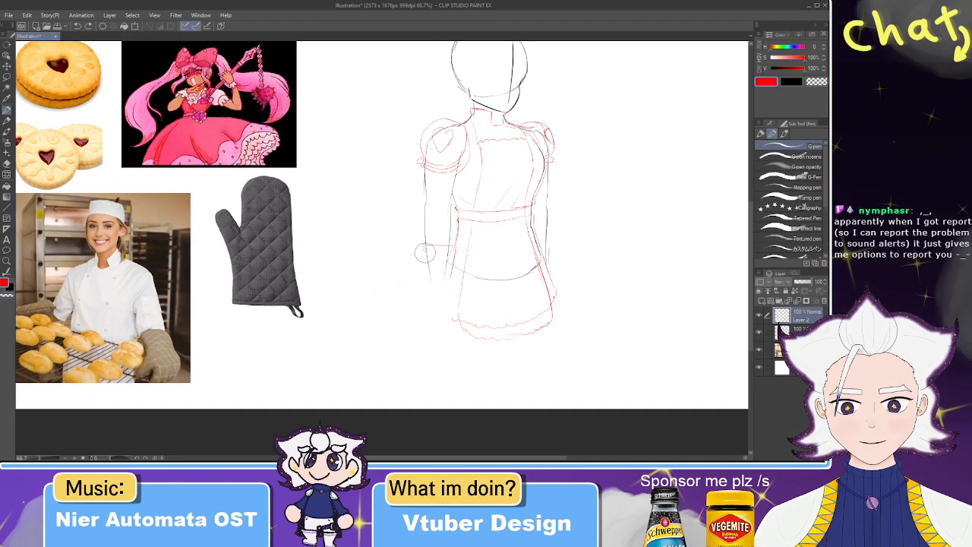
{"action": "mouse_move", "coordinate": [421, 285]}
{"action": "left_mouse_down"}
{"action": "mouse_move", "coordinate": [418, 307]}
{"action": "mouse_move", "coordinate": [436, 324]}
{"action": "left_mouse_up"}
{"action": "key", "text": "ctrl+z"}
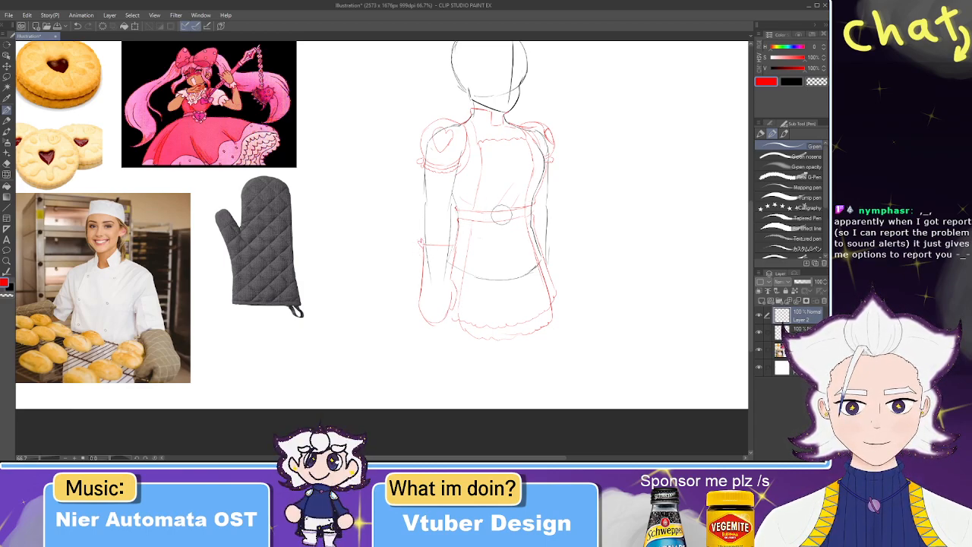
{"action": "left_click_drag", "start_coordinate": [508, 245], "coordinate": [457, 248]}
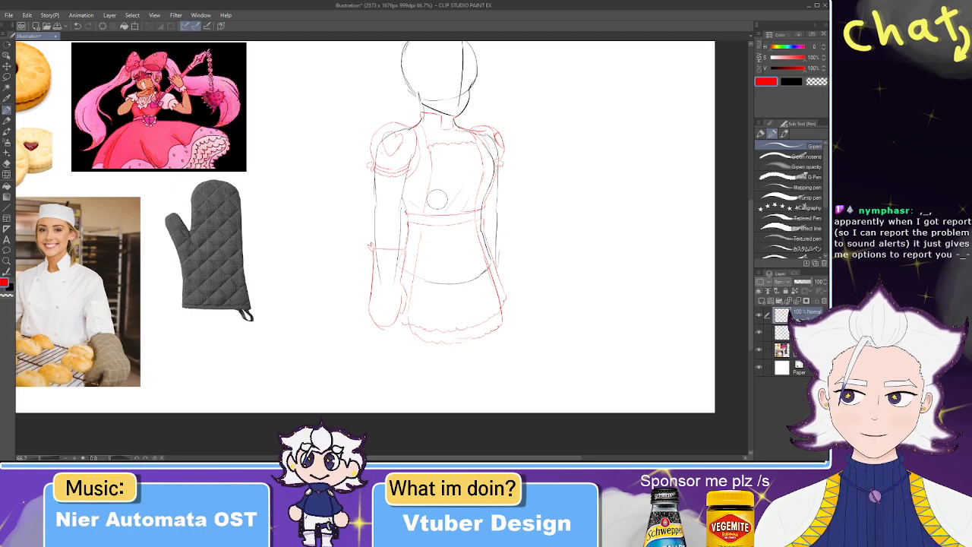
{"action": "left_click_drag", "start_coordinate": [457, 141], "coordinate": [501, 164]}
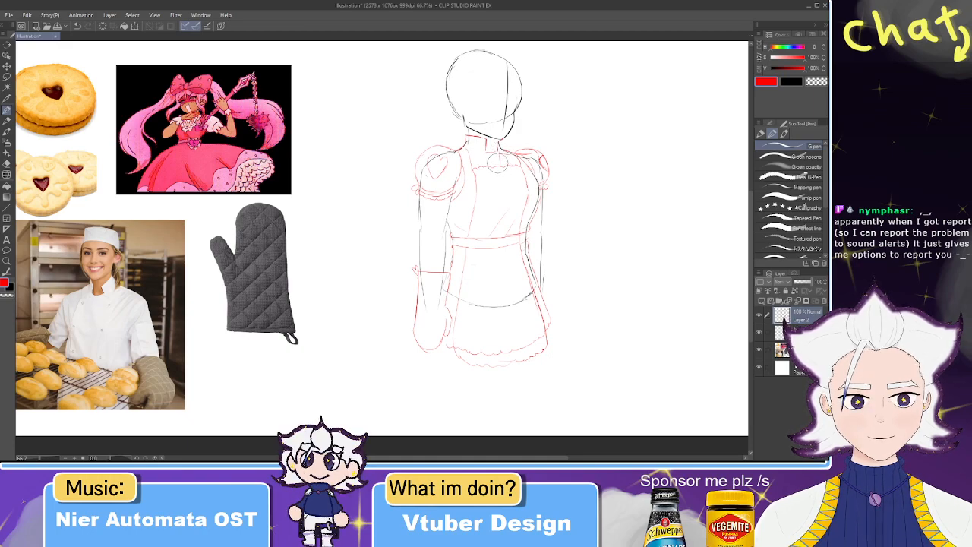
{"action": "key", "text": "alt+Tab"}
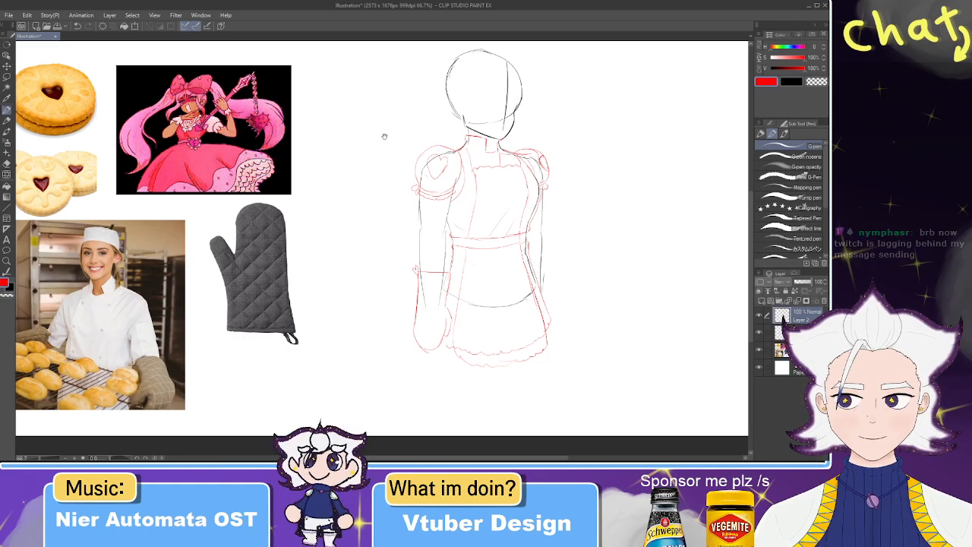
{"action": "left_click_drag", "start_coordinate": [384, 136], "coordinate": [376, 153]}
{"action": "mouse_move", "coordinate": [466, 170]}
{"action": "left_mouse_down"}
{"action": "mouse_move", "coordinate": [450, 154]}
{"action": "mouse_move", "coordinate": [449, 124]}
{"action": "left_mouse_up"}
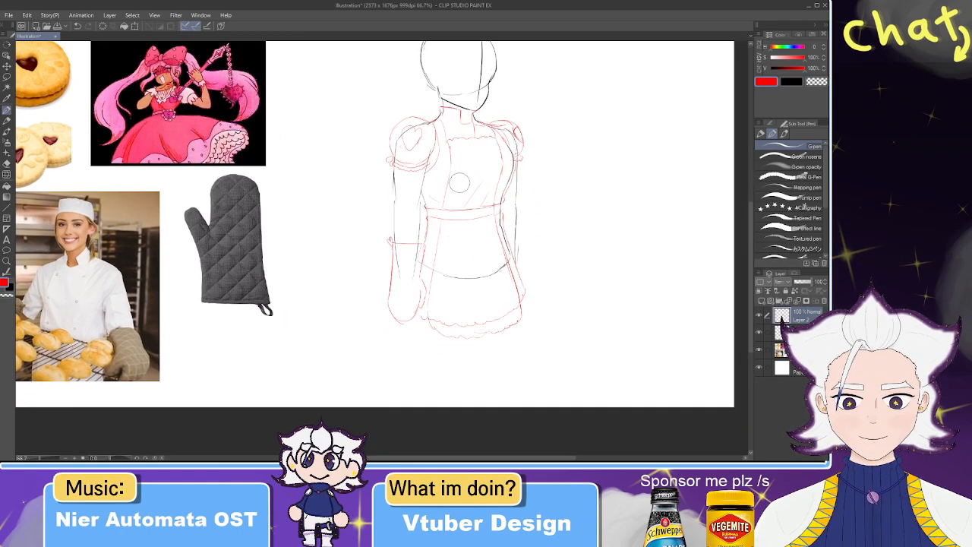
{"action": "left_click_drag", "start_coordinate": [461, 178], "coordinate": [452, 139]}
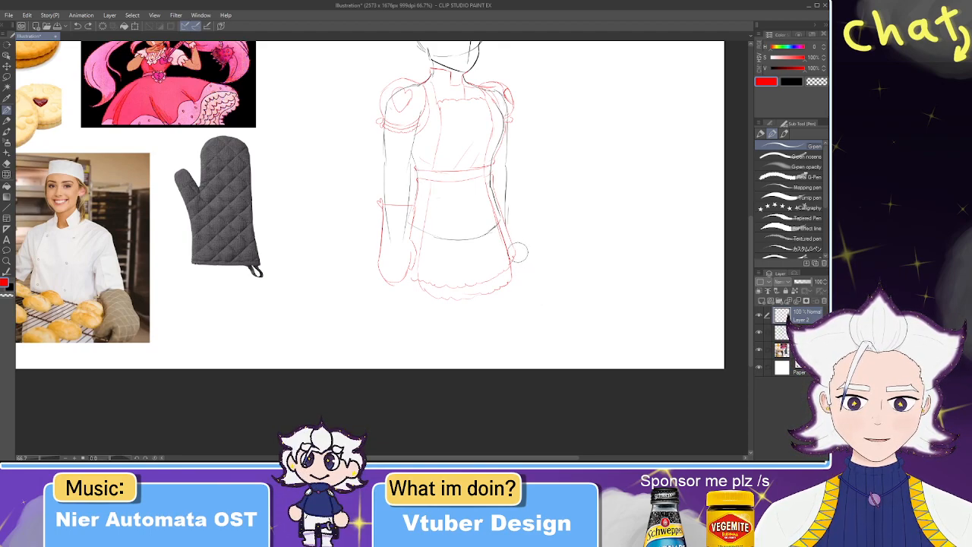
- Try to sketch the side of a wide flared underskirt from the hip down past the apron's hem
{"action": "left_click_drag", "start_coordinate": [520, 257], "coordinate": [566, 304]}
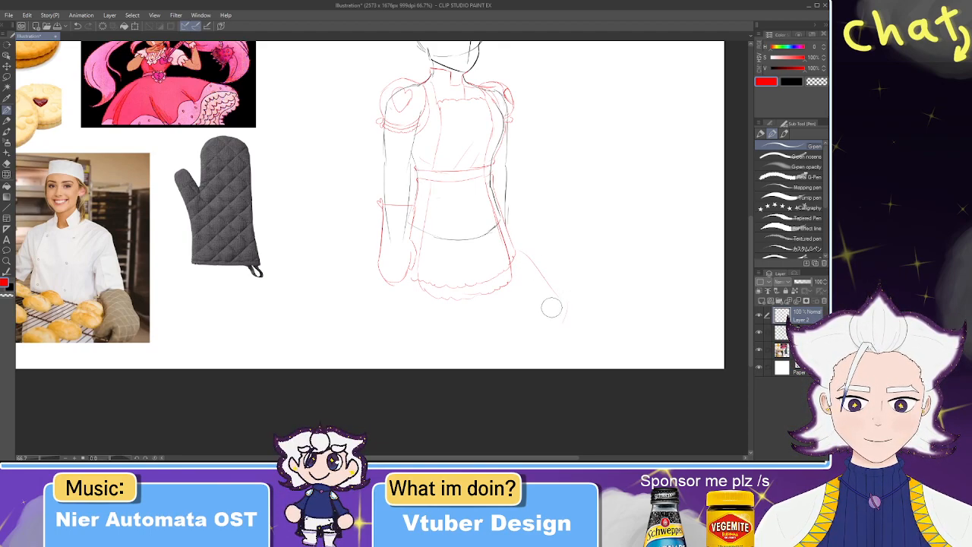
{"action": "left_click_drag", "start_coordinate": [519, 255], "coordinate": [565, 319]}
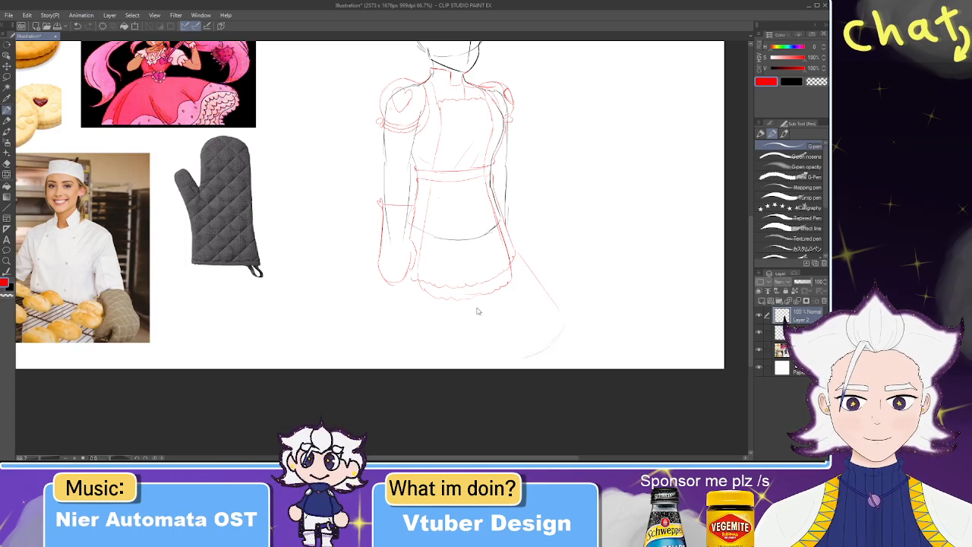
{"action": "key", "text": "ctrl+z"}
- Lasso the whole figure across both sketch layers, move it up on the canvas and deselect it
{"action": "scroll", "coordinate": [518, 247], "scroll_direction": "down", "scroll_amount": 1}
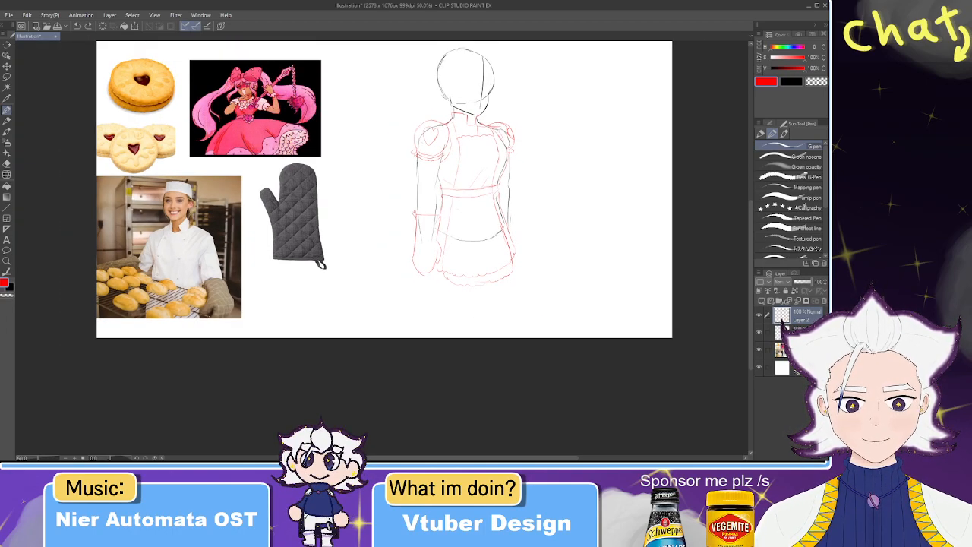
{"action": "left_click", "coordinate": [6, 77]}
{"action": "mouse_move", "coordinate": [600, 338]}
{"action": "left_mouse_down"}
{"action": "mouse_move", "coordinate": [387, 308]}
{"action": "mouse_move", "coordinate": [486, 34]}
{"action": "mouse_move", "coordinate": [604, 334]}
{"action": "left_mouse_up"}
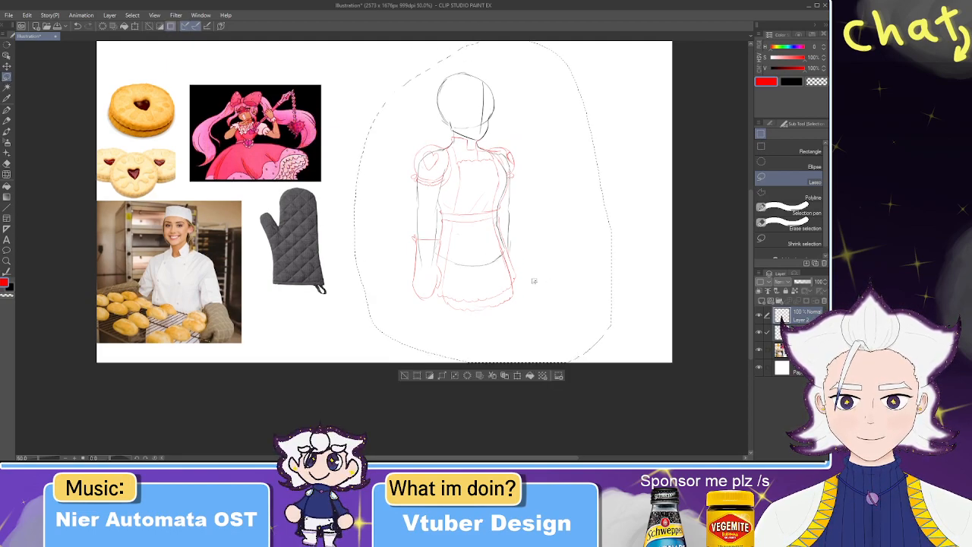
{"action": "left_click", "coordinate": [515, 375]}
{"action": "left_click_drag", "start_coordinate": [507, 311], "coordinate": [483, 254]}
{"action": "left_click", "coordinate": [465, 415]}
{"action": "key", "text": "ctrl+d"}
{"action": "scroll", "coordinate": [486, 343], "scroll_direction": "up", "scroll_amount": 1}
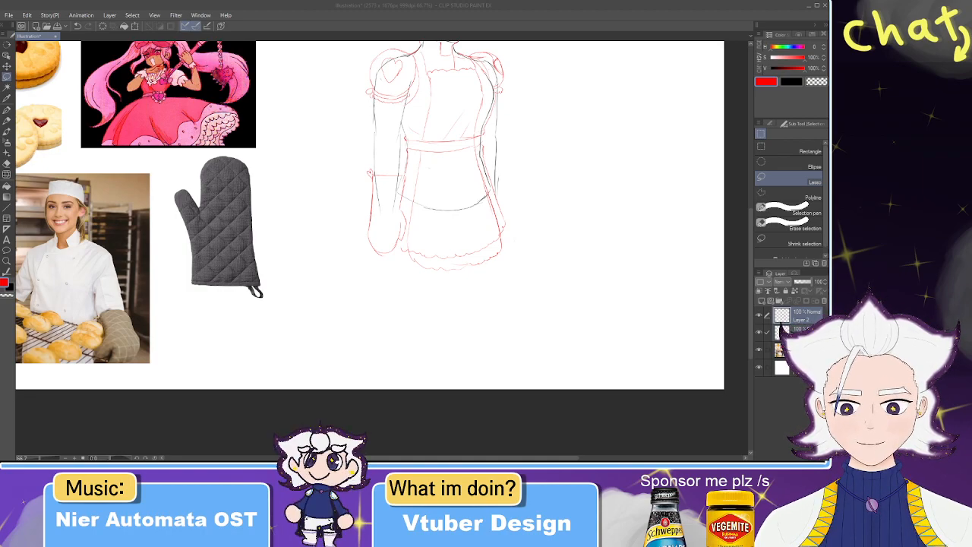
- Sketch a long flared underskirt in red below the apron, with slanted sides and a wide curved hemline
{"action": "key", "text": "alt+Tab"}
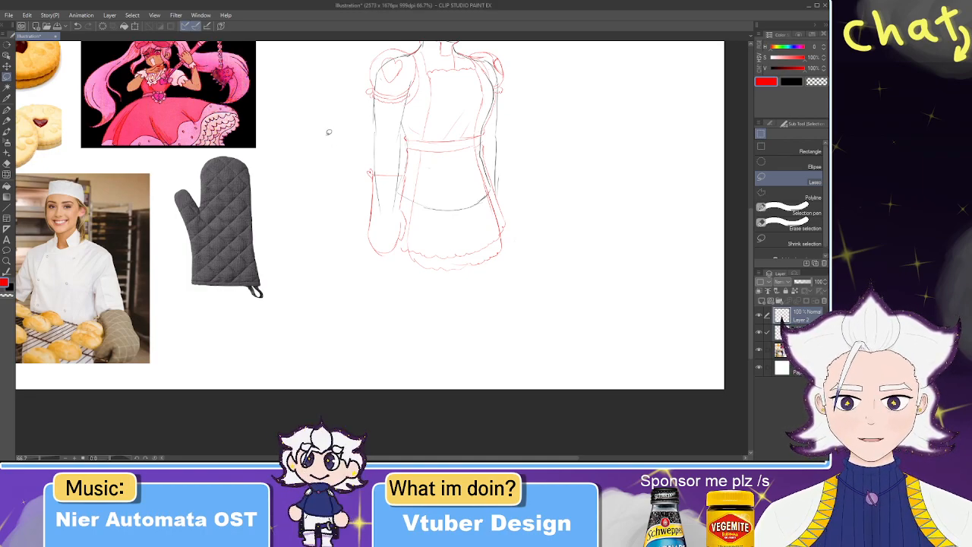
{"action": "key", "text": "p"}
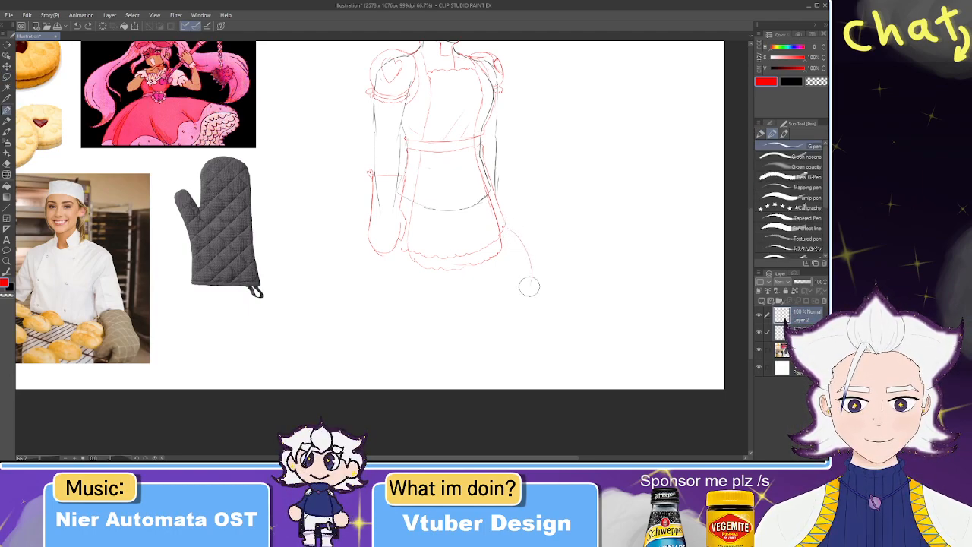
{"action": "left_click_drag", "start_coordinate": [494, 198], "coordinate": [524, 297]}
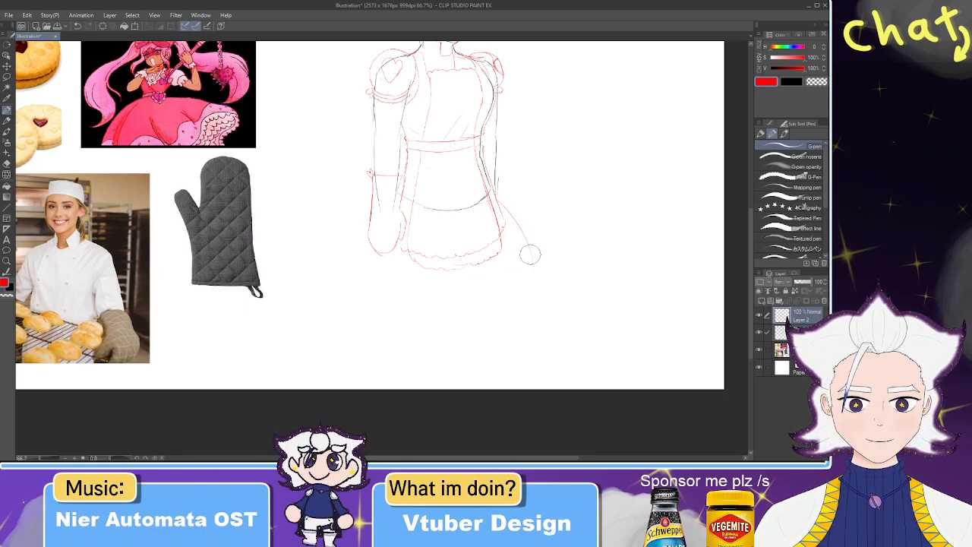
{"action": "key", "text": "ctrl+z"}
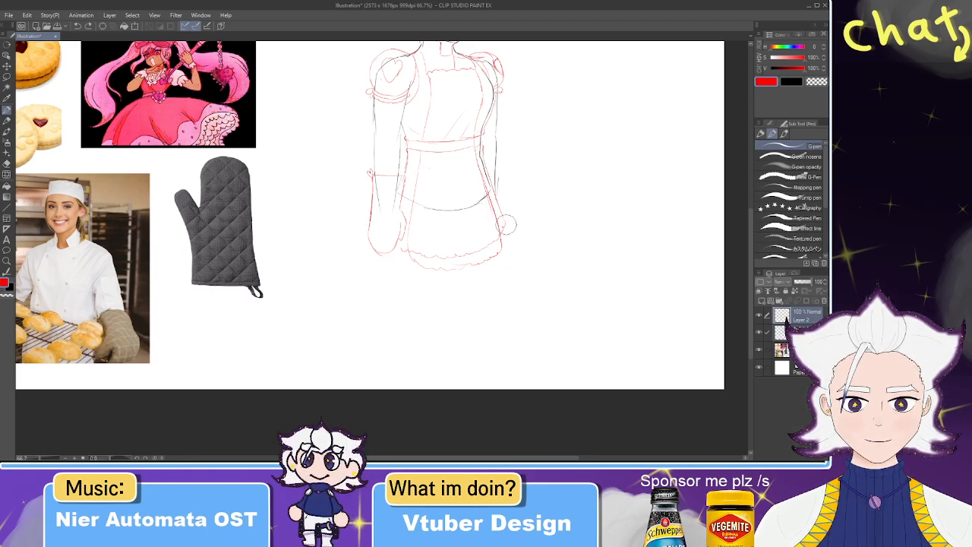
{"action": "mouse_move", "coordinate": [508, 226]}
{"action": "left_mouse_down"}
{"action": "mouse_move", "coordinate": [545, 320]}
{"action": "mouse_move", "coordinate": [434, 329]}
{"action": "mouse_move", "coordinate": [509, 326]}
{"action": "mouse_move", "coordinate": [358, 304]}
{"action": "left_mouse_up"}
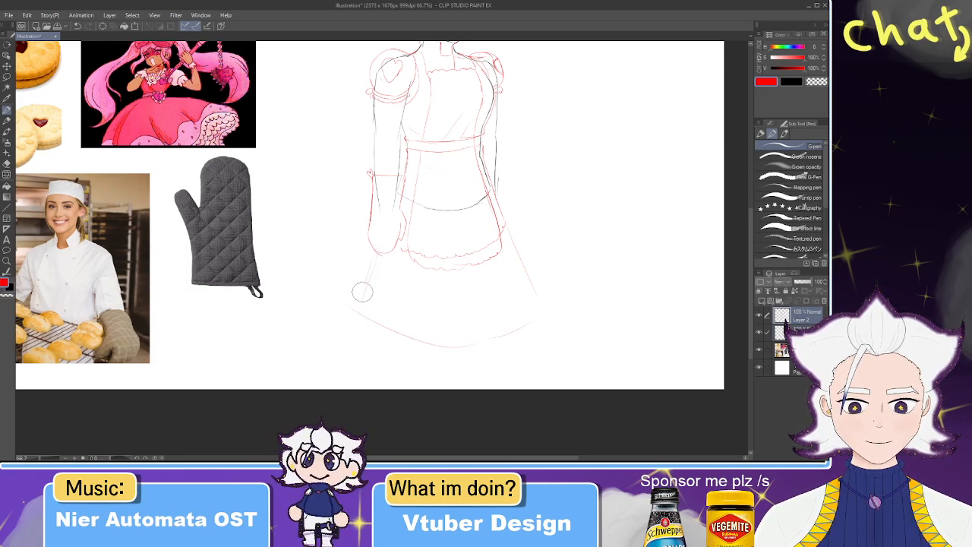
- Try to draw a scalloped trim along the underskirt's curved hemline
{"action": "mouse_move", "coordinate": [419, 347]}
{"action": "left_mouse_down"}
{"action": "mouse_move", "coordinate": [493, 351]}
{"action": "mouse_move", "coordinate": [545, 319]}
{"action": "mouse_move", "coordinate": [502, 346]}
{"action": "mouse_move", "coordinate": [441, 347]}
{"action": "left_mouse_up"}
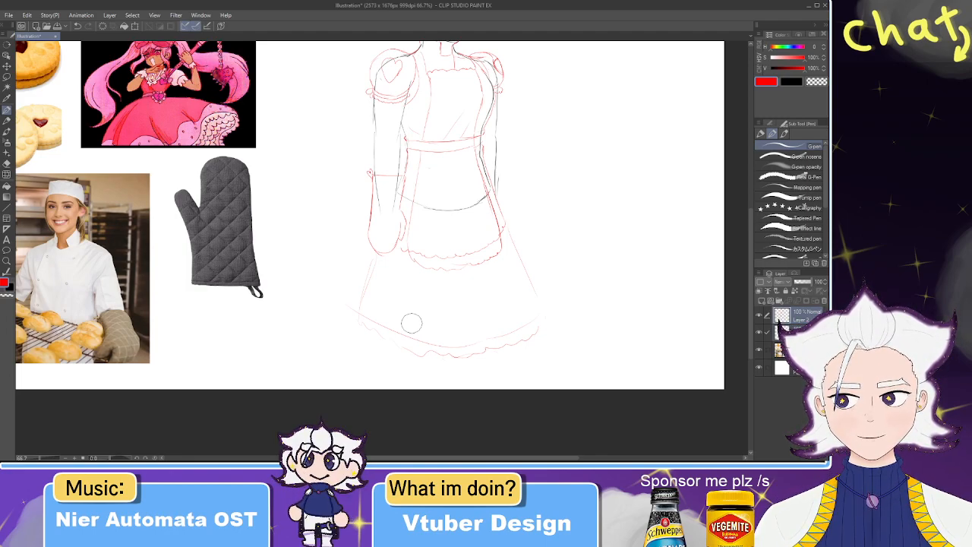
{"action": "key", "text": "ctrl+z"}
{"action": "key", "text": "ctrl+z"}
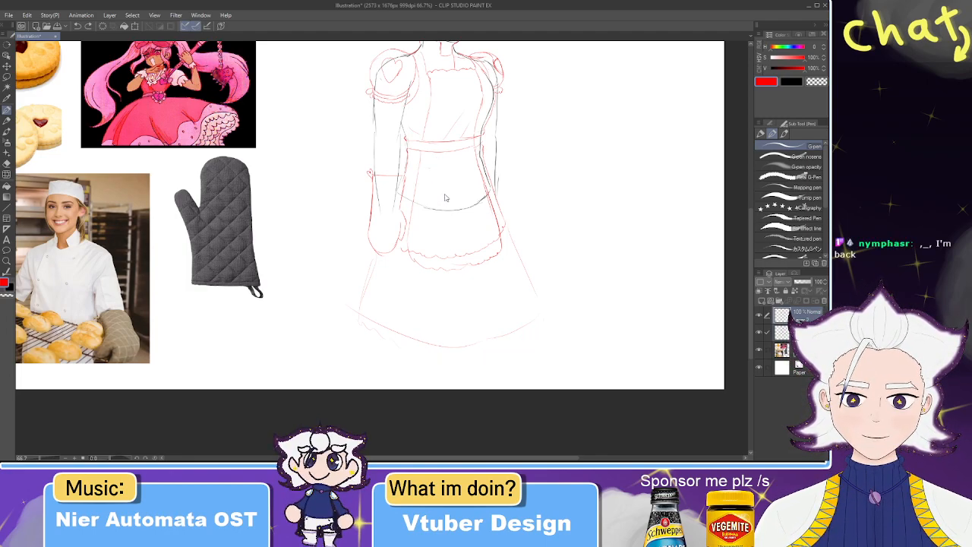
- Remove the long underskirt and sketch a shorter flared one in red, with a curved hem just below the apron
{"action": "key", "text": "ctrl+z"}
{"action": "key", "text": "ctrl+z"}
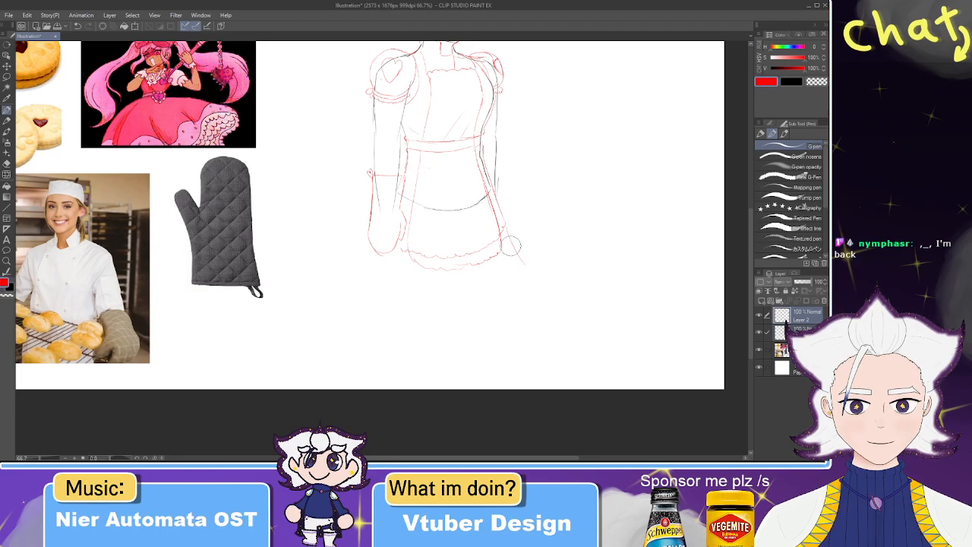
{"action": "mouse_move", "coordinate": [364, 267]}
{"action": "left_mouse_down"}
{"action": "mouse_move", "coordinate": [382, 284]}
{"action": "mouse_move", "coordinate": [461, 302]}
{"action": "mouse_move", "coordinate": [435, 294]}
{"action": "mouse_move", "coordinate": [469, 296]}
{"action": "mouse_move", "coordinate": [525, 266]}
{"action": "left_mouse_up"}
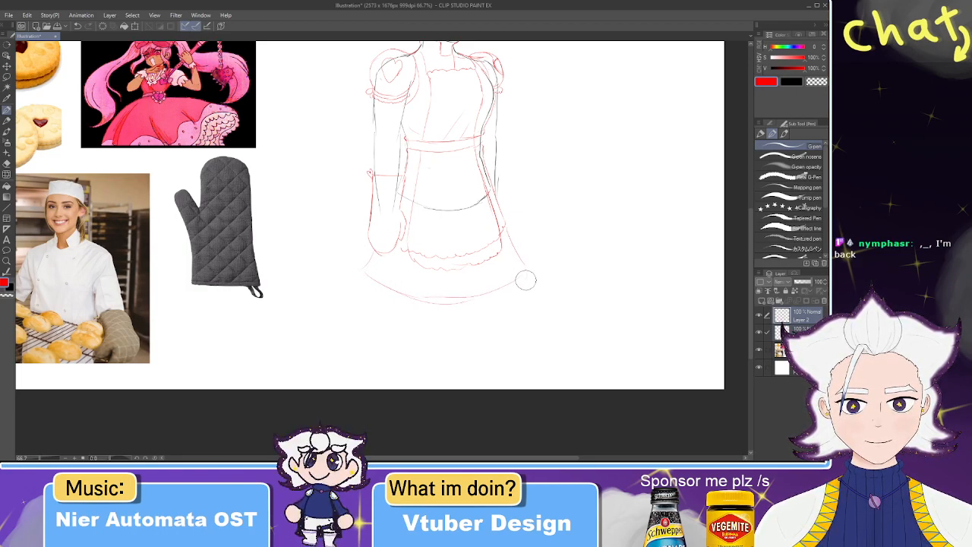
- Sketch a scalloped trim along the underskirt's hem and a second, wider ruffle beneath it
{"action": "mouse_move", "coordinate": [364, 276]}
{"action": "left_mouse_down"}
{"action": "mouse_move", "coordinate": [383, 296]}
{"action": "mouse_move", "coordinate": [451, 315]}
{"action": "left_mouse_up"}
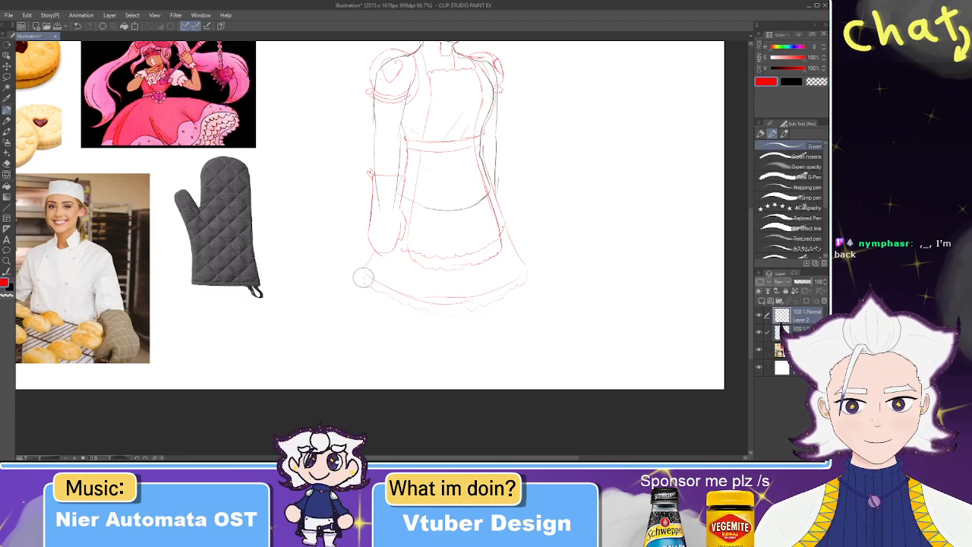
{"action": "scroll", "coordinate": [365, 277], "scroll_direction": "down", "scroll_amount": 2}
{"action": "scroll", "coordinate": [400, 267], "scroll_direction": "up", "scroll_amount": 1}
{"action": "scroll", "coordinate": [400, 268], "scroll_direction": "up", "scroll_amount": 1}
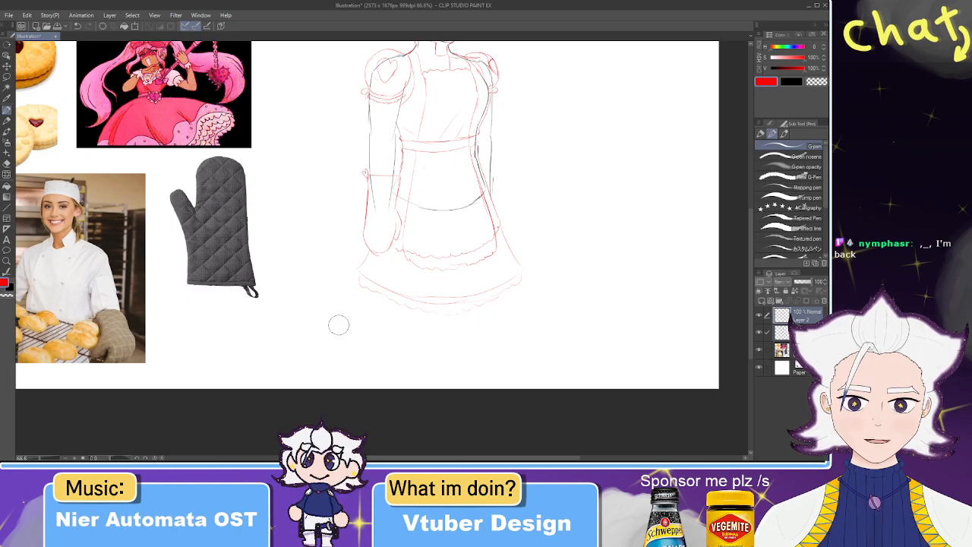
{"action": "mouse_move", "coordinate": [401, 310]}
{"action": "left_mouse_down"}
{"action": "mouse_move", "coordinate": [451, 321]}
{"action": "mouse_move", "coordinate": [492, 314]}
{"action": "mouse_move", "coordinate": [531, 278]}
{"action": "left_mouse_up"}
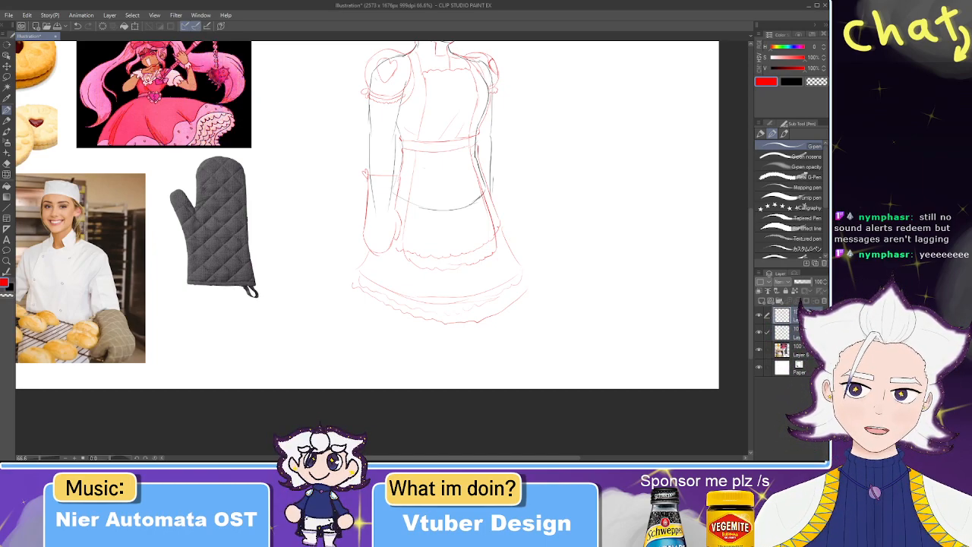
- Sketch a round hair bun in red on each side of the head and rough in the hairline
{"action": "left_click_drag", "start_coordinate": [352, 127], "coordinate": [378, 288]}
{"action": "scroll", "coordinate": [447, 159], "scroll_direction": "up", "scroll_amount": 1}
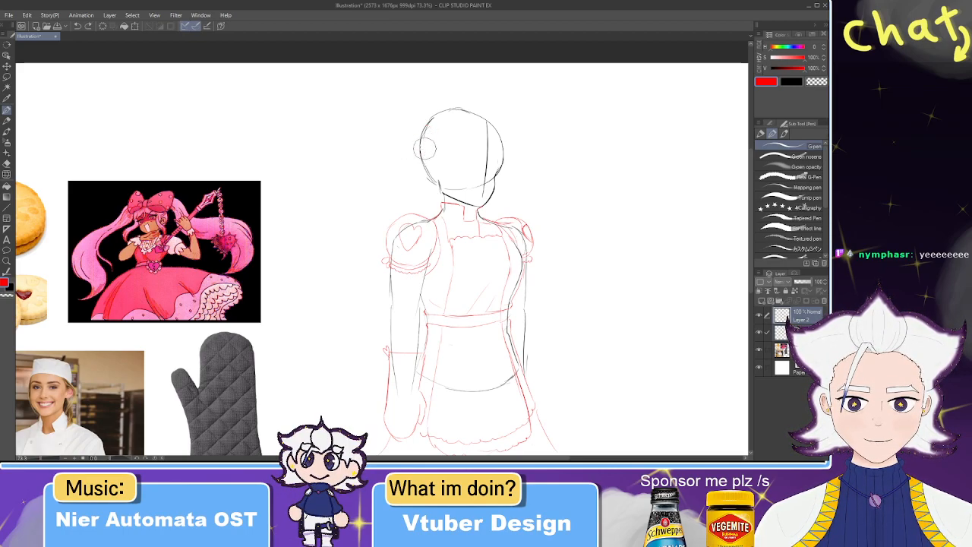
{"action": "left_click_drag", "start_coordinate": [425, 158], "coordinate": [423, 155]}
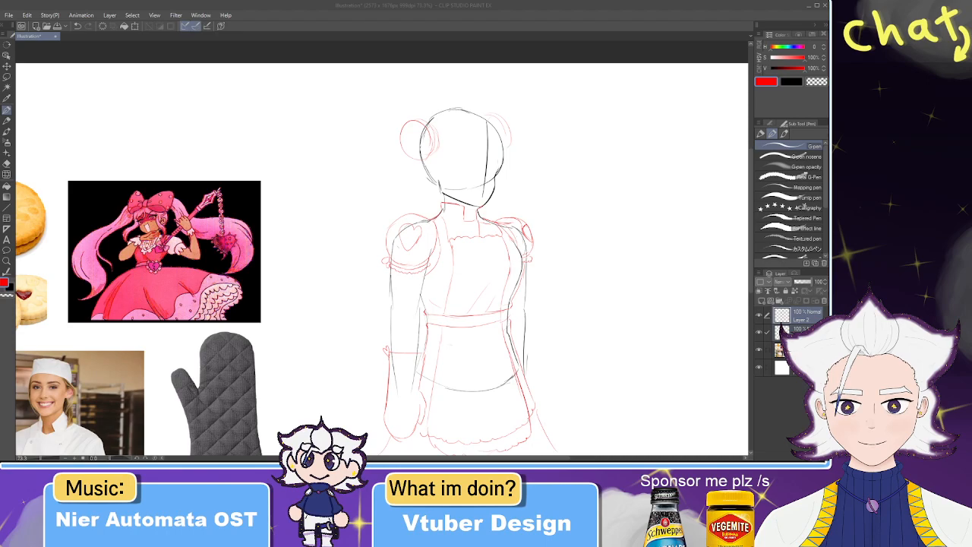
{"action": "left_click", "coordinate": [639, 237]}
{"action": "scroll", "coordinate": [520, 210], "scroll_direction": "up", "scroll_amount": 3}
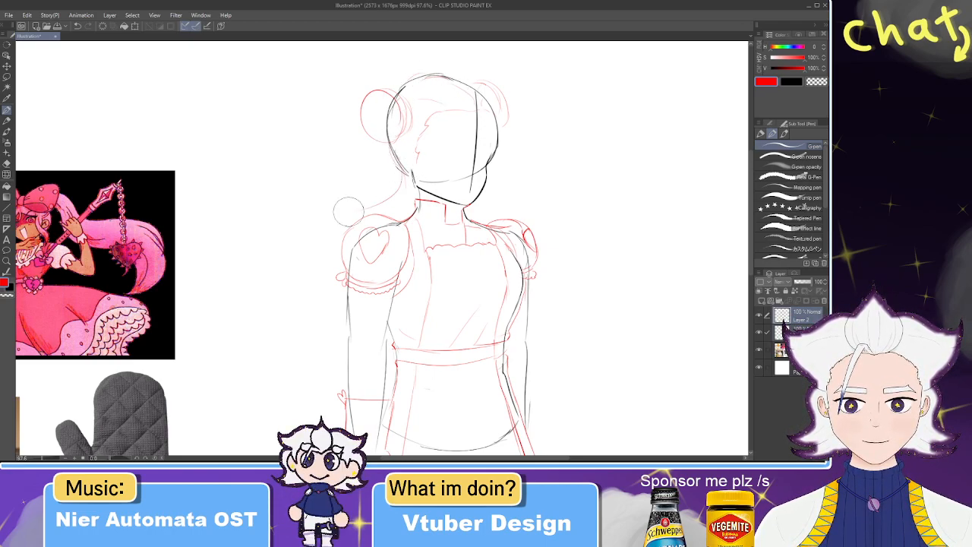
- Sketch short wavy hair with curled ends falling from below the buns on both sides of the neck
{"action": "mouse_move", "coordinate": [392, 155]}
{"action": "left_mouse_down"}
{"action": "mouse_move", "coordinate": [354, 200]}
{"action": "mouse_move", "coordinate": [365, 200]}
{"action": "left_mouse_up"}
{"action": "key", "text": "ctrl+z"}
{"action": "mouse_move", "coordinate": [392, 155]}
{"action": "left_mouse_down"}
{"action": "mouse_move", "coordinate": [359, 193]}
{"action": "mouse_move", "coordinate": [372, 201]}
{"action": "left_mouse_up"}
{"action": "key", "text": "ctrl+z"}
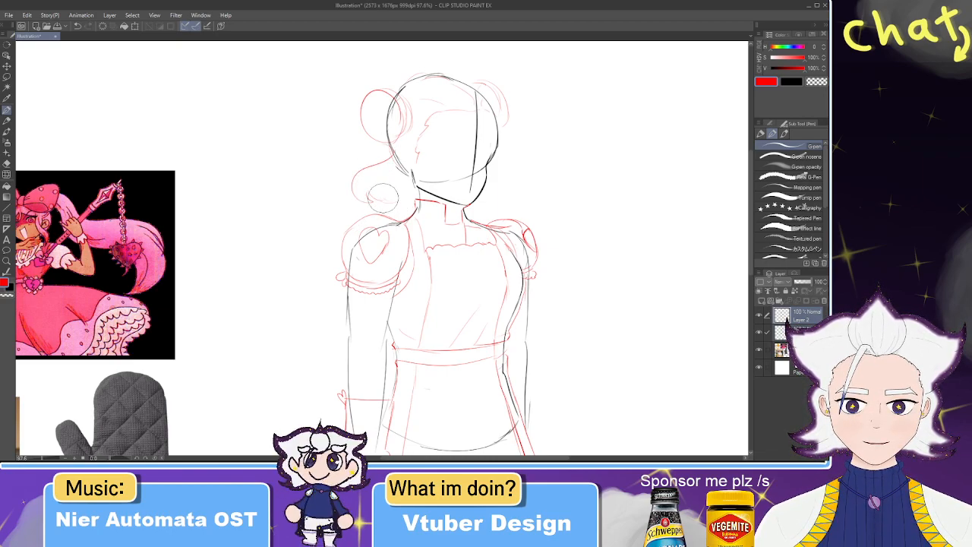
{"action": "left_click_drag", "start_coordinate": [407, 190], "coordinate": [409, 188]}
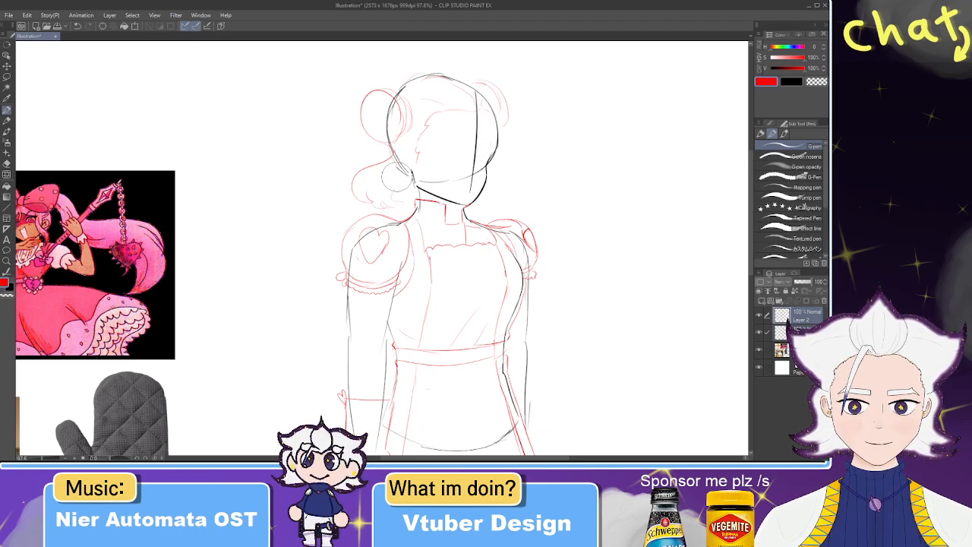
{"action": "left_click_drag", "start_coordinate": [500, 130], "coordinate": [508, 156]}
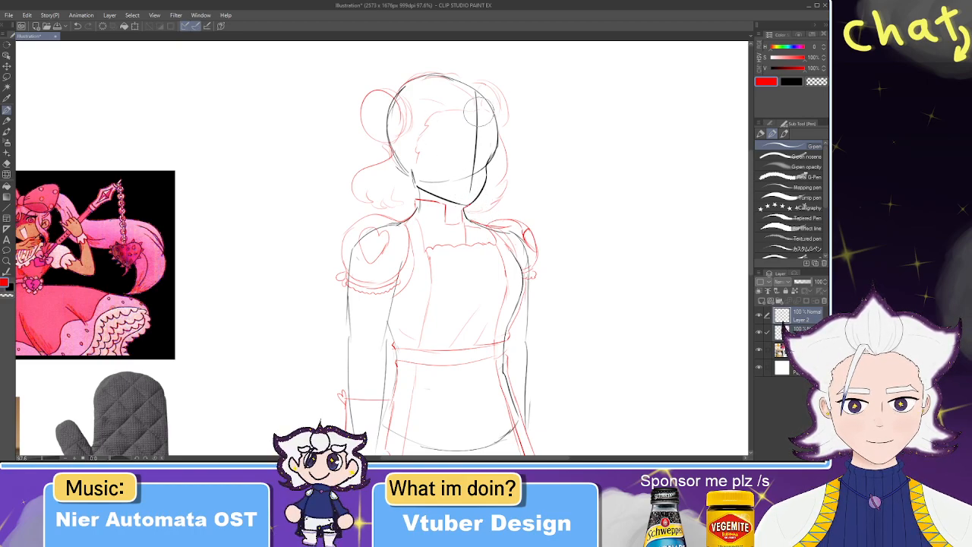
- Erase the jaw on the black base sketch layer and redraw it in black with a shorter, softer chin
{"action": "key", "text": "x"}
{"action": "key", "text": "e"}
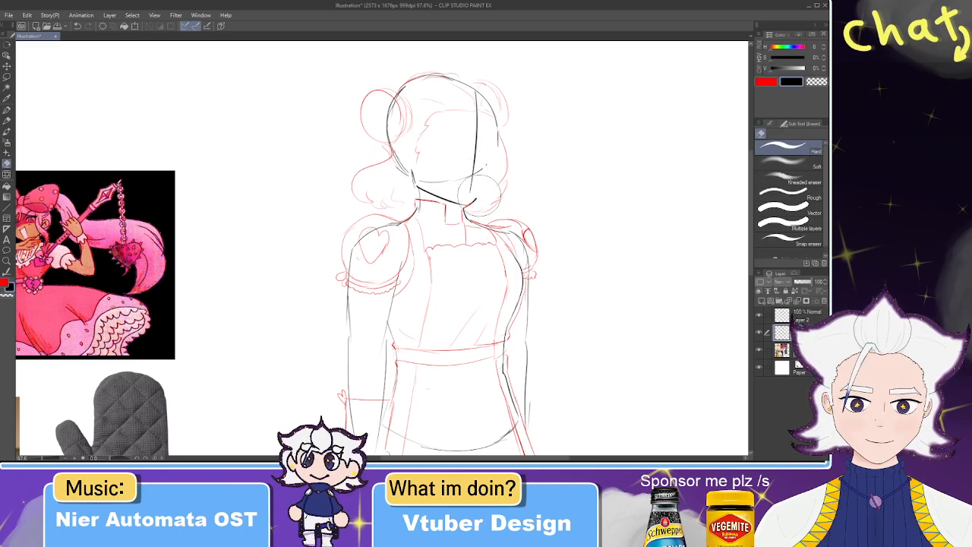
{"action": "key", "text": "p"}
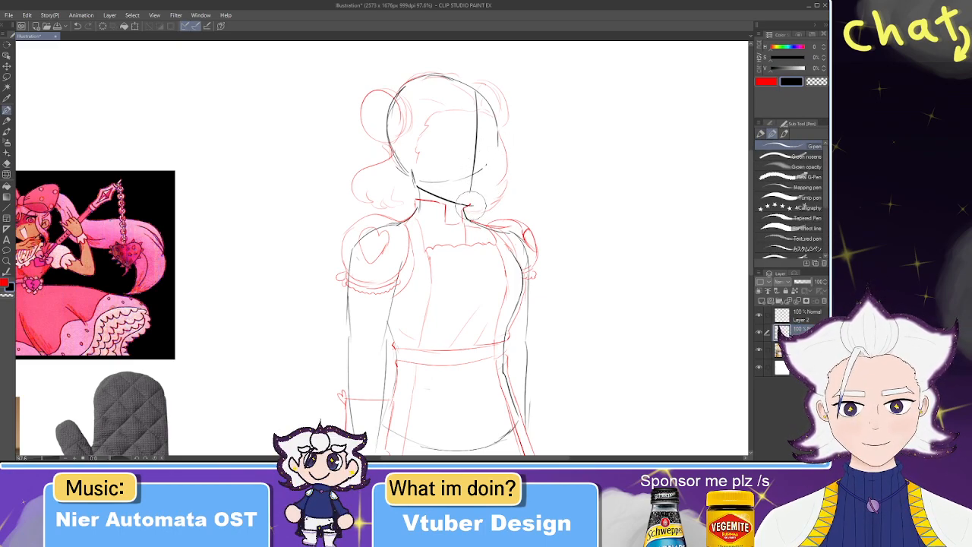
{"action": "key", "text": "e"}
{"action": "mouse_move", "coordinate": [460, 204]}
{"action": "left_mouse_down"}
{"action": "mouse_move", "coordinate": [418, 188]}
{"action": "mouse_move", "coordinate": [468, 196]}
{"action": "mouse_move", "coordinate": [456, 198]}
{"action": "left_mouse_up"}
{"action": "key", "text": "p"}
{"action": "key", "text": "ctrl+z"}
{"action": "key", "text": "e"}
{"action": "key", "text": "p"}
{"action": "left_click_drag", "start_coordinate": [412, 176], "coordinate": [460, 198]}
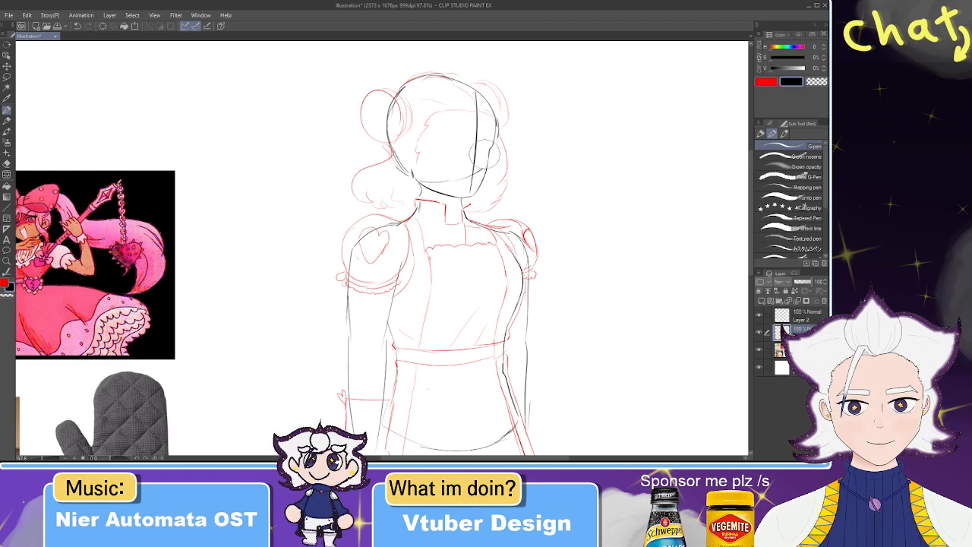
- Return to Layer 2 in red, clean up the hair lines and sketch the ear and the far side hair
{"action": "left_click", "coordinate": [814, 319]}
{"action": "key", "text": "x"}
{"action": "mouse_move", "coordinate": [425, 104]}
{"action": "left_mouse_down"}
{"action": "mouse_move", "coordinate": [438, 106]}
{"action": "mouse_move", "coordinate": [417, 94]}
{"action": "left_mouse_up"}
{"action": "key", "text": "e"}
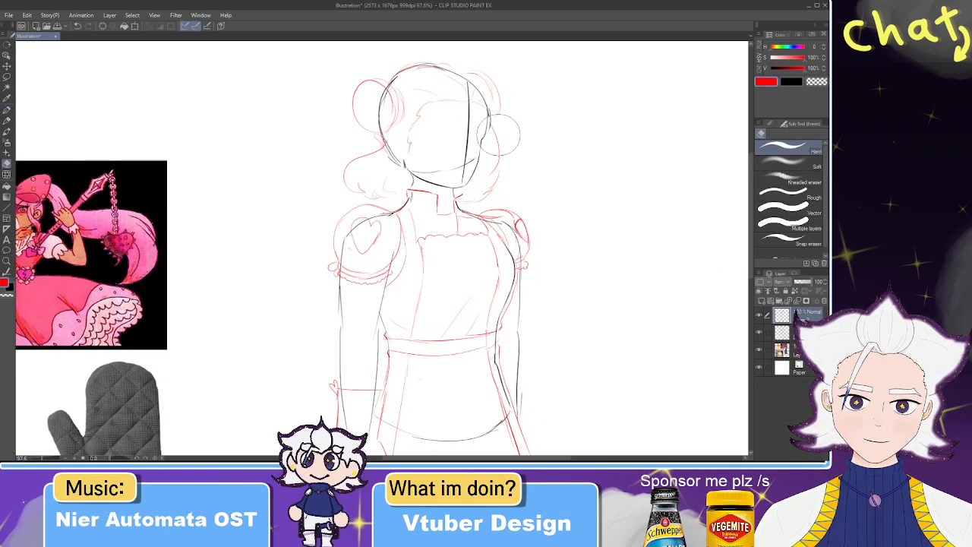
{"action": "key", "text": "p"}
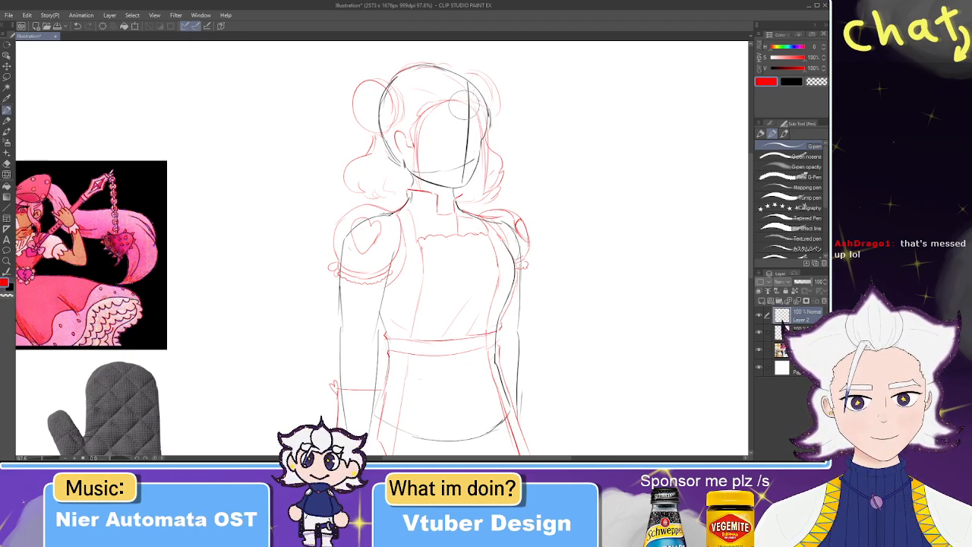
- Erase the old hairline and sketch a swept hairline curving from the parting toward the ear
{"action": "scroll", "coordinate": [460, 102], "scroll_direction": "up", "scroll_amount": 2}
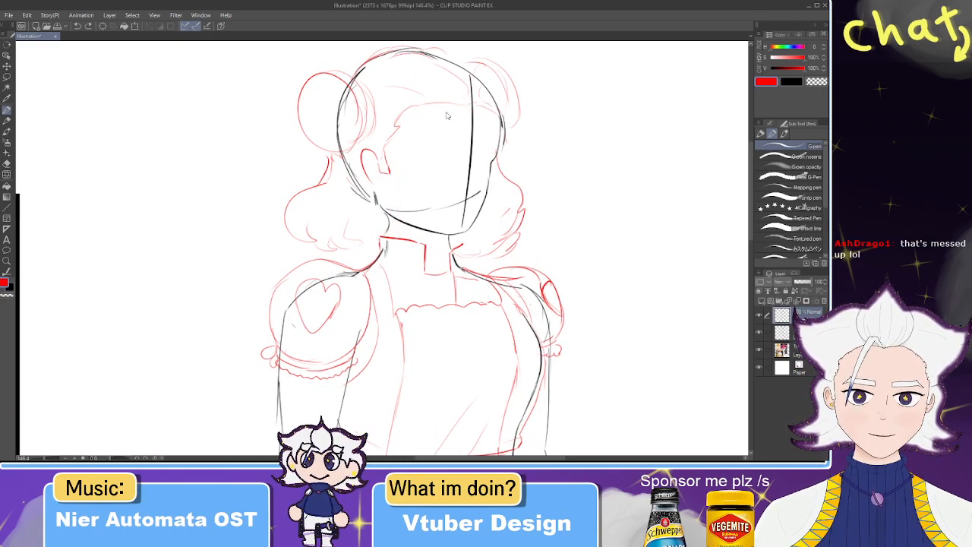
{"action": "key", "text": "e"}
{"action": "mouse_move", "coordinate": [456, 109]}
{"action": "left_mouse_down"}
{"action": "mouse_move", "coordinate": [394, 143]}
{"action": "mouse_move", "coordinate": [391, 130]}
{"action": "left_mouse_up"}
{"action": "key", "text": "p"}
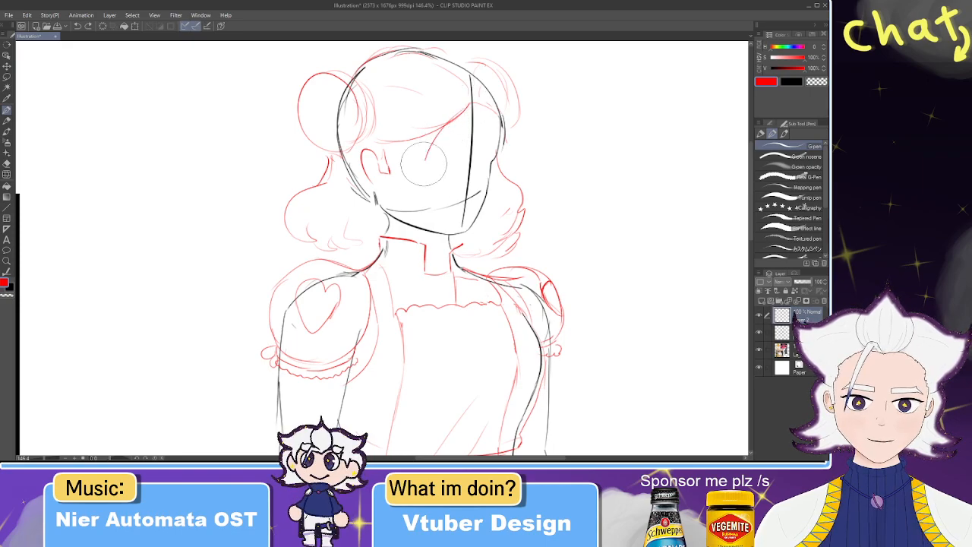
- Sketch a curved bang strand in red sweeping down across the face from the parting
{"action": "left_click_drag", "start_coordinate": [426, 157], "coordinate": [425, 171]}
{"action": "key", "text": "ctrl+z"}
{"action": "left_click_drag", "start_coordinate": [469, 106], "coordinate": [436, 203]}
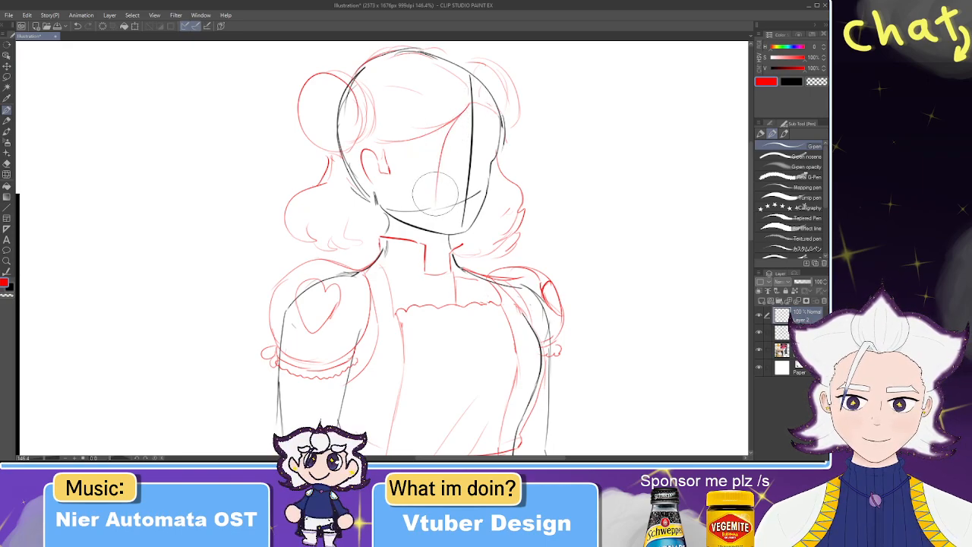
{"action": "key", "text": "ctrl+z"}
{"action": "left_click_drag", "start_coordinate": [468, 106], "coordinate": [421, 190]}
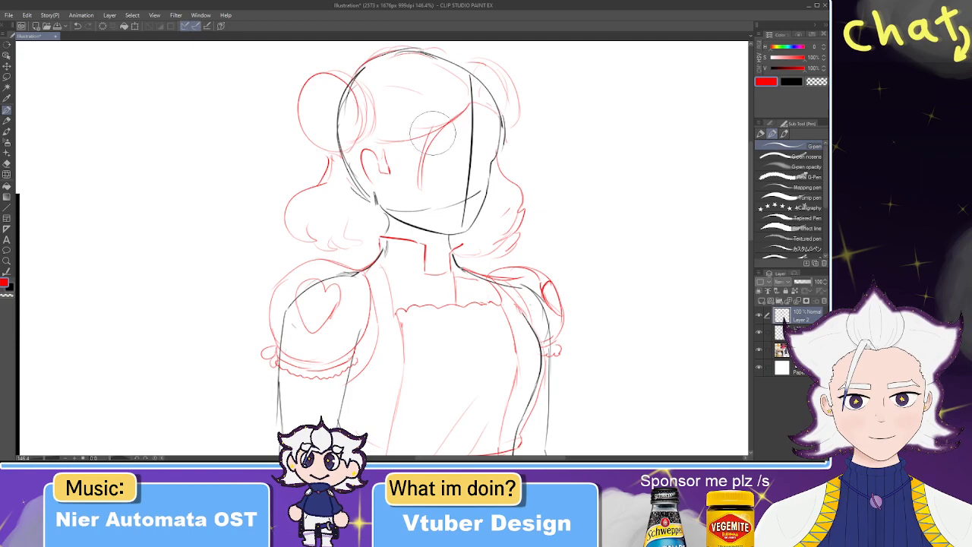
{"action": "key", "text": "e"}
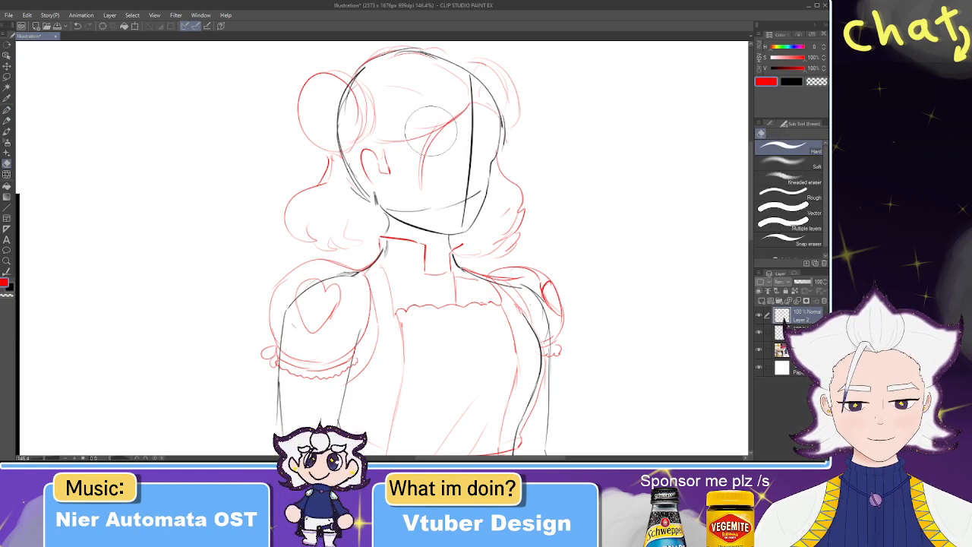
{"action": "key", "text": "p"}
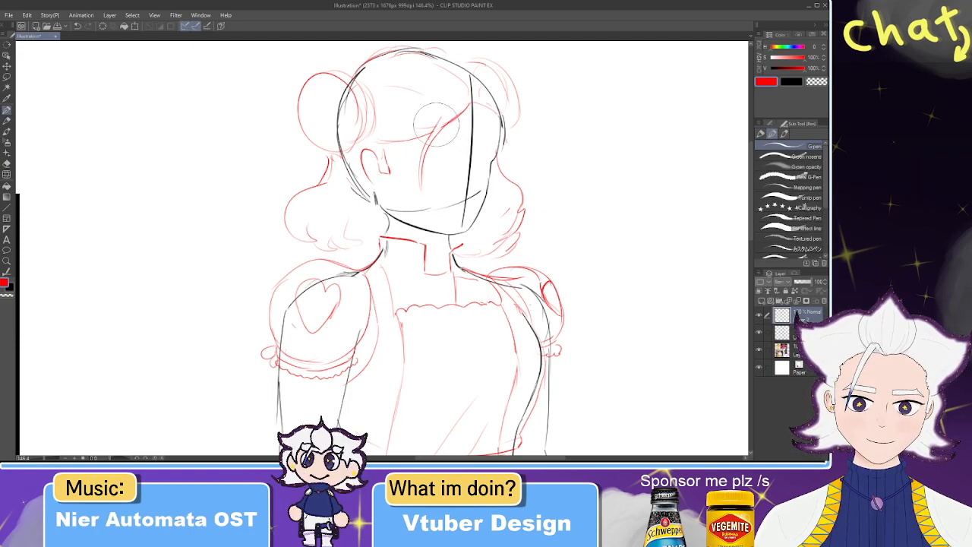
{"action": "mouse_move", "coordinate": [441, 156]}
{"action": "left_mouse_down"}
{"action": "mouse_move", "coordinate": [411, 159]}
{"action": "mouse_move", "coordinate": [447, 171]}
{"action": "left_mouse_up"}
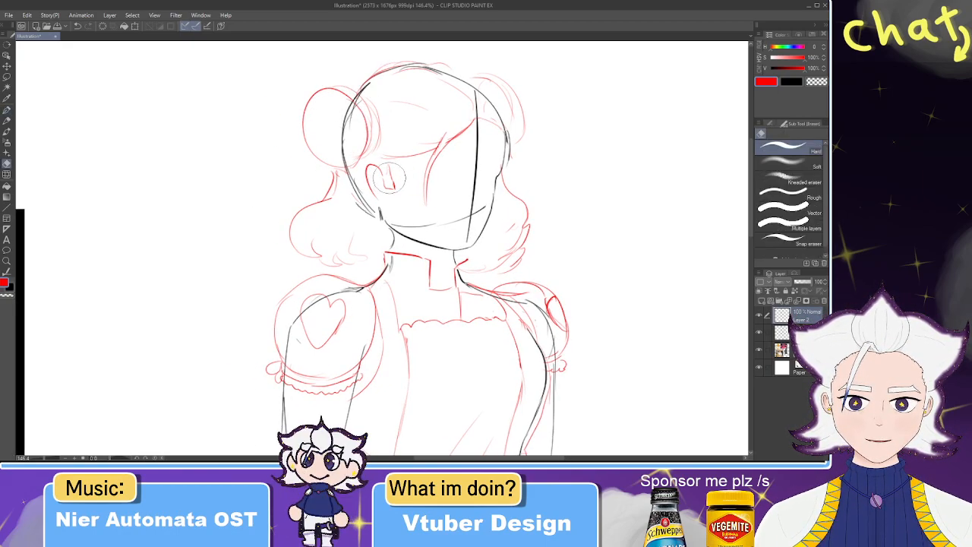
- Erase and redraw the ear and the short line in front of it in darker red
{"action": "mouse_move", "coordinate": [392, 161]}
{"action": "left_mouse_down"}
{"action": "mouse_move", "coordinate": [389, 193]}
{"action": "mouse_move", "coordinate": [388, 176]}
{"action": "mouse_move", "coordinate": [384, 186]}
{"action": "mouse_move", "coordinate": [368, 183]}
{"action": "mouse_move", "coordinate": [377, 189]}
{"action": "mouse_move", "coordinate": [366, 179]}
{"action": "mouse_move", "coordinate": [379, 199]}
{"action": "left_mouse_up"}
{"action": "key", "text": "e"}
{"action": "key", "text": "p"}
{"action": "key", "text": "e"}
{"action": "key", "text": "p"}
{"action": "key", "text": "ctrl+z"}
- Sketch the fringe's short far-side curve from the parting toward the far bun
{"action": "mouse_move", "coordinate": [558, 189]}
{"action": "left_mouse_down"}
{"action": "mouse_move", "coordinate": [534, 179]}
{"action": "mouse_move", "coordinate": [557, 221]}
{"action": "left_mouse_up"}
{"action": "key", "text": "ctrl+z"}
{"action": "left_click_drag", "start_coordinate": [423, 99], "coordinate": [478, 123]}
{"action": "key", "text": "ctrl+z"}
{"action": "left_click_drag", "start_coordinate": [423, 101], "coordinate": [468, 114]}
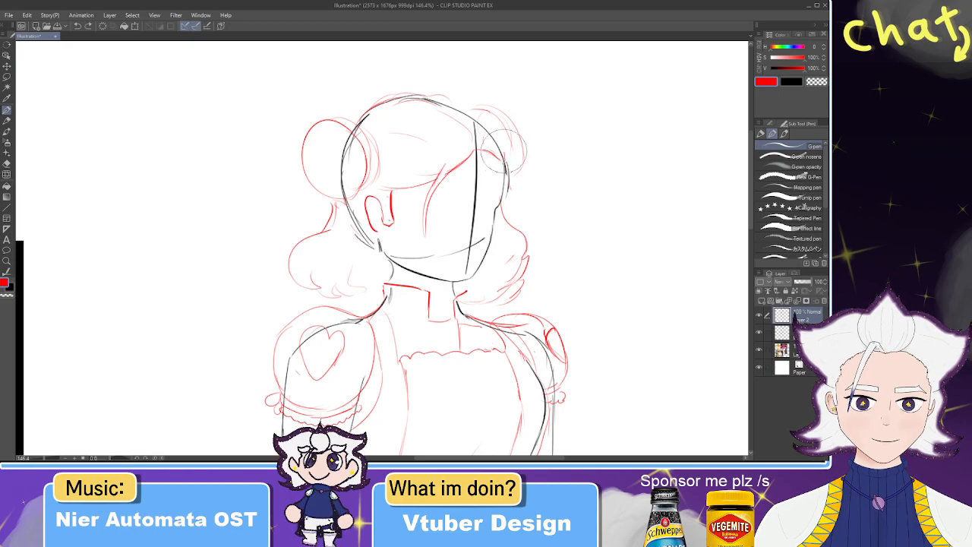
- Erase and redraw the far side of the collar at the neck in red
{"action": "left_click_drag", "start_coordinate": [446, 289], "coordinate": [426, 231]}
{"action": "key", "text": "e"}
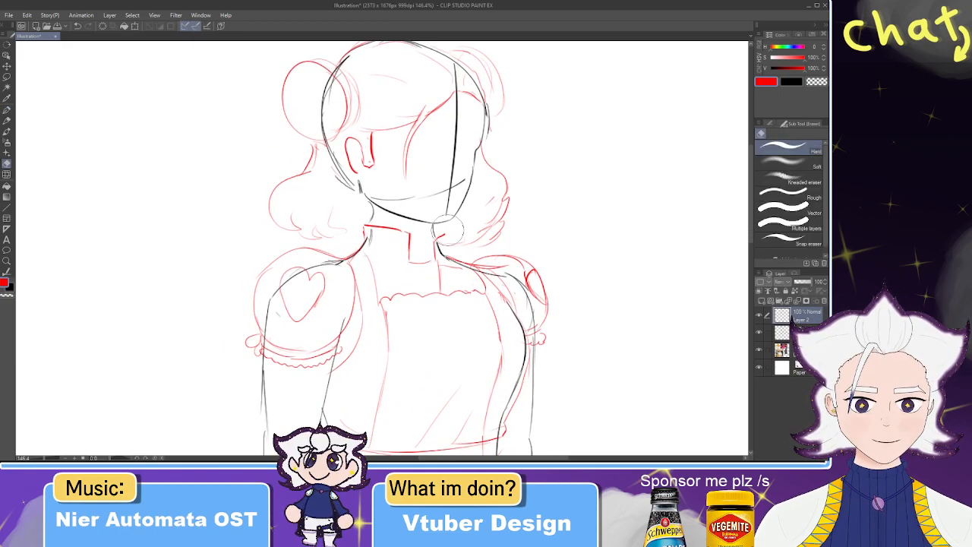
{"action": "key", "text": "p"}
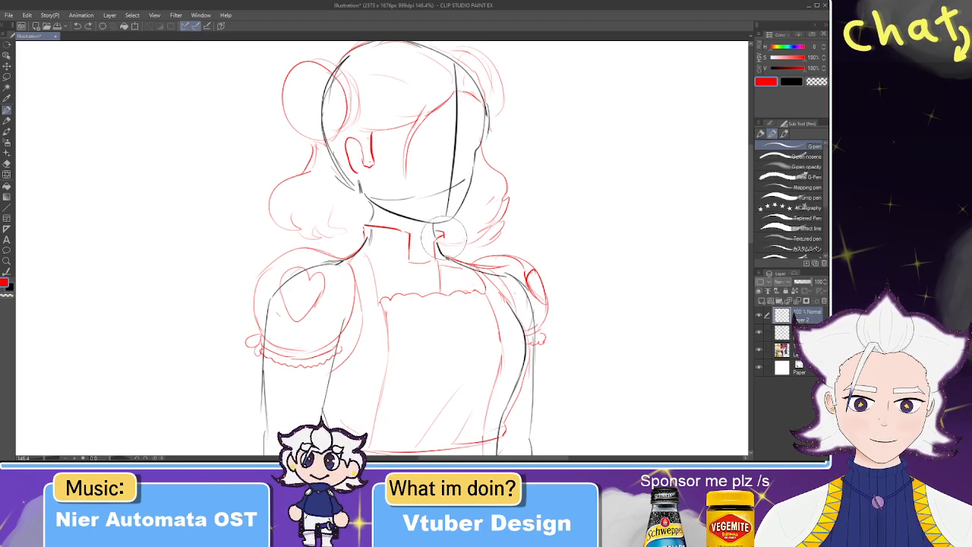
- Redraw the far cheek and eye-socket contour in black on the base sketch layer, erasing the old lines
{"action": "left_click", "coordinate": [787, 333]}
{"action": "key", "text": "e"}
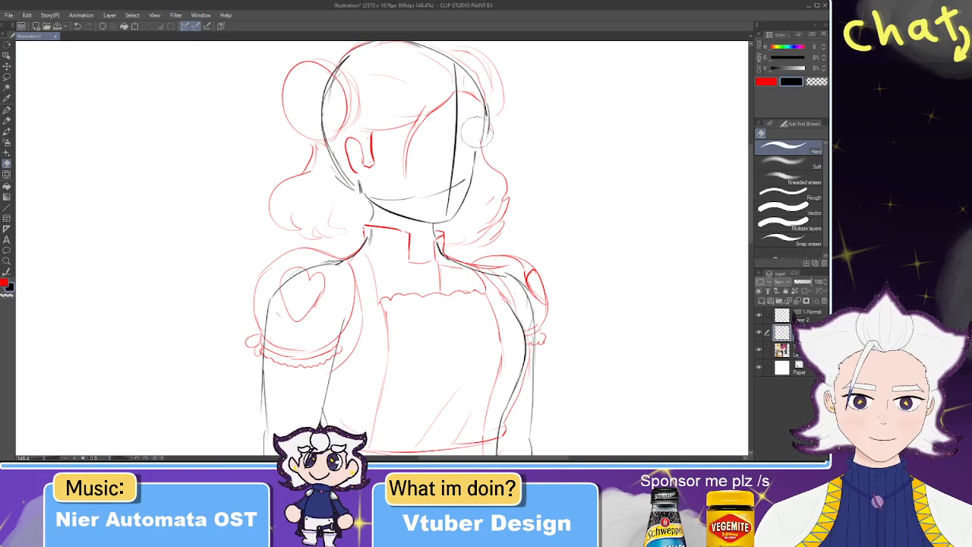
{"action": "key", "text": "p"}
{"action": "key", "text": "e"}
{"action": "key", "text": "p"}
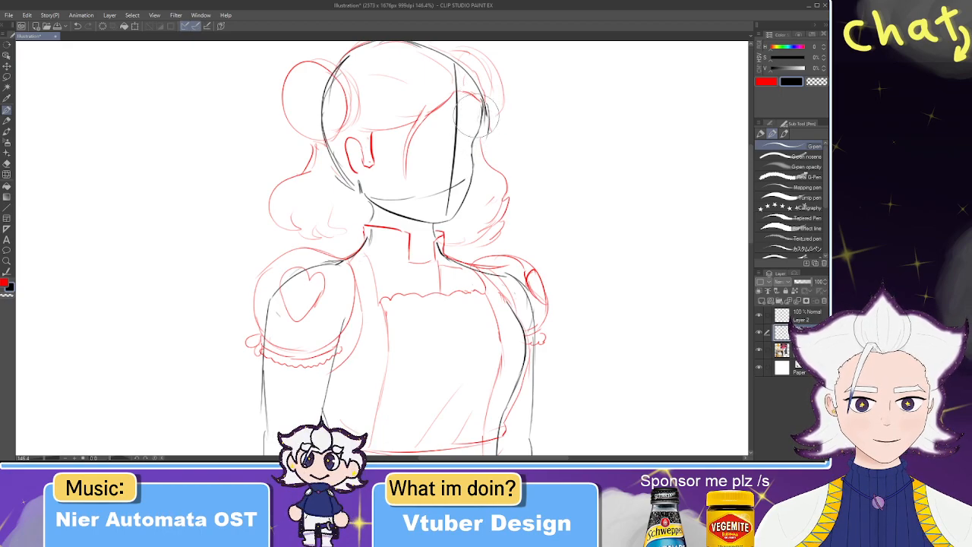
{"action": "key", "text": "e"}
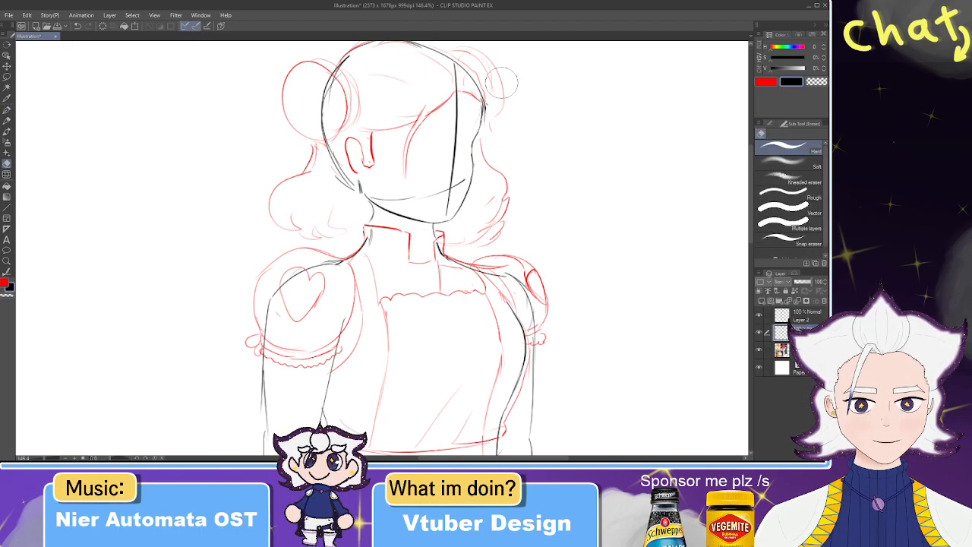
{"action": "scroll", "coordinate": [493, 115], "scroll_direction": "up", "scroll_amount": 1}
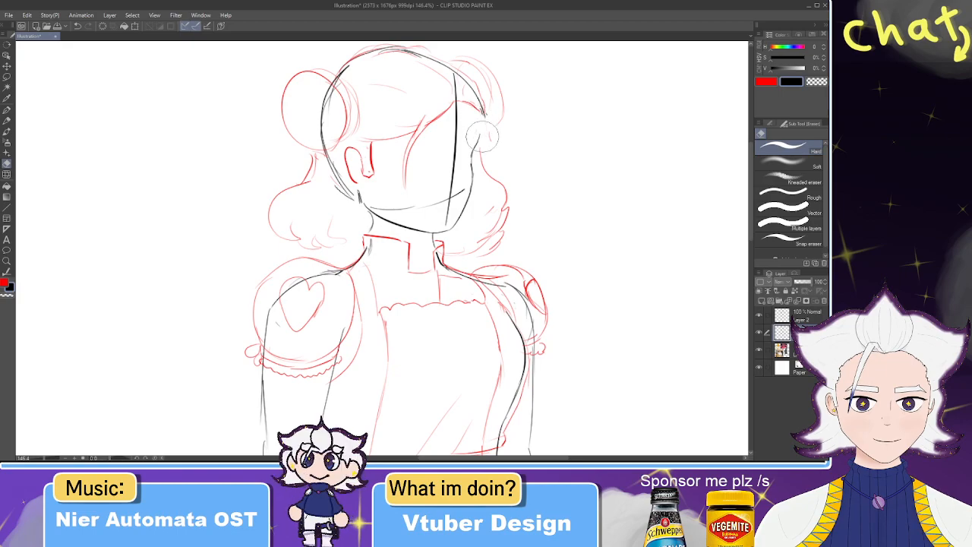
- Return to Layer 2 and redraw the top of the fringe in red across the face's center line
{"action": "left_click", "coordinate": [799, 319]}
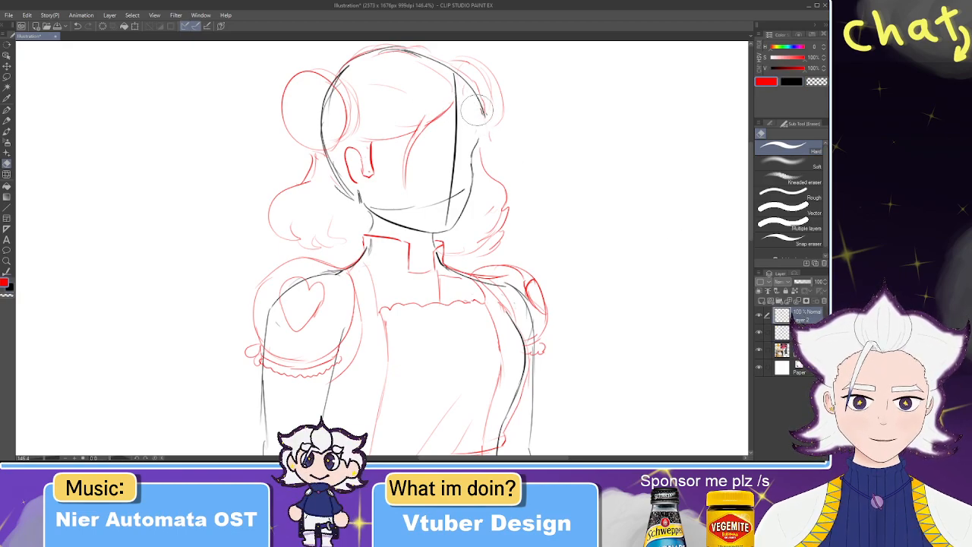
{"action": "key", "text": "p"}
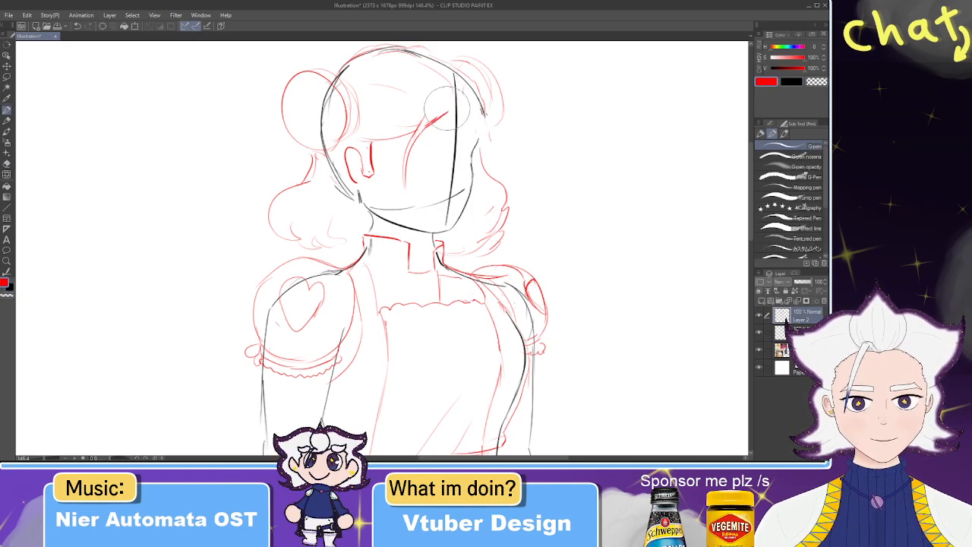
{"action": "left_click_drag", "start_coordinate": [448, 112], "coordinate": [456, 117]}
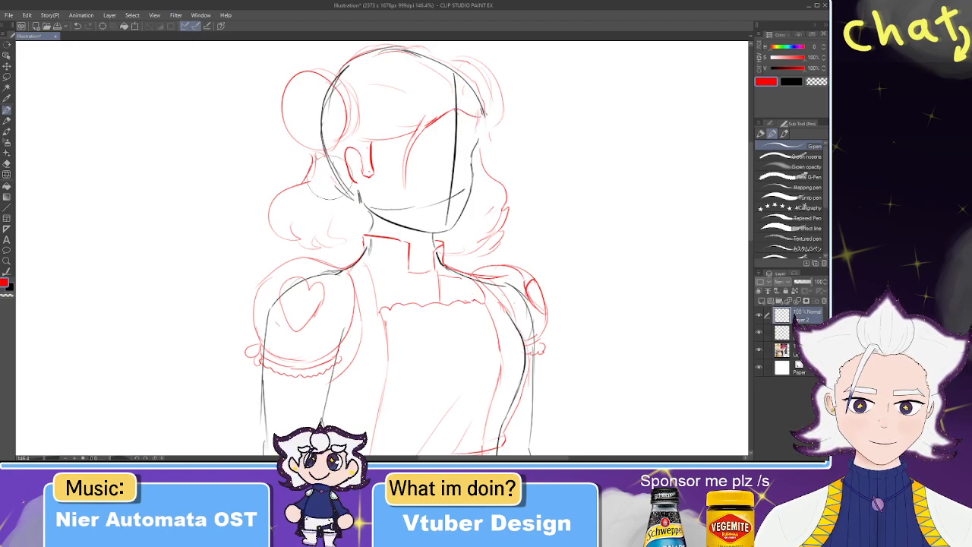
- Touch up the jawline by the ear and the far cheek contour in black on the base sketch layer
{"action": "key", "text": "x"}
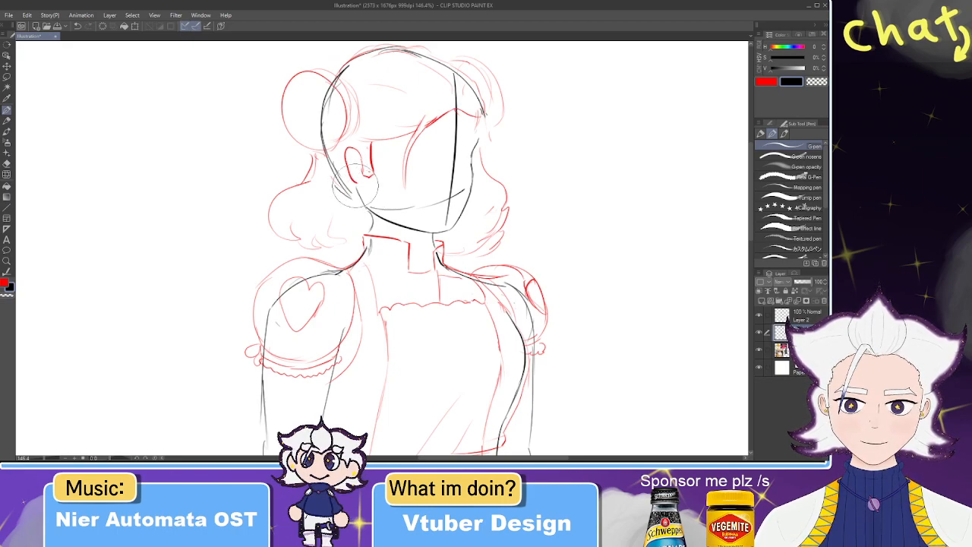
{"action": "key", "text": "e"}
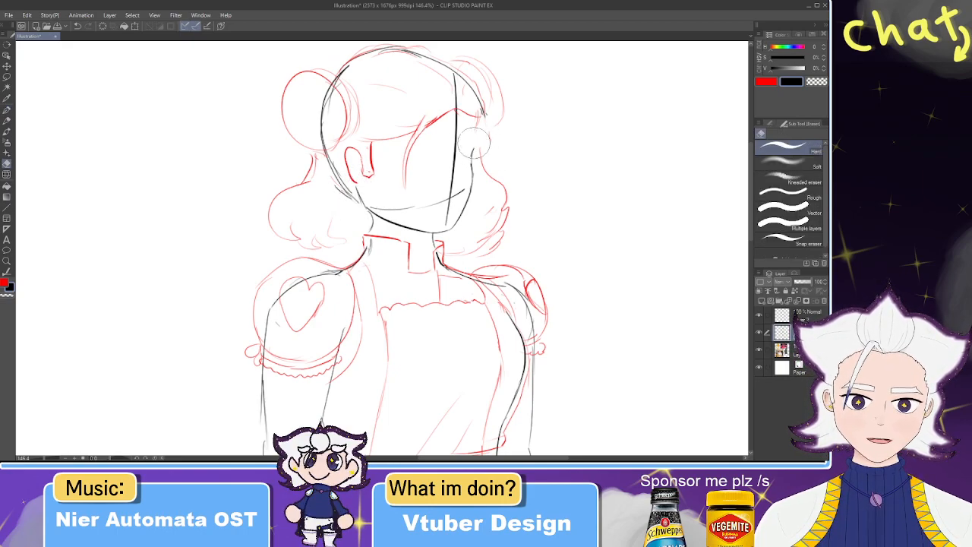
{"action": "key", "text": "p"}
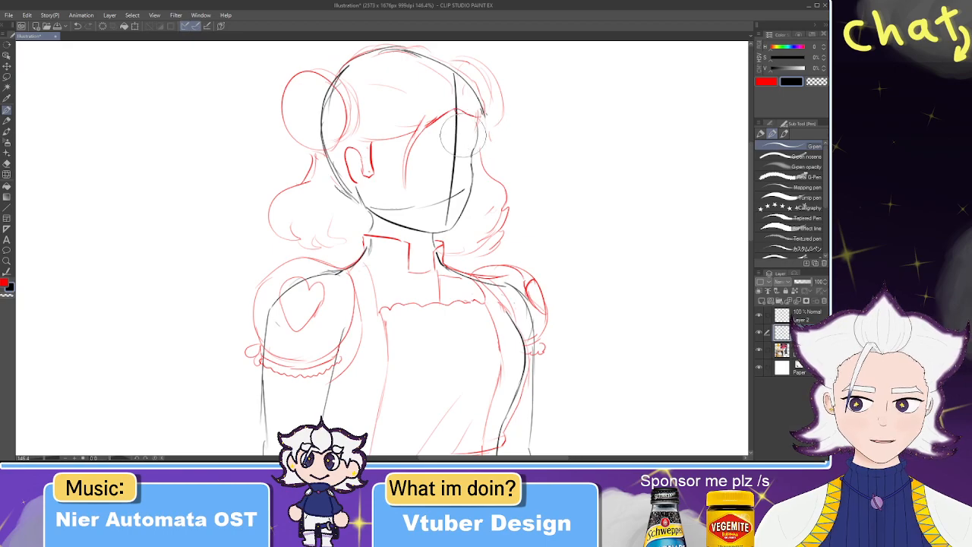
- Duplicate the black base sketch layer and the red outfit sketch layer
{"action": "scroll", "coordinate": [448, 173], "scroll_direction": "down", "scroll_amount": 4}
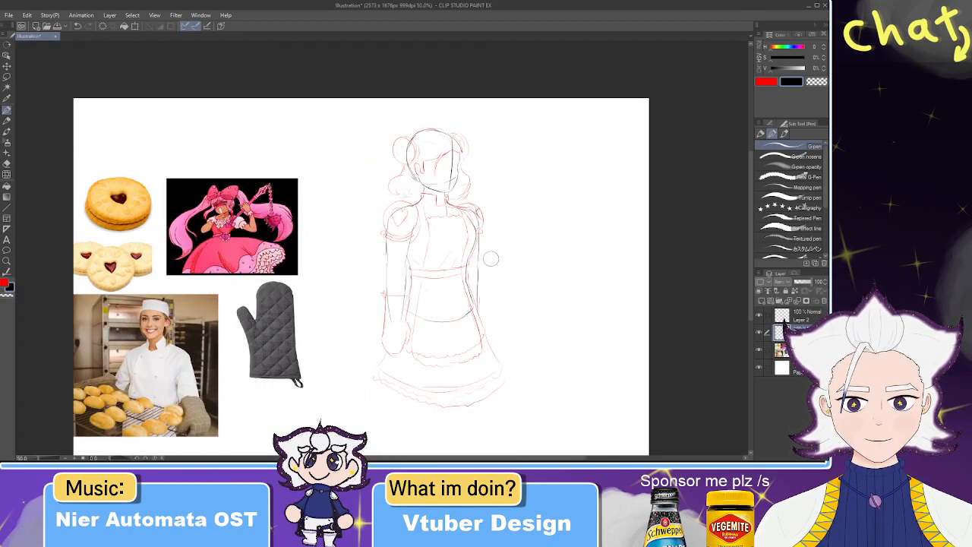
{"action": "scroll", "coordinate": [495, 269], "scroll_direction": "up", "scroll_amount": 1}
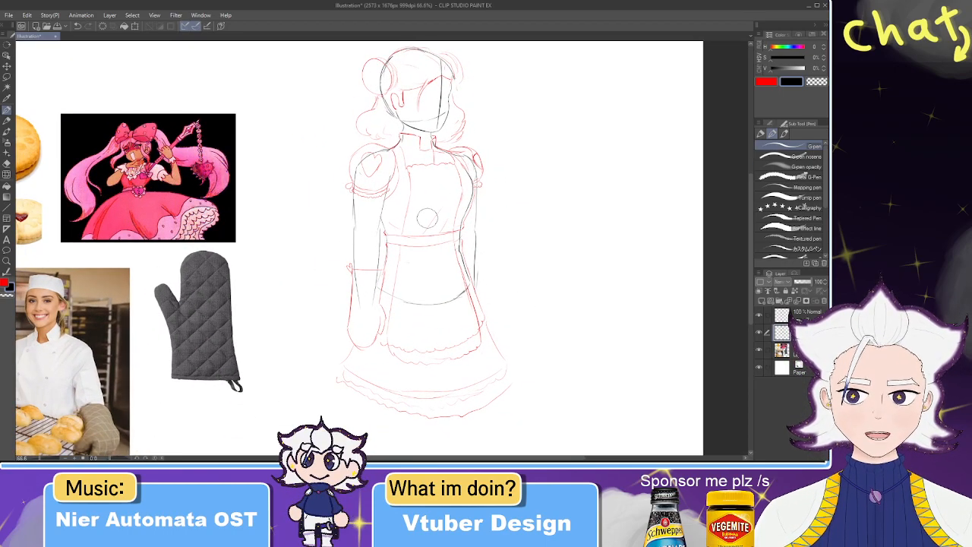
{"action": "scroll", "coordinate": [404, 184], "scroll_direction": "down", "scroll_amount": 1}
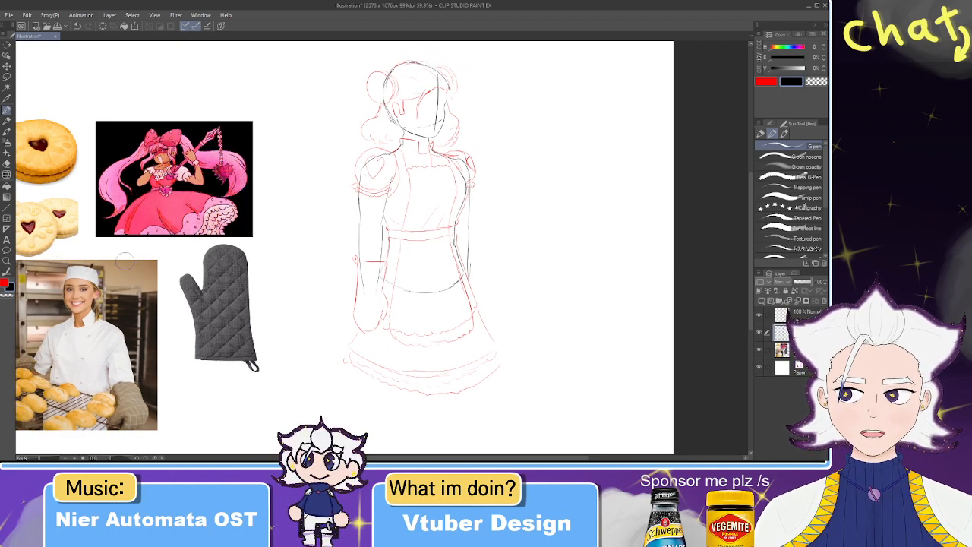
{"action": "scroll", "coordinate": [444, 243], "scroll_direction": "up", "scroll_amount": 1}
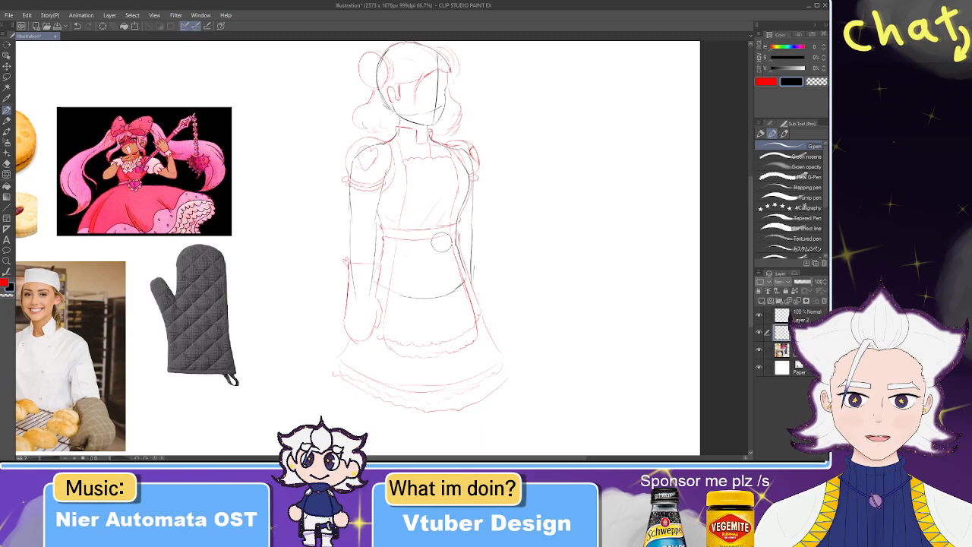
{"action": "scroll", "coordinate": [441, 241], "scroll_direction": "up", "scroll_amount": 5}
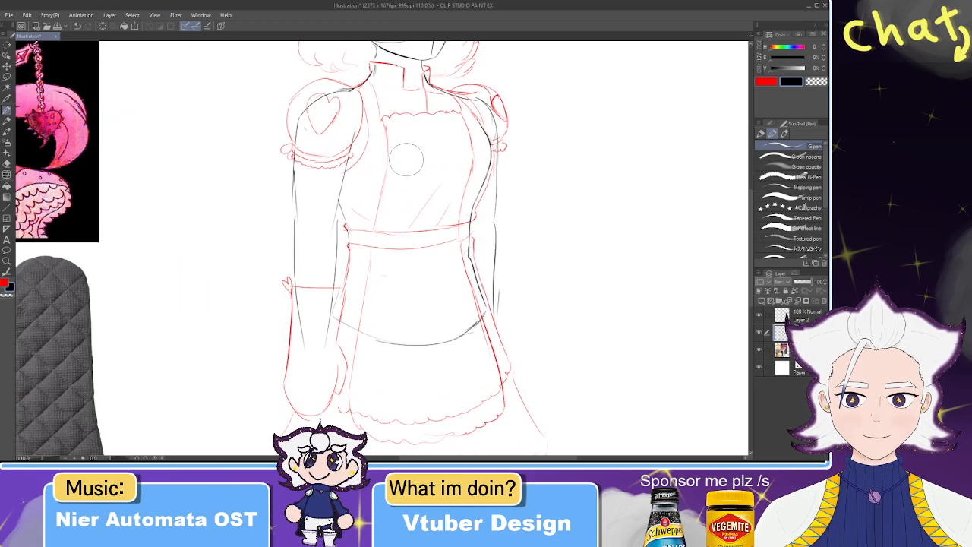
{"action": "scroll", "coordinate": [406, 160], "scroll_direction": "down", "scroll_amount": 6}
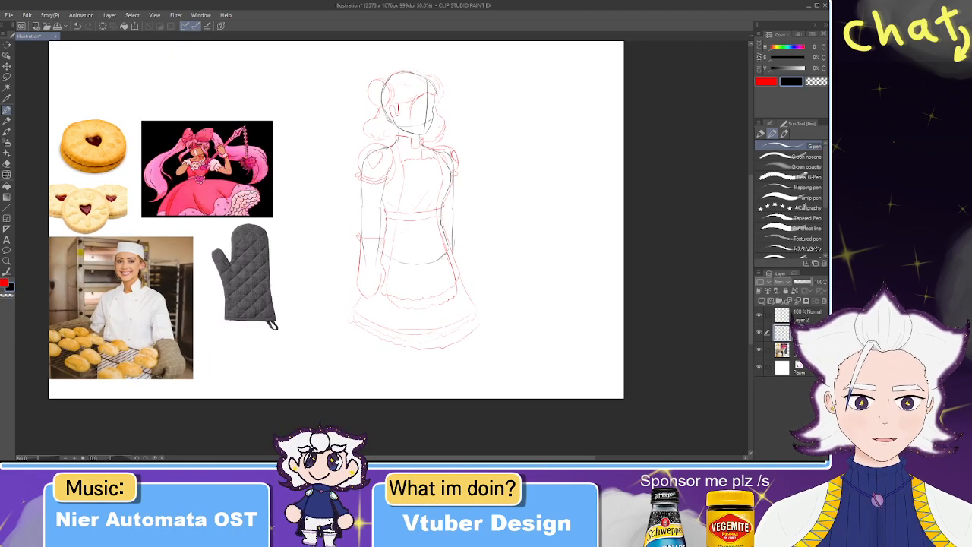
{"action": "key", "text": "ctrl+c"}
{"action": "key", "text": "ctrl+v"}
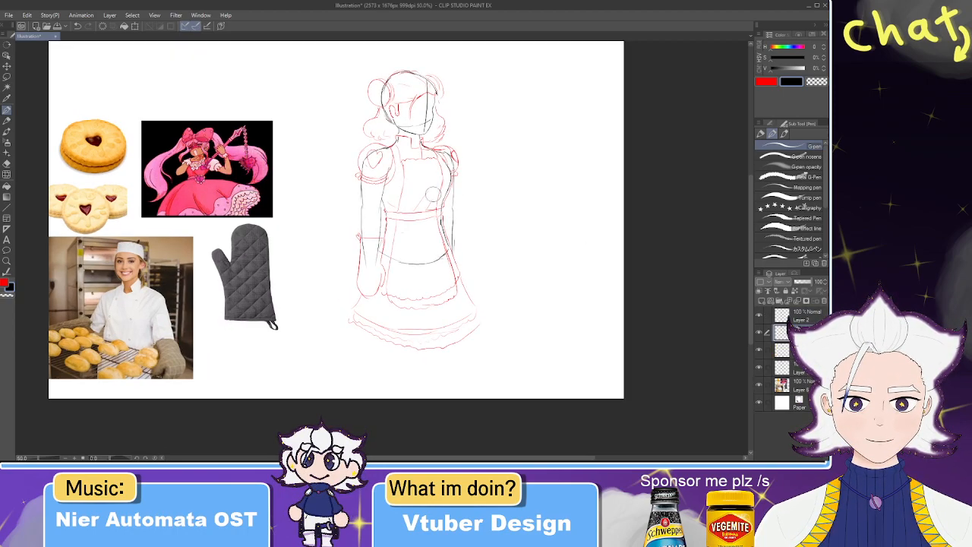
{"action": "left_click", "coordinate": [6, 57]}
{"action": "mouse_move", "coordinate": [399, 251]}
{"action": "left_mouse_down"}
{"action": "mouse_move", "coordinate": [436, 237]}
{"action": "mouse_move", "coordinate": [549, 255]}
{"action": "mouse_move", "coordinate": [534, 285]}
{"action": "left_mouse_up"}
{"action": "key", "text": "ctrl+z"}
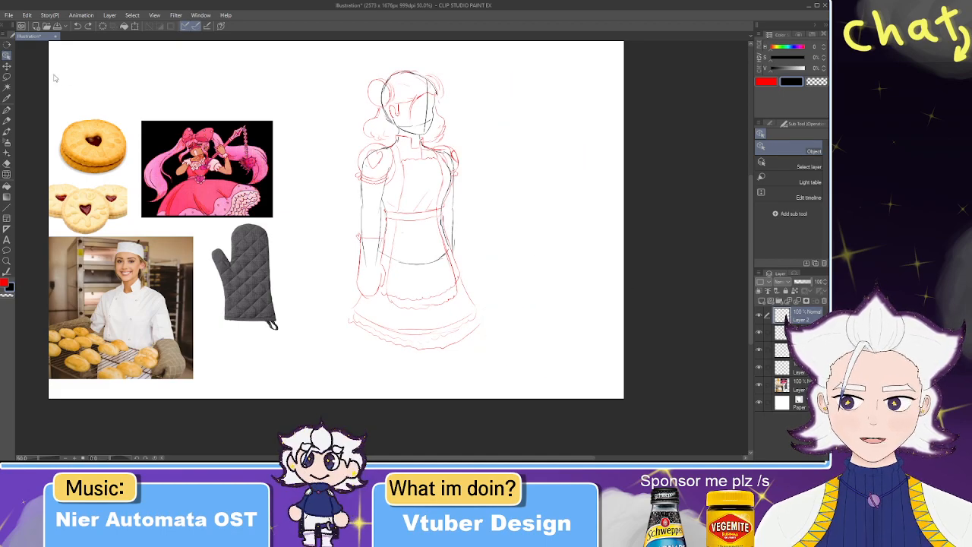
{"action": "left_click", "coordinate": [6, 76]}
{"action": "mouse_move", "coordinate": [365, 365]}
{"action": "left_mouse_down"}
{"action": "mouse_move", "coordinate": [344, 109]}
{"action": "mouse_move", "coordinate": [398, 40]}
{"action": "mouse_move", "coordinate": [535, 319]}
{"action": "left_mouse_up"}
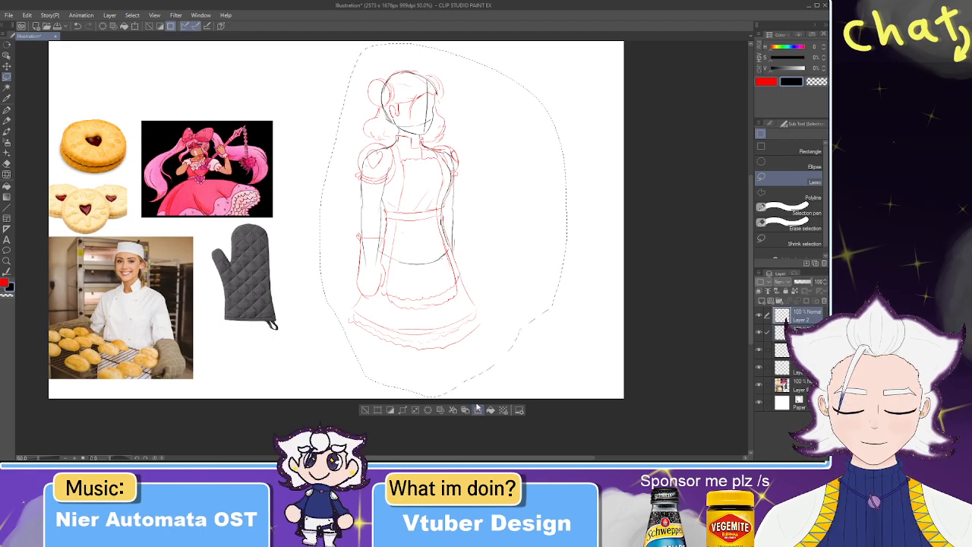
{"action": "left_click", "coordinate": [478, 411]}
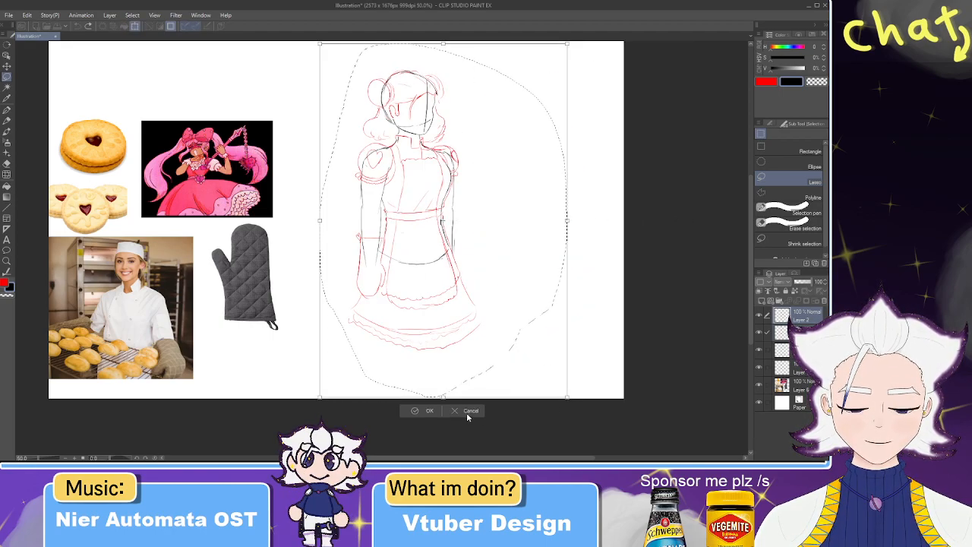
{"action": "left_click", "coordinate": [468, 413]}
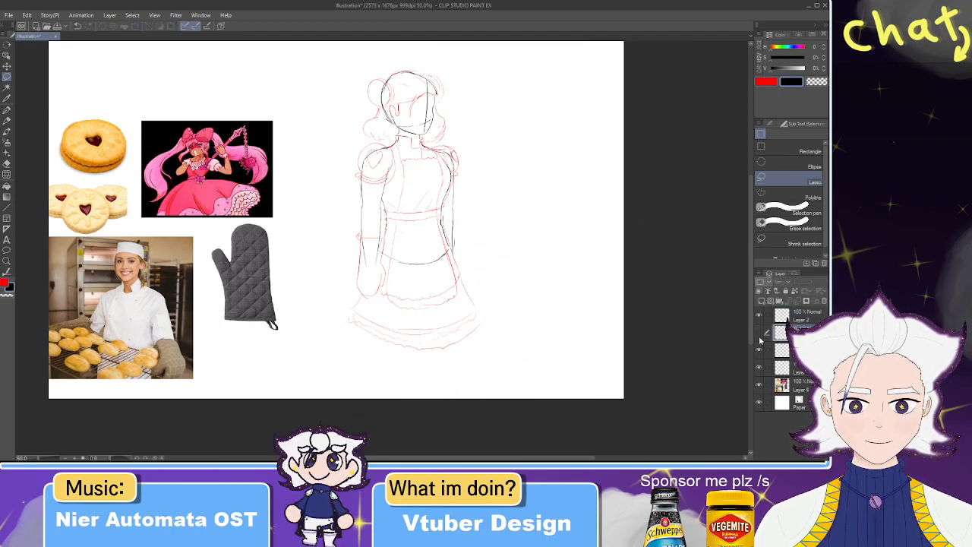
- Lasso the whole figure on one copy of both sketch layers and move it to the empty space beside the original
{"action": "left_click", "coordinate": [758, 350]}
{"action": "left_click", "coordinate": [759, 350]}
{"action": "left_click", "coordinate": [759, 350]}
{"action": "left_click", "coordinate": [790, 350]}
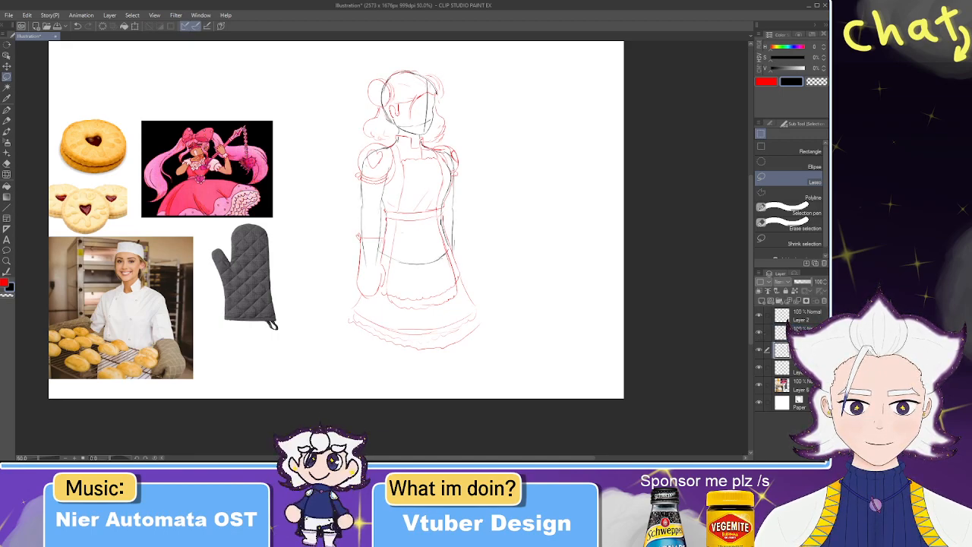
{"action": "left_click", "coordinate": [758, 333]}
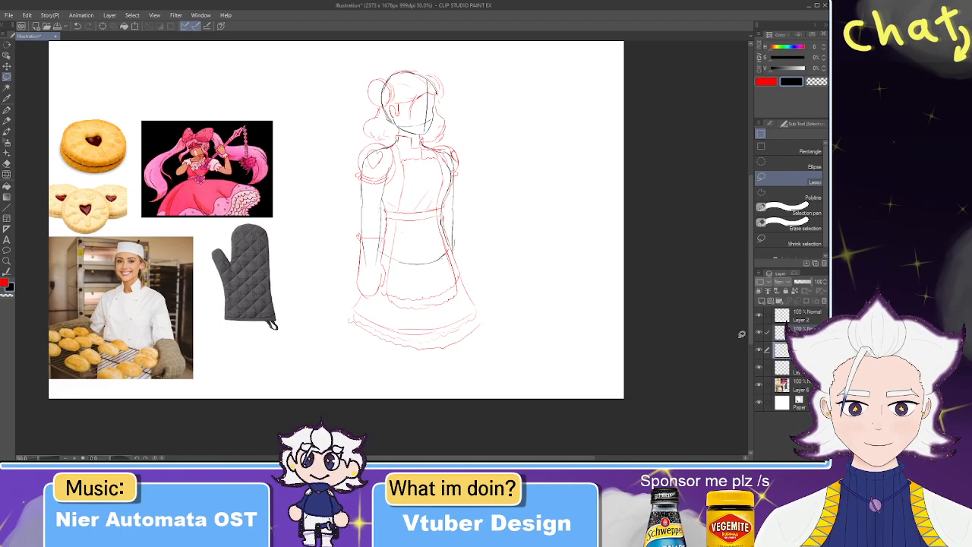
{"action": "mouse_move", "coordinate": [562, 372]}
{"action": "left_mouse_down"}
{"action": "mouse_move", "coordinate": [303, 225]}
{"action": "mouse_move", "coordinate": [619, 121]}
{"action": "mouse_move", "coordinate": [596, 361]}
{"action": "left_mouse_up"}
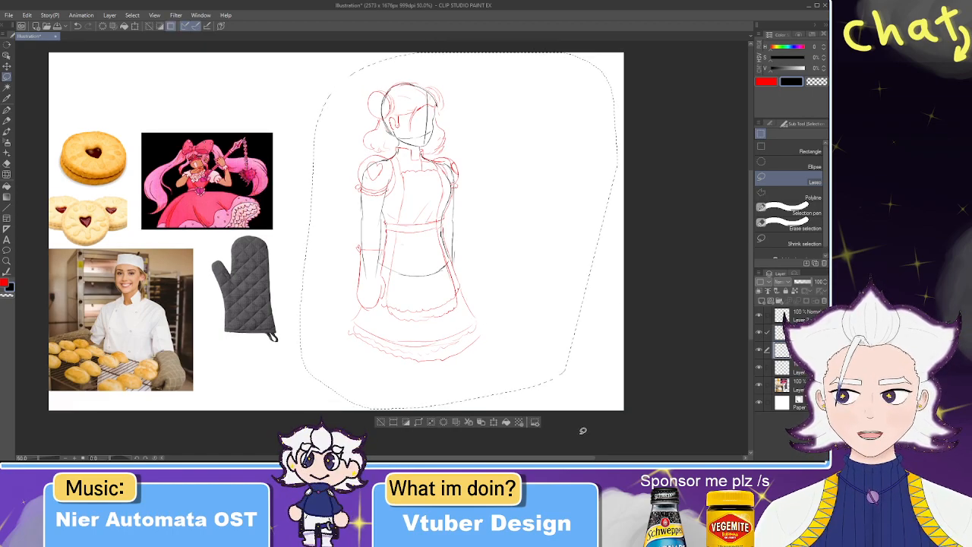
{"action": "left_click", "coordinate": [493, 422]}
{"action": "left_click_drag", "start_coordinate": [464, 314], "coordinate": [594, 316]}
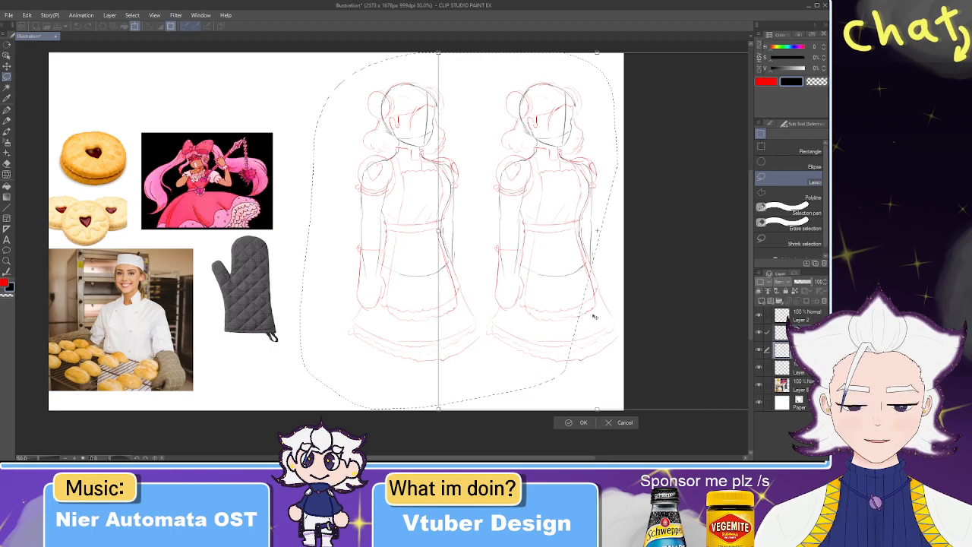
{"action": "left_click", "coordinate": [581, 423]}
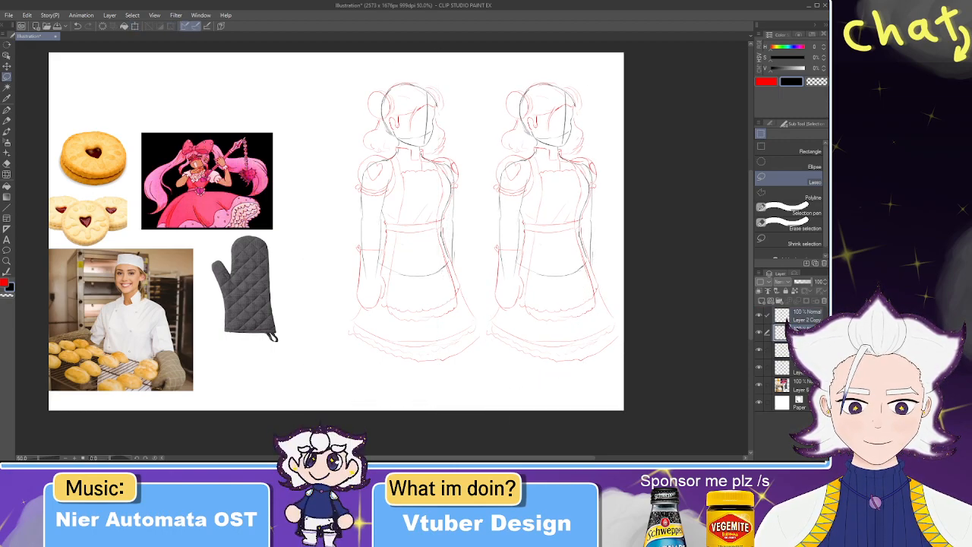
- Hide the original figure's two sketch layers and select the duplicated base sketch layer
{"action": "scroll", "coordinate": [551, 199], "scroll_direction": "up", "scroll_amount": 1}
{"action": "left_click_drag", "start_coordinate": [614, 273], "coordinate": [533, 261]}
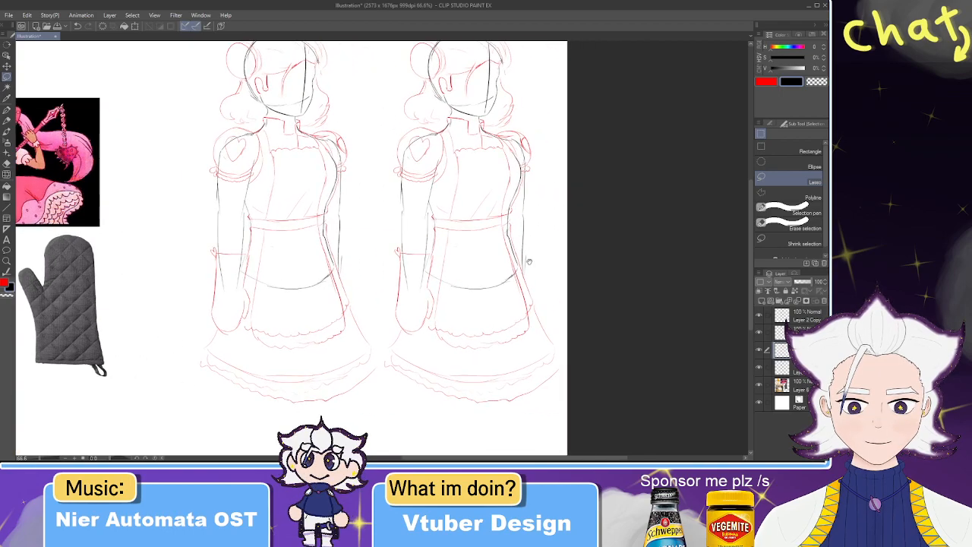
{"action": "left_click", "coordinate": [759, 332]}
{"action": "left_click", "coordinate": [759, 331]}
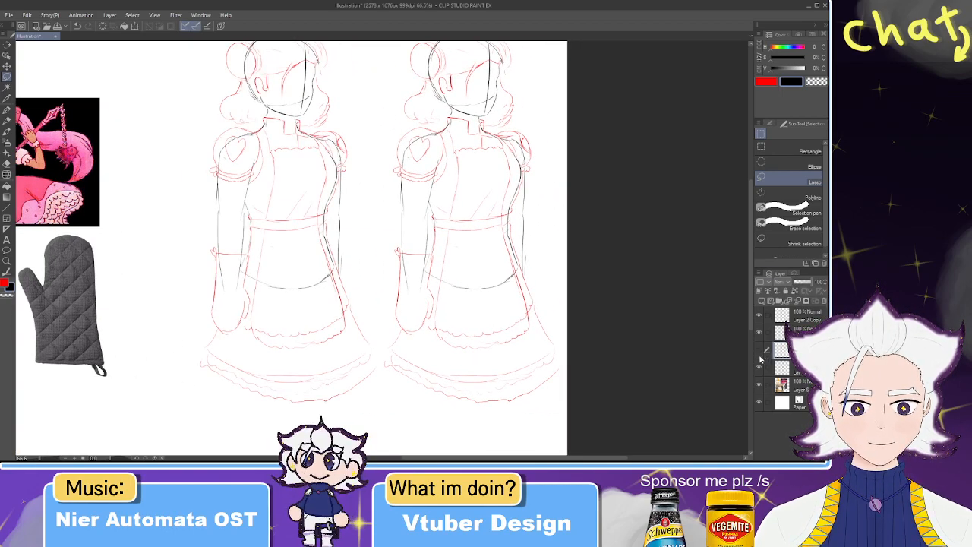
{"action": "left_click", "coordinate": [758, 350]}
{"action": "left_click", "coordinate": [758, 366]}
{"action": "left_click", "coordinate": [790, 332]}
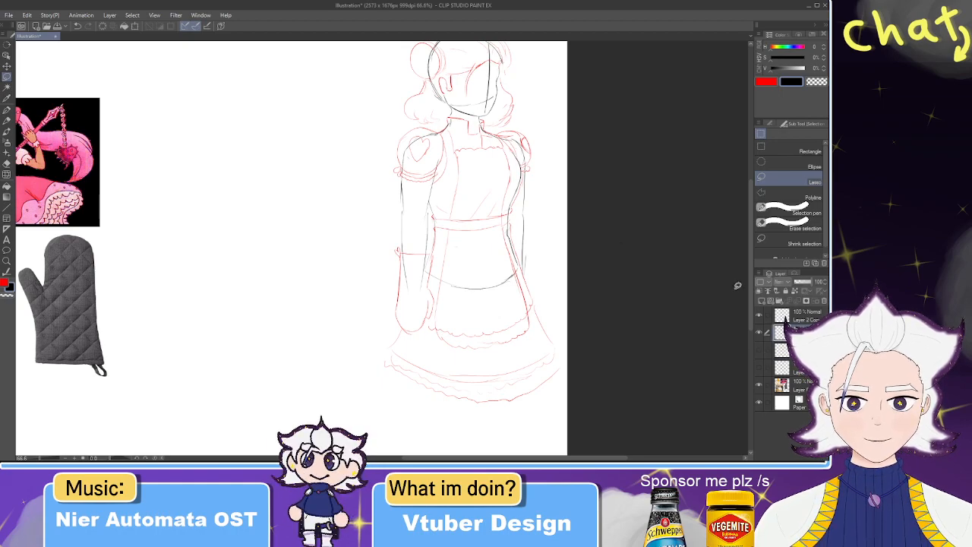
- Inspect the duplicated figure's head and outfit and make Layer 2 Copy the active layer
{"action": "scroll", "coordinate": [563, 246], "scroll_direction": "up", "scroll_amount": 1}
{"action": "scroll", "coordinate": [570, 240], "scroll_direction": "up", "scroll_amount": 3}
{"action": "left_click_drag", "start_coordinate": [570, 239], "coordinate": [594, 387]}
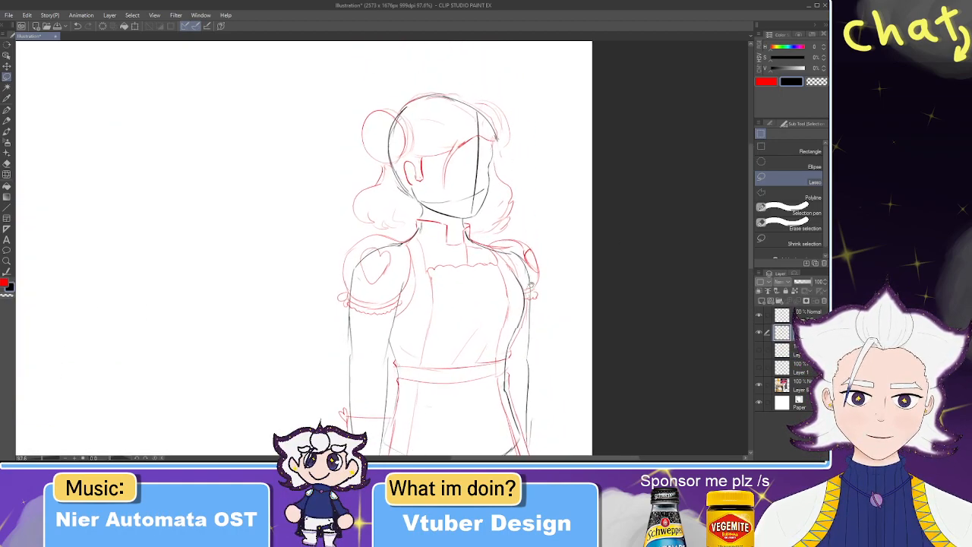
{"action": "scroll", "coordinate": [449, 214], "scroll_direction": "up", "scroll_amount": 1}
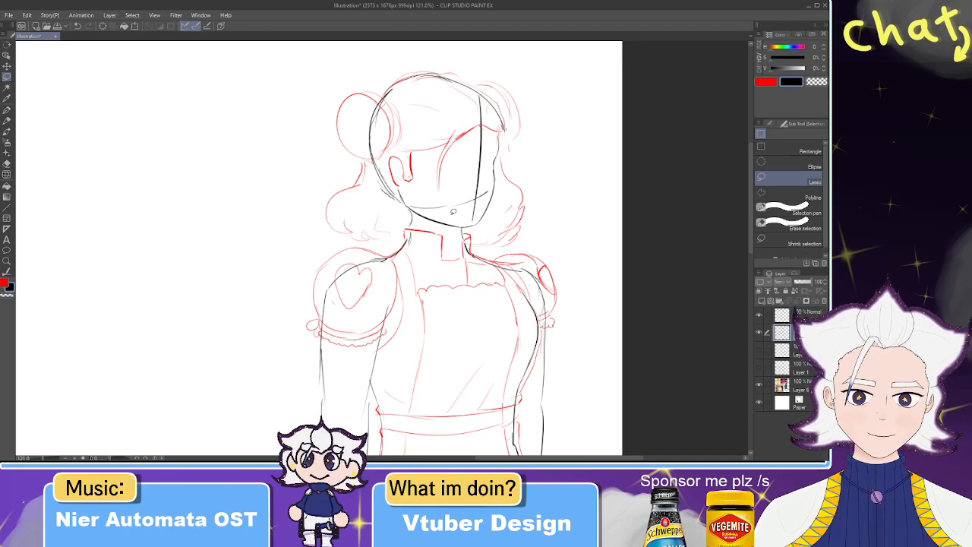
{"action": "scroll", "coordinate": [372, 161], "scroll_direction": "down", "scroll_amount": 3}
{"action": "scroll", "coordinate": [395, 121], "scroll_direction": "up", "scroll_amount": 3}
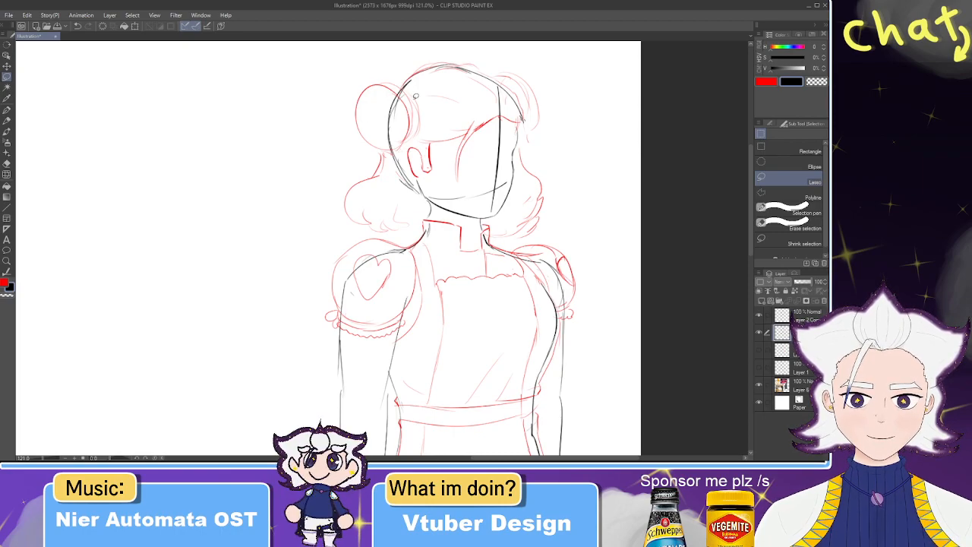
{"action": "left_click_drag", "start_coordinate": [417, 161], "coordinate": [389, 126]}
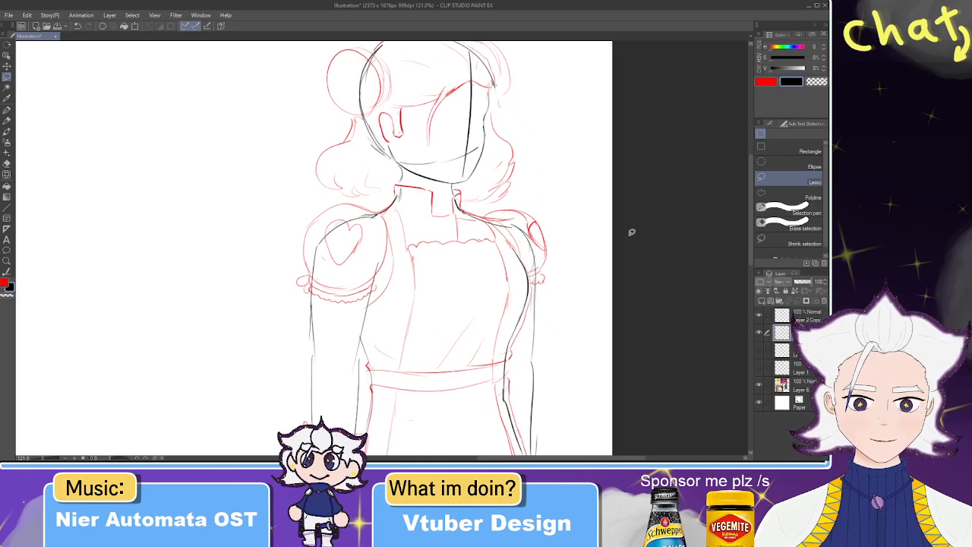
{"action": "left_click", "coordinate": [758, 335]}
{"action": "left_click", "coordinate": [759, 333]}
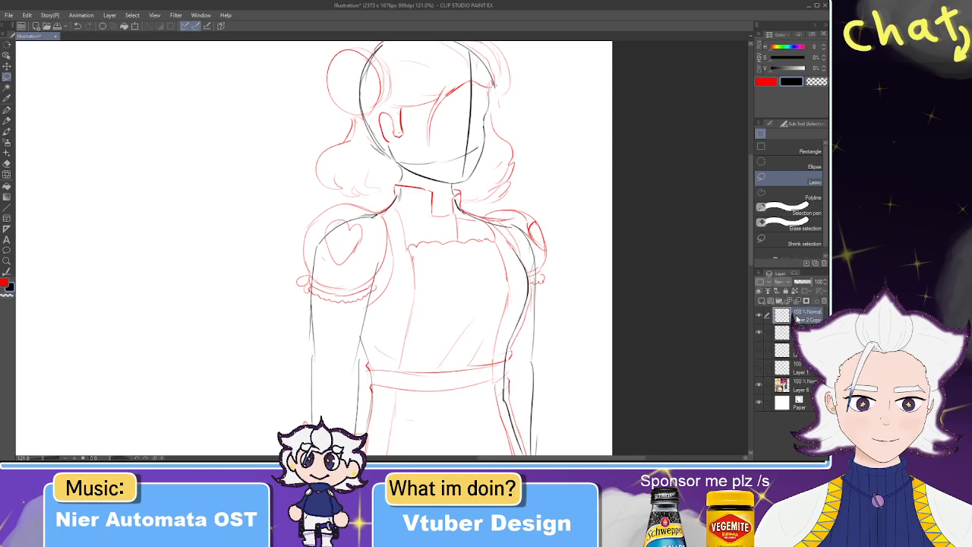
- Erase the red apron bib, bodice lines and waistband from the duplicated figure's torso
{"action": "left_click_drag", "start_coordinate": [366, 172], "coordinate": [368, 87]}
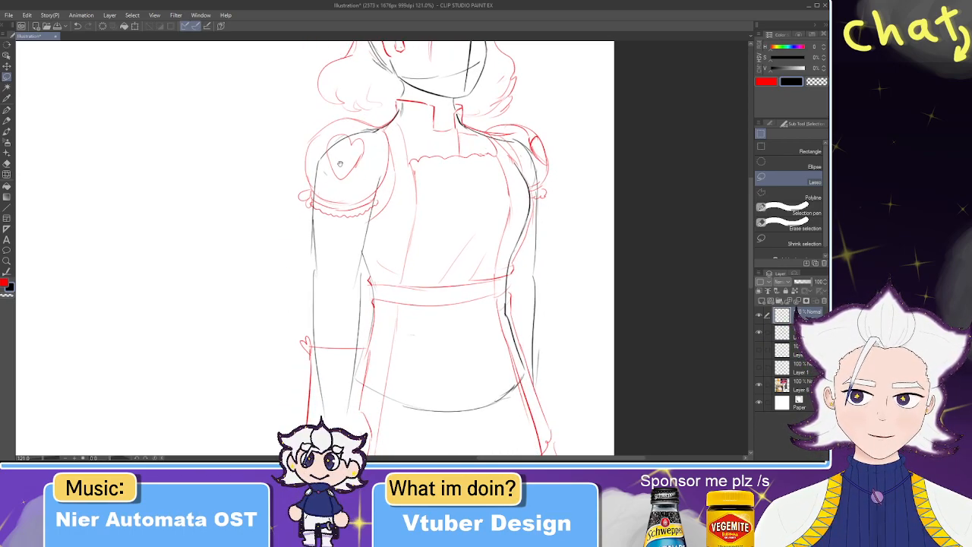
{"action": "mouse_move", "coordinate": [352, 169]}
{"action": "left_mouse_down"}
{"action": "mouse_move", "coordinate": [346, 103]}
{"action": "mouse_move", "coordinate": [345, 116]}
{"action": "left_mouse_up"}
{"action": "key", "text": "e"}
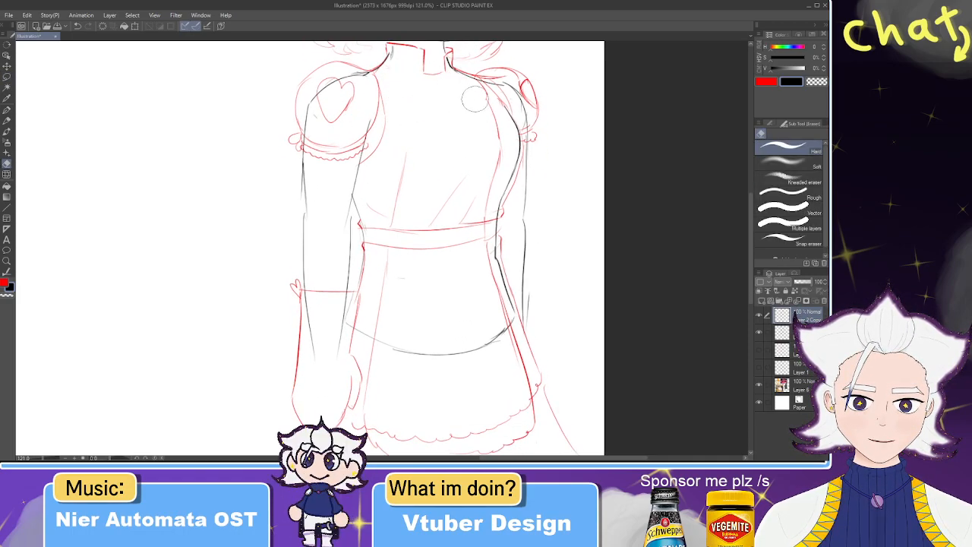
{"action": "mouse_move", "coordinate": [489, 166]}
{"action": "left_mouse_down"}
{"action": "mouse_move", "coordinate": [451, 195]}
{"action": "mouse_move", "coordinate": [434, 195]}
{"action": "left_mouse_up"}
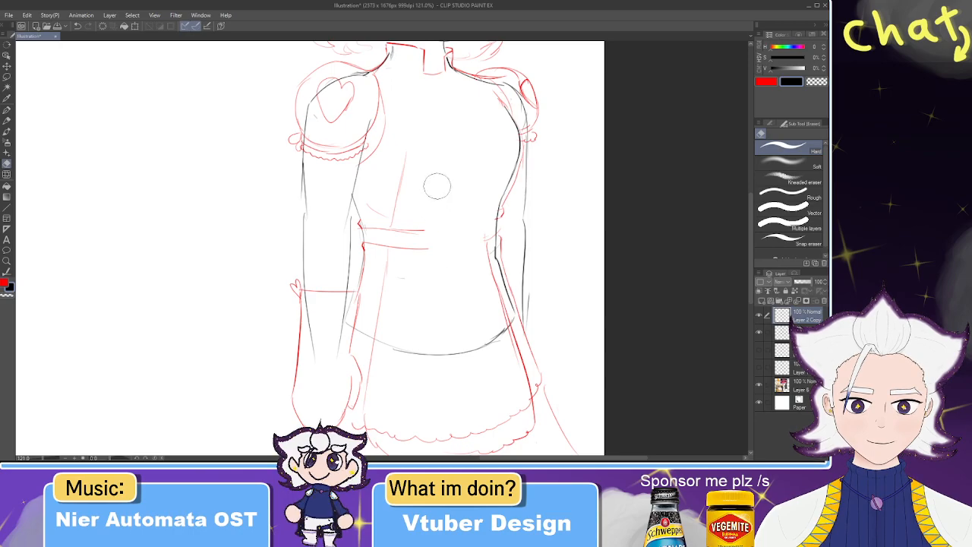
{"action": "left_click_drag", "start_coordinate": [380, 237], "coordinate": [366, 237]}
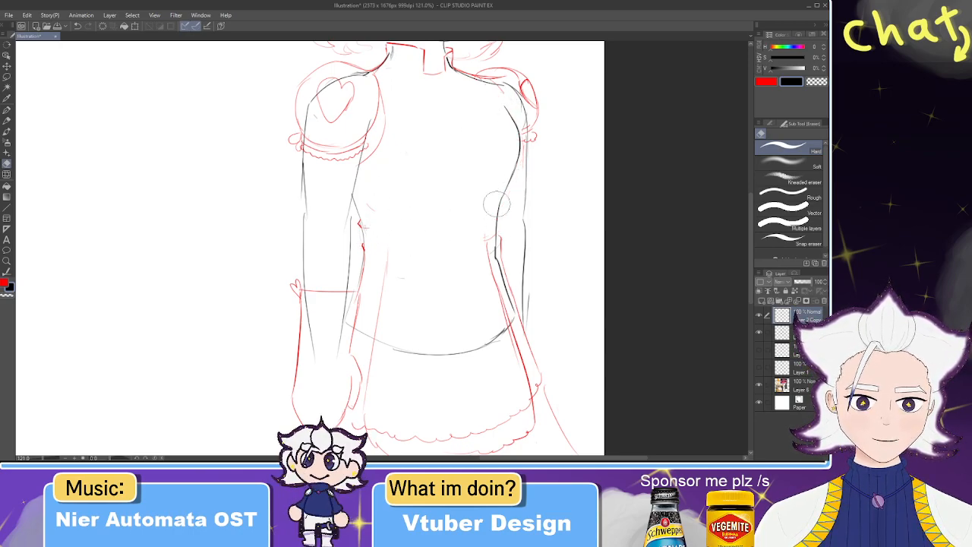
- Erase the red skirt, apron skirt and frilled hems, including the leftover waist lines beside the near arm
{"action": "scroll", "coordinate": [477, 278], "scroll_direction": "down", "scroll_amount": 2}
{"action": "left_click_drag", "start_coordinate": [473, 270], "coordinate": [470, 254]}
{"action": "mouse_move", "coordinate": [488, 209]}
{"action": "left_mouse_down"}
{"action": "mouse_move", "coordinate": [523, 354]}
{"action": "mouse_move", "coordinate": [511, 336]}
{"action": "left_mouse_up"}
{"action": "mouse_move", "coordinate": [580, 389]}
{"action": "left_mouse_down"}
{"action": "mouse_move", "coordinate": [589, 426]}
{"action": "mouse_move", "coordinate": [545, 429]}
{"action": "mouse_move", "coordinate": [425, 388]}
{"action": "mouse_move", "coordinate": [499, 384]}
{"action": "mouse_move", "coordinate": [375, 360]}
{"action": "left_mouse_up"}
{"action": "mouse_move", "coordinate": [305, 347]}
{"action": "left_mouse_down"}
{"action": "mouse_move", "coordinate": [306, 336]}
{"action": "mouse_move", "coordinate": [452, 349]}
{"action": "mouse_move", "coordinate": [364, 324]}
{"action": "mouse_move", "coordinate": [370, 309]}
{"action": "left_mouse_up"}
{"action": "mouse_move", "coordinate": [376, 270]}
{"action": "left_mouse_down"}
{"action": "mouse_move", "coordinate": [380, 173]}
{"action": "mouse_move", "coordinate": [369, 143]}
{"action": "left_mouse_up"}
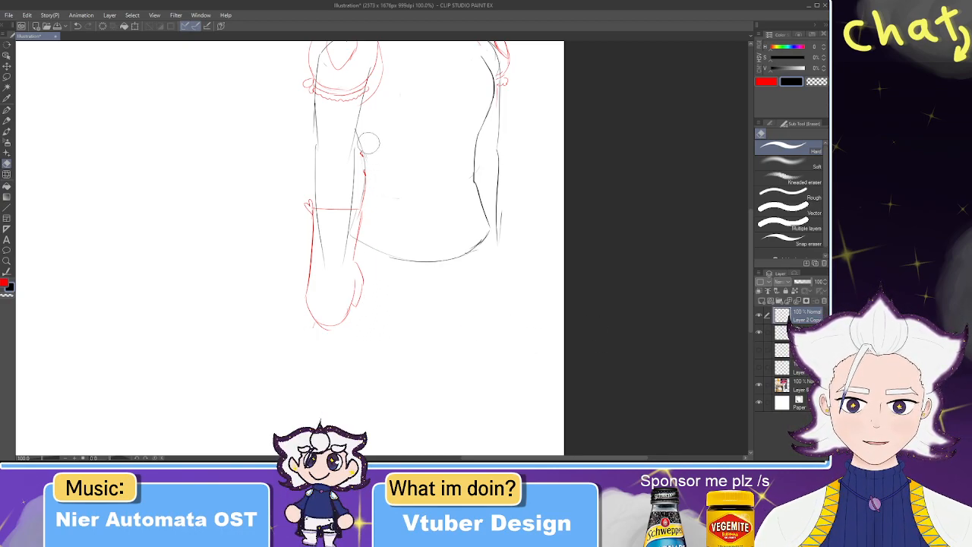
{"action": "left_click_drag", "start_coordinate": [363, 185], "coordinate": [364, 200]}
- Try a curved jacket front edge from the duplicated figure's collar down the far side of the chest
{"action": "scroll", "coordinate": [476, 157], "scroll_direction": "up", "scroll_amount": 2}
{"action": "left_click_drag", "start_coordinate": [471, 137], "coordinate": [498, 235]}
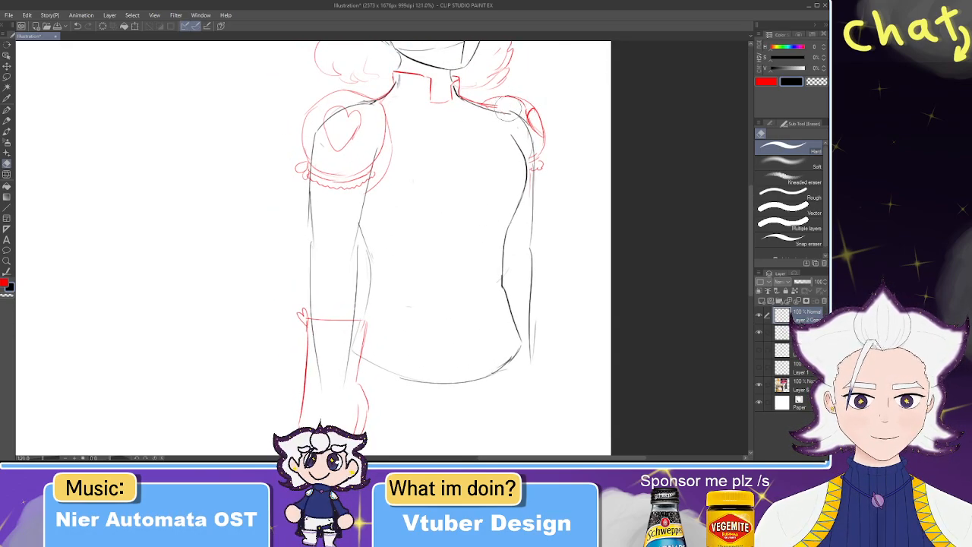
{"action": "key", "text": "p"}
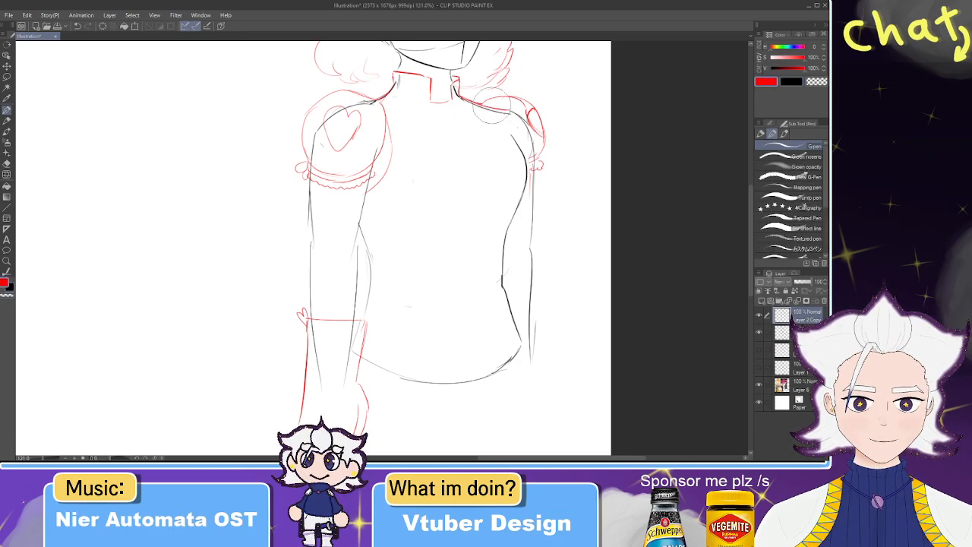
{"action": "key", "text": "e"}
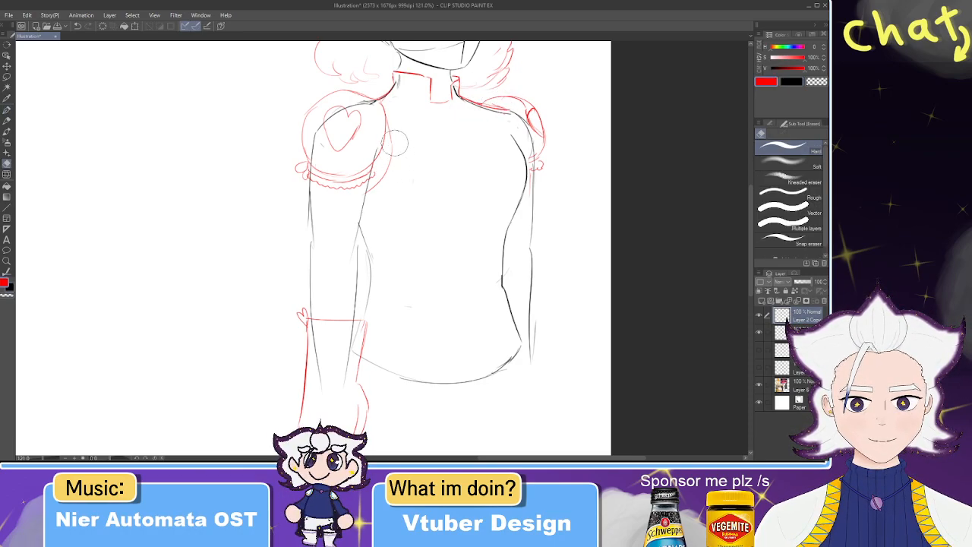
{"action": "key", "text": "p"}
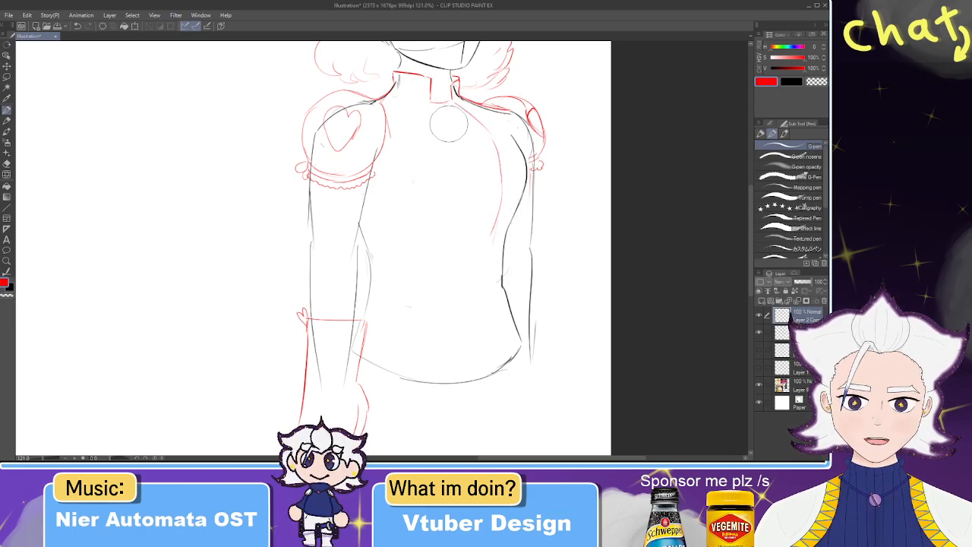
- Examine the collar, overlapping front and button placement of the baker's jacket in the reference photo
{"action": "scroll", "coordinate": [422, 245], "scroll_direction": "down", "scroll_amount": 2}
{"action": "left_click_drag", "start_coordinate": [285, 243], "coordinate": [726, 246]}
{"action": "left_click_drag", "start_coordinate": [334, 397], "coordinate": [343, 278]}
{"action": "scroll", "coordinate": [326, 276], "scroll_direction": "up", "scroll_amount": 2}
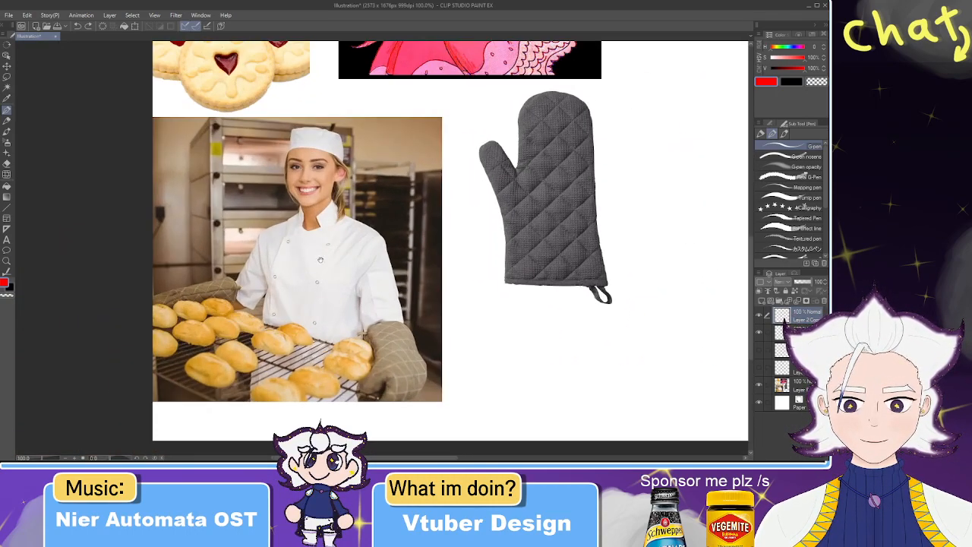
{"action": "scroll", "coordinate": [323, 265], "scroll_direction": "up", "scroll_amount": 4}
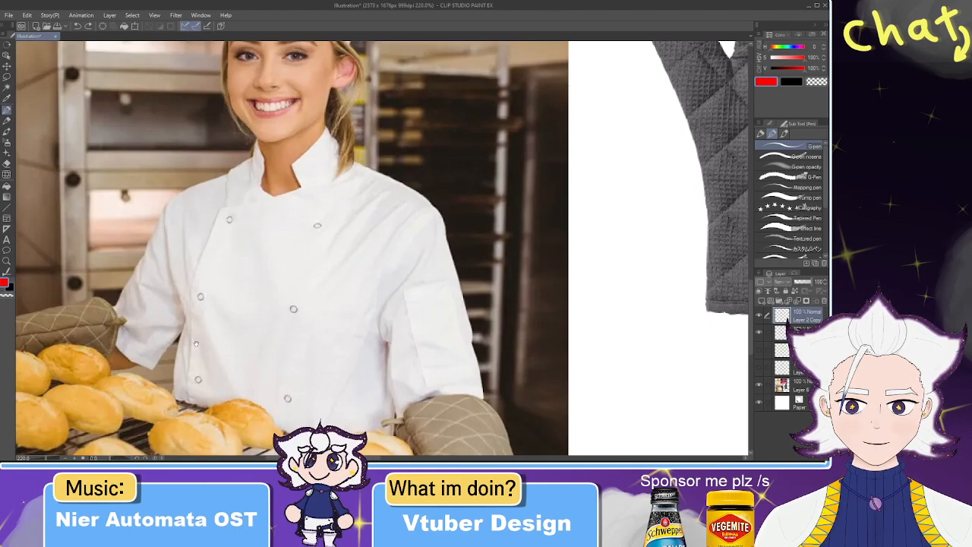
{"action": "scroll", "coordinate": [320, 218], "scroll_direction": "down", "scroll_amount": 3}
{"action": "left_click_drag", "start_coordinate": [531, 187], "coordinate": [234, 218]}
{"action": "left_click_drag", "start_coordinate": [566, 213], "coordinate": [152, 227]}
{"action": "scroll", "coordinate": [443, 228], "scroll_direction": "down", "scroll_amount": 2}
{"action": "left_click_drag", "start_coordinate": [443, 228], "coordinate": [291, 372]}
{"action": "scroll", "coordinate": [456, 171], "scroll_direction": "up", "scroll_amount": 4}
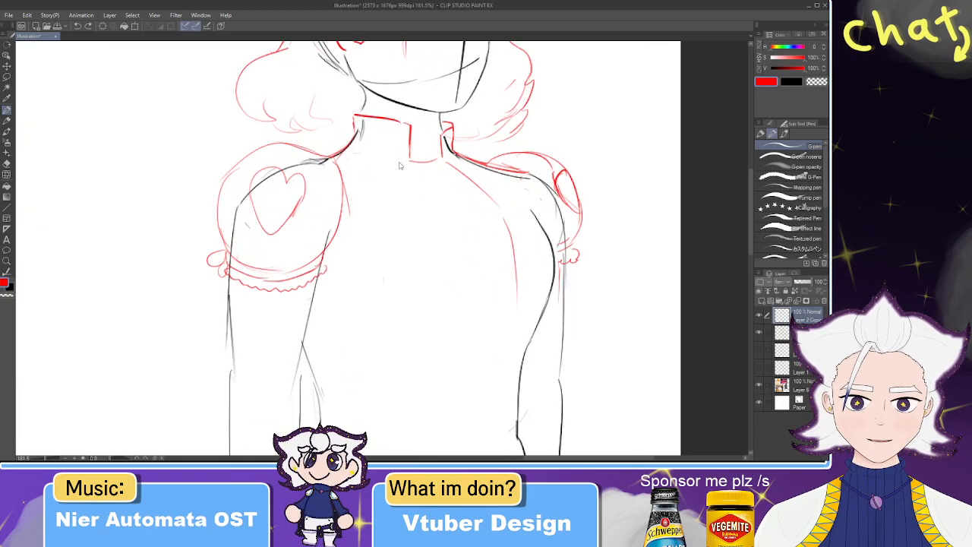
- Replace the chest curve with a red overlapping jacket edge running from the collar down the far side to the hem
{"action": "key", "text": "ctrl+z"}
{"action": "left_click_drag", "start_coordinate": [410, 161], "coordinate": [474, 184]}
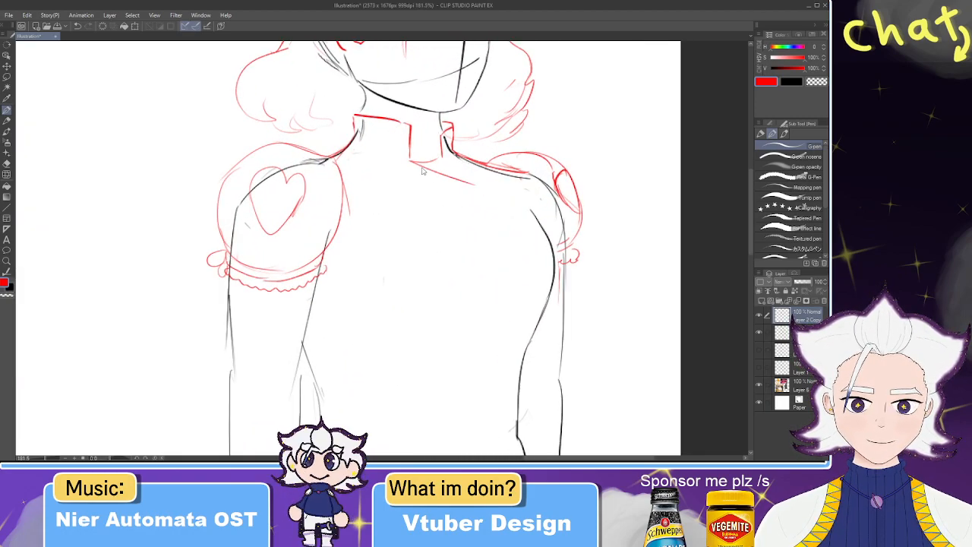
{"action": "left_click_drag", "start_coordinate": [414, 165], "coordinate": [468, 184]}
{"action": "key", "text": "ctrl+z"}
{"action": "left_click_drag", "start_coordinate": [411, 162], "coordinate": [488, 194]}
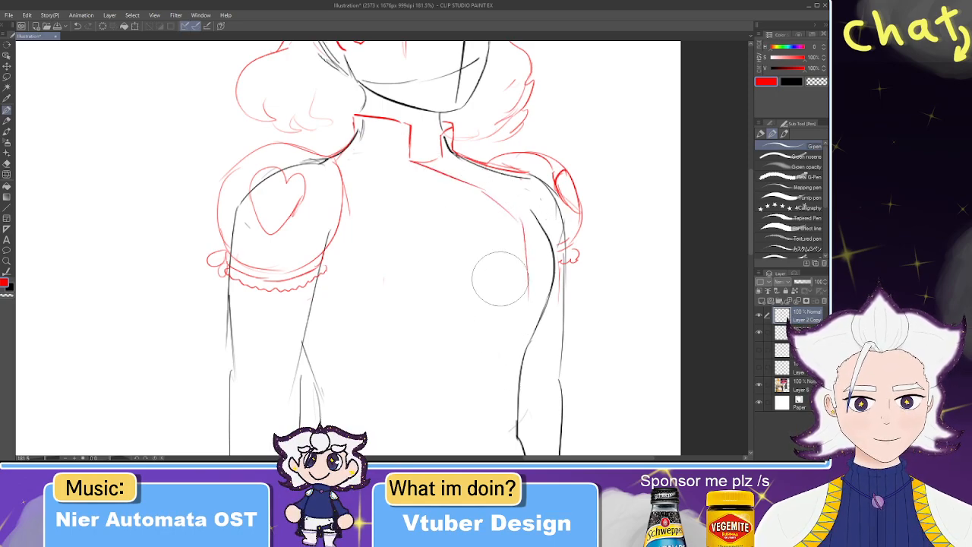
{"action": "scroll", "coordinate": [507, 133], "scroll_direction": "down", "scroll_amount": 3}
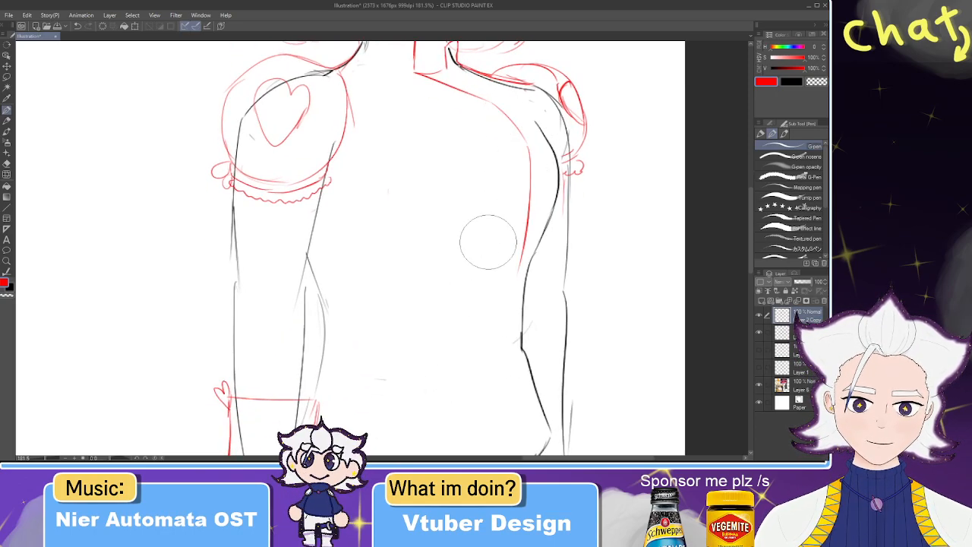
{"action": "left_click_drag", "start_coordinate": [528, 157], "coordinate": [505, 282]}
{"action": "scroll", "coordinate": [490, 278], "scroll_direction": "down", "scroll_amount": 2}
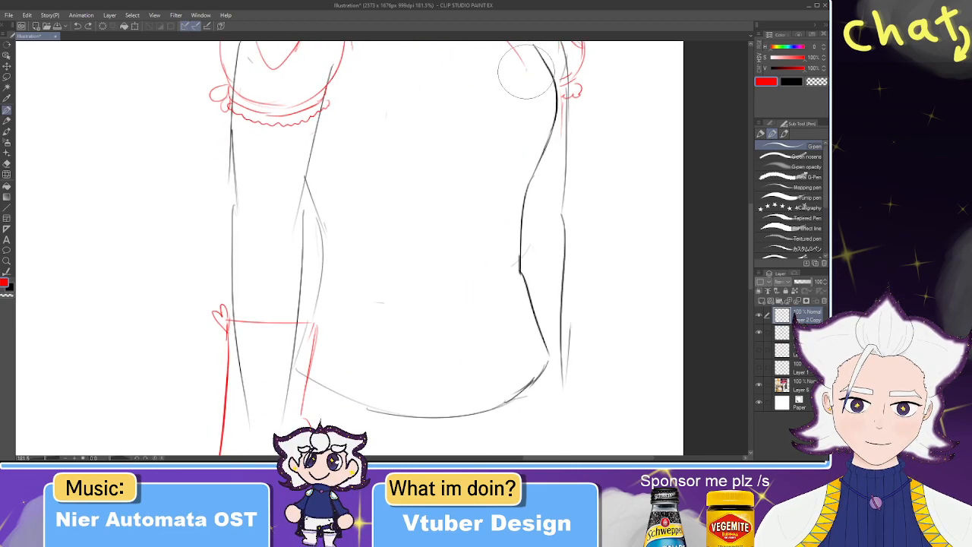
{"action": "left_click_drag", "start_coordinate": [505, 193], "coordinate": [503, 285]}
- Sketch two columns of three round buttons down the jacket's double-breasted front
{"action": "scroll", "coordinate": [482, 217], "scroll_direction": "up", "scroll_amount": 3}
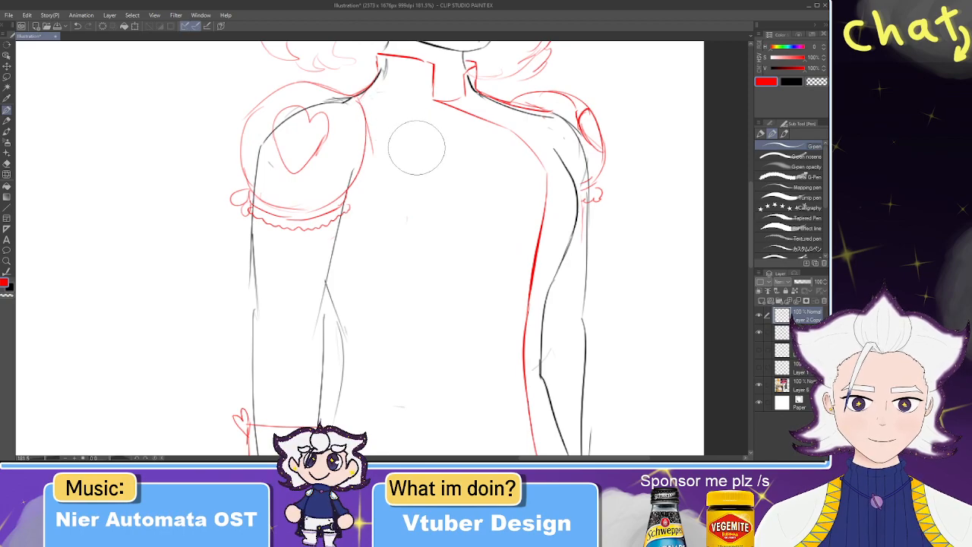
{"action": "left_click_drag", "start_coordinate": [413, 146], "coordinate": [415, 146]}
{"action": "left_click_drag", "start_coordinate": [512, 145], "coordinate": [513, 144]}
{"action": "left_click_drag", "start_coordinate": [416, 215], "coordinate": [415, 217]}
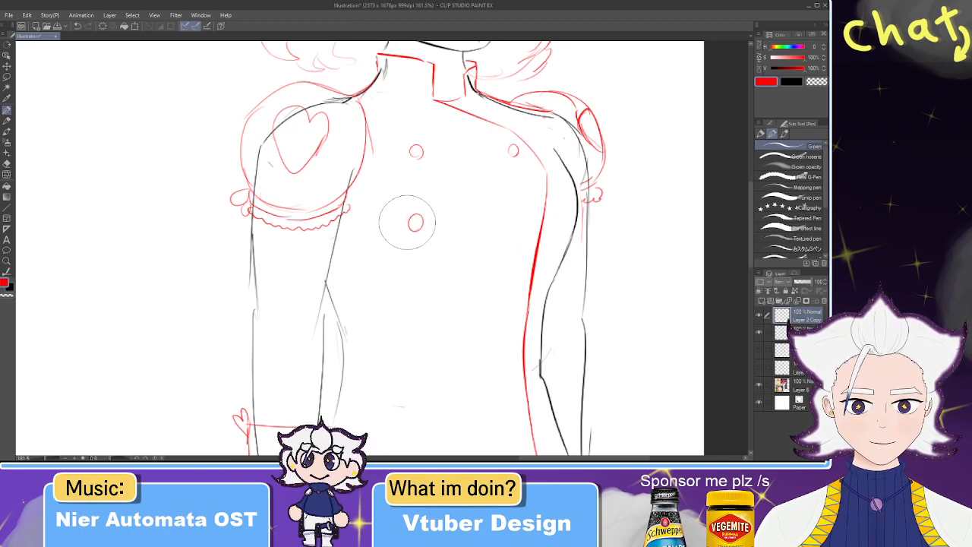
{"action": "left_click_drag", "start_coordinate": [522, 218], "coordinate": [523, 218]}
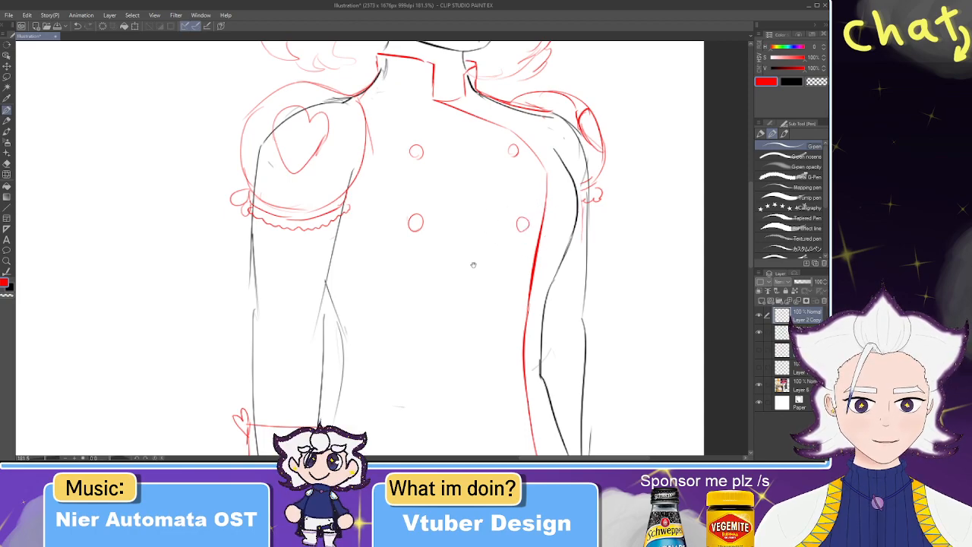
{"action": "scroll", "coordinate": [417, 226], "scroll_direction": "down", "scroll_amount": 3}
{"action": "mouse_move", "coordinate": [410, 236]}
{"action": "left_mouse_down"}
{"action": "mouse_move", "coordinate": [515, 234]}
{"action": "mouse_move", "coordinate": [414, 217]}
{"action": "left_mouse_up"}
{"action": "key", "text": "ctrl+z"}
{"action": "left_click_drag", "start_coordinate": [513, 213], "coordinate": [486, 309]}
{"action": "scroll", "coordinate": [486, 310], "scroll_direction": "down", "scroll_amount": 4}
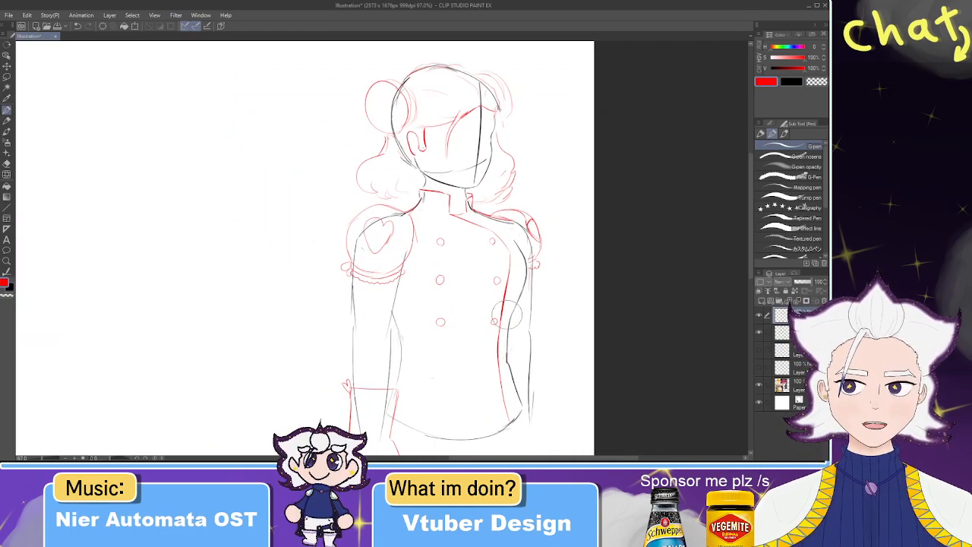
{"action": "scroll", "coordinate": [508, 385], "scroll_direction": "up", "scroll_amount": 3}
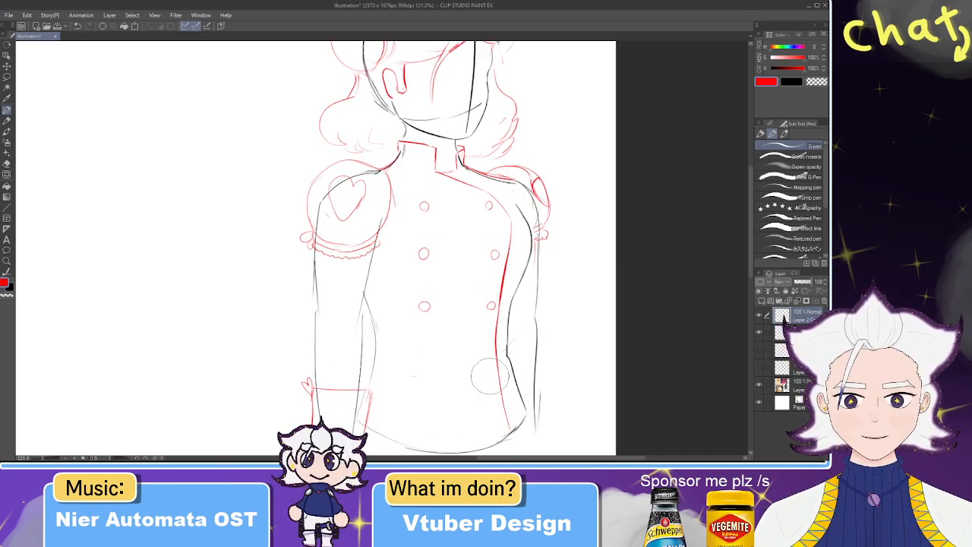
- Erase the puffed sleeves, their hearts and the frilled cuffs from both upper arms
{"action": "mouse_move", "coordinate": [421, 232]}
{"action": "left_mouse_down"}
{"action": "mouse_move", "coordinate": [427, 192]}
{"action": "mouse_move", "coordinate": [453, 209]}
{"action": "left_mouse_up"}
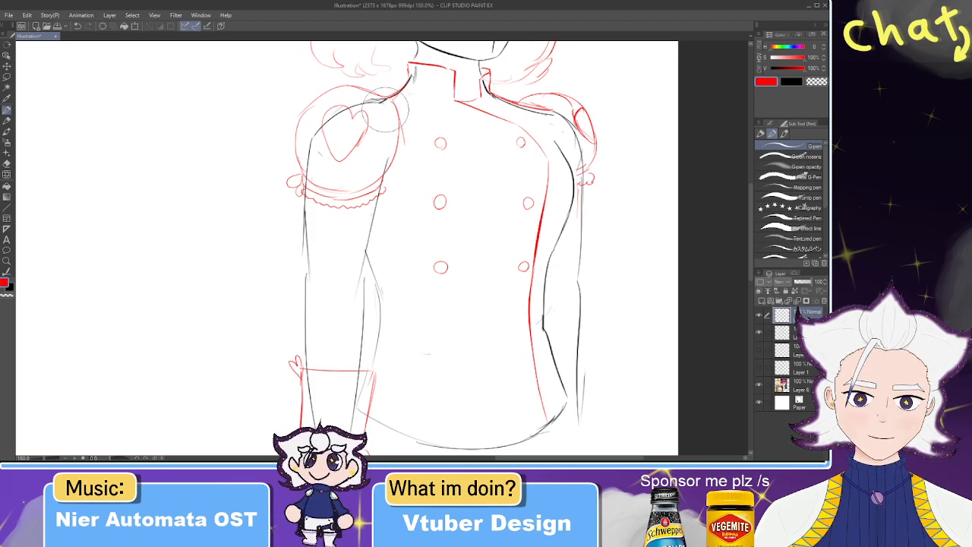
{"action": "left_click_drag", "start_coordinate": [390, 118], "coordinate": [361, 107]}
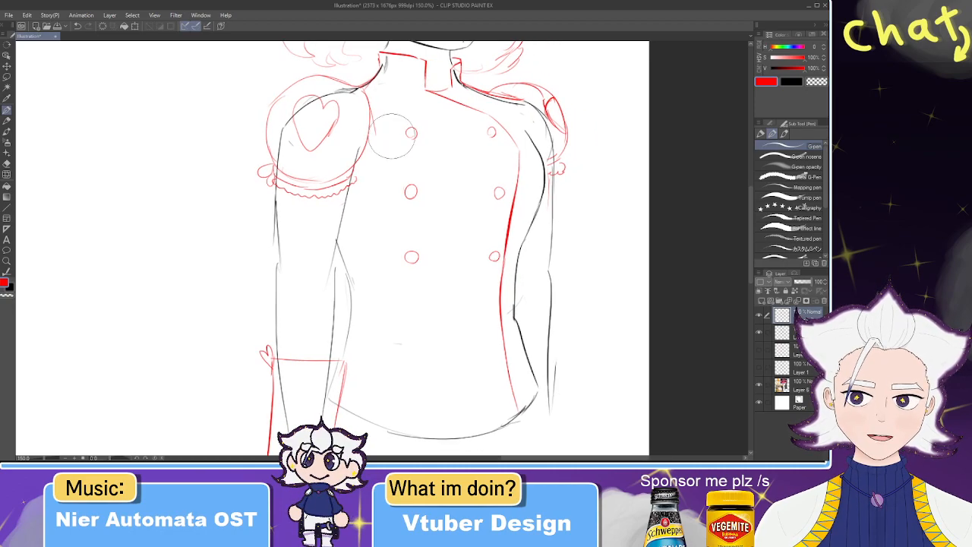
{"action": "mouse_move", "coordinate": [415, 155]}
{"action": "left_mouse_down"}
{"action": "mouse_move", "coordinate": [406, 184]}
{"action": "mouse_move", "coordinate": [392, 180]}
{"action": "mouse_move", "coordinate": [397, 167]}
{"action": "mouse_move", "coordinate": [435, 191]}
{"action": "left_mouse_up"}
{"action": "key", "text": "e"}
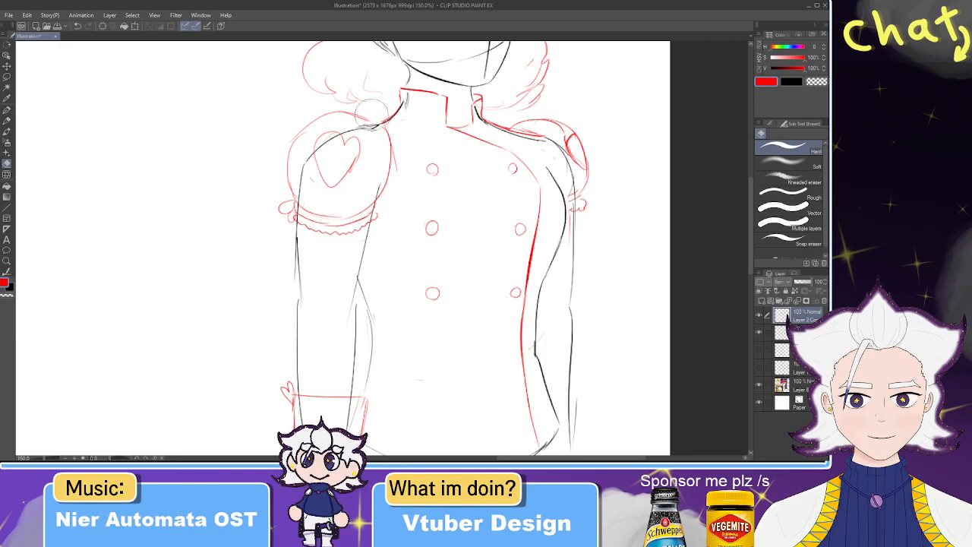
{"action": "mouse_move", "coordinate": [321, 140]}
{"action": "left_mouse_down"}
{"action": "mouse_move", "coordinate": [374, 173]}
{"action": "mouse_move", "coordinate": [380, 202]}
{"action": "mouse_move", "coordinate": [347, 228]}
{"action": "mouse_move", "coordinate": [385, 142]}
{"action": "left_mouse_up"}
{"action": "mouse_move", "coordinate": [498, 141]}
{"action": "left_mouse_down"}
{"action": "mouse_move", "coordinate": [548, 129]}
{"action": "mouse_move", "coordinate": [518, 118]}
{"action": "mouse_move", "coordinate": [562, 128]}
{"action": "mouse_move", "coordinate": [573, 144]}
{"action": "mouse_move", "coordinate": [531, 116]}
{"action": "mouse_move", "coordinate": [594, 217]}
{"action": "mouse_move", "coordinate": [583, 222]}
{"action": "mouse_move", "coordinate": [565, 182]}
{"action": "left_mouse_up"}
- Sketch the near shoulder line, the outer edge of the upper sleeve and a curved line across the upper arm
{"action": "key", "text": "p"}
{"action": "mouse_move", "coordinate": [375, 126]}
{"action": "left_mouse_down"}
{"action": "mouse_move", "coordinate": [475, 114]}
{"action": "mouse_move", "coordinate": [417, 116]}
{"action": "left_mouse_up"}
{"action": "key", "text": "ctrl+z"}
{"action": "mouse_move", "coordinate": [475, 102]}
{"action": "left_mouse_down"}
{"action": "mouse_move", "coordinate": [407, 117]}
{"action": "mouse_move", "coordinate": [382, 155]}
{"action": "left_mouse_up"}
{"action": "key", "text": "ctrl+z"}
{"action": "key", "text": "ctrl+z"}
{"action": "mouse_move", "coordinate": [471, 105]}
{"action": "left_mouse_down"}
{"action": "mouse_move", "coordinate": [424, 110]}
{"action": "mouse_move", "coordinate": [382, 141]}
{"action": "left_mouse_up"}
{"action": "key", "text": "ctrl+z"}
{"action": "left_click_drag", "start_coordinate": [448, 112], "coordinate": [371, 133]}
{"action": "key", "text": "ctrl+z"}
{"action": "mouse_move", "coordinate": [435, 114]}
{"action": "left_mouse_down"}
{"action": "mouse_move", "coordinate": [390, 120]}
{"action": "mouse_move", "coordinate": [384, 168]}
{"action": "left_mouse_up"}
{"action": "key", "text": "ctrl+z"}
{"action": "left_click_drag", "start_coordinate": [382, 126], "coordinate": [387, 184]}
{"action": "key", "text": "ctrl+z"}
{"action": "mouse_move", "coordinate": [381, 129]}
{"action": "left_mouse_down"}
{"action": "mouse_move", "coordinate": [386, 180]}
{"action": "mouse_move", "coordinate": [442, 190]}
{"action": "mouse_move", "coordinate": [414, 181]}
{"action": "left_mouse_up"}
{"action": "key", "text": "ctrl+z"}
{"action": "key", "text": "ctrl+z"}
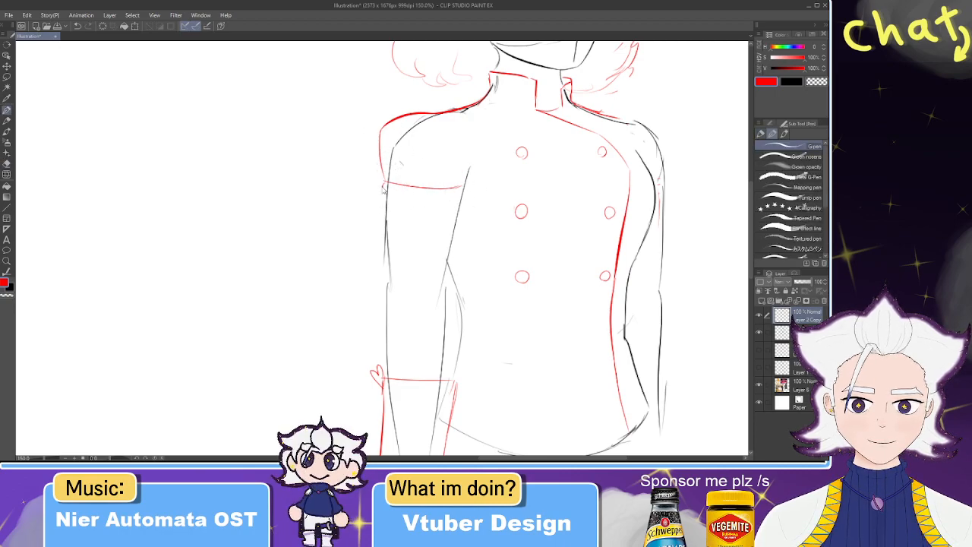
- Complete the band around the near upper arm and add a small bow on its outer side
{"action": "mouse_move", "coordinate": [404, 204]}
{"action": "left_mouse_down"}
{"action": "mouse_move", "coordinate": [454, 201]}
{"action": "mouse_move", "coordinate": [463, 187]}
{"action": "left_mouse_up"}
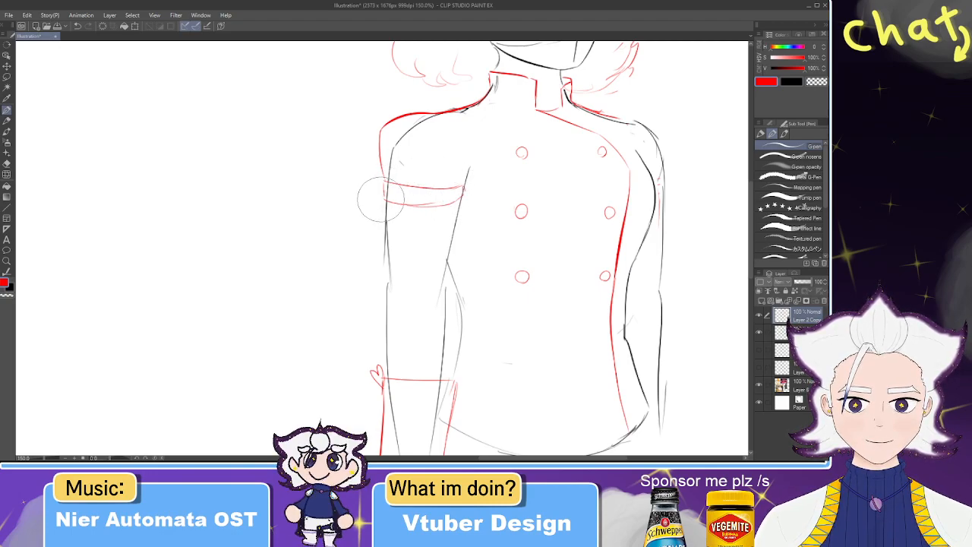
{"action": "mouse_move", "coordinate": [382, 198]}
{"action": "left_mouse_down"}
{"action": "mouse_move", "coordinate": [369, 204]}
{"action": "mouse_move", "coordinate": [384, 189]}
{"action": "left_mouse_up"}
{"action": "key", "text": "ctrl+z"}
{"action": "key", "text": "ctrl+z"}
{"action": "left_click_drag", "start_coordinate": [448, 173], "coordinate": [426, 130]}
{"action": "key", "text": "e"}
{"action": "key", "text": "p"}
{"action": "key", "text": "e"}
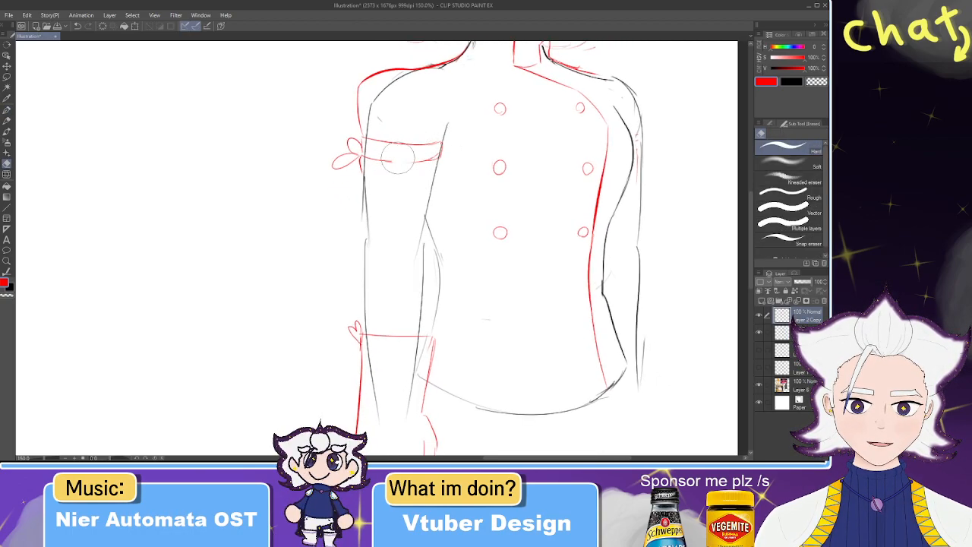
{"action": "key", "text": "p"}
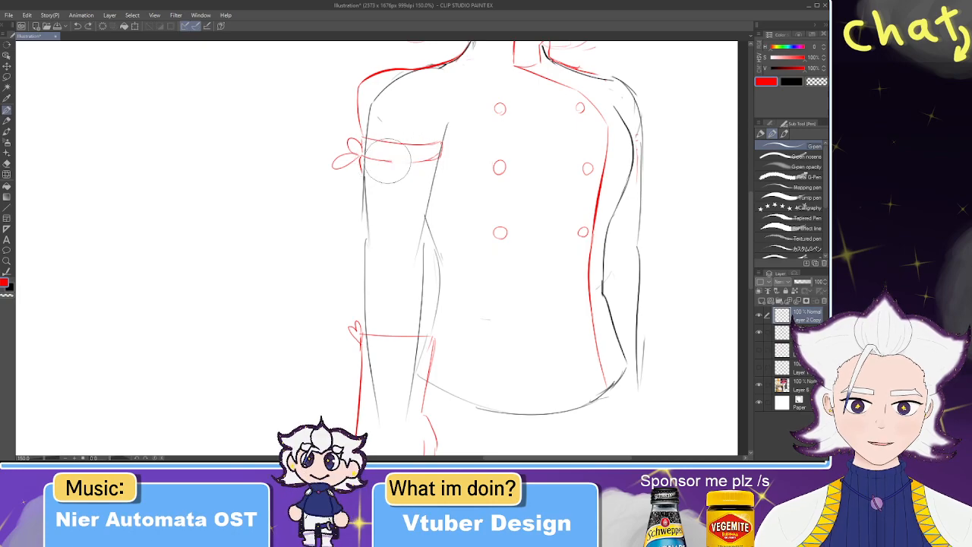
- Sketch both edges of the near sleeve from the armband down to the oven mitt's cuff
{"action": "left_click_drag", "start_coordinate": [391, 144], "coordinate": [426, 110]}
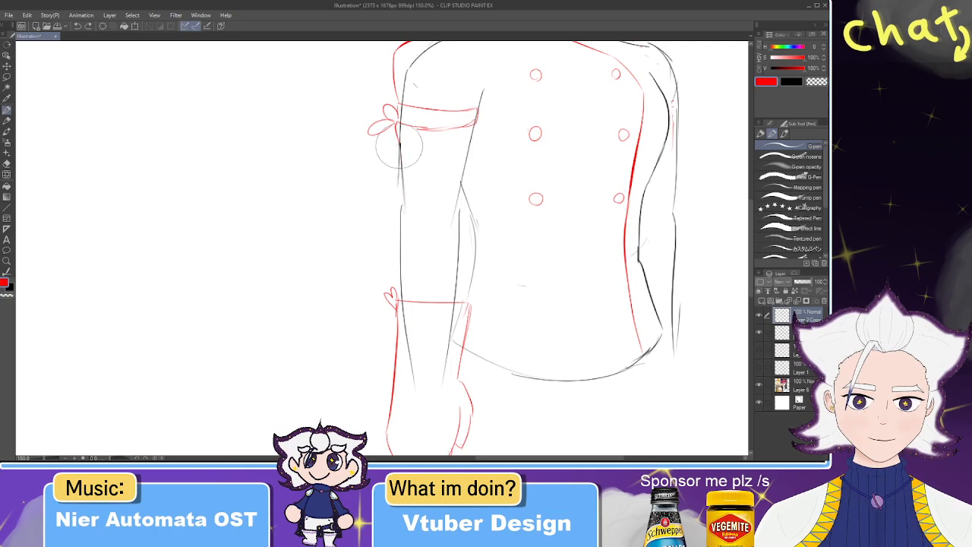
{"action": "left_click_drag", "start_coordinate": [398, 191], "coordinate": [395, 228]}
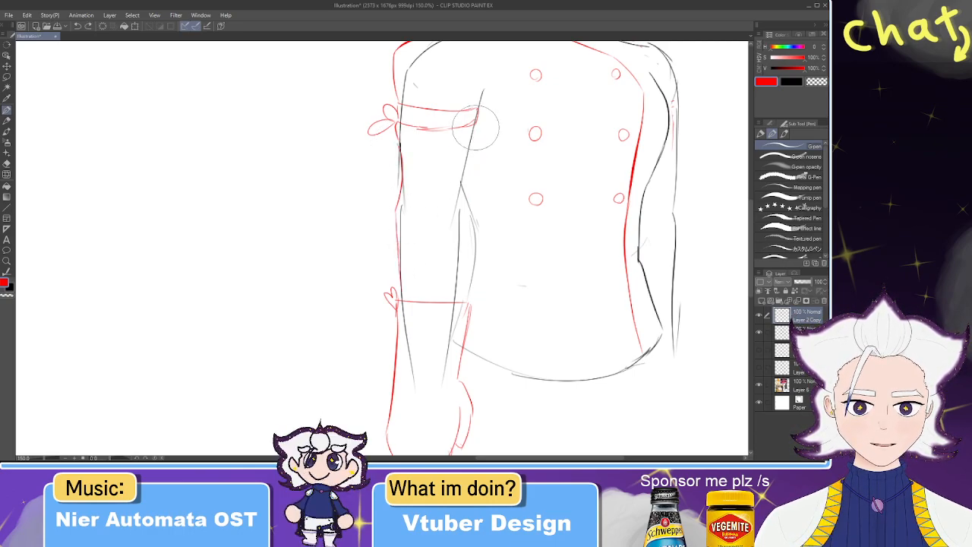
{"action": "mouse_move", "coordinate": [476, 121]}
{"action": "left_mouse_down"}
{"action": "mouse_move", "coordinate": [458, 205]}
{"action": "mouse_move", "coordinate": [464, 196]}
{"action": "mouse_move", "coordinate": [467, 214]}
{"action": "mouse_move", "coordinate": [390, 312]}
{"action": "mouse_move", "coordinate": [329, 262]}
{"action": "left_mouse_up"}
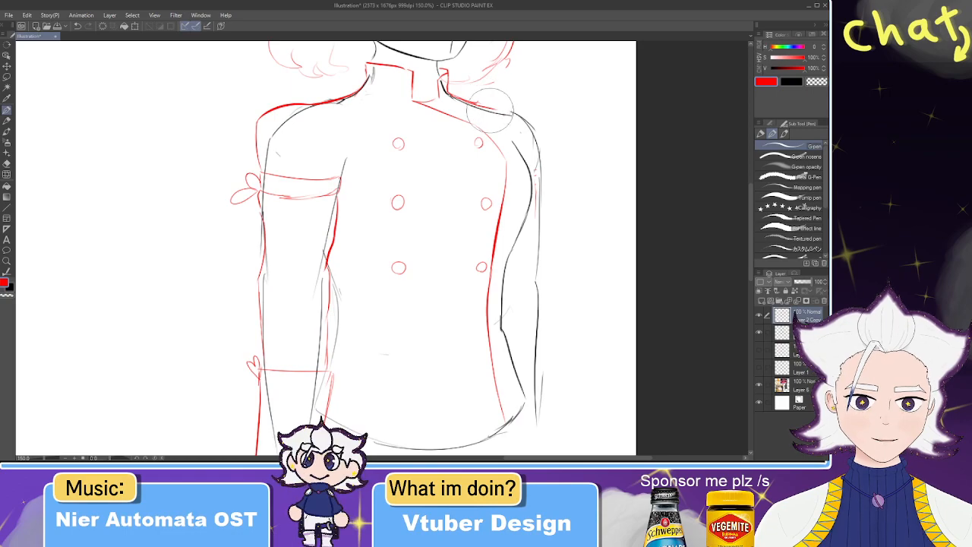
- Sketch the far shoulder and upper sleeve with its armband, cleaning up the leftover shoulder lines
{"action": "mouse_move", "coordinate": [499, 114]}
{"action": "left_mouse_down"}
{"action": "mouse_move", "coordinate": [535, 117]}
{"action": "mouse_move", "coordinate": [541, 175]}
{"action": "left_mouse_up"}
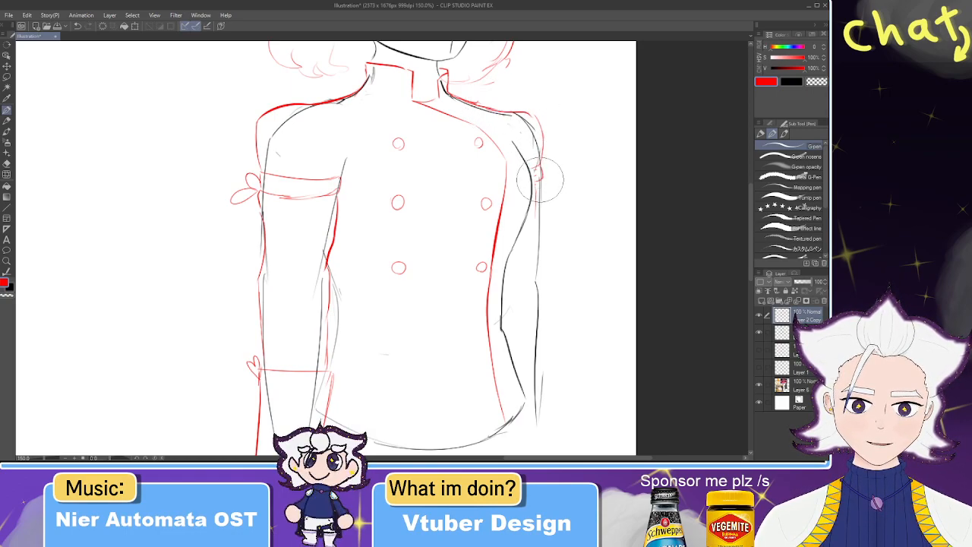
{"action": "key", "text": "e"}
{"action": "mouse_move", "coordinate": [527, 114]}
{"action": "left_mouse_down"}
{"action": "mouse_move", "coordinate": [485, 106]}
{"action": "mouse_move", "coordinate": [527, 113]}
{"action": "left_mouse_up"}
{"action": "key", "text": "p"}
{"action": "mouse_move", "coordinate": [542, 185]}
{"action": "left_mouse_down"}
{"action": "mouse_move", "coordinate": [523, 117]}
{"action": "mouse_move", "coordinate": [530, 170]}
{"action": "left_mouse_up"}
{"action": "key", "text": "ctrl+z"}
- Sketch the far lower sleeve's outer edge with an elbow fold, plus the far mitt's cuff line and side
{"action": "mouse_move", "coordinate": [523, 115]}
{"action": "left_mouse_down"}
{"action": "mouse_move", "coordinate": [523, 208]}
{"action": "mouse_move", "coordinate": [534, 192]}
{"action": "mouse_move", "coordinate": [527, 223]}
{"action": "left_mouse_up"}
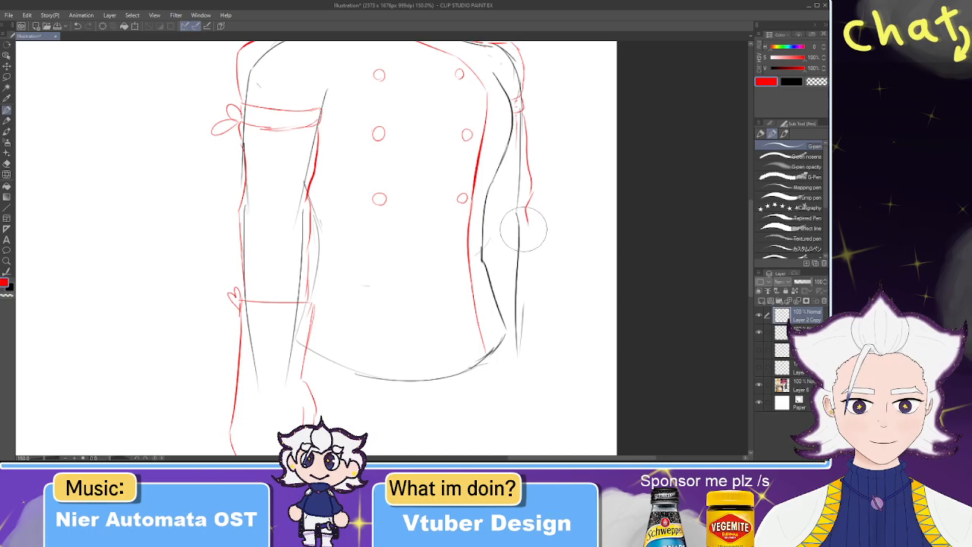
{"action": "mouse_move", "coordinate": [490, 278]}
{"action": "left_mouse_down"}
{"action": "mouse_move", "coordinate": [535, 269]}
{"action": "mouse_move", "coordinate": [524, 279]}
{"action": "mouse_move", "coordinate": [518, 232]}
{"action": "mouse_move", "coordinate": [525, 310]}
{"action": "left_mouse_up"}
{"action": "key", "text": "ctrl+z"}
{"action": "left_click_drag", "start_coordinate": [514, 200], "coordinate": [552, 267]}
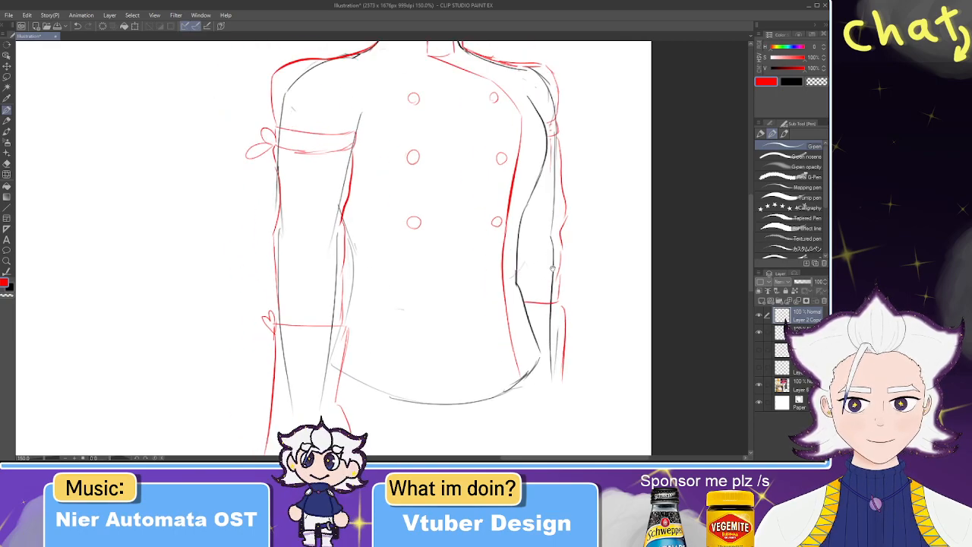
- Add a curved armhole seam where the near sleeve joins the jacket body
{"action": "scroll", "coordinate": [569, 233], "scroll_direction": "down", "scroll_amount": 1}
{"action": "left_click_drag", "start_coordinate": [541, 174], "coordinate": [525, 205]}
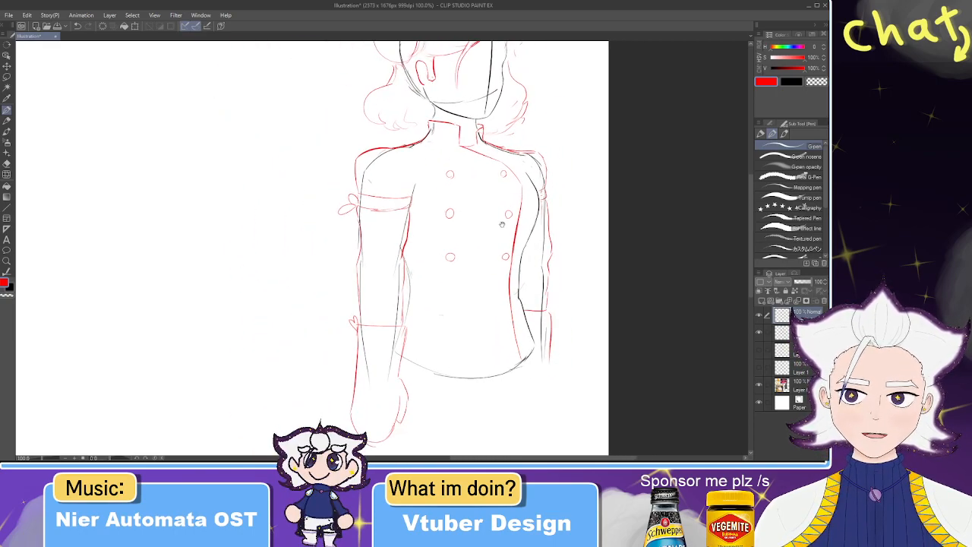
{"action": "scroll", "coordinate": [501, 224], "scroll_direction": "up", "scroll_amount": 1}
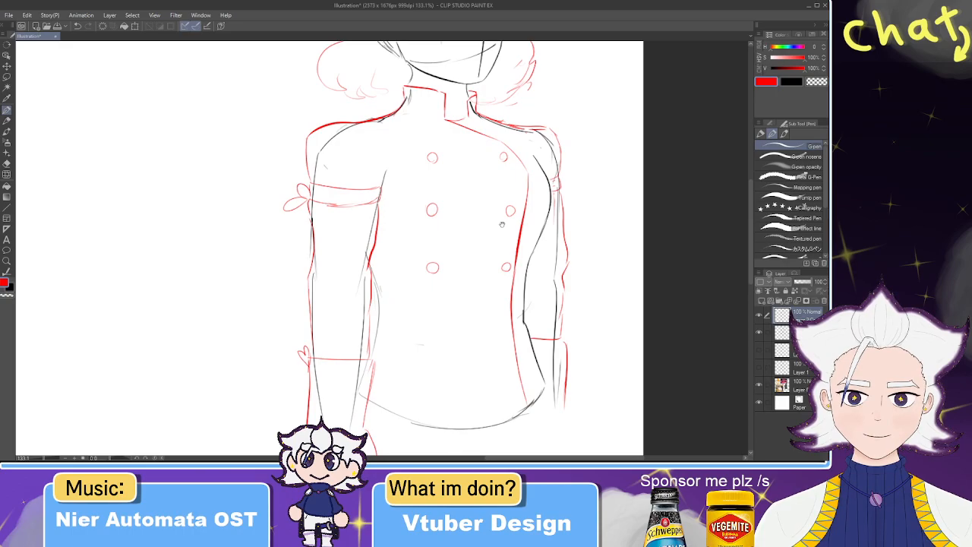
{"action": "left_click_drag", "start_coordinate": [435, 126], "coordinate": [457, 128]}
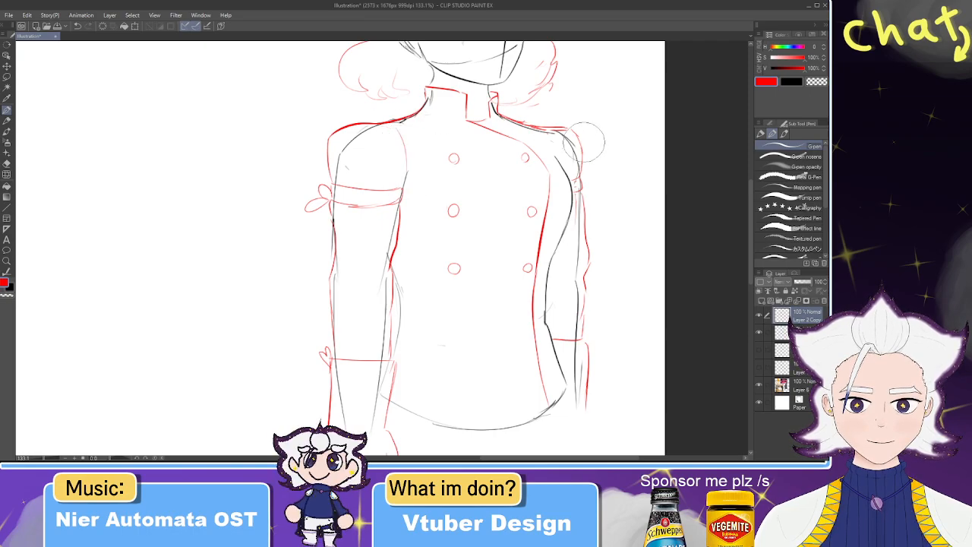
- Draw a heart emblem on the near upper sleeve and a narrow partial heart on the far one
{"action": "mouse_move", "coordinate": [342, 146]}
{"action": "left_mouse_down"}
{"action": "mouse_move", "coordinate": [367, 139]}
{"action": "mouse_move", "coordinate": [348, 175]}
{"action": "mouse_move", "coordinate": [369, 164]}
{"action": "mouse_move", "coordinate": [350, 178]}
{"action": "left_mouse_up"}
{"action": "key", "text": "ctrl+z"}
{"action": "key", "text": "ctrl+z"}
{"action": "key", "text": "ctrl+z"}
{"action": "key", "text": "ctrl+z"}
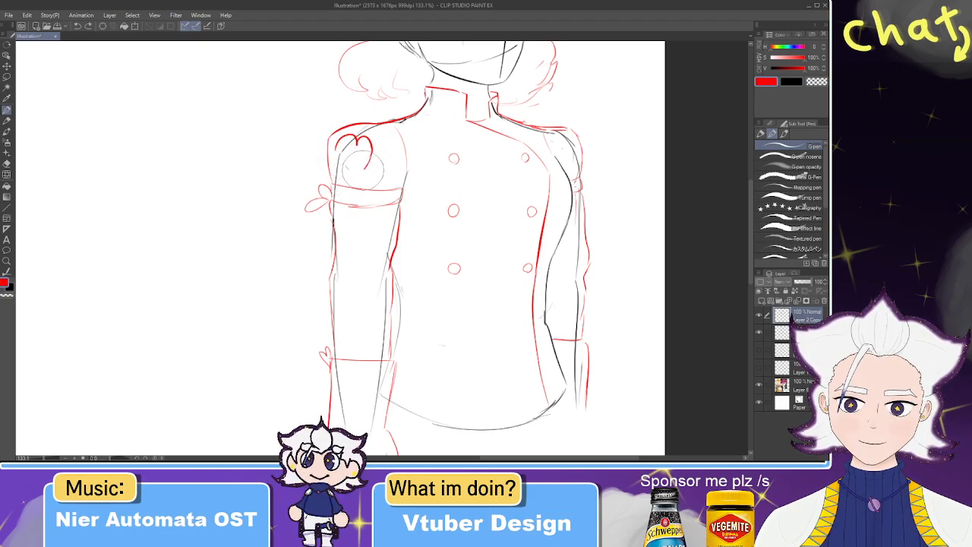
{"action": "left_click_drag", "start_coordinate": [337, 145], "coordinate": [363, 173]}
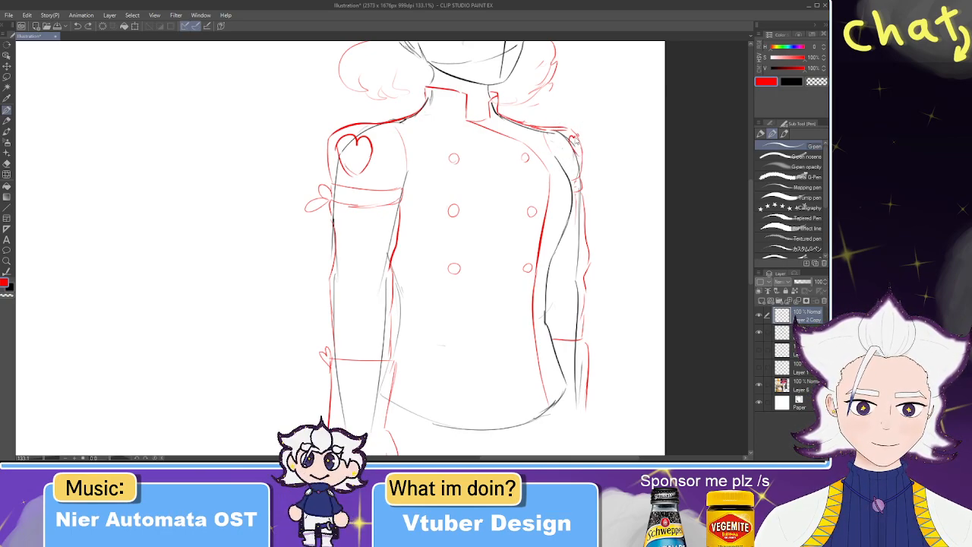
- Sketch a curved waistline across the jacket below the lowest pair of buttons
{"action": "left_click_drag", "start_coordinate": [493, 149], "coordinate": [477, 96]}
{"action": "left_click_drag", "start_coordinate": [382, 240], "coordinate": [476, 250]}
{"action": "key", "text": "ctrl+z"}
{"action": "mouse_move", "coordinate": [382, 242]}
{"action": "left_mouse_down"}
{"action": "mouse_move", "coordinate": [502, 245]}
{"action": "mouse_move", "coordinate": [453, 245]}
{"action": "mouse_move", "coordinate": [486, 242]}
{"action": "left_mouse_up"}
{"action": "key", "text": "ctrl+z"}
{"action": "key", "text": "ctrl+z"}
{"action": "left_click_drag", "start_coordinate": [384, 245], "coordinate": [517, 252]}
{"action": "key", "text": "ctrl+z"}
{"action": "left_click_drag", "start_coordinate": [386, 244], "coordinate": [519, 252]}
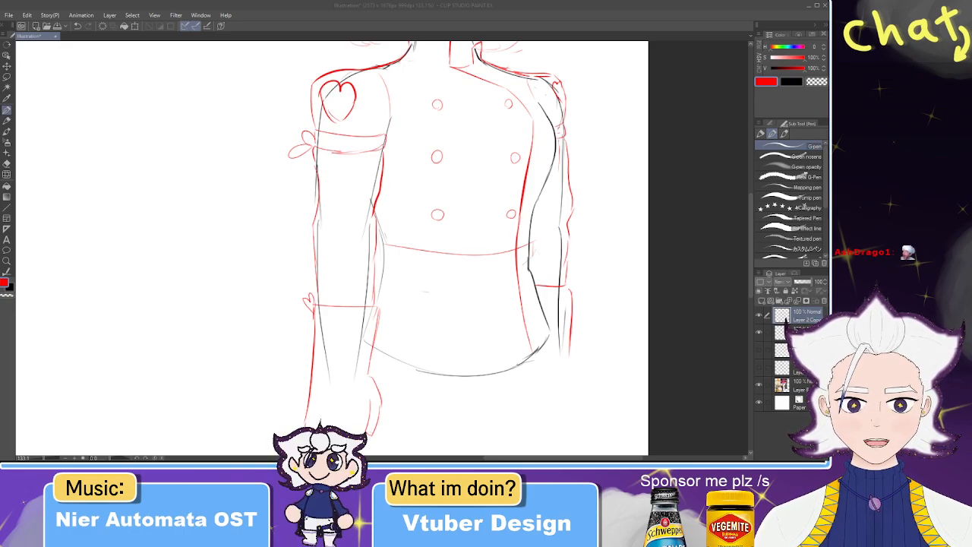
- Examine the baker and pink dress costume images on the reference board
{"action": "scroll", "coordinate": [473, 198], "scroll_direction": "down", "scroll_amount": 3}
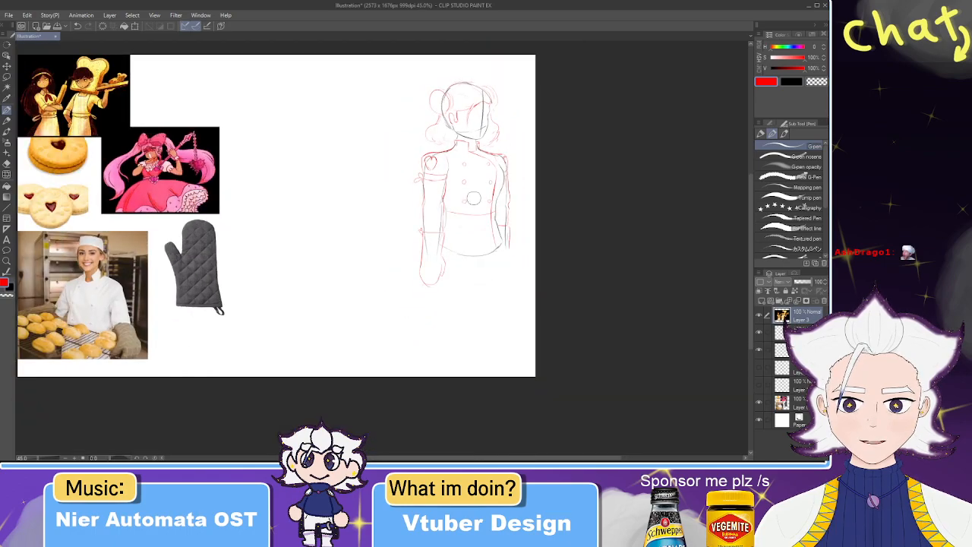
{"action": "left_click_drag", "start_coordinate": [318, 197], "coordinate": [512, 232]}
{"action": "scroll", "coordinate": [246, 124], "scroll_direction": "up", "scroll_amount": 5}
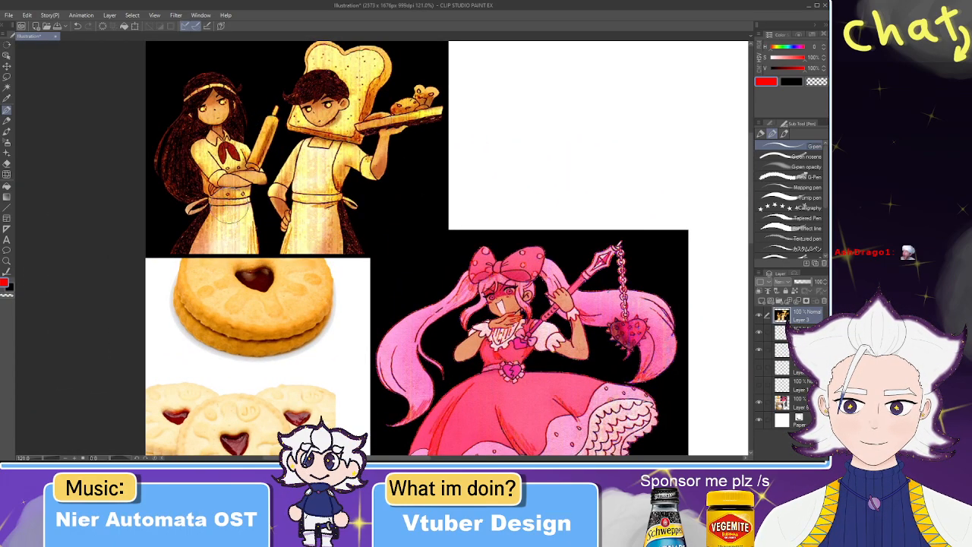
{"action": "scroll", "coordinate": [448, 214], "scroll_direction": "down", "scroll_amount": 4}
{"action": "left_click_drag", "start_coordinate": [604, 261], "coordinate": [216, 126]}
{"action": "left_click_drag", "start_coordinate": [547, 276], "coordinate": [306, 150]}
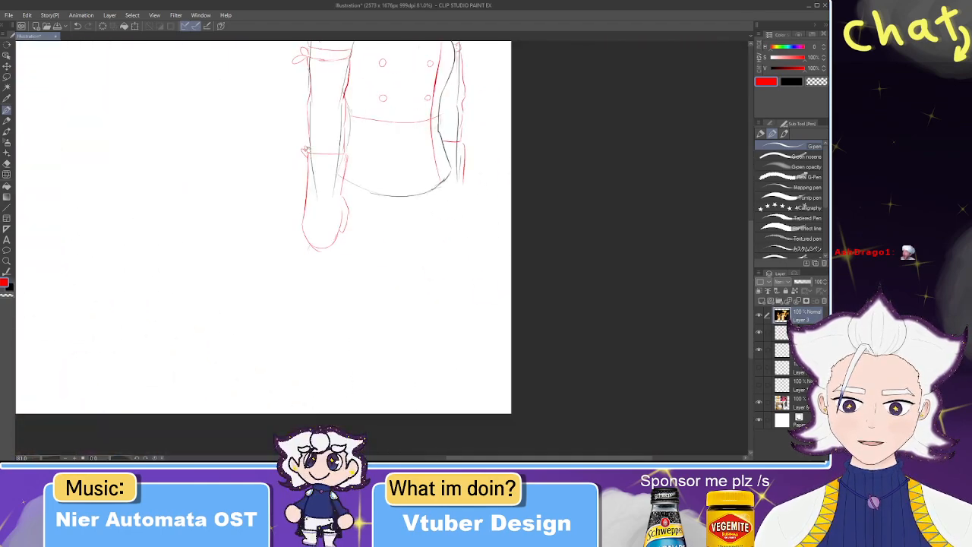
- Trim the far end of the jacket's waistline and add a second curved line beneath it to form a waistband
{"action": "scroll", "coordinate": [389, 160], "scroll_direction": "up", "scroll_amount": 4}
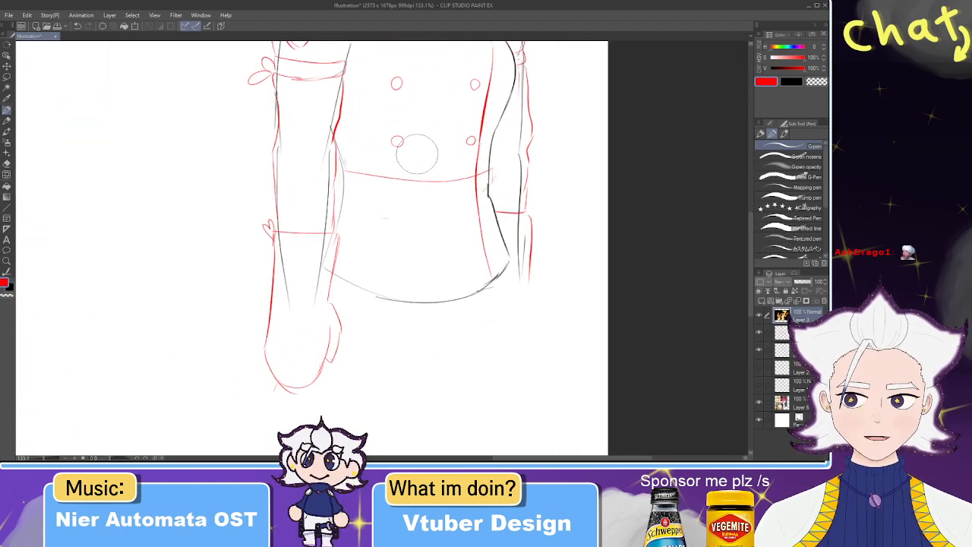
{"action": "left_click_drag", "start_coordinate": [417, 153], "coordinate": [421, 125]}
{"action": "key", "text": "e"}
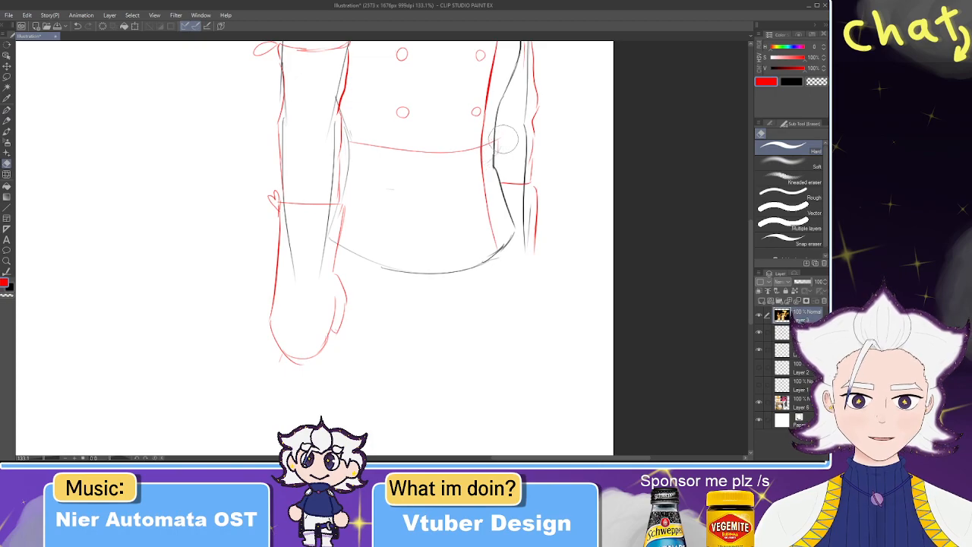
{"action": "left_click_drag", "start_coordinate": [500, 139], "coordinate": [490, 162]}
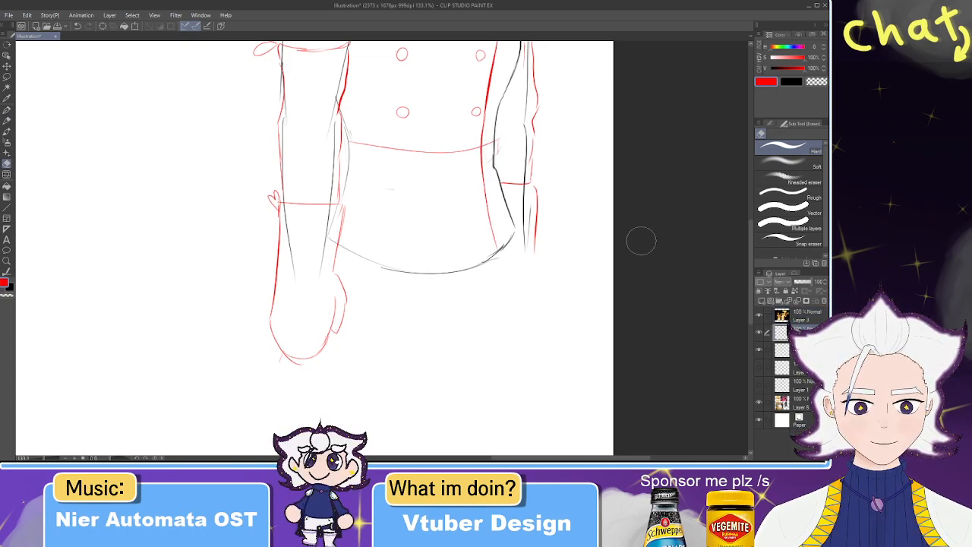
{"action": "key", "text": "p"}
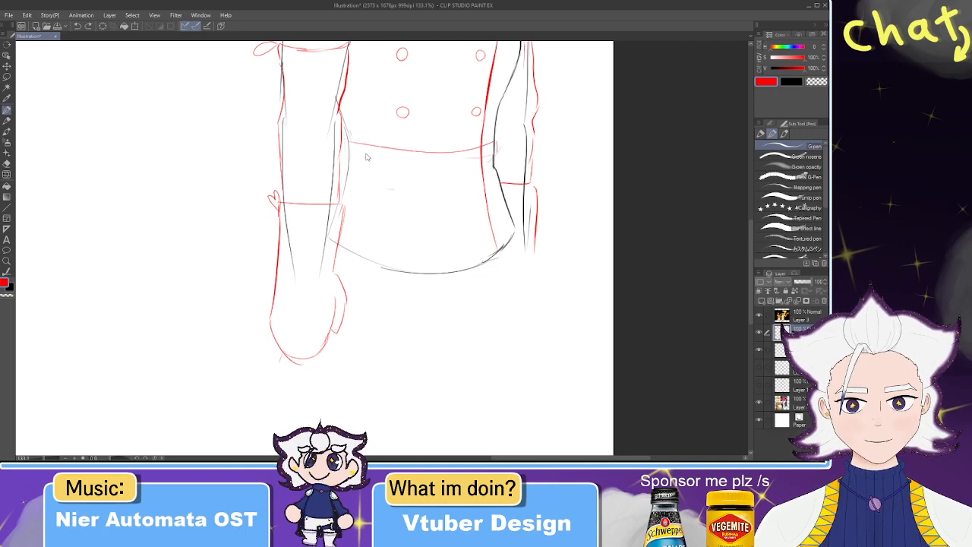
{"action": "left_click_drag", "start_coordinate": [351, 160], "coordinate": [490, 162]}
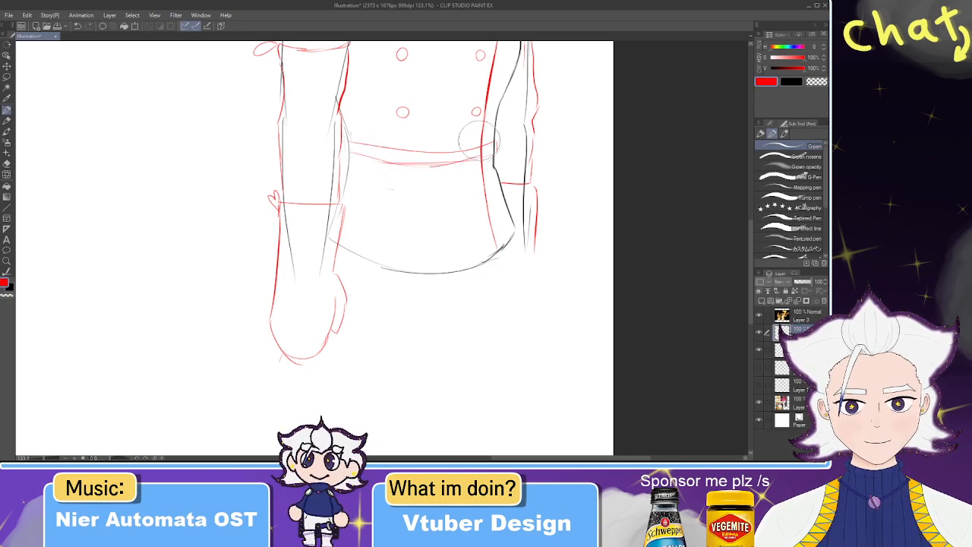
- Sketch the jacket's far side tapering into a small bump at the waist, plus another curved line above the waistband
{"action": "scroll", "coordinate": [526, 111], "scroll_direction": "up", "scroll_amount": 3}
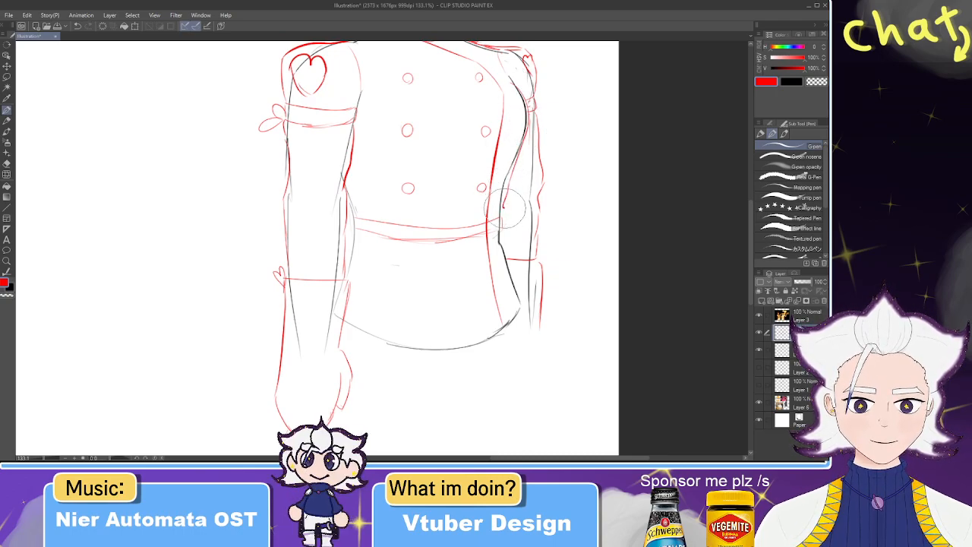
{"action": "left_click_drag", "start_coordinate": [502, 205], "coordinate": [502, 216]}
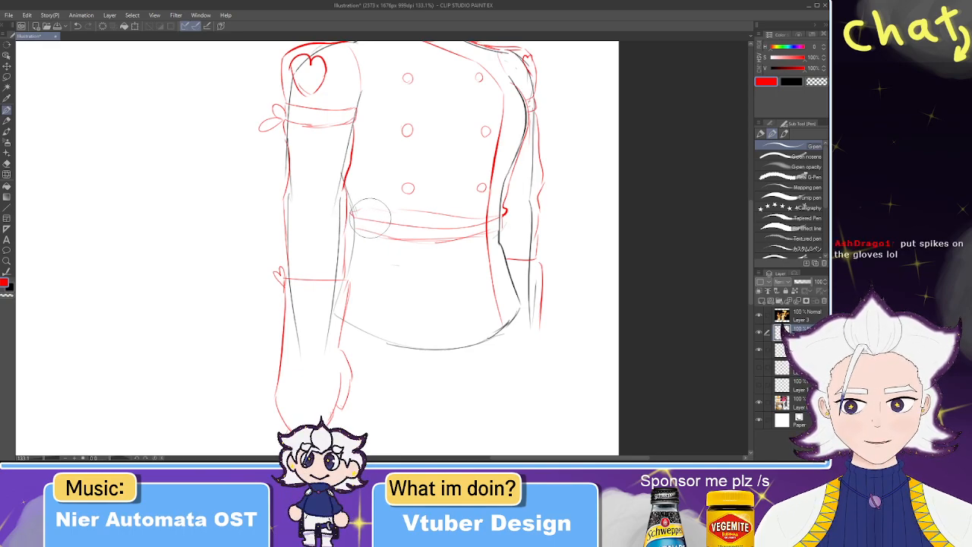
{"action": "mouse_move", "coordinate": [390, 266]}
{"action": "left_mouse_down"}
{"action": "mouse_move", "coordinate": [408, 225]}
{"action": "mouse_move", "coordinate": [497, 135]}
{"action": "left_mouse_up"}
{"action": "mouse_move", "coordinate": [394, 252]}
{"action": "left_mouse_down"}
{"action": "mouse_move", "coordinate": [365, 284]}
{"action": "mouse_move", "coordinate": [392, 265]}
{"action": "mouse_move", "coordinate": [381, 279]}
{"action": "mouse_move", "coordinate": [377, 264]}
{"action": "mouse_move", "coordinate": [363, 279]}
{"action": "mouse_move", "coordinate": [357, 272]}
{"action": "mouse_move", "coordinate": [398, 282]}
{"action": "mouse_move", "coordinate": [366, 287]}
{"action": "left_mouse_up"}
{"action": "key", "text": "ctrl+z"}
{"action": "key", "text": "ctrl+z"}
{"action": "key", "text": "ctrl+z"}
- Sketch the flared far edge of a skirt running down and outward from the waistband
{"action": "left_click_drag", "start_coordinate": [553, 154], "coordinate": [539, 196]}
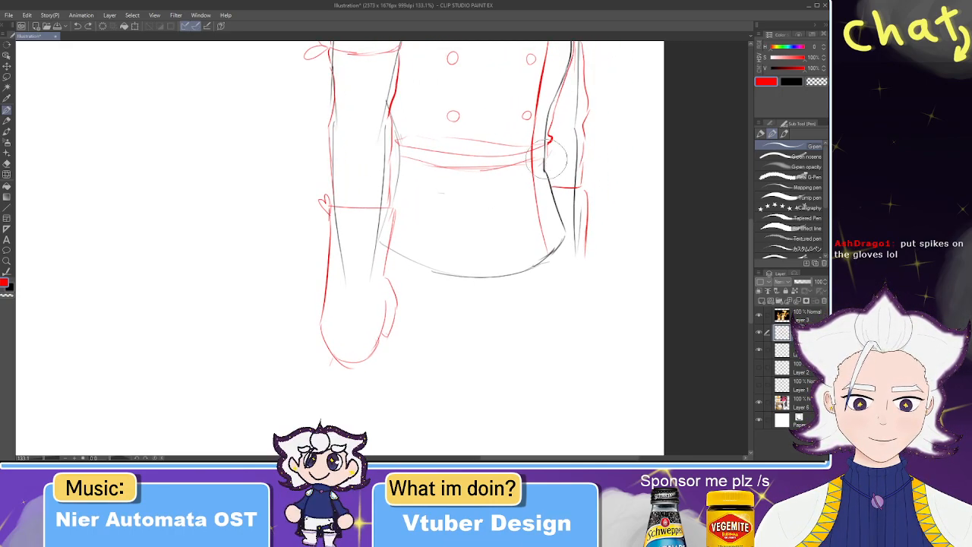
{"action": "mouse_move", "coordinate": [547, 164]}
{"action": "left_mouse_down"}
{"action": "mouse_move", "coordinate": [578, 234]}
{"action": "mouse_move", "coordinate": [563, 299]}
{"action": "mouse_move", "coordinate": [585, 295]}
{"action": "left_mouse_up"}
{"action": "key", "text": "ctrl+z"}
{"action": "key", "text": "ctrl+z"}
{"action": "mouse_move", "coordinate": [555, 178]}
{"action": "left_mouse_down"}
{"action": "mouse_move", "coordinate": [595, 319]}
{"action": "mouse_move", "coordinate": [512, 420]}
{"action": "left_mouse_up"}
{"action": "key", "text": "ctrl+z"}
{"action": "left_click_drag", "start_coordinate": [602, 325], "coordinate": [482, 426]}
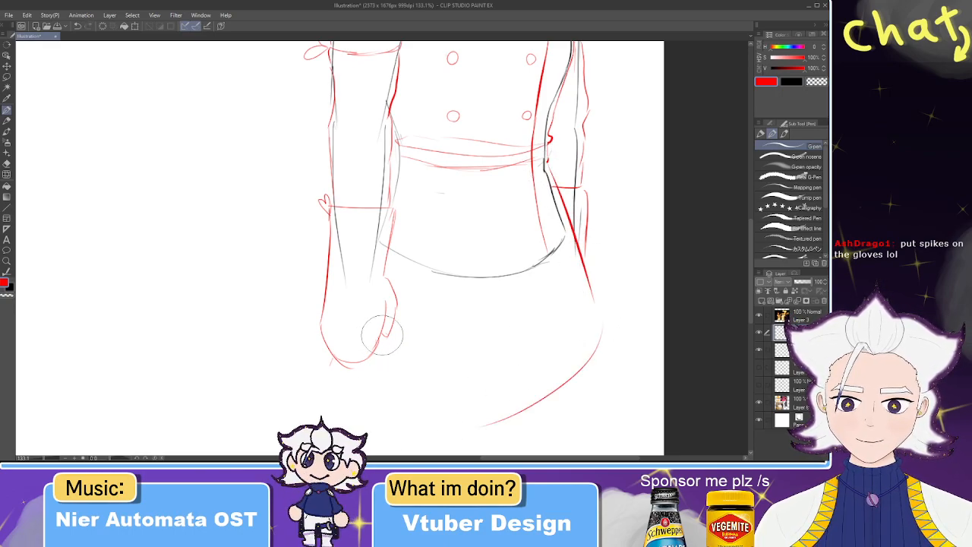
{"action": "mouse_move", "coordinate": [373, 360]}
{"action": "left_mouse_down"}
{"action": "mouse_move", "coordinate": [388, 408]}
{"action": "mouse_move", "coordinate": [434, 432]}
{"action": "mouse_move", "coordinate": [504, 417]}
{"action": "left_mouse_up"}
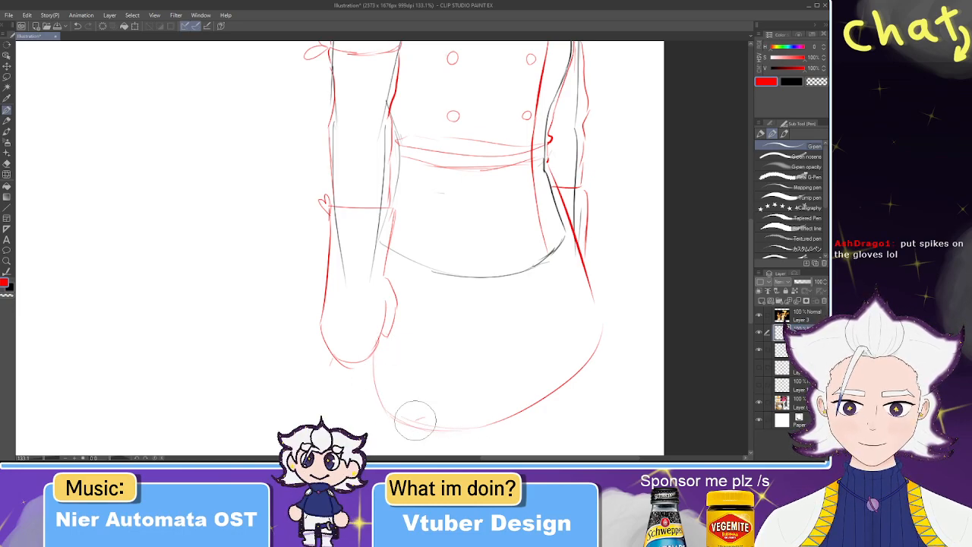
{"action": "key", "text": "ctrl+z"}
{"action": "key", "text": "ctrl+z"}
{"action": "key", "text": "ctrl+z"}
{"action": "left_click_drag", "start_coordinate": [357, 364], "coordinate": [354, 412]}
{"action": "left_click_drag", "start_coordinate": [354, 411], "coordinate": [469, 428]}
{"action": "key", "text": "ctrl+z"}
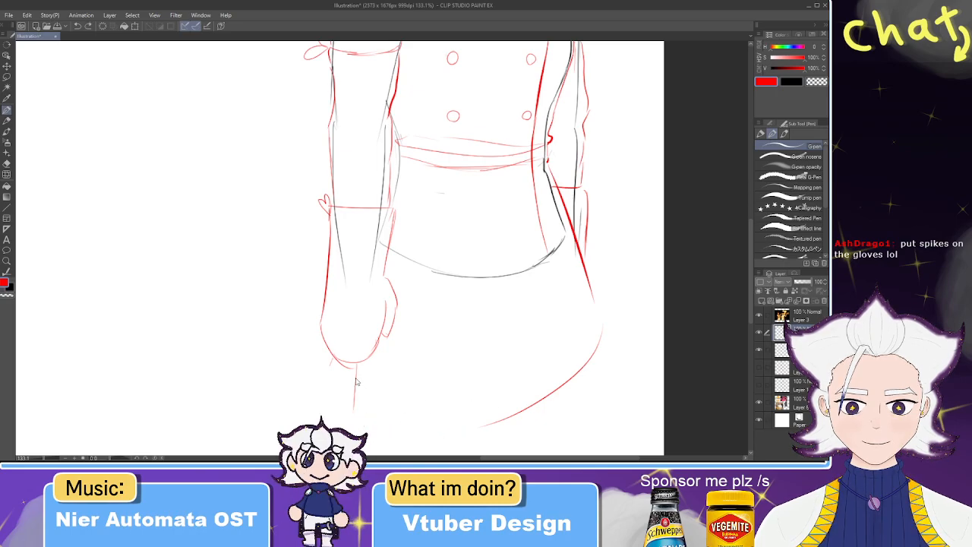
{"action": "mouse_move", "coordinate": [360, 408]}
{"action": "left_mouse_down"}
{"action": "mouse_move", "coordinate": [448, 429]}
{"action": "mouse_move", "coordinate": [397, 419]}
{"action": "mouse_move", "coordinate": [471, 416]}
{"action": "left_mouse_up"}
{"action": "key", "text": "ctrl+z"}
{"action": "key", "text": "ctrl+z"}
{"action": "key", "text": "ctrl+z"}
{"action": "key", "text": "ctrl+z"}
{"action": "left_click_drag", "start_coordinate": [596, 326], "coordinate": [372, 422]}
{"action": "key", "text": "ctrl+z"}
- Sketch the skirt's curved hem from the far edge around to a short near edge below the mitt
{"action": "left_click_drag", "start_coordinate": [592, 315], "coordinate": [406, 411]}
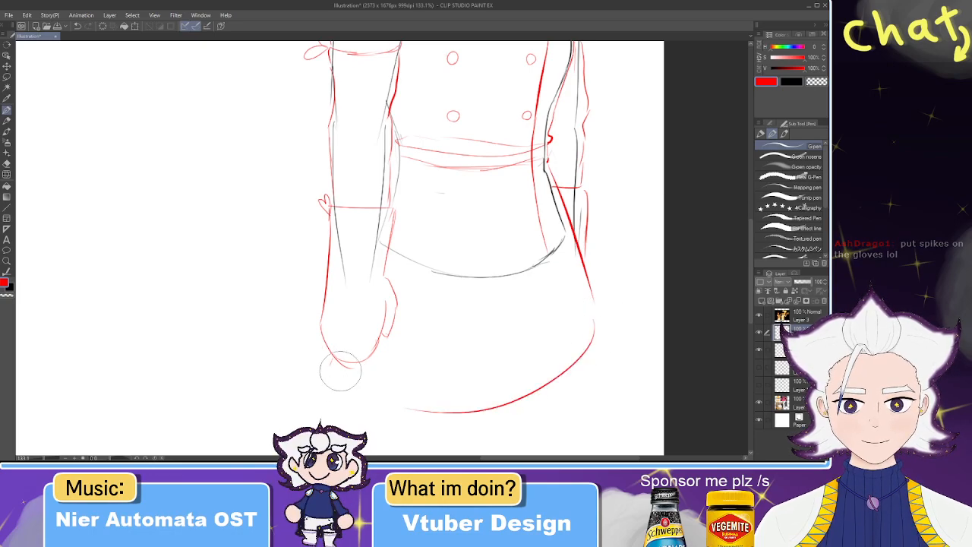
{"action": "mouse_move", "coordinate": [366, 372]}
{"action": "left_mouse_down"}
{"action": "mouse_move", "coordinate": [365, 402]}
{"action": "mouse_move", "coordinate": [353, 402]}
{"action": "mouse_move", "coordinate": [415, 419]}
{"action": "mouse_move", "coordinate": [443, 401]}
{"action": "mouse_move", "coordinate": [494, 403]}
{"action": "left_mouse_up"}
{"action": "key", "text": "ctrl+z"}
{"action": "key", "text": "e"}
{"action": "key", "text": "p"}
{"action": "left_click_drag", "start_coordinate": [426, 418], "coordinate": [501, 406]}
- Add light fold lines running down the near and far sides of the skirt
{"action": "left_click_drag", "start_coordinate": [441, 197], "coordinate": [413, 330]}
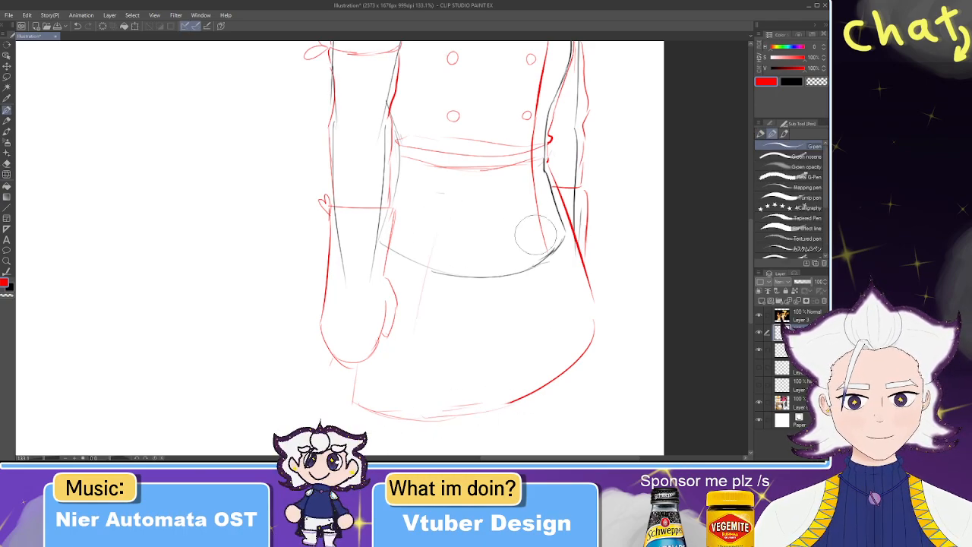
{"action": "scroll", "coordinate": [569, 274], "scroll_direction": "down", "scroll_amount": 9}
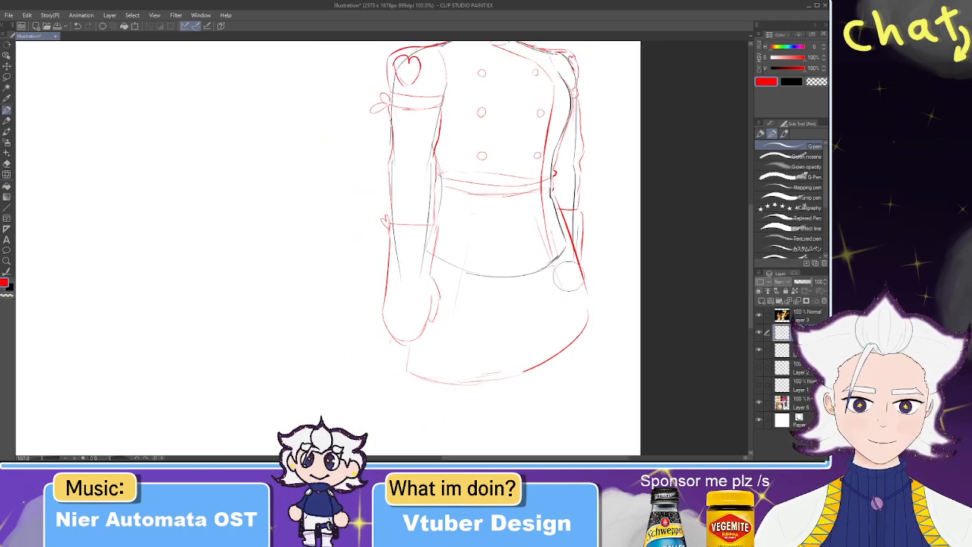
{"action": "scroll", "coordinate": [531, 198], "scroll_direction": "up", "scroll_amount": 3}
{"action": "scroll", "coordinate": [532, 198], "scroll_direction": "up", "scroll_amount": 5}
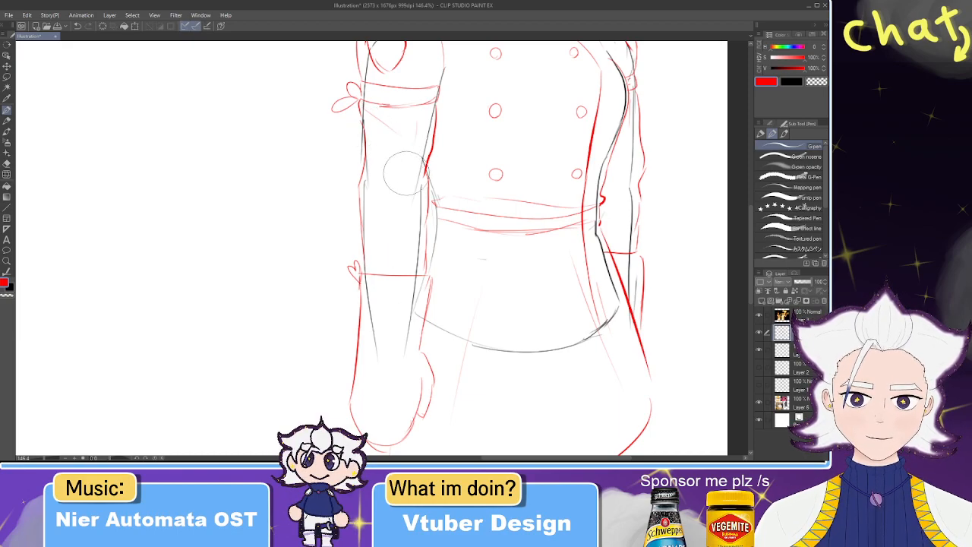
- Add light V-shaped fold lines on the near sleeve below the armband
{"action": "left_click_drag", "start_coordinate": [553, 170], "coordinate": [392, 323]}
{"action": "left_click_drag", "start_coordinate": [371, 280], "coordinate": [405, 332]}
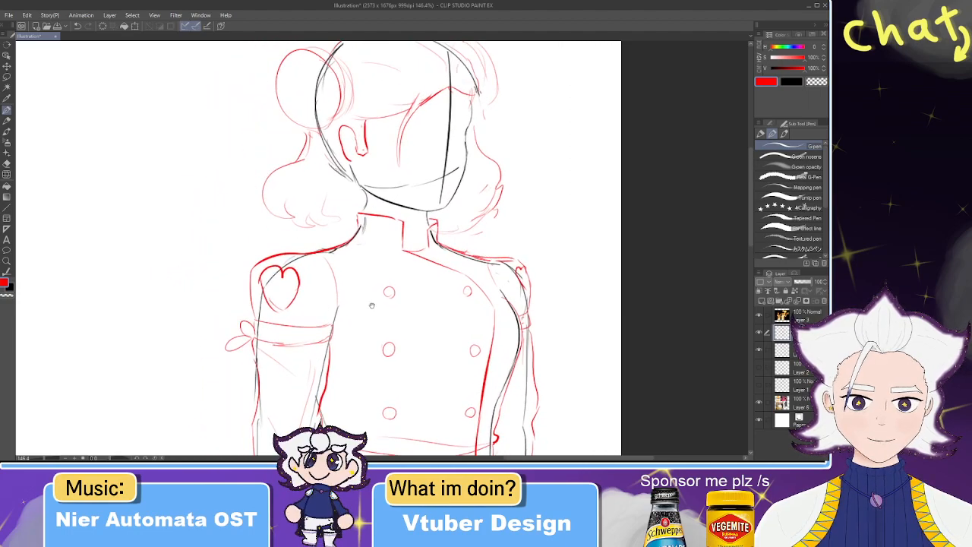
{"action": "left_click_drag", "start_coordinate": [468, 365], "coordinate": [461, 230]}
{"action": "left_click_drag", "start_coordinate": [433, 173], "coordinate": [439, 136]}
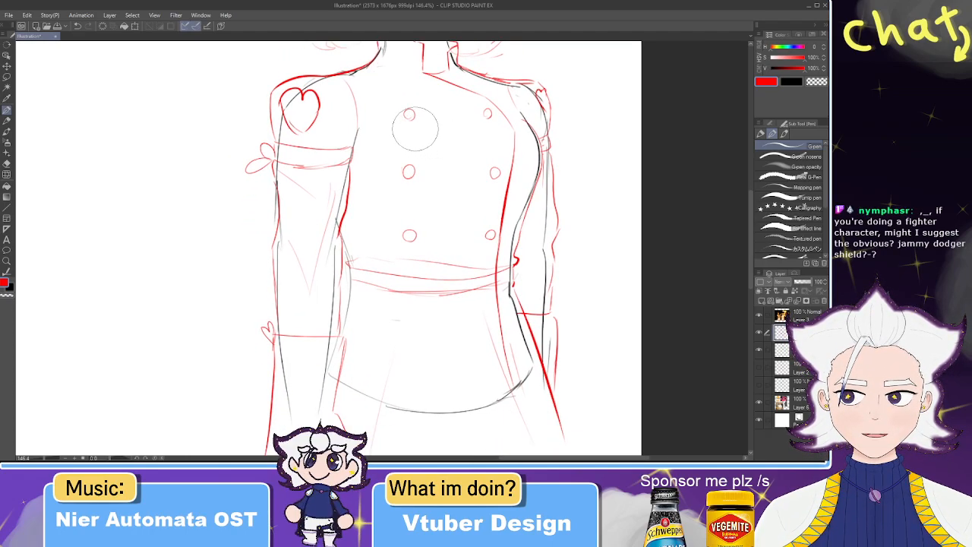
- Erase the rough near part of the skirt hem and redraw it as one smooth curve
{"action": "left_click_drag", "start_coordinate": [409, 184], "coordinate": [408, 99]}
{"action": "mouse_move", "coordinate": [529, 228]}
{"action": "left_mouse_down"}
{"action": "mouse_move", "coordinate": [509, 155]}
{"action": "mouse_move", "coordinate": [546, 100]}
{"action": "left_mouse_up"}
{"action": "key", "text": "e"}
{"action": "mouse_move", "coordinate": [315, 325]}
{"action": "left_mouse_down"}
{"action": "mouse_move", "coordinate": [362, 353]}
{"action": "mouse_move", "coordinate": [446, 336]}
{"action": "left_mouse_up"}
{"action": "key", "text": "p"}
{"action": "mouse_move", "coordinate": [325, 325]}
{"action": "left_mouse_down"}
{"action": "mouse_move", "coordinate": [475, 334]}
{"action": "mouse_move", "coordinate": [346, 320]}
{"action": "left_mouse_up"}
{"action": "key", "text": "ctrl+z"}
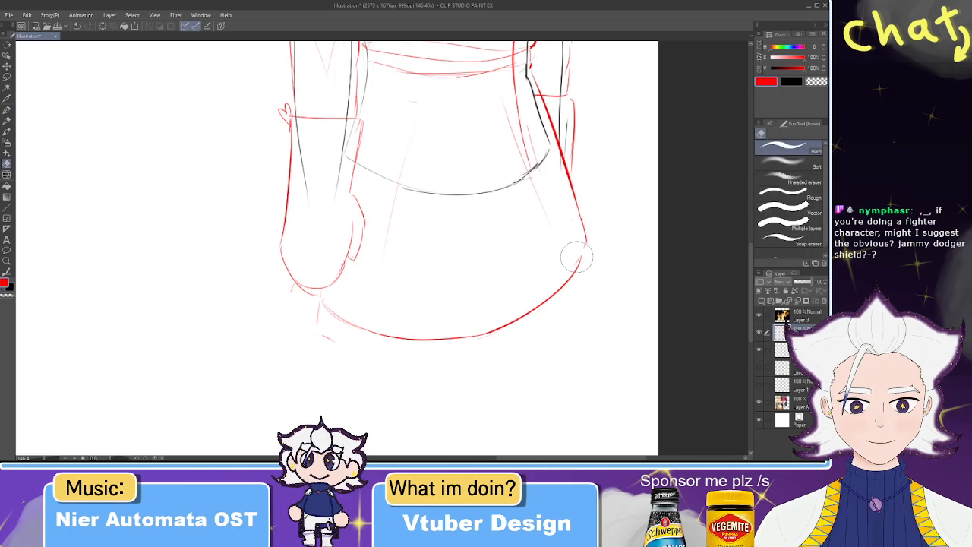
- Draw a wavy scalloped frill along the skirt's hem in red and erase the stray sketch lines
{"action": "left_click_drag", "start_coordinate": [588, 240], "coordinate": [555, 282]}
{"action": "left_click_drag", "start_coordinate": [487, 274], "coordinate": [500, 209]}
{"action": "mouse_move", "coordinate": [334, 238]}
{"action": "left_mouse_down"}
{"action": "mouse_move", "coordinate": [334, 250]}
{"action": "mouse_move", "coordinate": [365, 269]}
{"action": "mouse_move", "coordinate": [469, 280]}
{"action": "mouse_move", "coordinate": [568, 245]}
{"action": "mouse_move", "coordinate": [600, 182]}
{"action": "mouse_move", "coordinate": [504, 256]}
{"action": "mouse_move", "coordinate": [544, 247]}
{"action": "left_mouse_up"}
{"action": "key", "text": "e"}
{"action": "key", "text": "ctrl+z"}
{"action": "key", "text": "ctrl+z"}
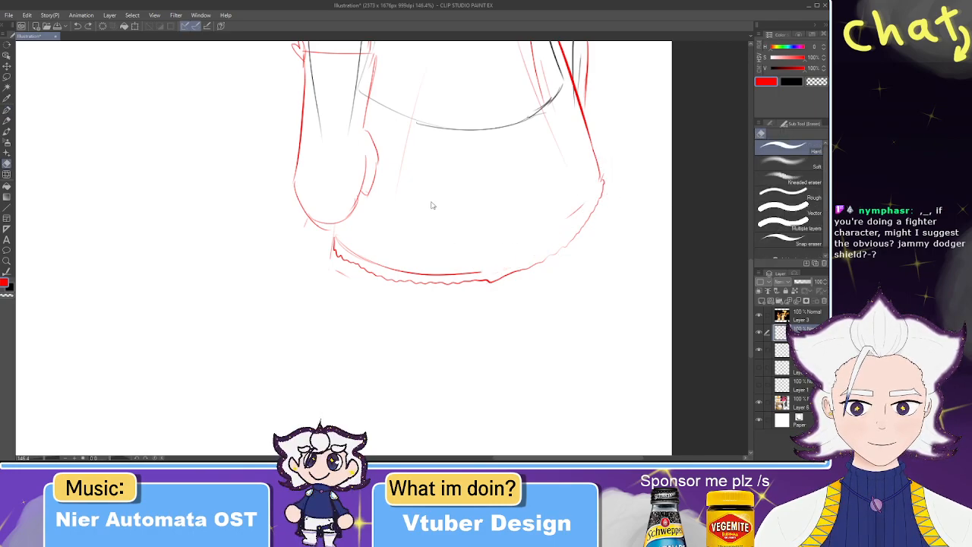
- Add scalloped trim along the tops of the gloves and both edges of the ribbon band on the upper sleeve
{"action": "left_click_drag", "start_coordinate": [425, 145], "coordinate": [445, 258]}
{"action": "mouse_move", "coordinate": [328, 165]}
{"action": "left_mouse_down"}
{"action": "mouse_move", "coordinate": [338, 269]}
{"action": "mouse_move", "coordinate": [343, 235]}
{"action": "mouse_move", "coordinate": [334, 310]}
{"action": "mouse_move", "coordinate": [389, 311]}
{"action": "left_mouse_up"}
{"action": "key", "text": "p"}
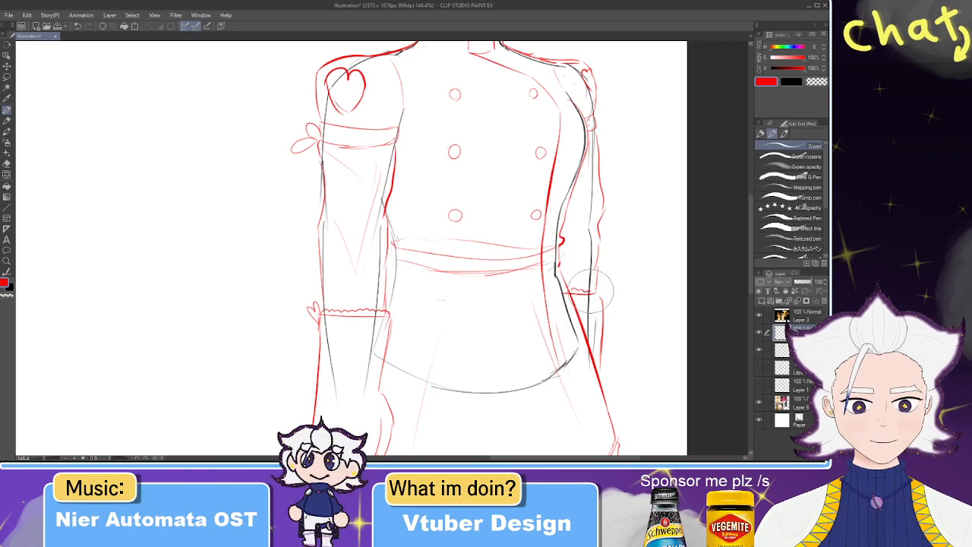
{"action": "left_click_drag", "start_coordinate": [323, 145], "coordinate": [391, 148]}
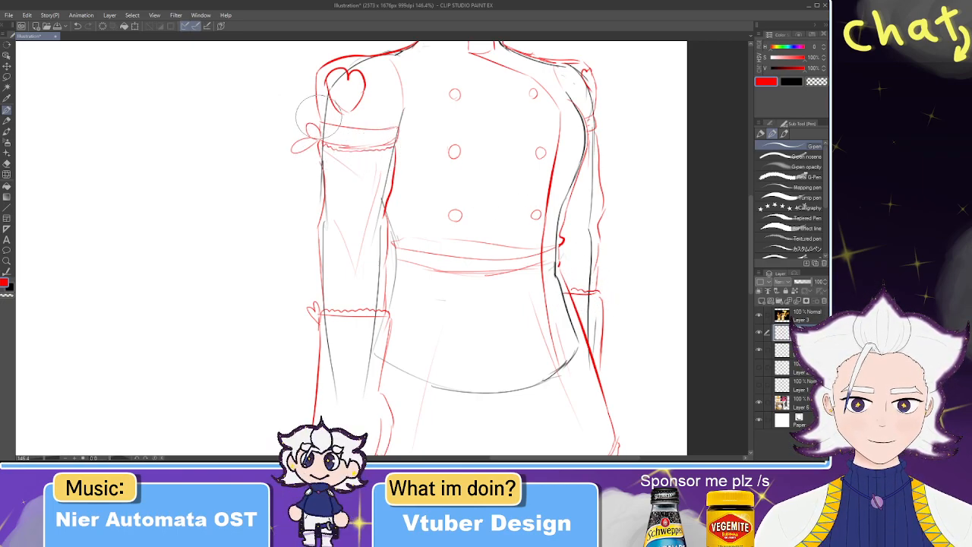
{"action": "left_click_drag", "start_coordinate": [326, 123], "coordinate": [396, 126]}
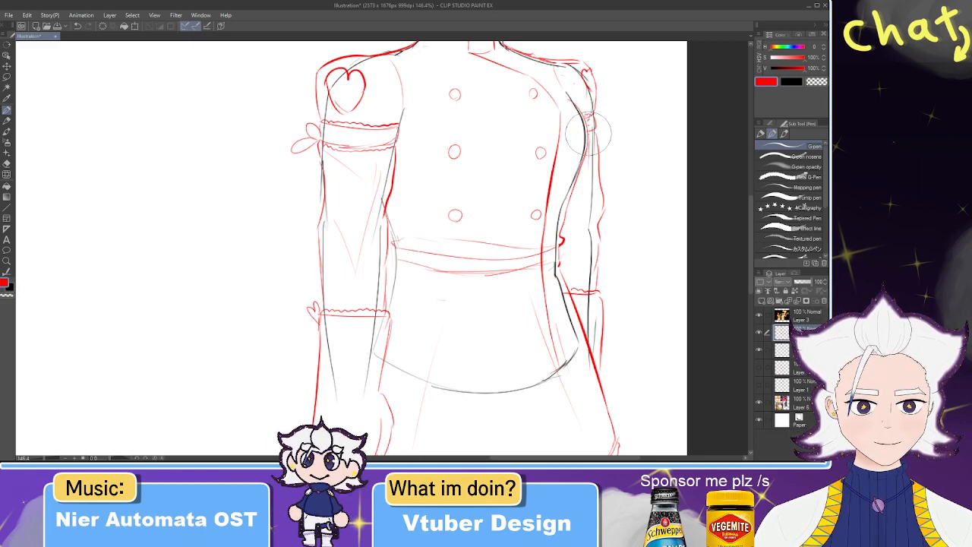
- Sketch a necklace from the collar across the upper chest, with a round pendant containing a small heart
{"action": "scroll", "coordinate": [592, 132], "scroll_direction": "up", "scroll_amount": 5}
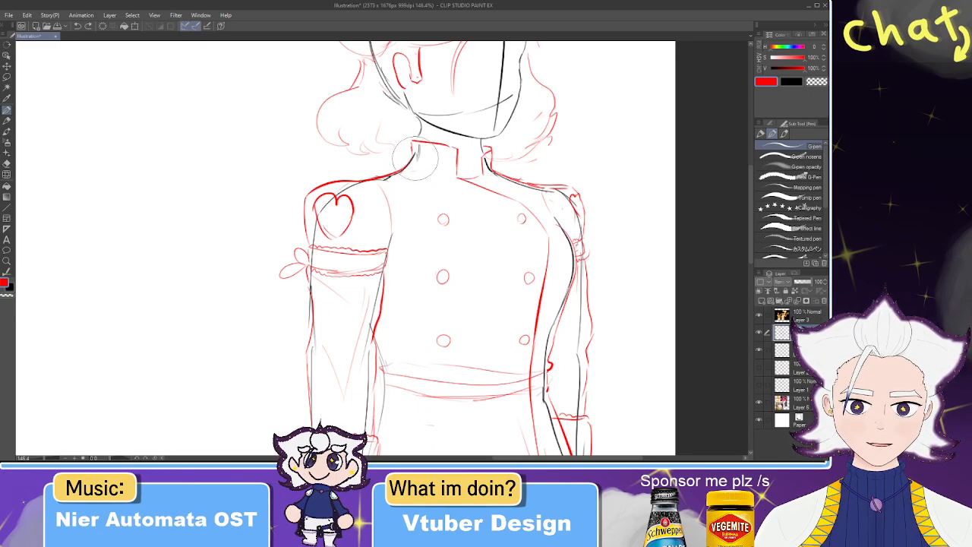
{"action": "left_click_drag", "start_coordinate": [416, 158], "coordinate": [462, 203]}
{"action": "key", "text": "ctrl+z"}
{"action": "left_click_drag", "start_coordinate": [417, 158], "coordinate": [464, 196]}
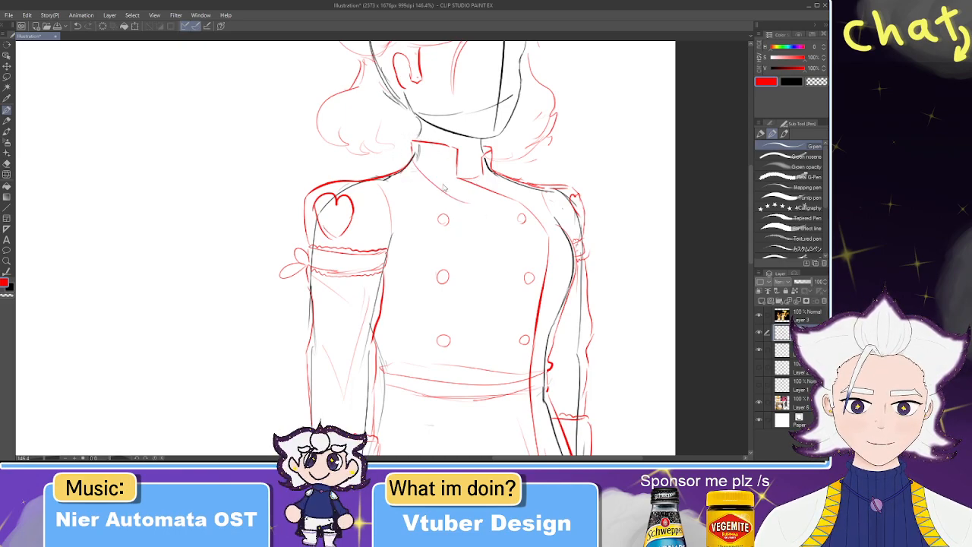
{"action": "mouse_move", "coordinate": [415, 158]}
{"action": "left_mouse_down"}
{"action": "mouse_move", "coordinate": [453, 189]}
{"action": "mouse_move", "coordinate": [406, 150]}
{"action": "mouse_move", "coordinate": [450, 185]}
{"action": "mouse_move", "coordinate": [493, 163]}
{"action": "mouse_move", "coordinate": [477, 193]}
{"action": "left_mouse_up"}
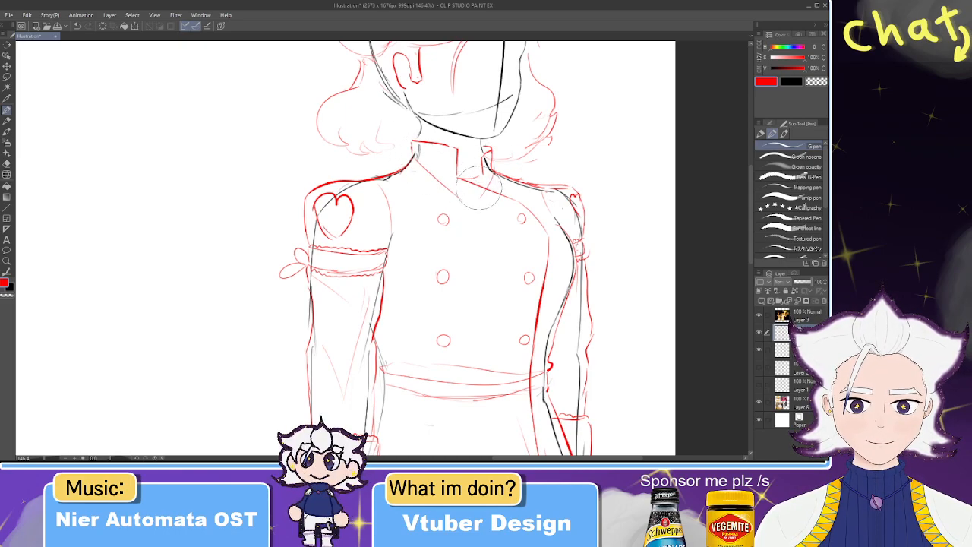
{"action": "key", "text": "ctrl+z"}
{"action": "key", "text": "ctrl+z"}
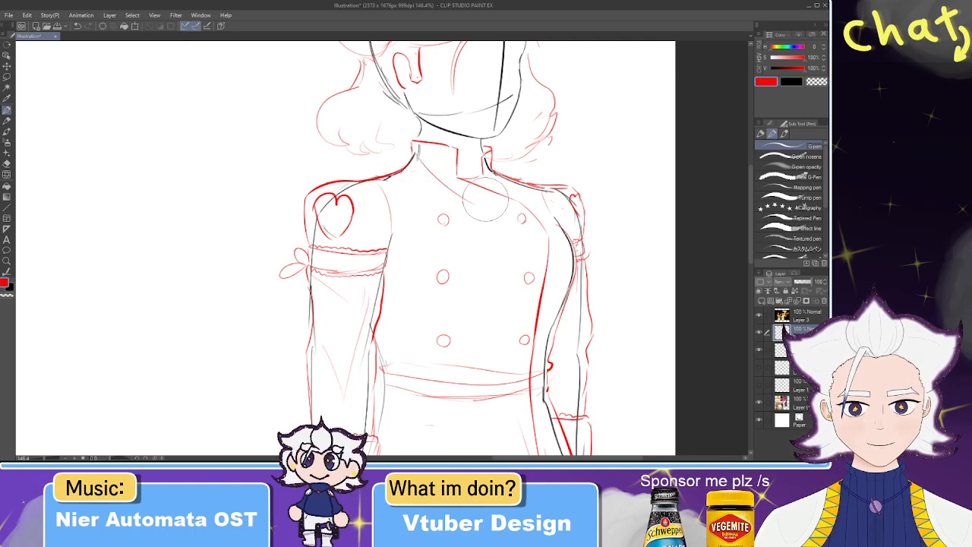
{"action": "key", "text": "ctrl+z"}
{"action": "key", "text": "ctrl+y"}
{"action": "key", "text": "ctrl+y"}
{"action": "key", "text": "ctrl+z"}
{"action": "key", "text": "ctrl+y"}
{"action": "key", "text": "ctrl+z"}
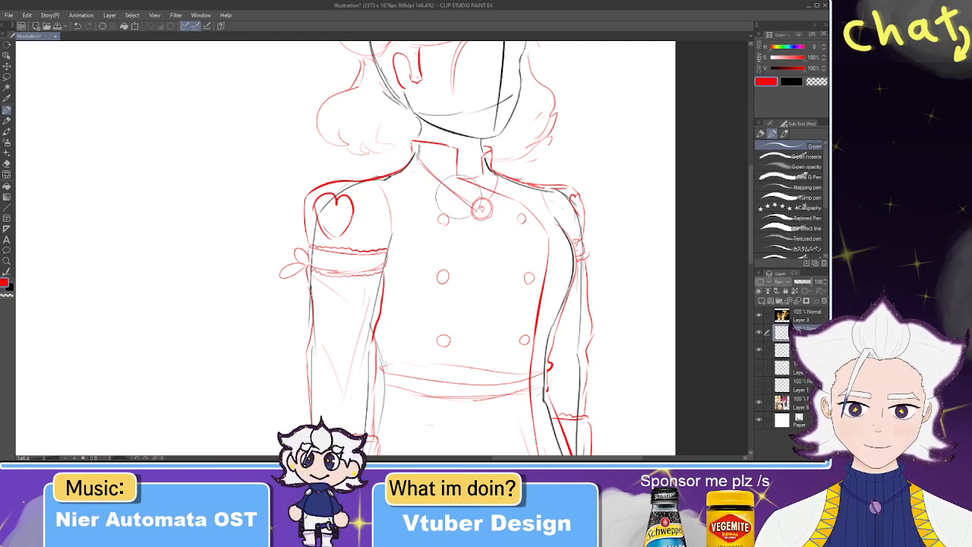
- Clean up the sketch lines where the necklace chain meets the collar and pendant
{"action": "key", "text": "e"}
{"action": "key", "text": "p"}
{"action": "scroll", "coordinate": [444, 158], "scroll_direction": "down", "scroll_amount": 1}
{"action": "key", "text": "e"}
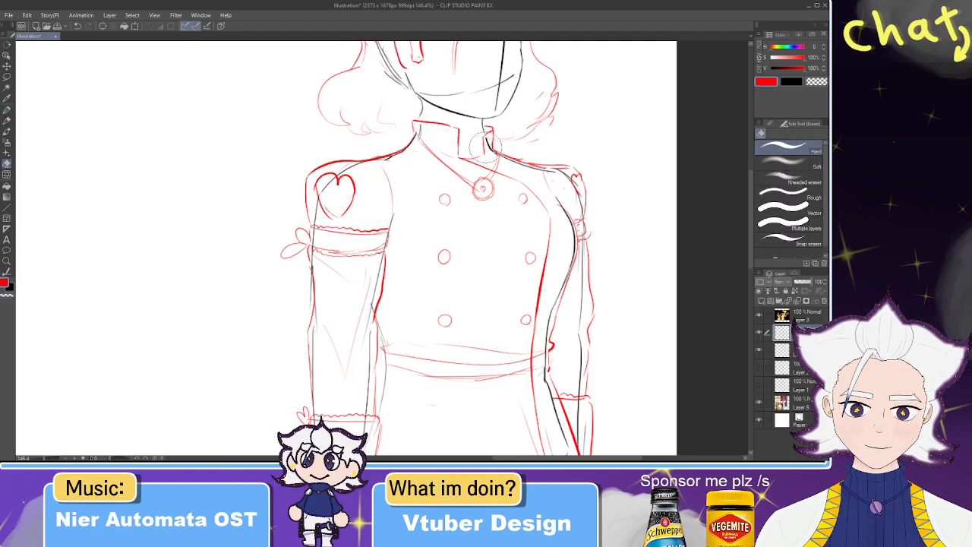
{"action": "key", "text": "p"}
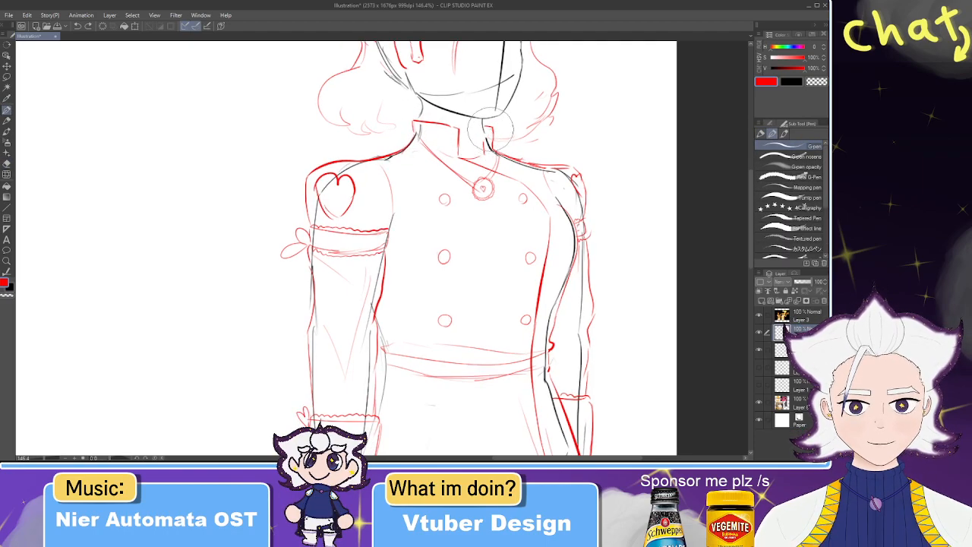
- Move the reference image of the man in the long coat next to the outfit sketch
{"action": "left_click_drag", "start_coordinate": [485, 202], "coordinate": [458, 135]}
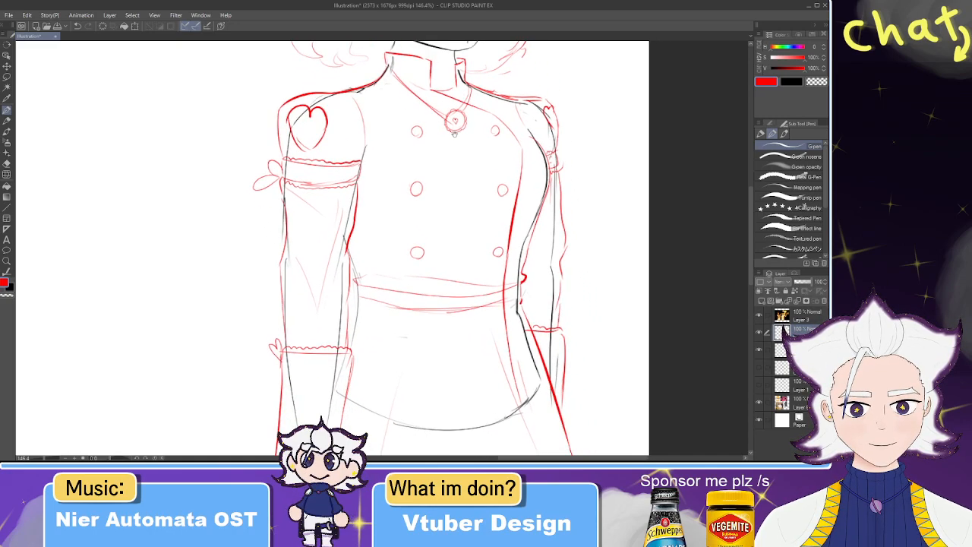
{"action": "scroll", "coordinate": [449, 137], "scroll_direction": "down", "scroll_amount": 4}
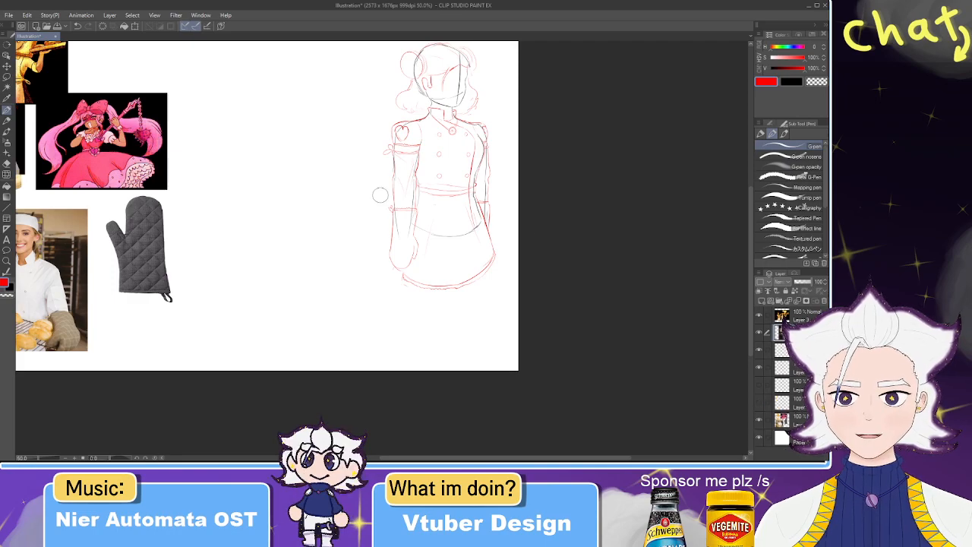
{"action": "scroll", "coordinate": [343, 193], "scroll_direction": "down", "scroll_amount": 1}
{"action": "left_click", "coordinate": [6, 56]}
{"action": "left_click_drag", "start_coordinate": [133, 158], "coordinate": [335, 209]}
{"action": "scroll", "coordinate": [335, 210], "scroll_direction": "up", "scroll_amount": 3}
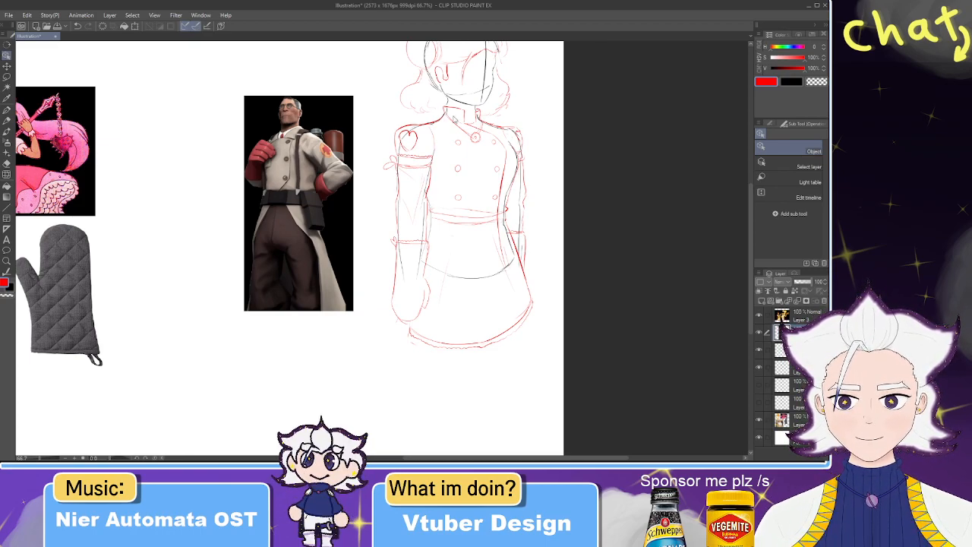
{"action": "scroll", "coordinate": [490, 126], "scroll_direction": "up", "scroll_amount": 3}
{"action": "scroll", "coordinate": [480, 149], "scroll_direction": "down", "scroll_amount": 3}
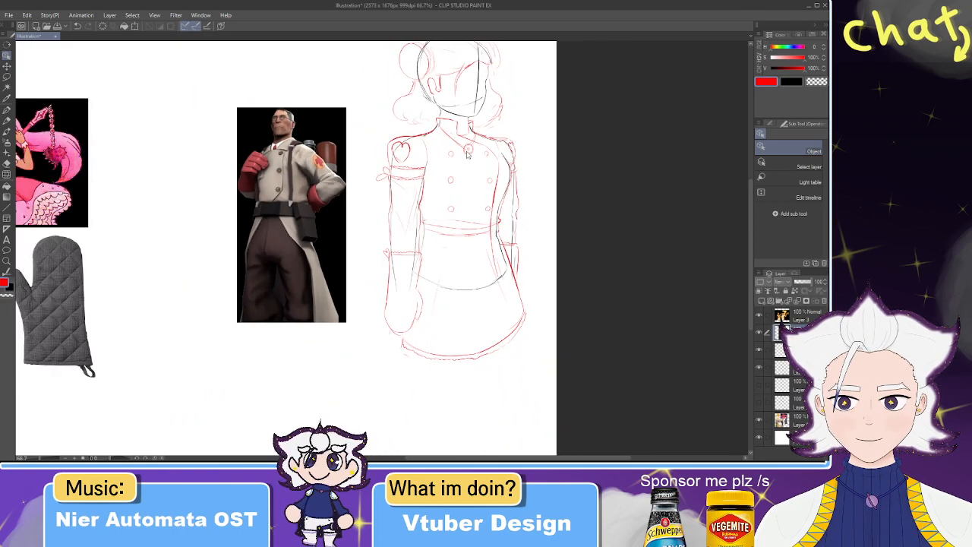
- On the outfit sketch layer, erase the waistband's rough lower line and redraw it as a single clean curve
{"action": "scroll", "coordinate": [507, 317], "scroll_direction": "up", "scroll_amount": 4}
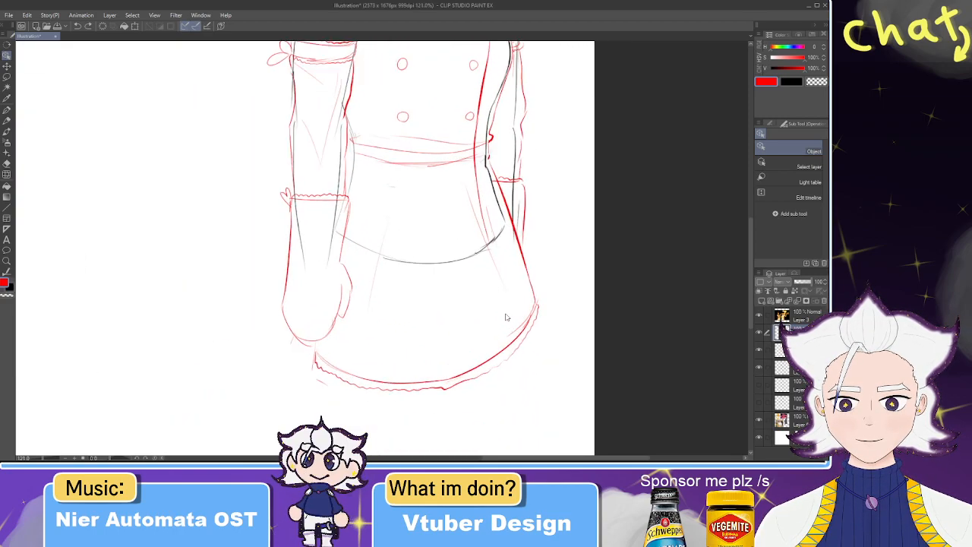
{"action": "left_click", "coordinate": [781, 349]}
{"action": "key", "text": "e"}
{"action": "left_click_drag", "start_coordinate": [359, 154], "coordinate": [478, 157]}
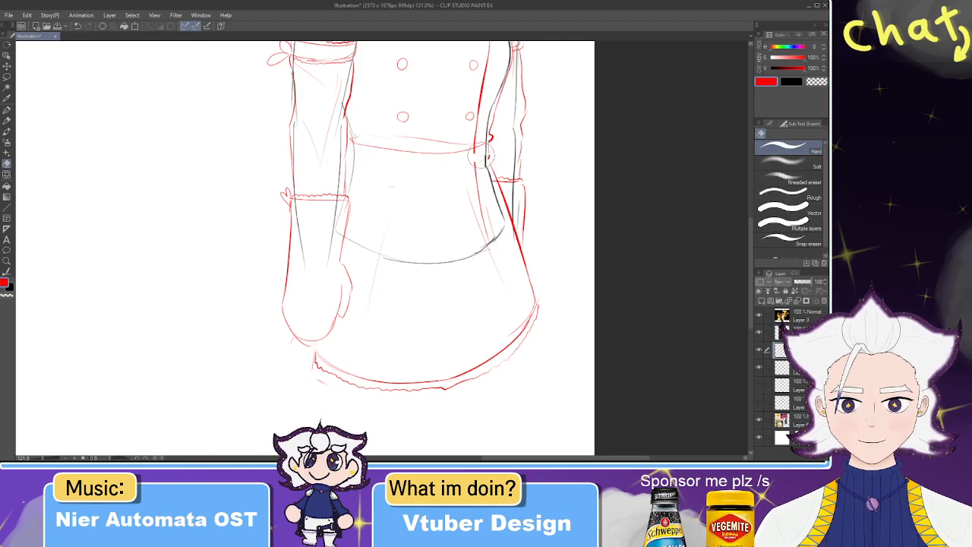
{"action": "key", "text": "p"}
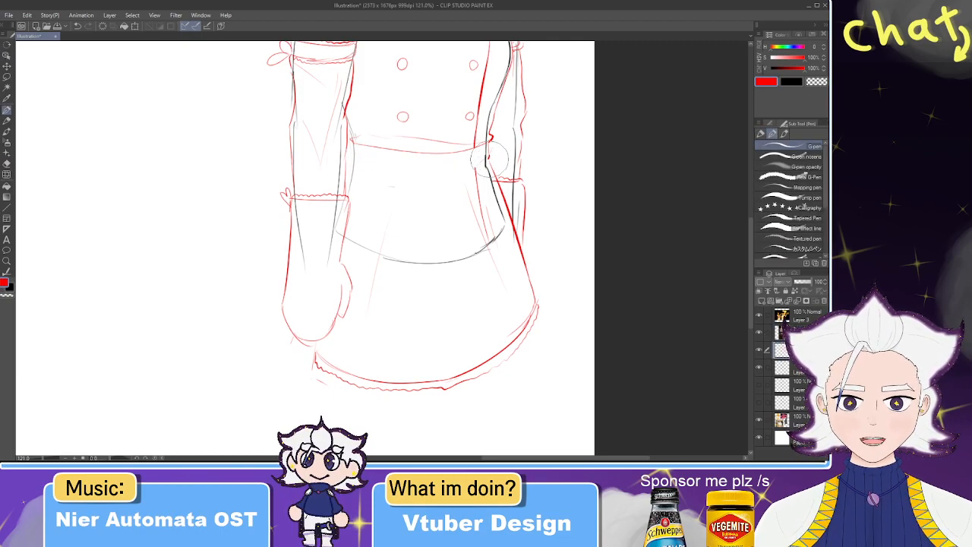
{"action": "mouse_move", "coordinate": [352, 166]}
{"action": "left_mouse_down"}
{"action": "mouse_move", "coordinate": [486, 158]}
{"action": "mouse_move", "coordinate": [374, 168]}
{"action": "left_mouse_up"}
{"action": "key", "text": "ctrl+z"}
{"action": "key", "text": "ctrl+z"}
{"action": "key", "text": "ctrl+z"}
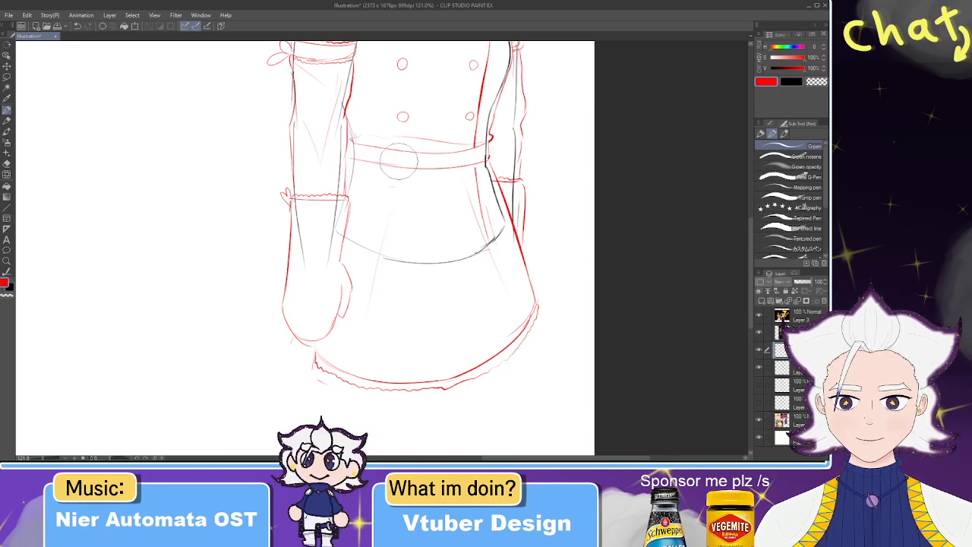
- Erase the waistband lines overlapping the arm and redraw the sleeve's inner edge in red
{"action": "key", "text": "e"}
{"action": "mouse_move", "coordinate": [344, 141]}
{"action": "left_mouse_down"}
{"action": "mouse_move", "coordinate": [363, 113]}
{"action": "mouse_move", "coordinate": [374, 163]}
{"action": "left_mouse_up"}
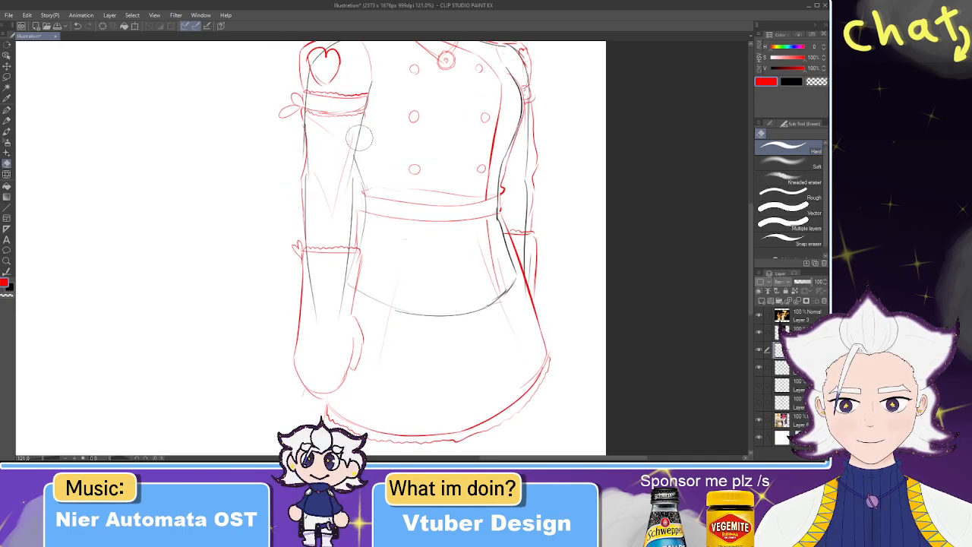
{"action": "key", "text": "p"}
{"action": "left_click_drag", "start_coordinate": [364, 116], "coordinate": [357, 169]}
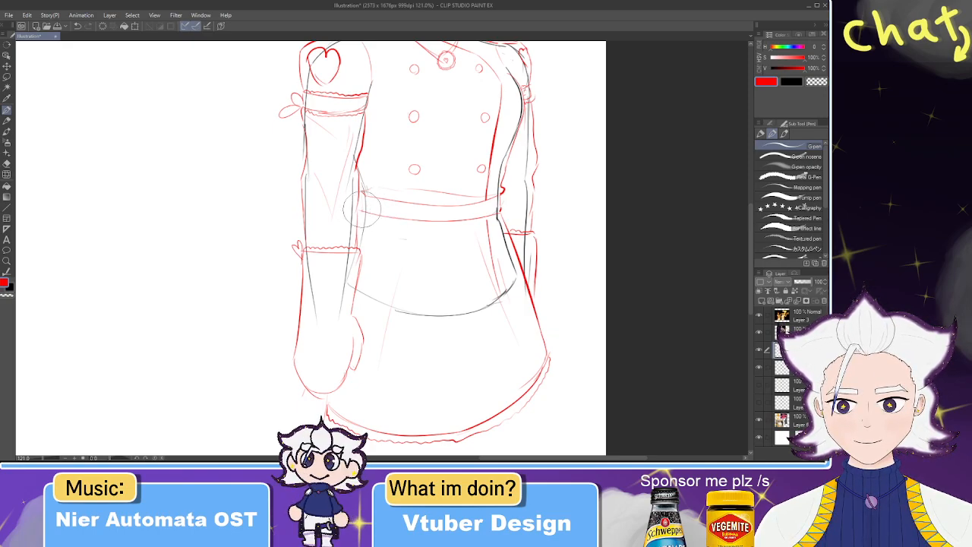
- Erase the waistband's lower line and redraw the band wider, with scalloped frills along both edges
{"action": "key", "text": "e"}
{"action": "mouse_move", "coordinate": [361, 211]}
{"action": "left_mouse_down"}
{"action": "mouse_move", "coordinate": [464, 230]}
{"action": "mouse_move", "coordinate": [454, 222]}
{"action": "mouse_move", "coordinate": [489, 214]}
{"action": "left_mouse_up"}
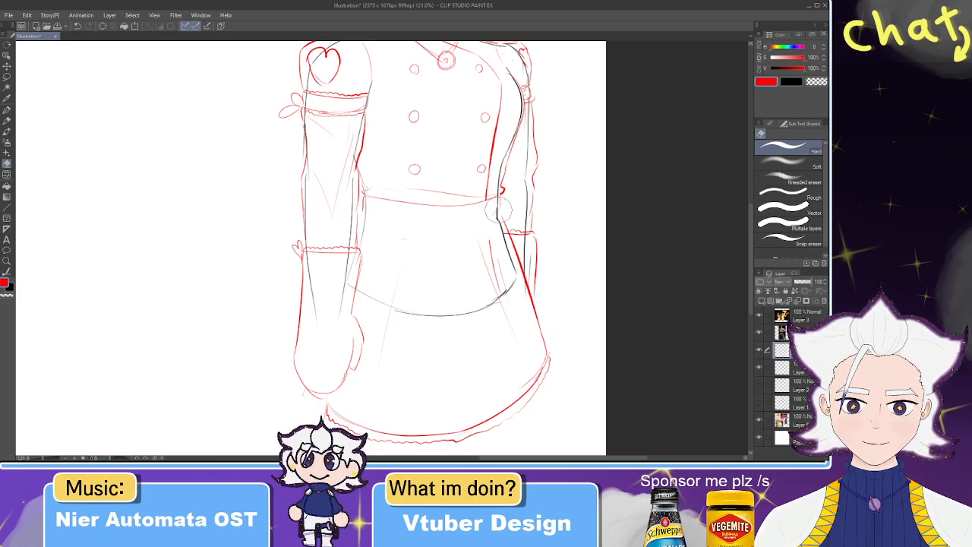
{"action": "key", "text": "p"}
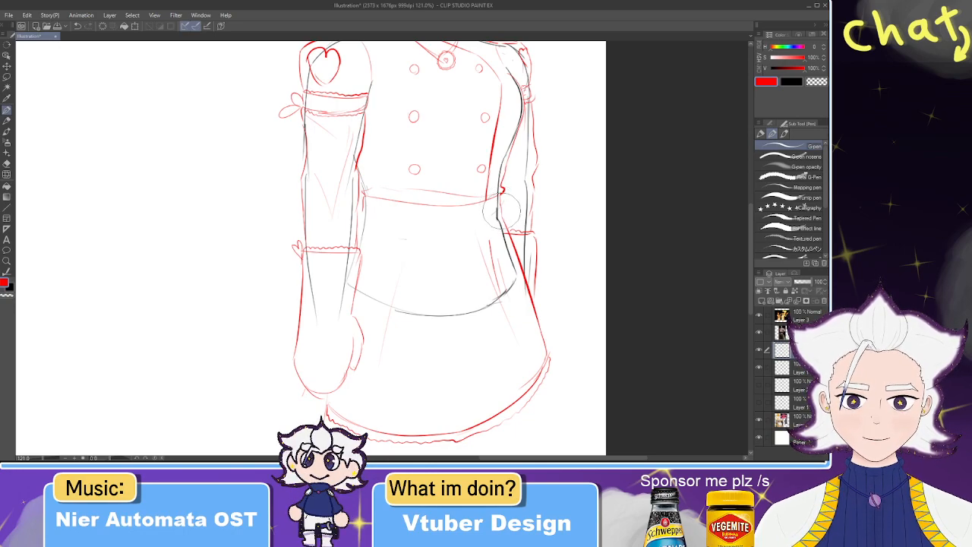
{"action": "mouse_move", "coordinate": [365, 215]}
{"action": "left_mouse_down"}
{"action": "mouse_move", "coordinate": [428, 232]}
{"action": "mouse_move", "coordinate": [478, 225]}
{"action": "left_mouse_up"}
{"action": "key", "text": "ctrl+z"}
{"action": "key", "text": "ctrl+z"}
{"action": "key", "text": "ctrl+z"}
{"action": "mouse_move", "coordinate": [397, 226]}
{"action": "left_mouse_down"}
{"action": "mouse_move", "coordinate": [513, 216]}
{"action": "mouse_move", "coordinate": [383, 221]}
{"action": "left_mouse_up"}
{"action": "key", "text": "ctrl+z"}
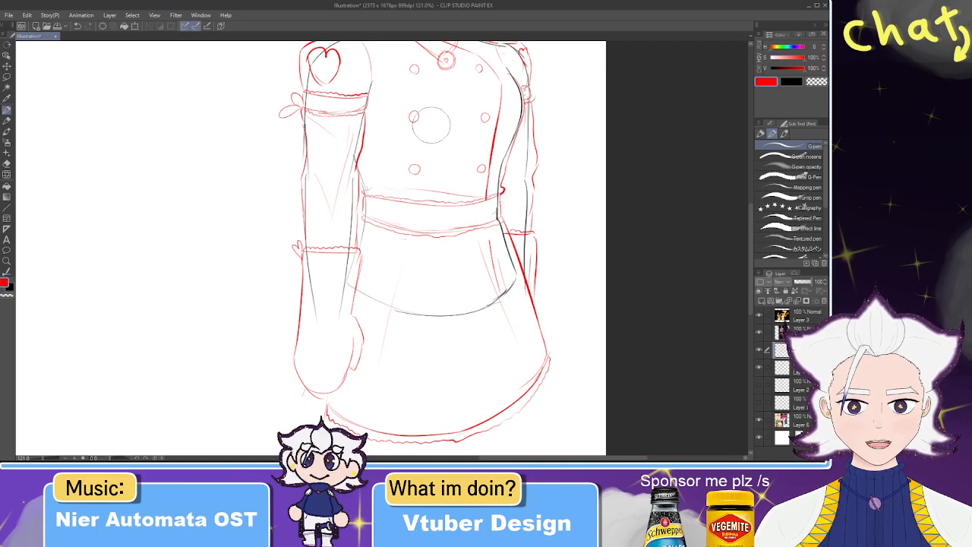
- Redraw the lower edge of the collar's front opening above the pendant
{"action": "scroll", "coordinate": [489, 193], "scroll_direction": "up", "scroll_amount": 5}
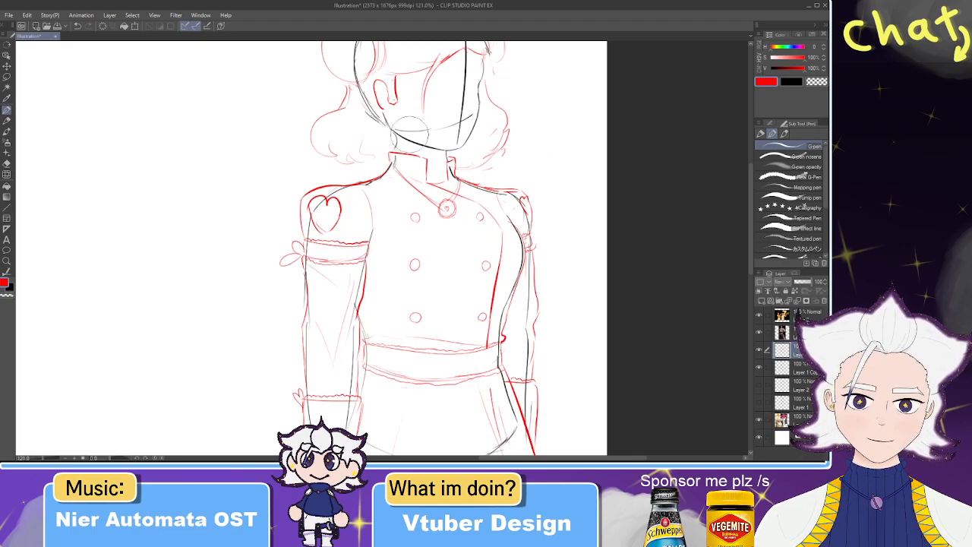
{"action": "scroll", "coordinate": [413, 114], "scroll_direction": "up", "scroll_amount": 2}
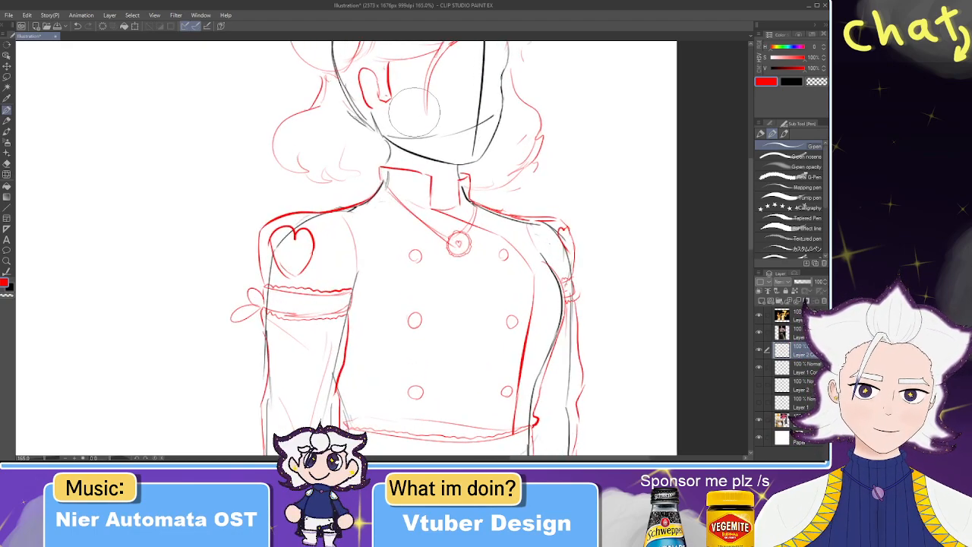
{"action": "left_click_drag", "start_coordinate": [388, 158], "coordinate": [360, 127]}
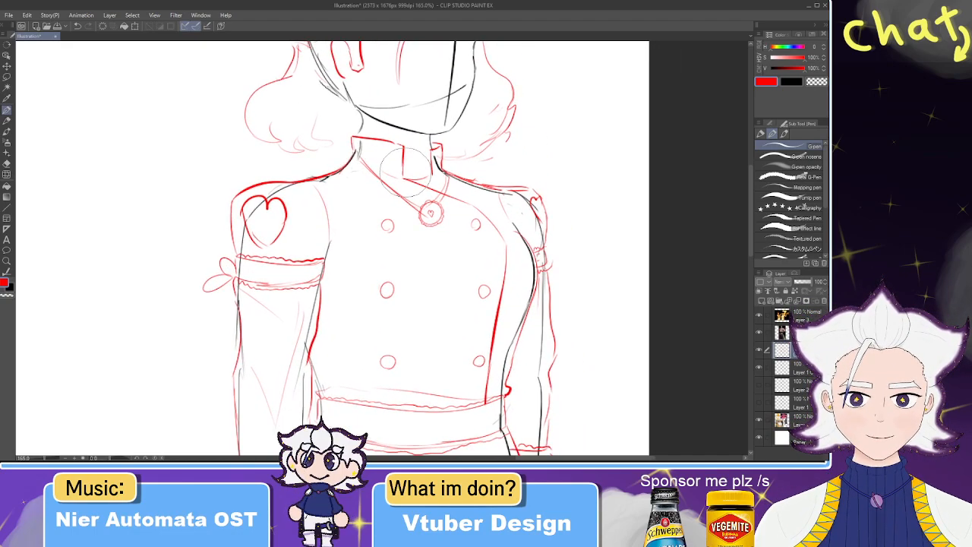
{"action": "left_click_drag", "start_coordinate": [407, 177], "coordinate": [431, 175]}
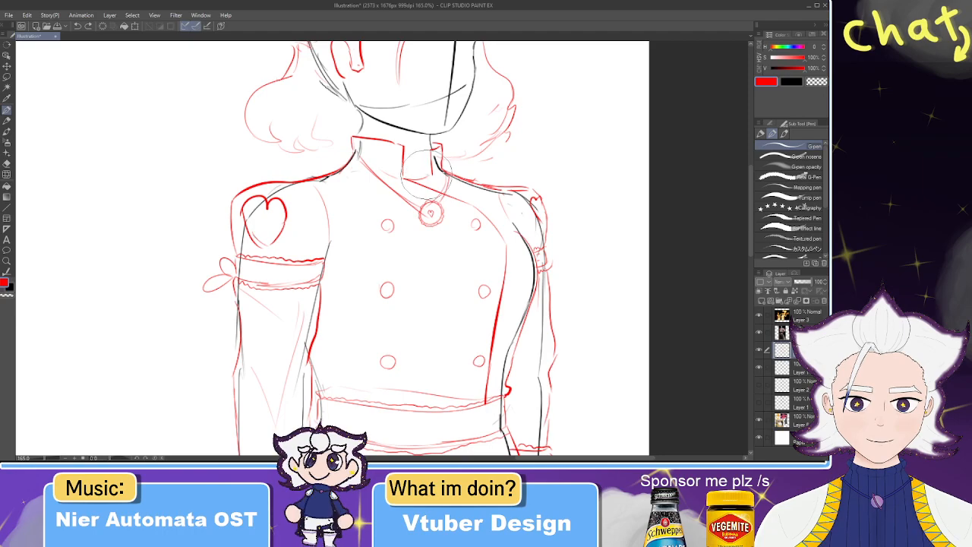
{"action": "scroll", "coordinate": [378, 153], "scroll_direction": "down", "scroll_amount": 5}
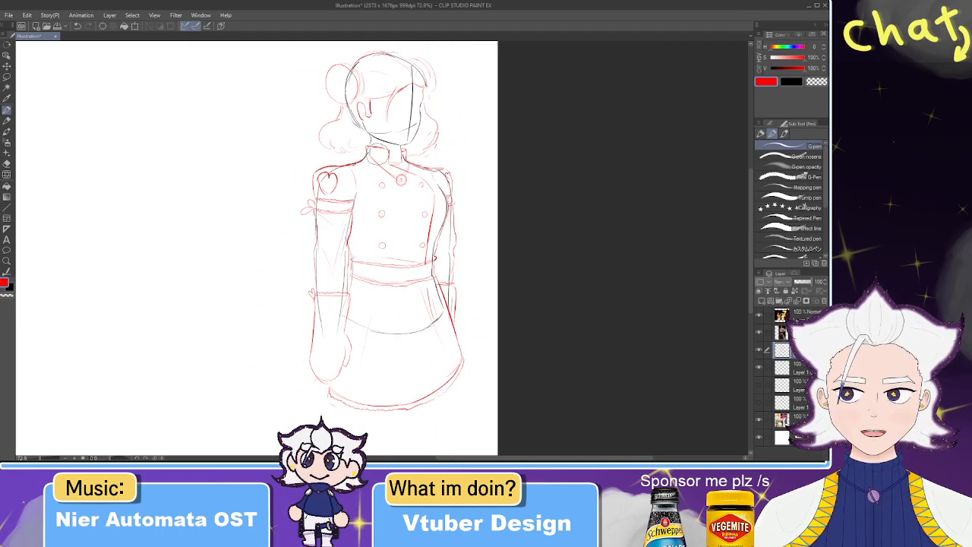
{"action": "scroll", "coordinate": [324, 156], "scroll_direction": "up", "scroll_amount": 2}
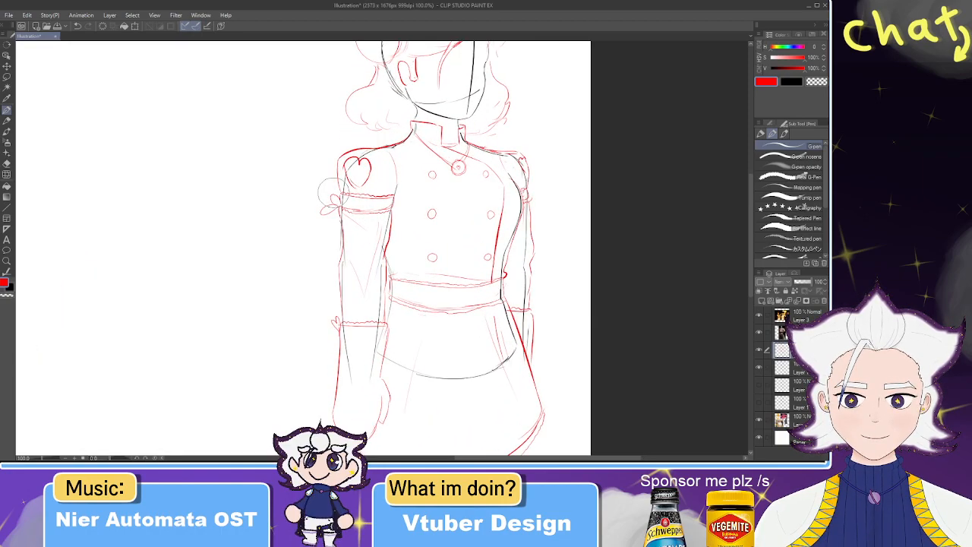
- On the Layer 1 Copy guide layer, erase the black body lines inside the glove, skirt and torso
{"action": "left_click_drag", "start_coordinate": [297, 147], "coordinate": [359, 121]}
{"action": "key", "text": "e"}
{"action": "key", "text": "p"}
{"action": "key", "text": "e"}
{"action": "key", "text": "p"}
{"action": "mouse_move", "coordinate": [401, 164]}
{"action": "left_mouse_down"}
{"action": "mouse_move", "coordinate": [401, 149]}
{"action": "mouse_move", "coordinate": [403, 158]}
{"action": "mouse_move", "coordinate": [295, 157]}
{"action": "left_mouse_up"}
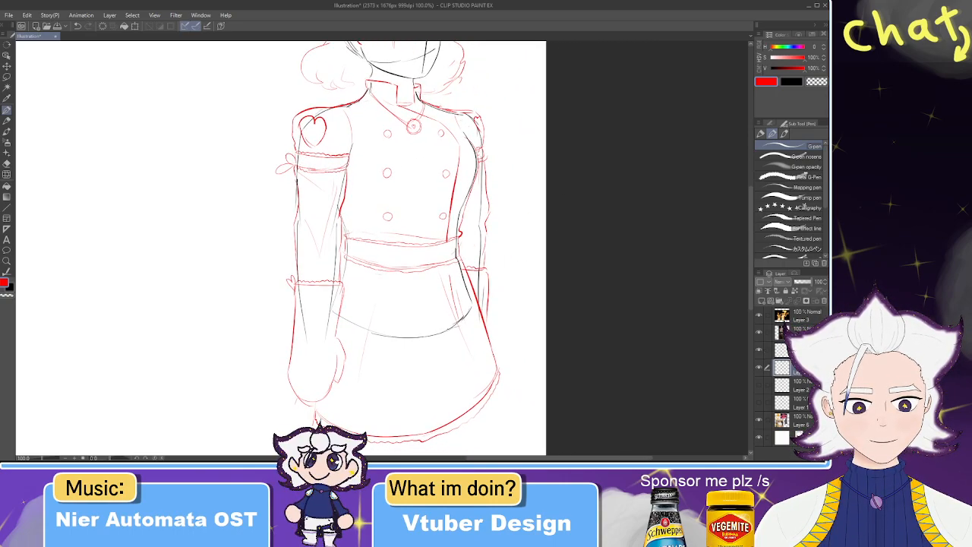
{"action": "key", "text": "e"}
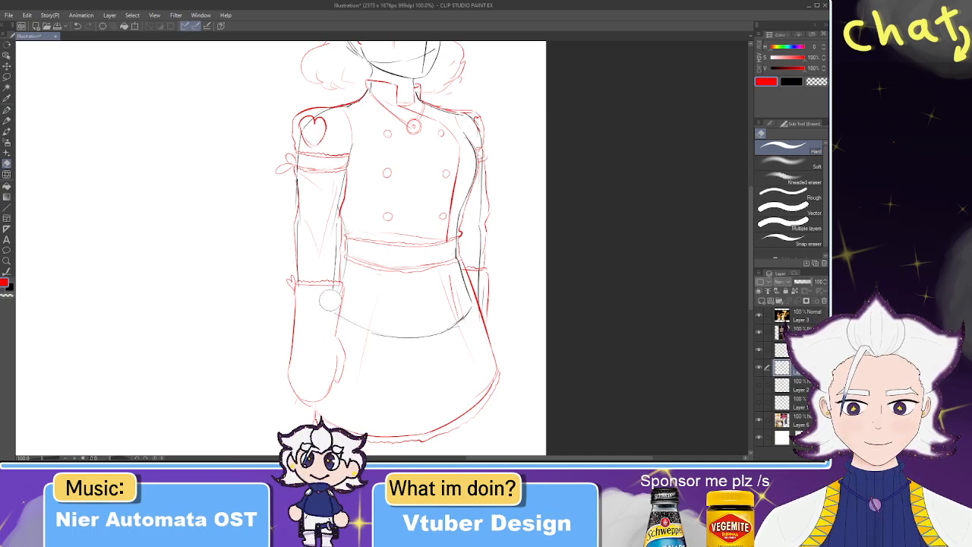
{"action": "mouse_move", "coordinate": [349, 323]}
{"action": "left_mouse_down"}
{"action": "mouse_move", "coordinate": [417, 338]}
{"action": "mouse_move", "coordinate": [465, 302]}
{"action": "left_mouse_up"}
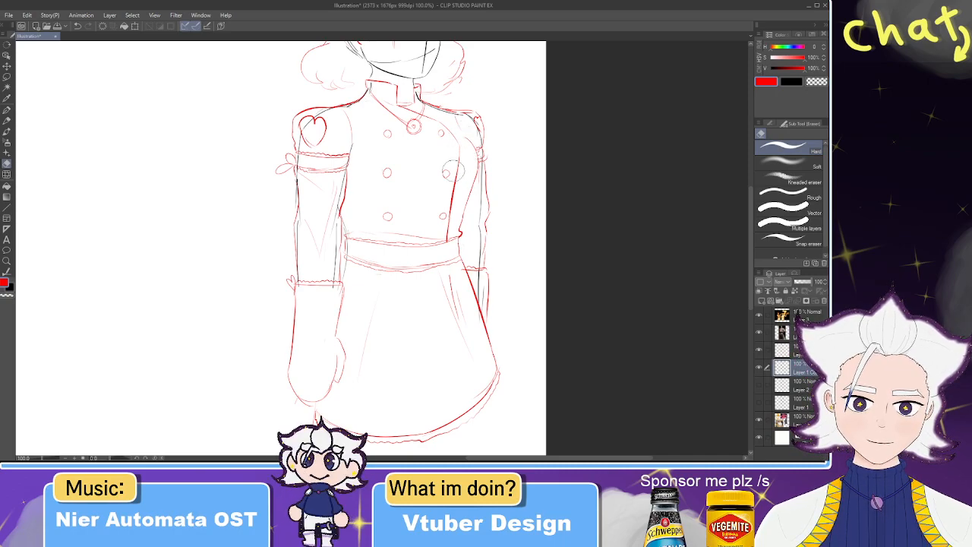
- Show Layer 2 with the earlier apron dress sketch for comparison, leaving Layer 1 hidden
{"action": "scroll", "coordinate": [478, 169], "scroll_direction": "down", "scroll_amount": 6}
{"action": "scroll", "coordinate": [473, 296], "scroll_direction": "up", "scroll_amount": 3}
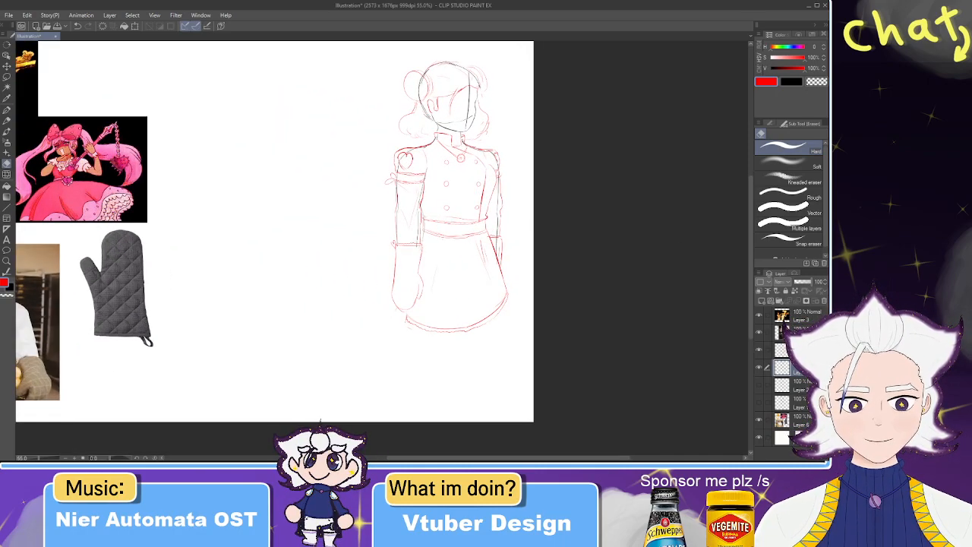
{"action": "left_click", "coordinate": [758, 401]}
{"action": "left_click", "coordinate": [759, 398]}
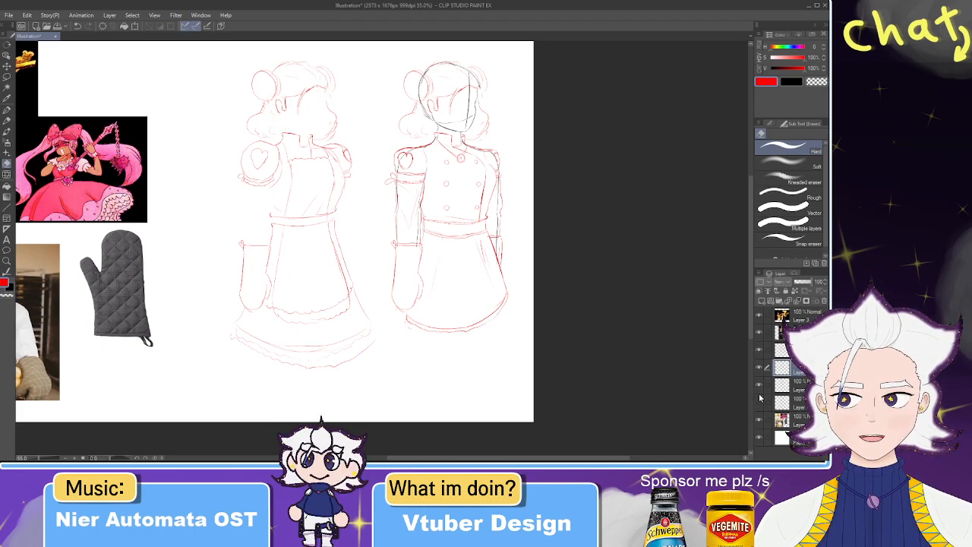
- Redraw the squared shoulder corner beside the heart emblem on the chef-jacket sketch layer and touch up the opposite shoulder
{"action": "scroll", "coordinate": [369, 152], "scroll_direction": "up", "scroll_amount": 5}
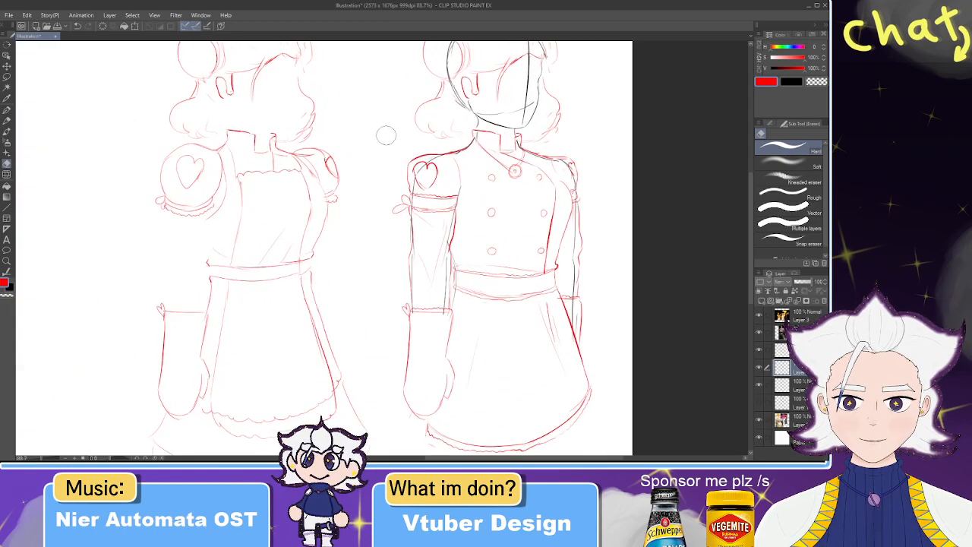
{"action": "left_click", "coordinate": [799, 383]}
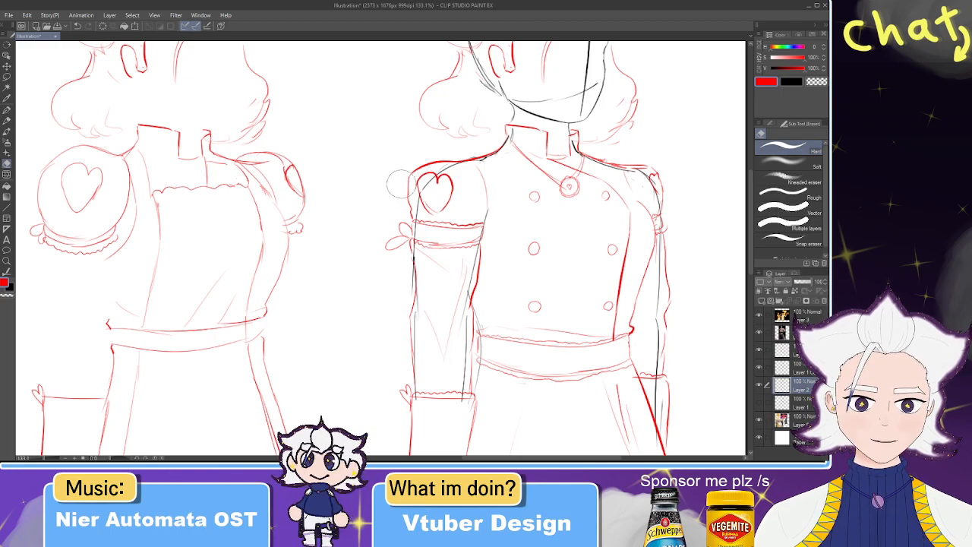
{"action": "left_click", "coordinate": [804, 371]}
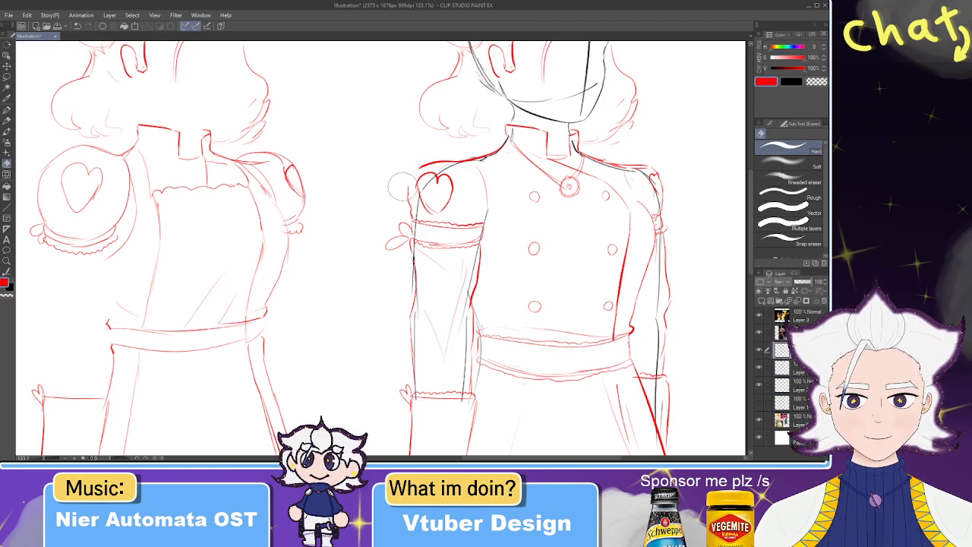
{"action": "key", "text": "p"}
{"action": "mouse_move", "coordinate": [437, 160]}
{"action": "left_mouse_down"}
{"action": "mouse_move", "coordinate": [414, 167]}
{"action": "mouse_move", "coordinate": [408, 189]}
{"action": "left_mouse_up"}
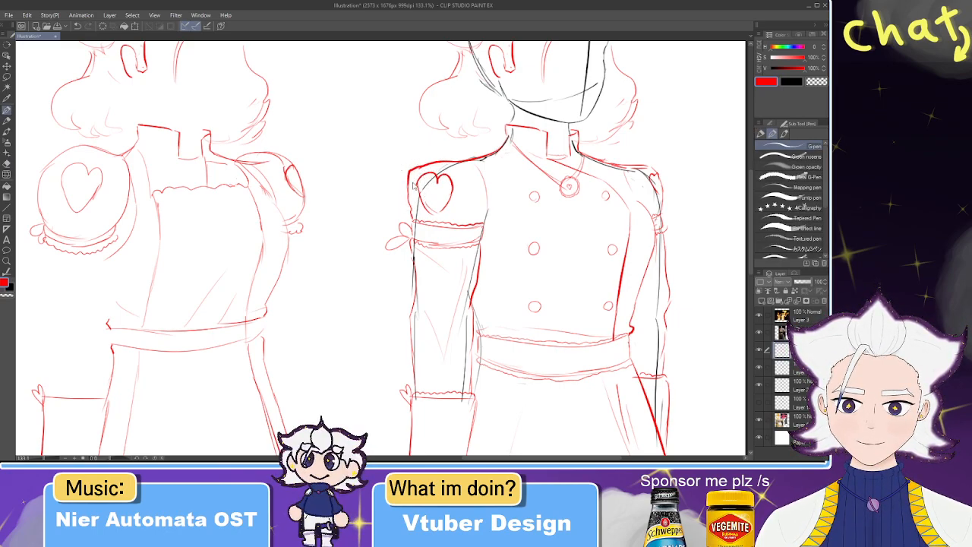
{"action": "key", "text": "e"}
{"action": "mouse_move", "coordinate": [647, 172]}
{"action": "left_mouse_down"}
{"action": "mouse_move", "coordinate": [618, 163]}
{"action": "mouse_move", "coordinate": [650, 166]}
{"action": "left_mouse_up"}
{"action": "key", "text": "p"}
{"action": "scroll", "coordinate": [650, 165], "scroll_direction": "down", "scroll_amount": 5}
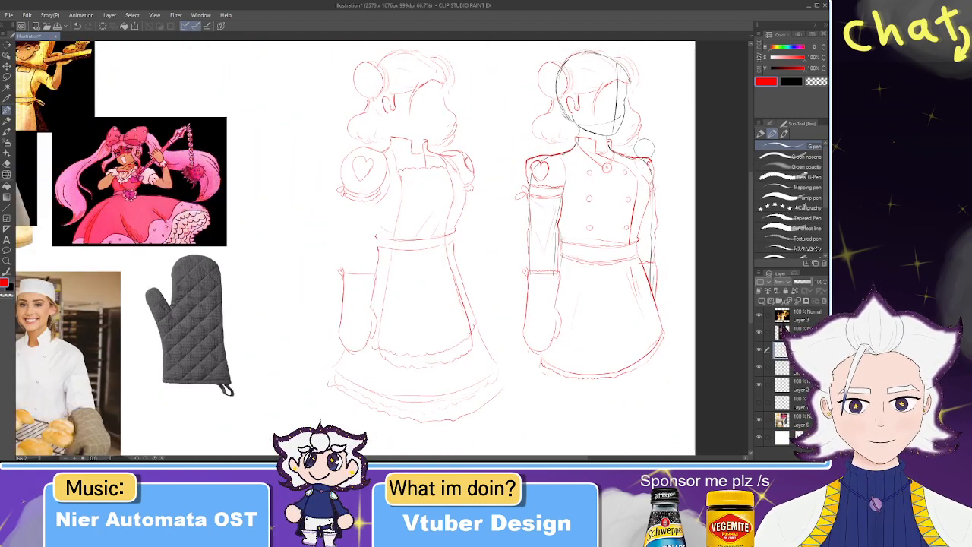
- Compare the chef-jacket sketch with the earlier apron dress sketch, toggling the body guide and earlier sketch layers
{"action": "scroll", "coordinate": [644, 148], "scroll_direction": "up", "scroll_amount": 3}
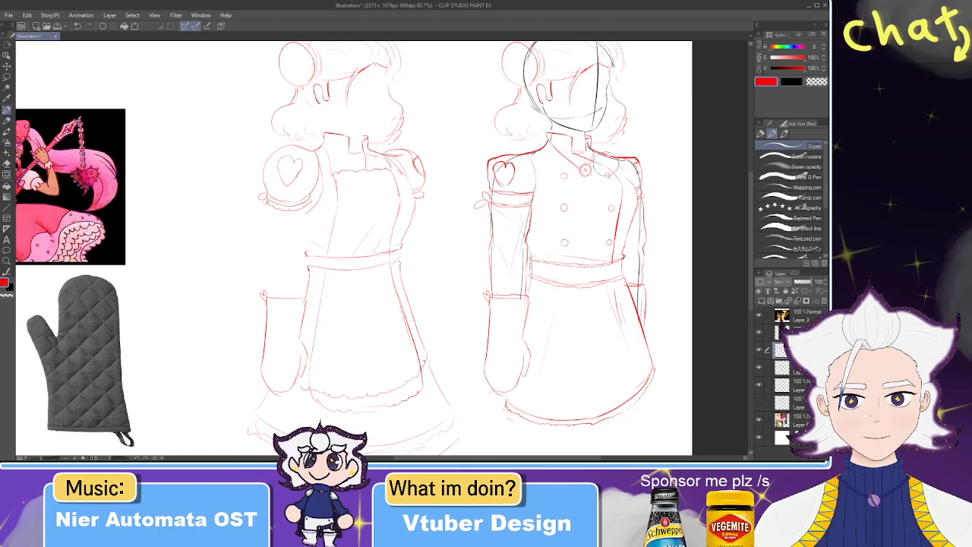
{"action": "scroll", "coordinate": [584, 170], "scroll_direction": "down", "scroll_amount": 2}
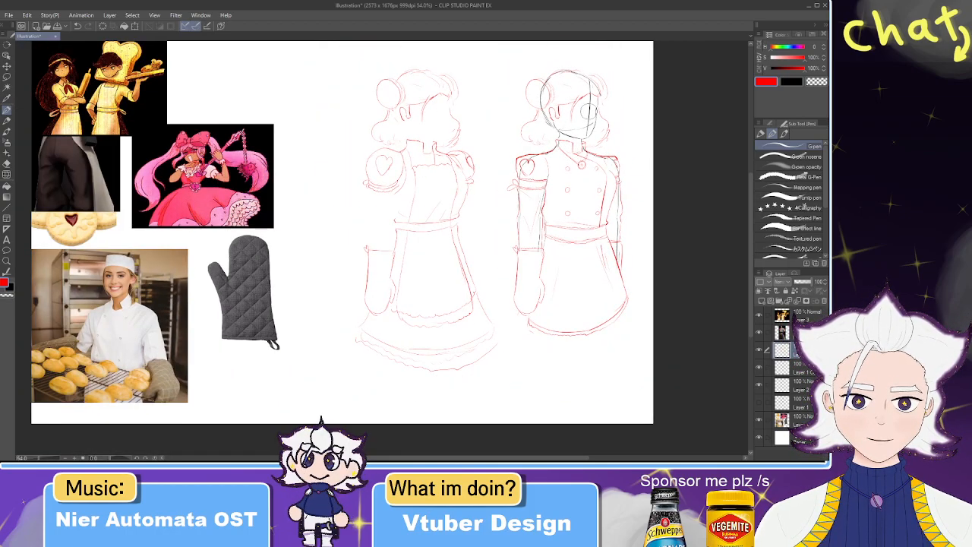
{"action": "scroll", "coordinate": [600, 142], "scroll_direction": "up", "scroll_amount": 5}
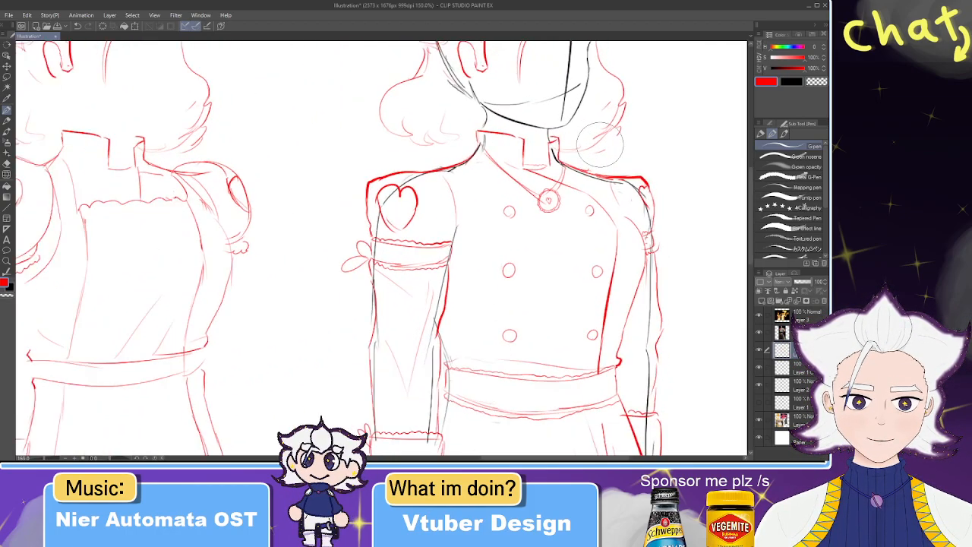
{"action": "scroll", "coordinate": [600, 143], "scroll_direction": "down", "scroll_amount": 3}
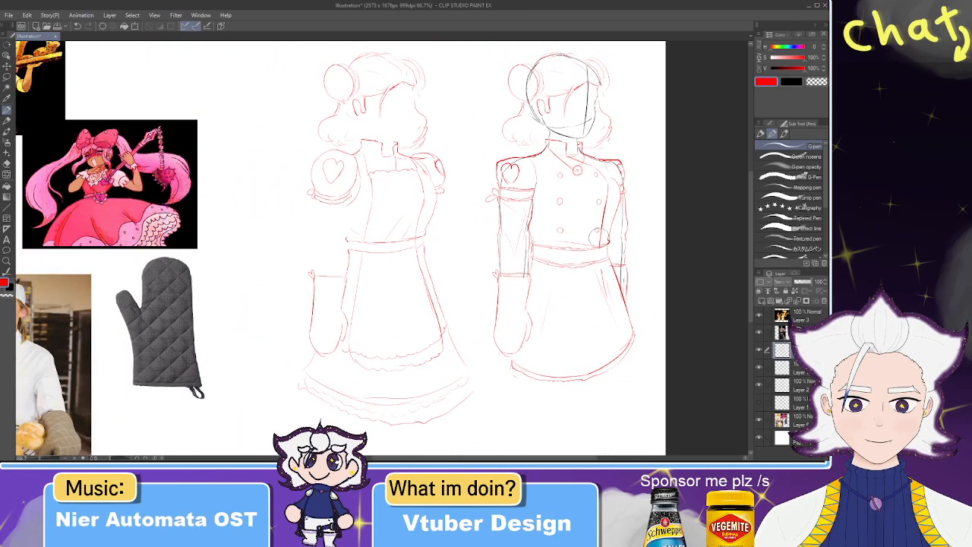
{"action": "left_click", "coordinate": [758, 367]}
{"action": "left_click", "coordinate": [758, 384]}
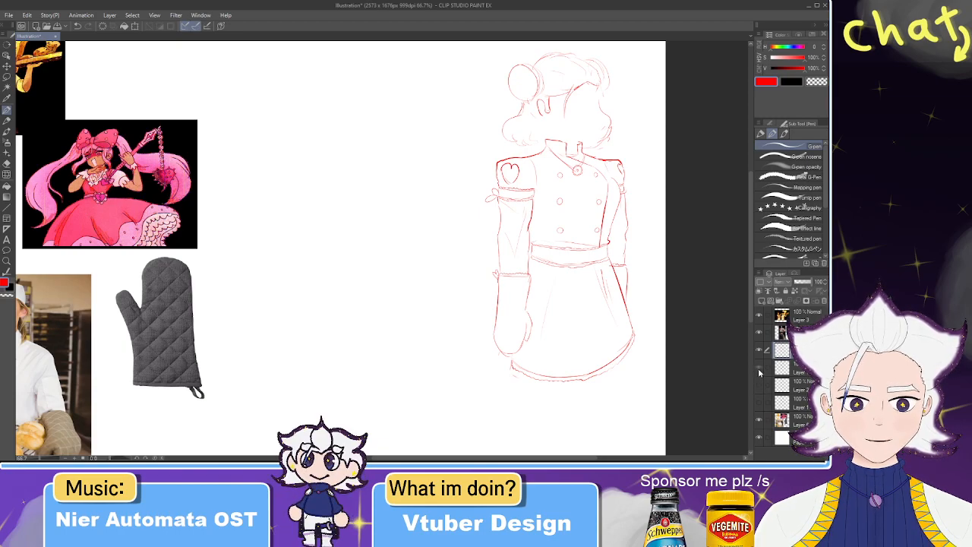
{"action": "left_click", "coordinate": [759, 366]}
{"action": "left_click", "coordinate": [758, 384]}
{"action": "left_click", "coordinate": [759, 403]}
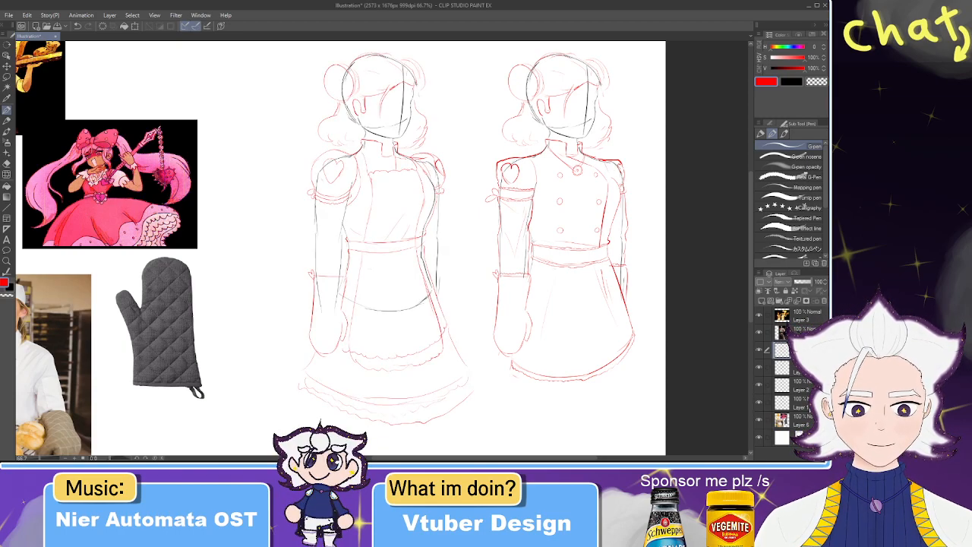
- Group Layer 1 and Layer 2 into a folder named "old" and hide the folder
{"action": "left_click", "coordinate": [780, 301]}
{"action": "left_click", "coordinate": [803, 407]}
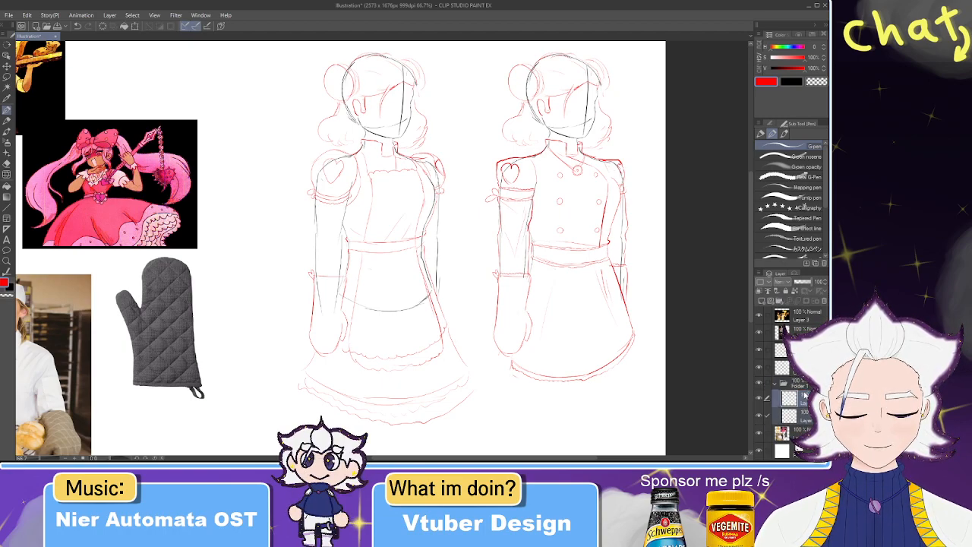
{"action": "left_click", "coordinate": [801, 384]}
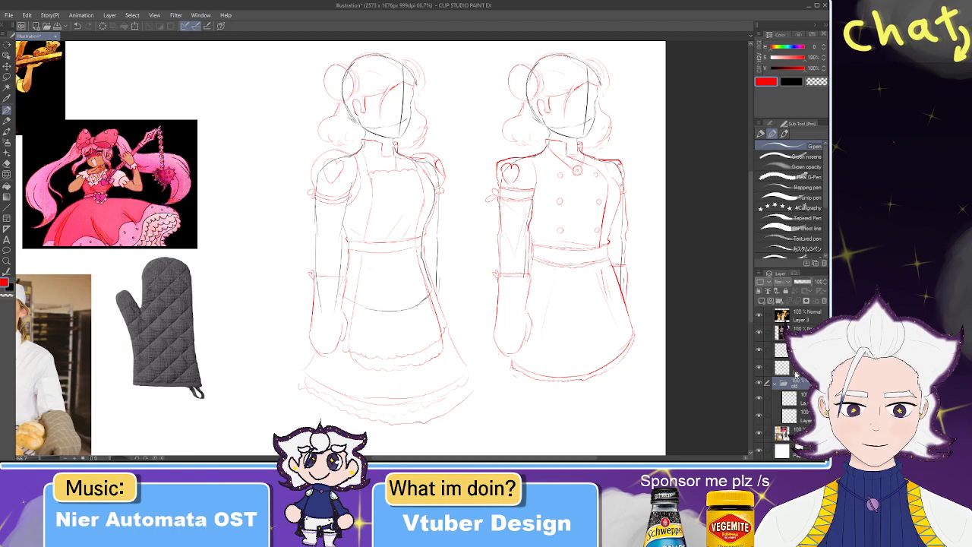
{"action": "left_click", "coordinate": [759, 385]}
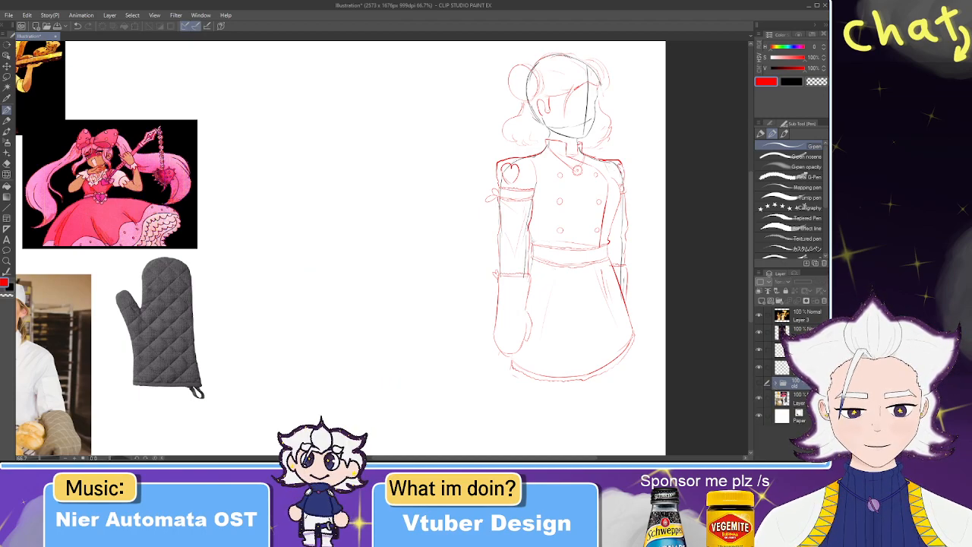
- Select the jacket sketch and its guide layer together, lasso the figure and move it close to the oven mitt reference
{"action": "left_click", "coordinate": [797, 349]}
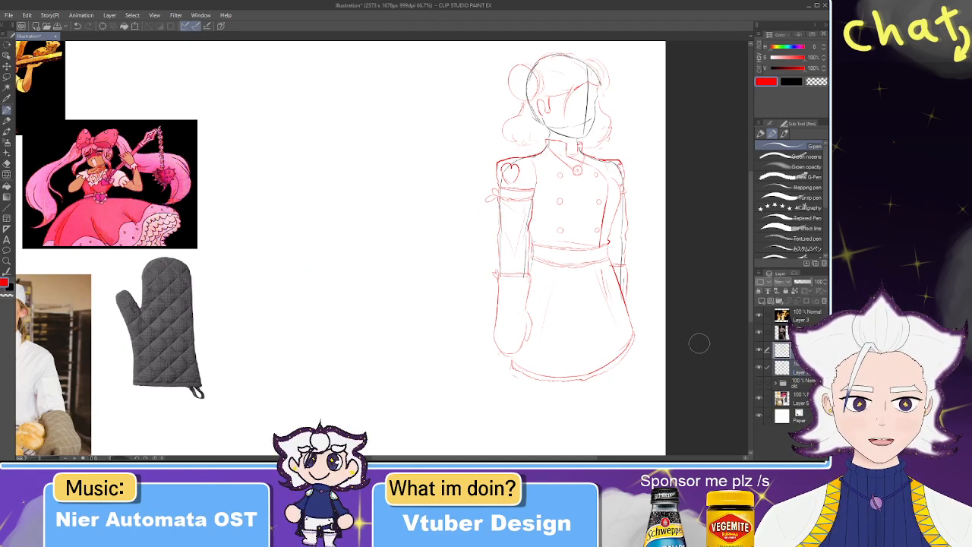
{"action": "left_click", "coordinate": [7, 56]}
{"action": "left_click", "coordinate": [7, 77]}
{"action": "scroll", "coordinate": [443, 170], "scroll_direction": "down", "scroll_amount": 2}
{"action": "mouse_move", "coordinate": [632, 329]}
{"action": "left_mouse_down"}
{"action": "mouse_move", "coordinate": [423, 347]}
{"action": "mouse_move", "coordinate": [740, 172]}
{"action": "left_mouse_up"}
{"action": "left_click_drag", "start_coordinate": [631, 362], "coordinate": [599, 241]}
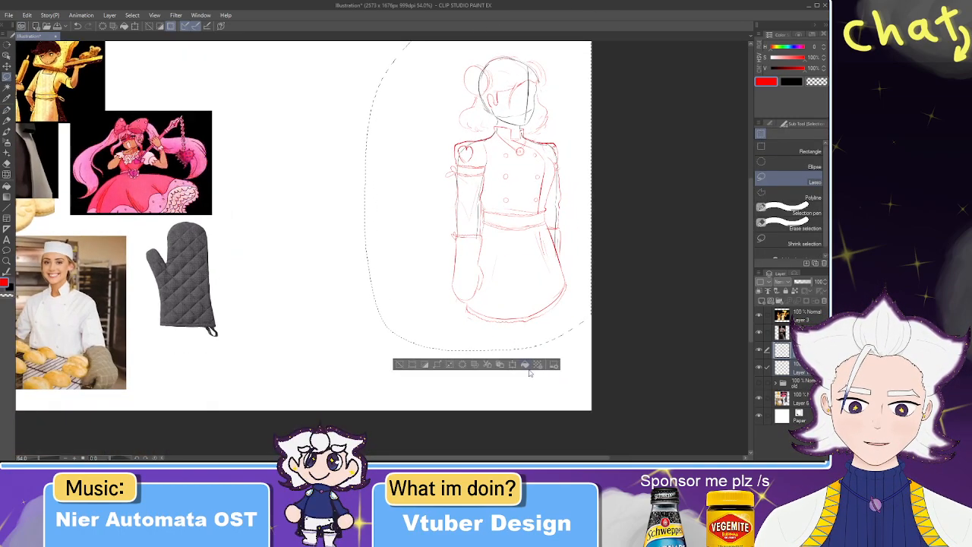
{"action": "left_click", "coordinate": [513, 364]}
{"action": "left_click_drag", "start_coordinate": [552, 308], "coordinate": [365, 307]}
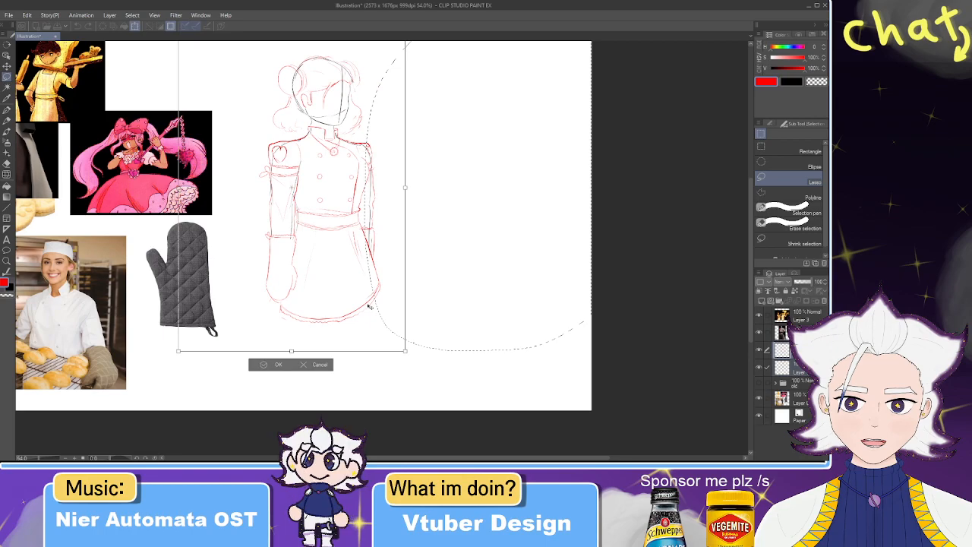
{"action": "left_click", "coordinate": [277, 365]}
{"action": "key", "text": "ctrl+d"}
{"action": "scroll", "coordinate": [460, 114], "scroll_direction": "up", "scroll_amount": 2}
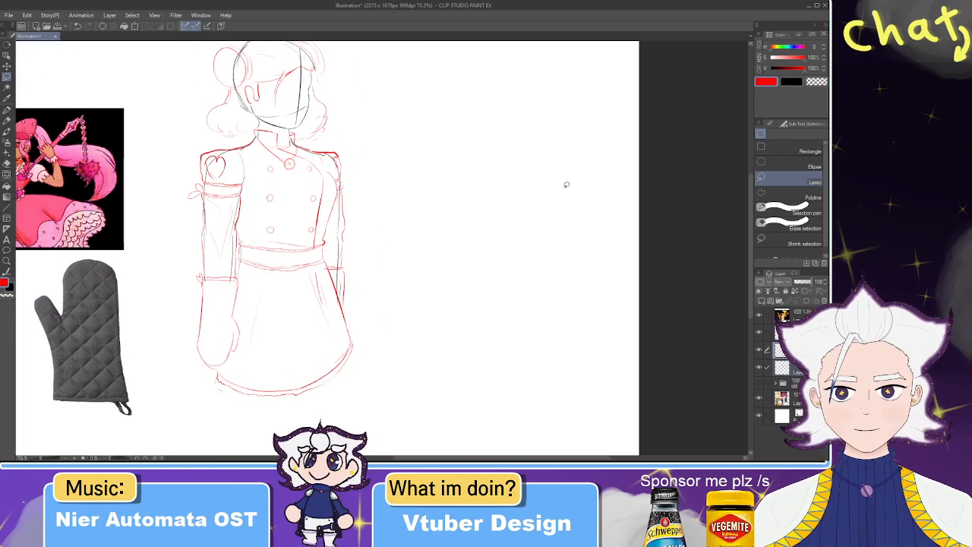
- Duplicate the body guide layer and the chef-jacket sketch layer
{"action": "left_click", "coordinate": [790, 368]}
{"action": "left_click", "coordinate": [758, 368]}
{"action": "left_click", "coordinate": [758, 368]}
{"action": "left_click", "coordinate": [758, 371]}
{"action": "left_click", "coordinate": [759, 370]}
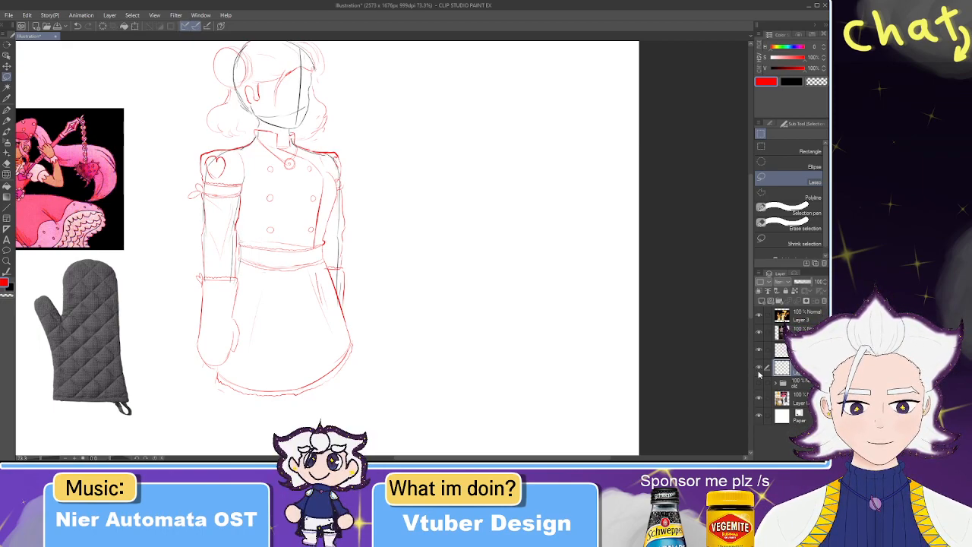
{"action": "left_click", "coordinate": [6, 55]}
{"action": "mouse_move", "coordinate": [274, 178]}
{"action": "left_mouse_down"}
{"action": "mouse_move", "coordinate": [384, 176]}
{"action": "mouse_move", "coordinate": [401, 190]}
{"action": "left_mouse_up"}
{"action": "key", "text": "ctrl+z"}
{"action": "left_click", "coordinate": [797, 385]}
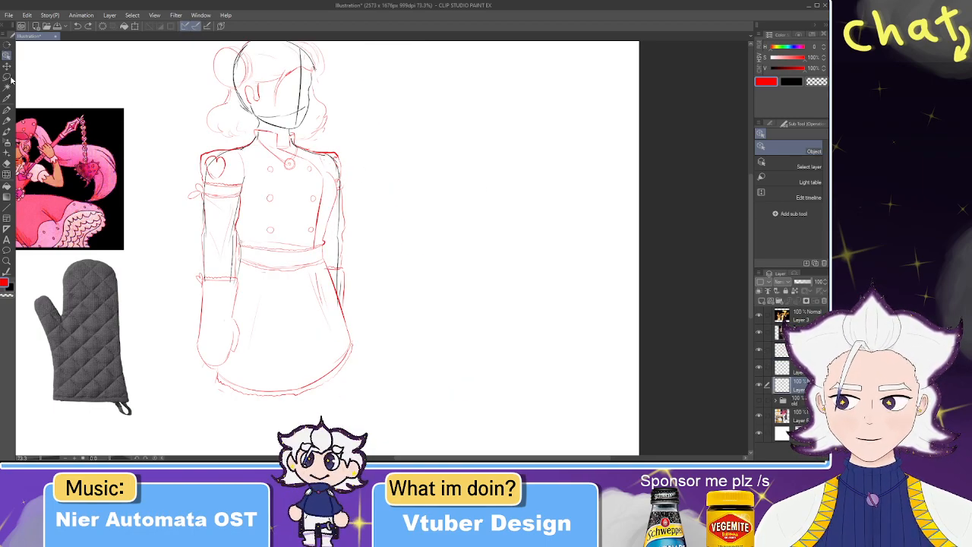
{"action": "key", "text": "ctrl+z"}
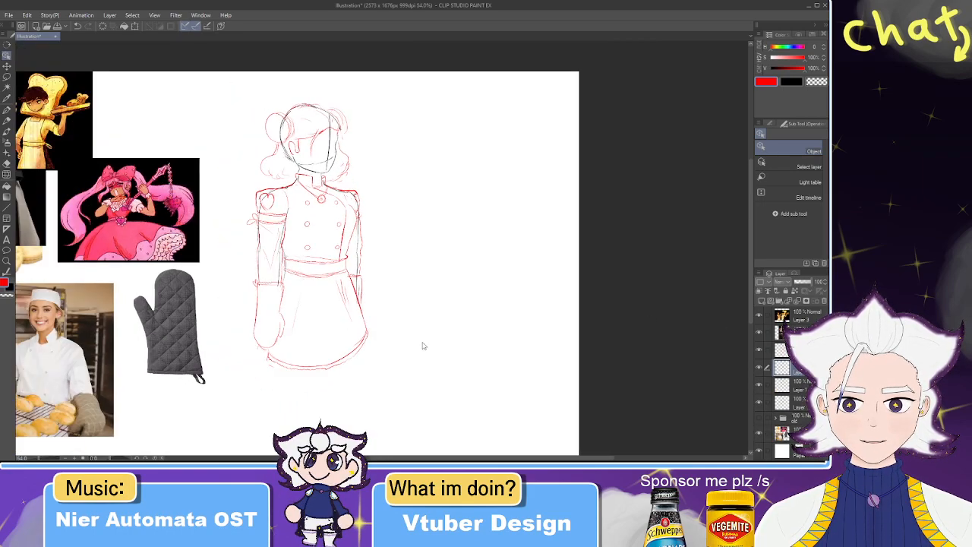
{"action": "key", "text": "m"}
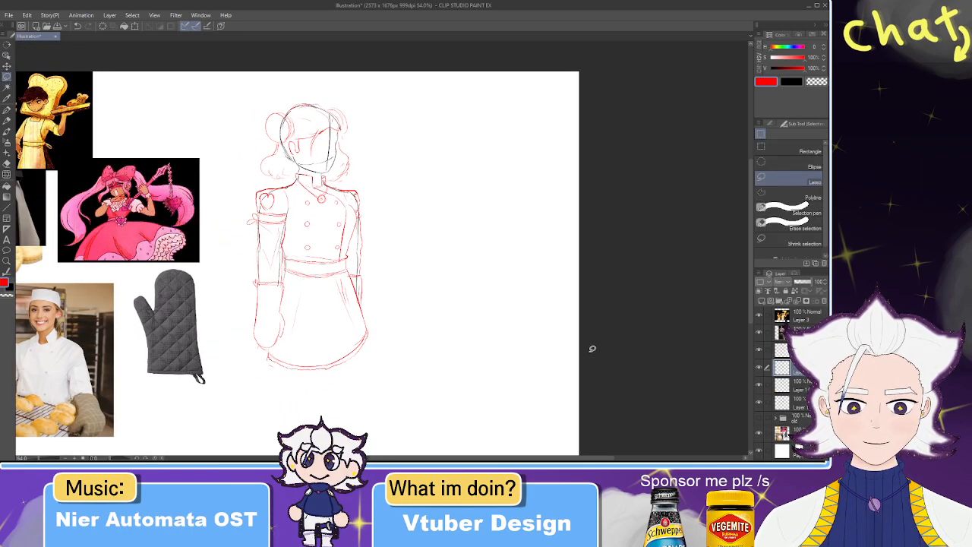
{"action": "left_click", "coordinate": [760, 368]}
{"action": "left_click", "coordinate": [758, 351]}
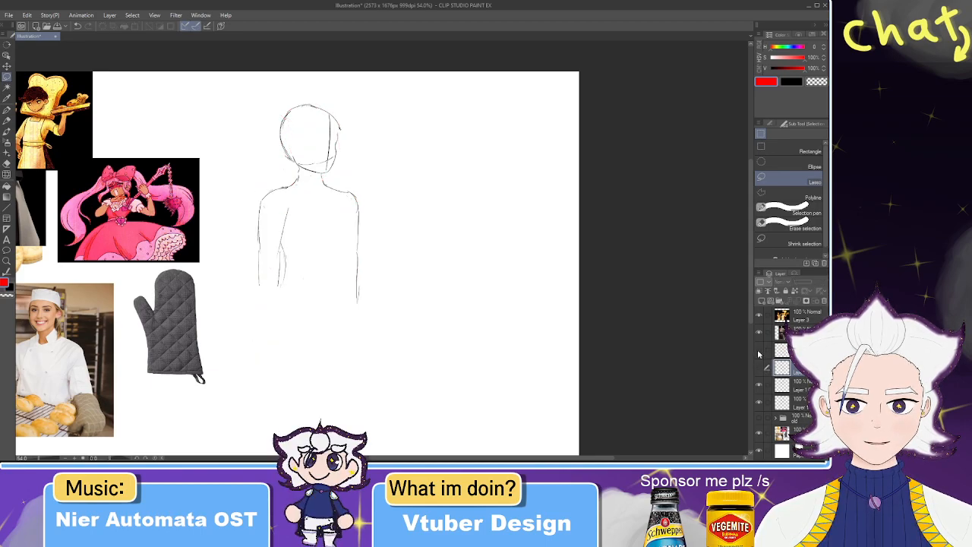
{"action": "left_click", "coordinate": [759, 350]}
{"action": "left_click", "coordinate": [759, 367]}
{"action": "left_click_drag", "start_coordinate": [436, 354], "coordinate": [348, 404]}
{"action": "mouse_move", "coordinate": [240, 319]}
{"action": "left_mouse_down"}
{"action": "mouse_move", "coordinate": [421, 78]}
{"action": "mouse_move", "coordinate": [436, 349]}
{"action": "left_mouse_up"}
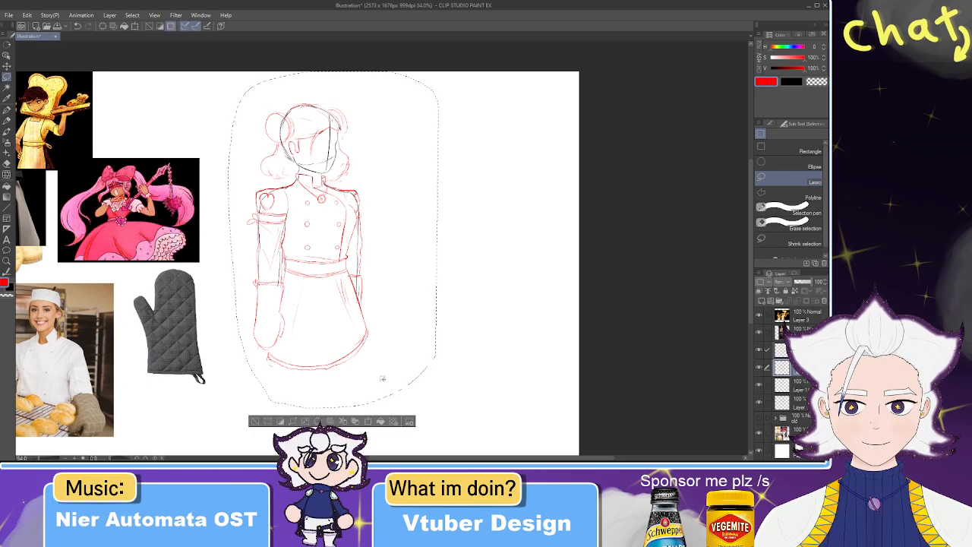
{"action": "key", "text": "ctrl+t"}
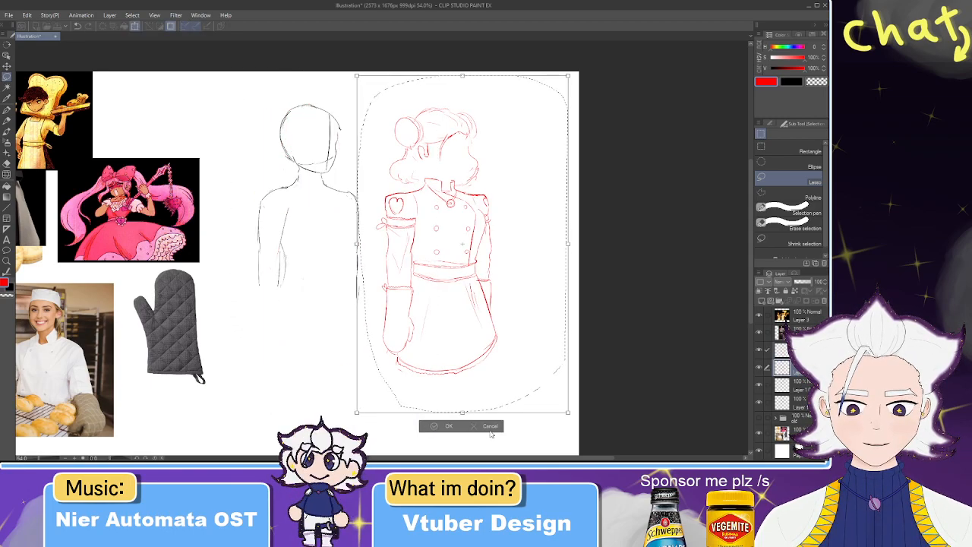
{"action": "left_click", "coordinate": [484, 426]}
{"action": "key", "text": "ctrl+d"}
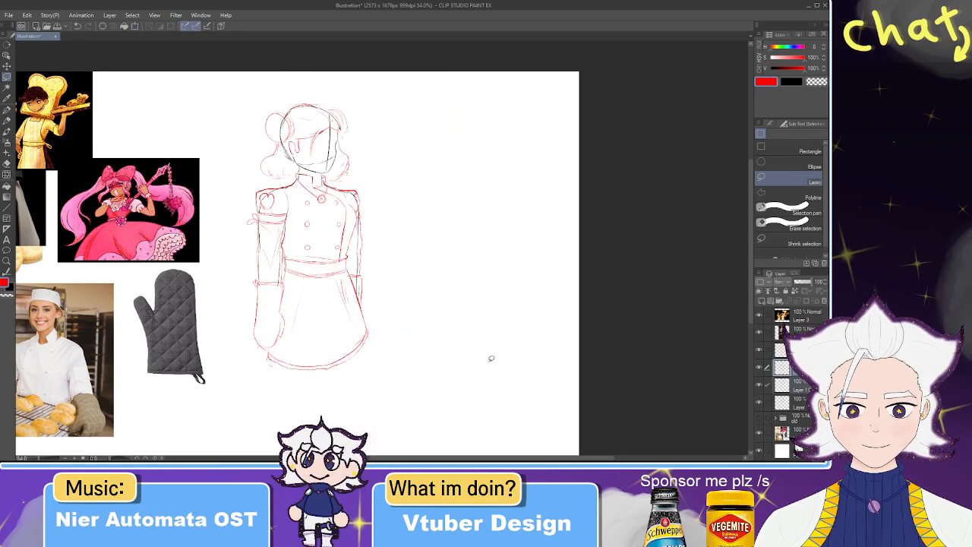
- Lasso the duplicated jacket sketch with its guide and move the copy into the empty space beside the original figure
{"action": "mouse_move", "coordinate": [375, 385]}
{"action": "left_mouse_down"}
{"action": "mouse_move", "coordinate": [228, 171]}
{"action": "mouse_move", "coordinate": [515, 295]}
{"action": "left_mouse_up"}
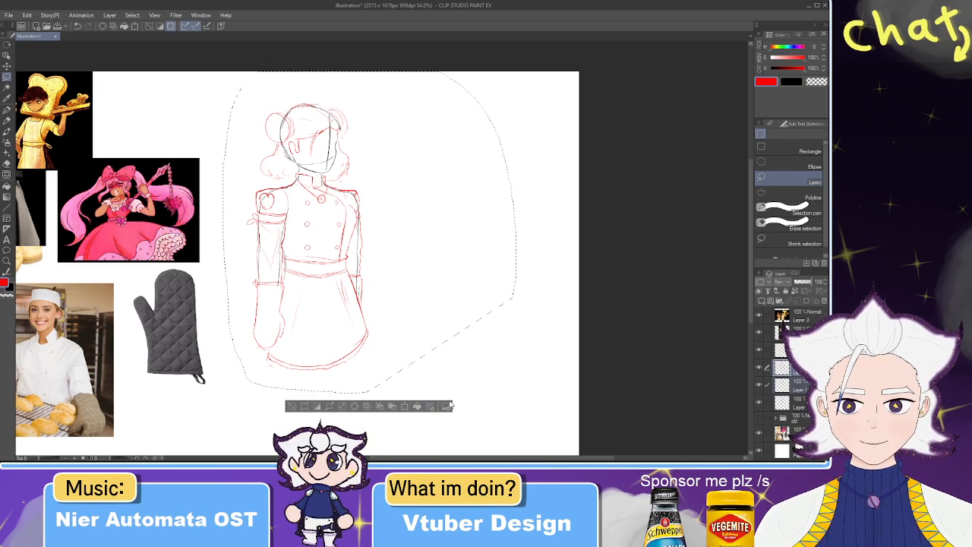
{"action": "left_click", "coordinate": [407, 404]}
{"action": "left_click_drag", "start_coordinate": [368, 341], "coordinate": [517, 341]}
{"action": "left_click", "coordinate": [501, 408]}
{"action": "key", "text": "ctrl+d"}
{"action": "scroll", "coordinate": [459, 272], "scroll_direction": "up", "scroll_amount": 2}
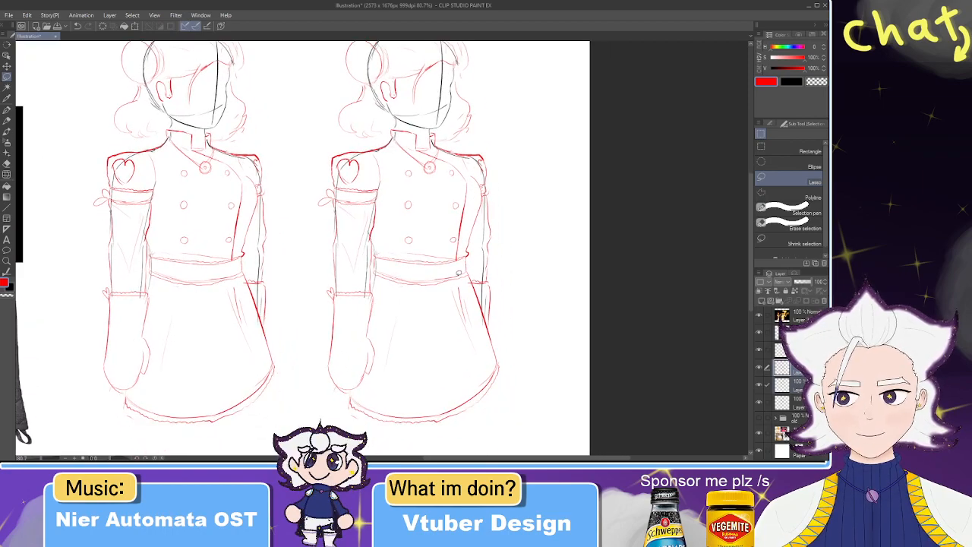
- Lasso the copied figure's outfit below the head and delete the jacket, skirt and gloves from the sketch layer
{"action": "left_click", "coordinate": [758, 367]}
{"action": "left_click", "coordinate": [758, 368]}
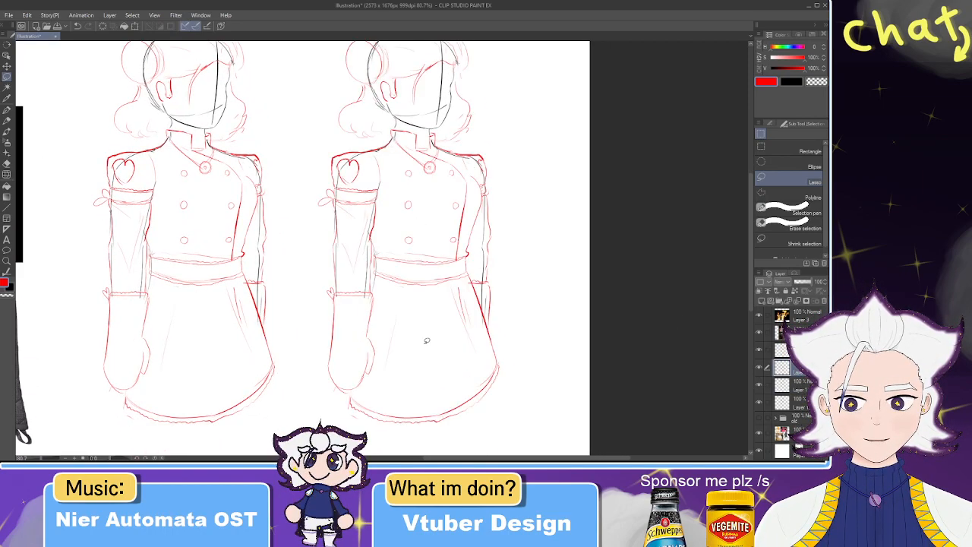
{"action": "mouse_move", "coordinate": [430, 416]}
{"action": "left_mouse_down"}
{"action": "mouse_move", "coordinate": [323, 406]}
{"action": "mouse_move", "coordinate": [312, 207]}
{"action": "mouse_move", "coordinate": [341, 146]}
{"action": "mouse_move", "coordinate": [504, 146]}
{"action": "mouse_move", "coordinate": [534, 448]}
{"action": "left_mouse_up"}
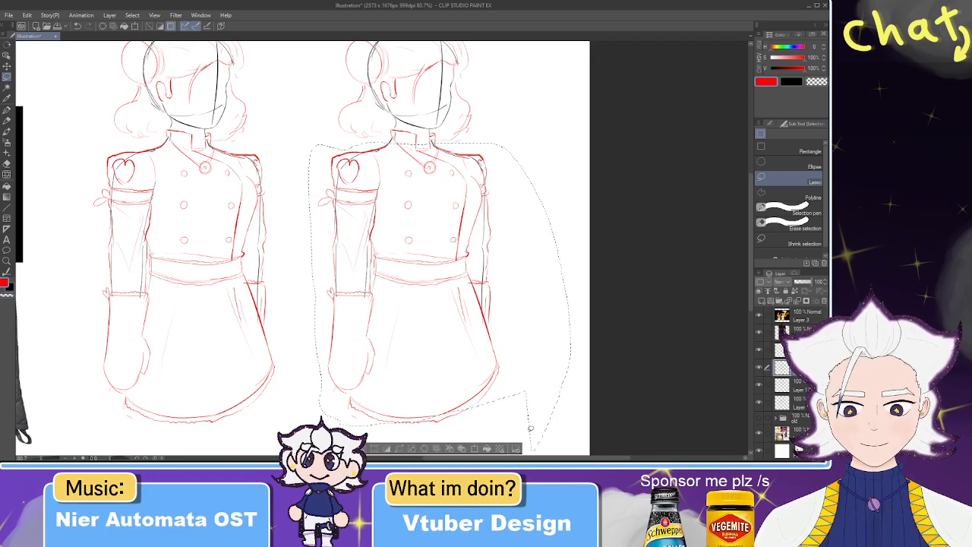
{"action": "key", "text": "ctrl+d"}
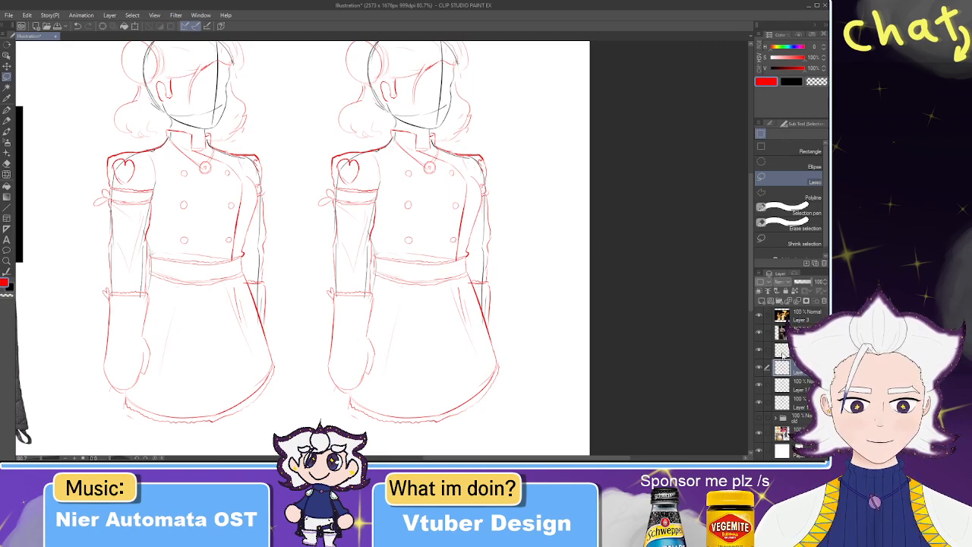
{"action": "key", "text": "ctrl+z"}
{"action": "left_click", "coordinate": [758, 367]}
{"action": "left_click", "coordinate": [759, 367]}
{"action": "key", "text": "Delete"}
{"action": "key", "text": "ctrl+d"}
- Erase the leftover red collar lines around the copied figure's neck
{"action": "key", "text": "e"}
{"action": "left_click_drag", "start_coordinate": [391, 135], "coordinate": [408, 139]}
{"action": "scroll", "coordinate": [426, 190], "scroll_direction": "down", "scroll_amount": 3}
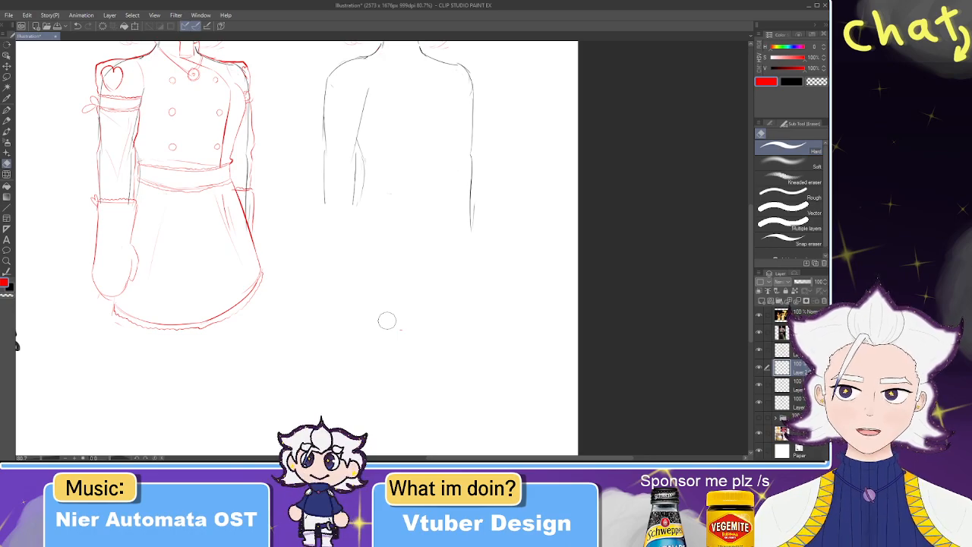
{"action": "scroll", "coordinate": [387, 320], "scroll_direction": "down", "scroll_amount": 5}
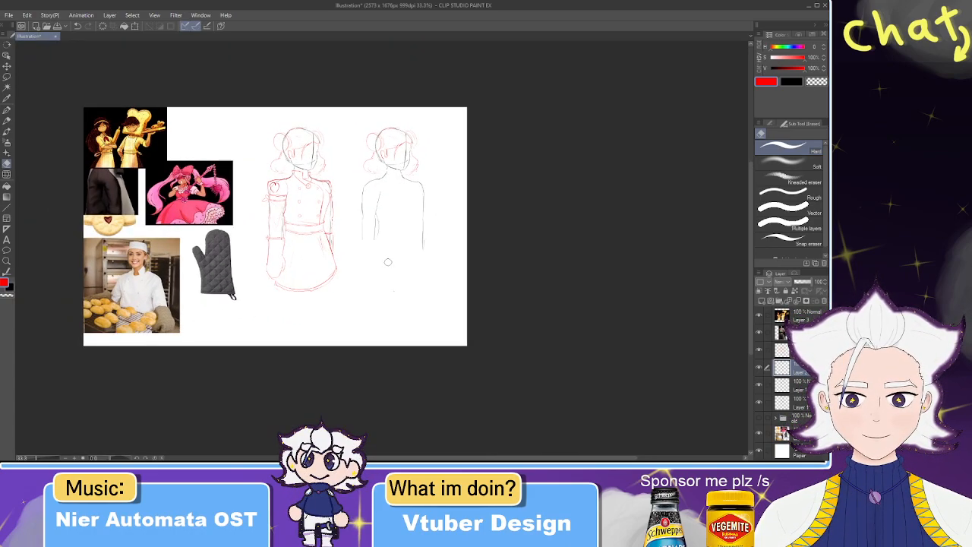
{"action": "left_click", "coordinate": [6, 55]}
{"action": "scroll", "coordinate": [392, 204], "scroll_direction": "up", "scroll_amount": 3}
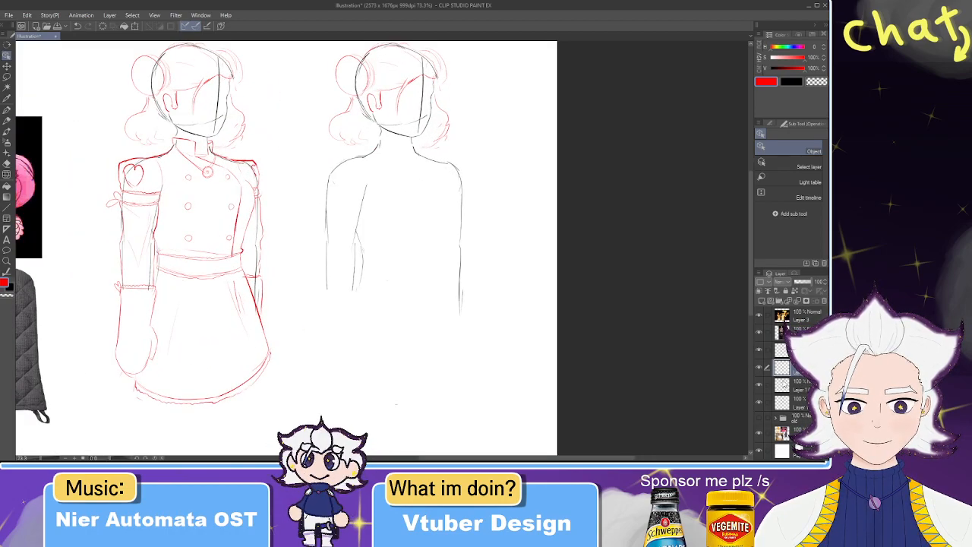
{"action": "scroll", "coordinate": [403, 189], "scroll_direction": "up", "scroll_amount": 2}
{"action": "mouse_move", "coordinate": [322, 129]}
{"action": "left_mouse_down"}
{"action": "mouse_move", "coordinate": [428, 158]}
{"action": "mouse_move", "coordinate": [421, 175]}
{"action": "mouse_move", "coordinate": [445, 159]}
{"action": "left_mouse_up"}
{"action": "key", "text": "p"}
{"action": "key", "text": "ctrl+z"}
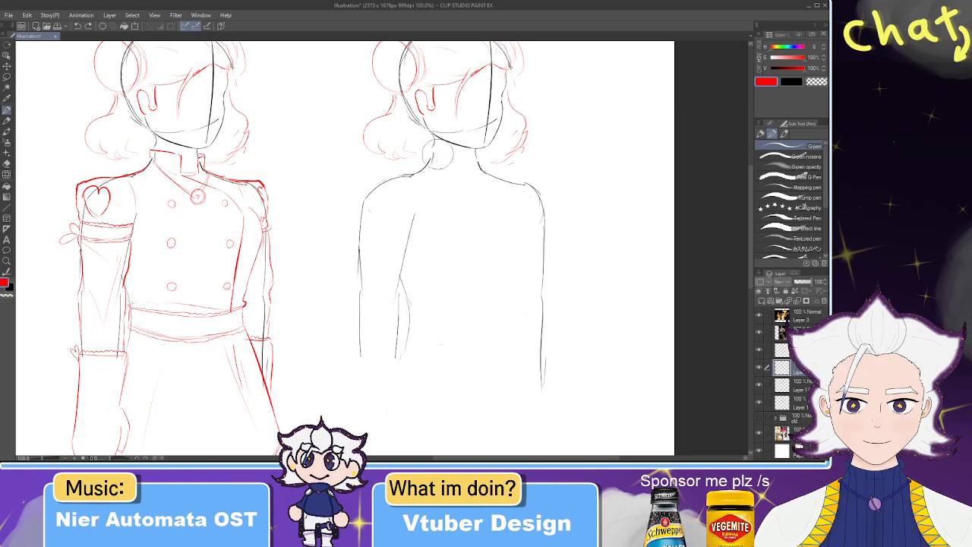
- Redraw the copied figure's neck line beneath the hair in black on the duplicated body guide layer
{"action": "left_click", "coordinate": [759, 384]}
{"action": "left_click", "coordinate": [759, 384]}
{"action": "left_click", "coordinate": [810, 388]}
{"action": "key", "text": "x"}
{"action": "key", "text": "e"}
{"action": "key", "text": "p"}
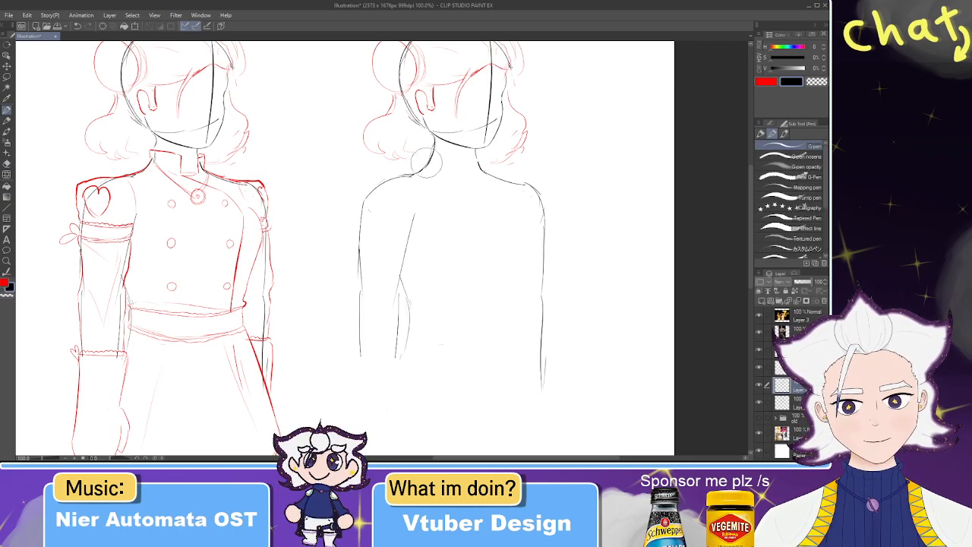
- Erase the rough shoulder lines of the copied figure and redraw both shoulders as clean black curves
{"action": "key", "text": "e"}
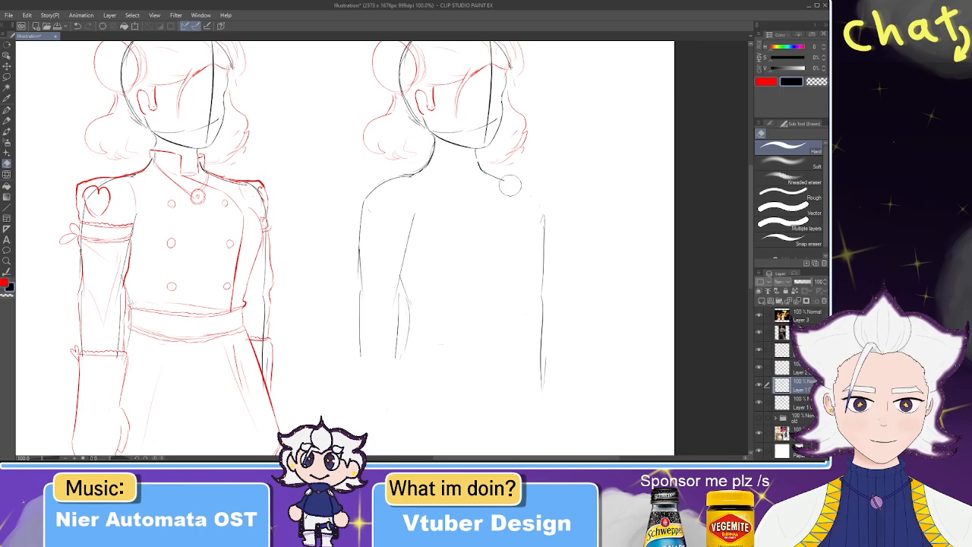
{"action": "key", "text": "p"}
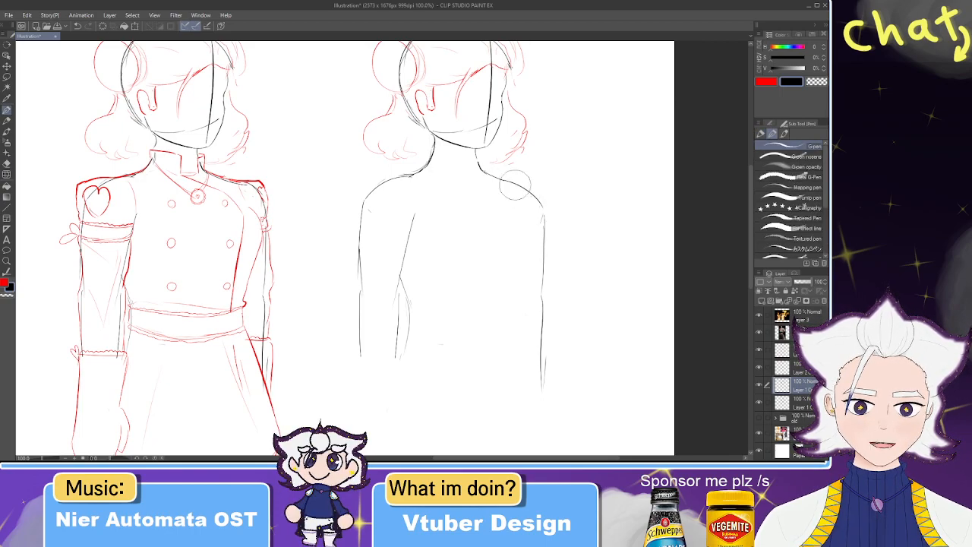
{"action": "key", "text": "e"}
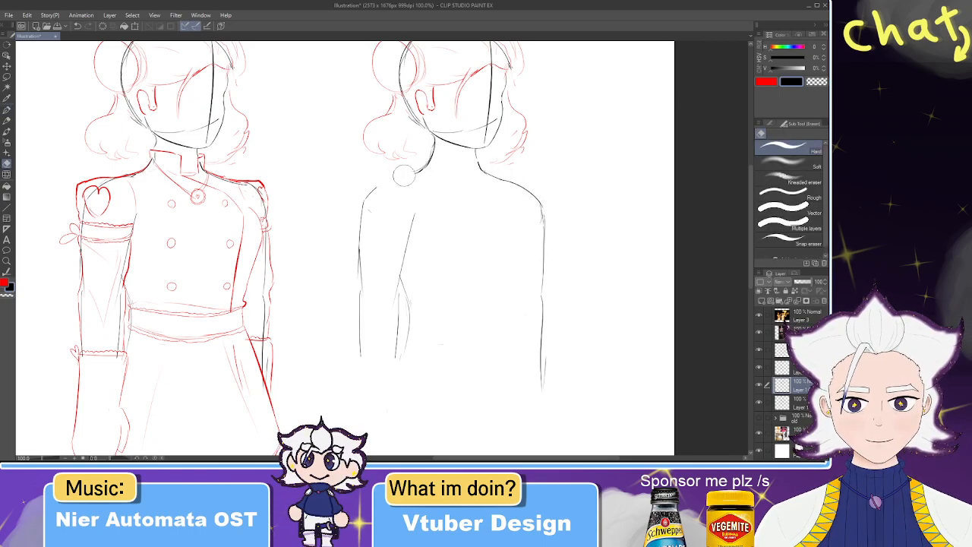
{"action": "key", "text": "p"}
{"action": "key", "text": "ctrl+z"}
{"action": "left_click_drag", "start_coordinate": [398, 177], "coordinate": [375, 189]}
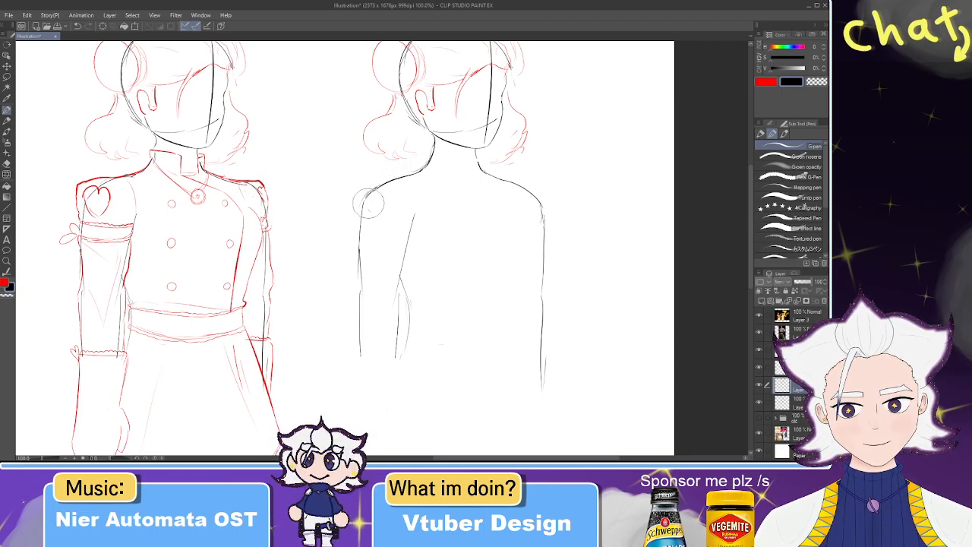
- Sketch a red stand-up collar with a front notch around the copied figure's neck on the duplicated sketch layer
{"action": "left_click", "coordinate": [759, 369]}
{"action": "left_click", "coordinate": [759, 369]}
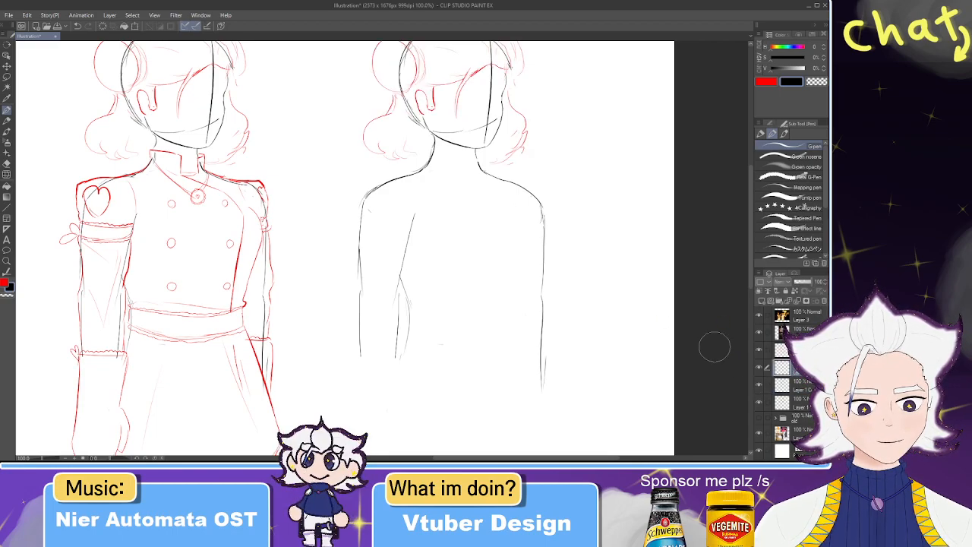
{"action": "left_click_drag", "start_coordinate": [430, 152], "coordinate": [448, 155]}
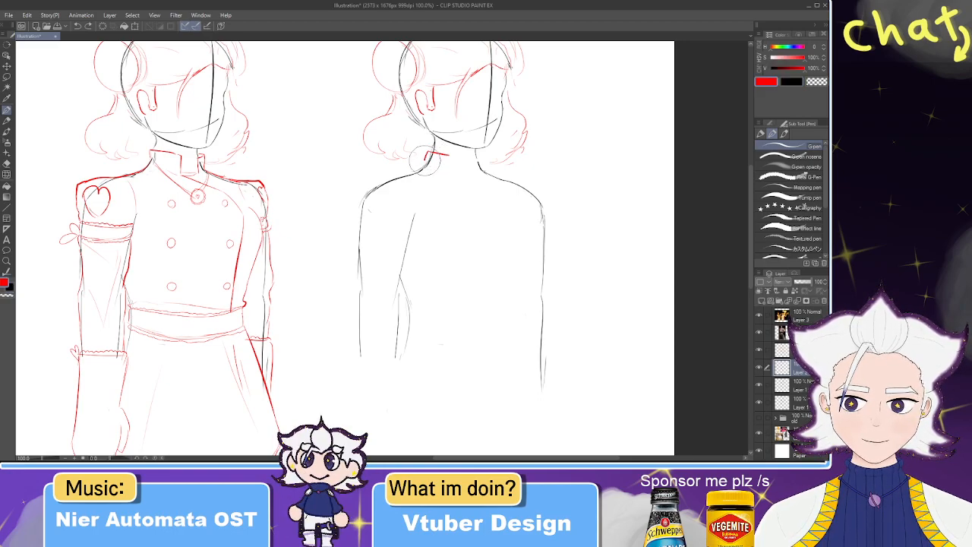
{"action": "key", "text": "ctrl+z"}
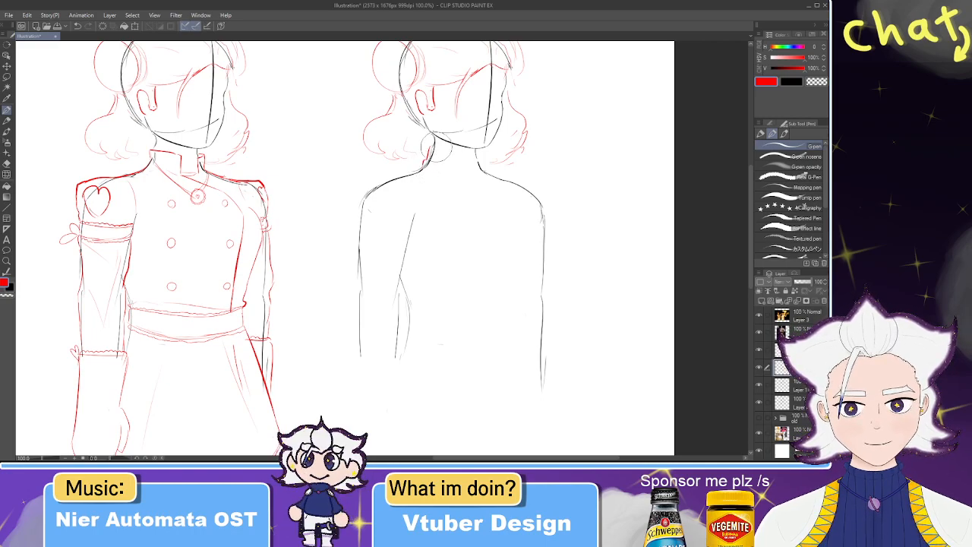
{"action": "mouse_move", "coordinate": [463, 159]}
{"action": "left_mouse_down"}
{"action": "mouse_move", "coordinate": [460, 173]}
{"action": "mouse_move", "coordinate": [479, 156]}
{"action": "left_mouse_up"}
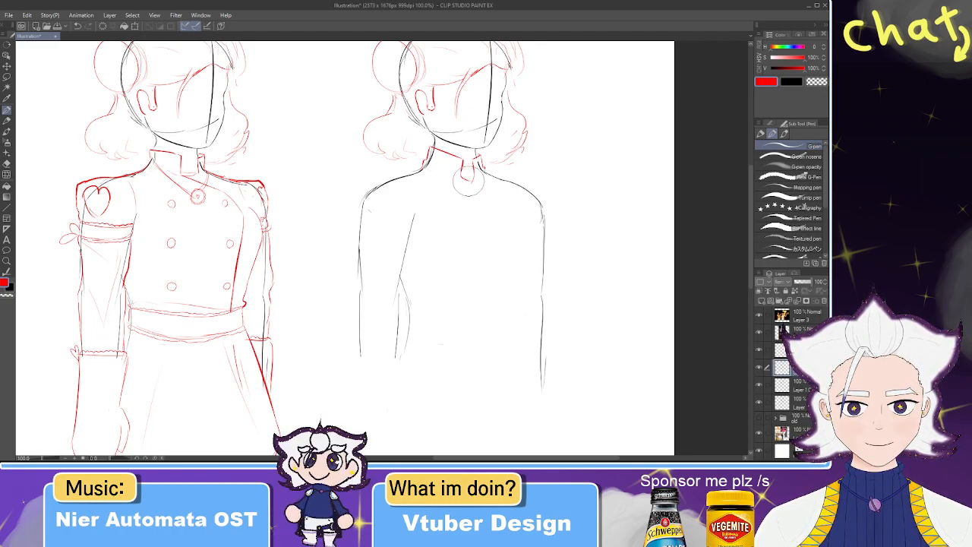
{"action": "key", "text": "e"}
{"action": "key", "text": "p"}
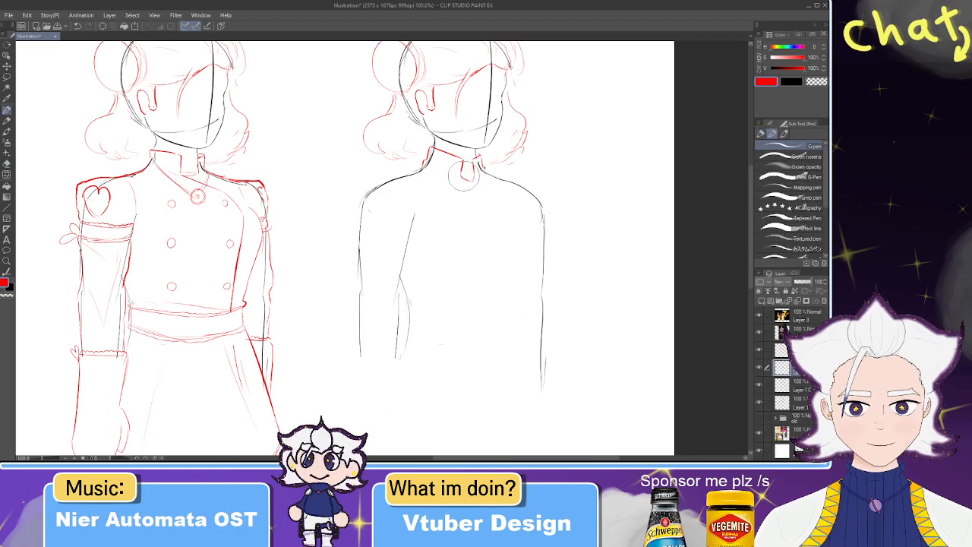
{"action": "scroll", "coordinate": [473, 167], "scroll_direction": "up", "scroll_amount": 3}
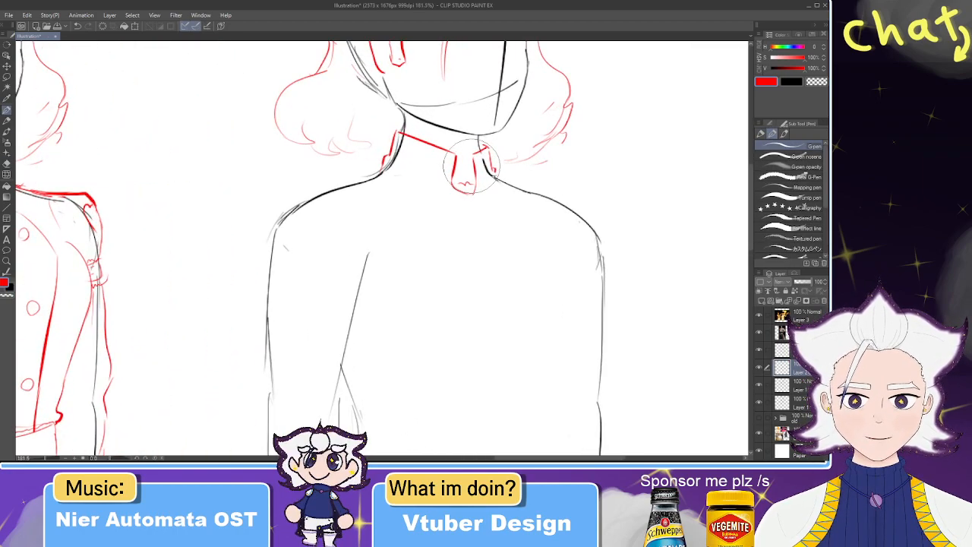
{"action": "scroll", "coordinate": [544, 177], "scroll_direction": "down", "scroll_amount": 3}
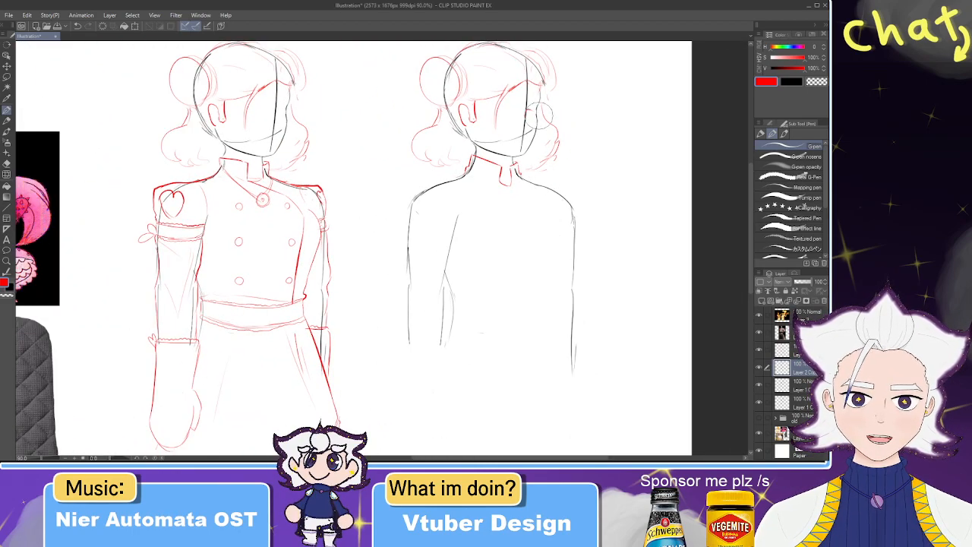
- Draw the jacket's front edge in red, slanting from the collar across the chest and curving down to the waist
{"action": "left_click_drag", "start_coordinate": [460, 167], "coordinate": [421, 132]}
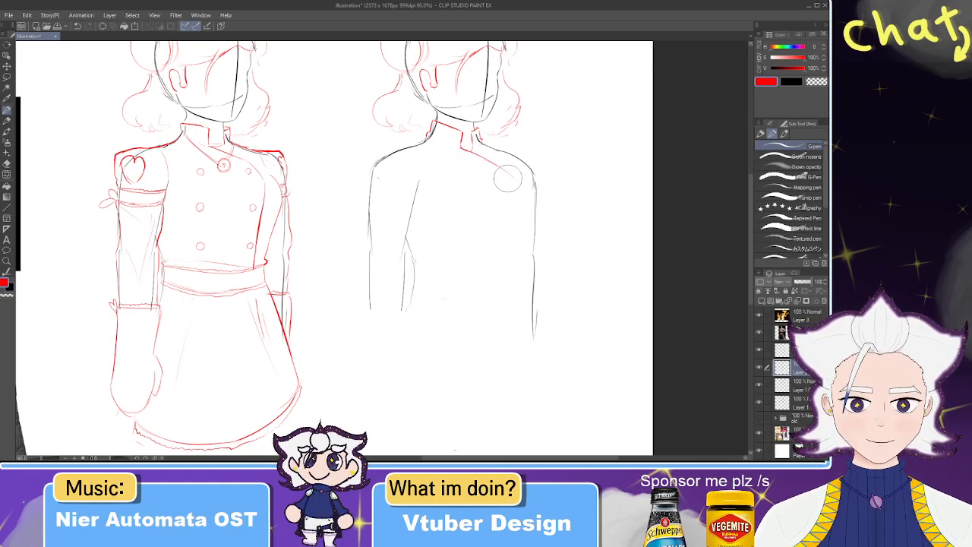
{"action": "mouse_move", "coordinate": [477, 149]}
{"action": "left_mouse_down"}
{"action": "mouse_move", "coordinate": [531, 176]}
{"action": "mouse_move", "coordinate": [511, 224]}
{"action": "left_mouse_up"}
{"action": "key", "text": "ctrl+z"}
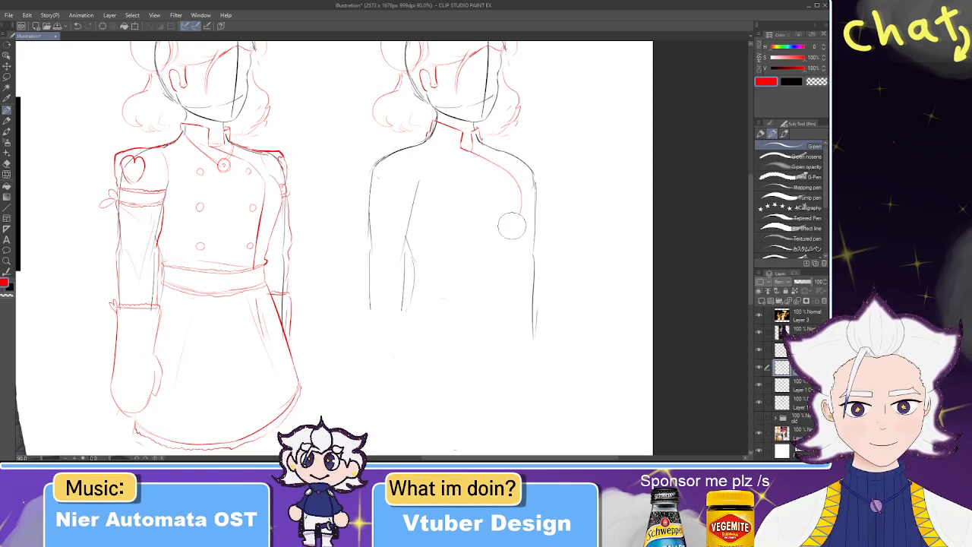
{"action": "key", "text": "ctrl+z"}
{"action": "left_click_drag", "start_coordinate": [515, 180], "coordinate": [506, 230]}
{"action": "key", "text": "ctrl+z"}
{"action": "key", "text": "ctrl+z"}
{"action": "left_click_drag", "start_coordinate": [521, 193], "coordinate": [505, 239]}
{"action": "key", "text": "ctrl+z"}
{"action": "key", "text": "ctrl+z"}
{"action": "left_click_drag", "start_coordinate": [520, 193], "coordinate": [506, 248]}
{"action": "key", "text": "ctrl+z"}
{"action": "left_click_drag", "start_coordinate": [520, 192], "coordinate": [502, 256]}
{"action": "key", "text": "ctrl+z"}
{"action": "mouse_move", "coordinate": [519, 209]}
{"action": "left_mouse_down"}
{"action": "mouse_move", "coordinate": [504, 256]}
{"action": "mouse_move", "coordinate": [508, 241]}
{"action": "left_mouse_up"}
{"action": "key", "text": "e"}
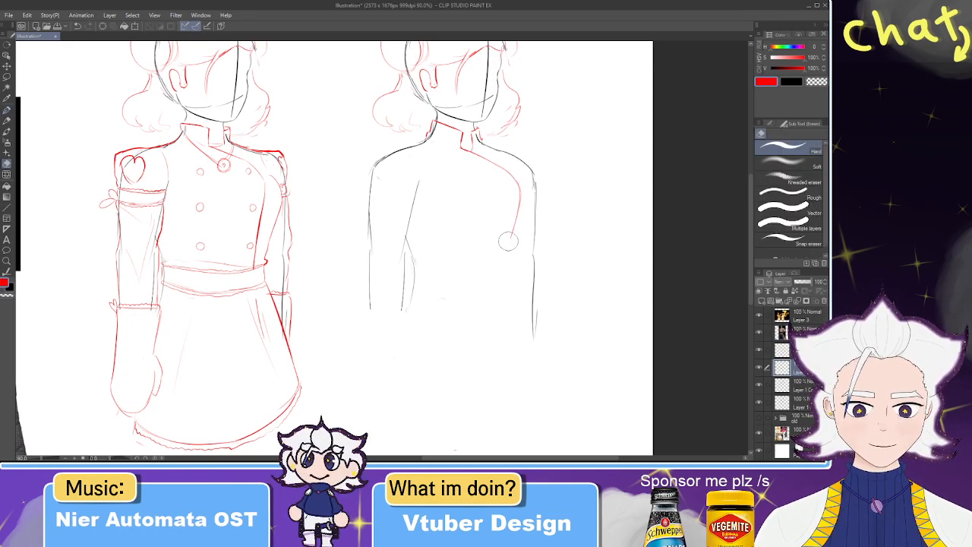
{"action": "key", "text": "p"}
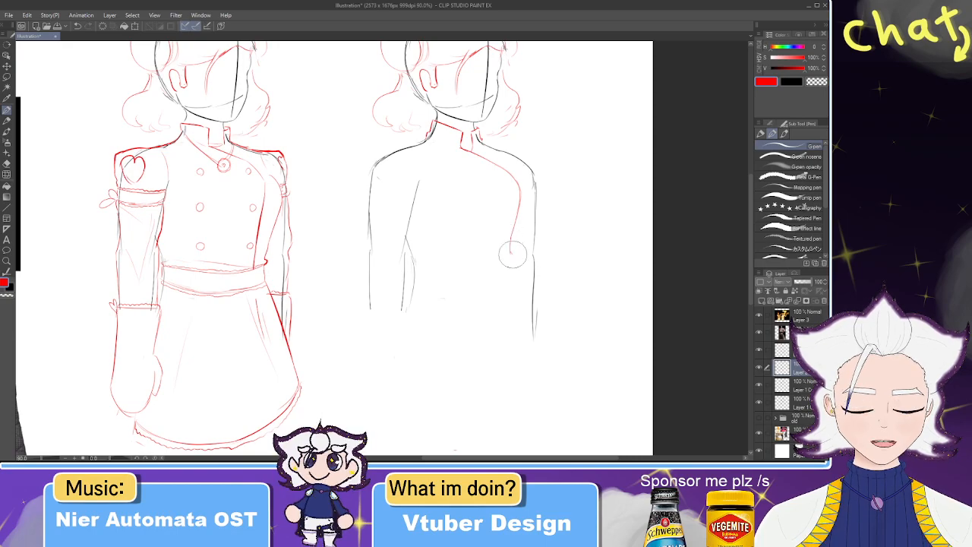
- Sketch a curved waistband across the copied figure's waist with an upper and a lower edge
{"action": "left_click_drag", "start_coordinate": [510, 262], "coordinate": [477, 266]}
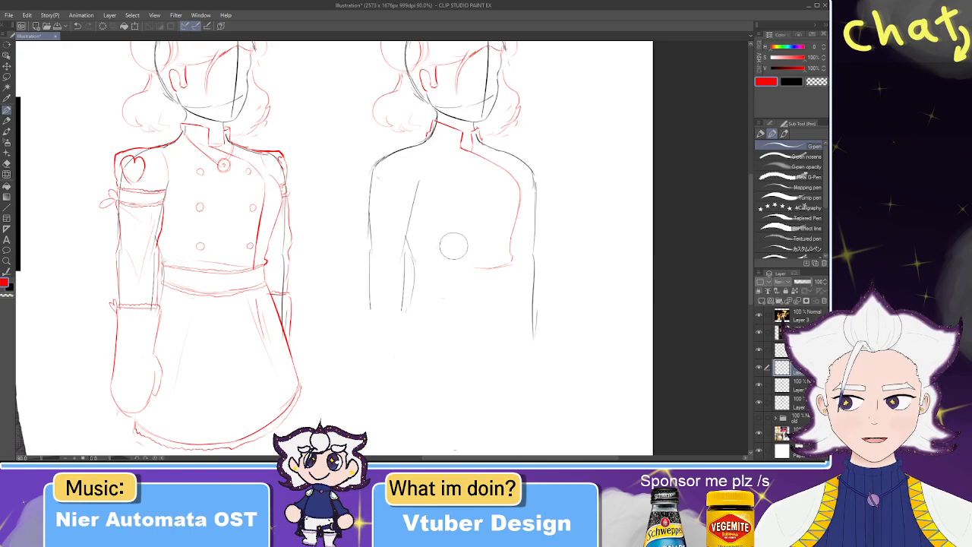
{"action": "key", "text": "ctrl+z"}
{"action": "mouse_move", "coordinate": [511, 263]}
{"action": "left_mouse_down"}
{"action": "mouse_move", "coordinate": [416, 263]}
{"action": "mouse_move", "coordinate": [502, 261]}
{"action": "left_mouse_up"}
{"action": "key", "text": "ctrl+z"}
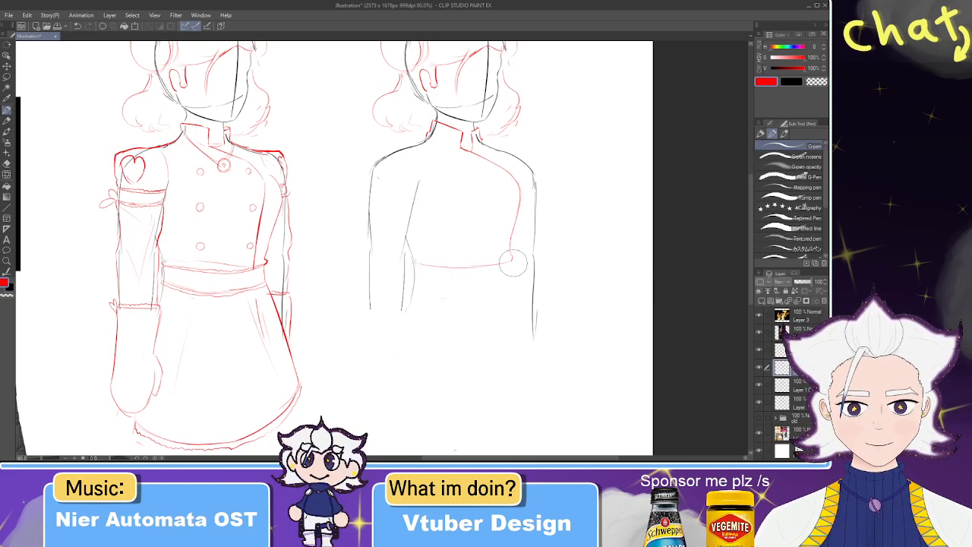
{"action": "mouse_move", "coordinate": [514, 278]}
{"action": "left_mouse_down"}
{"action": "mouse_move", "coordinate": [471, 287]}
{"action": "mouse_move", "coordinate": [435, 288]}
{"action": "left_mouse_up"}
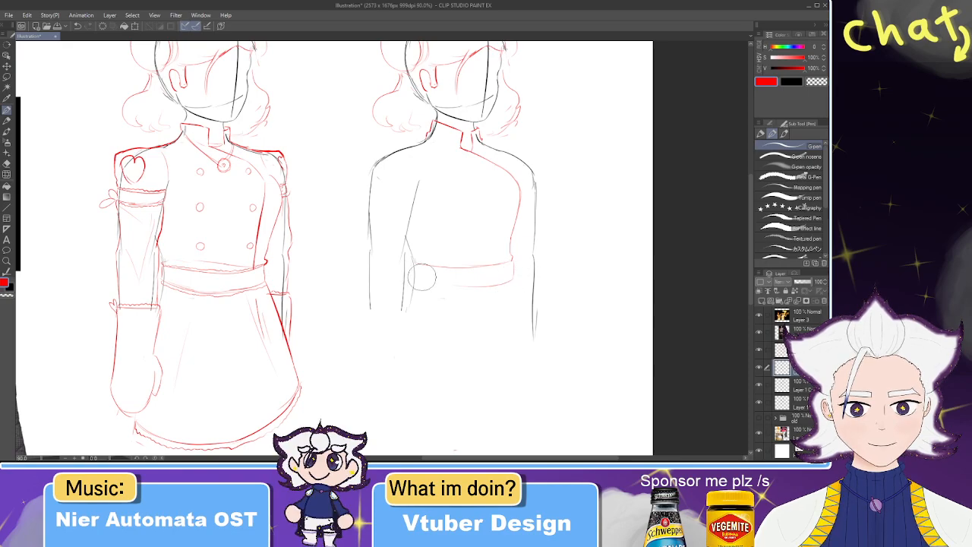
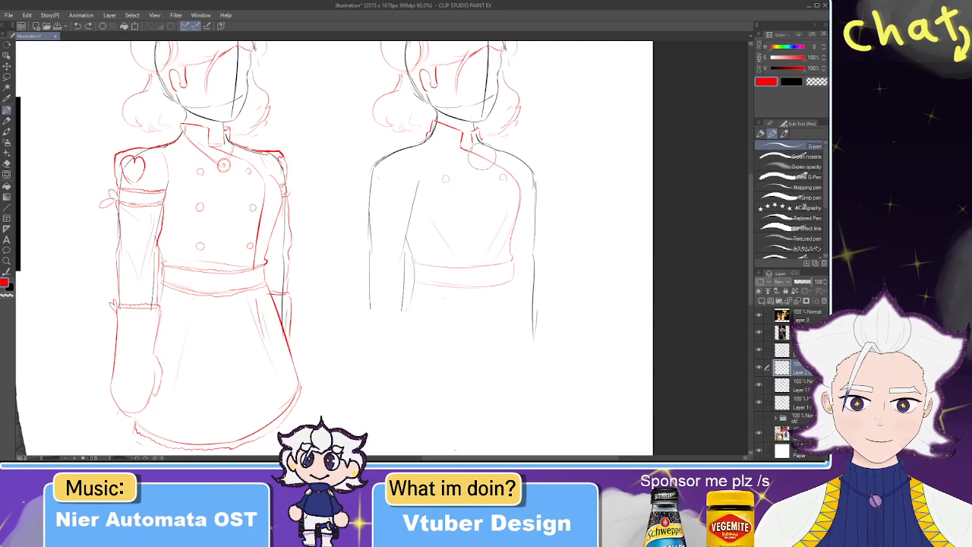
- Erase the jacket's front edge with its nearby button and redraw the edge closer to the body's centre, down to the waistband
{"action": "key", "text": "e"}
{"action": "left_click_drag", "start_coordinate": [500, 175], "coordinate": [498, 174]}
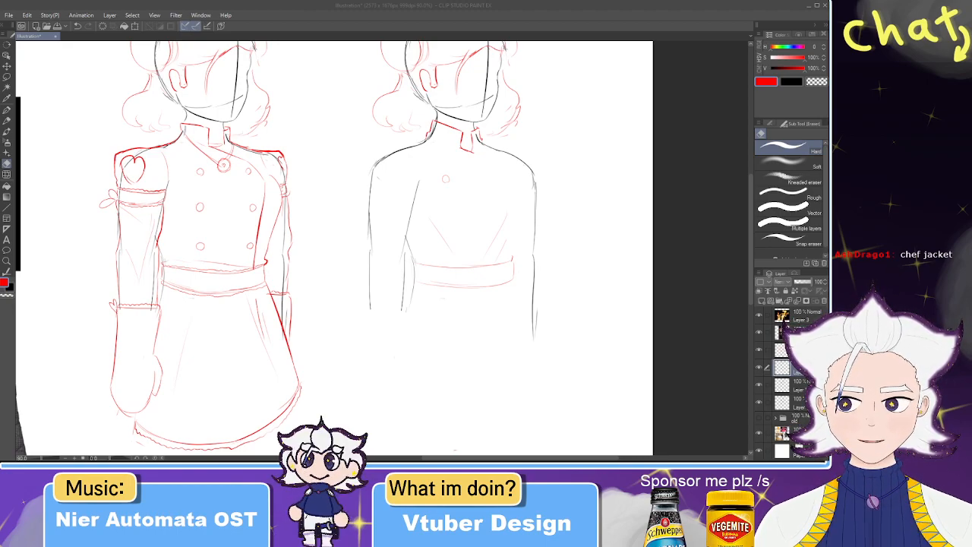
{"action": "key", "text": "p"}
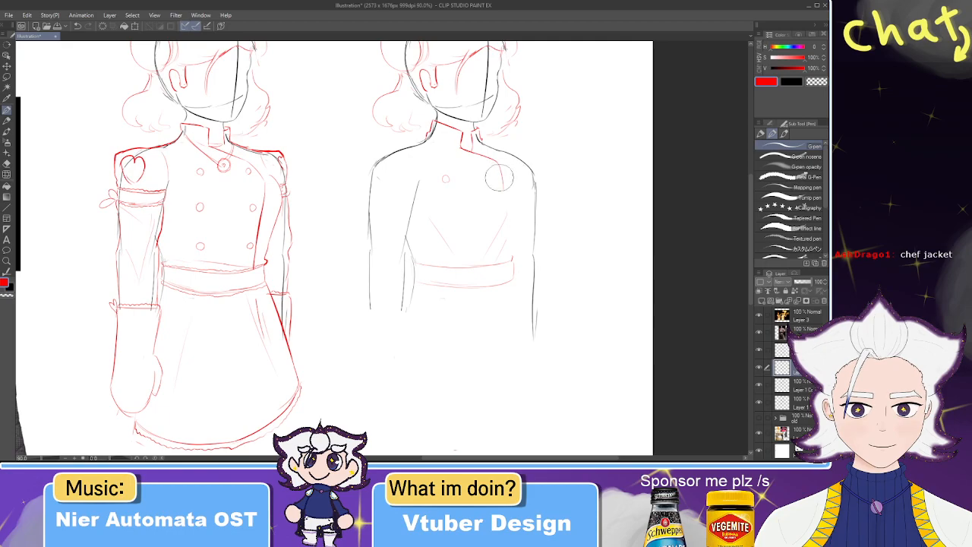
{"action": "mouse_move", "coordinate": [498, 166]}
{"action": "left_mouse_down"}
{"action": "mouse_move", "coordinate": [500, 205]}
{"action": "mouse_move", "coordinate": [484, 260]}
{"action": "left_mouse_up"}
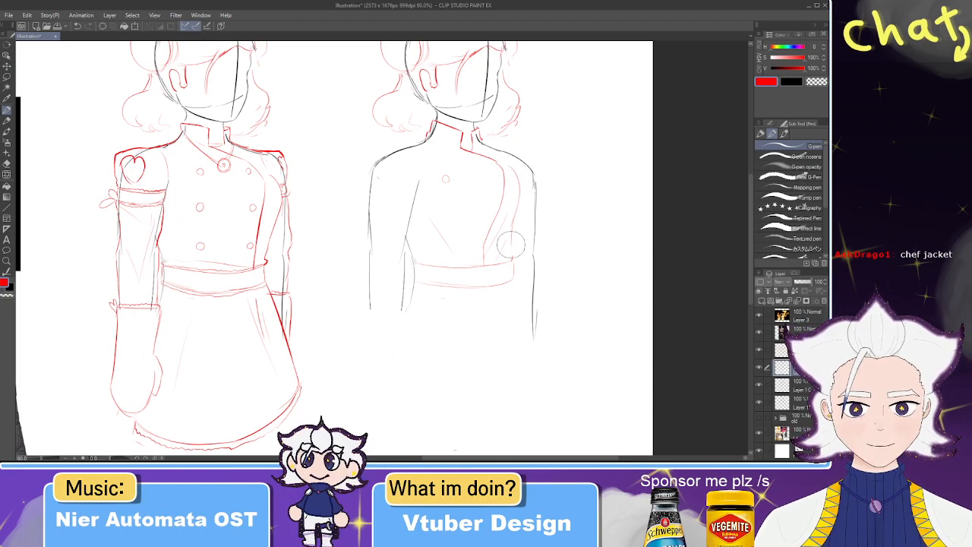
{"action": "key", "text": "e"}
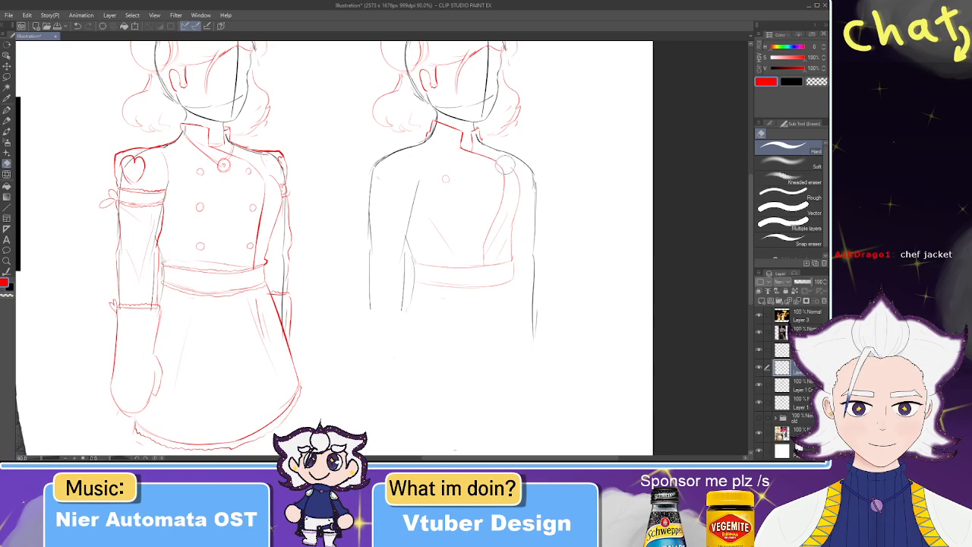
- Draw the remaining round jacket buttons to make two columns of three between the collar and the waistband
{"action": "key", "text": "p"}
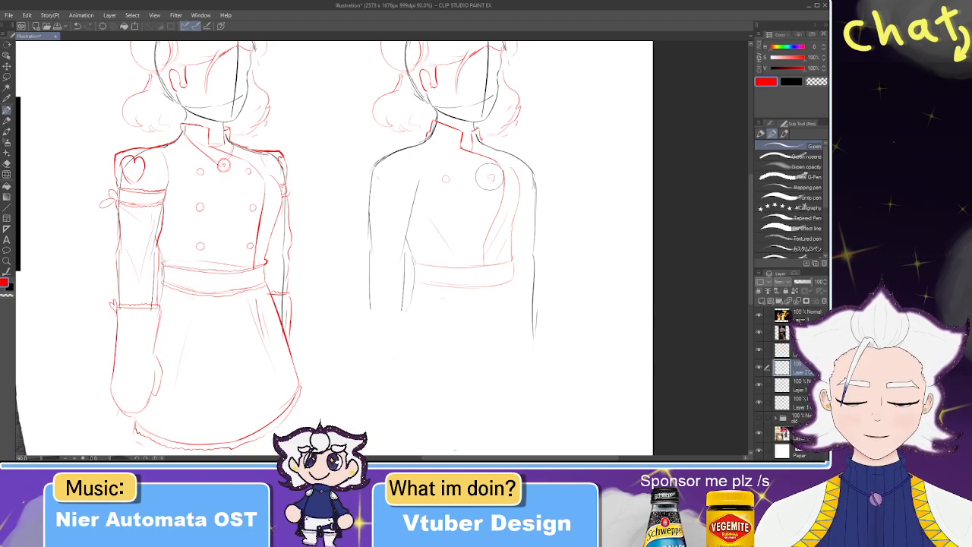
{"action": "left_click_drag", "start_coordinate": [490, 176], "coordinate": [488, 176]}
{"action": "left_click_drag", "start_coordinate": [449, 202], "coordinate": [489, 207]}
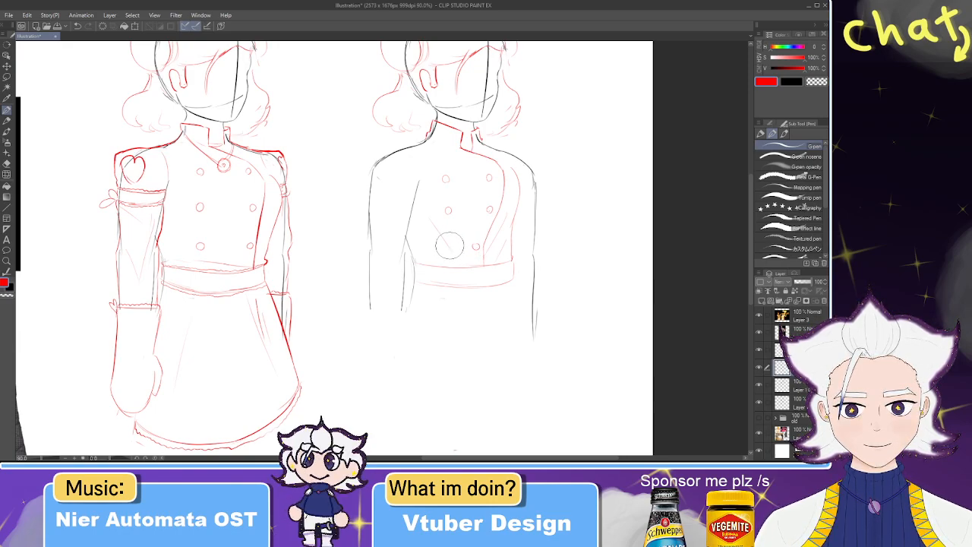
{"action": "left_click", "coordinate": [446, 246]}
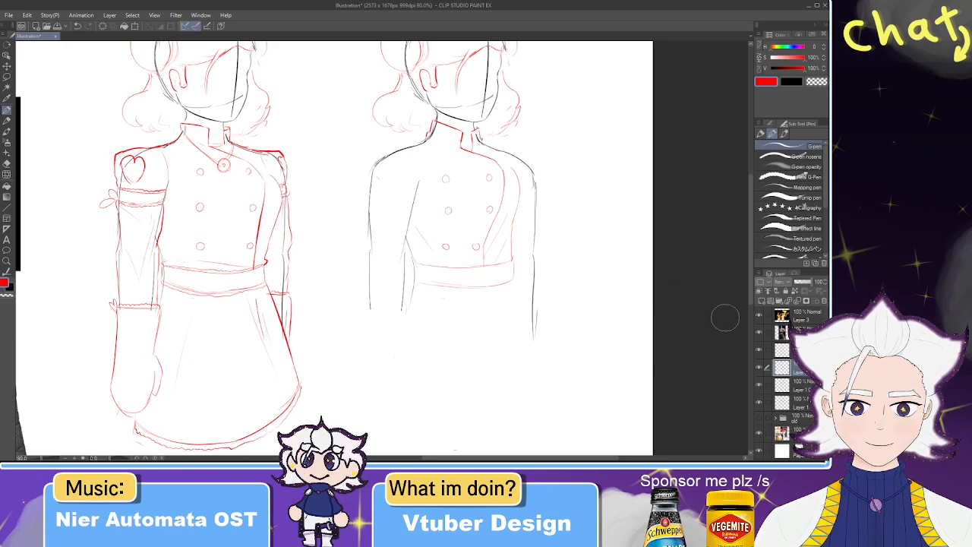
- Clean up the inner-arm guide line in black on the body guide layer and add a red jacket side line above the waistband
{"action": "key", "text": "e"}
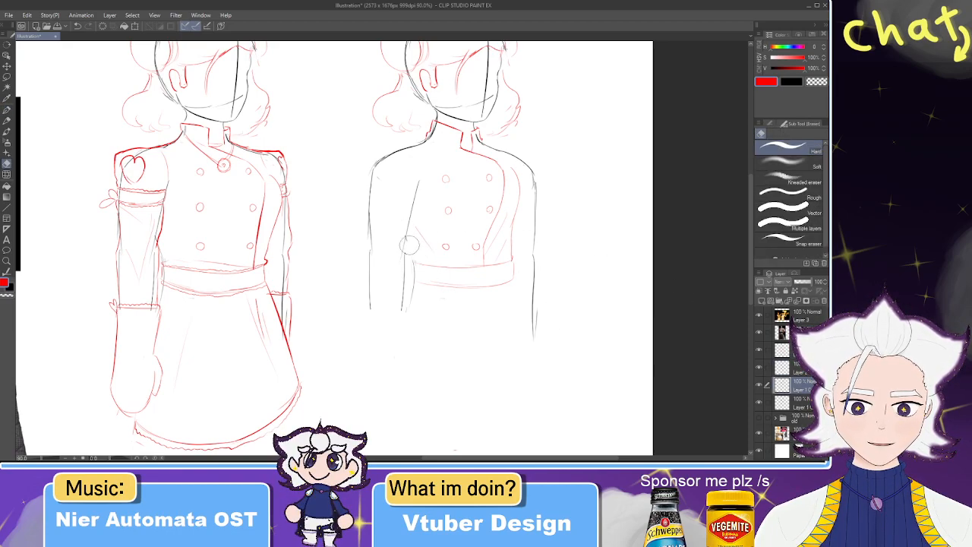
{"action": "key", "text": "p"}
{"action": "key", "text": "x"}
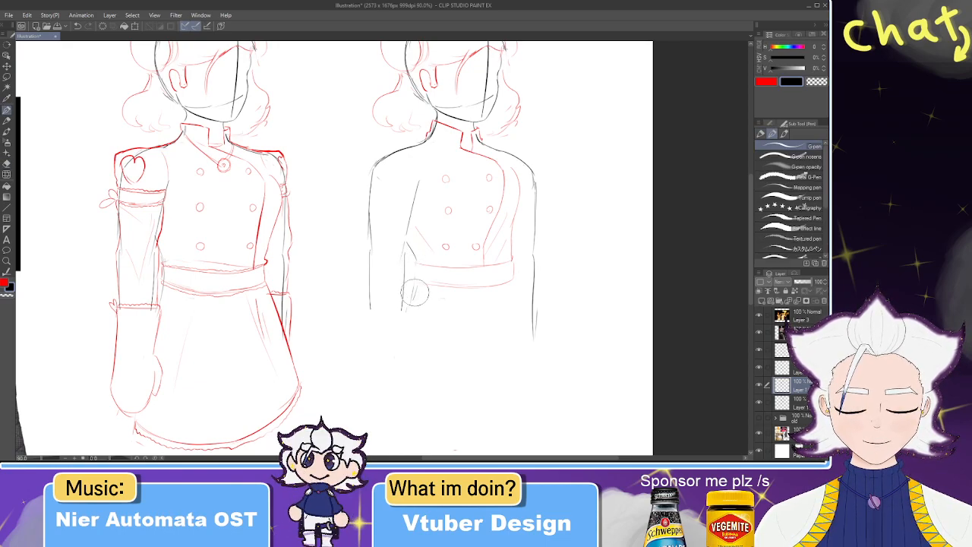
{"action": "key", "text": "x"}
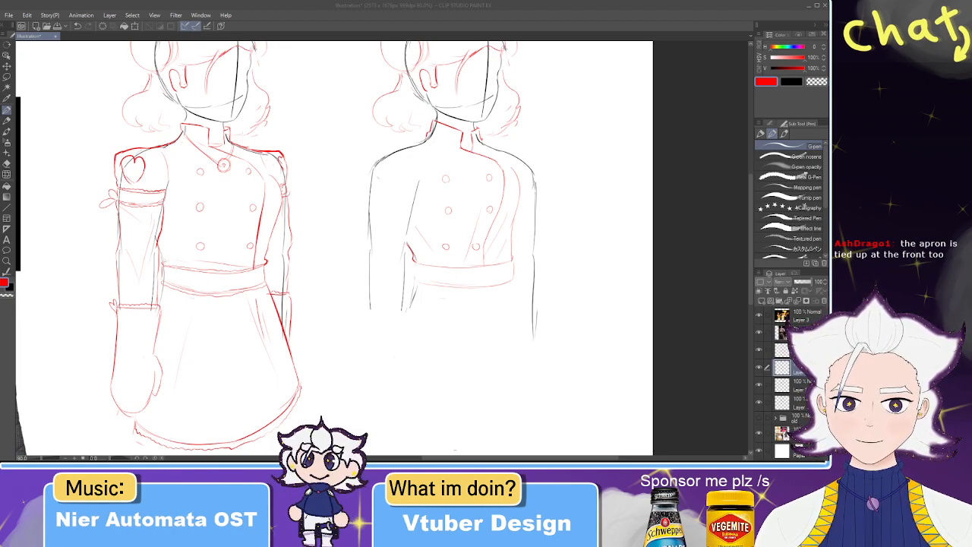
{"action": "mouse_move", "coordinate": [594, 213]}
{"action": "left_mouse_down"}
{"action": "mouse_move", "coordinate": [585, 180]}
{"action": "mouse_move", "coordinate": [599, 204]}
{"action": "mouse_move", "coordinate": [564, 203]}
{"action": "mouse_move", "coordinate": [617, 224]}
{"action": "mouse_move", "coordinate": [616, 207]}
{"action": "mouse_move", "coordinate": [593, 201]}
{"action": "mouse_move", "coordinate": [577, 214]}
{"action": "mouse_move", "coordinate": [586, 217]}
{"action": "mouse_move", "coordinate": [577, 234]}
{"action": "mouse_move", "coordinate": [580, 207]}
{"action": "left_mouse_up"}
{"action": "key", "text": "ctrl+z"}
{"action": "key", "text": "ctrl+z"}
{"action": "key", "text": "ctrl+z"}
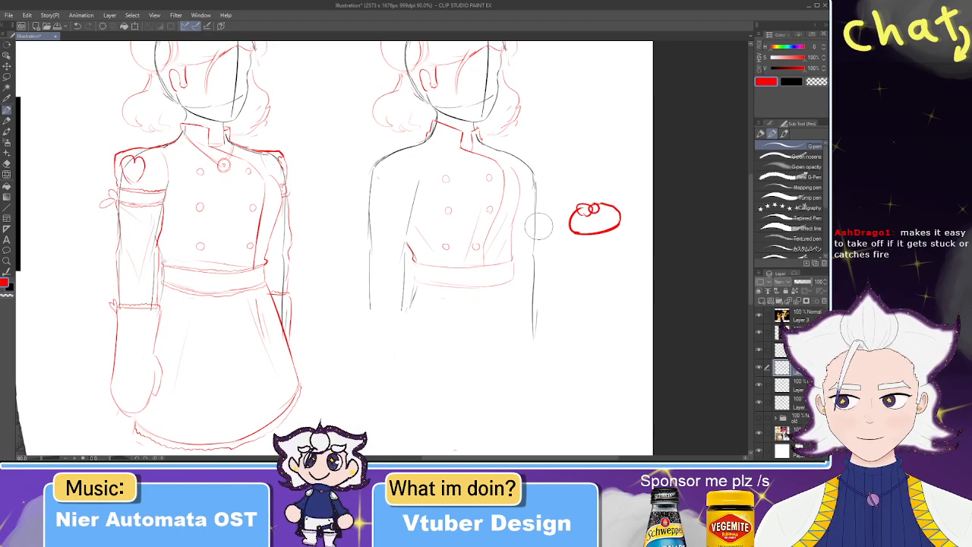
{"action": "scroll", "coordinate": [539, 212], "scroll_direction": "down", "scroll_amount": 2}
{"action": "scroll", "coordinate": [537, 250], "scroll_direction": "up", "scroll_amount": 1}
{"action": "scroll", "coordinate": [538, 249], "scroll_direction": "up", "scroll_amount": 3}
{"action": "key", "text": "ctrl+z"}
{"action": "key", "text": "ctrl+z"}
{"action": "key", "text": "ctrl+z"}
{"action": "key", "text": "ctrl+z"}
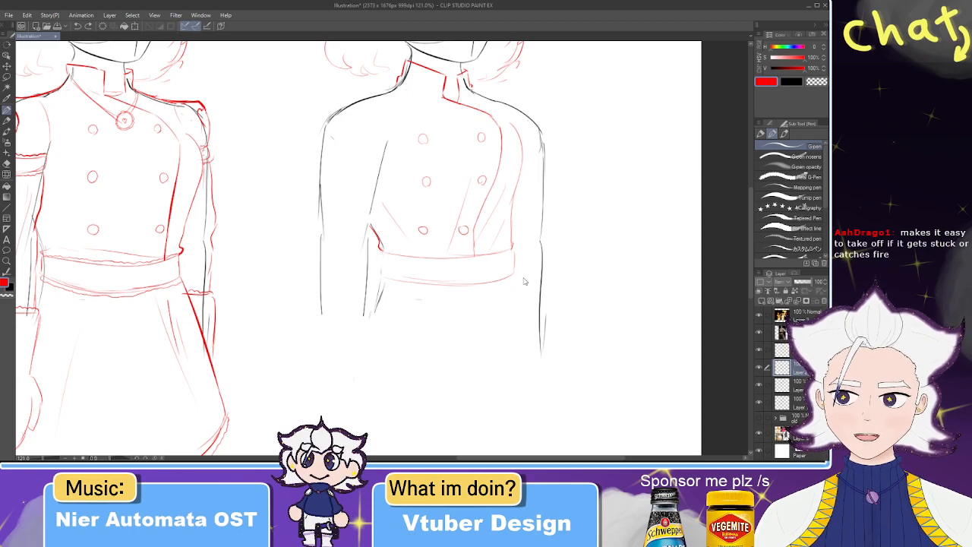
- Sketch two drooping red bow loops for the apron tie at the front of the waistband
{"action": "left_click_drag", "start_coordinate": [460, 267], "coordinate": [456, 220]}
{"action": "key", "text": "ctrl+z"}
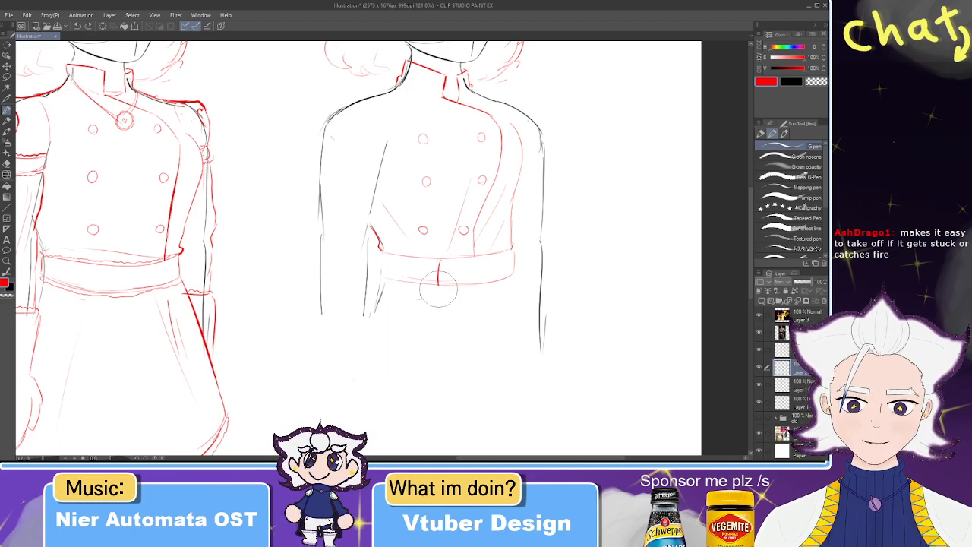
{"action": "mouse_move", "coordinate": [442, 260]}
{"action": "left_mouse_down"}
{"action": "mouse_move", "coordinate": [432, 276]}
{"action": "mouse_move", "coordinate": [462, 268]}
{"action": "mouse_move", "coordinate": [450, 260]}
{"action": "mouse_move", "coordinate": [469, 263]}
{"action": "left_mouse_up"}
{"action": "key", "text": "ctrl+z"}
{"action": "key", "text": "ctrl+z"}
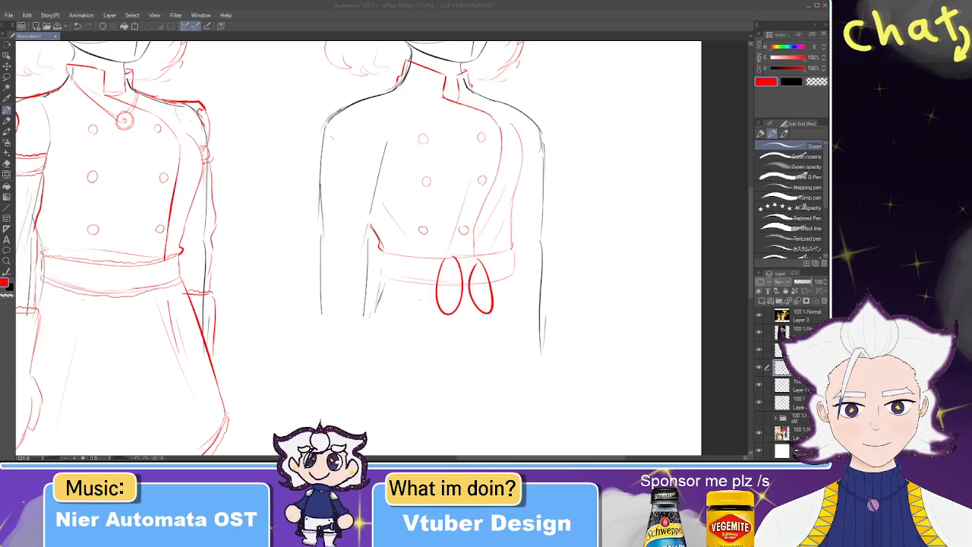
{"action": "scroll", "coordinate": [428, 195], "scroll_direction": "down", "scroll_amount": 5}
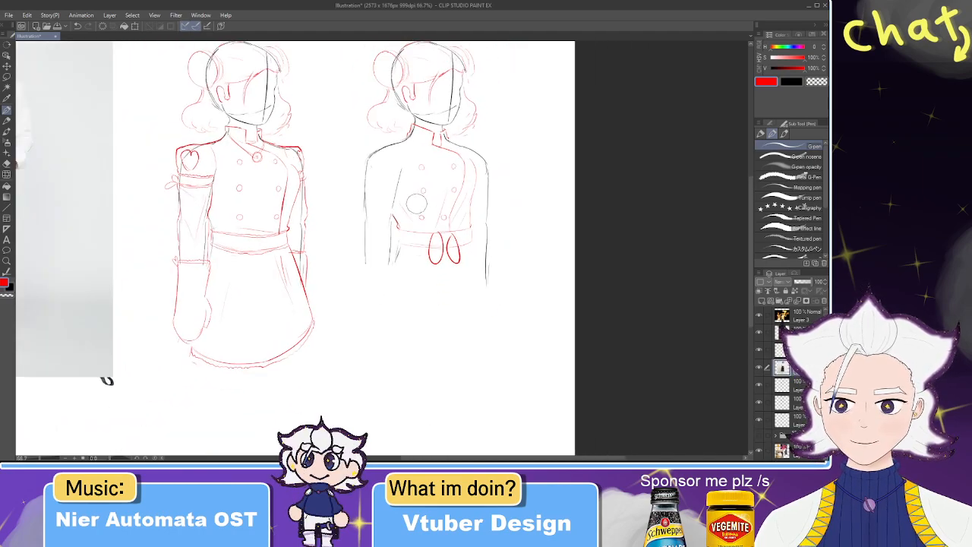
- Examine the front tie, pocket and length of the black apron in the reference photo against the sketched figures
{"action": "scroll", "coordinate": [365, 168], "scroll_direction": "up", "scroll_amount": 6}
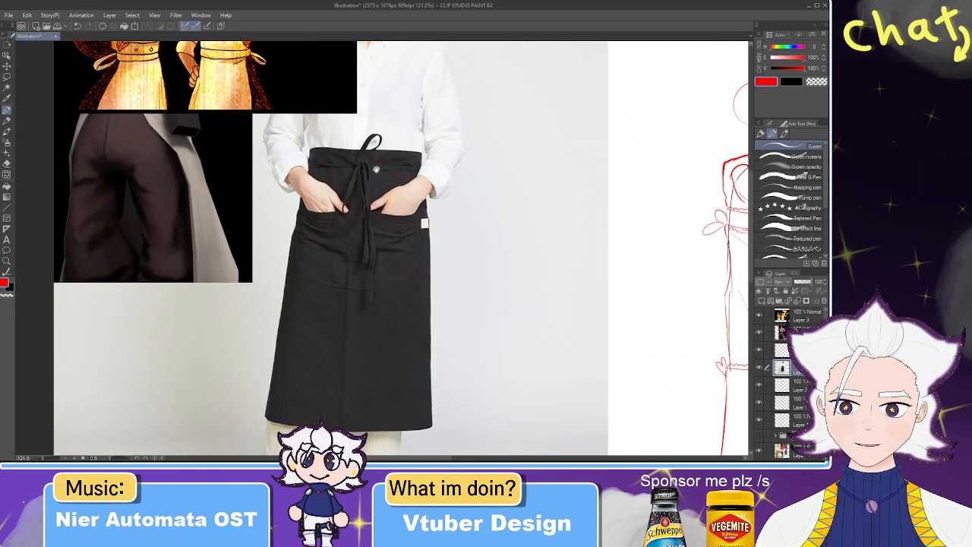
{"action": "scroll", "coordinate": [342, 162], "scroll_direction": "down", "scroll_amount": 1}
{"action": "left_click_drag", "start_coordinate": [404, 321], "coordinate": [244, 280]}
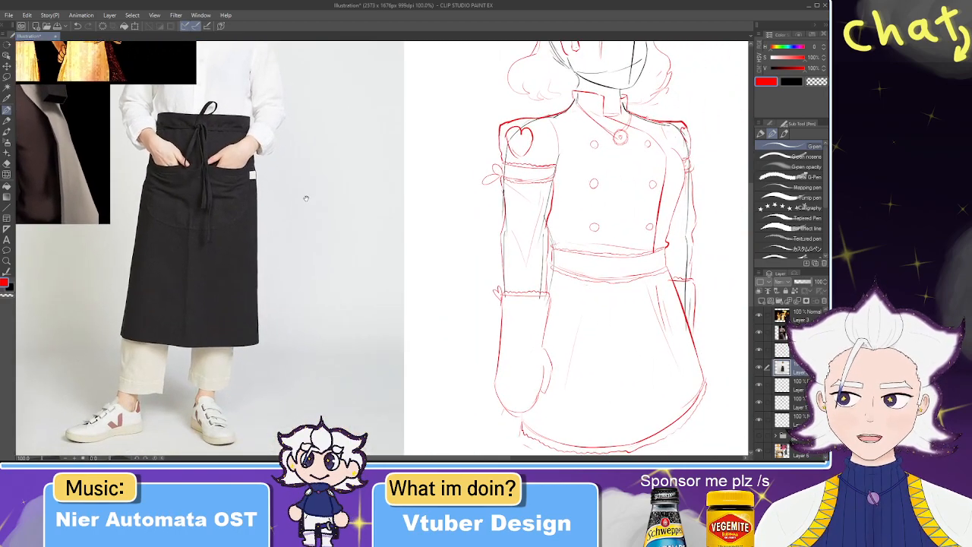
{"action": "scroll", "coordinate": [306, 195], "scroll_direction": "down", "scroll_amount": 3}
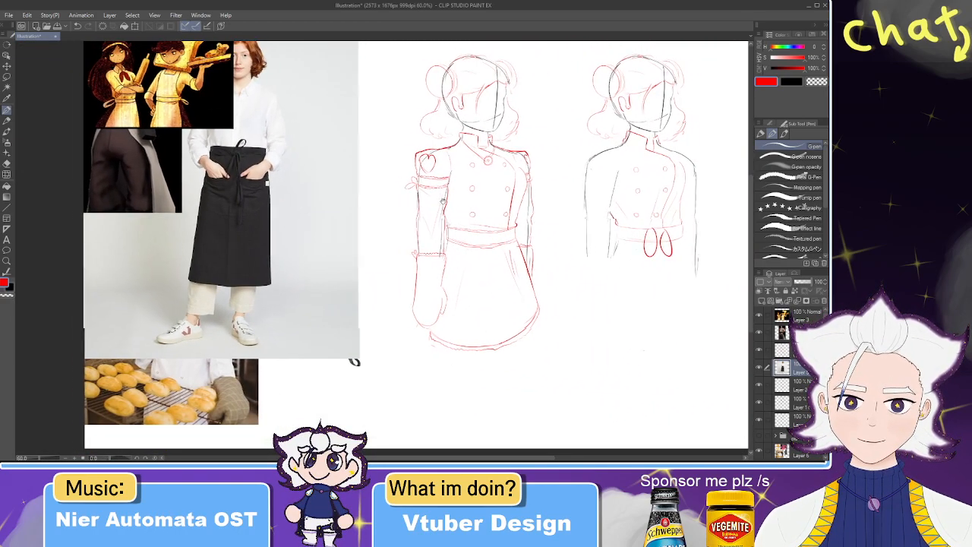
{"action": "left_click_drag", "start_coordinate": [354, 357], "coordinate": [292, 358]}
{"action": "left_click_drag", "start_coordinate": [383, 199], "coordinate": [380, 197]}
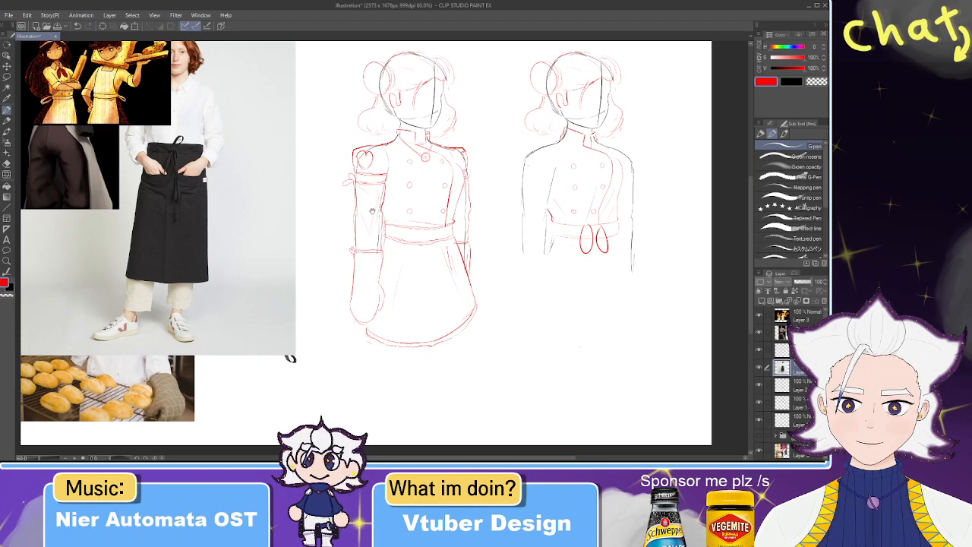
{"action": "scroll", "coordinate": [161, 167], "scroll_direction": "up", "scroll_amount": 2}
{"action": "left_click_drag", "start_coordinate": [285, 203], "coordinate": [210, 178]}
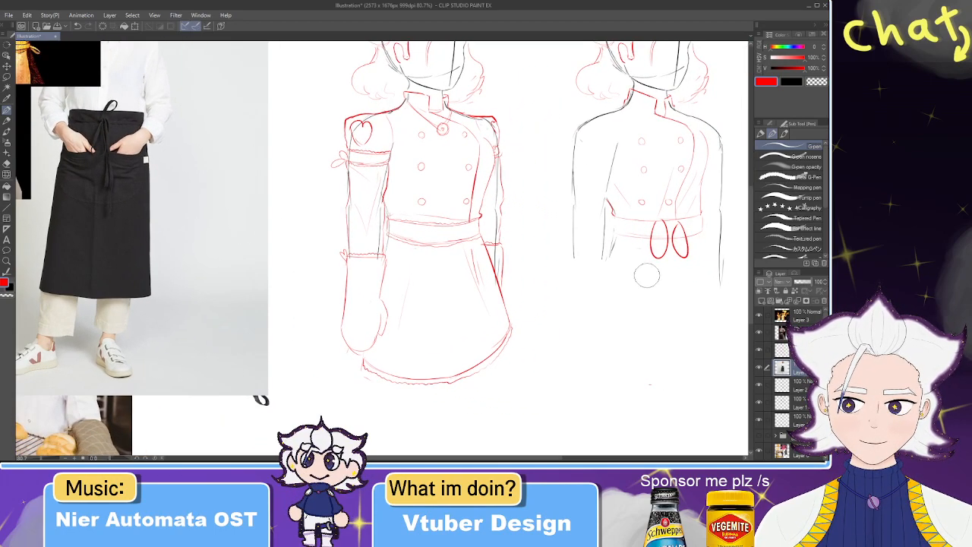
- Undo the two drooping bow loops and make the copied figure's red outfit sketch layer active
{"action": "key", "text": "ctrl+z"}
{"action": "key", "text": "ctrl+z"}
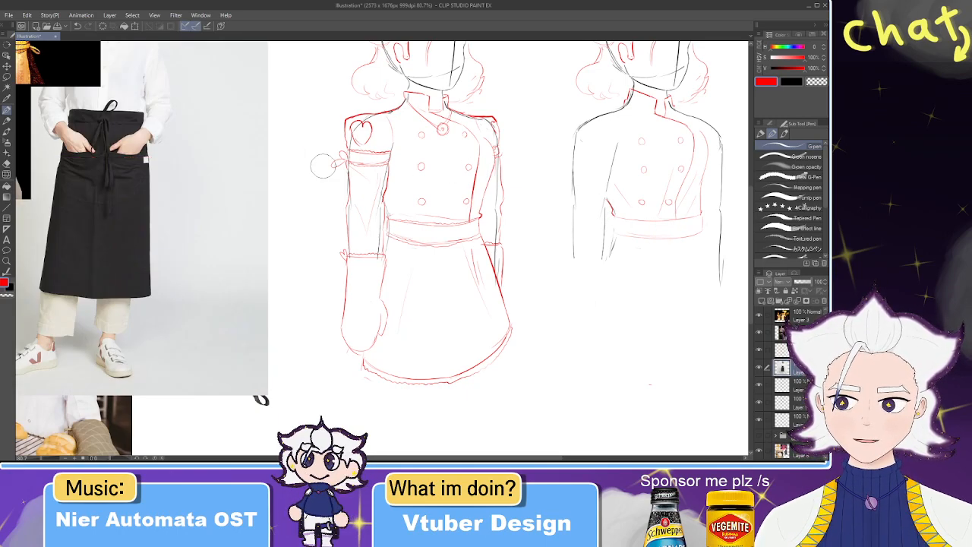
{"action": "key", "text": "e"}
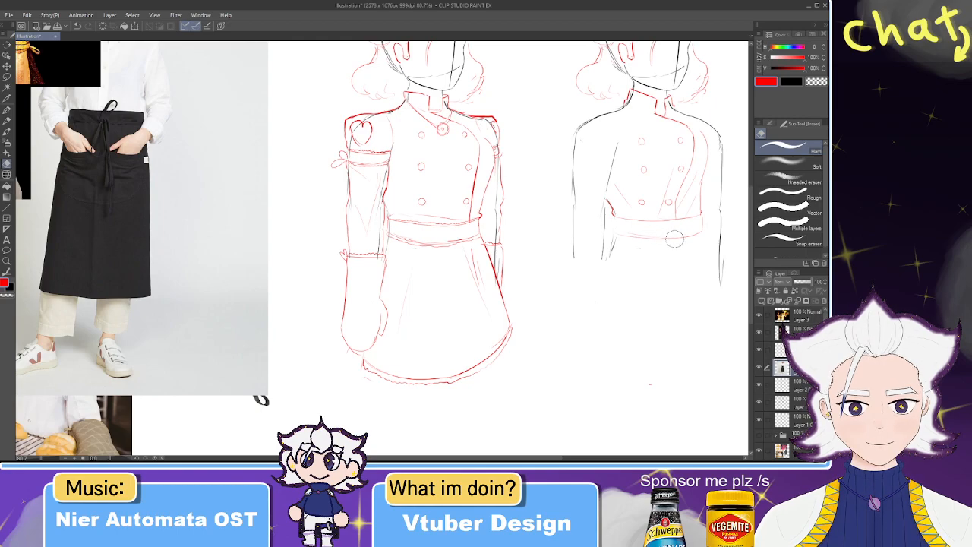
{"action": "left_click", "coordinate": [782, 368]}
{"action": "left_click", "coordinate": [758, 368]}
{"action": "left_click", "coordinate": [759, 367]}
{"action": "left_click", "coordinate": [759, 383]}
{"action": "left_click", "coordinate": [758, 383]}
{"action": "left_click", "coordinate": [782, 385]}
- Sketch a rounded knot on the front of the waistband with thin loops and tie ends hanging below it
{"action": "key", "text": "p"}
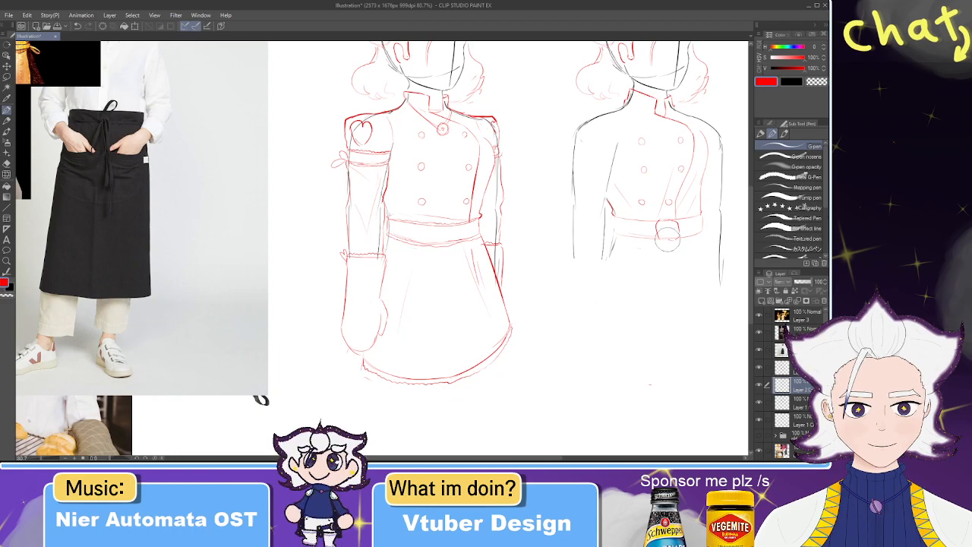
{"action": "mouse_move", "coordinate": [651, 262]}
{"action": "left_mouse_down"}
{"action": "mouse_move", "coordinate": [671, 246]}
{"action": "mouse_move", "coordinate": [680, 272]}
{"action": "mouse_move", "coordinate": [680, 260]}
{"action": "mouse_move", "coordinate": [671, 284]}
{"action": "left_mouse_up"}
{"action": "key", "text": "ctrl+z"}
{"action": "left_click_drag", "start_coordinate": [679, 238], "coordinate": [671, 302]}
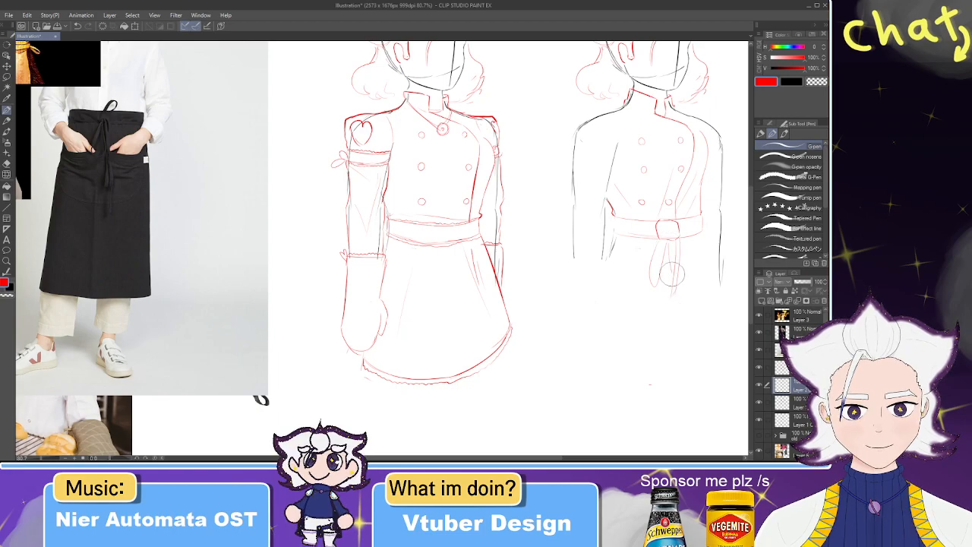
{"action": "mouse_move", "coordinate": [666, 243]}
{"action": "left_mouse_down"}
{"action": "mouse_move", "coordinate": [662, 284]}
{"action": "mouse_move", "coordinate": [629, 206]}
{"action": "mouse_move", "coordinate": [603, 194]}
{"action": "mouse_move", "coordinate": [656, 296]}
{"action": "left_mouse_up"}
{"action": "key", "text": "ctrl+z"}
- Draw the apron skirt below the waistband with two flared sides and a curved hem
{"action": "left_click_drag", "start_coordinate": [637, 188], "coordinate": [642, 334]}
{"action": "key", "text": "ctrl+z"}
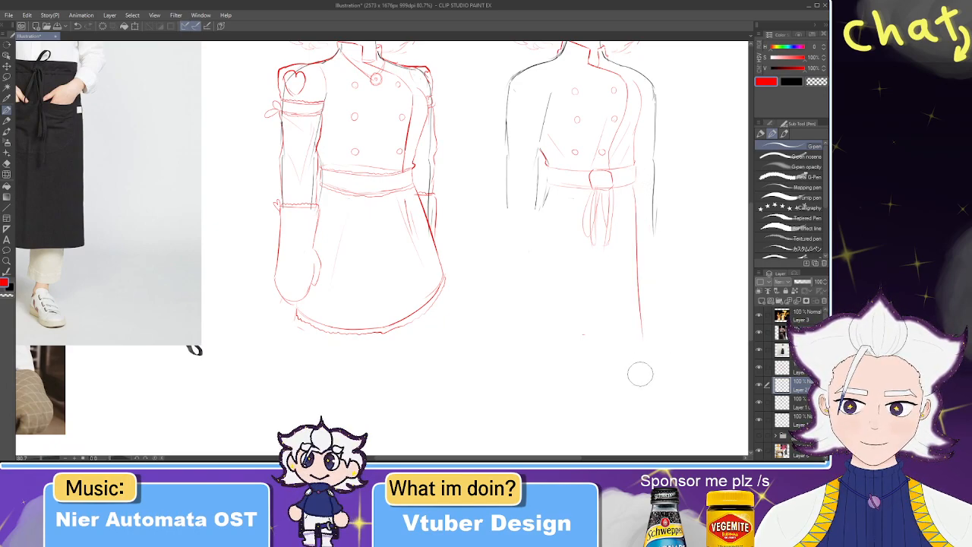
{"action": "left_click_drag", "start_coordinate": [540, 190], "coordinate": [510, 319]}
{"action": "key", "text": "ctrl+z"}
{"action": "left_click_drag", "start_coordinate": [544, 202], "coordinate": [514, 295]}
{"action": "key", "text": "ctrl+z"}
{"action": "key", "text": "ctrl+z"}
{"action": "left_click_drag", "start_coordinate": [644, 176], "coordinate": [661, 307]}
{"action": "key", "text": "ctrl+z"}
{"action": "left_click_drag", "start_coordinate": [644, 176], "coordinate": [664, 322]}
{"action": "left_click_drag", "start_coordinate": [549, 187], "coordinate": [524, 297]}
{"action": "key", "text": "ctrl+z"}
{"action": "mouse_move", "coordinate": [547, 190]}
{"action": "left_mouse_down"}
{"action": "mouse_move", "coordinate": [540, 340]}
{"action": "mouse_move", "coordinate": [536, 325]}
{"action": "mouse_move", "coordinate": [593, 351]}
{"action": "mouse_move", "coordinate": [662, 330]}
{"action": "left_mouse_up"}
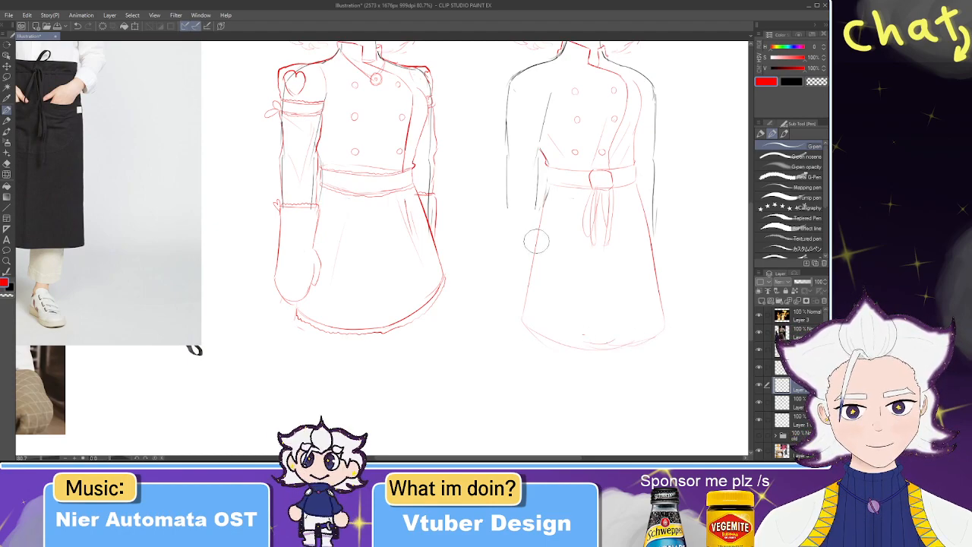
- Sketch a pocket on each side of the apron tie, then erase the hem and redraw it higher for a shorter apron
{"action": "mouse_move", "coordinate": [539, 223]}
{"action": "left_mouse_down"}
{"action": "mouse_move", "coordinate": [583, 230]}
{"action": "mouse_move", "coordinate": [537, 230]}
{"action": "left_mouse_up"}
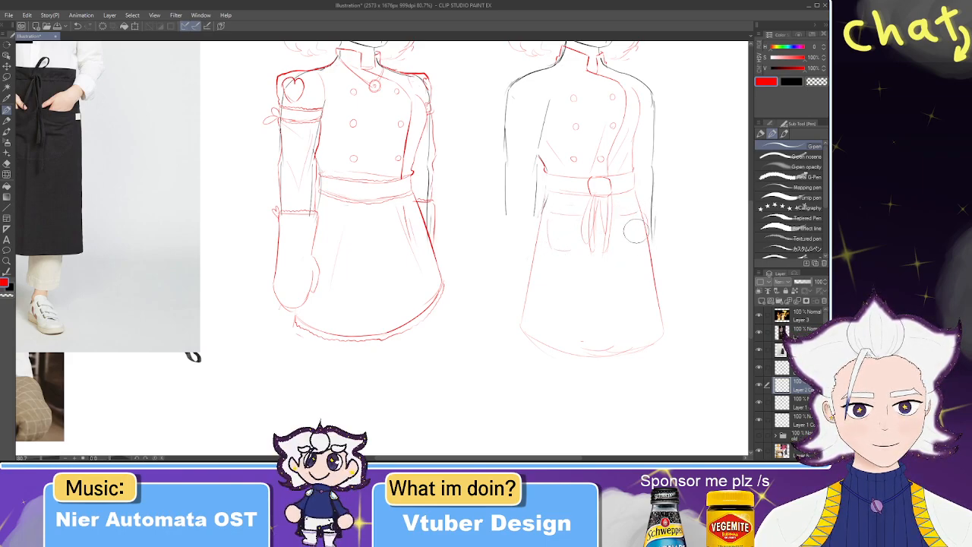
{"action": "key", "text": "e"}
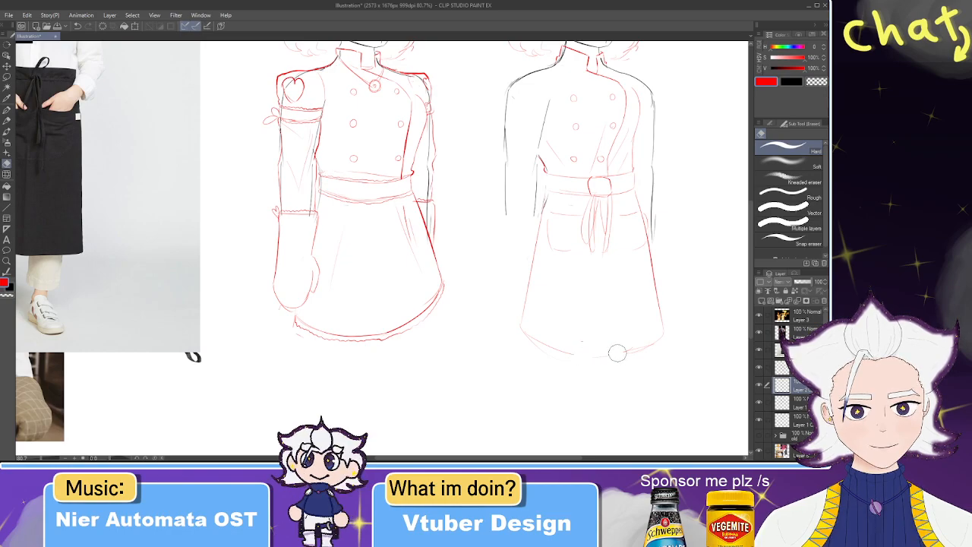
{"action": "mouse_move", "coordinate": [527, 332]}
{"action": "left_mouse_down"}
{"action": "mouse_move", "coordinate": [635, 346]}
{"action": "mouse_move", "coordinate": [664, 328]}
{"action": "mouse_move", "coordinate": [664, 317]}
{"action": "mouse_move", "coordinate": [518, 307]}
{"action": "mouse_move", "coordinate": [593, 317]}
{"action": "mouse_move", "coordinate": [656, 300]}
{"action": "mouse_move", "coordinate": [613, 282]}
{"action": "mouse_move", "coordinate": [529, 304]}
{"action": "mouse_move", "coordinate": [616, 304]}
{"action": "mouse_move", "coordinate": [655, 289]}
{"action": "mouse_move", "coordinate": [632, 304]}
{"action": "mouse_move", "coordinate": [524, 297]}
{"action": "mouse_move", "coordinate": [553, 313]}
{"action": "left_mouse_up"}
{"action": "key", "text": "p"}
{"action": "key", "text": "ctrl+z"}
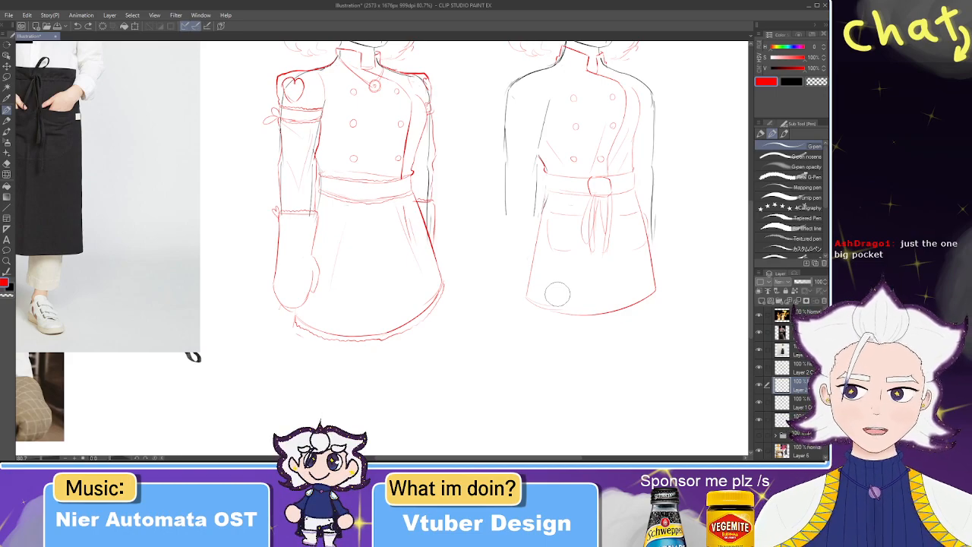
- Replace the two apron pockets with one wide pocket across the front and add a frilled edge along the hem
{"action": "key", "text": "e"}
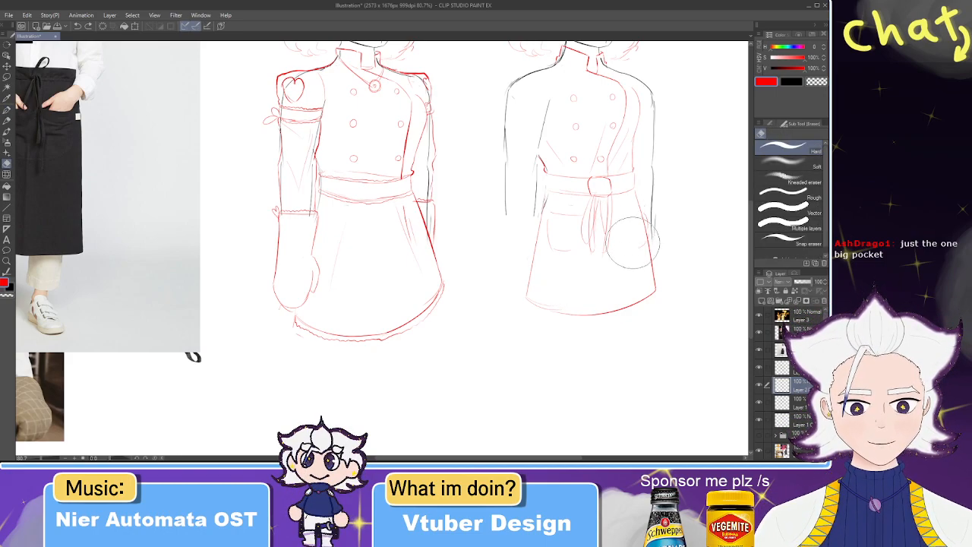
{"action": "mouse_move", "coordinate": [574, 219]}
{"action": "left_mouse_down"}
{"action": "mouse_move", "coordinate": [558, 235]}
{"action": "mouse_move", "coordinate": [638, 214]}
{"action": "mouse_move", "coordinate": [634, 262]}
{"action": "left_mouse_up"}
{"action": "key", "text": "p"}
{"action": "key", "text": "ctrl+z"}
{"action": "left_click_drag", "start_coordinate": [639, 215], "coordinate": [639, 258]}
{"action": "left_click_drag", "start_coordinate": [550, 221], "coordinate": [549, 250]}
{"action": "key", "text": "ctrl+z"}
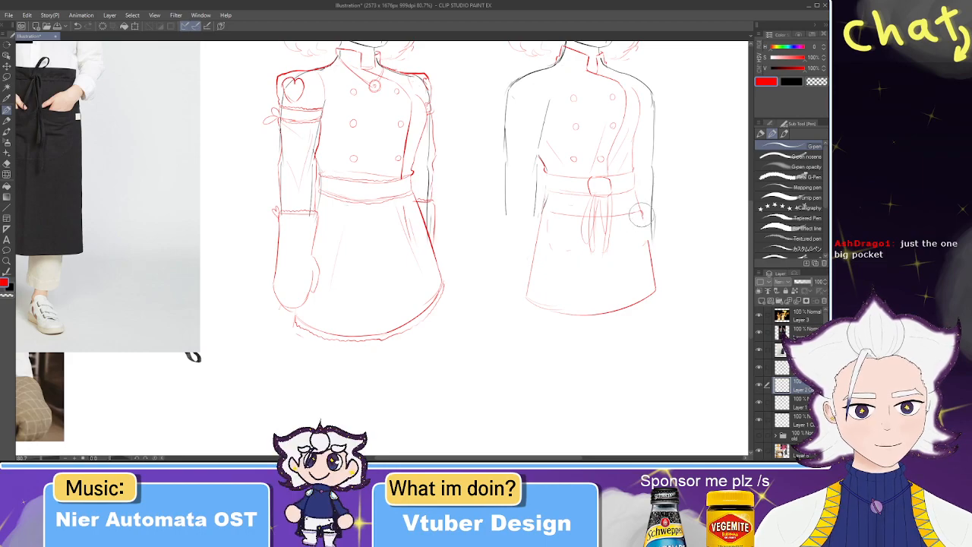
{"action": "key", "text": "e"}
{"action": "key", "text": "p"}
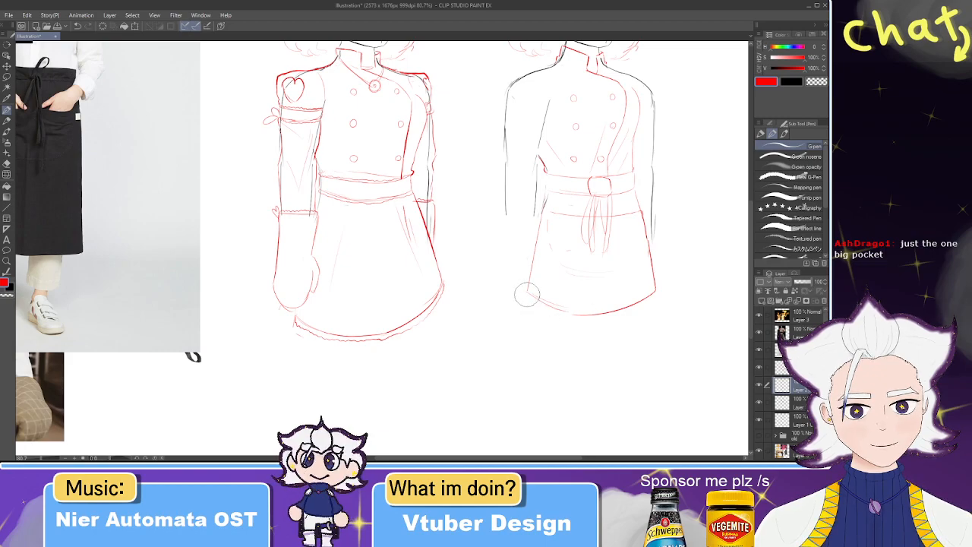
{"action": "mouse_move", "coordinate": [536, 303]}
{"action": "left_mouse_down"}
{"action": "mouse_move", "coordinate": [585, 320]}
{"action": "mouse_move", "coordinate": [661, 296]}
{"action": "left_mouse_up"}
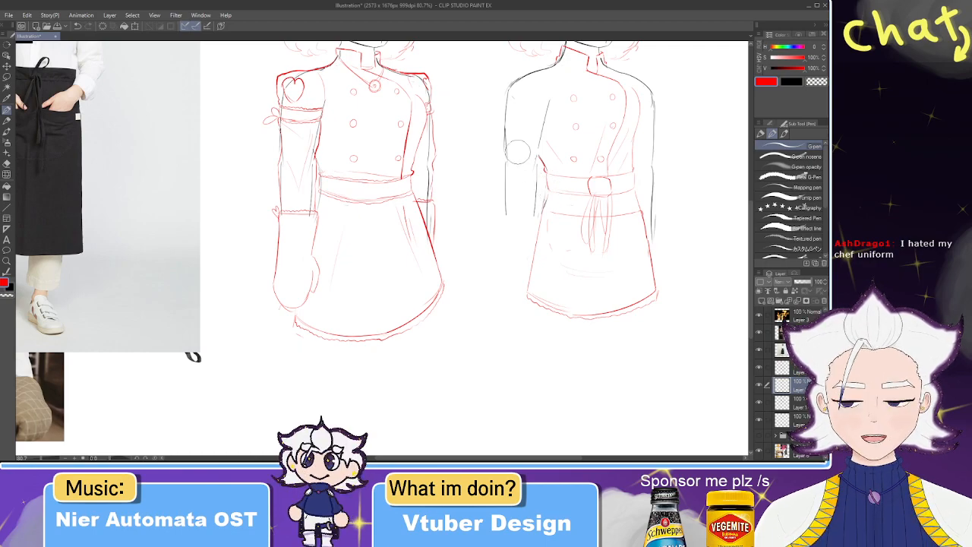
- Clean up the apron knot where the ties hang from it and outline the near arm's raised shoulder in red
{"action": "left_click_drag", "start_coordinate": [521, 164], "coordinate": [494, 178]}
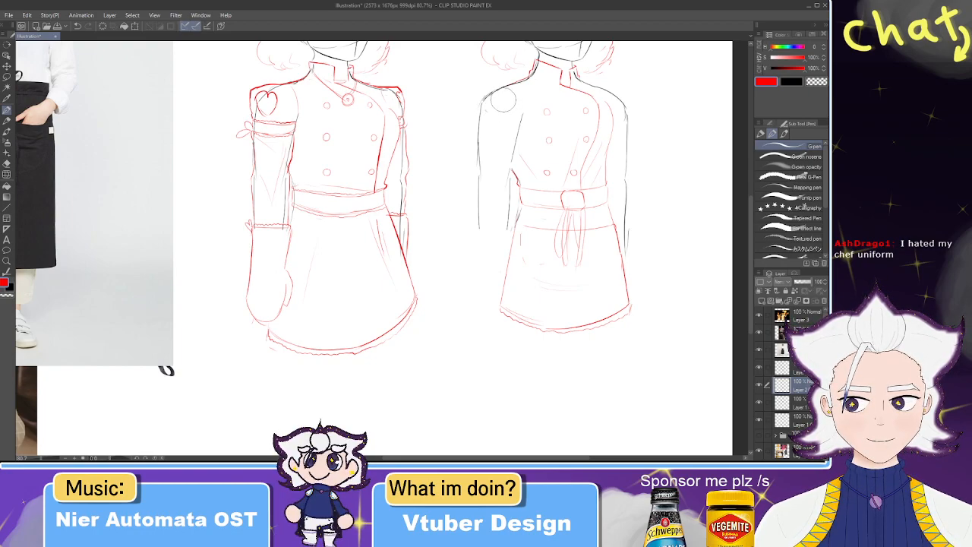
{"action": "key", "text": "e"}
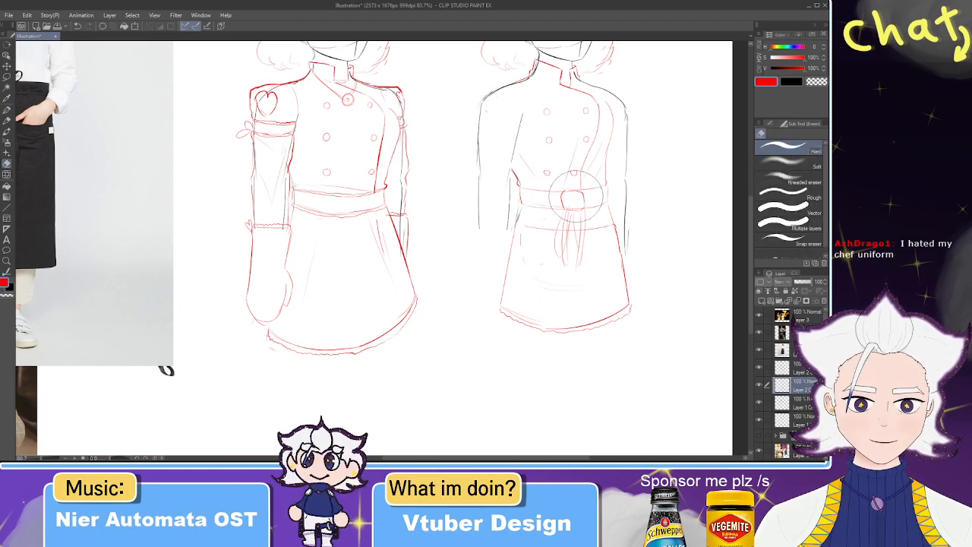
{"action": "key", "text": "p"}
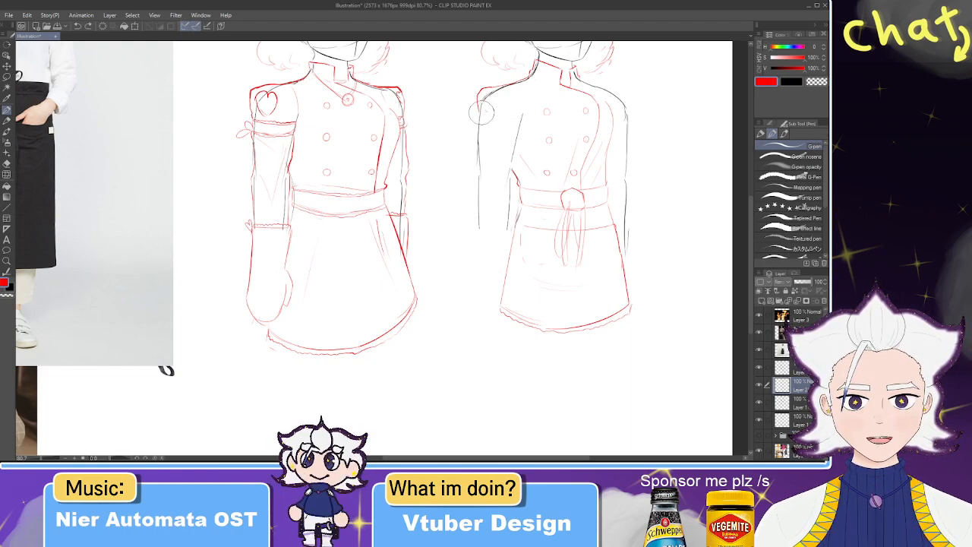
- Draw a frilled band around the near upper arm and add loose red sleeve edges and folds below it
{"action": "key", "text": "e"}
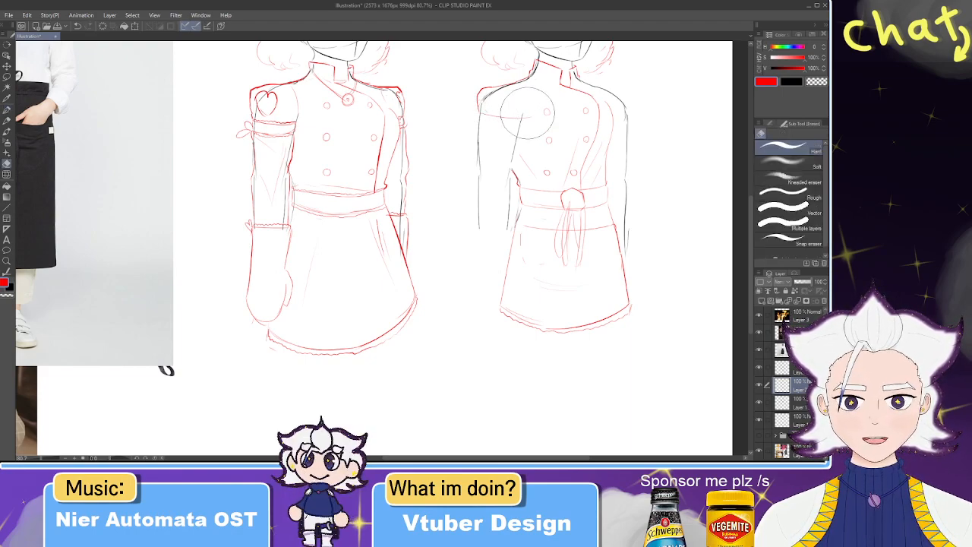
{"action": "scroll", "coordinate": [515, 120], "scroll_direction": "up", "scroll_amount": 2}
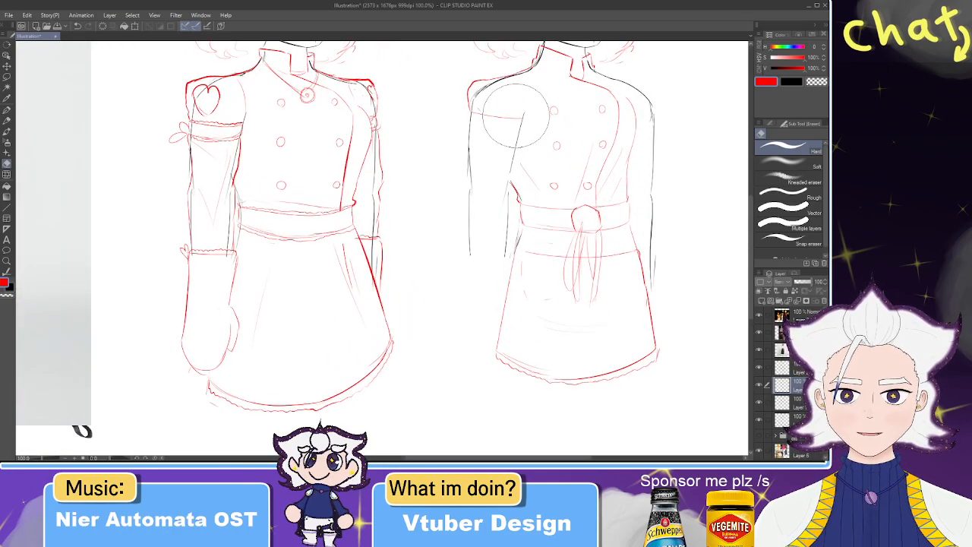
{"action": "key", "text": "p"}
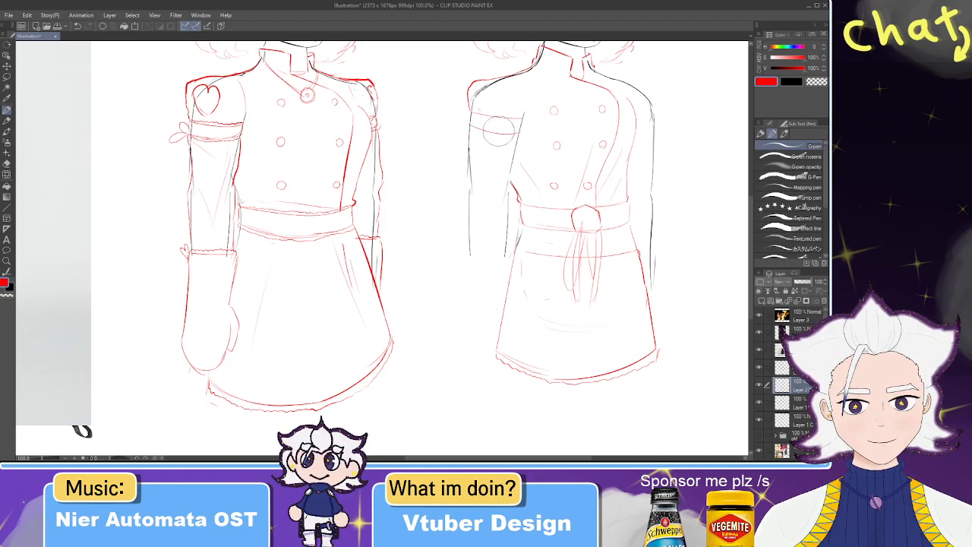
{"action": "key", "text": "e"}
{"action": "key", "text": "p"}
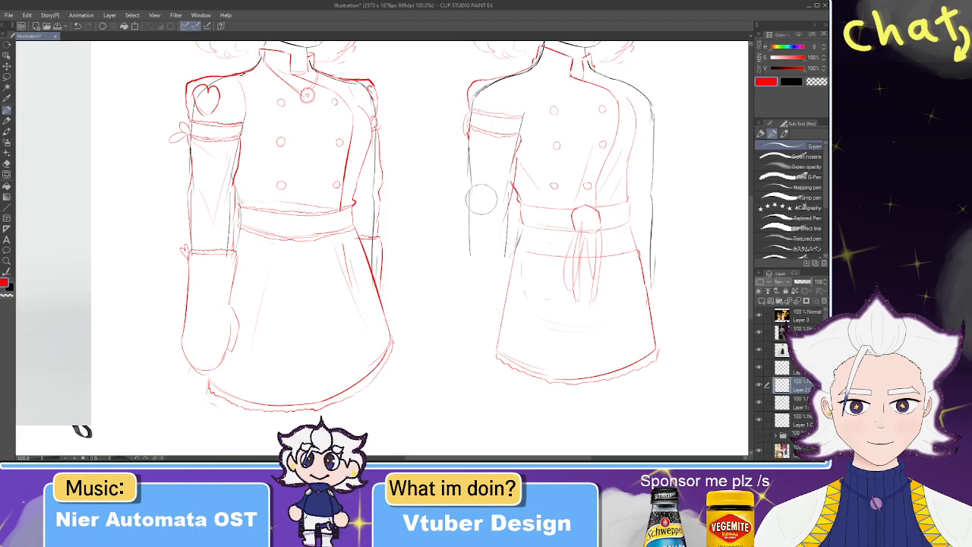
{"action": "left_click_drag", "start_coordinate": [467, 135], "coordinate": [467, 257]}
{"action": "left_click_drag", "start_coordinate": [510, 214], "coordinate": [506, 258]}
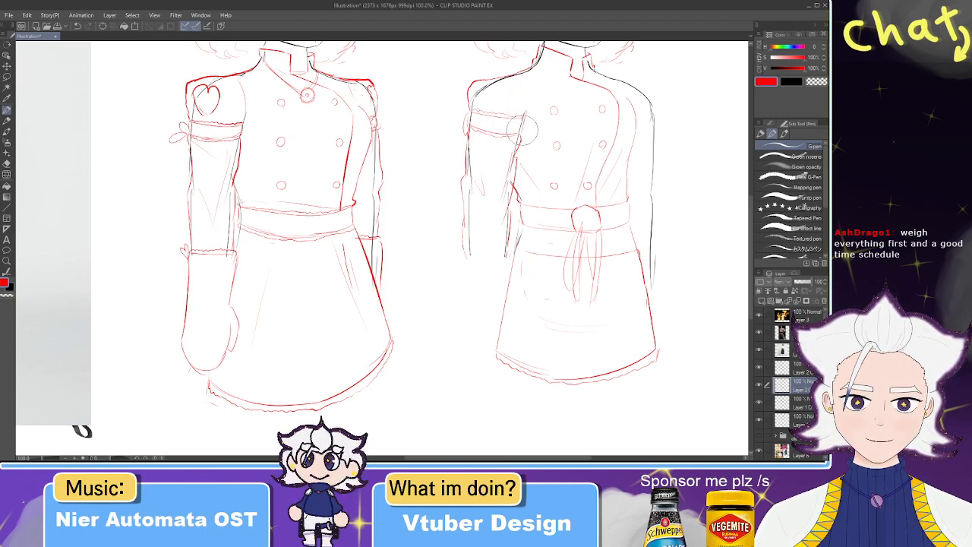
- Draw the far arm's raised shoulder, frilled upper-arm band and loose sleeve edge in red
{"action": "mouse_move", "coordinate": [513, 99]}
{"action": "left_mouse_down"}
{"action": "mouse_move", "coordinate": [501, 115]}
{"action": "mouse_move", "coordinate": [475, 94]}
{"action": "mouse_move", "coordinate": [398, 104]}
{"action": "left_mouse_up"}
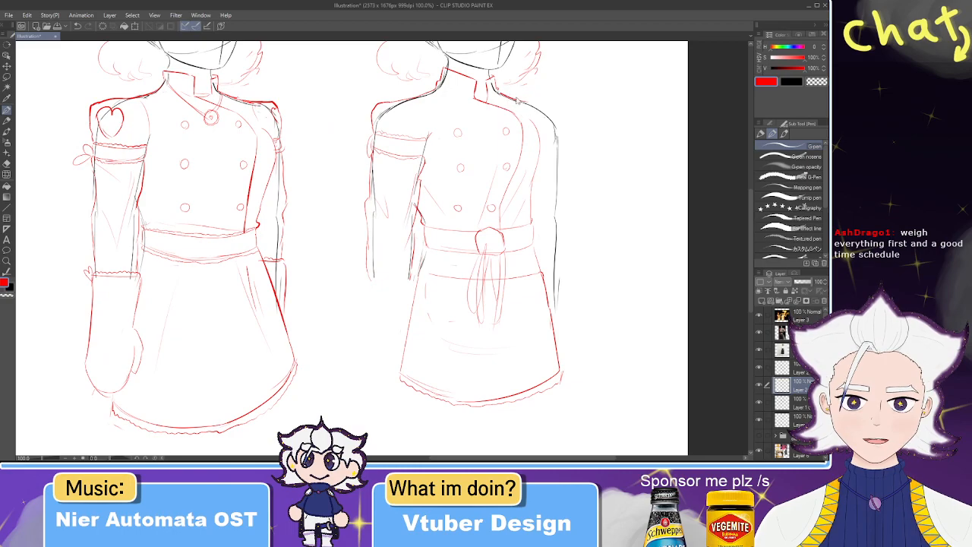
{"action": "left_click_drag", "start_coordinate": [498, 89], "coordinate": [546, 102]}
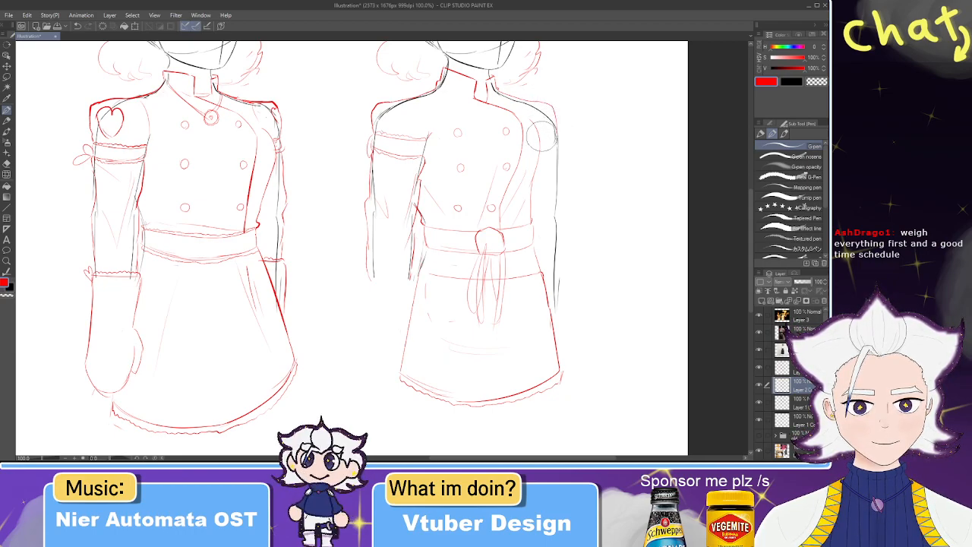
{"action": "key", "text": "ctrl+z"}
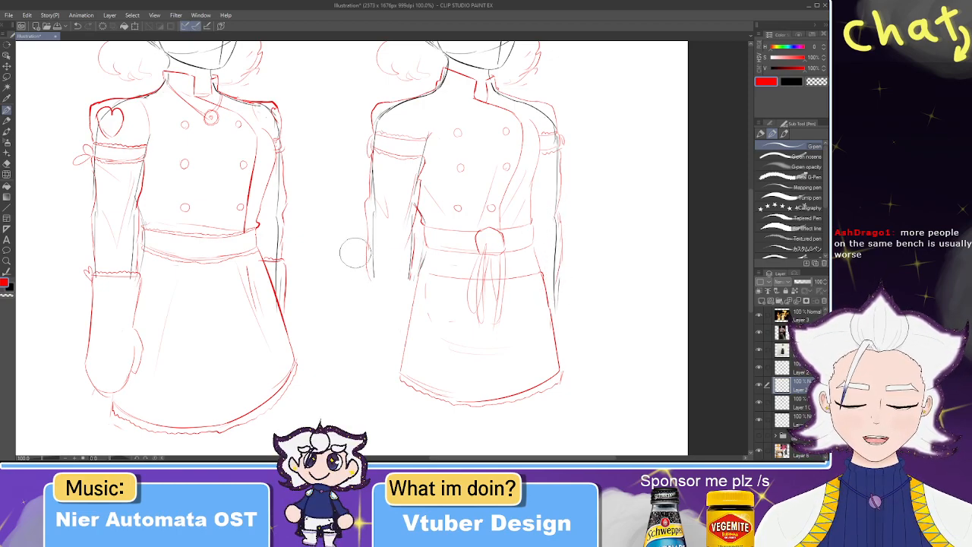
- Draw a frilled cuff and oven mitt at the end of the near sleeve and the matching mitt behind the apron on the far arm
{"action": "mouse_move", "coordinate": [370, 278]}
{"action": "left_mouse_down"}
{"action": "mouse_move", "coordinate": [416, 276]}
{"action": "mouse_move", "coordinate": [369, 280]}
{"action": "mouse_move", "coordinate": [356, 245]}
{"action": "mouse_move", "coordinate": [380, 313]}
{"action": "left_mouse_up"}
{"action": "key", "text": "ctrl+z"}
{"action": "key", "text": "ctrl+z"}
{"action": "key", "text": "ctrl+z"}
{"action": "key", "text": "ctrl+z"}
{"action": "left_click_drag", "start_coordinate": [386, 242], "coordinate": [379, 313]}
{"action": "key", "text": "ctrl+z"}
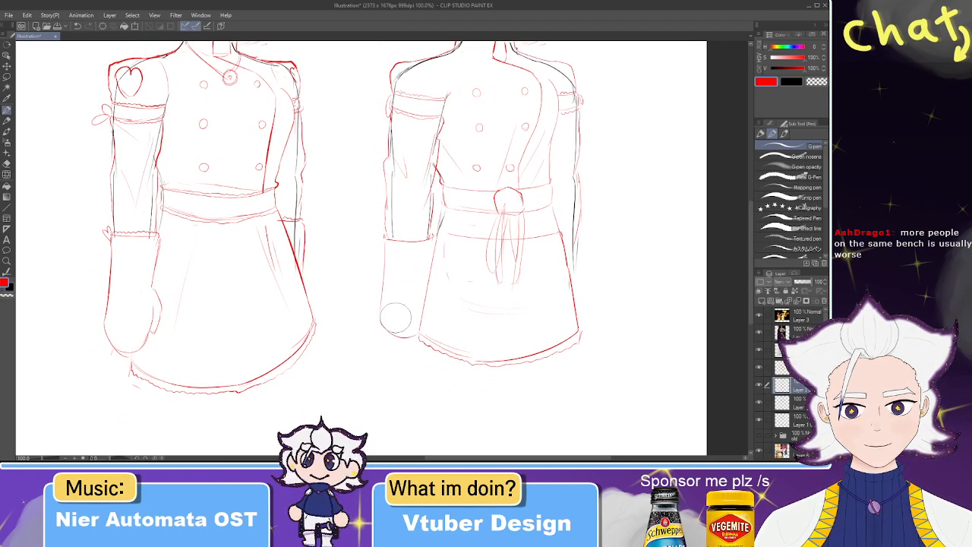
{"action": "mouse_move", "coordinate": [380, 318]}
{"action": "left_mouse_down"}
{"action": "mouse_move", "coordinate": [393, 342]}
{"action": "mouse_move", "coordinate": [421, 328]}
{"action": "left_mouse_up"}
{"action": "mouse_move", "coordinate": [434, 240]}
{"action": "left_mouse_down"}
{"action": "mouse_move", "coordinate": [434, 322]}
{"action": "mouse_move", "coordinate": [422, 328]}
{"action": "left_mouse_up"}
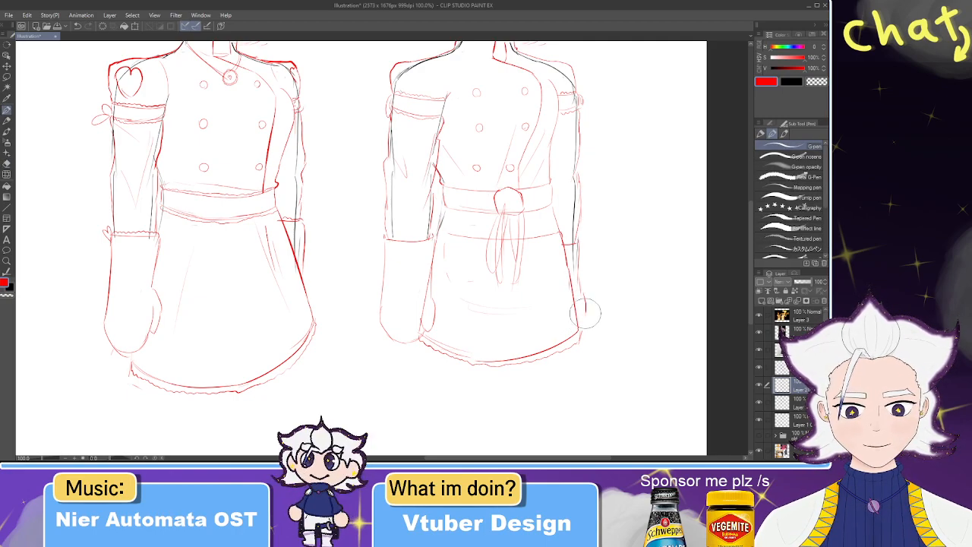
{"action": "scroll", "coordinate": [562, 319], "scroll_direction": "up", "scroll_amount": 3}
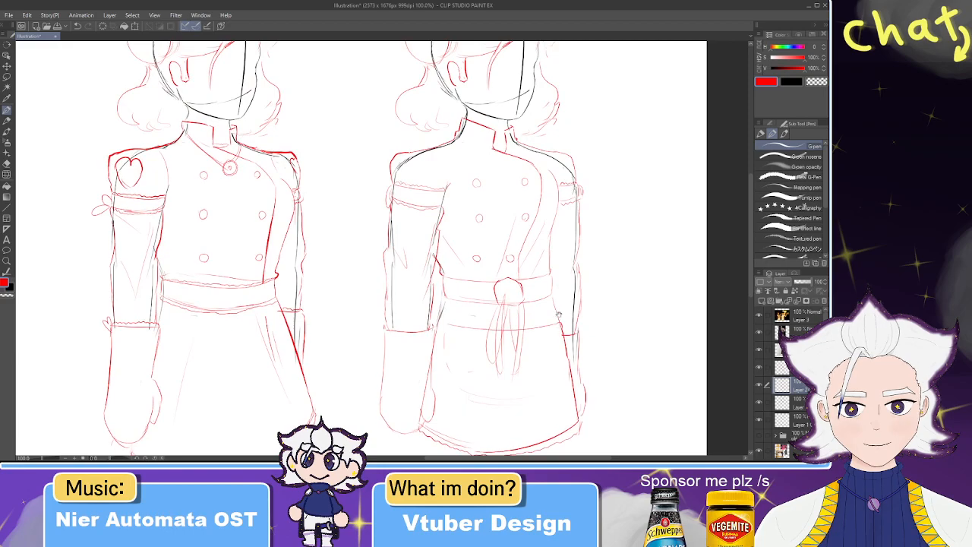
{"action": "scroll", "coordinate": [548, 315], "scroll_direction": "down", "scroll_amount": 3}
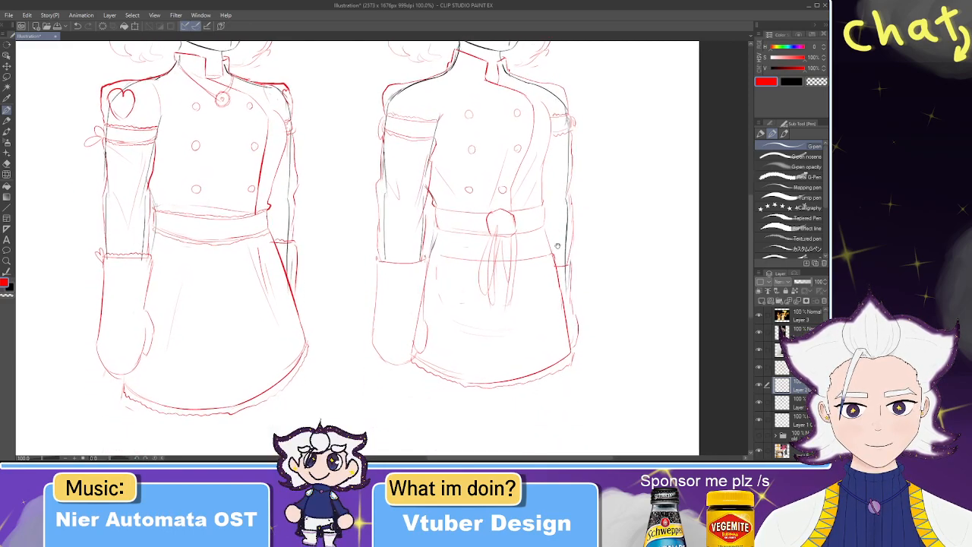
{"action": "left_click_drag", "start_coordinate": [541, 99], "coordinate": [567, 131]}
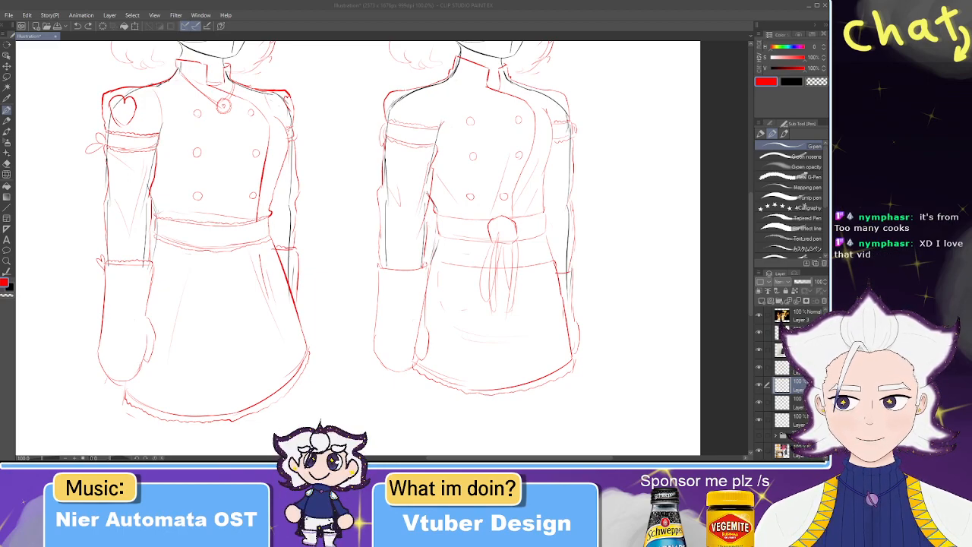
{"action": "scroll", "coordinate": [327, 154], "scroll_direction": "down", "scroll_amount": 2}
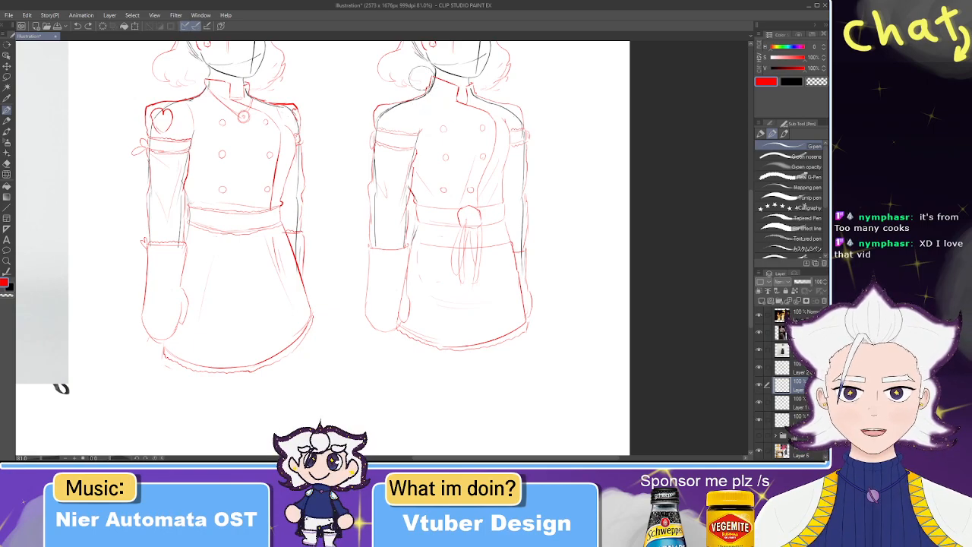
- Compare the second figure's bare neckline with the first figure's collar pendant and the baker reference images
{"action": "scroll", "coordinate": [421, 78], "scroll_direction": "up", "scroll_amount": 2}
{"action": "mouse_move", "coordinate": [416, 123]}
{"action": "left_mouse_down"}
{"action": "mouse_move", "coordinate": [405, 140]}
{"action": "mouse_move", "coordinate": [418, 150]}
{"action": "left_mouse_up"}
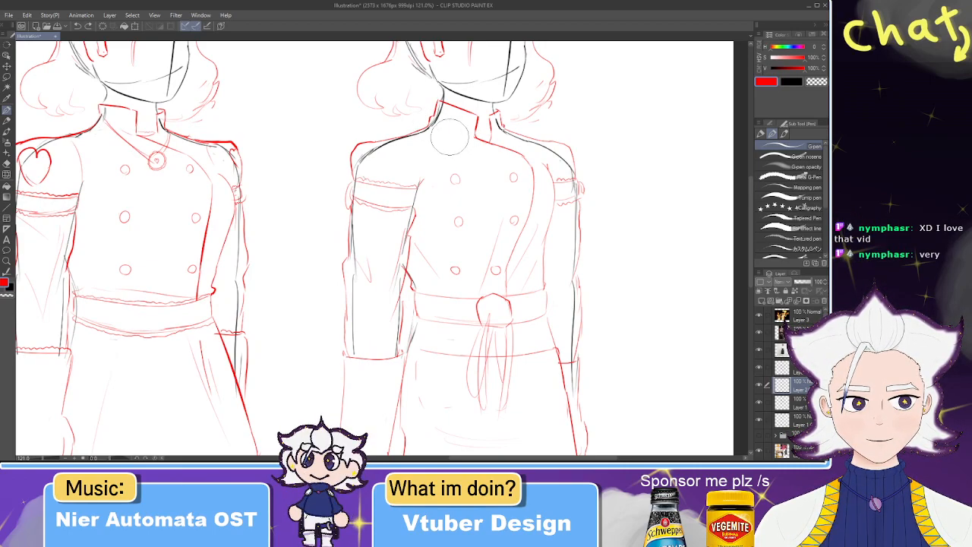
{"action": "scroll", "coordinate": [449, 137], "scroll_direction": "down", "scroll_amount": 2}
{"action": "scroll", "coordinate": [428, 129], "scroll_direction": "down", "scroll_amount": 3}
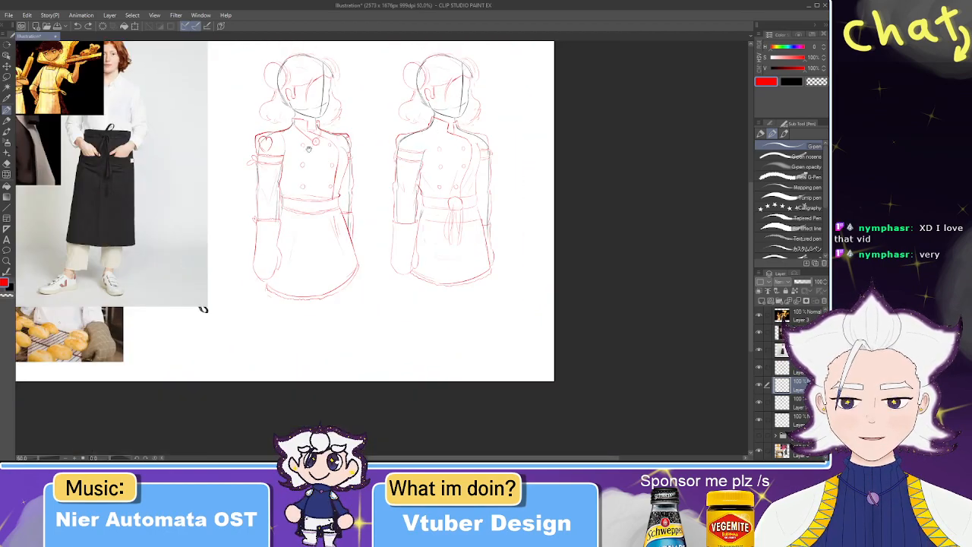
{"action": "scroll", "coordinate": [228, 144], "scroll_direction": "up", "scroll_amount": 3}
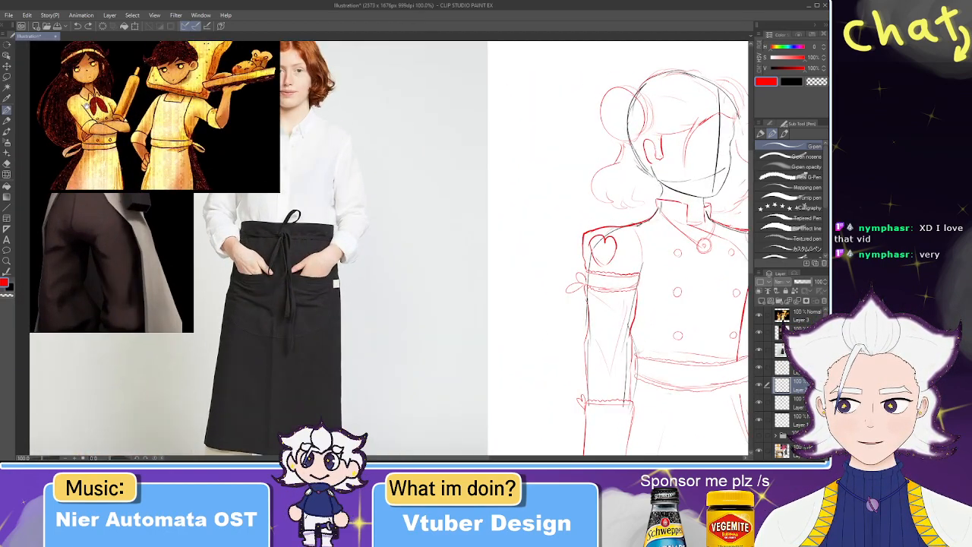
{"action": "scroll", "coordinate": [385, 145], "scroll_direction": "down", "scroll_amount": 1}
{"action": "mouse_move", "coordinate": [741, 199]}
{"action": "left_mouse_down"}
{"action": "mouse_move", "coordinate": [486, 190]}
{"action": "mouse_move", "coordinate": [448, 171]}
{"action": "left_mouse_up"}
{"action": "scroll", "coordinate": [490, 189], "scroll_direction": "up", "scroll_amount": 4}
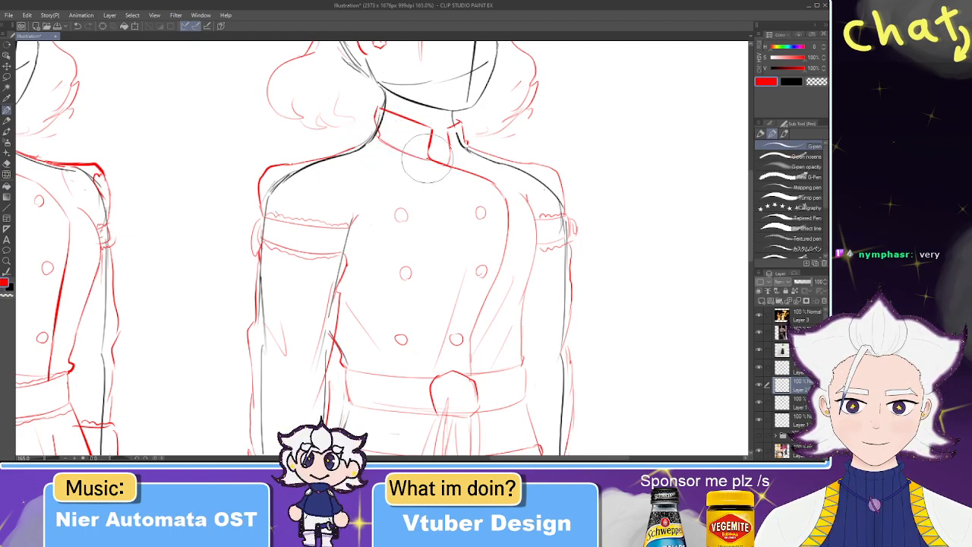
- Try a round kerchief knot below the collar opening with a curved band running to it around the neck
{"action": "mouse_move", "coordinate": [422, 169]}
{"action": "left_mouse_down"}
{"action": "mouse_move", "coordinate": [443, 184]}
{"action": "mouse_move", "coordinate": [428, 164]}
{"action": "mouse_move", "coordinate": [424, 170]}
{"action": "mouse_move", "coordinate": [436, 184]}
{"action": "mouse_move", "coordinate": [459, 174]}
{"action": "mouse_move", "coordinate": [448, 163]}
{"action": "mouse_move", "coordinate": [437, 185]}
{"action": "mouse_move", "coordinate": [455, 182]}
{"action": "mouse_move", "coordinate": [444, 159]}
{"action": "left_mouse_up"}
{"action": "key", "text": "ctrl+z"}
{"action": "key", "text": "ctrl+z"}
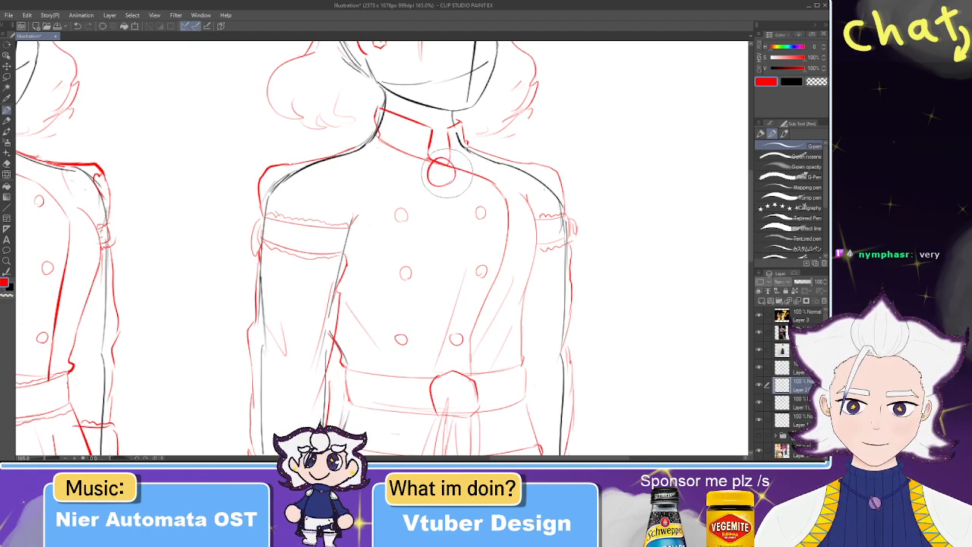
{"action": "key", "text": "e"}
{"action": "key", "text": "p"}
{"action": "left_click_drag", "start_coordinate": [371, 143], "coordinate": [427, 174]}
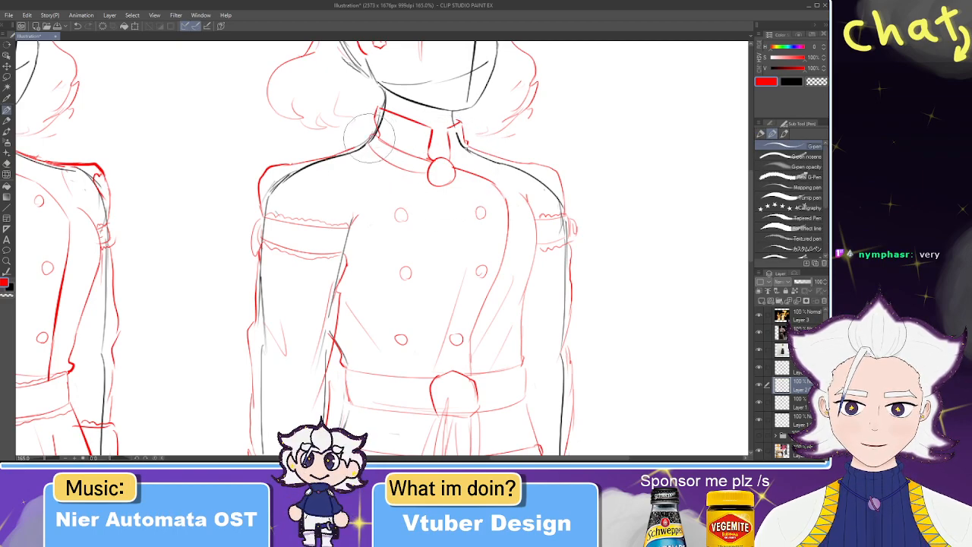
- Try to draw a pair of pointed kerchief tails hanging from the round knot over the jacket front
{"action": "mouse_move", "coordinate": [423, 185]}
{"action": "left_mouse_down"}
{"action": "mouse_move", "coordinate": [419, 208]}
{"action": "mouse_move", "coordinate": [423, 198]}
{"action": "mouse_move", "coordinate": [446, 245]}
{"action": "mouse_move", "coordinate": [420, 233]}
{"action": "left_mouse_up"}
{"action": "key", "text": "ctrl+z"}
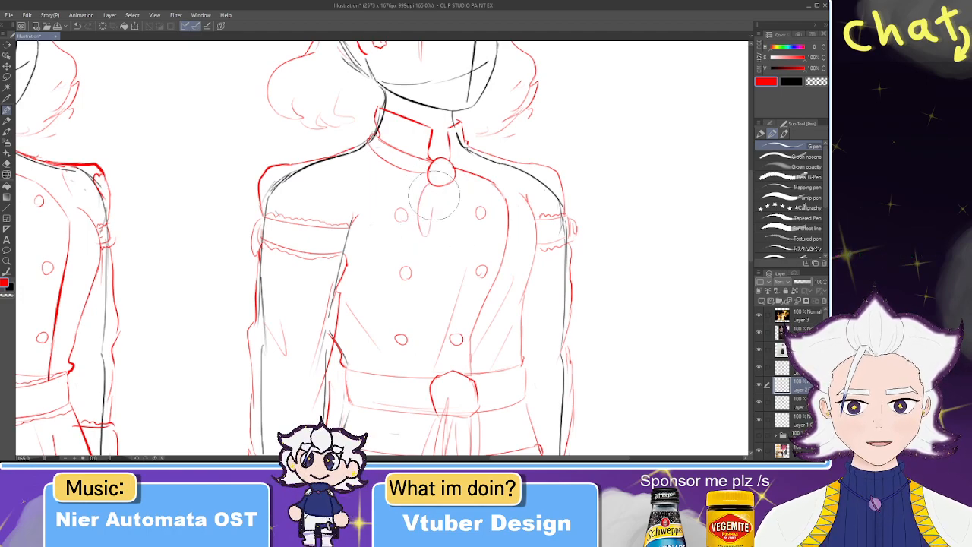
{"action": "left_click_drag", "start_coordinate": [436, 189], "coordinate": [439, 236]}
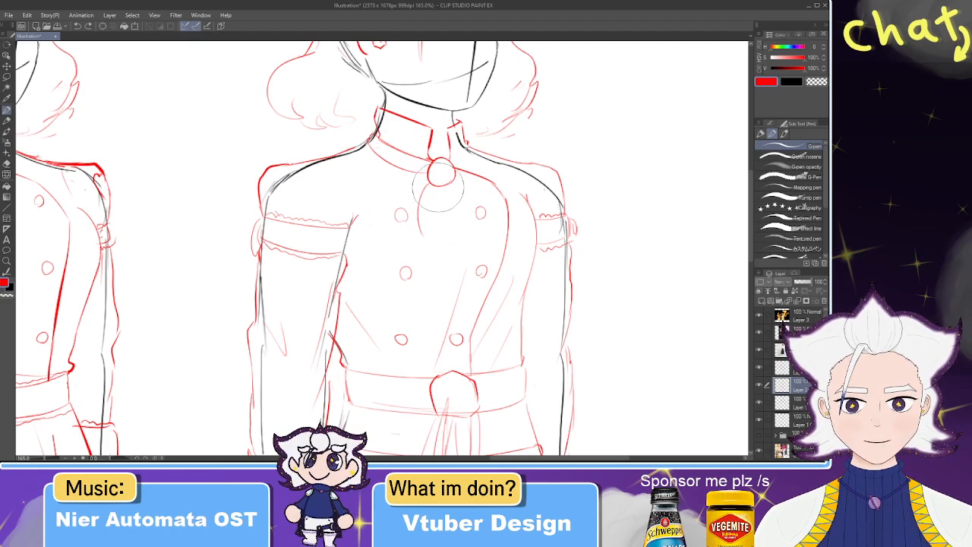
{"action": "key", "text": "ctrl+z"}
{"action": "key", "text": "ctrl+z"}
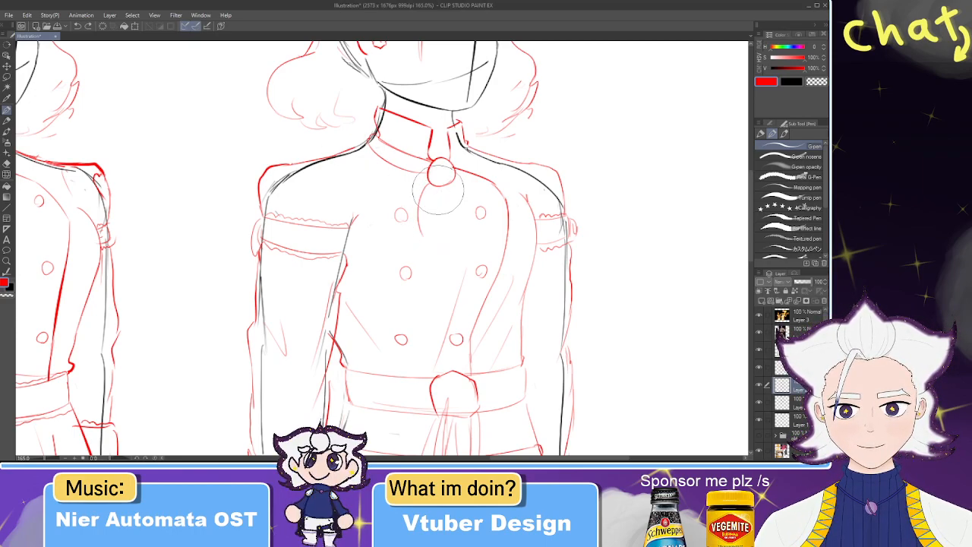
{"action": "left_click_drag", "start_coordinate": [420, 209], "coordinate": [425, 255]}
{"action": "left_click_drag", "start_coordinate": [461, 183], "coordinate": [457, 251]}
{"action": "key", "text": "ctrl+z"}
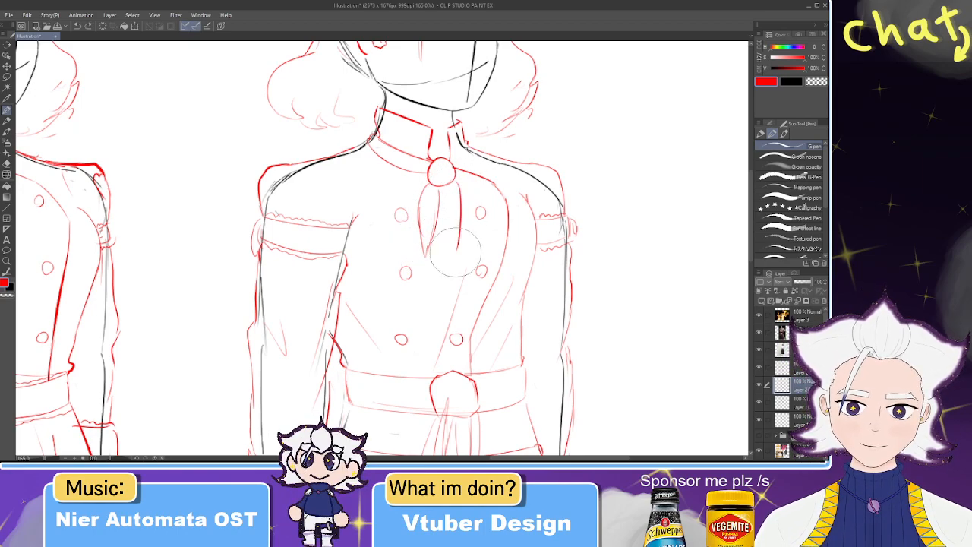
{"action": "key", "text": "ctrl+z"}
{"action": "left_click_drag", "start_coordinate": [442, 199], "coordinate": [454, 245]}
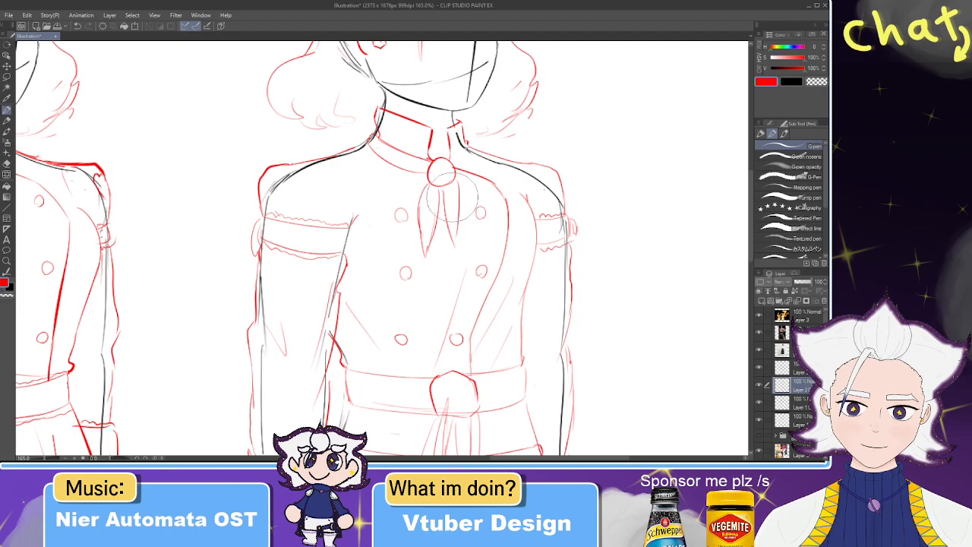
{"action": "left_click_drag", "start_coordinate": [459, 183], "coordinate": [453, 243]}
- Undo the kerchief's tails, round knot and curved neck band on the second figure
{"action": "key", "text": "ctrl+z"}
{"action": "key", "text": "ctrl+z"}
{"action": "key", "text": "ctrl+z"}
{"action": "key", "text": "ctrl+z"}
{"action": "key", "text": "ctrl+z"}
{"action": "key", "text": "ctrl+z"}
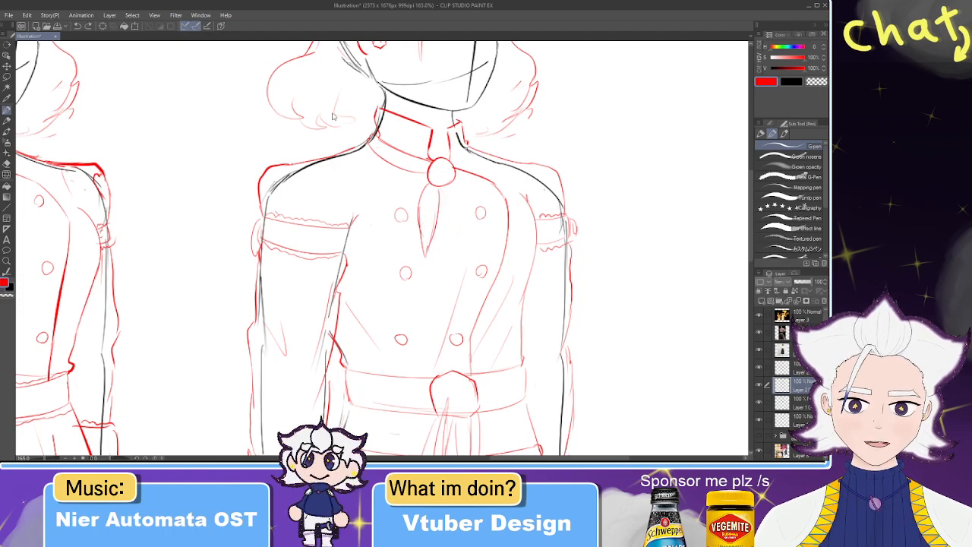
{"action": "key", "text": "ctrl+z"}
{"action": "key", "text": "ctrl+z"}
{"action": "key", "text": "ctrl+z"}
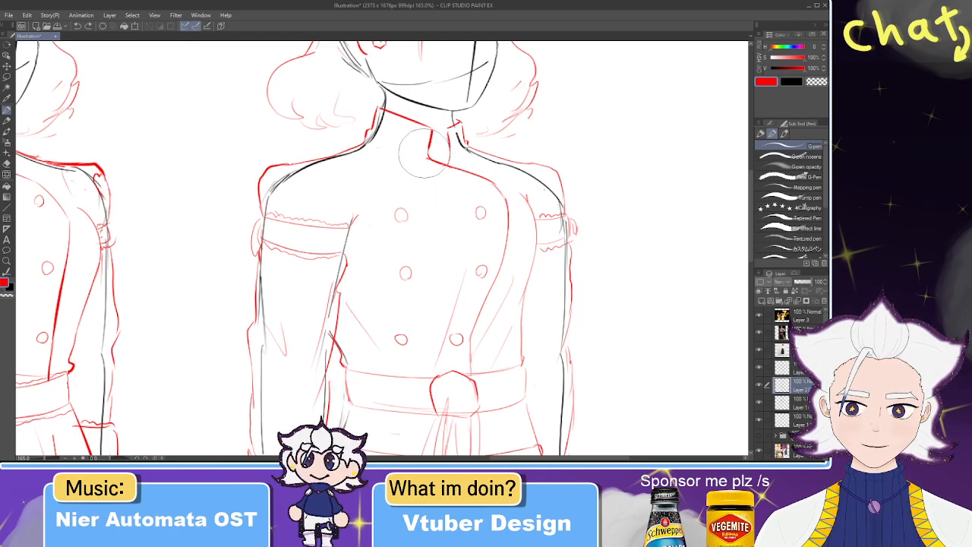
- Draw a V-shaped necklace band under the collar with a round, scalloped heart pendant where its two sides meet
{"action": "left_click_drag", "start_coordinate": [368, 145], "coordinate": [424, 185]}
{"action": "key", "text": "ctrl+z"}
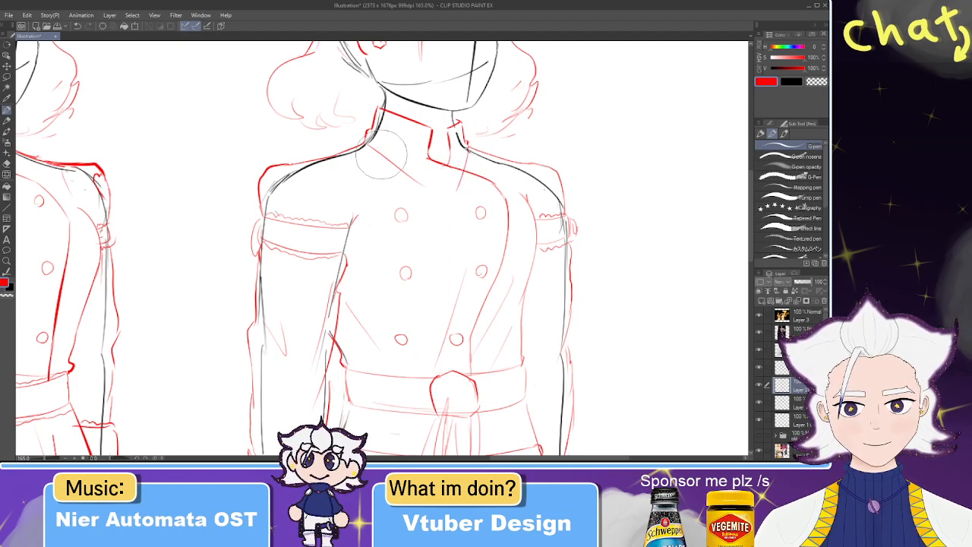
{"action": "key", "text": "e"}
{"action": "key", "text": "p"}
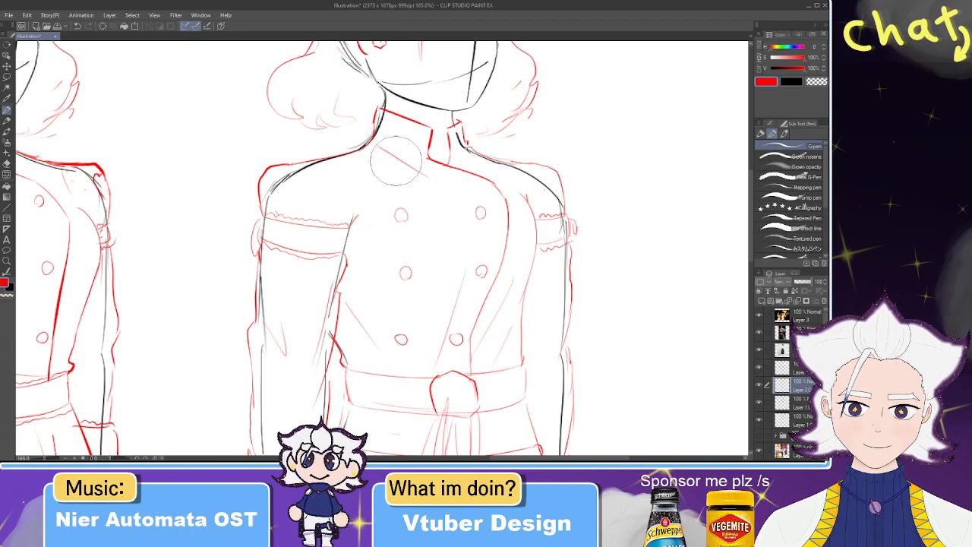
{"action": "left_click_drag", "start_coordinate": [375, 144], "coordinate": [427, 185]}
{"action": "key", "text": "ctrl+z"}
{"action": "left_click_drag", "start_coordinate": [470, 150], "coordinate": [447, 183]}
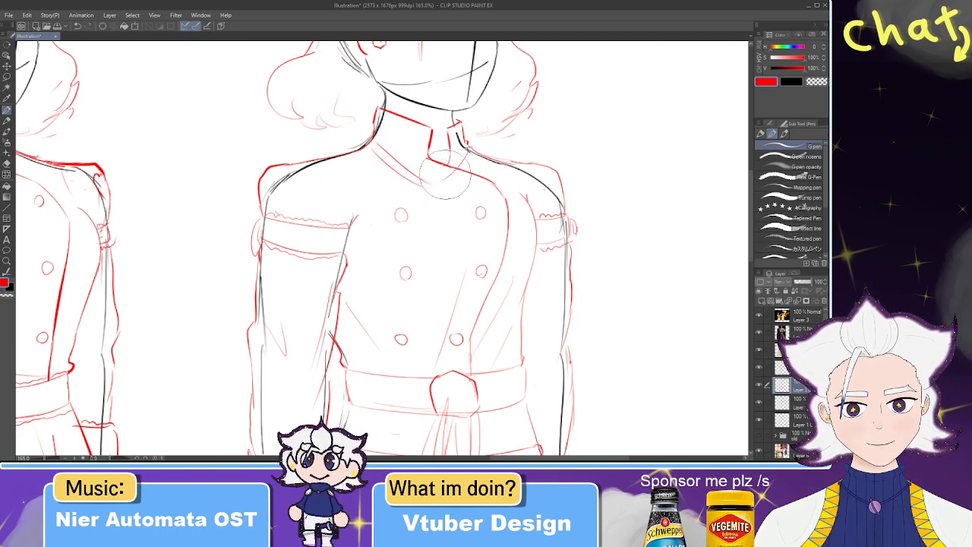
{"action": "key", "text": "ctrl+z"}
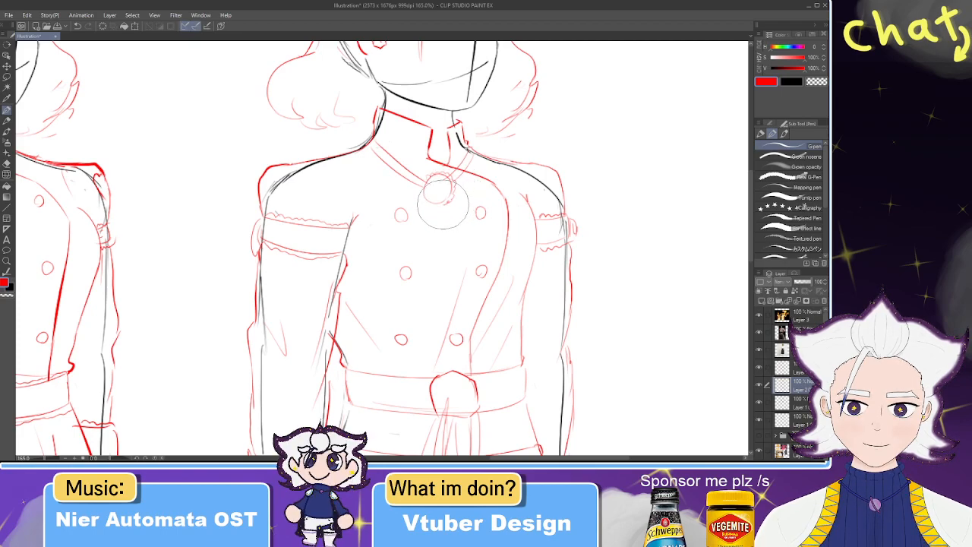
{"action": "mouse_move", "coordinate": [432, 206]}
{"action": "left_mouse_down"}
{"action": "mouse_move", "coordinate": [420, 187]}
{"action": "mouse_move", "coordinate": [442, 173]}
{"action": "mouse_move", "coordinate": [438, 194]}
{"action": "mouse_move", "coordinate": [444, 187]}
{"action": "left_mouse_up"}
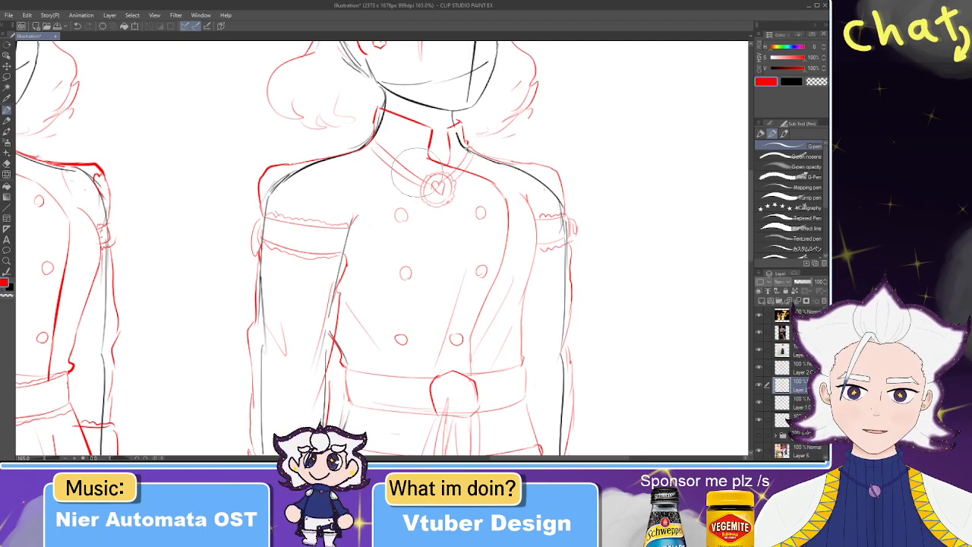
- Erase and redraw the lower edge and side ends of the apron waistband in red
{"action": "scroll", "coordinate": [412, 170], "scroll_direction": "down", "scroll_amount": 2}
{"action": "scroll", "coordinate": [410, 344], "scroll_direction": "down", "scroll_amount": 2}
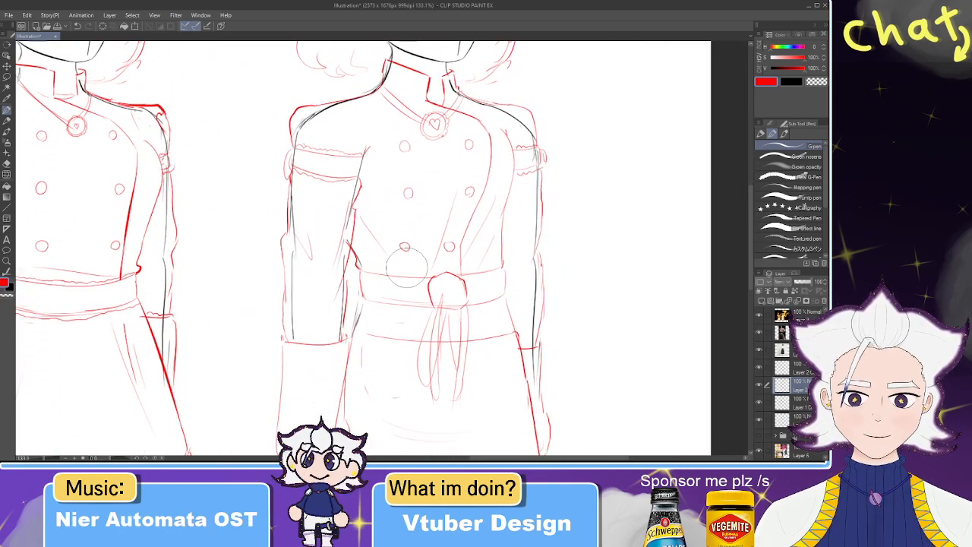
{"action": "key", "text": "e"}
{"action": "key", "text": "bracketleft"}
{"action": "key", "text": "bracketleft"}
{"action": "key", "text": "bracketleft"}
{"action": "key", "text": "bracketleft"}
{"action": "key", "text": "bracketleft"}
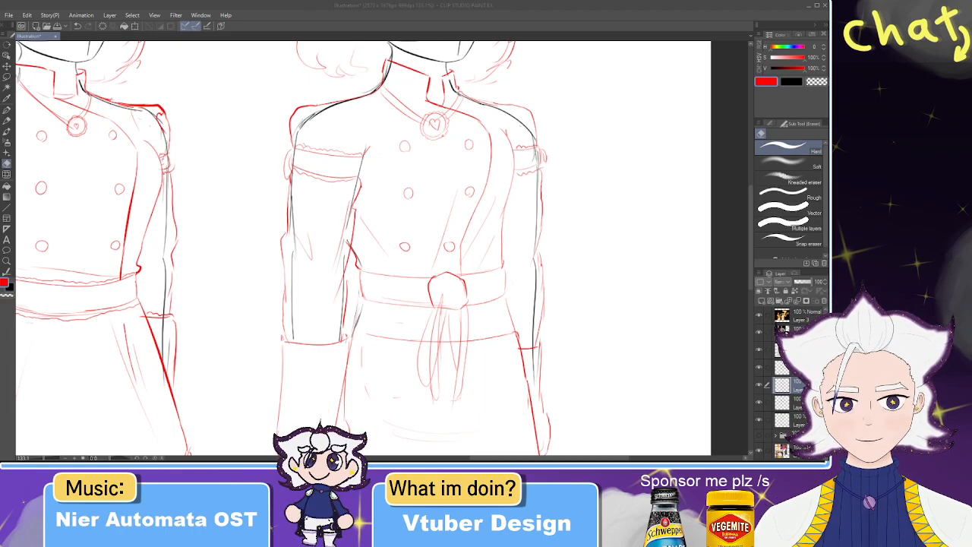
{"action": "left_click", "coordinate": [765, 122]}
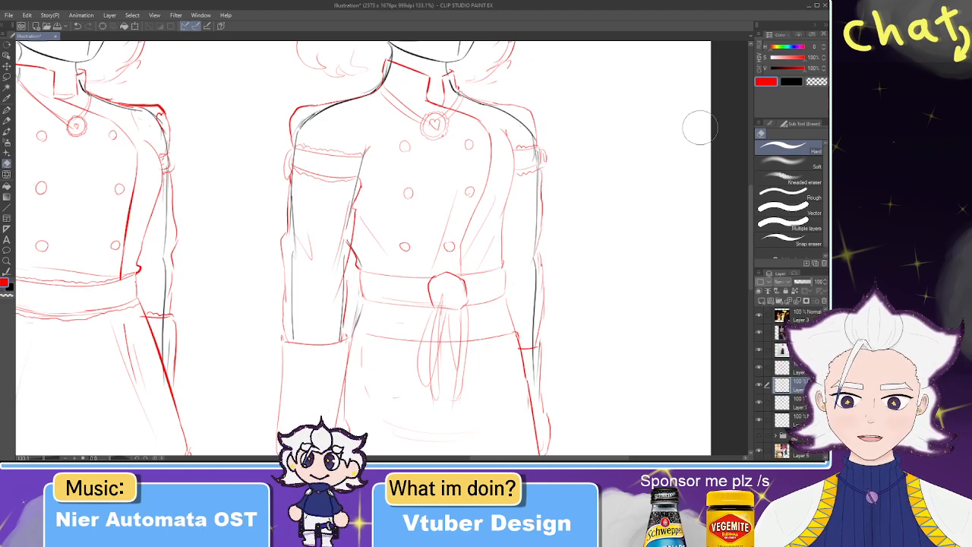
{"action": "left_click_drag", "start_coordinate": [456, 261], "coordinate": [435, 144]}
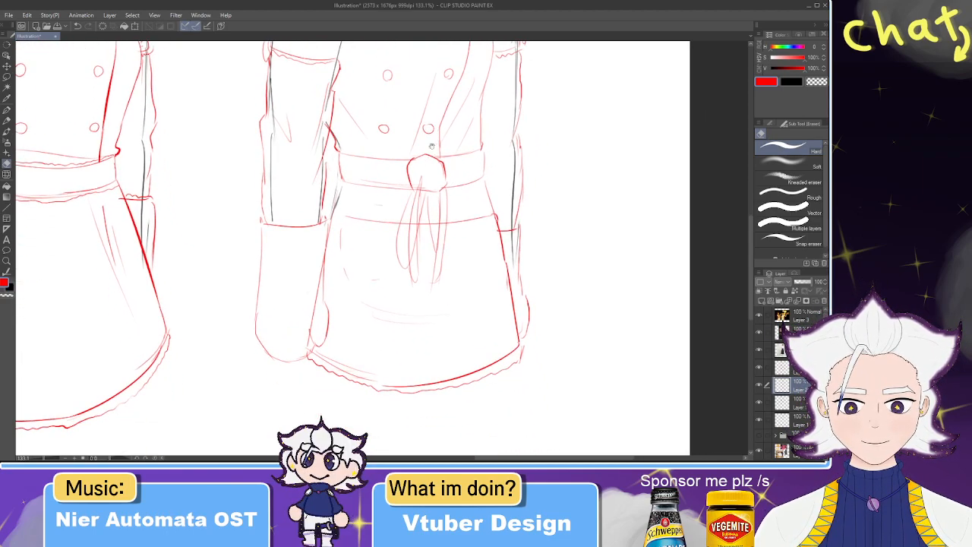
{"action": "key", "text": "p"}
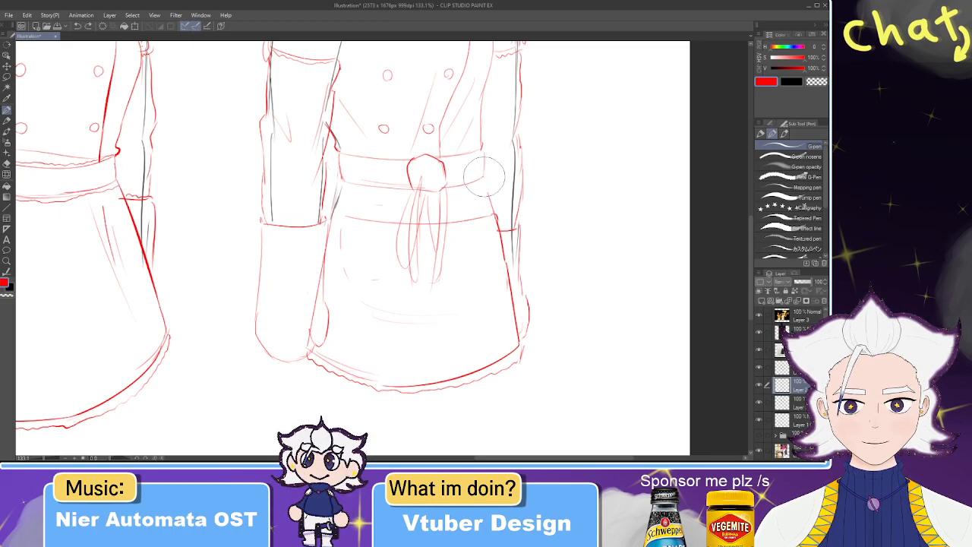
{"action": "key", "text": "e"}
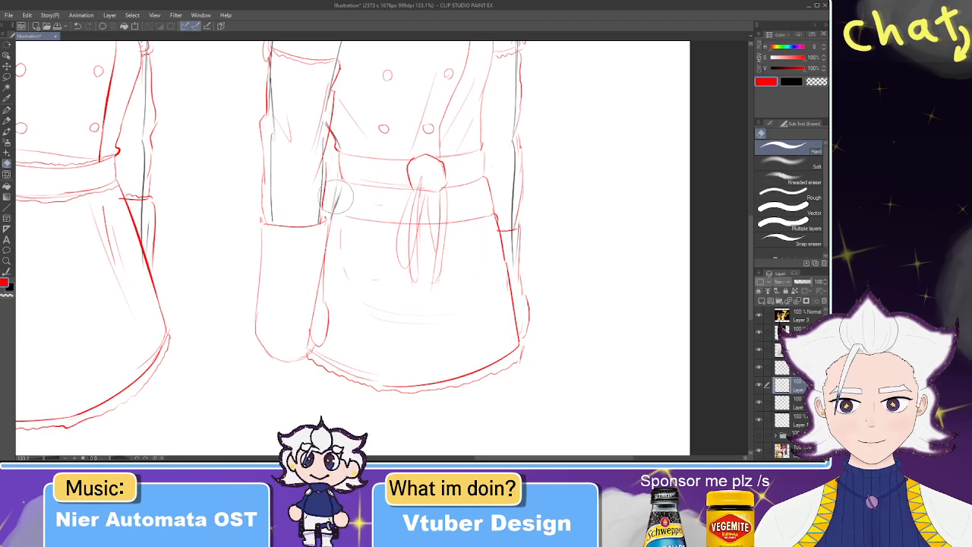
{"action": "key", "text": "p"}
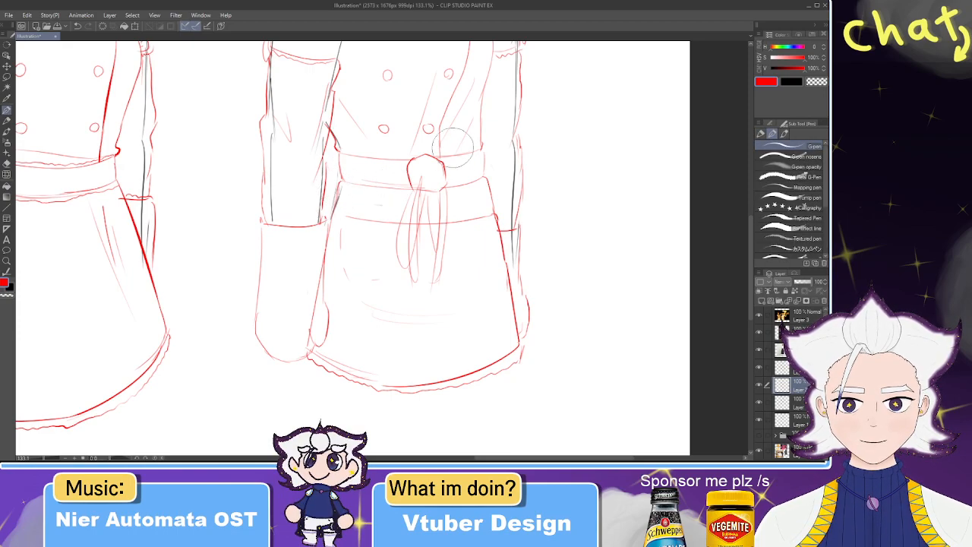
- Clean up the waistband's upper edge where its far end meets the jacket side
{"action": "key", "text": "e"}
{"action": "key", "text": "p"}
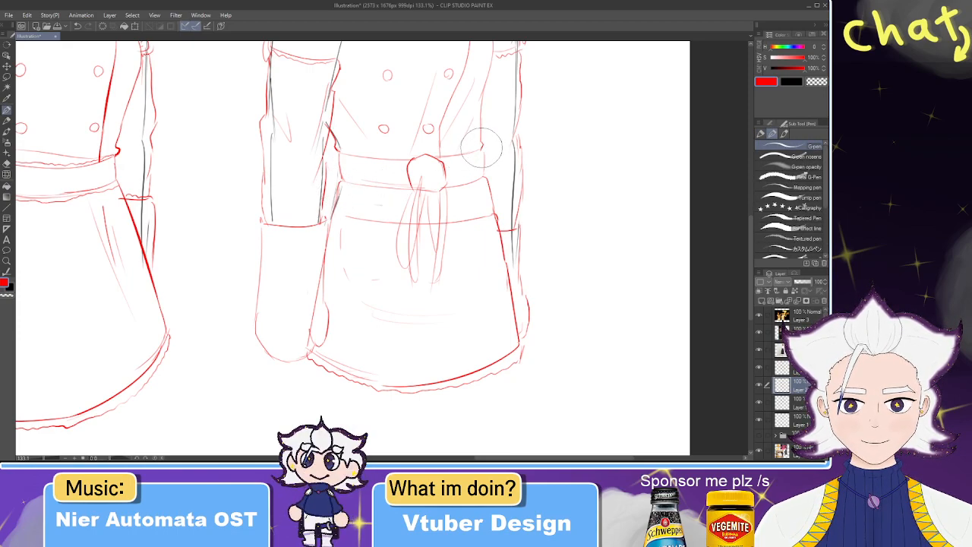
{"action": "key", "text": "e"}
{"action": "key", "text": "p"}
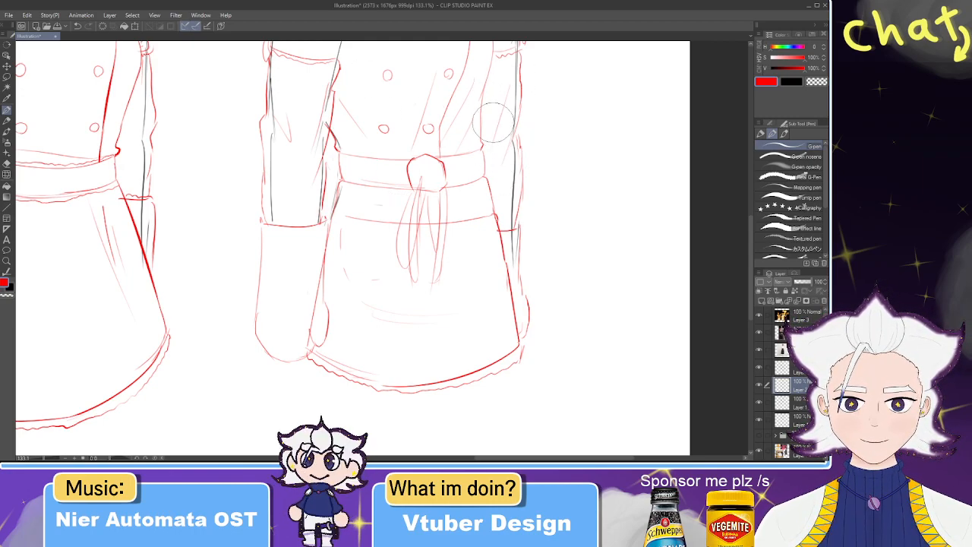
- Erase and redraw the loose outer edge of the far sleeve below the elbow
{"action": "key", "text": "e"}
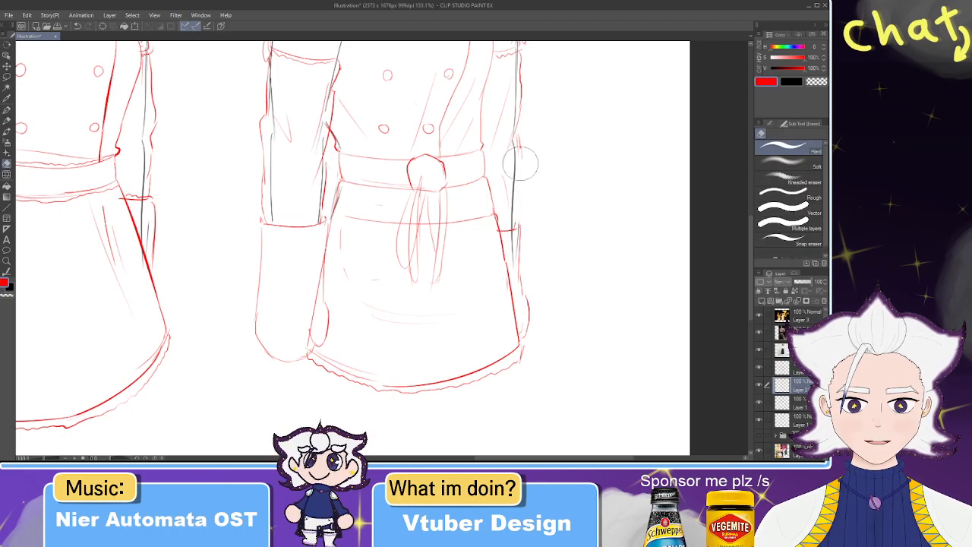
{"action": "key", "text": "p"}
{"action": "left_click_drag", "start_coordinate": [511, 180], "coordinate": [526, 221]}
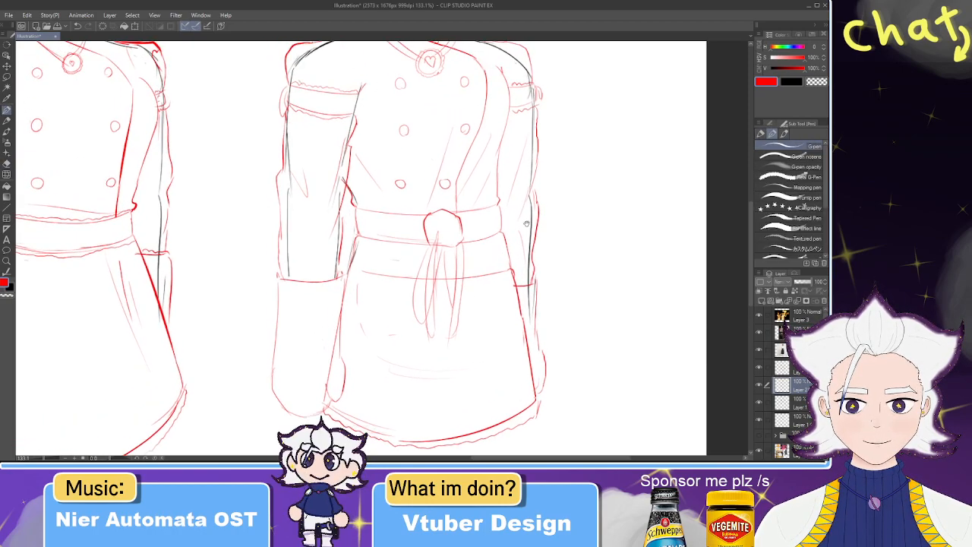
- Add the layer below to the current layer selection and lasso the entire second figure
{"action": "left_click_drag", "start_coordinate": [508, 184], "coordinate": [527, 265]}
{"action": "left_click_drag", "start_coordinate": [509, 158], "coordinate": [500, 230]}
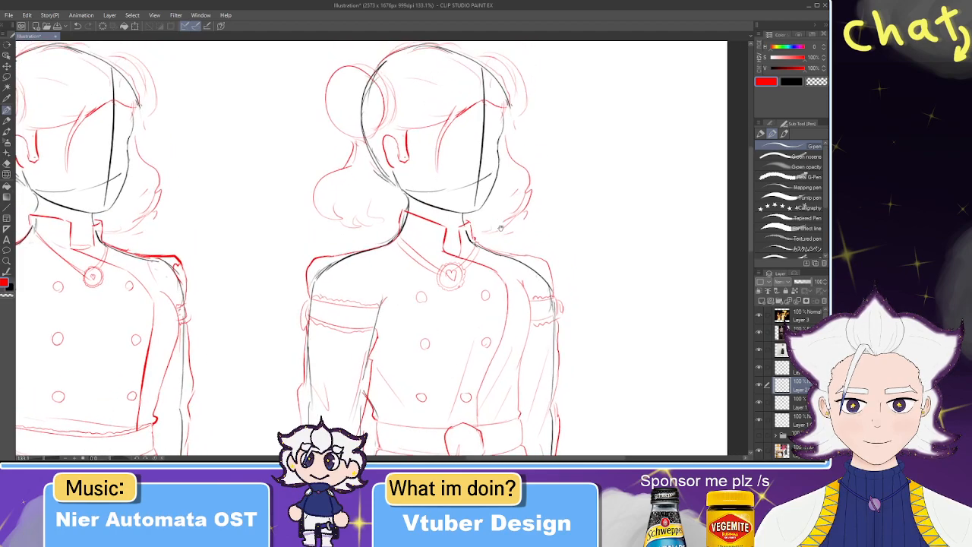
{"action": "left_click_drag", "start_coordinate": [492, 149], "coordinate": [495, 172]}
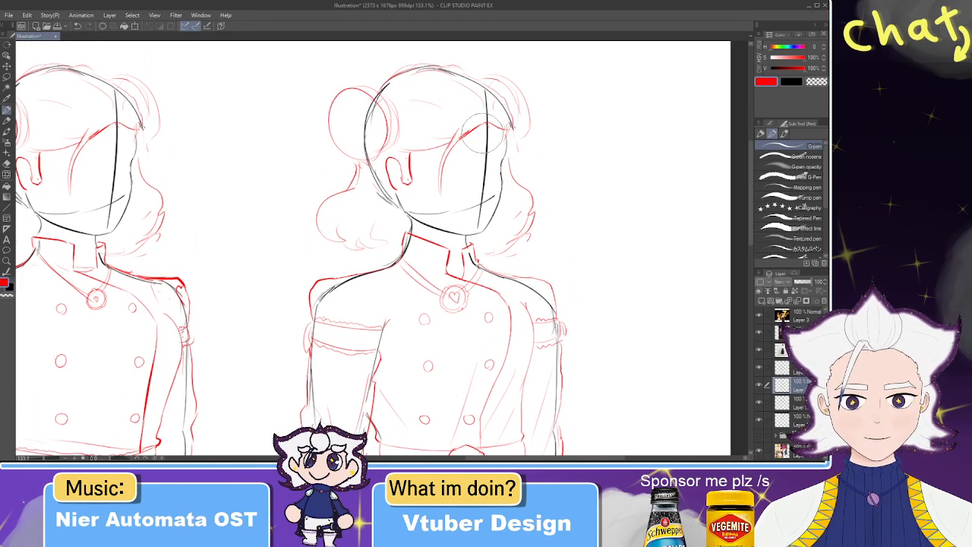
{"action": "scroll", "coordinate": [482, 132], "scroll_direction": "down", "scroll_amount": 12}
{"action": "scroll", "coordinate": [484, 307], "scroll_direction": "up", "scroll_amount": 5}
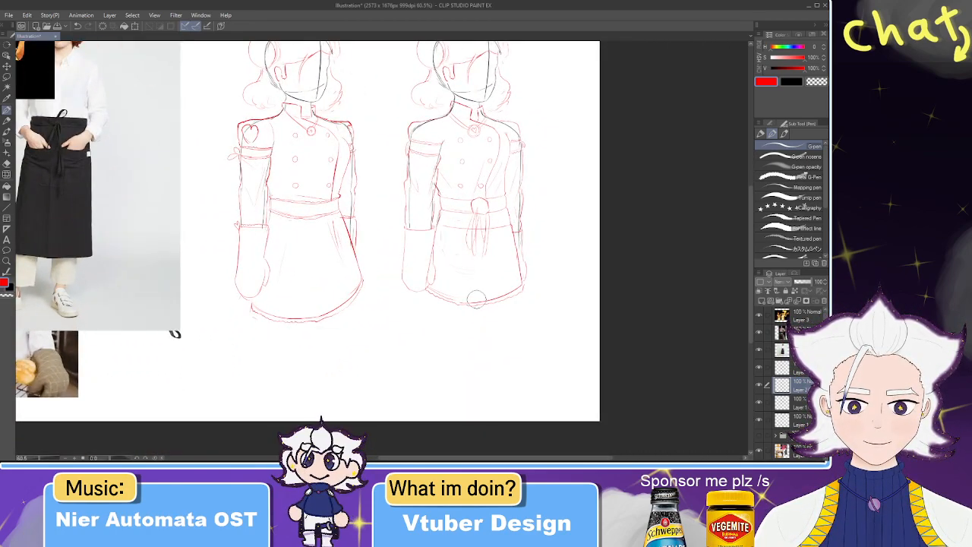
{"action": "scroll", "coordinate": [475, 298], "scroll_direction": "down", "scroll_amount": 2}
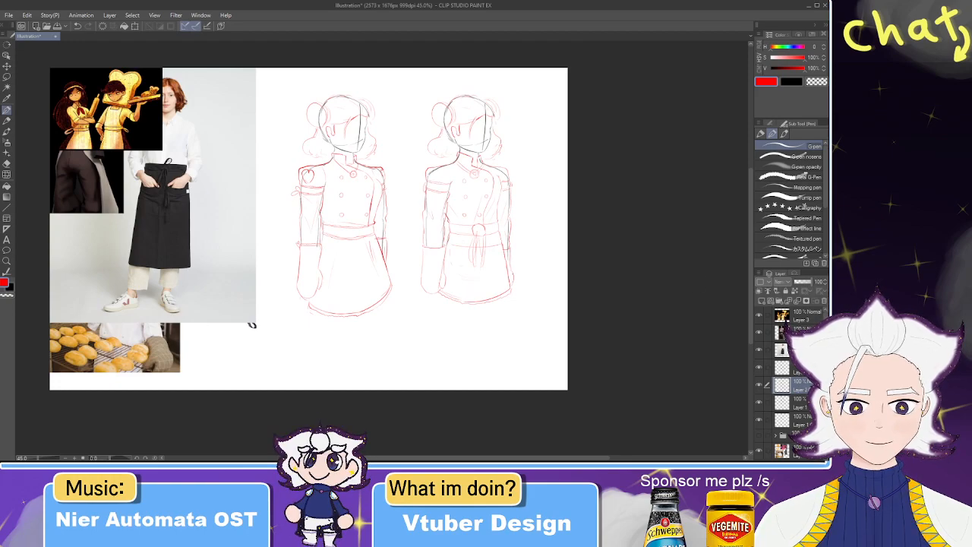
{"action": "left_click", "coordinate": [758, 403]}
{"action": "left_click", "coordinate": [759, 402]}
{"action": "left_click", "coordinate": [767, 403]}
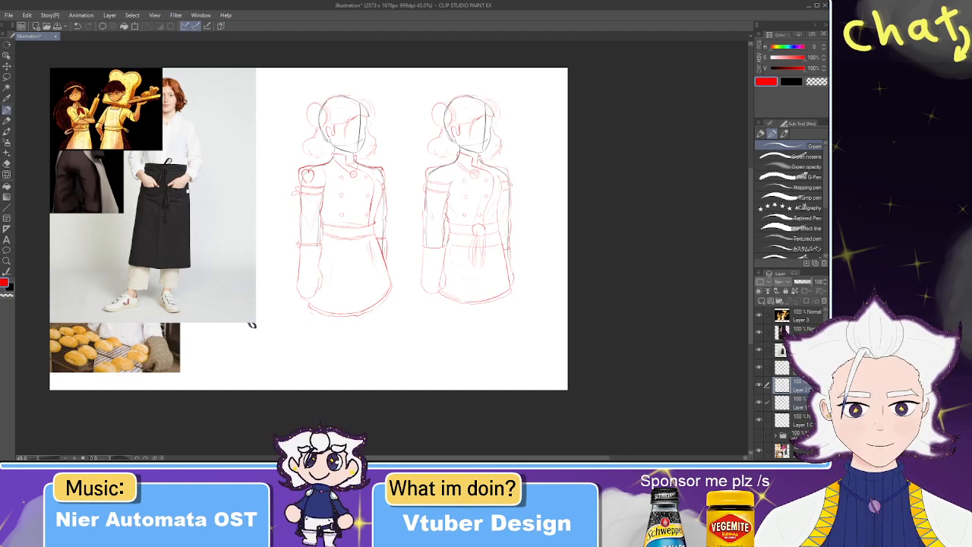
{"action": "left_click", "coordinate": [7, 77]}
{"action": "mouse_move", "coordinate": [422, 322]}
{"action": "left_mouse_down"}
{"action": "mouse_move", "coordinate": [403, 160]}
{"action": "mouse_move", "coordinate": [537, 245]}
{"action": "left_mouse_up"}
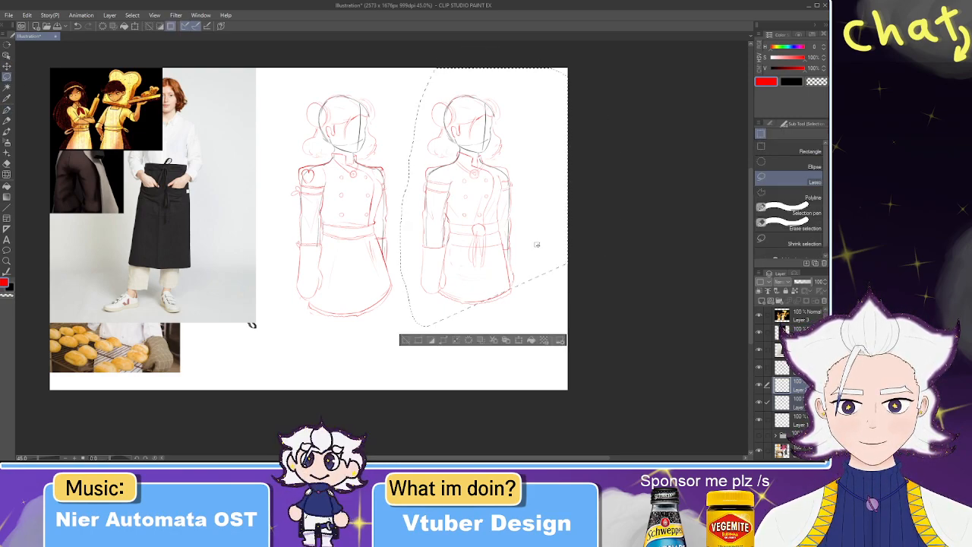
- Move the selected second figure slightly upward on the canvas and clear the selection
{"action": "left_click", "coordinate": [532, 341]}
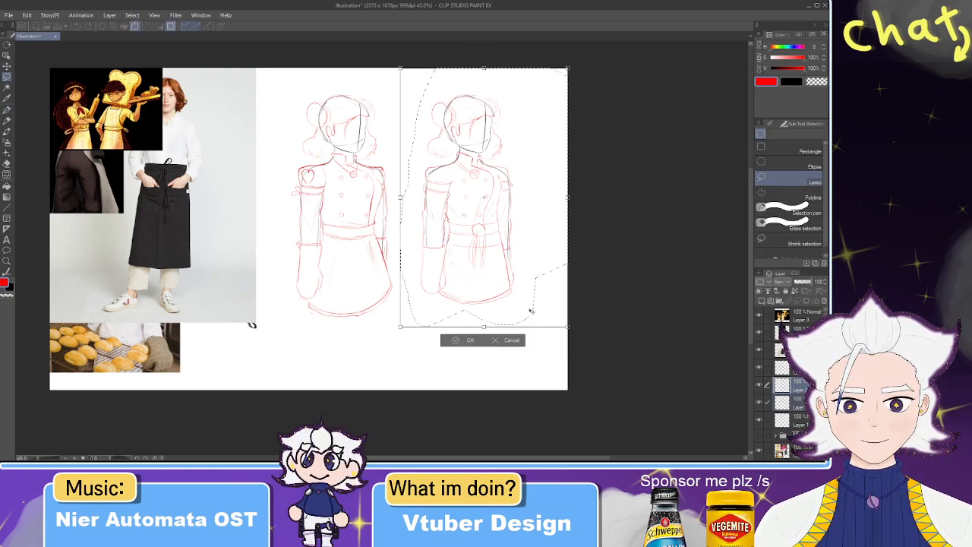
{"action": "left_click_drag", "start_coordinate": [529, 310], "coordinate": [534, 287]}
{"action": "left_click", "coordinate": [474, 321]}
{"action": "key", "text": "ctrl+d"}
{"action": "scroll", "coordinate": [192, 148], "scroll_direction": "down", "scroll_amount": 2}
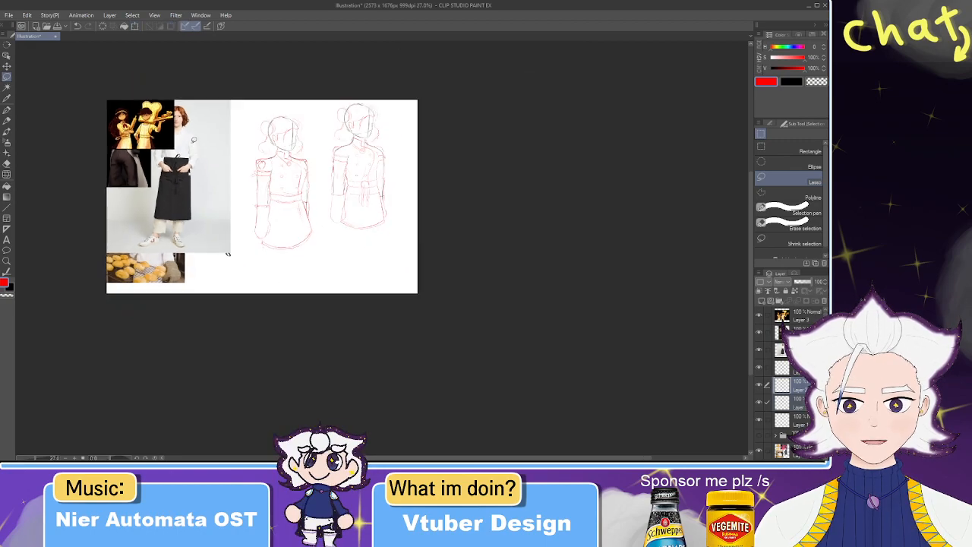
- Enlarge the canvas to 3600 x 2311 px by adding empty space below and beside the two figures
{"action": "left_click", "coordinate": [27, 15]}
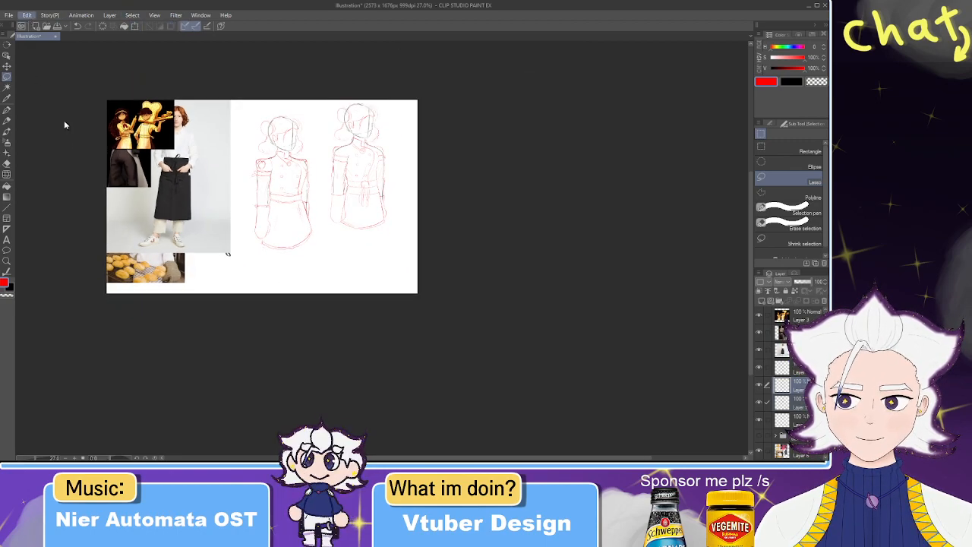
{"action": "left_click", "coordinate": [83, 253]}
{"action": "left_click_drag", "start_coordinate": [262, 293], "coordinate": [258, 389]}
{"action": "left_click_drag", "start_coordinate": [419, 244], "coordinate": [534, 268]}
{"action": "left_click", "coordinate": [782, 299]}
- Toggle the sketch layers' visibility to identify them and select the layer holding the second figure's red outfit lines
{"action": "scroll", "coordinate": [383, 193], "scroll_direction": "up", "scroll_amount": 2}
{"action": "scroll", "coordinate": [408, 236], "scroll_direction": "up", "scroll_amount": 3}
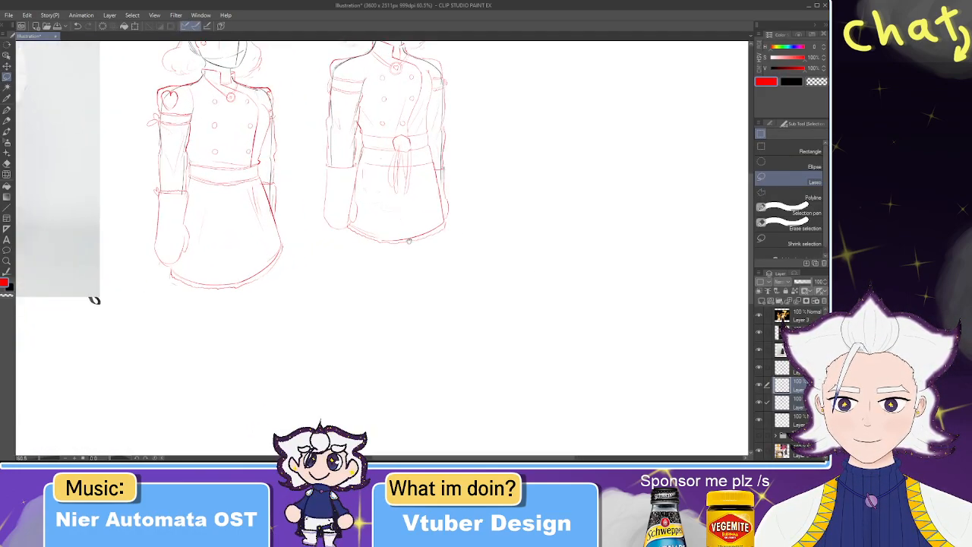
{"action": "scroll", "coordinate": [414, 248], "scroll_direction": "down", "scroll_amount": 1}
{"action": "scroll", "coordinate": [361, 241], "scroll_direction": "up", "scroll_amount": 1}
{"action": "key", "text": "x"}
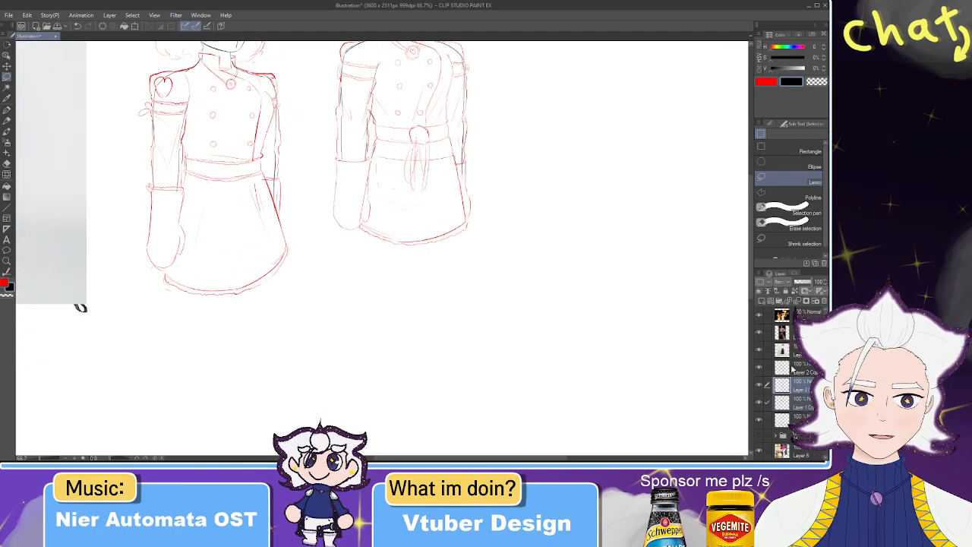
{"action": "left_click", "coordinate": [758, 368]}
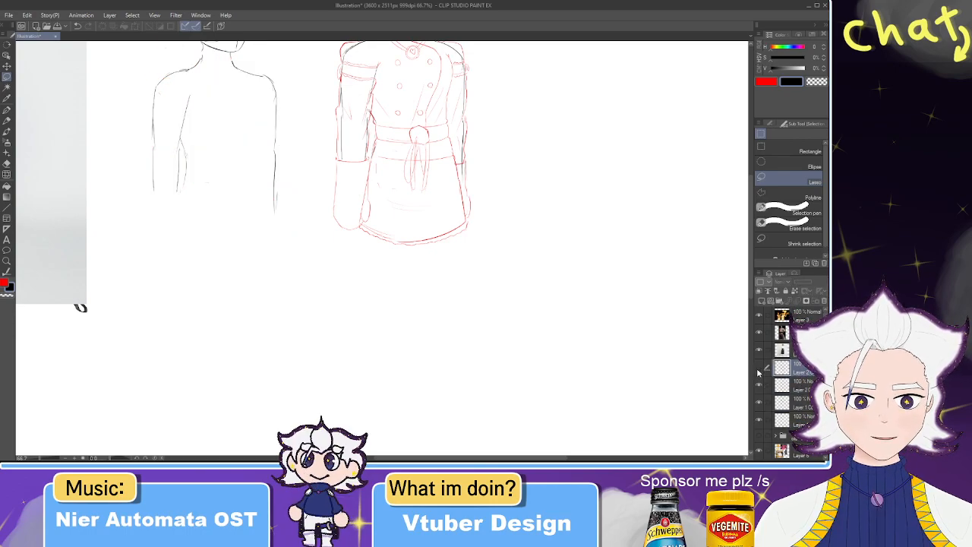
{"action": "left_click", "coordinate": [758, 368]}
{"action": "left_click", "coordinate": [759, 385]}
{"action": "left_click", "coordinate": [759, 385]}
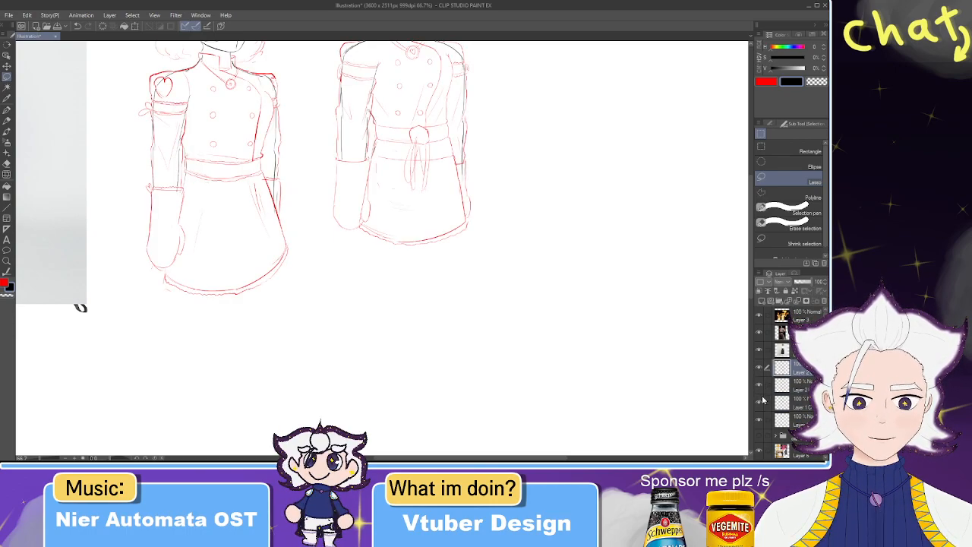
{"action": "left_click", "coordinate": [795, 389]}
- Try to sketch the second figure's thigh lines in red below the apron hem with the G-pen
{"action": "left_click_drag", "start_coordinate": [424, 287], "coordinate": [406, 196]}
{"action": "key", "text": "p"}
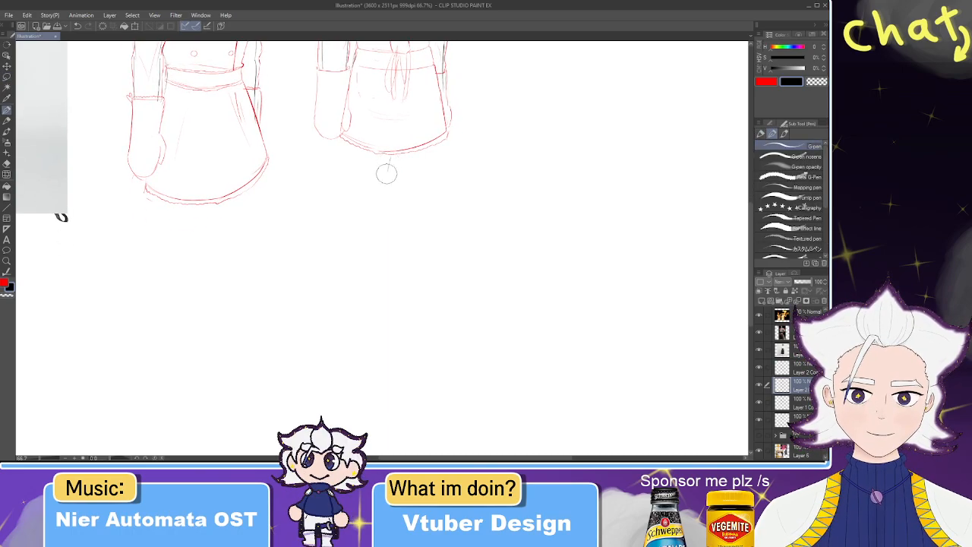
{"action": "key", "text": "x"}
{"action": "left_click_drag", "start_coordinate": [390, 153], "coordinate": [384, 245]}
{"action": "key", "text": "ctrl+z"}
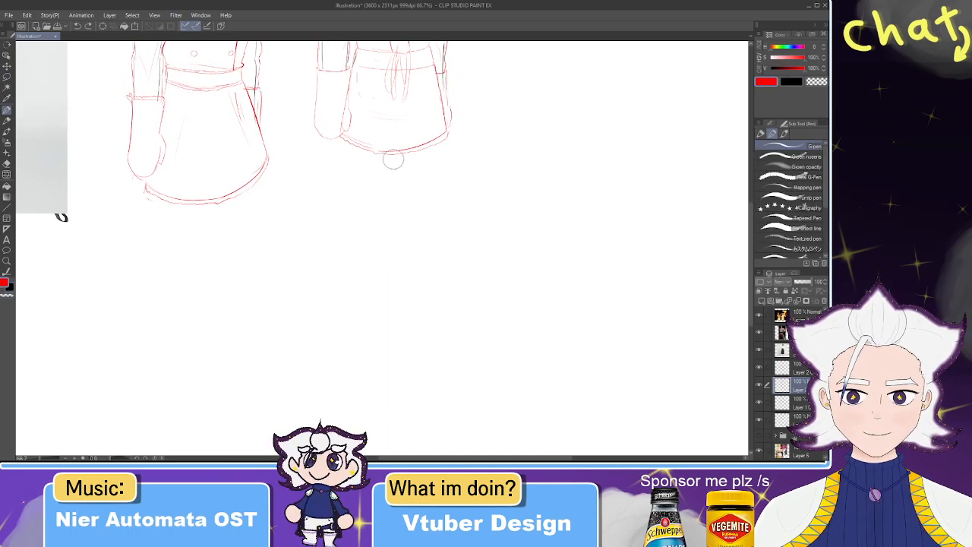
{"action": "left_click_drag", "start_coordinate": [340, 144], "coordinate": [334, 204]}
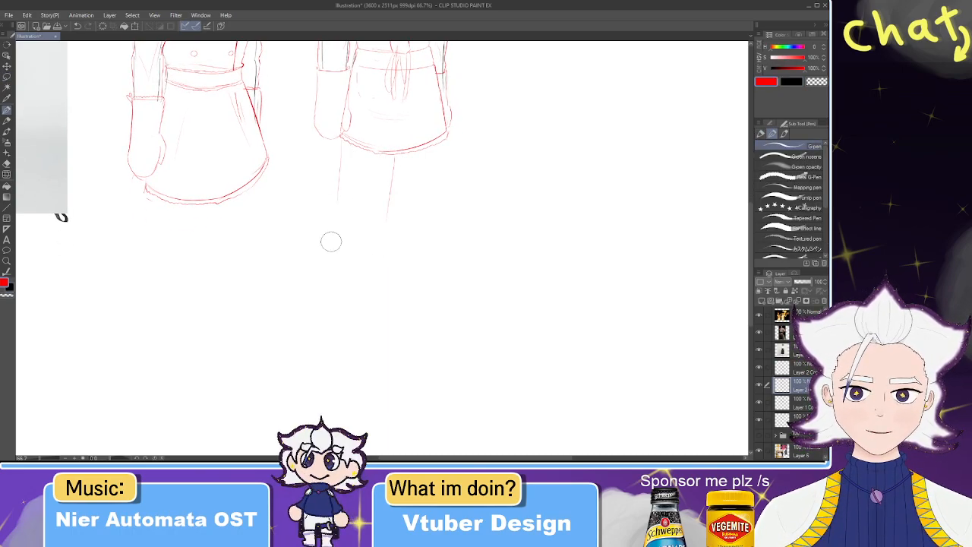
{"action": "left_click_drag", "start_coordinate": [344, 142], "coordinate": [339, 205]}
{"action": "key", "text": "ctrl+z"}
{"action": "left_click_drag", "start_coordinate": [341, 144], "coordinate": [340, 193]}
{"action": "key", "text": "ctrl+z"}
{"action": "left_click_drag", "start_coordinate": [342, 141], "coordinate": [338, 218]}
{"action": "left_click_drag", "start_coordinate": [438, 150], "coordinate": [423, 216]}
- Try to extend the near leg's red inner and outer lines down to the ankle
{"action": "mouse_move", "coordinate": [423, 176]}
{"action": "left_mouse_down"}
{"action": "mouse_move", "coordinate": [438, 200]}
{"action": "mouse_move", "coordinate": [434, 311]}
{"action": "mouse_move", "coordinate": [454, 370]}
{"action": "left_mouse_up"}
{"action": "key", "text": "ctrl+z"}
{"action": "left_click_drag", "start_coordinate": [450, 279], "coordinate": [449, 354]}
{"action": "key", "text": "ctrl+z"}
{"action": "left_click_drag", "start_coordinate": [451, 283], "coordinate": [452, 351]}
{"action": "key", "text": "ctrl+z"}
{"action": "left_click_drag", "start_coordinate": [408, 297], "coordinate": [408, 354]}
{"action": "scroll", "coordinate": [410, 332], "scroll_direction": "down", "scroll_amount": 3}
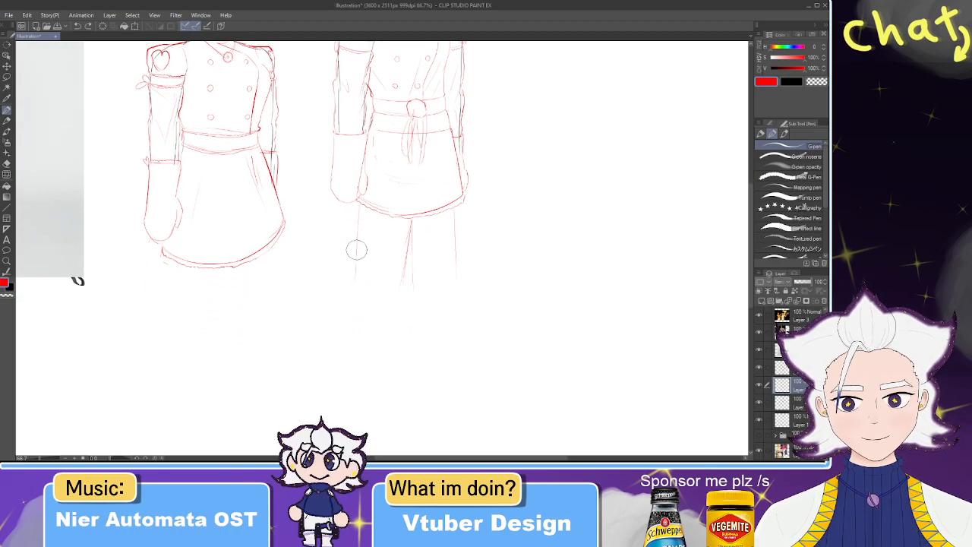
{"action": "mouse_move", "coordinate": [352, 304]}
{"action": "left_mouse_down"}
{"action": "mouse_move", "coordinate": [361, 219]}
{"action": "mouse_move", "coordinate": [362, 284]}
{"action": "mouse_move", "coordinate": [366, 236]}
{"action": "mouse_move", "coordinate": [403, 226]}
{"action": "mouse_move", "coordinate": [415, 210]}
{"action": "mouse_move", "coordinate": [385, 313]}
{"action": "left_mouse_up"}
{"action": "key", "text": "ctrl+z"}
{"action": "left_click_drag", "start_coordinate": [364, 262], "coordinate": [360, 306]}
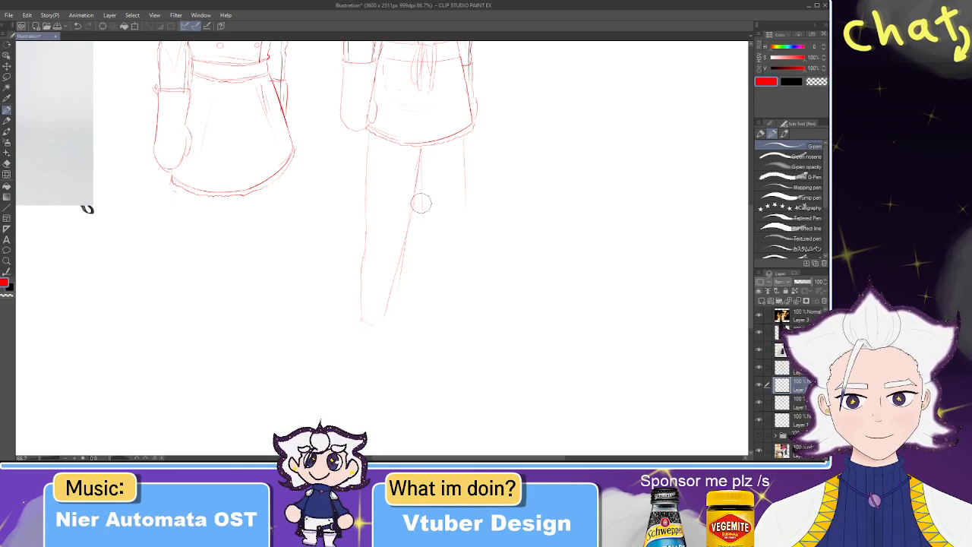
- Try a longer outer line for the far leg, and undo the red leg sketch
{"action": "scroll", "coordinate": [426, 205], "scroll_direction": "down", "scroll_amount": 3}
{"action": "scroll", "coordinate": [440, 214], "scroll_direction": "up", "scroll_amount": 2}
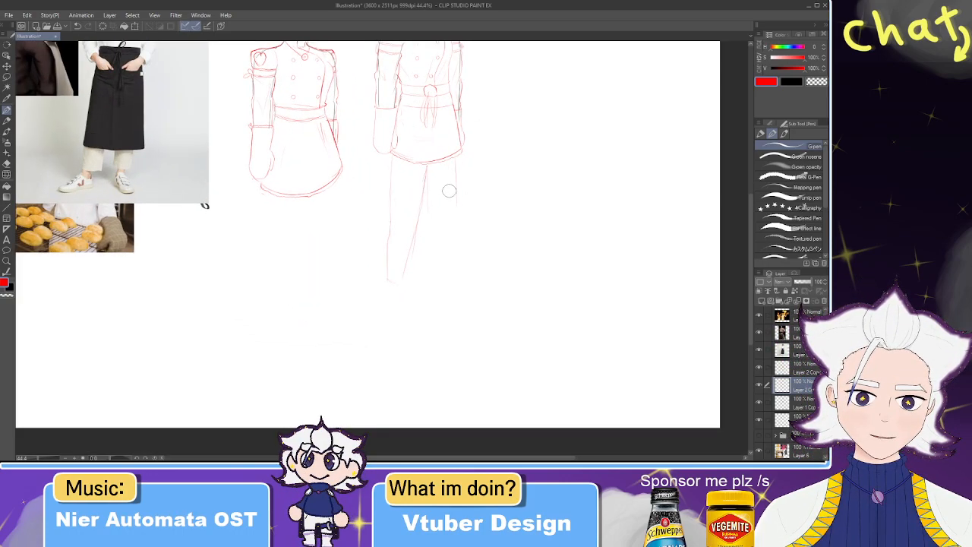
{"action": "left_click_drag", "start_coordinate": [459, 168], "coordinate": [458, 253]}
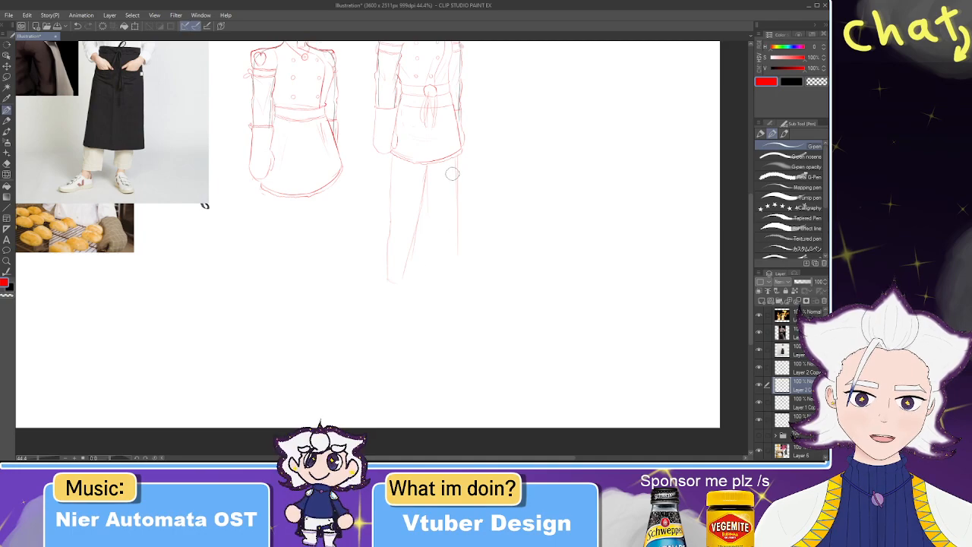
{"action": "left_click_drag", "start_coordinate": [456, 163], "coordinate": [454, 250]}
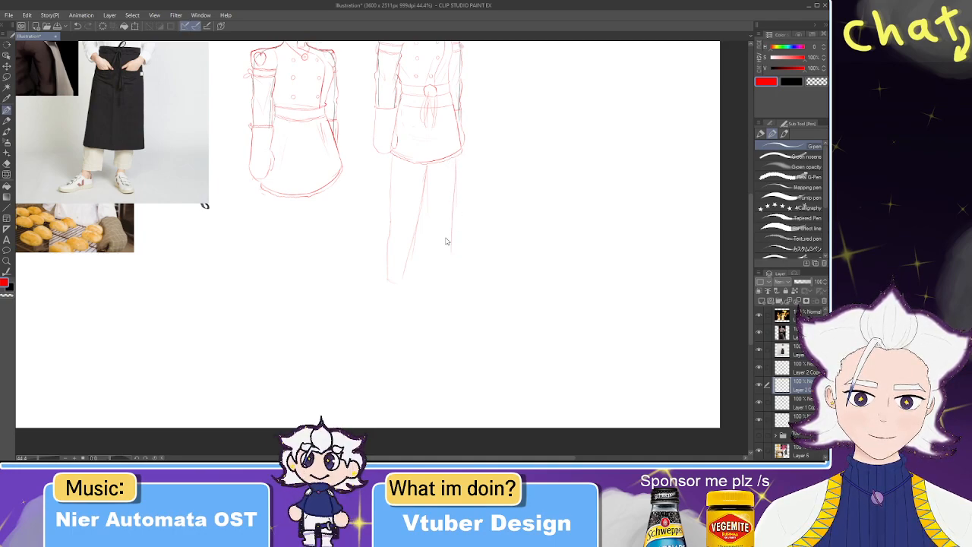
{"action": "key", "text": "ctrl+z"}
{"action": "key", "text": "ctrl+z"}
{"action": "key", "text": "ctrl+z"}
{"action": "key", "text": "ctrl+z"}
{"action": "key", "text": "ctrl+z"}
- Select the second figure's body sketch layer and rough in the near thigh in black below the apron
{"action": "key", "text": "x"}
{"action": "left_click", "coordinate": [789, 403]}
{"action": "left_click", "coordinate": [759, 402]}
{"action": "left_click", "coordinate": [758, 402]}
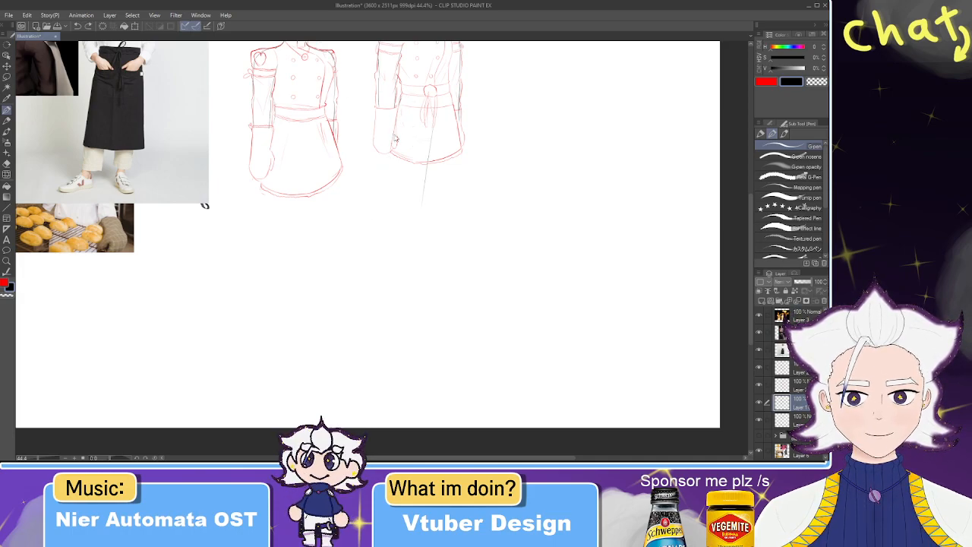
{"action": "key", "text": "e"}
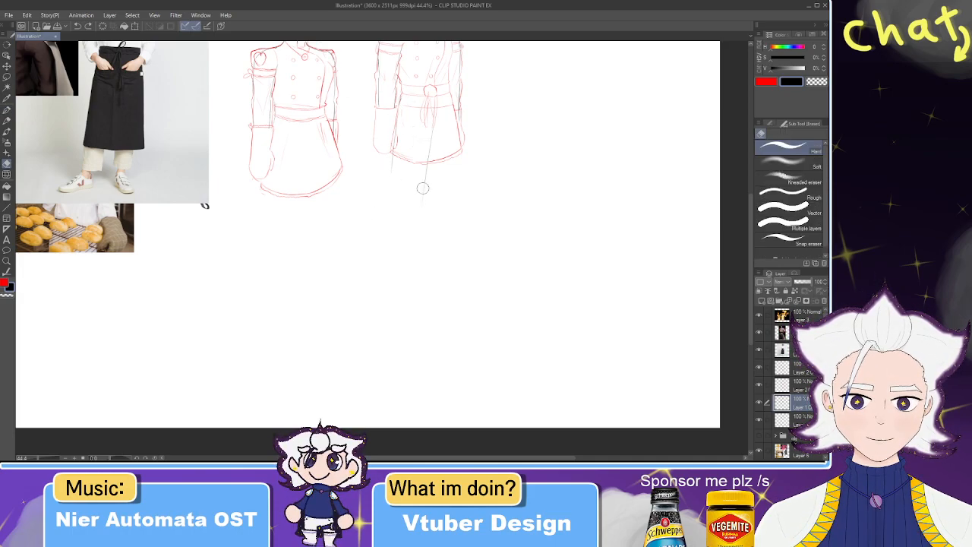
{"action": "key", "text": "p"}
{"action": "scroll", "coordinate": [395, 115], "scroll_direction": "up", "scroll_amount": 2}
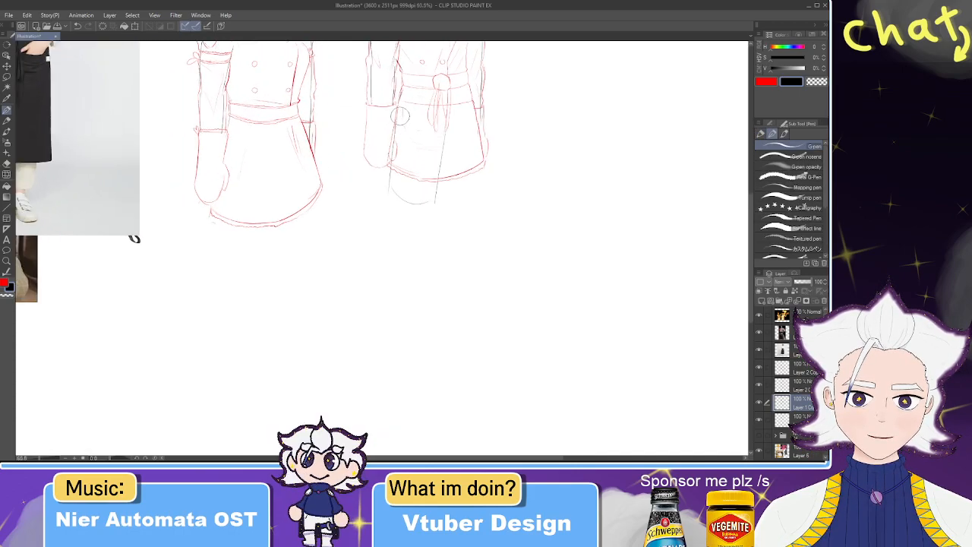
- Draw the far thigh's outer line in black and redraw the near thigh's outer line
{"action": "left_click_drag", "start_coordinate": [474, 87], "coordinate": [476, 192]}
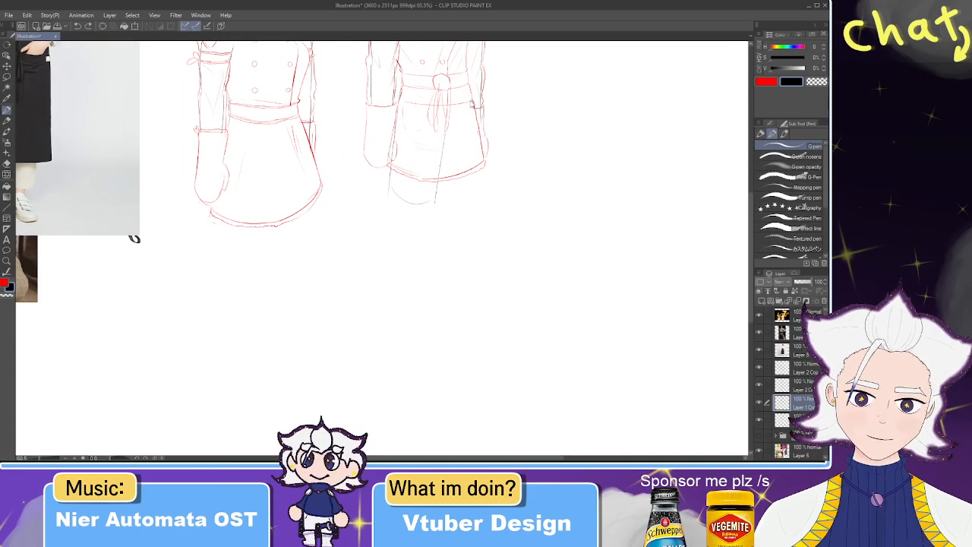
{"action": "mouse_move", "coordinate": [469, 85]}
{"action": "left_mouse_down"}
{"action": "mouse_move", "coordinate": [476, 203]}
{"action": "mouse_move", "coordinate": [462, 196]}
{"action": "left_mouse_up"}
{"action": "key", "text": "ctrl+z"}
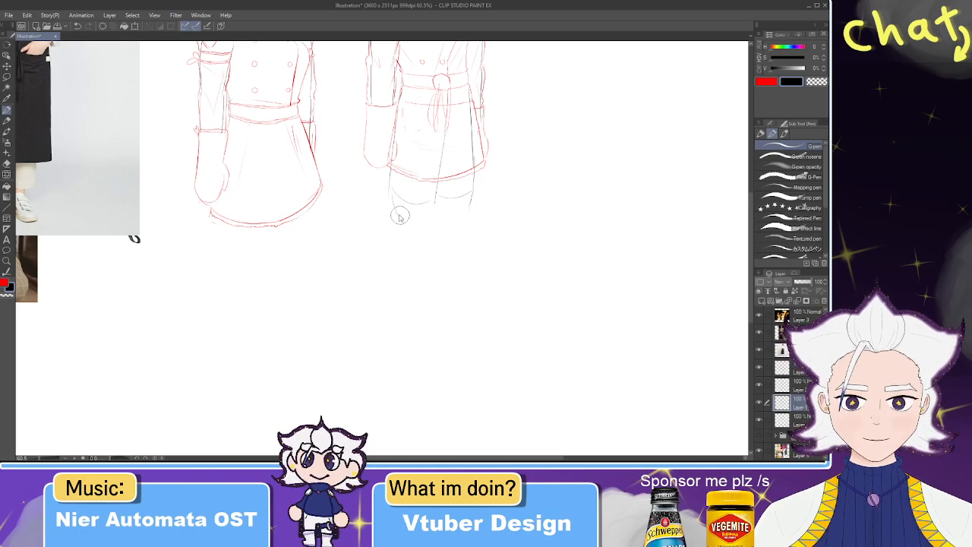
{"action": "key", "text": "e"}
{"action": "key", "text": "p"}
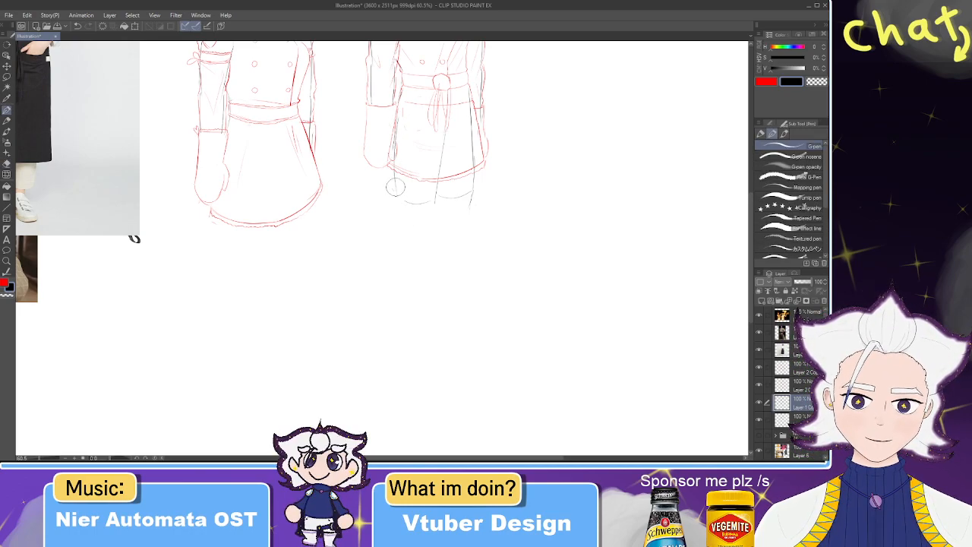
{"action": "key", "text": "ctrl+z"}
{"action": "left_click_drag", "start_coordinate": [396, 126], "coordinate": [394, 199]}
- Erase the near thigh's inner line and redraw it curving down from the apron tie toward the knee
{"action": "key", "text": "e"}
{"action": "left_click_drag", "start_coordinate": [437, 169], "coordinate": [433, 190]}
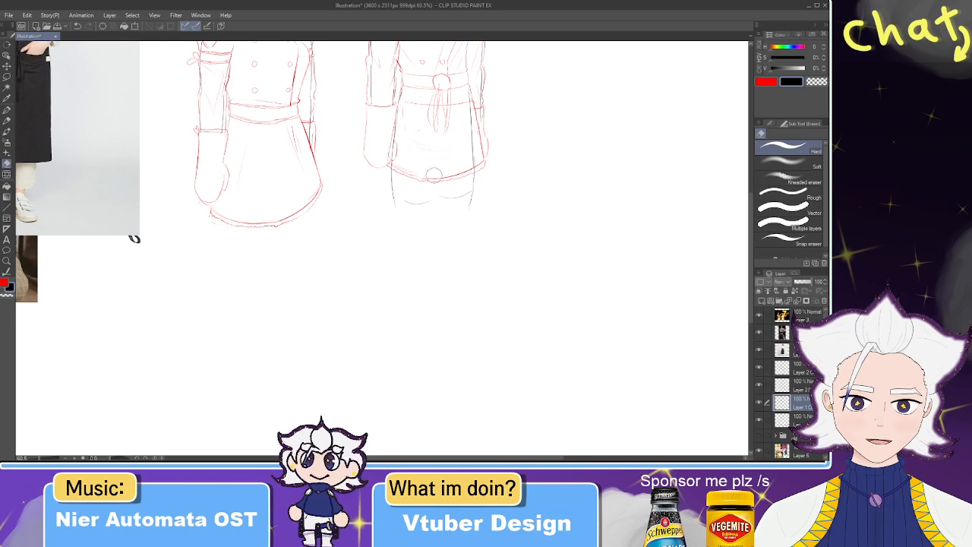
{"action": "key", "text": "p"}
{"action": "left_click_drag", "start_coordinate": [441, 135], "coordinate": [427, 200]}
{"action": "key", "text": "ctrl+z"}
{"action": "left_click_drag", "start_coordinate": [442, 133], "coordinate": [427, 200]}
{"action": "key", "text": "ctrl+z"}
{"action": "left_click_drag", "start_coordinate": [440, 141], "coordinate": [437, 183]}
- Clean up and rework the outer contours of both thighs around the apron hem
{"action": "key", "text": "e"}
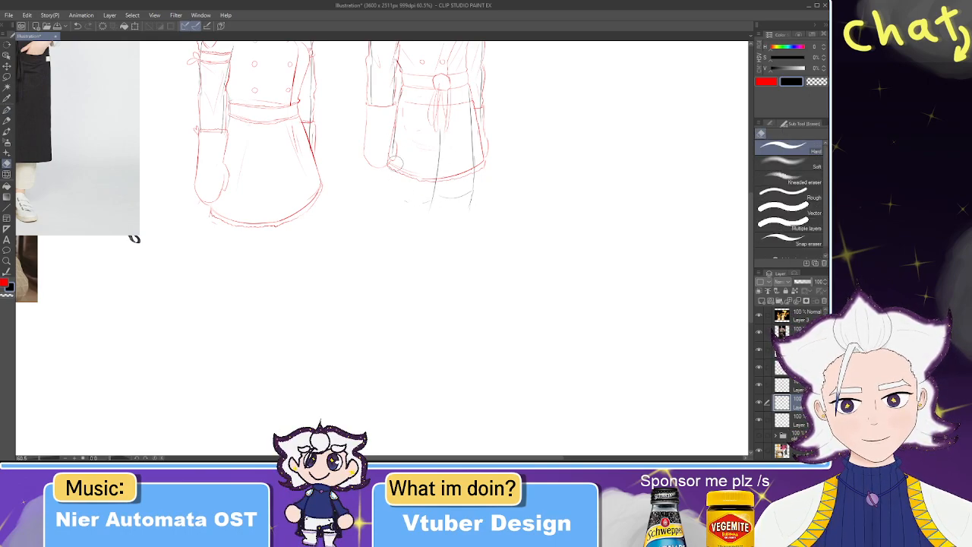
{"action": "key", "text": "p"}
{"action": "key", "text": "e"}
{"action": "mouse_move", "coordinate": [475, 173]}
{"action": "left_mouse_down"}
{"action": "mouse_move", "coordinate": [474, 98]}
{"action": "mouse_move", "coordinate": [461, 195]}
{"action": "left_mouse_up"}
{"action": "key", "text": "p"}
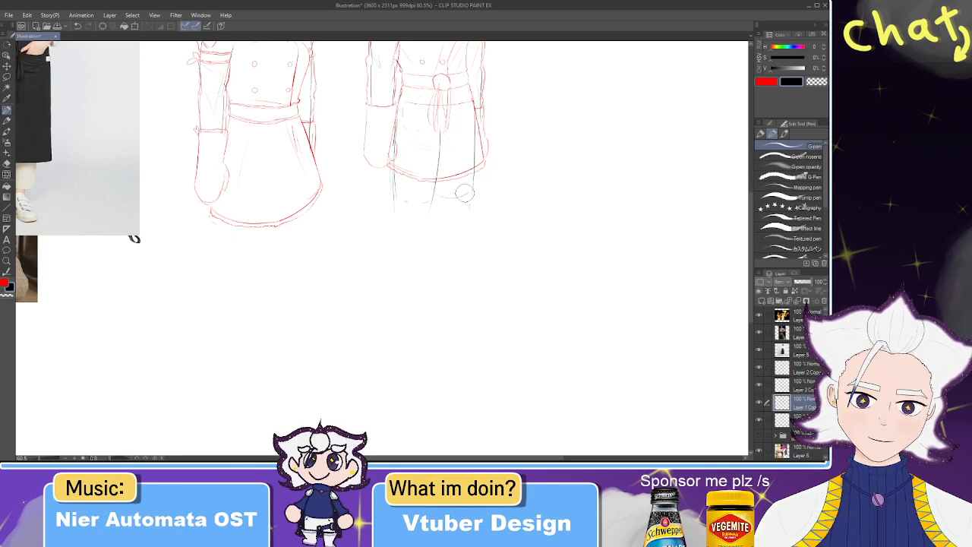
{"action": "key", "text": "e"}
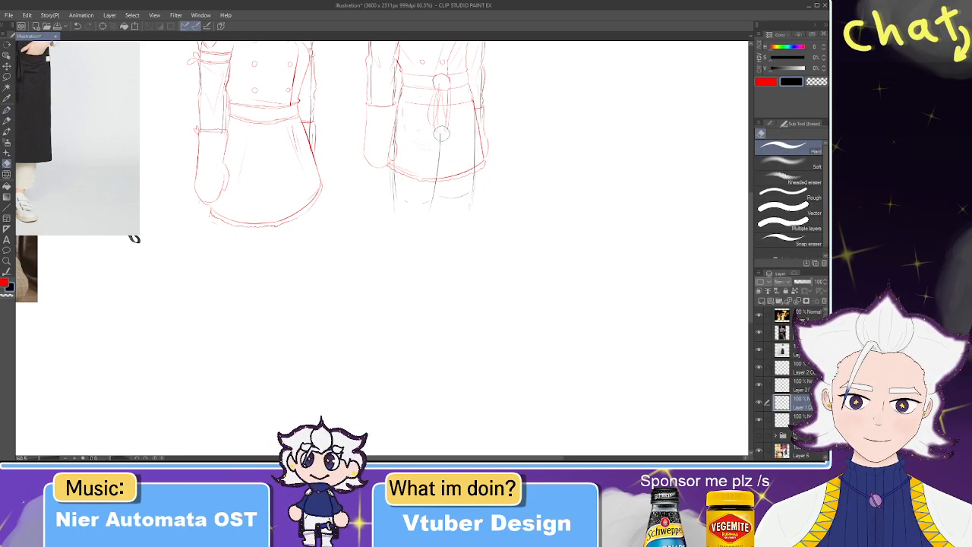
{"action": "scroll", "coordinate": [459, 139], "scroll_direction": "down", "scroll_amount": 2}
{"action": "scroll", "coordinate": [459, 139], "scroll_direction": "up", "scroll_amount": 3}
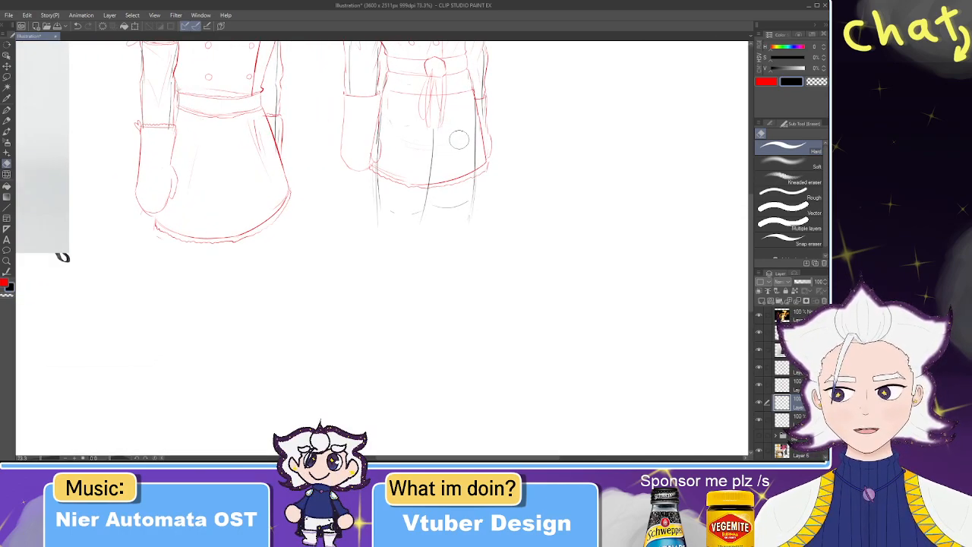
- Sketch the near lower leg's inner and outer lines in black from the knee downward
{"action": "key", "text": "p"}
{"action": "left_click_drag", "start_coordinate": [422, 224], "coordinate": [412, 275]}
{"action": "key", "text": "ctrl+z"}
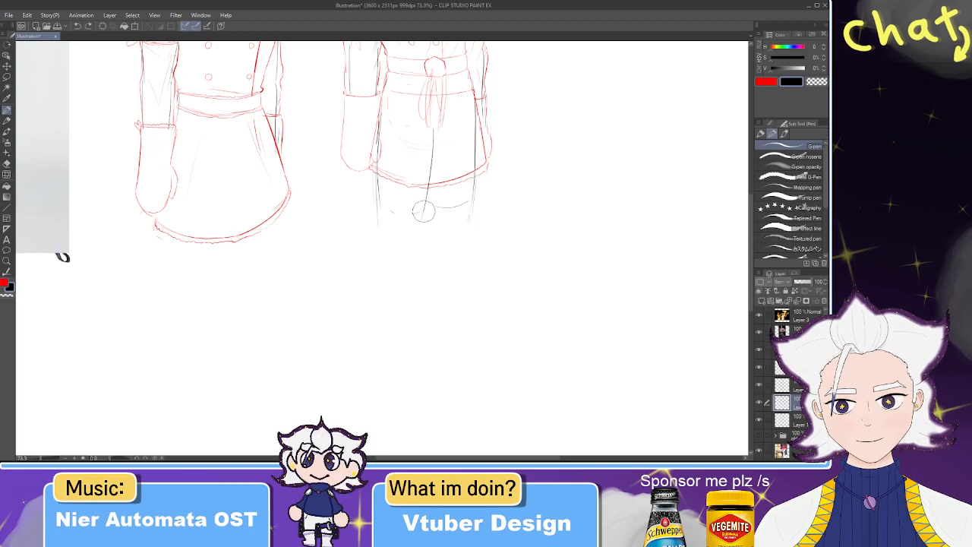
{"action": "left_click_drag", "start_coordinate": [420, 219], "coordinate": [406, 301]}
{"action": "left_click_drag", "start_coordinate": [380, 219], "coordinate": [377, 275]}
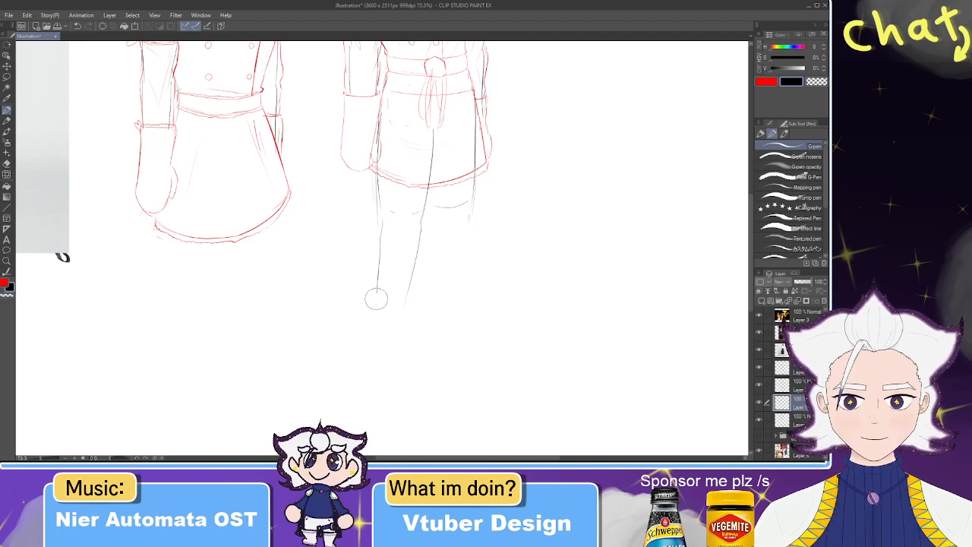
{"action": "key", "text": "ctrl+z"}
{"action": "left_click_drag", "start_coordinate": [378, 220], "coordinate": [371, 304]}
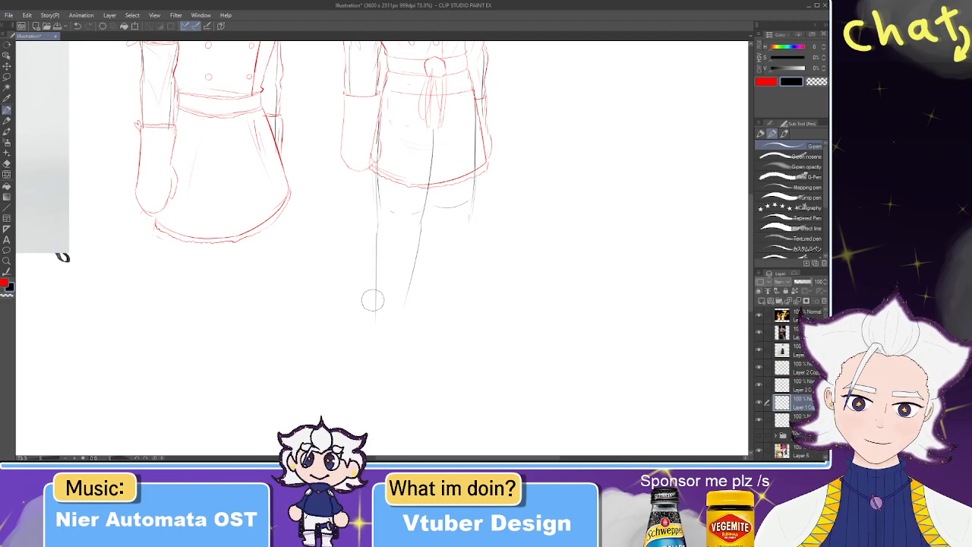
- Try several inner and outer lines for the far lower leg below the knee
{"action": "left_click_drag", "start_coordinate": [426, 205], "coordinate": [432, 298]}
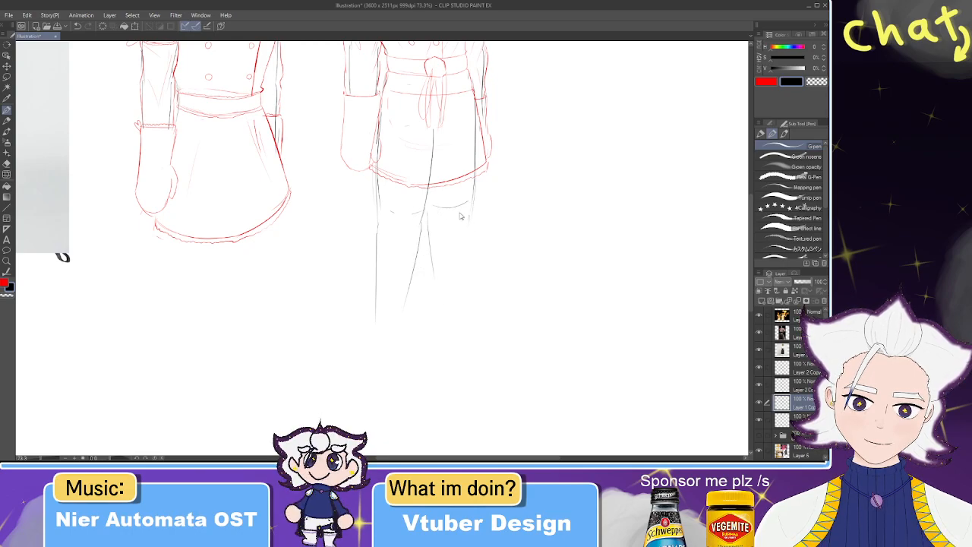
{"action": "key", "text": "ctrl+z"}
{"action": "left_click_drag", "start_coordinate": [475, 193], "coordinate": [453, 259]}
{"action": "key", "text": "ctrl+z"}
{"action": "mouse_move", "coordinate": [429, 206]}
{"action": "left_mouse_down"}
{"action": "mouse_move", "coordinate": [428, 271]}
{"action": "mouse_move", "coordinate": [426, 259]}
{"action": "left_mouse_up"}
{"action": "key", "text": "ctrl+z"}
{"action": "left_click_drag", "start_coordinate": [473, 195], "coordinate": [458, 255]}
{"action": "key", "text": "ctrl+z"}
{"action": "key", "text": "ctrl+z"}
{"action": "left_click_drag", "start_coordinate": [473, 191], "coordinate": [464, 250]}
{"action": "left_click_drag", "start_coordinate": [428, 212], "coordinate": [436, 263]}
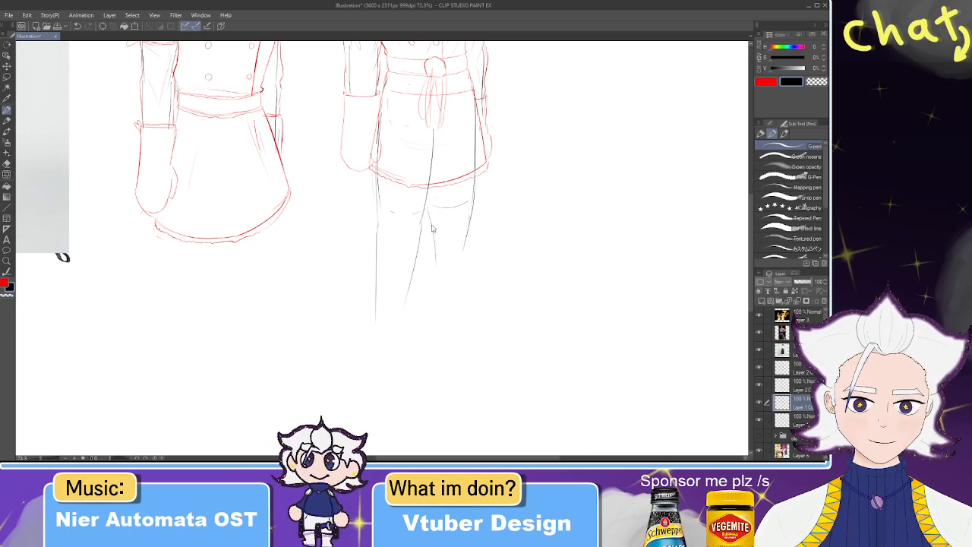
{"action": "key", "text": "ctrl+z"}
{"action": "key", "text": "ctrl+z"}
- Erase the far leg's knee curve and rework the thigh's outer line slightly farther outward past the apron hem
{"action": "key", "text": "e"}
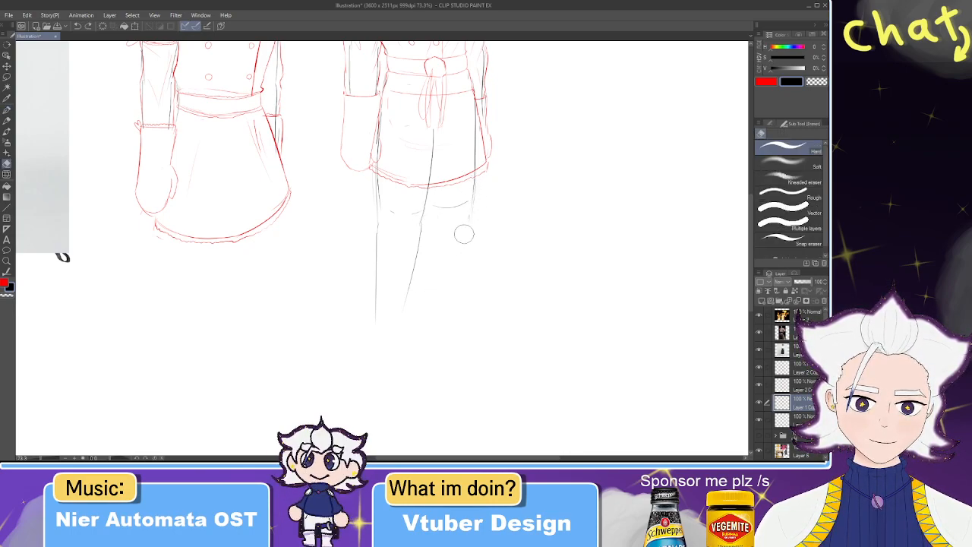
{"action": "left_click_drag", "start_coordinate": [465, 202], "coordinate": [441, 205]}
{"action": "key", "text": "p"}
{"action": "left_click_drag", "start_coordinate": [475, 158], "coordinate": [461, 224]}
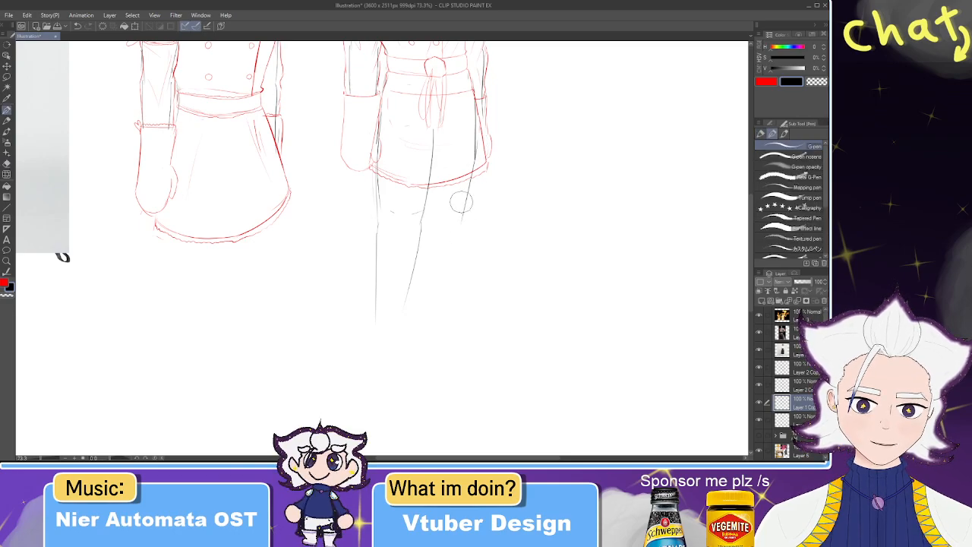
{"action": "key", "text": "ctrl+z"}
{"action": "key", "text": "e"}
{"action": "mouse_move", "coordinate": [472, 156]}
{"action": "left_mouse_down"}
{"action": "mouse_move", "coordinate": [474, 99]}
{"action": "mouse_move", "coordinate": [481, 204]}
{"action": "left_mouse_up"}
{"action": "key", "text": "p"}
- Draw the far leg's inner line in black, branching away from the near leg at the apron hem
{"action": "key", "text": "e"}
{"action": "left_click_drag", "start_coordinate": [430, 162], "coordinate": [431, 228]}
{"action": "key", "text": "ctrl+z"}
{"action": "left_click_drag", "start_coordinate": [435, 158], "coordinate": [442, 225]}
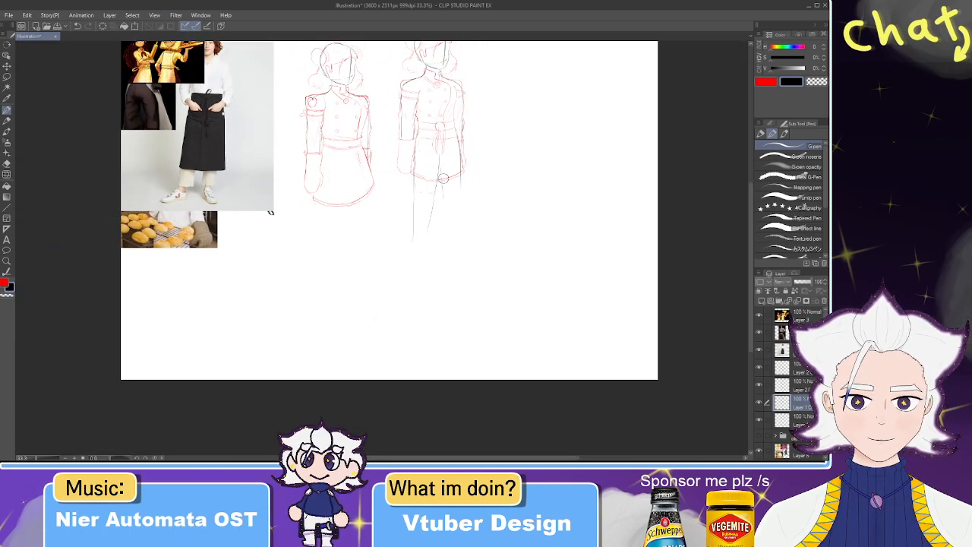
{"action": "scroll", "coordinate": [443, 178], "scroll_direction": "up", "scroll_amount": 5}
{"action": "key", "text": "e"}
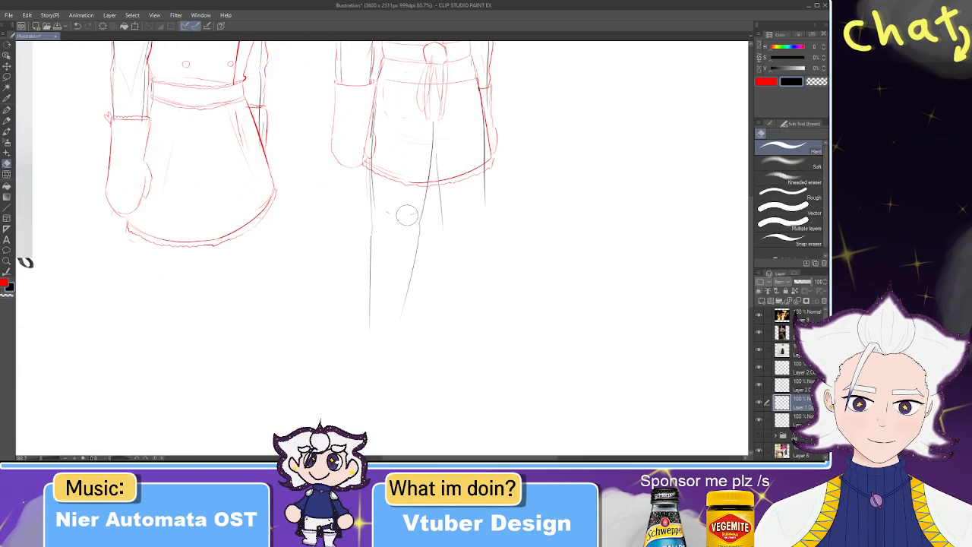
- Erase the near leg's black lines below the knee and try inner lines for the far lower leg
{"action": "mouse_move", "coordinate": [380, 215]}
{"action": "left_mouse_down"}
{"action": "mouse_move", "coordinate": [370, 230]}
{"action": "mouse_move", "coordinate": [415, 238]}
{"action": "left_mouse_up"}
{"action": "key", "text": "p"}
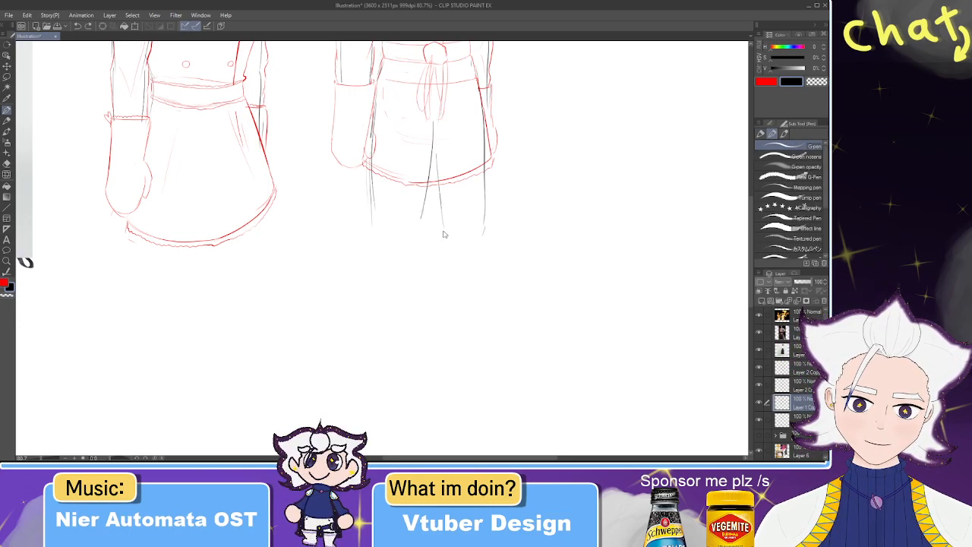
{"action": "left_click_drag", "start_coordinate": [442, 261], "coordinate": [448, 331]}
{"action": "key", "text": "ctrl+z"}
{"action": "left_click_drag", "start_coordinate": [444, 238], "coordinate": [442, 342]}
{"action": "key", "text": "ctrl+z"}
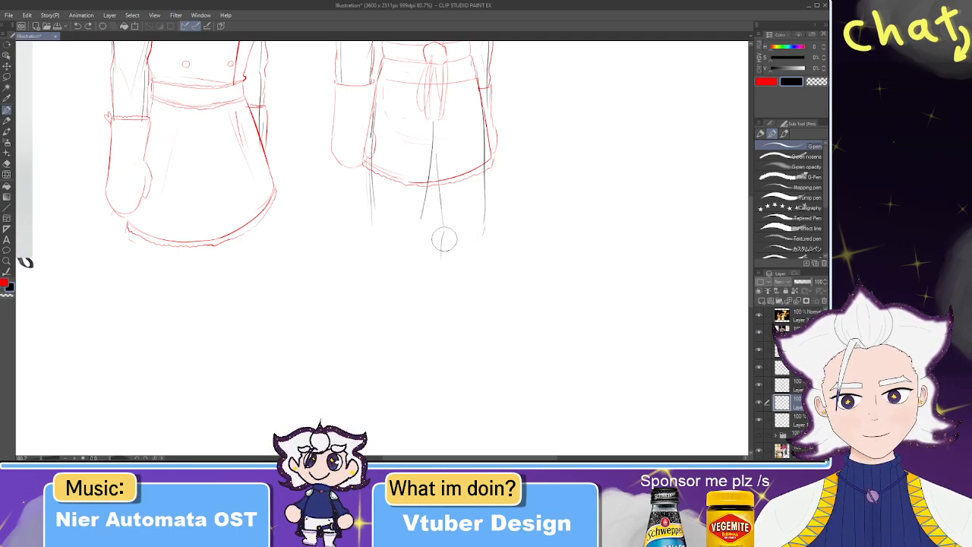
- Draw the far lower leg's outer line in black, running from the knee down to the ankle
{"action": "left_click_drag", "start_coordinate": [445, 239], "coordinate": [461, 317]}
{"action": "left_click_drag", "start_coordinate": [483, 228], "coordinate": [481, 307]}
{"action": "key", "text": "ctrl+z"}
{"action": "key", "text": "ctrl+z"}
{"action": "left_click_drag", "start_coordinate": [483, 232], "coordinate": [482, 341]}
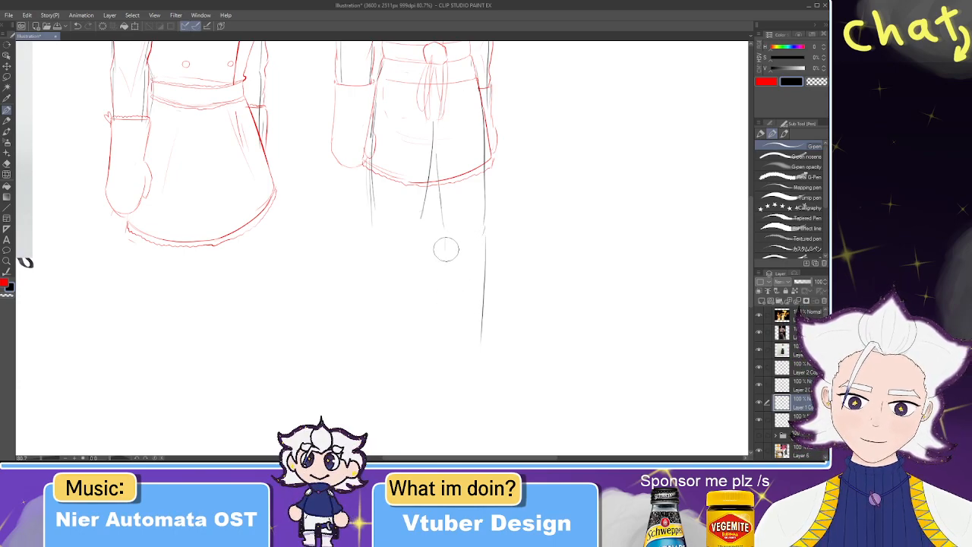
- Draw the far lower leg's inner line and close the trouser leg with a cuff at the ankle
{"action": "left_click_drag", "start_coordinate": [447, 236], "coordinate": [456, 343]}
{"action": "key", "text": "ctrl+z"}
{"action": "left_click_drag", "start_coordinate": [448, 236], "coordinate": [458, 344]}
{"action": "key", "text": "ctrl+z"}
{"action": "left_click_drag", "start_coordinate": [445, 248], "coordinate": [446, 343]}
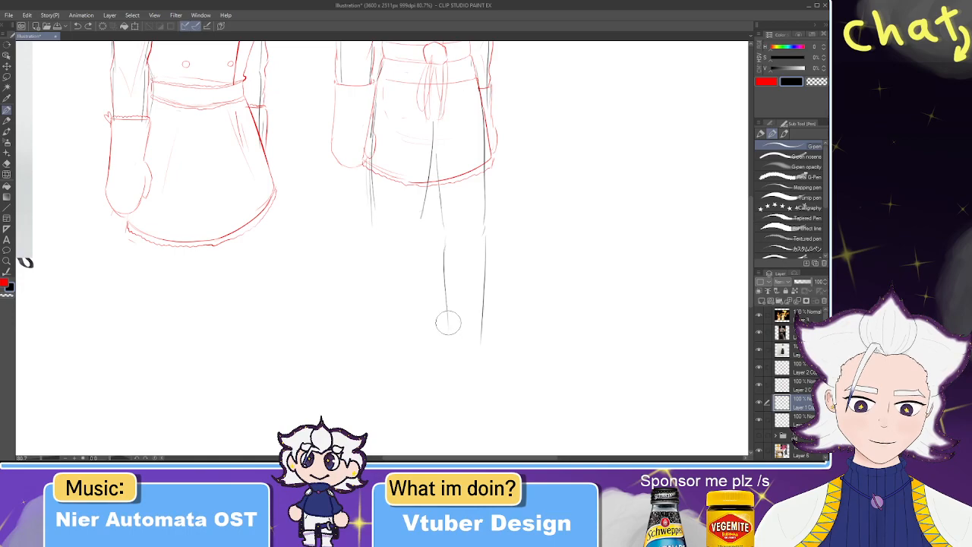
{"action": "left_click_drag", "start_coordinate": [446, 328], "coordinate": [482, 340]}
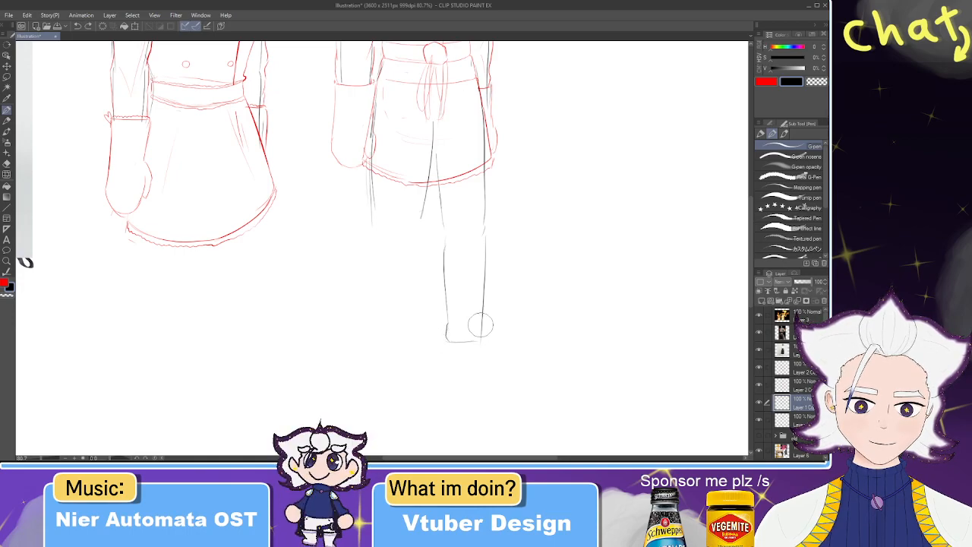
{"action": "key", "text": "e"}
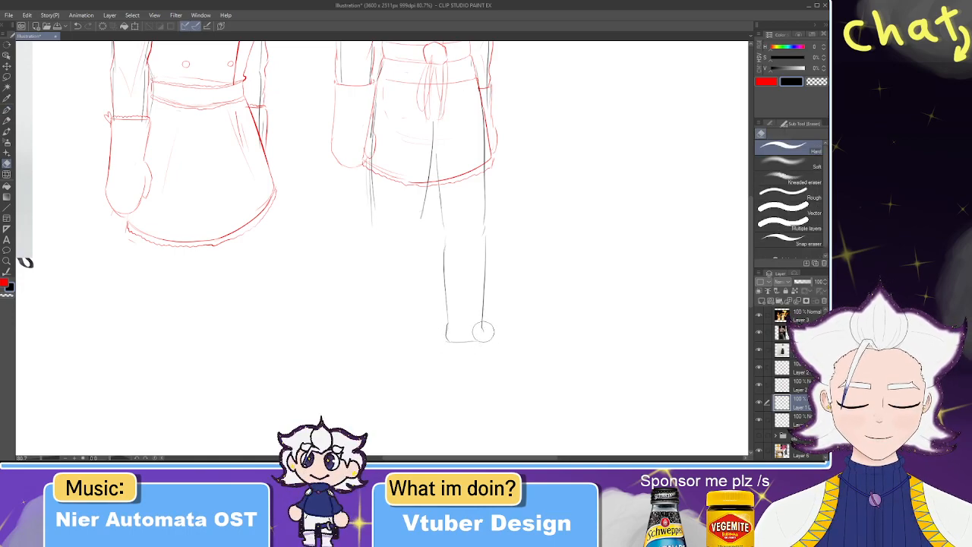
{"action": "key", "text": "p"}
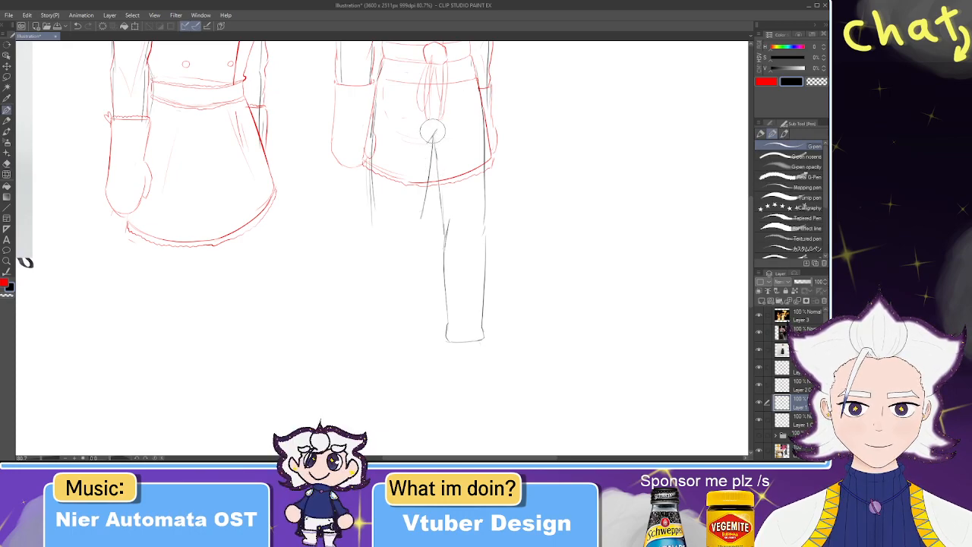
- Sketch a side-view shoe with a flat sole beneath the far leg's trouser cuff and tidy its toe
{"action": "scroll", "coordinate": [475, 233], "scroll_direction": "down", "scroll_amount": 3}
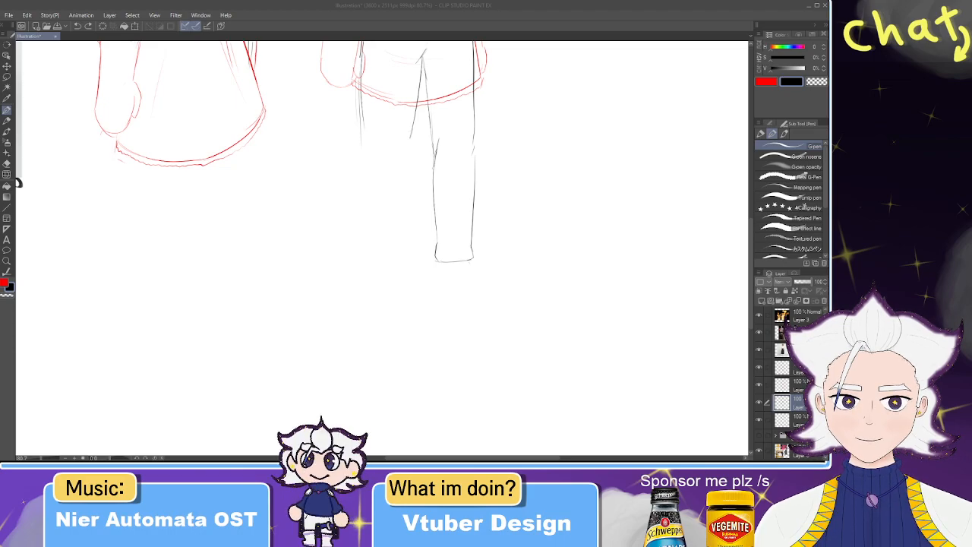
{"action": "scroll", "coordinate": [417, 238], "scroll_direction": "down", "scroll_amount": 2}
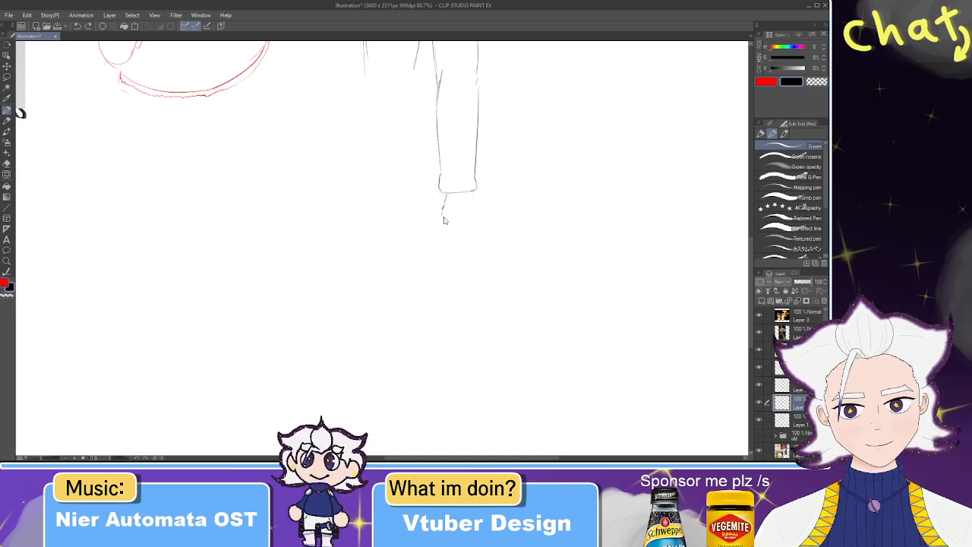
{"action": "left_click_drag", "start_coordinate": [445, 213], "coordinate": [493, 215]}
{"action": "key", "text": "ctrl+z"}
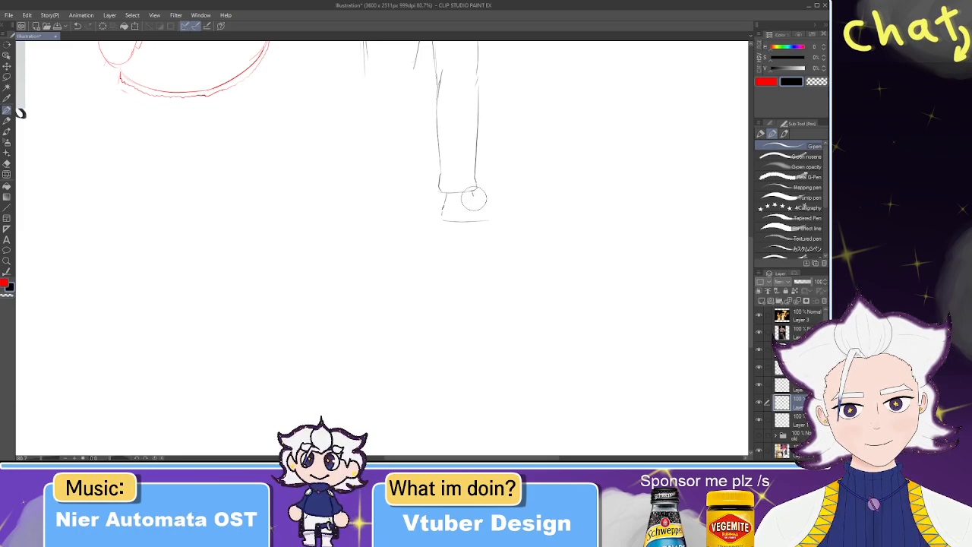
{"action": "mouse_move", "coordinate": [485, 203]}
{"action": "left_mouse_down"}
{"action": "mouse_move", "coordinate": [507, 206]}
{"action": "mouse_move", "coordinate": [509, 218]}
{"action": "mouse_move", "coordinate": [442, 225]}
{"action": "mouse_move", "coordinate": [510, 220]}
{"action": "mouse_move", "coordinate": [454, 199]}
{"action": "left_mouse_up"}
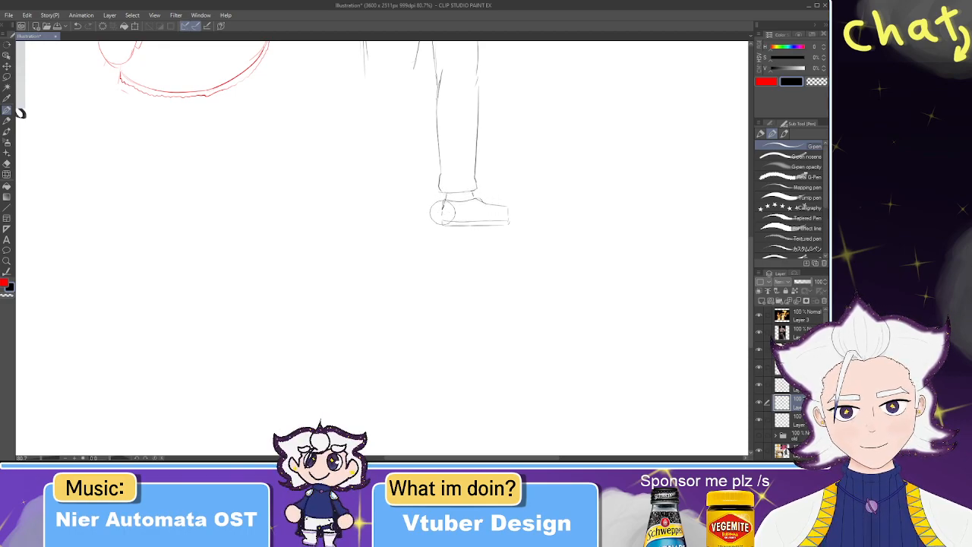
{"action": "mouse_move", "coordinate": [488, 191]}
{"action": "left_mouse_down"}
{"action": "mouse_move", "coordinate": [523, 305]}
{"action": "mouse_move", "coordinate": [444, 236]}
{"action": "mouse_move", "coordinate": [463, 258]}
{"action": "left_mouse_up"}
{"action": "key", "text": "e"}
{"action": "key", "text": "p"}
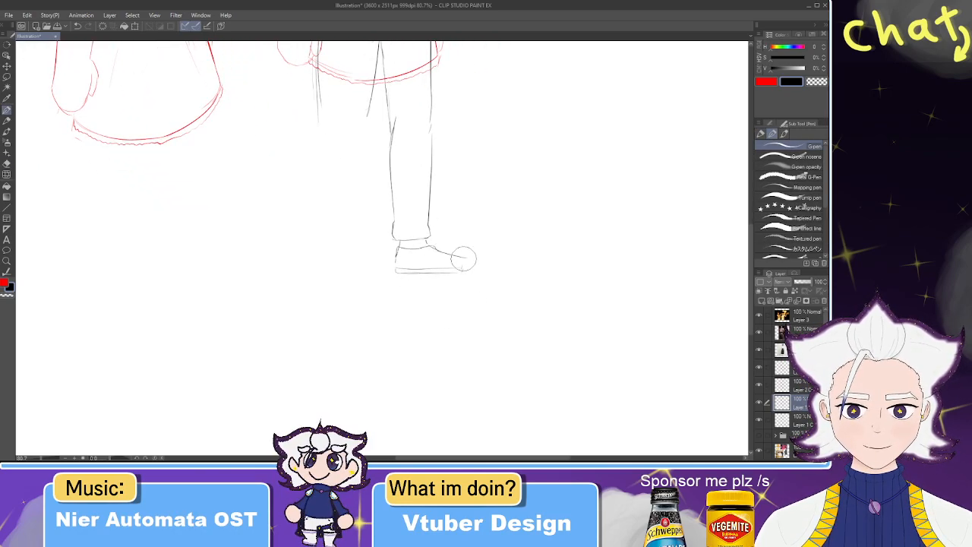
- Lasso the leg sketch from the waist to the shoe, transform it to reach lower on the canvas, and deselect it
{"action": "scroll", "coordinate": [439, 234], "scroll_direction": "down", "scroll_amount": 5}
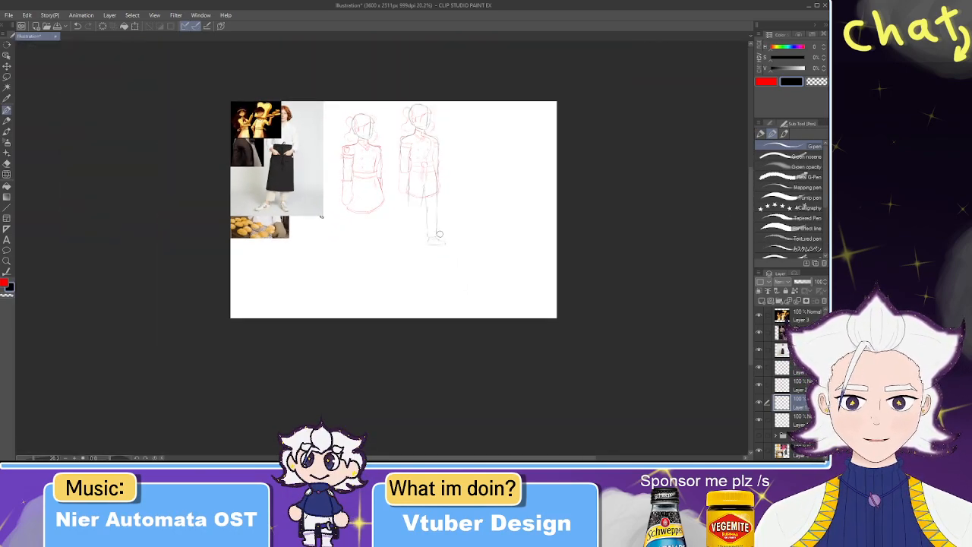
{"action": "scroll", "coordinate": [422, 210], "scroll_direction": "up", "scroll_amount": 3}
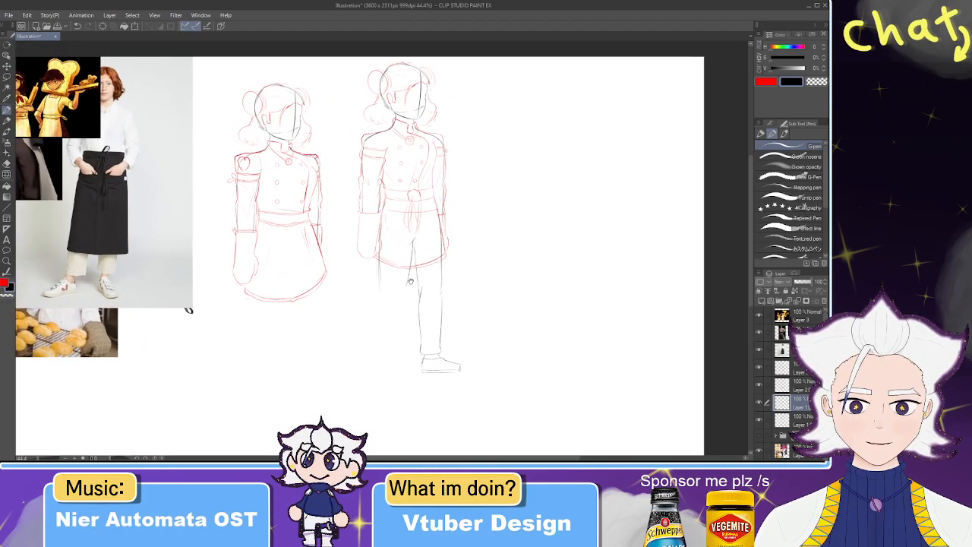
{"action": "left_click_drag", "start_coordinate": [387, 230], "coordinate": [408, 167]}
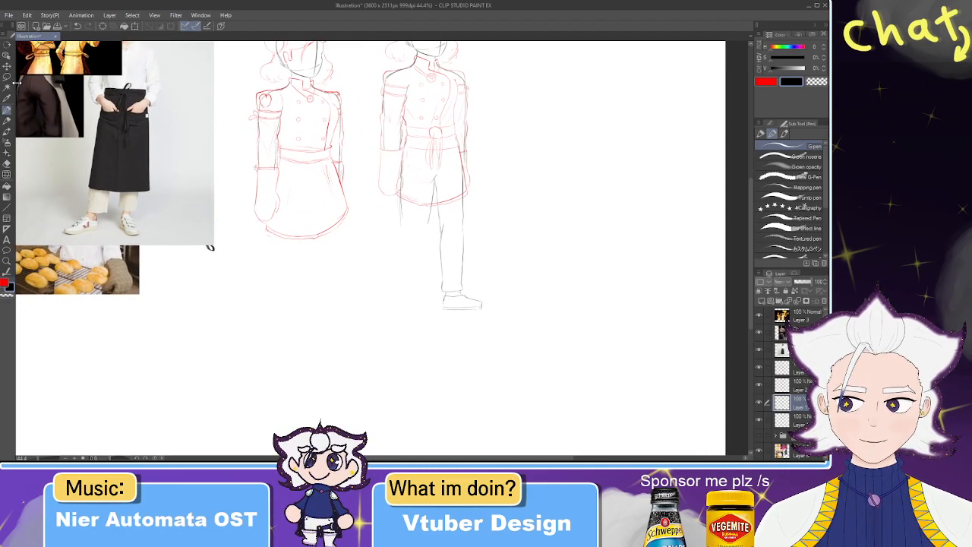
{"action": "key", "text": "m"}
{"action": "mouse_move", "coordinate": [562, 311]}
{"action": "left_mouse_down"}
{"action": "mouse_move", "coordinate": [372, 207]}
{"action": "mouse_move", "coordinate": [559, 315]}
{"action": "left_mouse_up"}
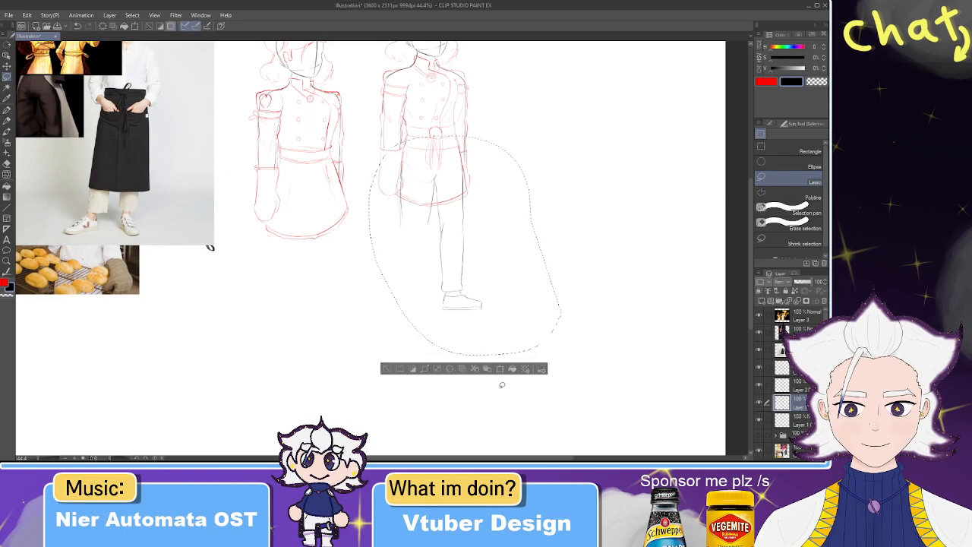
{"action": "left_click", "coordinate": [512, 369]}
{"action": "left_click_drag", "start_coordinate": [464, 356], "coordinate": [463, 380]}
{"action": "key", "text": "Return"}
{"action": "key", "text": "ctrl+d"}
{"action": "scroll", "coordinate": [448, 328], "scroll_direction": "down", "scroll_amount": 3}
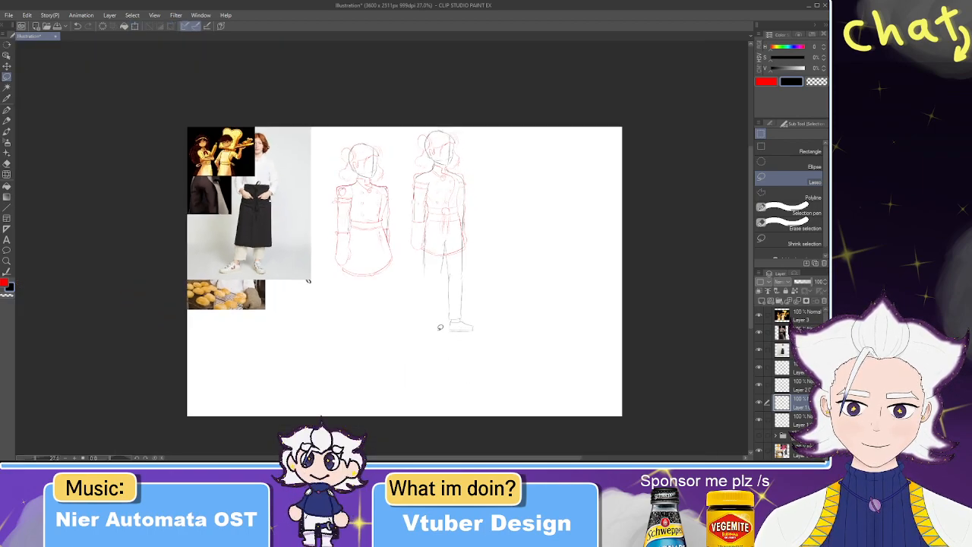
- Sketch the ribcage outline in black over the second figure's chef jacket, trying several side and bottom curves
{"action": "scroll", "coordinate": [445, 328], "scroll_direction": "up", "scroll_amount": 4}
{"action": "key", "text": "p"}
{"action": "mouse_move", "coordinate": [453, 190]}
{"action": "left_mouse_down"}
{"action": "mouse_move", "coordinate": [436, 265]}
{"action": "mouse_move", "coordinate": [443, 245]}
{"action": "left_mouse_up"}
{"action": "key", "text": "ctrl+z"}
{"action": "left_click_drag", "start_coordinate": [448, 194], "coordinate": [439, 232]}
{"action": "key", "text": "ctrl+z"}
{"action": "mouse_move", "coordinate": [437, 111]}
{"action": "left_mouse_down"}
{"action": "mouse_move", "coordinate": [440, 206]}
{"action": "mouse_move", "coordinate": [431, 226]}
{"action": "left_mouse_up"}
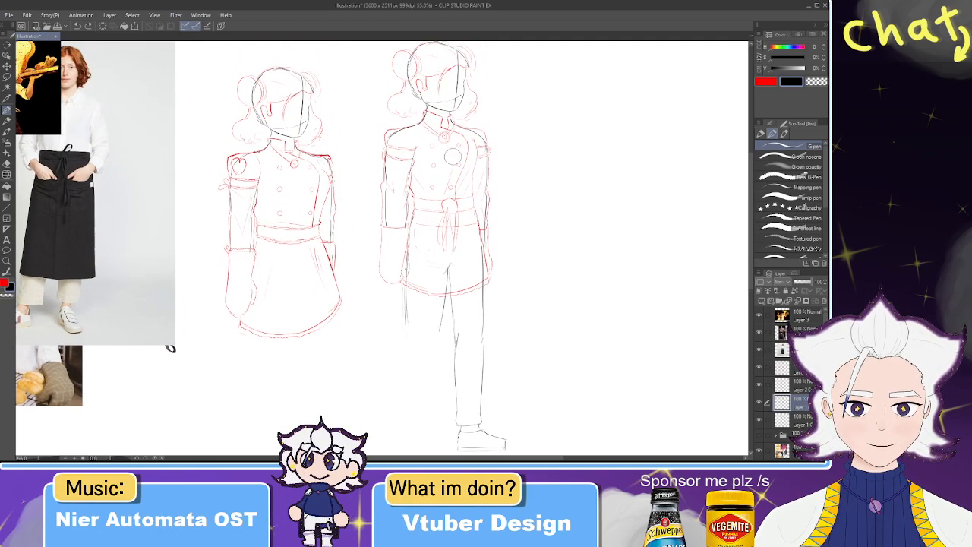
{"action": "left_click_drag", "start_coordinate": [477, 144], "coordinate": [466, 210]}
{"action": "key", "text": "ctrl+z"}
{"action": "mouse_move", "coordinate": [409, 146]}
{"action": "left_mouse_down"}
{"action": "mouse_move", "coordinate": [449, 193]}
{"action": "mouse_move", "coordinate": [474, 129]}
{"action": "left_mouse_up"}
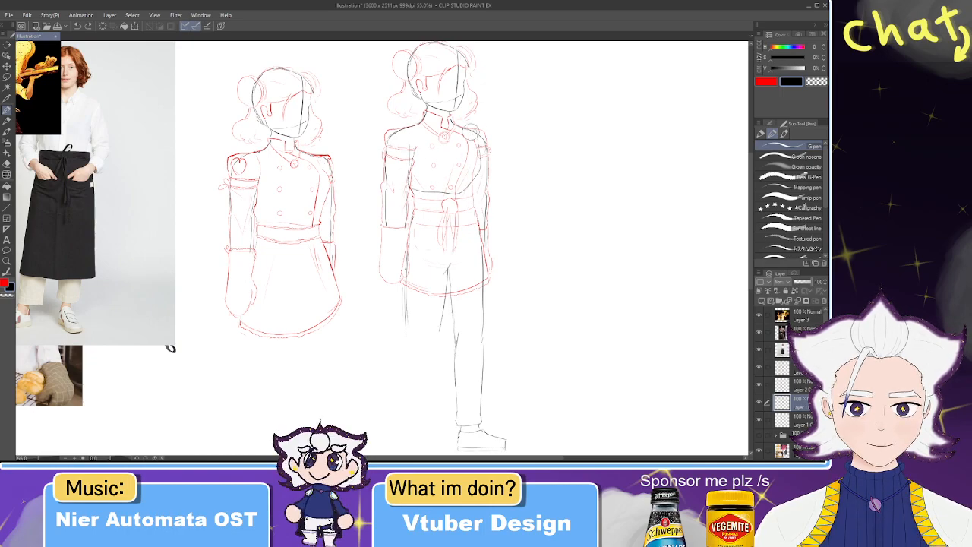
{"action": "key", "text": "ctrl+z"}
- Draw a black waistline across the top of the second figure's apron and try a line down the near leg
{"action": "left_click_drag", "start_coordinate": [415, 211], "coordinate": [475, 210]}
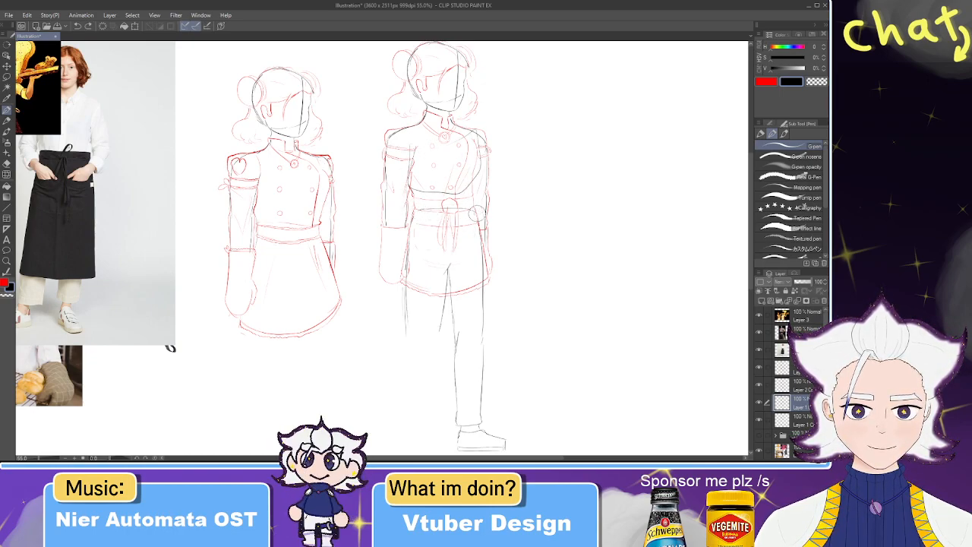
{"action": "mouse_move", "coordinate": [412, 236]}
{"action": "left_mouse_down"}
{"action": "mouse_move", "coordinate": [473, 237]}
{"action": "mouse_move", "coordinate": [424, 404]}
{"action": "left_mouse_up"}
{"action": "key", "text": "ctrl+z"}
{"action": "key", "text": "ctrl+z"}
- Draw the near lower leg's inner and outer lines in black from the knee to the ankle
{"action": "scroll", "coordinate": [397, 268], "scroll_direction": "down", "scroll_amount": 5}
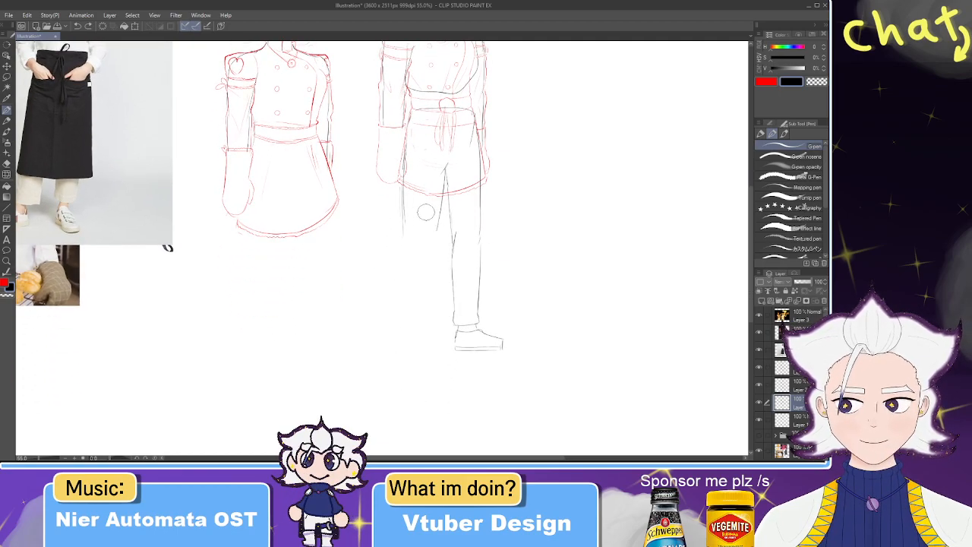
{"action": "left_click_drag", "start_coordinate": [404, 192], "coordinate": [404, 307]}
{"action": "left_click_drag", "start_coordinate": [438, 228], "coordinate": [430, 306]}
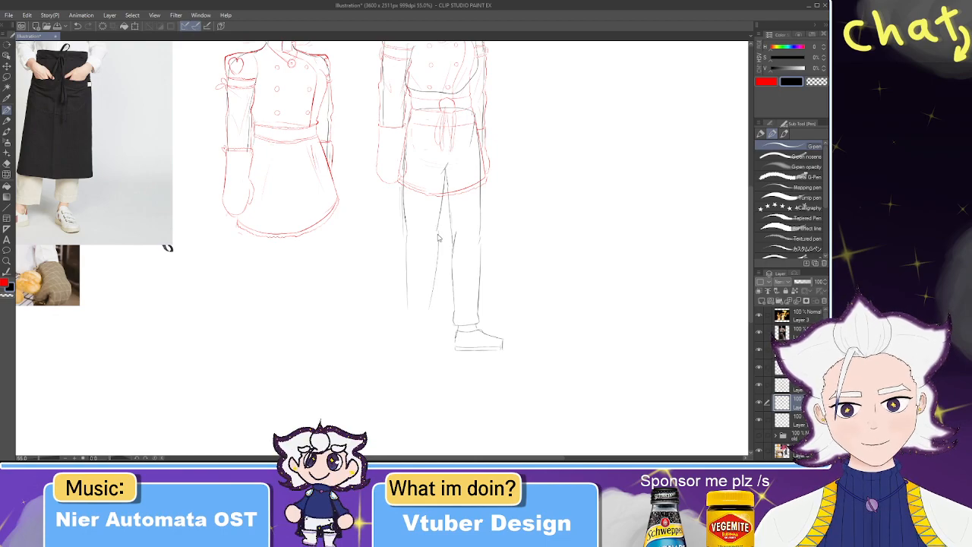
{"action": "key", "text": "ctrl+z"}
{"action": "key", "text": "ctrl+z"}
{"action": "left_click_drag", "start_coordinate": [444, 225], "coordinate": [427, 314]}
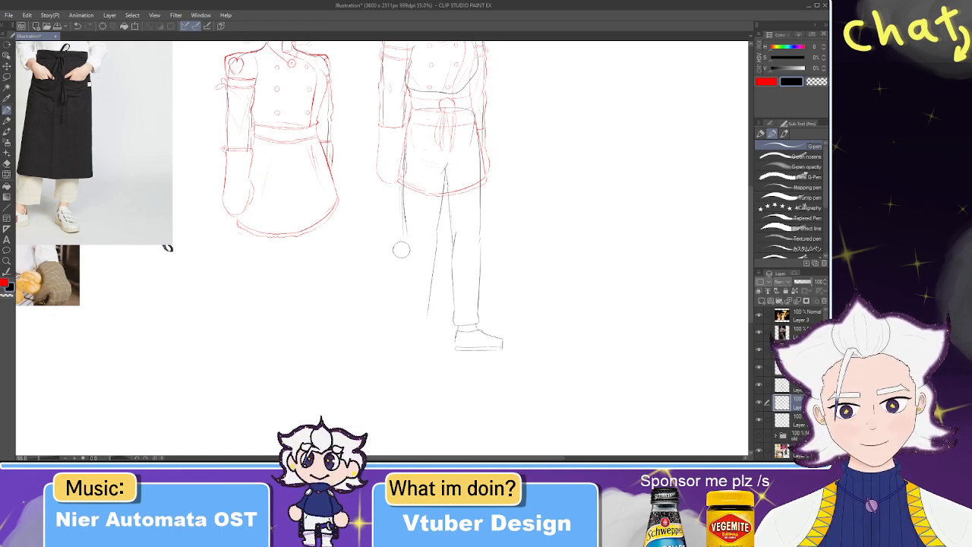
{"action": "left_click_drag", "start_coordinate": [403, 232], "coordinate": [402, 307]}
{"action": "key", "text": "ctrl+z"}
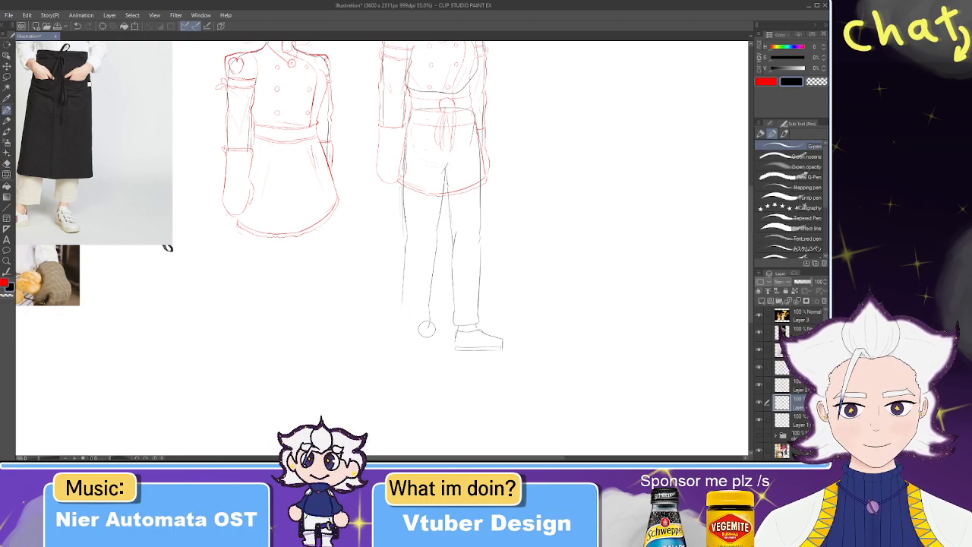
- Draw the near leg's trouser cuff and front-facing shoe, adding a short crease at the knee
{"action": "mouse_move", "coordinate": [399, 319]}
{"action": "left_mouse_down"}
{"action": "mouse_move", "coordinate": [399, 329]}
{"action": "mouse_move", "coordinate": [425, 332]}
{"action": "left_mouse_up"}
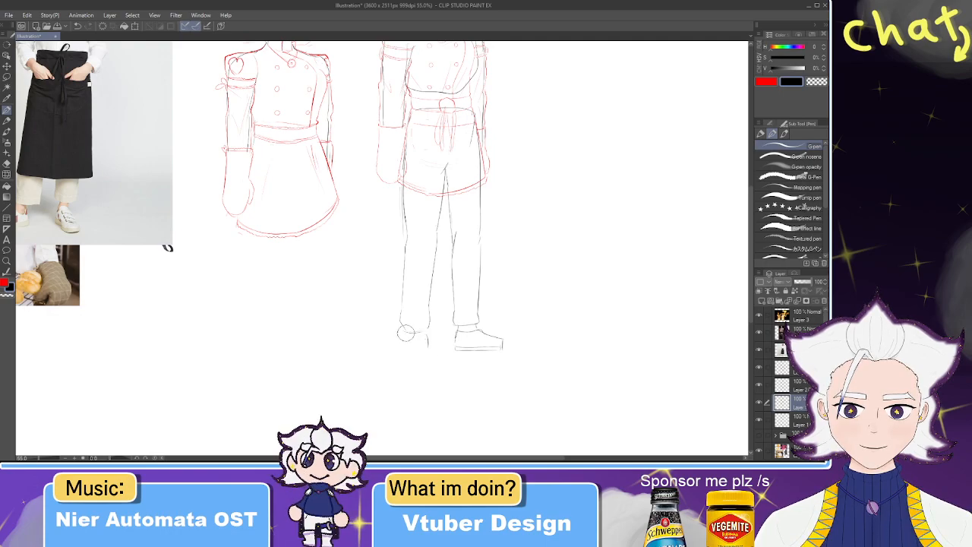
{"action": "left_click_drag", "start_coordinate": [401, 350], "coordinate": [428, 354]}
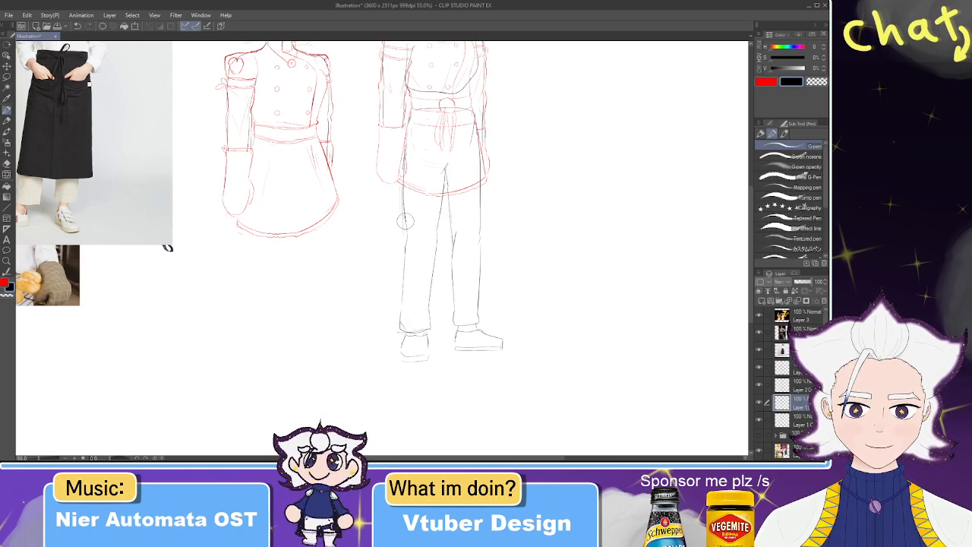
{"action": "scroll", "coordinate": [397, 260], "scroll_direction": "up", "scroll_amount": 1}
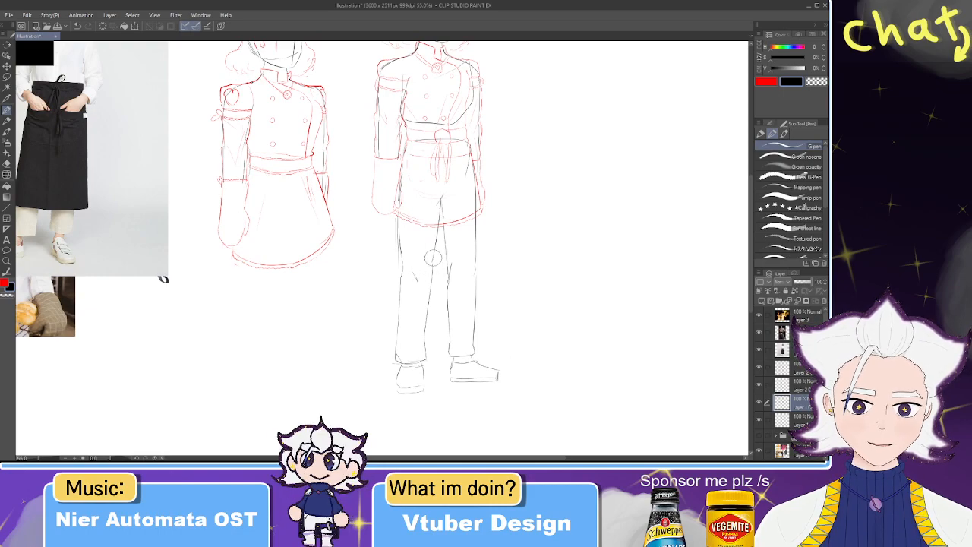
- Lasso both legs below the hips and move them slightly upward beneath the apron
{"action": "left_click", "coordinate": [7, 77]}
{"action": "mouse_move", "coordinate": [562, 384]}
{"action": "left_mouse_down"}
{"action": "mouse_move", "coordinate": [528, 397]}
{"action": "mouse_move", "coordinate": [380, 254]}
{"action": "mouse_move", "coordinate": [398, 208]}
{"action": "mouse_move", "coordinate": [451, 185]}
{"action": "left_mouse_up"}
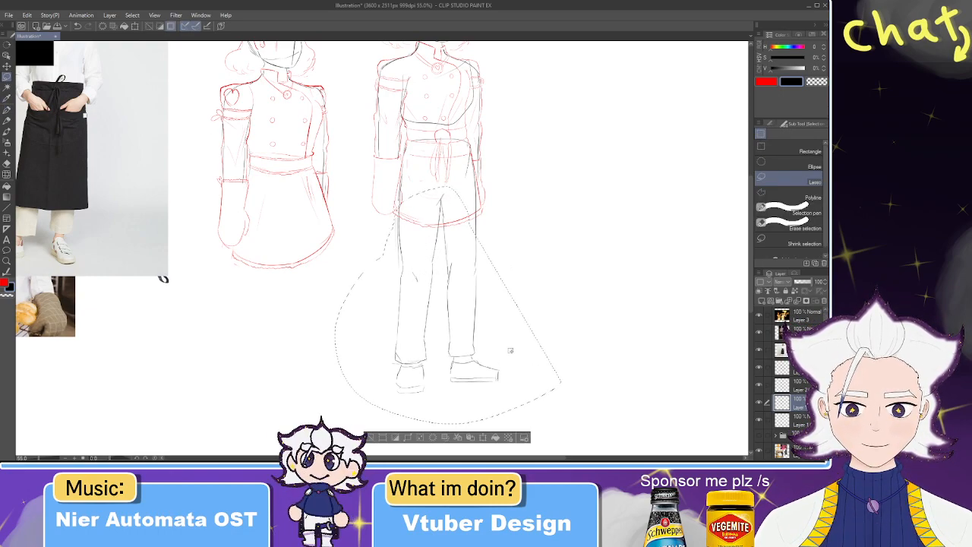
{"action": "left_click_drag", "start_coordinate": [473, 236], "coordinate": [484, 271]}
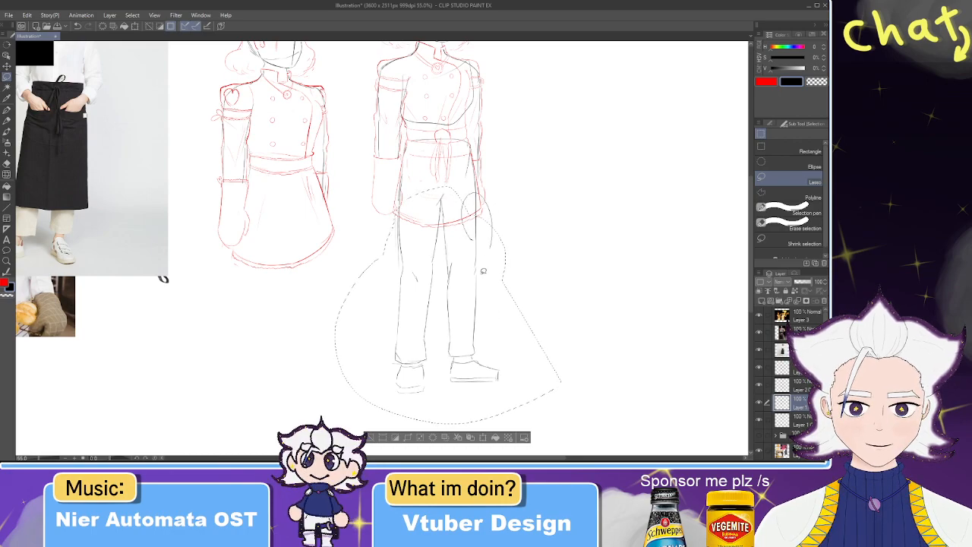
{"action": "left_click", "coordinate": [482, 438]}
{"action": "left_click_drag", "start_coordinate": [480, 416], "coordinate": [481, 398]}
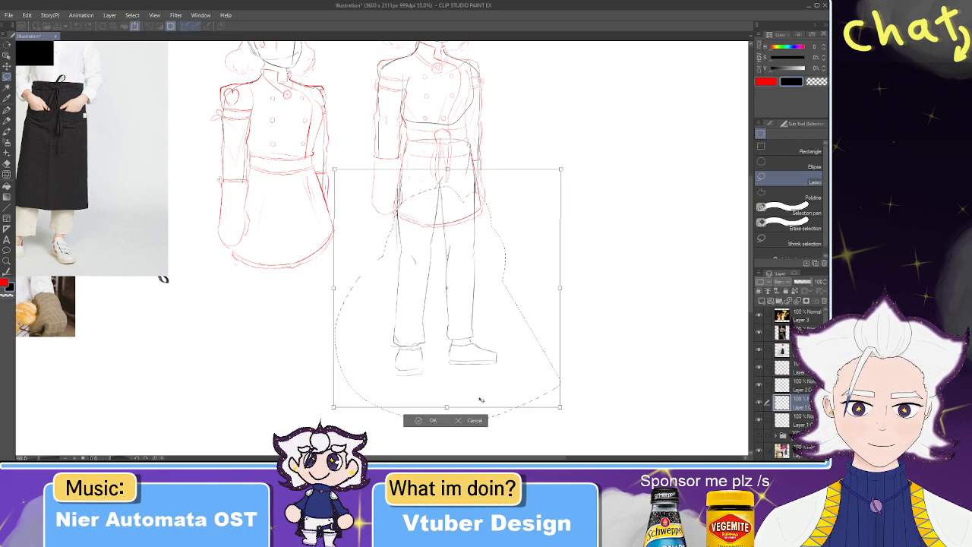
{"action": "scroll", "coordinate": [480, 395], "scroll_direction": "down", "scroll_amount": 3}
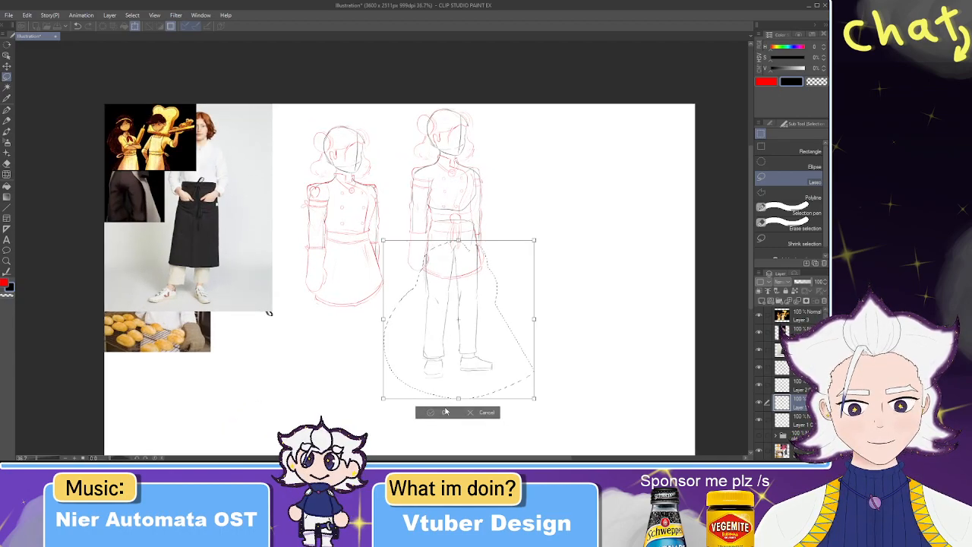
{"action": "left_click", "coordinate": [446, 411]}
- Erase the black waistline across the top of the second figure's apron
{"action": "scroll", "coordinate": [455, 273], "scroll_direction": "up", "scroll_amount": 3}
{"action": "key", "text": "e"}
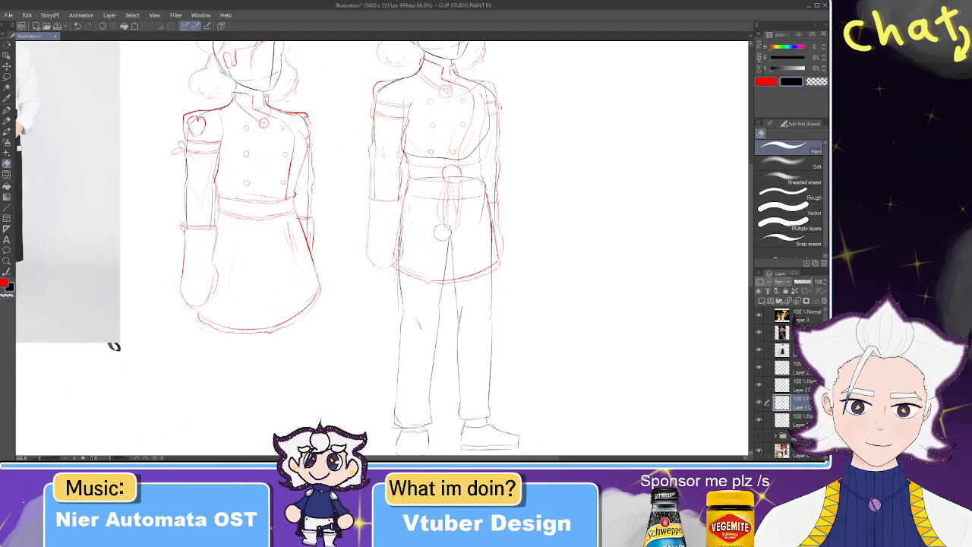
{"action": "key", "text": "p"}
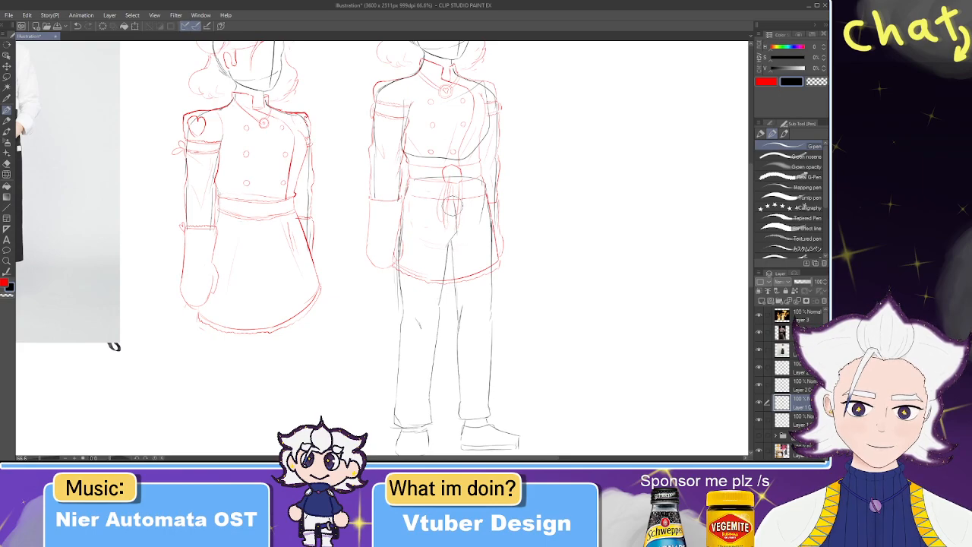
{"action": "key", "text": "ctrl+z"}
{"action": "key", "text": "ctrl+z"}
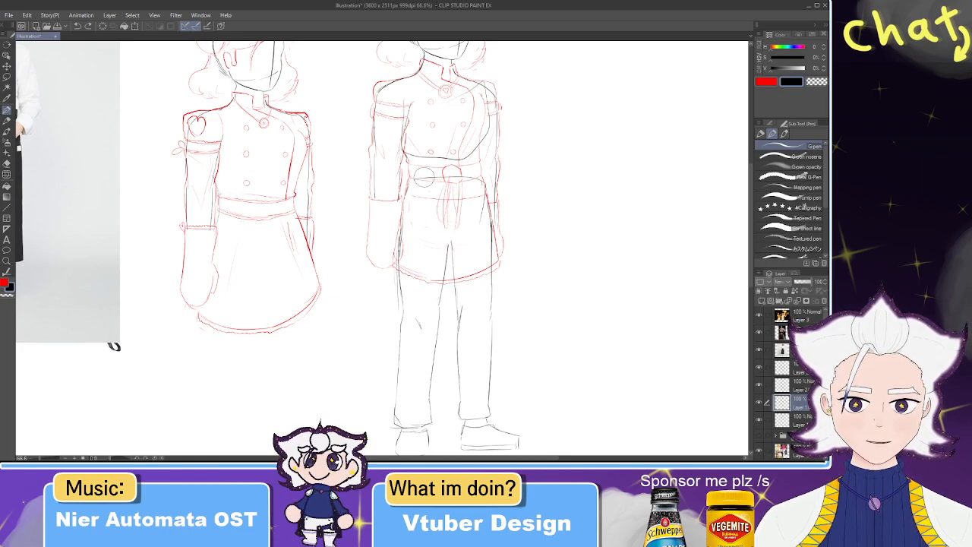
{"action": "key", "text": "e"}
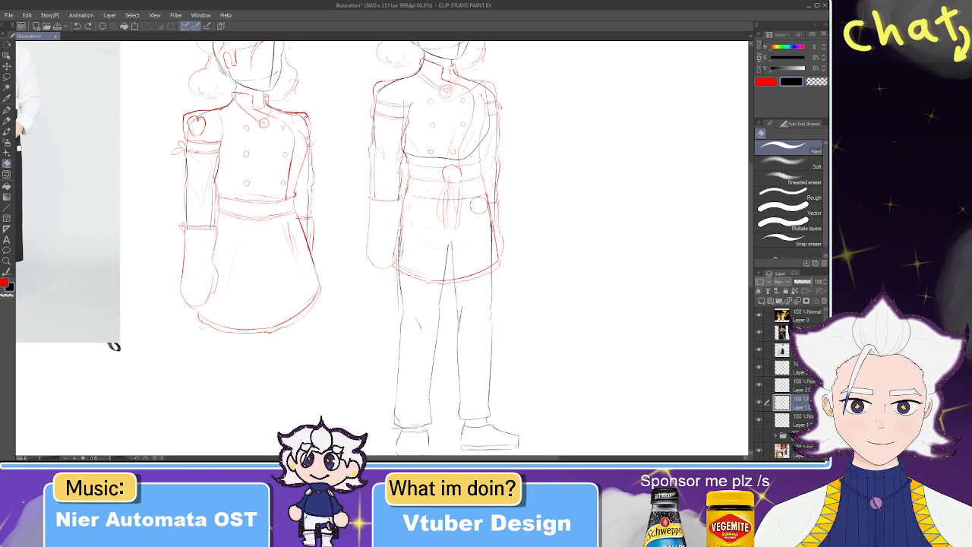
- Try to draw a black hip line across the second figure's apron just below the waistband
{"action": "key", "text": "p"}
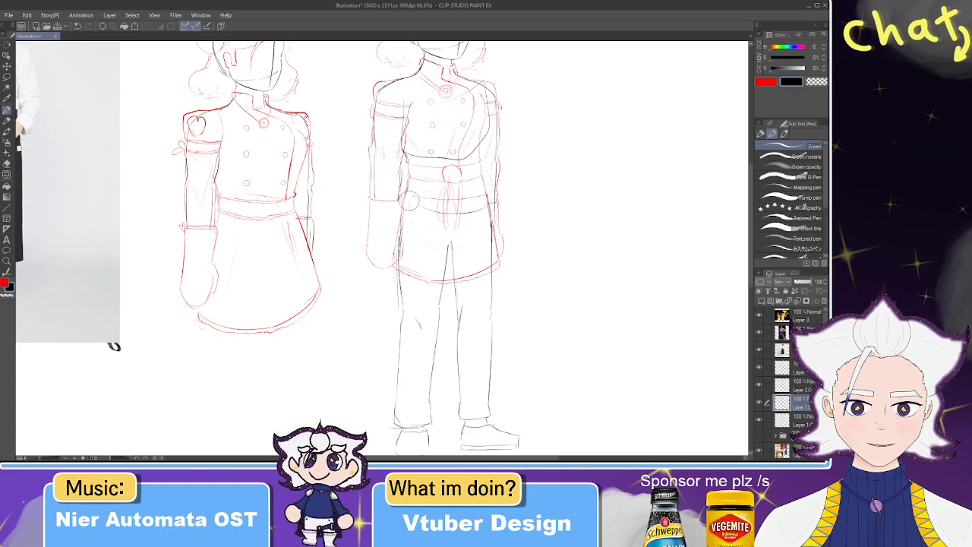
{"action": "left_click_drag", "start_coordinate": [490, 211], "coordinate": [408, 212]}
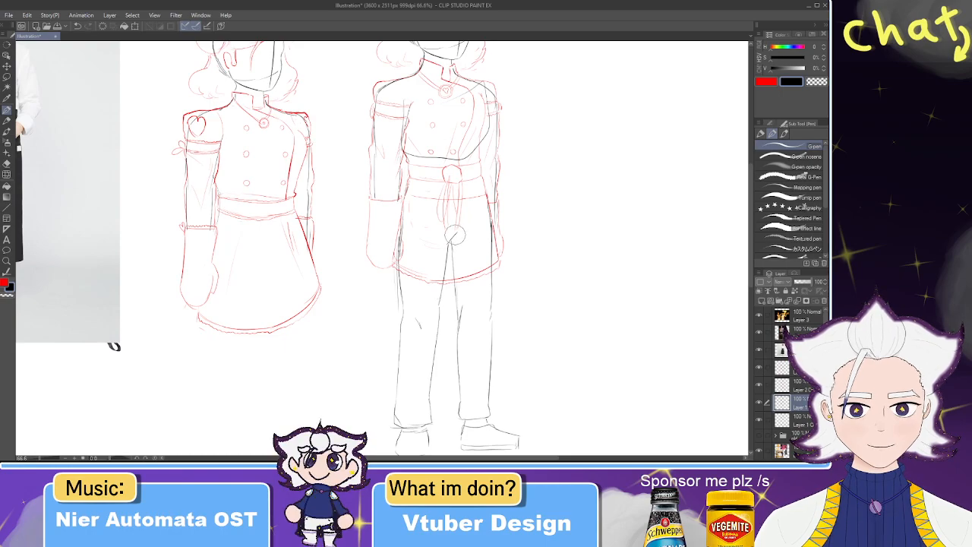
{"action": "left_click_drag", "start_coordinate": [410, 209], "coordinate": [480, 207]}
{"action": "key", "text": "ctrl+z"}
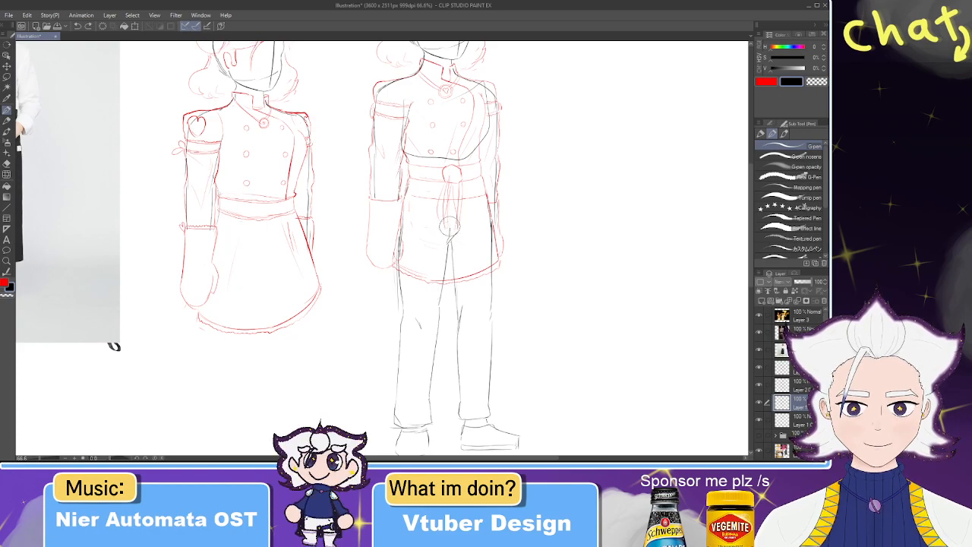
- Erase the black hip and inner-leg lines that show through the second figure's apron
{"action": "key", "text": "e"}
{"action": "mouse_move", "coordinate": [478, 240]}
{"action": "left_mouse_down"}
{"action": "mouse_move", "coordinate": [468, 207]}
{"action": "mouse_move", "coordinate": [482, 227]}
{"action": "left_mouse_up"}
{"action": "left_click_drag", "start_coordinate": [392, 184], "coordinate": [390, 219]}
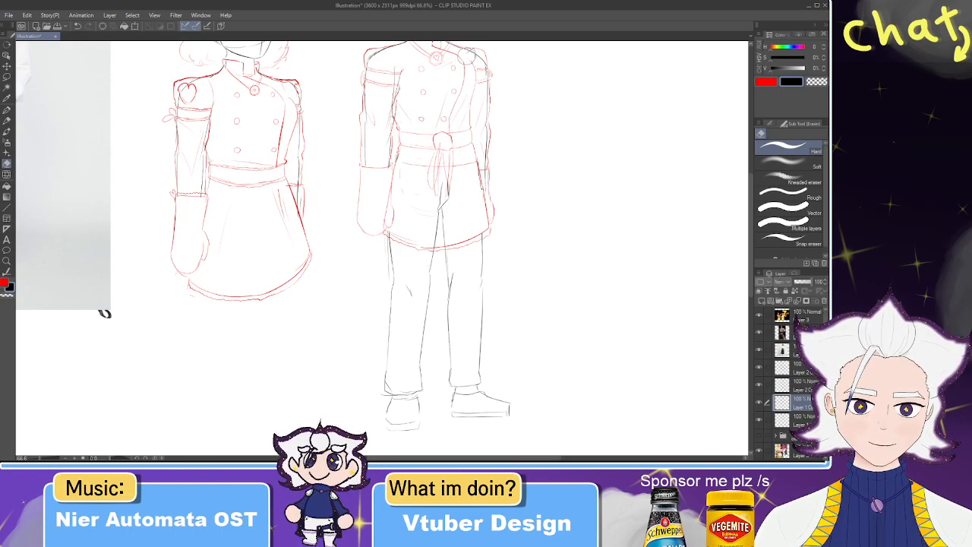
{"action": "left_click_drag", "start_coordinate": [453, 140], "coordinate": [442, 119]}
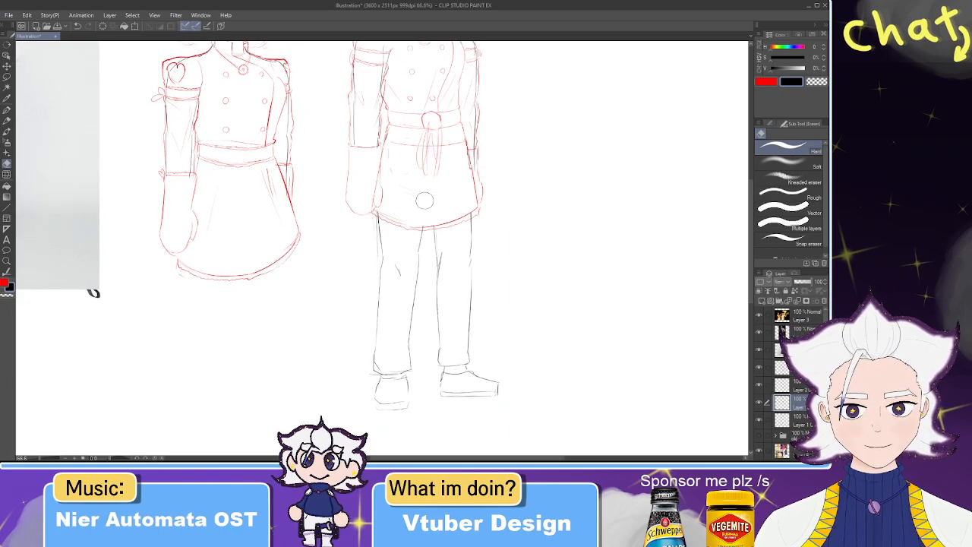
- Lasso the second figure's head and place a copy of its black construction circle beside the original
{"action": "scroll", "coordinate": [424, 201], "scroll_direction": "down", "scroll_amount": 4}
{"action": "scroll", "coordinate": [427, 208], "scroll_direction": "up", "scroll_amount": 1}
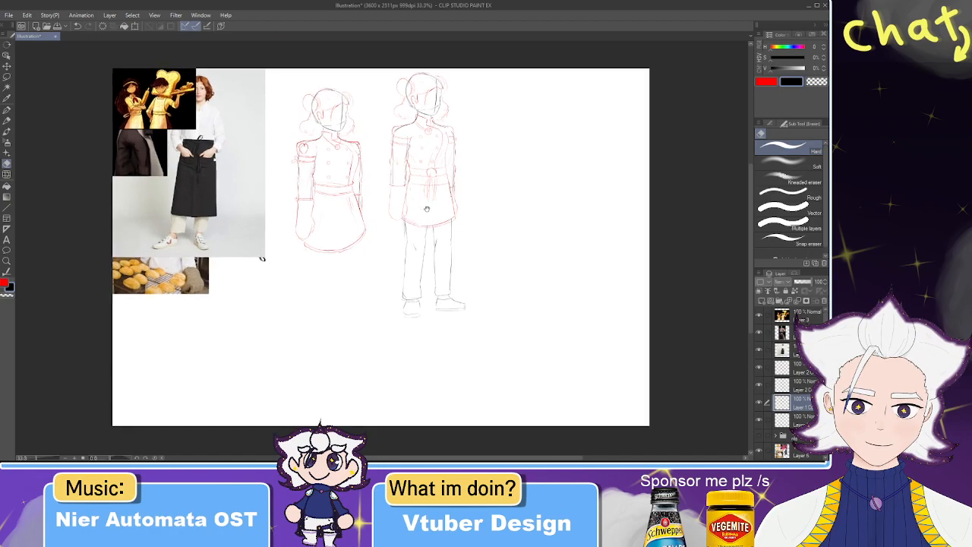
{"action": "scroll", "coordinate": [426, 208], "scroll_direction": "up", "scroll_amount": 1}
{"action": "scroll", "coordinate": [427, 208], "scroll_direction": "down", "scroll_amount": 2}
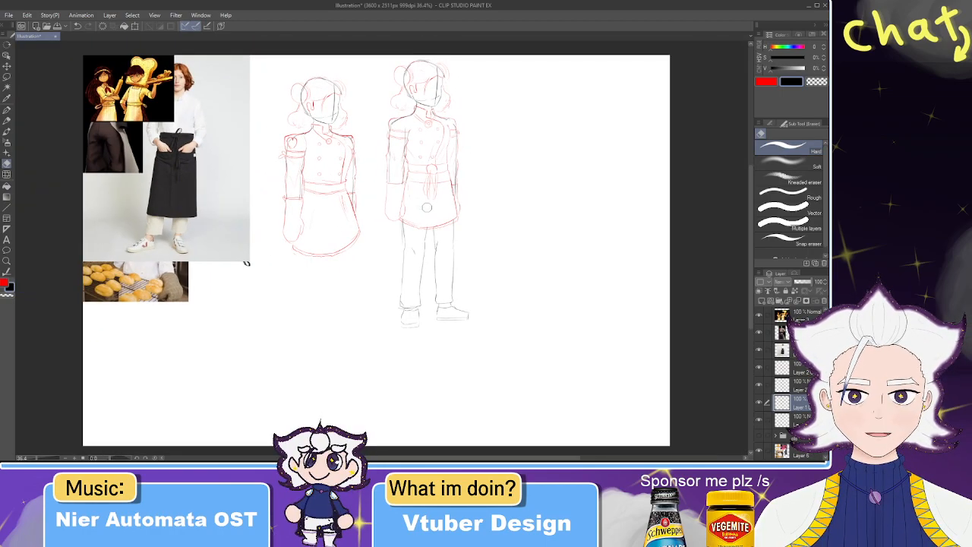
{"action": "key", "text": "p"}
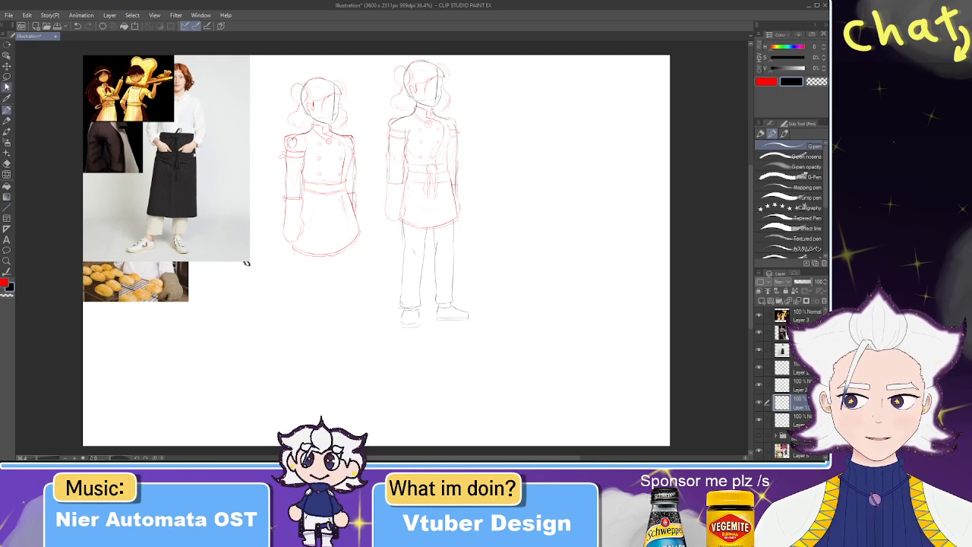
{"action": "left_click", "coordinate": [6, 77]}
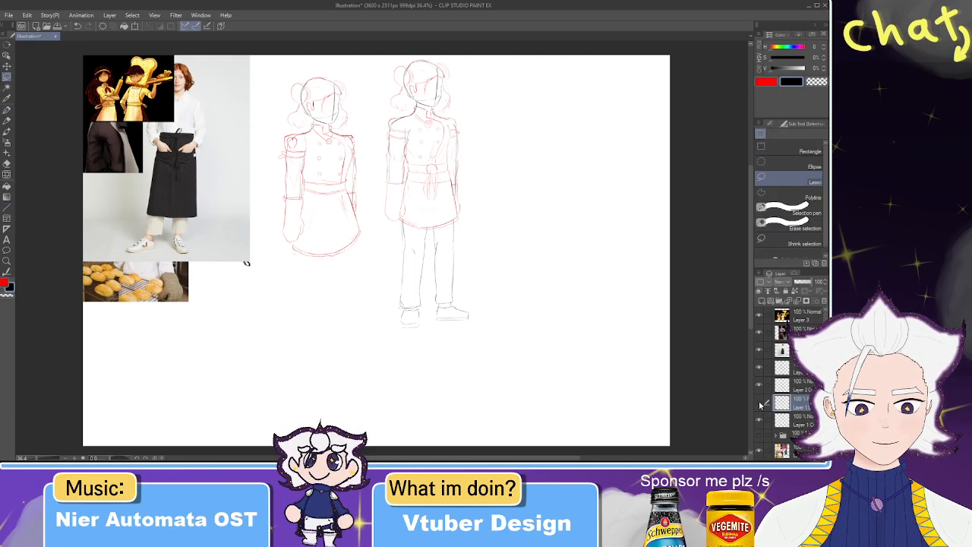
{"action": "mouse_move", "coordinate": [430, 116]}
{"action": "left_mouse_down"}
{"action": "mouse_move", "coordinate": [409, 45]}
{"action": "mouse_move", "coordinate": [444, 96]}
{"action": "mouse_move", "coordinate": [502, 96]}
{"action": "mouse_move", "coordinate": [508, 108]}
{"action": "mouse_move", "coordinate": [514, 261]}
{"action": "left_mouse_up"}
{"action": "left_click", "coordinate": [464, 124]}
{"action": "left_click", "coordinate": [473, 127]}
- Stack further copies of the head circle straight down beside the second figure to gauge its height in heads
{"action": "left_click", "coordinate": [510, 123]}
{"action": "left_click", "coordinate": [523, 123]}
{"action": "left_click", "coordinate": [464, 168]}
{"action": "left_click", "coordinate": [509, 167]}
{"action": "left_click", "coordinate": [524, 168]}
{"action": "left_click", "coordinate": [465, 211]}
{"action": "left_click", "coordinate": [508, 212]}
{"action": "left_click", "coordinate": [523, 211]}
{"action": "left_click", "coordinate": [466, 253]}
{"action": "left_click", "coordinate": [509, 255]}
{"action": "left_click", "coordinate": [523, 255]}
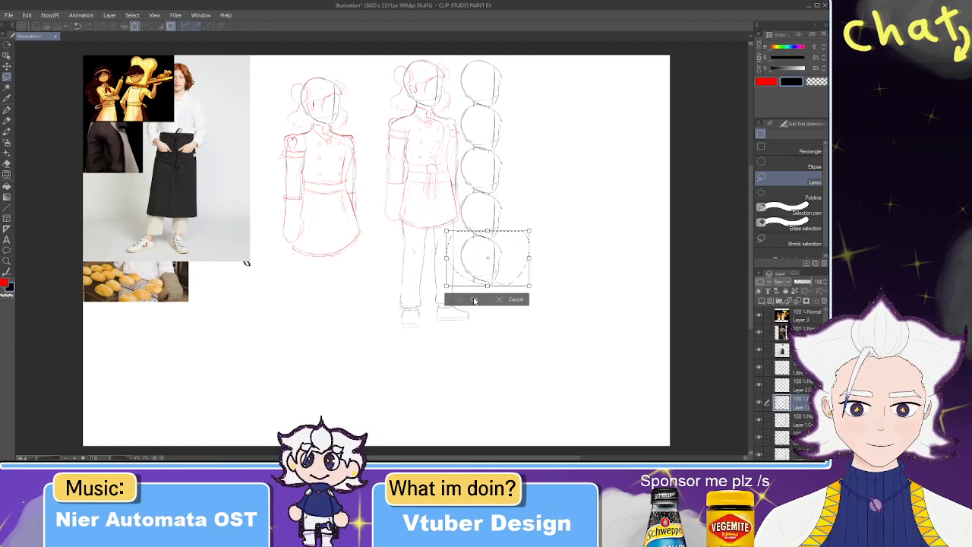
{"action": "left_click", "coordinate": [474, 301]}
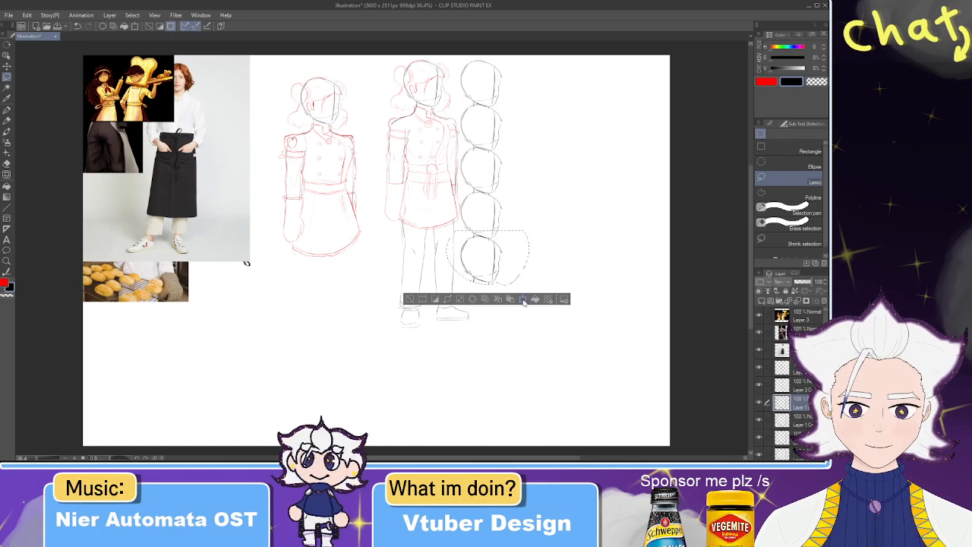
{"action": "left_click", "coordinate": [523, 301]}
{"action": "left_click_drag", "start_coordinate": [515, 251], "coordinate": [509, 290]}
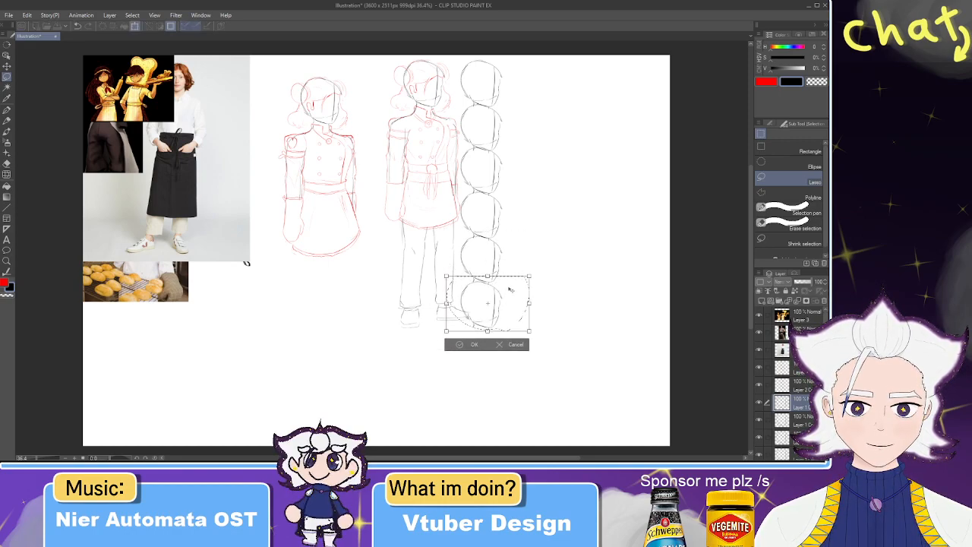
{"action": "left_click", "coordinate": [500, 344]}
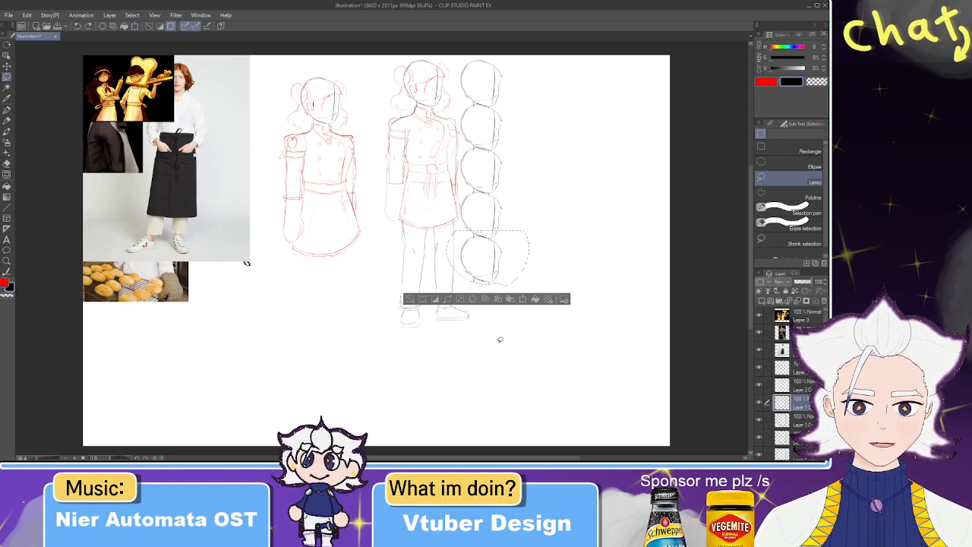
- Undo all the stacked head copies and the lasso selection around the second figure's head
{"action": "key", "text": "ctrl+z"}
{"action": "key", "text": "ctrl+z"}
{"action": "key", "text": "ctrl+z"}
{"action": "key", "text": "ctrl+z"}
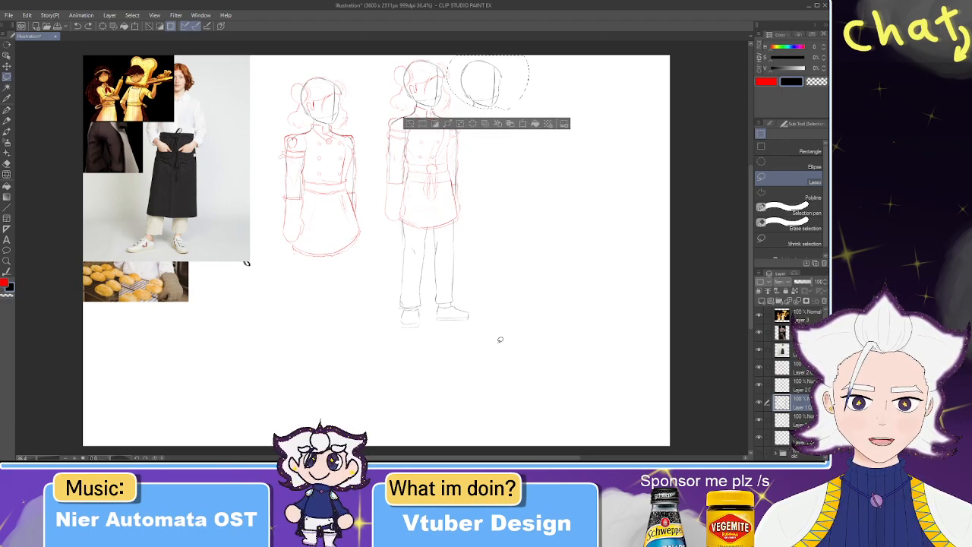
{"action": "key", "text": "ctrl+z"}
{"action": "key", "text": "ctrl+z"}
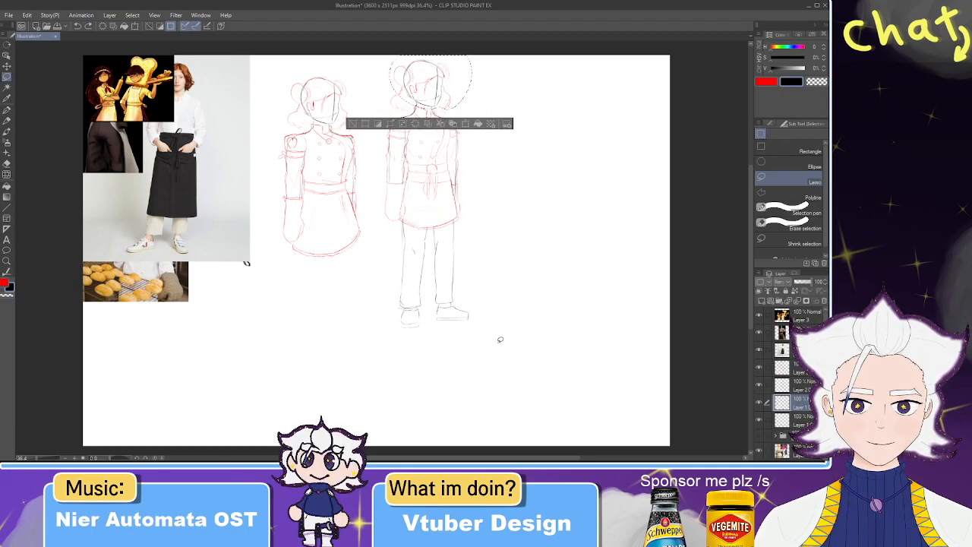
{"action": "key", "text": "ctrl+z"}
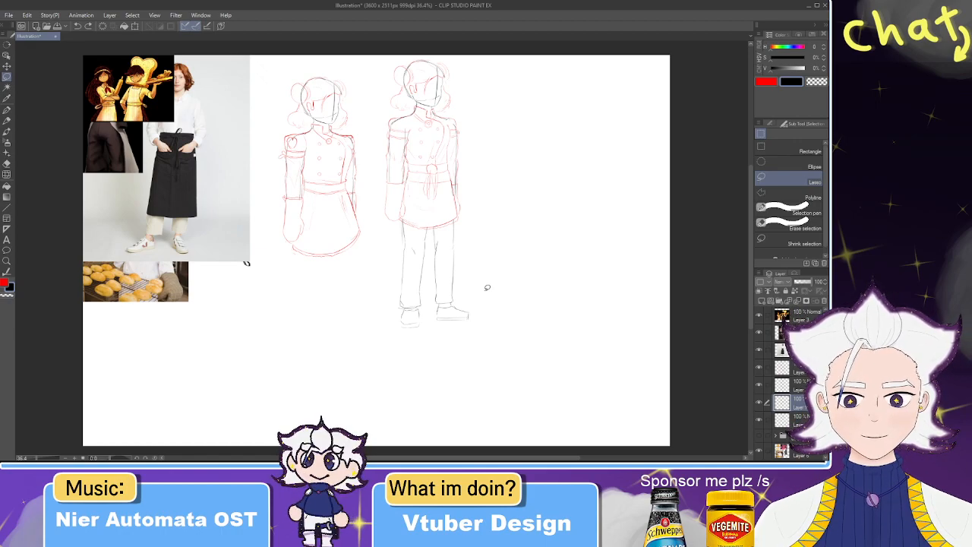
- Lasso the second figure's side-facing shoe and stretch it slightly longer toward the toe
{"action": "scroll", "coordinate": [462, 338], "scroll_direction": "up", "scroll_amount": 5}
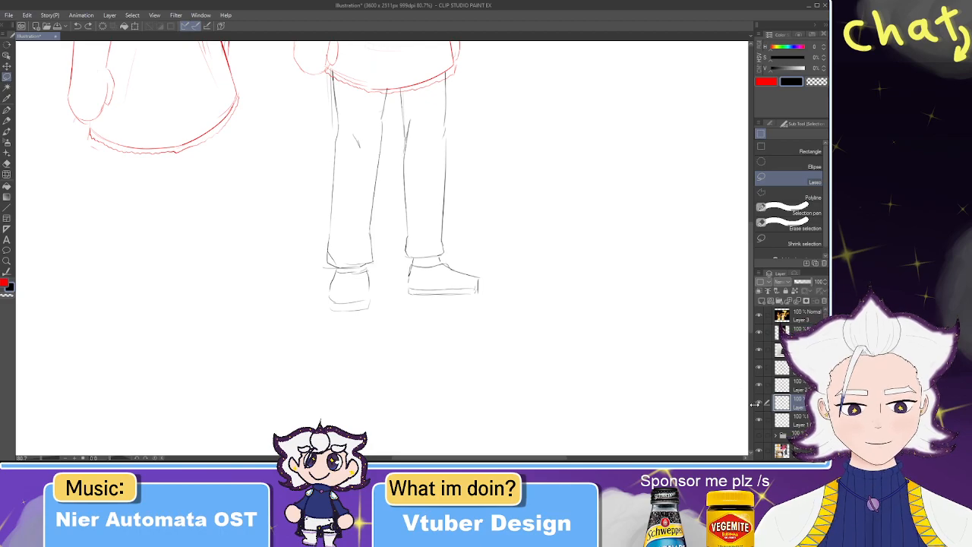
{"action": "mouse_move", "coordinate": [406, 302]}
{"action": "left_mouse_down"}
{"action": "mouse_move", "coordinate": [397, 266]}
{"action": "mouse_move", "coordinate": [422, 302]}
{"action": "left_mouse_up"}
{"action": "left_click", "coordinate": [496, 325]}
{"action": "left_click_drag", "start_coordinate": [531, 286], "coordinate": [552, 286]}
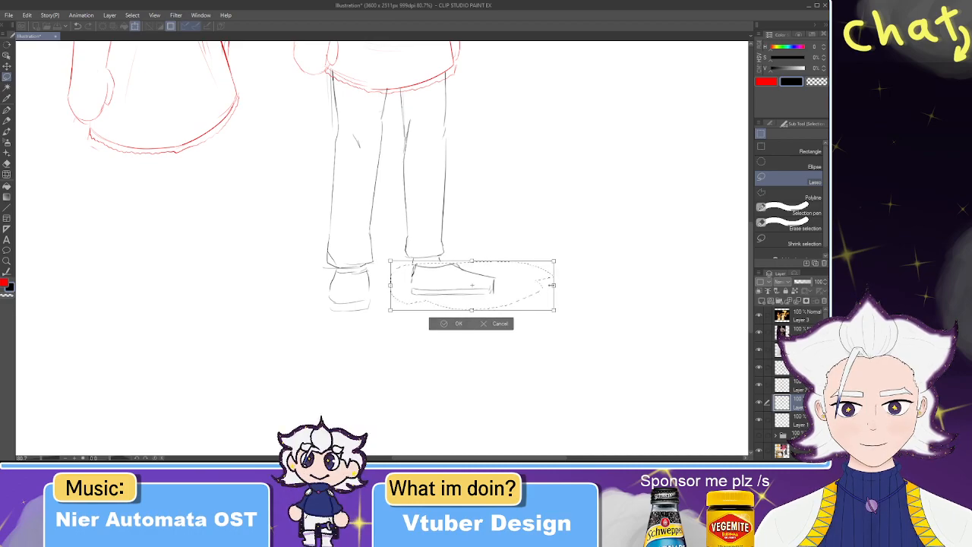
{"action": "left_click", "coordinate": [455, 325]}
- Shift the lengthened side-facing shoe slightly back toward the heel under its trouser leg and clear the selection
{"action": "scroll", "coordinate": [454, 321], "scroll_direction": "down", "scroll_amount": 4}
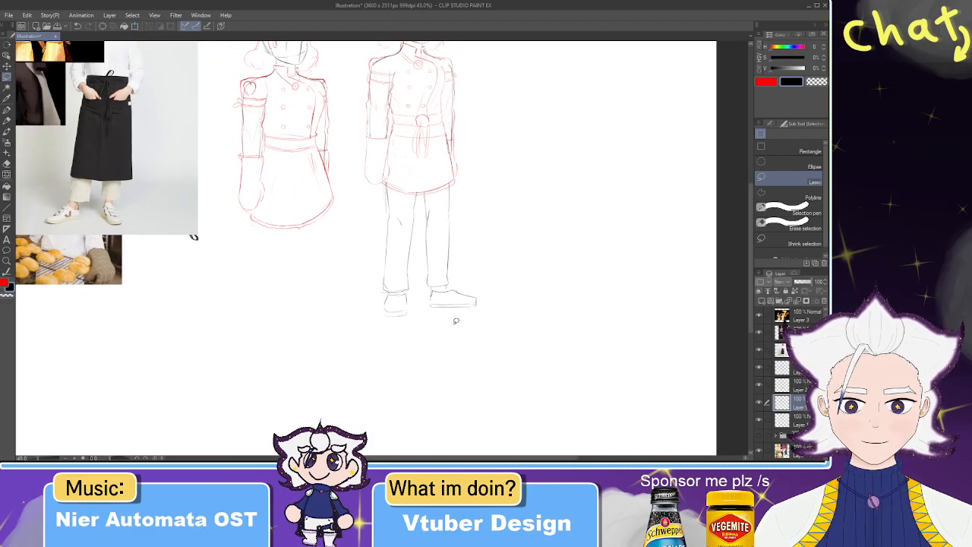
{"action": "scroll", "coordinate": [456, 321], "scroll_direction": "up", "scroll_amount": 3}
{"action": "left_click_drag", "start_coordinate": [455, 319], "coordinate": [454, 317]}
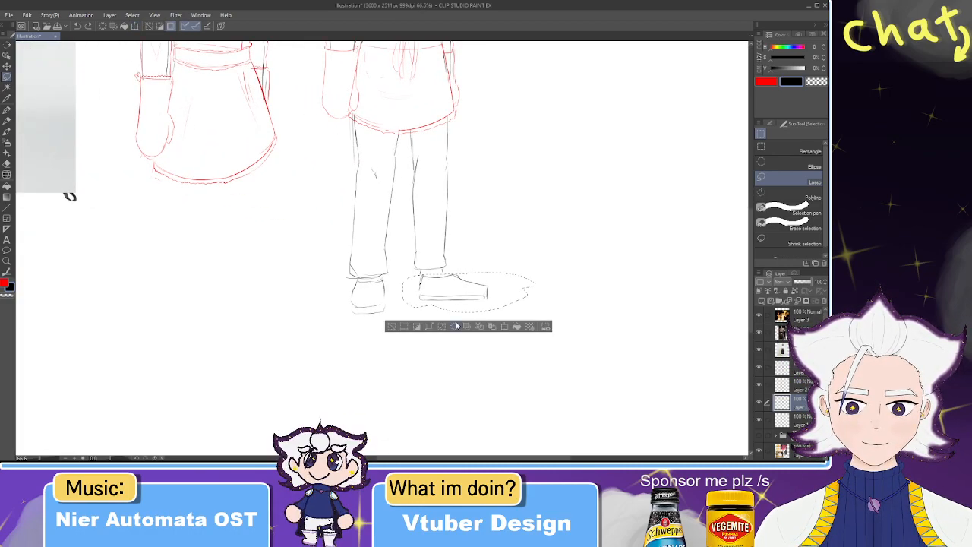
{"action": "left_click", "coordinate": [508, 329]}
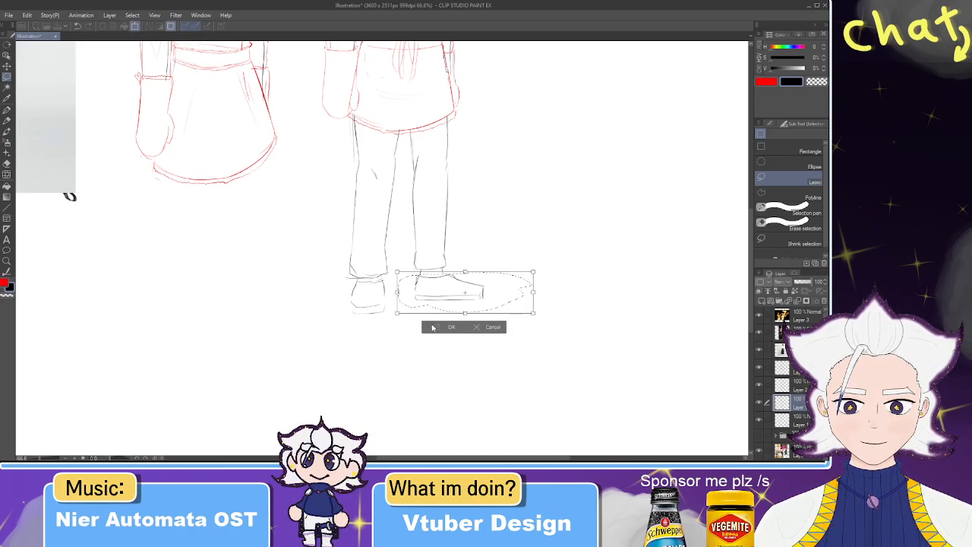
{"action": "left_click", "coordinate": [447, 327]}
{"action": "key", "text": "ctrl+d"}
- Erase the trouser cuff above the side-facing shoe and redraw it in black with a slightly wider flare
{"action": "key", "text": "e"}
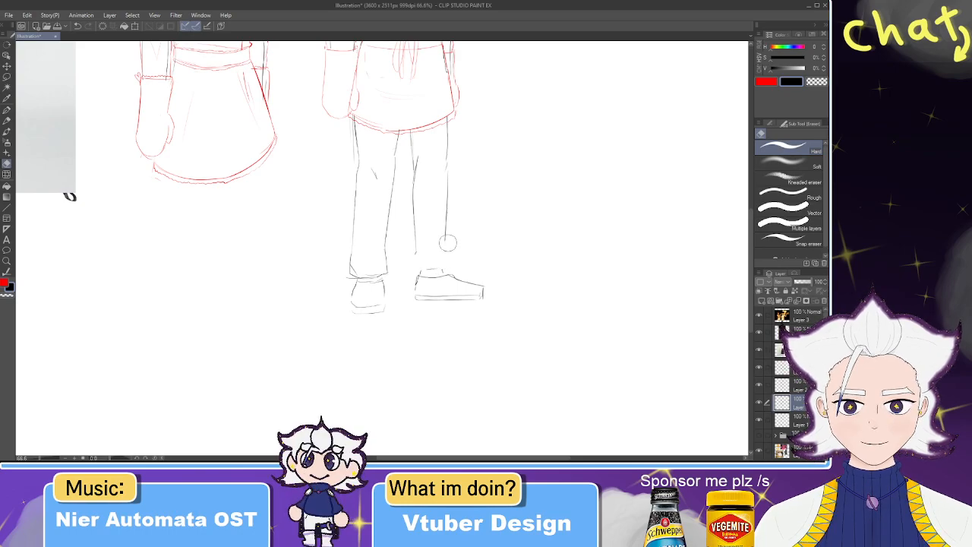
{"action": "key", "text": "p"}
{"action": "key", "text": "ctrl+z"}
{"action": "key", "text": "ctrl+z"}
{"action": "key", "text": "ctrl+y"}
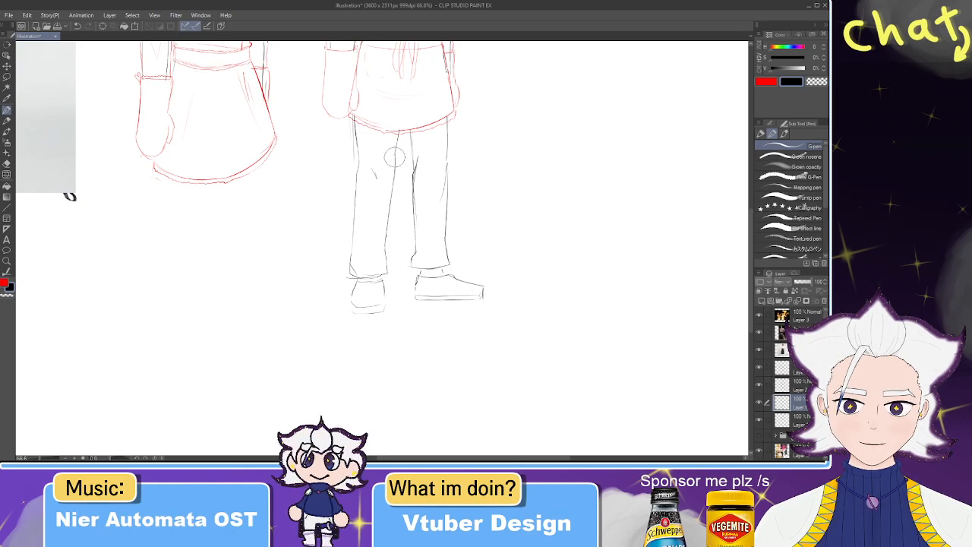
- Erase the black construction lines from the second figure's head, shoulders and arms, keeping the red outfit sketch
{"action": "scroll", "coordinate": [380, 140], "scroll_direction": "up", "scroll_amount": 6}
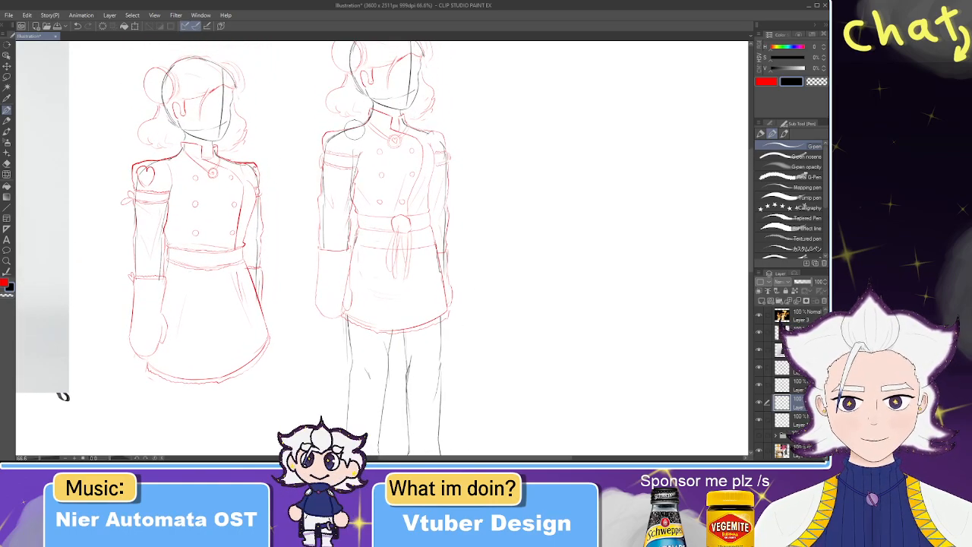
{"action": "mouse_move", "coordinate": [318, 77]}
{"action": "left_mouse_down"}
{"action": "mouse_move", "coordinate": [360, 150]}
{"action": "mouse_move", "coordinate": [429, 101]}
{"action": "mouse_move", "coordinate": [461, 115]}
{"action": "mouse_move", "coordinate": [448, 171]}
{"action": "left_mouse_up"}
{"action": "key", "text": "e"}
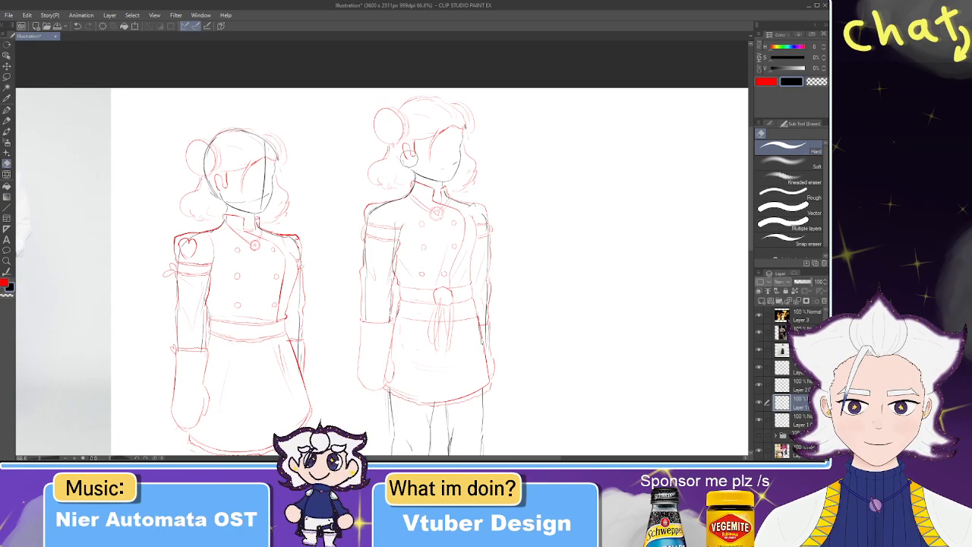
{"action": "left_click_drag", "start_coordinate": [437, 187], "coordinate": [437, 144]}
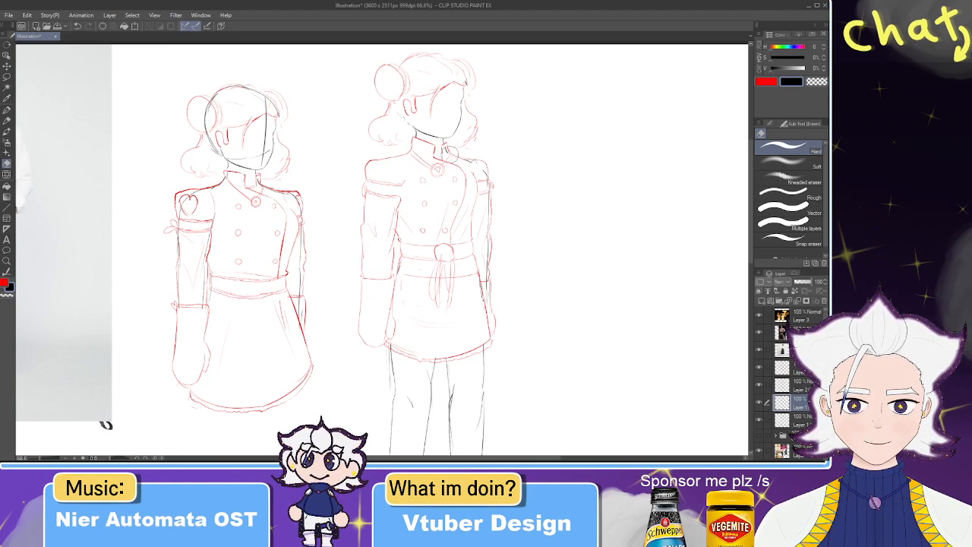
{"action": "left_click_drag", "start_coordinate": [485, 165], "coordinate": [482, 293]}
{"action": "left_click_drag", "start_coordinate": [449, 333], "coordinate": [453, 180]}
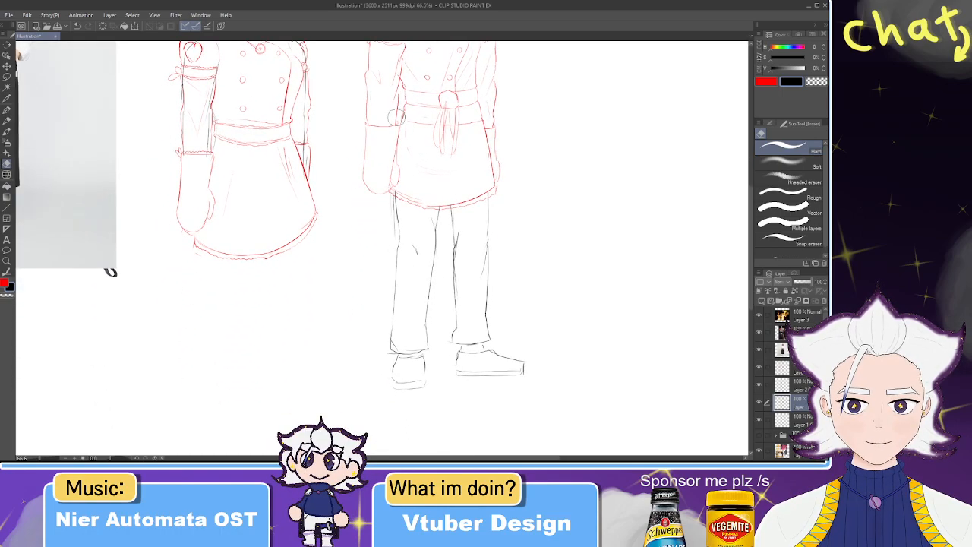
{"action": "scroll", "coordinate": [391, 102], "scroll_direction": "down", "scroll_amount": 3}
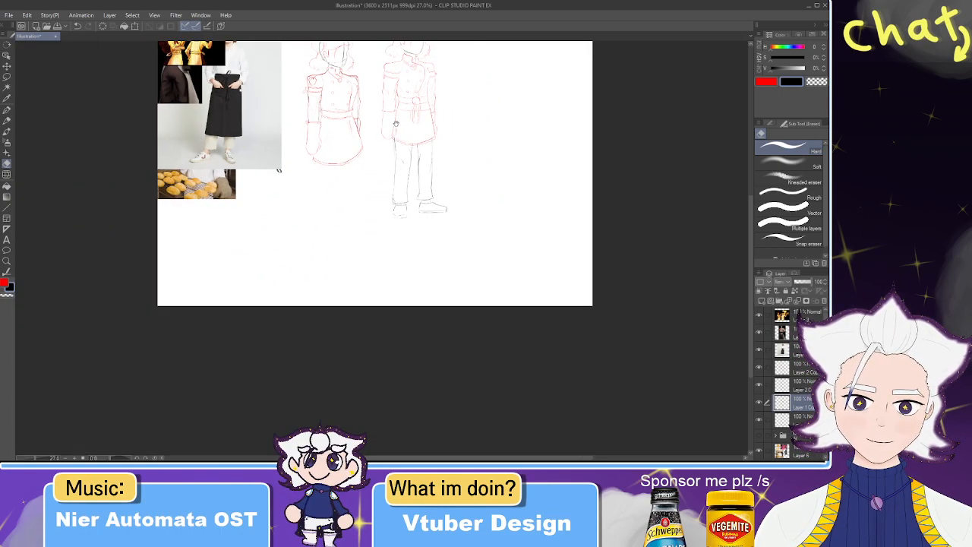
{"action": "left_click_drag", "start_coordinate": [395, 127], "coordinate": [395, 198]}
{"action": "scroll", "coordinate": [395, 202], "scroll_direction": "up", "scroll_amount": 3}
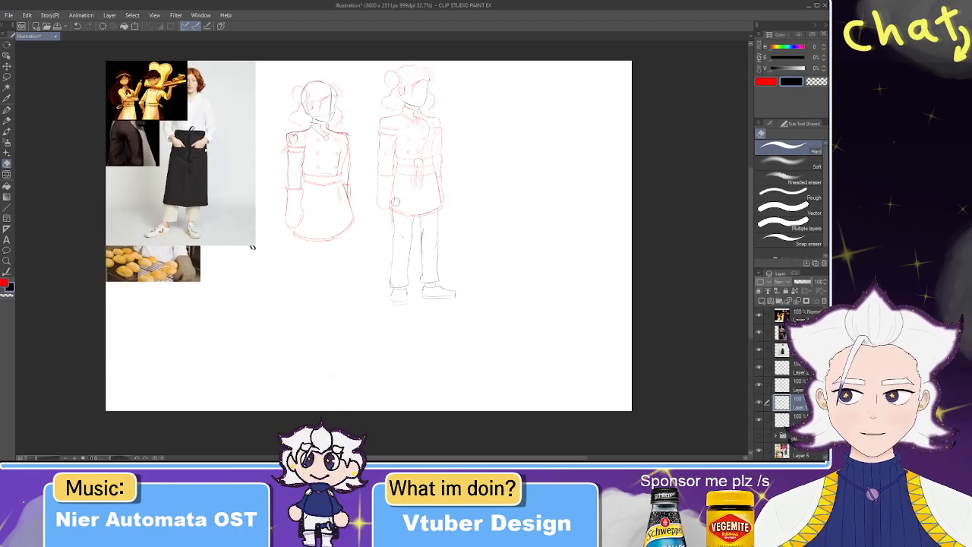
{"action": "scroll", "coordinate": [409, 239], "scroll_direction": "up", "scroll_amount": 2}
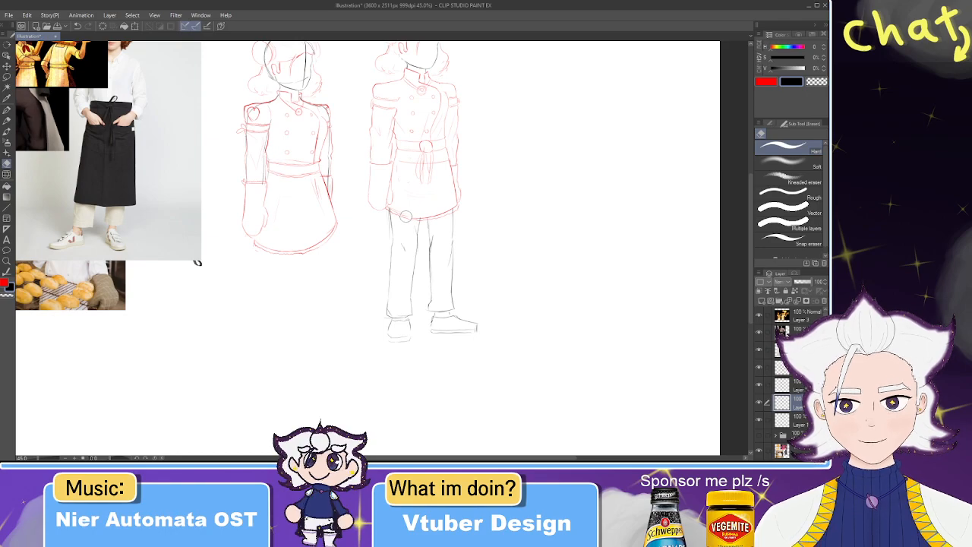
{"action": "scroll", "coordinate": [402, 212], "scroll_direction": "down", "scroll_amount": 1}
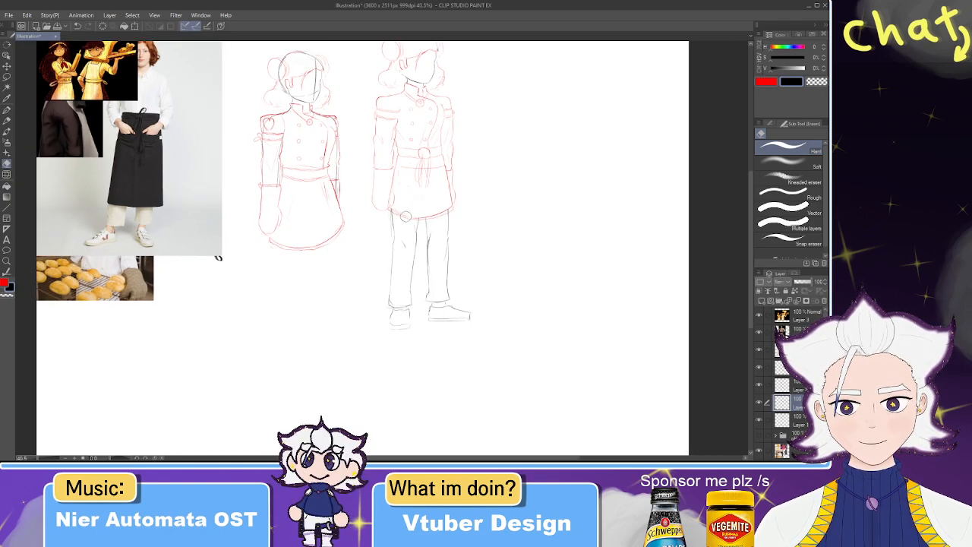
- Erase stray marks around the second figure's trouser legs and add light black fold lines near the knees
{"action": "scroll", "coordinate": [433, 201], "scroll_direction": "up", "scroll_amount": 2}
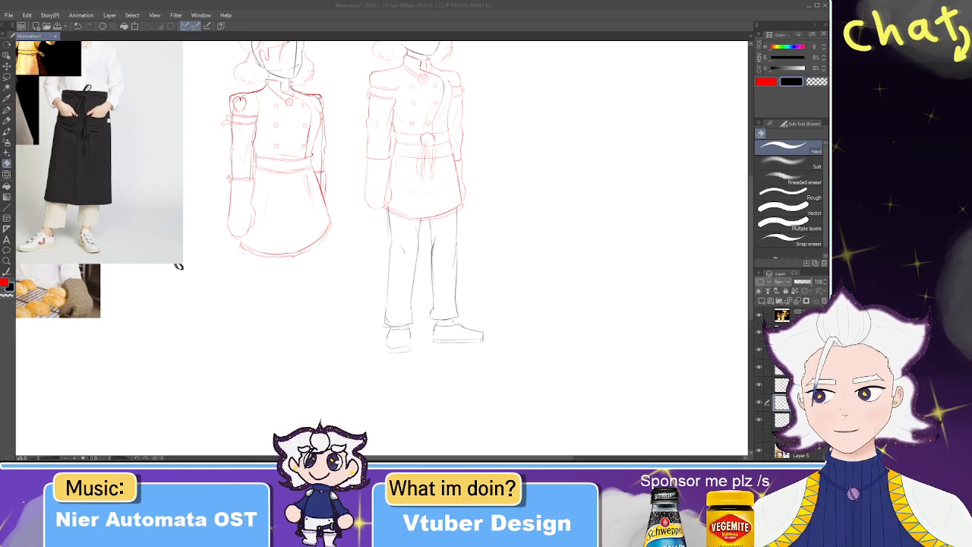
{"action": "left_click", "coordinate": [403, 186]}
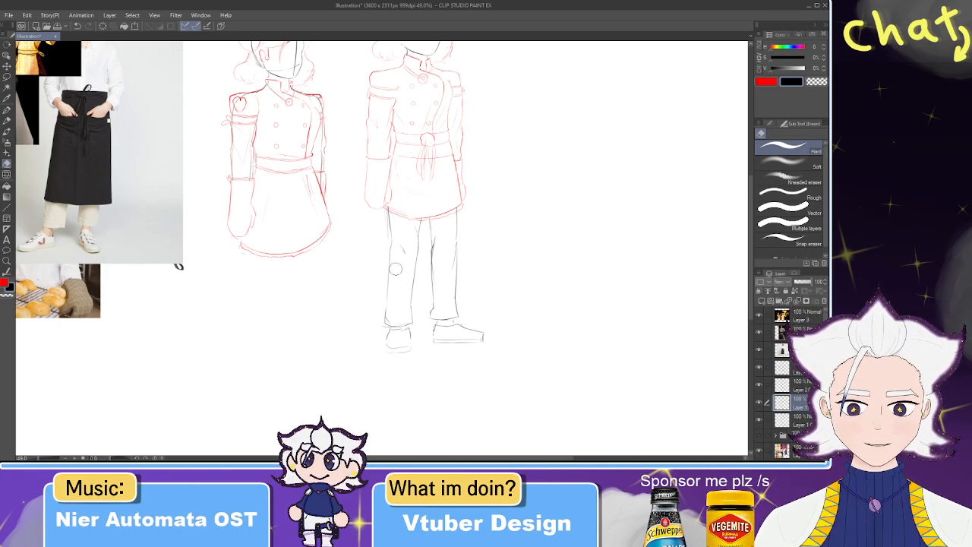
{"action": "key", "text": "p"}
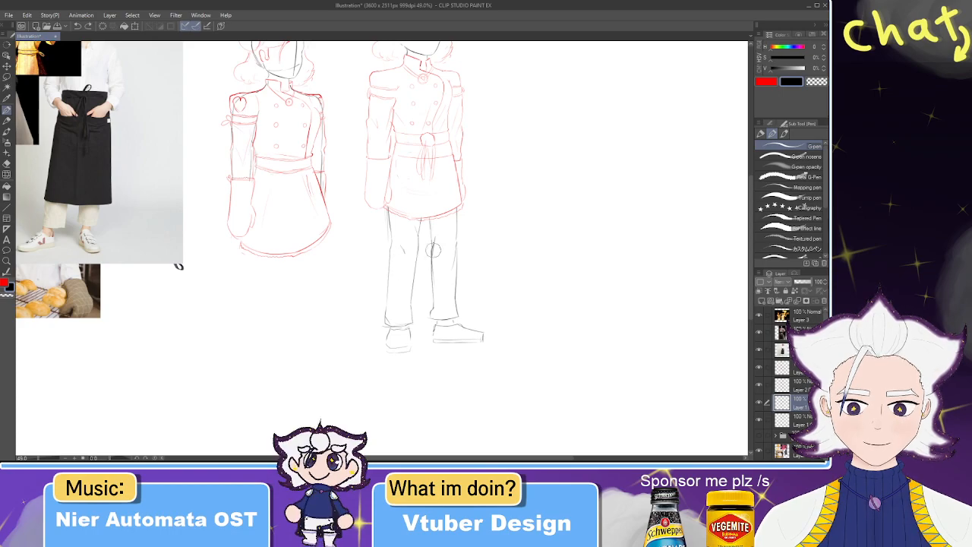
{"action": "left_click_drag", "start_coordinate": [398, 264], "coordinate": [407, 271]}
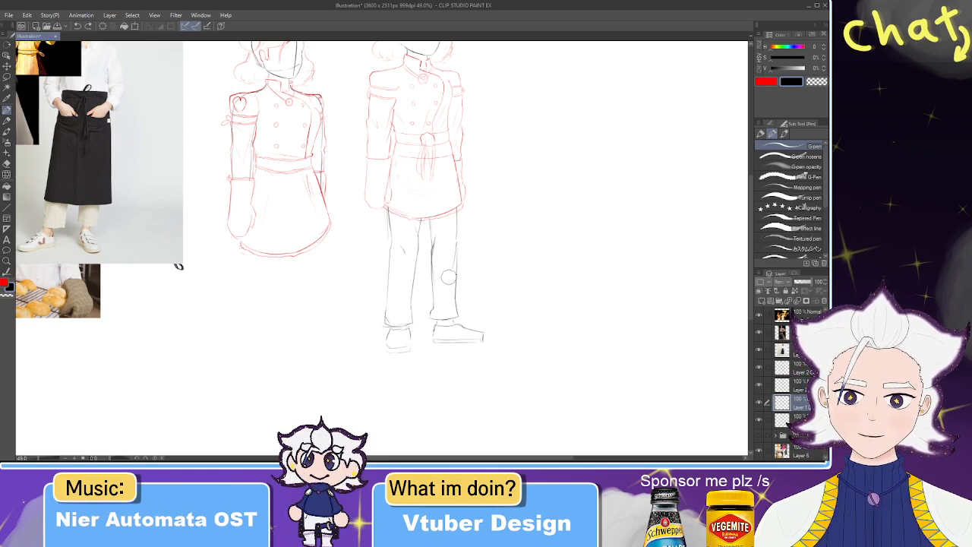
{"action": "scroll", "coordinate": [448, 277], "scroll_direction": "down", "scroll_amount": 1}
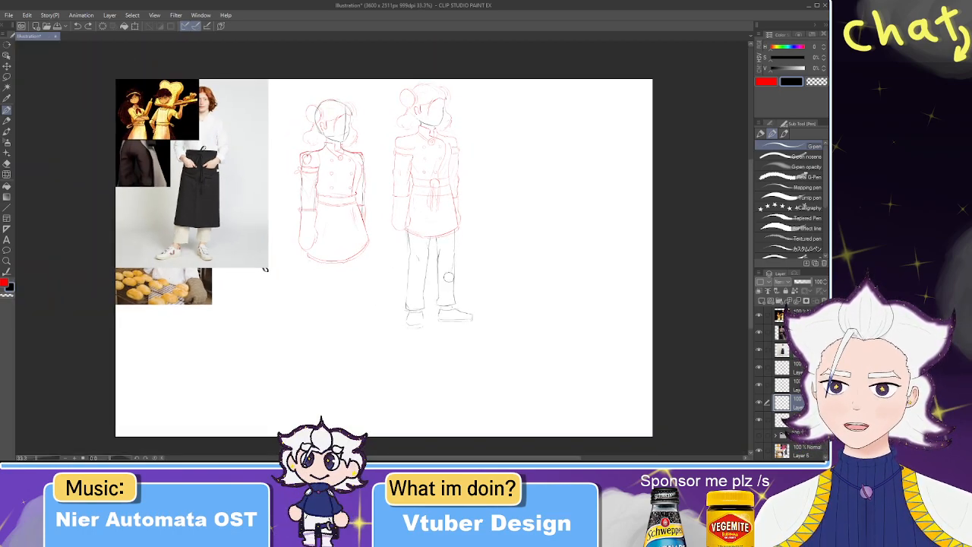
{"action": "scroll", "coordinate": [448, 277], "scroll_direction": "up", "scroll_amount": 1}
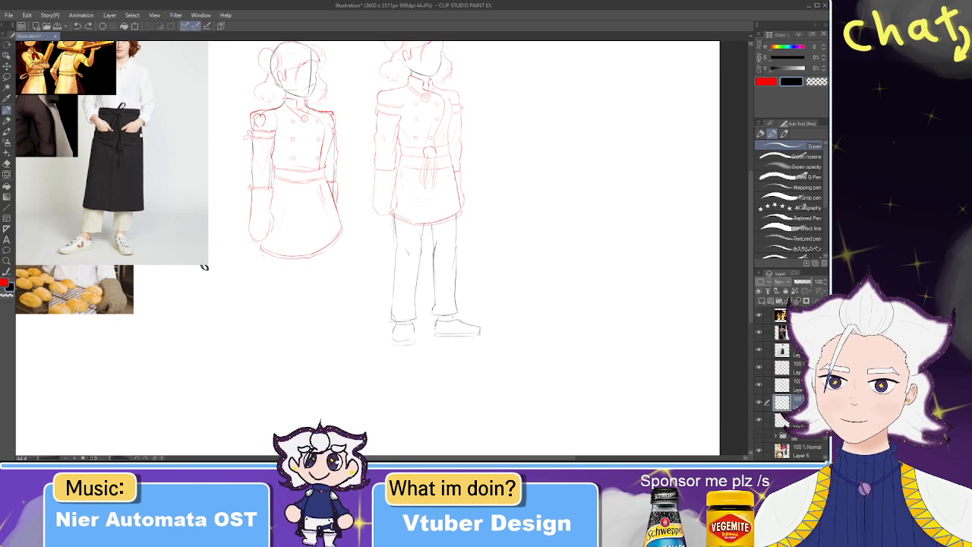
- Lasso the second figure's lower legs and shoes, transform them slightly downward to lengthen the legs, and clear the selection
{"action": "key", "text": "m"}
{"action": "mouse_move", "coordinate": [554, 398]}
{"action": "left_mouse_down"}
{"action": "mouse_move", "coordinate": [336, 364]}
{"action": "mouse_move", "coordinate": [558, 395]}
{"action": "left_mouse_up"}
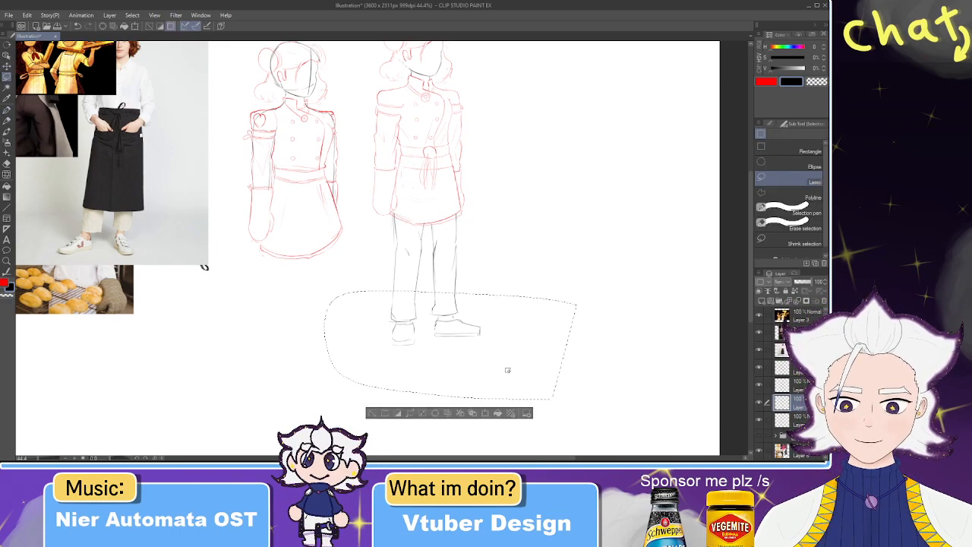
{"action": "left_click", "coordinate": [485, 413]}
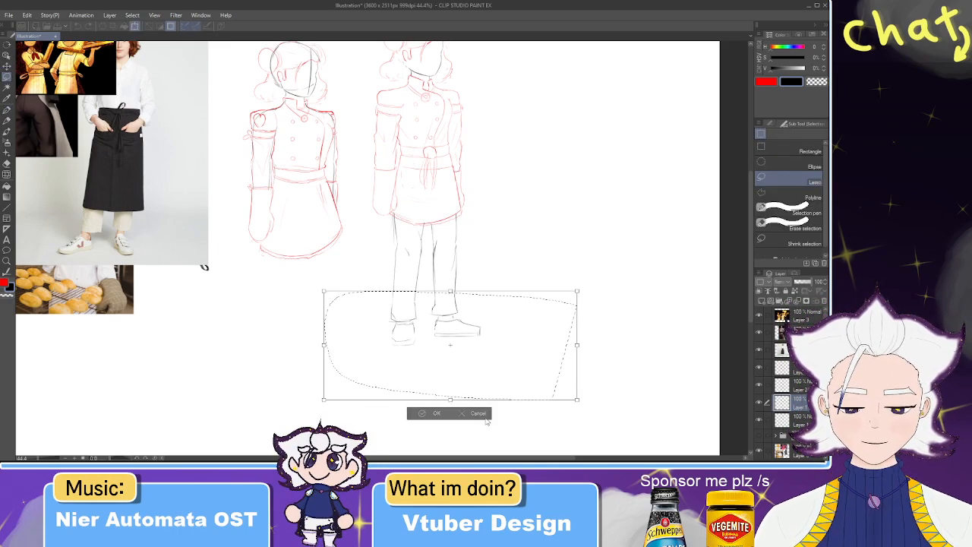
{"action": "left_click", "coordinate": [482, 416]}
{"action": "mouse_move", "coordinate": [575, 386]}
{"action": "left_mouse_down"}
{"action": "mouse_move", "coordinate": [357, 251]}
{"action": "mouse_move", "coordinate": [506, 424]}
{"action": "left_mouse_up"}
{"action": "left_click", "coordinate": [483, 436]}
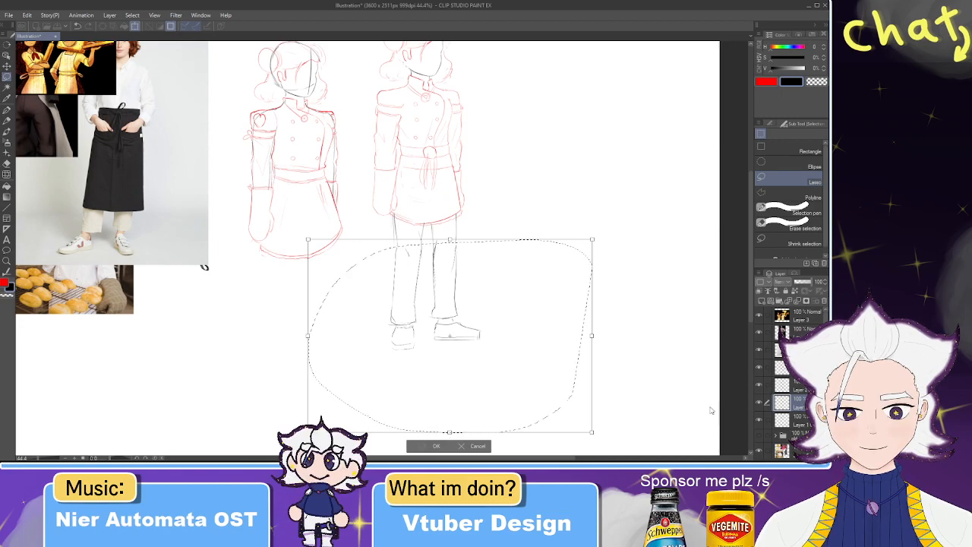
{"action": "key", "text": "ctrl+d"}
- Identify the layer holding the second figure's red outfit sketch and change its line colour to black
{"action": "left_click", "coordinate": [759, 419]}
{"action": "left_click", "coordinate": [758, 419]}
{"action": "left_click", "coordinate": [760, 386]}
{"action": "left_click", "coordinate": [761, 387]}
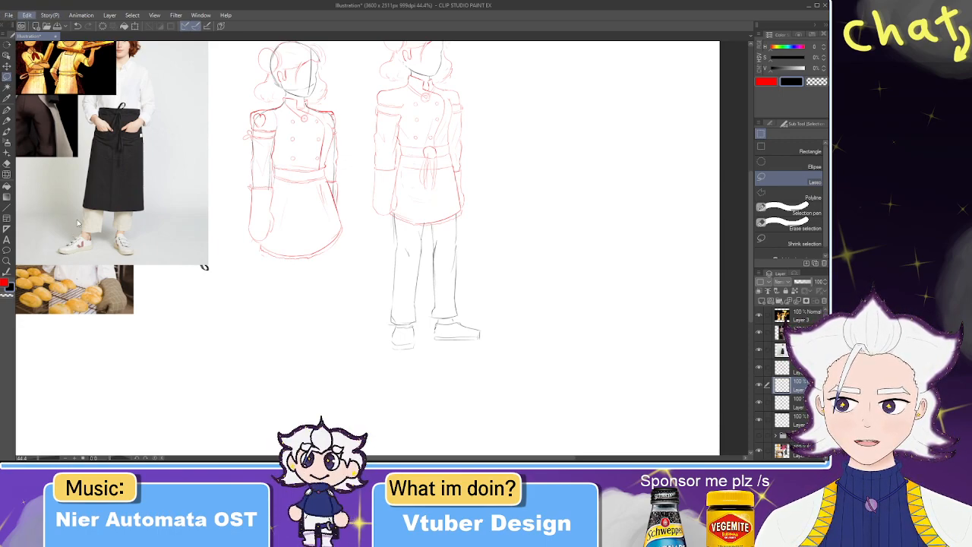
{"action": "left_click", "coordinate": [239, 226]}
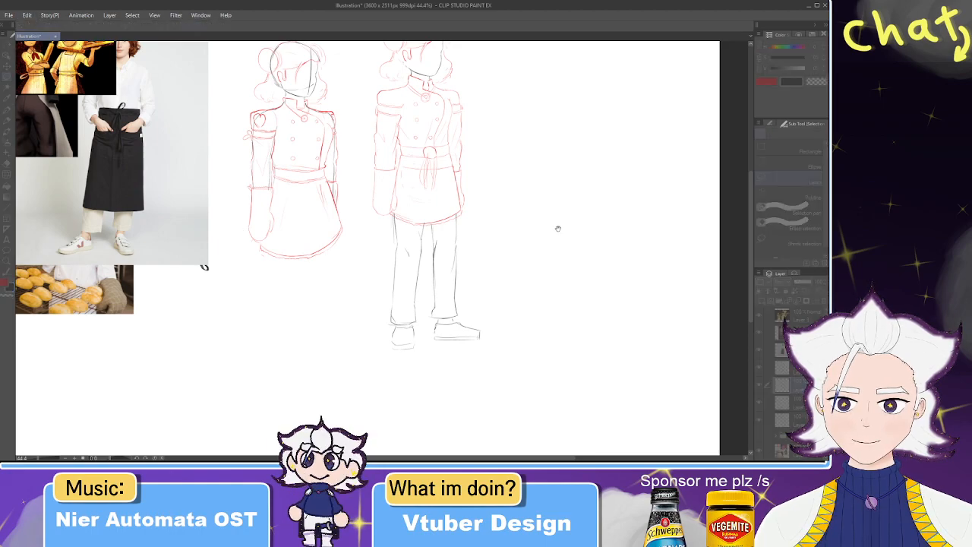
{"action": "left_click_drag", "start_coordinate": [476, 275], "coordinate": [277, 268]}
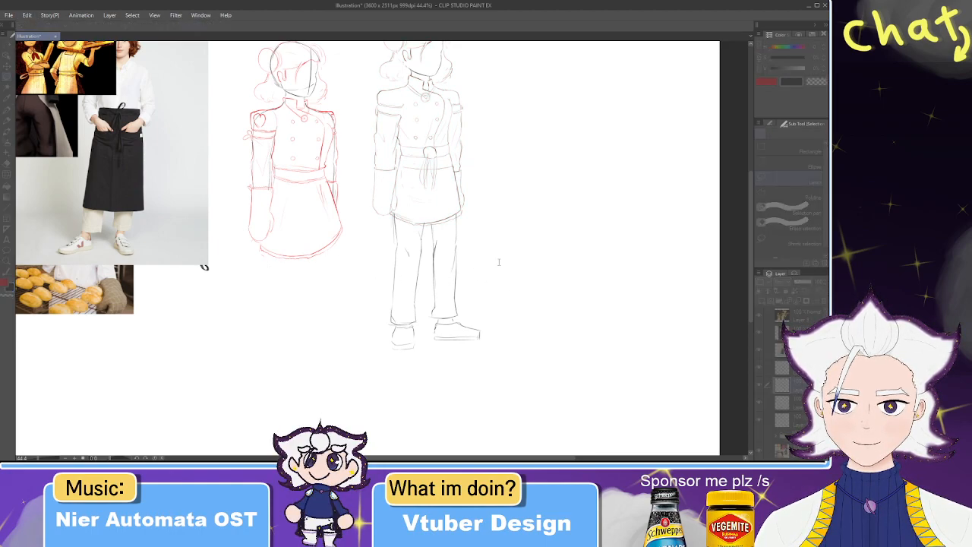
{"action": "left_click", "coordinate": [531, 268]}
- Examine the second figure's all-black outfit sketch from head to shoes, both close up and as a whole
{"action": "scroll", "coordinate": [475, 210], "scroll_direction": "down", "scroll_amount": 2}
{"action": "scroll", "coordinate": [467, 164], "scroll_direction": "up", "scroll_amount": 4}
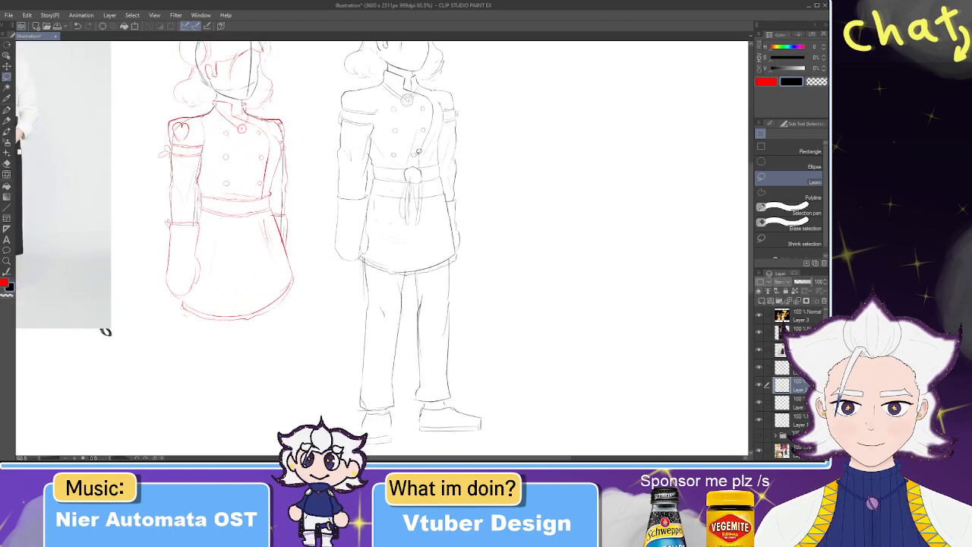
{"action": "scroll", "coordinate": [415, 152], "scroll_direction": "up", "scroll_amount": 2}
{"action": "scroll", "coordinate": [415, 151], "scroll_direction": "down", "scroll_amount": 1}
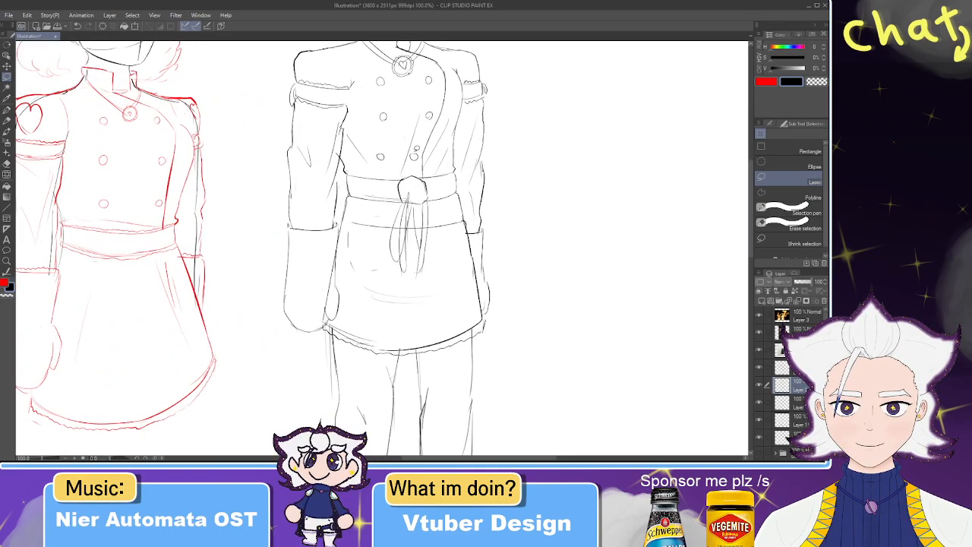
{"action": "scroll", "coordinate": [416, 151], "scroll_direction": "down", "scroll_amount": 3}
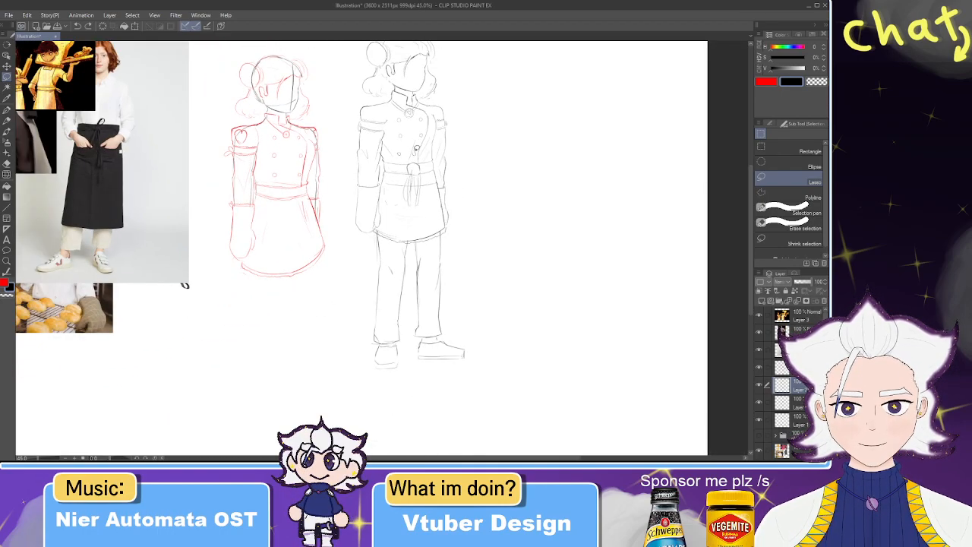
{"action": "scroll", "coordinate": [416, 148], "scroll_direction": "up", "scroll_amount": 2}
{"action": "scroll", "coordinate": [416, 152], "scroll_direction": "down", "scroll_amount": 1}
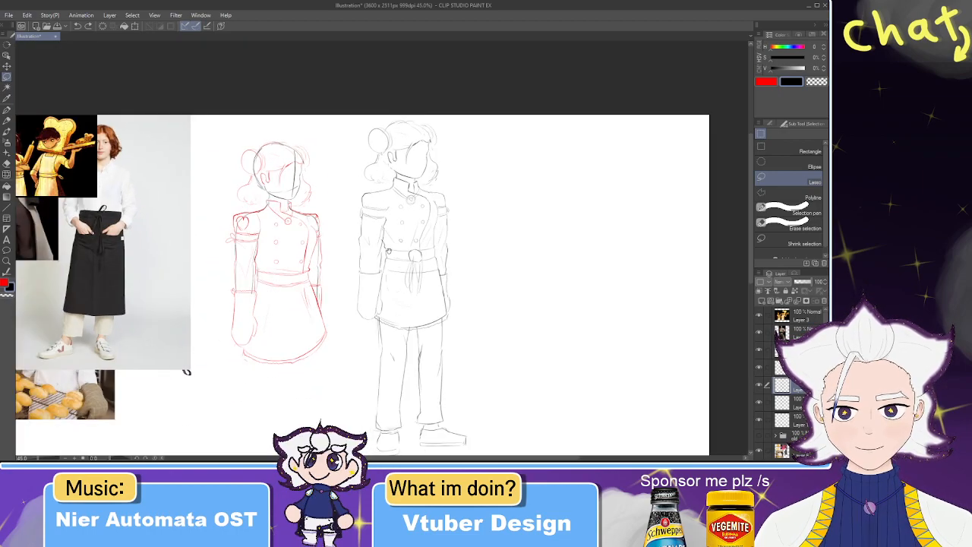
{"action": "scroll", "coordinate": [416, 152], "scroll_direction": "up", "scroll_amount": 3}
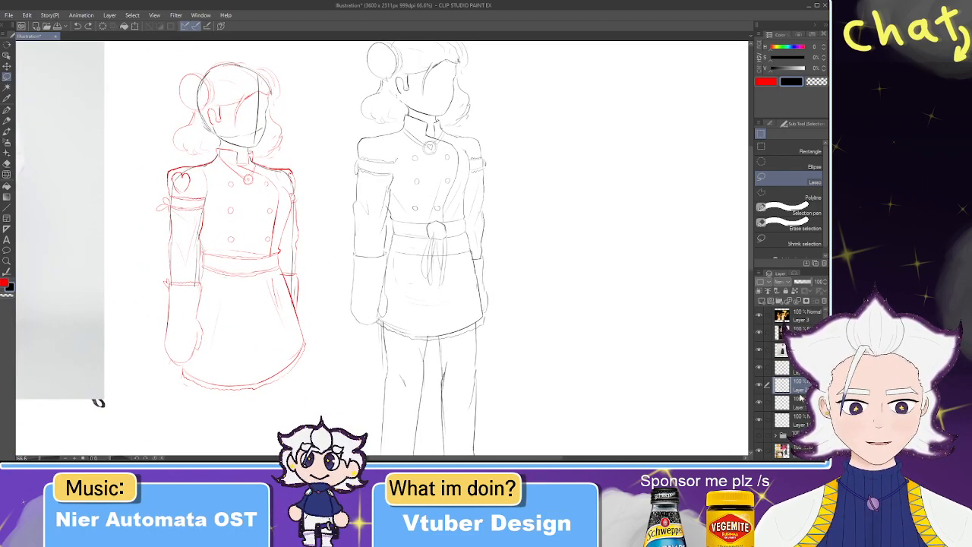
- Clean up the second figure's collar and redraw the necklace cord running to the heart pendant
{"action": "key", "text": "e"}
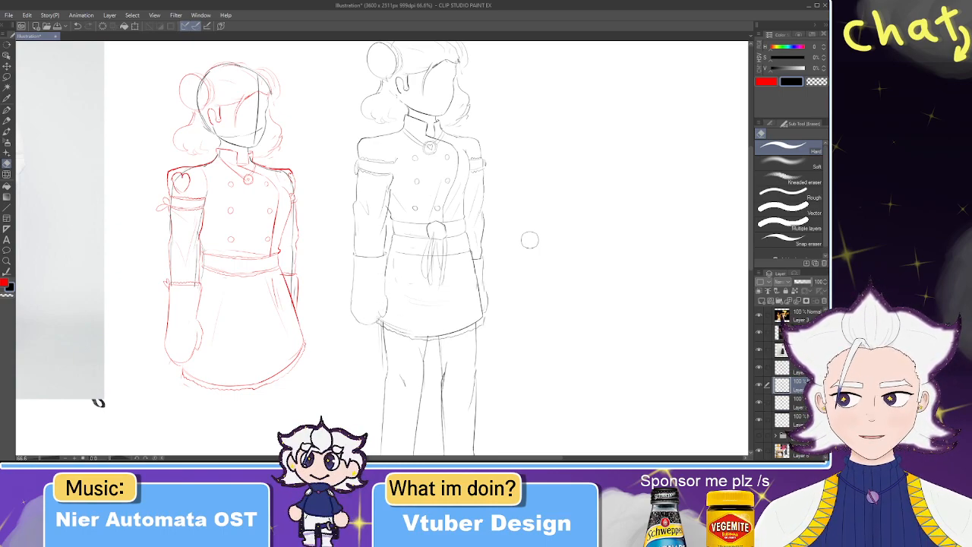
{"action": "scroll", "coordinate": [505, 169], "scroll_direction": "up", "scroll_amount": 2}
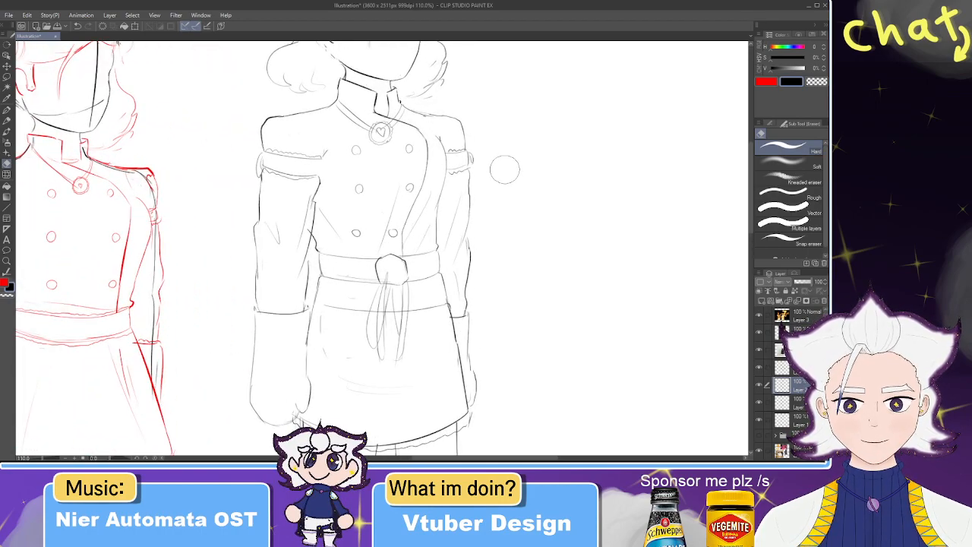
{"action": "scroll", "coordinate": [397, 172], "scroll_direction": "up", "scroll_amount": 2}
{"action": "key", "text": "p"}
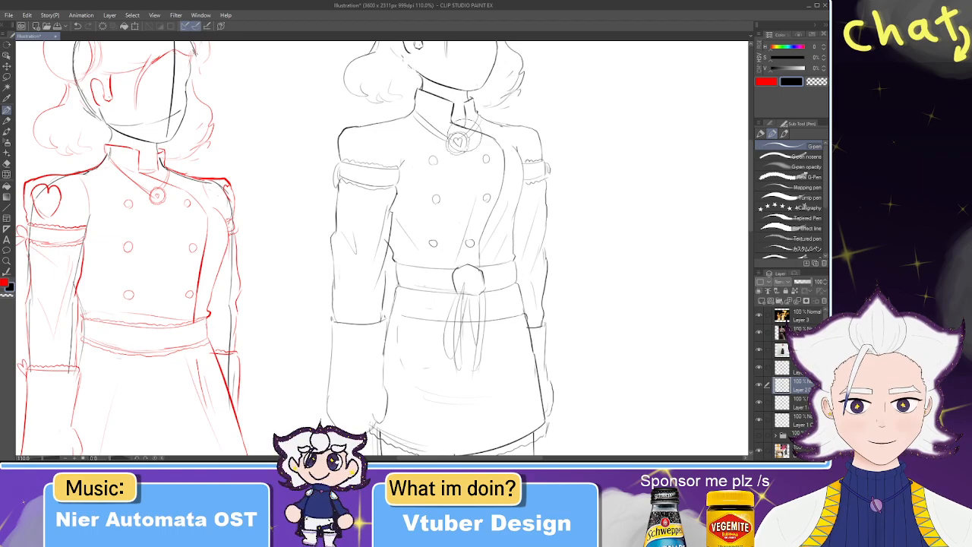
{"action": "key", "text": "e"}
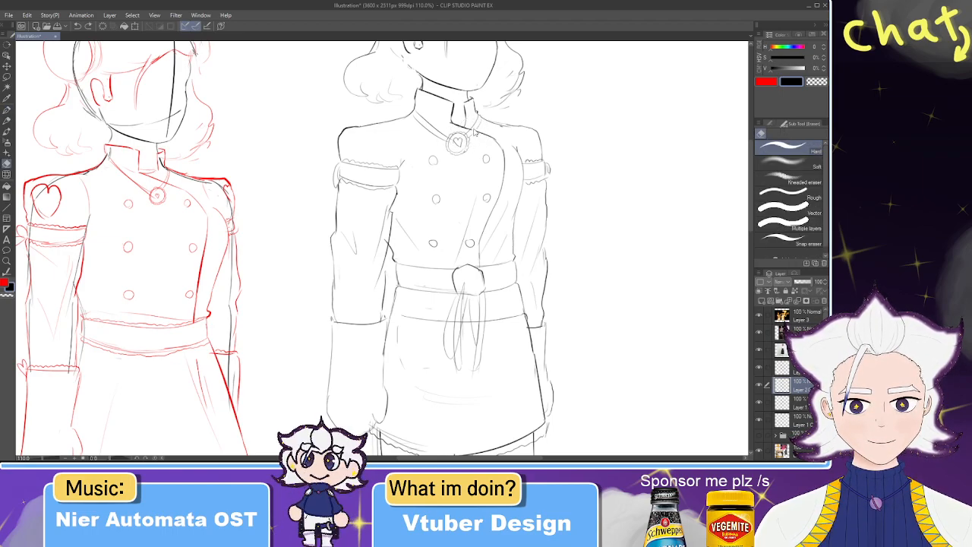
{"action": "key", "text": "p"}
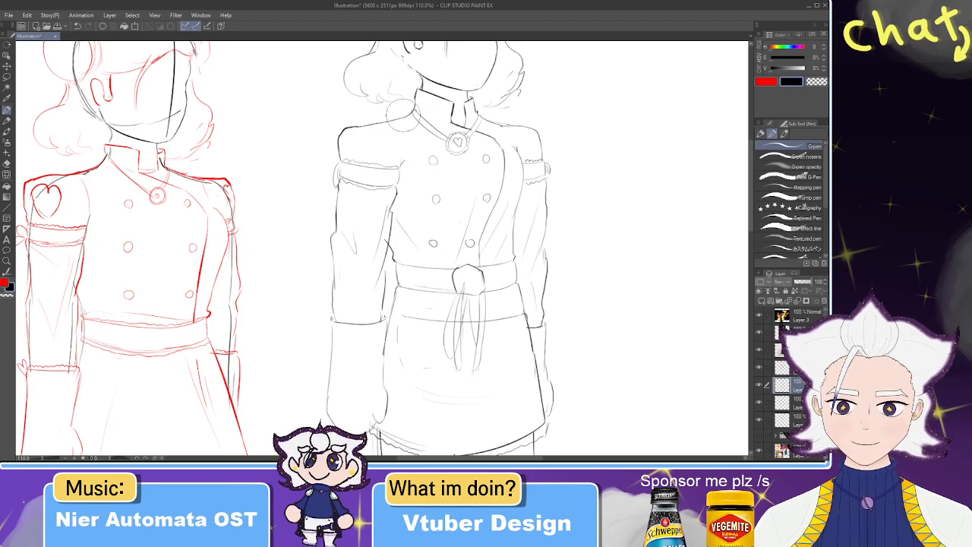
- Erase rough lines around the second figure's frilled armbands and redraw their edges on the upper sleeves in black
{"action": "scroll", "coordinate": [403, 114], "scroll_direction": "down", "scroll_amount": 3}
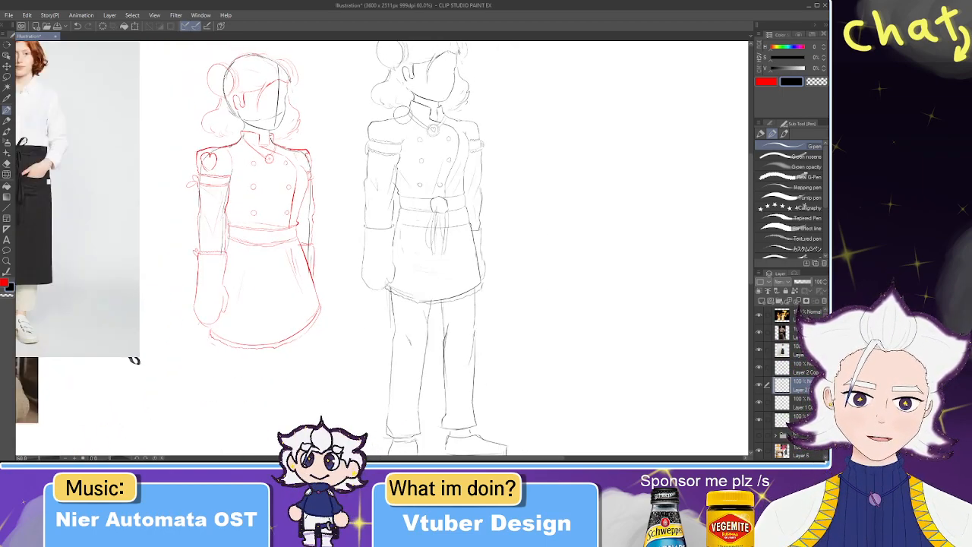
{"action": "scroll", "coordinate": [456, 145], "scroll_direction": "up", "scroll_amount": 5}
{"action": "mouse_move", "coordinate": [232, 190]}
{"action": "left_mouse_down"}
{"action": "mouse_move", "coordinate": [266, 176]}
{"action": "mouse_move", "coordinate": [273, 187]}
{"action": "left_mouse_up"}
{"action": "key", "text": "e"}
{"action": "key", "text": "p"}
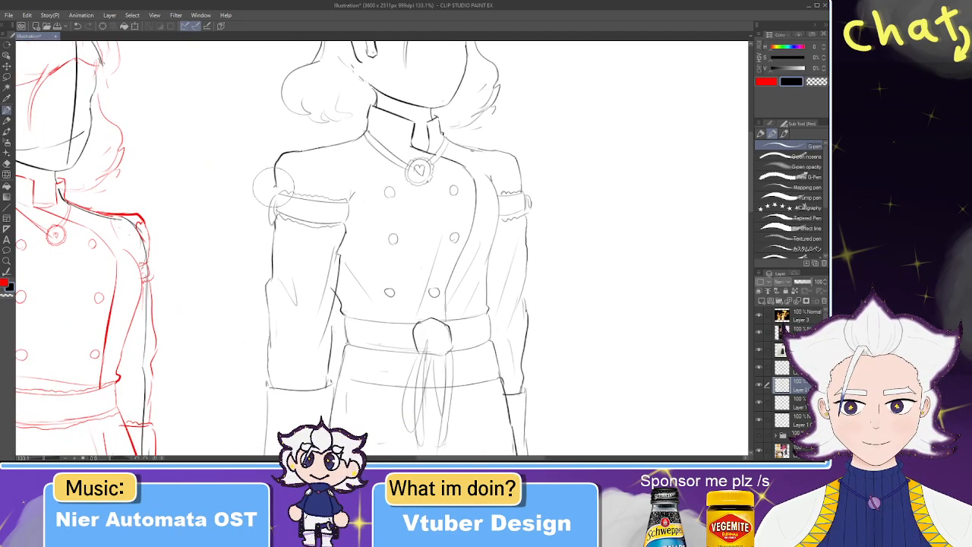
{"action": "key", "text": "e"}
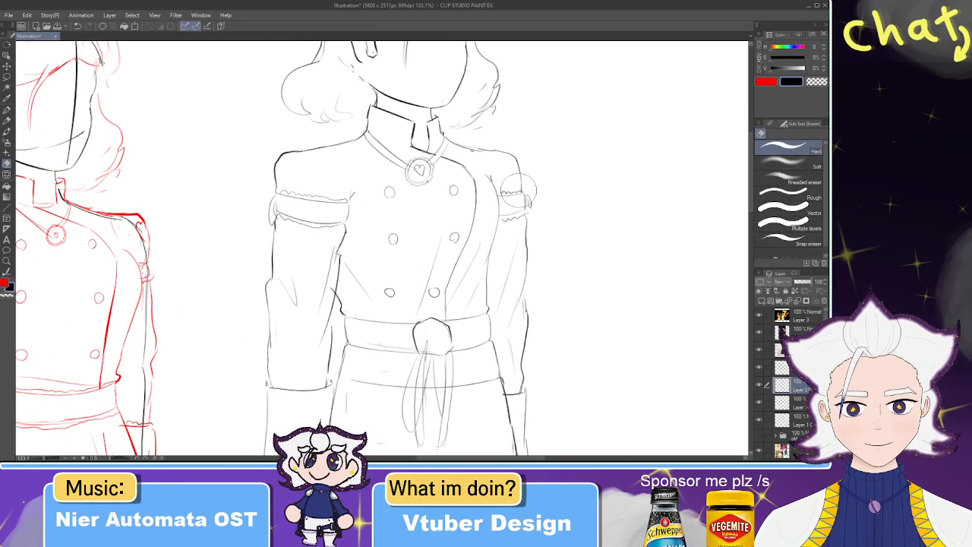
{"action": "key", "text": "p"}
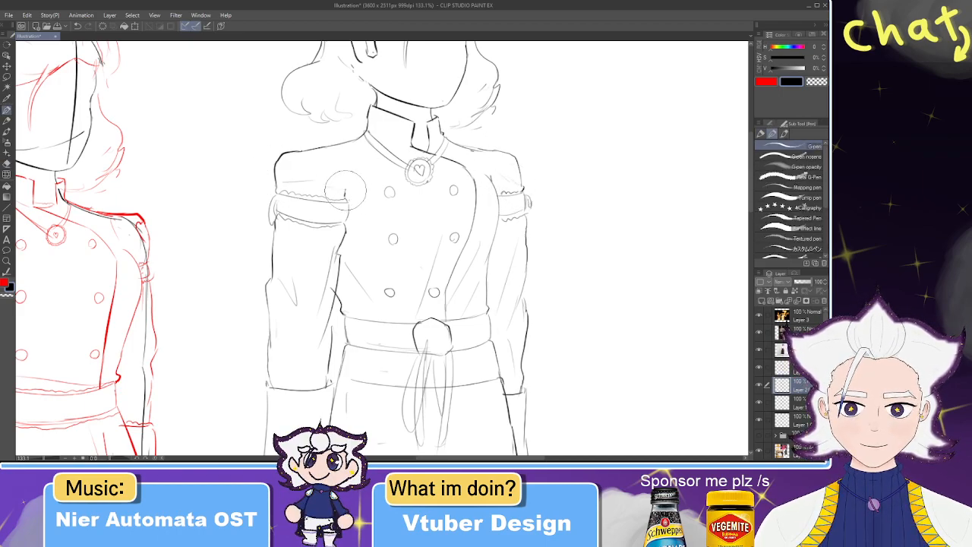
{"action": "key", "text": "e"}
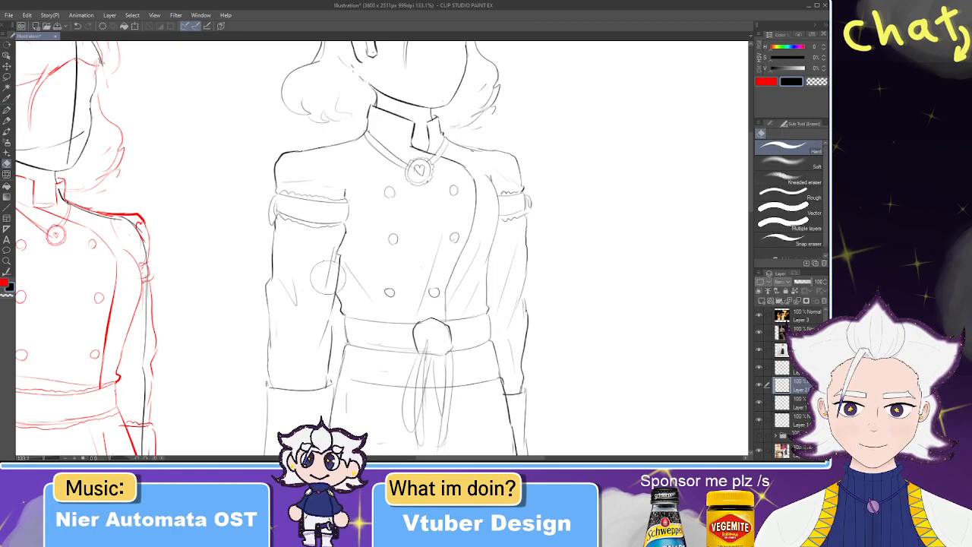
{"action": "key", "text": "p"}
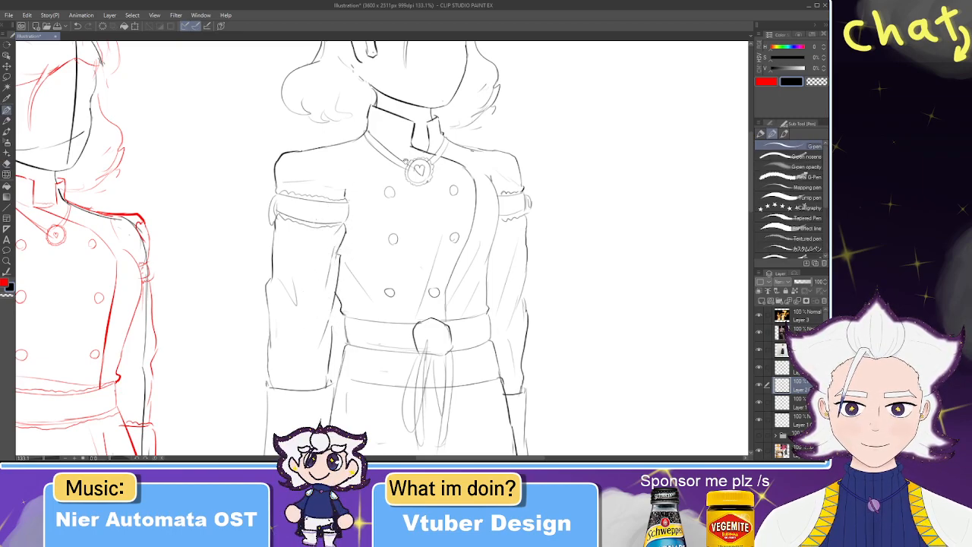
- Erase the second figure's rough ear and redraw a larger ear outline in black, undoing unwanted strokes
{"action": "scroll", "coordinate": [395, 174], "scroll_direction": "up", "scroll_amount": 5}
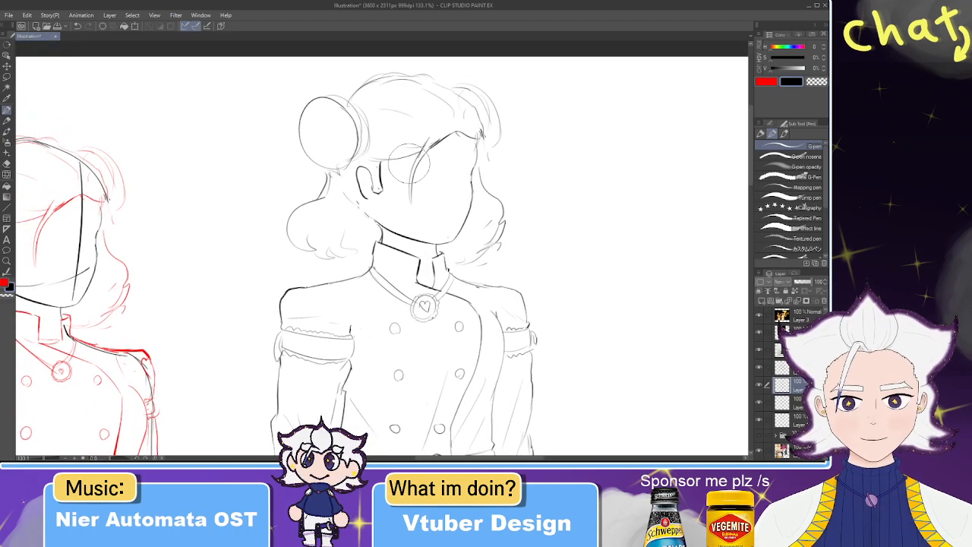
{"action": "scroll", "coordinate": [409, 168], "scroll_direction": "up", "scroll_amount": 3}
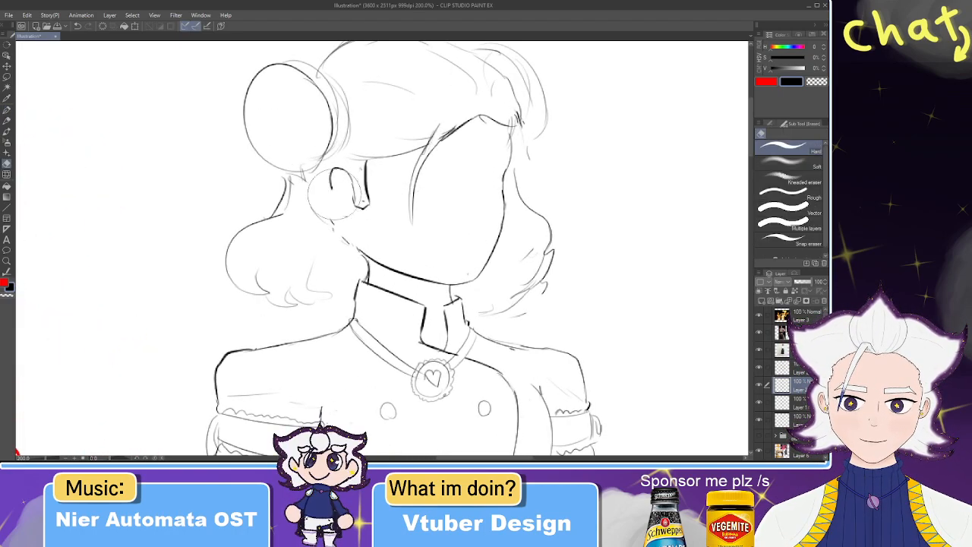
{"action": "mouse_move", "coordinate": [354, 194]}
{"action": "left_mouse_down"}
{"action": "mouse_move", "coordinate": [345, 214]}
{"action": "mouse_move", "coordinate": [340, 169]}
{"action": "mouse_move", "coordinate": [335, 215]}
{"action": "mouse_move", "coordinate": [351, 235]}
{"action": "left_mouse_up"}
{"action": "key", "text": "ctrl+z"}
{"action": "key", "text": "ctrl+z"}
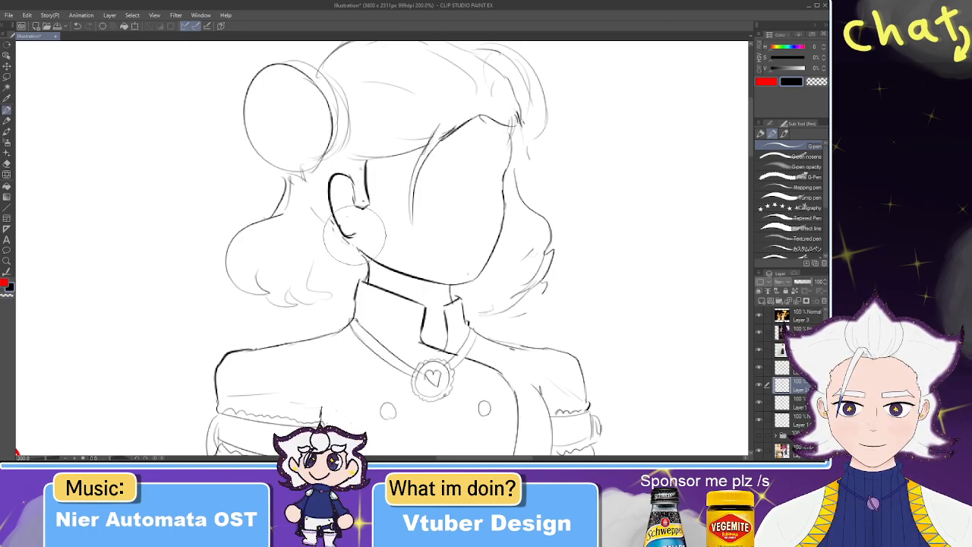
{"action": "key", "text": "ctrl+z"}
- Draw a small heart-shaped earring on the second figure's earlobe and a curved line inside the ear
{"action": "left_click_drag", "start_coordinate": [348, 223], "coordinate": [346, 226]}
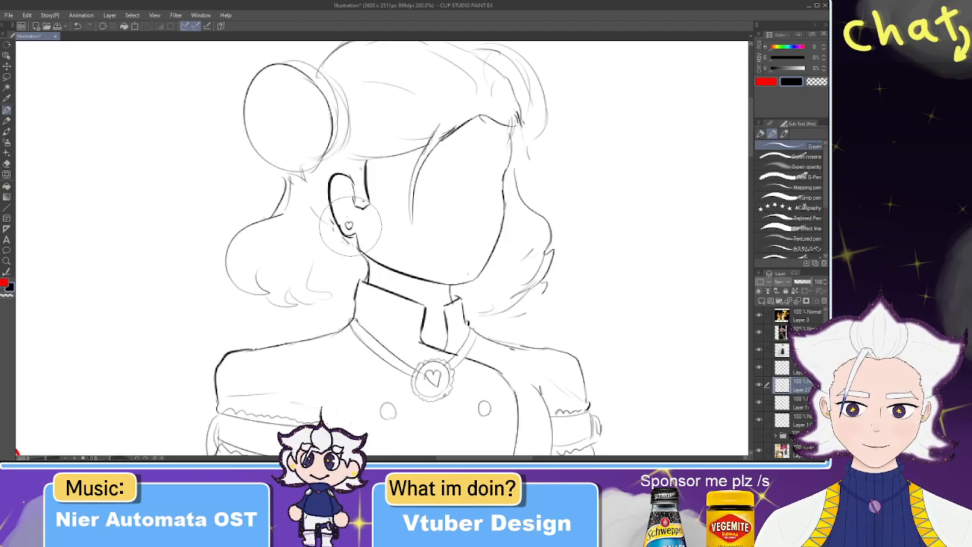
{"action": "key", "text": "ctrl+z"}
{"action": "left_click_drag", "start_coordinate": [339, 183], "coordinate": [350, 202]}
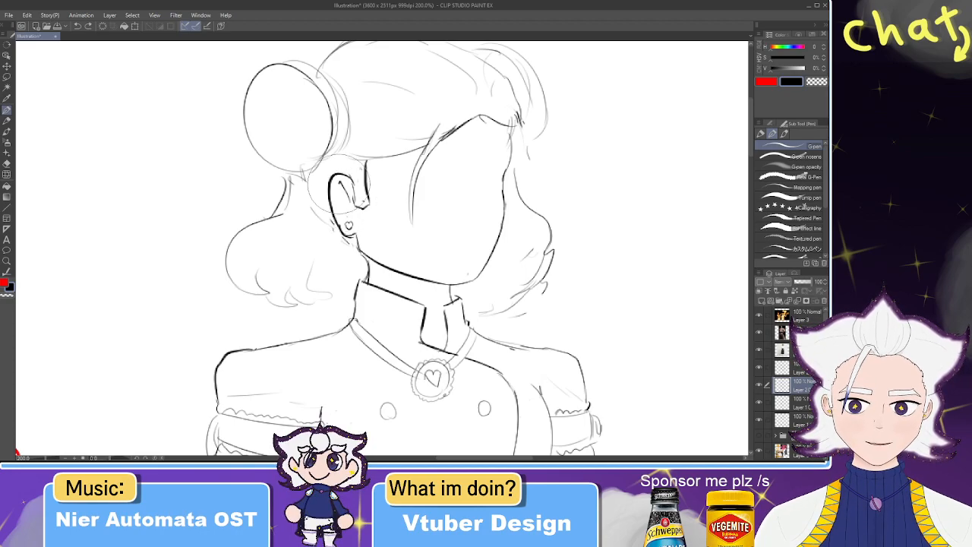
{"action": "key", "text": "ctrl+z"}
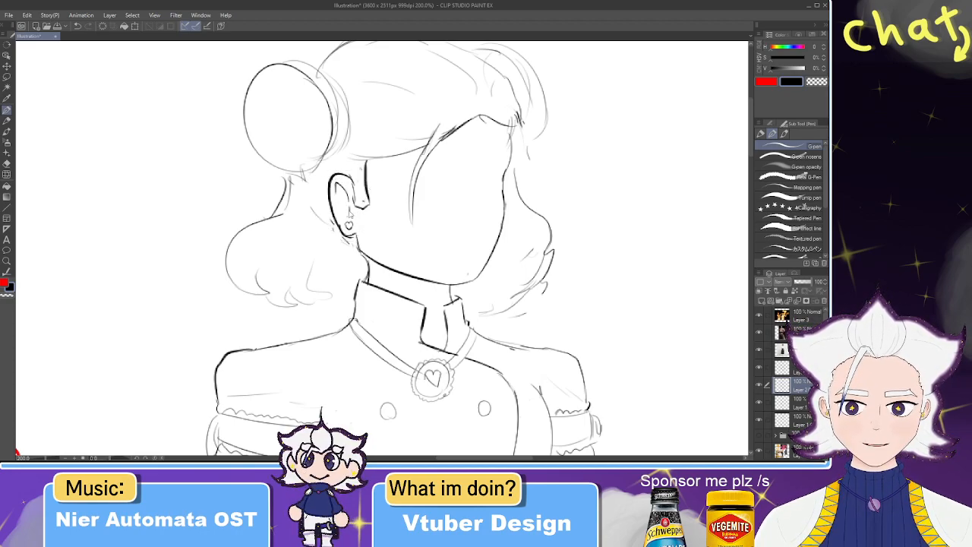
- Draw a short slanted nose line on the second figure's blank face, undoing unwanted strokes
{"action": "mouse_move", "coordinate": [480, 183]}
{"action": "left_mouse_down"}
{"action": "mouse_move", "coordinate": [490, 205]}
{"action": "mouse_move", "coordinate": [485, 193]}
{"action": "mouse_move", "coordinate": [472, 226]}
{"action": "left_mouse_up"}
{"action": "key", "text": "ctrl+z"}
{"action": "key", "text": "ctrl+z"}
{"action": "key", "text": "ctrl+z"}
{"action": "key", "text": "ctrl+z"}
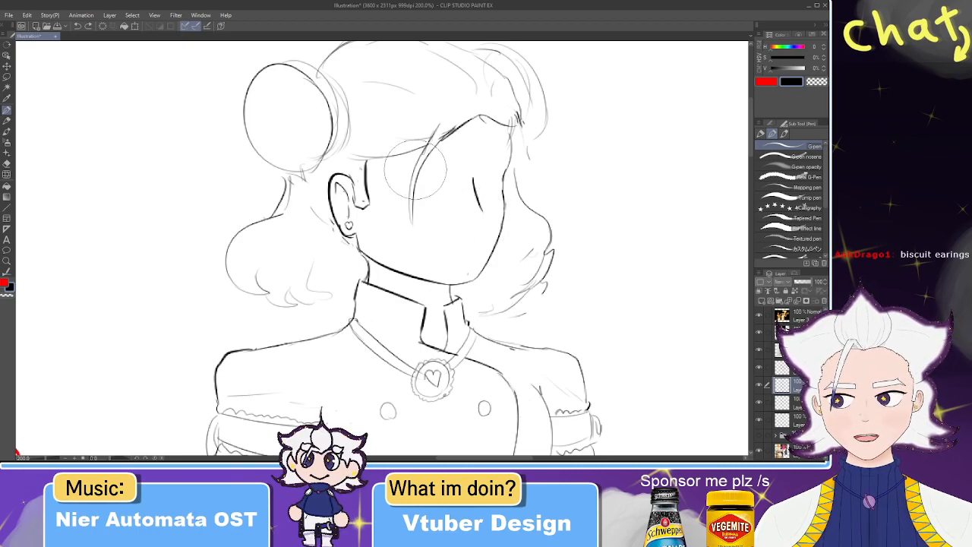
- Erase the heart earring on the second figure's earlobe and sketch a round earring dangling below it
{"action": "key", "text": "e"}
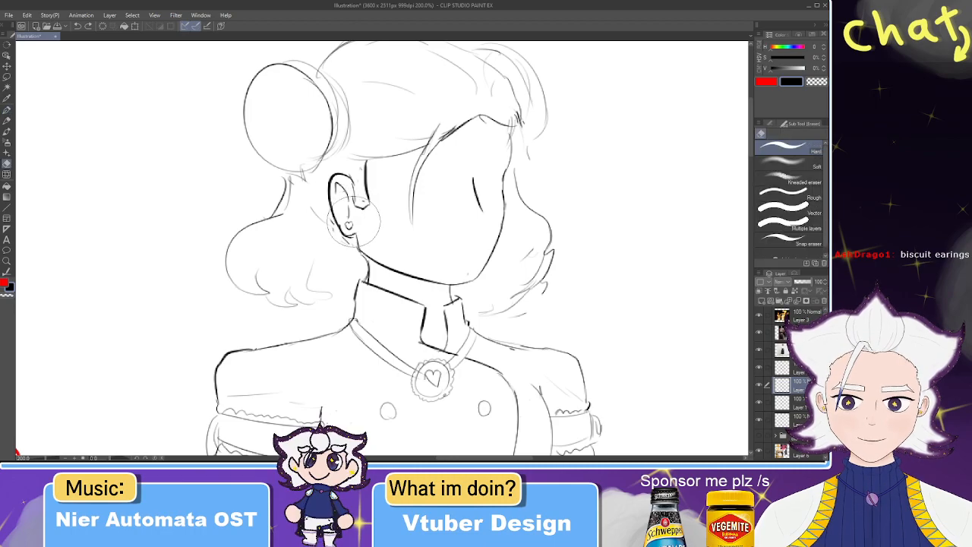
{"action": "key", "text": "p"}
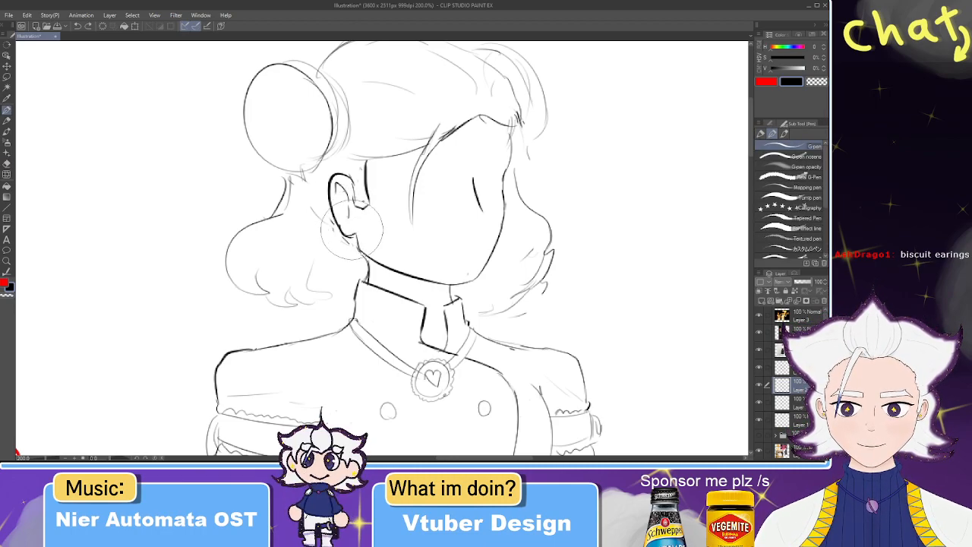
{"action": "left_click_drag", "start_coordinate": [349, 232], "coordinate": [349, 257]}
{"action": "left_click_drag", "start_coordinate": [348, 245], "coordinate": [340, 261]}
{"action": "key", "text": "ctrl+z"}
{"action": "key", "text": "ctrl+z"}
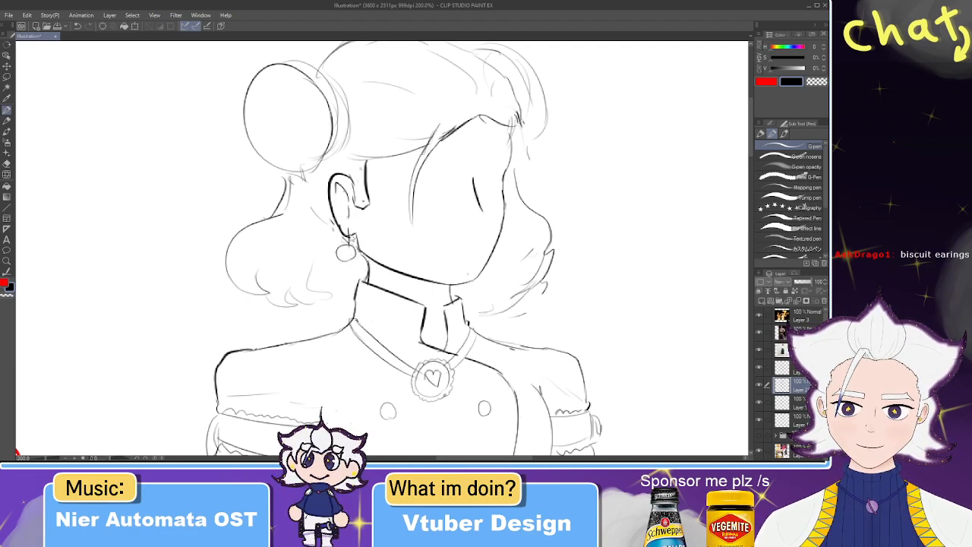
- Undo the dangling earring's circle and redraw it smaller, just below the second figure's earlobe
{"action": "left_click_drag", "start_coordinate": [343, 260], "coordinate": [349, 245]}
{"action": "key", "text": "ctrl+z"}
{"action": "key", "text": "ctrl+z"}
{"action": "key", "text": "ctrl+z"}
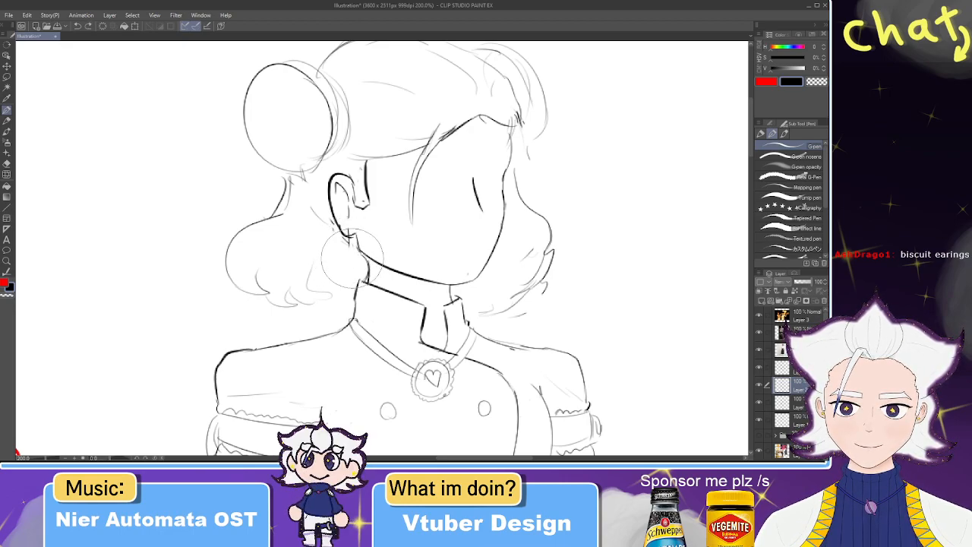
{"action": "key", "text": "ctrl+z"}
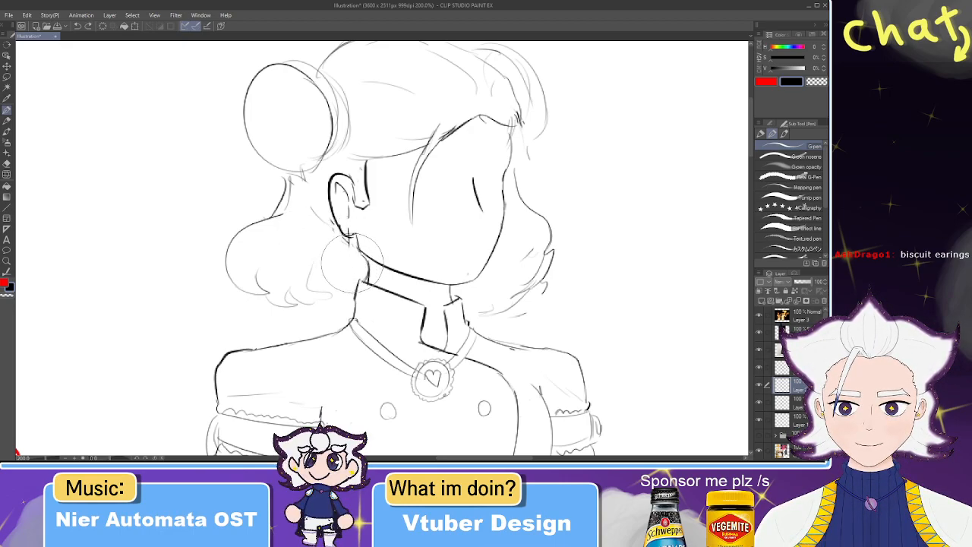
{"action": "key", "text": "ctrl+z"}
{"action": "left_click_drag", "start_coordinate": [343, 247], "coordinate": [348, 245]}
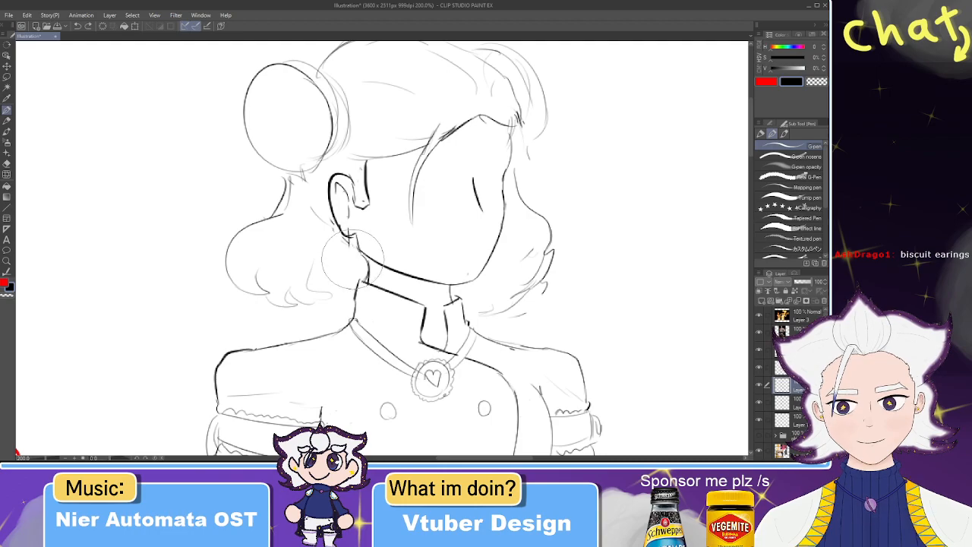
{"action": "key", "text": "ctrl+z"}
{"action": "key", "text": "ctrl+z"}
{"action": "key", "text": "ctrl+y"}
{"action": "key", "text": "ctrl+z"}
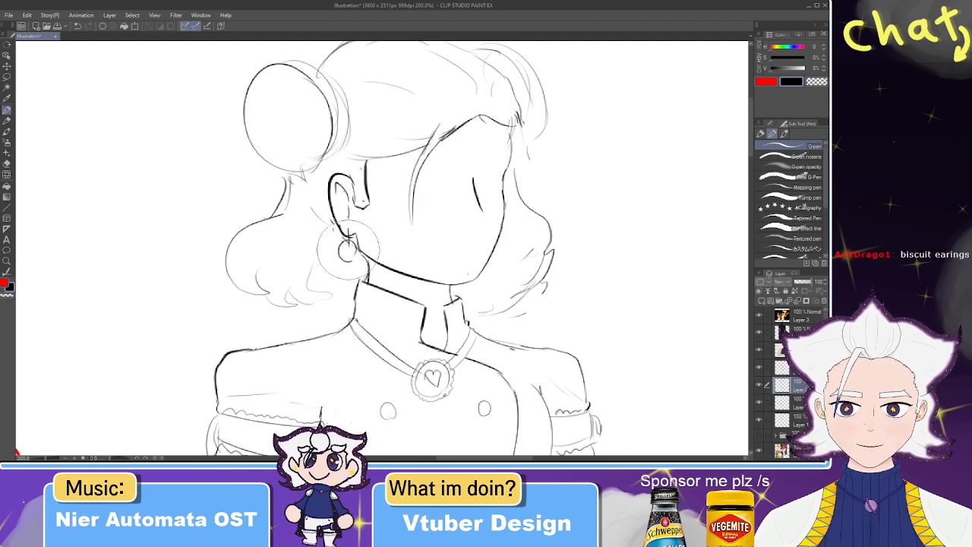
- Draw a small heart inside the round earring and roughen its rim into a frilled edge like the pendant's
{"action": "key", "text": "e"}
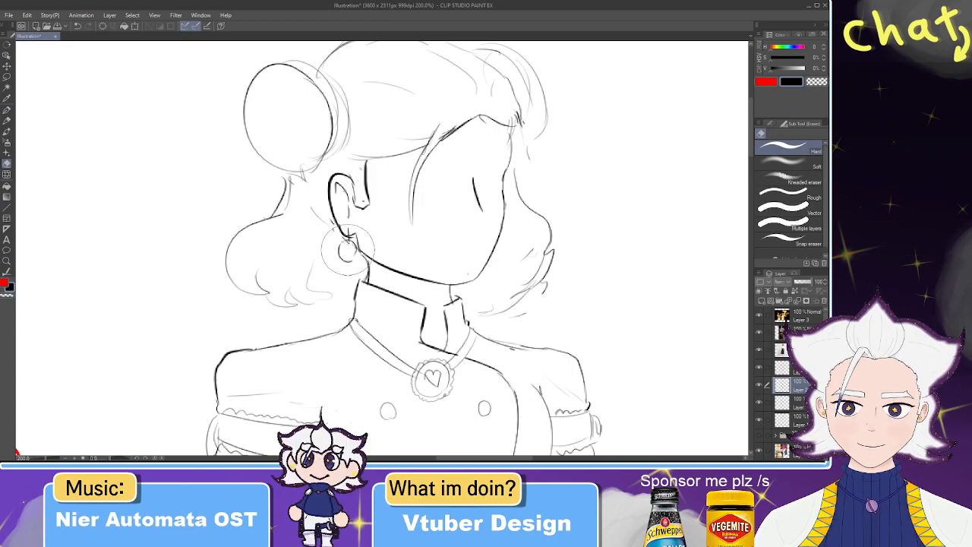
{"action": "key", "text": "p"}
{"action": "left_click_drag", "start_coordinate": [349, 245], "coordinate": [351, 250]}
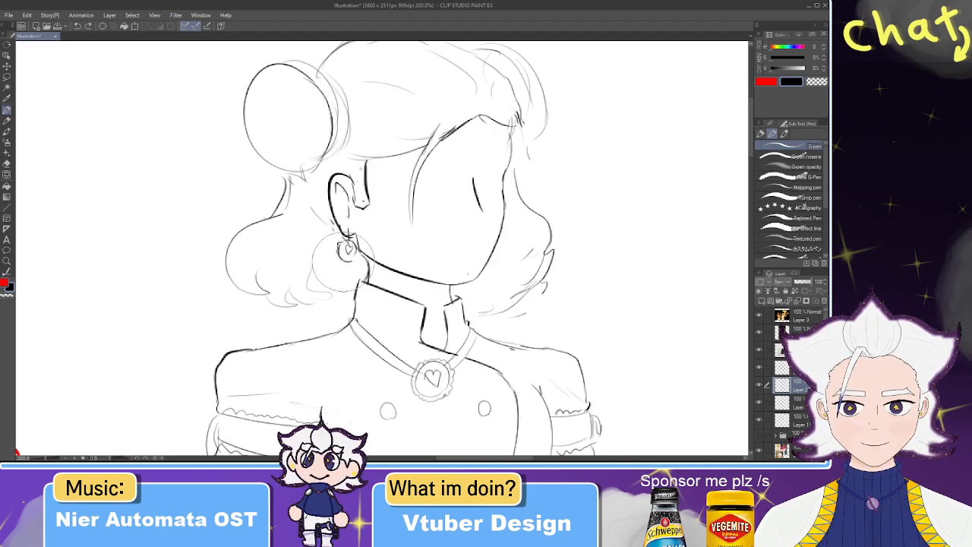
{"action": "key", "text": "ctrl+z"}
- Redraw the second figure's nose as a curved profile line and outline both thick eyebrows beside its bridge
{"action": "left_click_drag", "start_coordinate": [474, 180], "coordinate": [485, 222]}
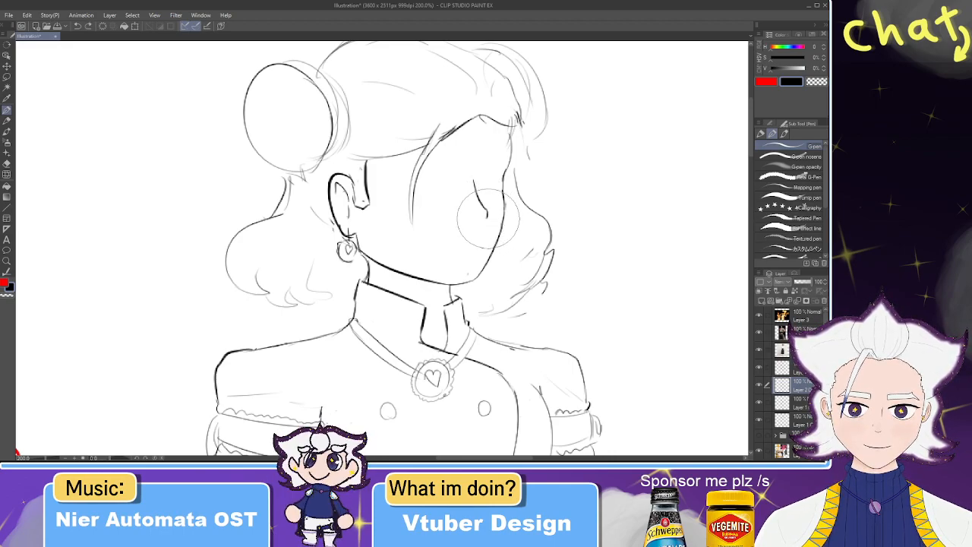
{"action": "key", "text": "ctrl+z"}
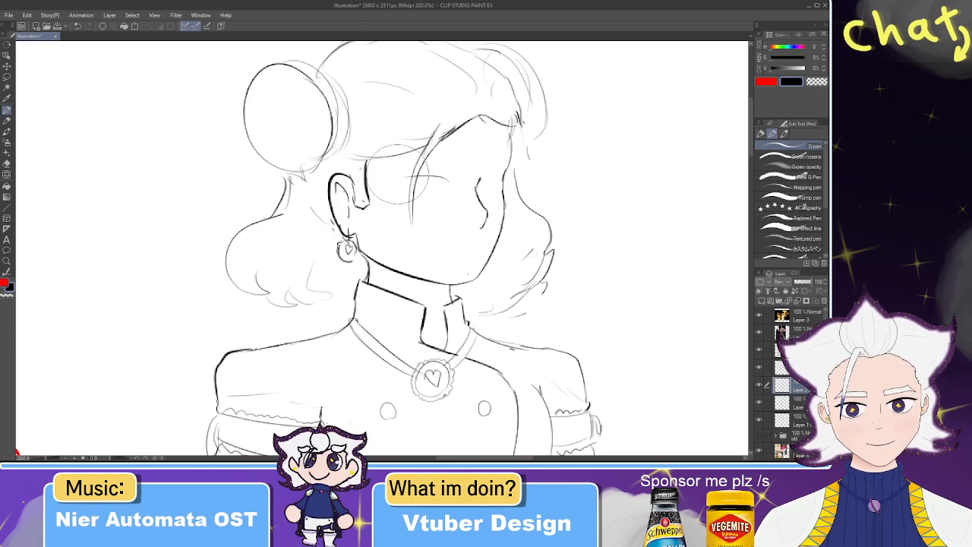
{"action": "left_click_drag", "start_coordinate": [430, 173], "coordinate": [464, 181]}
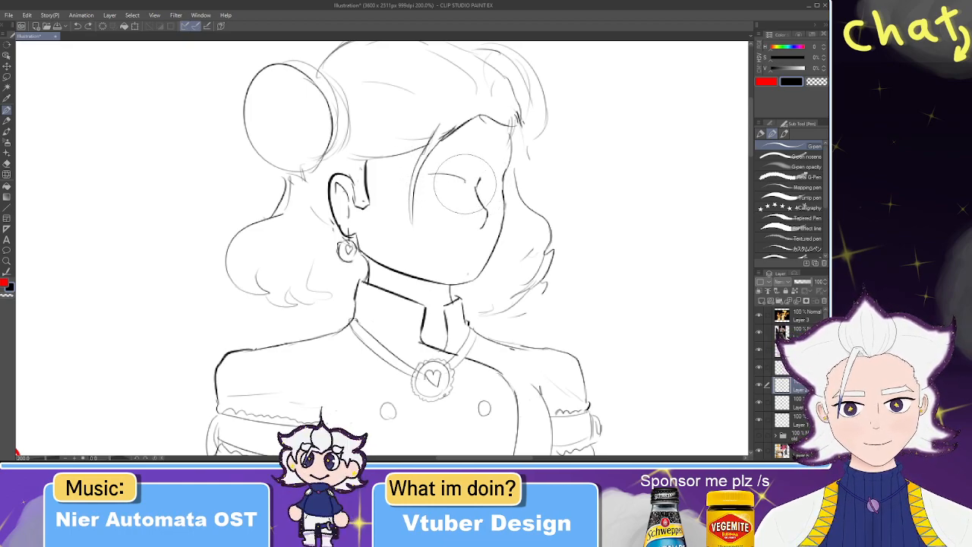
{"action": "mouse_move", "coordinate": [463, 188]}
{"action": "left_mouse_down"}
{"action": "mouse_move", "coordinate": [418, 192]}
{"action": "mouse_move", "coordinate": [409, 183]}
{"action": "left_mouse_up"}
{"action": "key", "text": "ctrl+z"}
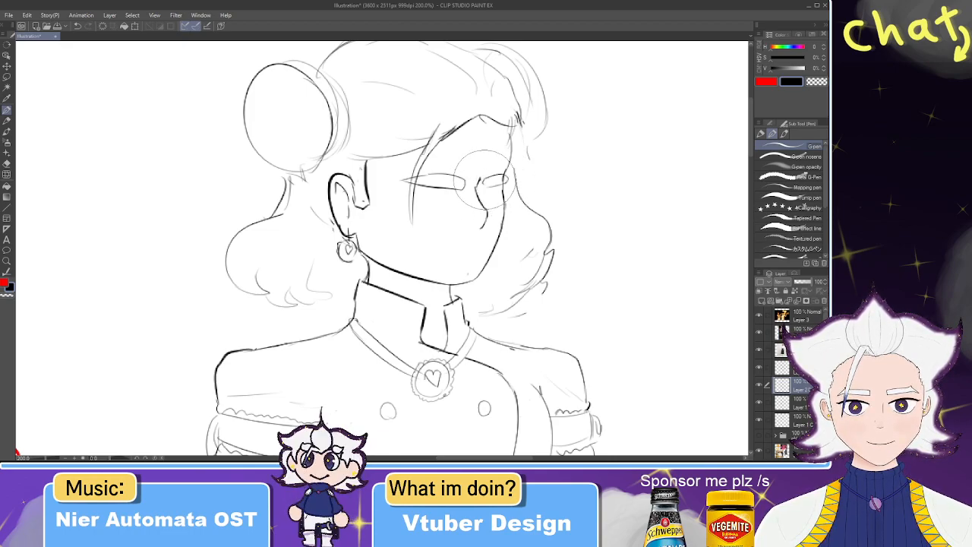
- Draw a slightly curved mouth line on the second figure's face and sketch the nearer eye's upper lid and lower curve
{"action": "scroll", "coordinate": [427, 225], "scroll_direction": "up", "scroll_amount": 4}
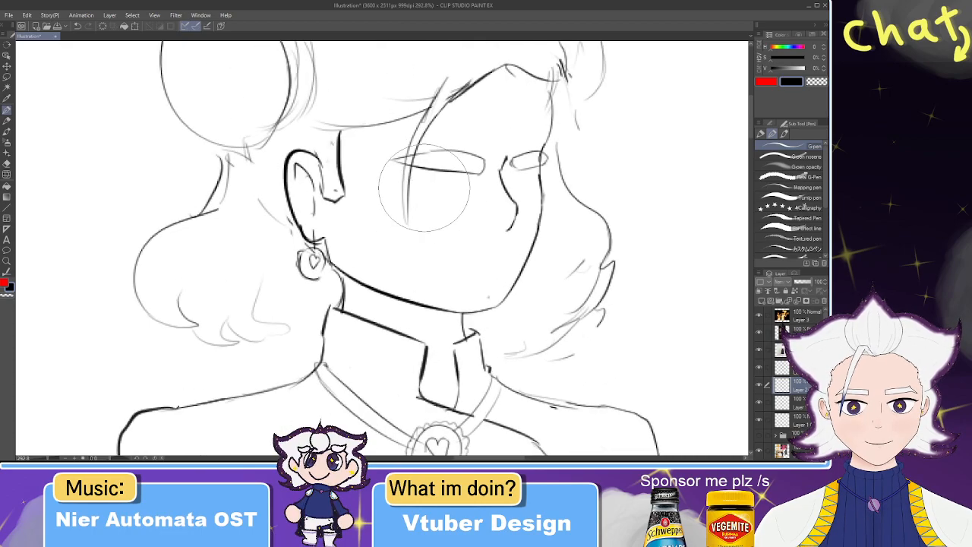
{"action": "mouse_move", "coordinate": [462, 257]}
{"action": "left_mouse_down"}
{"action": "mouse_move", "coordinate": [516, 256]}
{"action": "mouse_move", "coordinate": [461, 256]}
{"action": "left_mouse_up"}
{"action": "key", "text": "ctrl+z"}
{"action": "key", "text": "ctrl+z"}
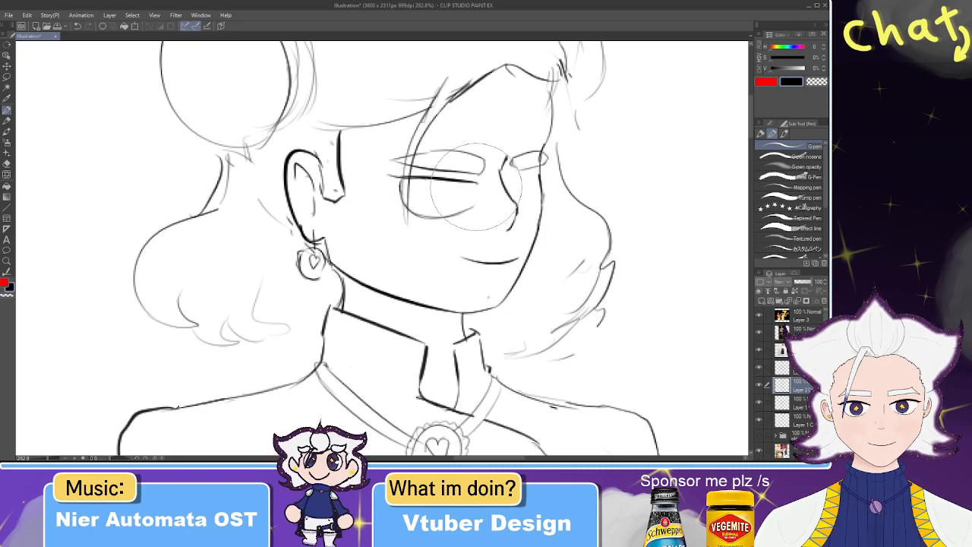
- Draw a round iris with a small heart-shaped pupil inside the near eye
{"action": "mouse_move", "coordinate": [480, 196]}
{"action": "left_mouse_down"}
{"action": "mouse_move", "coordinate": [447, 216]}
{"action": "mouse_move", "coordinate": [469, 204]}
{"action": "mouse_move", "coordinate": [414, 190]}
{"action": "mouse_move", "coordinate": [439, 184]}
{"action": "mouse_move", "coordinate": [431, 199]}
{"action": "mouse_move", "coordinate": [428, 181]}
{"action": "mouse_move", "coordinate": [454, 180]}
{"action": "left_mouse_up"}
{"action": "key", "text": "ctrl+z"}
{"action": "key", "text": "ctrl+z"}
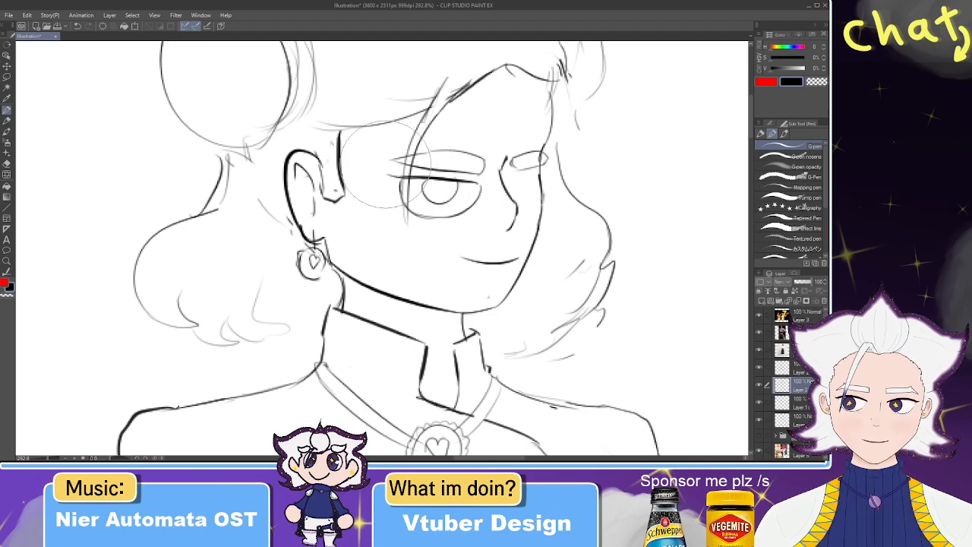
{"action": "scroll", "coordinate": [403, 145], "scroll_direction": "up", "scroll_amount": 2}
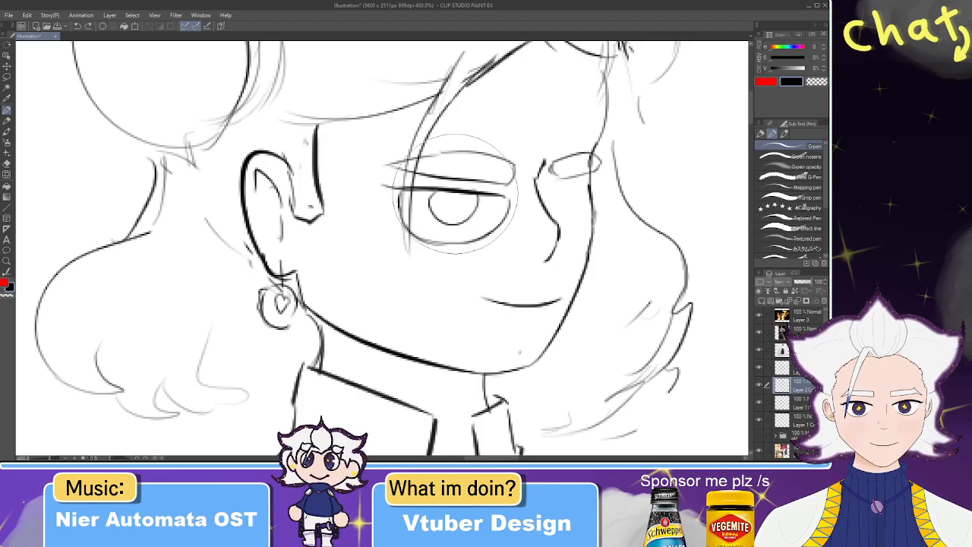
{"action": "mouse_move", "coordinate": [454, 198]}
{"action": "left_mouse_down"}
{"action": "mouse_move", "coordinate": [445, 198]}
{"action": "mouse_move", "coordinate": [454, 212]}
{"action": "mouse_move", "coordinate": [457, 195]}
{"action": "mouse_move", "coordinate": [454, 213]}
{"action": "left_mouse_up"}
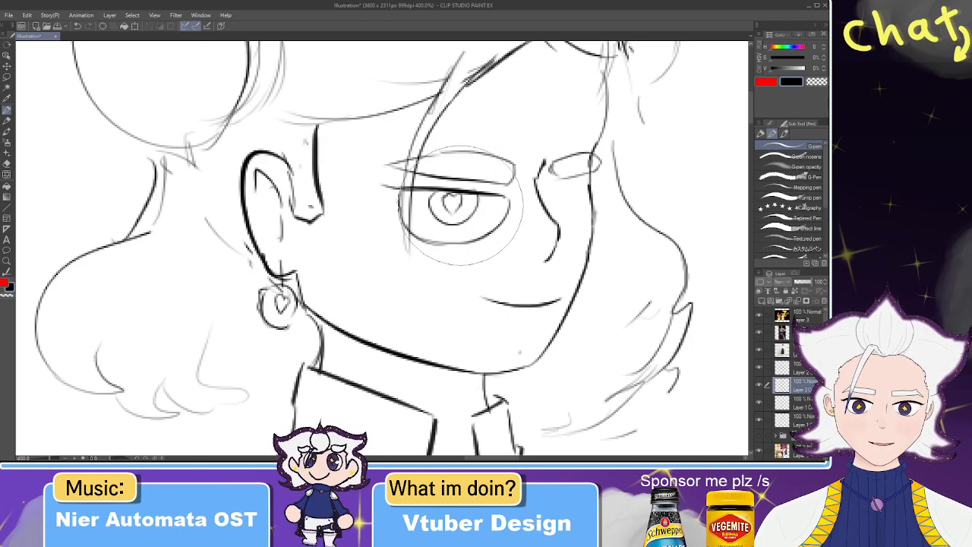
{"action": "key", "text": "ctrl+z"}
- Sketch the far eye's outline beneath its eyebrow and merge the current layer with the one below
{"action": "left_click_drag", "start_coordinate": [549, 193], "coordinate": [590, 184]}
{"action": "key", "text": "ctrl+z"}
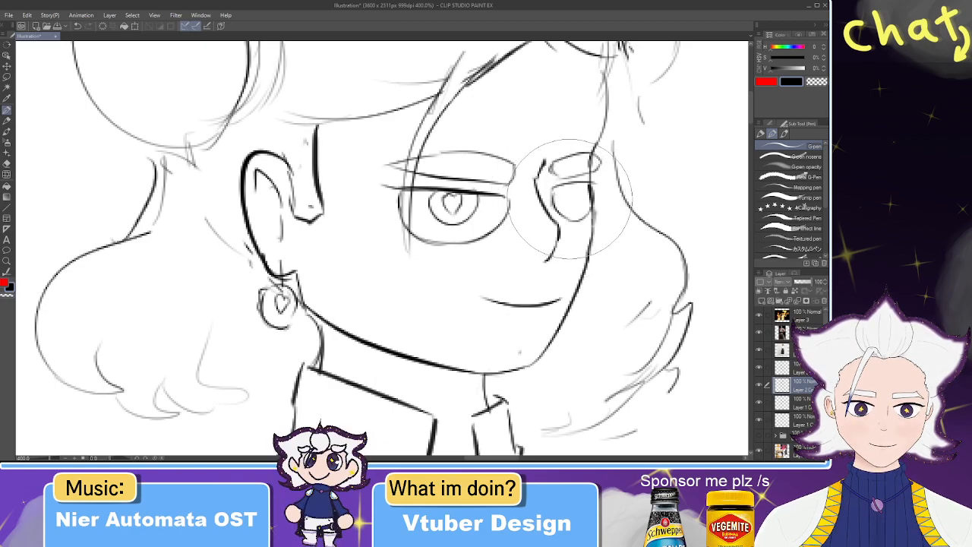
{"action": "key", "text": "e"}
{"action": "key", "text": "p"}
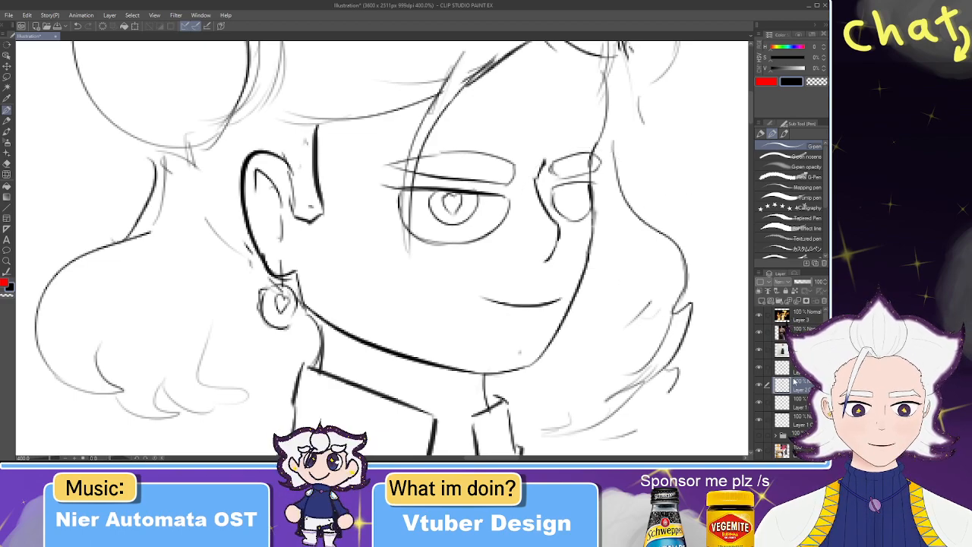
{"action": "key", "text": "e"}
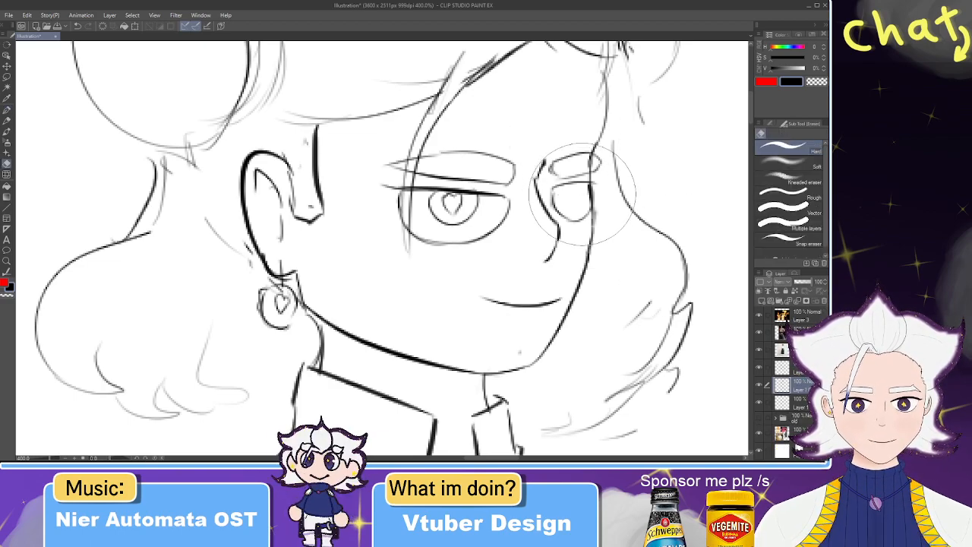
{"action": "key", "text": "p"}
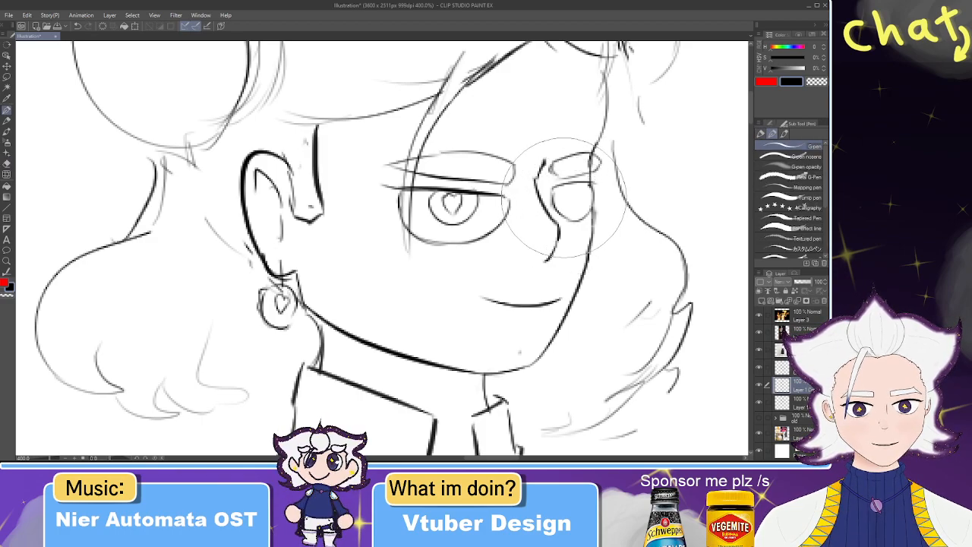
- Draw a small round iris with a heart-shaped pupil inside the far eye
{"action": "mouse_move", "coordinate": [565, 194]}
{"action": "left_mouse_down"}
{"action": "mouse_move", "coordinate": [582, 196]}
{"action": "mouse_move", "coordinate": [572, 192]}
{"action": "mouse_move", "coordinate": [581, 186]}
{"action": "left_mouse_up"}
{"action": "key", "text": "ctrl+z"}
{"action": "key", "text": "ctrl+z"}
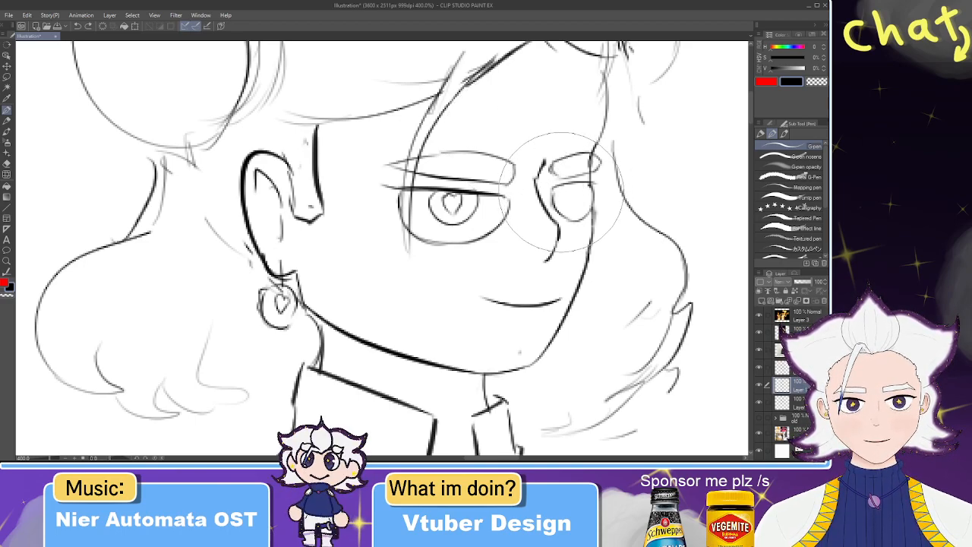
{"action": "mouse_move", "coordinate": [560, 198]}
{"action": "left_mouse_down"}
{"action": "mouse_move", "coordinate": [574, 218]}
{"action": "mouse_move", "coordinate": [581, 205]}
{"action": "left_mouse_up"}
{"action": "key", "text": "ctrl+z"}
{"action": "key", "text": "ctrl+z"}
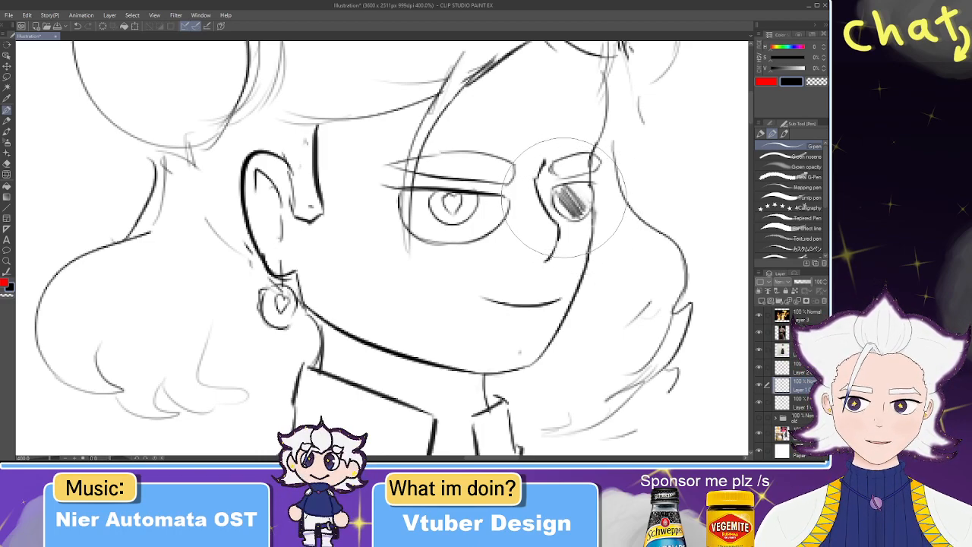
{"action": "mouse_move", "coordinate": [564, 193]}
{"action": "left_mouse_down"}
{"action": "mouse_move", "coordinate": [572, 207]}
{"action": "mouse_move", "coordinate": [582, 189]}
{"action": "left_mouse_up"}
{"action": "key", "text": "ctrl+y"}
{"action": "key", "text": "ctrl+z"}
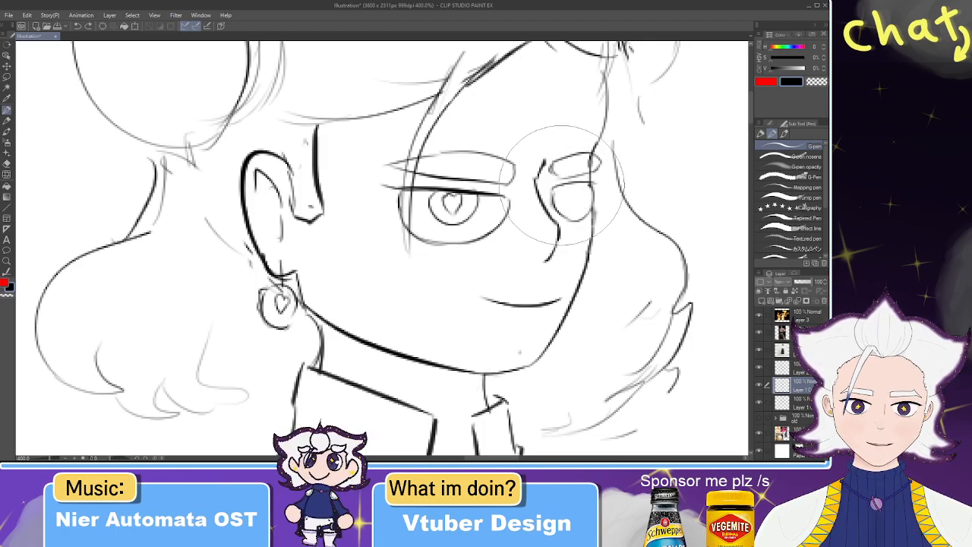
{"action": "key", "text": "ctrl+z"}
{"action": "left_click_drag", "start_coordinate": [561, 186], "coordinate": [582, 186]}
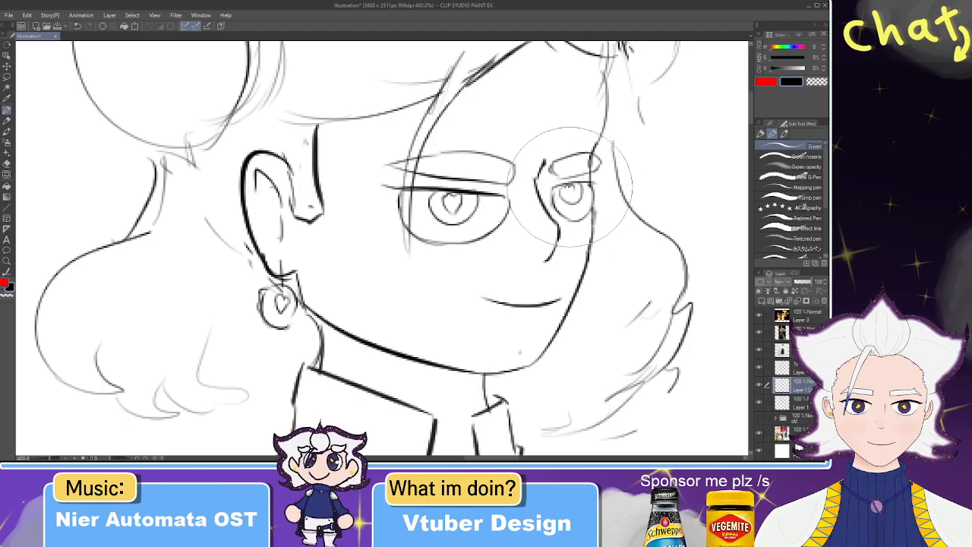
- Examine the character's face, collar, pendant and upper body up close and from a distance
{"action": "key", "text": "e"}
{"action": "left_click_drag", "start_coordinate": [543, 127], "coordinate": [522, 106]}
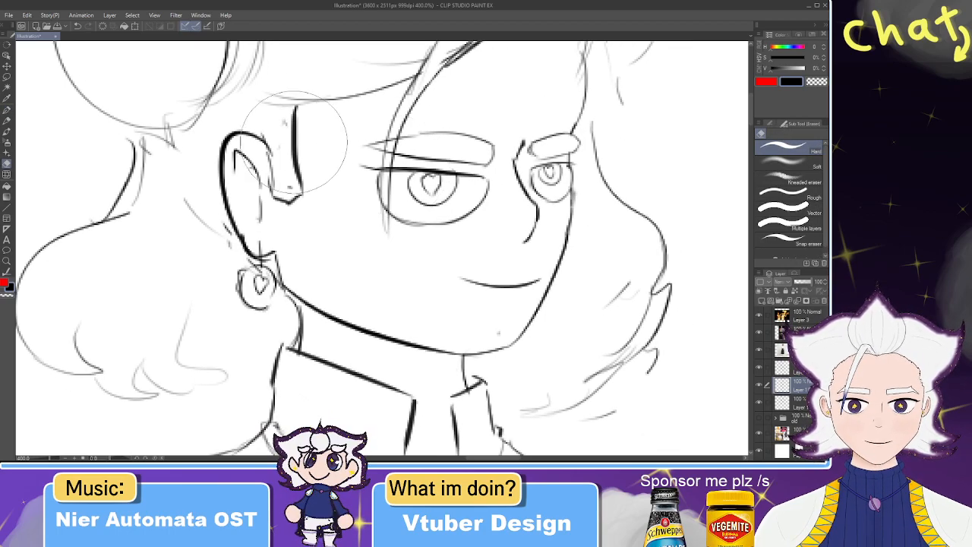
{"action": "key", "text": "p"}
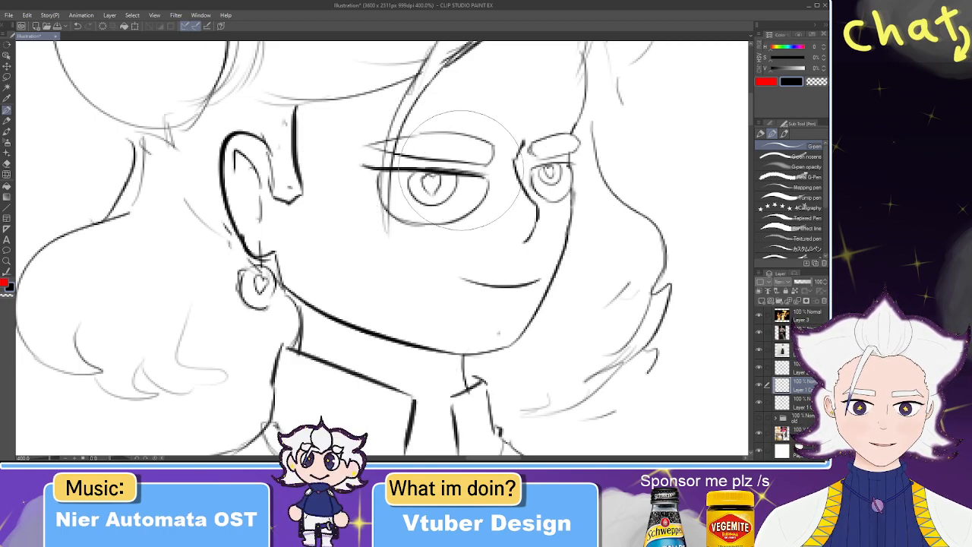
{"action": "mouse_move", "coordinate": [349, 218]}
{"action": "left_mouse_down"}
{"action": "mouse_move", "coordinate": [372, 199]}
{"action": "mouse_move", "coordinate": [328, 178]}
{"action": "left_mouse_up"}
{"action": "key", "text": "e"}
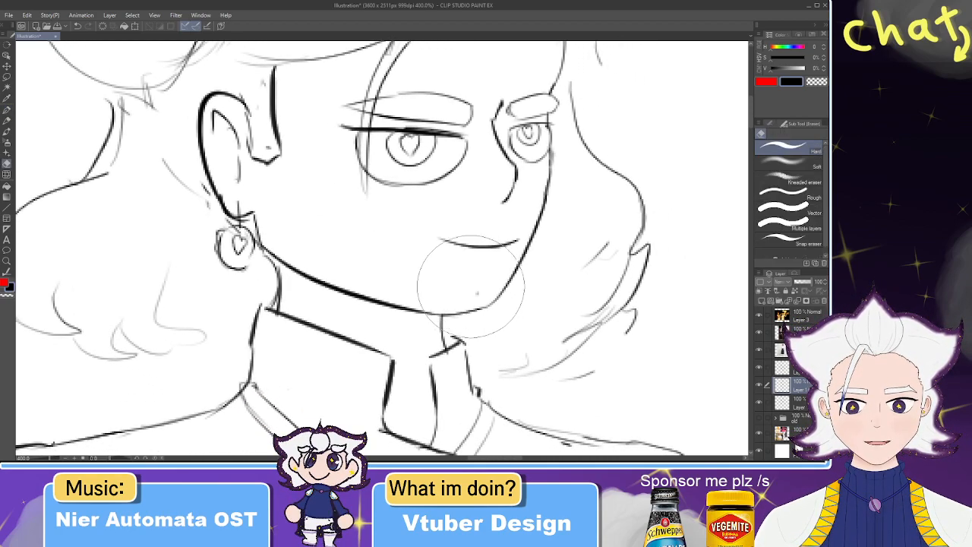
{"action": "left_click_drag", "start_coordinate": [439, 280], "coordinate": [432, 183]}
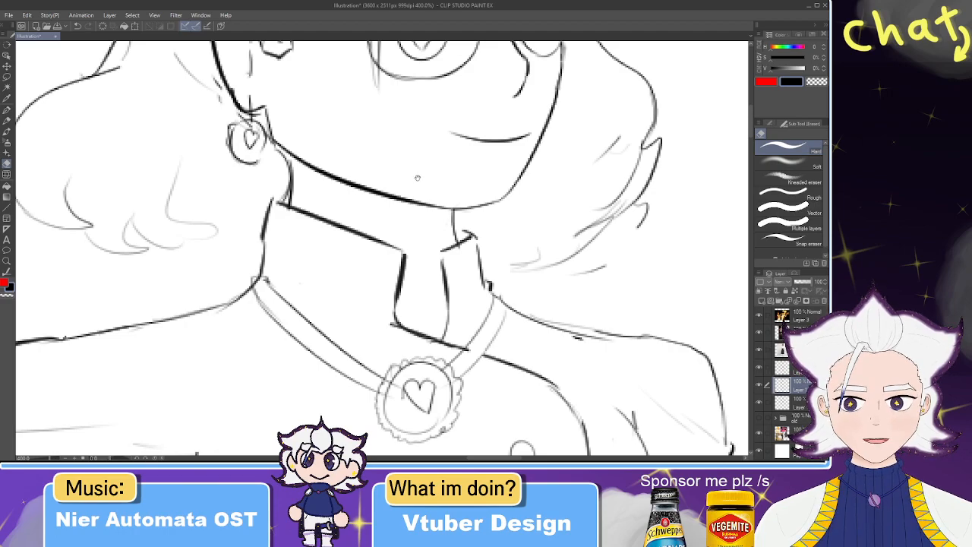
{"action": "scroll", "coordinate": [432, 183], "scroll_direction": "down", "scroll_amount": 2}
{"action": "scroll", "coordinate": [432, 182], "scroll_direction": "down", "scroll_amount": 3}
{"action": "scroll", "coordinate": [433, 175], "scroll_direction": "up", "scroll_amount": 2}
{"action": "scroll", "coordinate": [445, 148], "scroll_direction": "down", "scroll_amount": 2}
{"action": "scroll", "coordinate": [446, 141], "scroll_direction": "down", "scroll_amount": 1}
{"action": "scroll", "coordinate": [446, 140], "scroll_direction": "up", "scroll_amount": 4}
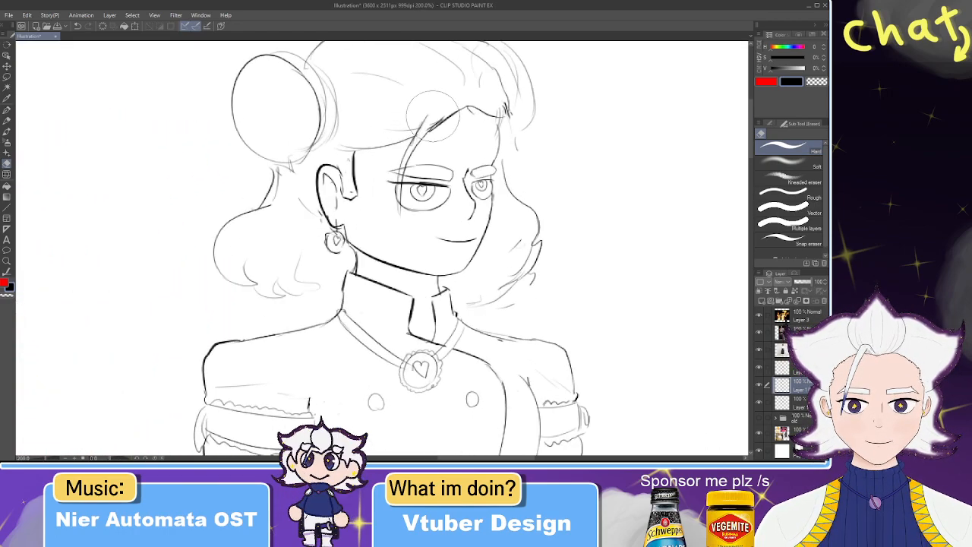
{"action": "left_click", "coordinate": [5, 77]}
{"action": "left_click_drag", "start_coordinate": [361, 123], "coordinate": [319, 187]}
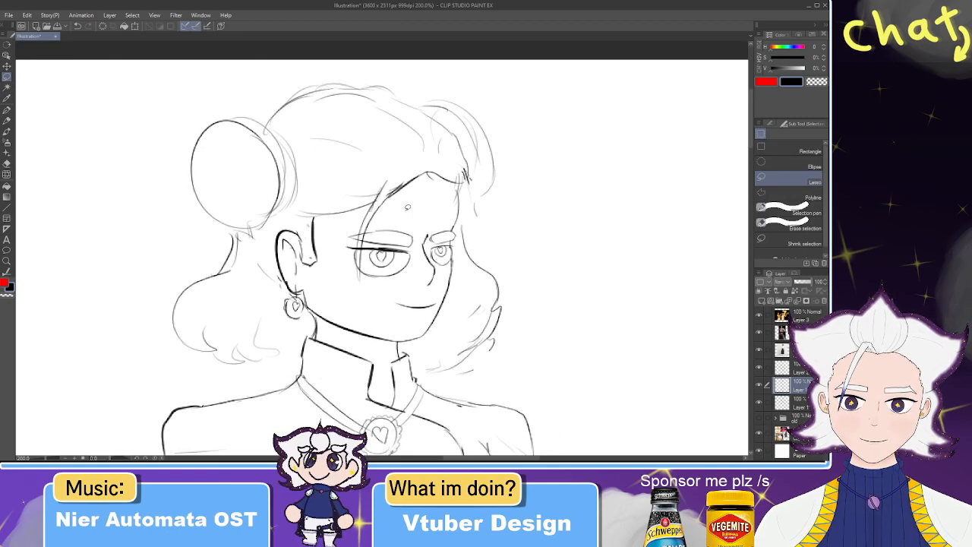
{"action": "mouse_move", "coordinate": [381, 207]}
{"action": "left_mouse_down"}
{"action": "mouse_move", "coordinate": [229, 227]}
{"action": "mouse_move", "coordinate": [205, 101]}
{"action": "mouse_move", "coordinate": [488, 80]}
{"action": "mouse_move", "coordinate": [536, 186]}
{"action": "mouse_move", "coordinate": [494, 201]}
{"action": "left_mouse_up"}
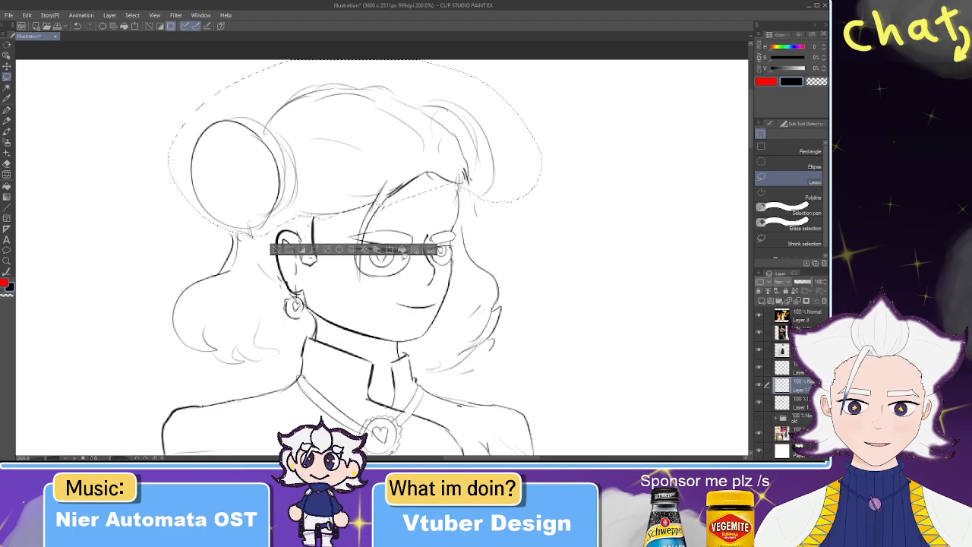
{"action": "left_click", "coordinate": [392, 250]}
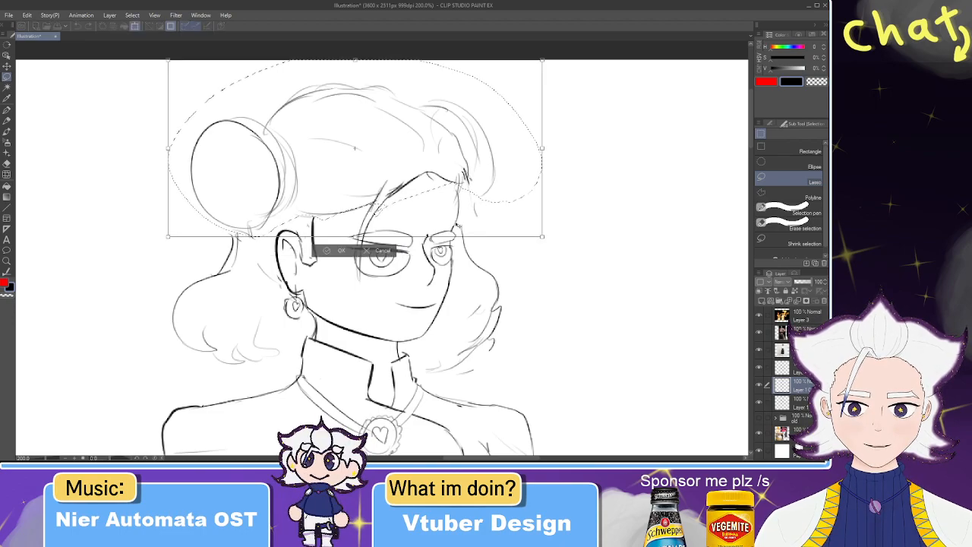
{"action": "left_click", "coordinate": [344, 254]}
- Erase the far part of the forehead hairline and redraw it as a straighter line sloping down from the parting
{"action": "key", "text": "e"}
{"action": "key", "text": "p"}
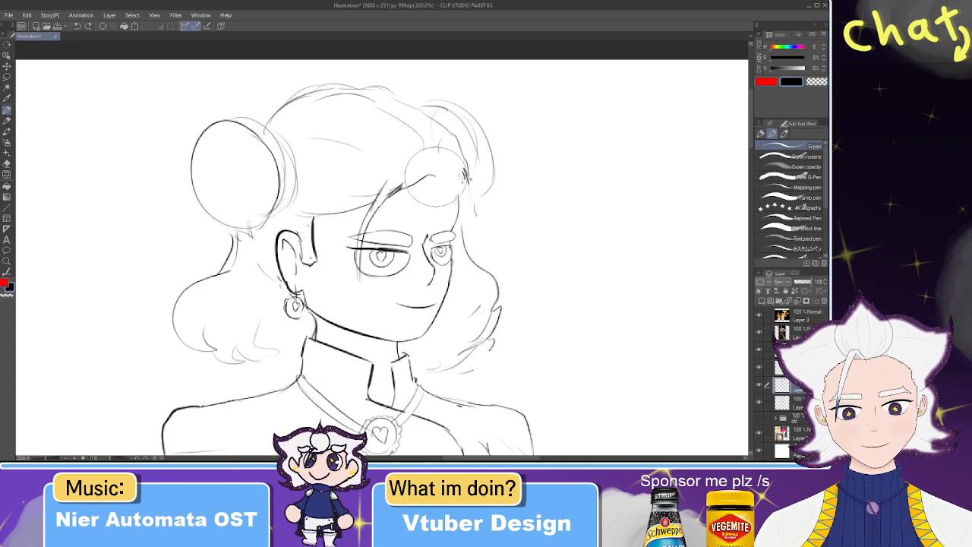
{"action": "left_click_drag", "start_coordinate": [428, 176], "coordinate": [458, 199]}
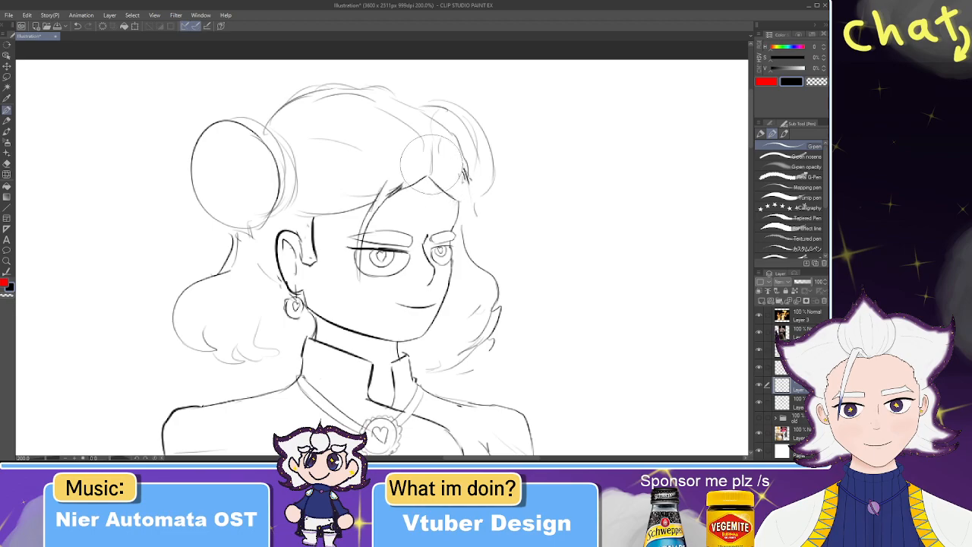
- Hide the two layers that hold the old red sketch beside the line-drawn figure
{"action": "scroll", "coordinate": [441, 171], "scroll_direction": "down", "scroll_amount": 2}
{"action": "scroll", "coordinate": [454, 183], "scroll_direction": "down", "scroll_amount": 5}
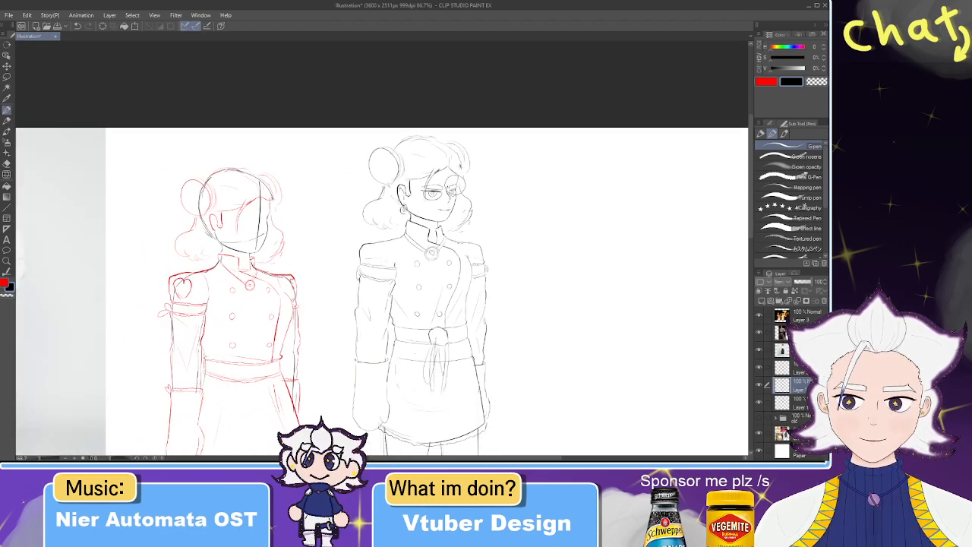
{"action": "scroll", "coordinate": [456, 243], "scroll_direction": "down", "scroll_amount": 3}
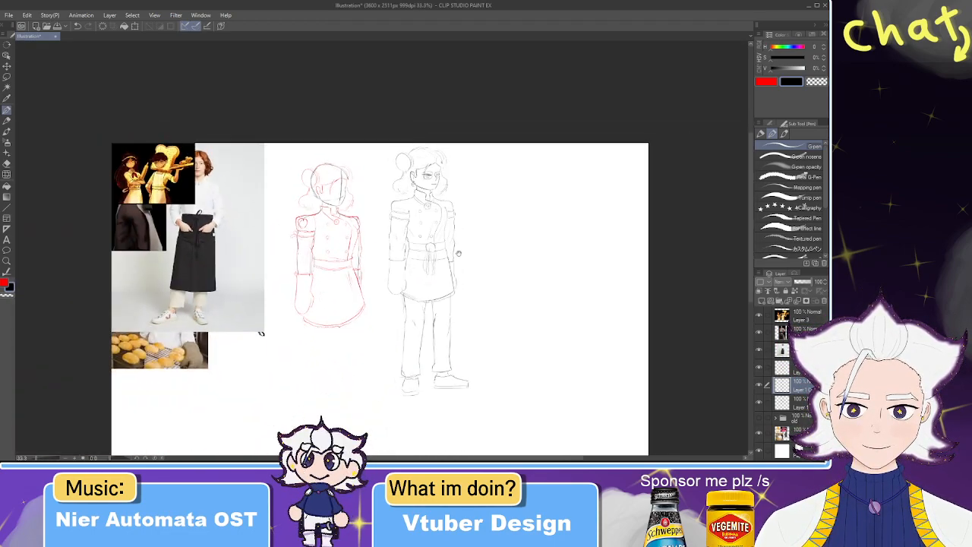
{"action": "scroll", "coordinate": [436, 274], "scroll_direction": "up", "scroll_amount": 2}
{"action": "scroll", "coordinate": [410, 157], "scroll_direction": "up", "scroll_amount": 3}
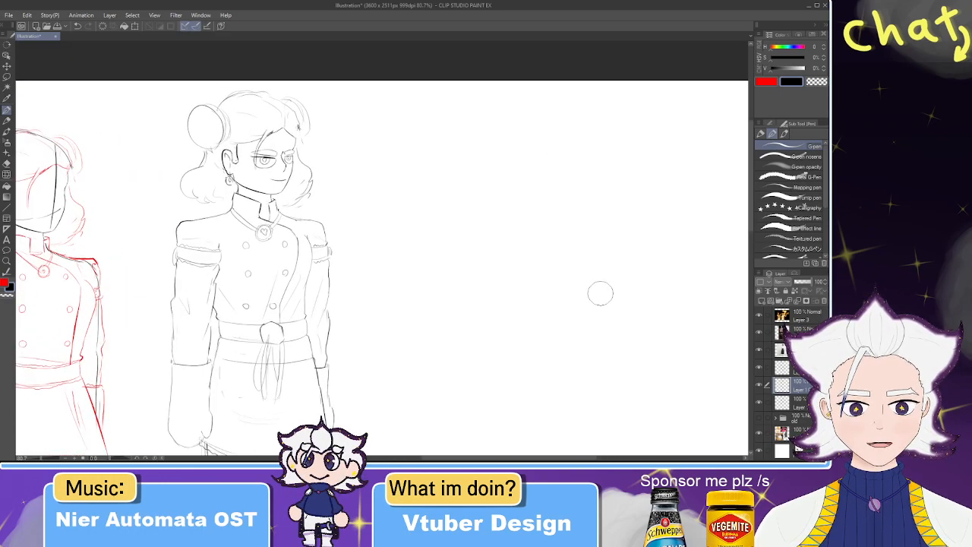
{"action": "left_click", "coordinate": [759, 368]}
{"action": "left_click", "coordinate": [759, 402]}
- Group the two hidden sketch layers in a new layer folder and collapse the folder
{"action": "left_click_drag", "start_coordinate": [792, 369], "coordinate": [790, 401]}
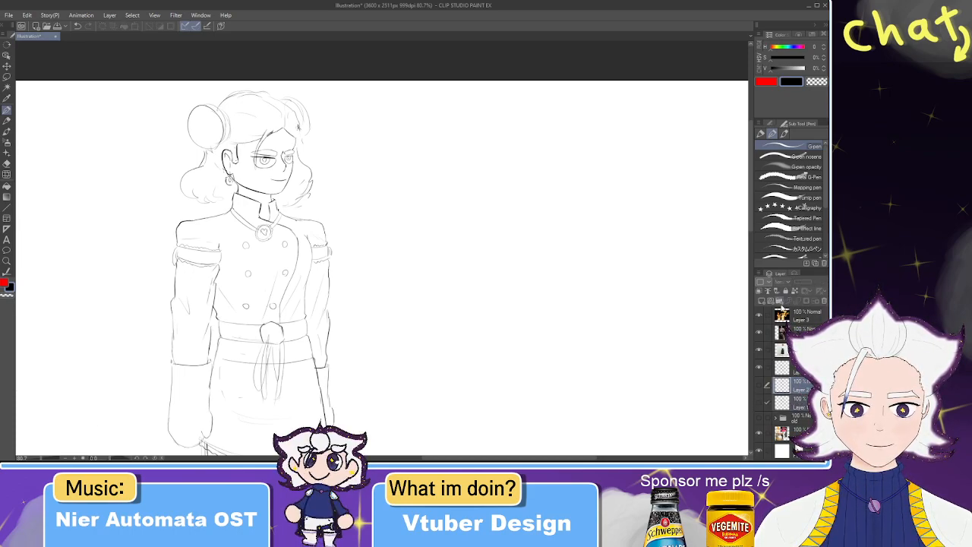
{"action": "left_click", "coordinate": [801, 415]}
{"action": "left_click", "coordinate": [794, 399], "text": "shift"}
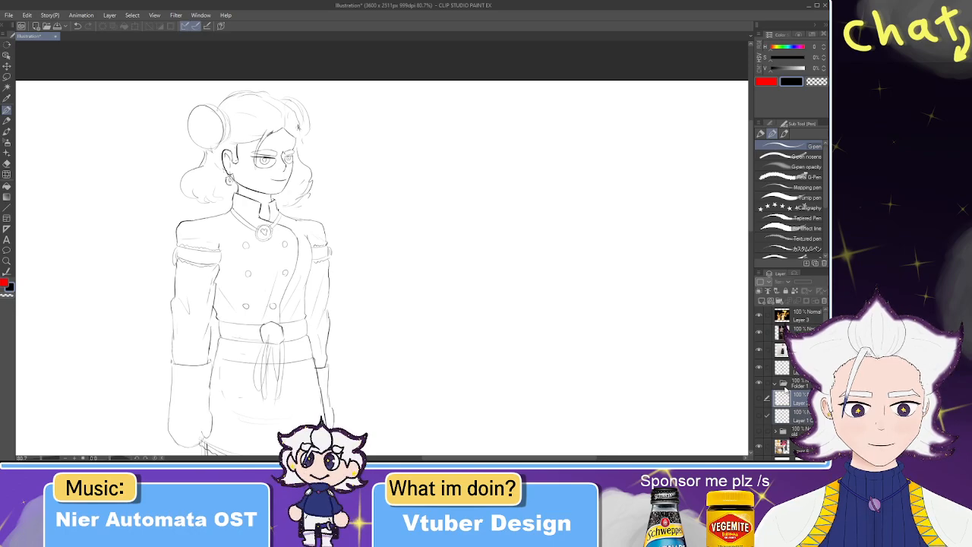
{"action": "left_click_drag", "start_coordinate": [801, 405], "coordinate": [790, 386]}
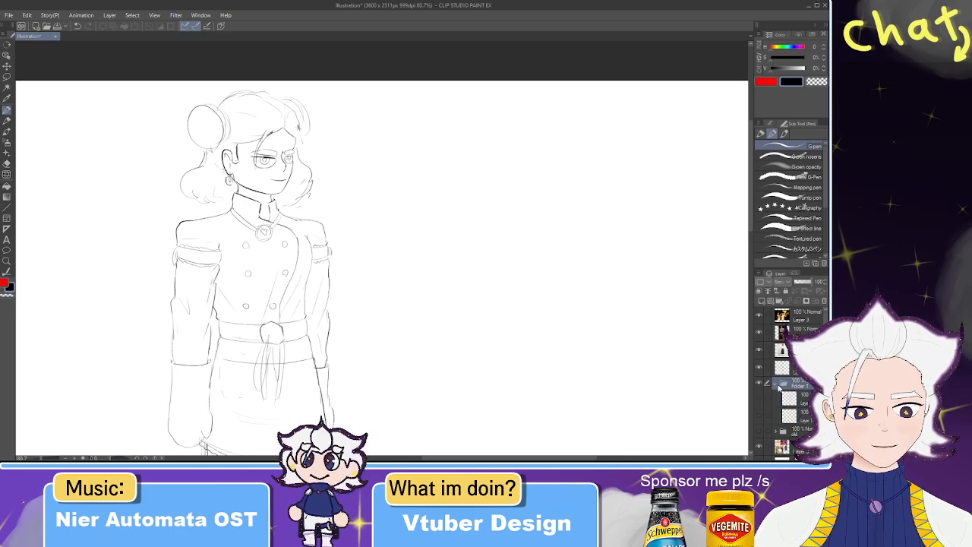
{"action": "left_click", "coordinate": [778, 386]}
- Add a new raster layer above the figure's line drawing, with the empty canvas beside the figure in view
{"action": "scroll", "coordinate": [522, 295], "scroll_direction": "down", "scroll_amount": 2}
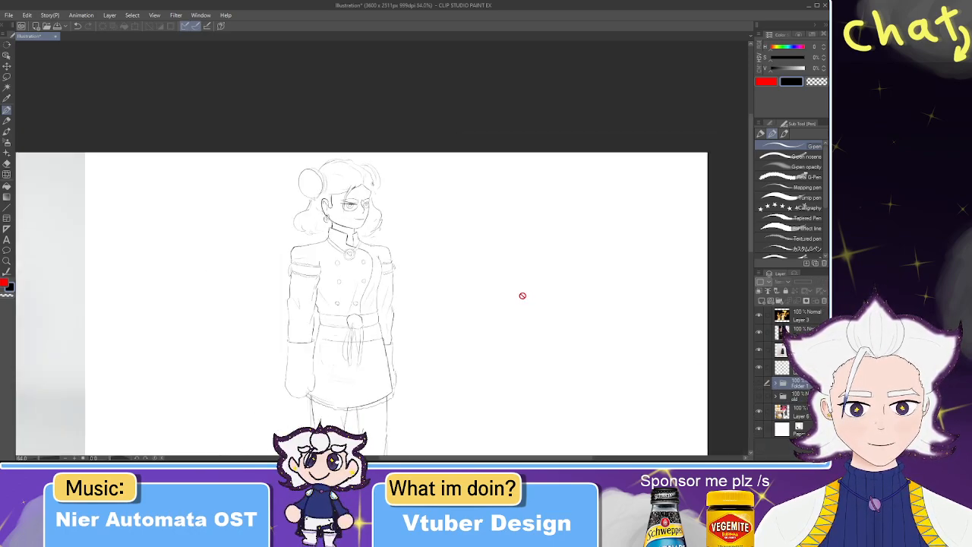
{"action": "scroll", "coordinate": [535, 319], "scroll_direction": "up", "scroll_amount": 1}
{"action": "left_click_drag", "start_coordinate": [459, 261], "coordinate": [413, 236]}
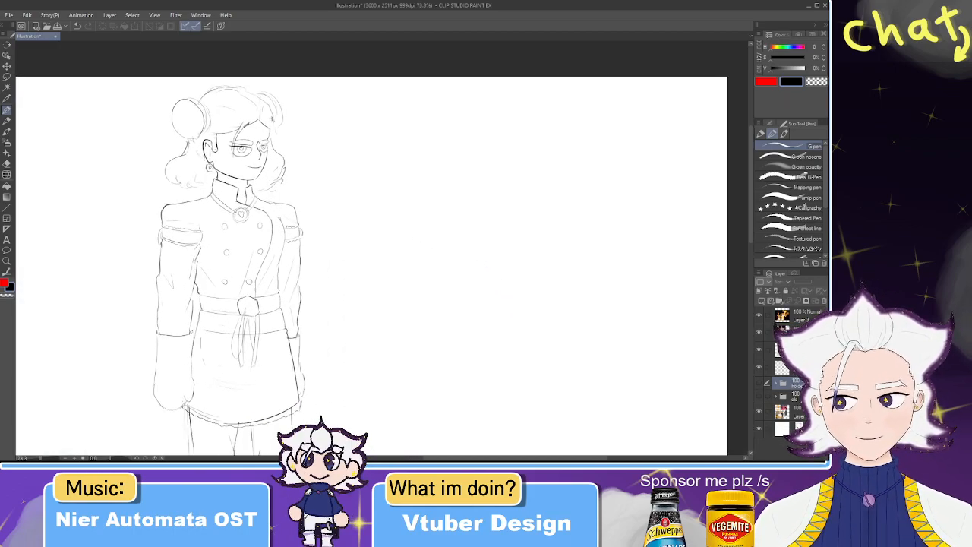
{"action": "left_click", "coordinate": [801, 370]}
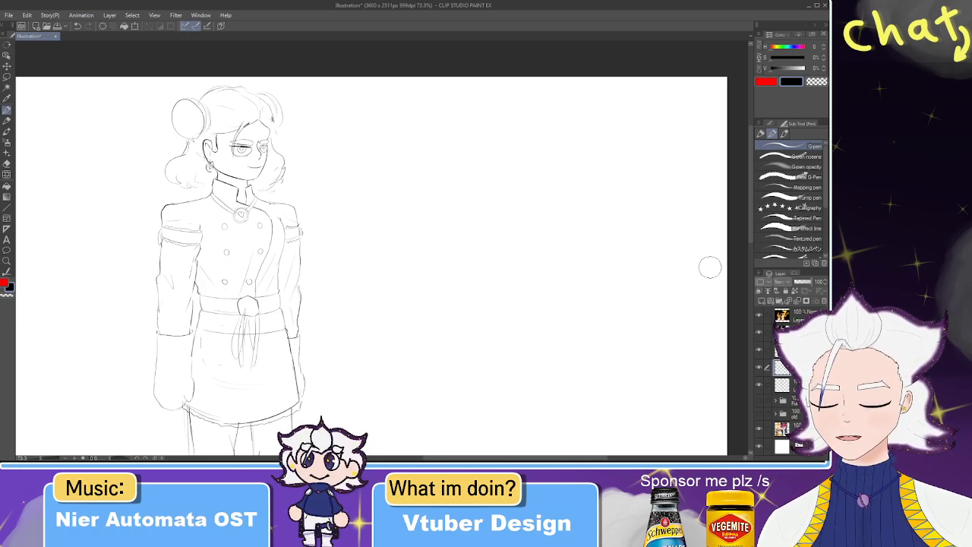
- Try to draw a round head shape on the empty canvas beside the figure
{"action": "left_click_drag", "start_coordinate": [366, 158], "coordinate": [410, 174]}
{"action": "left_click_drag", "start_coordinate": [371, 144], "coordinate": [396, 135]}
{"action": "key", "text": "ctrl+z"}
{"action": "mouse_move", "coordinate": [410, 174]}
{"action": "left_mouse_down"}
{"action": "mouse_move", "coordinate": [416, 167]}
{"action": "mouse_move", "coordinate": [384, 169]}
{"action": "mouse_move", "coordinate": [422, 162]}
{"action": "mouse_move", "coordinate": [430, 139]}
{"action": "mouse_move", "coordinate": [415, 166]}
{"action": "left_mouse_up"}
{"action": "key", "text": "ctrl+z"}
{"action": "key", "text": "ctrl+z"}
{"action": "key", "text": "ctrl+z"}
{"action": "key", "text": "ctrl+z"}
{"action": "key", "text": "ctrl+z"}
{"action": "scroll", "coordinate": [378, 124], "scroll_direction": "up", "scroll_amount": 3}
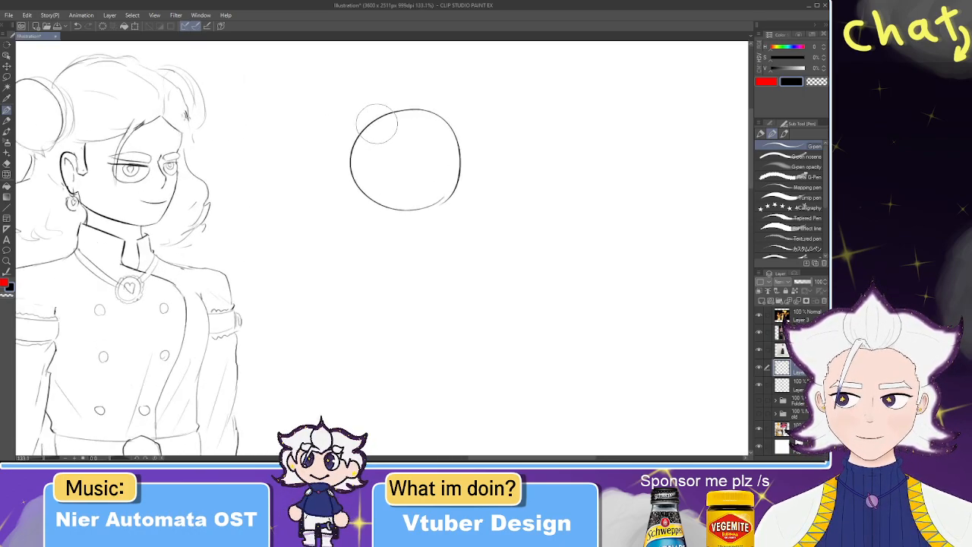
- Try several curved vertical centre lines down the new head circle
{"action": "mouse_move", "coordinate": [379, 127]}
{"action": "left_mouse_down"}
{"action": "mouse_move", "coordinate": [440, 91]}
{"action": "mouse_move", "coordinate": [497, 154]}
{"action": "left_mouse_up"}
{"action": "key", "text": "ctrl+z"}
{"action": "mouse_move", "coordinate": [474, 75]}
{"action": "left_mouse_down"}
{"action": "mouse_move", "coordinate": [488, 174]}
{"action": "mouse_move", "coordinate": [485, 83]}
{"action": "mouse_move", "coordinate": [488, 192]}
{"action": "left_mouse_up"}
{"action": "key", "text": "ctrl+z"}
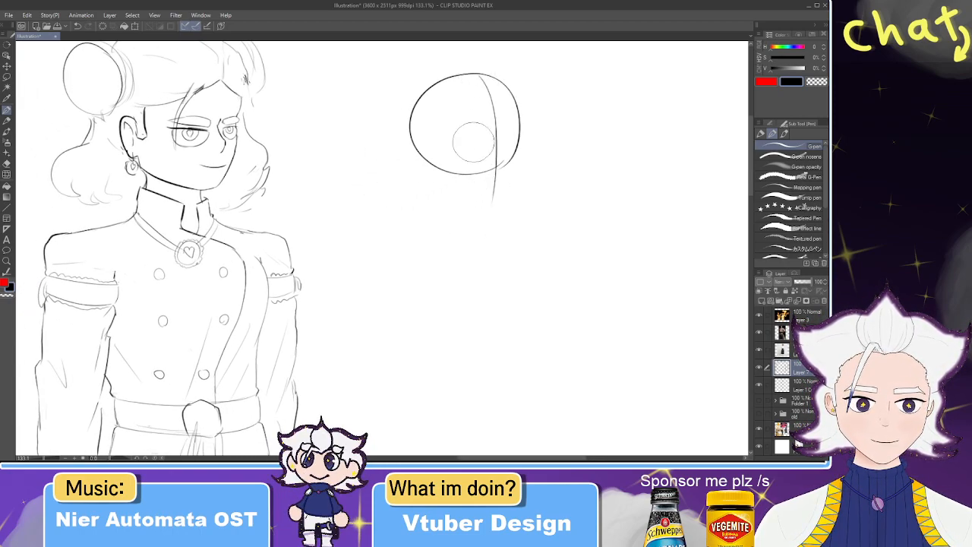
{"action": "key", "text": "ctrl+z"}
{"action": "left_click_drag", "start_coordinate": [485, 76], "coordinate": [491, 193]}
{"action": "key", "text": "ctrl+z"}
{"action": "left_click_drag", "start_coordinate": [483, 76], "coordinate": [489, 194]}
{"action": "key", "text": "ctrl+z"}
{"action": "left_click_drag", "start_coordinate": [483, 75], "coordinate": [495, 170]}
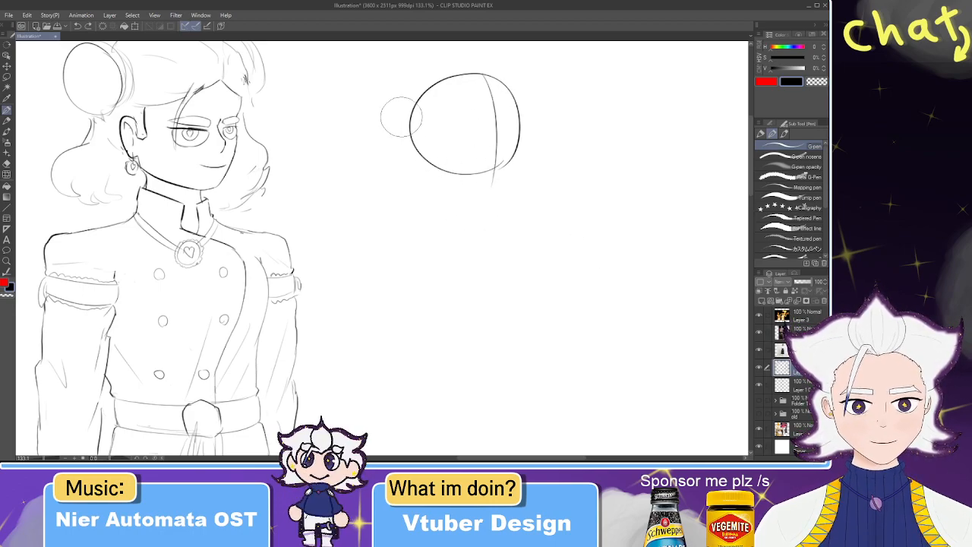
- Undo the centre line and the head circle beside the figure
{"action": "key", "text": "ctrl+z"}
{"action": "key", "text": "ctrl+z"}
{"action": "scroll", "coordinate": [450, 147], "scroll_direction": "down", "scroll_amount": 5}
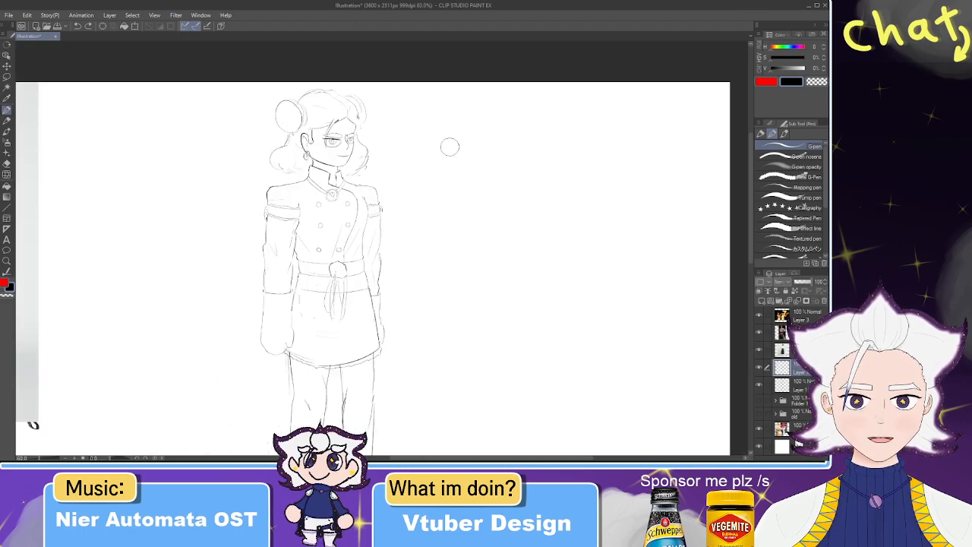
{"action": "scroll", "coordinate": [493, 162], "scroll_direction": "up", "scroll_amount": 1}
{"action": "left_click_drag", "start_coordinate": [508, 169], "coordinate": [415, 159]}
{"action": "scroll", "coordinate": [404, 124], "scroll_direction": "up", "scroll_amount": 1}
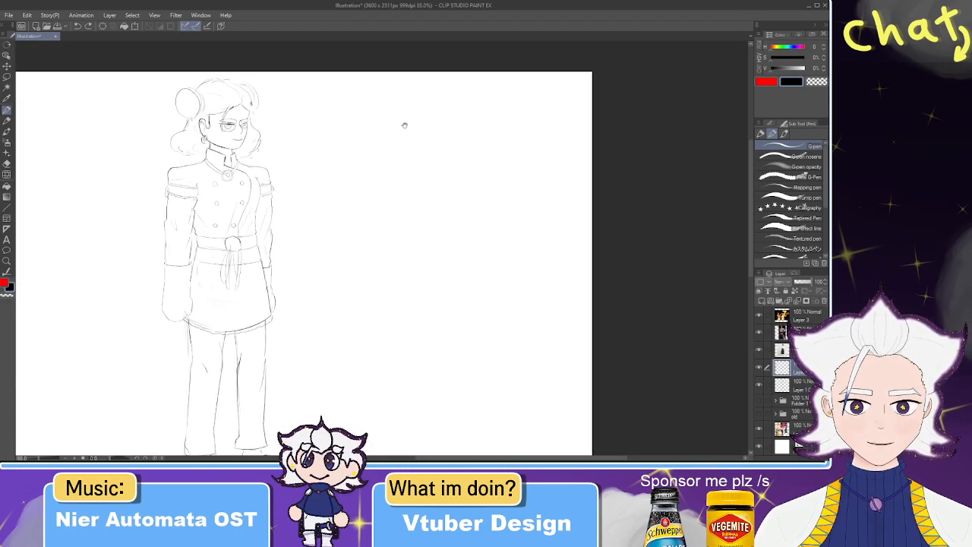
- Try a rounded head shape with a curved centre line on the empty canvas beside the figure
{"action": "left_click_drag", "start_coordinate": [383, 143], "coordinate": [401, 146]}
{"action": "key", "text": "ctrl+z"}
{"action": "key", "text": "ctrl+z"}
{"action": "left_click_drag", "start_coordinate": [393, 106], "coordinate": [403, 138]}
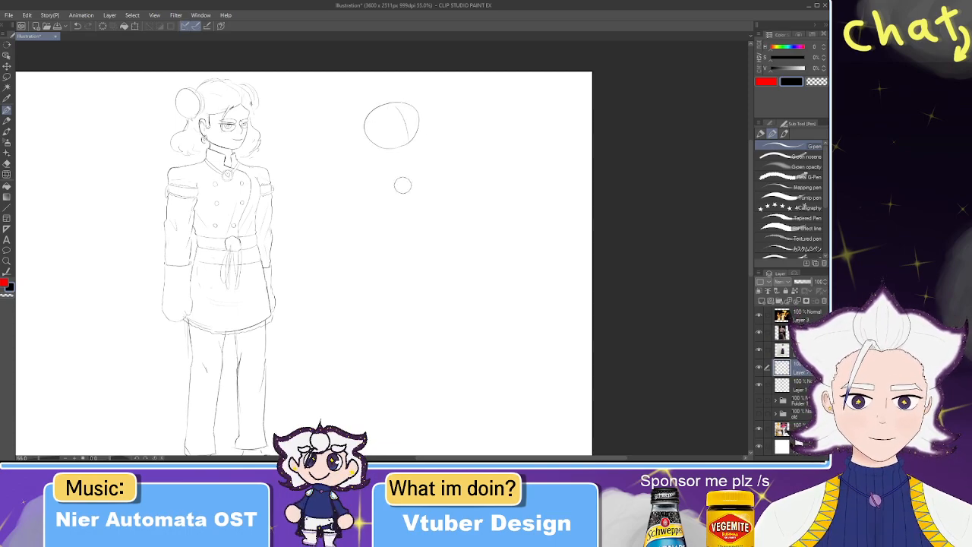
- Try a tapered torso outline with a curved shoulder line below the new head shape
{"action": "mouse_move", "coordinate": [378, 173]}
{"action": "left_mouse_down"}
{"action": "mouse_move", "coordinate": [427, 167]}
{"action": "mouse_move", "coordinate": [380, 173]}
{"action": "mouse_move", "coordinate": [377, 199]}
{"action": "left_mouse_up"}
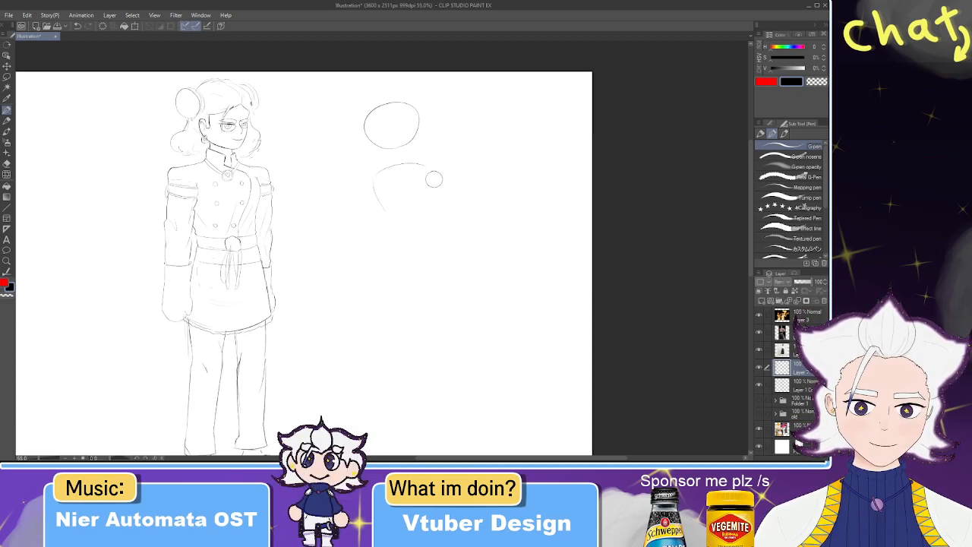
{"action": "left_click_drag", "start_coordinate": [431, 170], "coordinate": [429, 234]}
{"action": "mouse_move", "coordinate": [428, 189]}
{"action": "left_mouse_down"}
{"action": "mouse_move", "coordinate": [423, 218]}
{"action": "mouse_move", "coordinate": [387, 211]}
{"action": "mouse_move", "coordinate": [417, 265]}
{"action": "left_mouse_up"}
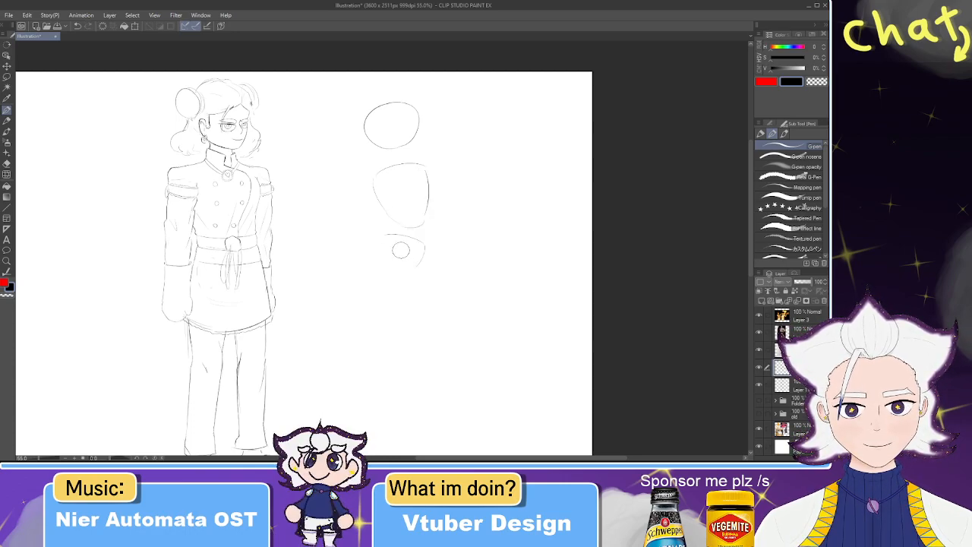
- Try a boxy pelvis shape under the torso, replacing the first rough curves there
{"action": "key", "text": "ctrl+z"}
{"action": "key", "text": "ctrl+z"}
{"action": "left_click_drag", "start_coordinate": [385, 237], "coordinate": [424, 240]}
{"action": "left_click_drag", "start_coordinate": [429, 243], "coordinate": [426, 266]}
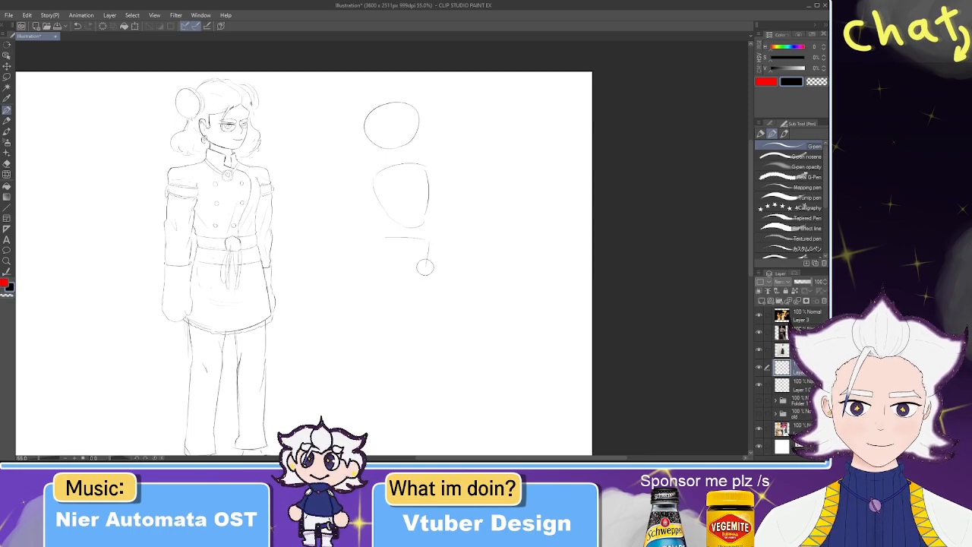
{"action": "left_click_drag", "start_coordinate": [384, 240], "coordinate": [428, 267]}
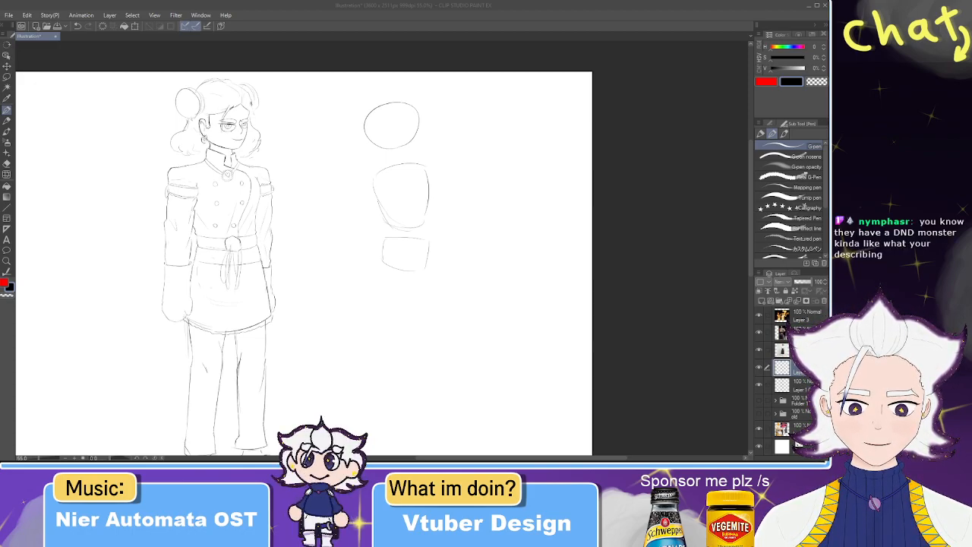
- Try a small rounded shoulder joint at the torso's upper corner, on the side away from the finished figure
{"action": "left_click", "coordinate": [770, 6]}
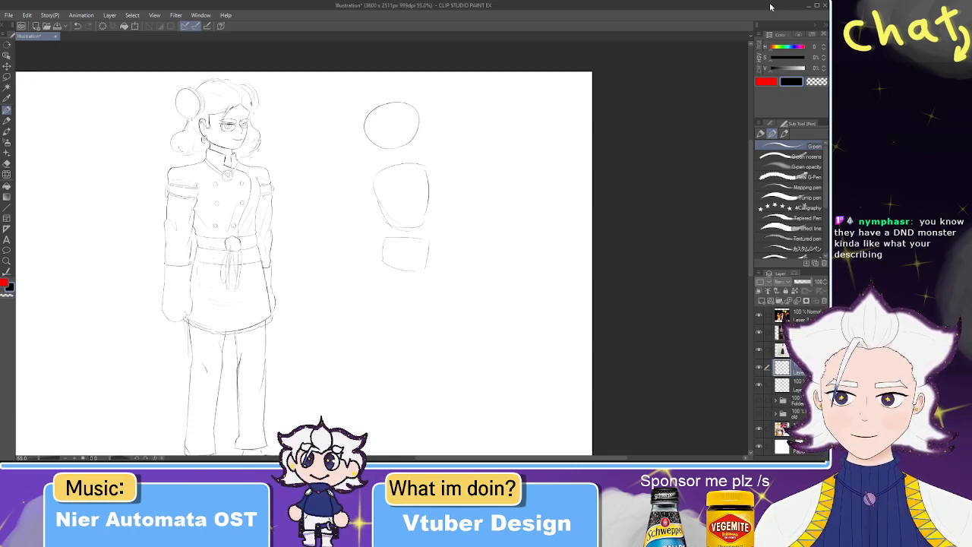
{"action": "scroll", "coordinate": [425, 221], "scroll_direction": "up", "scroll_amount": 2}
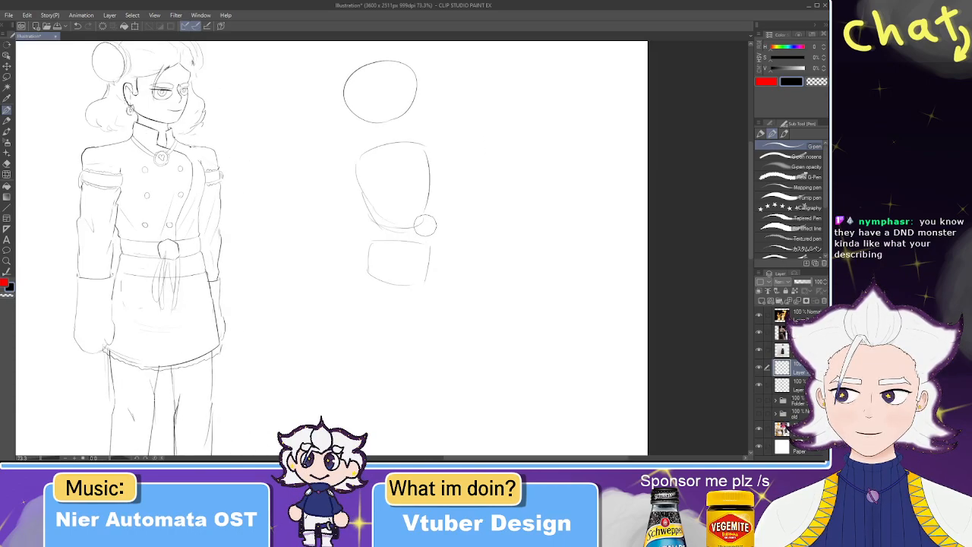
{"action": "mouse_move", "coordinate": [386, 204]}
{"action": "left_mouse_down"}
{"action": "mouse_move", "coordinate": [448, 120]}
{"action": "mouse_move", "coordinate": [436, 161]}
{"action": "left_mouse_up"}
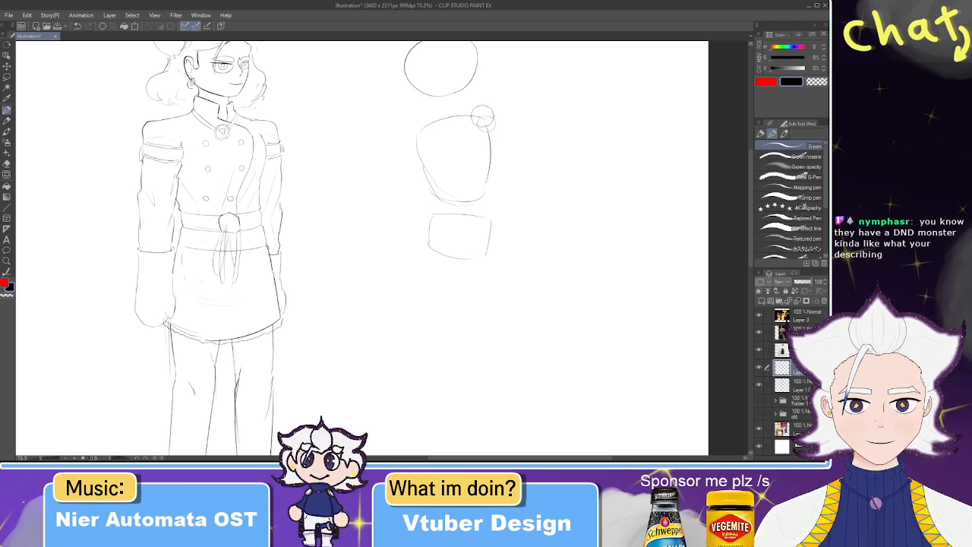
{"action": "left_click_drag", "start_coordinate": [500, 126], "coordinate": [487, 164]}
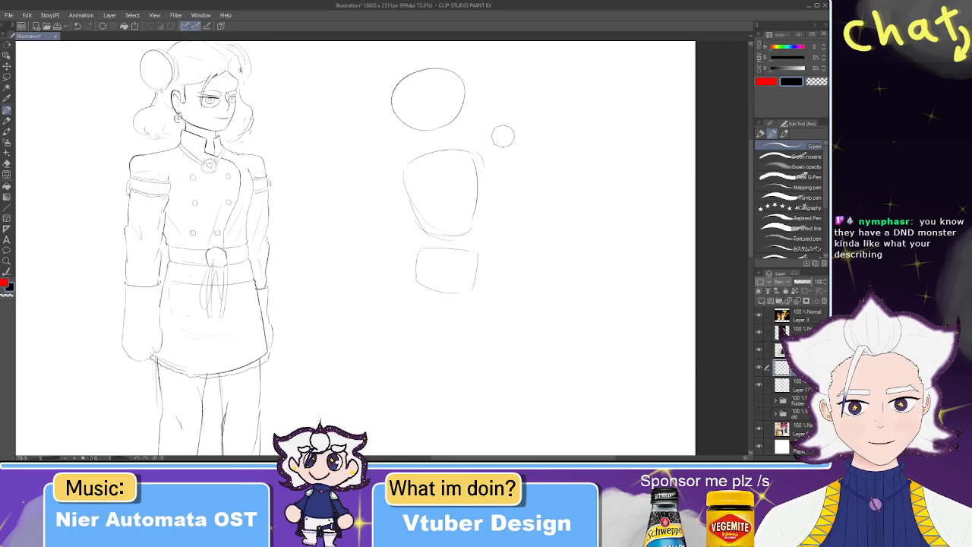
- Try a raised upper arm angling up and outward from the shoulder joint
{"action": "left_click_drag", "start_coordinate": [475, 152], "coordinate": [497, 135]}
{"action": "key", "text": "ctrl+z"}
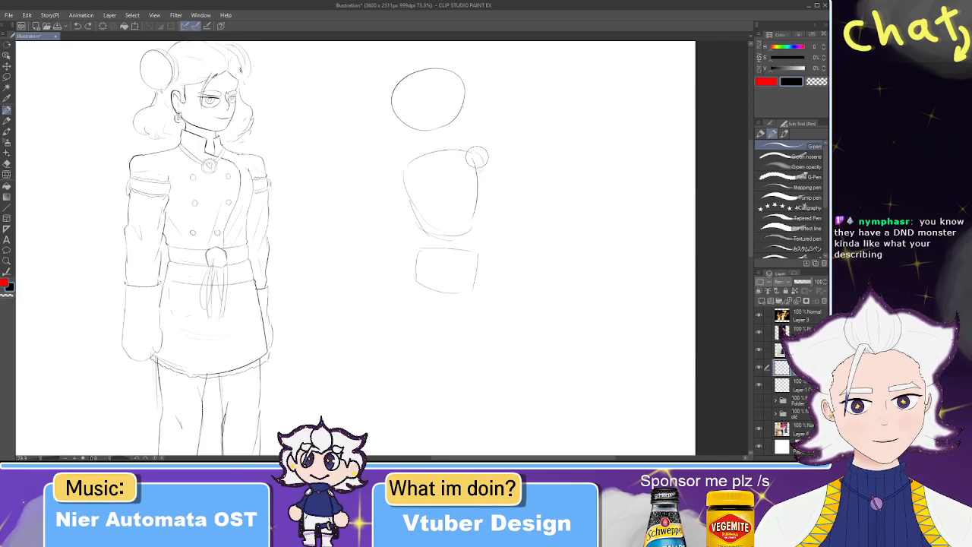
{"action": "mouse_move", "coordinate": [475, 152]}
{"action": "left_mouse_down"}
{"action": "mouse_move", "coordinate": [508, 185]}
{"action": "mouse_move", "coordinate": [483, 167]}
{"action": "mouse_move", "coordinate": [478, 177]}
{"action": "mouse_move", "coordinate": [521, 141]}
{"action": "mouse_move", "coordinate": [496, 130]}
{"action": "left_mouse_up"}
{"action": "key", "text": "ctrl+z"}
{"action": "key", "text": "ctrl+z"}
{"action": "key", "text": "ctrl+z"}
{"action": "key", "text": "e"}
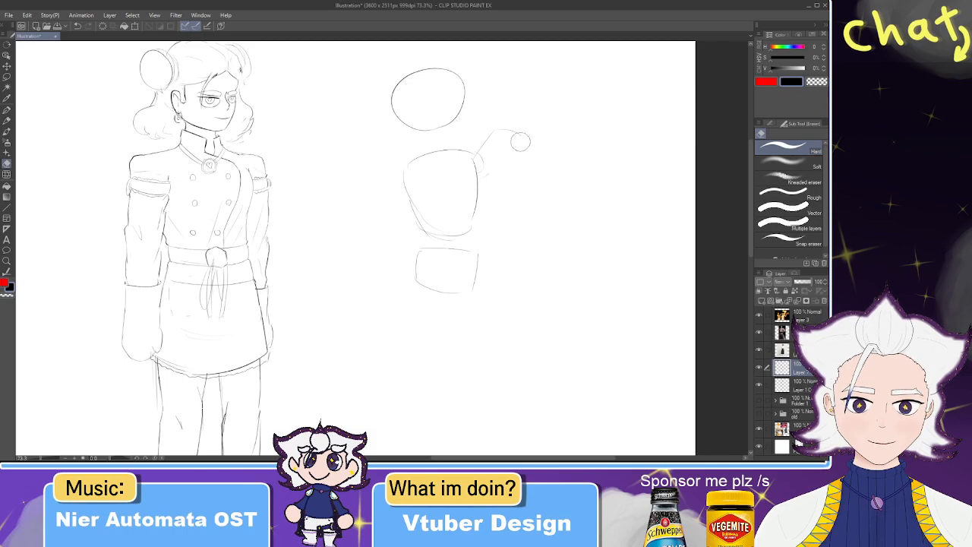
{"action": "key", "text": "p"}
{"action": "left_click_drag", "start_coordinate": [501, 163], "coordinate": [481, 181]}
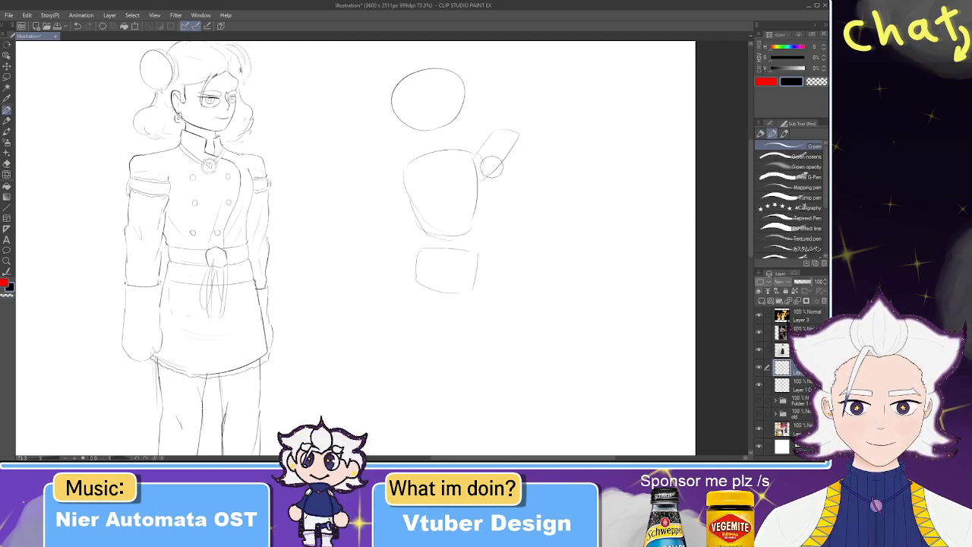
- Try several vertical forearm lines rising from the elbow of the raised arm
{"action": "left_click_drag", "start_coordinate": [504, 123], "coordinate": [493, 168]}
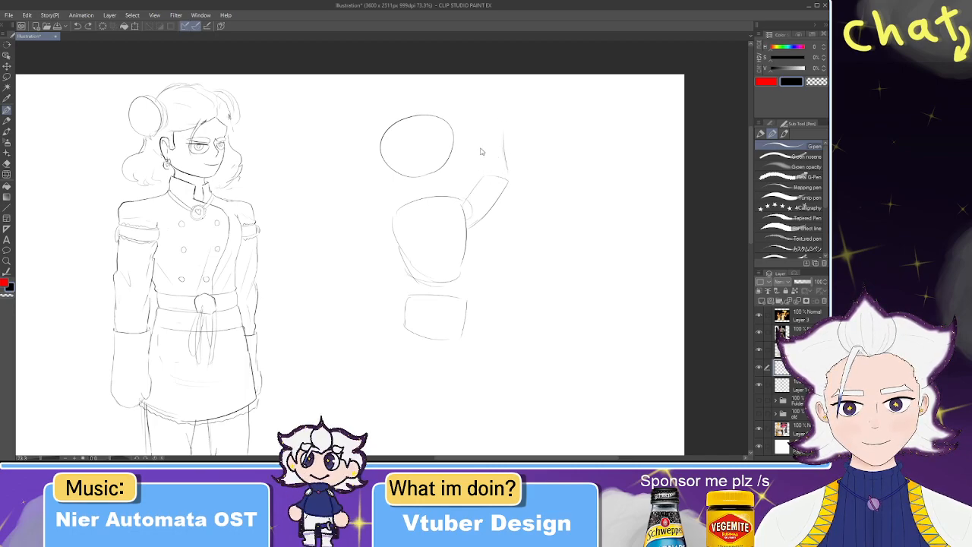
{"action": "left_click_drag", "start_coordinate": [477, 146], "coordinate": [480, 174]}
{"action": "left_click_drag", "start_coordinate": [504, 138], "coordinate": [502, 165]}
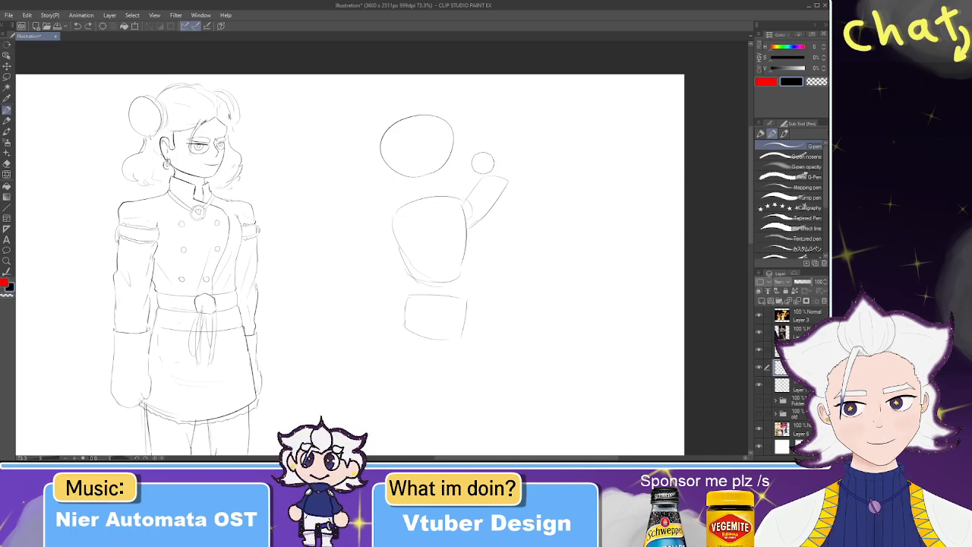
{"action": "key", "text": "ctrl+z"}
{"action": "mouse_move", "coordinate": [483, 176]}
{"action": "left_mouse_down"}
{"action": "mouse_move", "coordinate": [485, 138]}
{"action": "mouse_move", "coordinate": [502, 167]}
{"action": "left_mouse_up"}
{"action": "key", "text": "ctrl+z"}
{"action": "key", "text": "ctrl+z"}
{"action": "left_click_drag", "start_coordinate": [484, 134], "coordinate": [486, 170]}
{"action": "key", "text": "ctrl+z"}
{"action": "left_click_drag", "start_coordinate": [506, 141], "coordinate": [507, 180]}
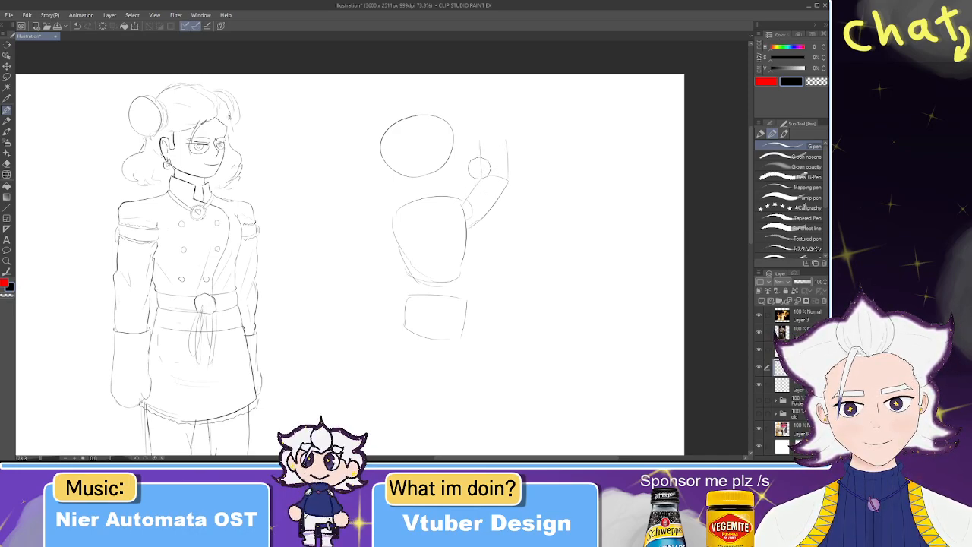
- Undo the forearm and upper arm strokes, back to the shoulder joint
{"action": "key", "text": "ctrl+z"}
{"action": "key", "text": "ctrl+z"}
{"action": "key", "text": "ctrl+z"}
{"action": "key", "text": "ctrl+z"}
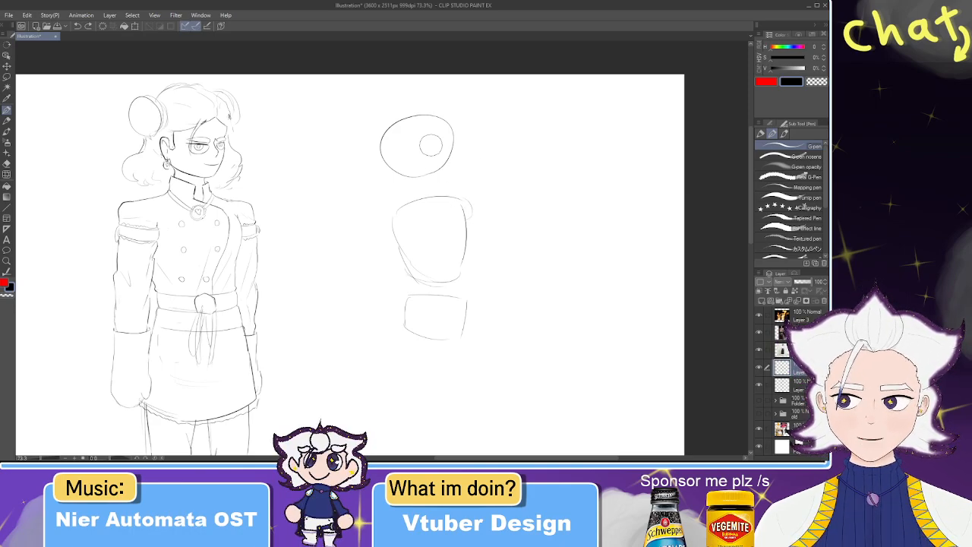
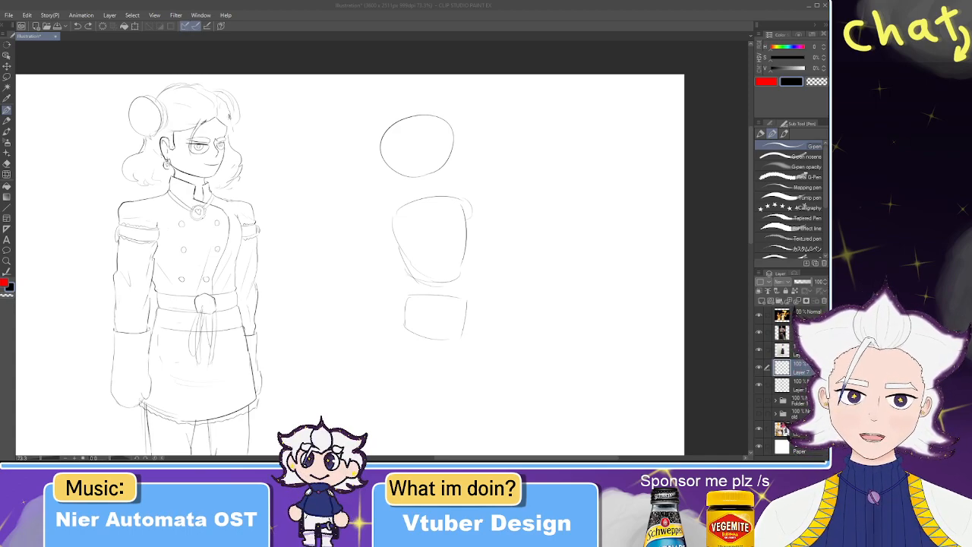
- Undo the shoulder, pelvis, torso and head shapes to clear the canvas beside the figure
{"action": "left_click", "coordinate": [813, 138]}
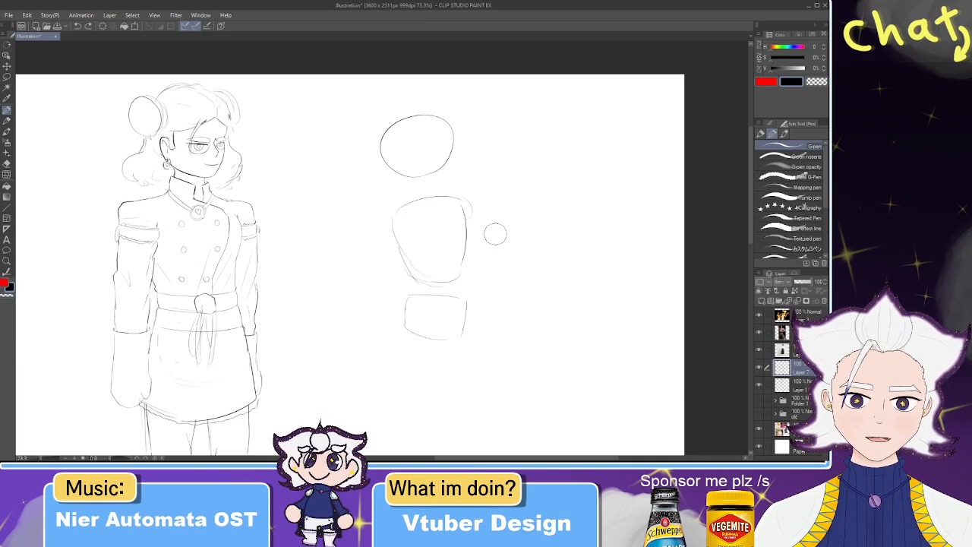
{"action": "scroll", "coordinate": [495, 234], "scroll_direction": "up", "scroll_amount": 1}
{"action": "scroll", "coordinate": [505, 285], "scroll_direction": "down", "scroll_amount": 4}
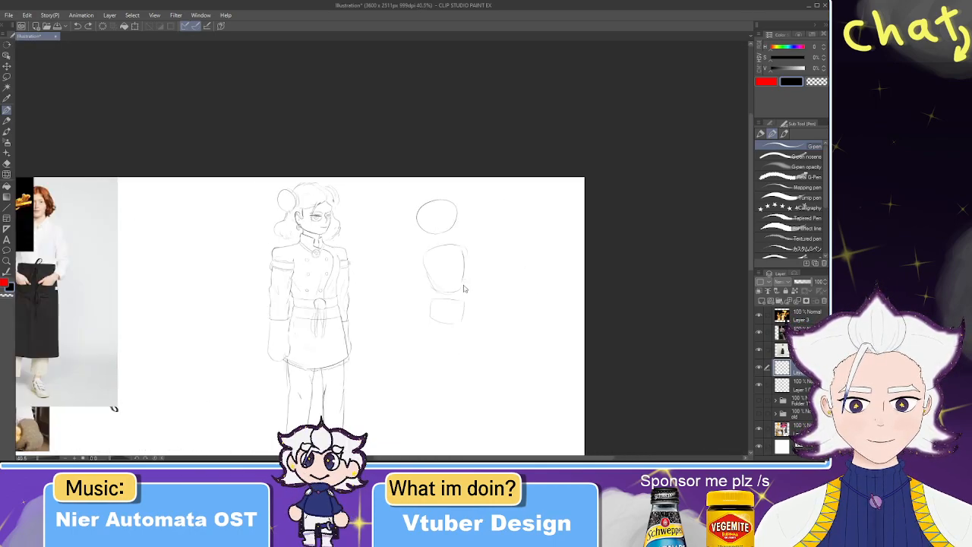
{"action": "key", "text": "ctrl+z"}
{"action": "key", "text": "ctrl+z"}
{"action": "key", "text": "ctrl+z"}
{"action": "key", "text": "ctrl+z"}
{"action": "key", "text": "ctrl+z"}
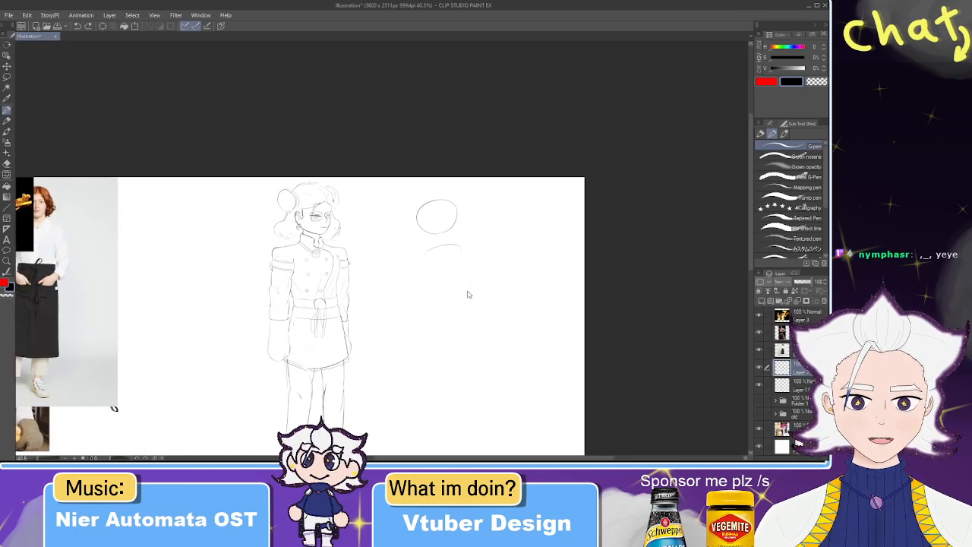
{"action": "key", "text": "ctrl+z"}
- Draw a new rounded head shape on the empty canvas beside the figure
{"action": "scroll", "coordinate": [473, 275], "scroll_direction": "up", "scroll_amount": 3}
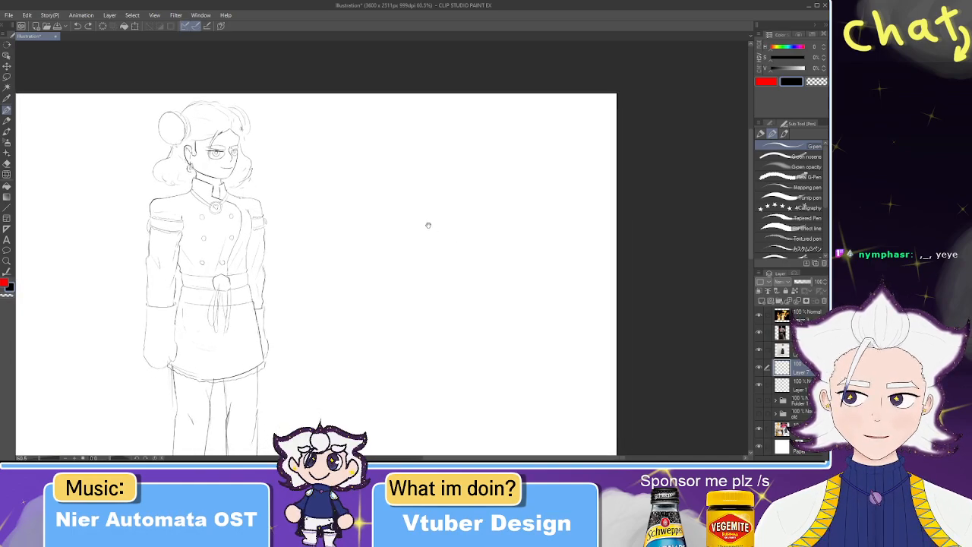
{"action": "mouse_move", "coordinate": [432, 146]}
{"action": "left_mouse_down"}
{"action": "mouse_move", "coordinate": [413, 152]}
{"action": "mouse_move", "coordinate": [399, 130]}
{"action": "mouse_move", "coordinate": [440, 143]}
{"action": "mouse_move", "coordinate": [400, 117]}
{"action": "mouse_move", "coordinate": [441, 144]}
{"action": "left_mouse_up"}
{"action": "key", "text": "ctrl+z"}
{"action": "key", "text": "ctrl+z"}
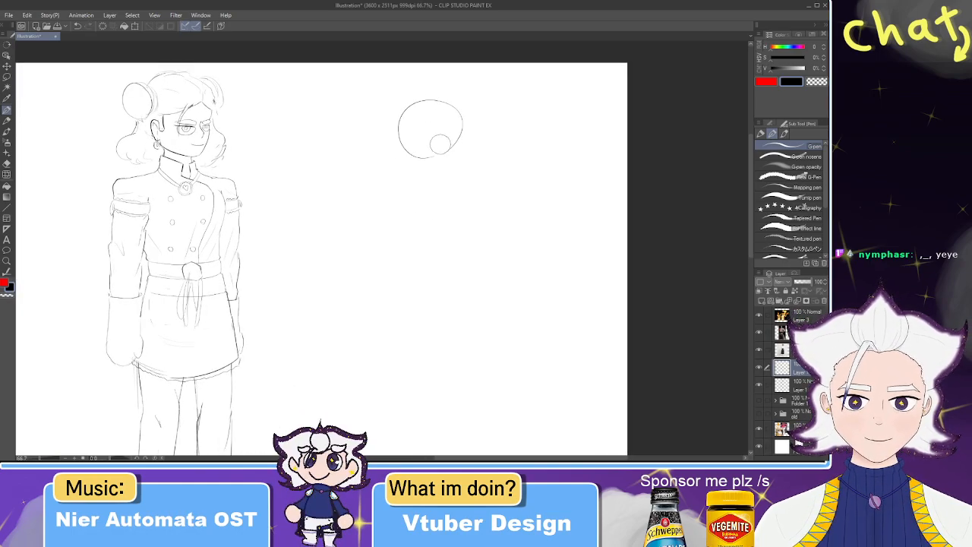
- Draw a curved vertical centre line through the head, extending below the circle towards the neck
{"action": "left_click_drag", "start_coordinate": [428, 100], "coordinate": [438, 170]}
{"action": "key", "text": "ctrl+z"}
{"action": "left_click_drag", "start_coordinate": [434, 104], "coordinate": [441, 174]}
{"action": "key", "text": "ctrl+z"}
{"action": "left_click_drag", "start_coordinate": [436, 105], "coordinate": [440, 177]}
{"action": "key", "text": "ctrl+z"}
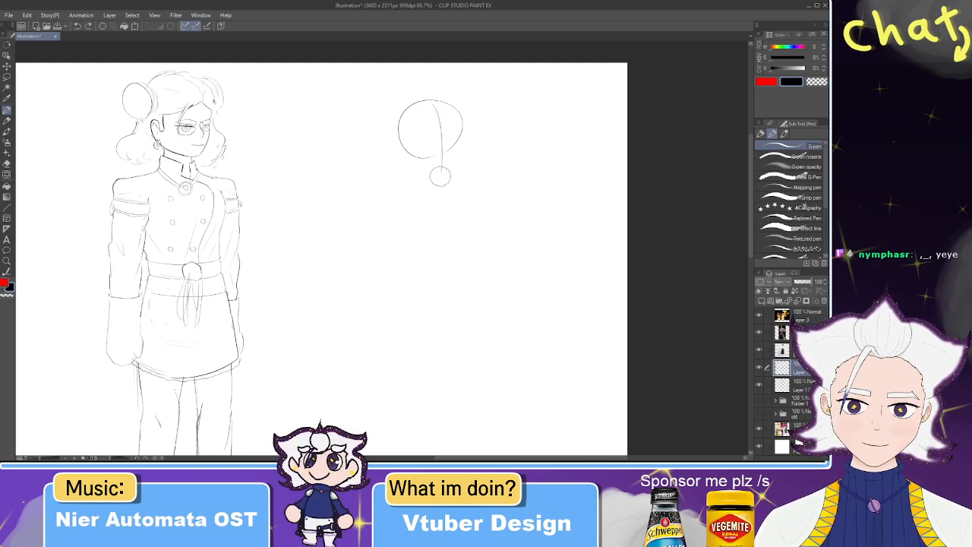
- Add a curved horizontal guideline across the head and a curved shoulder line beneath the neck
{"action": "mouse_move", "coordinate": [407, 145]}
{"action": "left_mouse_down"}
{"action": "mouse_move", "coordinate": [460, 137]}
{"action": "mouse_move", "coordinate": [407, 142]}
{"action": "mouse_move", "coordinate": [456, 142]}
{"action": "mouse_move", "coordinate": [444, 152]}
{"action": "mouse_move", "coordinate": [461, 166]}
{"action": "mouse_move", "coordinate": [464, 158]}
{"action": "mouse_move", "coordinate": [461, 207]}
{"action": "left_mouse_up"}
{"action": "key", "text": "ctrl+z"}
{"action": "key", "text": "ctrl+z"}
{"action": "key", "text": "ctrl+z"}
{"action": "key", "text": "ctrl+z"}
{"action": "left_click_drag", "start_coordinate": [469, 167], "coordinate": [448, 228]}
{"action": "key", "text": "ctrl+z"}
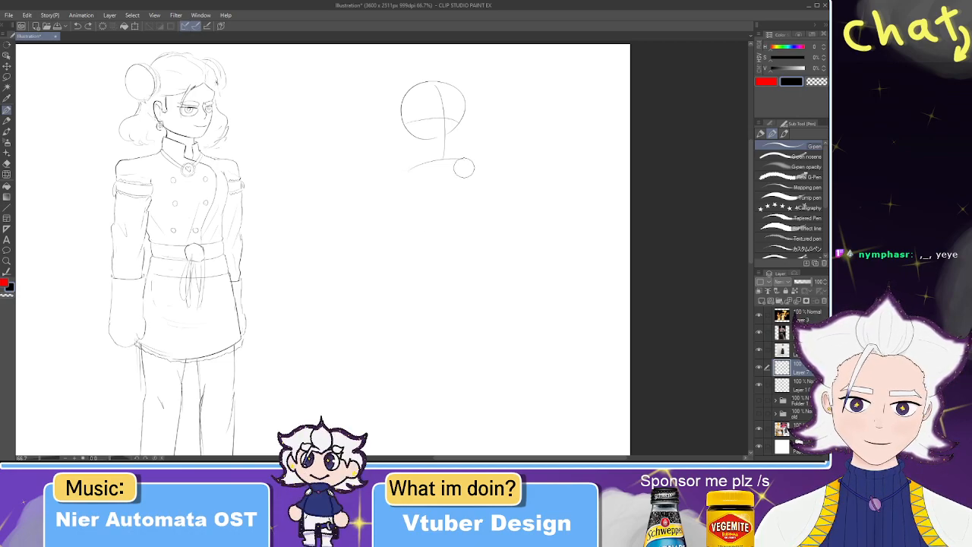
- Draw the sides and base of the torso as a tapered shape below the shoulder line
{"action": "left_click_drag", "start_coordinate": [464, 165], "coordinate": [473, 208]}
{"action": "key", "text": "ctrl+z"}
{"action": "left_click_drag", "start_coordinate": [407, 170], "coordinate": [430, 225]}
{"action": "left_click_drag", "start_coordinate": [464, 161], "coordinate": [480, 206]}
{"action": "key", "text": "ctrl+z"}
{"action": "mouse_move", "coordinate": [465, 161]}
{"action": "left_mouse_down"}
{"action": "mouse_move", "coordinate": [476, 228]}
{"action": "mouse_move", "coordinate": [440, 227]}
{"action": "mouse_move", "coordinate": [475, 220]}
{"action": "left_mouse_up"}
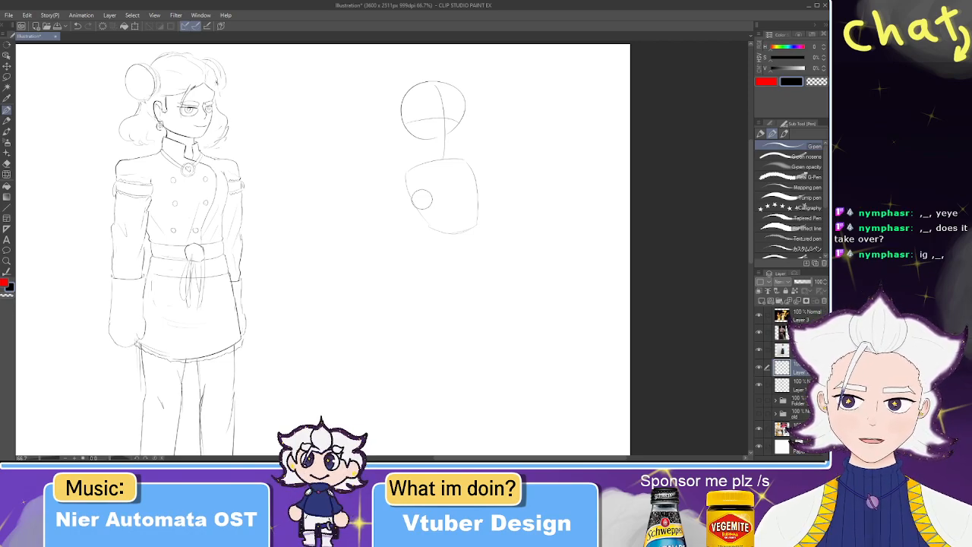
- Draw a boxy pelvis shape with rounded corners below the torso
{"action": "left_click_drag", "start_coordinate": [359, 203], "coordinate": [375, 110]}
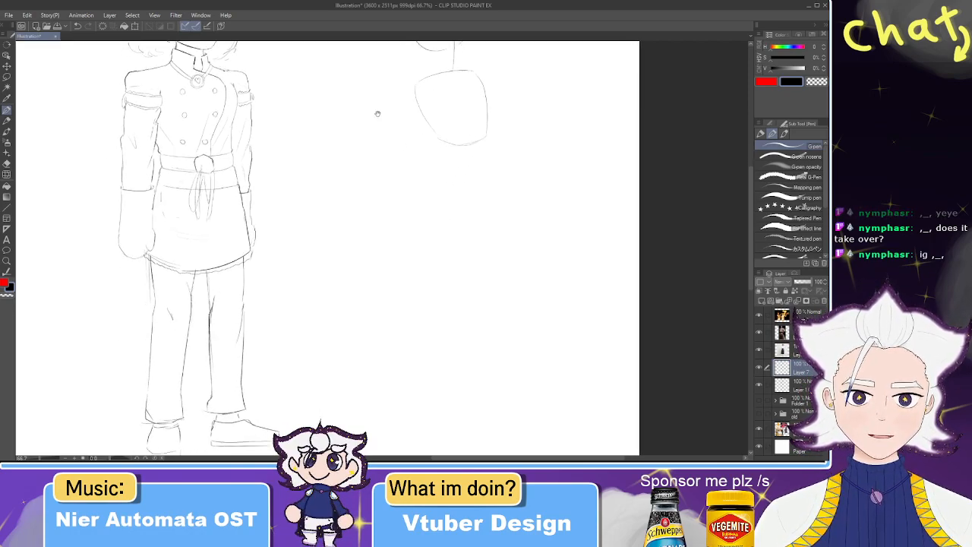
{"action": "mouse_move", "coordinate": [434, 161]}
{"action": "left_mouse_down"}
{"action": "mouse_move", "coordinate": [484, 169]}
{"action": "mouse_move", "coordinate": [478, 202]}
{"action": "left_mouse_up"}
{"action": "key", "text": "ctrl+z"}
{"action": "mouse_move", "coordinate": [439, 166]}
{"action": "left_mouse_down"}
{"action": "mouse_move", "coordinate": [442, 205]}
{"action": "mouse_move", "coordinate": [470, 201]}
{"action": "mouse_move", "coordinate": [468, 232]}
{"action": "mouse_move", "coordinate": [477, 180]}
{"action": "left_mouse_up"}
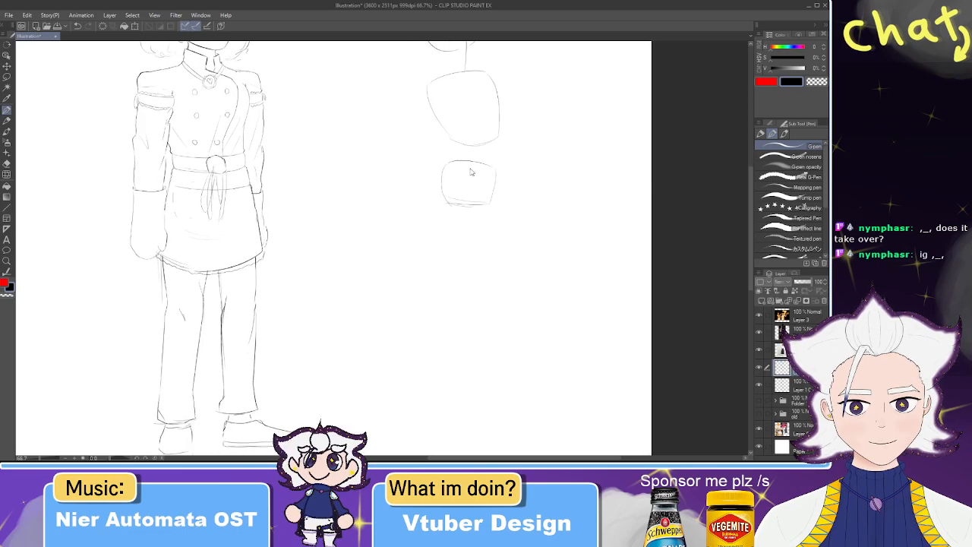
- Redraw the pelvis's outer side slightly farther out, erase the old edge and join the new one to the top
{"action": "left_click_drag", "start_coordinate": [500, 170], "coordinate": [494, 200]}
{"action": "key", "text": "e"}
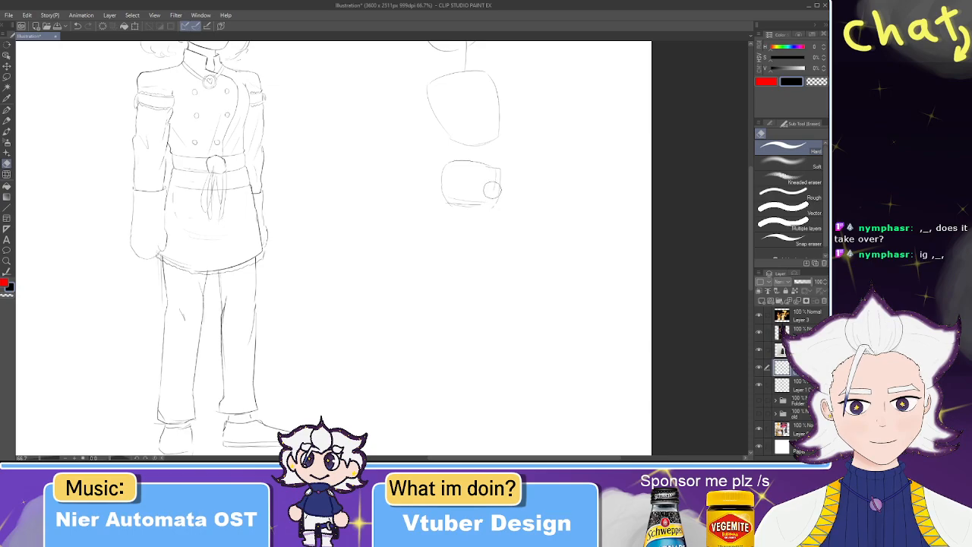
{"action": "key", "text": "p"}
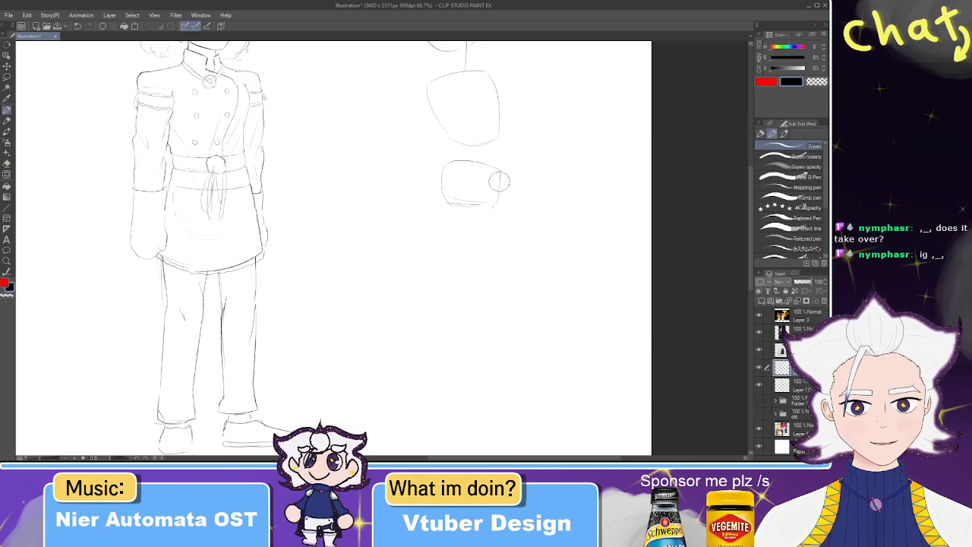
{"action": "key", "text": "e"}
{"action": "key", "text": "p"}
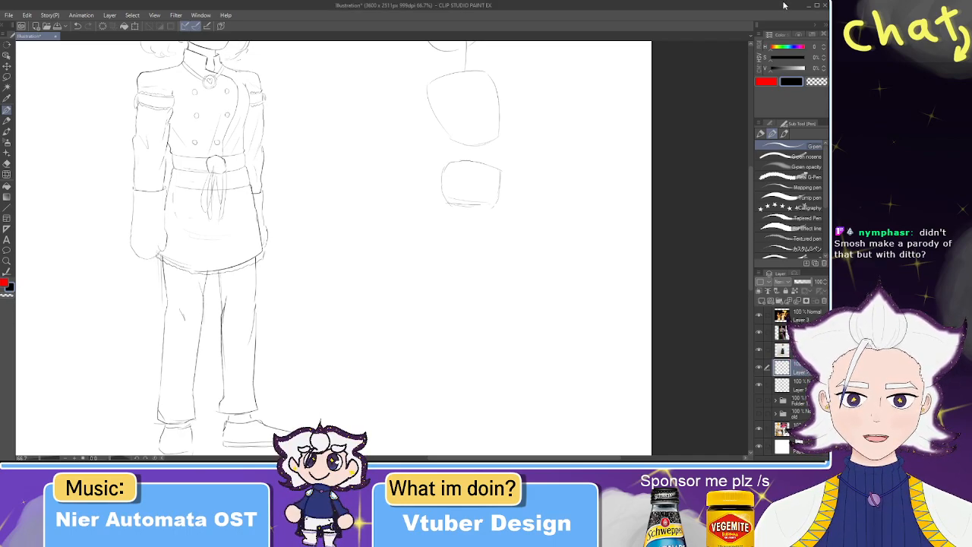
- Erase the pelvis's top edge and redraw it as a cleaner line between the sides
{"action": "key", "text": "e"}
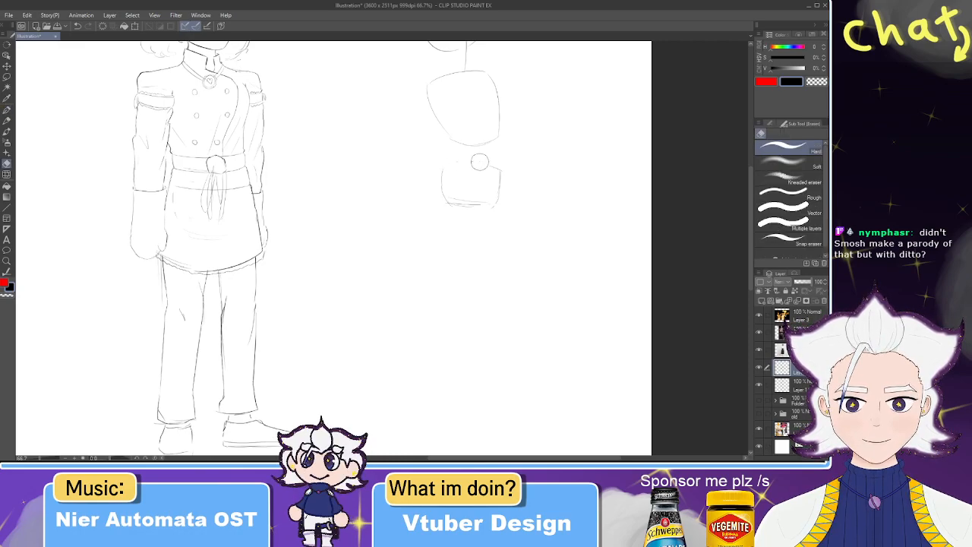
{"action": "key", "text": "p"}
{"action": "key", "text": "e"}
{"action": "mouse_move", "coordinate": [443, 169]}
{"action": "left_mouse_down"}
{"action": "mouse_move", "coordinate": [444, 199]}
{"action": "mouse_move", "coordinate": [448, 158]}
{"action": "mouse_move", "coordinate": [500, 169]}
{"action": "left_mouse_up"}
{"action": "key", "text": "p"}
{"action": "key", "text": "ctrl+z"}
{"action": "key", "text": "ctrl+z"}
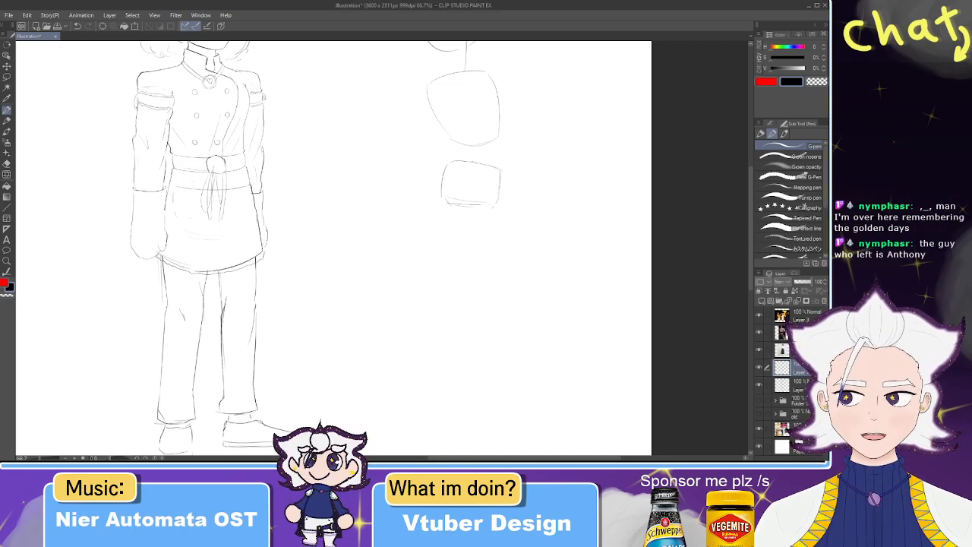
- Erase the doubled bottom edge of the pelvis and redraw it as a single slanted line with tidied corners
{"action": "left_click_drag", "start_coordinate": [470, 153], "coordinate": [479, 143]}
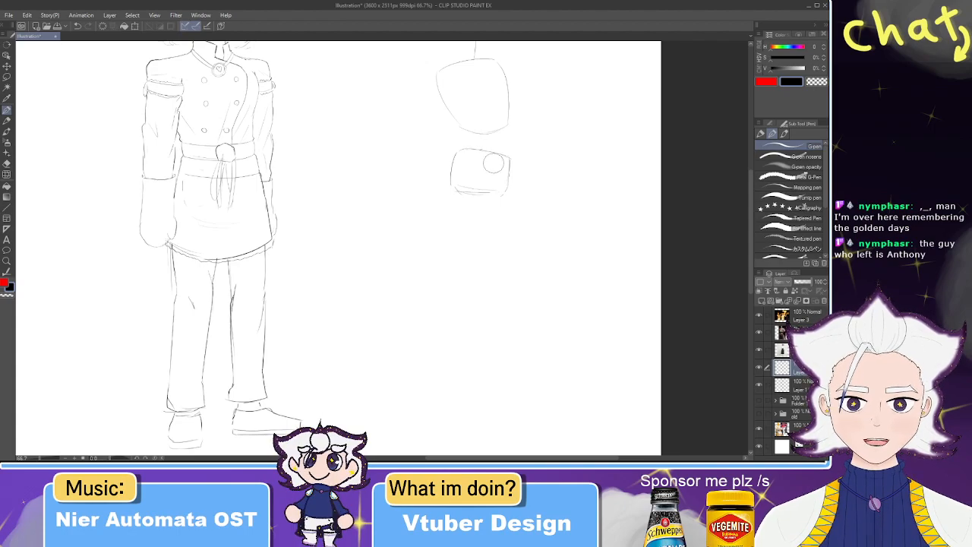
{"action": "key", "text": "e"}
{"action": "mouse_move", "coordinate": [493, 196]}
{"action": "left_mouse_down"}
{"action": "mouse_move", "coordinate": [476, 194]}
{"action": "mouse_move", "coordinate": [507, 196]}
{"action": "left_mouse_up"}
{"action": "key", "text": "p"}
{"action": "left_click_drag", "start_coordinate": [452, 185], "coordinate": [498, 190]}
{"action": "key", "text": "ctrl+z"}
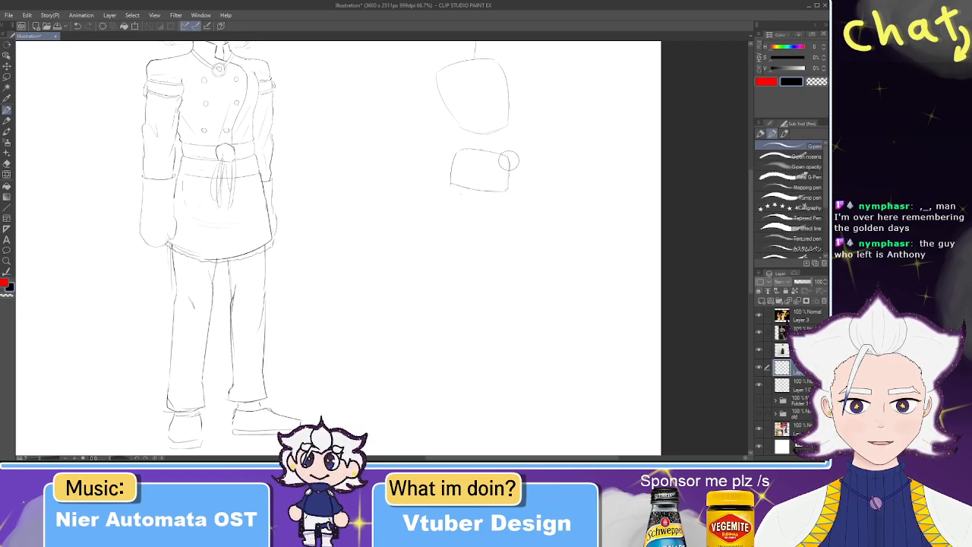
{"action": "key", "text": "e"}
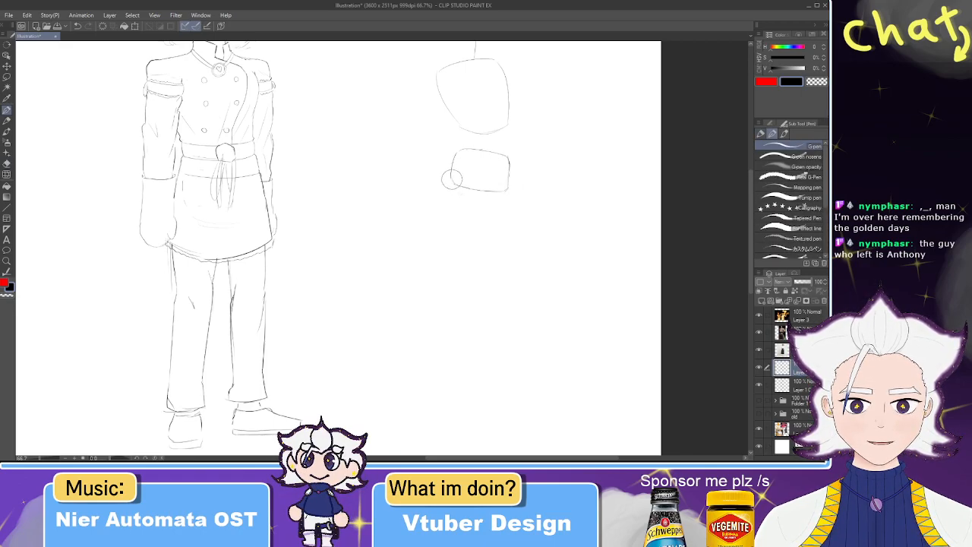
- Sketch the outer line of the first thigh slanting down from the side of the pelvis
{"action": "mouse_move", "coordinate": [495, 140]}
{"action": "left_mouse_down"}
{"action": "mouse_move", "coordinate": [493, 168]}
{"action": "mouse_move", "coordinate": [504, 159]}
{"action": "mouse_move", "coordinate": [460, 207]}
{"action": "mouse_move", "coordinate": [454, 232]}
{"action": "left_mouse_up"}
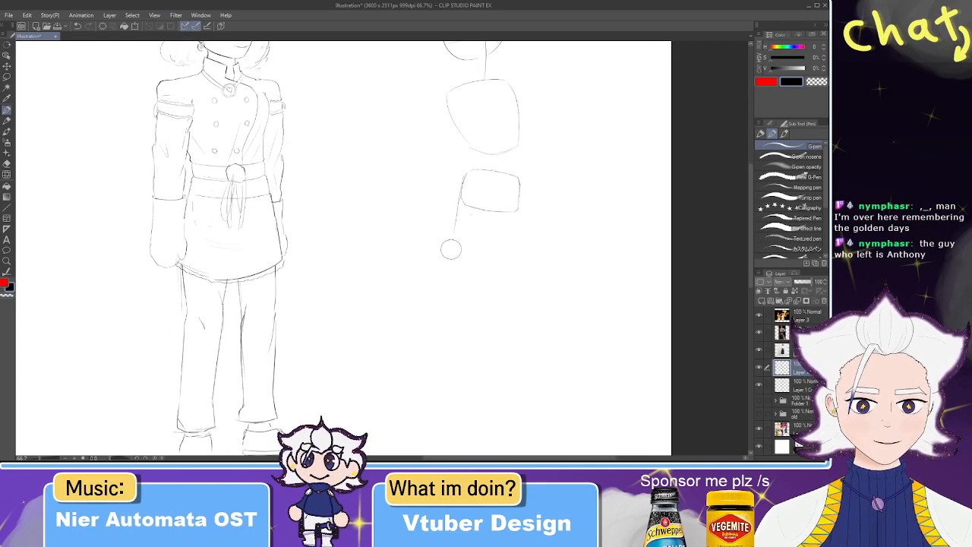
{"action": "key", "text": "ctrl+z"}
{"action": "left_click_drag", "start_coordinate": [466, 173], "coordinate": [452, 224]}
- Sketch the thigh's inner line down from the middle of the pelvis and close the thigh with a rounded end
{"action": "left_click_drag", "start_coordinate": [490, 194], "coordinate": [479, 236]}
{"action": "key", "text": "ctrl+z"}
{"action": "left_click_drag", "start_coordinate": [492, 195], "coordinate": [484, 238]}
{"action": "key", "text": "ctrl+z"}
{"action": "left_click_drag", "start_coordinate": [494, 194], "coordinate": [476, 239]}
{"action": "key", "text": "ctrl+z"}
{"action": "left_click_drag", "start_coordinate": [495, 196], "coordinate": [476, 261]}
{"action": "key", "text": "ctrl+z"}
{"action": "left_click_drag", "start_coordinate": [493, 195], "coordinate": [475, 251]}
{"action": "left_click_drag", "start_coordinate": [452, 220], "coordinate": [454, 240]}
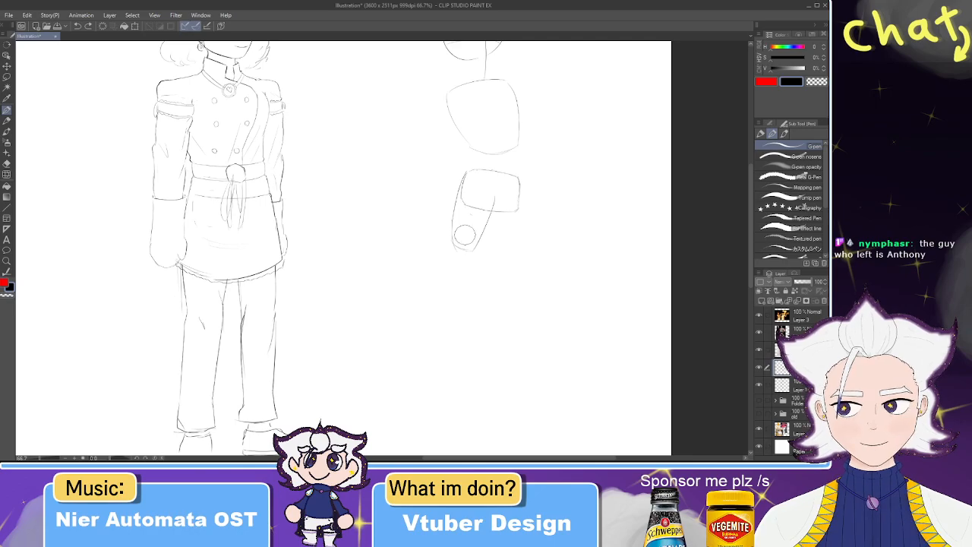
- Redraw the thigh's inner and outer lines slightly longer, leaving the knee end open
{"action": "left_click_drag", "start_coordinate": [494, 196], "coordinate": [473, 256]}
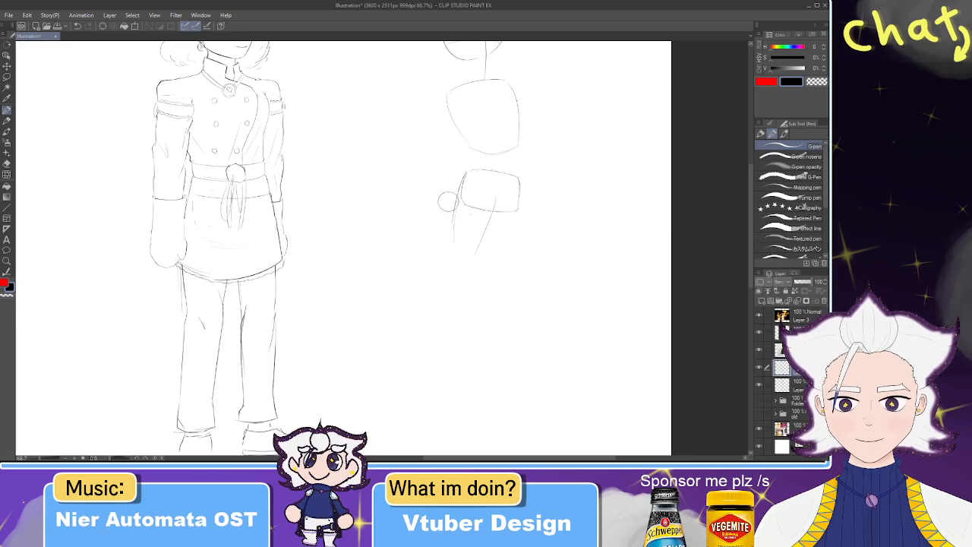
{"action": "key", "text": "ctrl+z"}
{"action": "left_click_drag", "start_coordinate": [455, 201], "coordinate": [450, 238]}
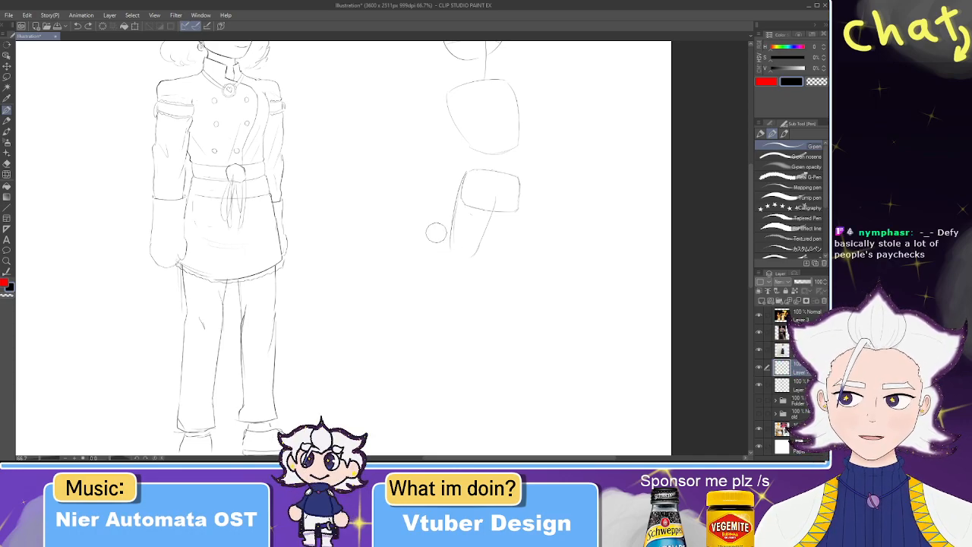
- Sketch the lower leg's inner line slanting down and outward from the knee, redoing it for length and angle
{"action": "left_click_drag", "start_coordinate": [440, 203], "coordinate": [435, 170]}
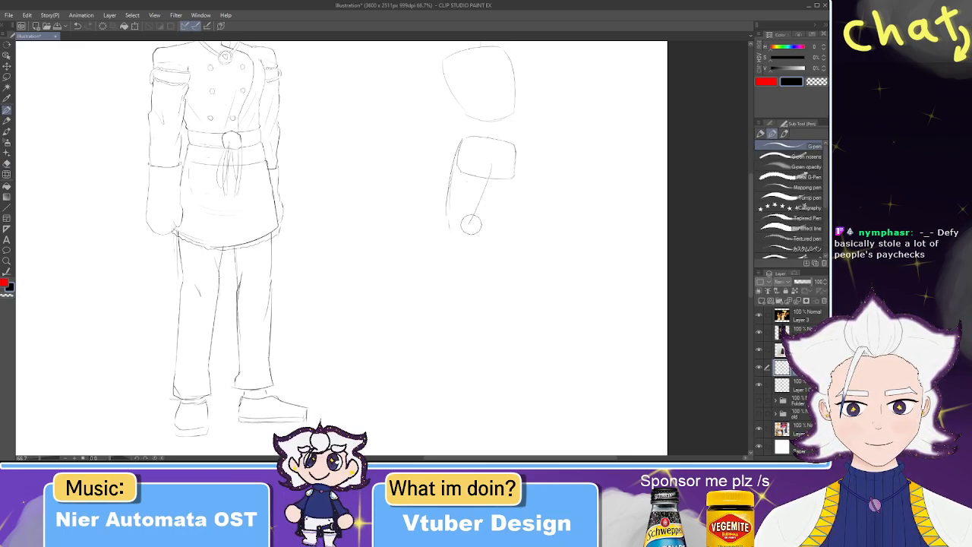
{"action": "mouse_move", "coordinate": [469, 224]}
{"action": "left_mouse_down"}
{"action": "mouse_move", "coordinate": [451, 267]}
{"action": "mouse_move", "coordinate": [470, 227]}
{"action": "mouse_move", "coordinate": [445, 281]}
{"action": "left_mouse_up"}
{"action": "key", "text": "ctrl+z"}
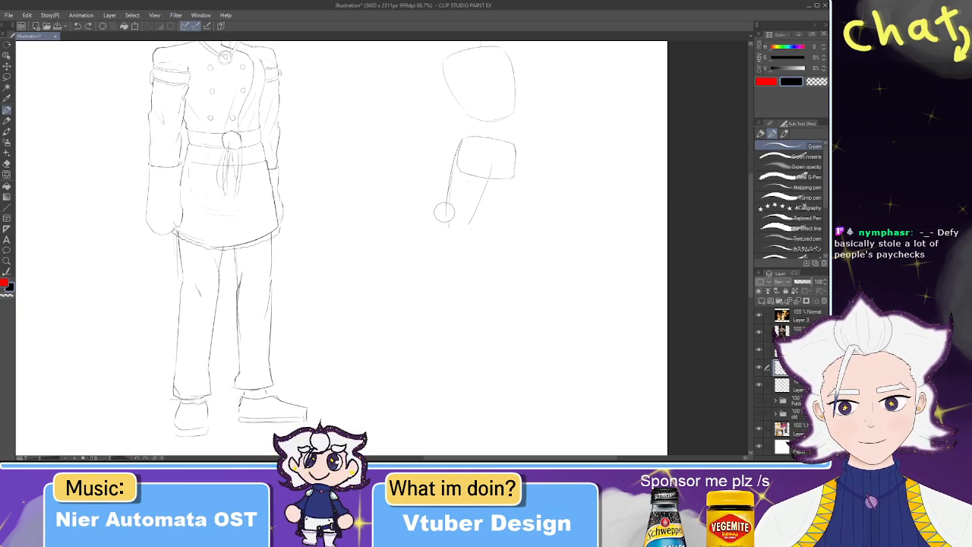
{"action": "mouse_move", "coordinate": [482, 204]}
{"action": "left_mouse_down"}
{"action": "mouse_move", "coordinate": [443, 302]}
{"action": "mouse_move", "coordinate": [452, 243]}
{"action": "mouse_move", "coordinate": [428, 307]}
{"action": "left_mouse_up"}
{"action": "key", "text": "ctrl+z"}
{"action": "left_click_drag", "start_coordinate": [443, 266], "coordinate": [422, 317]}
{"action": "key", "text": "ctrl+z"}
{"action": "left_click_drag", "start_coordinate": [440, 261], "coordinate": [426, 307]}
{"action": "left_click_drag", "start_coordinate": [438, 274], "coordinate": [411, 334]}
{"action": "key", "text": "ctrl+z"}
{"action": "key", "text": "ctrl+z"}
{"action": "left_click_drag", "start_coordinate": [436, 282], "coordinate": [417, 330]}
{"action": "key", "text": "ctrl+z"}
{"action": "mouse_move", "coordinate": [439, 273]}
{"action": "left_mouse_down"}
{"action": "mouse_move", "coordinate": [412, 322]}
{"action": "mouse_move", "coordinate": [396, 343]}
{"action": "left_mouse_up"}
- Lasso the lower thigh and calf lines and shift them slightly downward with a transform
{"action": "left_click", "coordinate": [6, 78]}
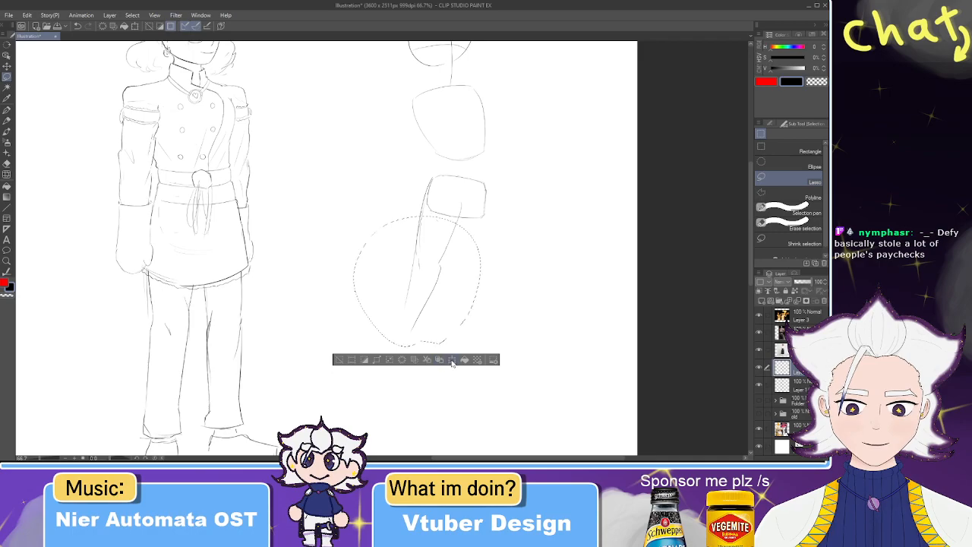
{"action": "key", "text": "ctrl+t"}
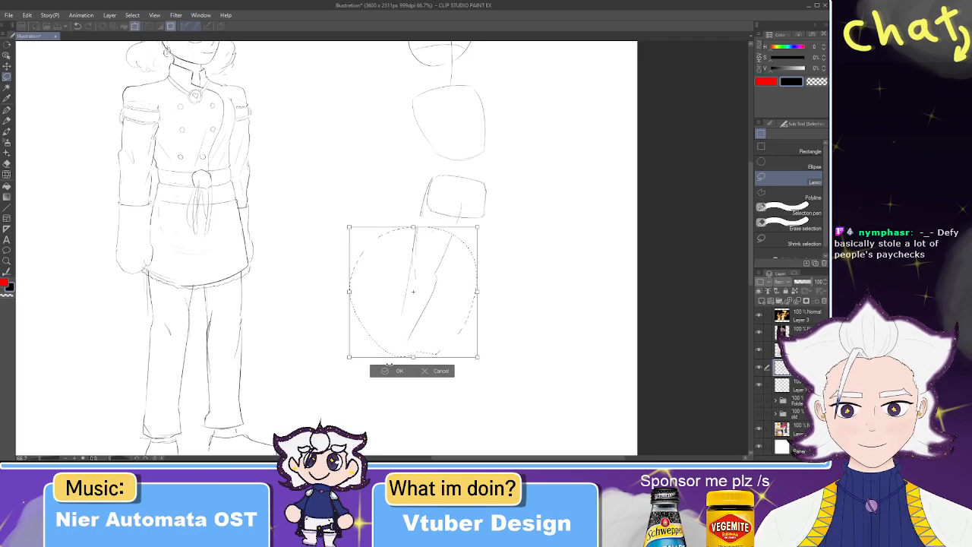
{"action": "left_click", "coordinate": [388, 370]}
- Redraw the inner thigh line as a continuous stroke from the pelvis to the knee and erase the old upper calf line
{"action": "key", "text": "p"}
{"action": "left_click_drag", "start_coordinate": [456, 211], "coordinate": [443, 276]}
{"action": "key", "text": "e"}
{"action": "key", "text": "p"}
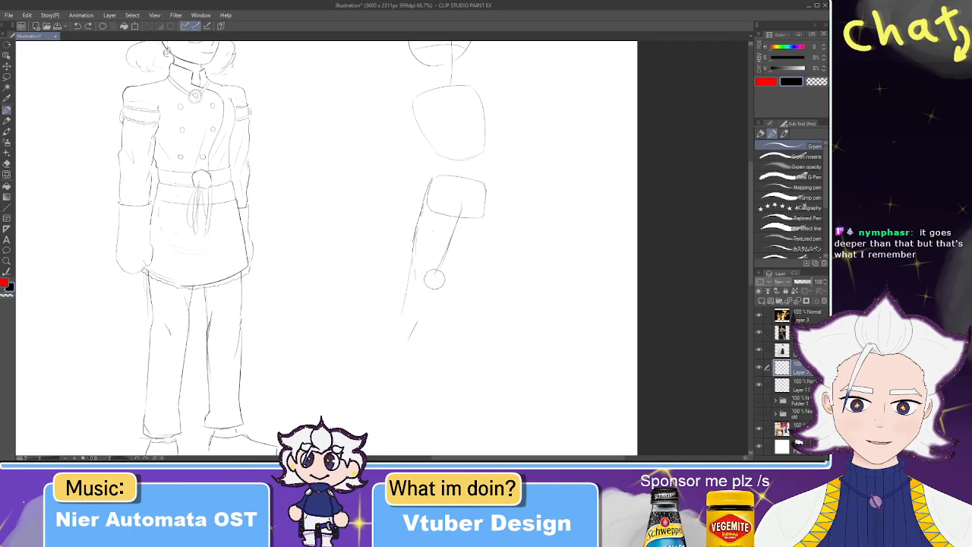
- Redraw the inner calf line below the knee and erase the excess outer line where the thigh ends
{"action": "key", "text": "e"}
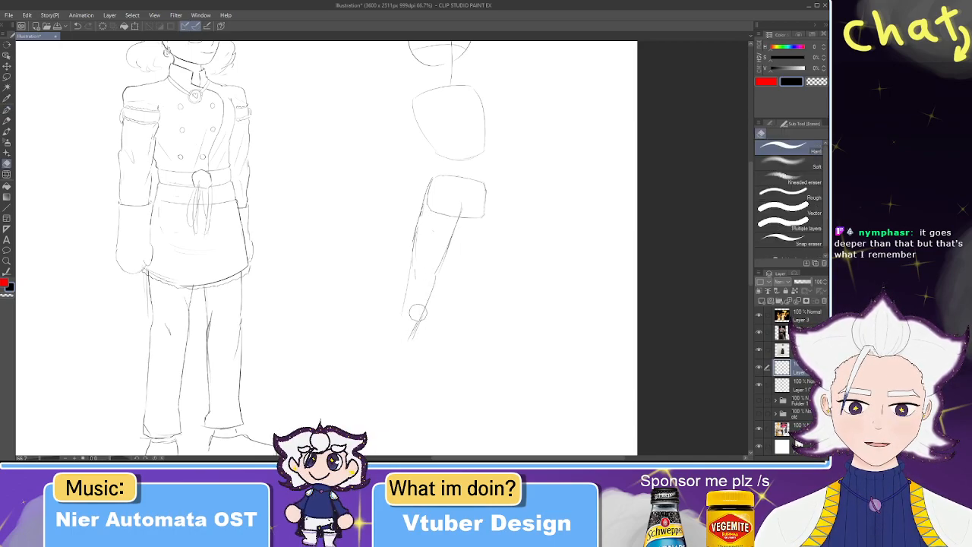
{"action": "key", "text": "p"}
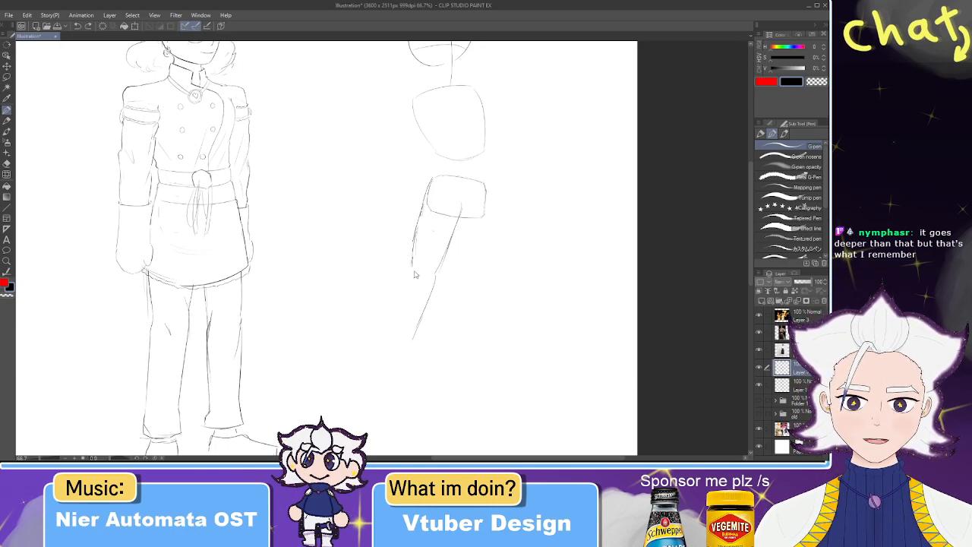
{"action": "key", "text": "e"}
{"action": "key", "text": "p"}
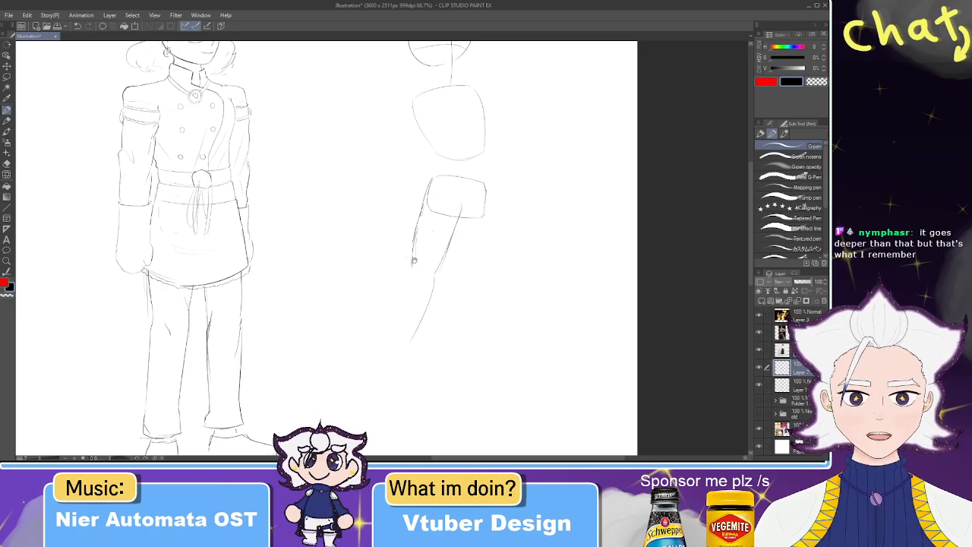
- Sketch the outer shin line from the knee, slanting down alongside the inner calf line
{"action": "scroll", "coordinate": [414, 235], "scroll_direction": "down", "scroll_amount": 2}
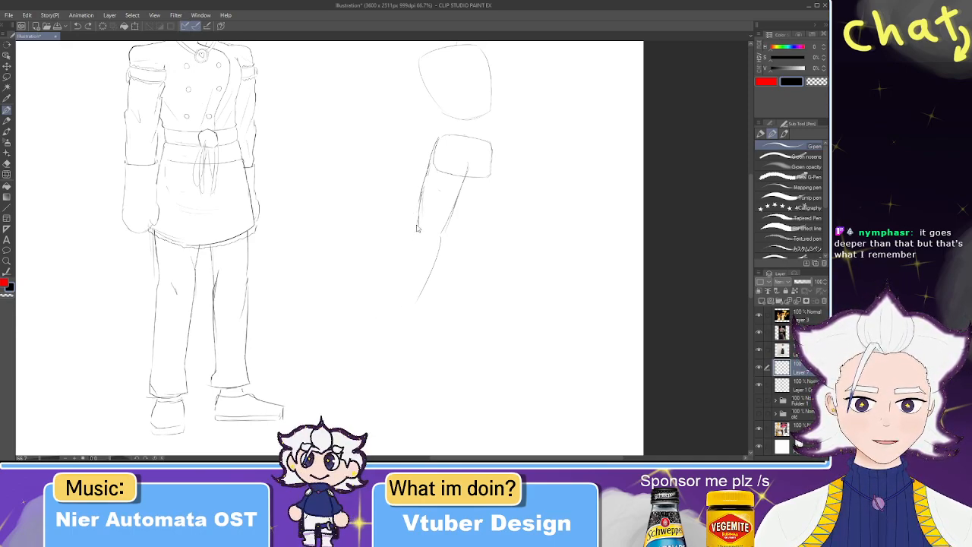
{"action": "left_click_drag", "start_coordinate": [416, 228], "coordinate": [394, 280]}
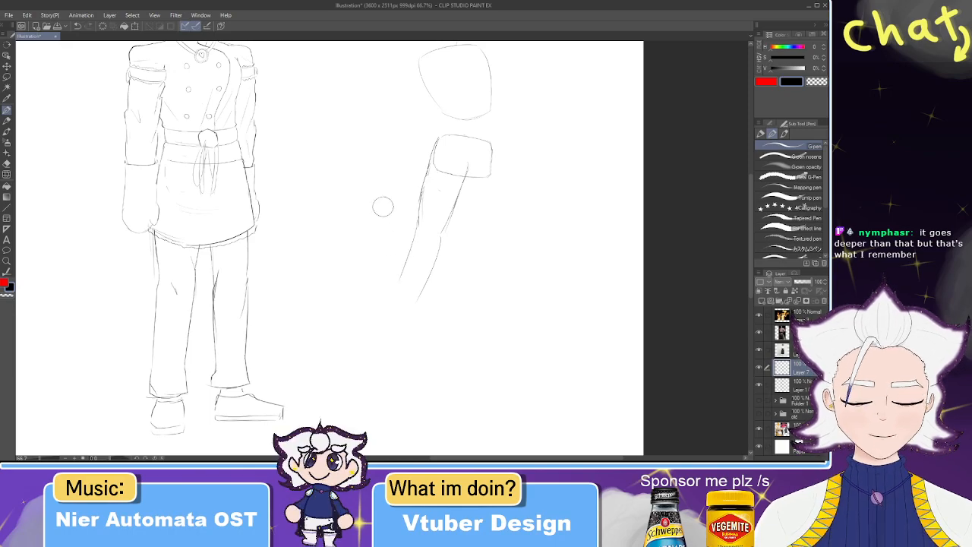
{"action": "key", "text": "ctrl+z"}
{"action": "key", "text": "ctrl+z"}
{"action": "left_click_drag", "start_coordinate": [419, 221], "coordinate": [403, 279]}
{"action": "left_click_drag", "start_coordinate": [415, 225], "coordinate": [401, 276]}
{"action": "key", "text": "ctrl+z"}
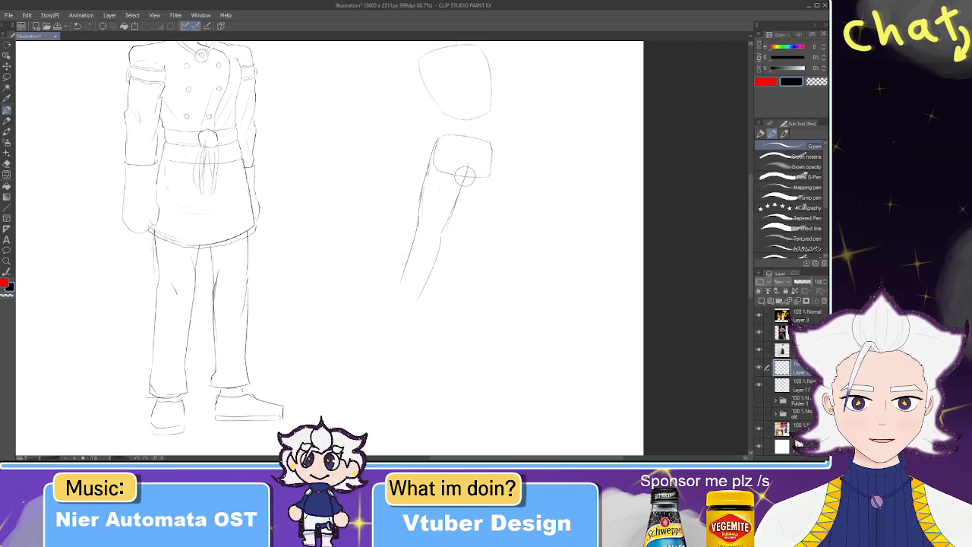
- Redraw the outer shin line as a longer stroke from the knee and erase the old inner calf line
{"action": "scroll", "coordinate": [458, 167], "scroll_direction": "up", "scroll_amount": 4}
{"action": "key", "text": "ctrl+z"}
{"action": "left_click_drag", "start_coordinate": [398, 246], "coordinate": [372, 356]}
{"action": "key", "text": "ctrl+z"}
{"action": "left_click_drag", "start_coordinate": [399, 243], "coordinate": [373, 340]}
{"action": "key", "text": "ctrl+z"}
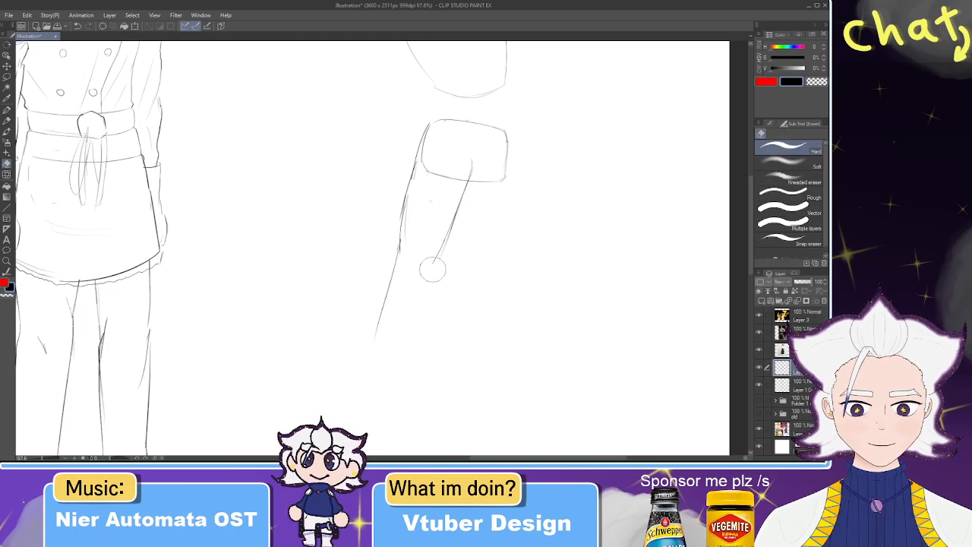
- Redraw the inner calf line from the knee to the ankle, tapering the lower leg
{"action": "left_click_drag", "start_coordinate": [448, 255], "coordinate": [401, 353]}
{"action": "key", "text": "ctrl+z"}
{"action": "mouse_move", "coordinate": [434, 266]}
{"action": "left_mouse_down"}
{"action": "mouse_move", "coordinate": [386, 347]}
{"action": "mouse_move", "coordinate": [426, 238]}
{"action": "left_mouse_up"}
{"action": "key", "text": "ctrl+z"}
{"action": "mouse_move", "coordinate": [429, 162]}
{"action": "left_mouse_down"}
{"action": "mouse_move", "coordinate": [401, 251]}
{"action": "mouse_move", "coordinate": [406, 243]}
{"action": "mouse_move", "coordinate": [426, 266]}
{"action": "mouse_move", "coordinate": [437, 255]}
{"action": "mouse_move", "coordinate": [410, 305]}
{"action": "left_mouse_up"}
{"action": "mouse_move", "coordinate": [441, 209]}
{"action": "left_mouse_down"}
{"action": "mouse_move", "coordinate": [354, 340]}
{"action": "mouse_move", "coordinate": [416, 258]}
{"action": "left_mouse_up"}
{"action": "scroll", "coordinate": [417, 244], "scroll_direction": "down", "scroll_amount": 3}
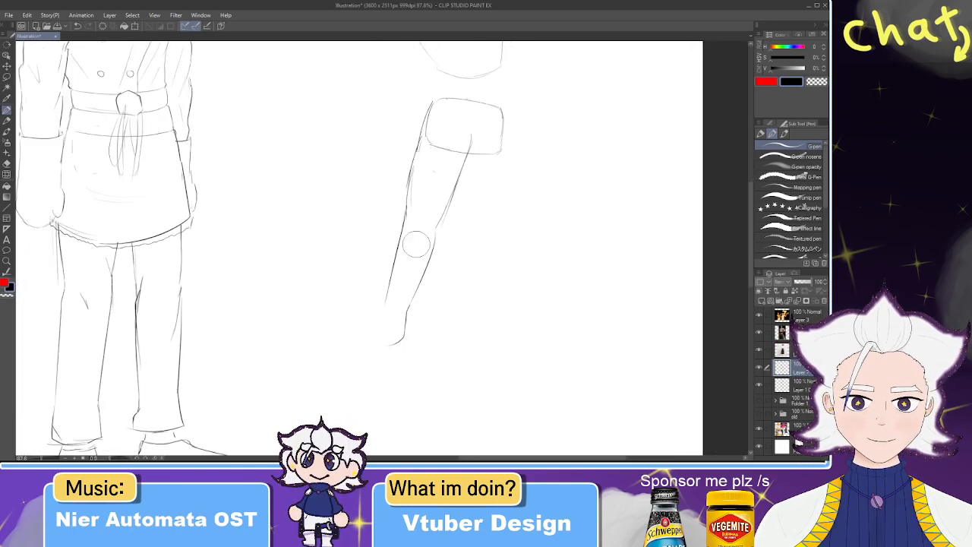
- Rework the ankle and draw a blocky foot with a flat sole at the end of the first leg
{"action": "scroll", "coordinate": [417, 246], "scroll_direction": "up", "scroll_amount": 2}
{"action": "key", "text": "ctrl+z"}
{"action": "key", "text": "ctrl+z"}
{"action": "mouse_move", "coordinate": [391, 289]}
{"action": "left_mouse_down"}
{"action": "mouse_move", "coordinate": [375, 316]}
{"action": "mouse_move", "coordinate": [410, 307]}
{"action": "mouse_move", "coordinate": [406, 319]}
{"action": "left_mouse_up"}
{"action": "key", "text": "ctrl+z"}
{"action": "key", "text": "ctrl+z"}
{"action": "key", "text": "ctrl+z"}
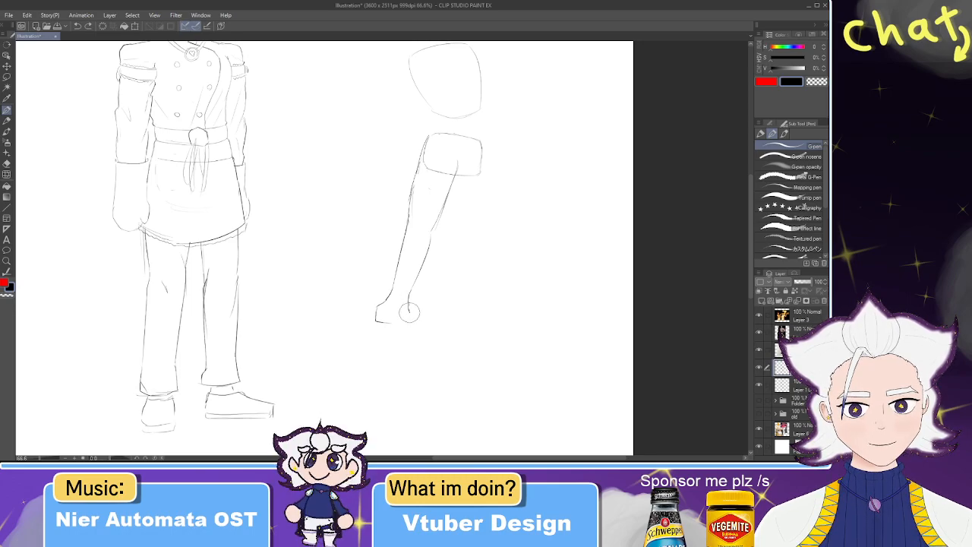
{"action": "mouse_move", "coordinate": [389, 322]}
{"action": "left_mouse_down"}
{"action": "mouse_move", "coordinate": [403, 323]}
{"action": "mouse_move", "coordinate": [409, 302]}
{"action": "left_mouse_up"}
- Sketch the second leg's outer thigh line down from the far side of the pelvis, redoing it for angle
{"action": "mouse_move", "coordinate": [448, 164]}
{"action": "left_mouse_down"}
{"action": "mouse_move", "coordinate": [432, 228]}
{"action": "mouse_move", "coordinate": [454, 286]}
{"action": "left_mouse_up"}
{"action": "key", "text": "ctrl+z"}
{"action": "left_click_drag", "start_coordinate": [465, 215], "coordinate": [452, 285]}
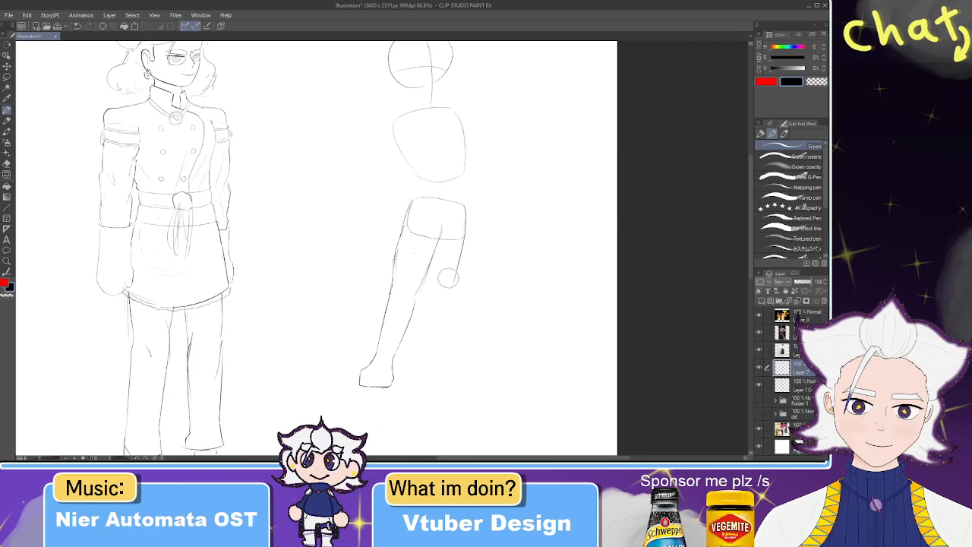
{"action": "key", "text": "ctrl+z"}
{"action": "key", "text": "ctrl+z"}
{"action": "left_click_drag", "start_coordinate": [466, 215], "coordinate": [453, 280]}
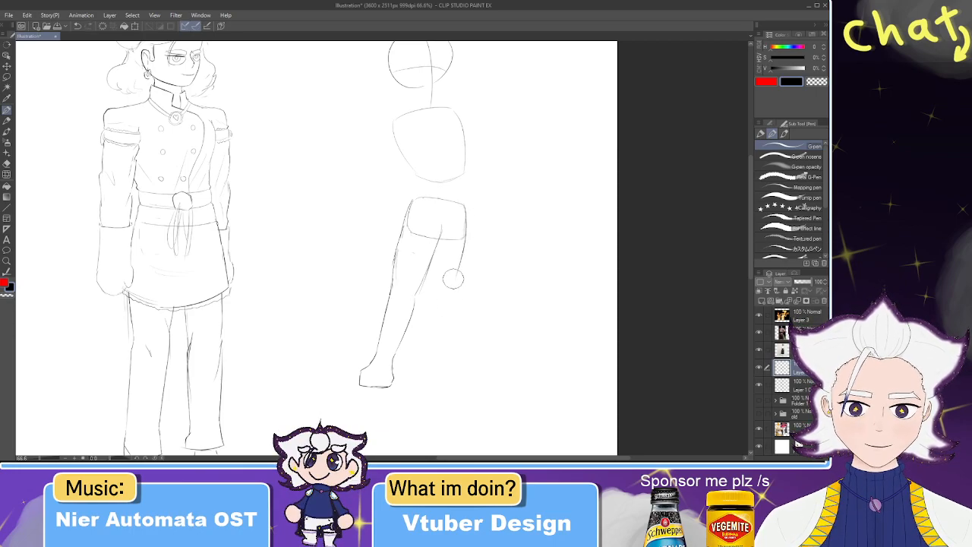
{"action": "key", "text": "ctrl+z"}
{"action": "left_click_drag", "start_coordinate": [465, 213], "coordinate": [458, 287]}
{"action": "key", "text": "ctrl+z"}
{"action": "left_click_drag", "start_coordinate": [465, 212], "coordinate": [460, 275]}
{"action": "key", "text": "ctrl+z"}
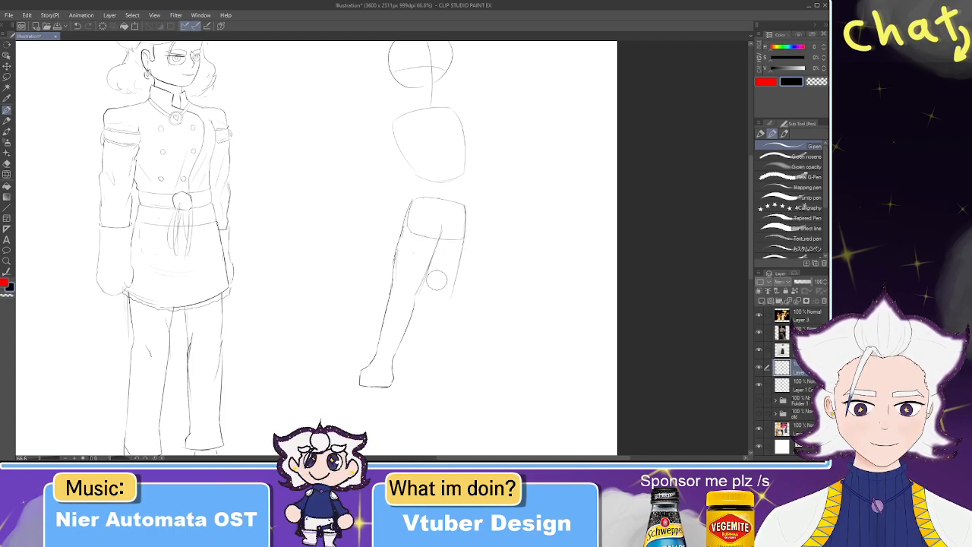
- Shorten the second leg's outer thigh line at the knee and sketch the outer shin line below it
{"action": "mouse_move", "coordinate": [409, 280]}
{"action": "left_mouse_down"}
{"action": "mouse_move", "coordinate": [419, 225]}
{"action": "mouse_move", "coordinate": [468, 218]}
{"action": "mouse_move", "coordinate": [475, 185]}
{"action": "left_mouse_up"}
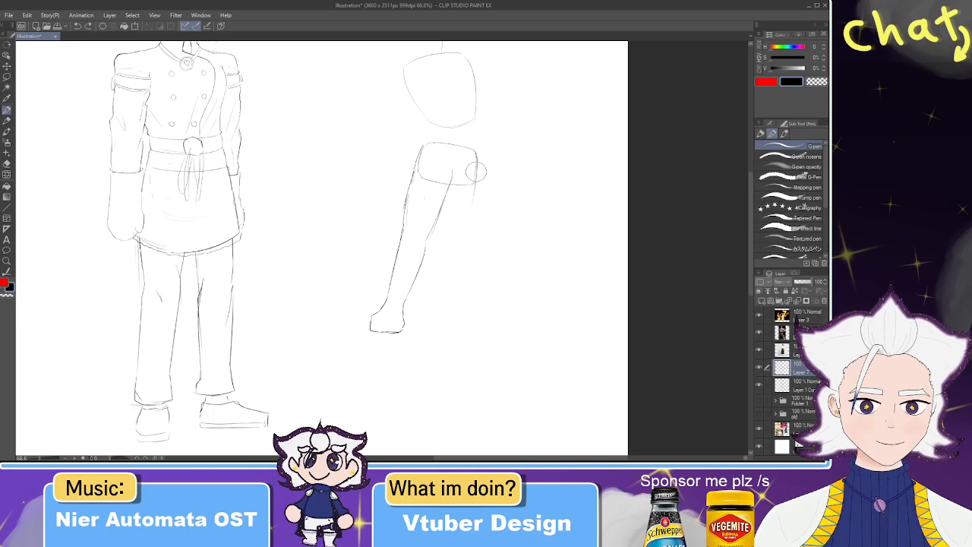
{"action": "mouse_move", "coordinate": [467, 215]}
{"action": "left_mouse_down"}
{"action": "mouse_move", "coordinate": [460, 241]}
{"action": "mouse_move", "coordinate": [465, 226]}
{"action": "left_mouse_up"}
{"action": "key", "text": "ctrl+z"}
{"action": "key", "text": "ctrl+z"}
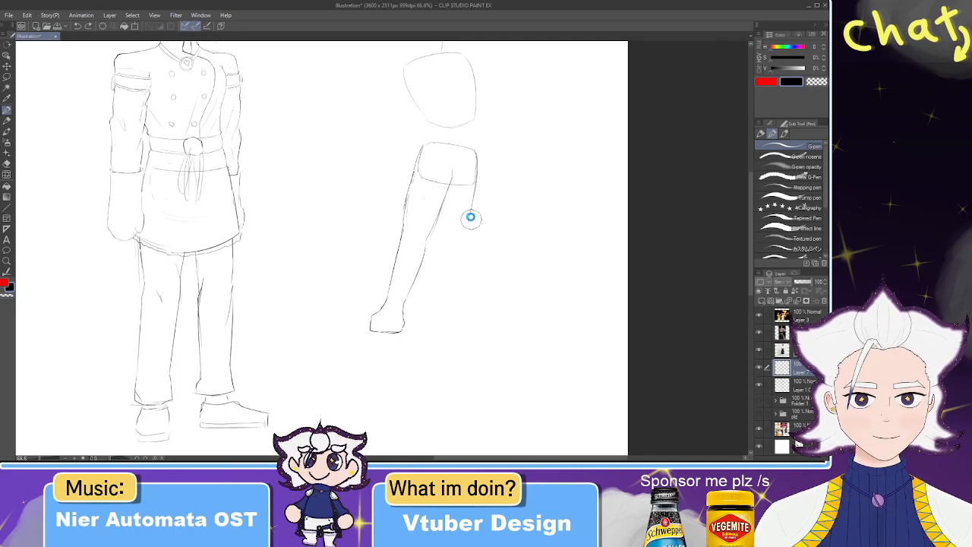
{"action": "key", "text": "ctrl+z"}
{"action": "left_click_drag", "start_coordinate": [469, 221], "coordinate": [454, 310]}
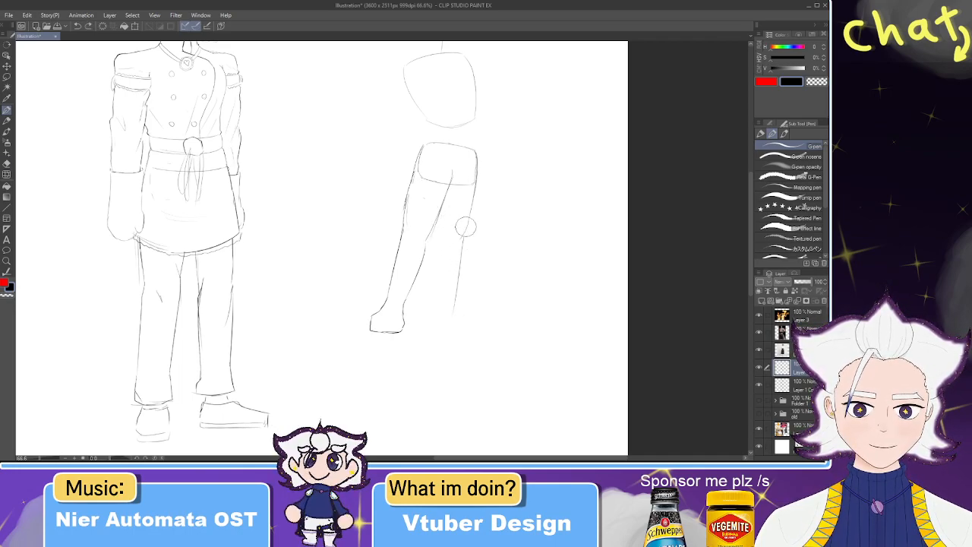
- Sketch the second leg's inner line down from behind the first leg's knee, redoing it for curve and length
{"action": "key", "text": "ctrl+z"}
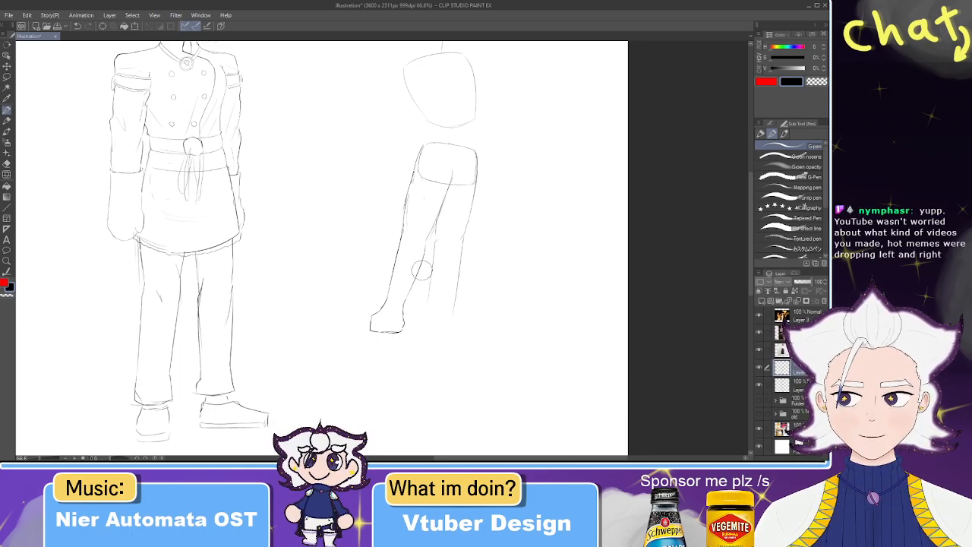
{"action": "key", "text": "ctrl+z"}
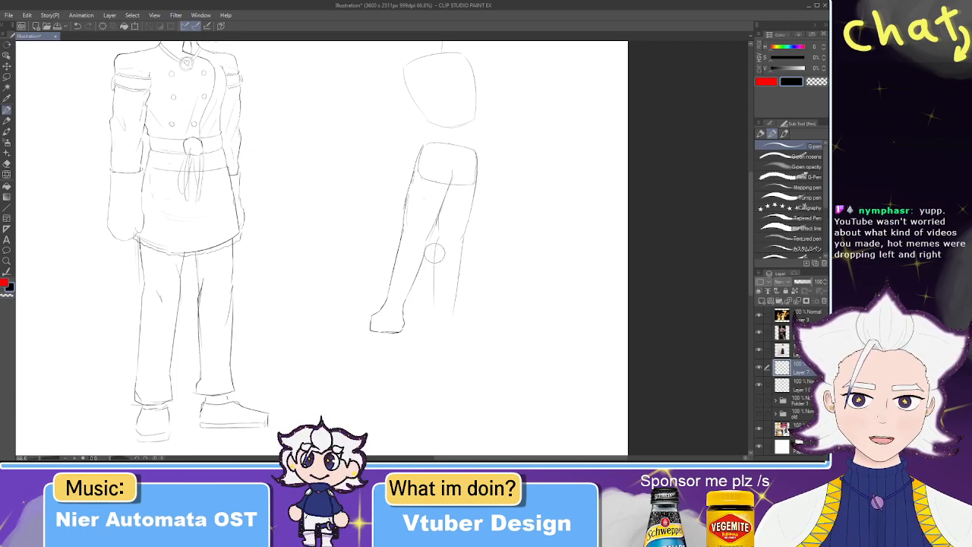
{"action": "key", "text": "ctrl+z"}
{"action": "left_click_drag", "start_coordinate": [437, 237], "coordinate": [441, 299]}
{"action": "left_click_drag", "start_coordinate": [439, 238], "coordinate": [438, 314]}
{"action": "key", "text": "ctrl+z"}
{"action": "key", "text": "ctrl+z"}
{"action": "left_click_drag", "start_coordinate": [436, 238], "coordinate": [433, 314]}
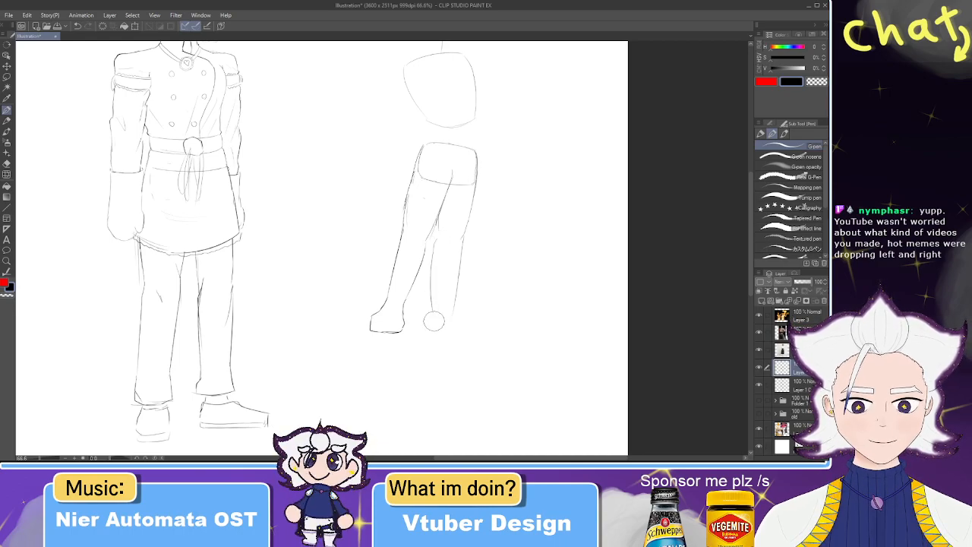
{"action": "key", "text": "ctrl+z"}
{"action": "left_click_drag", "start_coordinate": [437, 238], "coordinate": [430, 319]}
{"action": "key", "text": "ctrl+z"}
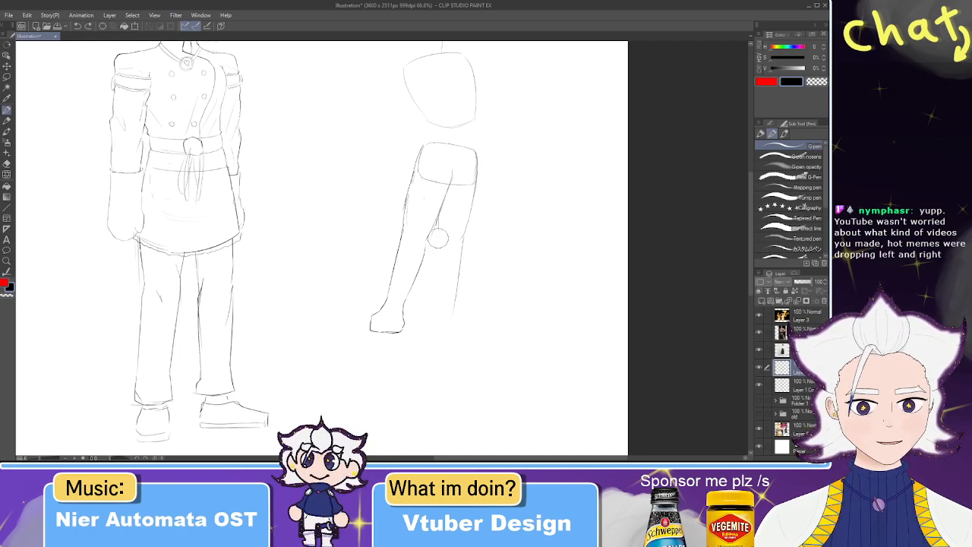
{"action": "left_click_drag", "start_coordinate": [432, 266], "coordinate": [428, 308]}
{"action": "key", "text": "ctrl+z"}
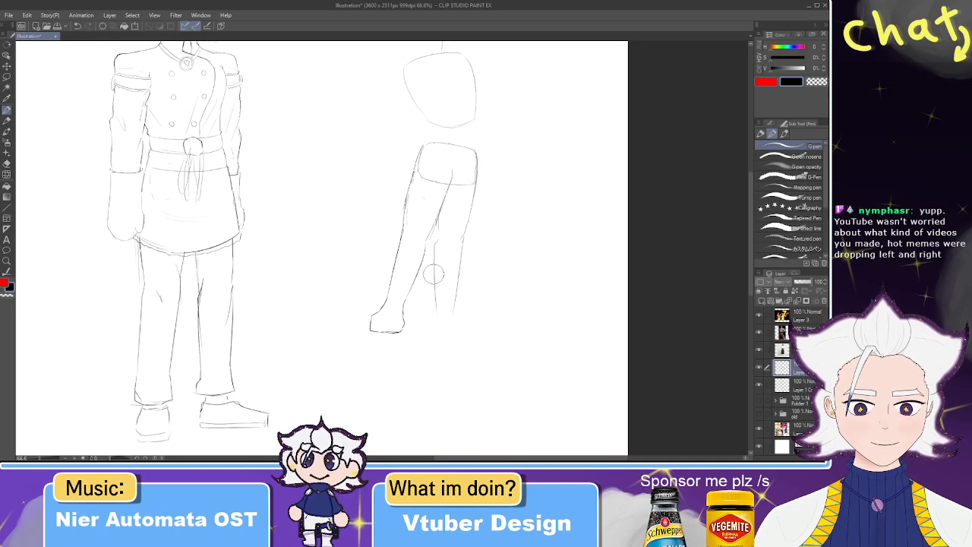
{"action": "left_click_drag", "start_coordinate": [433, 269], "coordinate": [430, 314]}
{"action": "key", "text": "ctrl+z"}
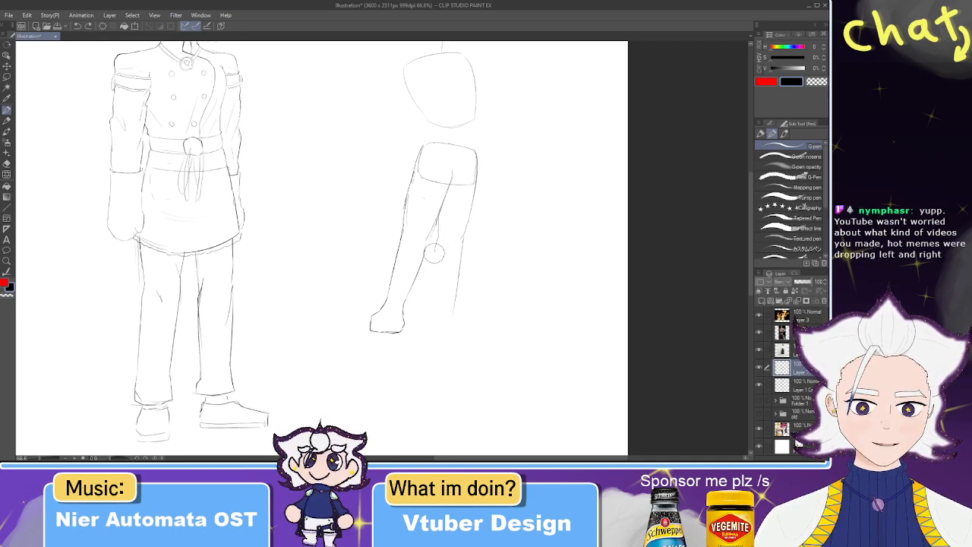
- Erase the second leg's outer shin line, redraw it tapering toward the ankle and trim the inner line's lower end
{"action": "key", "text": "e"}
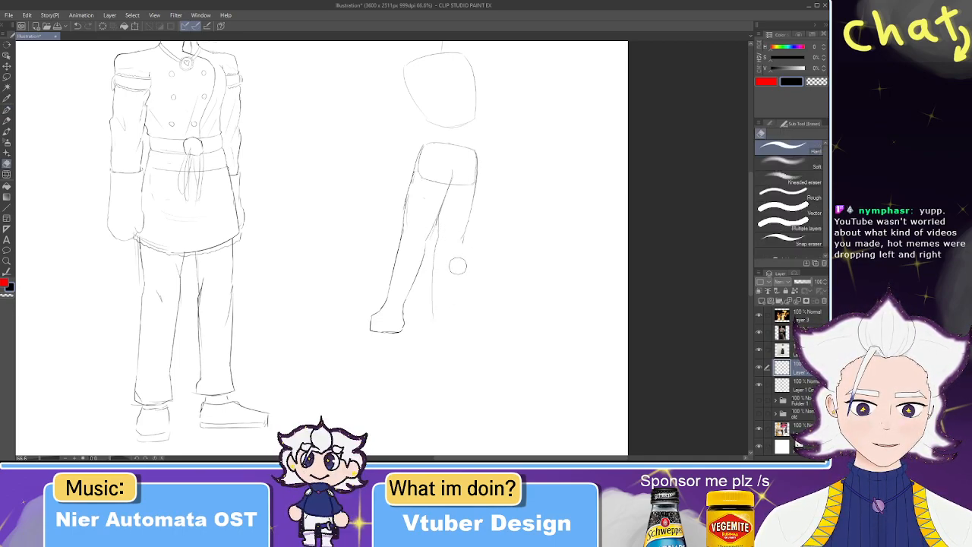
{"action": "key", "text": "p"}
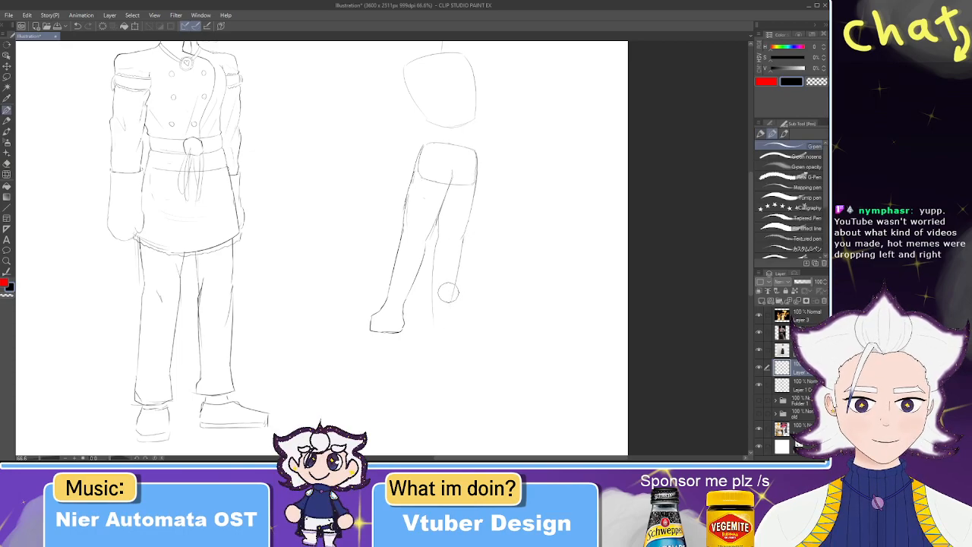
{"action": "key", "text": "e"}
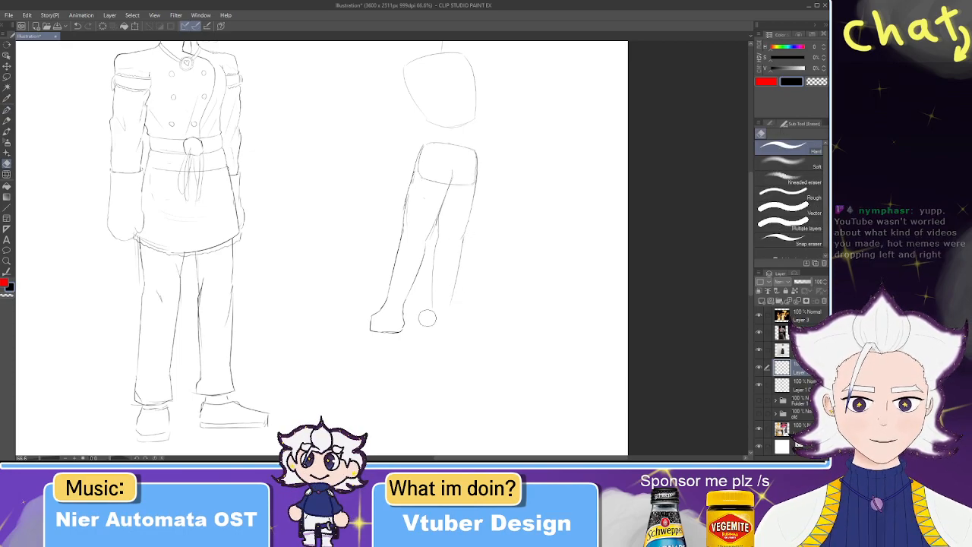
- Sketch the second foot's heel line curving down from the second leg's inner ankle, redoing the stroke
{"action": "scroll", "coordinate": [431, 318], "scroll_direction": "up", "scroll_amount": 2}
{"action": "left_click_drag", "start_coordinate": [426, 318], "coordinate": [417, 241]}
{"action": "key", "text": "p"}
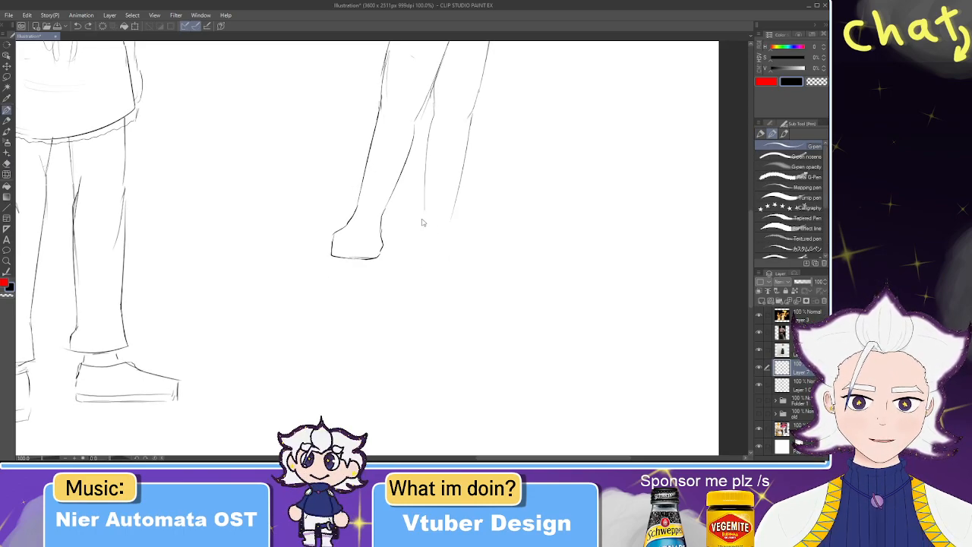
{"action": "key", "text": "ctrl+z"}
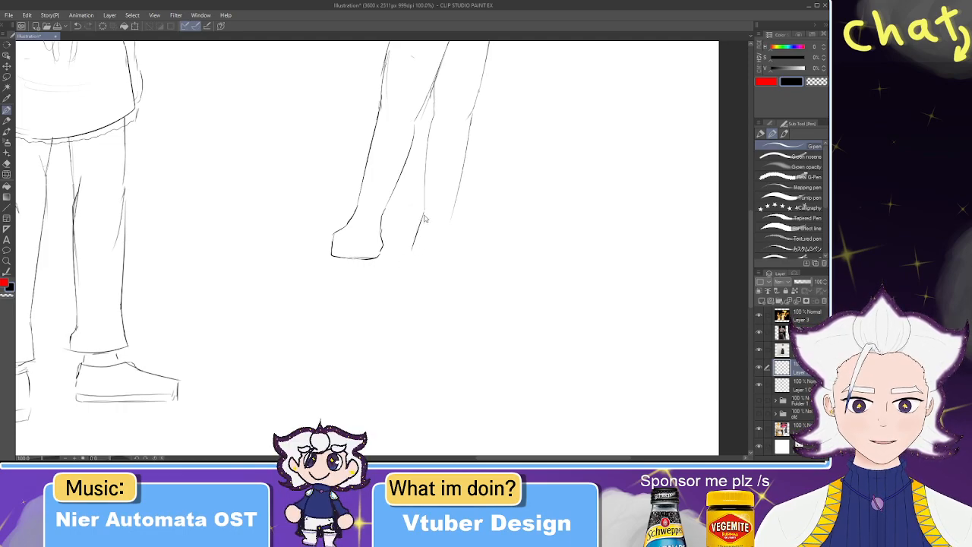
{"action": "left_click_drag", "start_coordinate": [423, 213], "coordinate": [412, 244]}
{"action": "left_click_drag", "start_coordinate": [423, 210], "coordinate": [411, 255]}
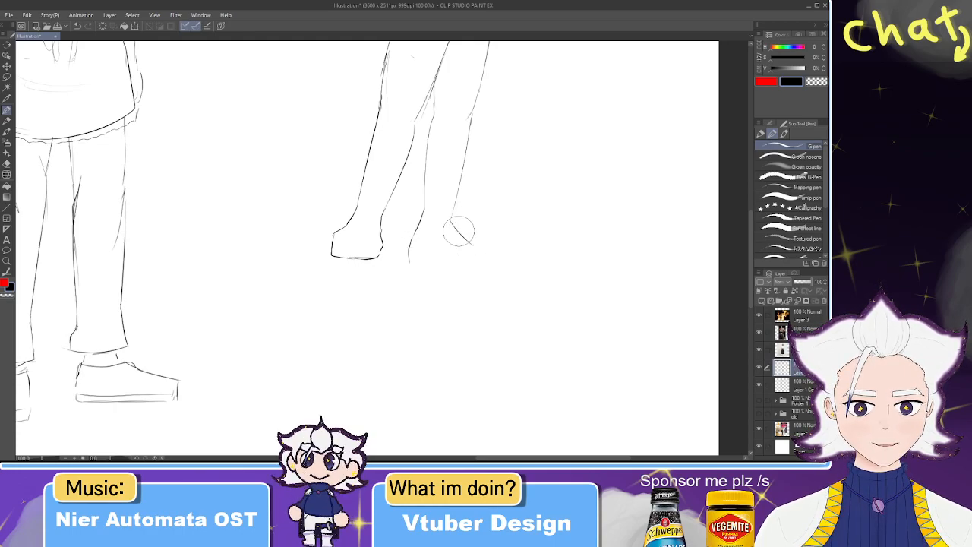
- Sketch the second foot's top line forward from the outer ankle, redoing it for slope, and close the foot with a toe and sole
{"action": "mouse_move", "coordinate": [451, 223]}
{"action": "left_mouse_down"}
{"action": "mouse_move", "coordinate": [477, 243]}
{"action": "mouse_move", "coordinate": [483, 233]}
{"action": "left_mouse_up"}
{"action": "key", "text": "ctrl+z"}
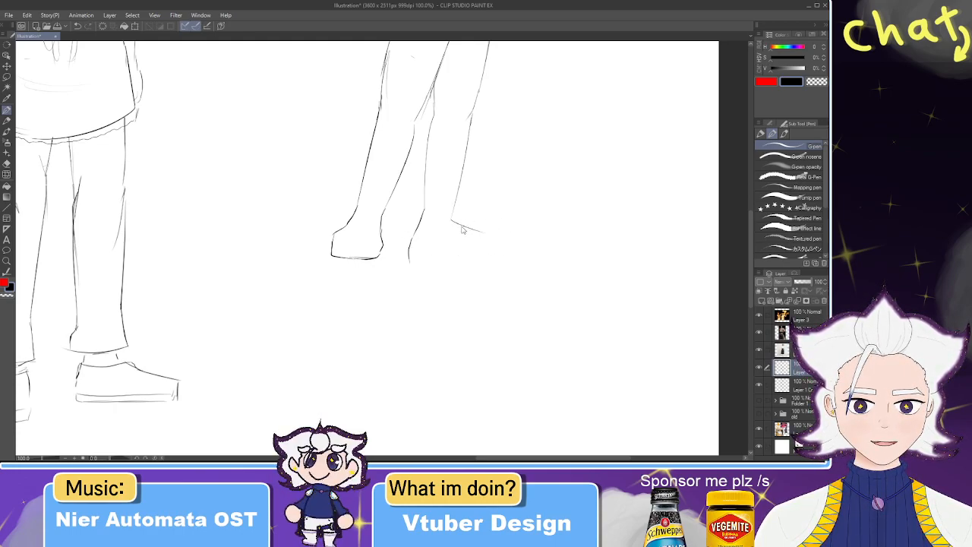
{"action": "scroll", "coordinate": [447, 213], "scroll_direction": "down", "scroll_amount": 3}
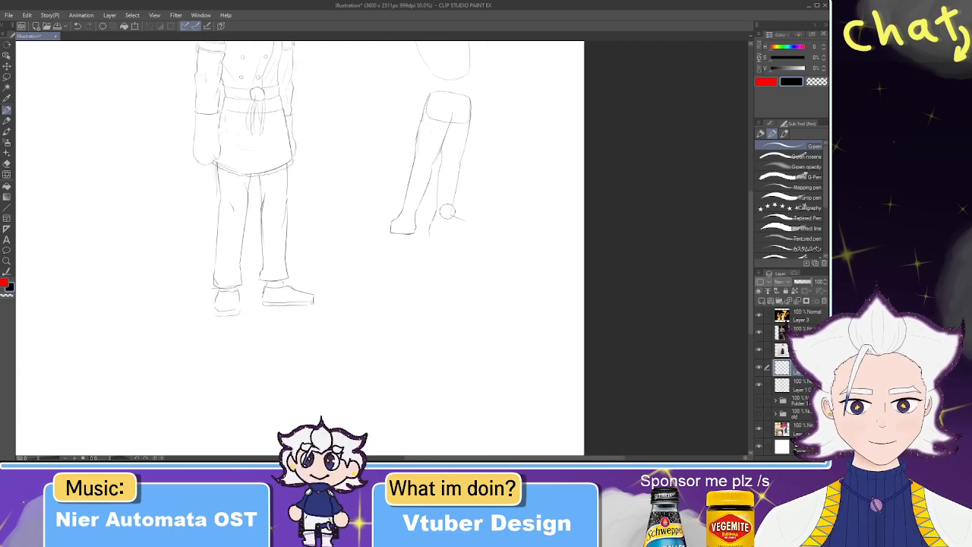
{"action": "scroll", "coordinate": [447, 213], "scroll_direction": "up", "scroll_amount": 3}
{"action": "key", "text": "ctrl+z"}
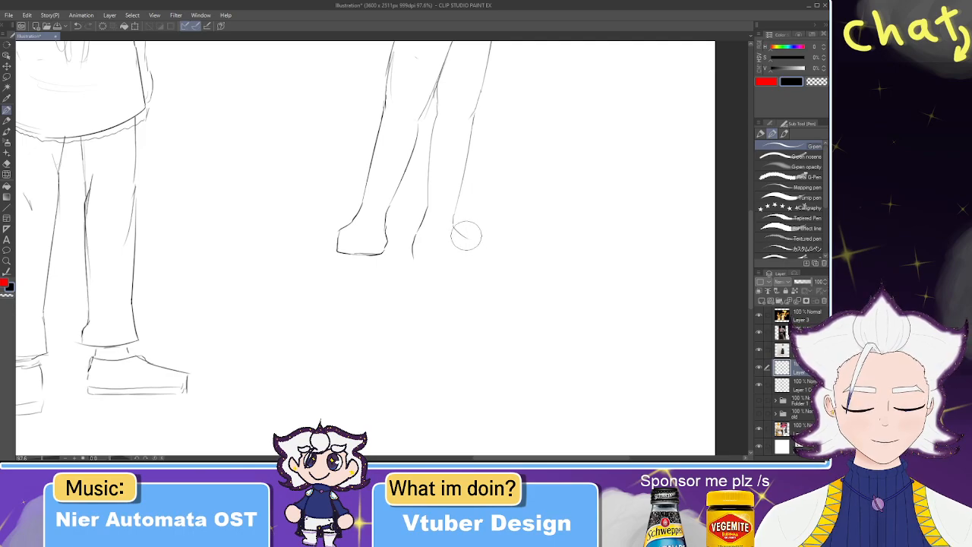
{"action": "left_click_drag", "start_coordinate": [453, 225], "coordinate": [478, 243]}
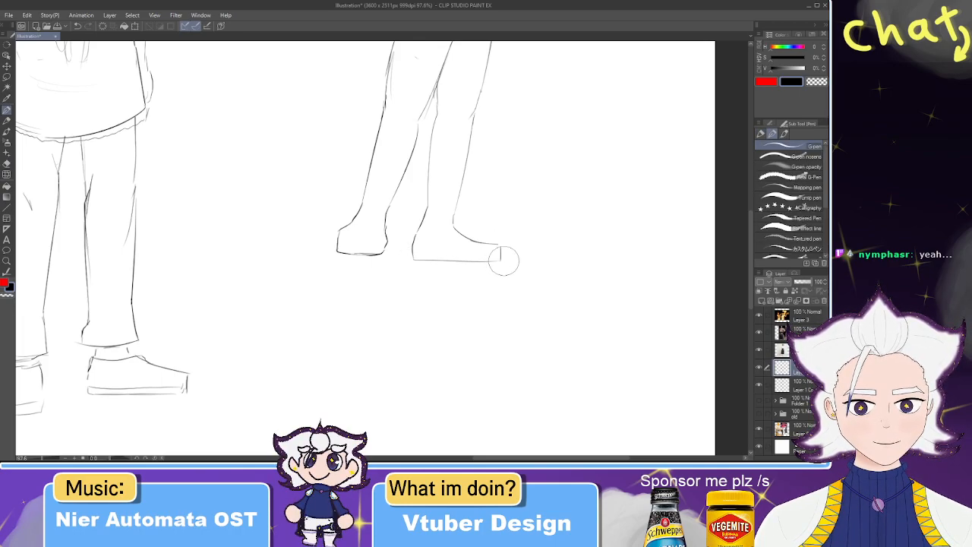
- Lasso the second foot, transform it to a slightly smaller size, deselect it and clean up its join with the ankle
{"action": "mouse_move", "coordinate": [488, 165]}
{"action": "left_mouse_down"}
{"action": "mouse_move", "coordinate": [421, 271]}
{"action": "mouse_move", "coordinate": [443, 255]}
{"action": "mouse_move", "coordinate": [464, 213]}
{"action": "left_mouse_up"}
{"action": "left_click", "coordinate": [7, 76]}
{"action": "mouse_move", "coordinate": [505, 338]}
{"action": "left_mouse_down"}
{"action": "mouse_move", "coordinate": [395, 314]}
{"action": "mouse_move", "coordinate": [385, 294]}
{"action": "mouse_move", "coordinate": [406, 258]}
{"action": "mouse_move", "coordinate": [508, 349]}
{"action": "mouse_move", "coordinate": [500, 340]}
{"action": "left_mouse_up"}
{"action": "left_click", "coordinate": [480, 373]}
{"action": "left_click_drag", "start_coordinate": [485, 331], "coordinate": [486, 341]}
{"action": "key", "text": "Return"}
{"action": "key", "text": "ctrl+d"}
{"action": "key", "text": "e"}
{"action": "key", "text": "p"}
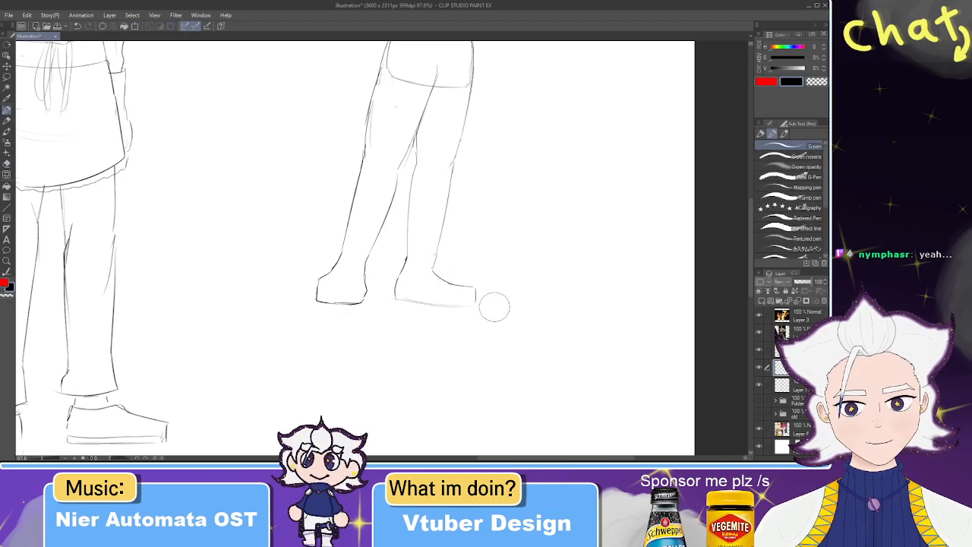
- Remove the second foot's sole line and redraw it flatter from heel to toe, retrying the stroke for angle
{"action": "scroll", "coordinate": [497, 304], "scroll_direction": "down", "scroll_amount": 2}
{"action": "scroll", "coordinate": [516, 302], "scroll_direction": "up", "scroll_amount": 4}
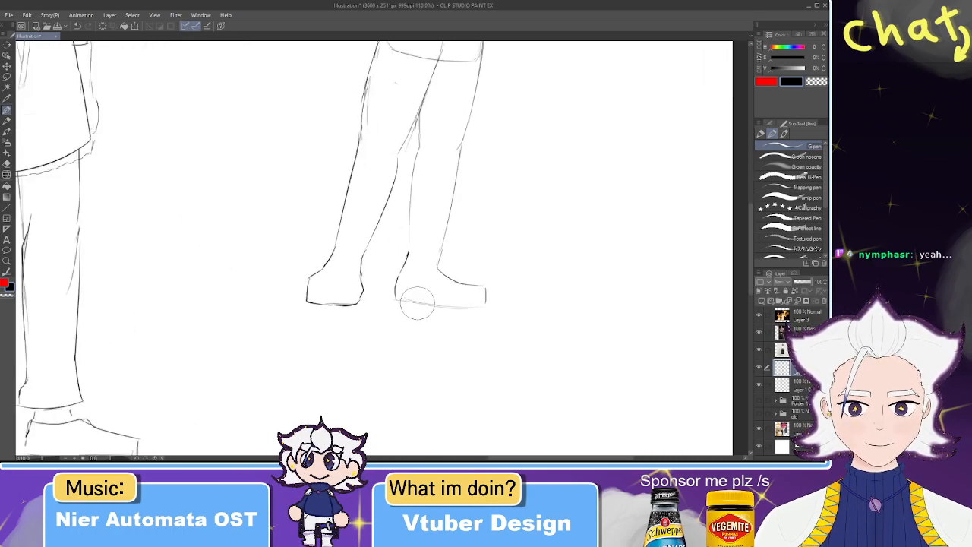
{"action": "key", "text": "ctrl+z"}
{"action": "left_click_drag", "start_coordinate": [398, 302], "coordinate": [490, 312]}
{"action": "key", "text": "ctrl+z"}
{"action": "left_click_drag", "start_coordinate": [392, 300], "coordinate": [493, 306]}
{"action": "key", "text": "ctrl+z"}
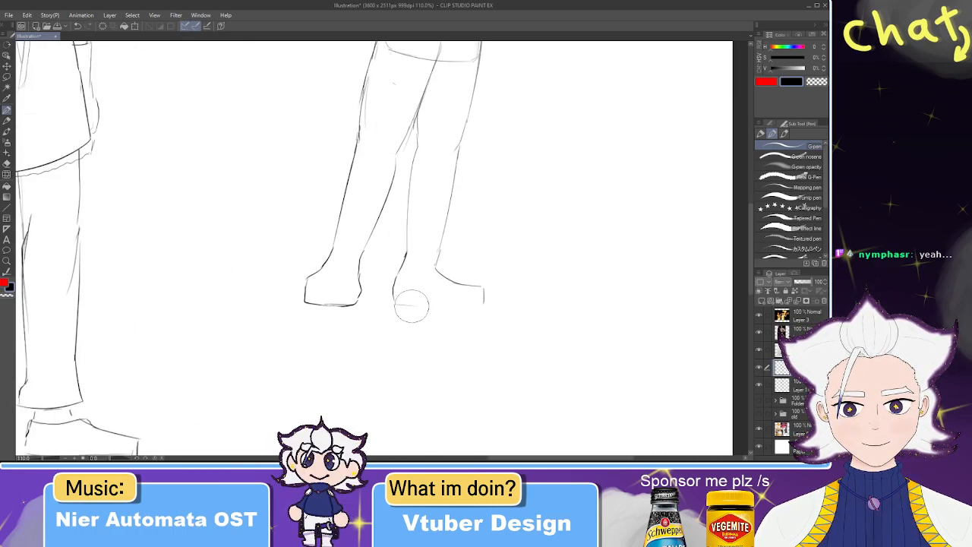
{"action": "left_click_drag", "start_coordinate": [429, 305], "coordinate": [483, 306]}
{"action": "scroll", "coordinate": [463, 208], "scroll_direction": "down", "scroll_amount": 3}
{"action": "scroll", "coordinate": [426, 177], "scroll_direction": "up", "scroll_amount": 4}
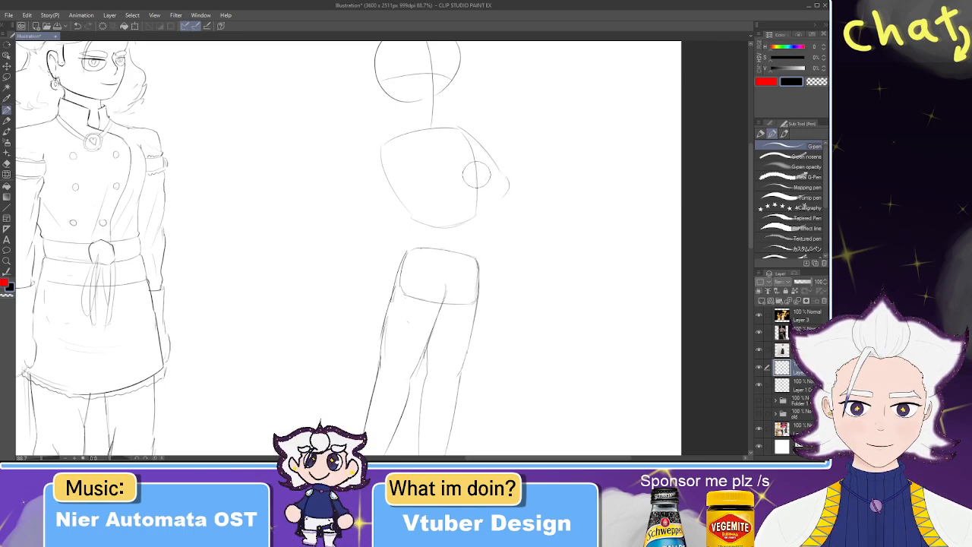
- Sketch the forearm and hand at the torso's right side, restoring black as the drawing colour and redoing the forearm lines
{"action": "left_click_drag", "start_coordinate": [509, 187], "coordinate": [498, 226]}
{"action": "left_click", "coordinate": [486, 248], "text": "alt"}
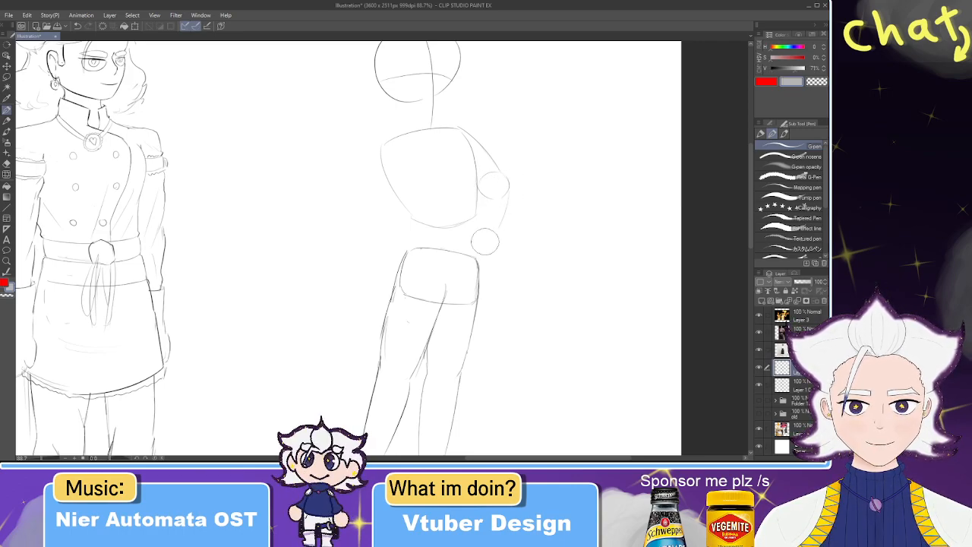
{"action": "left_click_drag", "start_coordinate": [797, 69], "coordinate": [681, 106]}
{"action": "left_click_drag", "start_coordinate": [509, 196], "coordinate": [497, 231]}
{"action": "key", "text": "ctrl+z"}
{"action": "left_click_drag", "start_coordinate": [510, 194], "coordinate": [487, 252]}
{"action": "left_click_drag", "start_coordinate": [479, 190], "coordinate": [474, 228]}
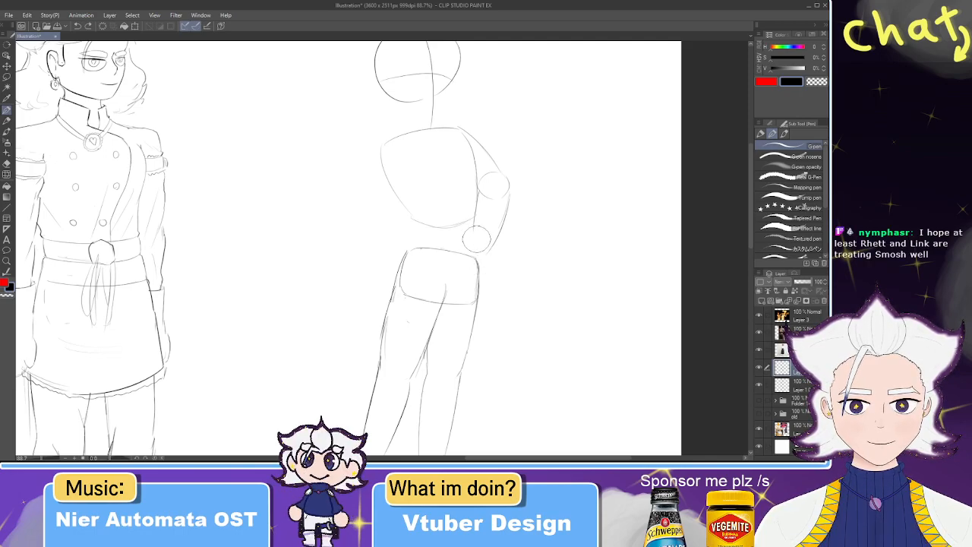
{"action": "key", "text": "ctrl+z"}
{"action": "key", "text": "ctrl+z"}
{"action": "left_click_drag", "start_coordinate": [508, 202], "coordinate": [499, 267]}
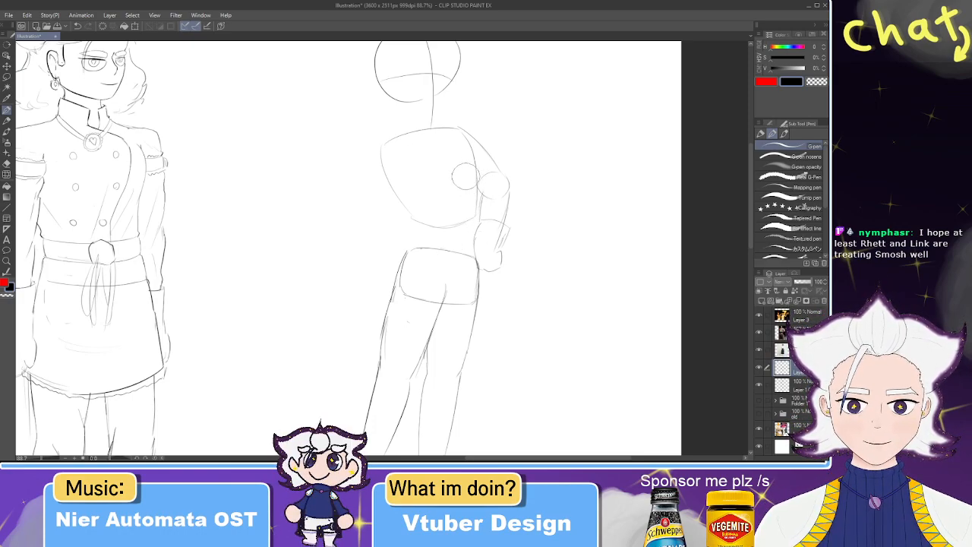
- Erase the torso's left side line, redraw it tapering toward the waist and trim the overhanging shoulder corner
{"action": "left_click_drag", "start_coordinate": [377, 149], "coordinate": [447, 150]}
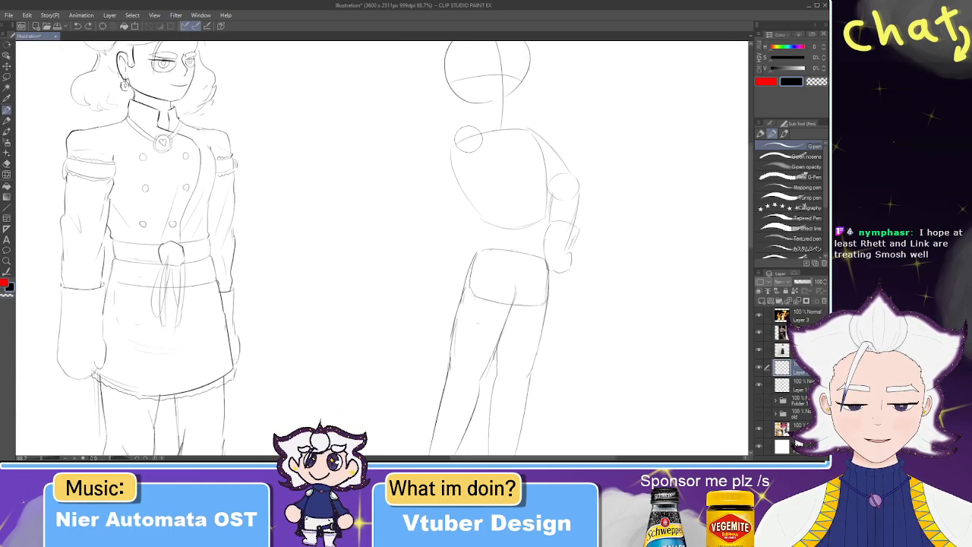
{"action": "key", "text": "e"}
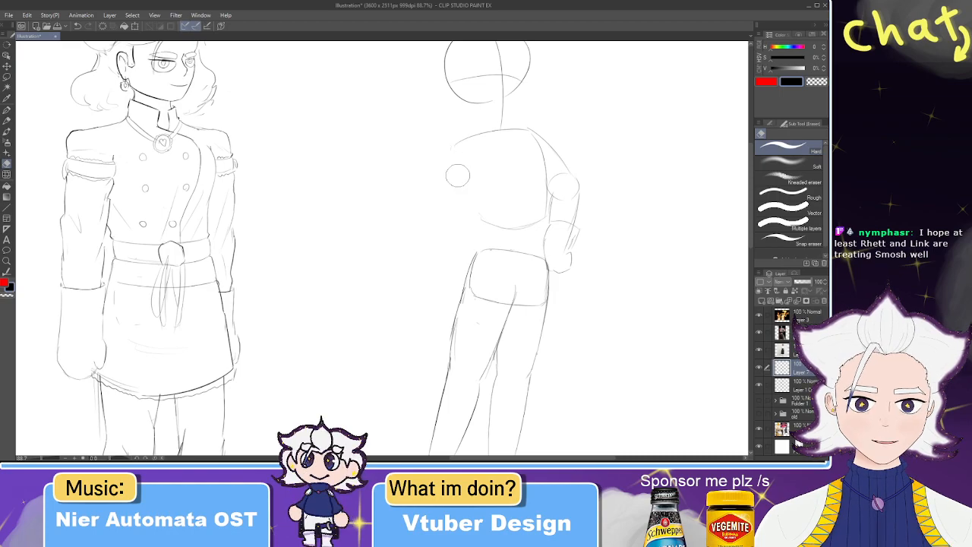
{"action": "key", "text": "p"}
{"action": "left_click_drag", "start_coordinate": [460, 144], "coordinate": [488, 221]}
{"action": "key", "text": "ctrl+z"}
{"action": "left_click_drag", "start_coordinate": [460, 146], "coordinate": [482, 214]}
{"action": "left_click_drag", "start_coordinate": [419, 127], "coordinate": [438, 151]}
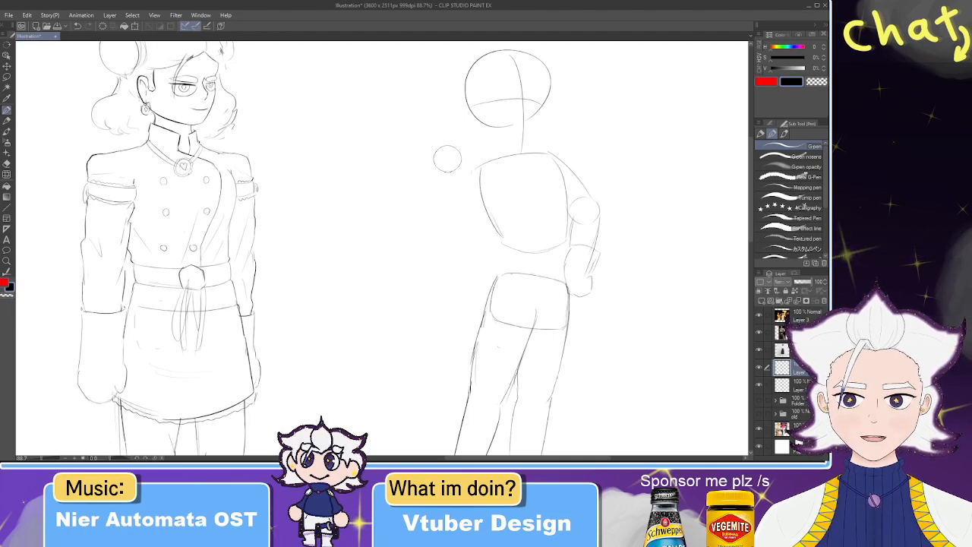
{"action": "key", "text": "e"}
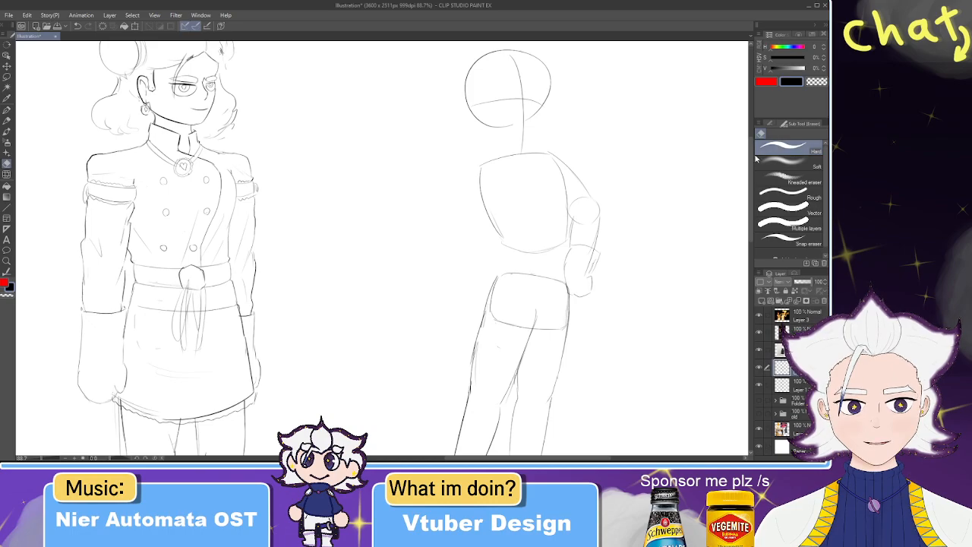
{"action": "key", "text": "p"}
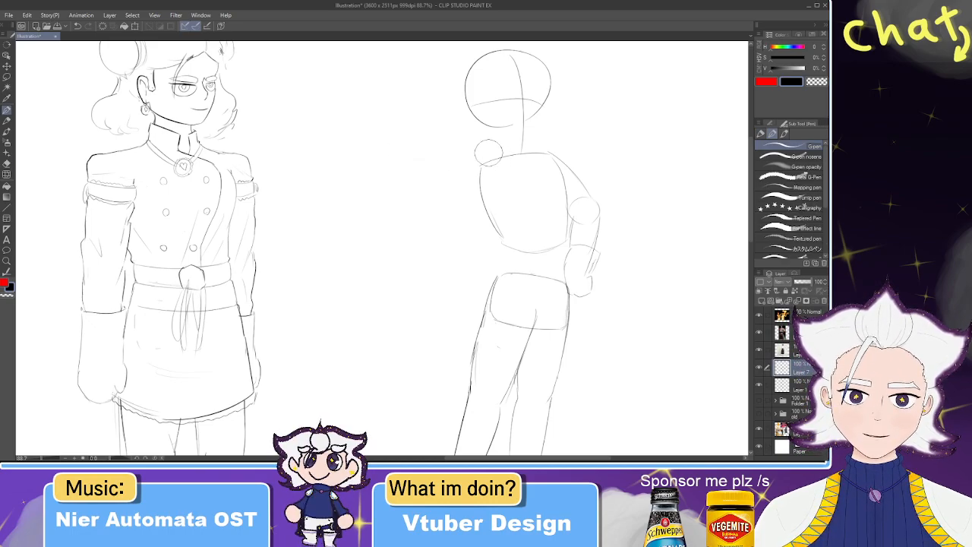
- Sketch the left upper arm hanging outward from the shoulder, redoing the line, and try a first forearm stroke
{"action": "mouse_move", "coordinate": [478, 195]}
{"action": "left_mouse_down"}
{"action": "mouse_move", "coordinate": [478, 179]}
{"action": "mouse_move", "coordinate": [448, 234]}
{"action": "left_mouse_up"}
{"action": "key", "text": "ctrl+z"}
{"action": "mouse_move", "coordinate": [476, 171]}
{"action": "left_mouse_down"}
{"action": "mouse_move", "coordinate": [463, 197]}
{"action": "mouse_move", "coordinate": [455, 226]}
{"action": "left_mouse_up"}
{"action": "left_click_drag", "start_coordinate": [474, 161], "coordinate": [472, 173]}
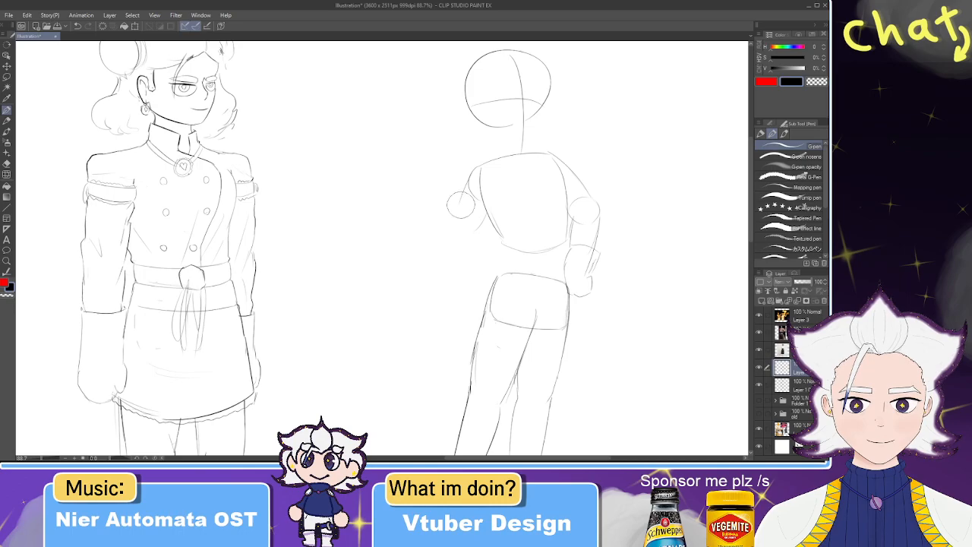
{"action": "mouse_move", "coordinate": [461, 207]}
{"action": "left_mouse_down"}
{"action": "mouse_move", "coordinate": [474, 259]}
{"action": "mouse_move", "coordinate": [470, 242]}
{"action": "mouse_move", "coordinate": [434, 252]}
{"action": "mouse_move", "coordinate": [478, 250]}
{"action": "left_mouse_up"}
{"action": "key", "text": "ctrl+z"}
{"action": "key", "text": "ctrl+z"}
- Sketch a trapezoid prop beneath the left hand, redoing its edges for length and slant, and erase its overlap with the pelvis
{"action": "left_click_drag", "start_coordinate": [412, 247], "coordinate": [472, 248]}
{"action": "key", "text": "ctrl+z"}
{"action": "left_click_drag", "start_coordinate": [412, 248], "coordinate": [494, 247]}
{"action": "left_click_drag", "start_coordinate": [410, 254], "coordinate": [394, 291]}
{"action": "key", "text": "ctrl+z"}
{"action": "key", "text": "ctrl+z"}
{"action": "mouse_move", "coordinate": [410, 249]}
{"action": "left_mouse_down"}
{"action": "mouse_move", "coordinate": [389, 281]}
{"action": "mouse_move", "coordinate": [480, 266]}
{"action": "mouse_move", "coordinate": [491, 249]}
{"action": "mouse_move", "coordinate": [495, 270]}
{"action": "mouse_move", "coordinate": [492, 248]}
{"action": "mouse_move", "coordinate": [500, 288]}
{"action": "mouse_move", "coordinate": [387, 290]}
{"action": "mouse_move", "coordinate": [471, 292]}
{"action": "left_mouse_up"}
{"action": "key", "text": "ctrl+z"}
{"action": "left_click_drag", "start_coordinate": [390, 293], "coordinate": [494, 286]}
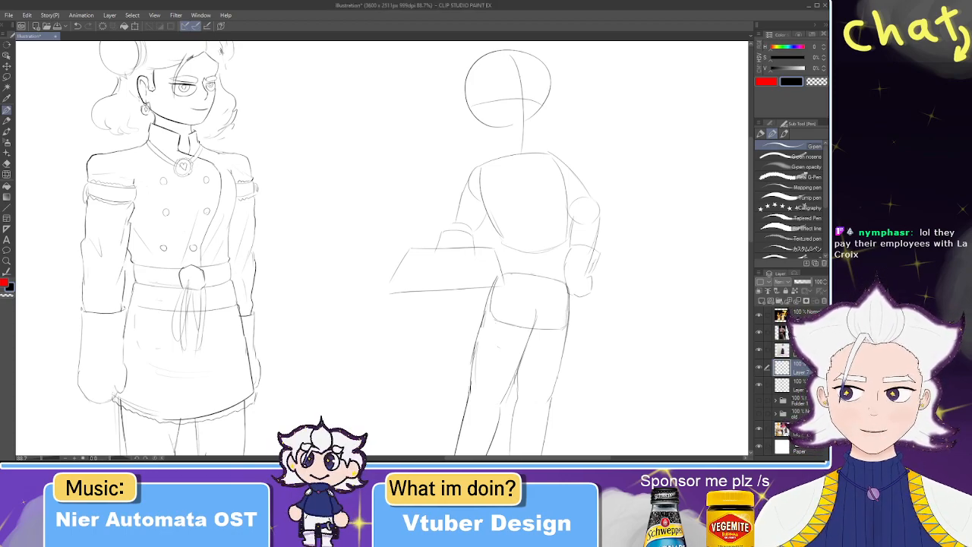
{"action": "key", "text": "e"}
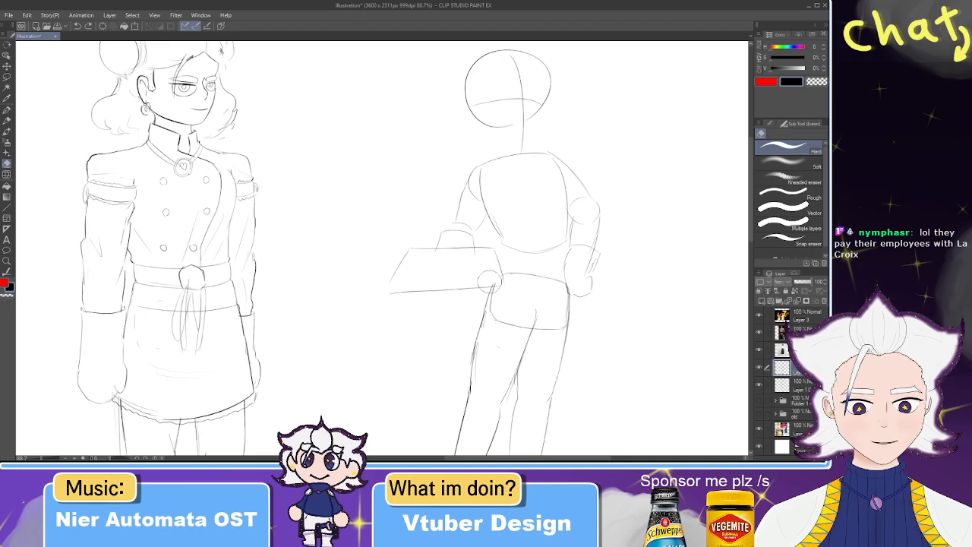
{"action": "key", "text": "p"}
- Lasso the entire second figure, scale it up and move it closer to the first figure
{"action": "mouse_move", "coordinate": [579, 216]}
{"action": "left_mouse_down"}
{"action": "mouse_move", "coordinate": [515, 244]}
{"action": "mouse_move", "coordinate": [490, 276]}
{"action": "left_mouse_up"}
{"action": "left_click_drag", "start_coordinate": [453, 224], "coordinate": [495, 126]}
{"action": "left_click_drag", "start_coordinate": [553, 234], "coordinate": [538, 169]}
{"action": "mouse_move", "coordinate": [525, 205]}
{"action": "left_mouse_down"}
{"action": "mouse_move", "coordinate": [560, 206]}
{"action": "mouse_move", "coordinate": [560, 313]}
{"action": "mouse_move", "coordinate": [548, 296]}
{"action": "left_mouse_up"}
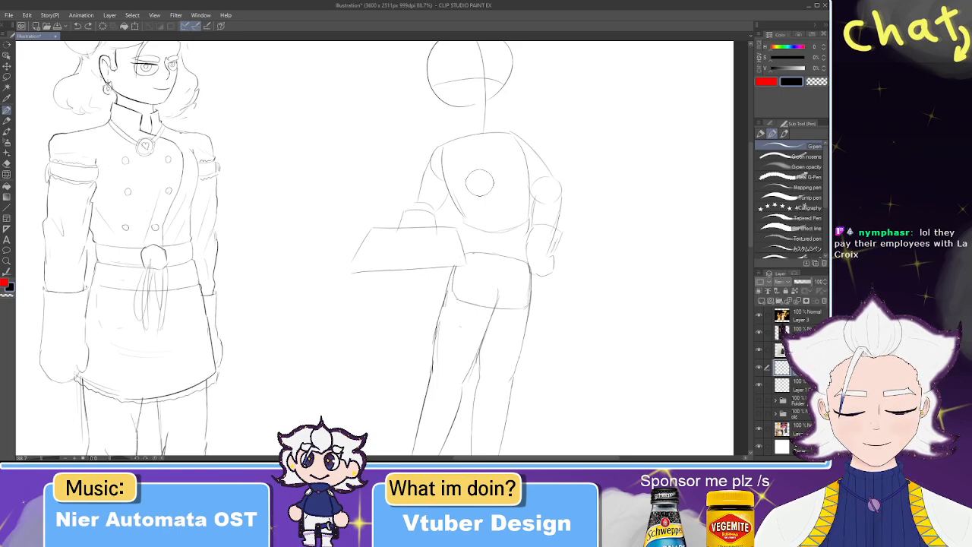
{"action": "scroll", "coordinate": [480, 183], "scroll_direction": "down", "scroll_amount": 4}
{"action": "scroll", "coordinate": [479, 181], "scroll_direction": "up", "scroll_amount": 1}
{"action": "left_click", "coordinate": [5, 76]}
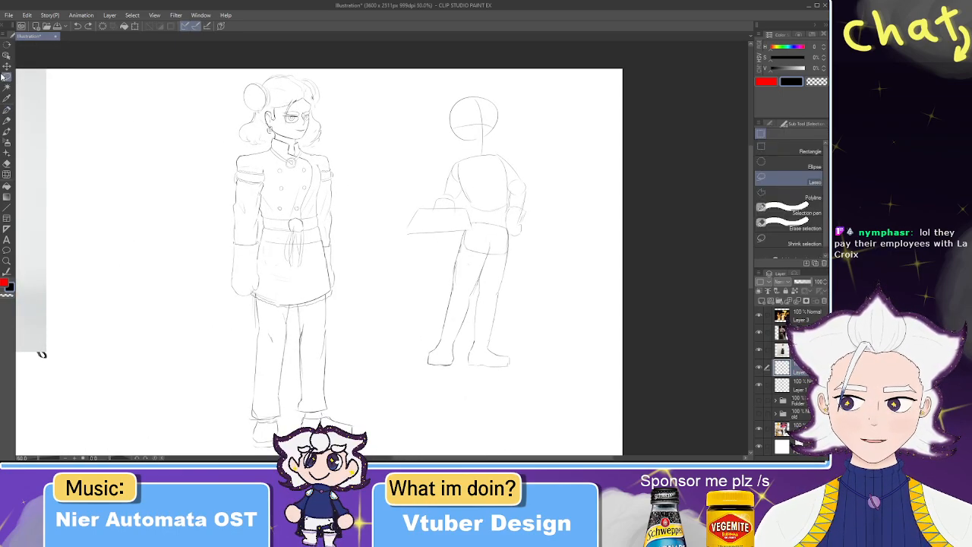
{"action": "scroll", "coordinate": [482, 330], "scroll_direction": "down", "scroll_amount": 1}
{"action": "mouse_move", "coordinate": [482, 330]}
{"action": "left_mouse_down"}
{"action": "mouse_move", "coordinate": [354, 219]}
{"action": "mouse_move", "coordinate": [537, 260]}
{"action": "left_mouse_up"}
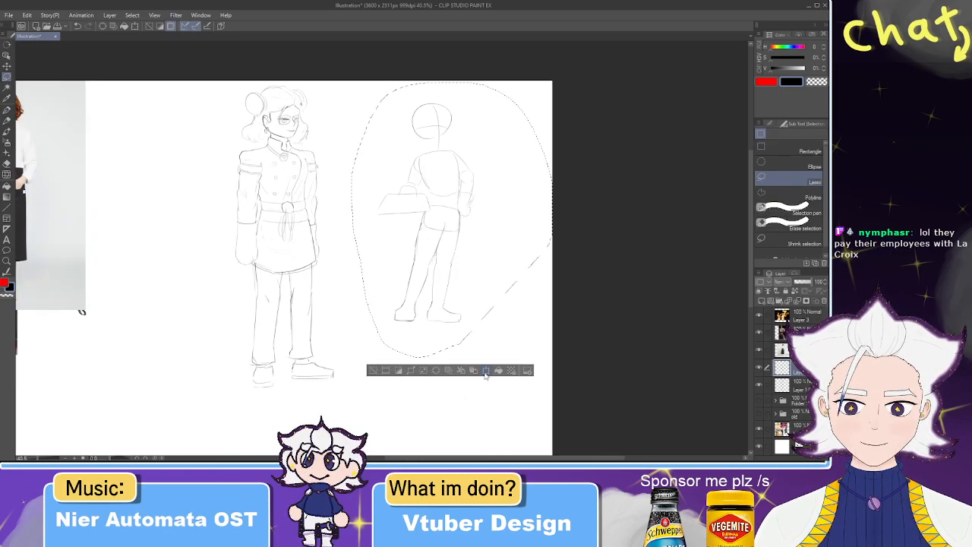
{"action": "left_click", "coordinate": [486, 370]}
{"action": "mouse_move", "coordinate": [550, 357]}
{"action": "left_mouse_down"}
{"action": "mouse_move", "coordinate": [600, 417]}
{"action": "mouse_move", "coordinate": [558, 410]}
{"action": "left_mouse_up"}
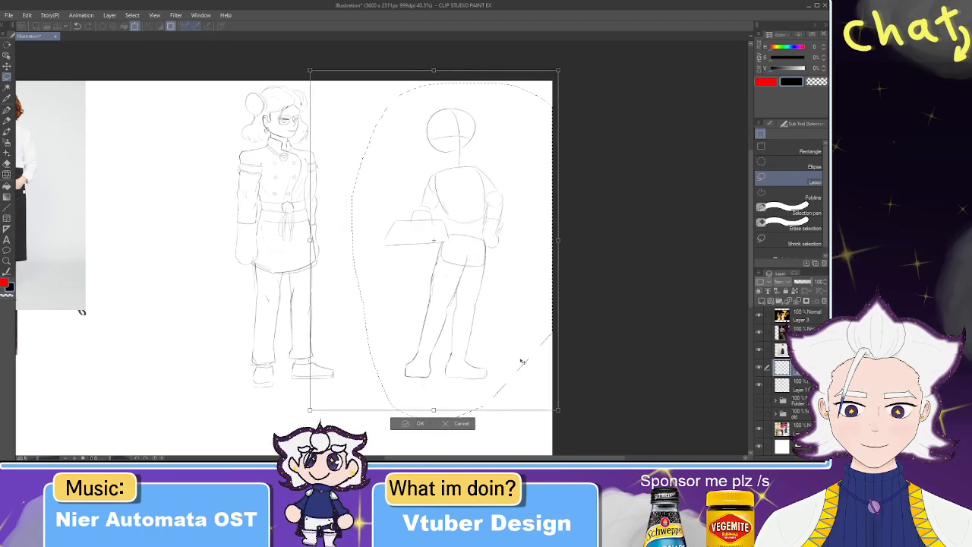
{"action": "left_click_drag", "start_coordinate": [558, 71], "coordinate": [564, 62]}
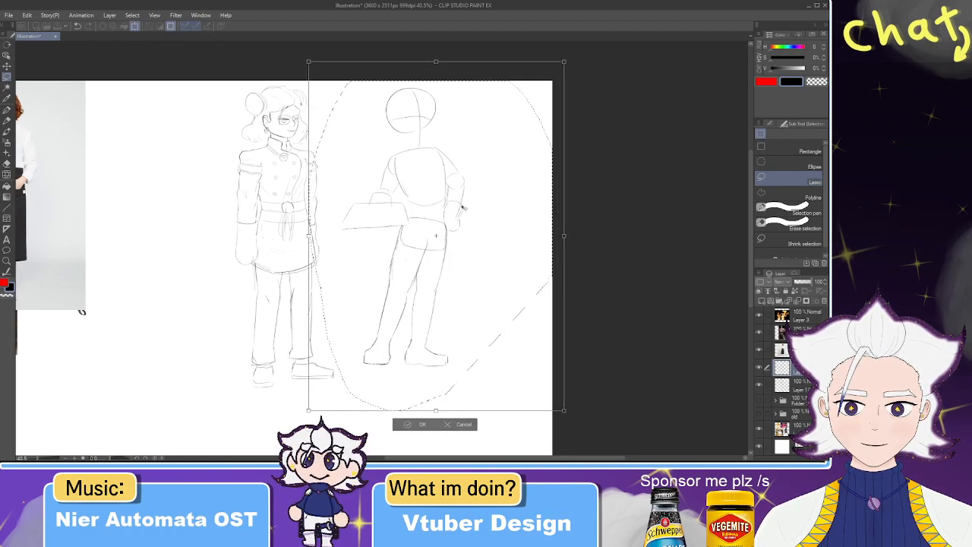
{"action": "left_click_drag", "start_coordinate": [435, 410], "coordinate": [435, 421]}
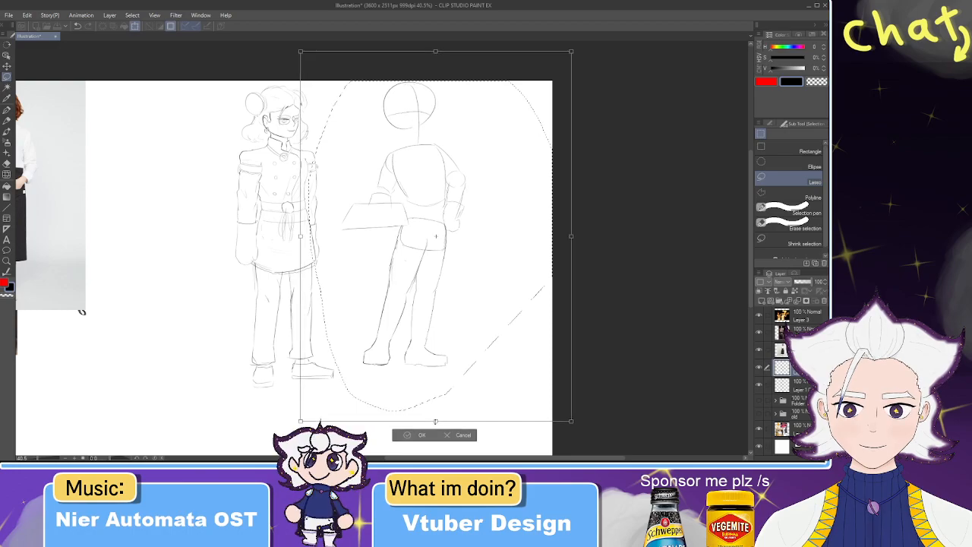
{"action": "left_click", "coordinate": [421, 434]}
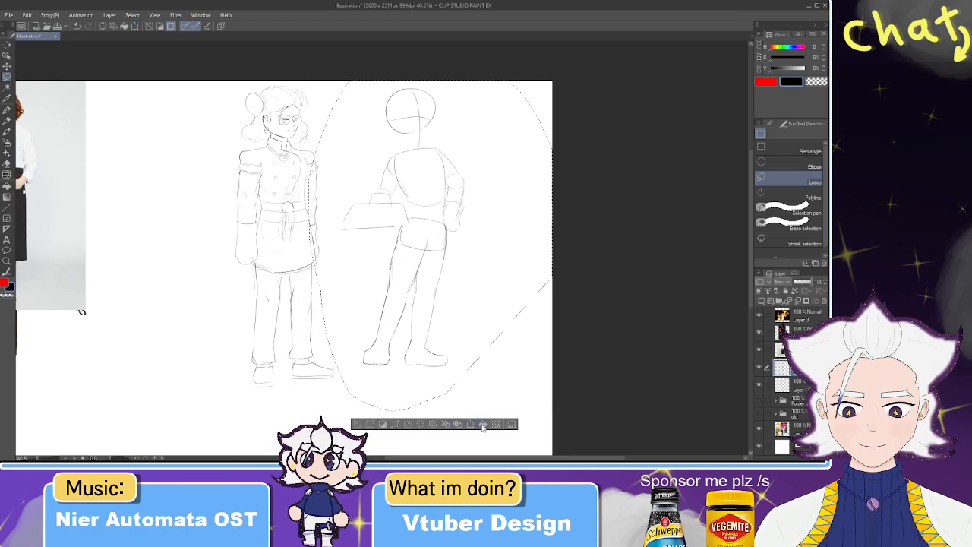
- Stretch the selected second figure slightly taller toward its feet and deselect it
{"action": "left_click", "coordinate": [472, 426]}
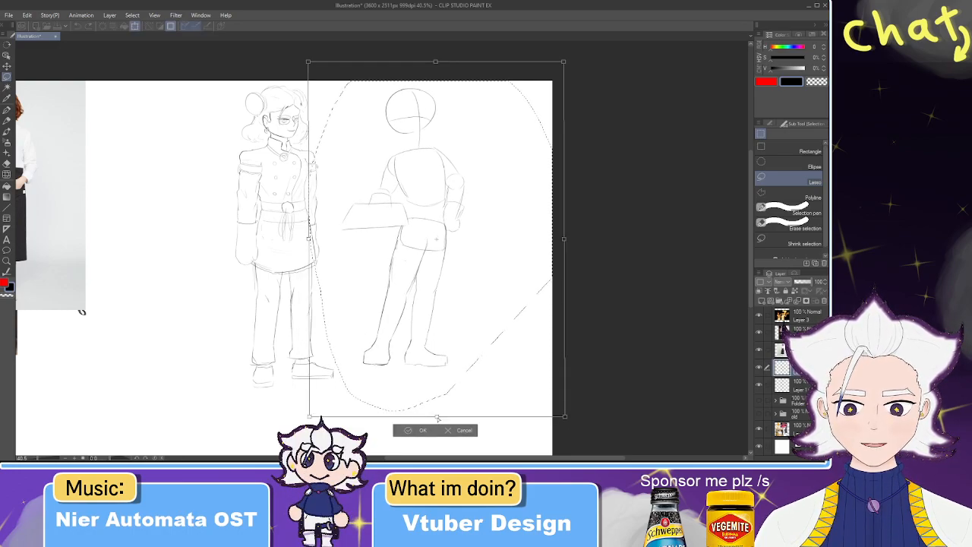
{"action": "left_click_drag", "start_coordinate": [435, 426], "coordinate": [434, 425]}
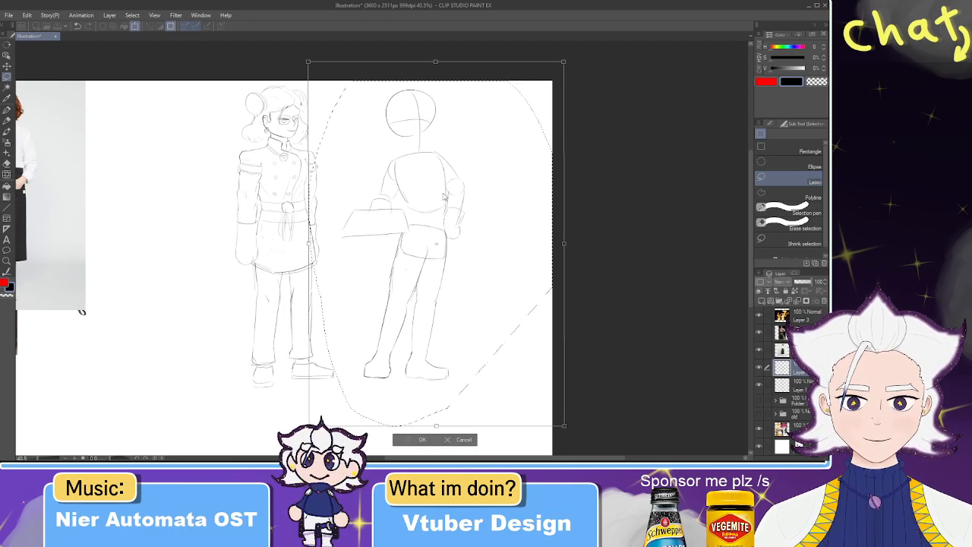
{"action": "key", "text": "Return"}
{"action": "scroll", "coordinate": [442, 189], "scroll_direction": "up", "scroll_amount": 5}
{"action": "key", "text": "ctrl+d"}
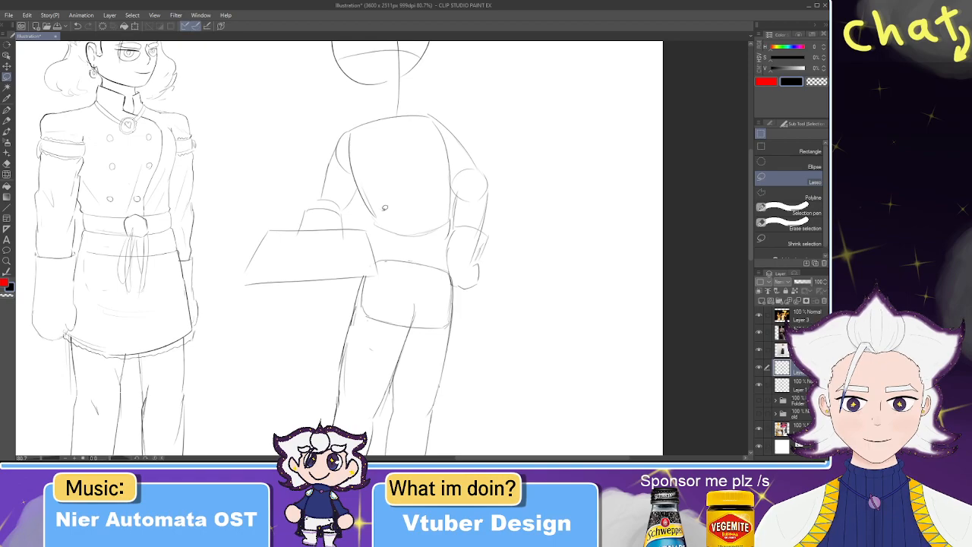
- Sketch a curved waistband below the second figure's torso and erase the pelvis block's top and bottom lines
{"action": "key", "text": "p"}
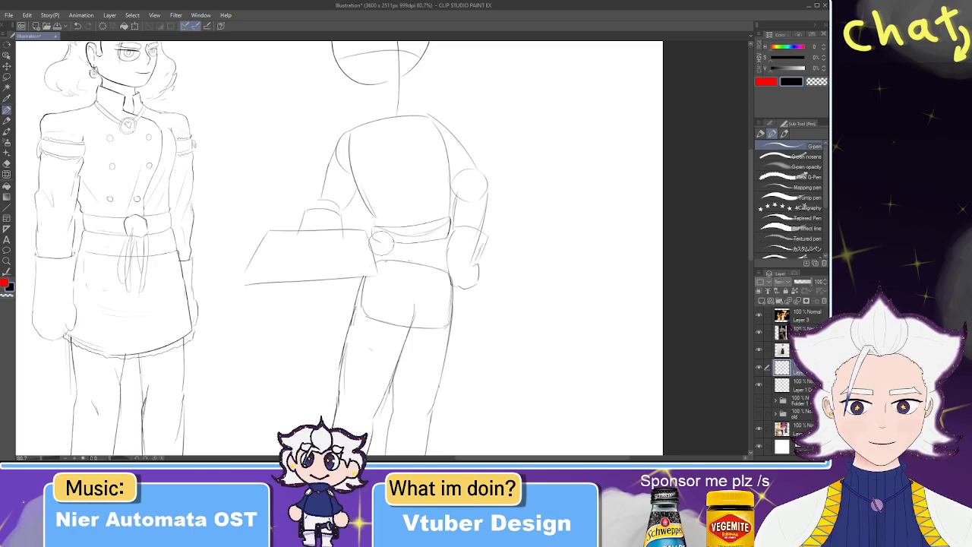
{"action": "scroll", "coordinate": [372, 239], "scroll_direction": "down", "scroll_amount": 2}
{"action": "key", "text": "e"}
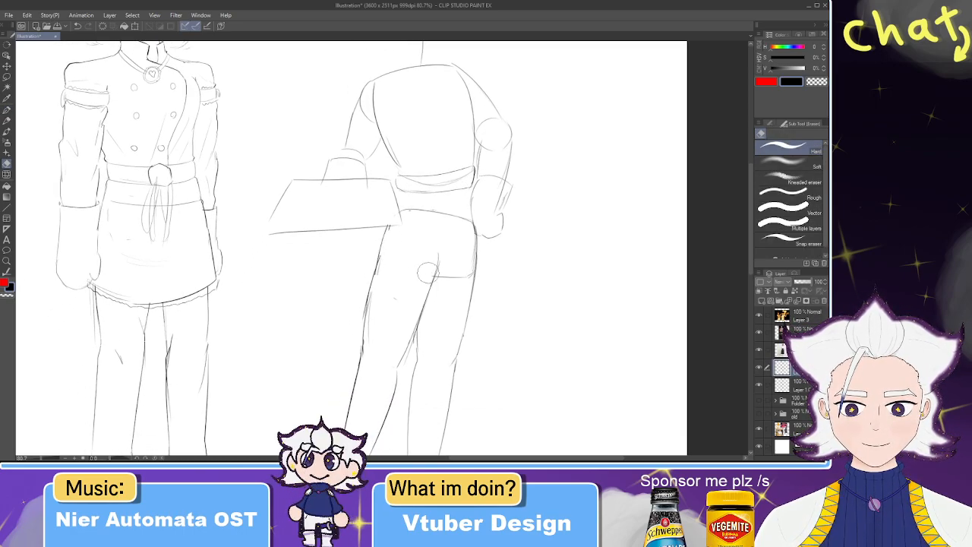
{"action": "mouse_move", "coordinate": [465, 224]}
{"action": "left_mouse_down"}
{"action": "mouse_move", "coordinate": [404, 209]}
{"action": "mouse_move", "coordinate": [457, 218]}
{"action": "left_mouse_up"}
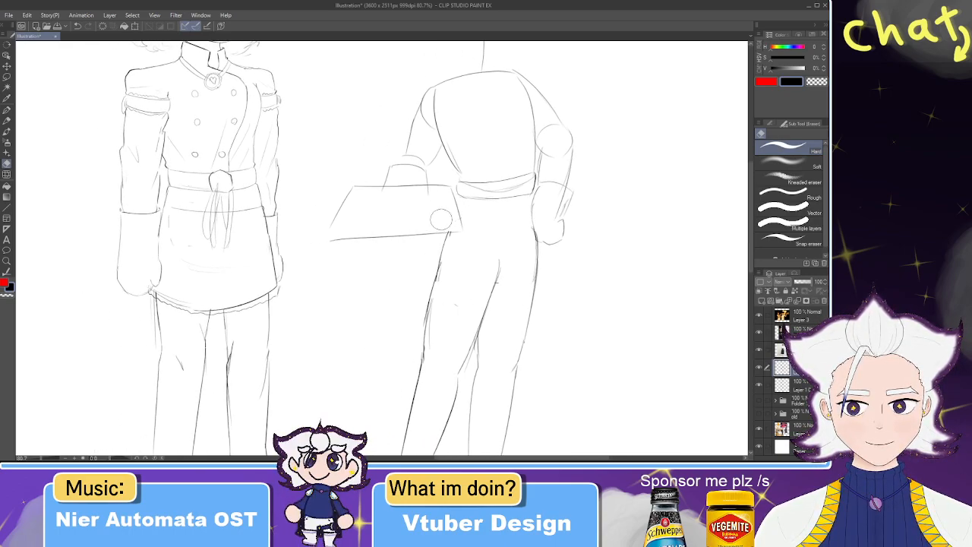
- Sketch a flared skirt around the second figure's hips, redoing its curved hem lower and wider, and add a line below the waistband
{"action": "key", "text": "p"}
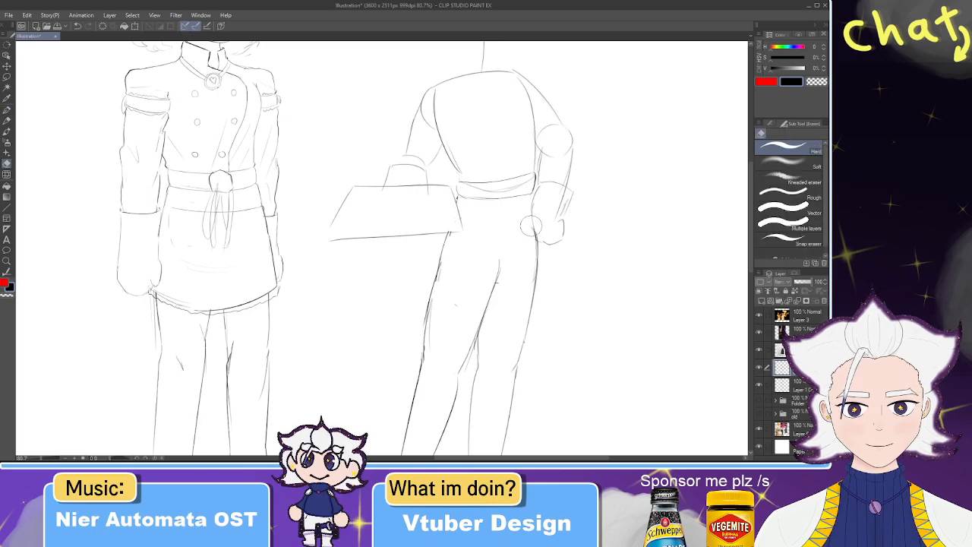
{"action": "left_click_drag", "start_coordinate": [517, 225], "coordinate": [481, 178]}
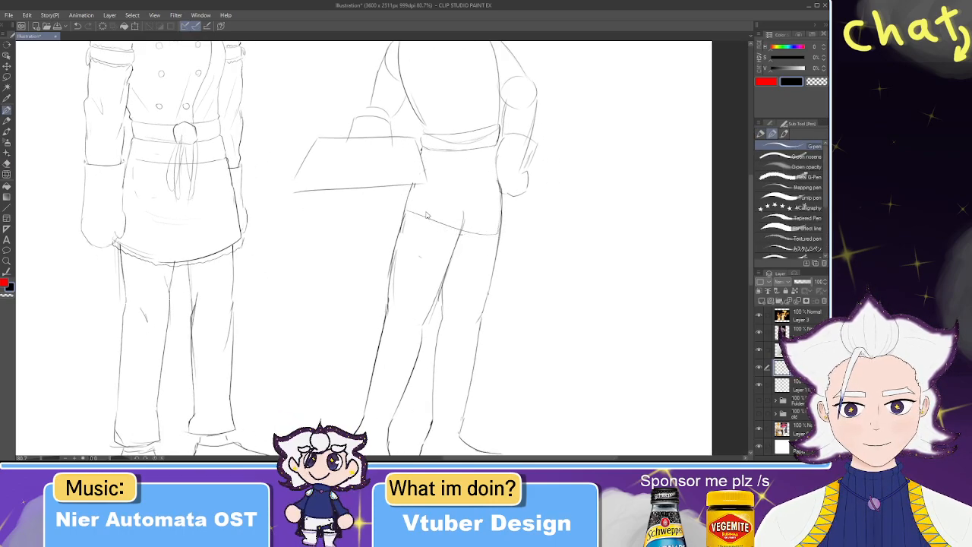
{"action": "left_click_drag", "start_coordinate": [406, 221], "coordinate": [495, 230]}
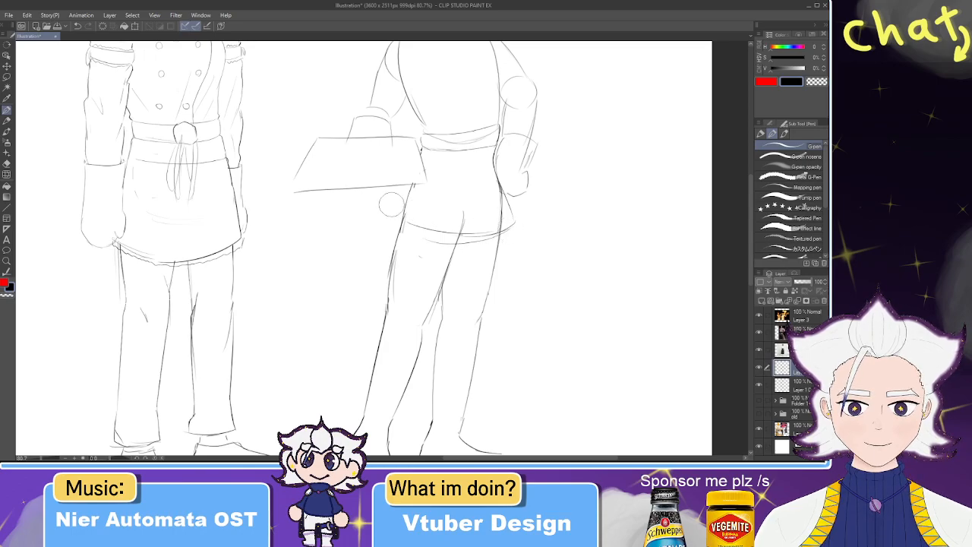
{"action": "key", "text": "e"}
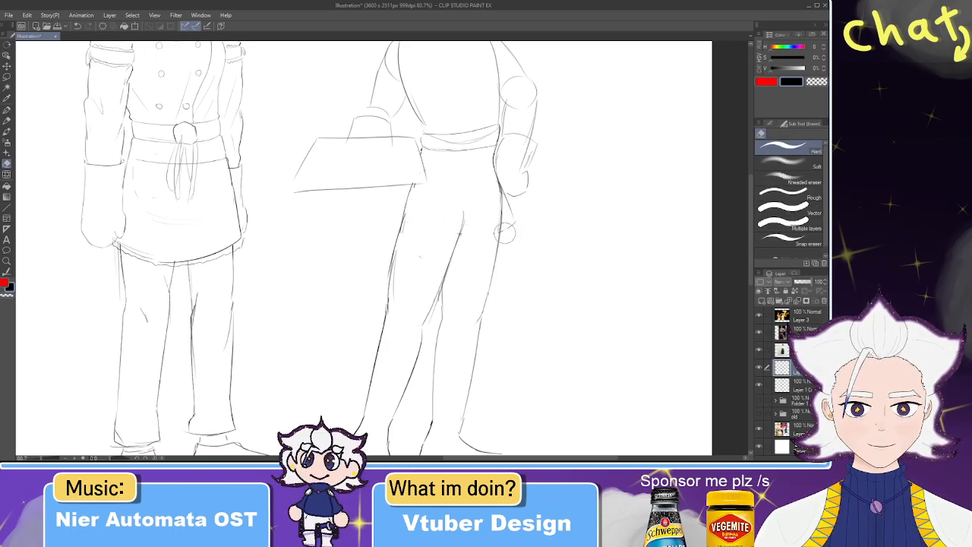
{"action": "key", "text": "p"}
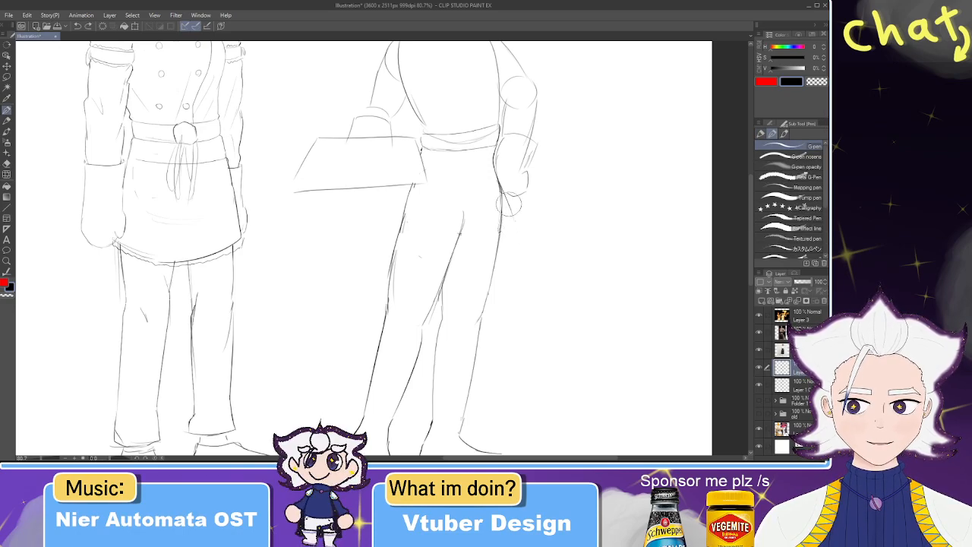
{"action": "mouse_move", "coordinate": [517, 226]}
{"action": "left_mouse_down"}
{"action": "mouse_move", "coordinate": [472, 251]}
{"action": "mouse_move", "coordinate": [416, 247]}
{"action": "left_mouse_up"}
{"action": "left_click_drag", "start_coordinate": [509, 237], "coordinate": [398, 245]}
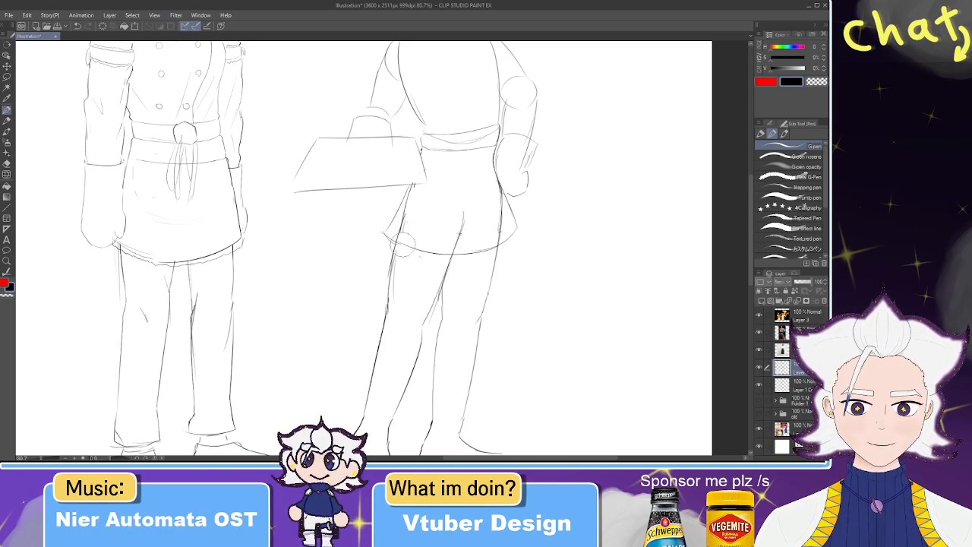
{"action": "scroll", "coordinate": [464, 189], "scroll_direction": "up", "scroll_amount": 1}
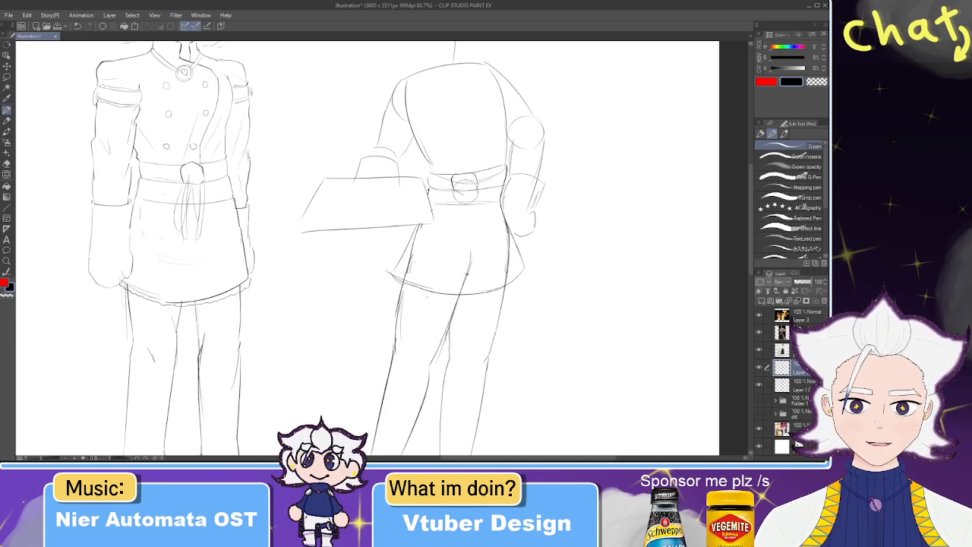
- Draw a darker, tapering outline down the left side of the second figure's torso from the shoulder to the waistband
{"action": "left_click_drag", "start_coordinate": [403, 139], "coordinate": [442, 177]}
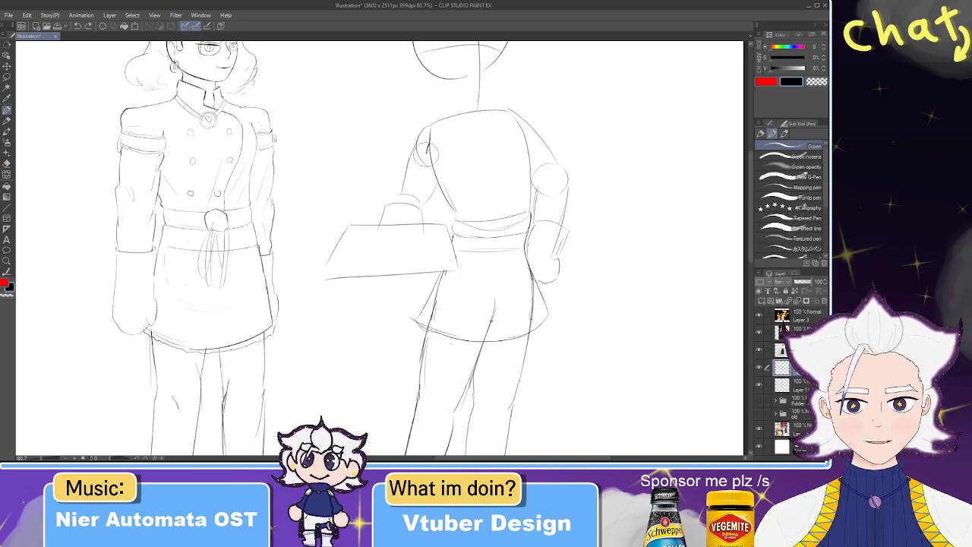
{"action": "left_click_drag", "start_coordinate": [427, 129], "coordinate": [436, 180]}
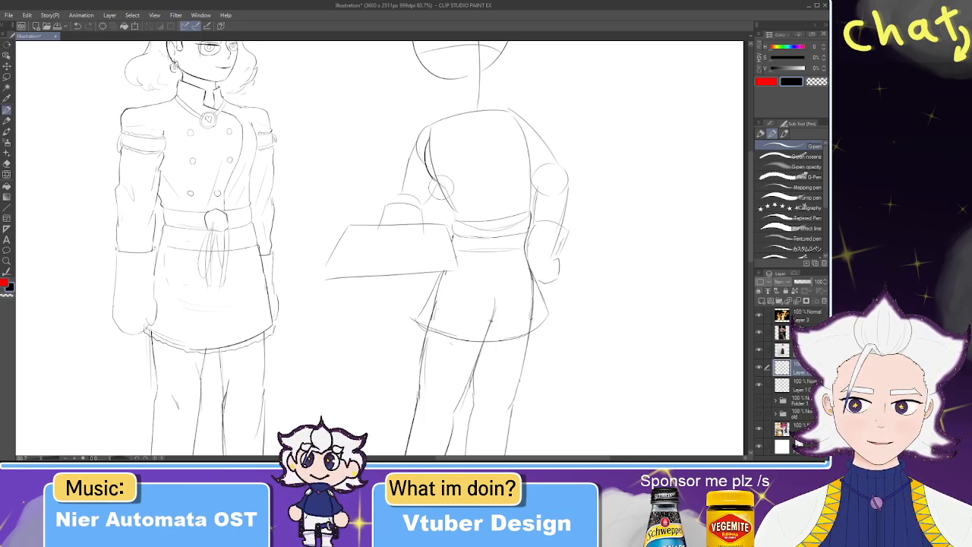
{"action": "left_click_drag", "start_coordinate": [430, 176], "coordinate": [456, 215]}
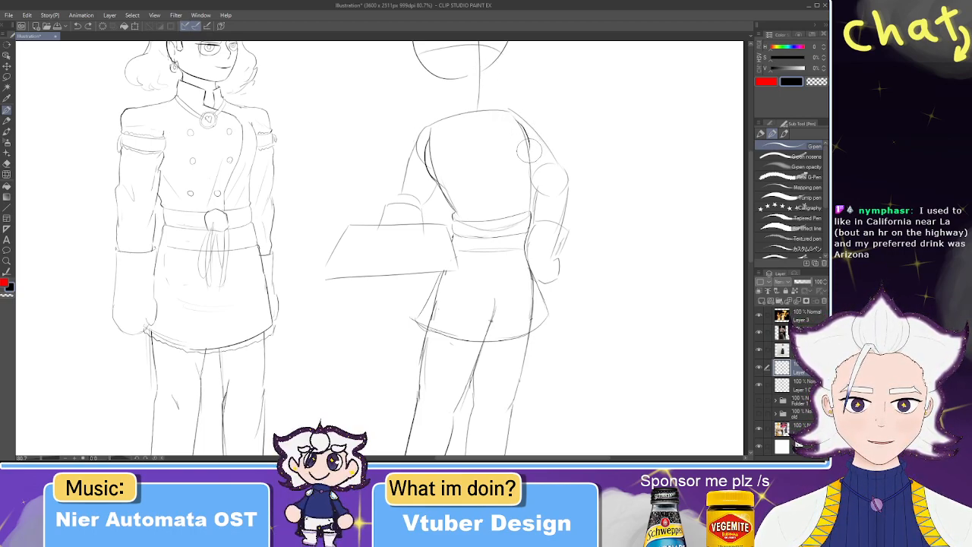
- Outline the right side of the second figure's torso, redoing the upper stroke, and clean up the torso edges with the eraser
{"action": "key", "text": "ctrl+z"}
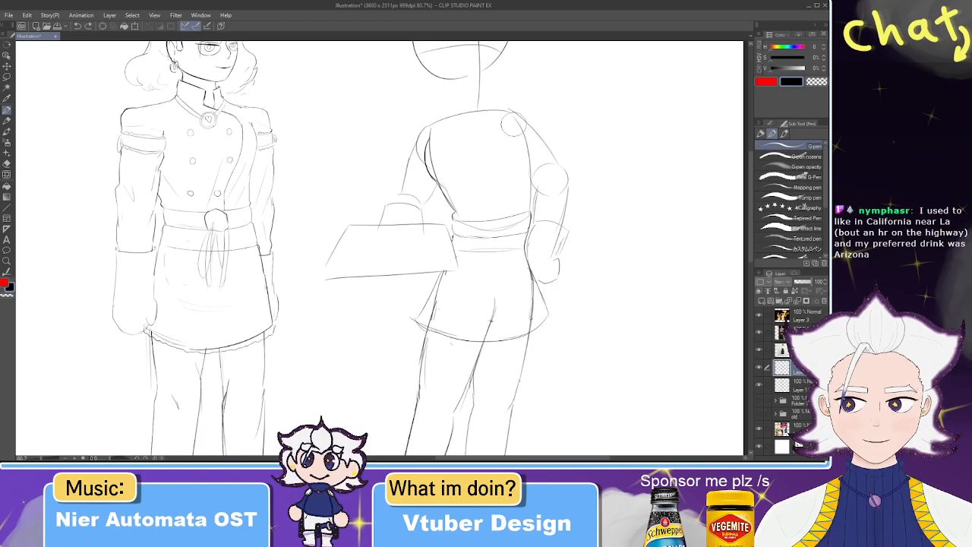
{"action": "left_click_drag", "start_coordinate": [511, 118], "coordinate": [539, 156]}
{"action": "key", "text": "ctrl+z"}
{"action": "left_click_drag", "start_coordinate": [520, 125], "coordinate": [531, 152]}
{"action": "key", "text": "ctrl+z"}
{"action": "left_click_drag", "start_coordinate": [515, 120], "coordinate": [530, 151]}
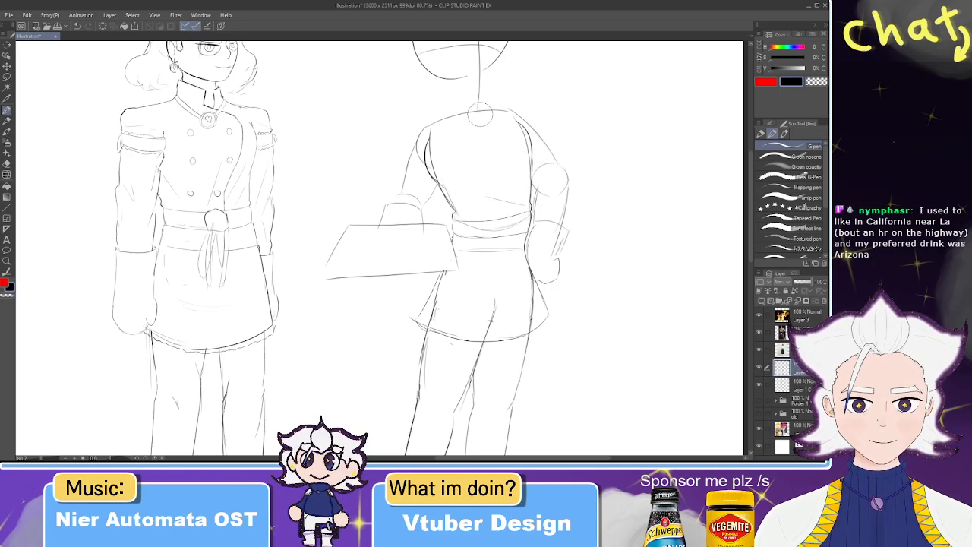
{"action": "key", "text": "e"}
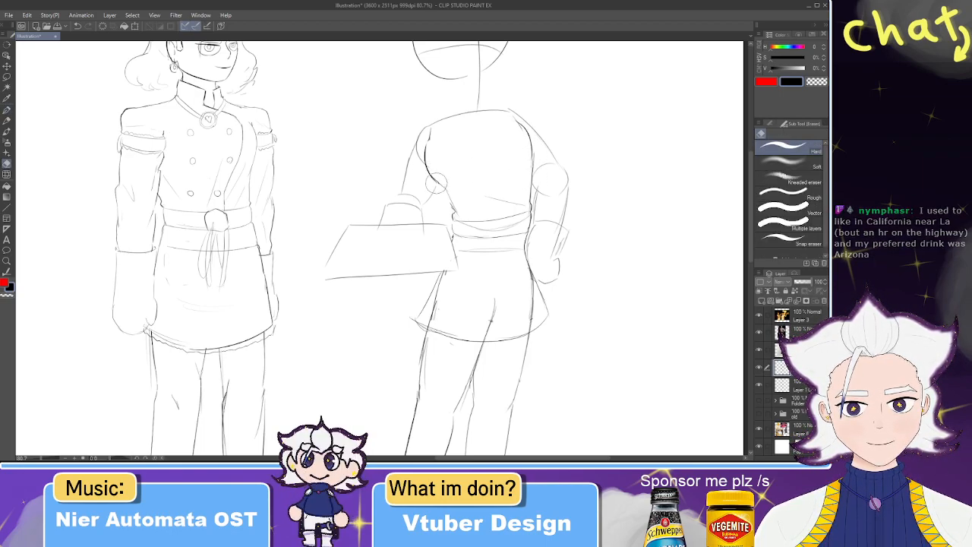
{"action": "key", "text": "p"}
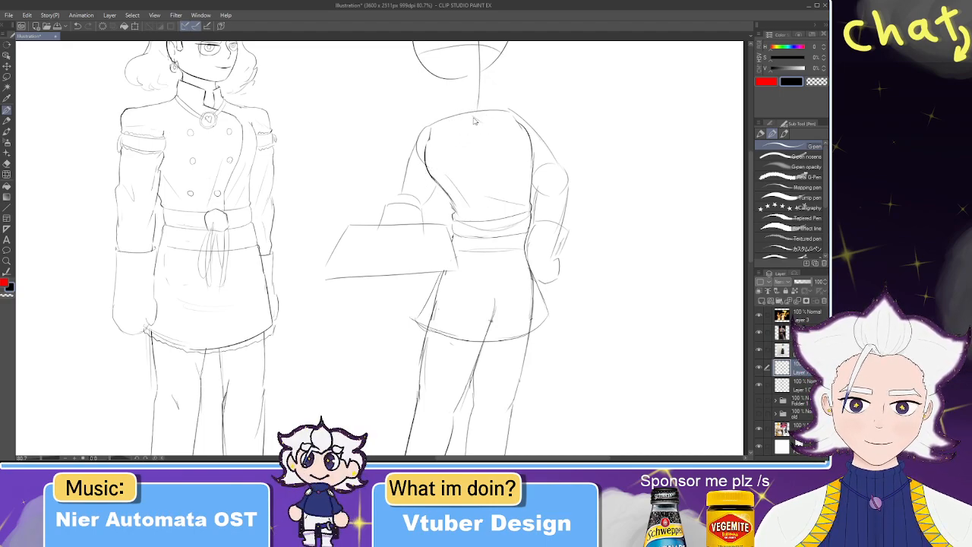
- Sketch the jacket's front closure line from the neckline to the waistband, trim its lower end and add a small chest button
{"action": "left_click_drag", "start_coordinate": [502, 124], "coordinate": [508, 179]}
{"action": "key", "text": "ctrl+z"}
{"action": "left_click_drag", "start_coordinate": [490, 117], "coordinate": [508, 167]}
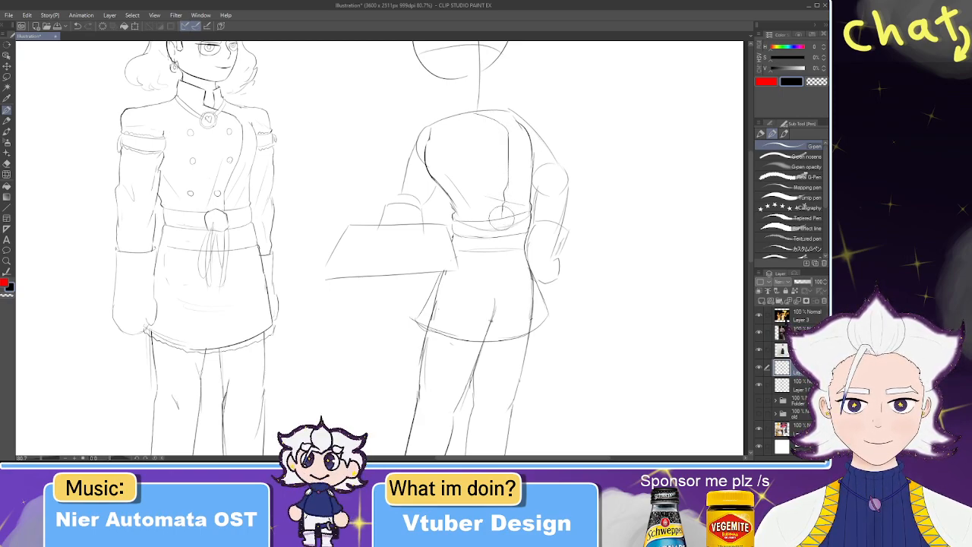
{"action": "key", "text": "e"}
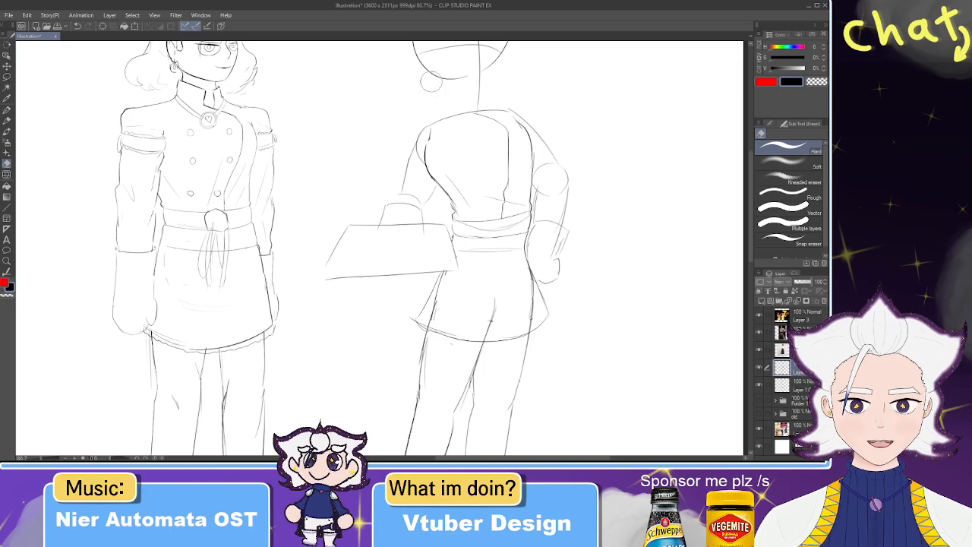
{"action": "key", "text": "p"}
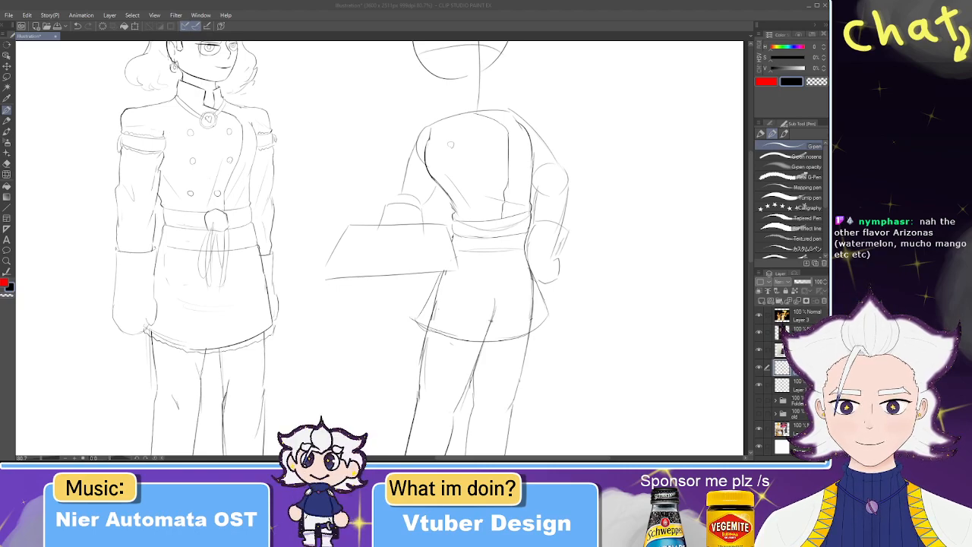
{"action": "left_click", "coordinate": [723, 183]}
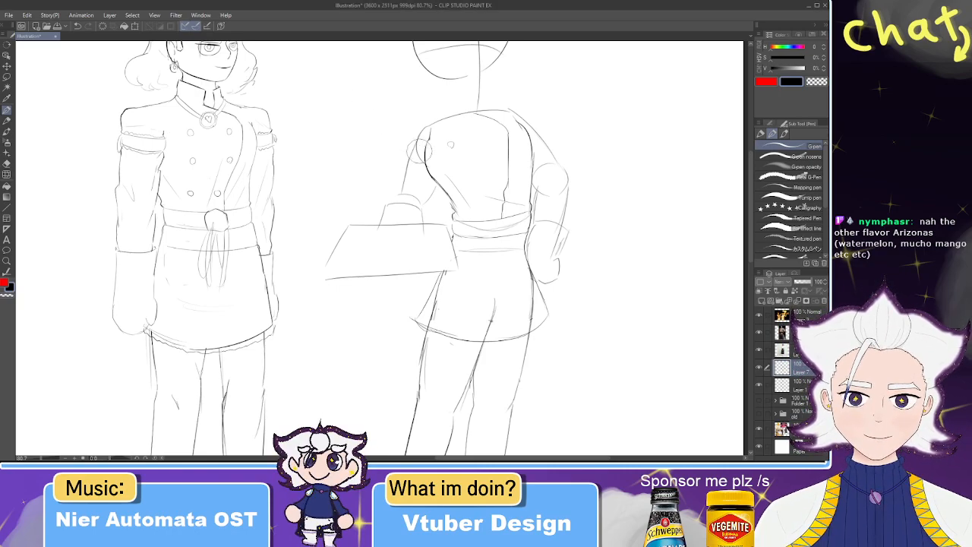
{"action": "key", "text": "e"}
{"action": "key", "text": "p"}
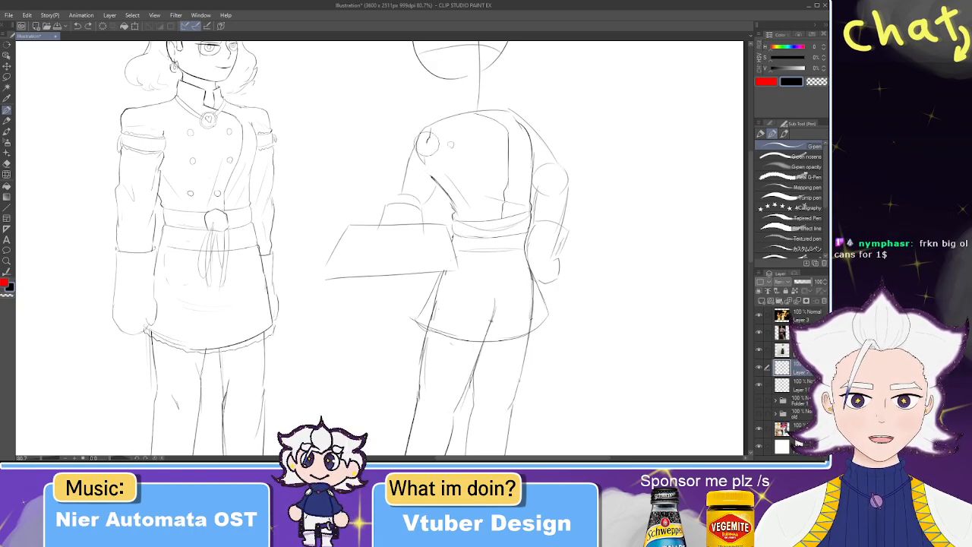
{"action": "mouse_move", "coordinate": [439, 161]}
{"action": "left_mouse_down"}
{"action": "mouse_move", "coordinate": [440, 182]}
{"action": "mouse_move", "coordinate": [432, 176]}
{"action": "left_mouse_up"}
{"action": "key", "text": "ctrl+z"}
{"action": "left_click_drag", "start_coordinate": [429, 127], "coordinate": [435, 128]}
{"action": "key", "text": "ctrl+z"}
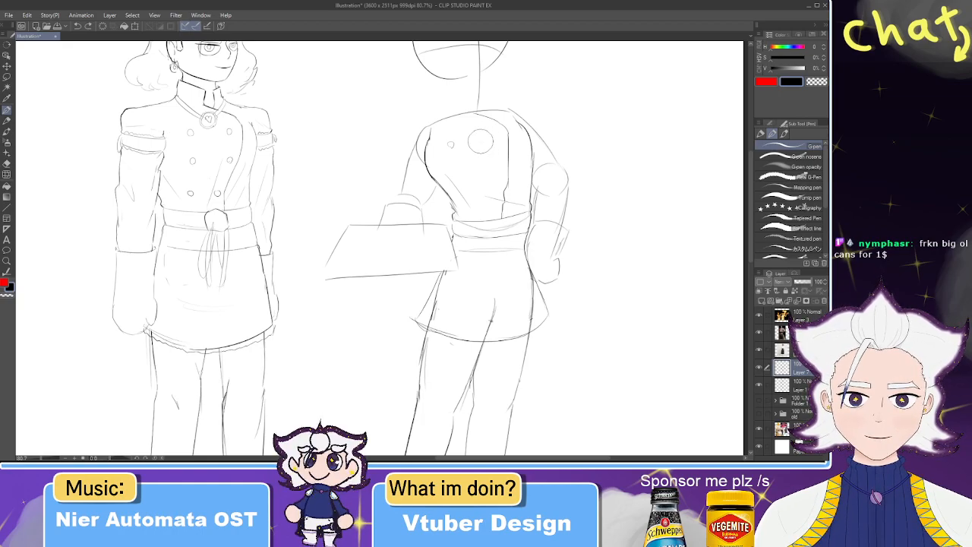
- Sketch the top pair of heart-shaped buttons across the second figure's chest, undoing stray strokes
{"action": "left_click_drag", "start_coordinate": [486, 140], "coordinate": [465, 152]}
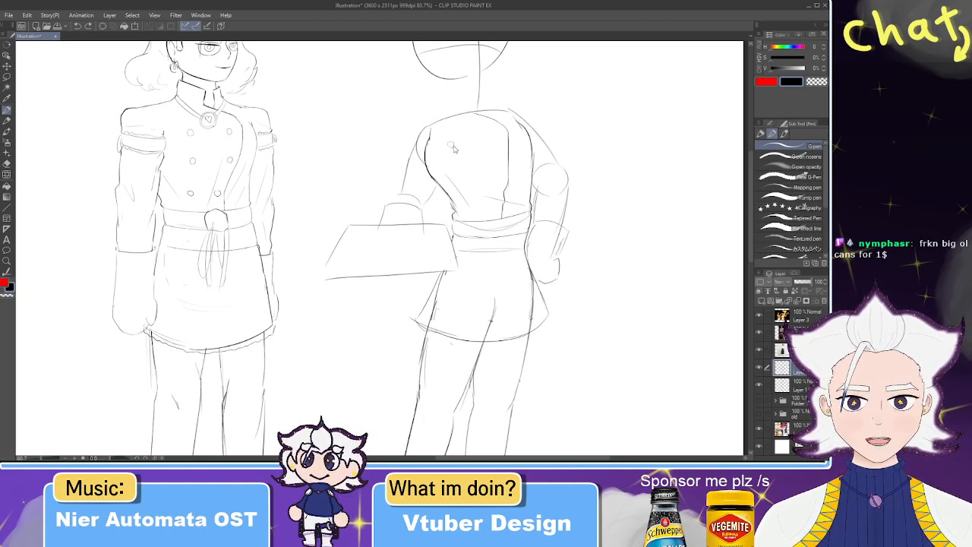
{"action": "scroll", "coordinate": [454, 149], "scroll_direction": "up", "scroll_amount": 5}
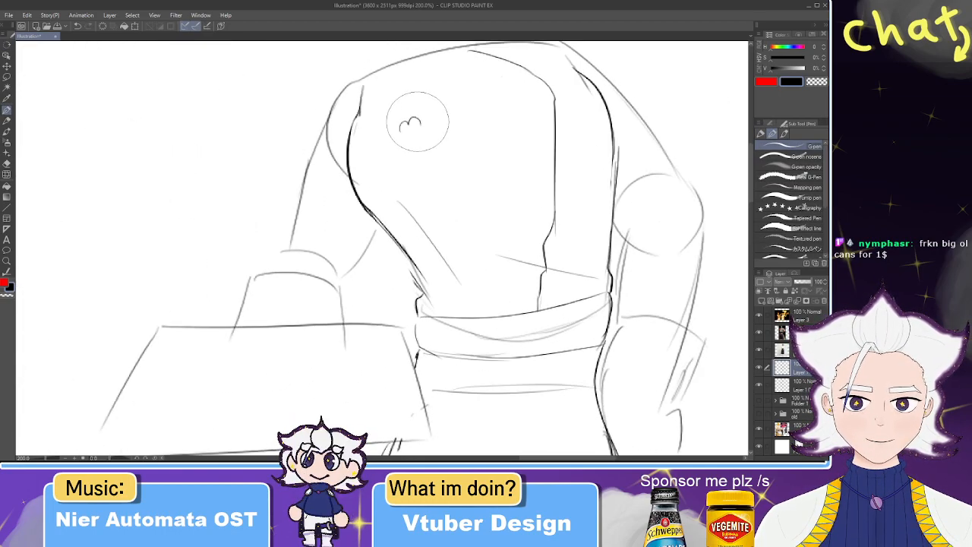
{"action": "left_click_drag", "start_coordinate": [402, 131], "coordinate": [421, 128]}
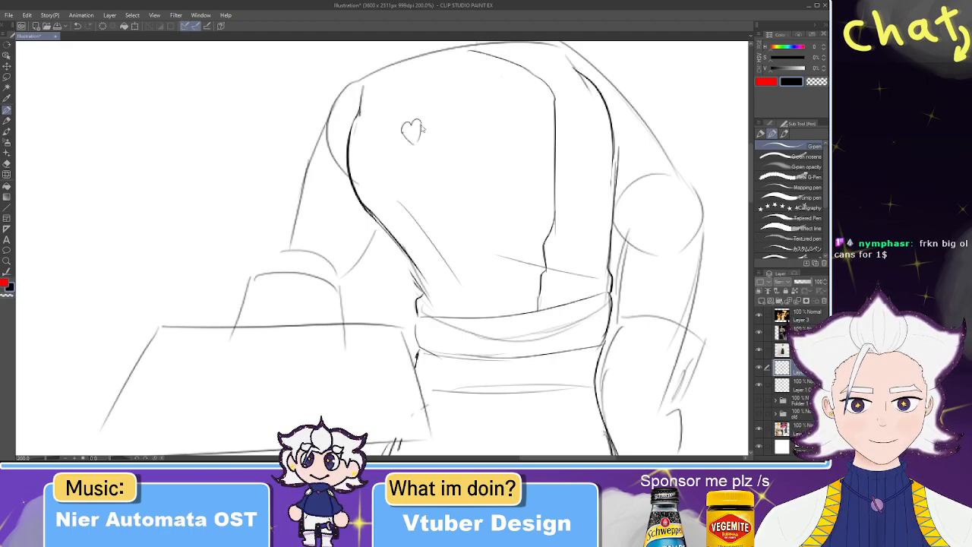
{"action": "mouse_move", "coordinate": [480, 113]}
{"action": "left_mouse_down"}
{"action": "mouse_move", "coordinate": [503, 105]}
{"action": "mouse_move", "coordinate": [493, 127]}
{"action": "mouse_move", "coordinate": [501, 110]}
{"action": "left_mouse_up"}
{"action": "key", "text": "ctrl+z"}
{"action": "key", "text": "ctrl+z"}
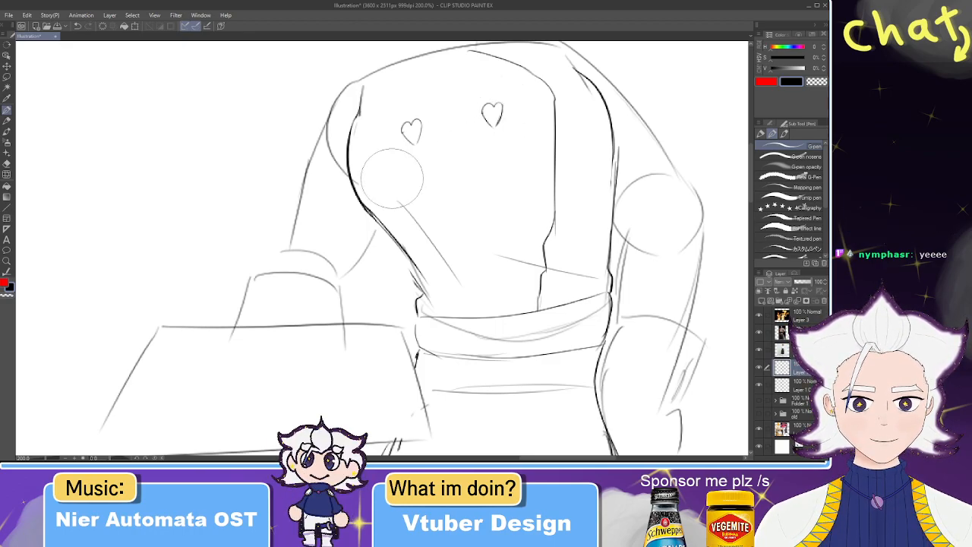
- Sketch the middle pair of heart-shaped buttons below the first pair, redoing strokes until their shapes fit
{"action": "mouse_move", "coordinate": [412, 191]}
{"action": "left_mouse_down"}
{"action": "mouse_move", "coordinate": [432, 188]}
{"action": "mouse_move", "coordinate": [427, 201]}
{"action": "left_mouse_up"}
{"action": "key", "text": "ctrl+z"}
{"action": "key", "text": "ctrl+z"}
{"action": "key", "text": "ctrl+z"}
{"action": "mouse_move", "coordinate": [489, 180]}
{"action": "left_mouse_down"}
{"action": "mouse_move", "coordinate": [505, 174]}
{"action": "mouse_move", "coordinate": [498, 185]}
{"action": "left_mouse_up"}
{"action": "key", "text": "ctrl+z"}
{"action": "key", "text": "ctrl+z"}
{"action": "key", "text": "ctrl+z"}
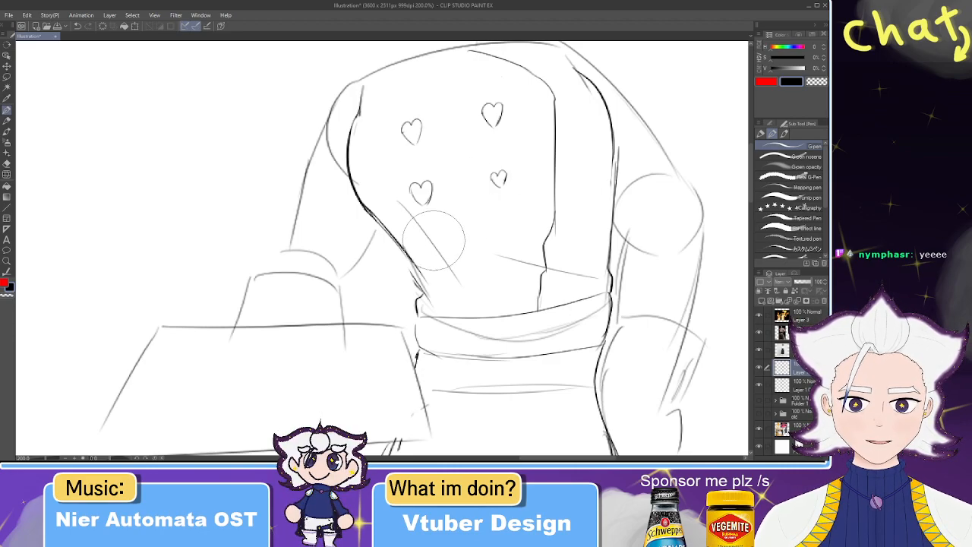
- Sketch the bottom pair of heart-shaped buttons just above the second figure's waist
{"action": "key", "text": "ctrl+z"}
{"action": "mouse_move", "coordinate": [435, 232]}
{"action": "left_mouse_down"}
{"action": "mouse_move", "coordinate": [513, 226]}
{"action": "mouse_move", "coordinate": [506, 236]}
{"action": "left_mouse_up"}
{"action": "key", "text": "ctrl+z"}
{"action": "key", "text": "ctrl+z"}
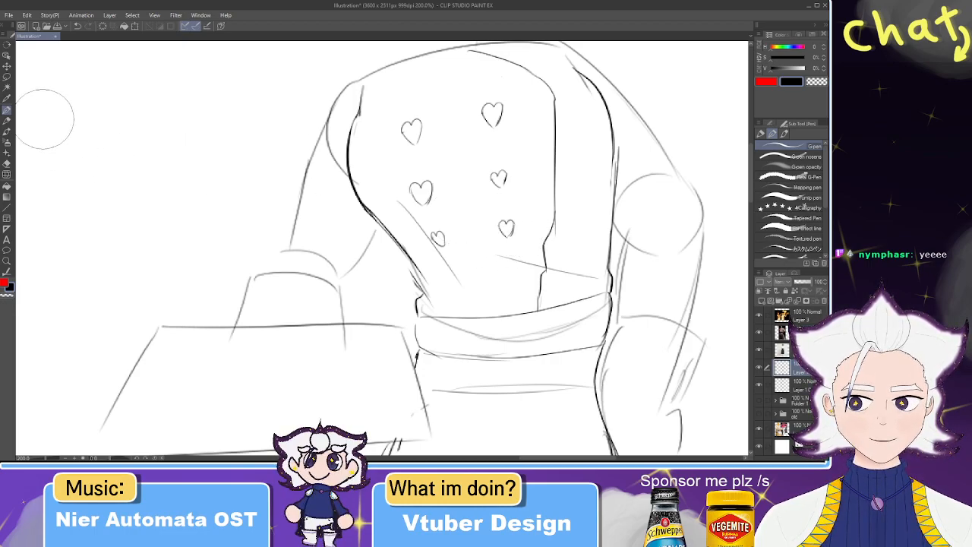
- Lasso the right heart button of the middle row, enlarge it slightly and deselect it
{"action": "left_click", "coordinate": [6, 76]}
{"action": "mouse_move", "coordinate": [518, 172]}
{"action": "left_mouse_down"}
{"action": "mouse_move", "coordinate": [495, 199]}
{"action": "mouse_move", "coordinate": [519, 169]}
{"action": "left_mouse_up"}
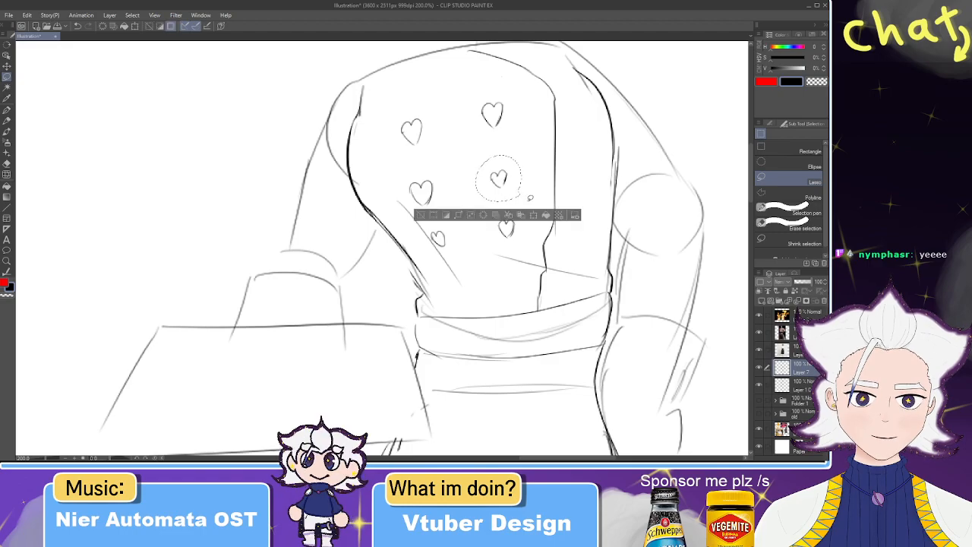
{"action": "key", "text": "ctrl+t"}
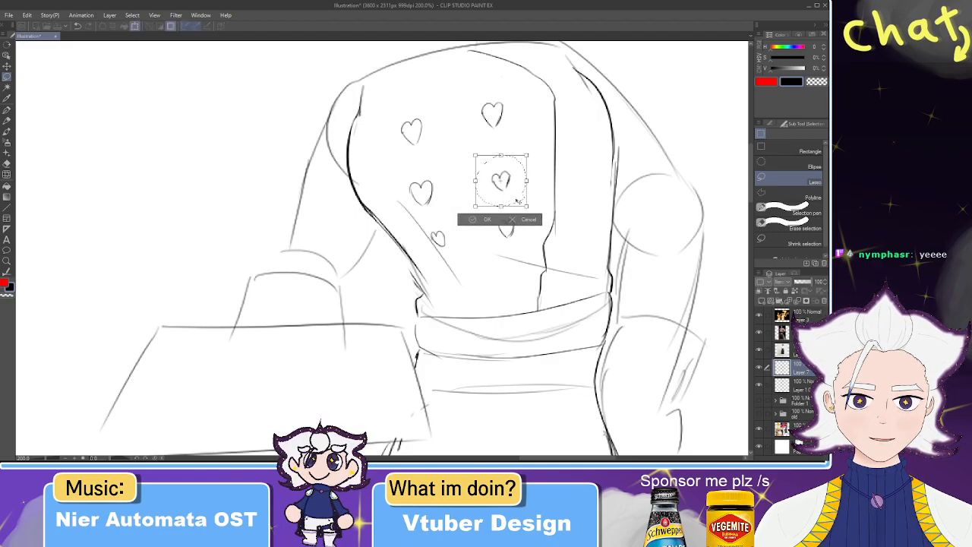
{"action": "left_click", "coordinate": [470, 216]}
{"action": "key", "text": "ctrl+d"}
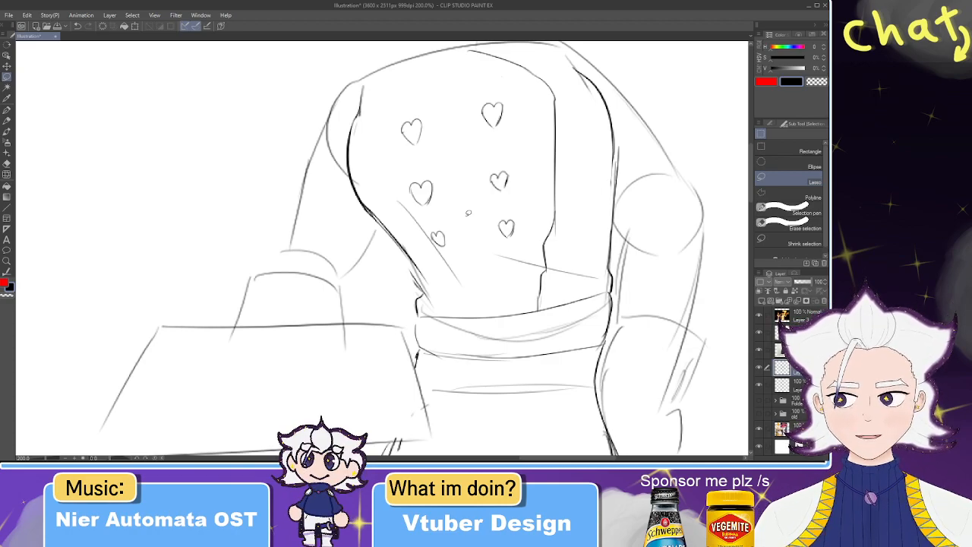
- Reinforce the torso's right outline beside the elbow joint and tidy the second figure's jacket lines
{"action": "scroll", "coordinate": [468, 214], "scroll_direction": "down", "scroll_amount": 2}
{"action": "scroll", "coordinate": [467, 214], "scroll_direction": "down", "scroll_amount": 1}
{"action": "scroll", "coordinate": [469, 214], "scroll_direction": "down", "scroll_amount": 1}
{"action": "key", "text": "p"}
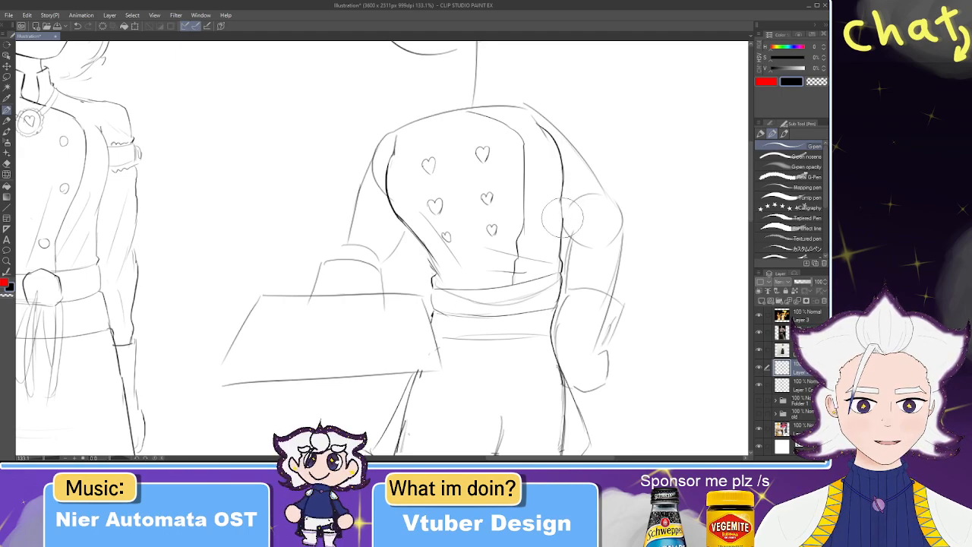
{"action": "left_click_drag", "start_coordinate": [562, 201], "coordinate": [561, 237]}
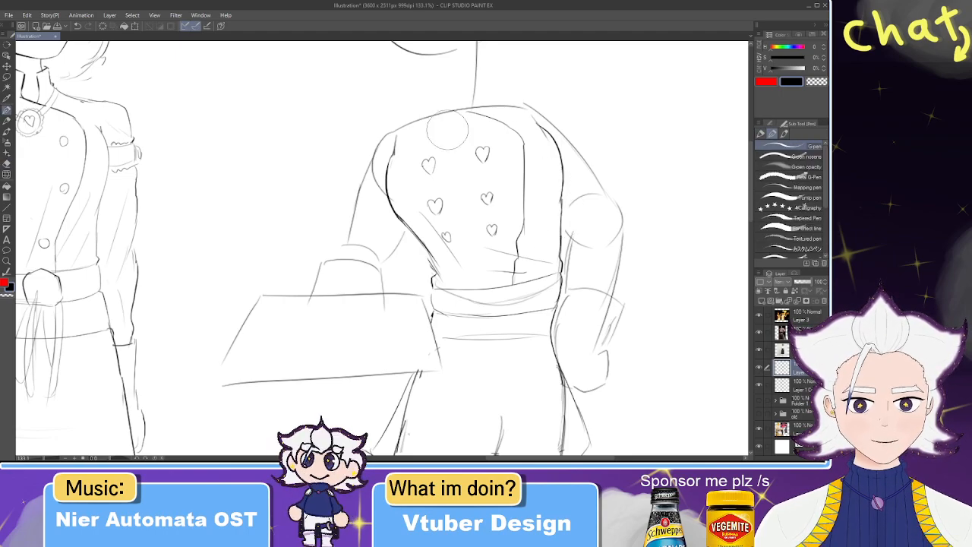
{"action": "left_click_drag", "start_coordinate": [498, 155], "coordinate": [534, 163]}
{"action": "key", "text": "e"}
{"action": "mouse_move", "coordinate": [602, 214]}
{"action": "left_mouse_down"}
{"action": "mouse_move", "coordinate": [596, 224]}
{"action": "mouse_move", "coordinate": [596, 209]}
{"action": "mouse_move", "coordinate": [478, 112]}
{"action": "mouse_move", "coordinate": [477, 97]}
{"action": "left_mouse_up"}
- Erase the second figure's right hip outline where it overlaps the hand below the waistband
{"action": "scroll", "coordinate": [453, 52], "scroll_direction": "down", "scroll_amount": 5}
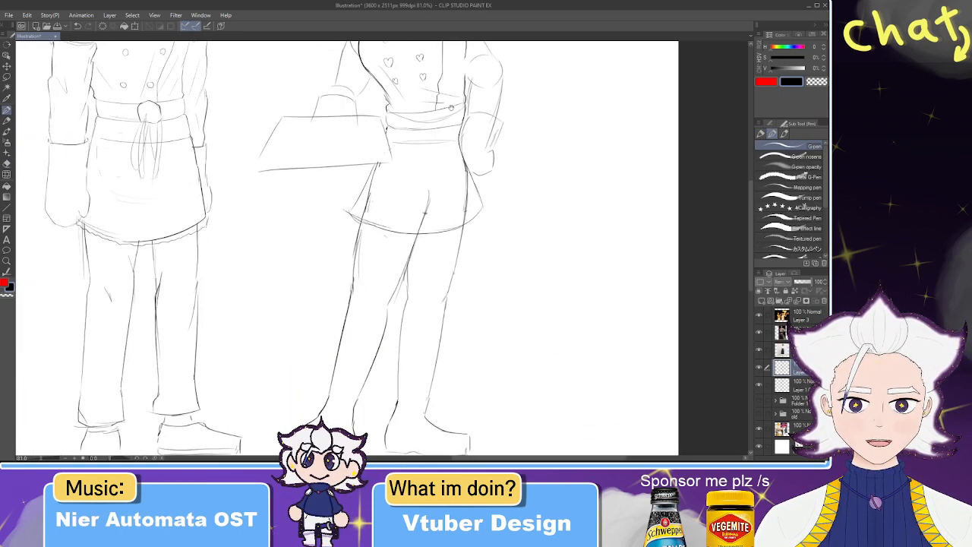
{"action": "scroll", "coordinate": [451, 108], "scroll_direction": "up", "scroll_amount": 6}
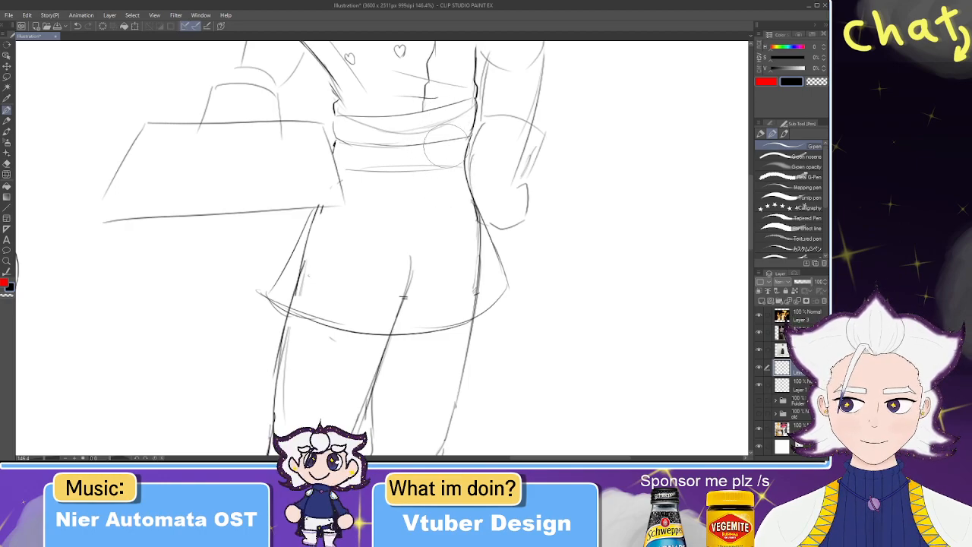
{"action": "key", "text": "e"}
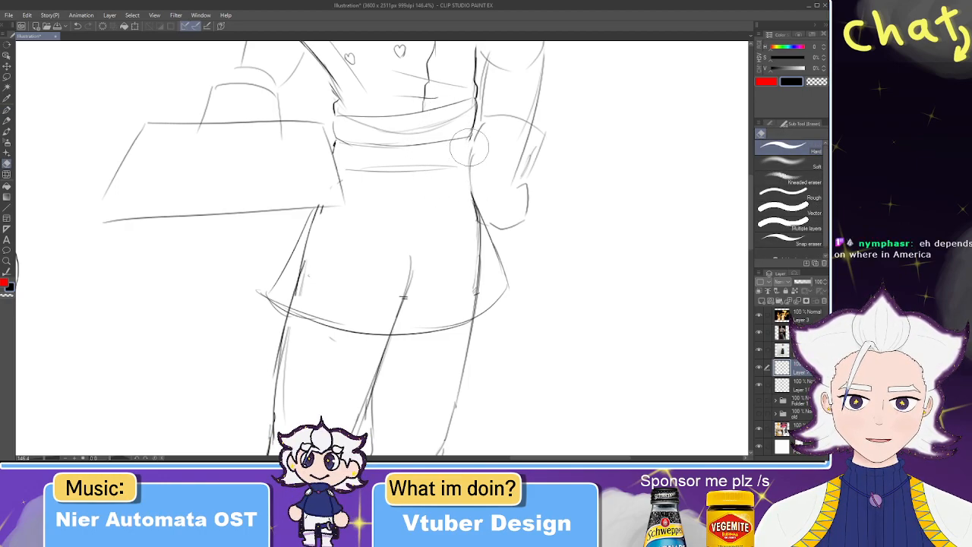
{"action": "key", "text": "p"}
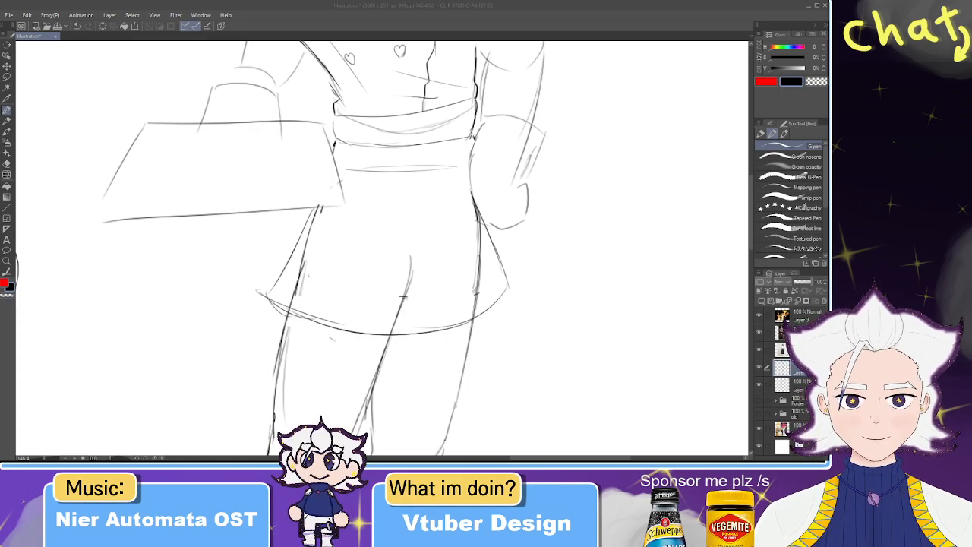
- Sketch a rounded apron panel hanging from the second figure's waistband over the front of the skirt
{"action": "left_click", "coordinate": [723, 175]}
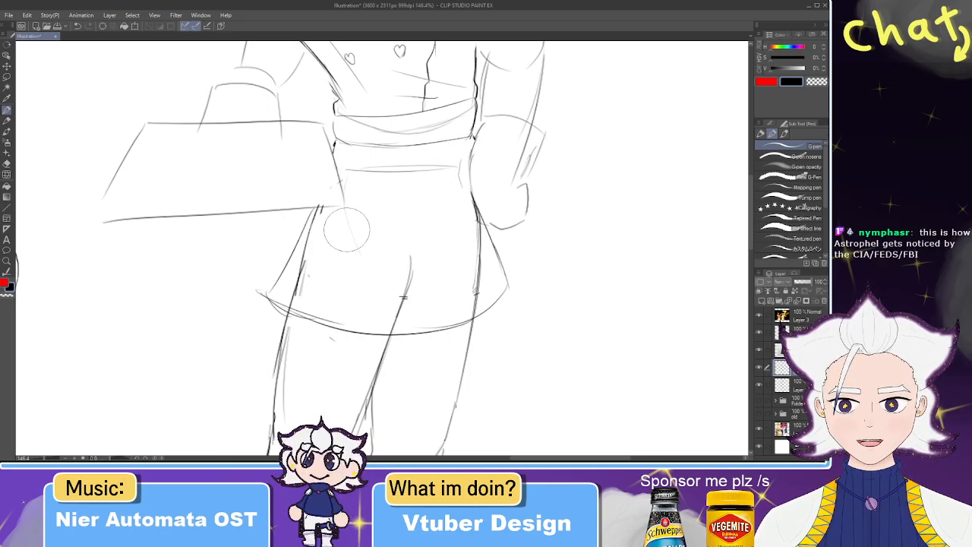
{"action": "left_click_drag", "start_coordinate": [346, 176], "coordinate": [380, 248]}
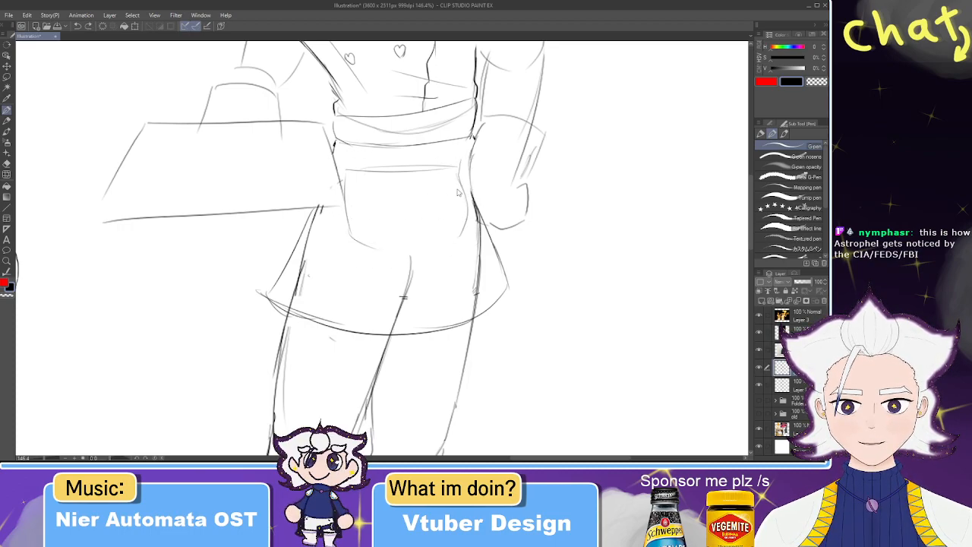
{"action": "mouse_move", "coordinate": [464, 195]}
{"action": "left_mouse_down"}
{"action": "mouse_move", "coordinate": [385, 250]}
{"action": "mouse_move", "coordinate": [430, 240]}
{"action": "mouse_move", "coordinate": [350, 236]}
{"action": "left_mouse_up"}
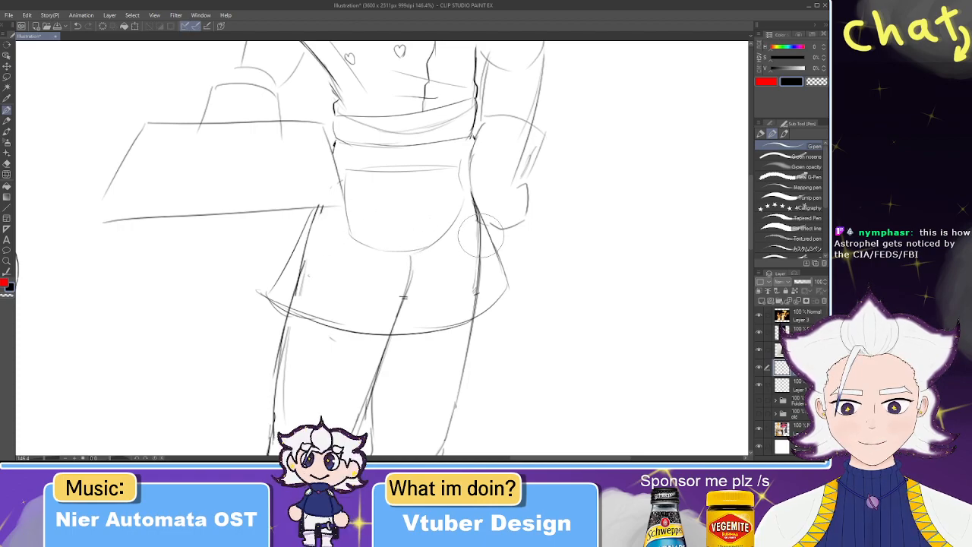
- Erase the thigh construction lines that show through the second figure's skirt above the hem
{"action": "key", "text": "e"}
{"action": "left_click_drag", "start_coordinate": [404, 276], "coordinate": [392, 317]}
{"action": "left_click_drag", "start_coordinate": [320, 220], "coordinate": [297, 291]}
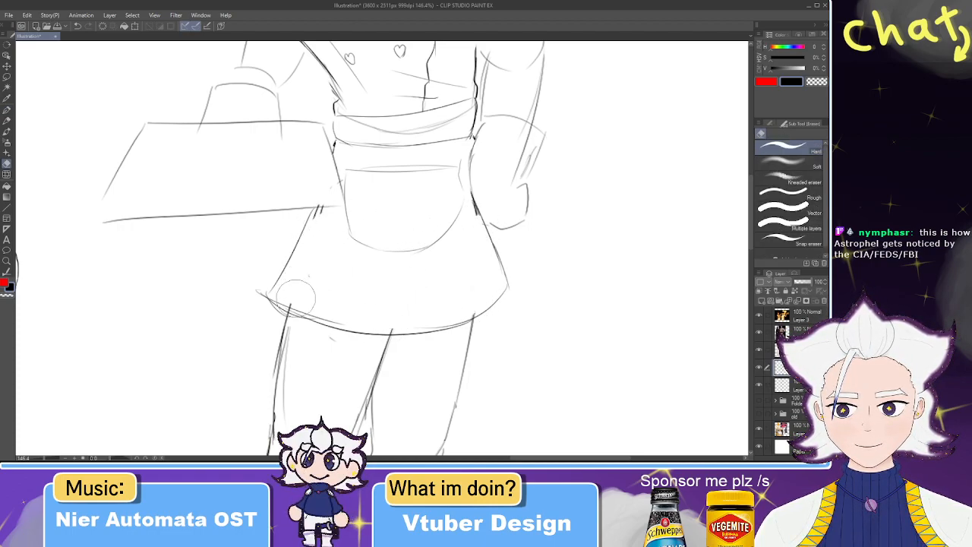
- Sketch a small scalloped frill beneath the left part of the second figure's skirt hem
{"action": "scroll", "coordinate": [363, 211], "scroll_direction": "down", "scroll_amount": 5}
{"action": "scroll", "coordinate": [363, 211], "scroll_direction": "down", "scroll_amount": 2}
{"action": "scroll", "coordinate": [363, 211], "scroll_direction": "up", "scroll_amount": 4}
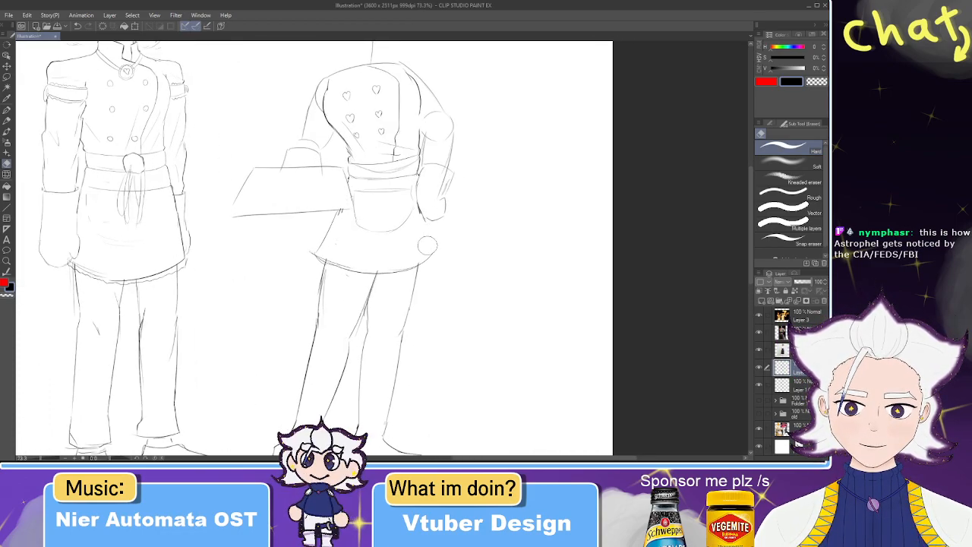
{"action": "key", "text": "p"}
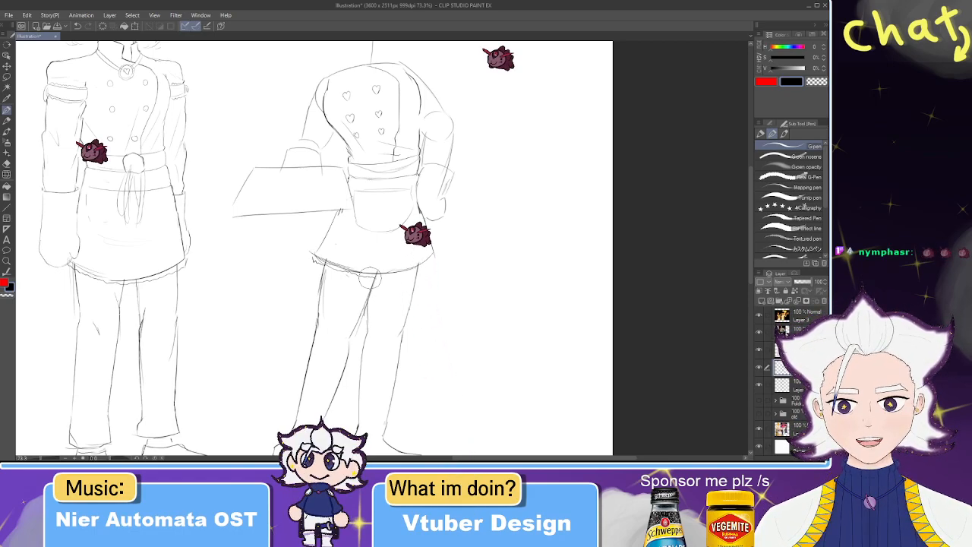
{"action": "scroll", "coordinate": [369, 278], "scroll_direction": "up", "scroll_amount": 2}
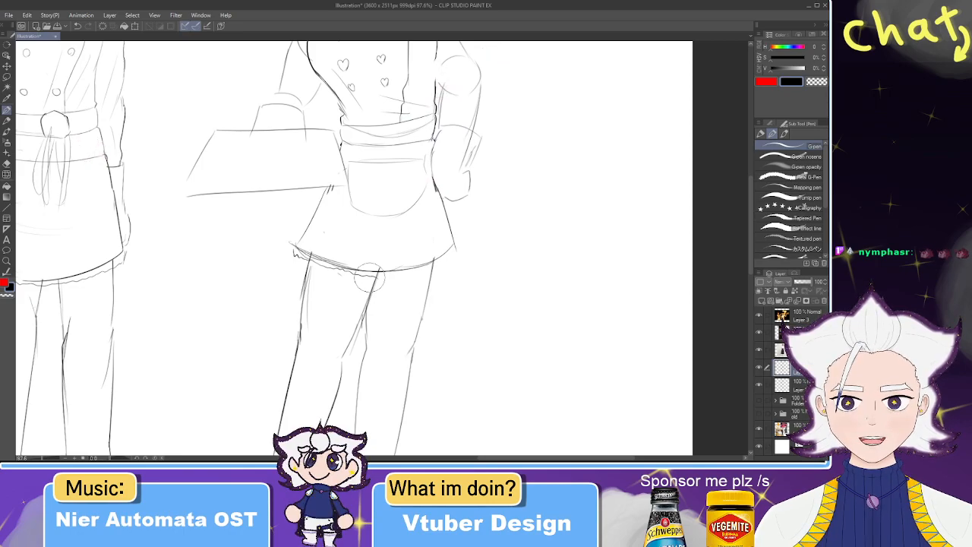
- Erase the horizontal guide line across the second figure's head and redraw it as a tilted curve
{"action": "left_click_drag", "start_coordinate": [409, 148], "coordinate": [459, 217]}
{"action": "left_click_drag", "start_coordinate": [415, 131], "coordinate": [437, 214]}
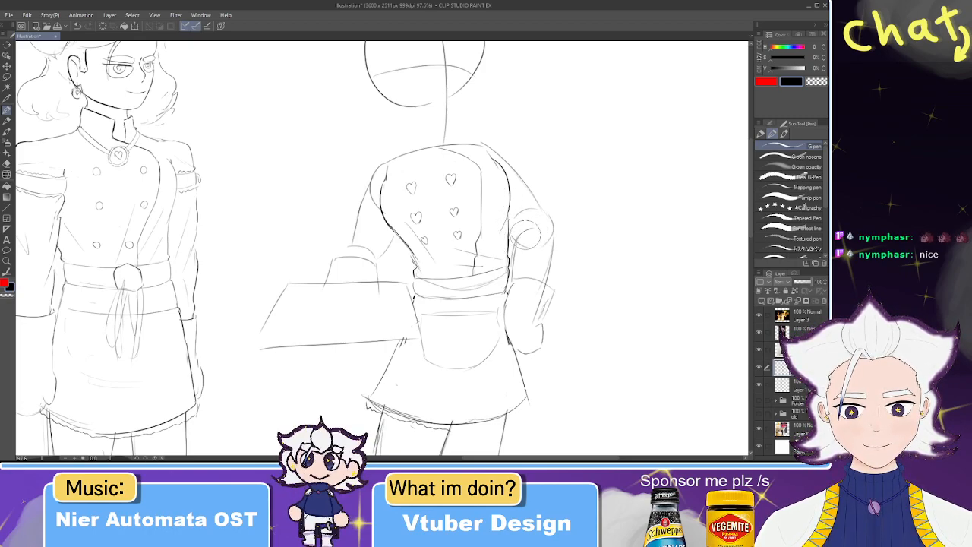
{"action": "left_click_drag", "start_coordinate": [527, 232], "coordinate": [525, 224]}
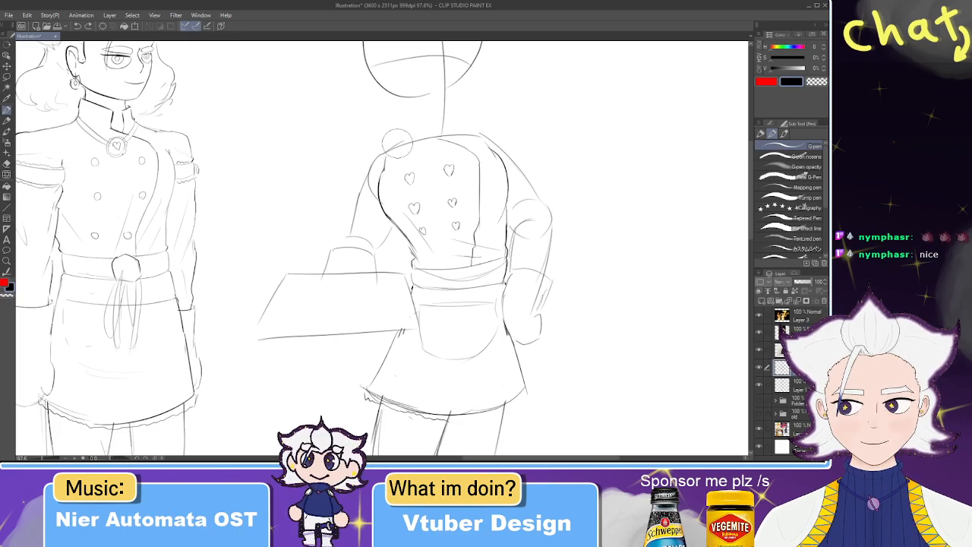
{"action": "left_click_drag", "start_coordinate": [425, 118], "coordinate": [443, 164]}
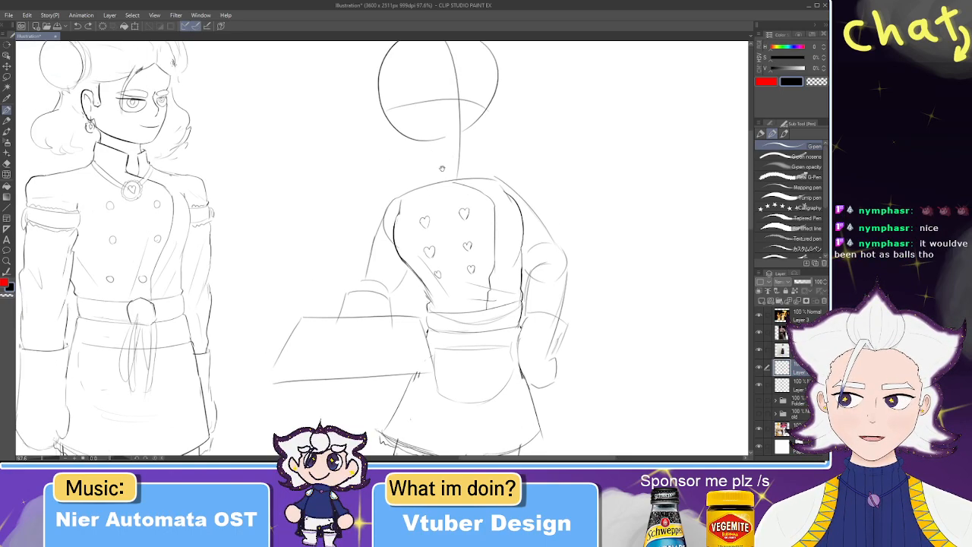
{"action": "key", "text": "e"}
{"action": "left_click_drag", "start_coordinate": [389, 106], "coordinate": [472, 102]}
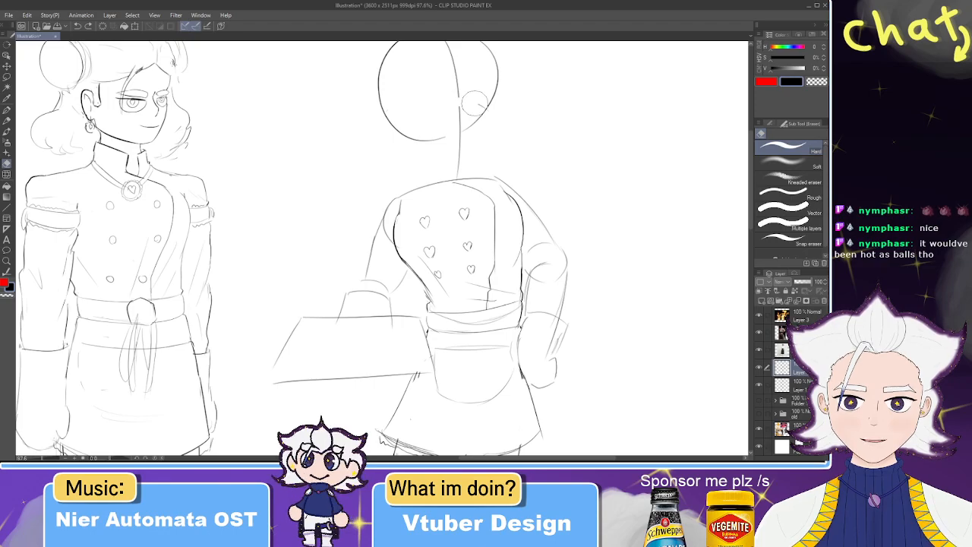
{"action": "key", "text": "p"}
{"action": "mouse_move", "coordinate": [404, 112]}
{"action": "left_mouse_down"}
{"action": "mouse_move", "coordinate": [443, 95]}
{"action": "mouse_move", "coordinate": [475, 99]}
{"action": "mouse_move", "coordinate": [405, 116]}
{"action": "mouse_move", "coordinate": [488, 98]}
{"action": "mouse_move", "coordinate": [380, 119]}
{"action": "left_mouse_up"}
{"action": "key", "text": "ctrl+z"}
{"action": "key", "text": "ctrl+z"}
{"action": "key", "text": "ctrl+z"}
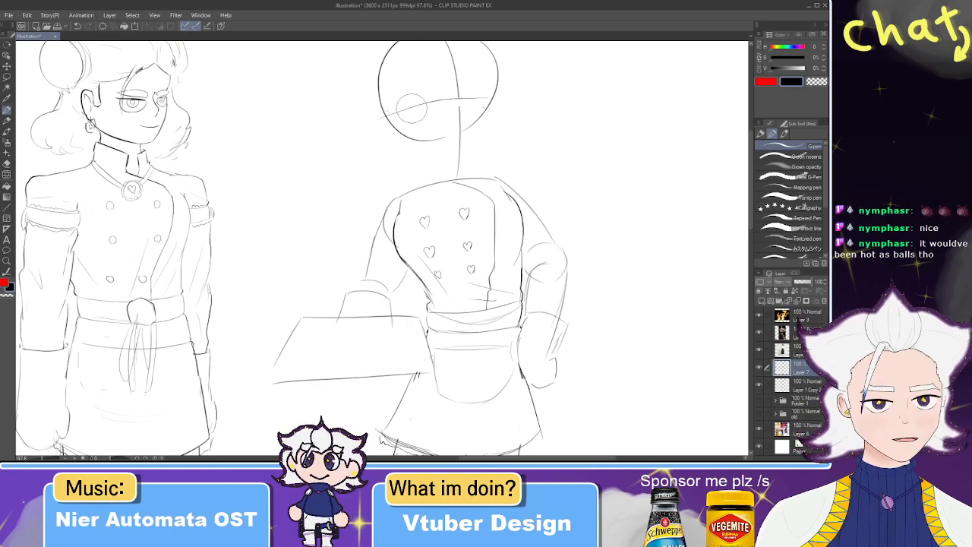
{"action": "key", "text": "ctrl+z"}
{"action": "left_click_drag", "start_coordinate": [422, 105], "coordinate": [418, 104]}
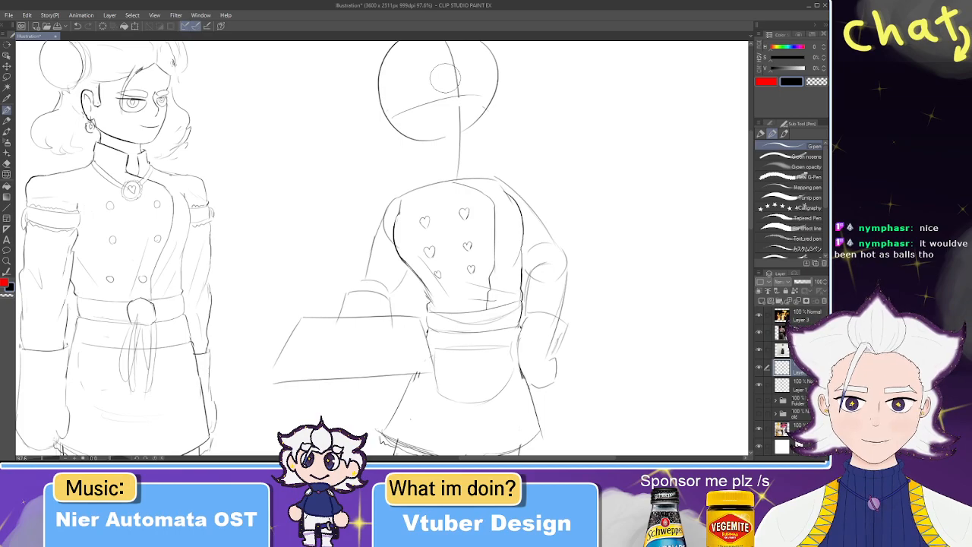
- Lasso the second figure's head, transform it to shift it slightly left over the neck, and deselect it
{"action": "scroll", "coordinate": [444, 90], "scroll_direction": "down", "scroll_amount": 3}
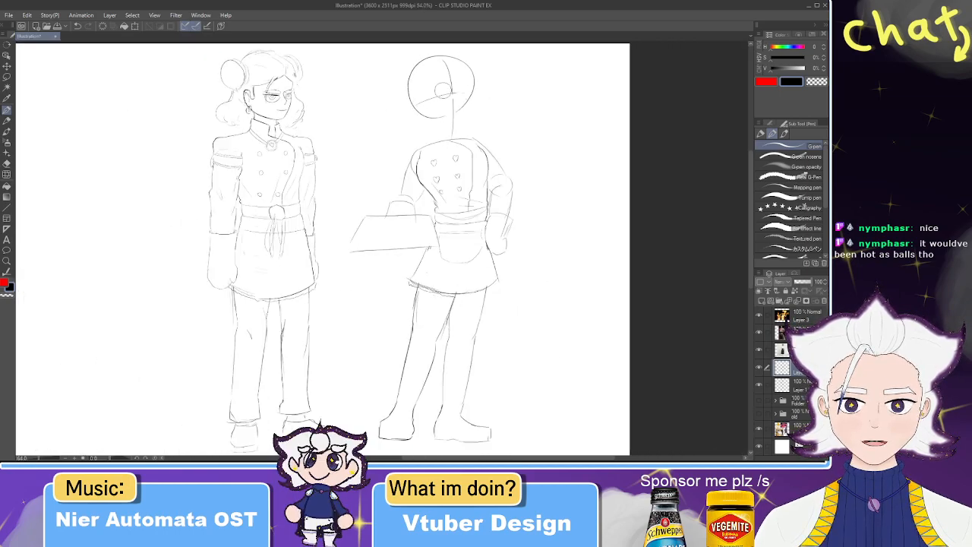
{"action": "left_click", "coordinate": [6, 77]}
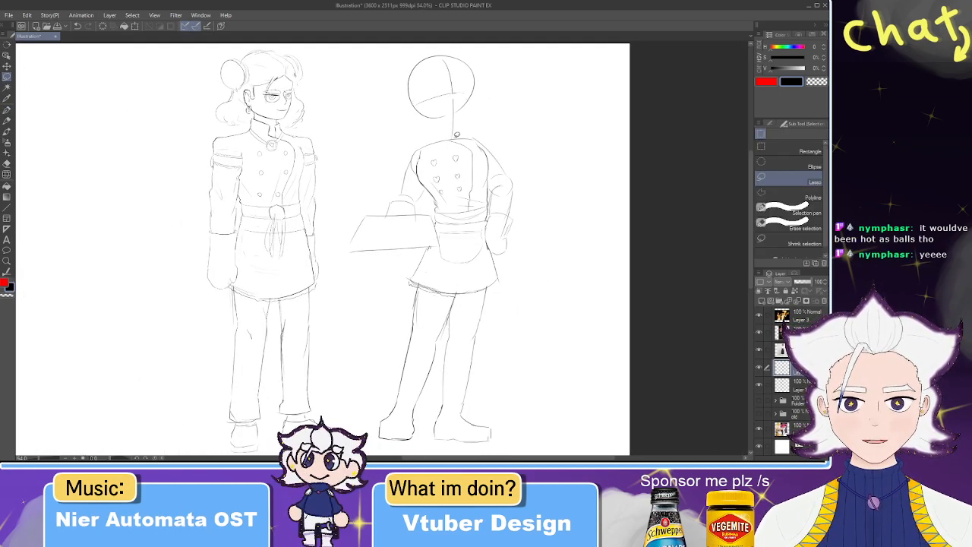
{"action": "left_click_drag", "start_coordinate": [408, 53], "coordinate": [410, 53]}
{"action": "key", "text": "ctrl+t"}
{"action": "left_click_drag", "start_coordinate": [506, 141], "coordinate": [498, 133]}
{"action": "key", "text": "Return"}
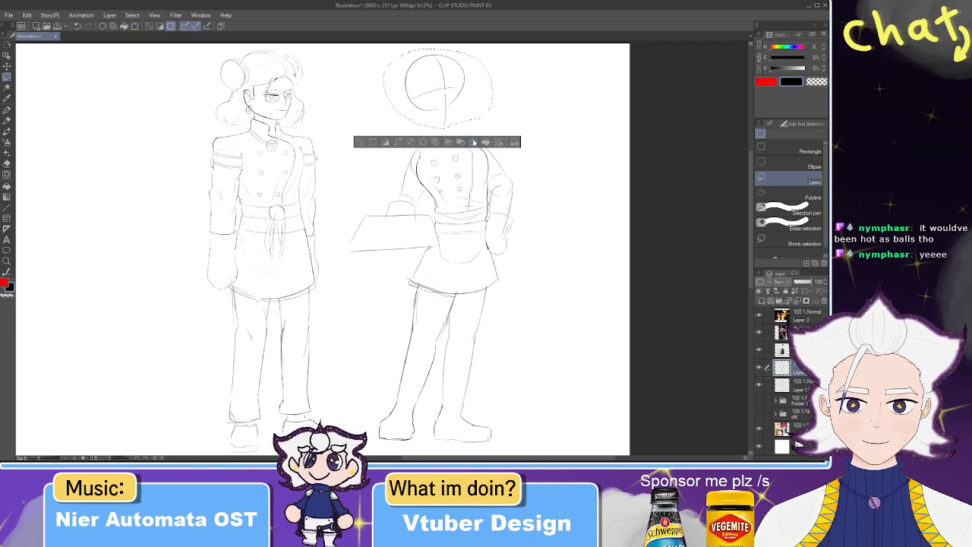
{"action": "left_click", "coordinate": [476, 143]}
{"action": "left_click", "coordinate": [440, 155]}
{"action": "key", "text": "ctrl+d"}
- Sketch the second figure's jawline below the head circle, from the left cheek around the chin to the right cheek
{"action": "scroll", "coordinate": [437, 167], "scroll_direction": "up", "scroll_amount": 5}
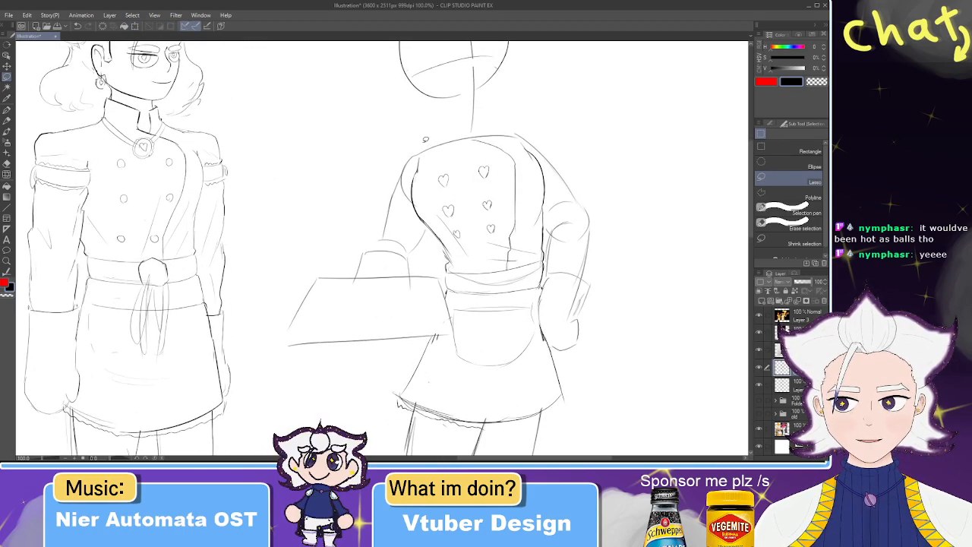
{"action": "left_click_drag", "start_coordinate": [423, 142], "coordinate": [332, 262]}
{"action": "scroll", "coordinate": [328, 160], "scroll_direction": "up", "scroll_amount": 3}
{"action": "left_click_drag", "start_coordinate": [351, 192], "coordinate": [358, 115]}
{"action": "key", "text": "p"}
{"action": "left_click_drag", "start_coordinate": [346, 156], "coordinate": [379, 184]}
{"action": "key", "text": "ctrl+z"}
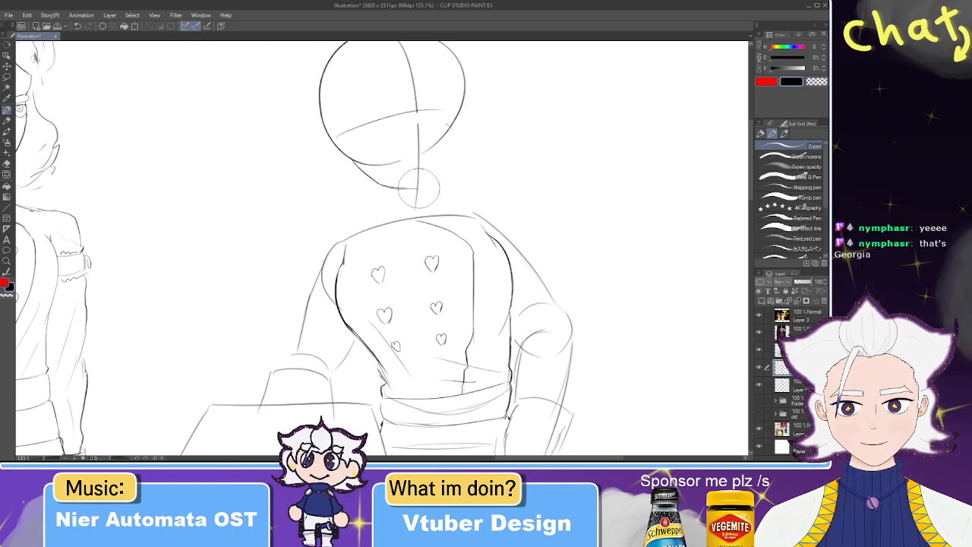
{"action": "left_click_drag", "start_coordinate": [394, 189], "coordinate": [418, 187]}
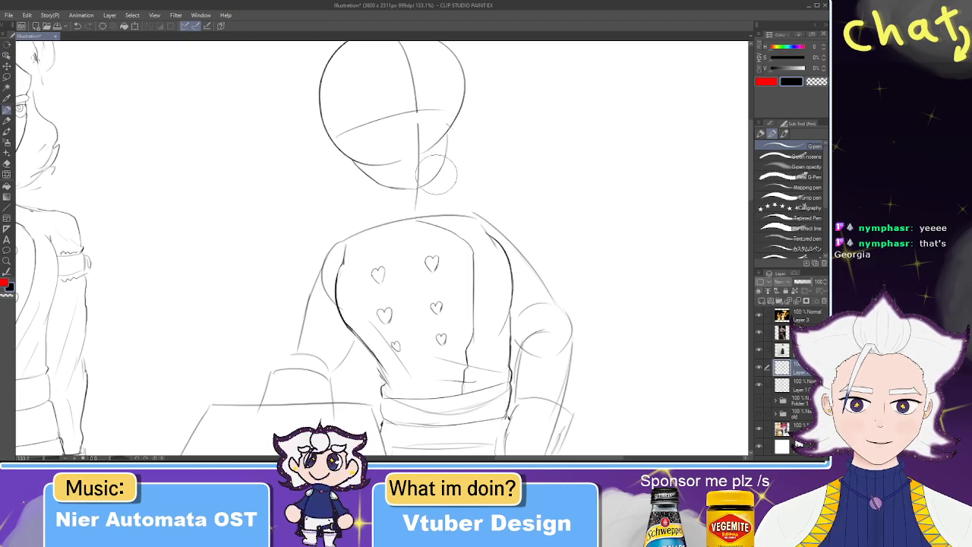
{"action": "key", "text": "ctrl+z"}
{"action": "left_click_drag", "start_coordinate": [447, 135], "coordinate": [430, 152]}
{"action": "key", "text": "ctrl+z"}
{"action": "key", "text": "ctrl+z"}
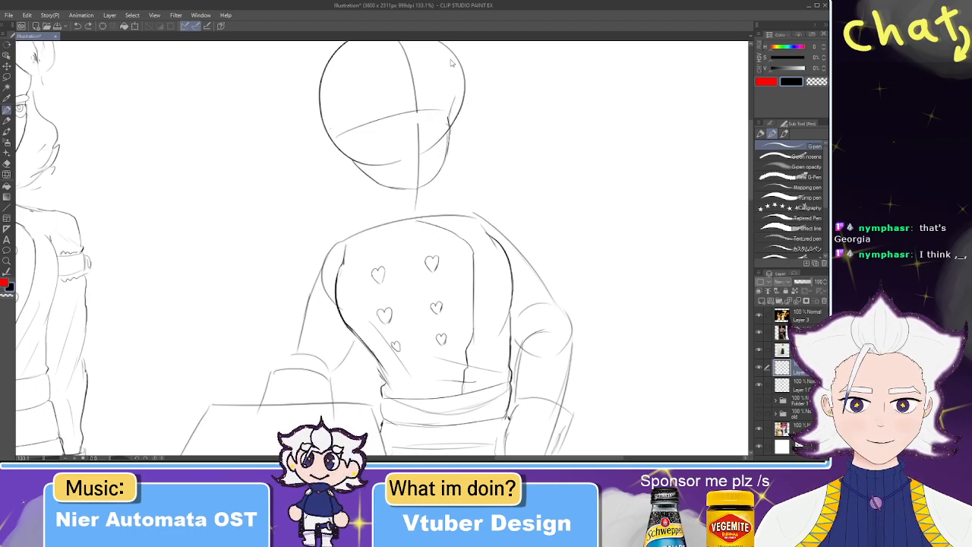
- Flatten the right side of the second figure's skull outline and erase the leftover circle arcs and lower vertical guide
{"action": "left_click_drag", "start_coordinate": [450, 76], "coordinate": [460, 131]}
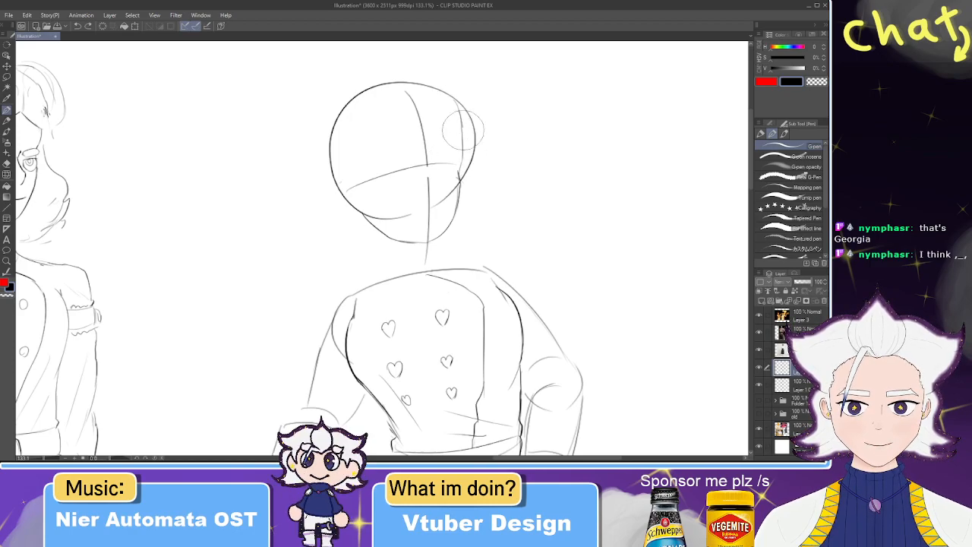
{"action": "key", "text": "e"}
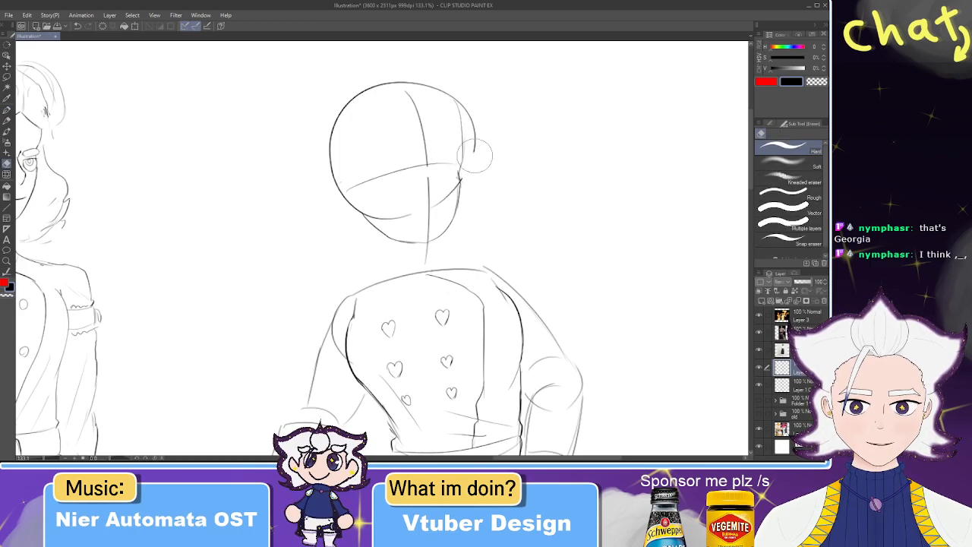
{"action": "key", "text": "p"}
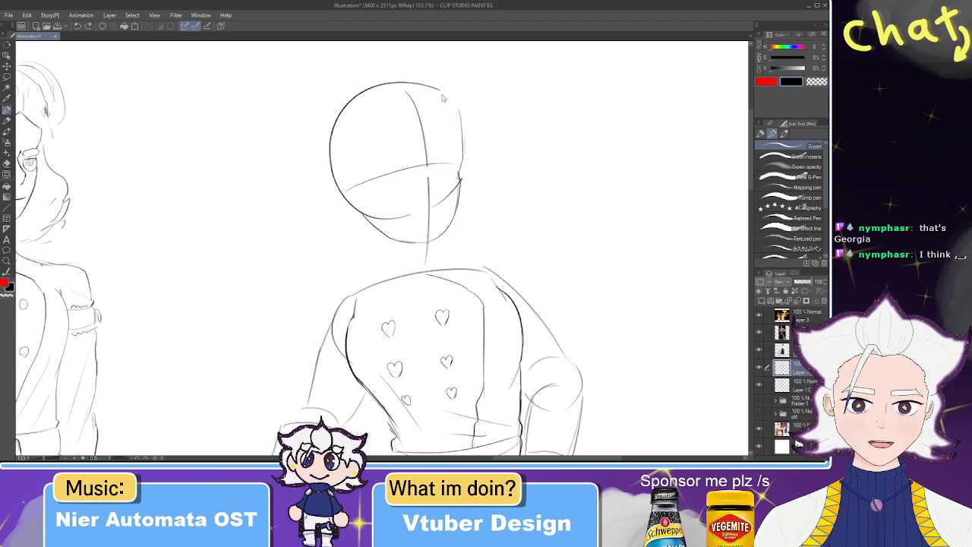
{"action": "key", "text": "e"}
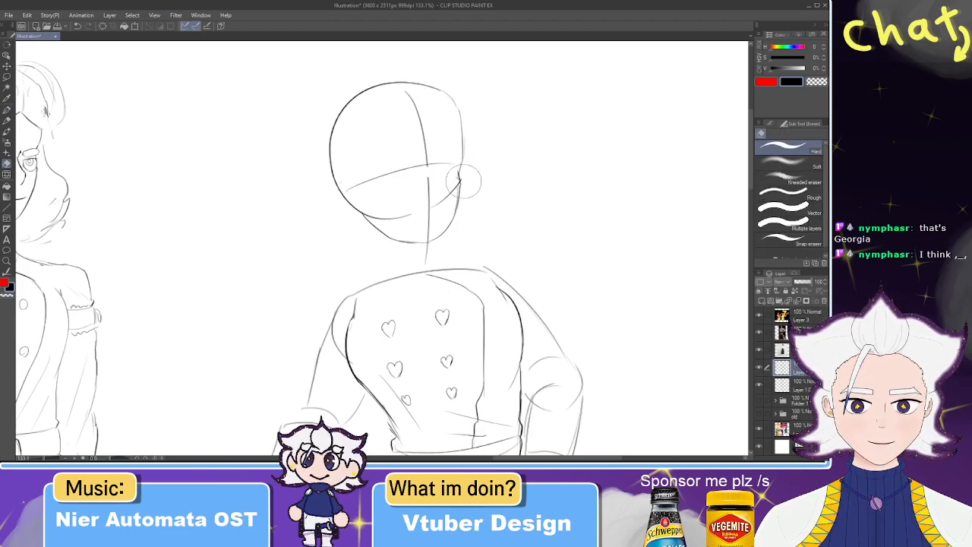
{"action": "mouse_move", "coordinate": [453, 182]}
{"action": "left_mouse_down"}
{"action": "mouse_move", "coordinate": [437, 203]}
{"action": "mouse_move", "coordinate": [426, 188]}
{"action": "mouse_move", "coordinate": [422, 256]}
{"action": "left_mouse_up"}
- Redraw the second figure's lower jaw with a narrower, more pointed chin, replacing the rounded lines
{"action": "key", "text": "p"}
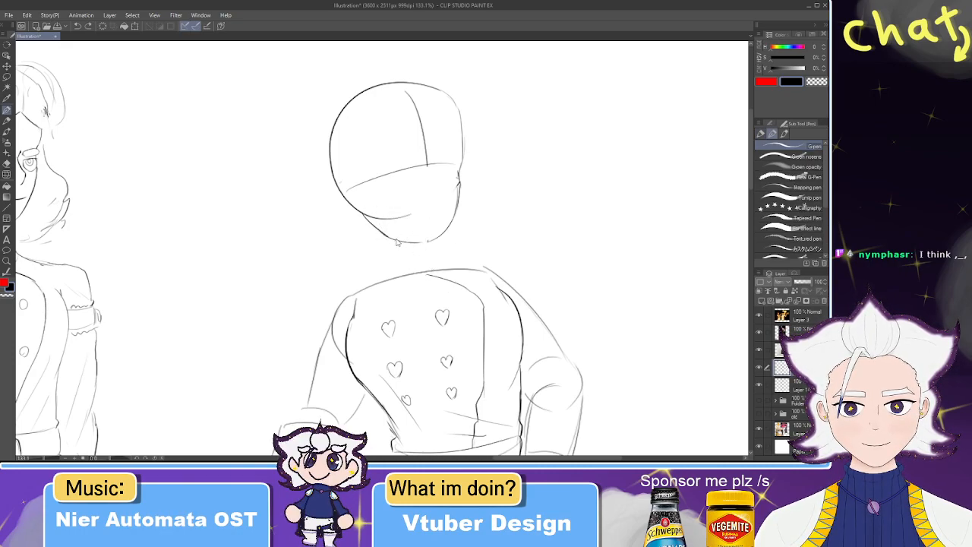
{"action": "left_click_drag", "start_coordinate": [352, 252], "coordinate": [471, 219]}
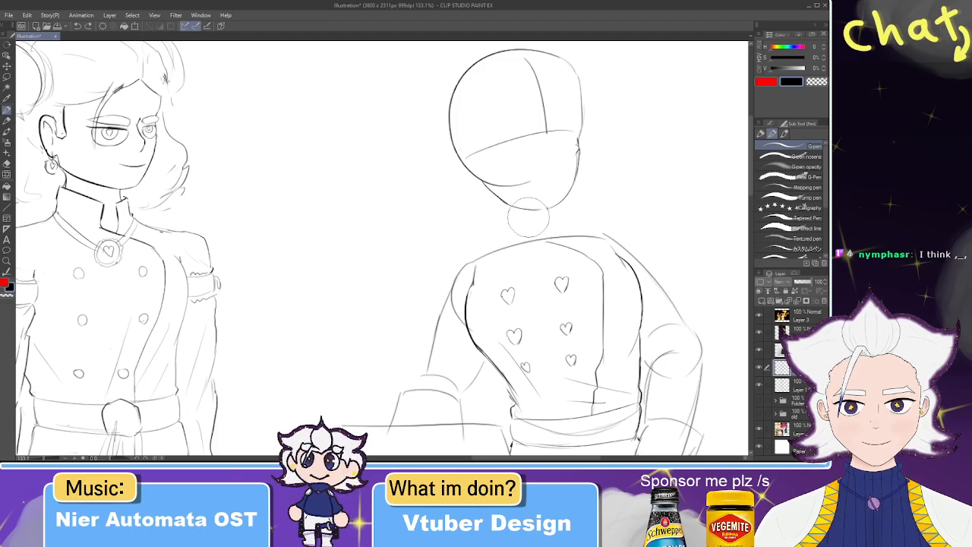
{"action": "key", "text": "ctrl+z"}
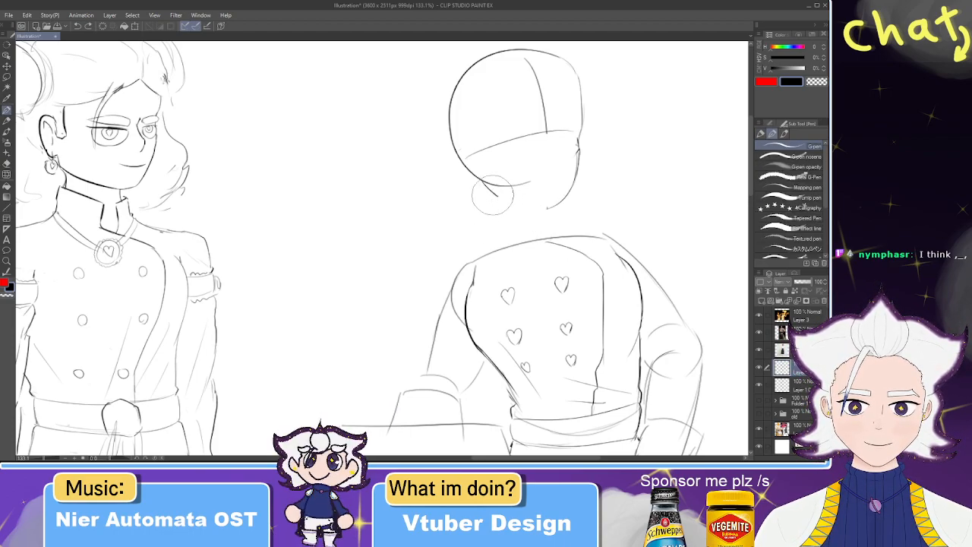
{"action": "key", "text": "ctrl+z"}
{"action": "left_click_drag", "start_coordinate": [495, 195], "coordinate": [546, 205]}
{"action": "key", "text": "ctrl+z"}
{"action": "key", "text": "e"}
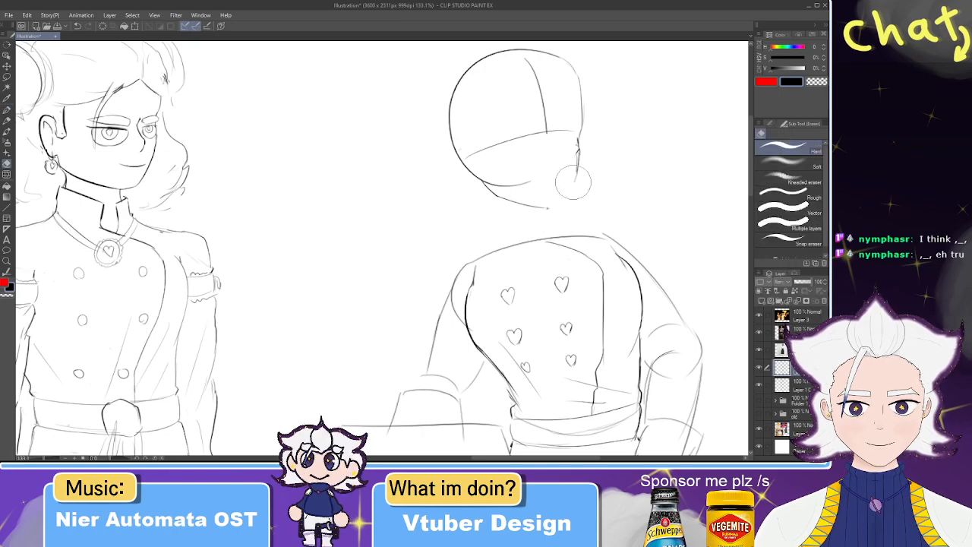
{"action": "key", "text": "p"}
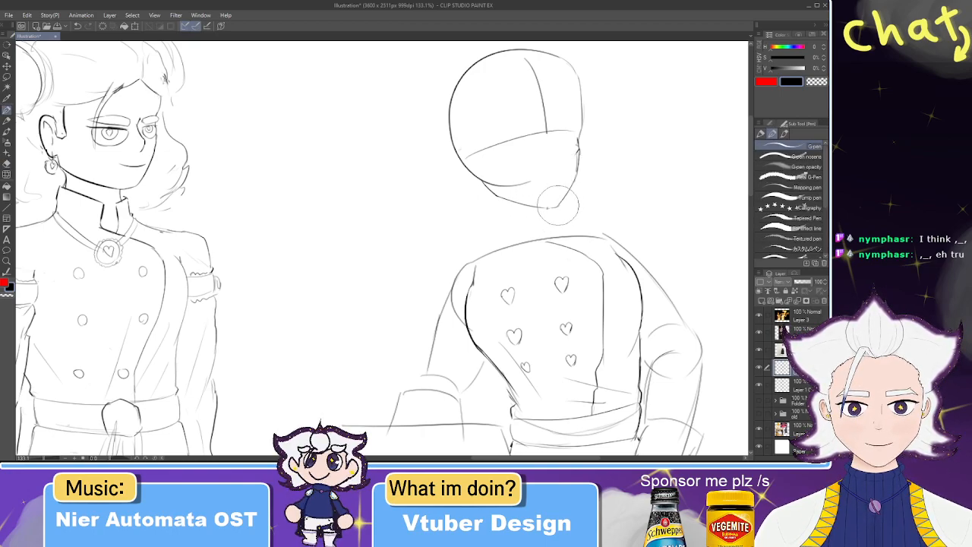
- Erase the leftover circle arc inside the left jaw and clean up the right cheek contour
{"action": "key", "text": "e"}
{"action": "left_click_drag", "start_coordinate": [511, 189], "coordinate": [498, 183]}
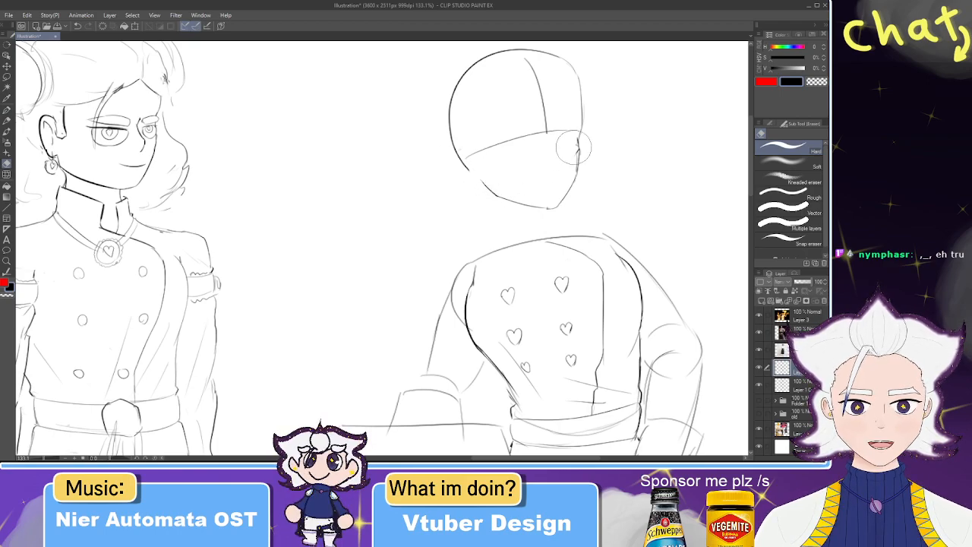
{"action": "key", "text": "p"}
{"action": "left_click_drag", "start_coordinate": [577, 139], "coordinate": [569, 163]}
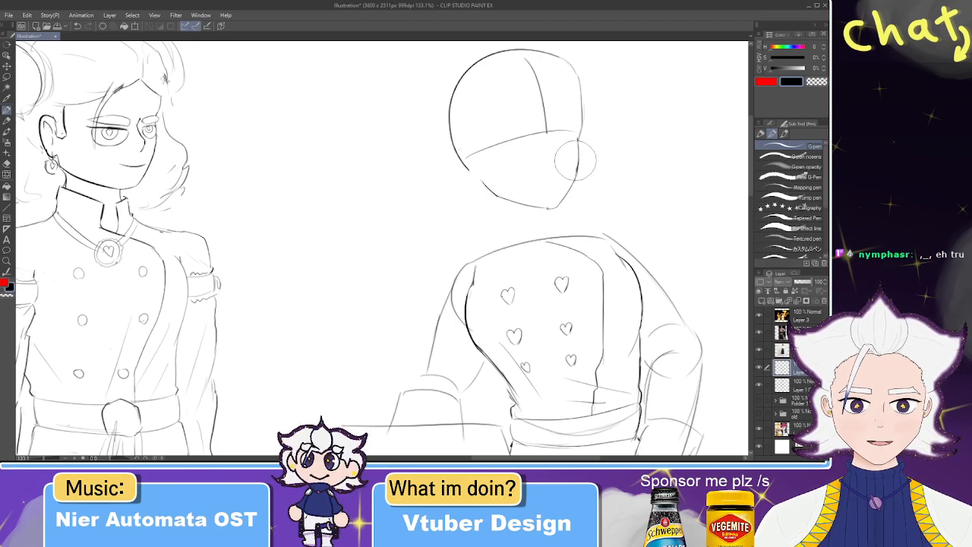
- Sketch an ear at the left end of the second figure's jaw and erase the left half of the horizontal face guide
{"action": "scroll", "coordinate": [399, 118], "scroll_direction": "up", "scroll_amount": 5}
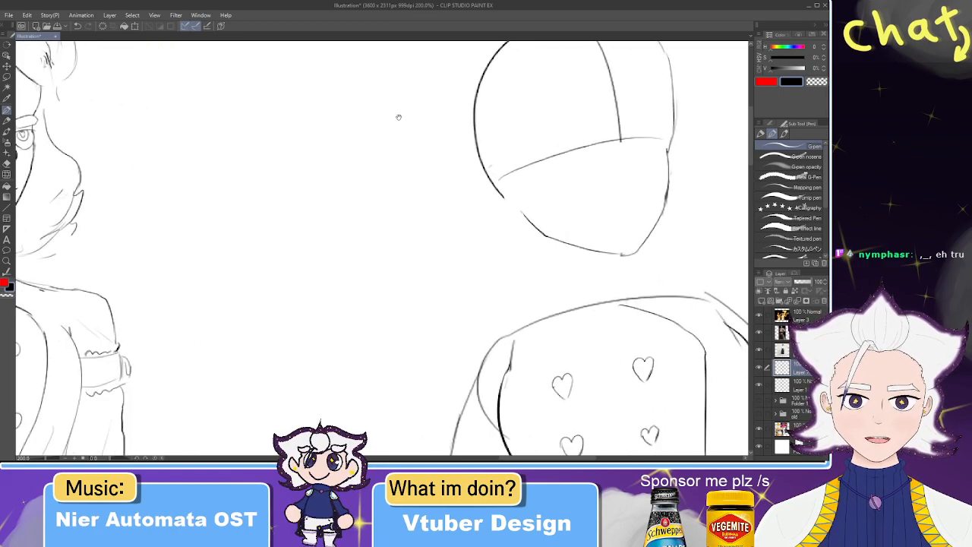
{"action": "left_click_drag", "start_coordinate": [432, 147], "coordinate": [248, 224]}
{"action": "mouse_move", "coordinate": [380, 227]}
{"action": "left_mouse_down"}
{"action": "mouse_move", "coordinate": [411, 266]}
{"action": "mouse_move", "coordinate": [400, 247]}
{"action": "left_mouse_up"}
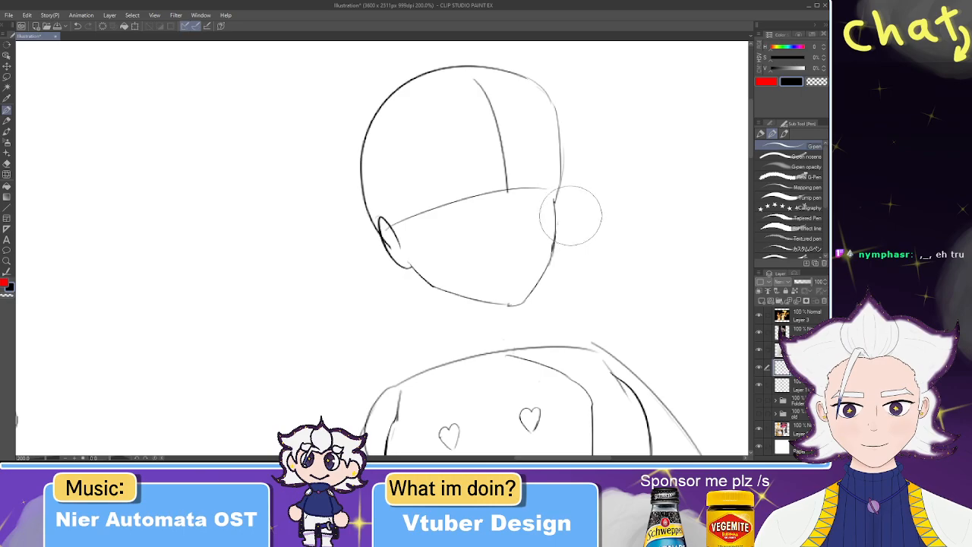
{"action": "key", "text": "e"}
{"action": "mouse_move", "coordinate": [497, 179]}
{"action": "left_mouse_down"}
{"action": "mouse_move", "coordinate": [387, 222]}
{"action": "mouse_move", "coordinate": [384, 236]}
{"action": "mouse_move", "coordinate": [399, 235]}
{"action": "mouse_move", "coordinate": [381, 216]}
{"action": "mouse_move", "coordinate": [408, 263]}
{"action": "mouse_move", "coordinate": [392, 225]}
{"action": "left_mouse_up"}
- Sketch the far ear on the second figure's right cheek, trim the face guides, and try a new near-ear outline
{"action": "key", "text": "p"}
{"action": "left_click_drag", "start_coordinate": [409, 263], "coordinate": [391, 230]}
{"action": "key", "text": "ctrl+z"}
{"action": "left_click_drag", "start_coordinate": [409, 262], "coordinate": [389, 231]}
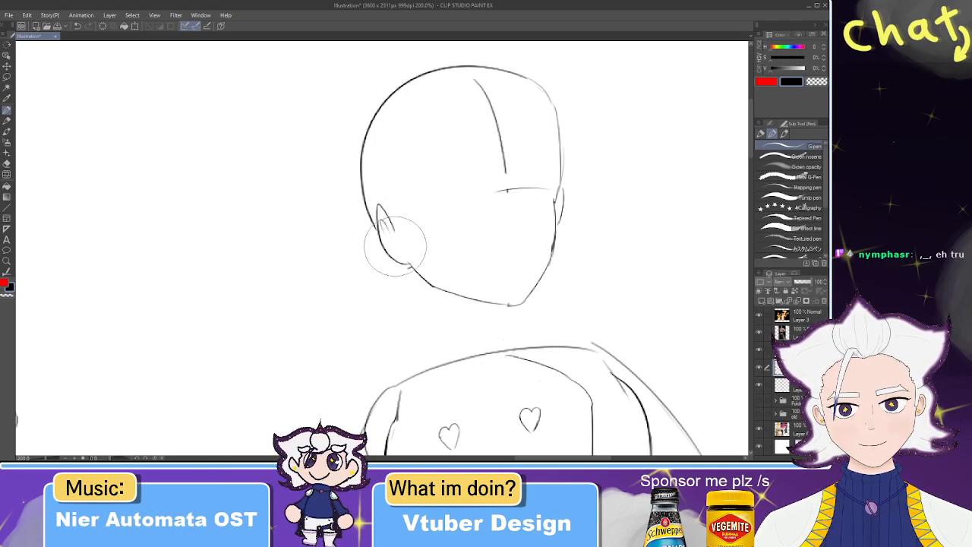
{"action": "key", "text": "ctrl+z"}
{"action": "key", "text": "ctrl+z"}
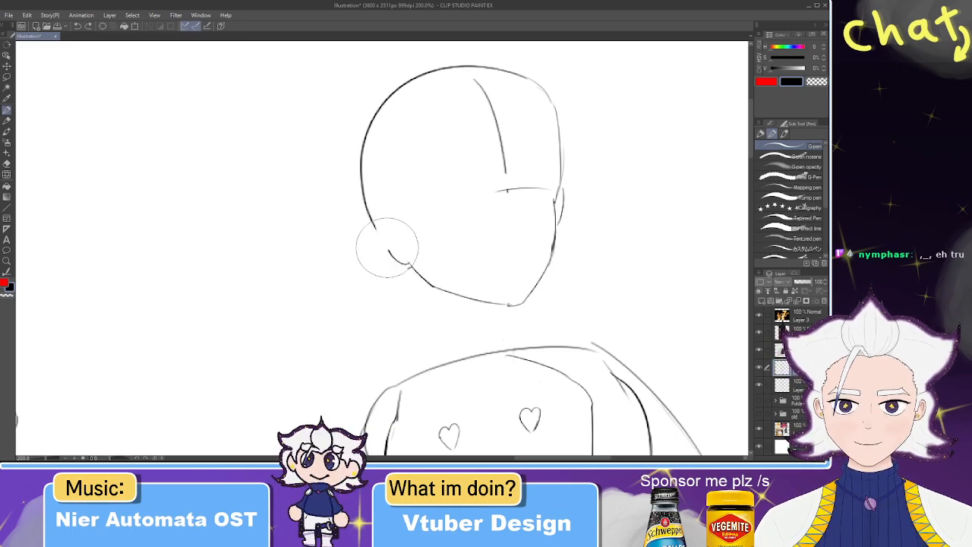
- Redraw the near ear as a rounded shape joined to the jaw and erase the remaining face guides inside the head
{"action": "key", "text": "ctrl+z"}
{"action": "mouse_move", "coordinate": [408, 263]}
{"action": "left_mouse_down"}
{"action": "mouse_move", "coordinate": [386, 221]}
{"action": "mouse_move", "coordinate": [395, 237]}
{"action": "left_mouse_up"}
{"action": "key", "text": "ctrl+z"}
{"action": "mouse_move", "coordinate": [370, 204]}
{"action": "left_mouse_down"}
{"action": "mouse_move", "coordinate": [395, 245]}
{"action": "mouse_move", "coordinate": [377, 207]}
{"action": "left_mouse_up"}
{"action": "mouse_move", "coordinate": [377, 208]}
{"action": "left_mouse_down"}
{"action": "mouse_move", "coordinate": [397, 237]}
{"action": "mouse_move", "coordinate": [393, 227]}
{"action": "left_mouse_up"}
{"action": "key", "text": "ctrl+z"}
{"action": "key", "text": "ctrl+z"}
{"action": "key", "text": "e"}
{"action": "mouse_move", "coordinate": [483, 194]}
{"action": "left_mouse_down"}
{"action": "mouse_move", "coordinate": [412, 208]}
{"action": "mouse_move", "coordinate": [469, 202]}
{"action": "mouse_move", "coordinate": [485, 210]}
{"action": "mouse_move", "coordinate": [487, 198]}
{"action": "mouse_move", "coordinate": [486, 219]}
{"action": "mouse_move", "coordinate": [489, 190]}
{"action": "mouse_move", "coordinate": [438, 190]}
{"action": "mouse_move", "coordinate": [410, 97]}
{"action": "left_mouse_up"}
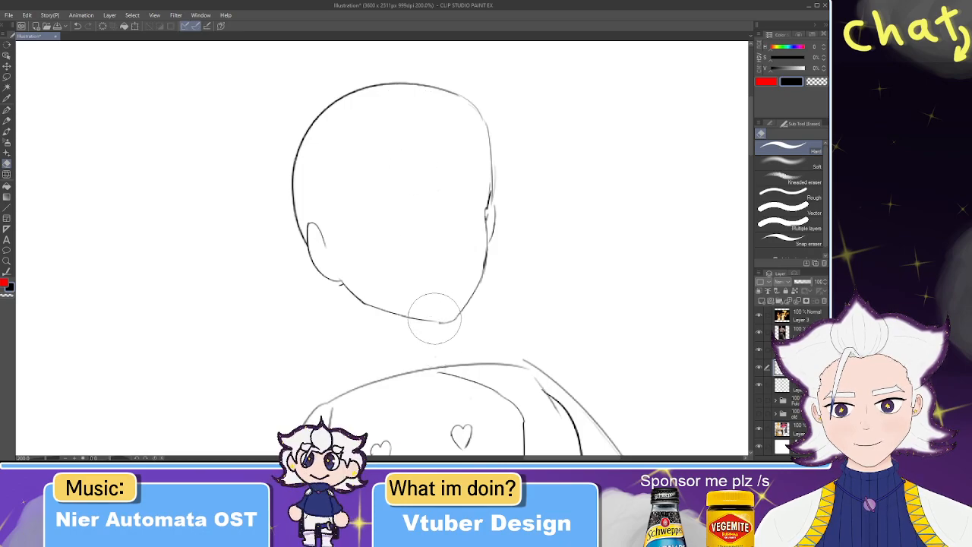
- Sketch a short sideburn in front of the near ear and a hairline sweeping from the ear up to the forehead
{"action": "key", "text": "p"}
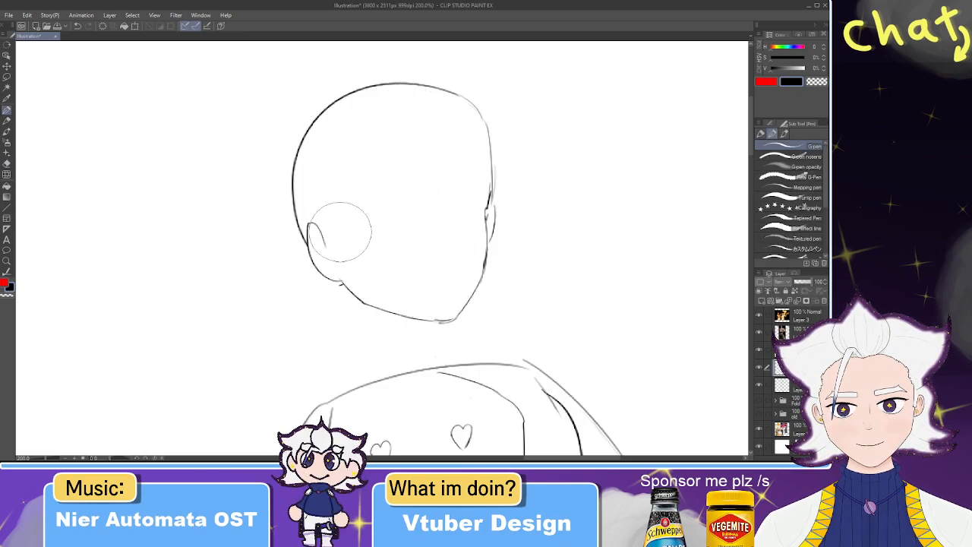
{"action": "key", "text": "ctrl+z"}
{"action": "mouse_move", "coordinate": [324, 240]}
{"action": "left_mouse_down"}
{"action": "mouse_move", "coordinate": [333, 250]}
{"action": "mouse_move", "coordinate": [331, 208]}
{"action": "left_mouse_up"}
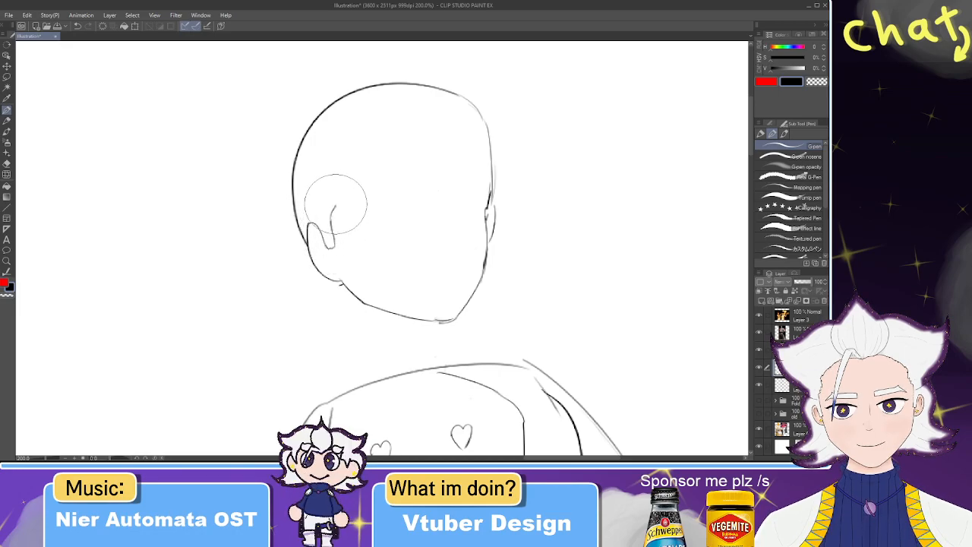
{"action": "scroll", "coordinate": [347, 216], "scroll_direction": "down", "scroll_amount": 3}
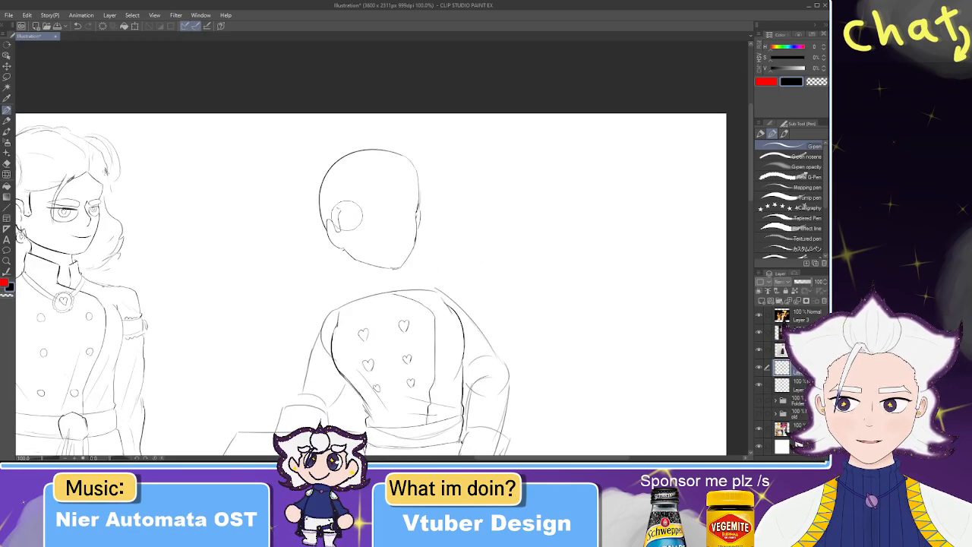
{"action": "left_click_drag", "start_coordinate": [384, 185], "coordinate": [336, 212]}
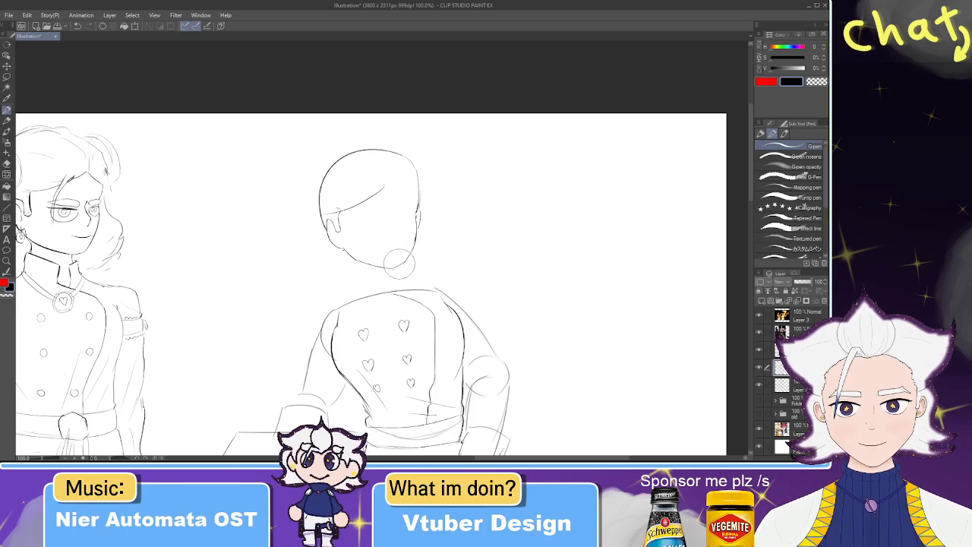
{"action": "scroll", "coordinate": [326, 165], "scroll_direction": "up", "scroll_amount": 2}
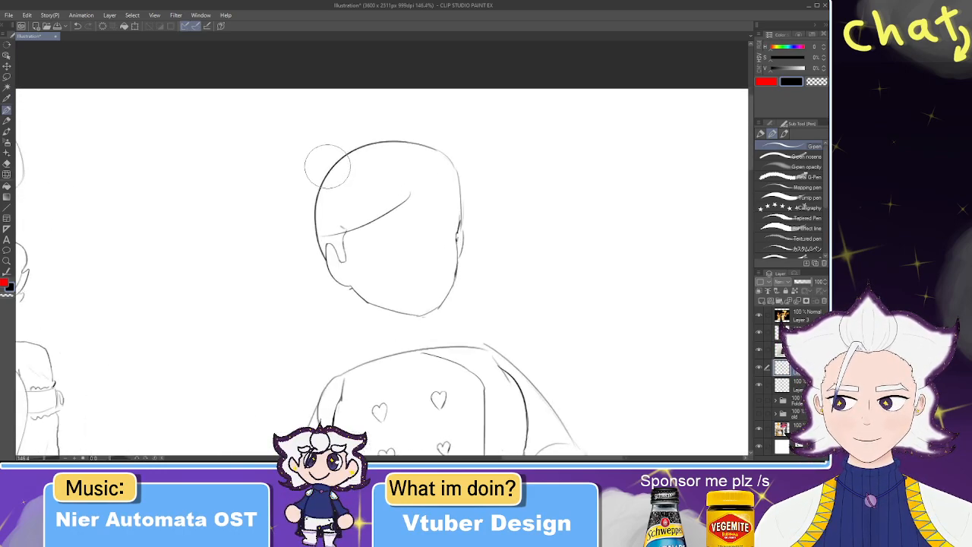
{"action": "left_click_drag", "start_coordinate": [350, 228], "coordinate": [403, 203]}
- Trim the end of the hairline and draw its other half from the centre parting down to the far ear
{"action": "key", "text": "e"}
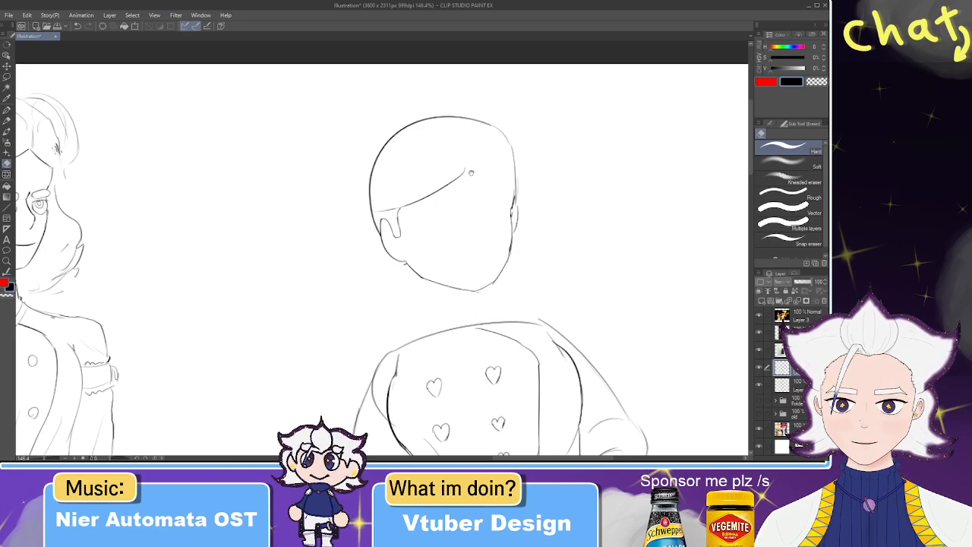
{"action": "mouse_move", "coordinate": [464, 174]}
{"action": "left_mouse_down"}
{"action": "mouse_move", "coordinate": [440, 171]}
{"action": "mouse_move", "coordinate": [484, 189]}
{"action": "left_mouse_up"}
{"action": "key", "text": "p"}
{"action": "key", "text": "ctrl+z"}
{"action": "key", "text": "ctrl+z"}
{"action": "key", "text": "ctrl+z"}
{"action": "mouse_move", "coordinate": [441, 164]}
{"action": "left_mouse_down"}
{"action": "mouse_move", "coordinate": [488, 186]}
{"action": "mouse_move", "coordinate": [470, 176]}
{"action": "mouse_move", "coordinate": [667, 124]}
{"action": "mouse_move", "coordinate": [655, 129]}
{"action": "mouse_move", "coordinate": [656, 175]}
{"action": "left_mouse_up"}
{"action": "key", "text": "ctrl+z"}
{"action": "key", "text": "ctrl+z"}
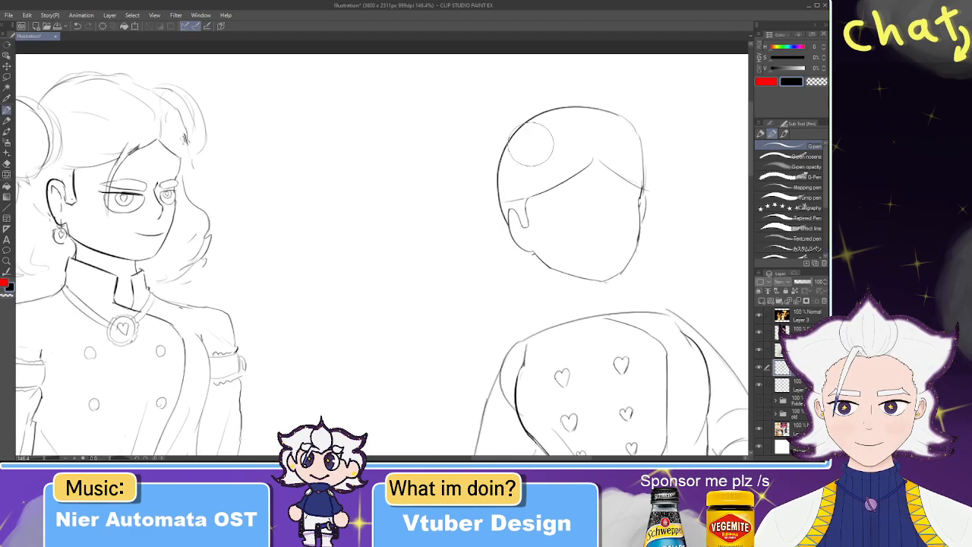
- Sketch a thin arc for the hair's volume just outside the skull's upper-left curve
{"action": "left_click_drag", "start_coordinate": [564, 99], "coordinate": [591, 105]}
{"action": "key", "text": "ctrl+z"}
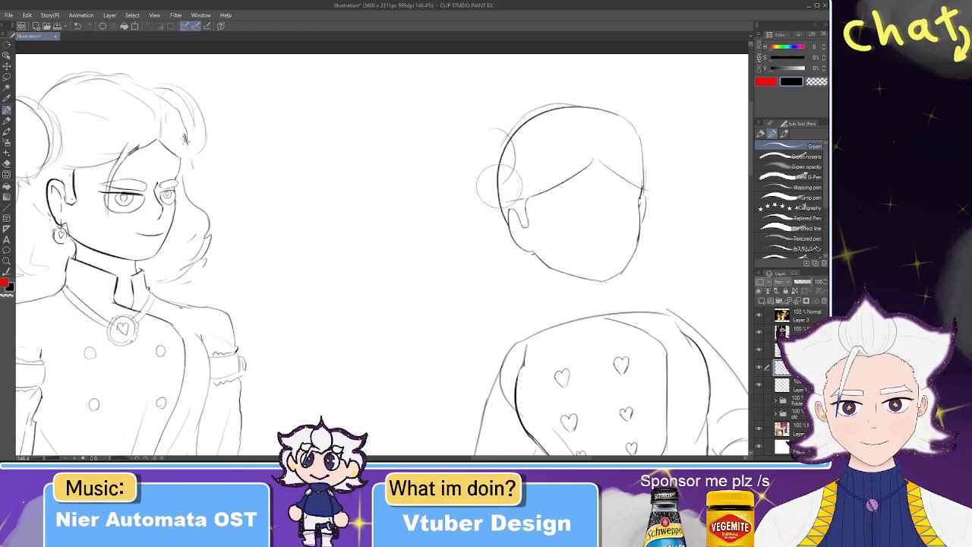
{"action": "key", "text": "ctrl+z"}
- Try sketching a small round hair bun on the upper-left side of the second figure's head
{"action": "left_click_drag", "start_coordinate": [480, 136], "coordinate": [490, 187]}
{"action": "key", "text": "ctrl+z"}
{"action": "mouse_move", "coordinate": [487, 135]}
{"action": "left_mouse_down"}
{"action": "mouse_move", "coordinate": [479, 159]}
{"action": "mouse_move", "coordinate": [491, 187]}
{"action": "left_mouse_up"}
{"action": "key", "text": "ctrl+z"}
{"action": "left_click_drag", "start_coordinate": [507, 134], "coordinate": [492, 183]}
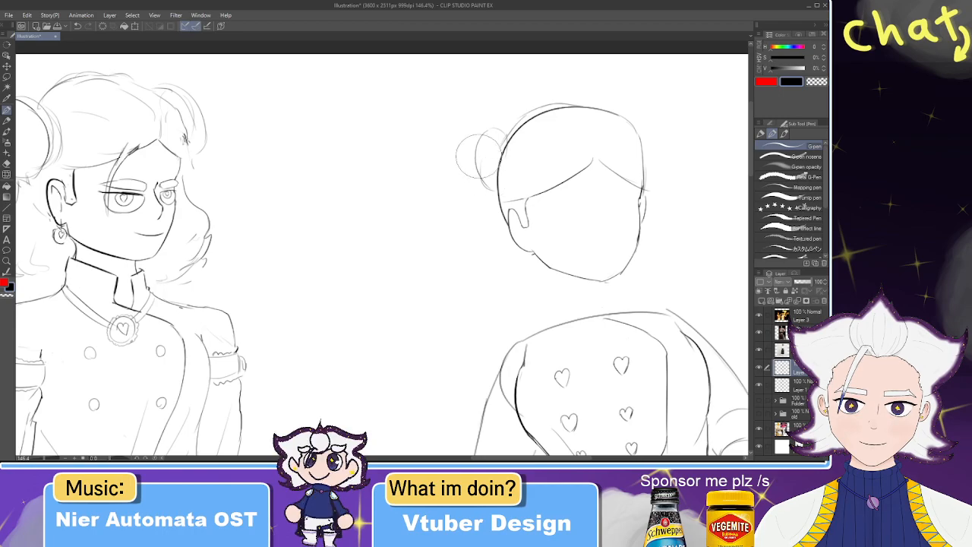
{"action": "key", "text": "ctrl+z"}
{"action": "left_click_drag", "start_coordinate": [491, 129], "coordinate": [488, 190]}
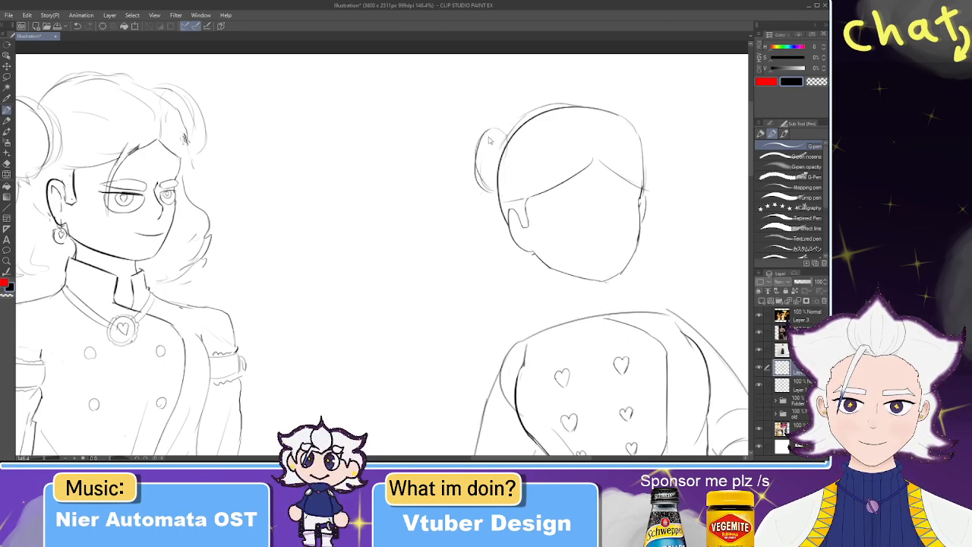
{"action": "left_click_drag", "start_coordinate": [483, 135], "coordinate": [504, 139]}
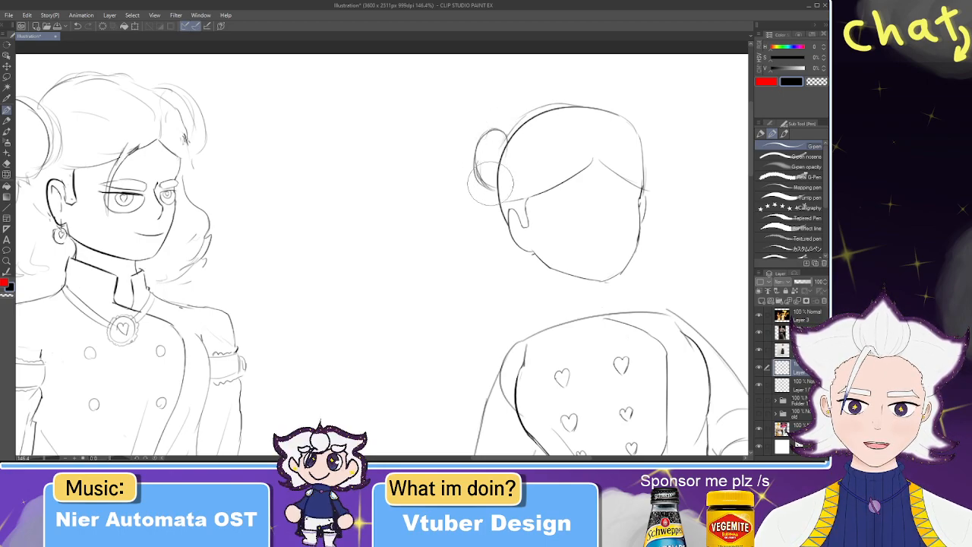
{"action": "key", "text": "e"}
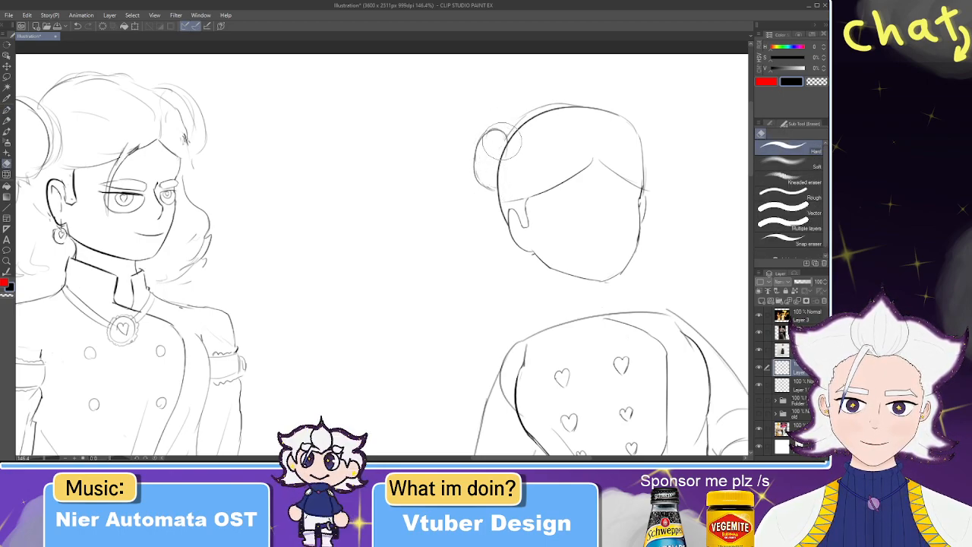
- Draw a hair contour slightly outside the skull's upper-right side, from the crown down to the hairline
{"action": "key", "text": "p"}
{"action": "left_click_drag", "start_coordinate": [619, 115], "coordinate": [651, 157]}
{"action": "key", "text": "ctrl+z"}
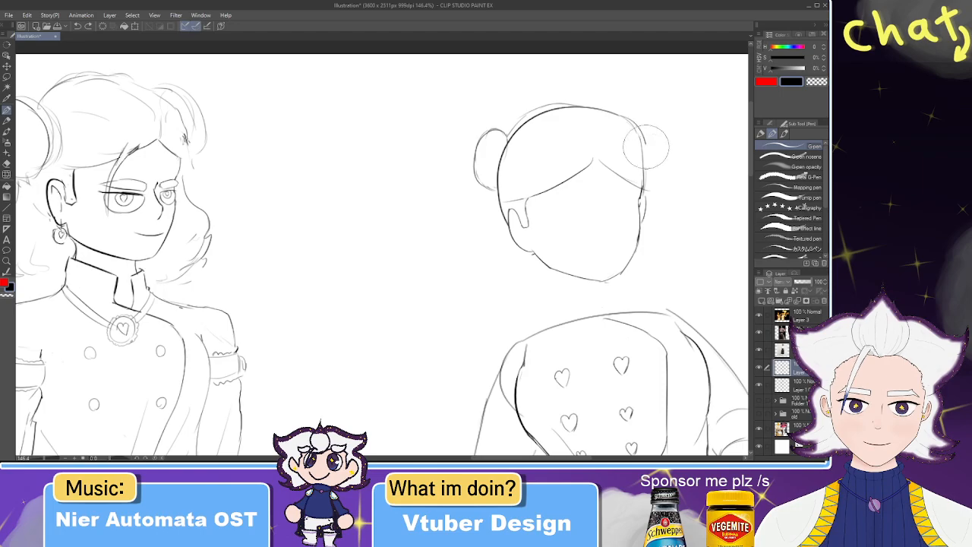
{"action": "left_click_drag", "start_coordinate": [625, 118], "coordinate": [646, 172]}
{"action": "left_click_drag", "start_coordinate": [632, 120], "coordinate": [661, 150]}
{"action": "key", "text": "ctrl+z"}
{"action": "left_click_drag", "start_coordinate": [628, 121], "coordinate": [663, 159]}
{"action": "key", "text": "ctrl+z"}
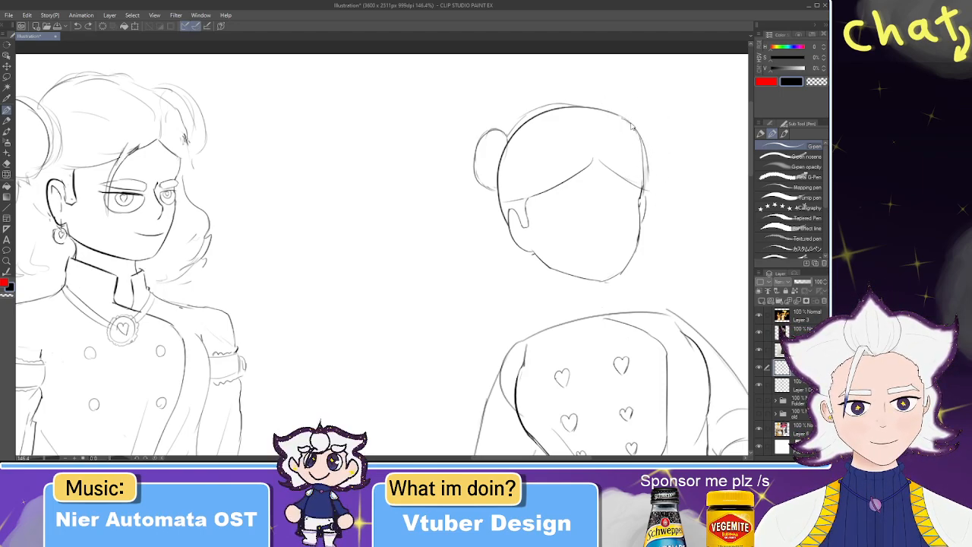
- Erase the small bun and the skull's upper-left line, and redraw that side as a fuller hair contour
{"action": "key", "text": "e"}
{"action": "mouse_move", "coordinate": [490, 182]}
{"action": "left_mouse_down"}
{"action": "mouse_move", "coordinate": [472, 127]}
{"action": "mouse_move", "coordinate": [498, 136]}
{"action": "left_mouse_up"}
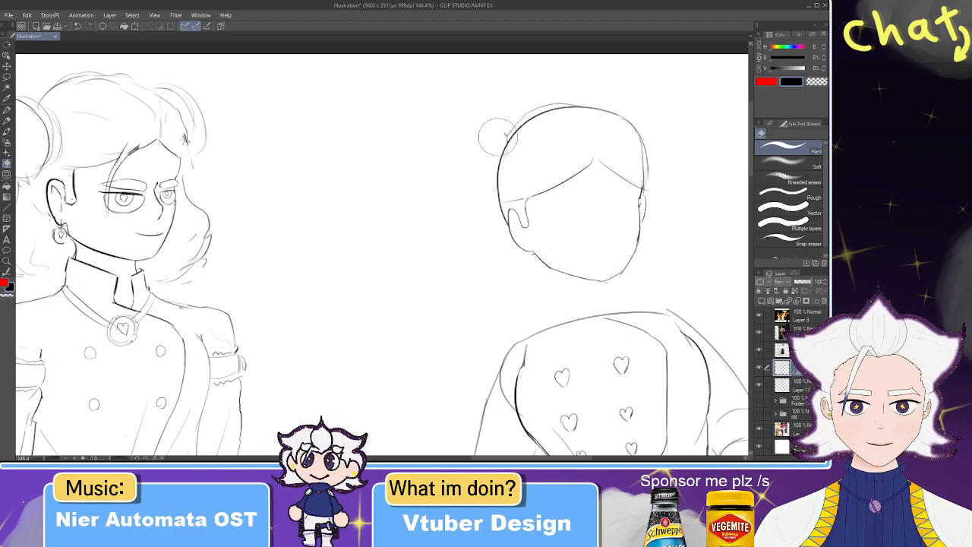
{"action": "key", "text": "p"}
{"action": "key", "text": "ctrl+z"}
{"action": "key", "text": "ctrl+z"}
{"action": "key", "text": "e"}
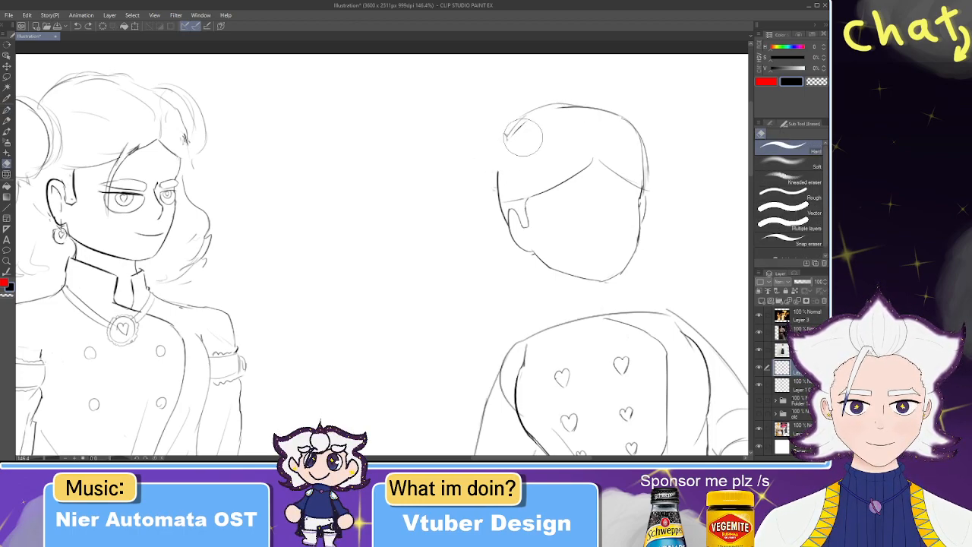
{"action": "key", "text": "p"}
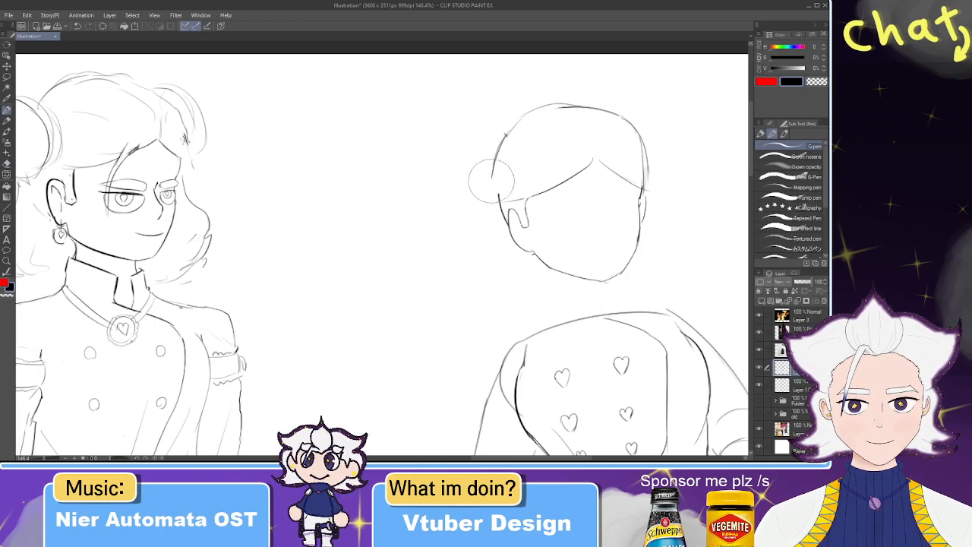
{"action": "key", "text": "ctrl+z"}
- Draw a bolder bun on the left of the head and extend the hair contour down to the hairline
{"action": "mouse_move", "coordinate": [519, 123]}
{"action": "left_mouse_down"}
{"action": "mouse_move", "coordinate": [496, 162]}
{"action": "mouse_move", "coordinate": [501, 133]}
{"action": "mouse_move", "coordinate": [476, 154]}
{"action": "mouse_move", "coordinate": [484, 177]}
{"action": "mouse_move", "coordinate": [498, 123]}
{"action": "mouse_move", "coordinate": [479, 176]}
{"action": "left_mouse_up"}
{"action": "key", "text": "ctrl+z"}
{"action": "key", "text": "ctrl+z"}
{"action": "key", "text": "ctrl+z"}
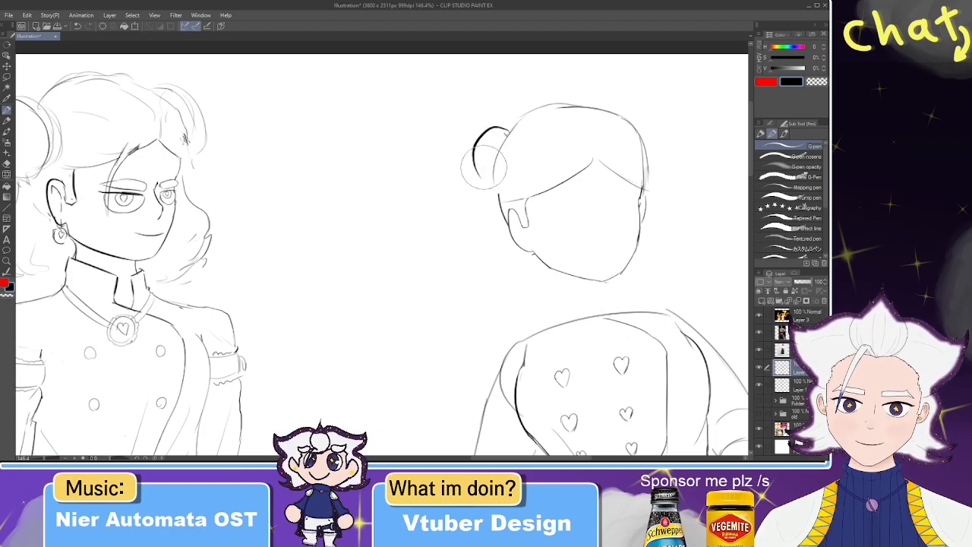
{"action": "key", "text": "ctrl+z"}
{"action": "left_click_drag", "start_coordinate": [503, 126], "coordinate": [478, 173]}
{"action": "key", "text": "ctrl+z"}
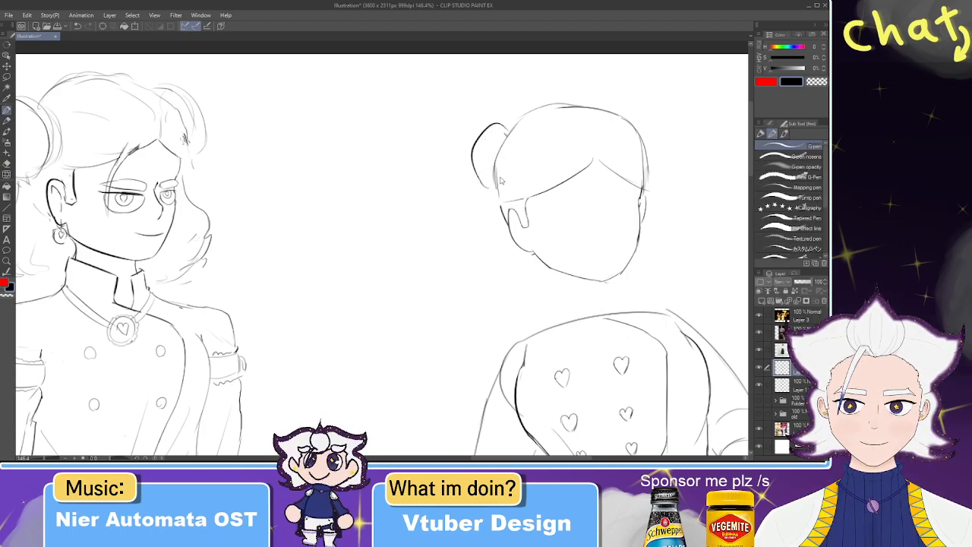
- Erase the bold bun beside the left hair contour
{"action": "key", "text": "e"}
{"action": "left_click_drag", "start_coordinate": [480, 179], "coordinate": [499, 114]}
{"action": "key", "text": "p"}
{"action": "key", "text": "ctrl+z"}
- Try redrawing the left bun as a larger, rounder shape with a bold outline
{"action": "mouse_move", "coordinate": [488, 161]}
{"action": "left_mouse_down"}
{"action": "mouse_move", "coordinate": [535, 150]}
{"action": "mouse_move", "coordinate": [507, 168]}
{"action": "left_mouse_up"}
{"action": "key", "text": "ctrl+z"}
{"action": "key", "text": "ctrl+z"}
{"action": "mouse_move", "coordinate": [549, 120]}
{"action": "left_mouse_down"}
{"action": "mouse_move", "coordinate": [527, 114]}
{"action": "mouse_move", "coordinate": [517, 165]}
{"action": "mouse_move", "coordinate": [548, 122]}
{"action": "mouse_move", "coordinate": [513, 111]}
{"action": "mouse_move", "coordinate": [515, 187]}
{"action": "left_mouse_up"}
{"action": "key", "text": "ctrl+z"}
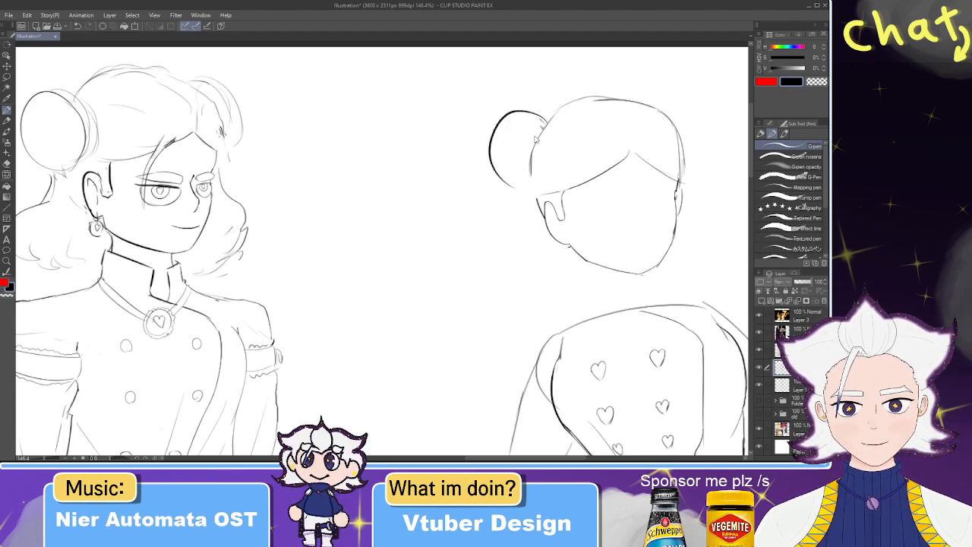
{"action": "left_click_drag", "start_coordinate": [534, 114], "coordinate": [521, 179]}
{"action": "left_click_drag", "start_coordinate": [530, 117], "coordinate": [521, 179]}
{"action": "key", "text": "ctrl+z"}
{"action": "mouse_move", "coordinate": [532, 122]}
{"action": "left_mouse_down"}
{"action": "mouse_move", "coordinate": [542, 119]}
{"action": "mouse_move", "coordinate": [515, 174]}
{"action": "mouse_move", "coordinate": [497, 130]}
{"action": "mouse_move", "coordinate": [508, 183]}
{"action": "left_mouse_up"}
{"action": "key", "text": "ctrl+z"}
{"action": "key", "text": "ctrl+z"}
- Draw the left bun as a bold upright oval whose top and bottom curves meet the hair contour
{"action": "key", "text": "ctrl+z"}
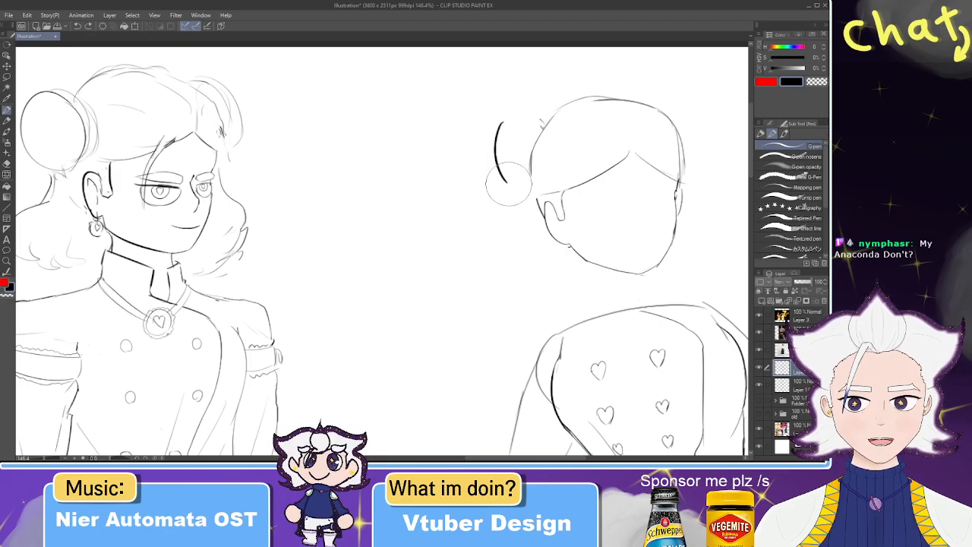
{"action": "key", "text": "ctrl+z"}
{"action": "left_click_drag", "start_coordinate": [502, 122], "coordinate": [529, 119]}
{"action": "key", "text": "ctrl+z"}
{"action": "key", "text": "ctrl+z"}
{"action": "left_click_drag", "start_coordinate": [502, 177], "coordinate": [525, 181]}
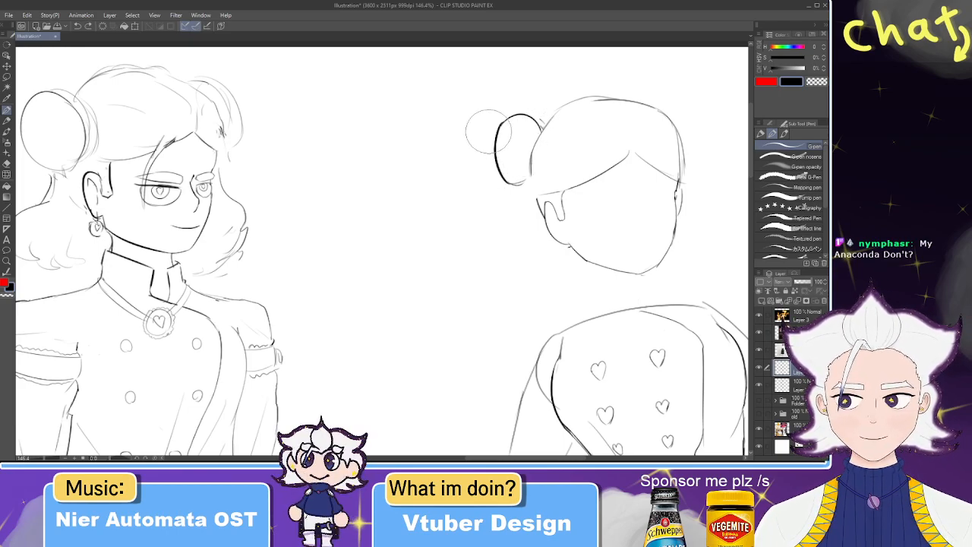
- Draw a smaller matching bun behind the head's upper-right side and rework the hair contour over the crown
{"action": "mouse_move", "coordinate": [660, 114]}
{"action": "left_mouse_down"}
{"action": "mouse_move", "coordinate": [668, 109]}
{"action": "mouse_move", "coordinate": [681, 156]}
{"action": "left_mouse_up"}
{"action": "key", "text": "ctrl+z"}
{"action": "key", "text": "ctrl+z"}
{"action": "left_click_drag", "start_coordinate": [661, 112], "coordinate": [681, 160]}
{"action": "key", "text": "ctrl+z"}
{"action": "left_click_drag", "start_coordinate": [661, 113], "coordinate": [682, 158]}
{"action": "key", "text": "ctrl+z"}
{"action": "left_click_drag", "start_coordinate": [661, 112], "coordinate": [682, 155]}
{"action": "key", "text": "ctrl+z"}
{"action": "mouse_move", "coordinate": [665, 115]}
{"action": "left_mouse_down"}
{"action": "mouse_move", "coordinate": [696, 126]}
{"action": "mouse_move", "coordinate": [689, 161]}
{"action": "left_mouse_up"}
{"action": "key", "text": "ctrl+z"}
{"action": "key", "text": "ctrl+z"}
{"action": "mouse_move", "coordinate": [665, 115]}
{"action": "left_mouse_down"}
{"action": "mouse_move", "coordinate": [701, 138]}
{"action": "mouse_move", "coordinate": [690, 158]}
{"action": "left_mouse_up"}
{"action": "key", "text": "ctrl+z"}
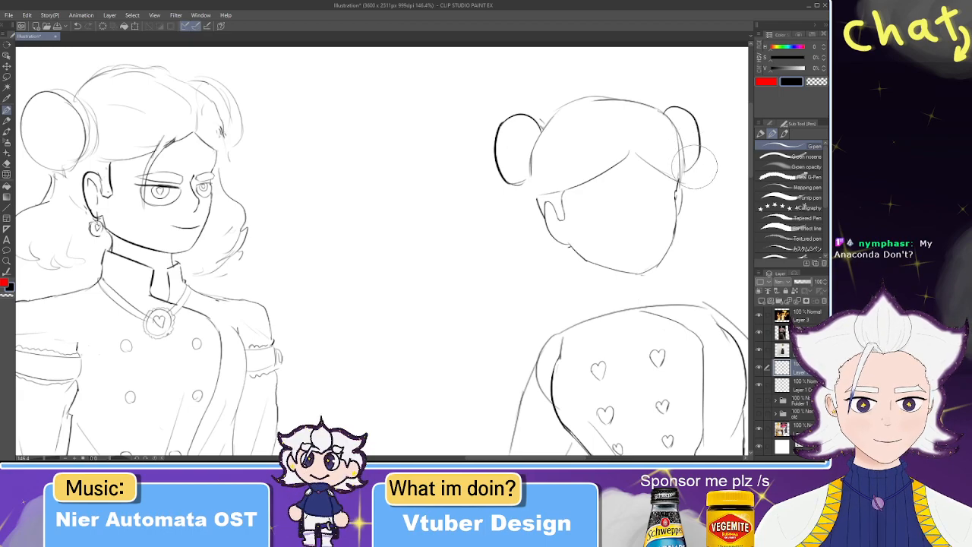
{"action": "mouse_move", "coordinate": [564, 117]}
{"action": "left_mouse_down"}
{"action": "mouse_move", "coordinate": [619, 100]}
{"action": "mouse_move", "coordinate": [580, 100]}
{"action": "mouse_move", "coordinate": [620, 99]}
{"action": "mouse_move", "coordinate": [563, 116]}
{"action": "mouse_move", "coordinate": [571, 104]}
{"action": "mouse_move", "coordinate": [542, 127]}
{"action": "left_mouse_up"}
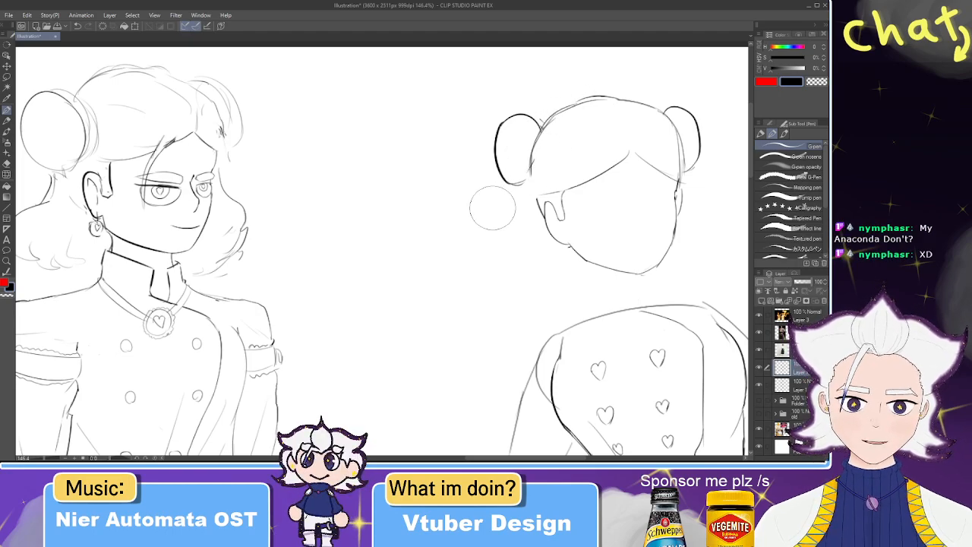
- Sketch a loose wavy lock of hair falling behind the near ear, with tufted ends beside the jaw
{"action": "left_click_drag", "start_coordinate": [471, 219], "coordinate": [483, 178]}
{"action": "mouse_move", "coordinate": [536, 144]}
{"action": "left_mouse_down"}
{"action": "mouse_move", "coordinate": [531, 174]}
{"action": "mouse_move", "coordinate": [539, 171]}
{"action": "left_mouse_up"}
{"action": "key", "text": "ctrl+z"}
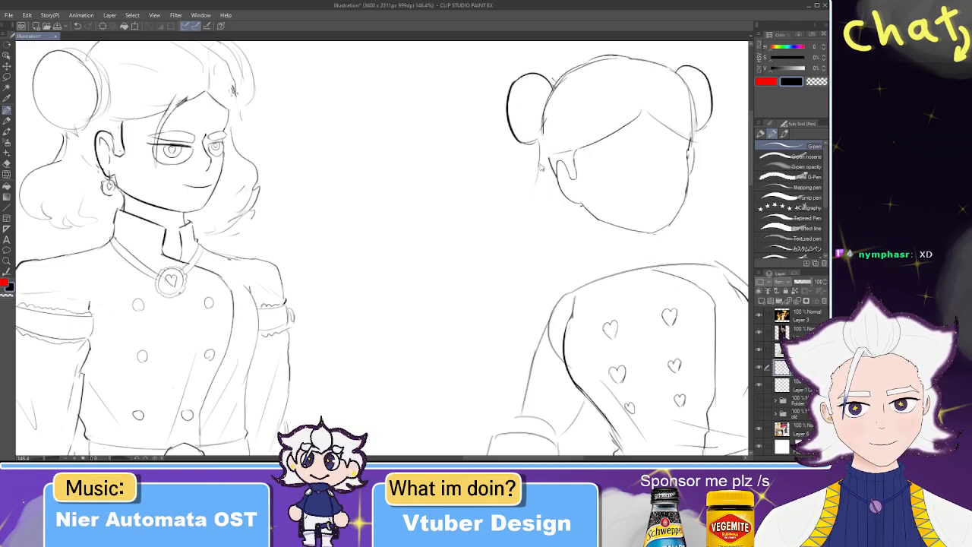
{"action": "left_click_drag", "start_coordinate": [521, 221], "coordinate": [560, 237]}
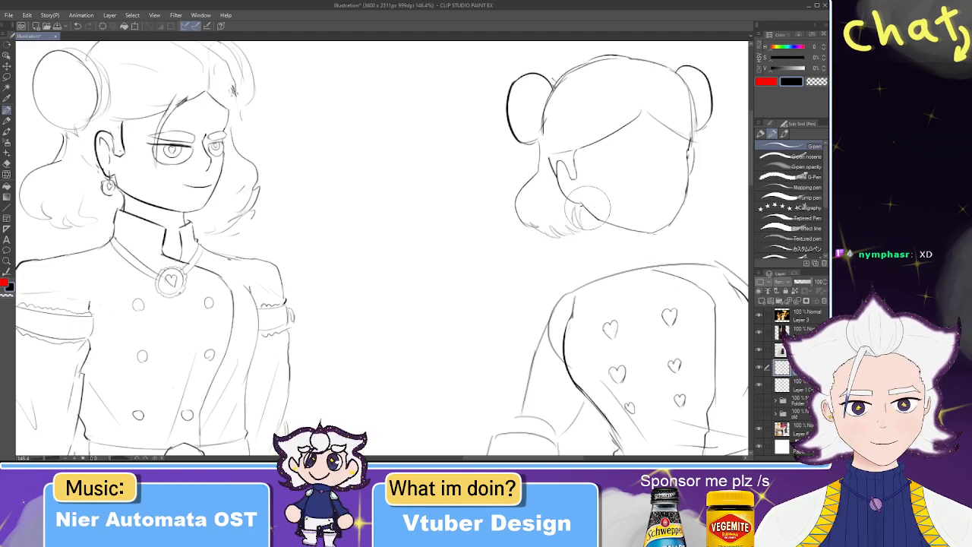
- Sketch the matching wavy lock on the far side of the face, curling in toward the chin
{"action": "left_click_drag", "start_coordinate": [673, 118], "coordinate": [570, 143]}
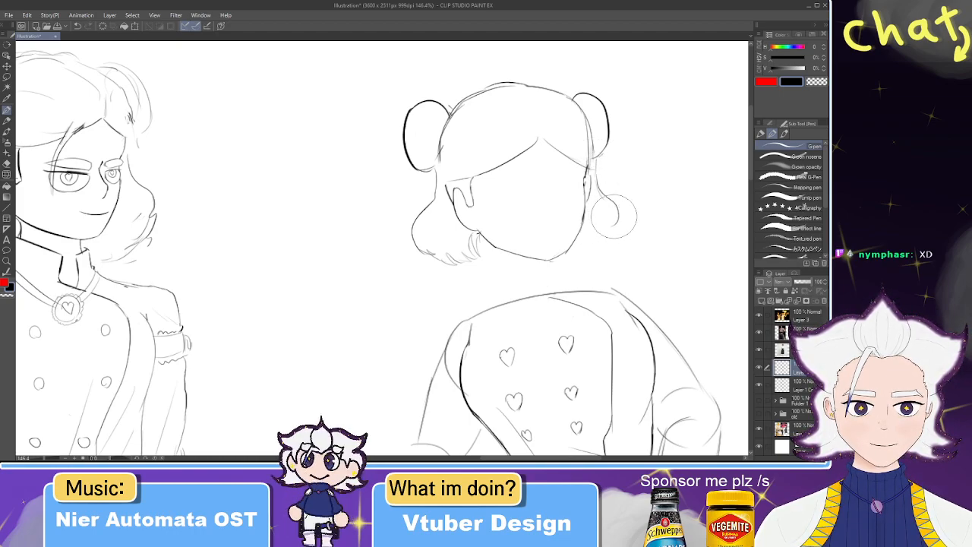
{"action": "left_click_drag", "start_coordinate": [618, 222], "coordinate": [613, 236]}
{"action": "left_click_drag", "start_coordinate": [620, 237], "coordinate": [594, 249]}
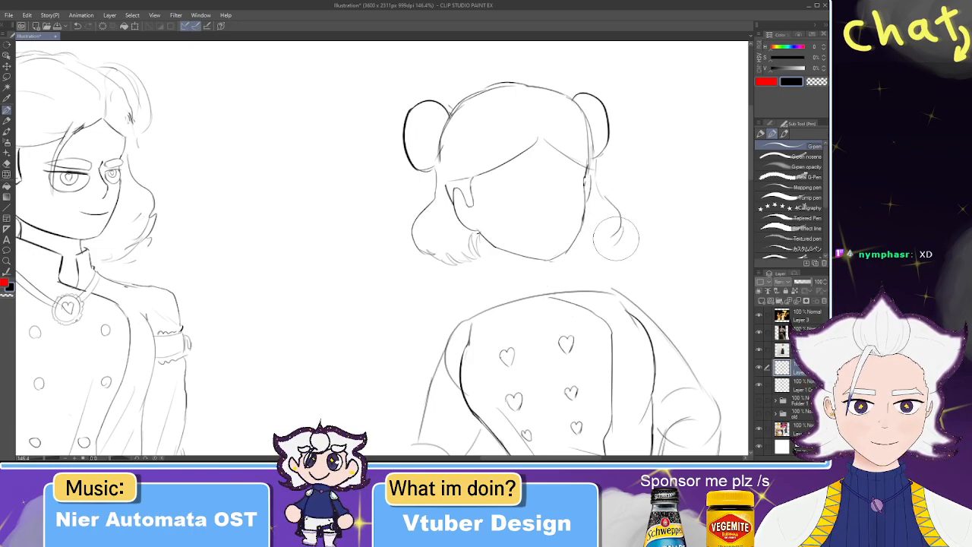
- Sketch a thin curved strand of hair falling from the second figure's parting across the near side of the forehead
{"action": "left_click_drag", "start_coordinate": [523, 234], "coordinate": [559, 229]}
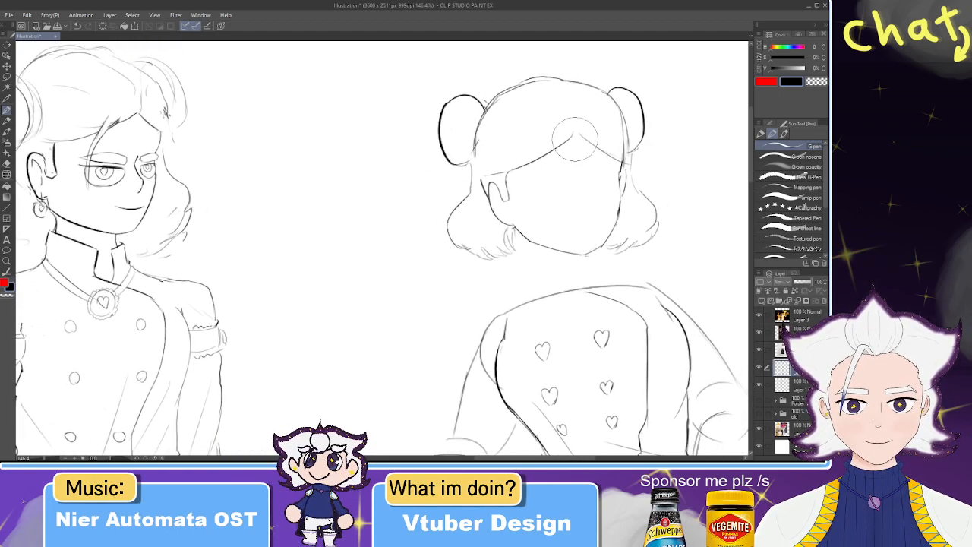
{"action": "left_click_drag", "start_coordinate": [570, 136], "coordinate": [551, 207]}
{"action": "key", "text": "ctrl+z"}
{"action": "mouse_move", "coordinate": [573, 136]}
{"action": "left_mouse_down"}
{"action": "mouse_move", "coordinate": [548, 179]}
{"action": "mouse_move", "coordinate": [552, 202]}
{"action": "left_mouse_up"}
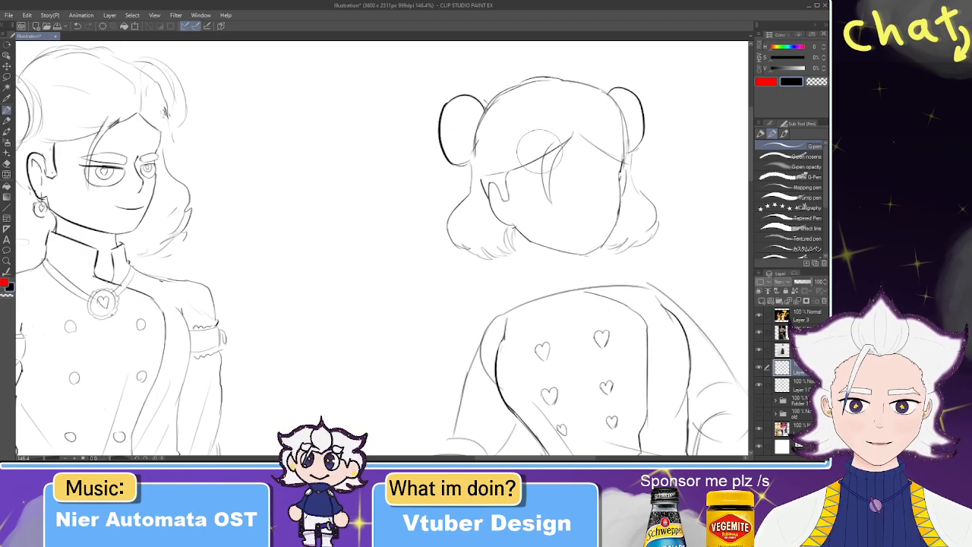
{"action": "left_click_drag", "start_coordinate": [551, 204], "coordinate": [562, 139]}
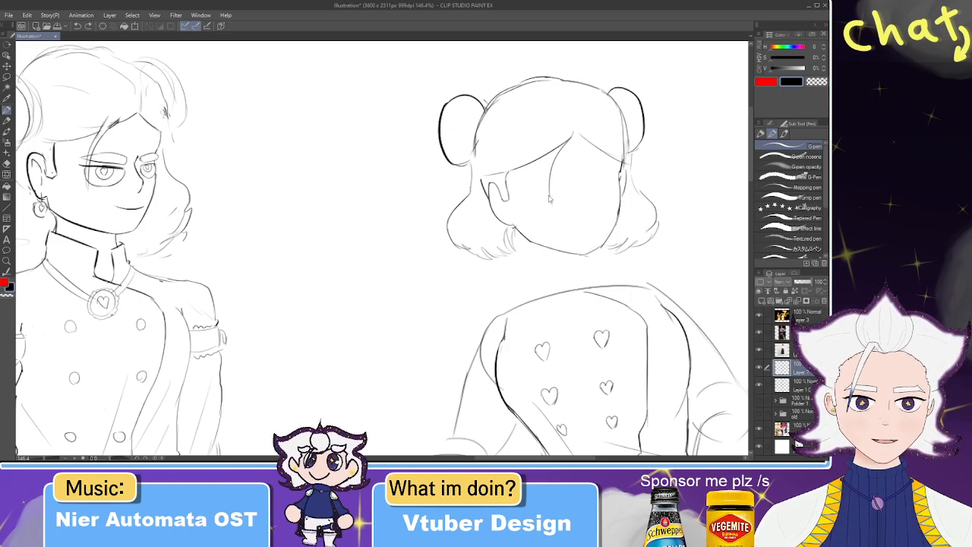
{"action": "left_click_drag", "start_coordinate": [562, 127], "coordinate": [551, 202]}
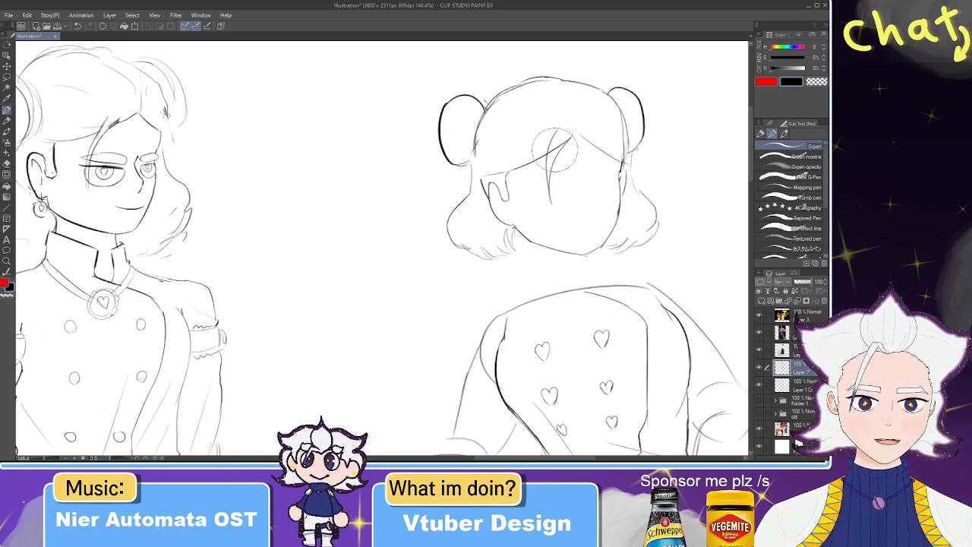
- Clean up the overlapping lines around the forehead strand's root and add a short hair line on the crown
{"action": "key", "text": "e"}
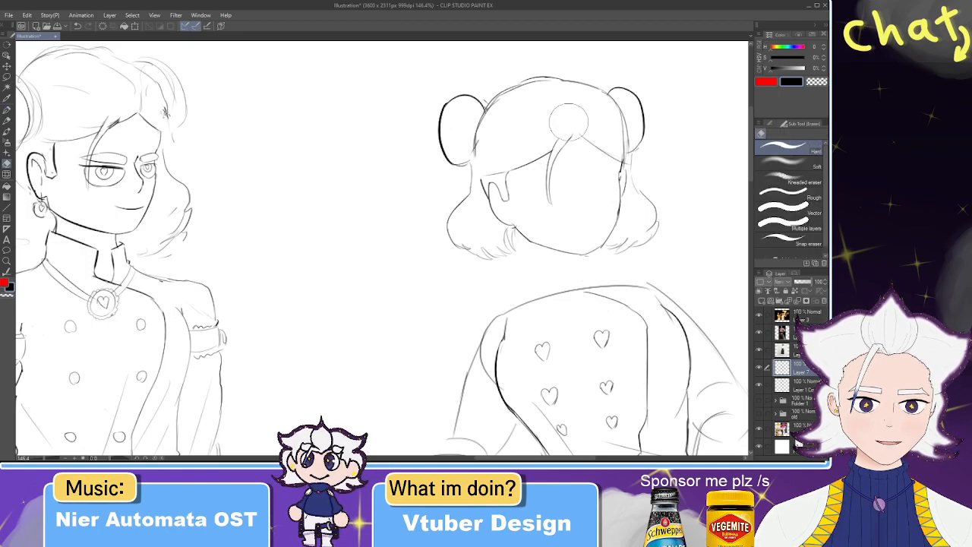
{"action": "key", "text": "p"}
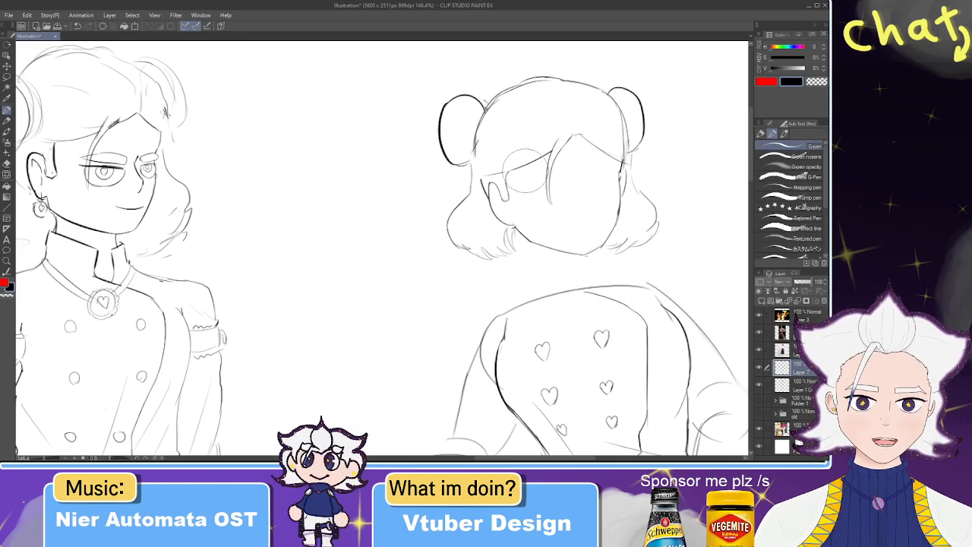
{"action": "key", "text": "e"}
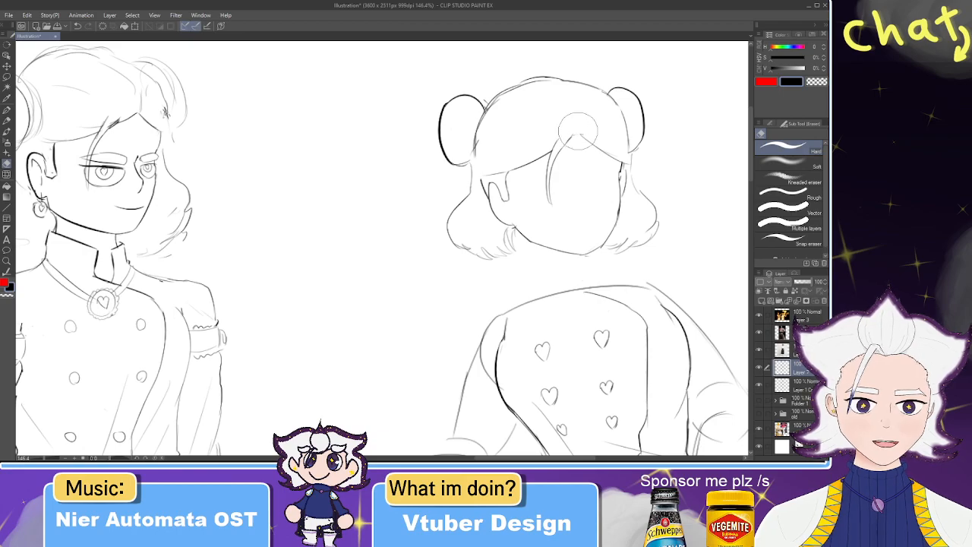
{"action": "key", "text": "p"}
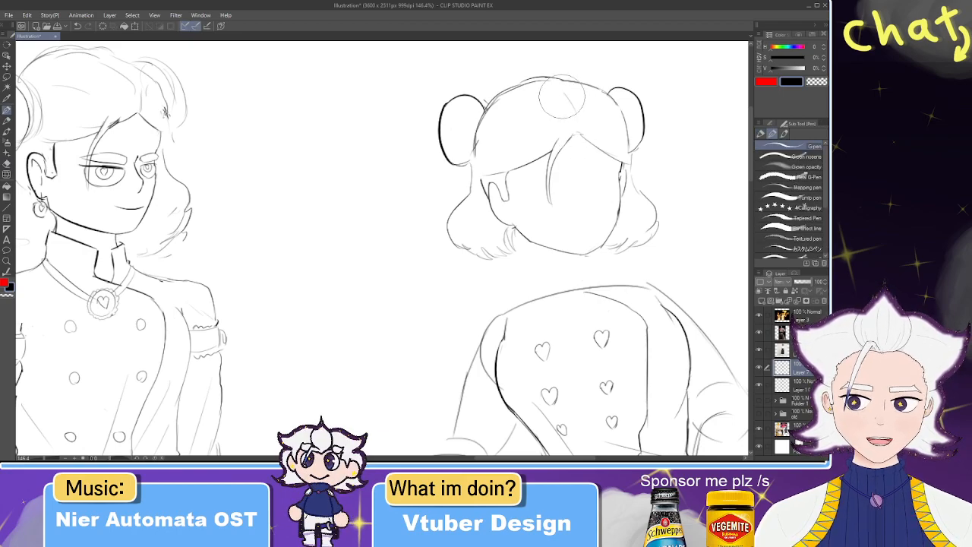
{"action": "left_click_drag", "start_coordinate": [565, 106], "coordinate": [618, 120]}
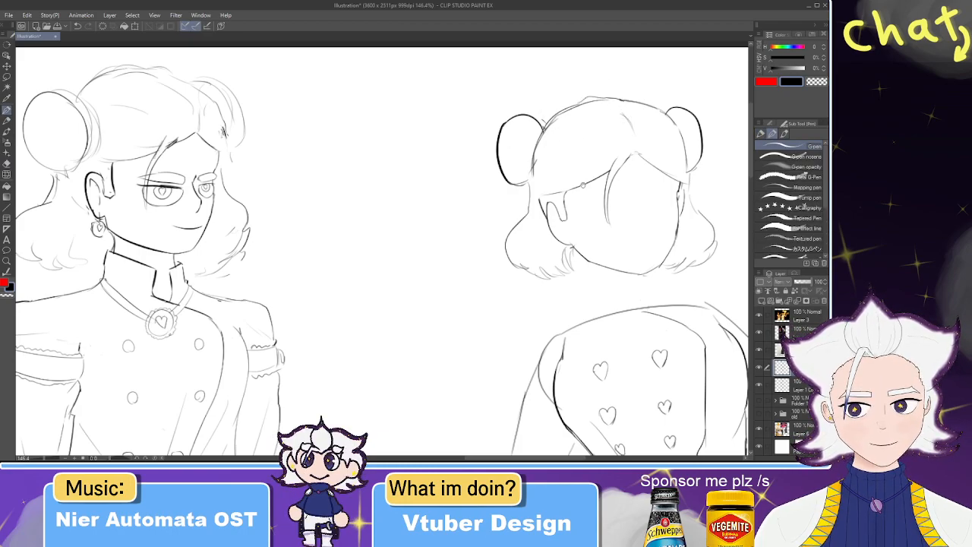
{"action": "left_click_drag", "start_coordinate": [587, 202], "coordinate": [530, 174]}
{"action": "key", "text": "e"}
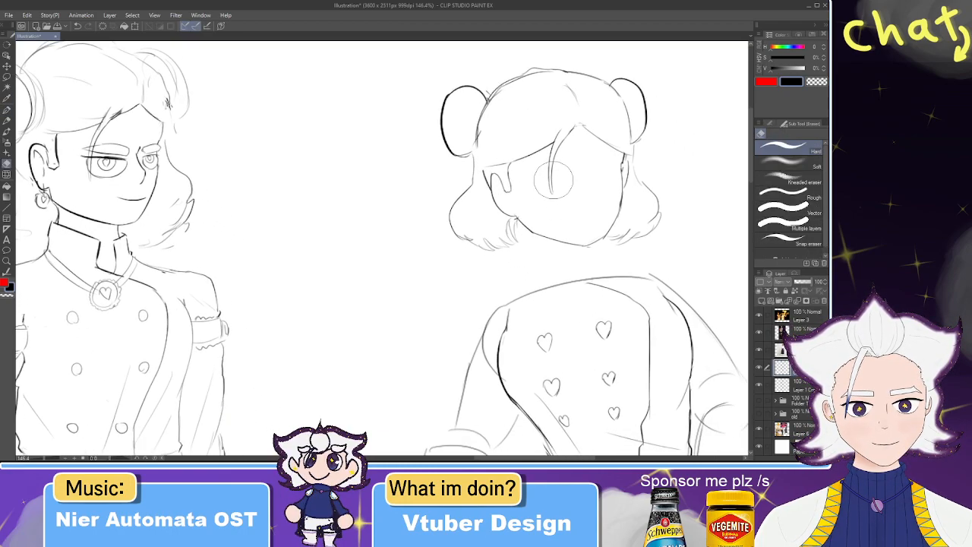
{"action": "key", "text": "p"}
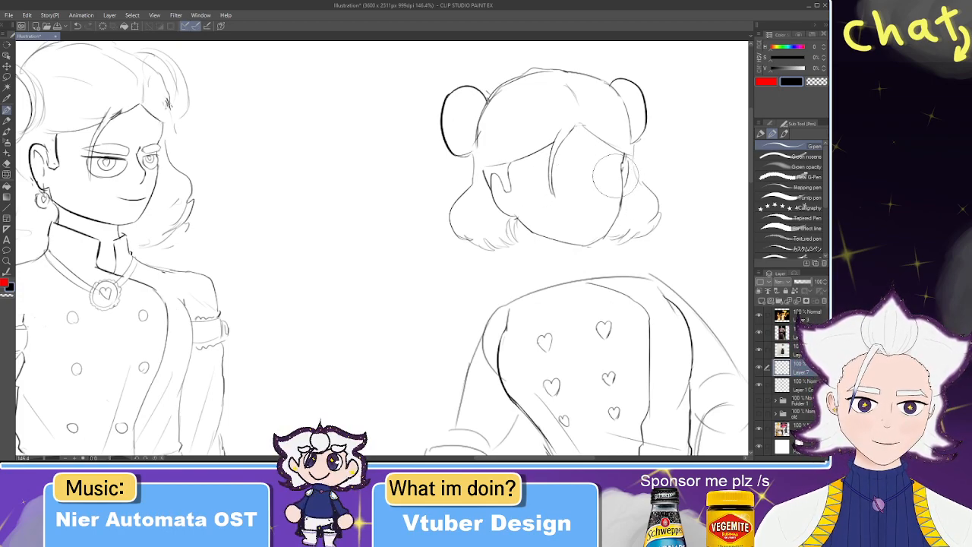
- Darken the far contour of the face down to the jaw and add inner-ear detail with a dangling oval earring on the near ear
{"action": "scroll", "coordinate": [613, 175], "scroll_direction": "up", "scroll_amount": 2}
{"action": "left_click_drag", "start_coordinate": [565, 190], "coordinate": [512, 135]}
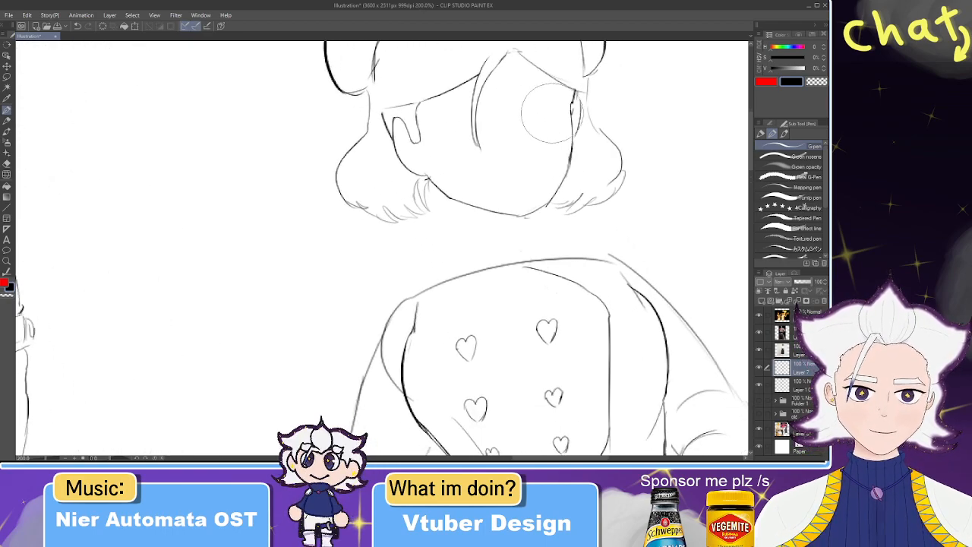
{"action": "mouse_move", "coordinate": [572, 110]}
{"action": "left_mouse_down"}
{"action": "mouse_move", "coordinate": [563, 176]}
{"action": "mouse_move", "coordinate": [574, 144]}
{"action": "mouse_move", "coordinate": [571, 167]}
{"action": "mouse_move", "coordinate": [574, 131]}
{"action": "mouse_move", "coordinate": [563, 184]}
{"action": "left_mouse_up"}
{"action": "key", "text": "ctrl+z"}
{"action": "key", "text": "ctrl+z"}
{"action": "left_click_drag", "start_coordinate": [573, 134], "coordinate": [555, 189]}
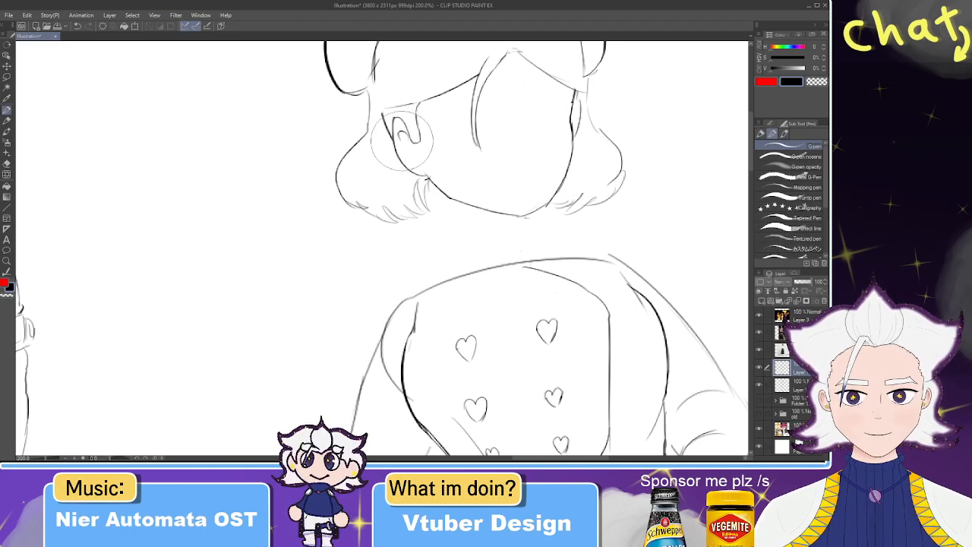
{"action": "left_click_drag", "start_coordinate": [410, 151], "coordinate": [415, 160]}
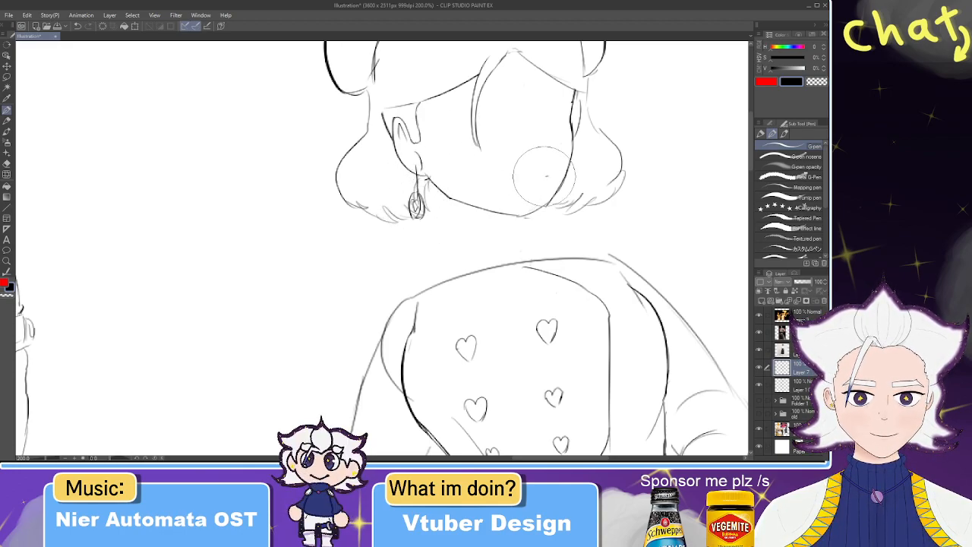
- Sketch an open smiling mouth on the second figure with a dark, nearly straight upper line and a curved lower line
{"action": "mouse_move", "coordinate": [488, 171]}
{"action": "left_mouse_down"}
{"action": "mouse_move", "coordinate": [535, 171]}
{"action": "mouse_move", "coordinate": [484, 175]}
{"action": "mouse_move", "coordinate": [504, 167]}
{"action": "mouse_move", "coordinate": [492, 165]}
{"action": "left_mouse_up"}
{"action": "key", "text": "ctrl+z"}
{"action": "key", "text": "ctrl+z"}
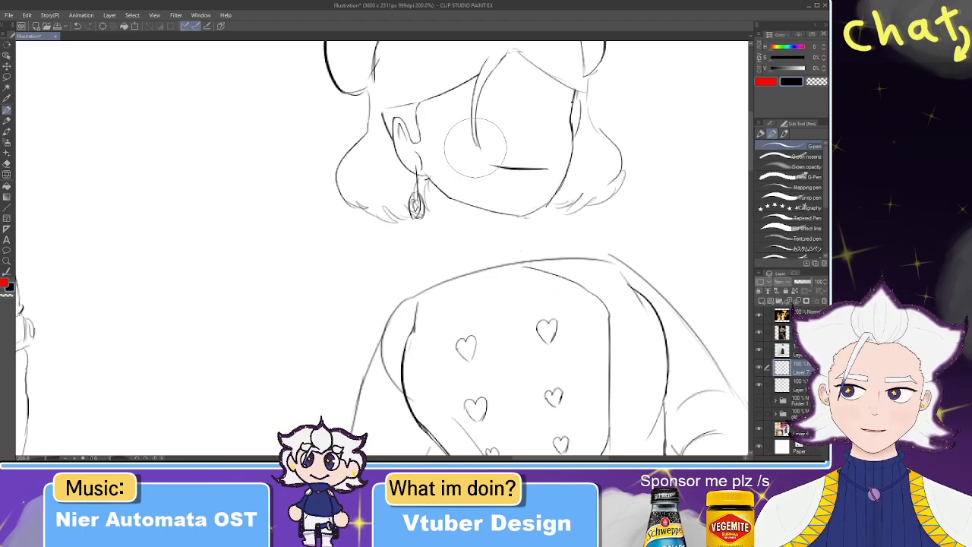
{"action": "scroll", "coordinate": [475, 147], "scroll_direction": "down", "scroll_amount": 5}
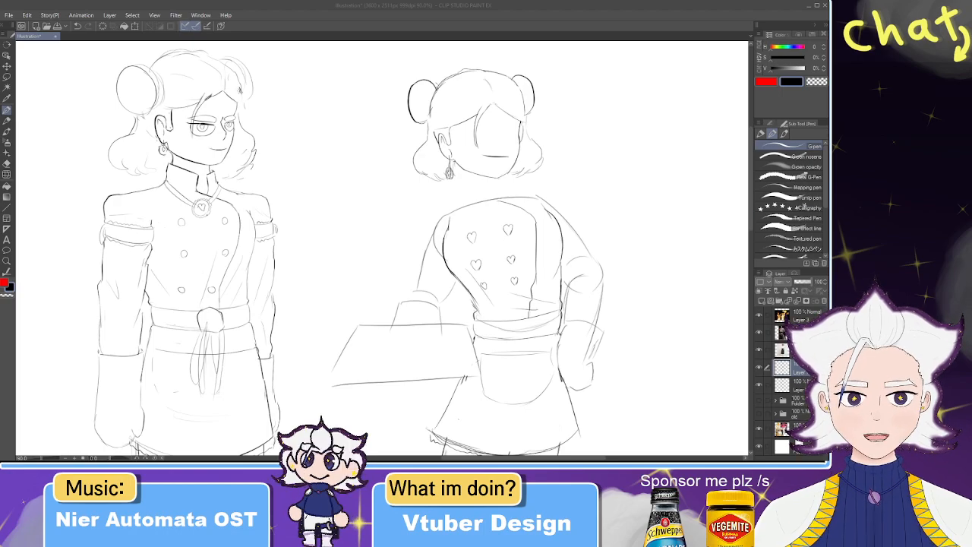
{"action": "scroll", "coordinate": [505, 144], "scroll_direction": "up", "scroll_amount": 2}
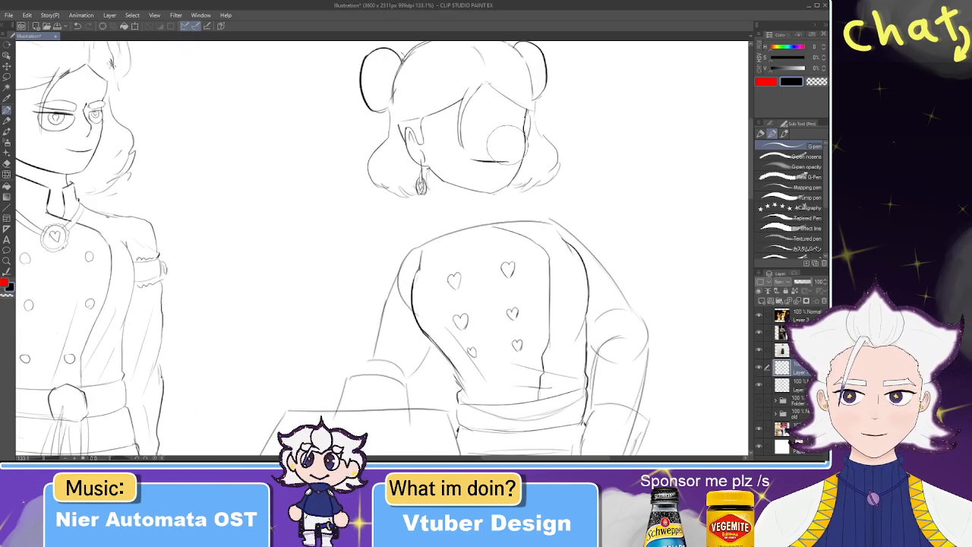
{"action": "scroll", "coordinate": [506, 142], "scroll_direction": "up", "scroll_amount": 2}
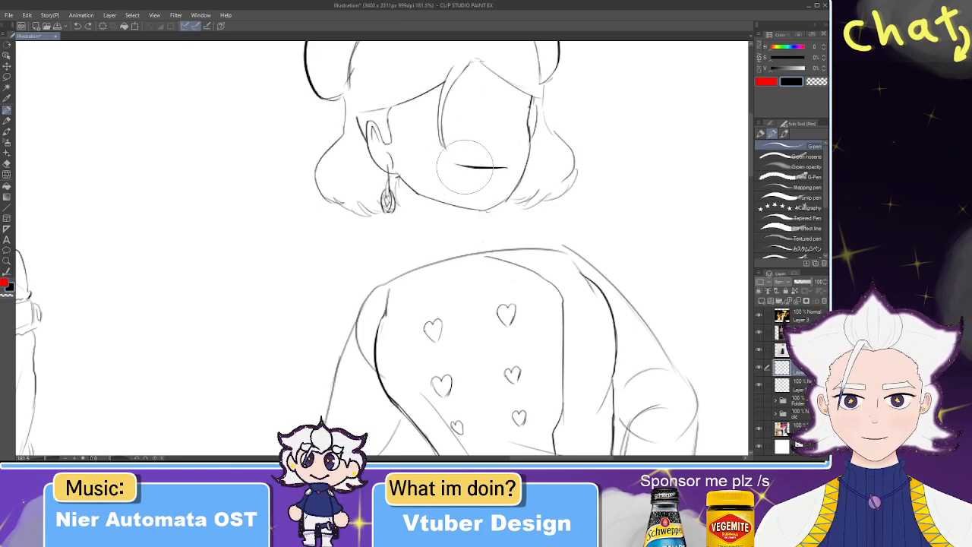
{"action": "mouse_move", "coordinate": [451, 163]}
{"action": "left_mouse_down"}
{"action": "mouse_move", "coordinate": [465, 178]}
{"action": "mouse_move", "coordinate": [490, 175]}
{"action": "left_mouse_up"}
{"action": "key", "text": "ctrl+z"}
{"action": "key", "text": "ctrl+z"}
{"action": "key", "text": "ctrl+z"}
{"action": "key", "text": "ctrl+z"}
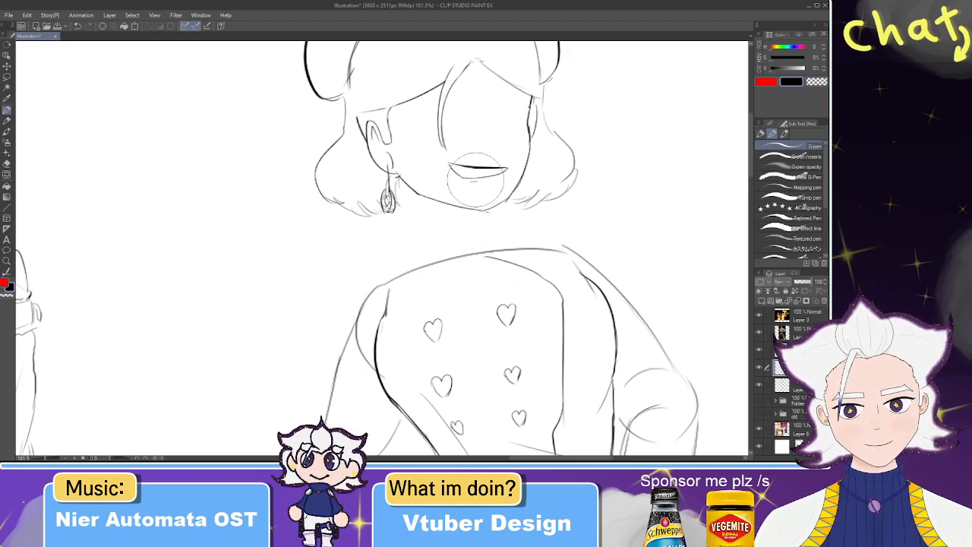
{"action": "key", "text": "ctrl+z"}
- Sketch the nose above the mouth as a curved bridge line ending in a small tip mark
{"action": "left_click_drag", "start_coordinate": [486, 130], "coordinate": [498, 153]}
{"action": "key", "text": "ctrl+z"}
{"action": "key", "text": "ctrl+z"}
{"action": "key", "text": "ctrl+z"}
{"action": "key", "text": "ctrl+z"}
{"action": "key", "text": "ctrl+z"}
{"action": "left_click_drag", "start_coordinate": [502, 153], "coordinate": [495, 154]}
{"action": "key", "text": "ctrl+z"}
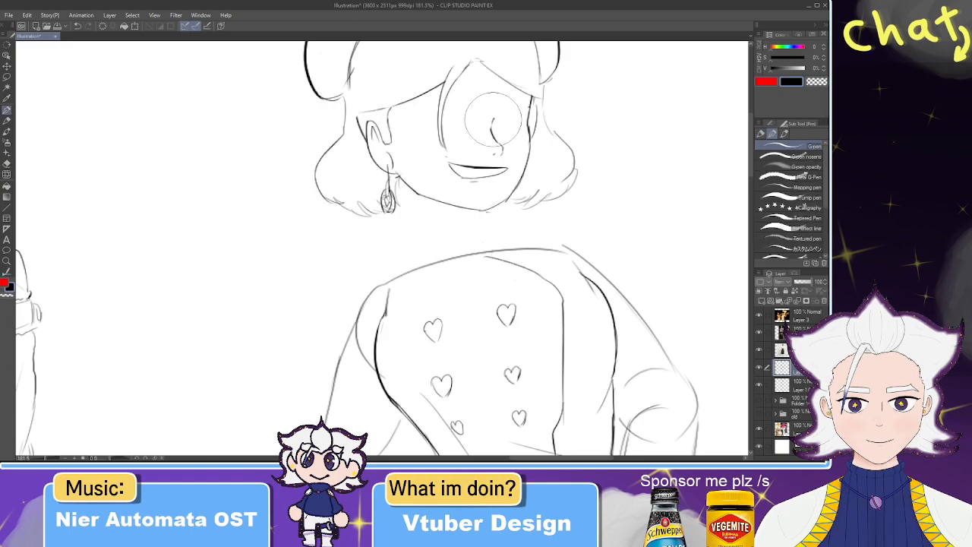
{"action": "key", "text": "ctrl+z"}
{"action": "key", "text": "ctrl+y"}
- Sketch two oval eyes on either side of the nose bridge, with upper lid lines and an outer lash on the near eye
{"action": "left_click_drag", "start_coordinate": [423, 114], "coordinate": [458, 116]}
{"action": "key", "text": "ctrl+z"}
{"action": "key", "text": "ctrl+z"}
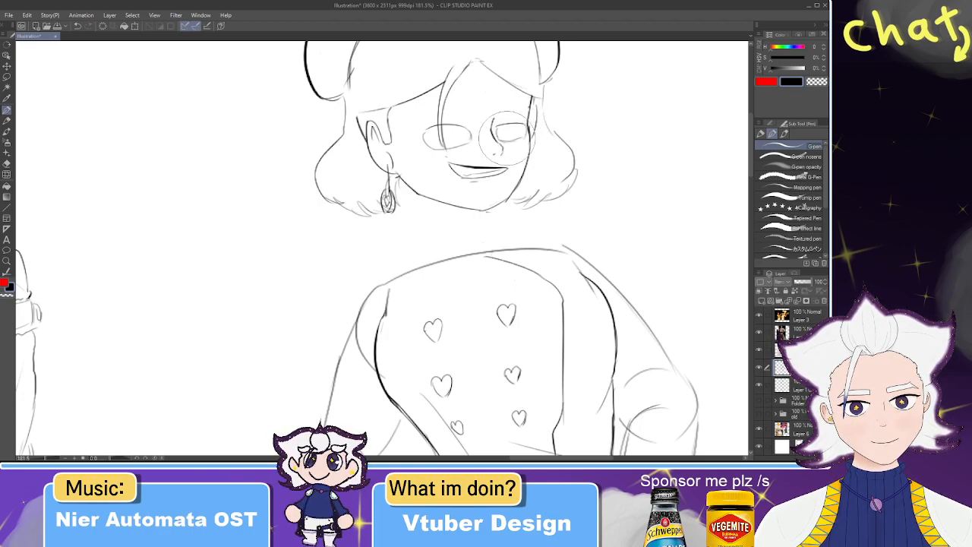
{"action": "scroll", "coordinate": [446, 93], "scroll_direction": "down", "scroll_amount": 9}
{"action": "scroll", "coordinate": [446, 92], "scroll_direction": "up", "scroll_amount": 8}
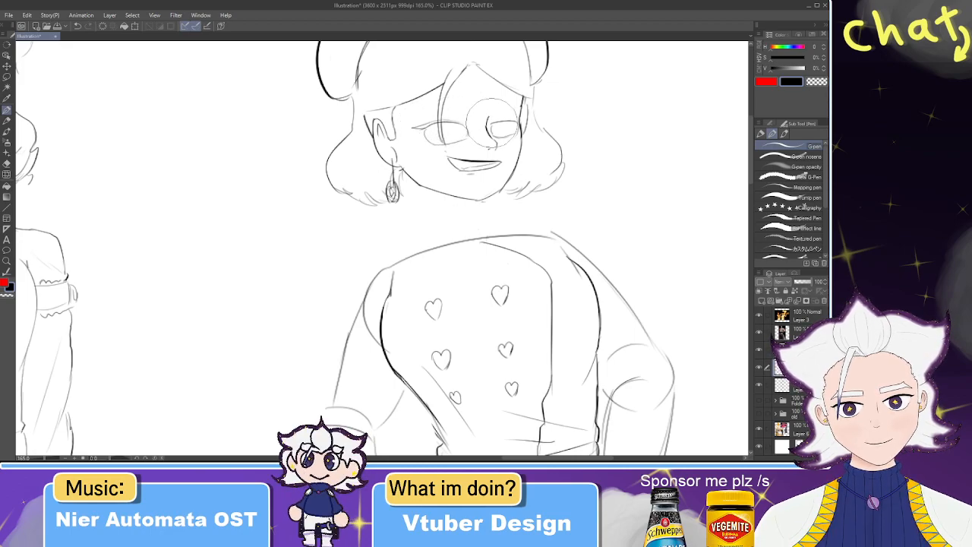
{"action": "key", "text": "ctrl+z"}
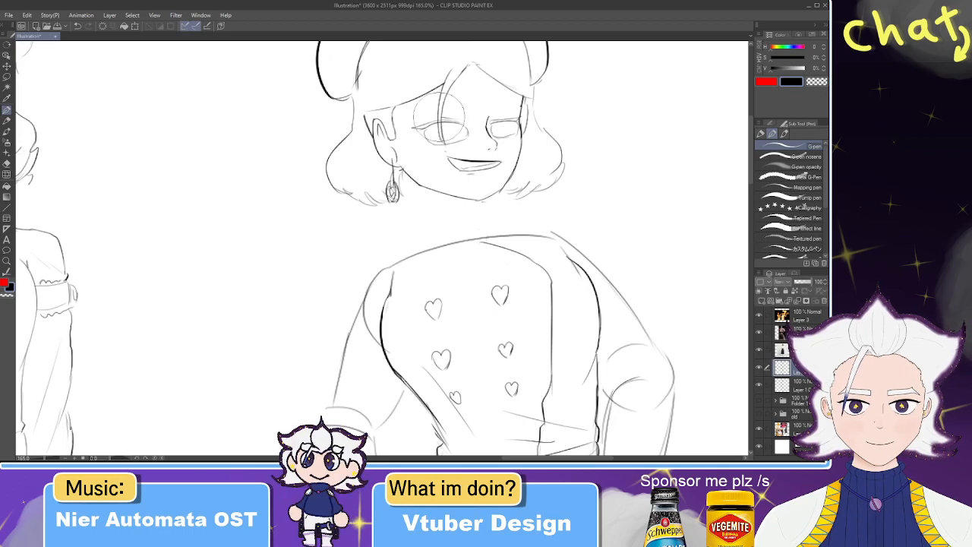
{"action": "key", "text": "ctrl+z"}
{"action": "key", "text": "ctrl+y"}
- Sketch angled eyebrows above both eyes, slanting down toward the nose with squared inner ends
{"action": "mouse_move", "coordinate": [400, 115]}
{"action": "left_mouse_down"}
{"action": "mouse_move", "coordinate": [593, 126]}
{"action": "mouse_move", "coordinate": [410, 131]}
{"action": "left_mouse_up"}
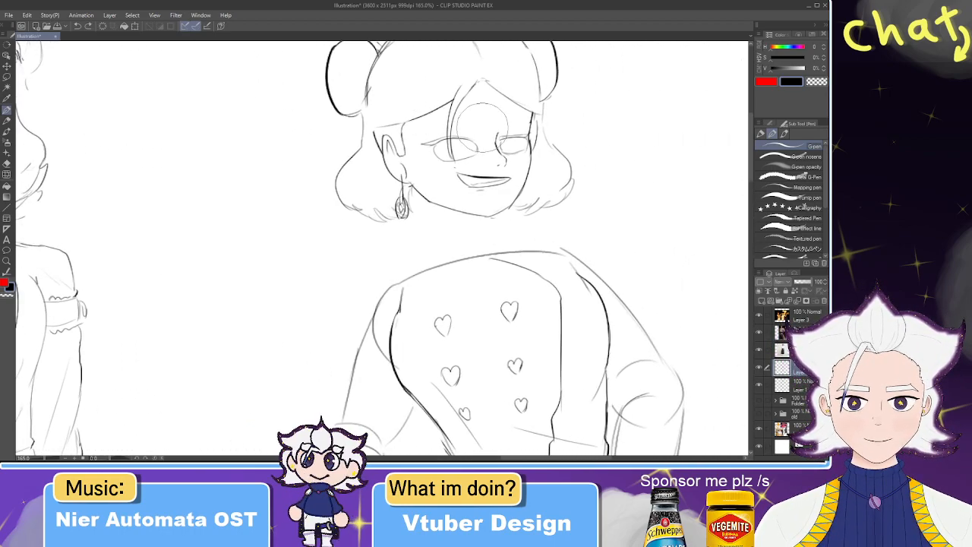
{"action": "key", "text": "ctrl+z"}
{"action": "left_click_drag", "start_coordinate": [441, 126], "coordinate": [480, 130]}
{"action": "key", "text": "ctrl+z"}
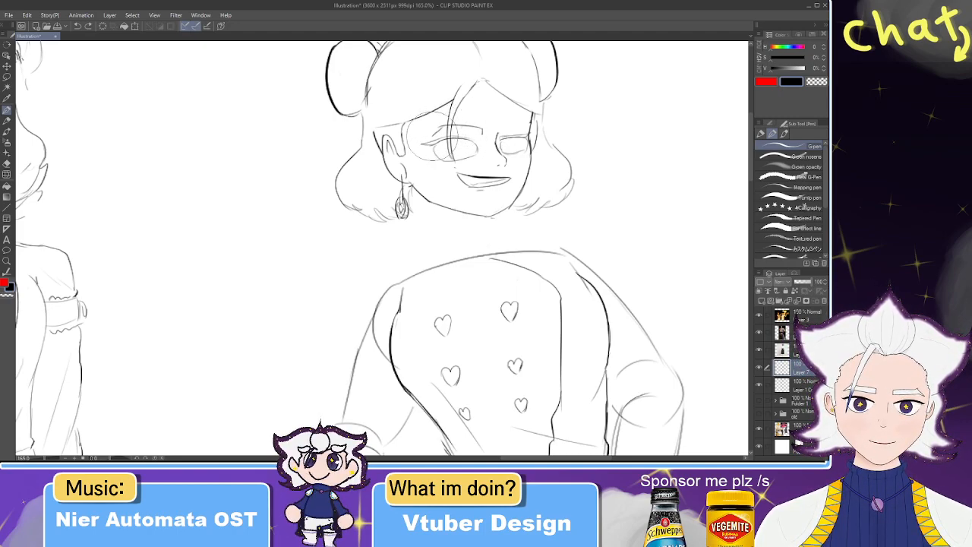
{"action": "key", "text": "ctrl+z"}
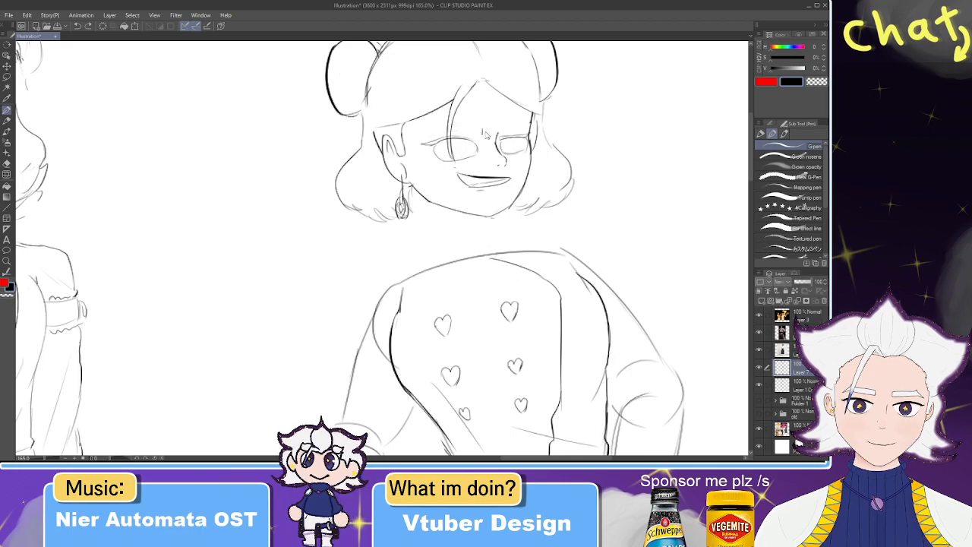
{"action": "left_click_drag", "start_coordinate": [482, 137], "coordinate": [485, 130]}
{"action": "key", "text": "ctrl+z"}
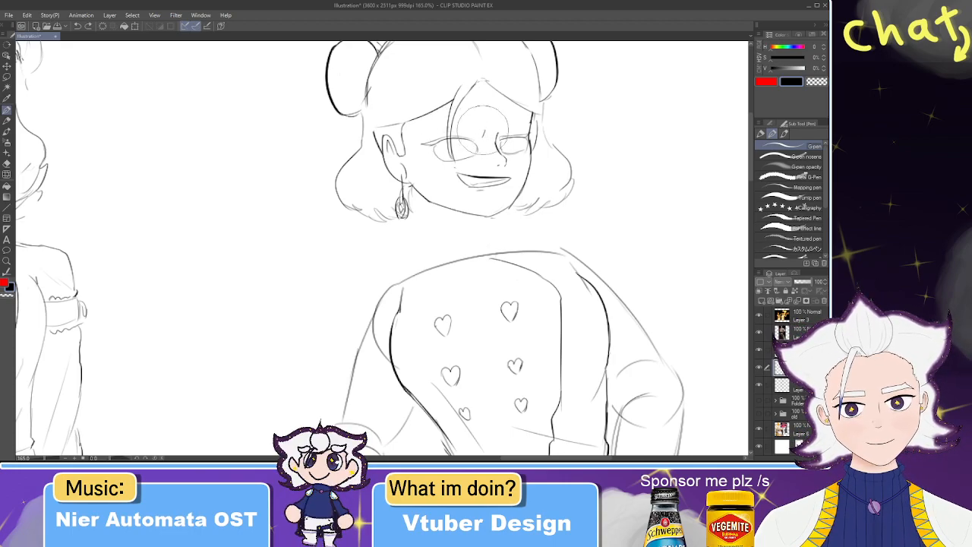
{"action": "key", "text": "ctrl+z"}
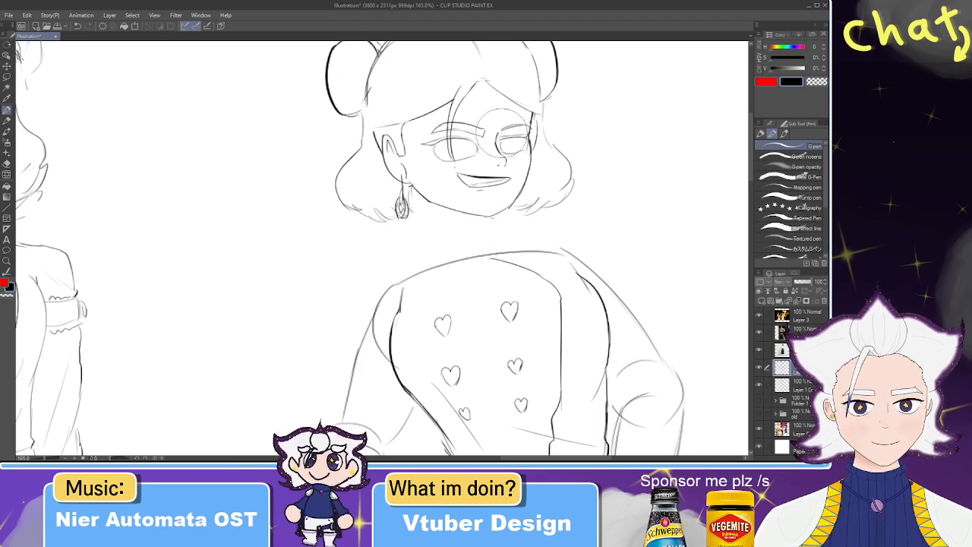
{"action": "key", "text": "ctrl+z"}
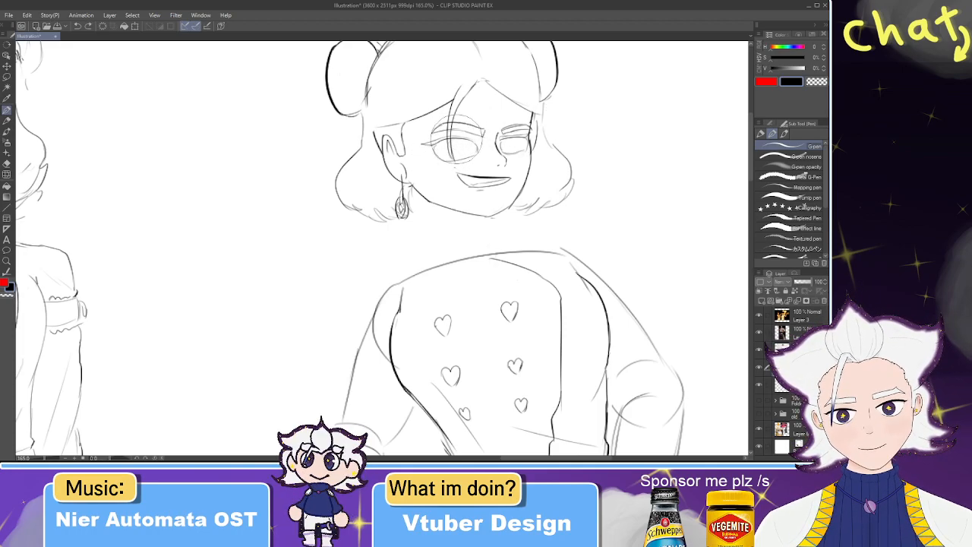
{"action": "left_click_drag", "start_coordinate": [459, 160], "coordinate": [455, 143]}
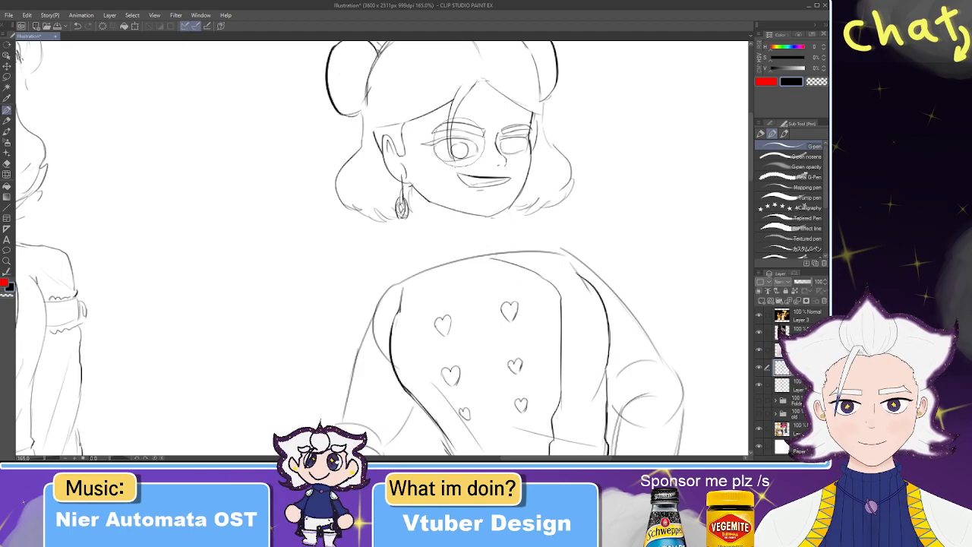
{"action": "key", "text": "ctrl+z"}
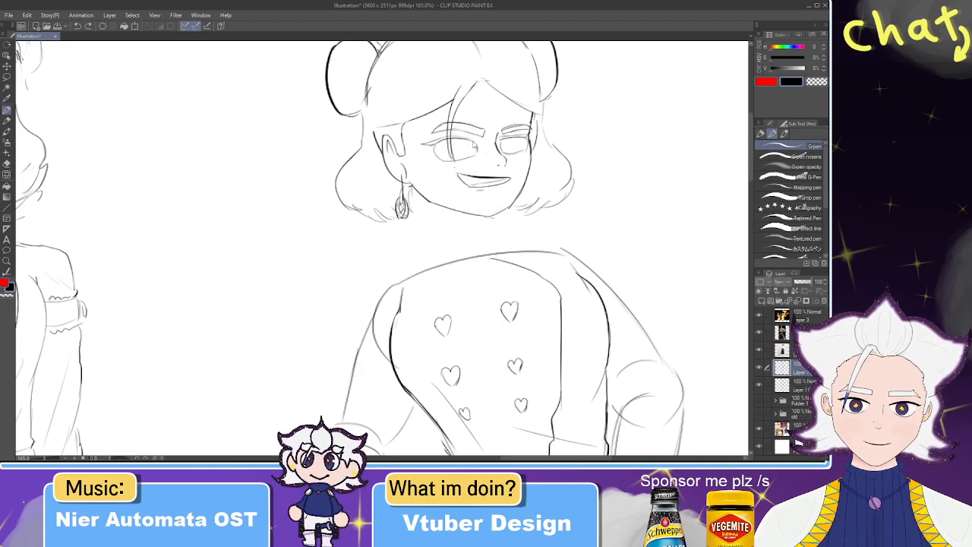
- Erase the open mouth and redraw it as a closed smirk with a short lower-lip mark beneath
{"action": "scroll", "coordinate": [473, 141], "scroll_direction": "up", "scroll_amount": 3}
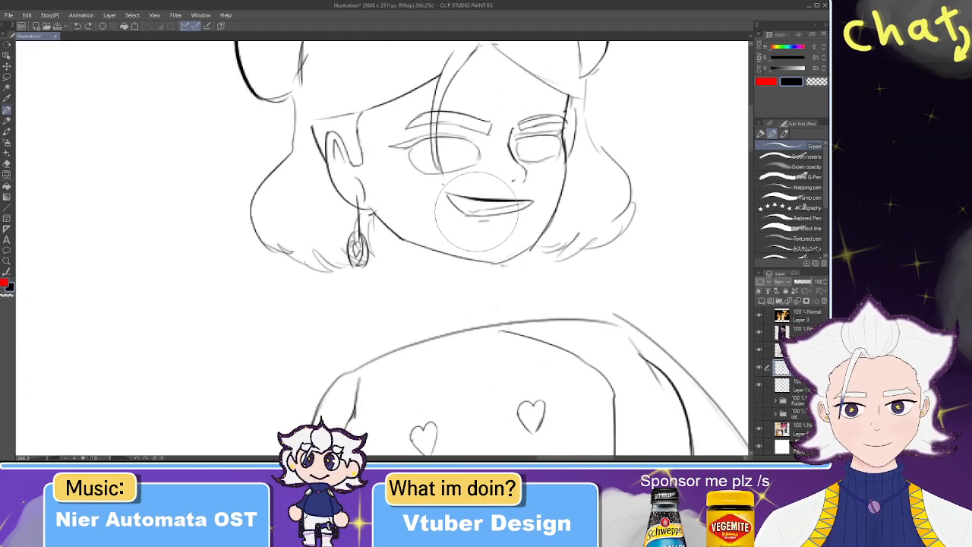
{"action": "key", "text": "e"}
{"action": "key", "text": "p"}
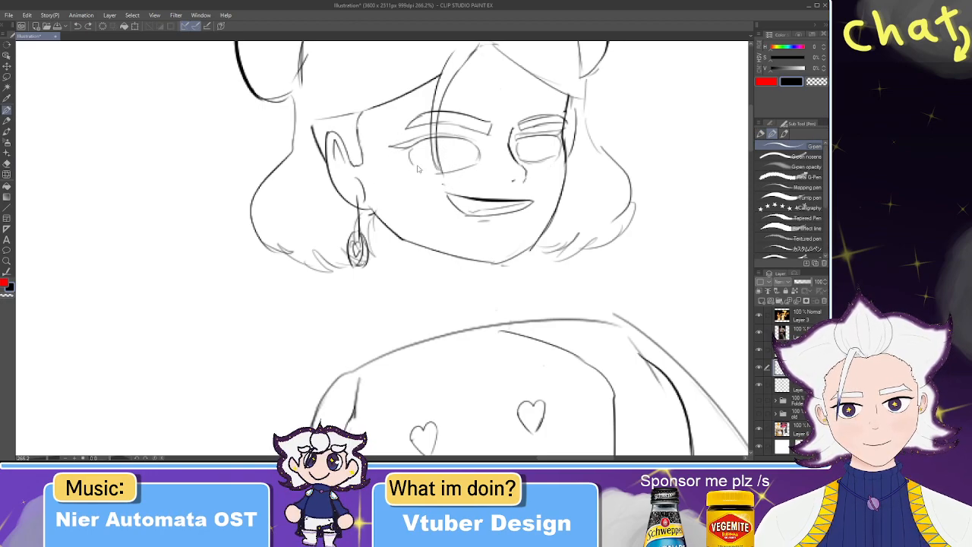
{"action": "key", "text": "e"}
{"action": "mouse_move", "coordinate": [524, 214]}
{"action": "left_mouse_down"}
{"action": "mouse_move", "coordinate": [456, 201]}
{"action": "mouse_move", "coordinate": [481, 213]}
{"action": "mouse_move", "coordinate": [480, 205]}
{"action": "mouse_move", "coordinate": [535, 198]}
{"action": "mouse_move", "coordinate": [523, 218]}
{"action": "left_mouse_up"}
{"action": "key", "text": "p"}
{"action": "key", "text": "ctrl+z"}
{"action": "key", "text": "ctrl+z"}
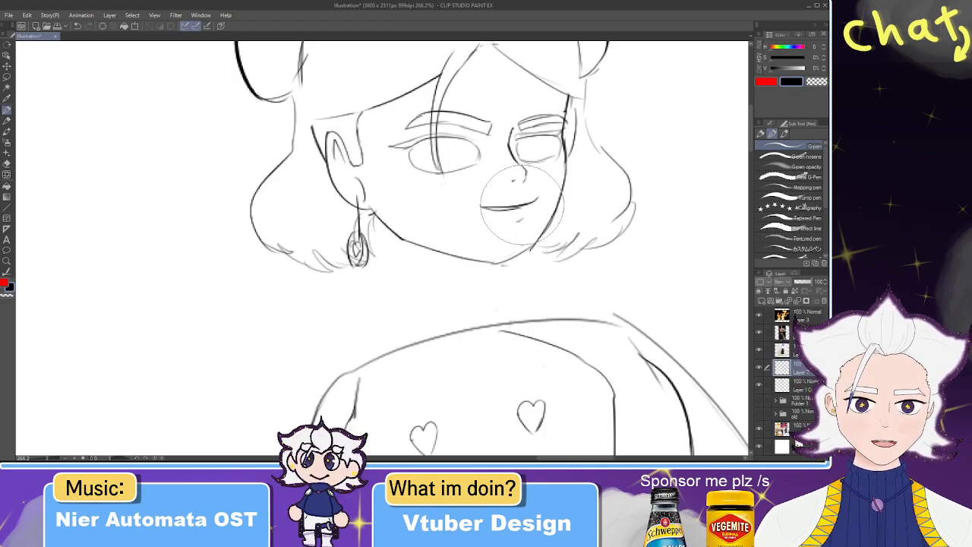
- Draw a round iris with a smaller inner circle in the second figure's near eye, undoing and retrying unsatisfactory strokes
{"action": "mouse_move", "coordinate": [446, 147]}
{"action": "left_mouse_down"}
{"action": "mouse_move", "coordinate": [443, 155]}
{"action": "mouse_move", "coordinate": [423, 152]}
{"action": "mouse_move", "coordinate": [442, 159]}
{"action": "mouse_move", "coordinate": [427, 149]}
{"action": "left_mouse_up"}
{"action": "key", "text": "ctrl+z"}
{"action": "key", "text": "ctrl+z"}
{"action": "key", "text": "ctrl+z"}
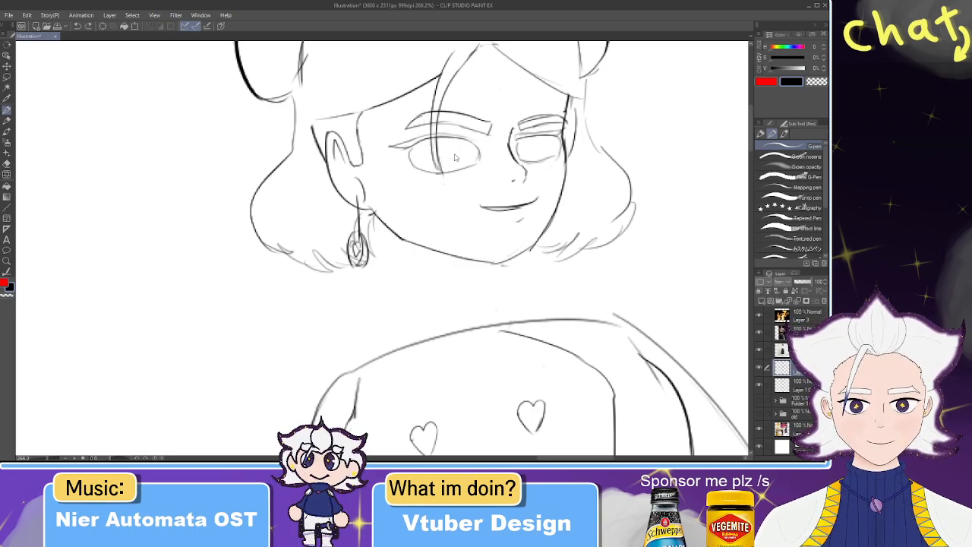
{"action": "left_click_drag", "start_coordinate": [426, 150], "coordinate": [457, 149]}
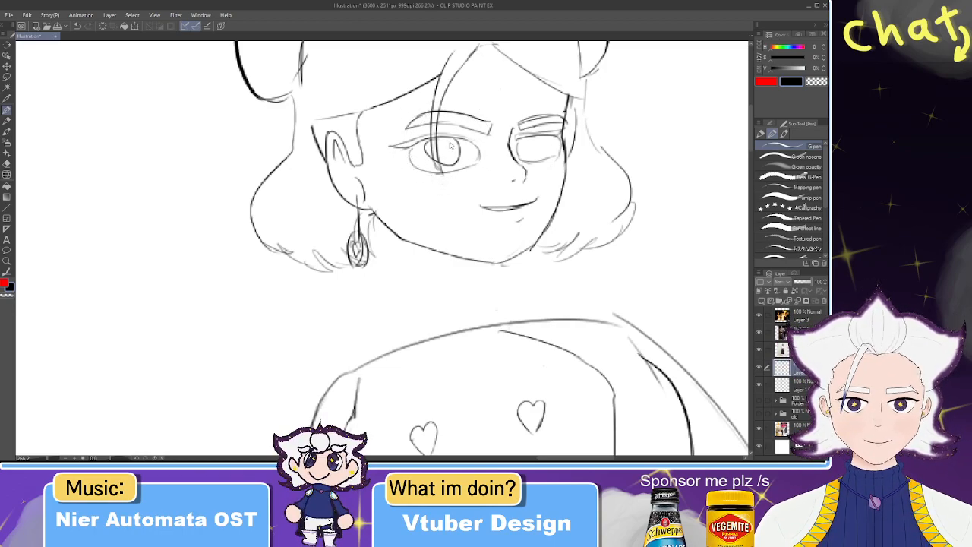
{"action": "key", "text": "ctrl+z"}
{"action": "key", "text": "ctrl+z"}
{"action": "left_click_drag", "start_coordinate": [432, 143], "coordinate": [441, 138]}
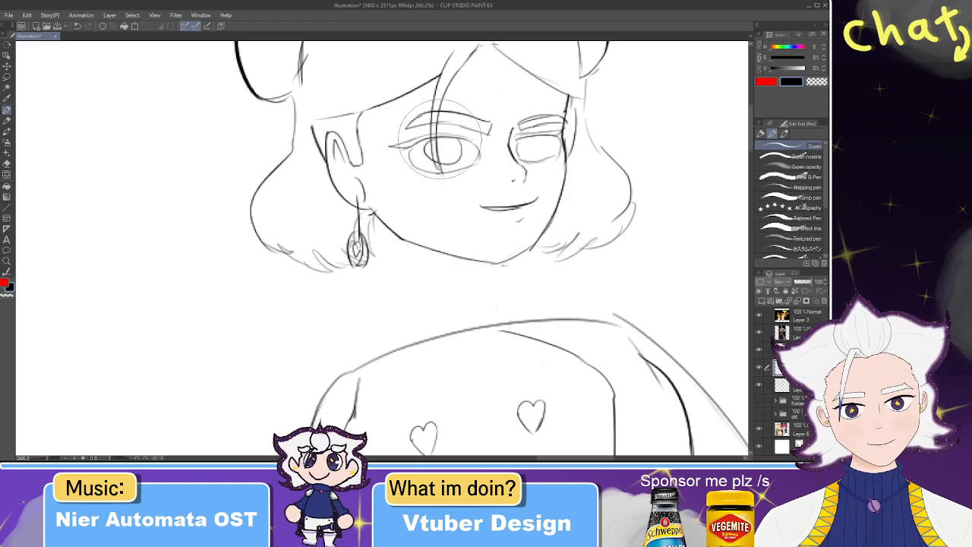
{"action": "key", "text": "ctrl+z"}
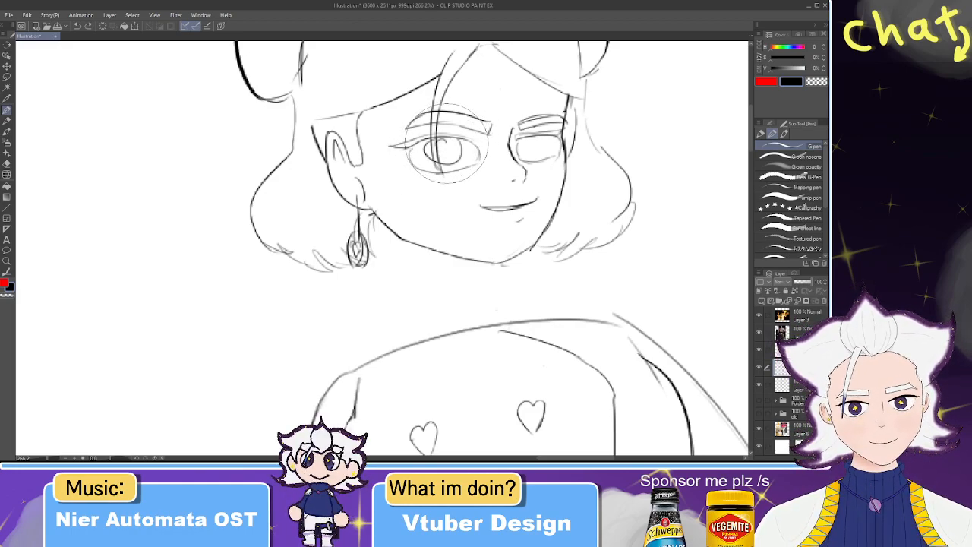
- Sketch a small heart-shaped pupil inside the inner circle of the near eye
{"action": "key", "text": "ctrl+z"}
{"action": "key", "text": "ctrl+z"}
{"action": "left_click_drag", "start_coordinate": [439, 143], "coordinate": [445, 154]}
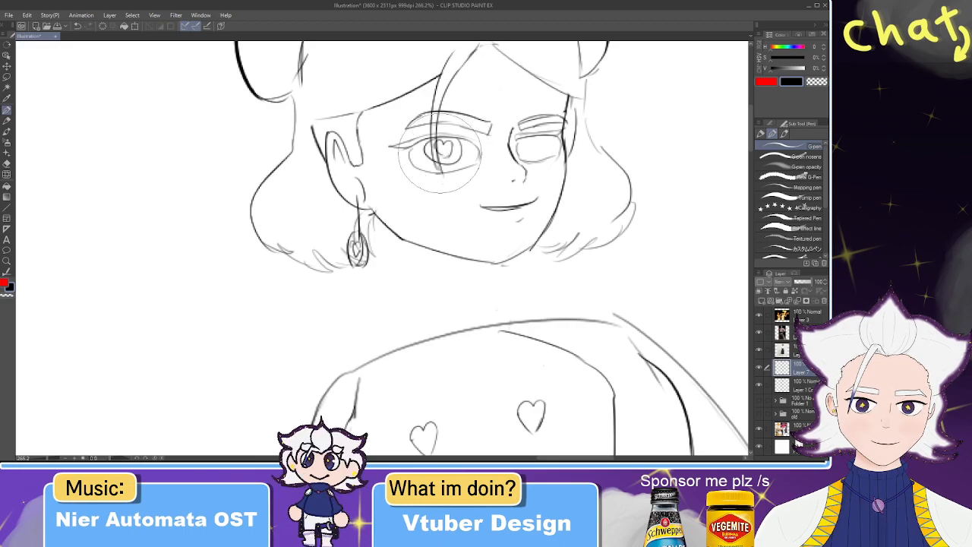
{"action": "key", "text": "ctrl+z"}
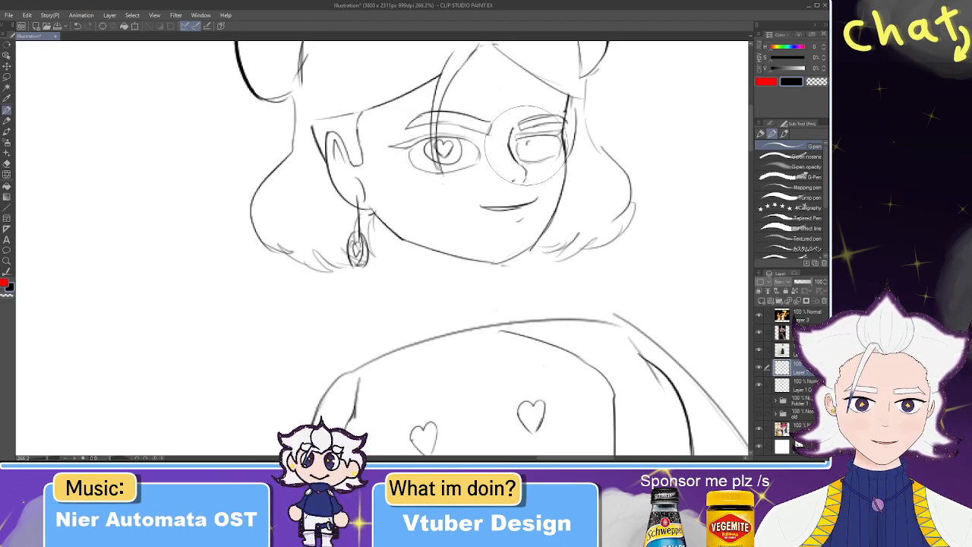
{"action": "key", "text": "e"}
{"action": "mouse_move", "coordinate": [531, 160]}
{"action": "left_mouse_down"}
{"action": "mouse_move", "coordinate": [562, 154]}
{"action": "mouse_move", "coordinate": [522, 156]}
{"action": "mouse_move", "coordinate": [558, 148]}
{"action": "mouse_move", "coordinate": [521, 158]}
{"action": "left_mouse_up"}
{"action": "key", "text": "p"}
{"action": "key", "text": "ctrl+z"}
{"action": "key", "text": "ctrl+z"}
{"action": "key", "text": "ctrl+z"}
{"action": "key", "text": "ctrl+z"}
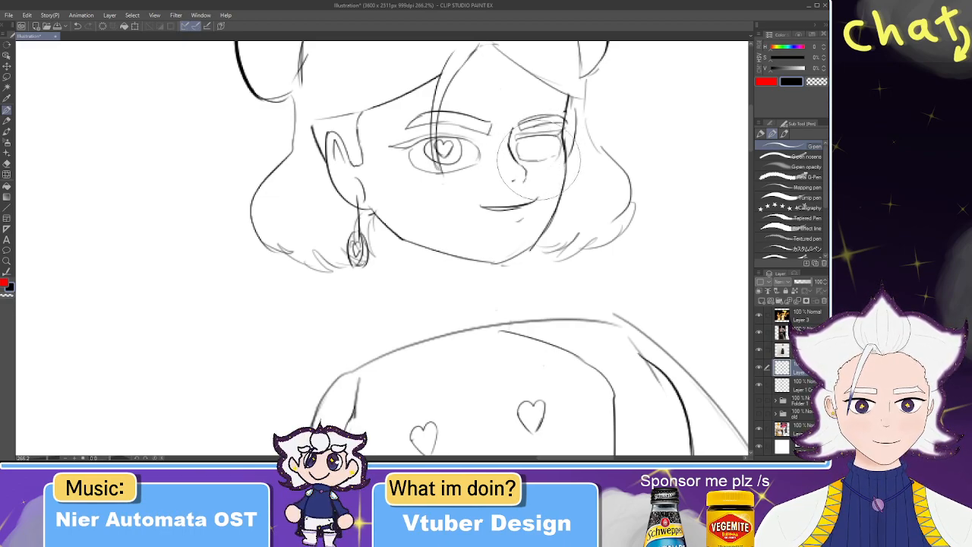
- Draw a round iris with an inner circle and a heart-shaped pupil in the far eye to match the near one
{"action": "key", "text": "ctrl+z"}
{"action": "key", "text": "ctrl+y"}
{"action": "key", "text": "ctrl+z"}
{"action": "left_click_drag", "start_coordinate": [532, 138], "coordinate": [541, 138]}
{"action": "key", "text": "ctrl+z"}
{"action": "key", "text": "ctrl+y"}
{"action": "key", "text": "ctrl+z"}
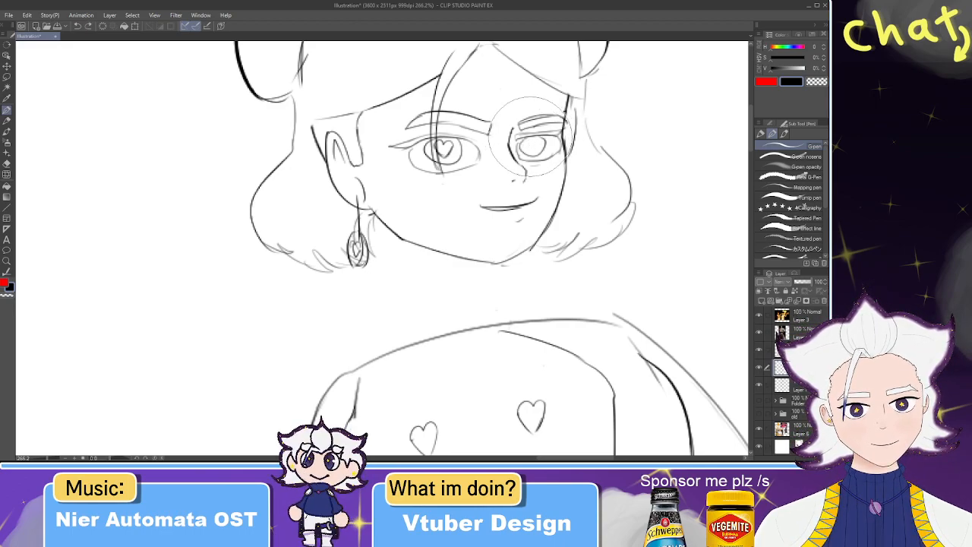
{"action": "left_click_drag", "start_coordinate": [532, 142], "coordinate": [526, 144]}
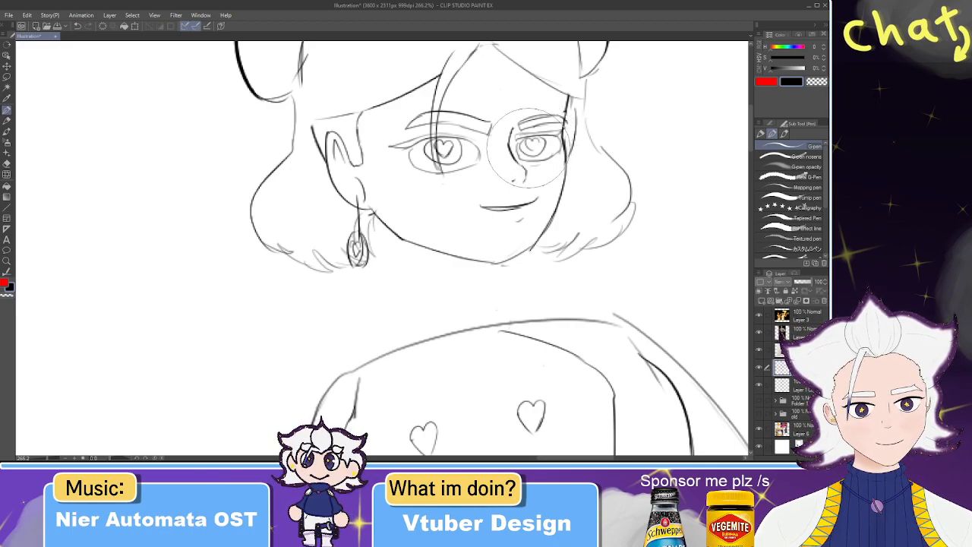
{"action": "key", "text": "ctrl+z"}
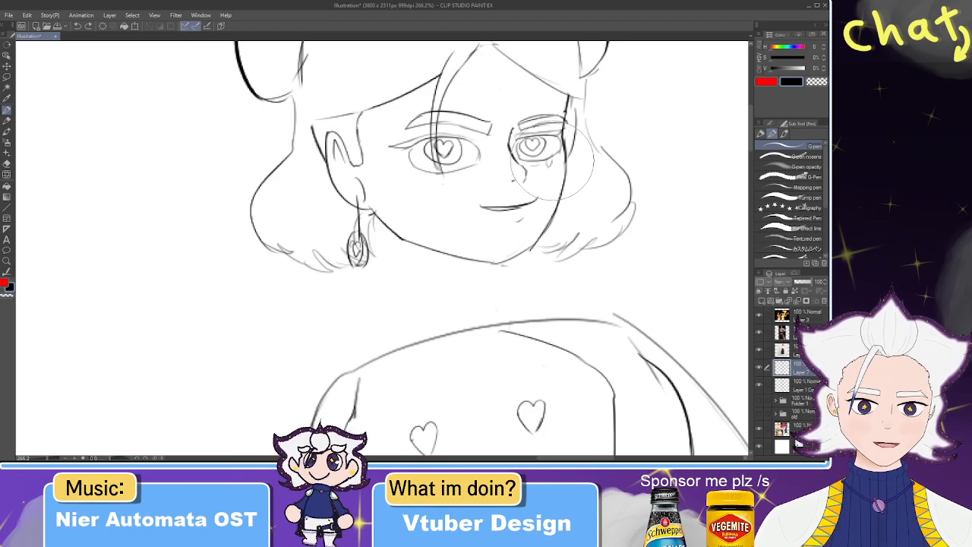
- Add small teardrop-shaped marks beneath the outer corner of the far eye
{"action": "key", "text": "ctrl+z"}
{"action": "left_click_drag", "start_coordinate": [548, 157], "coordinate": [553, 164]}
{"action": "key", "text": "ctrl+z"}
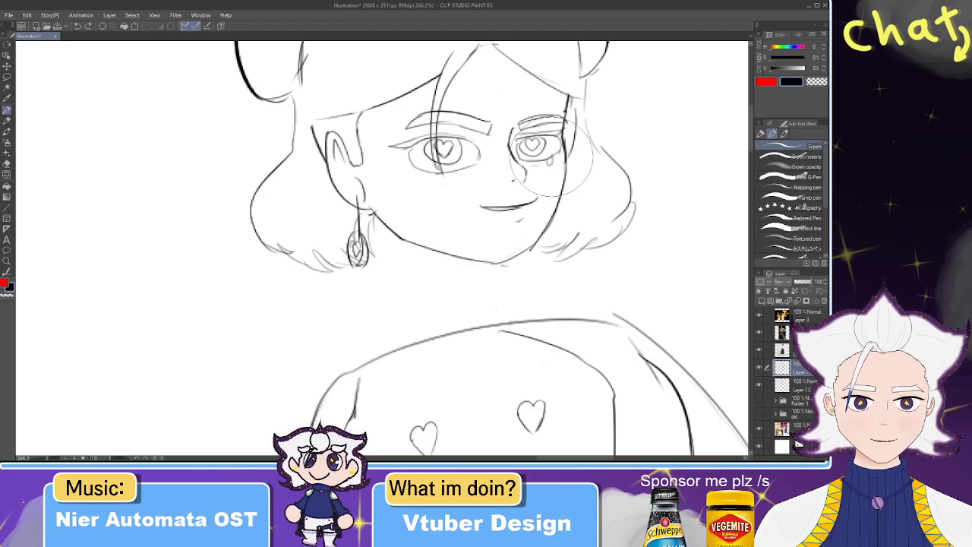
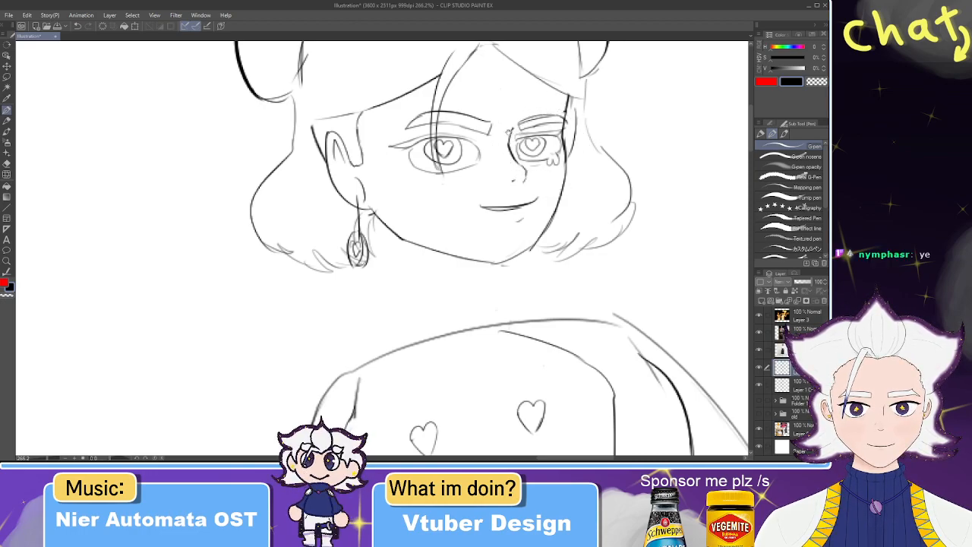
{"action": "left_click_drag", "start_coordinate": [436, 191], "coordinate": [459, 169]}
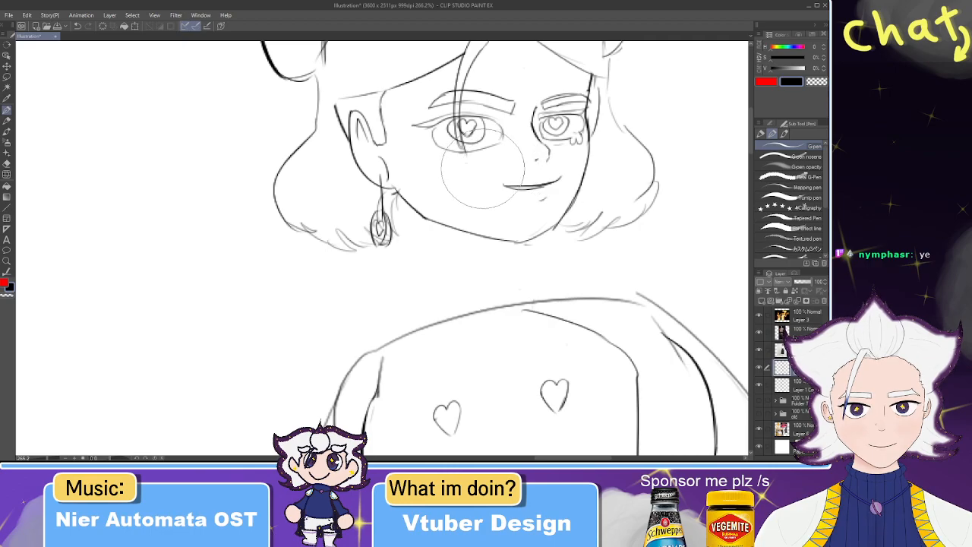
{"action": "mouse_move", "coordinate": [461, 164]}
{"action": "left_mouse_down"}
{"action": "mouse_move", "coordinate": [445, 192]}
{"action": "mouse_move", "coordinate": [462, 194]}
{"action": "mouse_move", "coordinate": [449, 190]}
{"action": "mouse_move", "coordinate": [460, 176]}
{"action": "mouse_move", "coordinate": [460, 188]}
{"action": "mouse_move", "coordinate": [428, 186]}
{"action": "mouse_move", "coordinate": [465, 184]}
{"action": "left_mouse_up"}
{"action": "key", "text": "ctrl+z"}
{"action": "key", "text": "ctrl+z"}
{"action": "key", "text": "ctrl+z"}
{"action": "key", "text": "ctrl+z"}
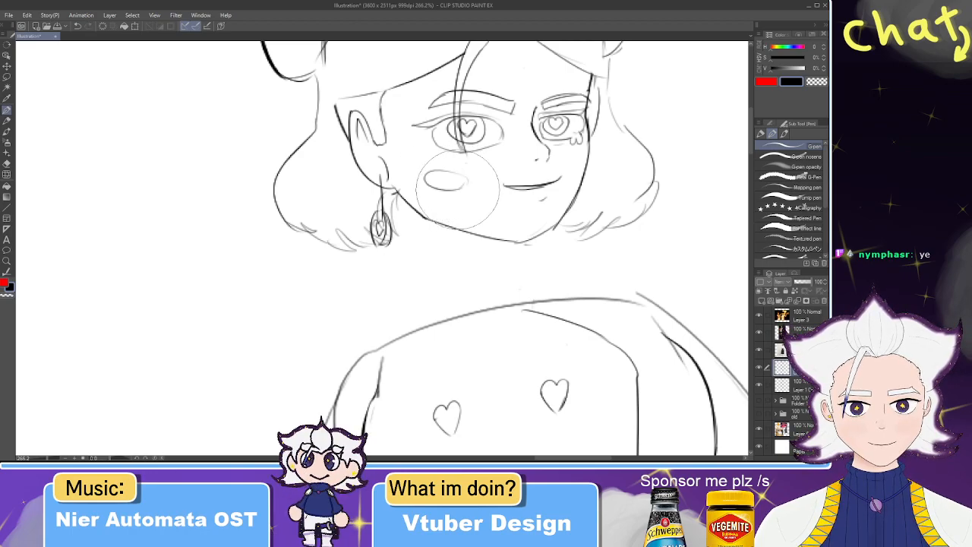
{"action": "key", "text": "ctrl+z"}
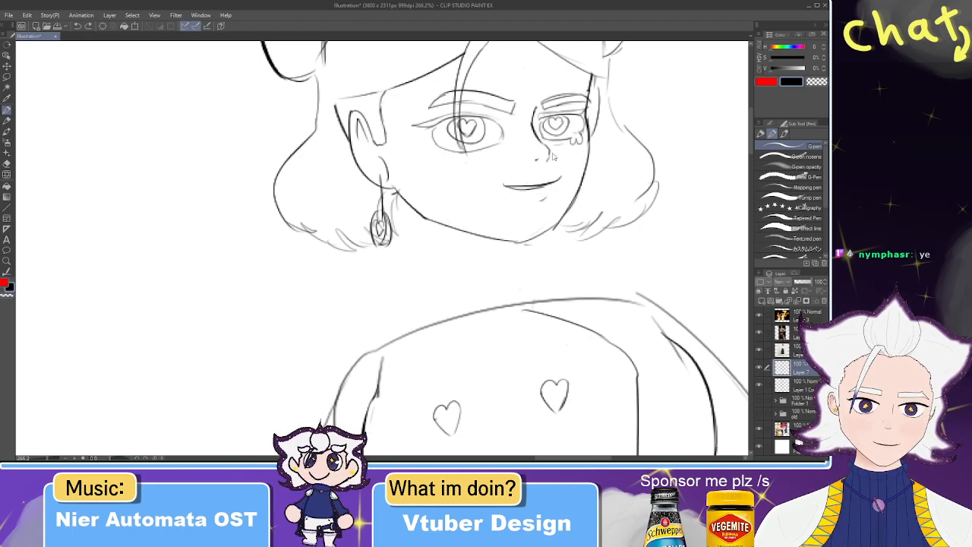
- Sketch strand lines across the crown of the hair and erase the overlapping lines where the front strand crosses the near eye and brow
{"action": "mouse_move", "coordinate": [479, 115]}
{"action": "left_mouse_down"}
{"action": "mouse_move", "coordinate": [412, 196]}
{"action": "mouse_move", "coordinate": [460, 176]}
{"action": "left_mouse_up"}
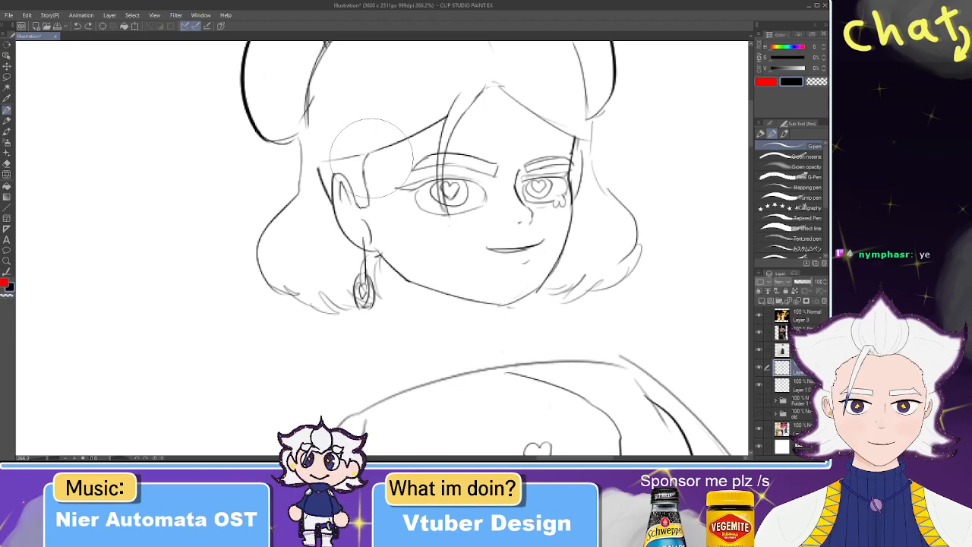
{"action": "left_click_drag", "start_coordinate": [447, 117], "coordinate": [444, 142]}
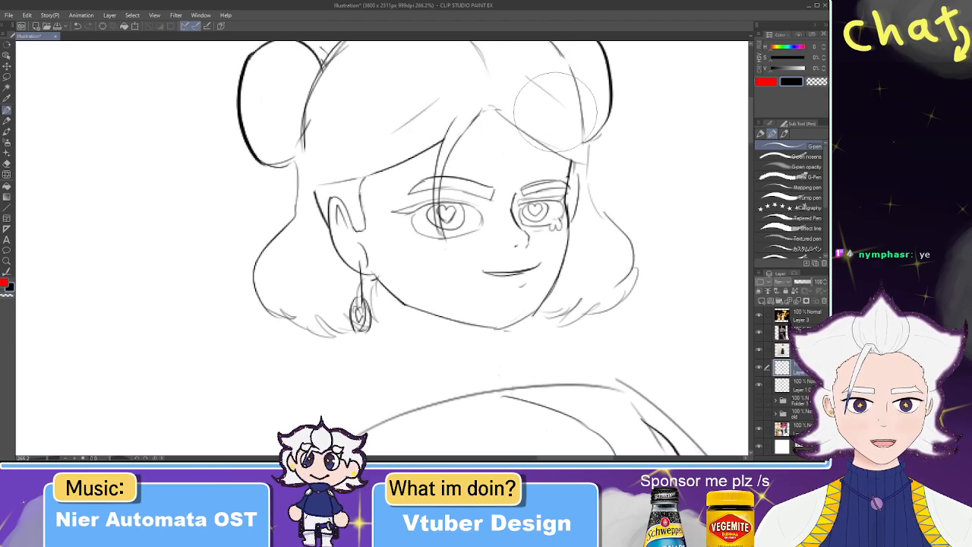
{"action": "left_click_drag", "start_coordinate": [475, 90], "coordinate": [503, 112]}
{"action": "key", "text": "e"}
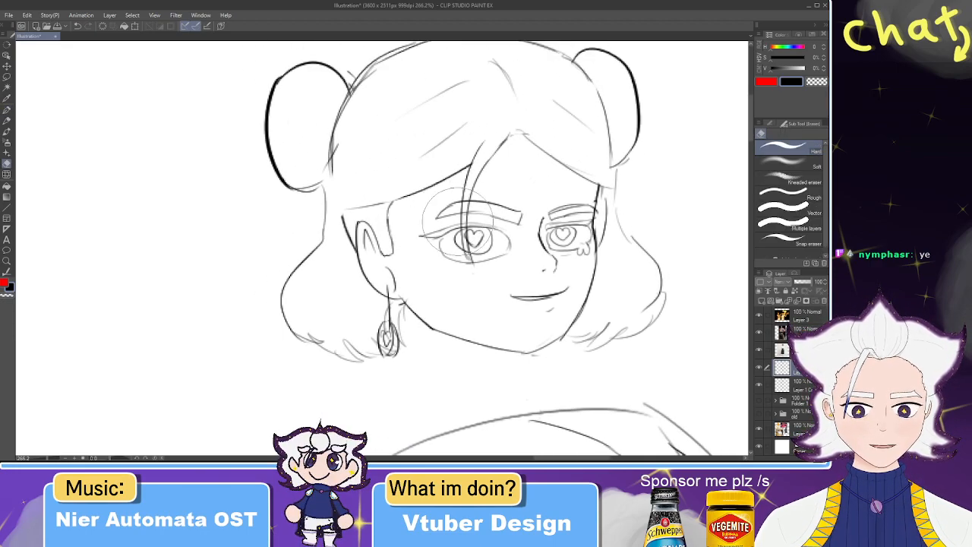
{"action": "left_click_drag", "start_coordinate": [465, 203], "coordinate": [464, 247]}
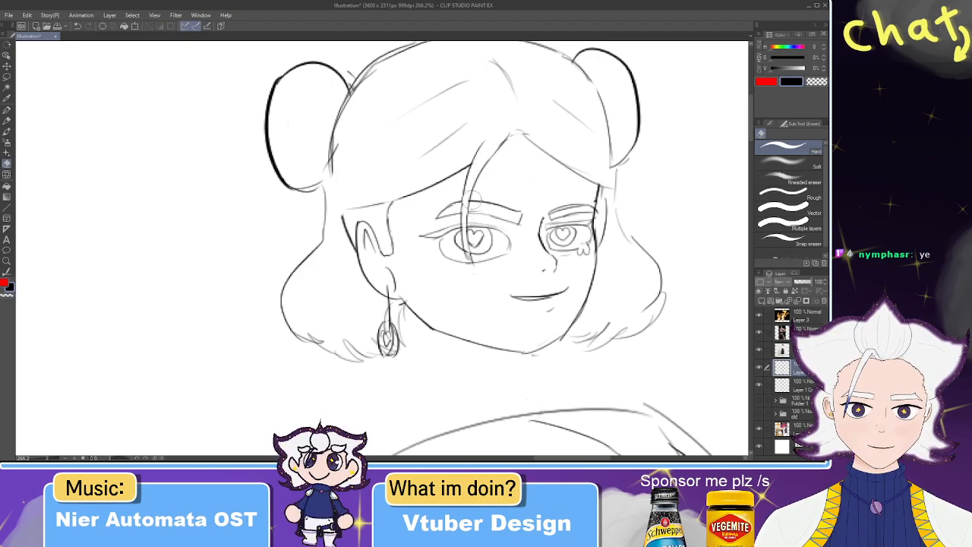
- Sketch more strand lines on the side of the hair and curved lengthwise strands inside both hair buns
{"action": "key", "text": "p"}
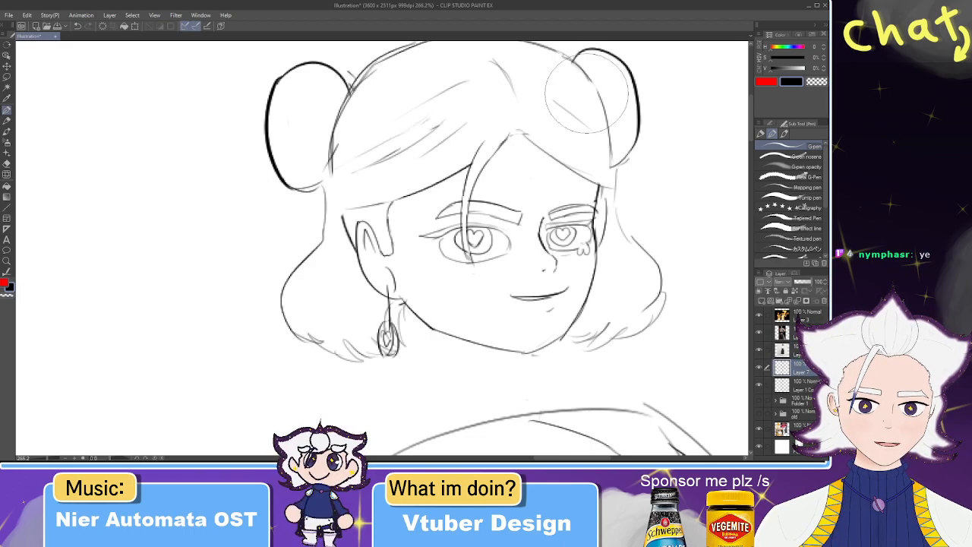
{"action": "left_click_drag", "start_coordinate": [307, 72], "coordinate": [290, 166]}
{"action": "key", "text": "ctrl+z"}
{"action": "left_click_drag", "start_coordinate": [308, 66], "coordinate": [317, 183]}
{"action": "left_click_drag", "start_coordinate": [303, 79], "coordinate": [295, 155]}
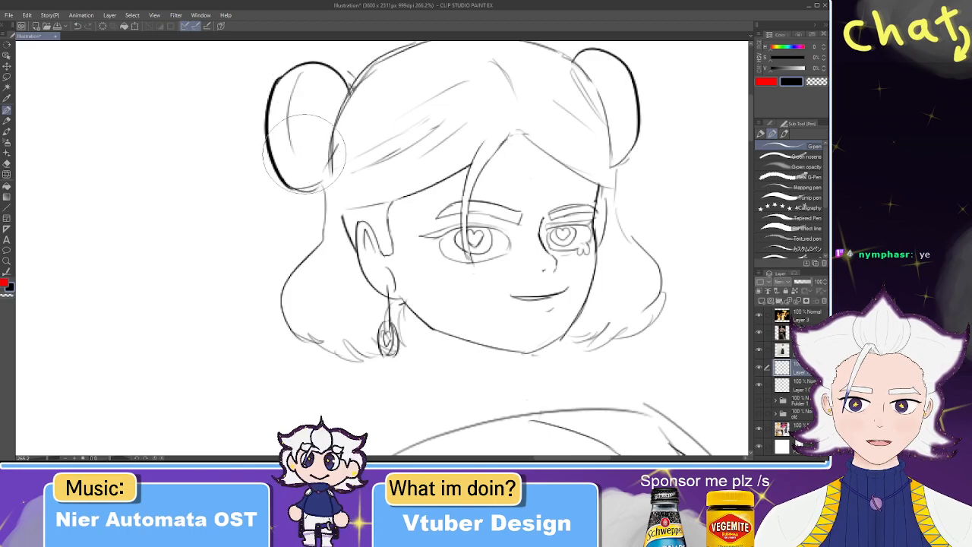
{"action": "mouse_move", "coordinate": [310, 72]}
{"action": "left_mouse_down"}
{"action": "mouse_move", "coordinate": [306, 141]}
{"action": "mouse_move", "coordinate": [316, 175]}
{"action": "left_mouse_up"}
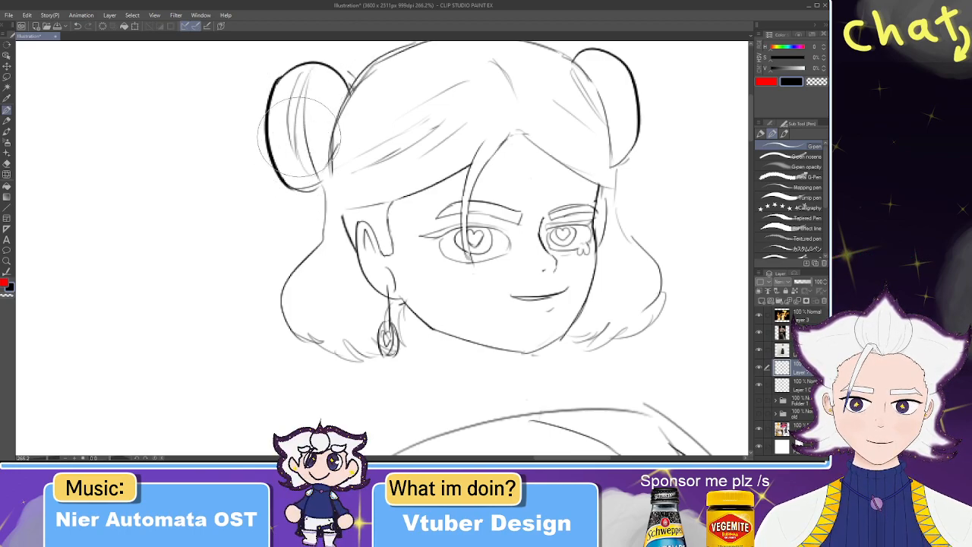
{"action": "mouse_move", "coordinate": [597, 59]}
{"action": "left_mouse_down"}
{"action": "mouse_move", "coordinate": [629, 155]}
{"action": "mouse_move", "coordinate": [600, 76]}
{"action": "mouse_move", "coordinate": [620, 98]}
{"action": "left_mouse_up"}
{"action": "left_click_drag", "start_coordinate": [589, 68], "coordinate": [611, 146]}
{"action": "left_click_drag", "start_coordinate": [604, 83], "coordinate": [627, 162]}
{"action": "mouse_move", "coordinate": [575, 64]}
{"action": "left_mouse_down"}
{"action": "mouse_move", "coordinate": [611, 165]}
{"action": "mouse_move", "coordinate": [614, 106]}
{"action": "mouse_move", "coordinate": [631, 136]}
{"action": "left_mouse_up"}
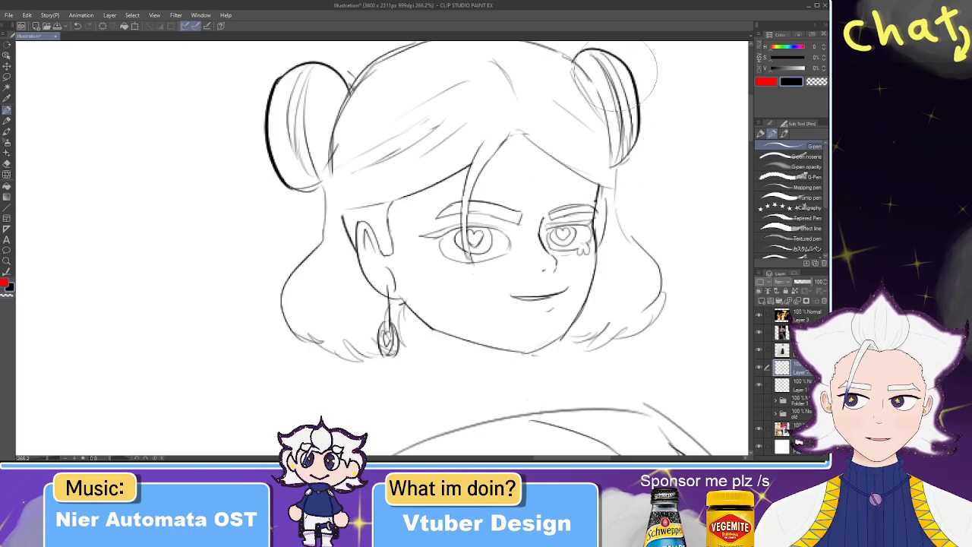
- Select the second figure's whole head, including buns, hair and earring, with a freehand Lasso outline
{"action": "left_click_drag", "start_coordinate": [379, 260], "coordinate": [332, 179]}
{"action": "left_click_drag", "start_coordinate": [329, 247], "coordinate": [326, 187]}
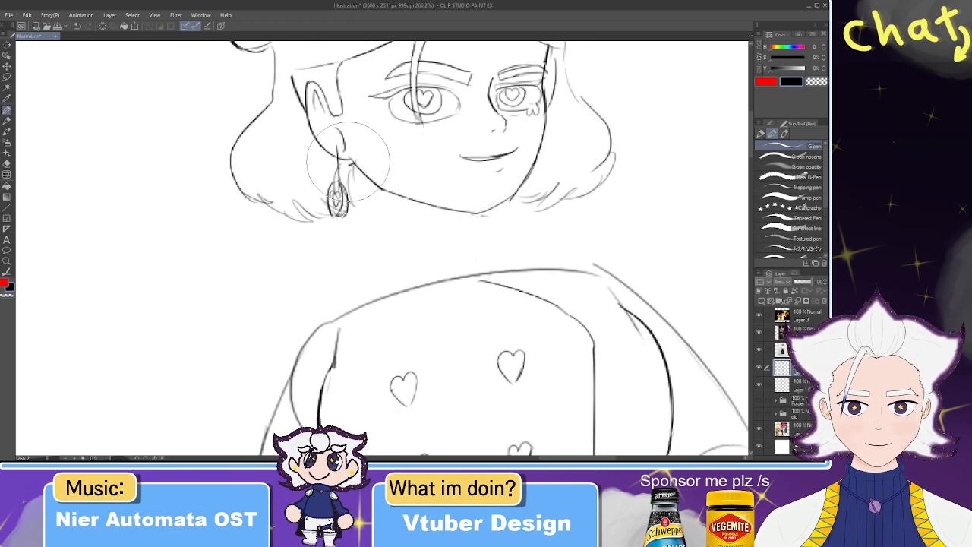
{"action": "scroll", "coordinate": [348, 161], "scroll_direction": "down", "scroll_amount": 6}
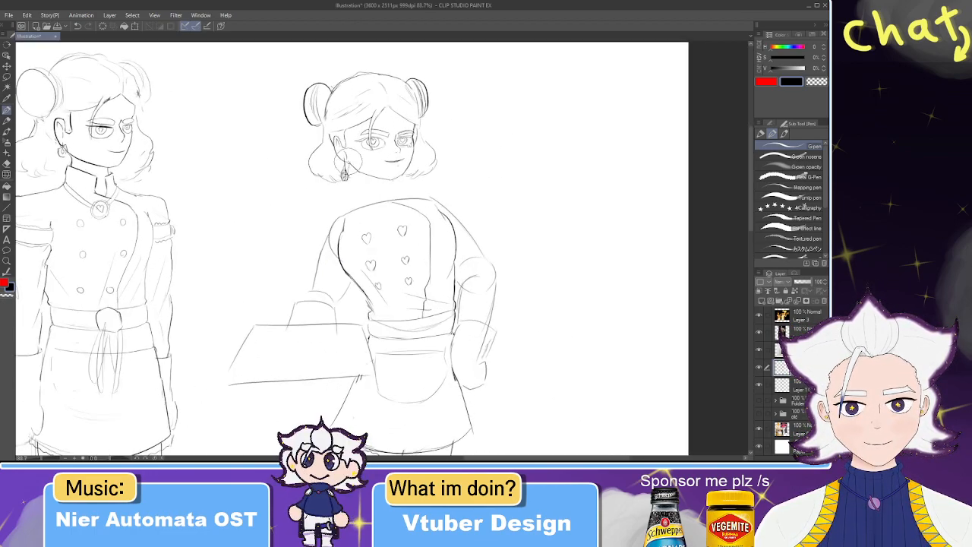
{"action": "key", "text": "m"}
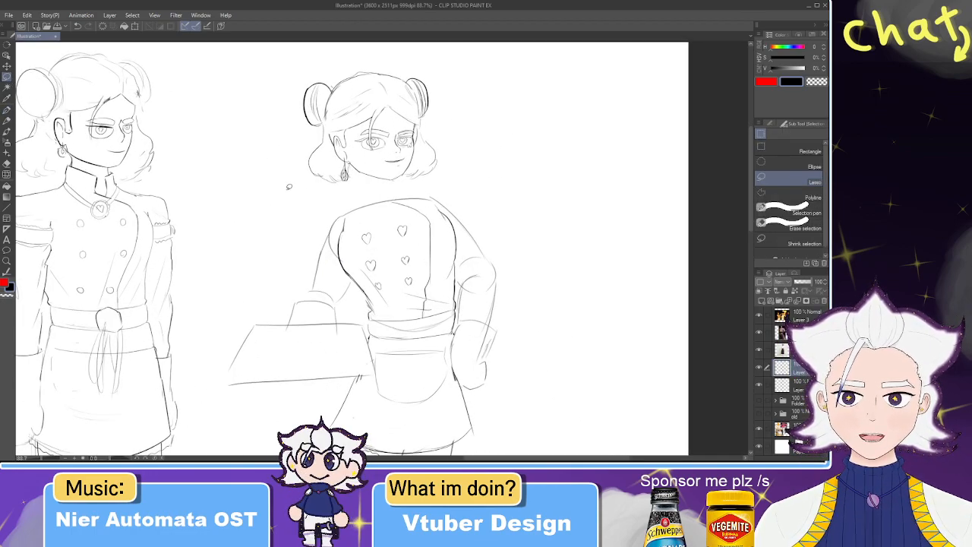
{"action": "scroll", "coordinate": [289, 186], "scroll_direction": "up", "scroll_amount": 3}
{"action": "left_click_drag", "start_coordinate": [488, 182], "coordinate": [253, 173]}
{"action": "mouse_move", "coordinate": [243, 84]}
{"action": "left_mouse_down"}
{"action": "mouse_move", "coordinate": [297, 10]}
{"action": "mouse_move", "coordinate": [577, 237]}
{"action": "left_mouse_up"}
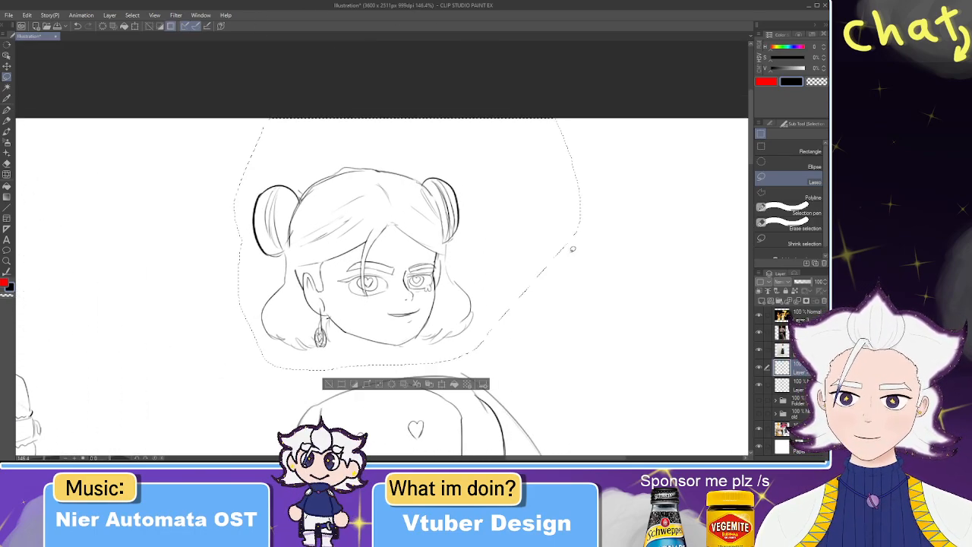
- Transform the selected head by moving it down and right closer to the torso and enlarging it slightly, and clear the selection
{"action": "key", "text": "ctrl+alt+0"}
{"action": "key", "text": "ctrl+t"}
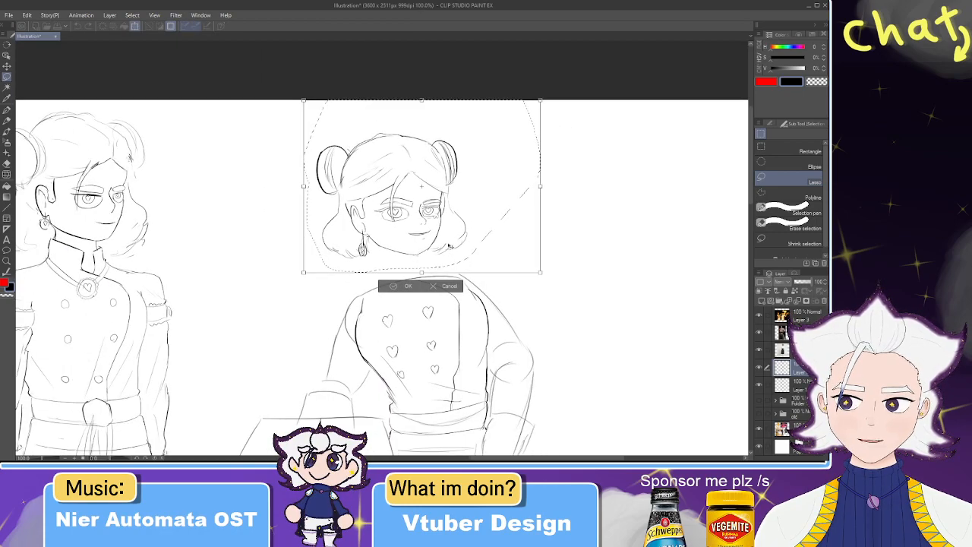
{"action": "scroll", "coordinate": [450, 246], "scroll_direction": "up", "scroll_amount": 3}
{"action": "left_click_drag", "start_coordinate": [449, 219], "coordinate": [463, 231]}
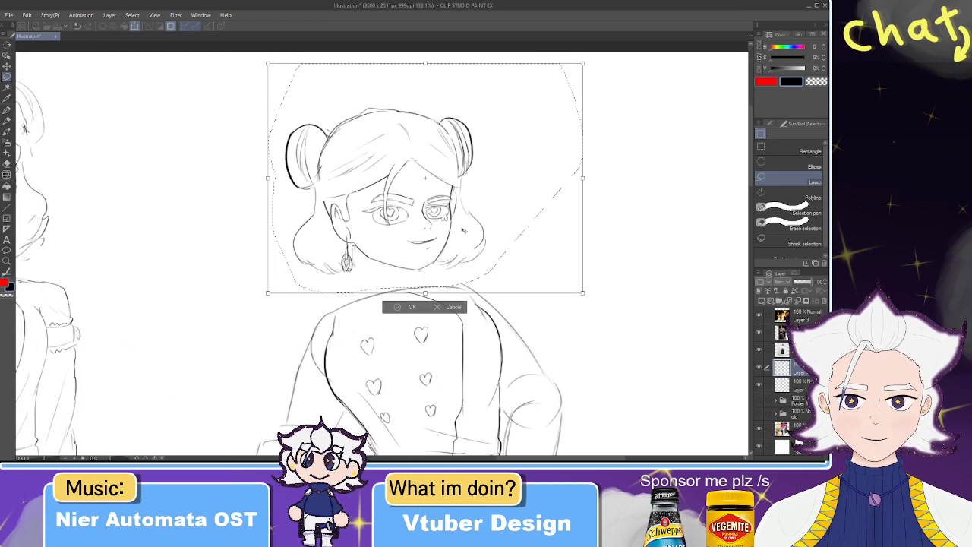
{"action": "scroll", "coordinate": [524, 250], "scroll_direction": "down", "scroll_amount": 5}
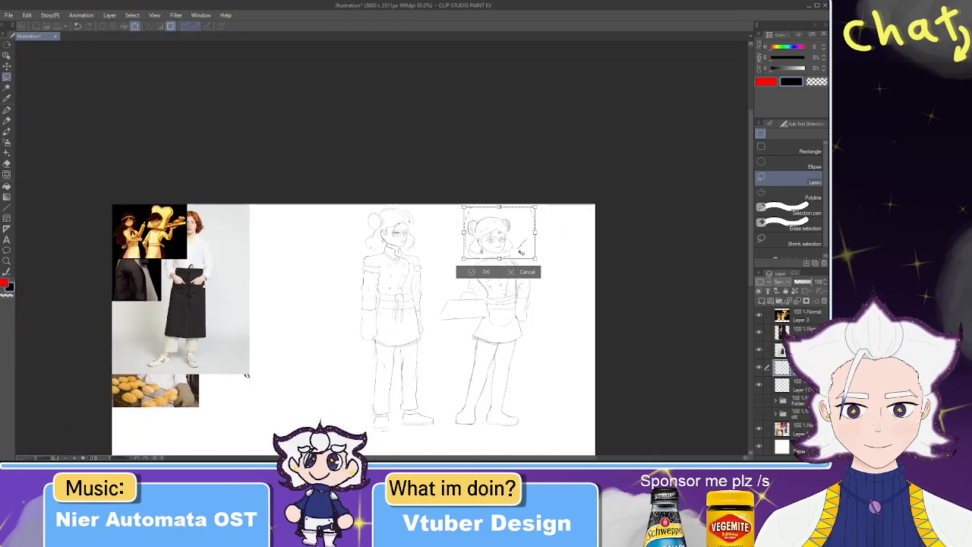
{"action": "left_click_drag", "start_coordinate": [534, 258], "coordinate": [537, 260]}
{"action": "scroll", "coordinate": [537, 261], "scroll_direction": "up", "scroll_amount": 5}
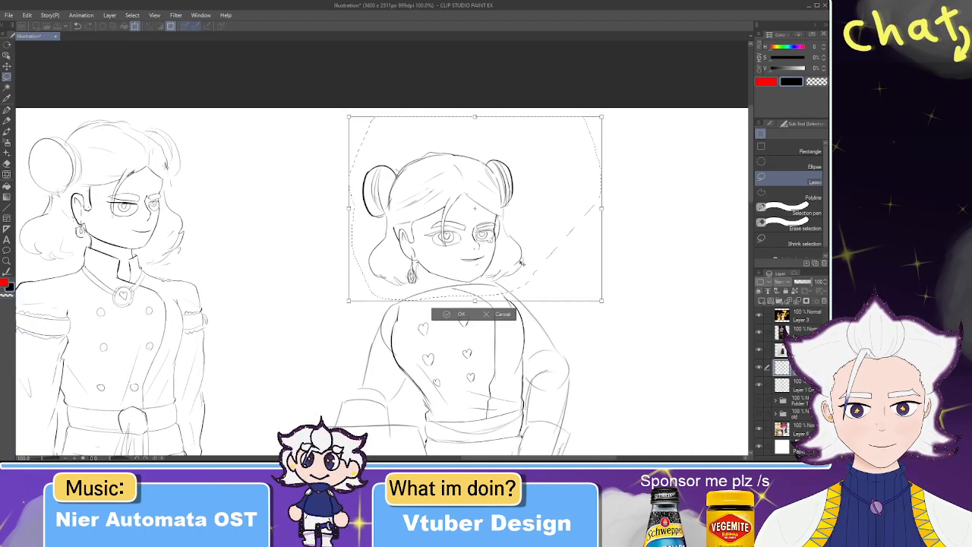
{"action": "left_click_drag", "start_coordinate": [602, 301], "coordinate": [594, 282]}
{"action": "scroll", "coordinate": [590, 284], "scroll_direction": "down", "scroll_amount": 2}
{"action": "scroll", "coordinate": [593, 284], "scroll_direction": "down", "scroll_amount": 2}
{"action": "key", "text": "Return"}
{"action": "left_click_drag", "start_coordinate": [618, 329], "coordinate": [545, 227]}
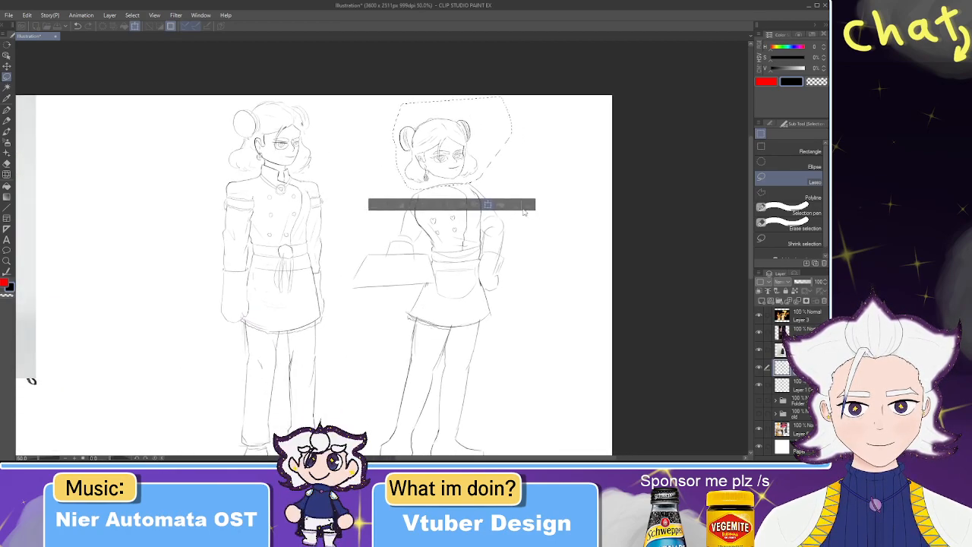
{"action": "scroll", "coordinate": [460, 172], "scroll_direction": "up", "scroll_amount": 2}
{"action": "scroll", "coordinate": [410, 169], "scroll_direction": "up", "scroll_amount": 4}
{"action": "key", "text": "ctrl+d"}
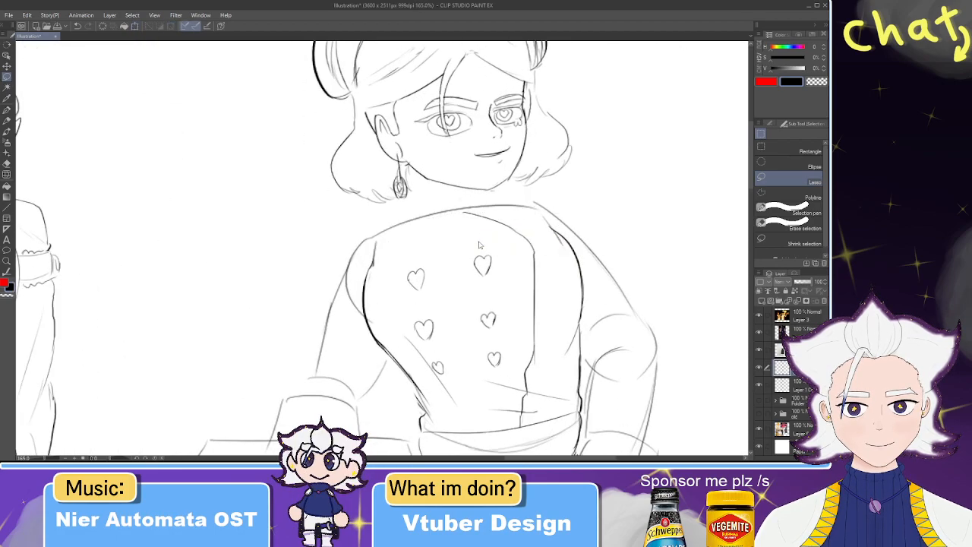
{"action": "key", "text": "p"}
{"action": "key", "text": "e"}
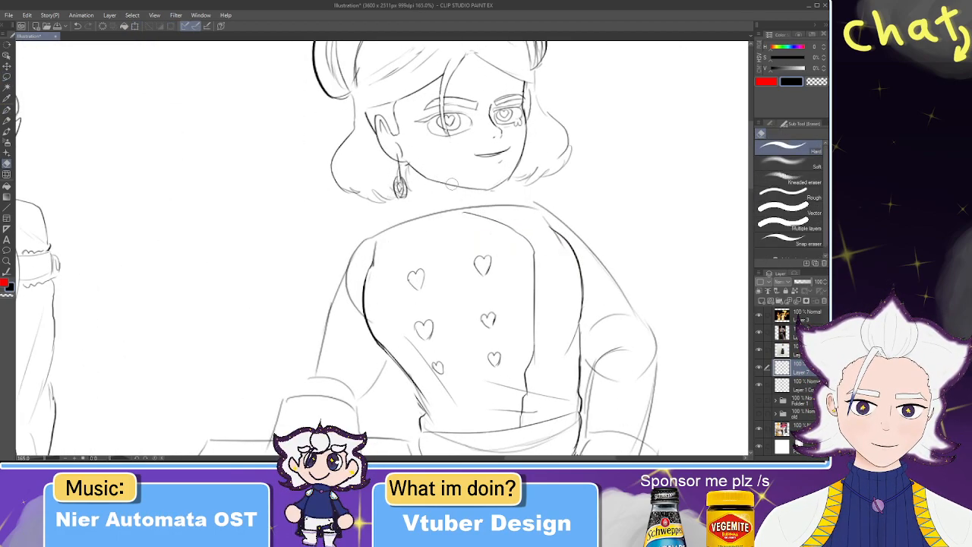
{"action": "key", "text": "p"}
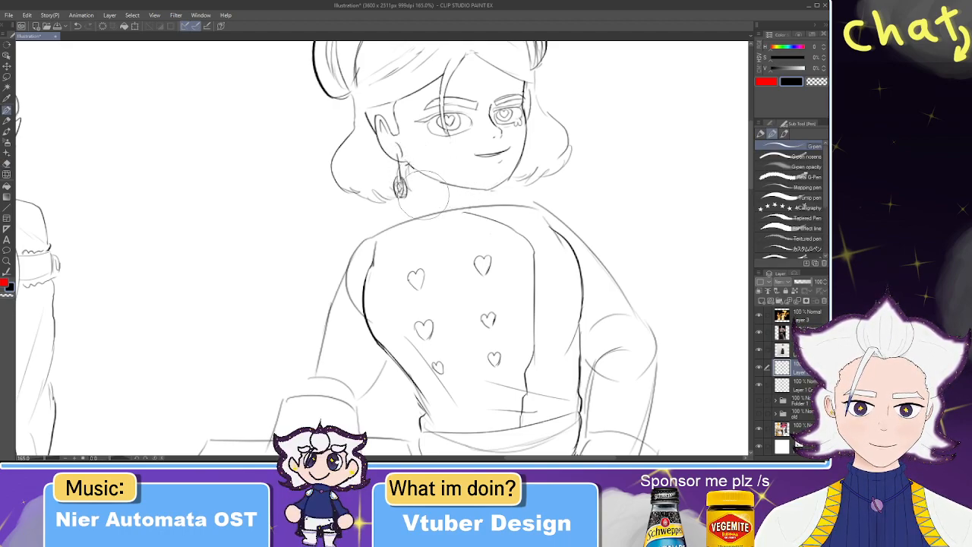
- Sketch both sides of the second figure's neck below the jaw and erase the shoulder line crossing its base
{"action": "key", "text": "ctrl+z"}
{"action": "key", "text": "ctrl+z"}
{"action": "left_click_drag", "start_coordinate": [414, 174], "coordinate": [421, 214]}
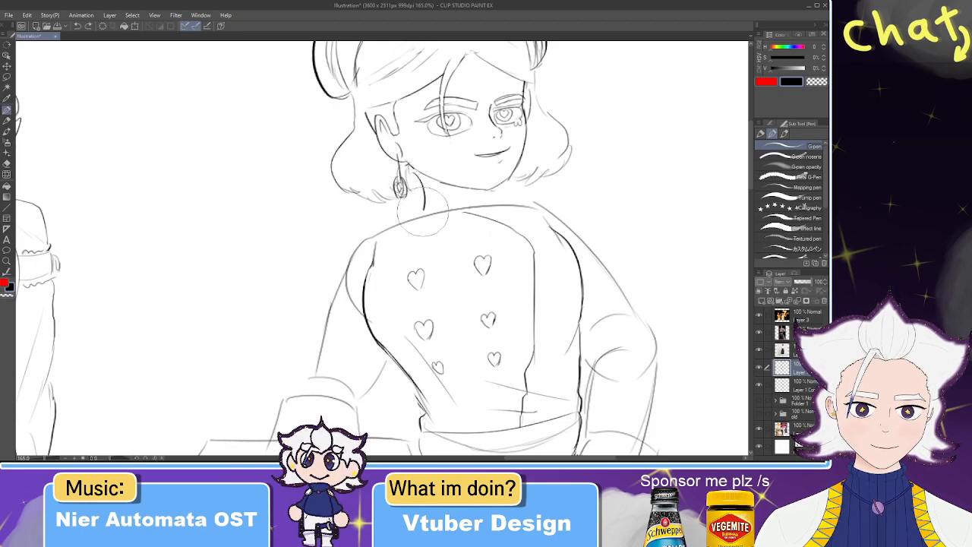
{"action": "mouse_move", "coordinate": [494, 189]}
{"action": "left_mouse_down"}
{"action": "mouse_move", "coordinate": [503, 203]}
{"action": "mouse_move", "coordinate": [471, 207]}
{"action": "mouse_move", "coordinate": [497, 204]}
{"action": "left_mouse_up"}
{"action": "key", "text": "e"}
{"action": "key", "text": "p"}
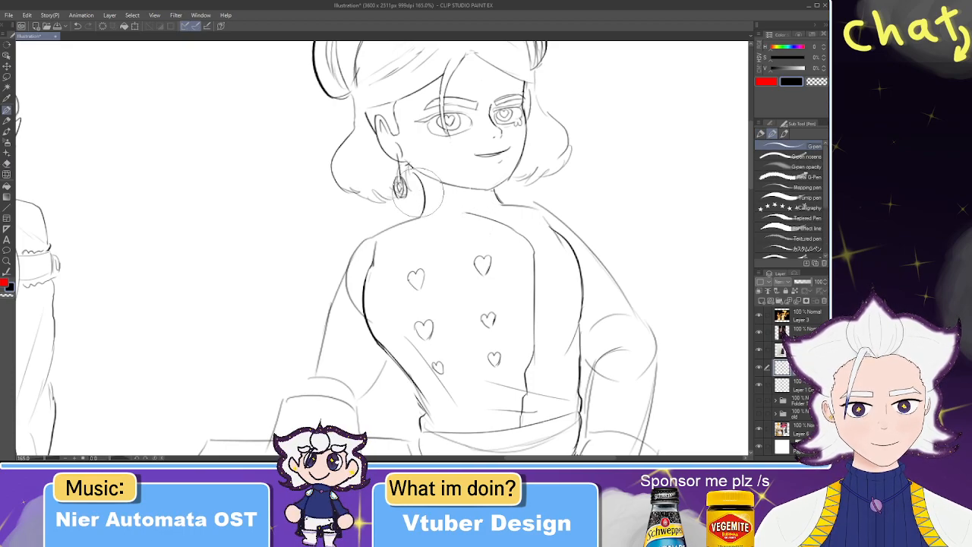
- Sketch the jacket's standing collar around the neck with a front opening, and clean up its overlapping lines with the eraser
{"action": "key", "text": "ctrl+z"}
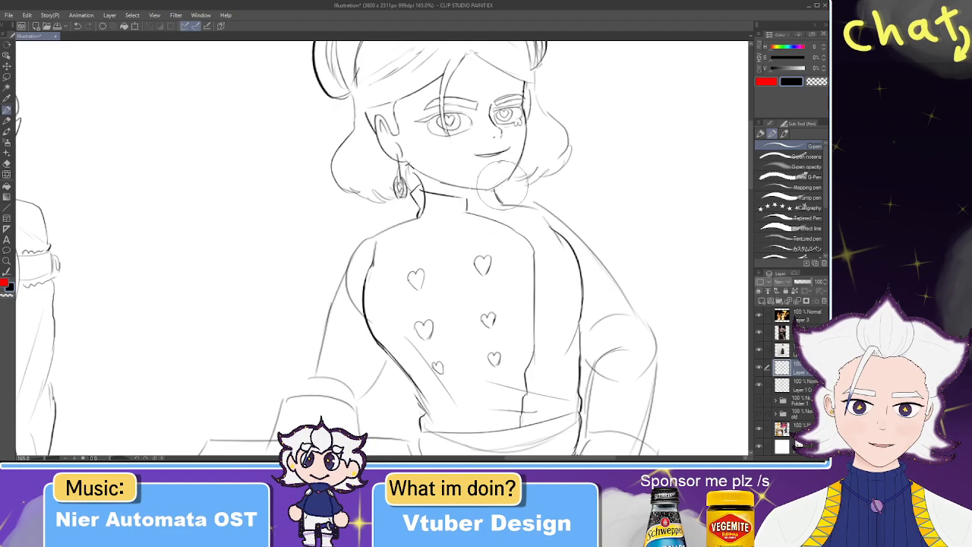
{"action": "left_click_drag", "start_coordinate": [499, 186], "coordinate": [509, 195]}
{"action": "key", "text": "ctrl+z"}
{"action": "key", "text": "ctrl+z"}
{"action": "mouse_move", "coordinate": [497, 188]}
{"action": "left_mouse_down"}
{"action": "mouse_move", "coordinate": [479, 215]}
{"action": "mouse_move", "coordinate": [467, 212]}
{"action": "mouse_move", "coordinate": [506, 226]}
{"action": "mouse_move", "coordinate": [502, 194]}
{"action": "left_mouse_up"}
{"action": "key", "text": "e"}
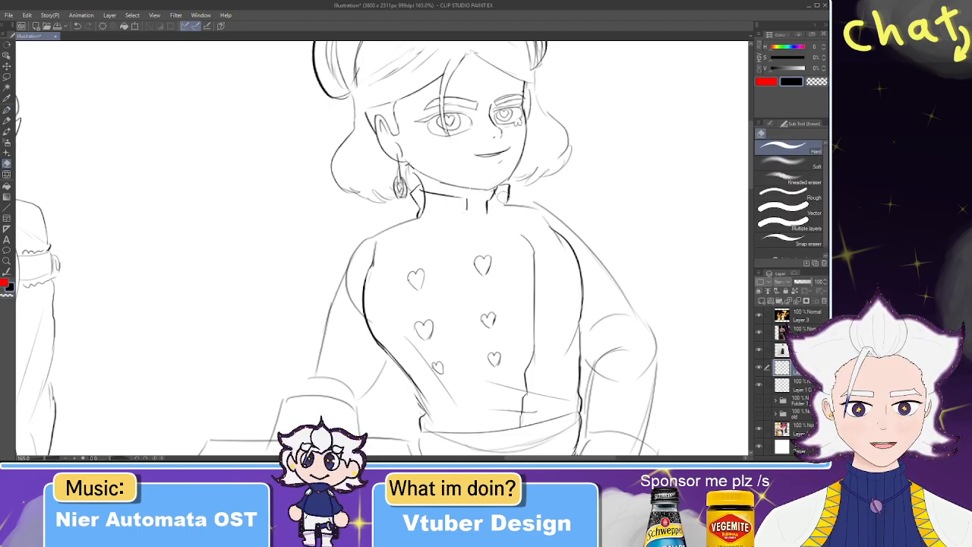
{"action": "mouse_move", "coordinate": [426, 210]}
{"action": "left_mouse_down"}
{"action": "mouse_move", "coordinate": [423, 217]}
{"action": "mouse_move", "coordinate": [429, 203]}
{"action": "left_mouse_up"}
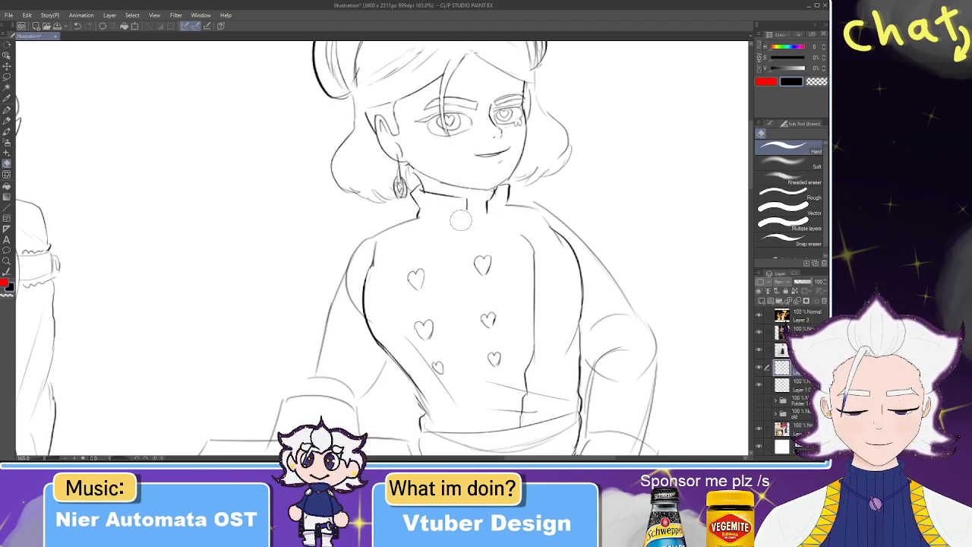
- Redraw the jacket's overlapping front edge from the collar opening to an angular corner, and complete the collar's base lines
{"action": "key", "text": "p"}
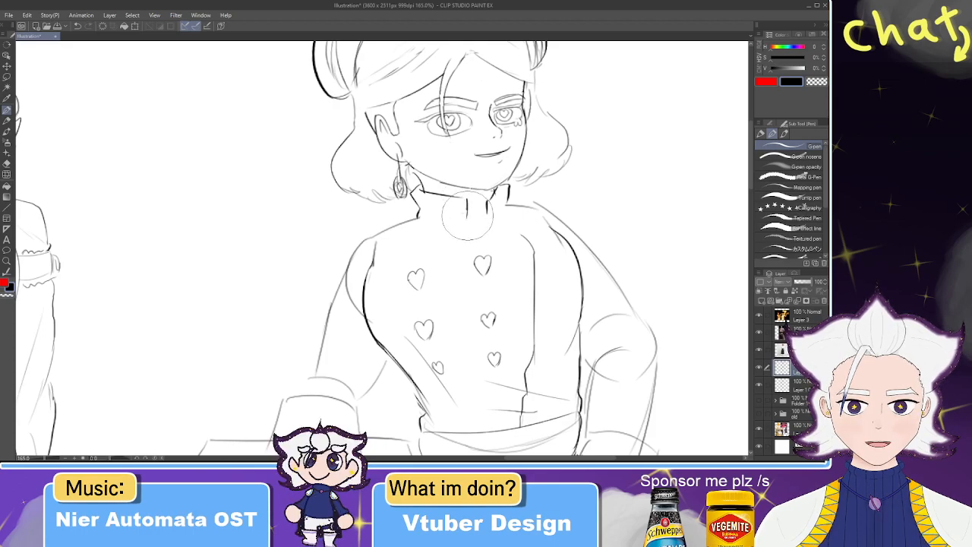
{"action": "key", "text": "ctrl+z"}
{"action": "left_click_drag", "start_coordinate": [466, 227], "coordinate": [513, 229]}
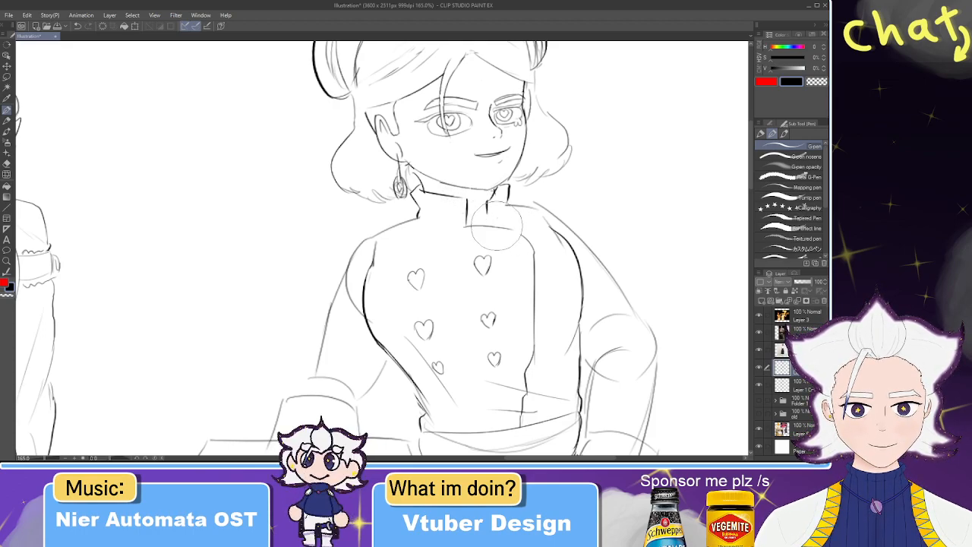
{"action": "key", "text": "e"}
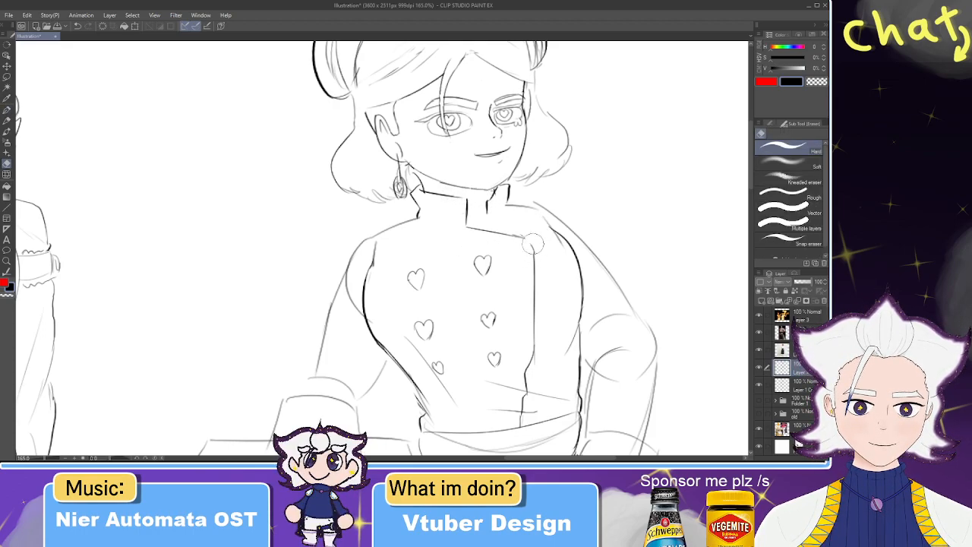
{"action": "key", "text": "p"}
{"action": "left_click_drag", "start_coordinate": [522, 237], "coordinate": [534, 252]}
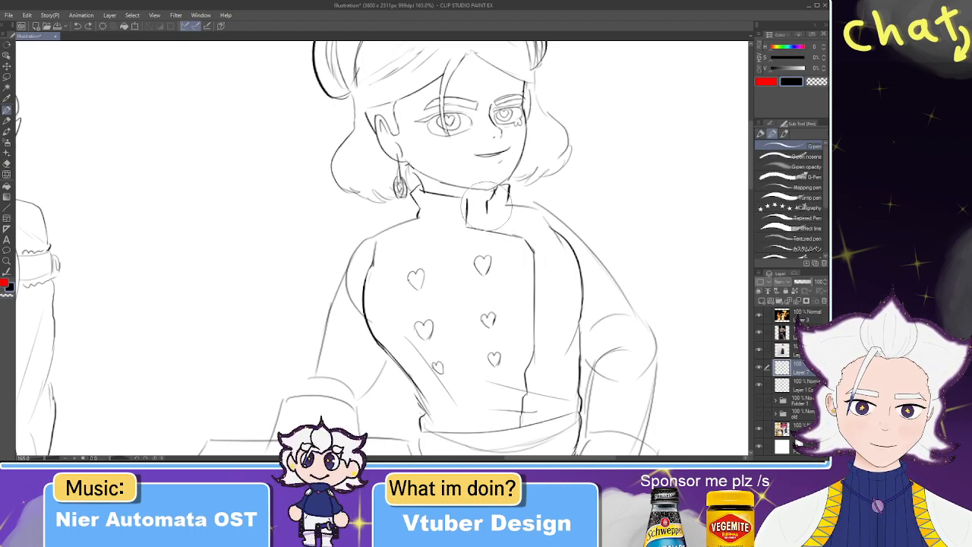
{"action": "key", "text": "e"}
{"action": "key", "text": "p"}
{"action": "left_click_drag", "start_coordinate": [505, 204], "coordinate": [512, 206]}
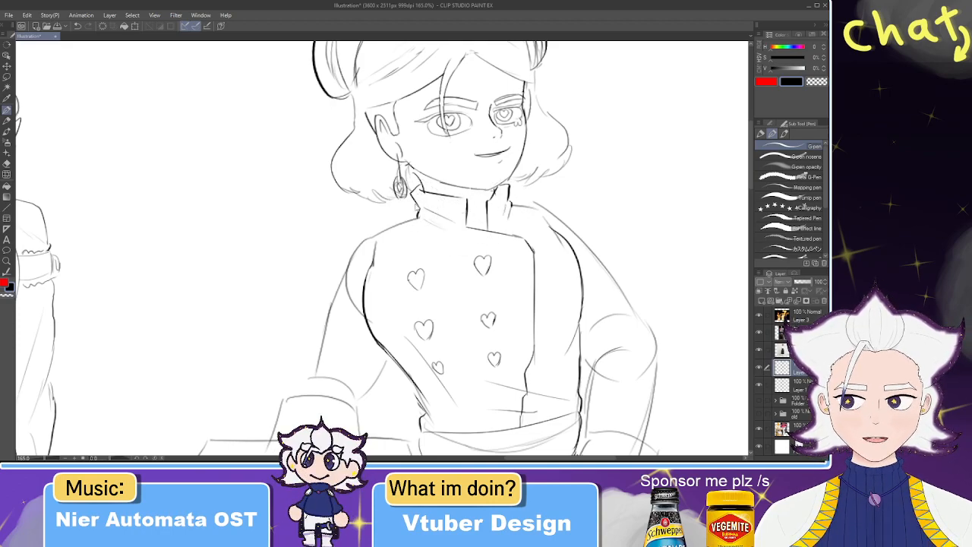
- Lasso the second figure's chest contour beside the bag-side arm and shift it slightly inward toward the heart buttons
{"action": "scroll", "coordinate": [397, 187], "scroll_direction": "down", "scroll_amount": 6}
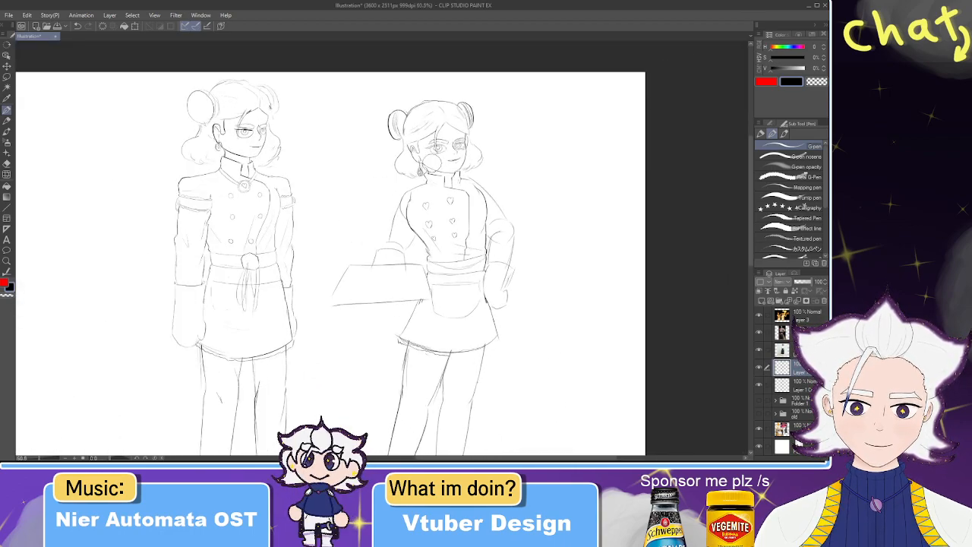
{"action": "scroll", "coordinate": [424, 161], "scroll_direction": "up", "scroll_amount": 5}
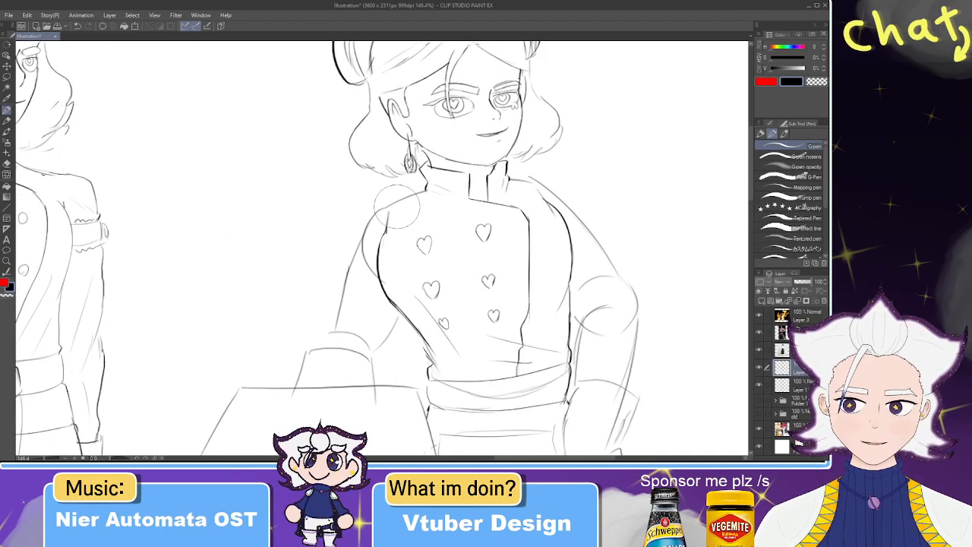
{"action": "left_click", "coordinate": [6, 77]}
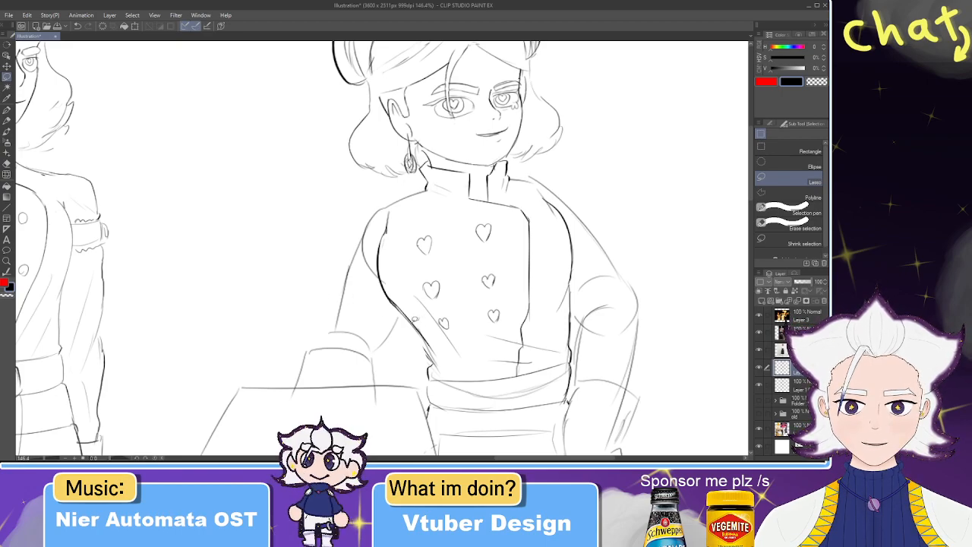
{"action": "mouse_move", "coordinate": [380, 273]}
{"action": "left_mouse_down"}
{"action": "mouse_move", "coordinate": [377, 226]}
{"action": "mouse_move", "coordinate": [406, 292]}
{"action": "left_mouse_up"}
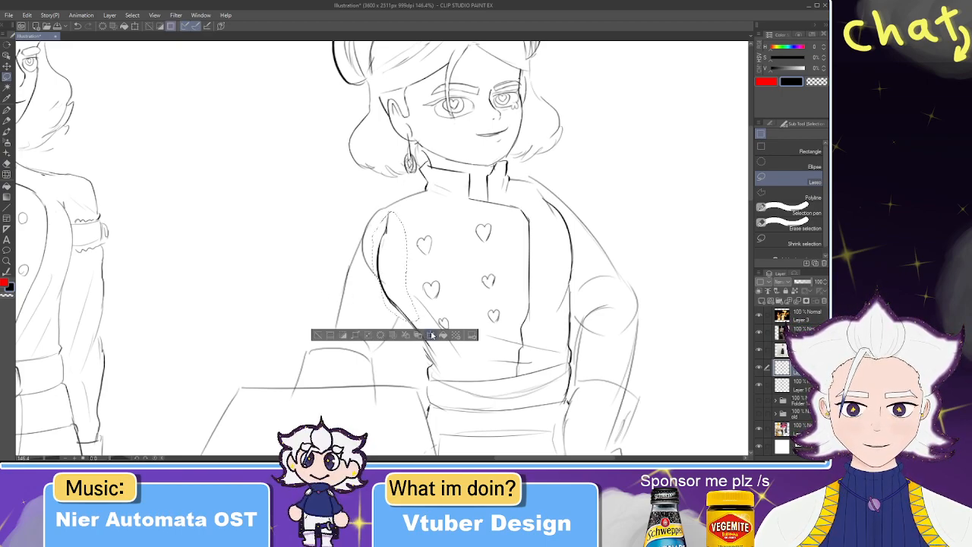
{"action": "left_click", "coordinate": [431, 334]}
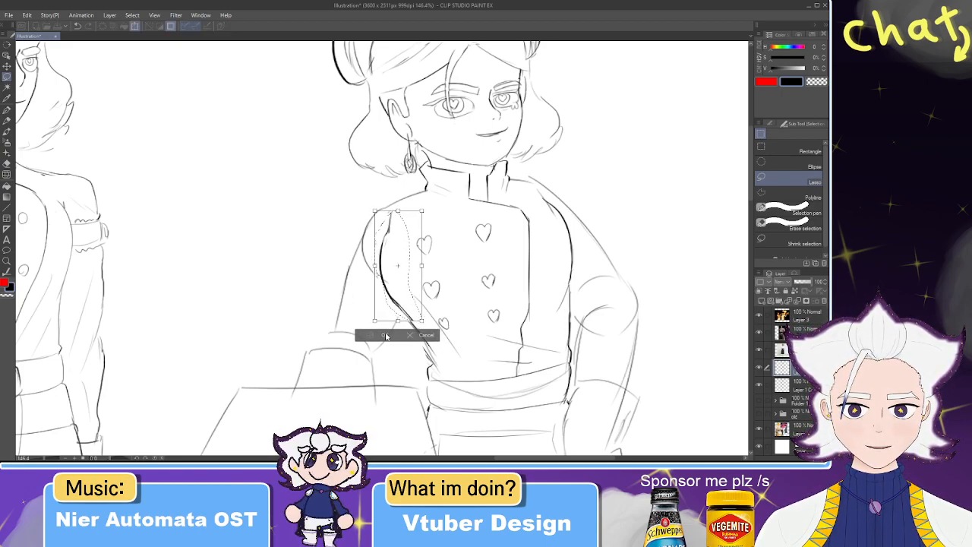
{"action": "left_click", "coordinate": [385, 336]}
- Sketch the second figure's bag-side shoulder outline from the collar base to the upper arm, modelled on the first figure's squared shoulder
{"action": "key", "text": "p"}
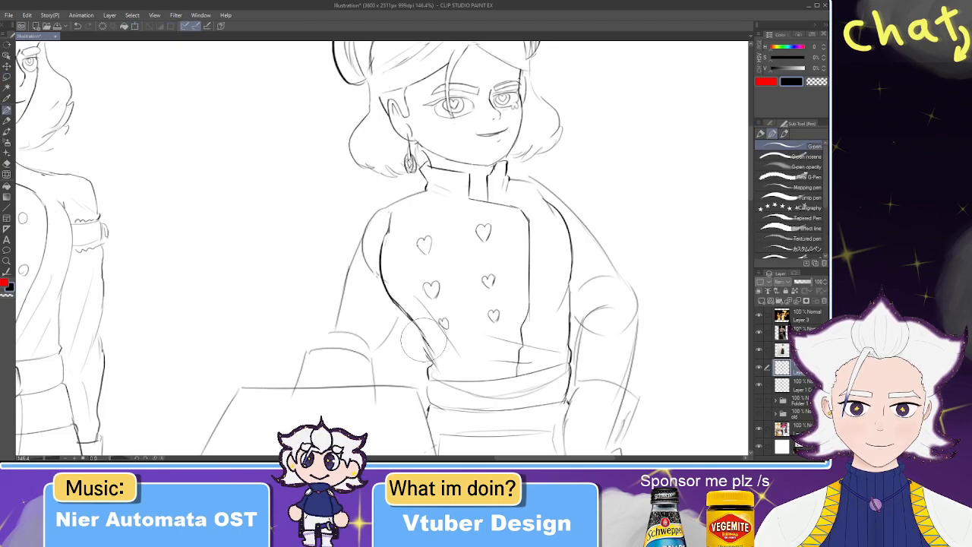
{"action": "mouse_move", "coordinate": [380, 197]}
{"action": "left_mouse_down"}
{"action": "mouse_move", "coordinate": [513, 193]}
{"action": "mouse_move", "coordinate": [553, 181]}
{"action": "mouse_move", "coordinate": [500, 234]}
{"action": "mouse_move", "coordinate": [487, 231]}
{"action": "mouse_move", "coordinate": [524, 209]}
{"action": "left_mouse_up"}
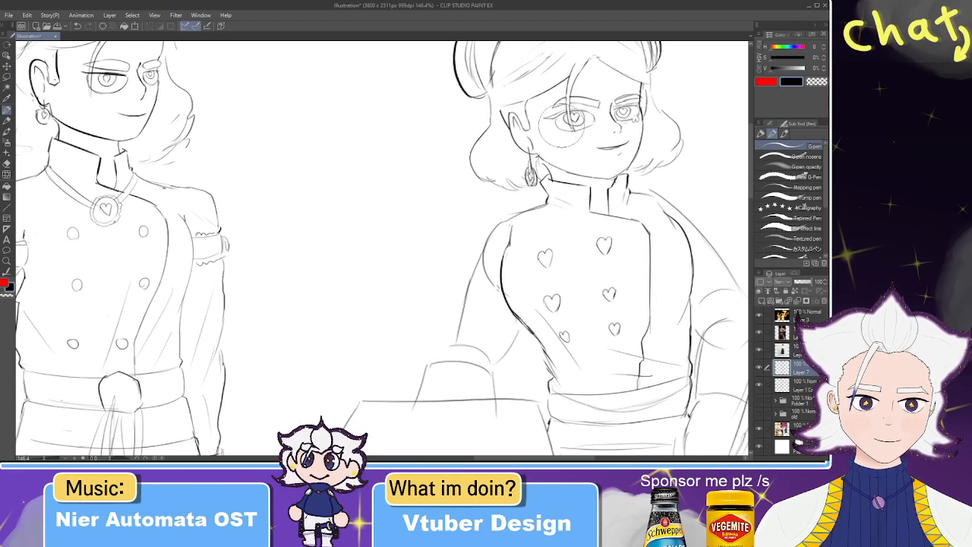
{"action": "left_click_drag", "start_coordinate": [481, 165], "coordinate": [437, 174]}
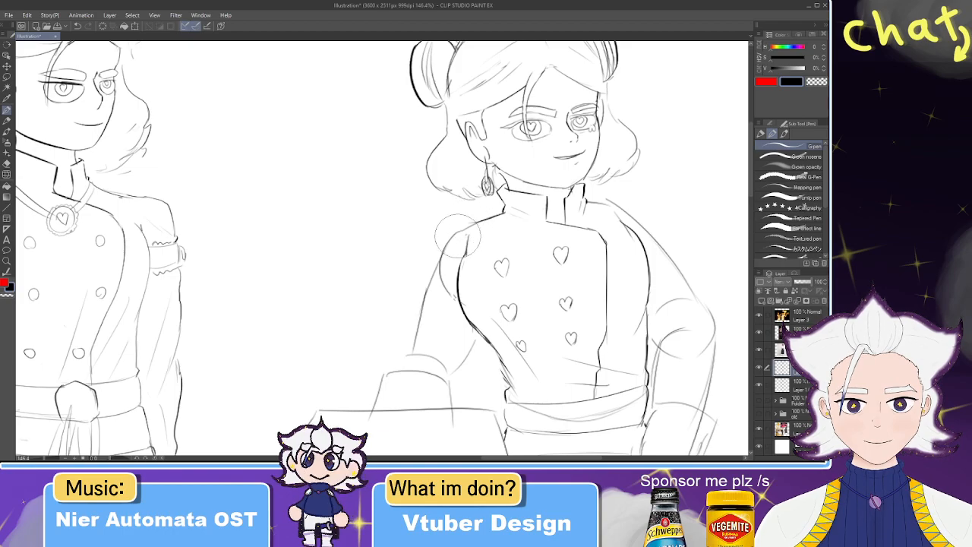
{"action": "left_click_drag", "start_coordinate": [457, 237], "coordinate": [508, 223]}
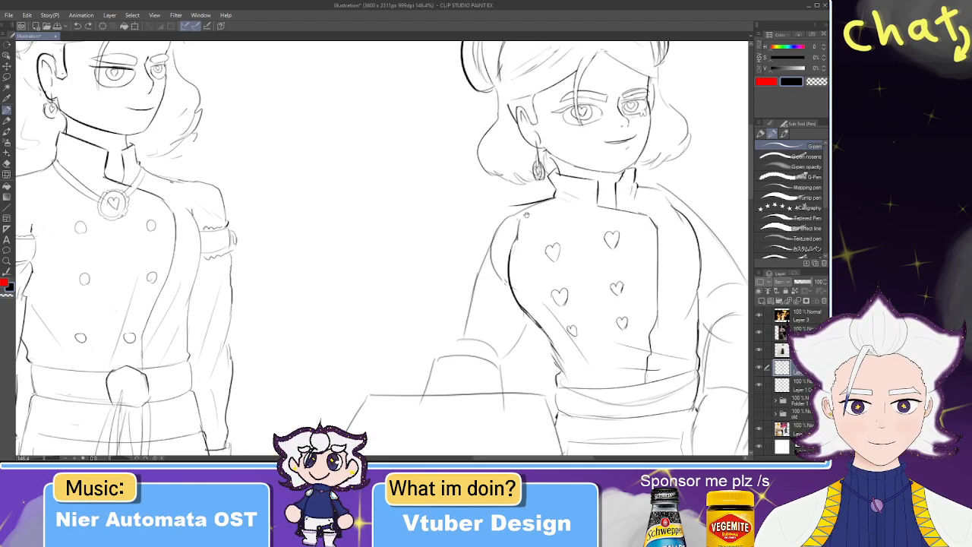
{"action": "left_click_drag", "start_coordinate": [509, 213], "coordinate": [622, 177]}
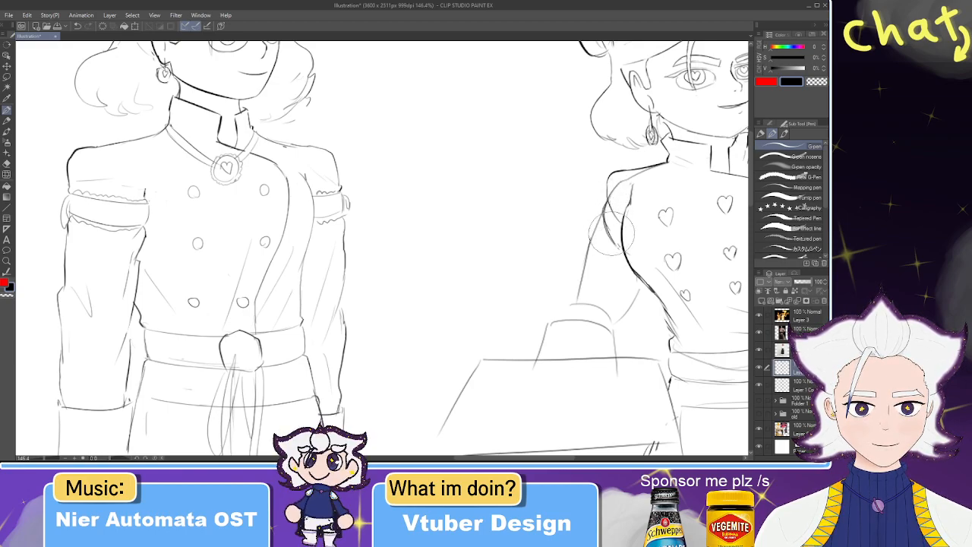
- Erase stray shoulder lines and redraw the sleeve outline on the right figure's tray-holding arm, down to the rolled cuff
{"action": "key", "text": "e"}
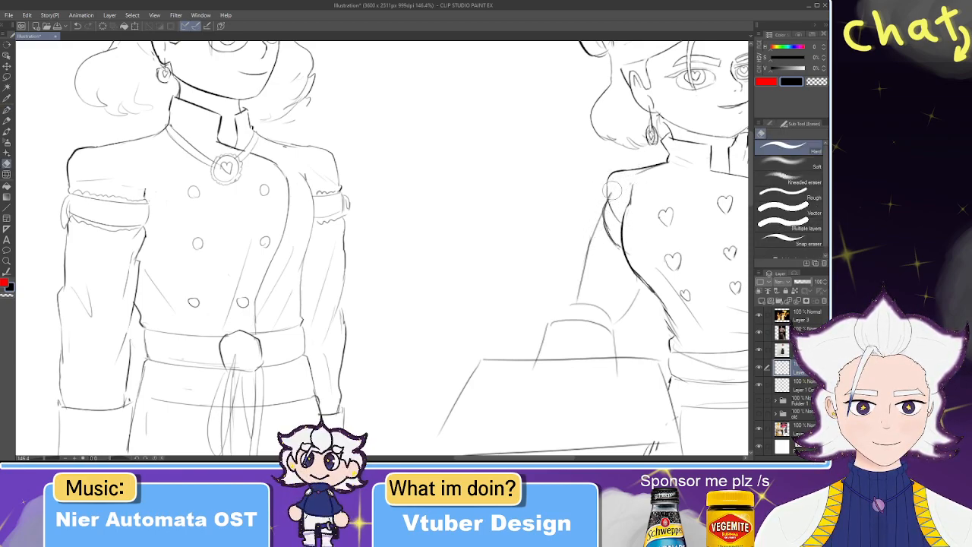
{"action": "left_click_drag", "start_coordinate": [653, 171], "coordinate": [623, 140]}
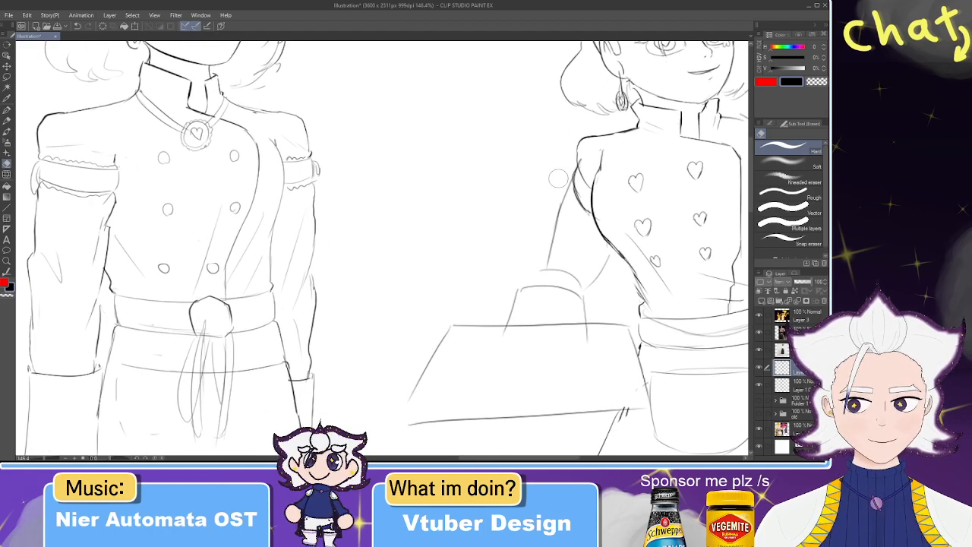
{"action": "key", "text": "p"}
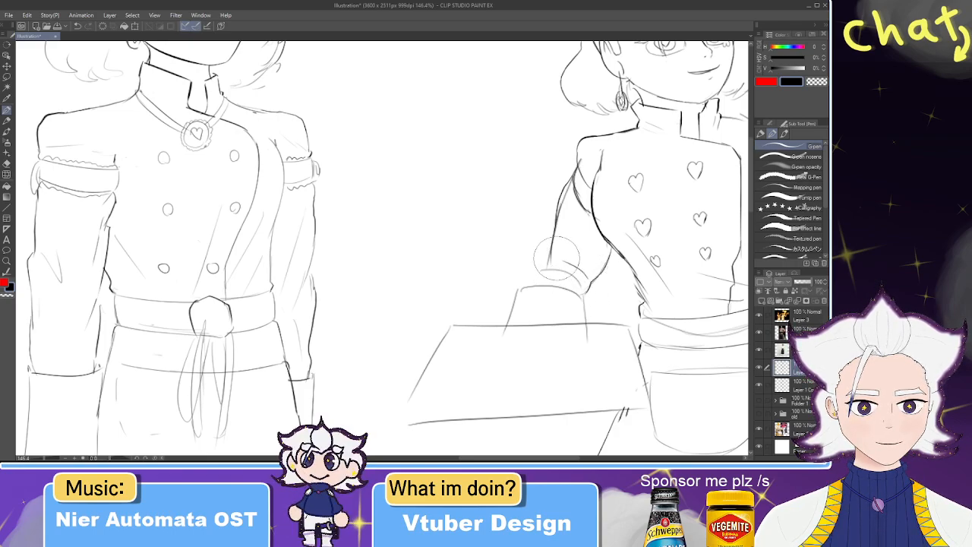
{"action": "left_click_drag", "start_coordinate": [551, 259], "coordinate": [530, 285]}
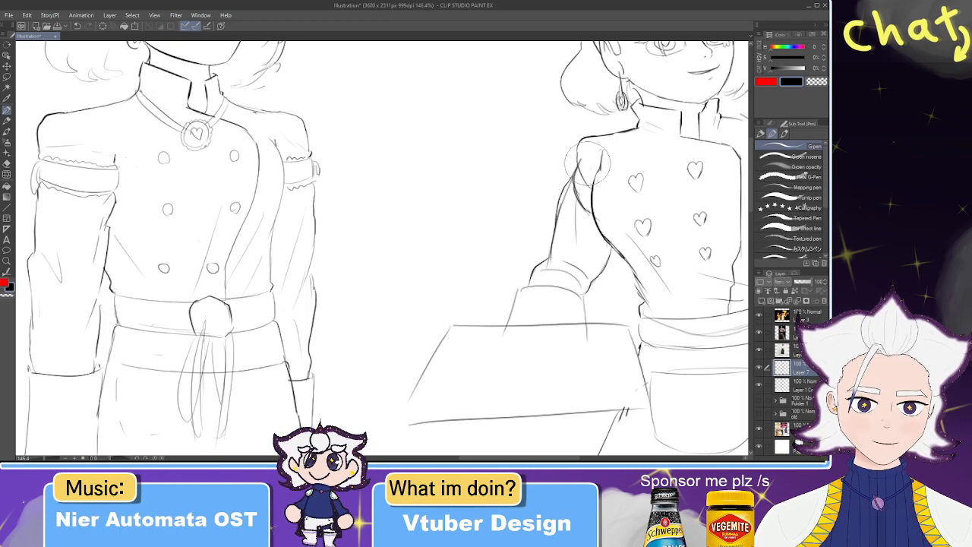
{"action": "key", "text": "e"}
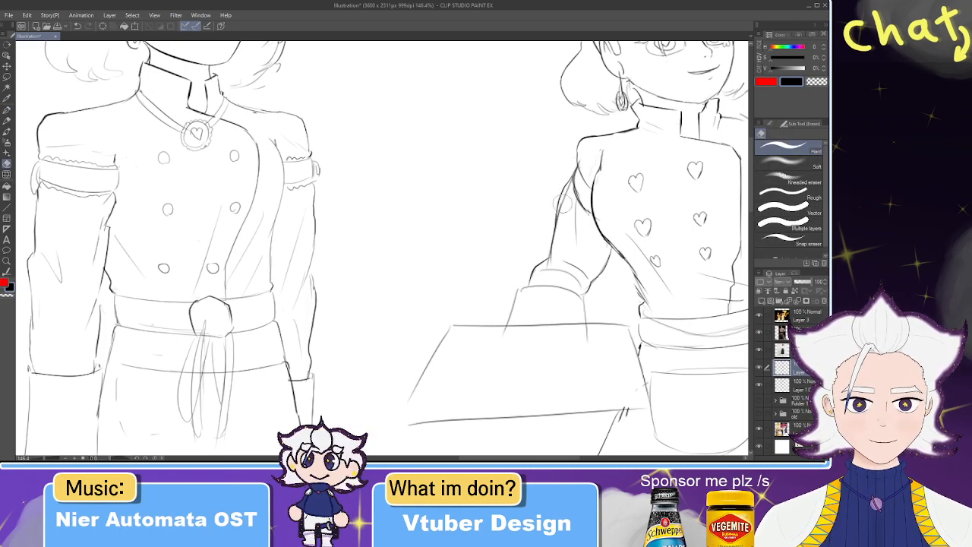
{"action": "left_click_drag", "start_coordinate": [574, 207], "coordinate": [485, 173]}
- Darken the outline of the right figure's glove where the hand rests behind the tray, using the G-pen
{"action": "key", "text": "p"}
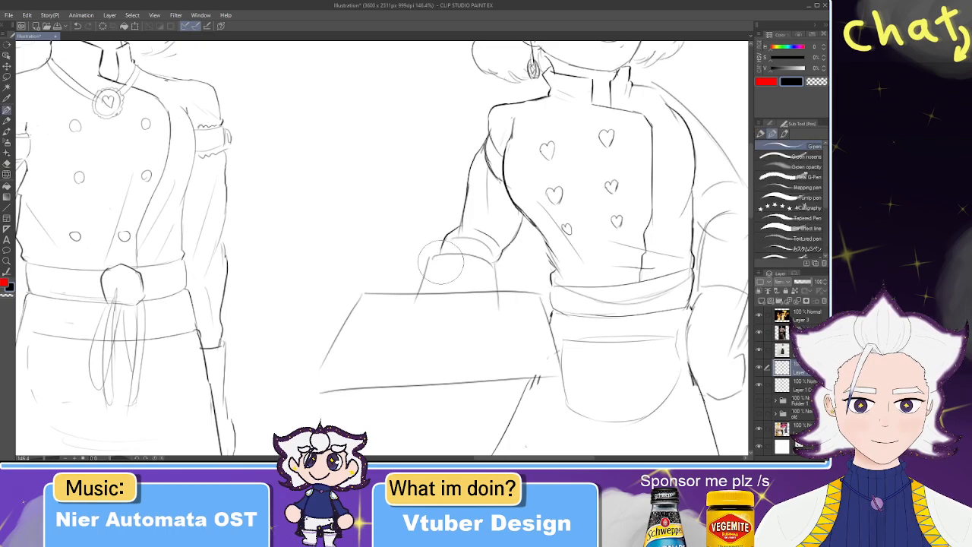
{"action": "mouse_move", "coordinate": [430, 258]}
{"action": "left_mouse_down"}
{"action": "mouse_move", "coordinate": [502, 266]}
{"action": "mouse_move", "coordinate": [505, 286]}
{"action": "mouse_move", "coordinate": [441, 257]}
{"action": "mouse_move", "coordinate": [493, 264]}
{"action": "mouse_move", "coordinate": [439, 254]}
{"action": "mouse_move", "coordinate": [491, 258]}
{"action": "left_mouse_up"}
{"action": "key", "text": "ctrl+z"}
{"action": "key", "text": "e"}
{"action": "key", "text": "p"}
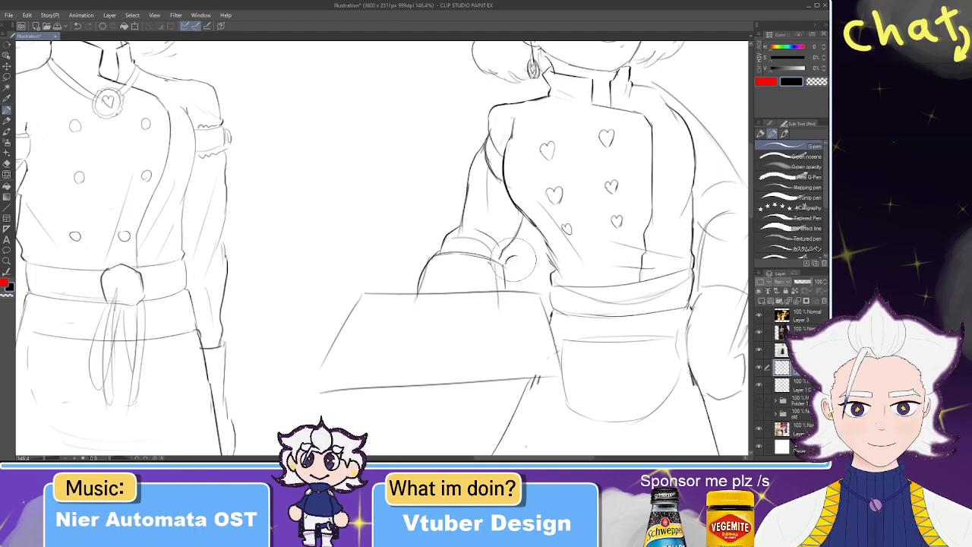
{"action": "mouse_move", "coordinate": [445, 220]}
{"action": "left_mouse_down"}
{"action": "mouse_move", "coordinate": [608, 192]}
{"action": "mouse_move", "coordinate": [512, 195]}
{"action": "left_mouse_up"}
- Draw a small heart-shaped tag on the outer edge of the tray hand's glove cuff
{"action": "mouse_move", "coordinate": [497, 229]}
{"action": "left_mouse_down"}
{"action": "mouse_move", "coordinate": [486, 217]}
{"action": "mouse_move", "coordinate": [498, 221]}
{"action": "left_mouse_up"}
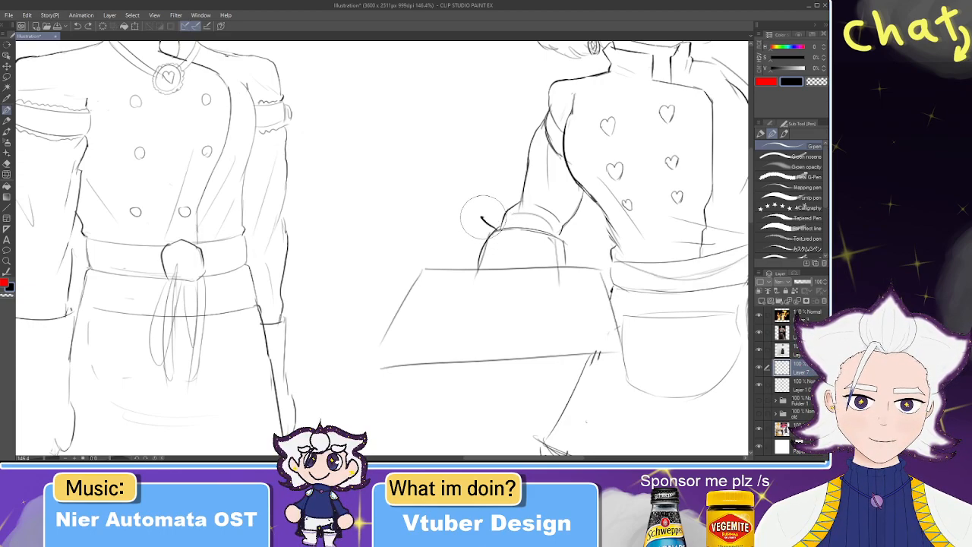
{"action": "left_click_drag", "start_coordinate": [484, 218], "coordinate": [498, 225]}
{"action": "mouse_move", "coordinate": [707, 161]}
{"action": "left_mouse_down"}
{"action": "mouse_move", "coordinate": [572, 161]}
{"action": "mouse_move", "coordinate": [508, 192]}
{"action": "mouse_move", "coordinate": [429, 293]}
{"action": "mouse_move", "coordinate": [416, 263]}
{"action": "left_mouse_up"}
{"action": "mouse_move", "coordinate": [472, 168]}
{"action": "left_mouse_down"}
{"action": "mouse_move", "coordinate": [486, 160]}
{"action": "mouse_move", "coordinate": [535, 210]}
{"action": "left_mouse_up"}
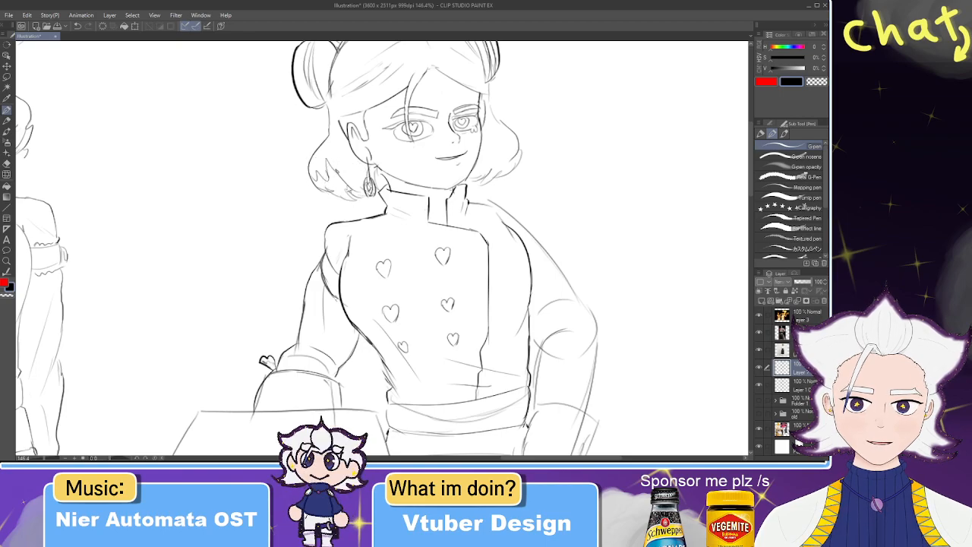
- Redraw the right figure's far shoulder puff and the outer upper sleeve of the arm on the hip, erasing overlapping lines
{"action": "mouse_move", "coordinate": [484, 194]}
{"action": "left_mouse_down"}
{"action": "mouse_move", "coordinate": [425, 155]}
{"action": "mouse_move", "coordinate": [449, 215]}
{"action": "mouse_move", "coordinate": [431, 209]}
{"action": "mouse_move", "coordinate": [442, 206]}
{"action": "mouse_move", "coordinate": [437, 99]}
{"action": "left_mouse_up"}
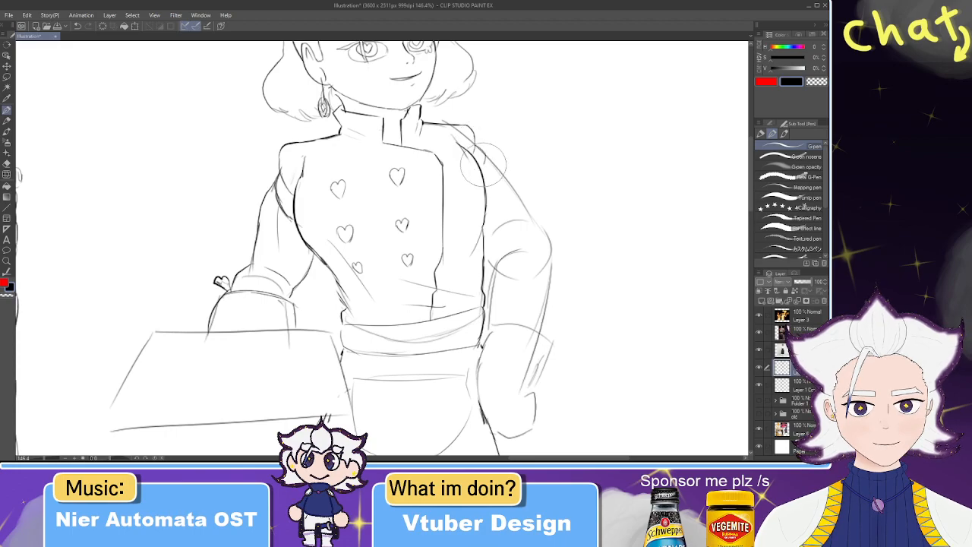
{"action": "key", "text": "e"}
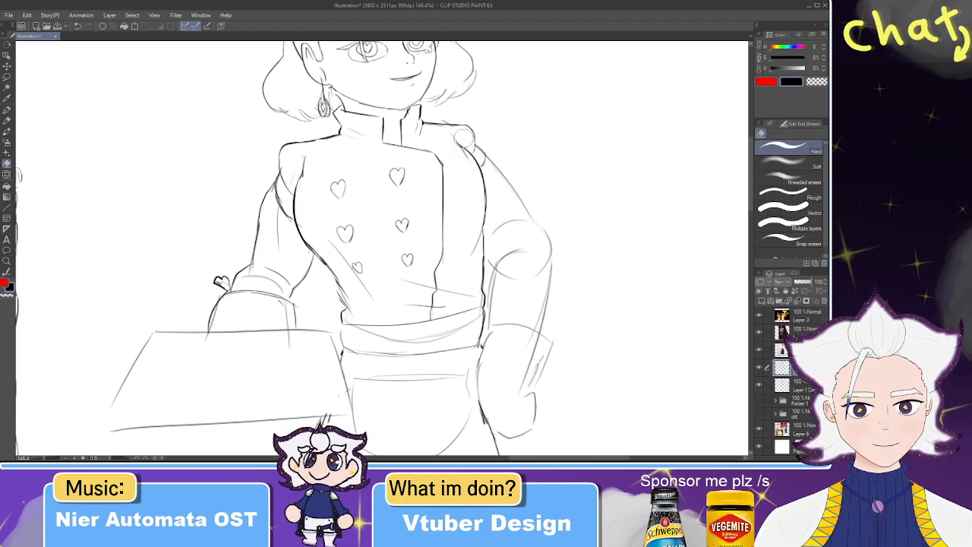
{"action": "left_click_drag", "start_coordinate": [464, 149], "coordinate": [448, 116]}
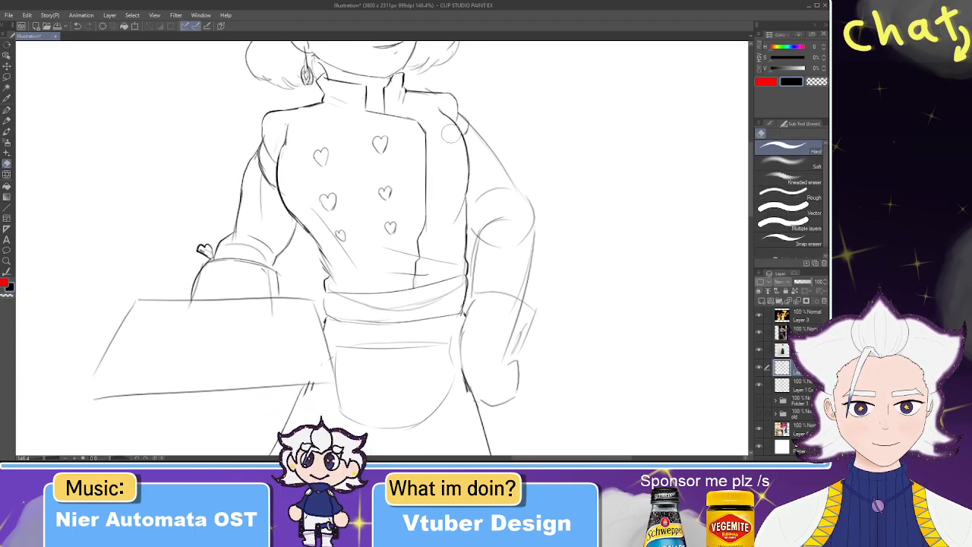
{"action": "key", "text": "p"}
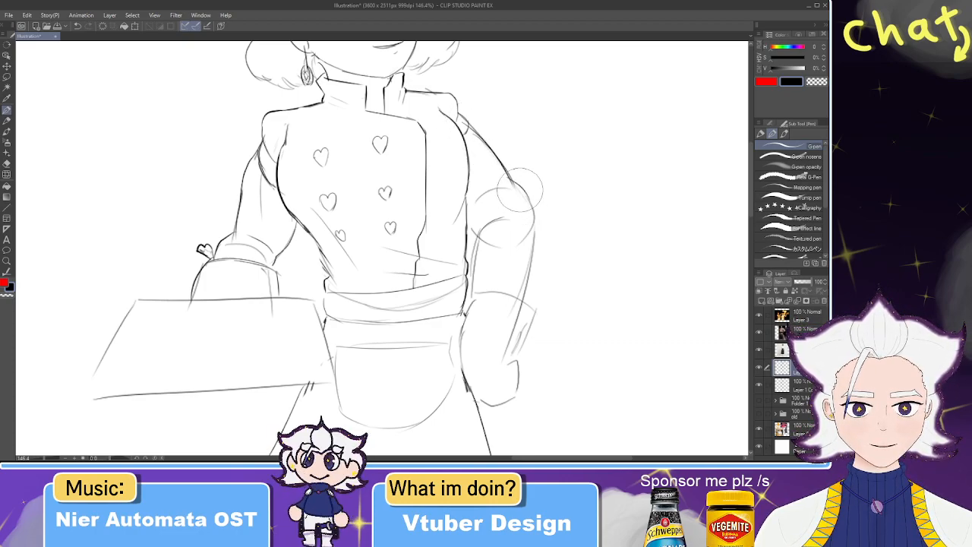
{"action": "key", "text": "e"}
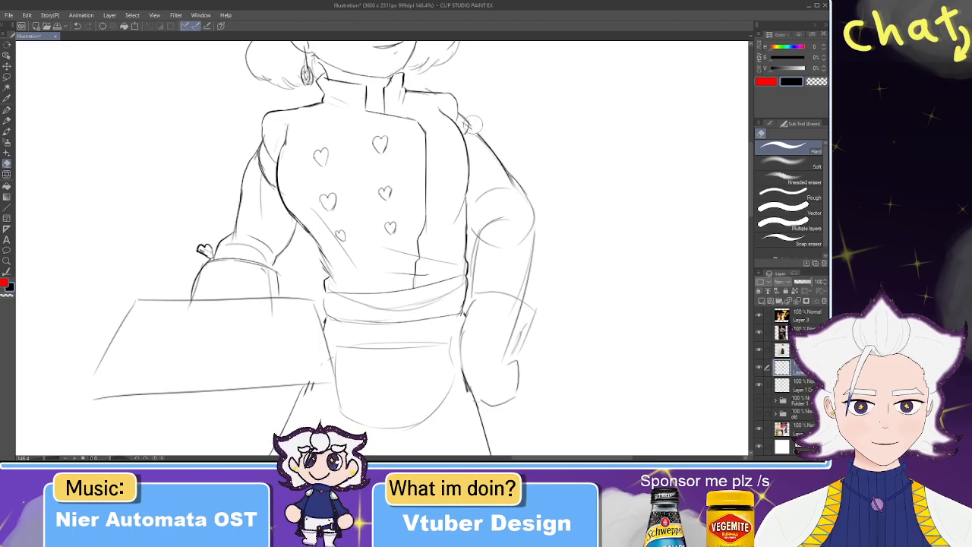
- Draw the inner elbow crease and the outer forearm line on the right figure's bent arm
{"action": "key", "text": "p"}
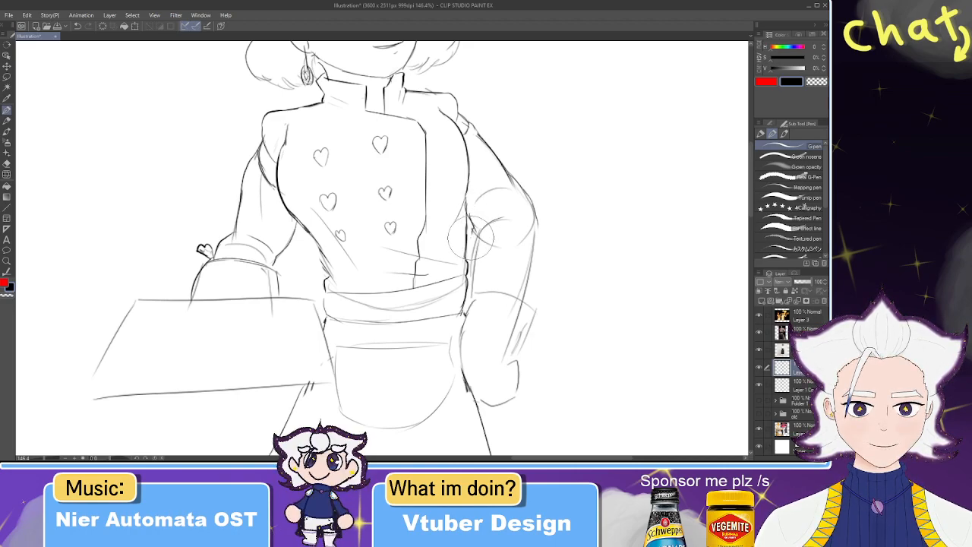
{"action": "left_click_drag", "start_coordinate": [471, 235], "coordinate": [500, 221]}
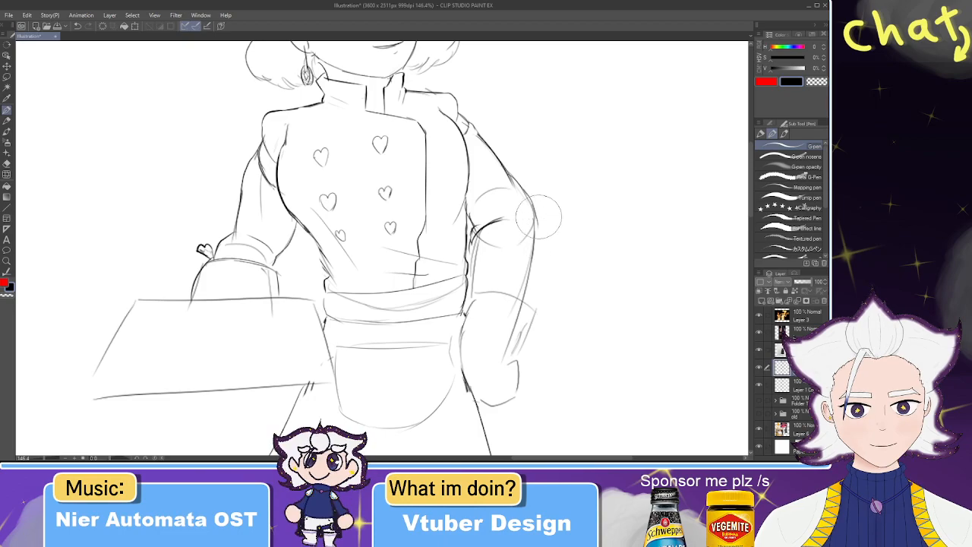
{"action": "mouse_move", "coordinate": [527, 239]}
{"action": "left_mouse_down"}
{"action": "mouse_move", "coordinate": [541, 308]}
{"action": "mouse_move", "coordinate": [570, 152]}
{"action": "left_mouse_up"}
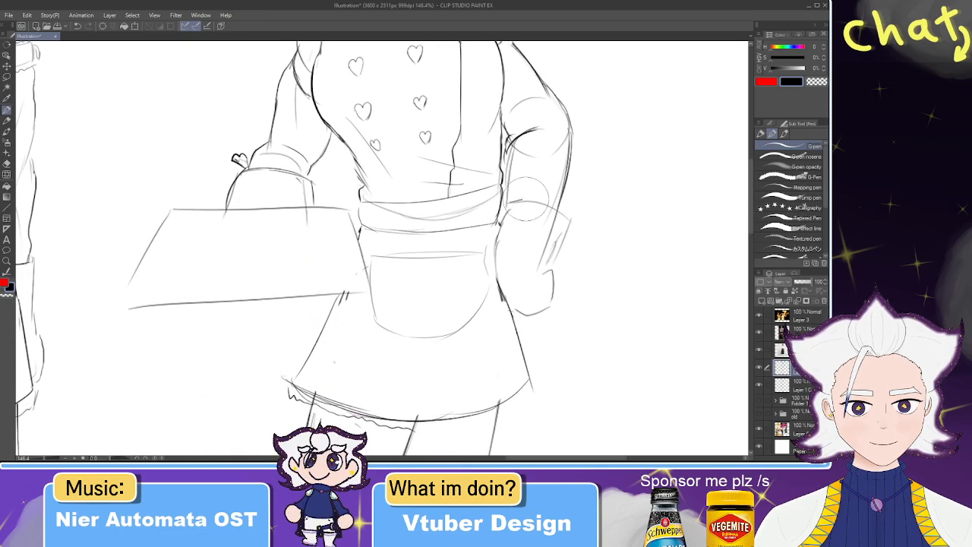
- Draw the flared cuff edge and the sides of the glove resting on the right figure's hip
{"action": "mouse_move", "coordinate": [501, 204]}
{"action": "left_mouse_down"}
{"action": "mouse_move", "coordinate": [577, 220]}
{"action": "mouse_move", "coordinate": [573, 212]}
{"action": "mouse_move", "coordinate": [553, 253]}
{"action": "left_mouse_up"}
{"action": "key", "text": "ctrl+z"}
{"action": "left_click_drag", "start_coordinate": [573, 217], "coordinate": [546, 269]}
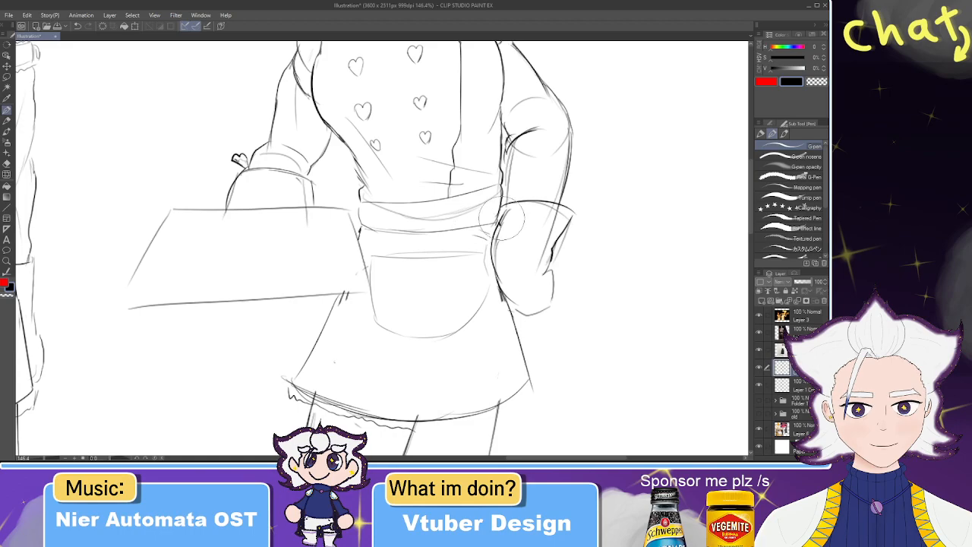
{"action": "key", "text": "e"}
{"action": "key", "text": "p"}
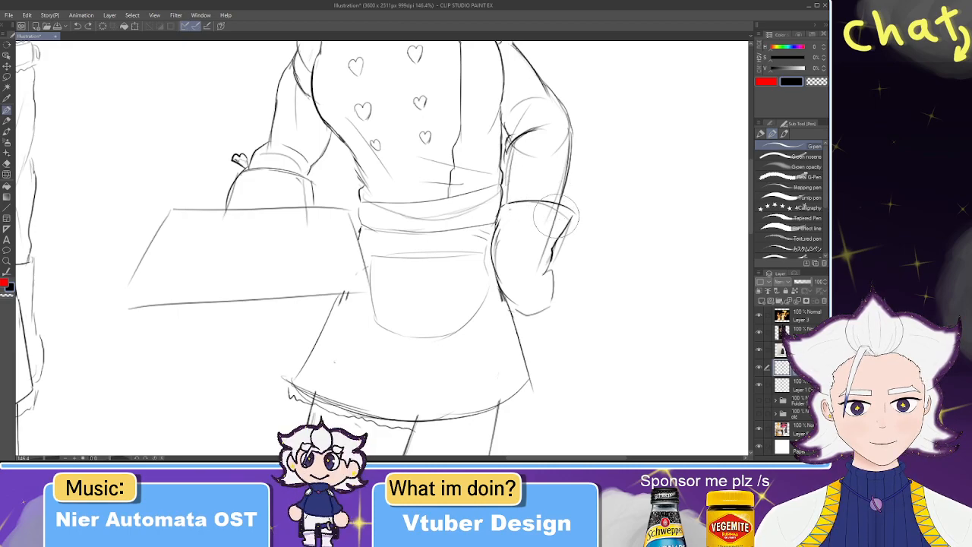
- Refine the hip glove's cuff corner and thumb, and erase and redraw its rounded lower edge
{"action": "key", "text": "e"}
{"action": "key", "text": "p"}
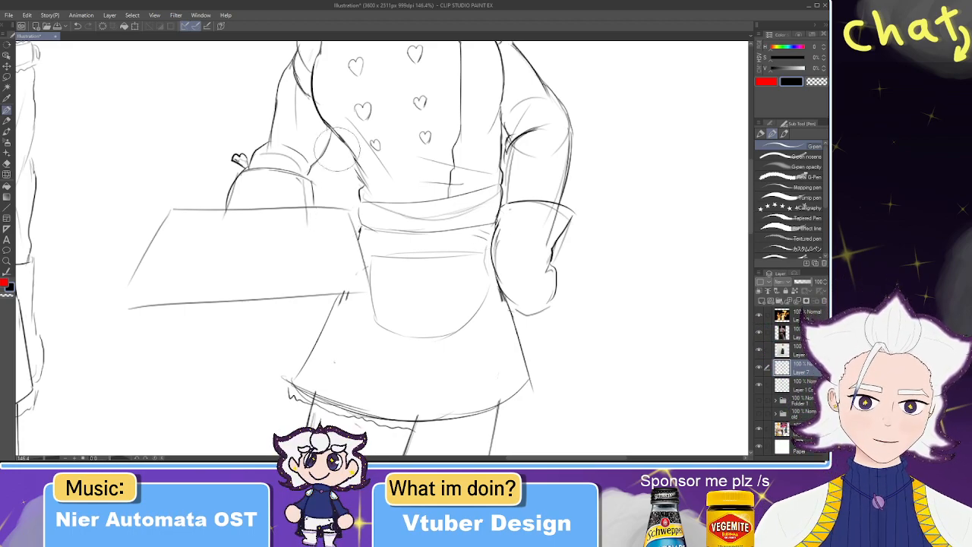
{"action": "key", "text": "e"}
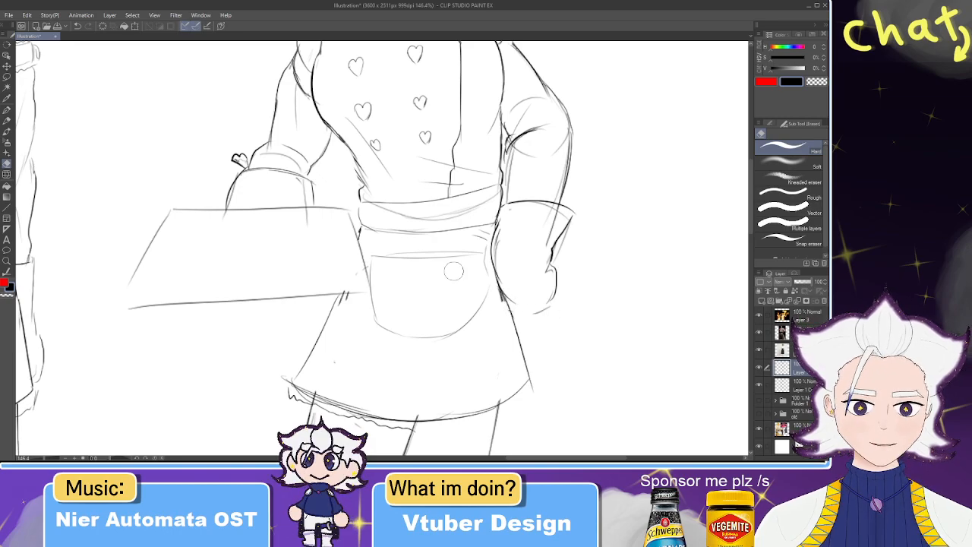
{"action": "key", "text": "p"}
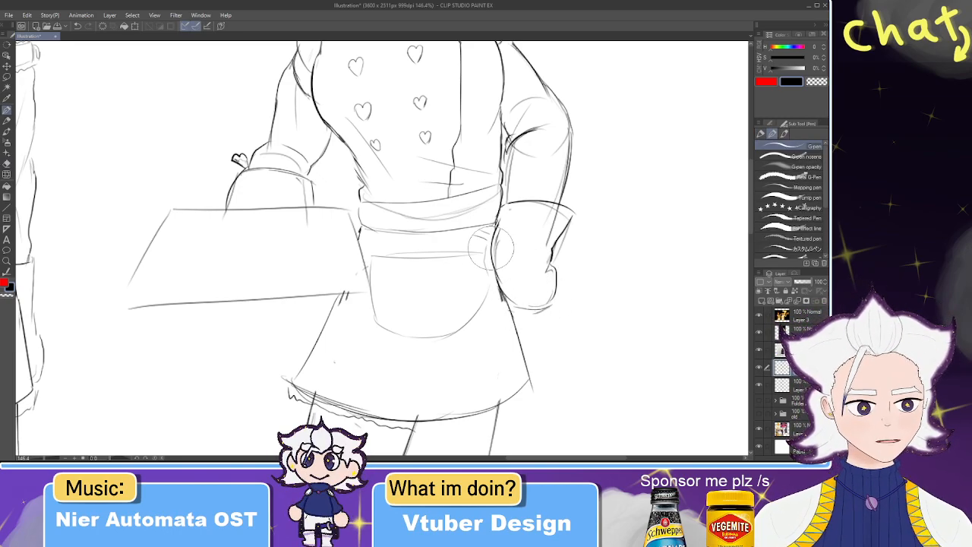
- Review both full-body sketches at different zoom levels, checking the right figure's proportions, pose and face
{"action": "scroll", "coordinate": [491, 248], "scroll_direction": "down", "scroll_amount": 2}
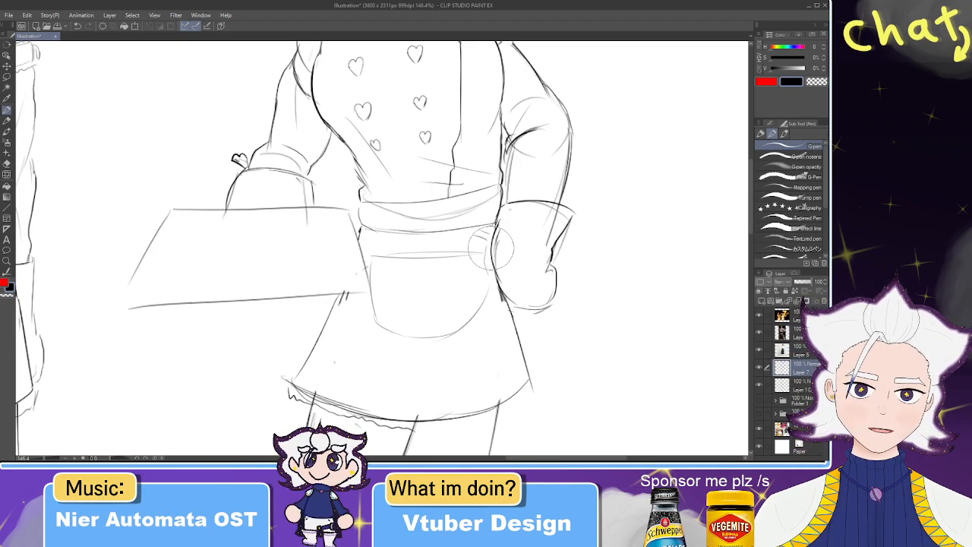
{"action": "scroll", "coordinate": [491, 248], "scroll_direction": "down", "scroll_amount": 3}
{"action": "scroll", "coordinate": [493, 249], "scroll_direction": "down", "scroll_amount": 1}
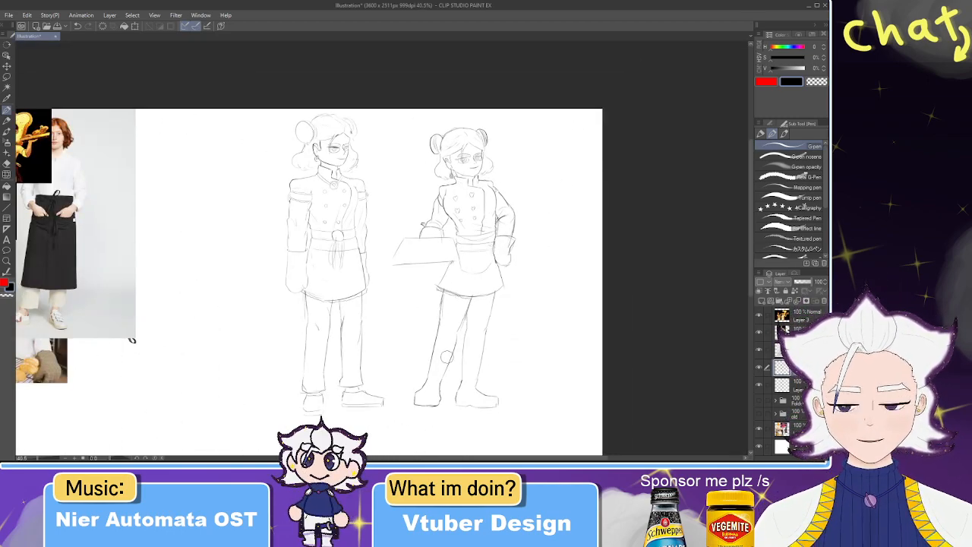
{"action": "scroll", "coordinate": [506, 303], "scroll_direction": "up", "scroll_amount": 2}
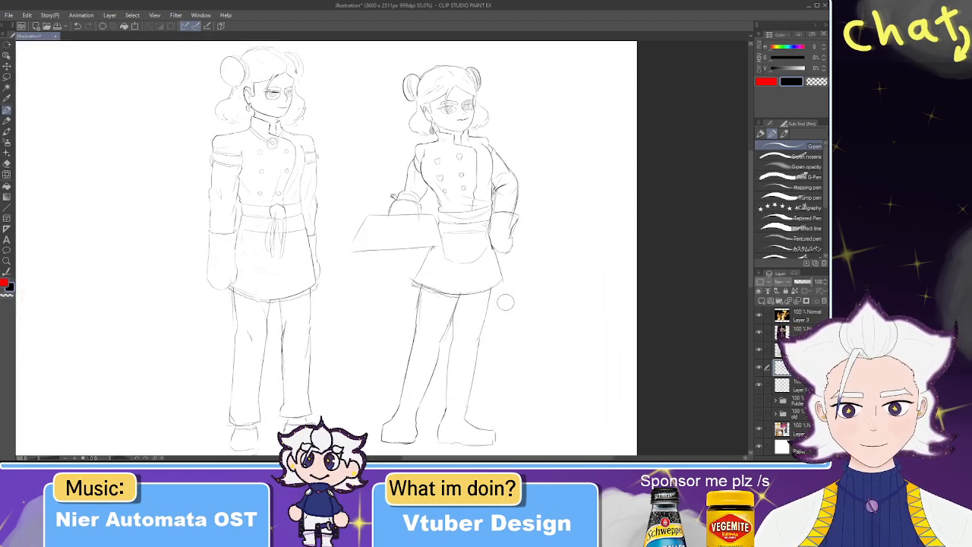
{"action": "scroll", "coordinate": [509, 367], "scroll_direction": "up", "scroll_amount": 1}
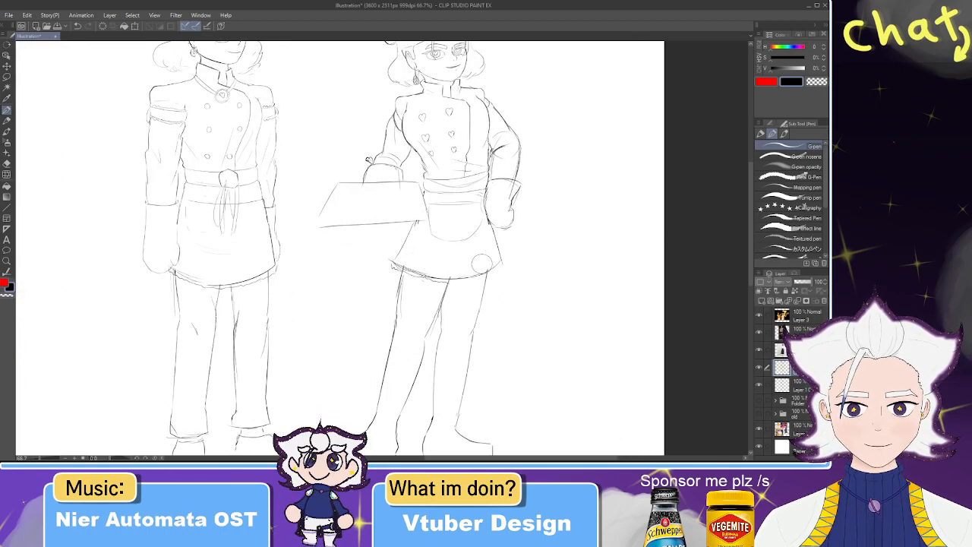
{"action": "scroll", "coordinate": [481, 267], "scroll_direction": "up", "scroll_amount": 2}
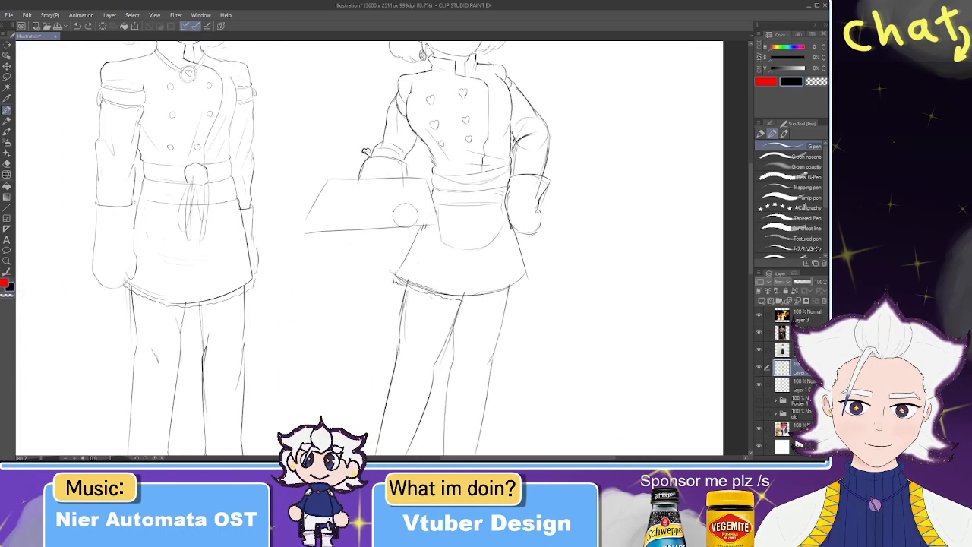
{"action": "scroll", "coordinate": [405, 214], "scroll_direction": "down", "scroll_amount": 3}
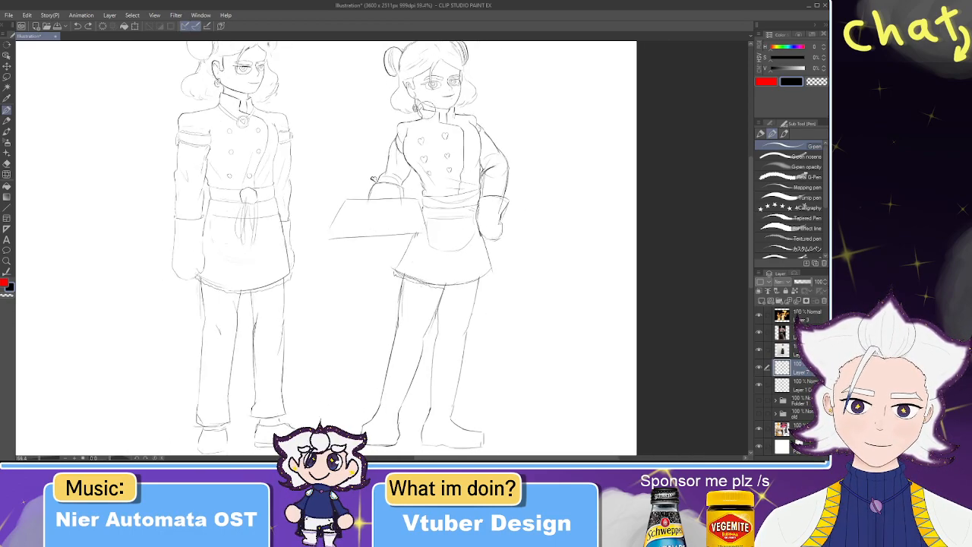
{"action": "scroll", "coordinate": [430, 107], "scroll_direction": "up", "scroll_amount": 5}
{"action": "scroll", "coordinate": [433, 156], "scroll_direction": "down", "scroll_amount": 1}
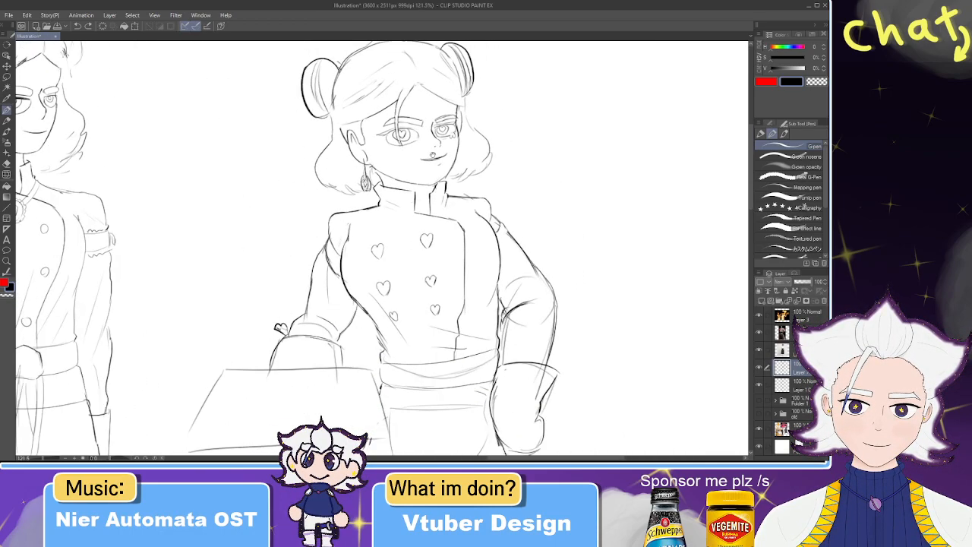
{"action": "scroll", "coordinate": [433, 156], "scroll_direction": "down", "scroll_amount": 4}
{"action": "left_click_drag", "start_coordinate": [449, 278], "coordinate": [463, 311]}
{"action": "scroll", "coordinate": [414, 91], "scroll_direction": "up", "scroll_amount": 3}
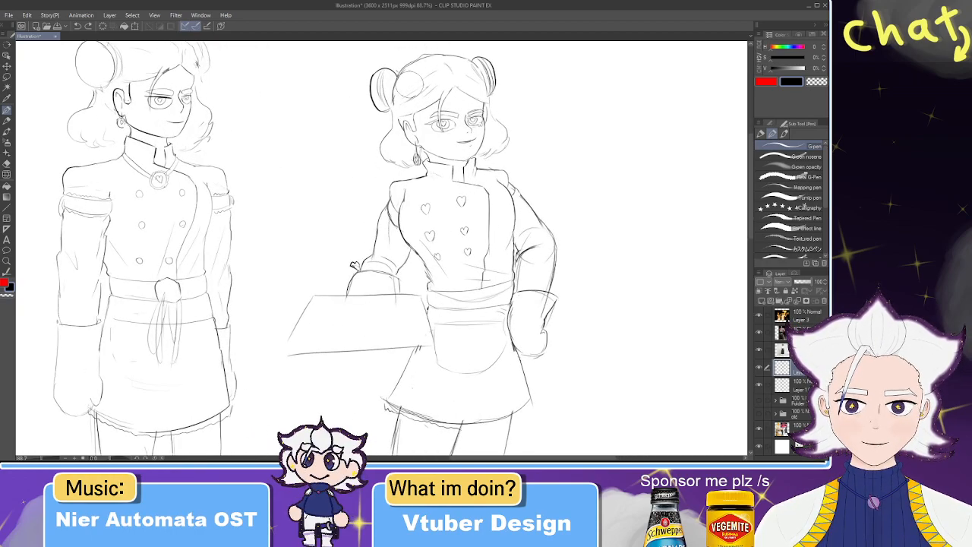
{"action": "key", "text": "e"}
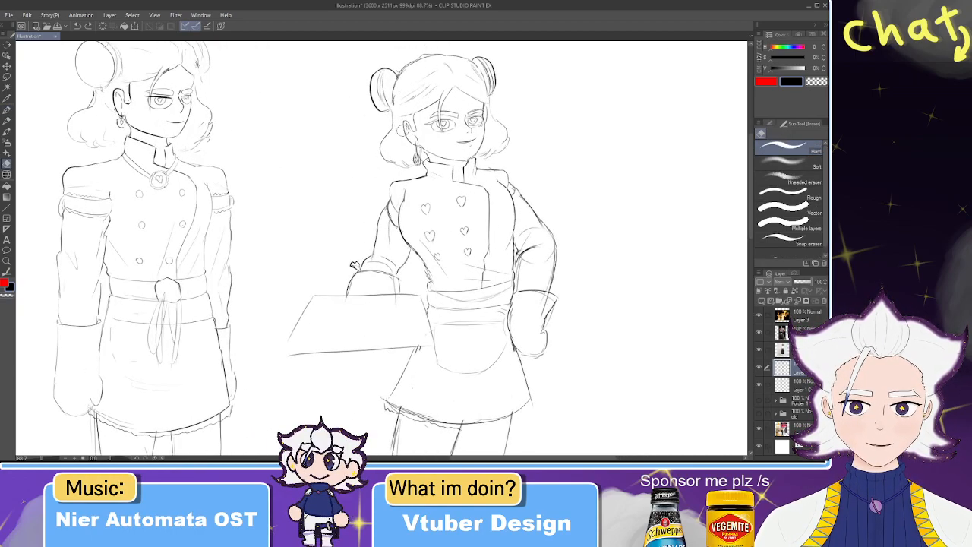
{"action": "left_click_drag", "start_coordinate": [444, 235], "coordinate": [404, 228]}
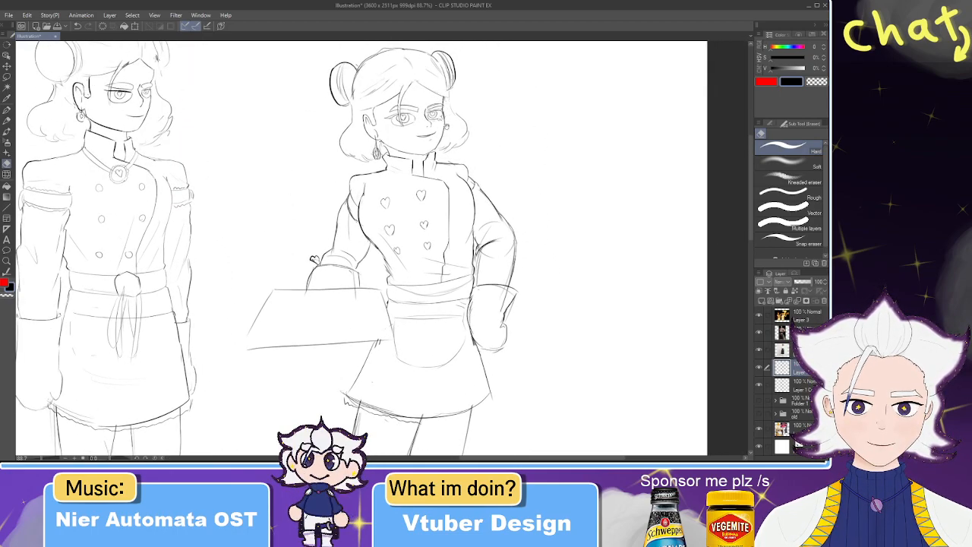
- Draw a curved trouser hem above the shoe on the right figure's tray-side leg, erasing leftover lines around the ankle
{"action": "scroll", "coordinate": [447, 117], "scroll_direction": "down", "scroll_amount": 5}
{"action": "scroll", "coordinate": [396, 148], "scroll_direction": "down", "scroll_amount": 3}
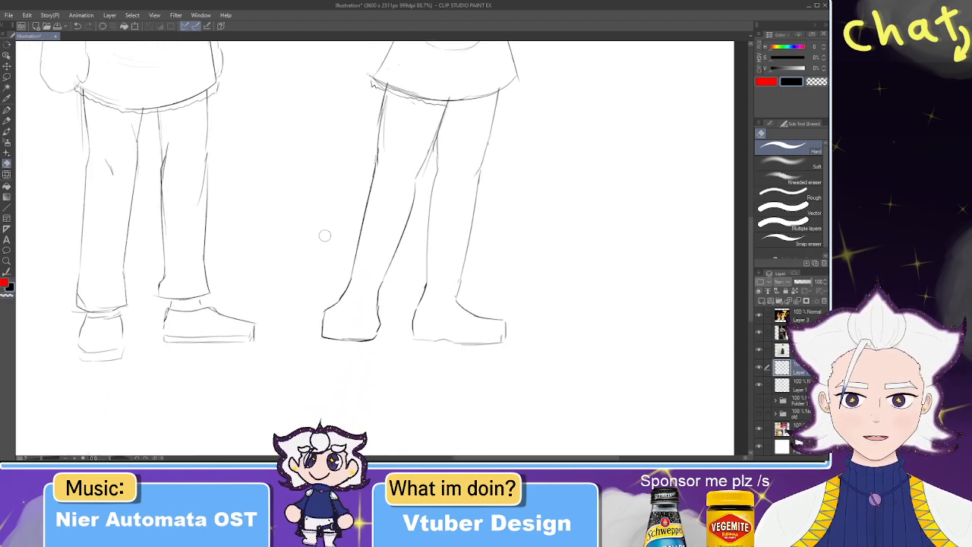
{"action": "key", "text": "p"}
{"action": "key", "text": "ctrl+z"}
{"action": "mouse_move", "coordinate": [352, 268]}
{"action": "left_mouse_down"}
{"action": "mouse_move", "coordinate": [338, 302]}
{"action": "mouse_move", "coordinate": [380, 303]}
{"action": "mouse_move", "coordinate": [388, 285]}
{"action": "left_mouse_up"}
{"action": "key", "text": "ctrl+z"}
{"action": "left_click", "coordinate": [390, 274], "text": "alt"}
{"action": "left_click_drag", "start_coordinate": [784, 69], "coordinate": [766, 69]}
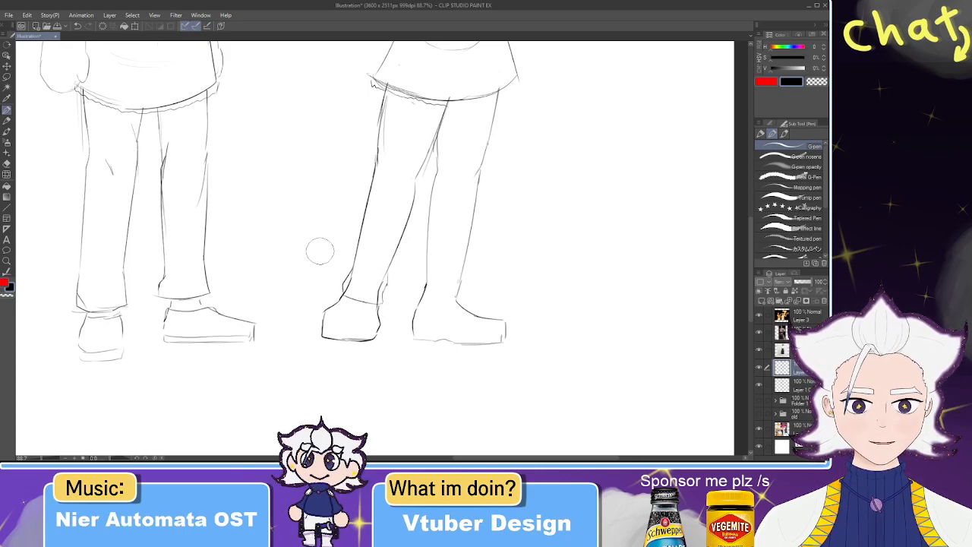
{"action": "key", "text": "e"}
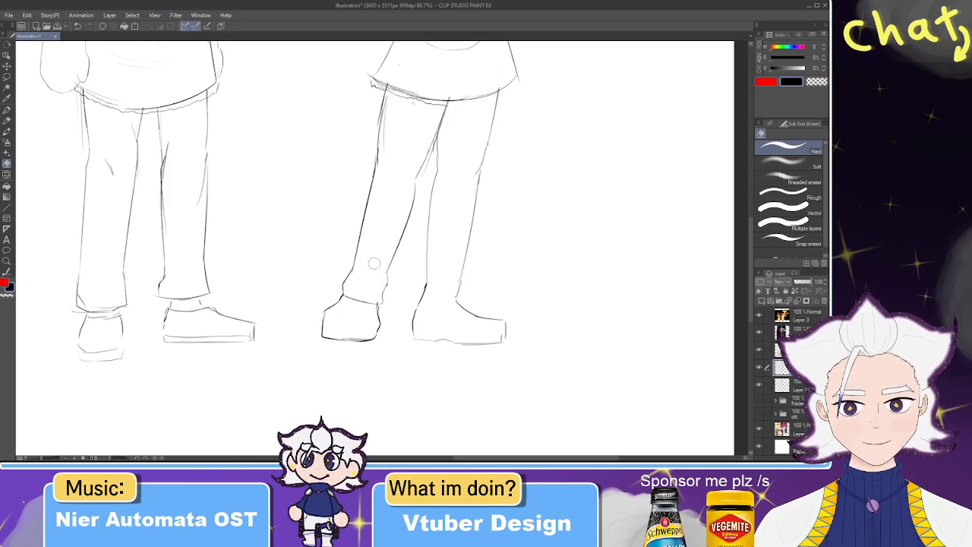
- Add long crease lines down both trouser legs of the right figure and redraw the inner edge of the hip-side leg
{"action": "key", "text": "p"}
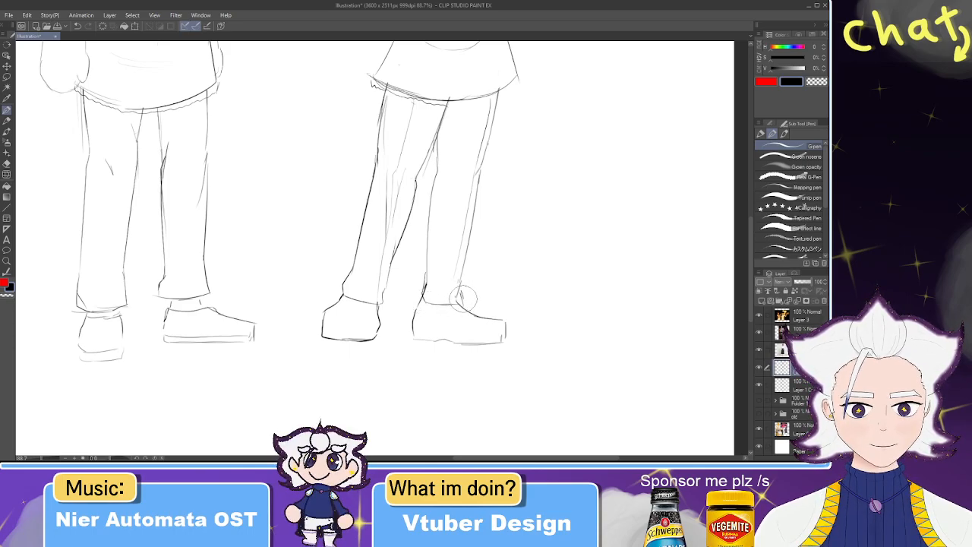
{"action": "key", "text": "e"}
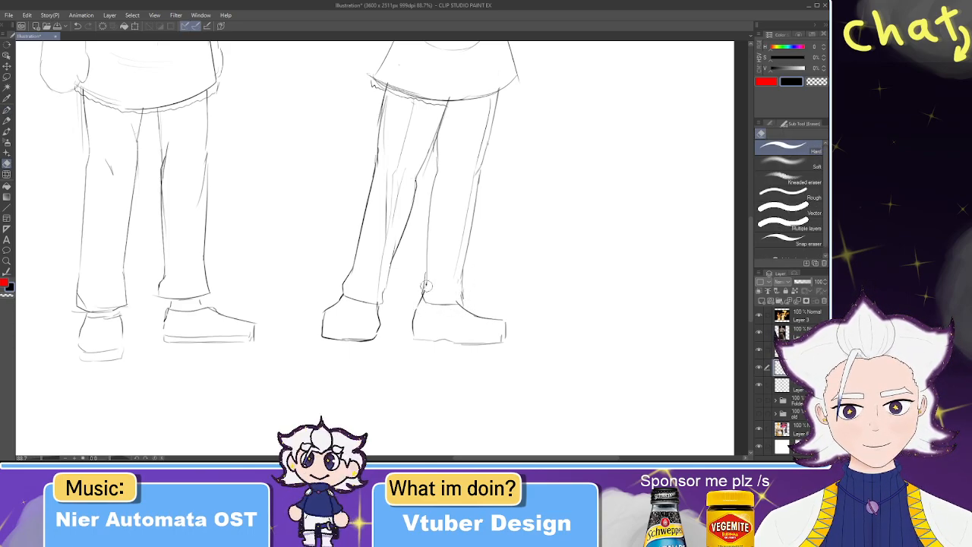
{"action": "key", "text": "p"}
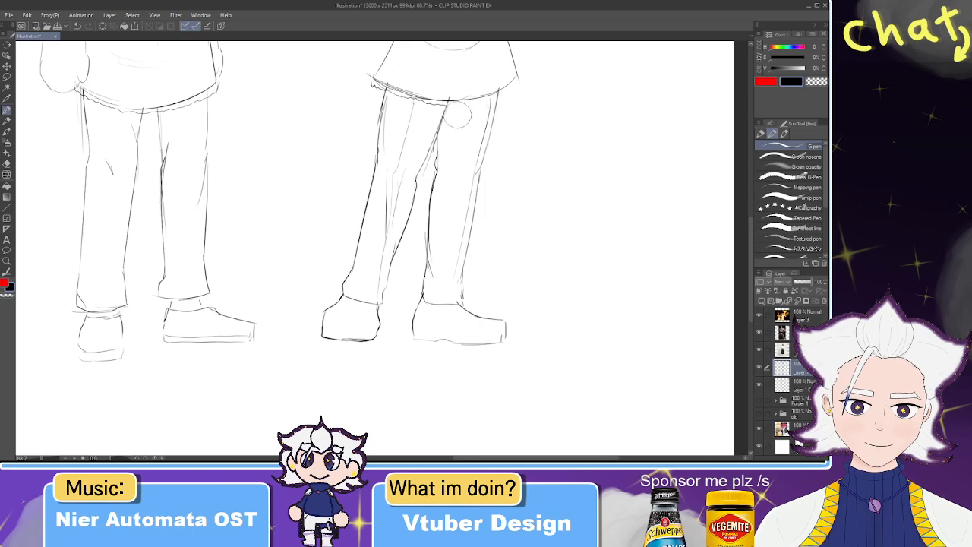
{"action": "key", "text": "e"}
{"action": "left_click_drag", "start_coordinate": [432, 130], "coordinate": [360, 190]}
- Draw the curved ankle openings of both shoes below the right figure's trouser hems and clean up stray lines
{"action": "key", "text": "p"}
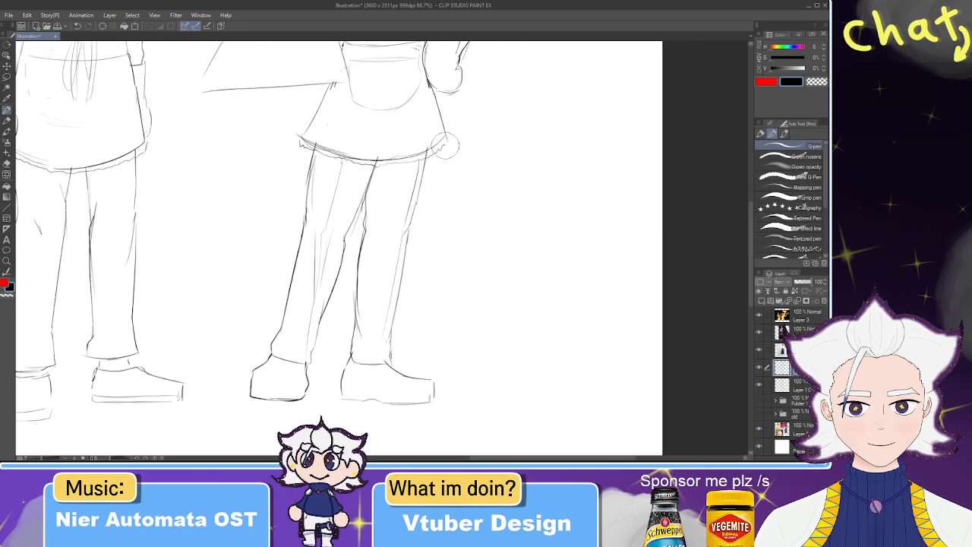
{"action": "left_click_drag", "start_coordinate": [387, 248], "coordinate": [472, 102]}
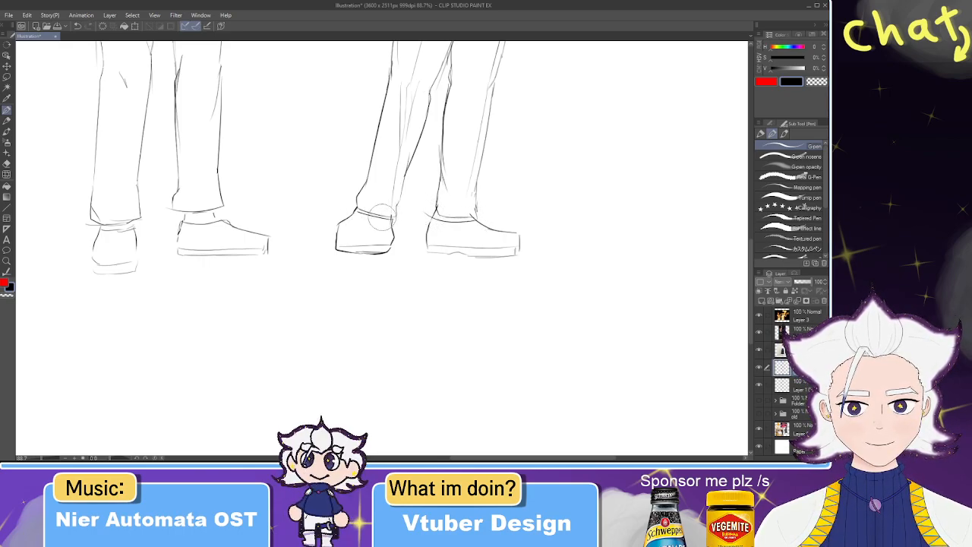
{"action": "key", "text": "e"}
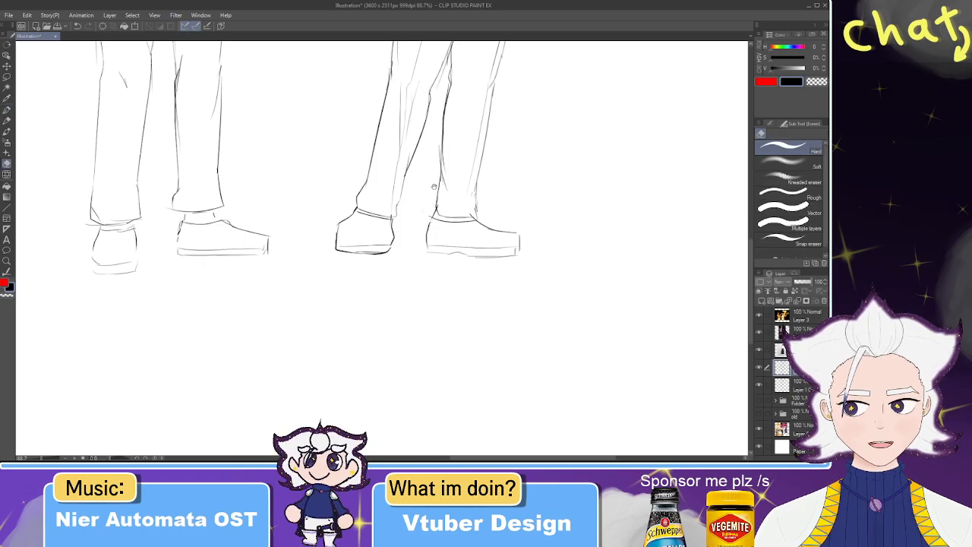
- Draw a small round brooch at the centre of the right figure's collar, redoing its outline
{"action": "scroll", "coordinate": [428, 210], "scroll_direction": "up", "scroll_amount": 5}
{"action": "scroll", "coordinate": [434, 312], "scroll_direction": "up", "scroll_amount": 3}
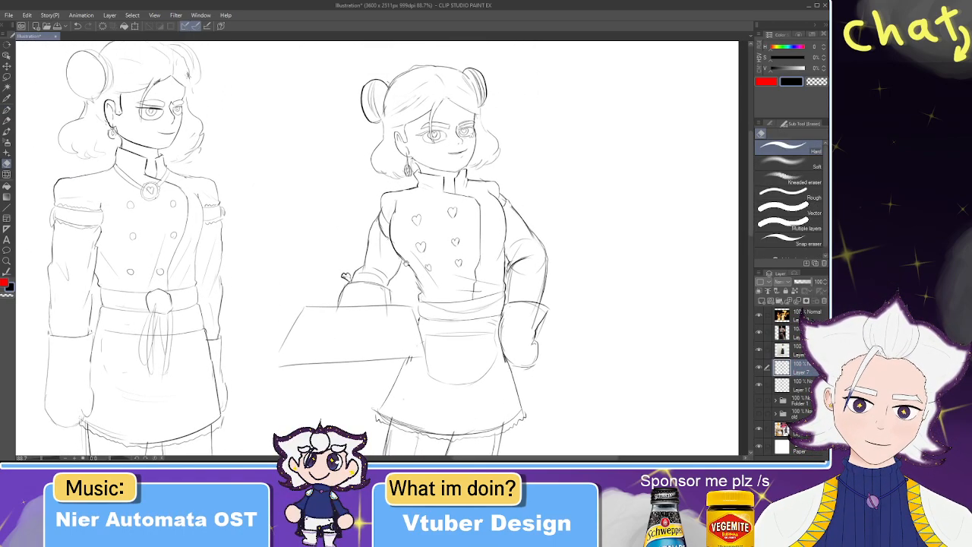
{"action": "key", "text": "p"}
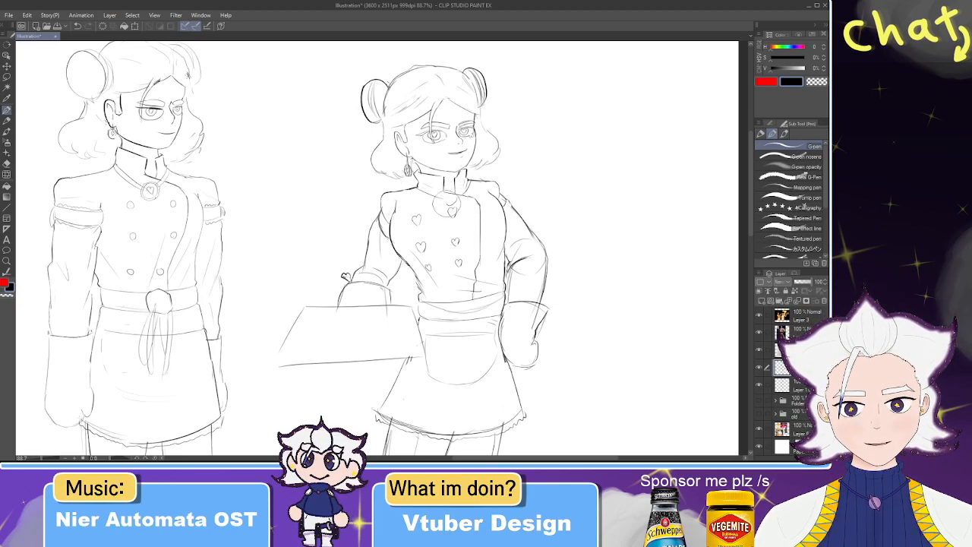
{"action": "mouse_move", "coordinate": [455, 195]}
{"action": "left_mouse_down"}
{"action": "mouse_move", "coordinate": [453, 207]}
{"action": "mouse_move", "coordinate": [477, 181]}
{"action": "mouse_move", "coordinate": [422, 203]}
{"action": "left_mouse_up"}
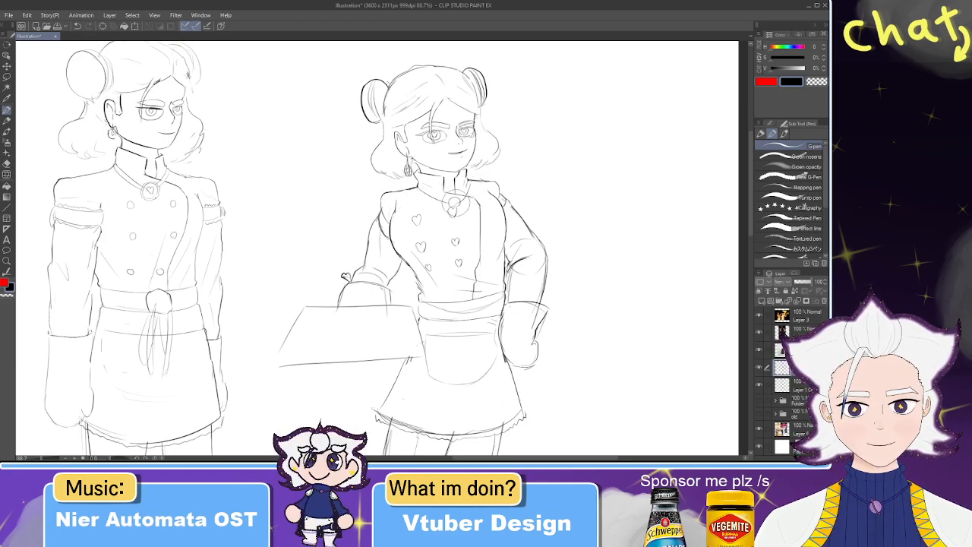
{"action": "key", "text": "e"}
{"action": "key", "text": "p"}
{"action": "left_click_drag", "start_coordinate": [462, 196], "coordinate": [463, 203]}
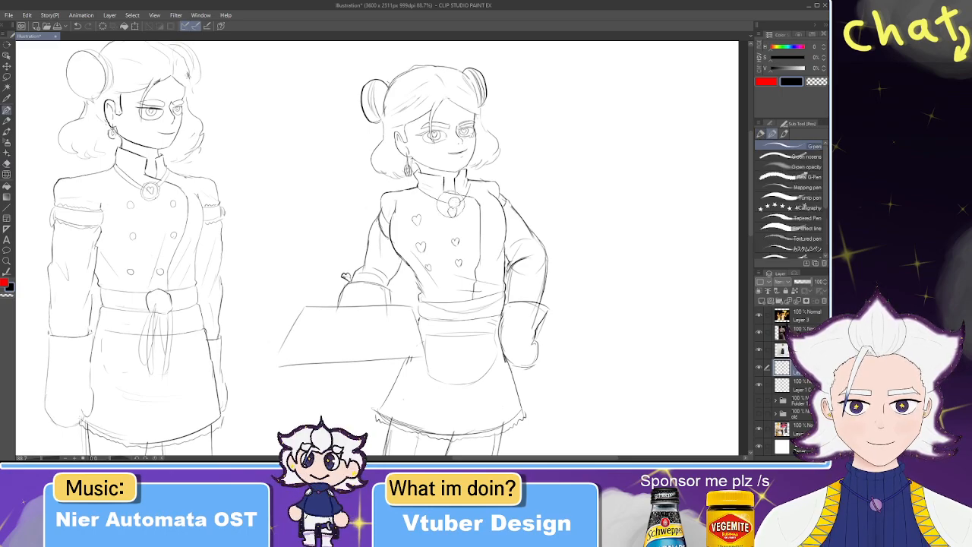
{"action": "key", "text": "ctrl+z"}
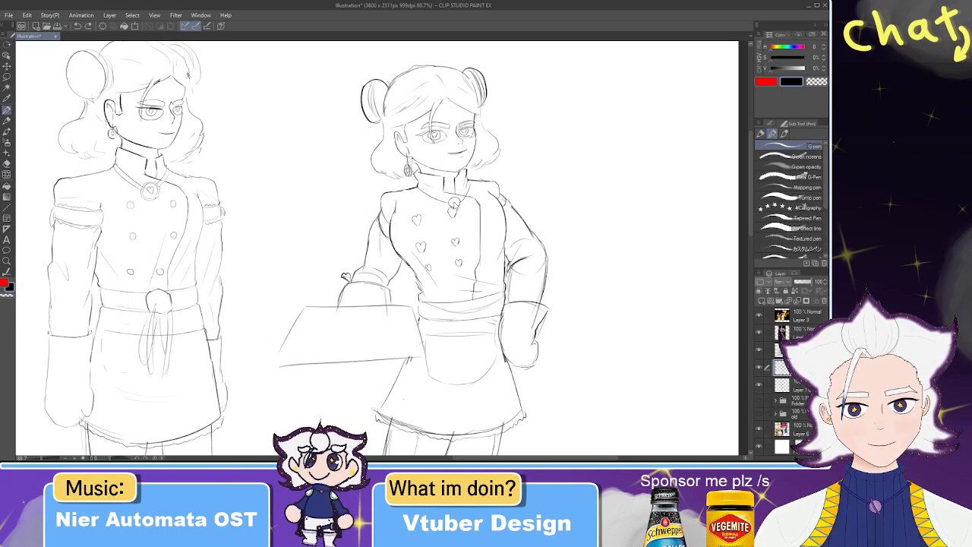
{"action": "mouse_move", "coordinate": [455, 200]}
{"action": "left_mouse_down"}
{"action": "mouse_move", "coordinate": [446, 207]}
{"action": "mouse_move", "coordinate": [465, 199]}
{"action": "left_mouse_up"}
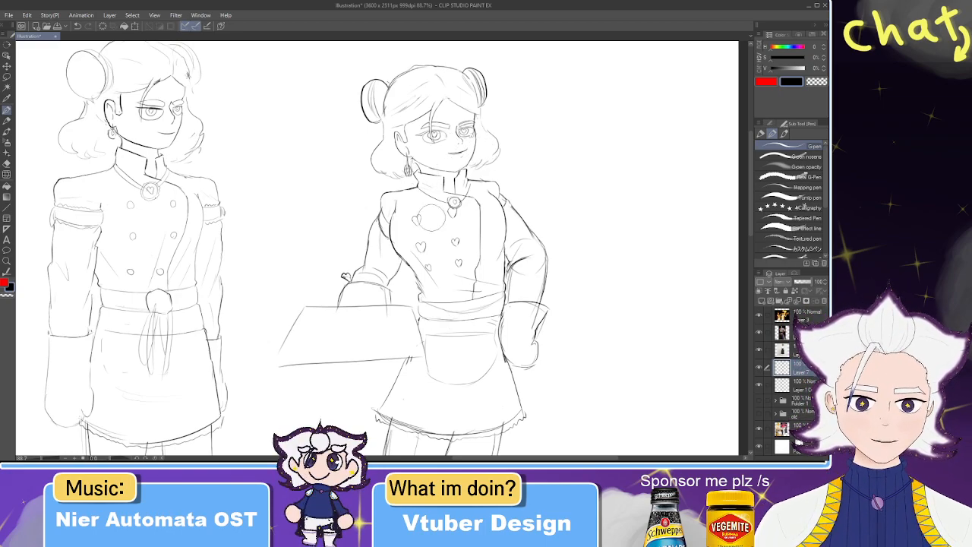
- Clean up and redraw the small hearts on the right figure's jacket below the brooch
{"action": "key", "text": "e"}
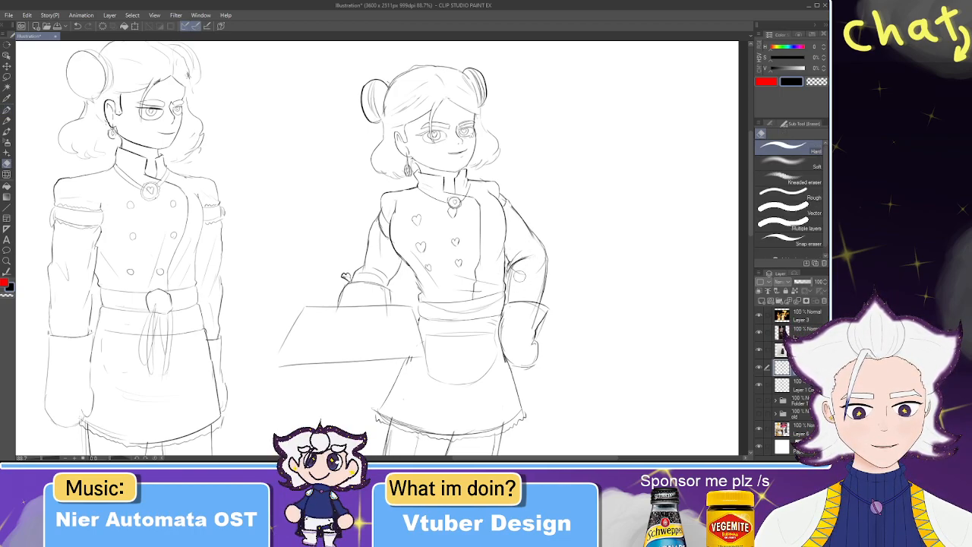
{"action": "key", "text": "p"}
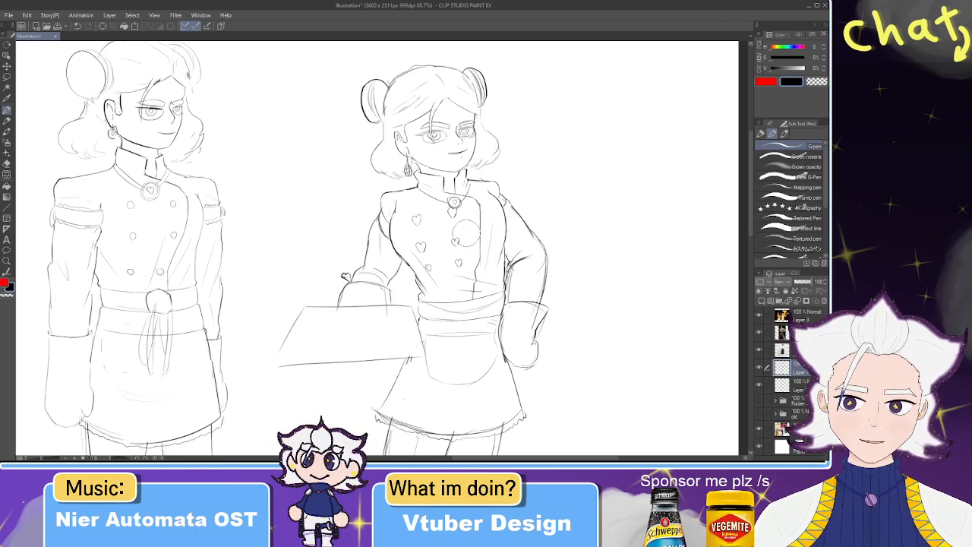
{"action": "scroll", "coordinate": [465, 233], "scroll_direction": "up", "scroll_amount": 3}
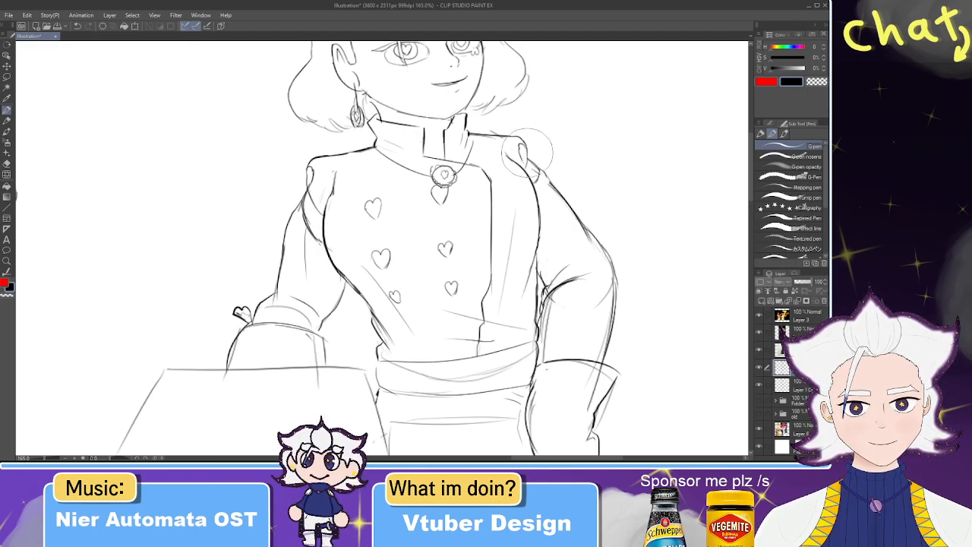
- Redraw the tray-side edge of the right figure's skirt from the tray down to the frilled hem
{"action": "scroll", "coordinate": [515, 130], "scroll_direction": "down", "scroll_amount": 4}
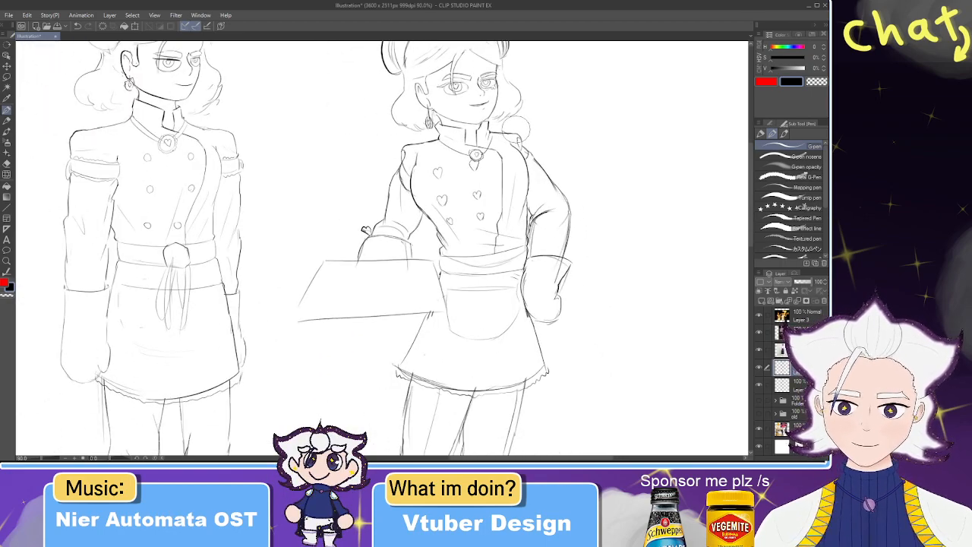
{"action": "mouse_move", "coordinate": [435, 327]}
{"action": "left_mouse_down"}
{"action": "mouse_move", "coordinate": [369, 186]}
{"action": "mouse_move", "coordinate": [334, 224]}
{"action": "mouse_move", "coordinate": [358, 178]}
{"action": "mouse_move", "coordinate": [334, 229]}
{"action": "left_mouse_up"}
{"action": "key", "text": "e"}
{"action": "key", "text": "p"}
{"action": "key", "text": "ctrl+z"}
{"action": "left_click_drag", "start_coordinate": [361, 177], "coordinate": [329, 229]}
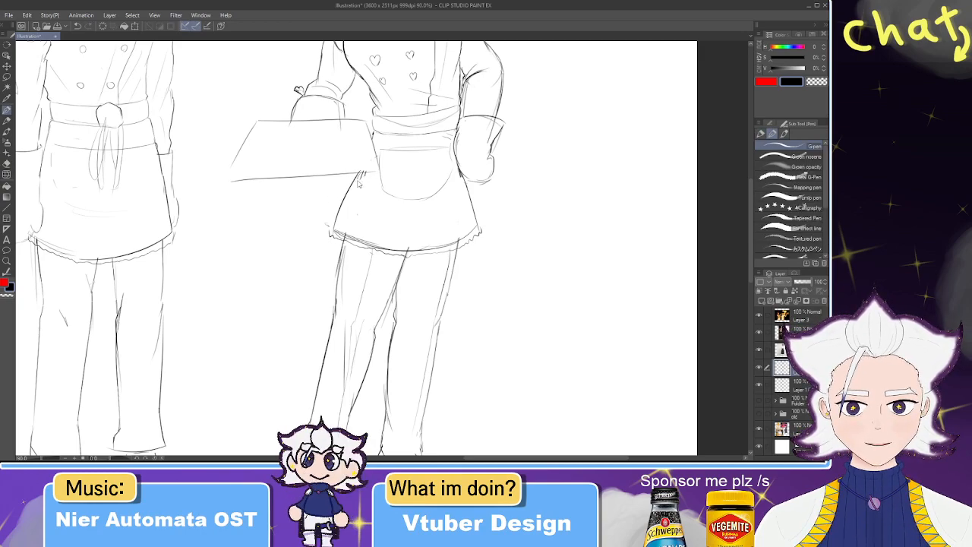
- Replace the straight hip-side skirt edge with an outward-curving line from below the glove to the hem
{"action": "key", "text": "e"}
{"action": "key", "text": "p"}
{"action": "mouse_move", "coordinate": [463, 187]}
{"action": "left_mouse_down"}
{"action": "mouse_move", "coordinate": [479, 237]}
{"action": "mouse_move", "coordinate": [474, 227]}
{"action": "left_mouse_up"}
{"action": "key", "text": "ctrl+z"}
{"action": "left_click_drag", "start_coordinate": [466, 177], "coordinate": [477, 231]}
{"action": "key", "text": "ctrl+z"}
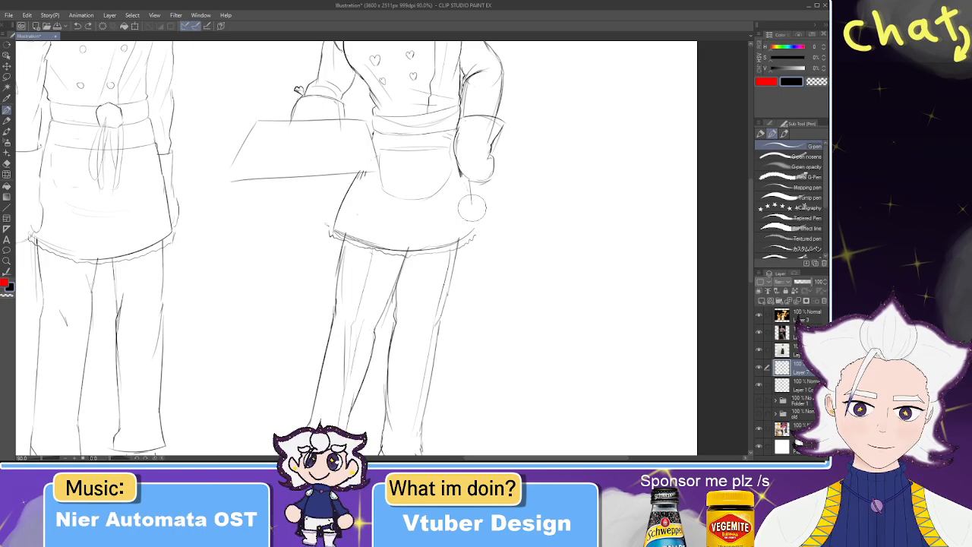
{"action": "left_click_drag", "start_coordinate": [468, 180], "coordinate": [473, 229]}
{"action": "key", "text": "ctrl+z"}
{"action": "left_click_drag", "start_coordinate": [469, 179], "coordinate": [474, 236]}
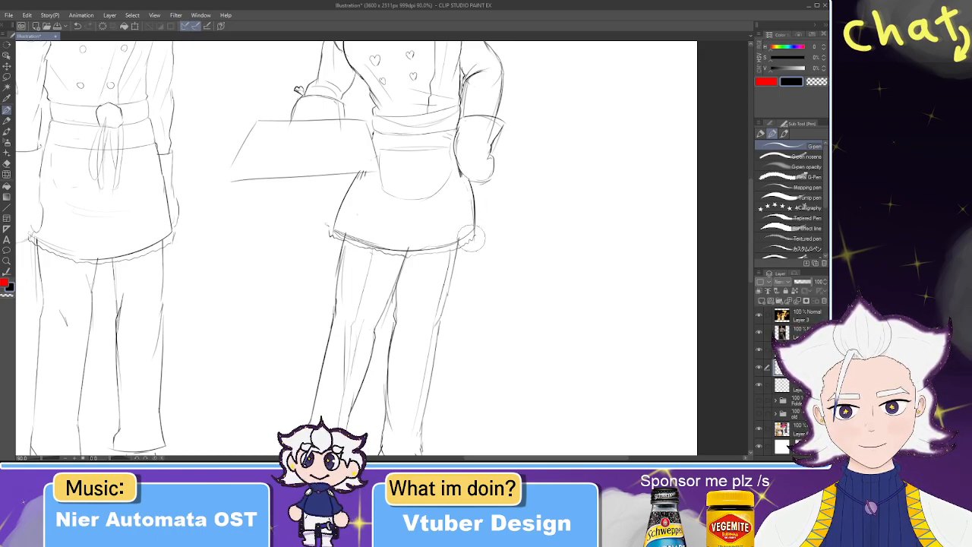
- Lasso the right figure's bent forearm and hip glove, and shorten them slightly with a transform
{"action": "scroll", "coordinate": [448, 192], "scroll_direction": "down", "scroll_amount": 3}
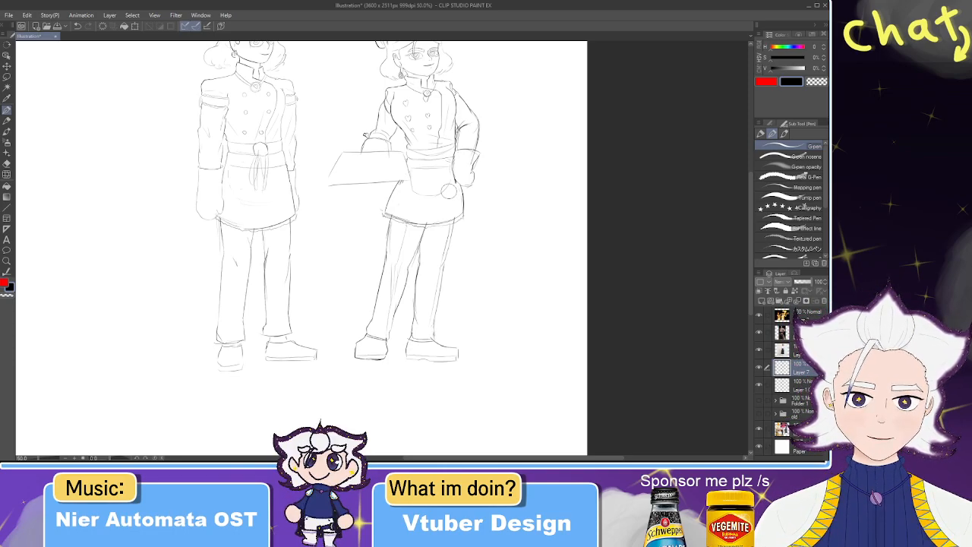
{"action": "scroll", "coordinate": [449, 191], "scroll_direction": "down", "scroll_amount": 3}
{"action": "scroll", "coordinate": [404, 106], "scroll_direction": "up", "scroll_amount": 5}
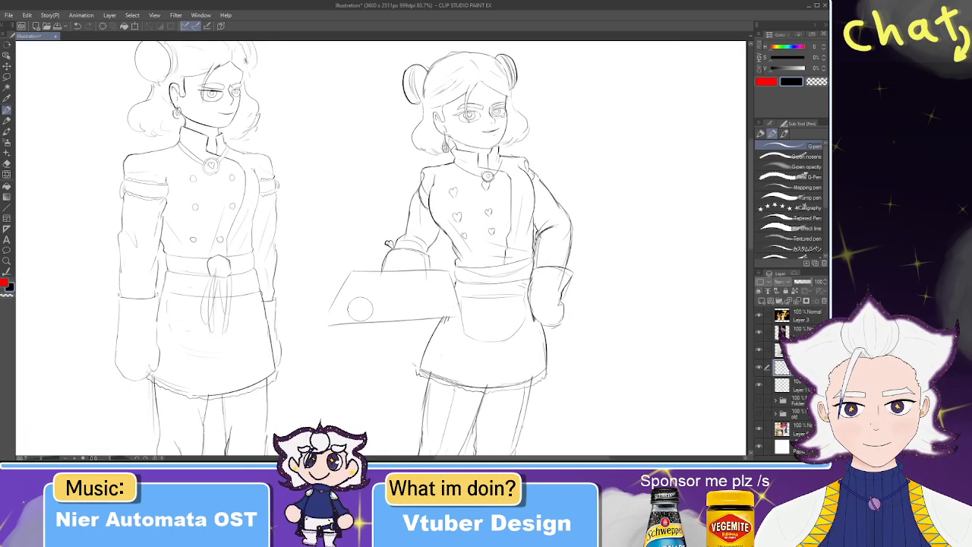
{"action": "scroll", "coordinate": [363, 303], "scroll_direction": "up", "scroll_amount": 2}
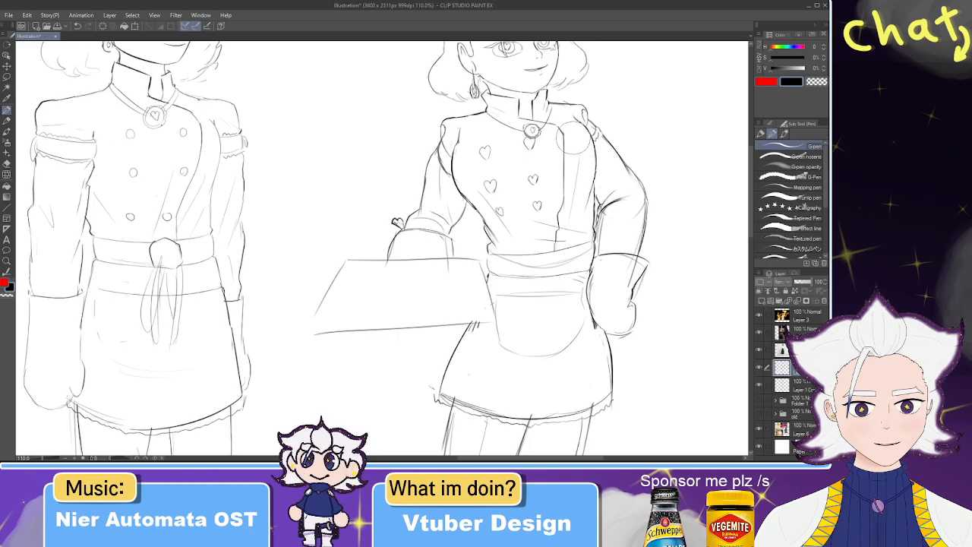
{"action": "left_click", "coordinate": [7, 77]}
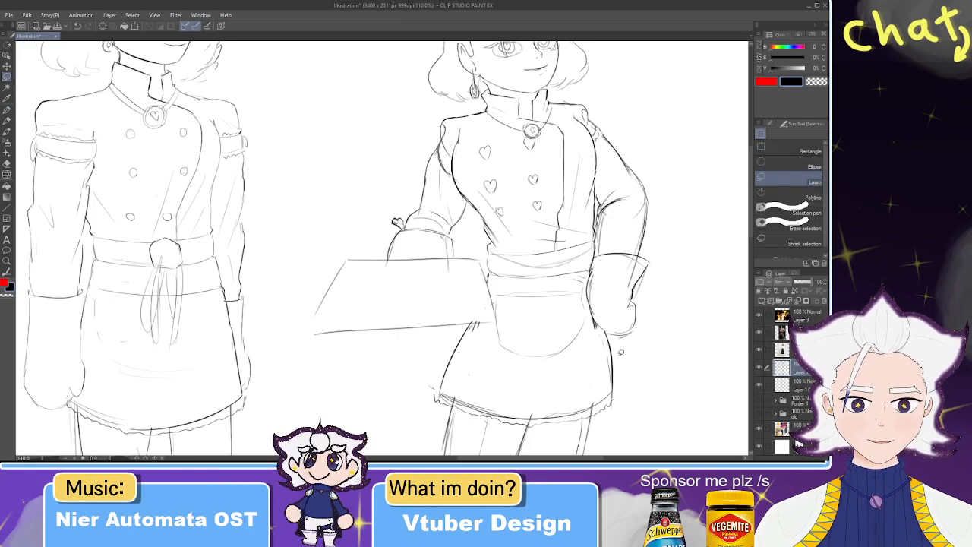
{"action": "mouse_move", "coordinate": [586, 293]}
{"action": "left_mouse_down"}
{"action": "mouse_move", "coordinate": [616, 209]}
{"action": "mouse_move", "coordinate": [659, 366]}
{"action": "left_mouse_up"}
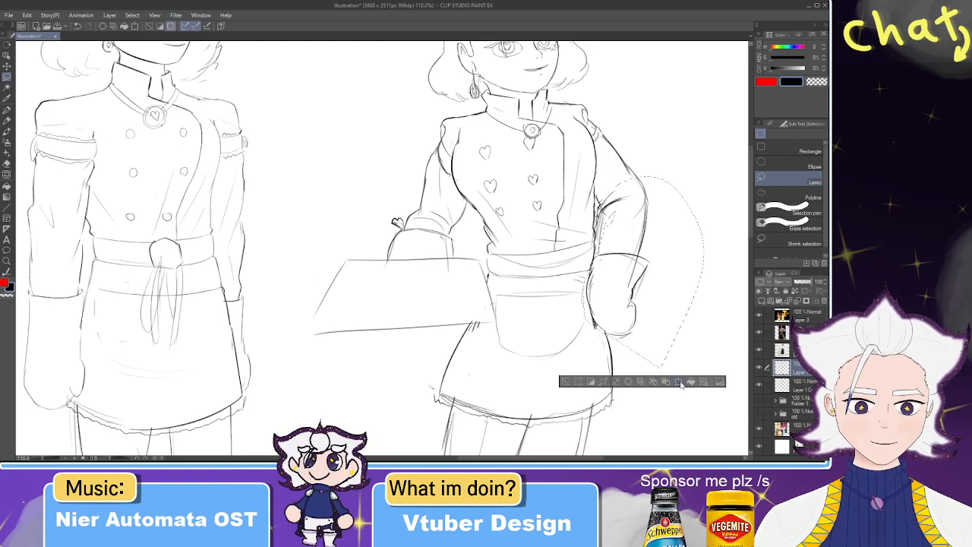
{"action": "left_click", "coordinate": [681, 383]}
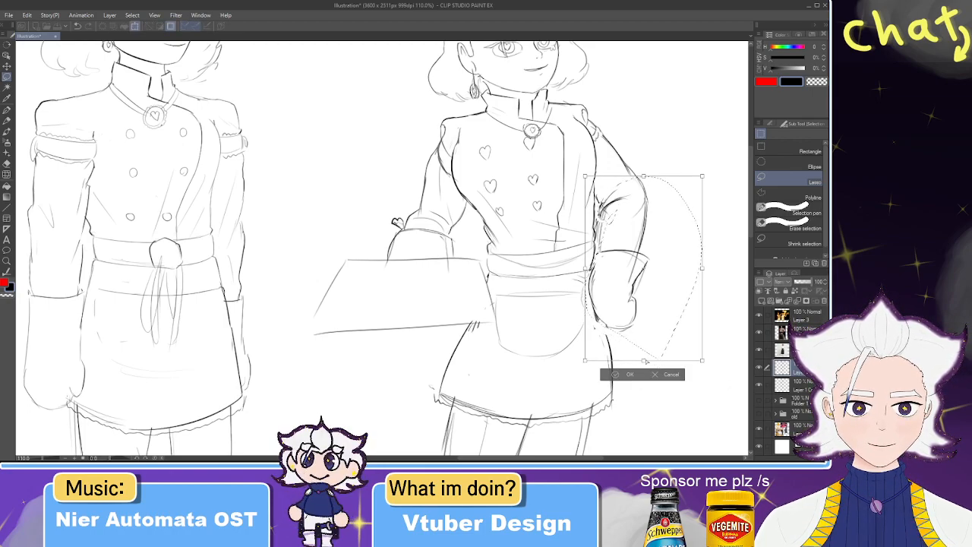
{"action": "left_click_drag", "start_coordinate": [645, 368], "coordinate": [642, 354]}
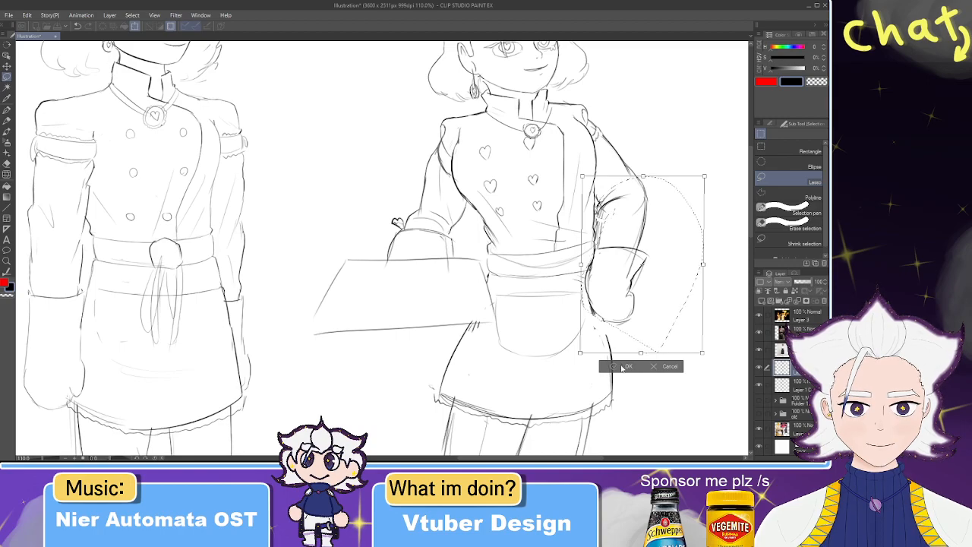
{"action": "left_click", "coordinate": [621, 368]}
- Touch up the hair outline at the top of the right figure's head
{"action": "key", "text": "p"}
{"action": "left_click_drag", "start_coordinate": [617, 229], "coordinate": [574, 317]}
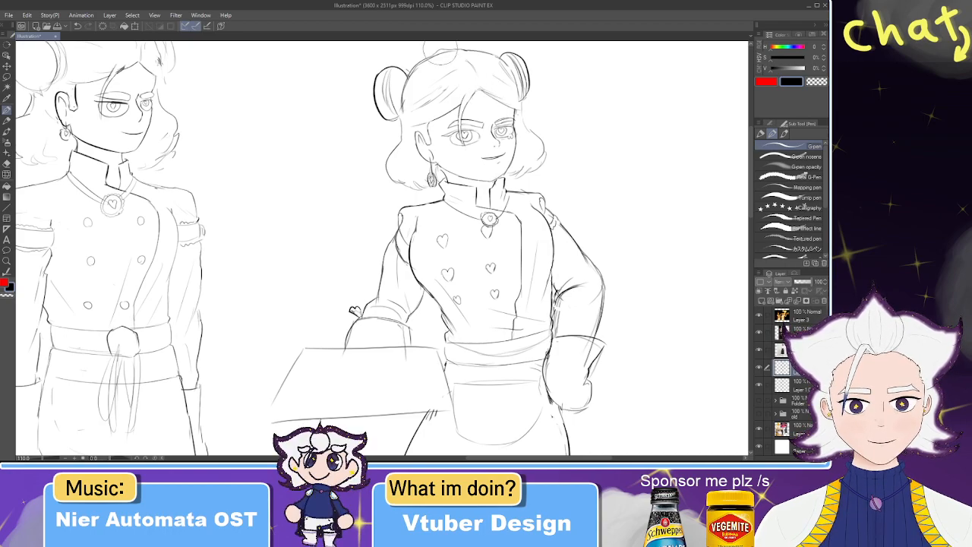
{"action": "key", "text": "e"}
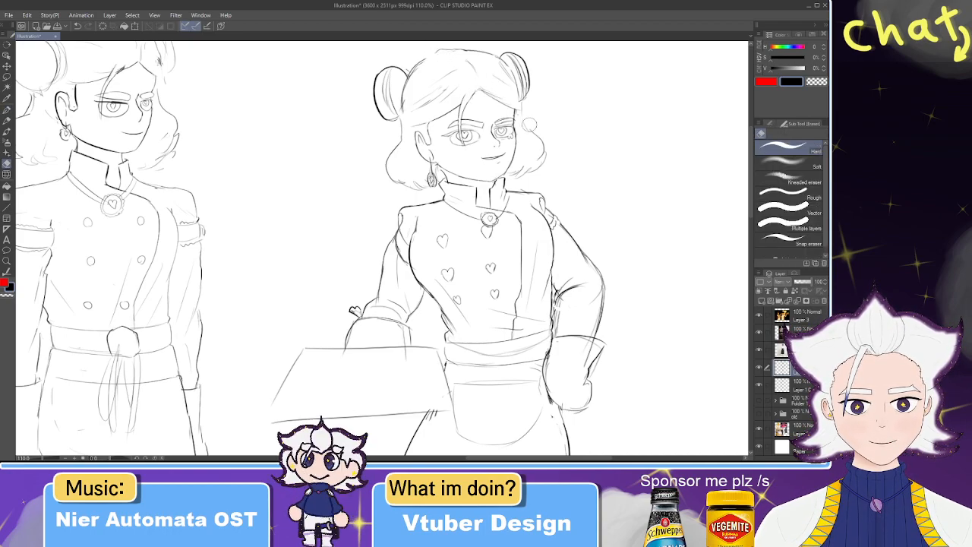
{"action": "key", "text": "p"}
- Flip the canvas view horizontally and check the tray-holding figure's proportions at different zoom levels
{"action": "scroll", "coordinate": [536, 131], "scroll_direction": "down", "scroll_amount": 1}
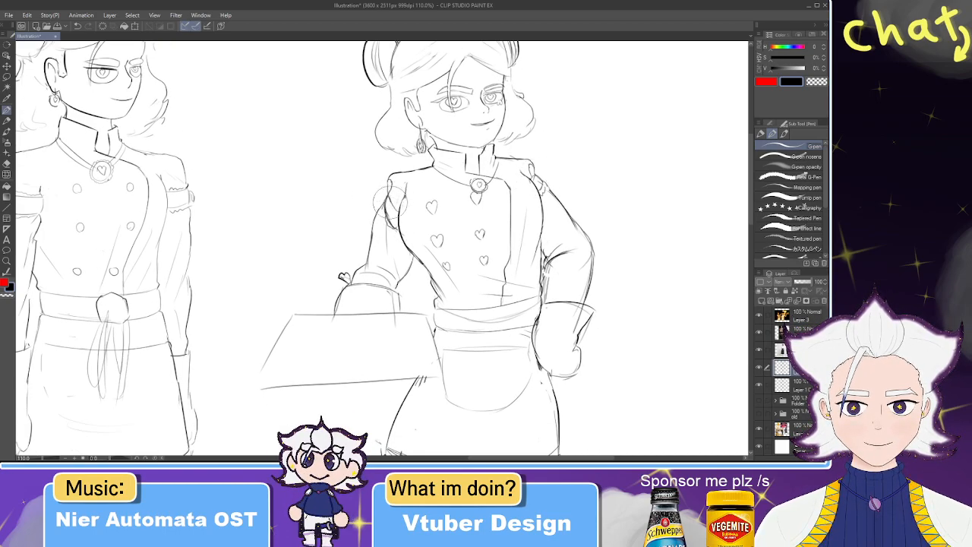
{"action": "key", "text": "h"}
{"action": "left_click_drag", "start_coordinate": [395, 185], "coordinate": [490, 121]}
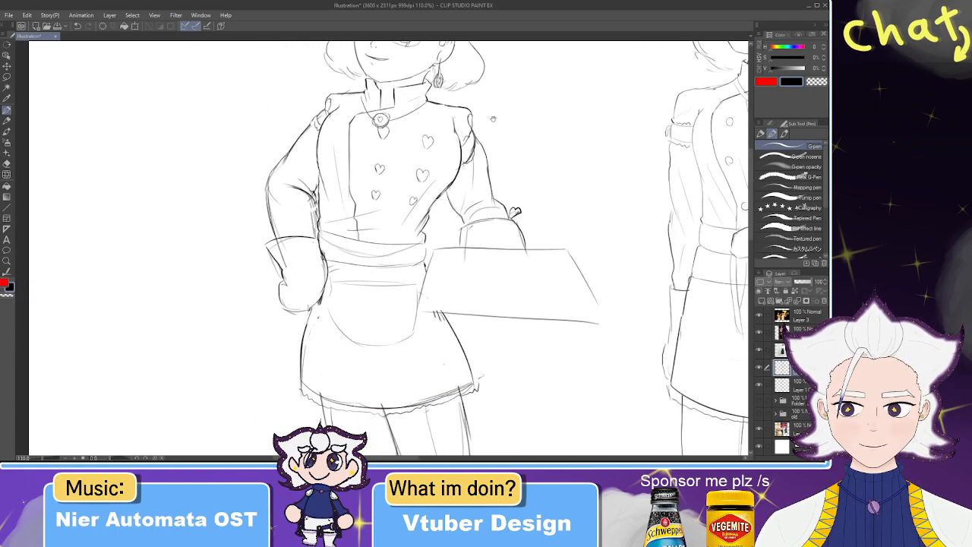
{"action": "scroll", "coordinate": [491, 123], "scroll_direction": "down", "scroll_amount": 4}
{"action": "scroll", "coordinate": [518, 167], "scroll_direction": "up", "scroll_amount": 5}
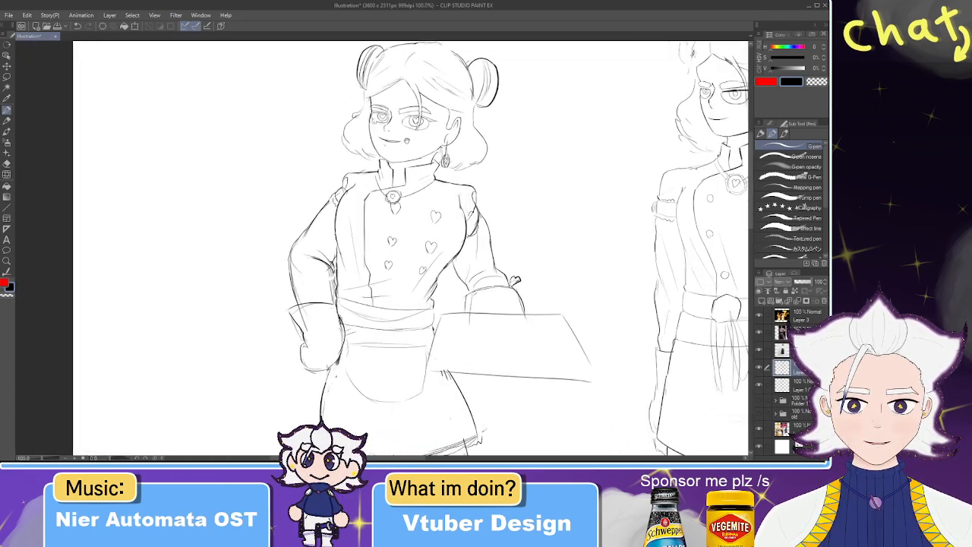
{"action": "left_click_drag", "start_coordinate": [407, 140], "coordinate": [369, 99]}
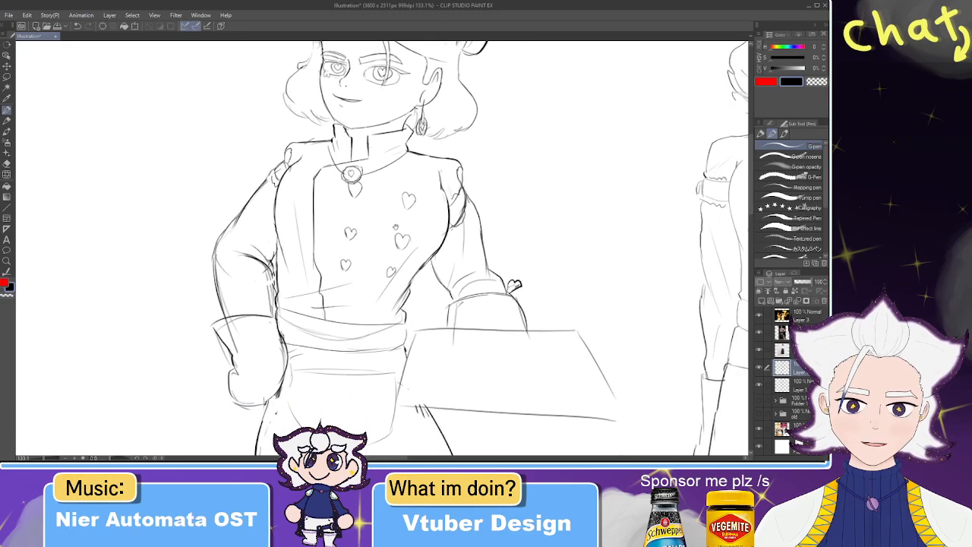
- Lasso the torso's side line beside the tray arm and nudge it slightly inward
{"action": "left_click", "coordinate": [6, 76]}
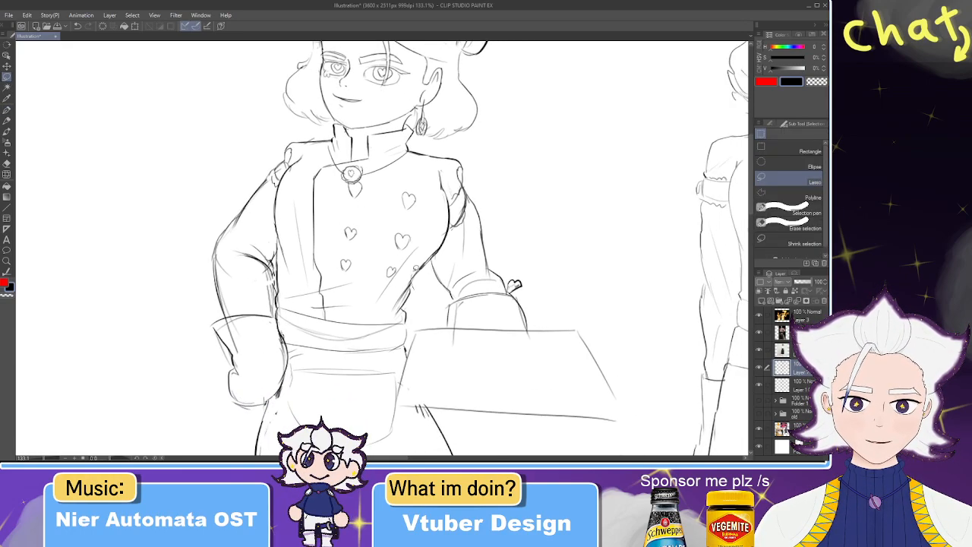
{"action": "mouse_move", "coordinate": [453, 182]}
{"action": "left_mouse_down"}
{"action": "mouse_move", "coordinate": [455, 205]}
{"action": "mouse_move", "coordinate": [437, 270]}
{"action": "left_mouse_up"}
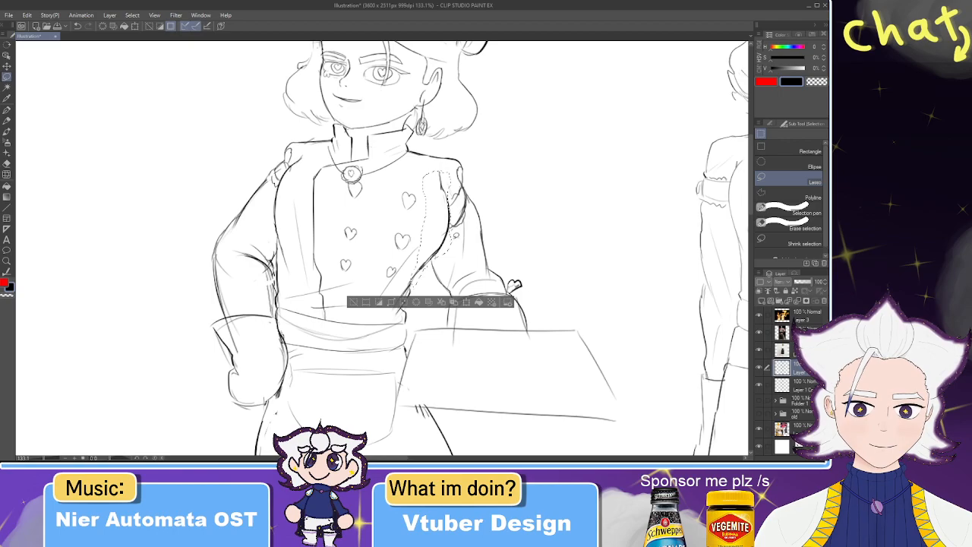
{"action": "left_click", "coordinate": [467, 301]}
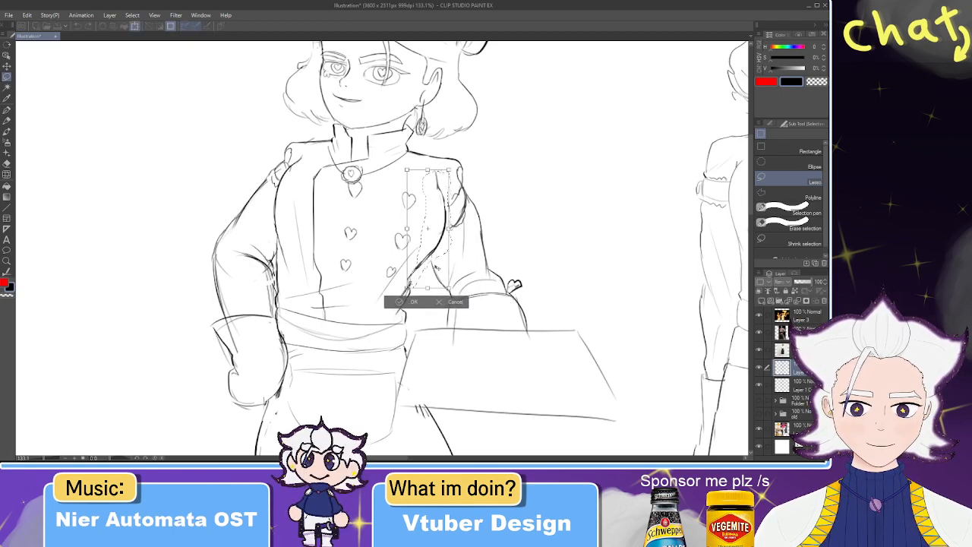
{"action": "left_click_drag", "start_coordinate": [438, 268], "coordinate": [436, 269]}
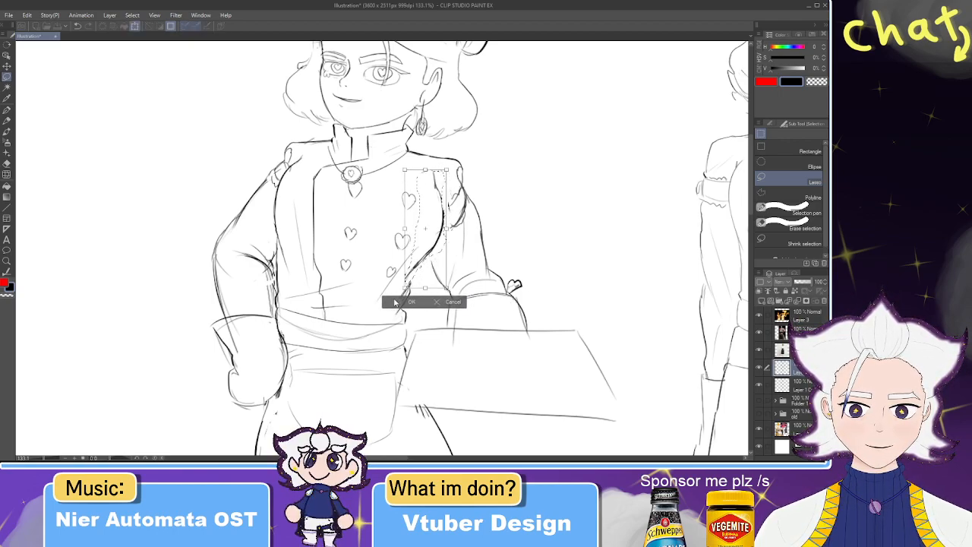
{"action": "key", "text": "Return"}
- Clean up the upper sleeve band on the tray-holding arm and redraw its frilled lower edge
{"action": "key", "text": "e"}
{"action": "key", "text": "p"}
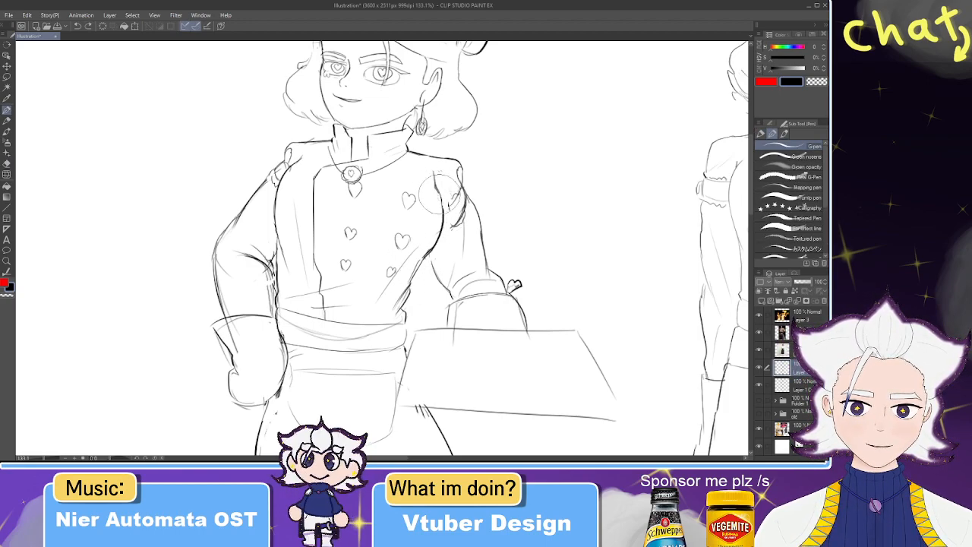
{"action": "left_click_drag", "start_coordinate": [437, 195], "coordinate": [455, 205]}
{"action": "key", "text": "ctrl+z"}
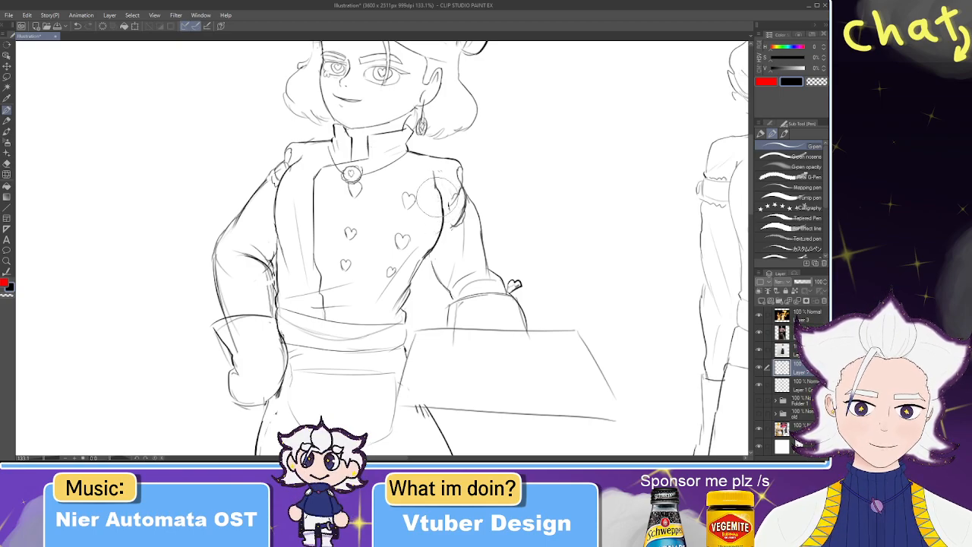
{"action": "key", "text": "ctrl+z"}
{"action": "left_click_drag", "start_coordinate": [462, 198], "coordinate": [454, 222]}
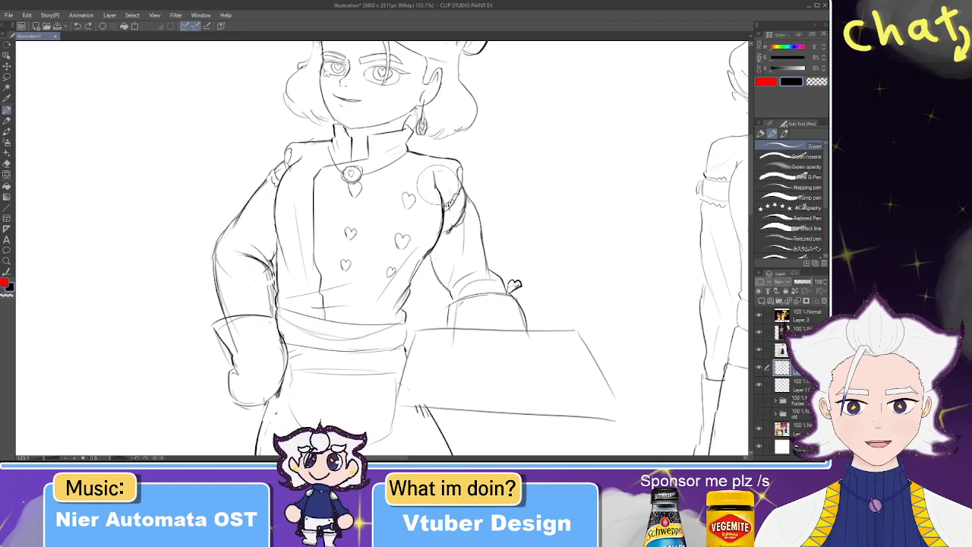
- Flip the canvas view horizontally and draw a small heart charm on the hip glove's cuff corner
{"action": "key", "text": "h"}
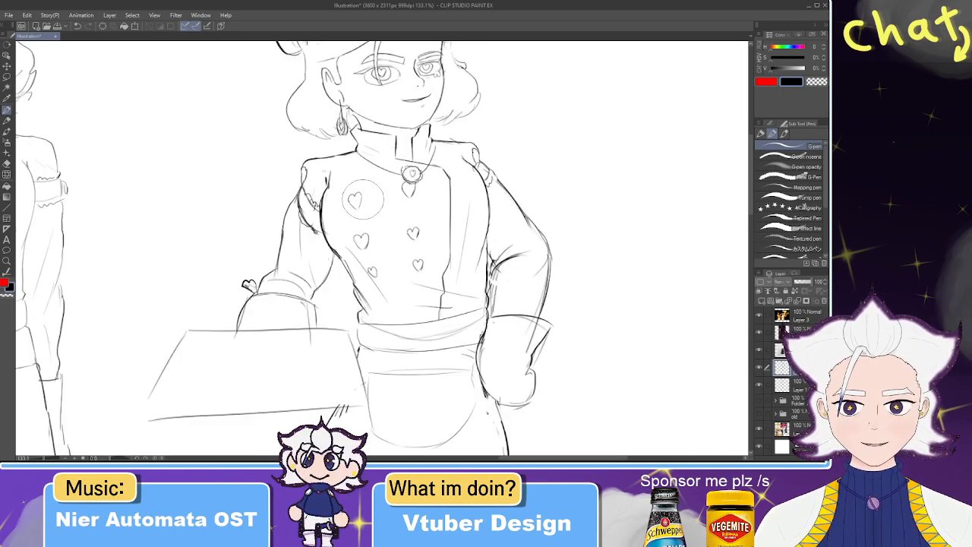
{"action": "scroll", "coordinate": [358, 218], "scroll_direction": "down", "scroll_amount": 6}
{"action": "scroll", "coordinate": [357, 217], "scroll_direction": "up", "scroll_amount": 6}
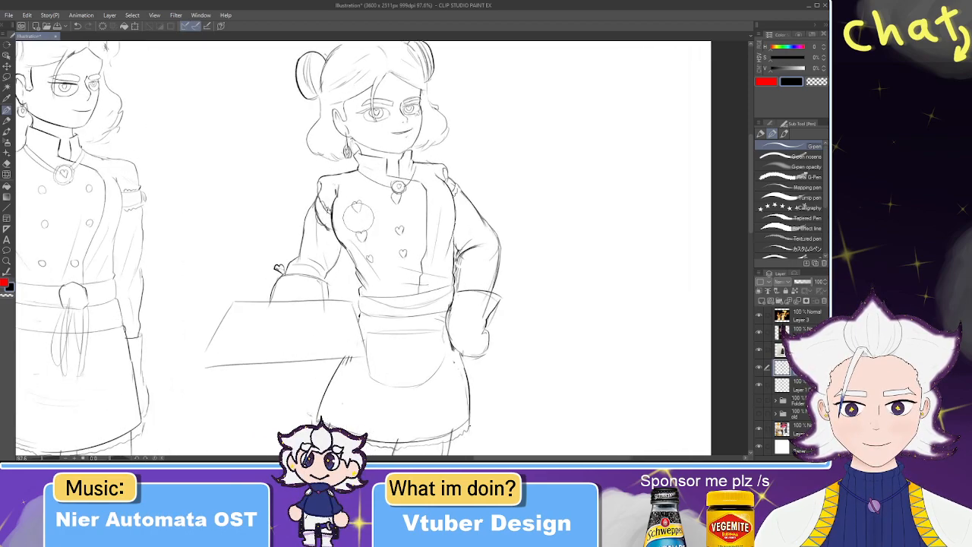
{"action": "left_click_drag", "start_coordinate": [464, 294], "coordinate": [531, 176]}
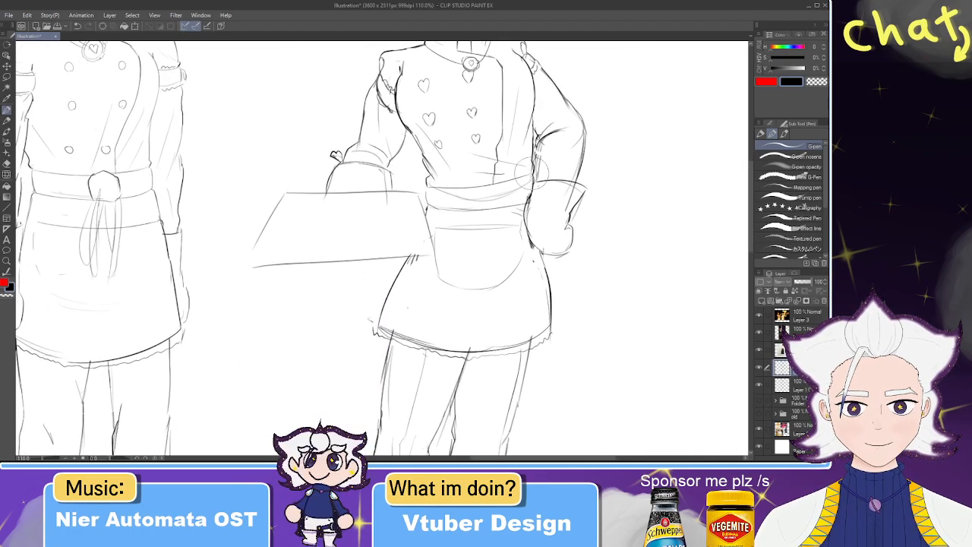
{"action": "key", "text": "e"}
{"action": "key", "text": "p"}
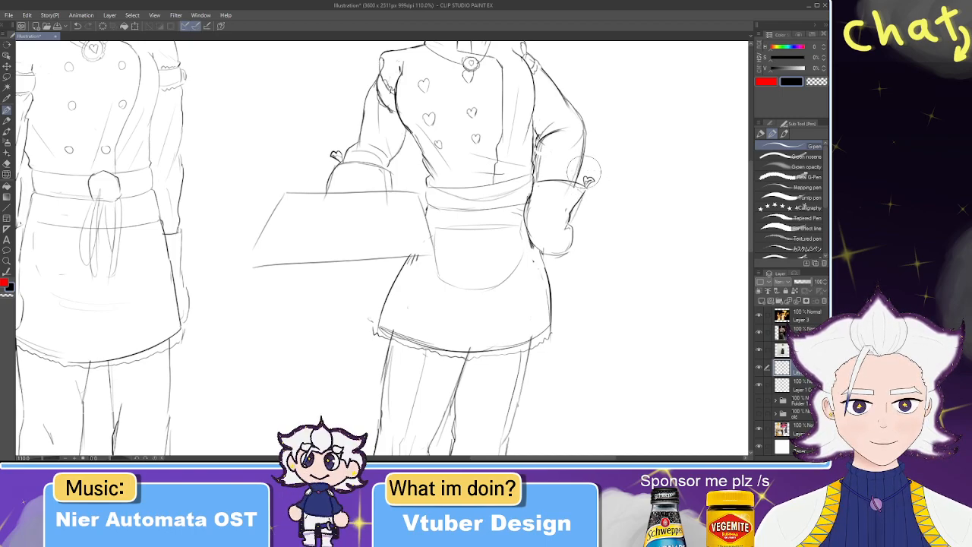
- Try a crosshatched grid pattern on both gloves of the tray-holding figure
{"action": "scroll", "coordinate": [585, 174], "scroll_direction": "down", "scroll_amount": 5}
{"action": "scroll", "coordinate": [585, 175], "scroll_direction": "up", "scroll_amount": 3}
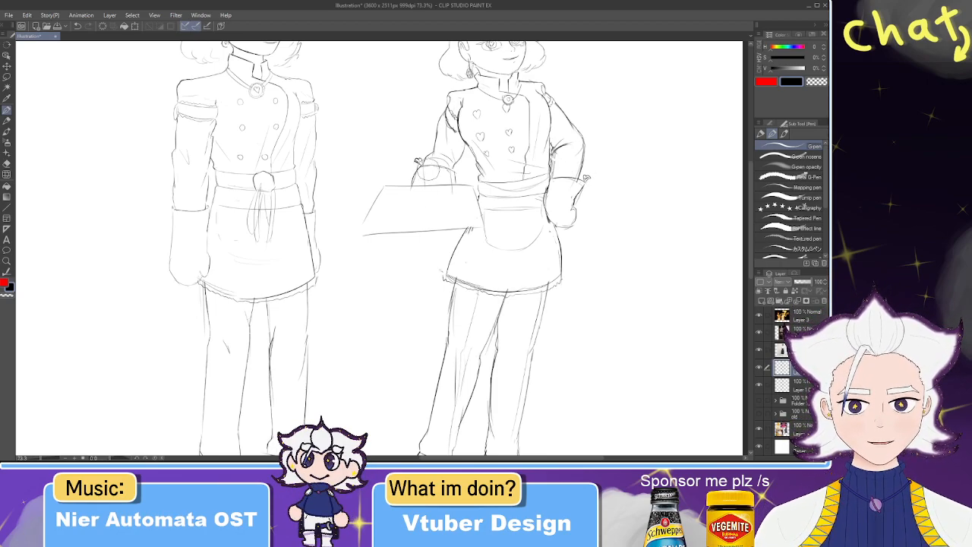
{"action": "mouse_move", "coordinate": [416, 163]}
{"action": "left_mouse_down"}
{"action": "mouse_move", "coordinate": [448, 182]}
{"action": "mouse_move", "coordinate": [414, 181]}
{"action": "left_mouse_up"}
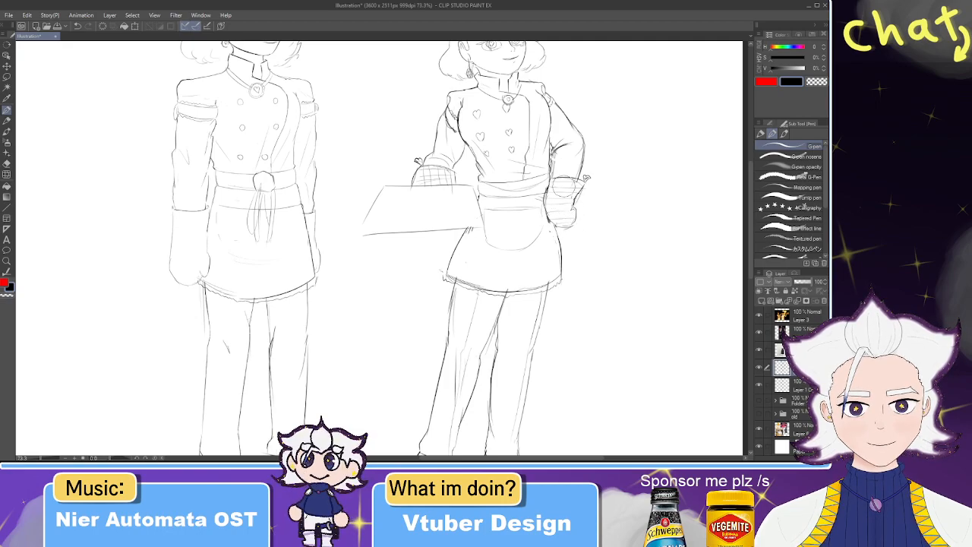
{"action": "mouse_move", "coordinate": [560, 182]}
{"action": "left_mouse_down"}
{"action": "mouse_move", "coordinate": [559, 223]}
{"action": "mouse_move", "coordinate": [566, 219]}
{"action": "left_mouse_up"}
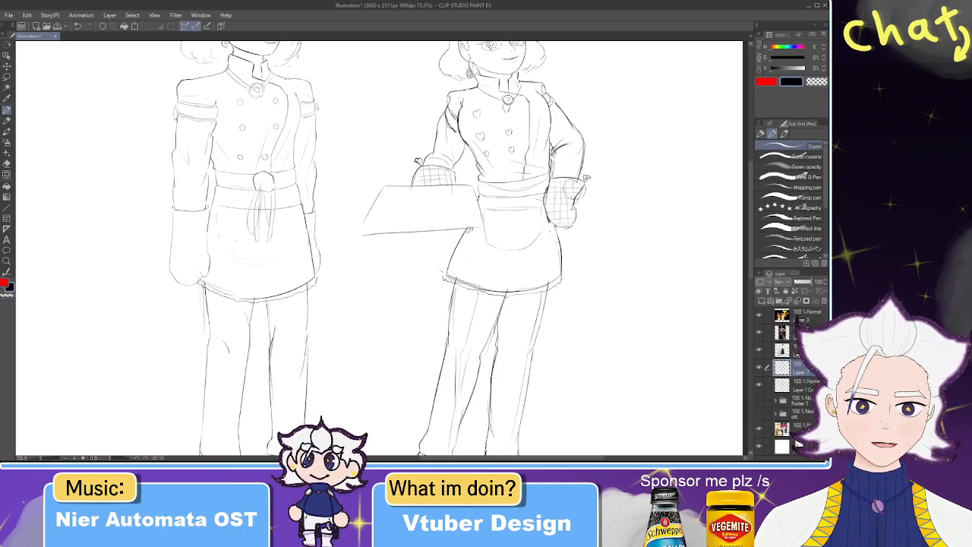
{"action": "scroll", "coordinate": [553, 148], "scroll_direction": "down", "scroll_amount": 2}
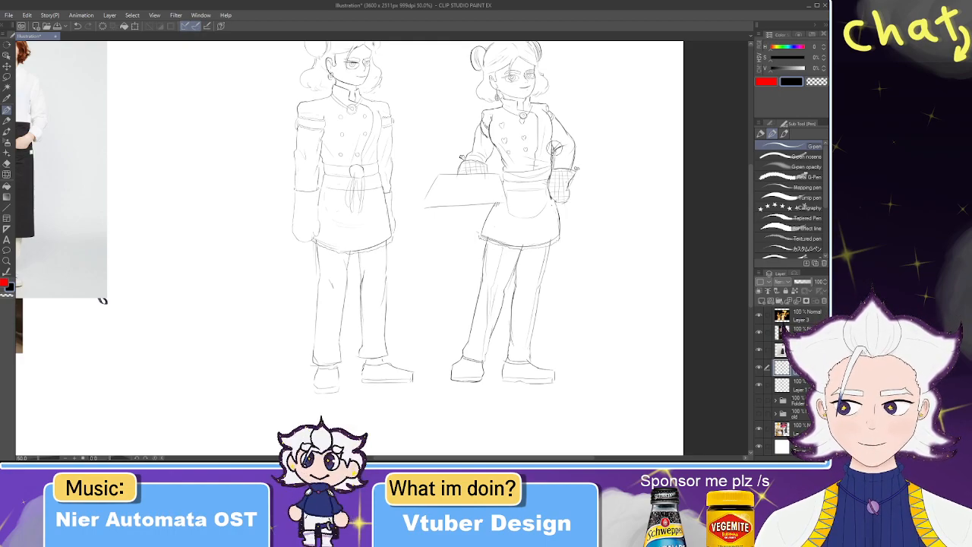
{"action": "scroll", "coordinate": [553, 148], "scroll_direction": "up", "scroll_amount": 1}
{"action": "scroll", "coordinate": [554, 149], "scroll_direction": "up", "scroll_amount": 1}
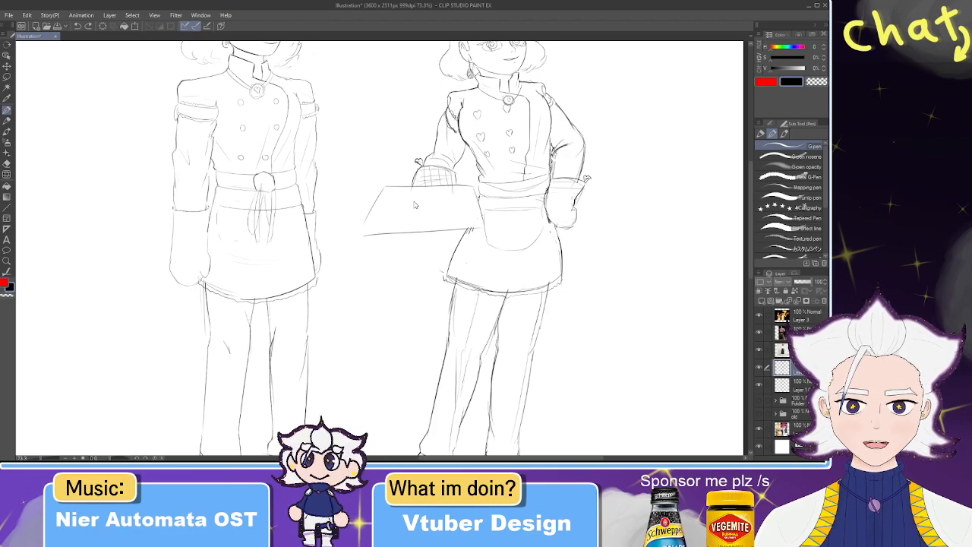
- Erase the tray's front edge and outer side edge, and redraw the outer side as a darker slanted line
{"action": "scroll", "coordinate": [414, 204], "scroll_direction": "up", "scroll_amount": 4}
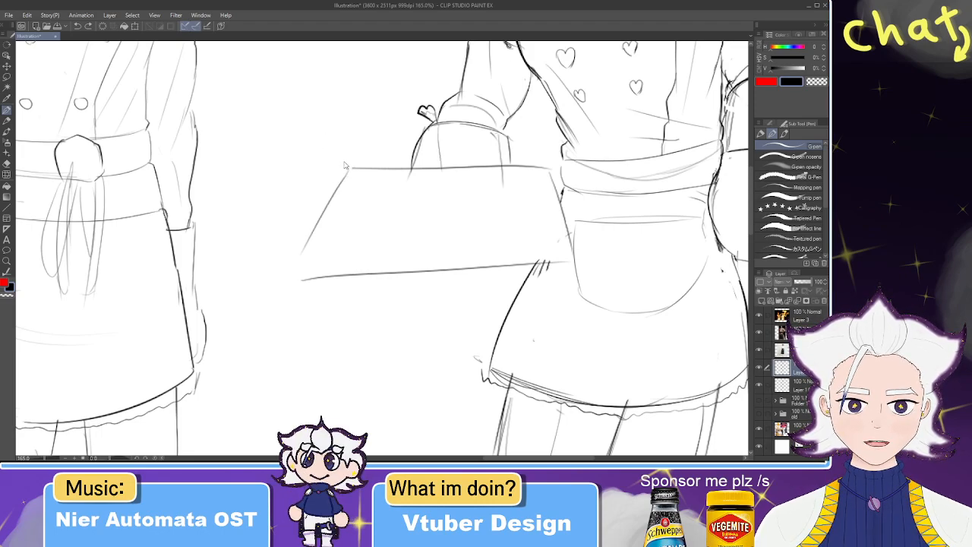
{"action": "key", "text": "e"}
{"action": "left_click", "coordinate": [298, 276], "text": "shift"}
{"action": "key", "text": "p"}
{"action": "left_click_drag", "start_coordinate": [350, 171], "coordinate": [303, 251]}
{"action": "left_click_drag", "start_coordinate": [350, 172], "coordinate": [297, 264]}
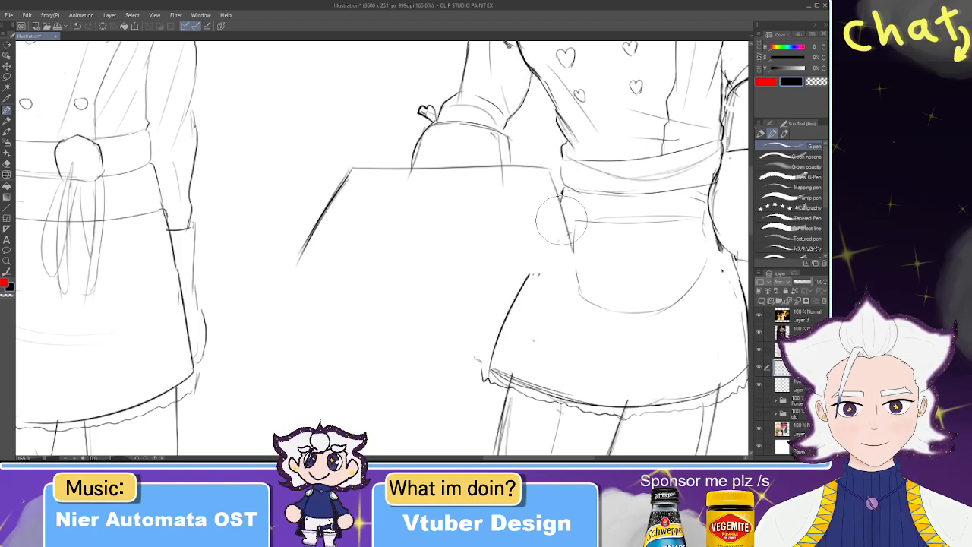
- Replace the tray's side edge nearest the body with a line slanting outward across the apron
{"action": "key", "text": "e"}
{"action": "key", "text": "p"}
{"action": "left_click_drag", "start_coordinate": [546, 168], "coordinate": [594, 256]}
{"action": "key", "text": "ctrl+z"}
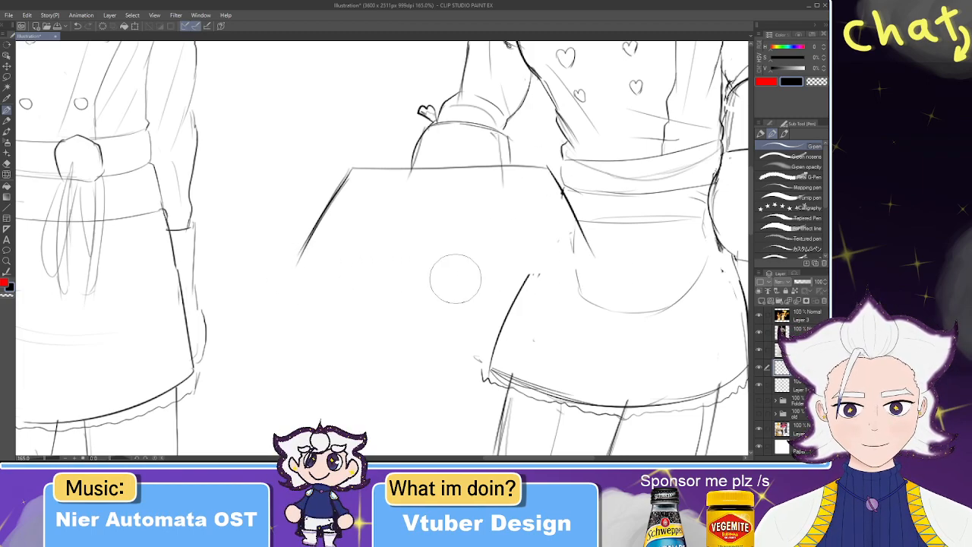
- Redraw the tray's front edge as one long, nearly horizontal line reaching across the apron
{"action": "left_click_drag", "start_coordinate": [298, 273], "coordinate": [573, 278]}
{"action": "key", "text": "ctrl+z"}
{"action": "left_click_drag", "start_coordinate": [297, 277], "coordinate": [559, 280]}
{"action": "key", "text": "ctrl+z"}
{"action": "left_click_drag", "start_coordinate": [295, 279], "coordinate": [630, 281]}
- Try sketching a freehand circle in the tray's outer back corner
{"action": "mouse_move", "coordinate": [365, 190]}
{"action": "left_mouse_down"}
{"action": "mouse_move", "coordinate": [369, 199]}
{"action": "mouse_move", "coordinate": [383, 196]}
{"action": "mouse_move", "coordinate": [355, 189]}
{"action": "mouse_move", "coordinate": [366, 195]}
{"action": "left_mouse_up"}
{"action": "key", "text": "ctrl+z"}
{"action": "key", "text": "ctrl+z"}
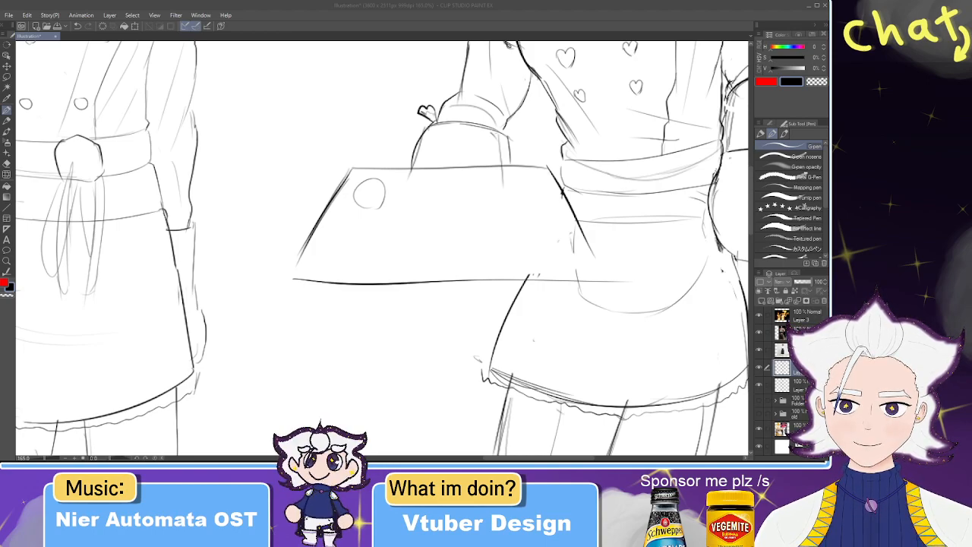
{"action": "scroll", "coordinate": [369, 254], "scroll_direction": "down", "scroll_amount": 2}
{"action": "scroll", "coordinate": [372, 250], "scroll_direction": "down", "scroll_amount": 1}
{"action": "scroll", "coordinate": [372, 249], "scroll_direction": "up", "scroll_amount": 4}
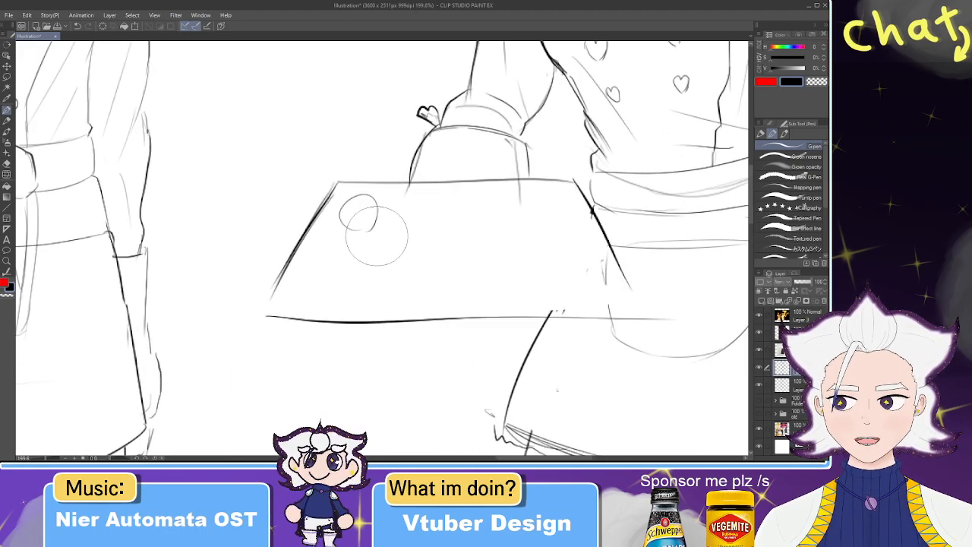
{"action": "key", "text": "ctrl+z"}
- Draw three flat ellipses in a row along the tray's back edge with the Ellipse tool
{"action": "left_click", "coordinate": [7, 207]}
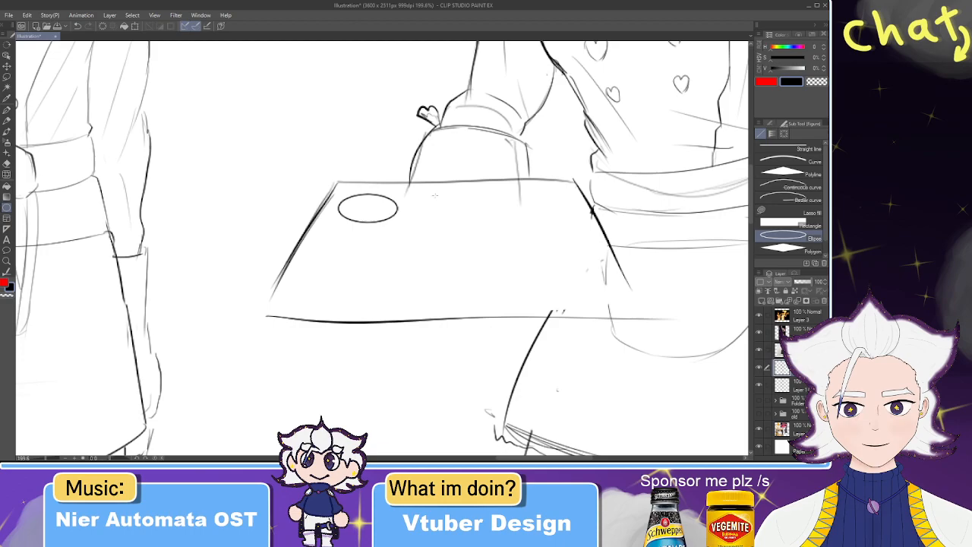
{"action": "left_click_drag", "start_coordinate": [436, 193], "coordinate": [499, 222]}
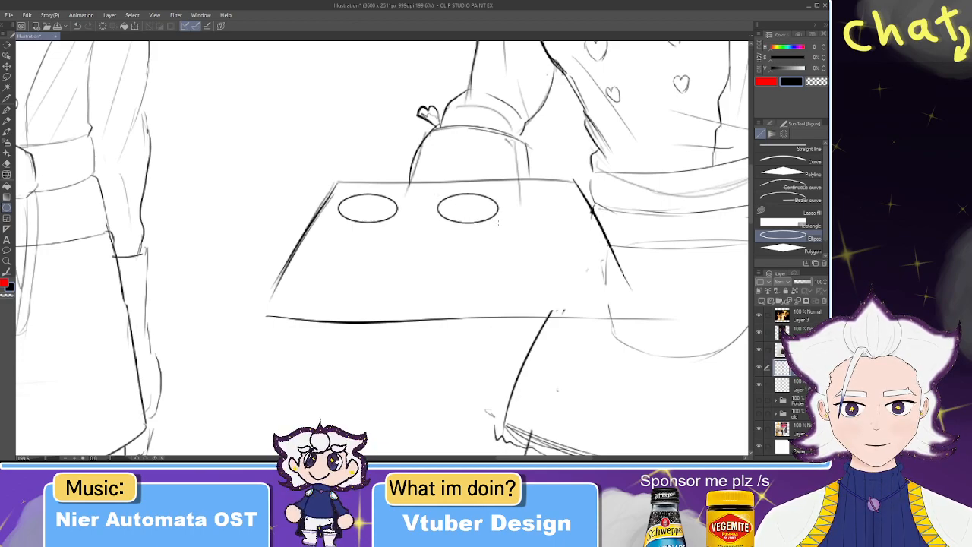
{"action": "left_click_drag", "start_coordinate": [561, 214], "coordinate": [579, 223]}
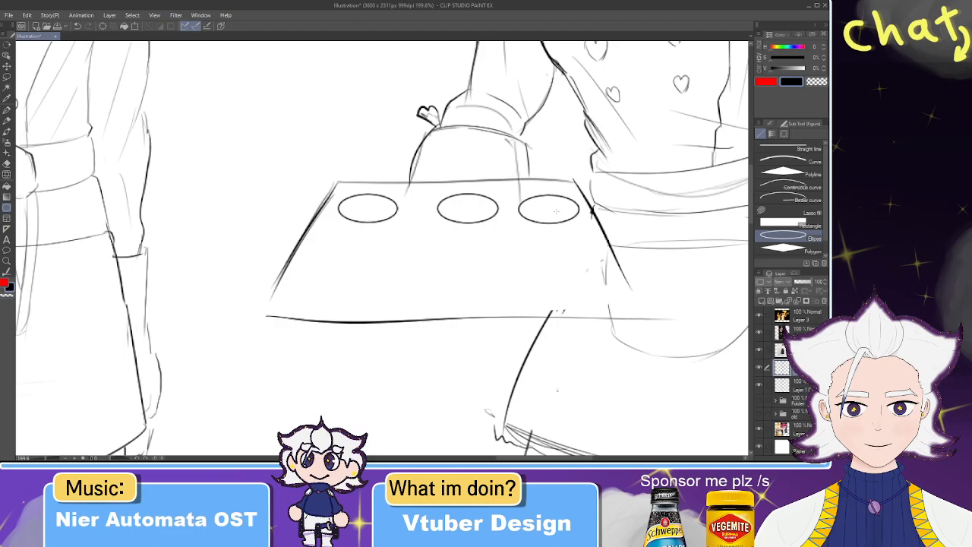
- Lasso the three ellipses, place a duplicate slightly below them to give thickness, and deselect
{"action": "left_click", "coordinate": [6, 77]}
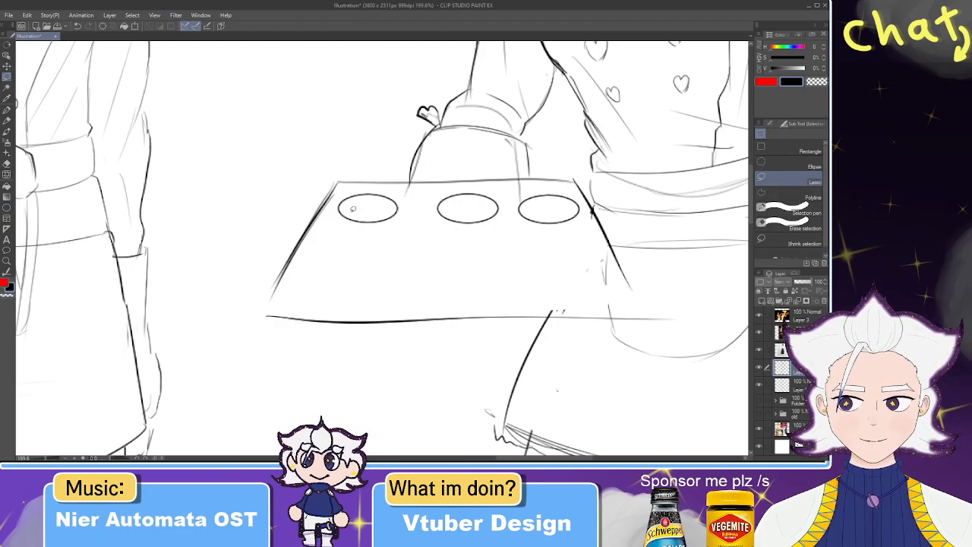
{"action": "left_click_drag", "start_coordinate": [348, 198], "coordinate": [384, 194]}
{"action": "mouse_move", "coordinate": [341, 229]}
{"action": "left_mouse_down"}
{"action": "mouse_move", "coordinate": [336, 198]}
{"action": "mouse_move", "coordinate": [557, 185]}
{"action": "left_mouse_up"}
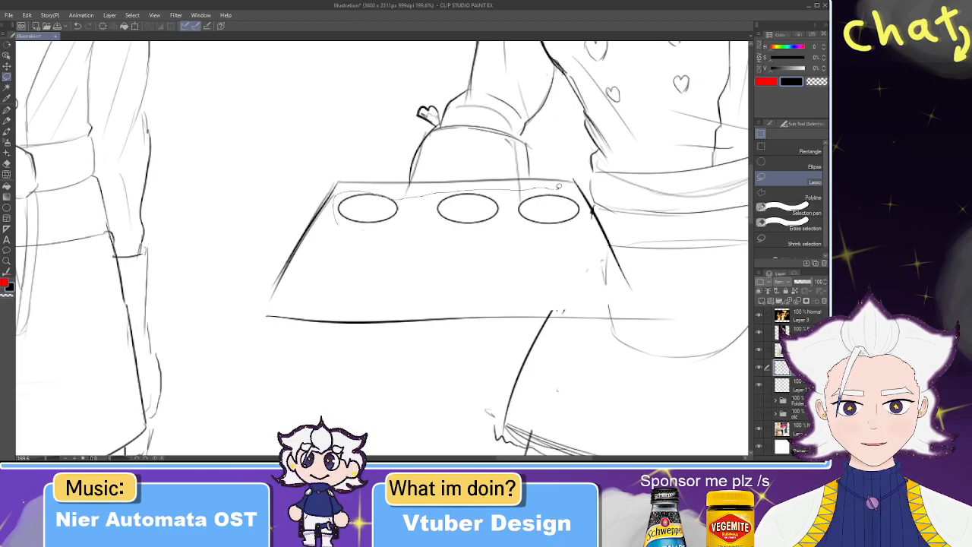
{"action": "mouse_move", "coordinate": [576, 232]}
{"action": "left_mouse_down"}
{"action": "mouse_move", "coordinate": [340, 223]}
{"action": "mouse_move", "coordinate": [401, 213]}
{"action": "left_mouse_up"}
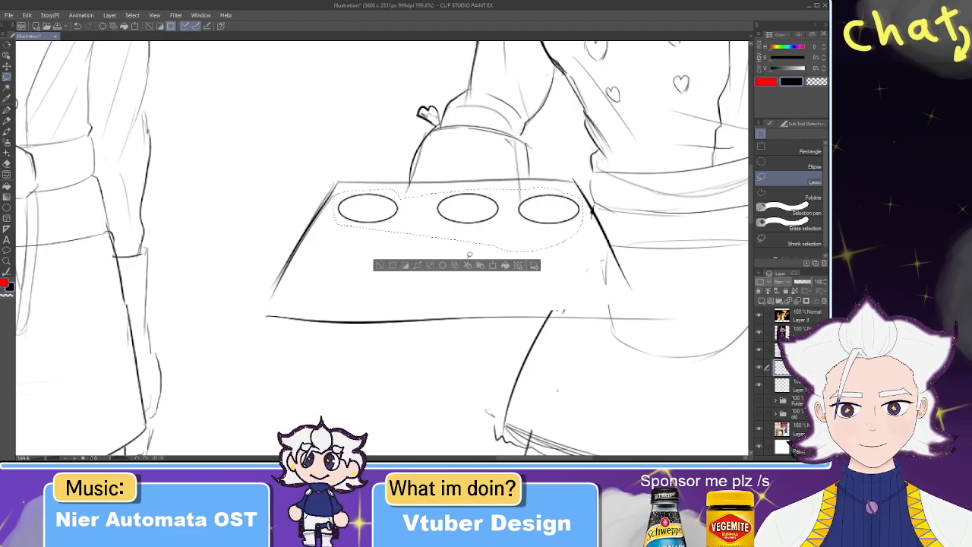
{"action": "left_click", "coordinate": [492, 266]}
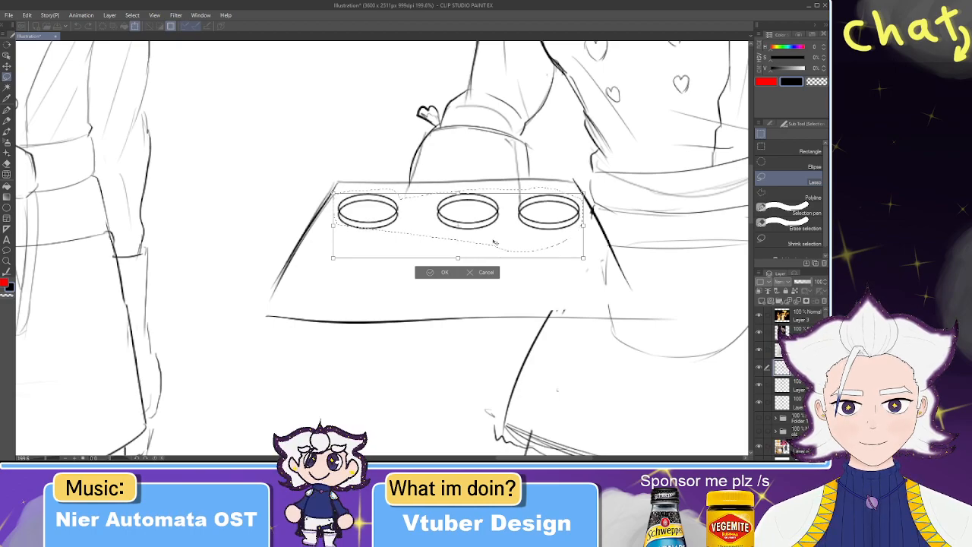
{"action": "key", "text": "Return"}
{"action": "key", "text": "ctrl+d"}
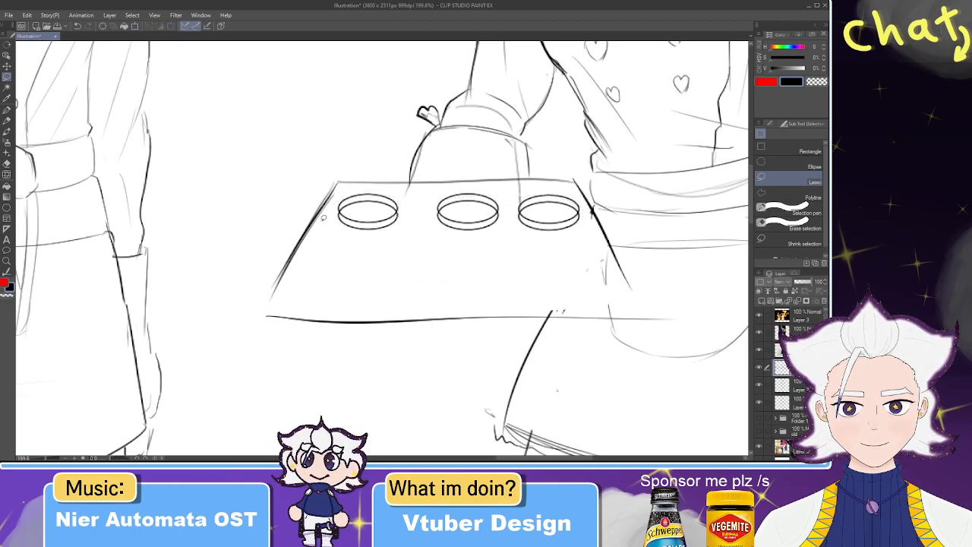
- Erase the overlapping curves inside the three ellipses so they read as solid discs on the tray
{"action": "key", "text": "e"}
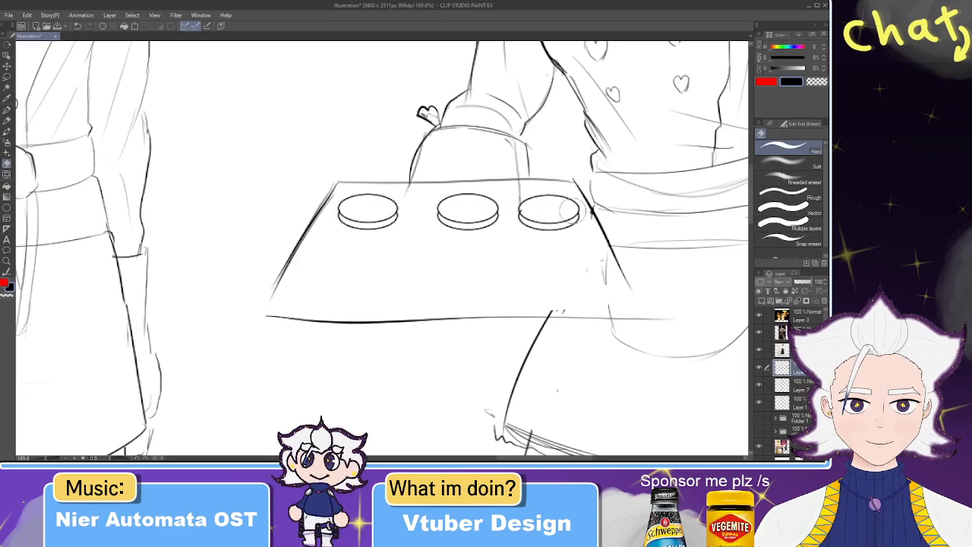
{"action": "key", "text": "p"}
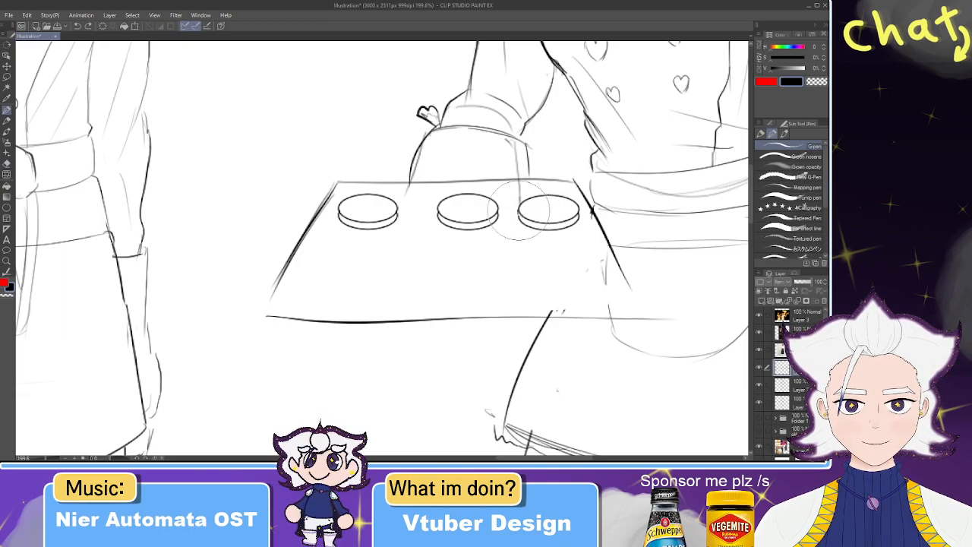
{"action": "key", "text": "e"}
{"action": "key", "text": "p"}
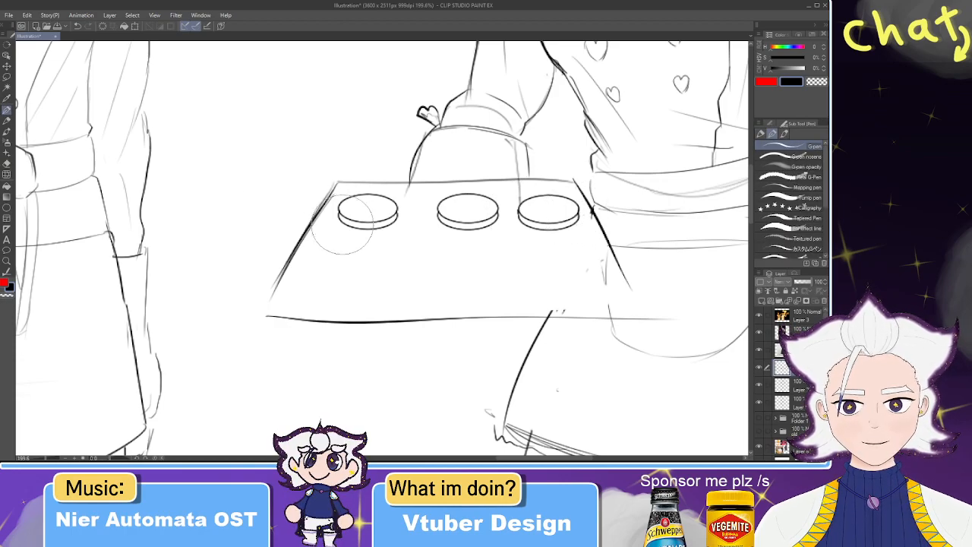
{"action": "key", "text": "e"}
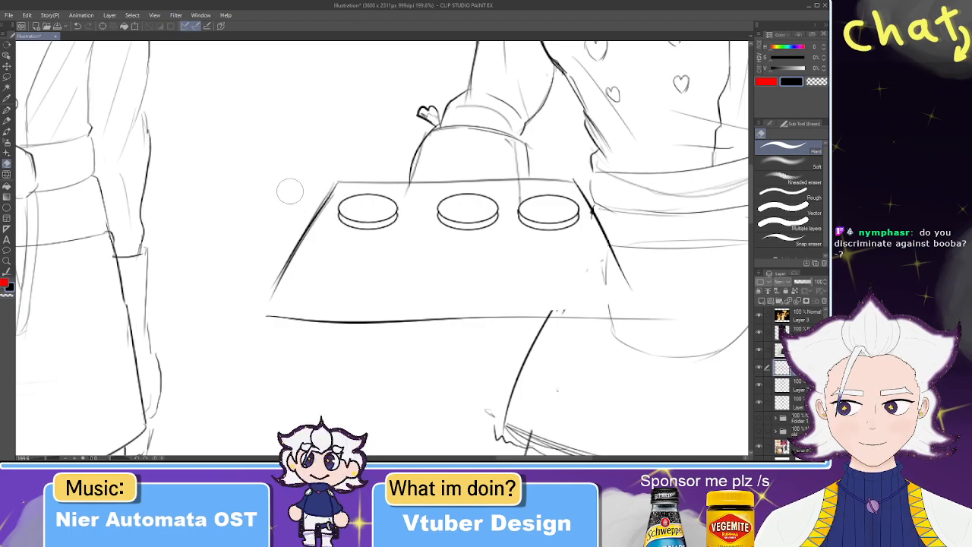
{"action": "key", "text": "p"}
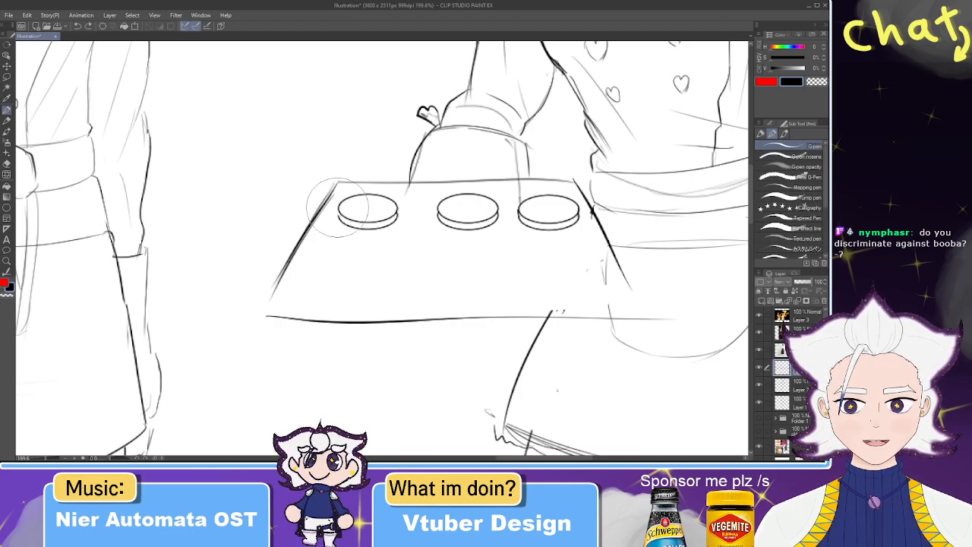
{"action": "key", "text": "e"}
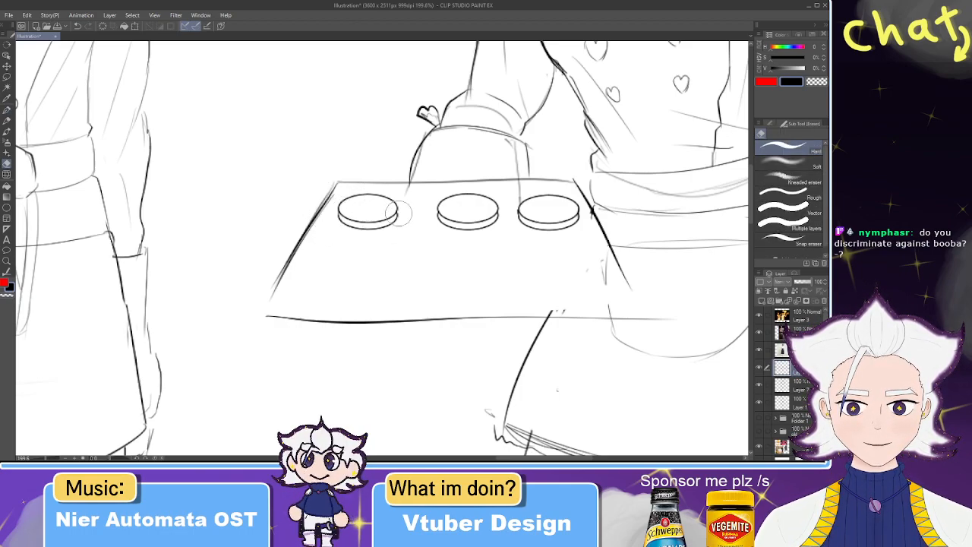
{"action": "key", "text": "p"}
{"action": "key", "text": "e"}
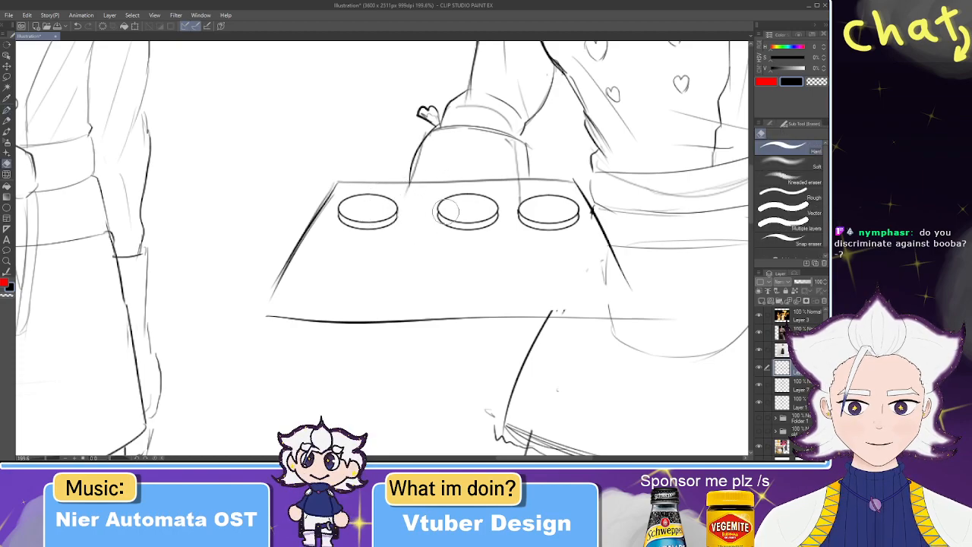
{"action": "key", "text": "p"}
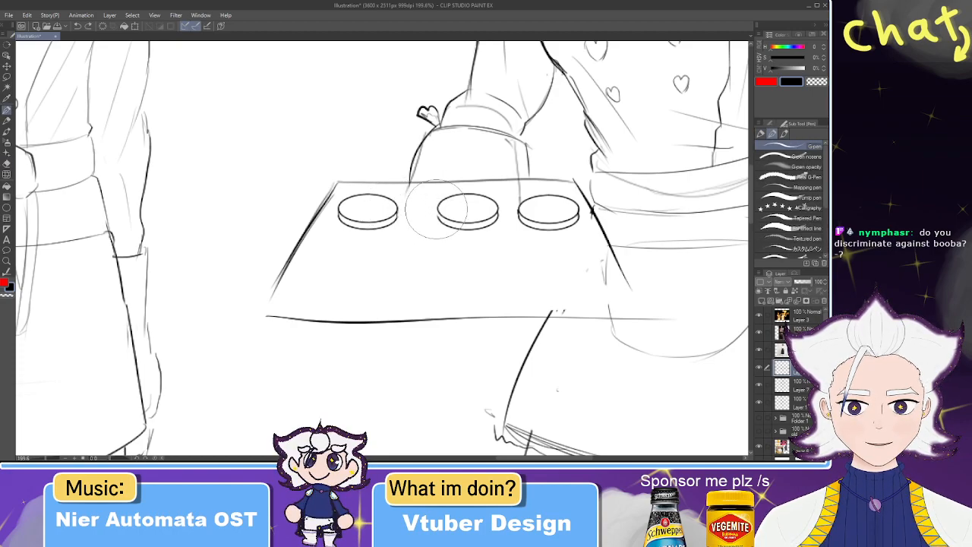
{"action": "key", "text": "e"}
{"action": "key", "text": "p"}
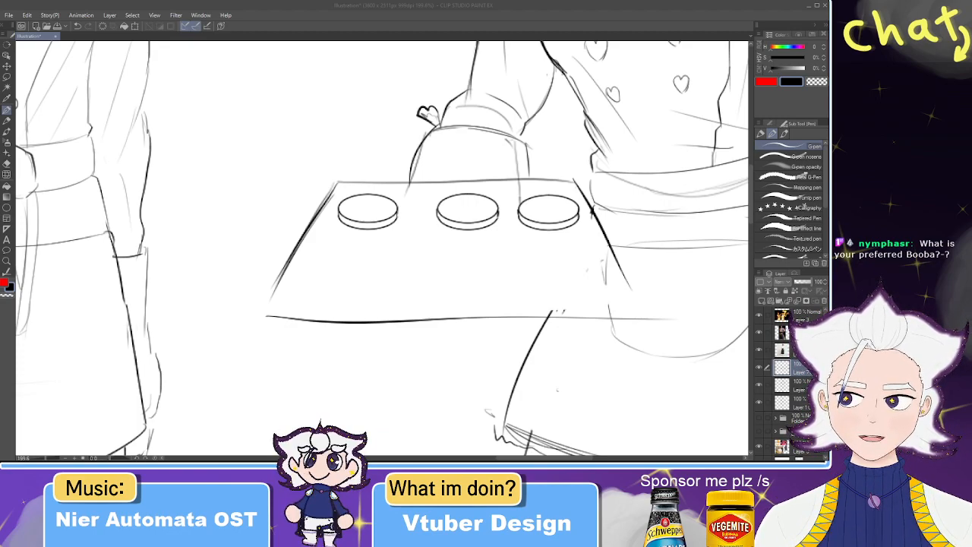
{"action": "left_click", "coordinate": [697, 102]}
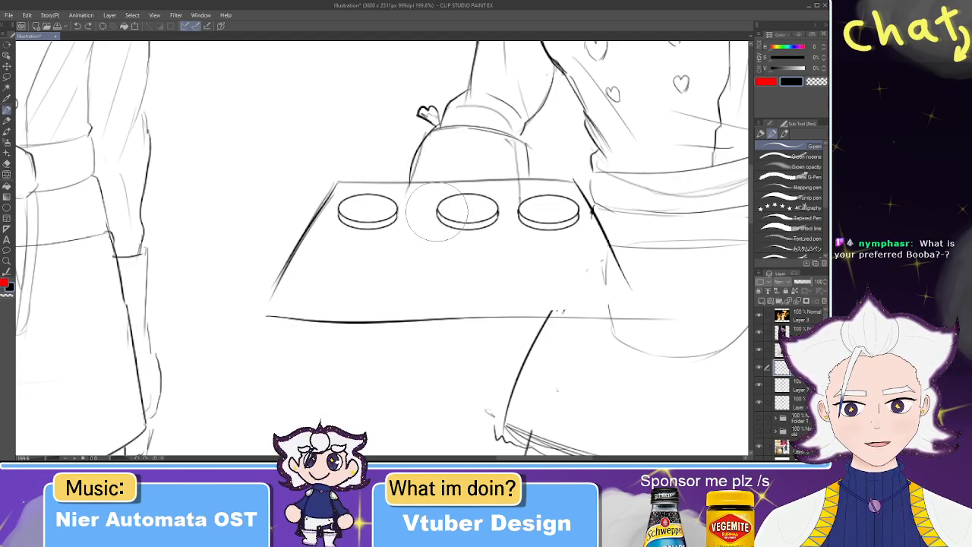
{"action": "key", "text": "ctrl+z"}
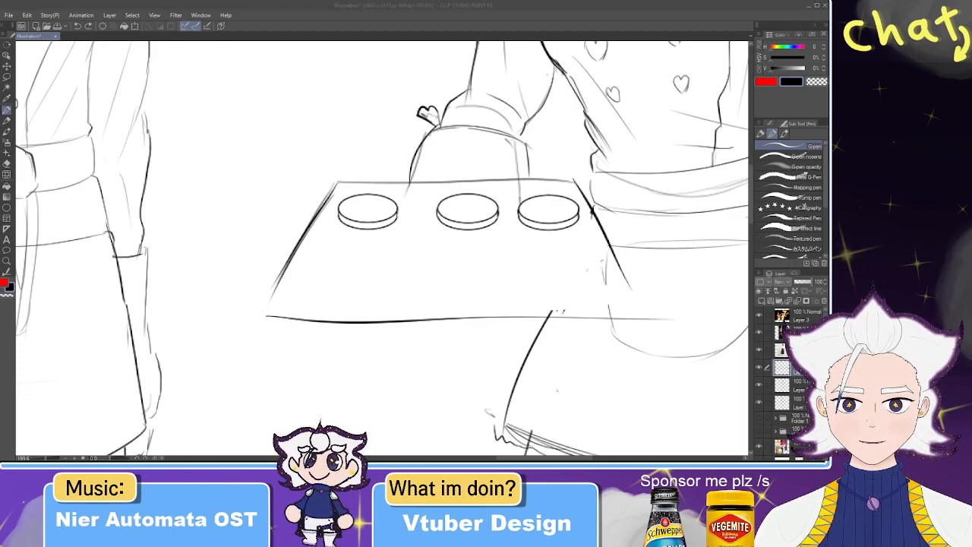
- Hide the three top reference image layers to uncover the jam-heart biscuit references beneath them
{"action": "scroll", "coordinate": [382, 158], "scroll_direction": "down", "scroll_amount": 6}
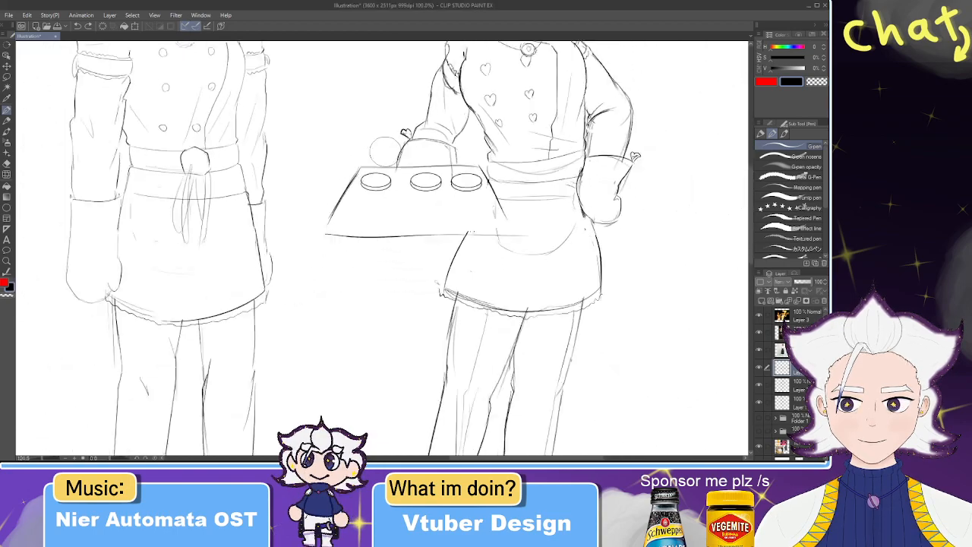
{"action": "left_click_drag", "start_coordinate": [167, 92], "coordinate": [536, 205]}
{"action": "scroll", "coordinate": [220, 121], "scroll_direction": "up", "scroll_amount": 1}
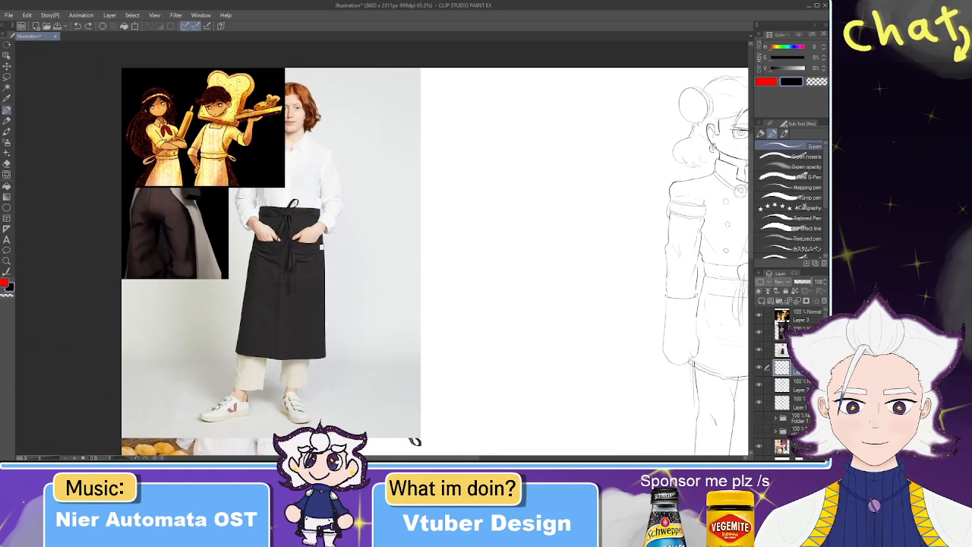
{"action": "left_click", "coordinate": [757, 350]}
{"action": "left_click", "coordinate": [758, 350]}
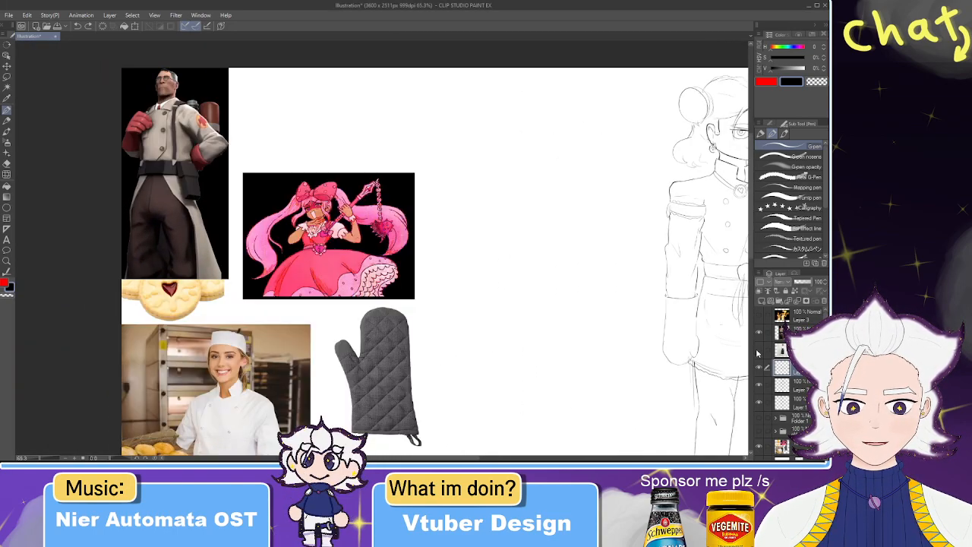
{"action": "left_click", "coordinate": [758, 332]}
{"action": "scroll", "coordinate": [93, 217], "scroll_direction": "up", "scroll_amount": 2}
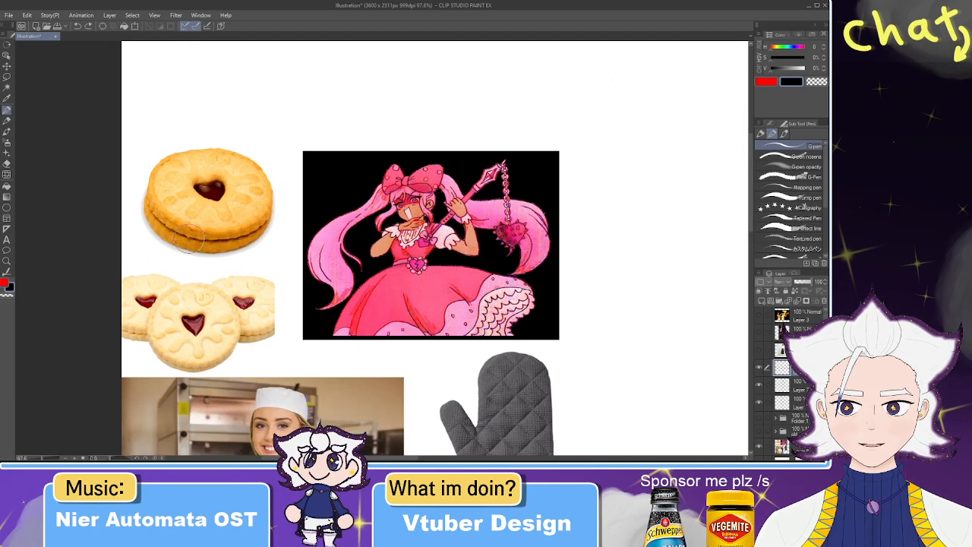
{"action": "scroll", "coordinate": [233, 365], "scroll_direction": "down", "scroll_amount": 4}
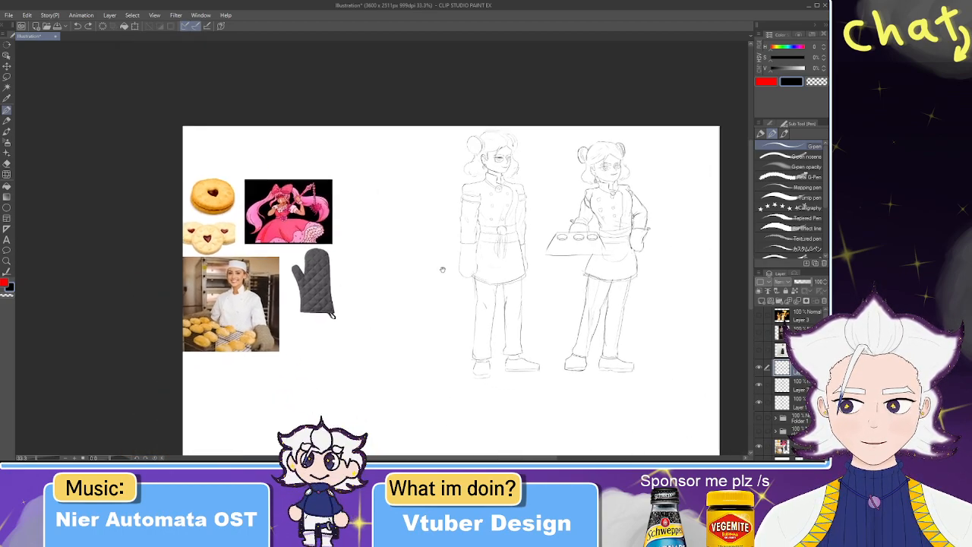
- Check which sketch layers belong to the tray-holding pose and merge the tray layer with the layer below it
{"action": "scroll", "coordinate": [473, 219], "scroll_direction": "up", "scroll_amount": 6}
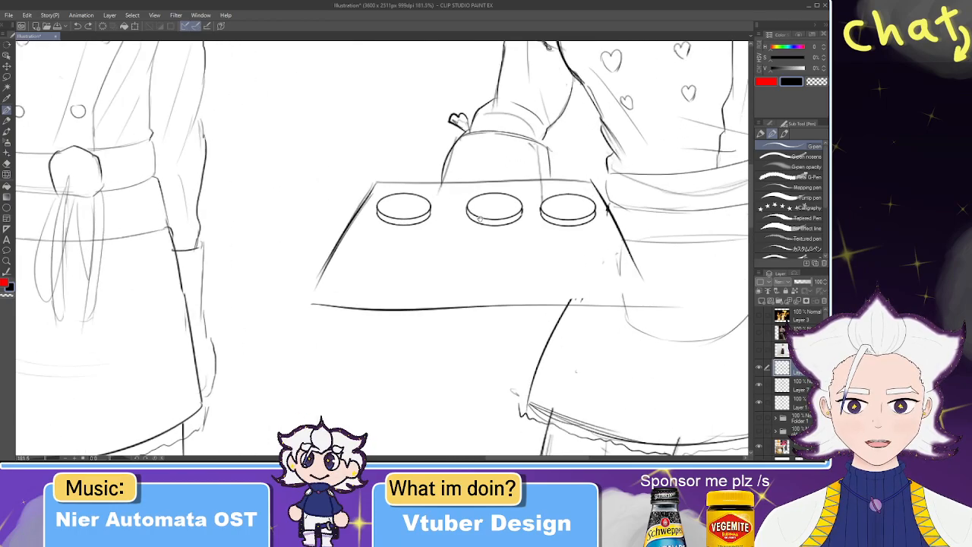
{"action": "scroll", "coordinate": [479, 218], "scroll_direction": "down", "scroll_amount": 3}
{"action": "scroll", "coordinate": [502, 228], "scroll_direction": "up", "scroll_amount": 2}
{"action": "scroll", "coordinate": [501, 228], "scroll_direction": "down", "scroll_amount": 5}
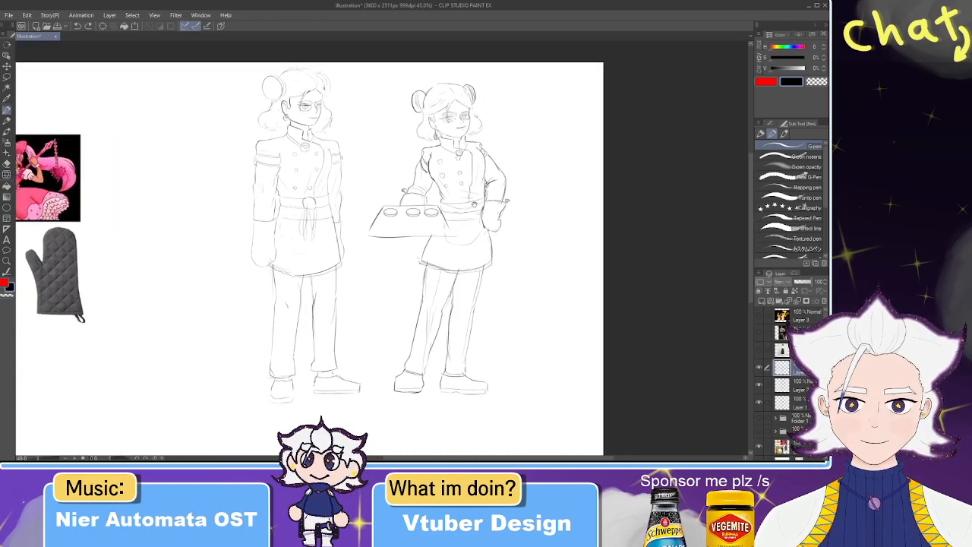
{"action": "scroll", "coordinate": [710, 311], "scroll_direction": "down", "scroll_amount": 2}
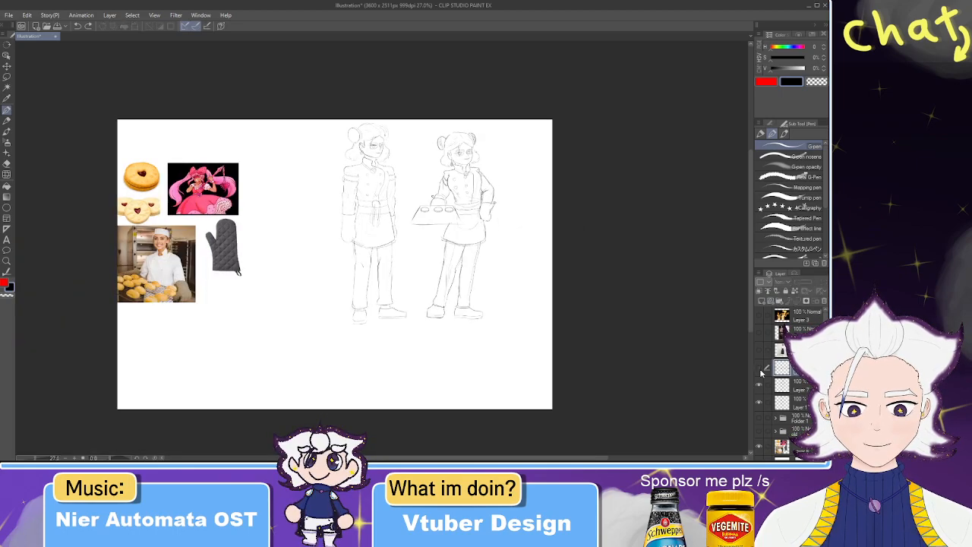
{"action": "left_click", "coordinate": [759, 386]}
{"action": "left_click", "coordinate": [760, 387]}
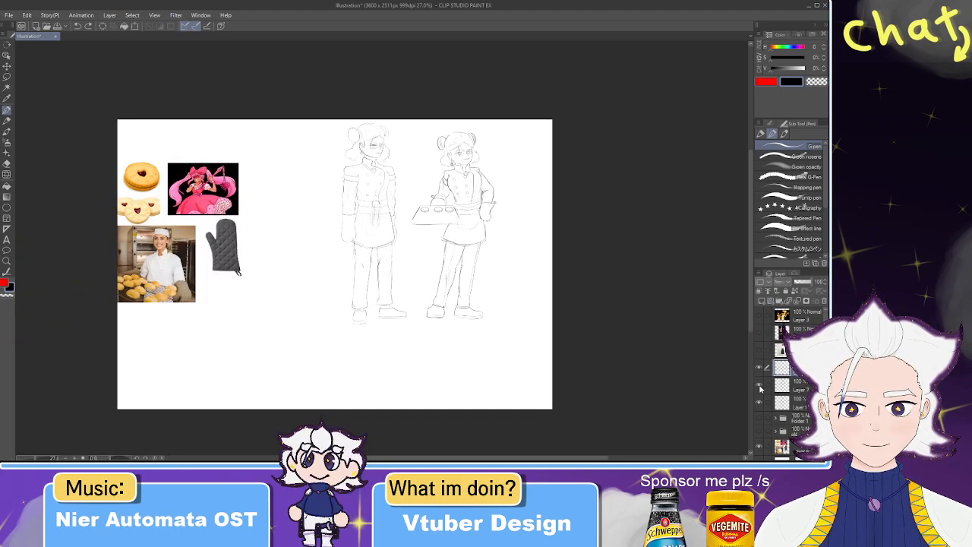
{"action": "key", "text": "ctrl+e"}
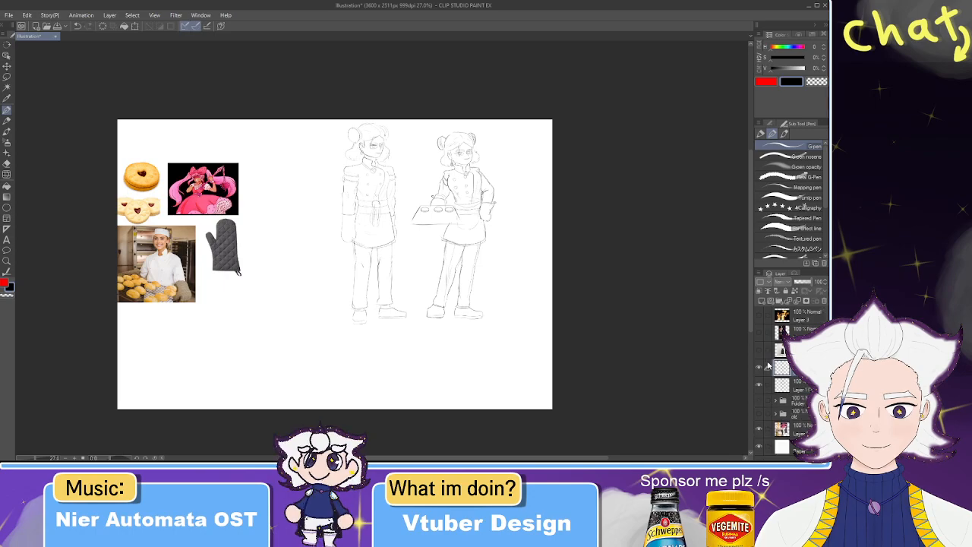
- Lasso the whole tray-holding figure, copy it, and clear the selection
{"action": "key", "text": "m"}
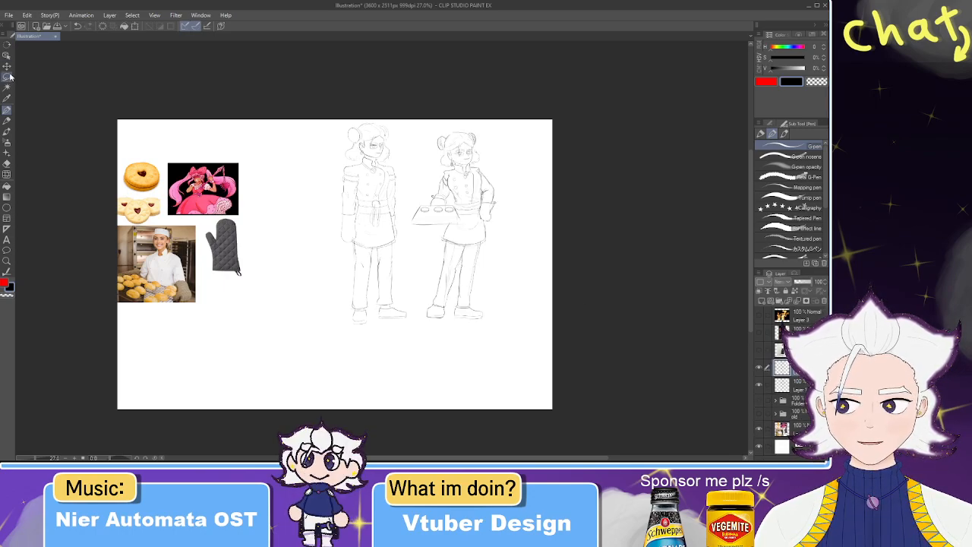
{"action": "left_click_drag", "start_coordinate": [420, 335], "coordinate": [406, 277]}
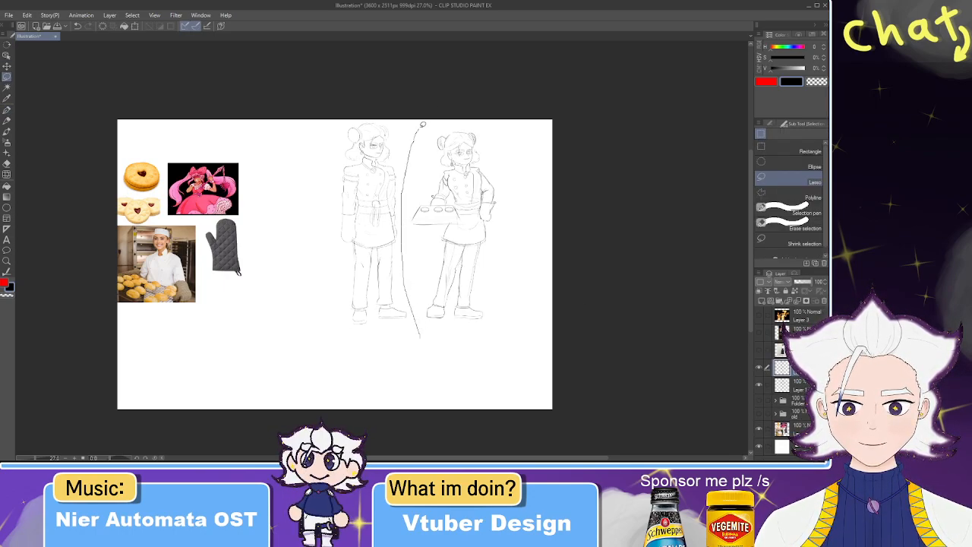
{"action": "left_click_drag", "start_coordinate": [416, 135], "coordinate": [470, 343]}
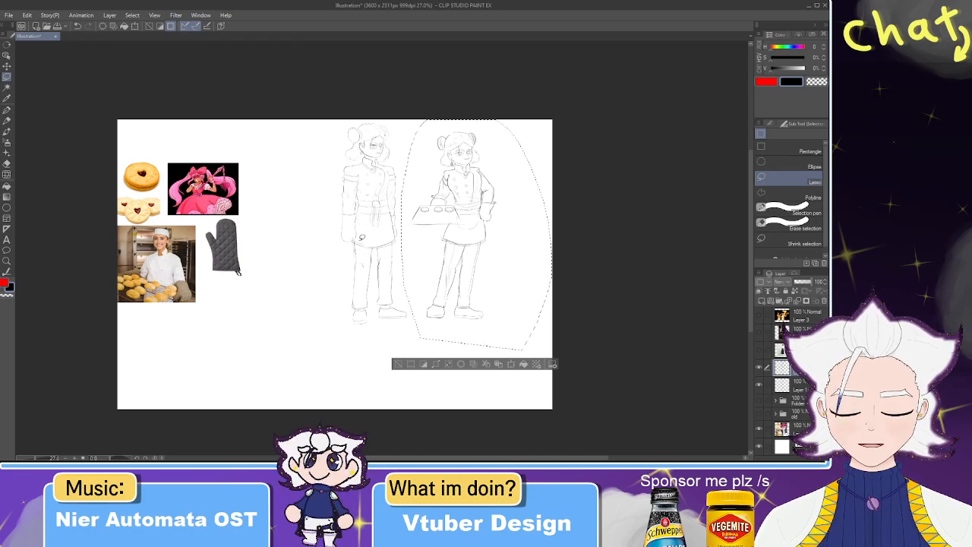
{"action": "key", "text": "ctrl+d"}
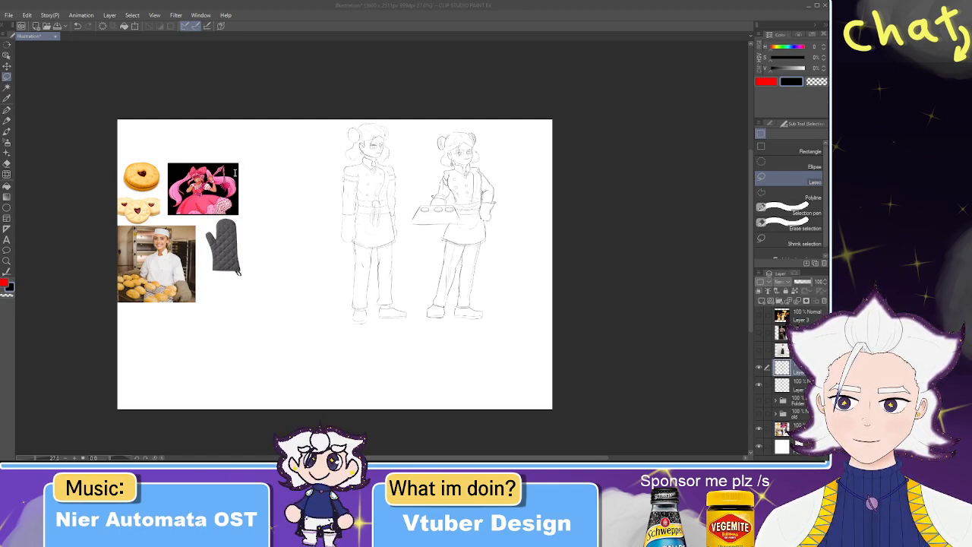
- Create a new 2000 x 3000 px illustration and paste the copied figure into it
{"action": "key", "text": "Return"}
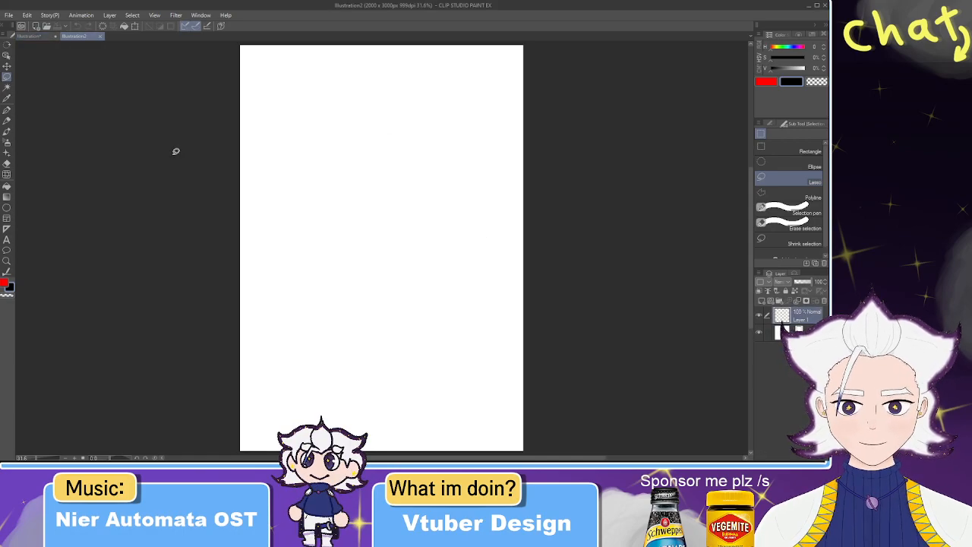
{"action": "key", "text": "ctrl+v"}
{"action": "key", "text": "o"}
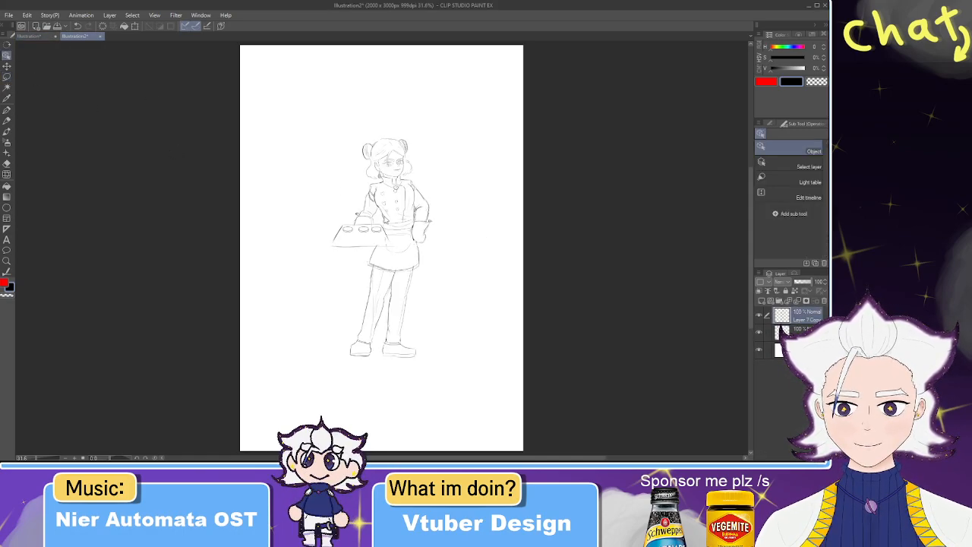
- Scale the pasted figure up and position it so it fills the canvas height from hair buns to shoes
{"action": "key", "text": "ctrl+t"}
{"action": "scroll", "coordinate": [374, 251], "scroll_direction": "down", "scroll_amount": 3}
{"action": "mouse_move", "coordinate": [408, 183]}
{"action": "left_mouse_down"}
{"action": "mouse_move", "coordinate": [493, 141]}
{"action": "mouse_move", "coordinate": [577, 43]}
{"action": "left_mouse_up"}
{"action": "left_click_drag", "start_coordinate": [433, 202], "coordinate": [396, 262]}
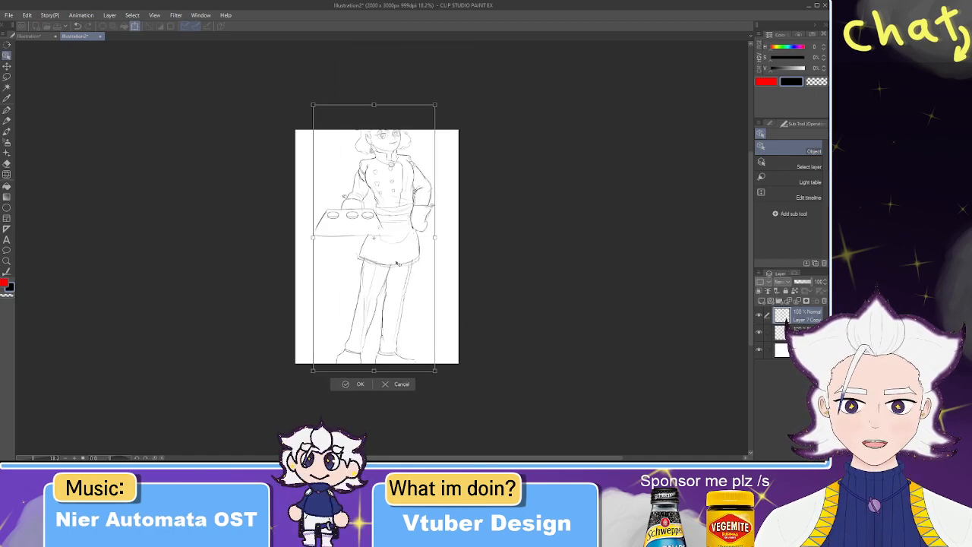
{"action": "left_click_drag", "start_coordinate": [434, 371], "coordinate": [405, 341]}
{"action": "left_click_drag", "start_coordinate": [378, 277], "coordinate": [385, 299]}
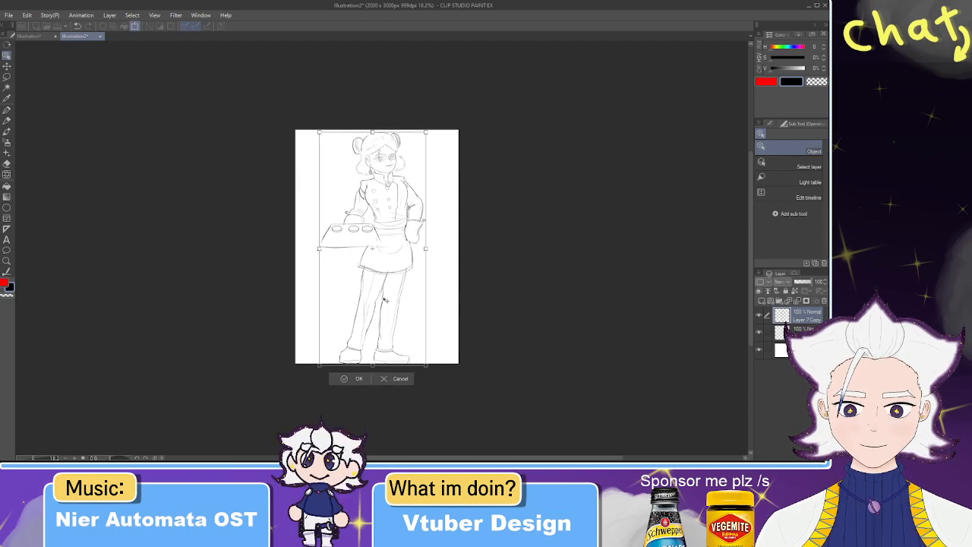
{"action": "scroll", "coordinate": [385, 299], "scroll_direction": "up", "scroll_amount": 2}
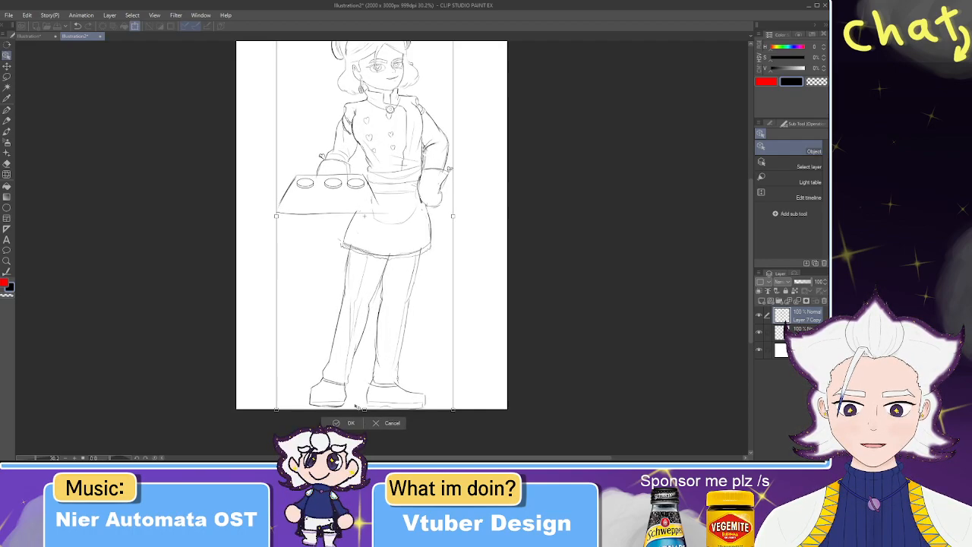
{"action": "key", "text": "Return"}
{"action": "scroll", "coordinate": [394, 265], "scroll_direction": "up", "scroll_amount": 1}
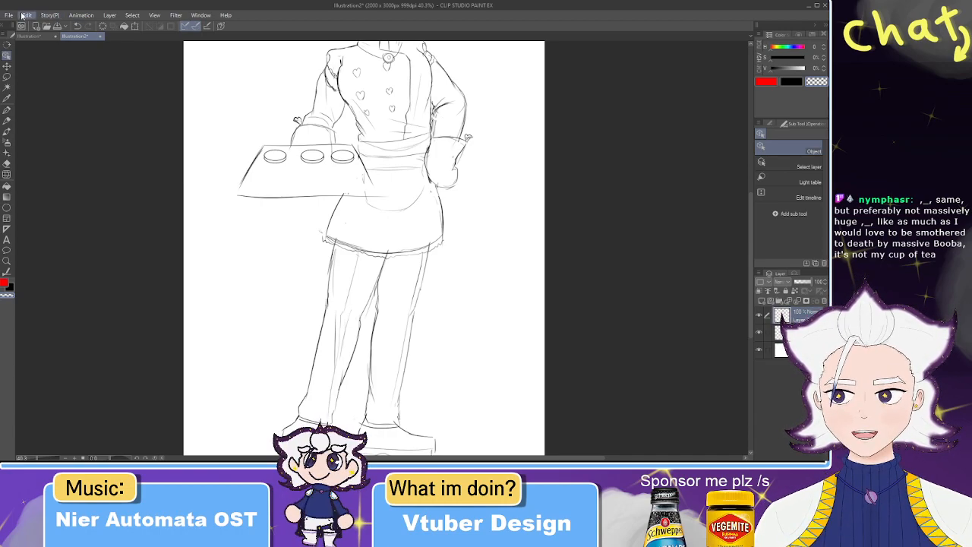
- Crop both sides of the canvas close to the figure, making it 1449 x 3000 px
{"action": "left_click", "coordinate": [96, 255]}
{"action": "left_click_drag", "start_coordinate": [190, 211], "coordinate": [221, 211]}
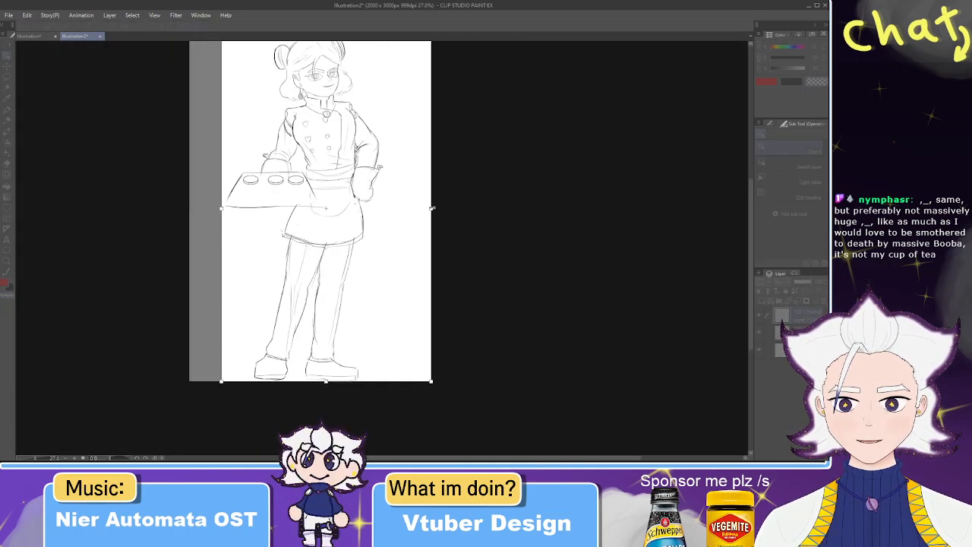
{"action": "left_click_drag", "start_coordinate": [431, 209], "coordinate": [394, 207]}
{"action": "key", "text": "ctrl+minus"}
{"action": "left_click_drag", "start_coordinate": [243, 208], "coordinate": [240, 206]}
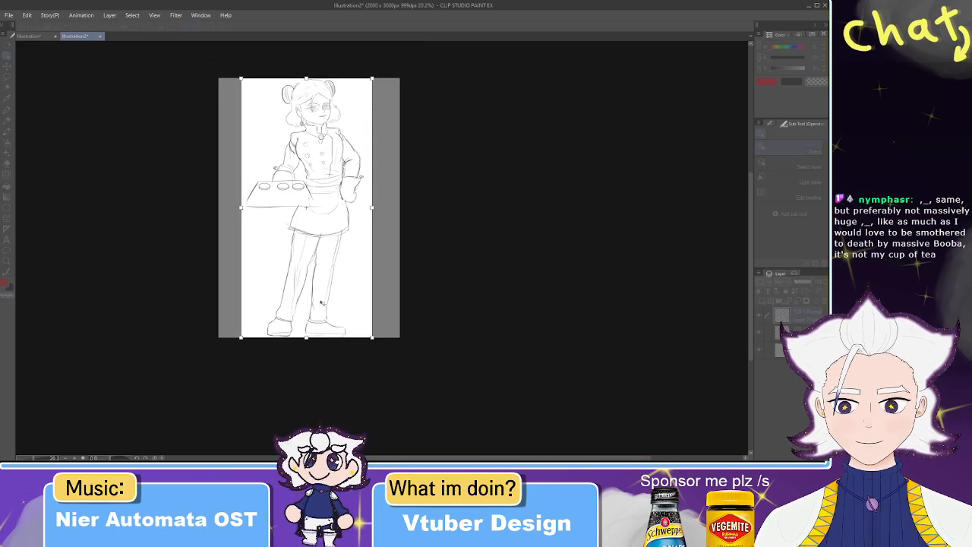
{"action": "key", "text": "Return"}
- Place the empty layer above the pasted sketch and toggle both layers' visibility to identify them
{"action": "scroll", "coordinate": [365, 364], "scroll_direction": "up", "scroll_amount": 3}
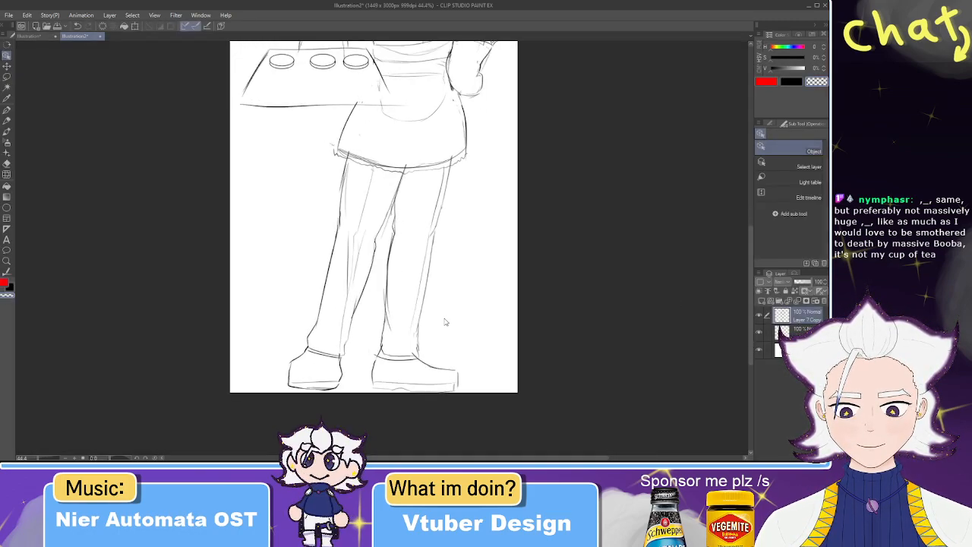
{"action": "scroll", "coordinate": [441, 330], "scroll_direction": "up", "scroll_amount": 5}
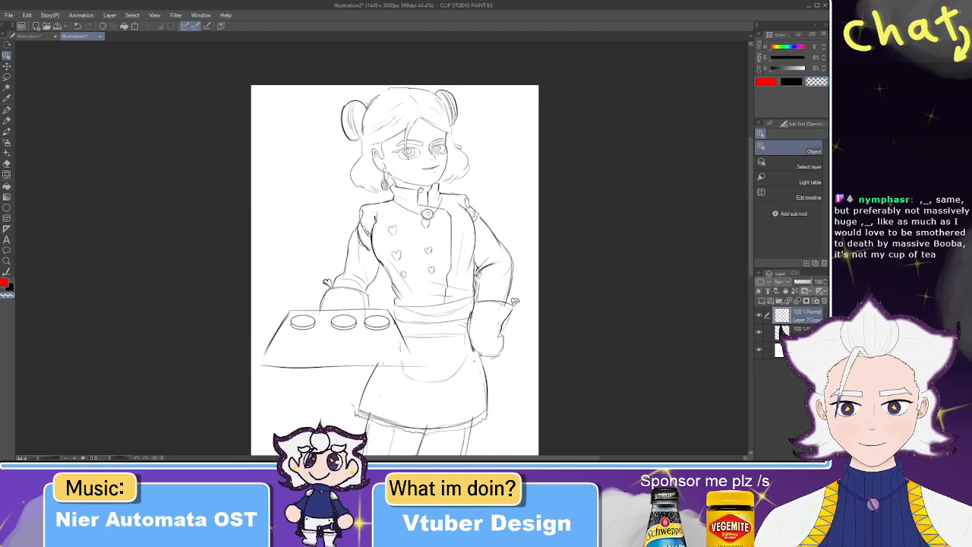
{"action": "scroll", "coordinate": [411, 135], "scroll_direction": "up", "scroll_amount": 2}
{"action": "scroll", "coordinate": [418, 131], "scroll_direction": "up", "scroll_amount": 1}
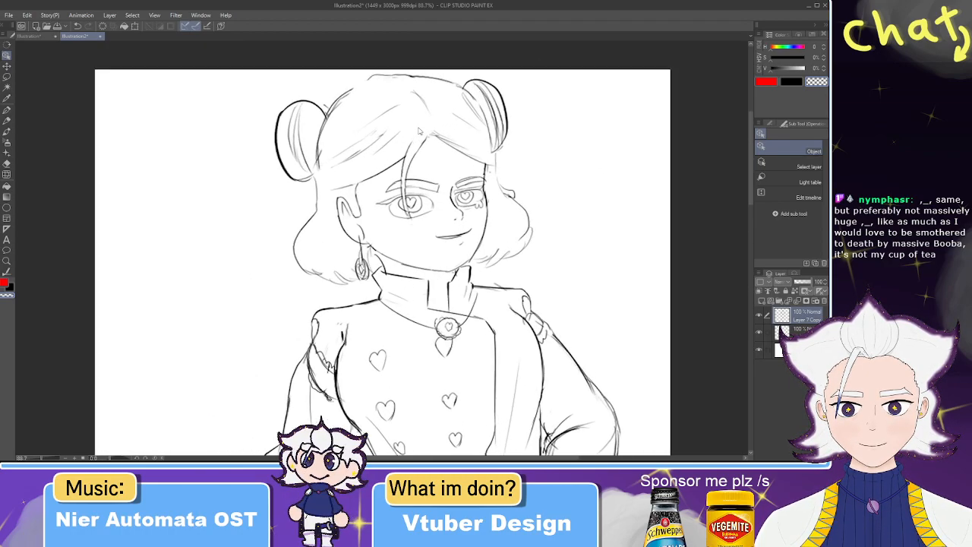
{"action": "scroll", "coordinate": [418, 131], "scroll_direction": "down", "scroll_amount": 1}
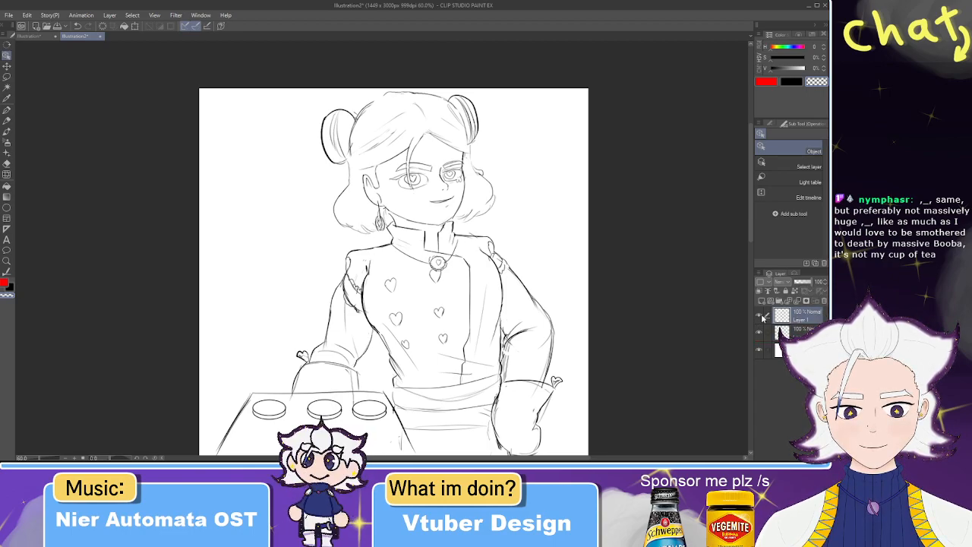
{"action": "left_click", "coordinate": [760, 316]}
{"action": "left_click", "coordinate": [760, 317]}
{"action": "left_click", "coordinate": [760, 317]}
{"action": "left_click", "coordinate": [759, 333]}
{"action": "left_click", "coordinate": [759, 333]}
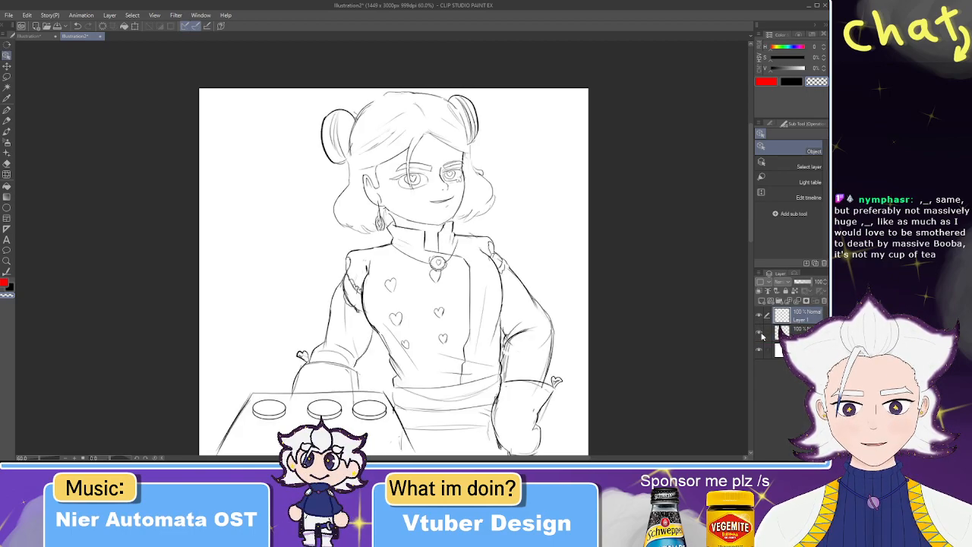
- Lower the pasted sketch layer's opacity to 33% and switch to the G-pen for working over the face
{"action": "left_click", "coordinate": [797, 331]}
{"action": "left_click_drag", "start_coordinate": [808, 282], "coordinate": [799, 282]}
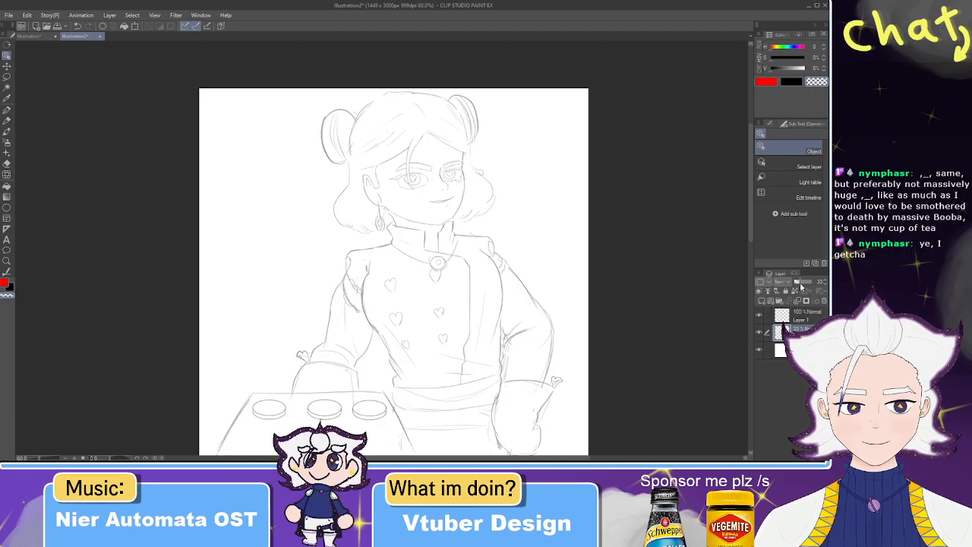
{"action": "key", "text": "p"}
{"action": "scroll", "coordinate": [439, 164], "scroll_direction": "up", "scroll_amount": 3}
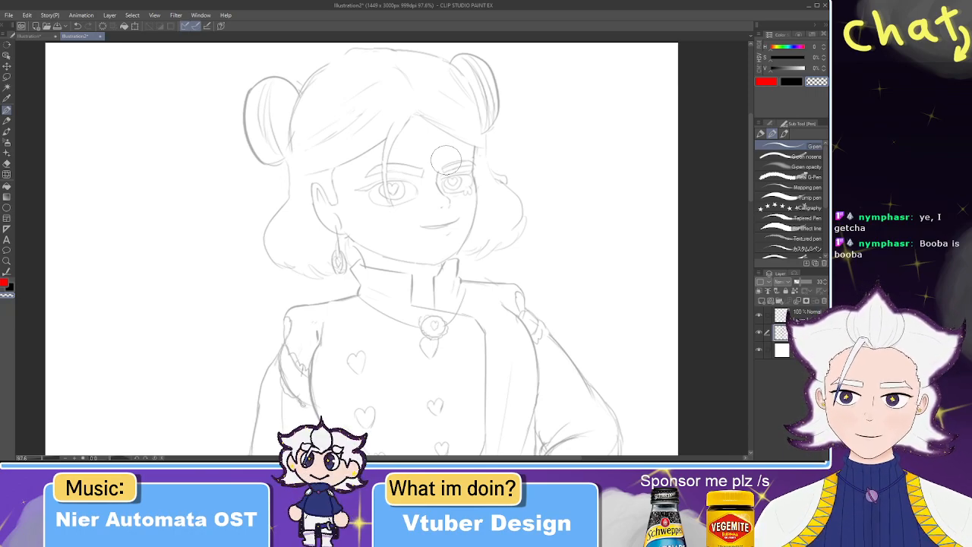
{"action": "scroll", "coordinate": [446, 160], "scroll_direction": "up", "scroll_amount": 2}
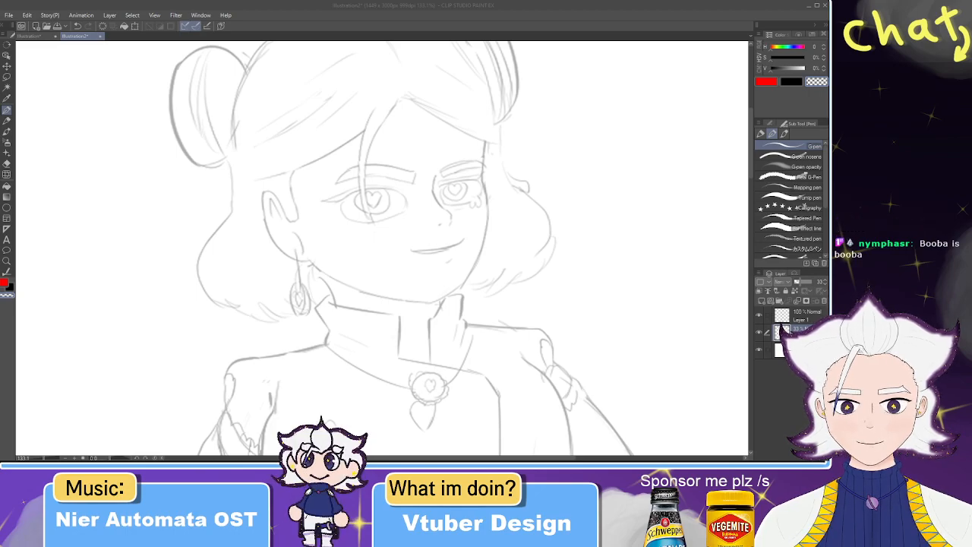
- Paste the meme picture onto the canvas and handwrite "Booba is booba" across it in white
{"action": "key", "text": "ctrl+v"}
{"action": "scroll", "coordinate": [453, 158], "scroll_direction": "down", "scroll_amount": 6}
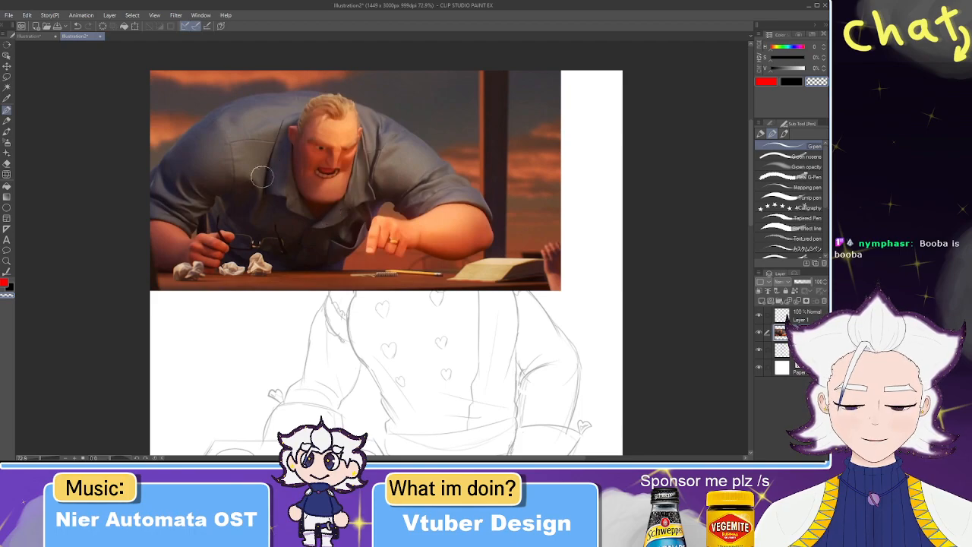
{"action": "mouse_move", "coordinate": [270, 239]}
{"action": "left_mouse_down"}
{"action": "mouse_move", "coordinate": [290, 255]}
{"action": "mouse_move", "coordinate": [309, 243]}
{"action": "mouse_move", "coordinate": [318, 251]}
{"action": "mouse_move", "coordinate": [318, 235]}
{"action": "mouse_move", "coordinate": [358, 237]}
{"action": "left_mouse_up"}
{"action": "mouse_move", "coordinate": [377, 220]}
{"action": "left_mouse_down"}
{"action": "mouse_move", "coordinate": [370, 234]}
{"action": "mouse_move", "coordinate": [465, 209]}
{"action": "left_mouse_up"}
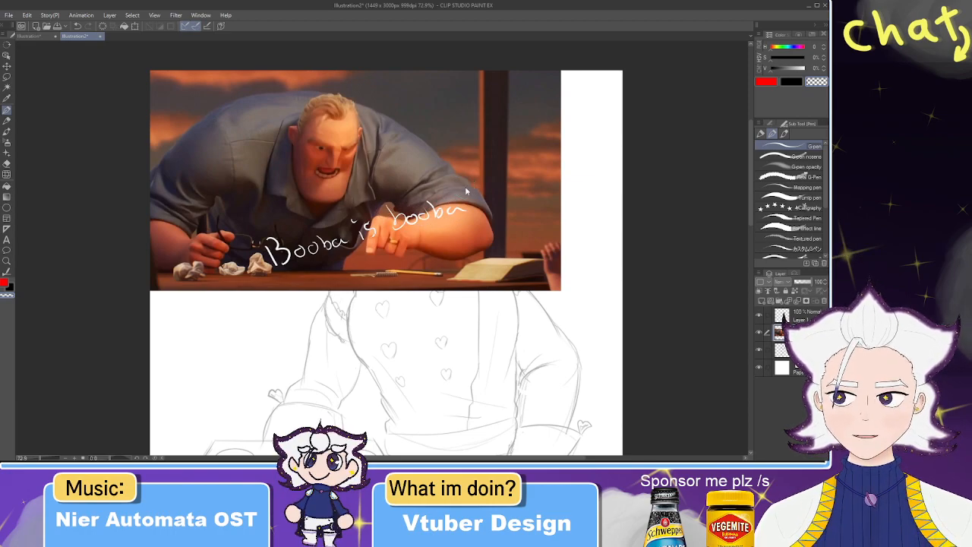
- Remove the meme picture's layer from the sketch document
{"action": "key", "text": "Delete"}
{"action": "scroll", "coordinate": [440, 167], "scroll_direction": "up", "scroll_amount": 1}
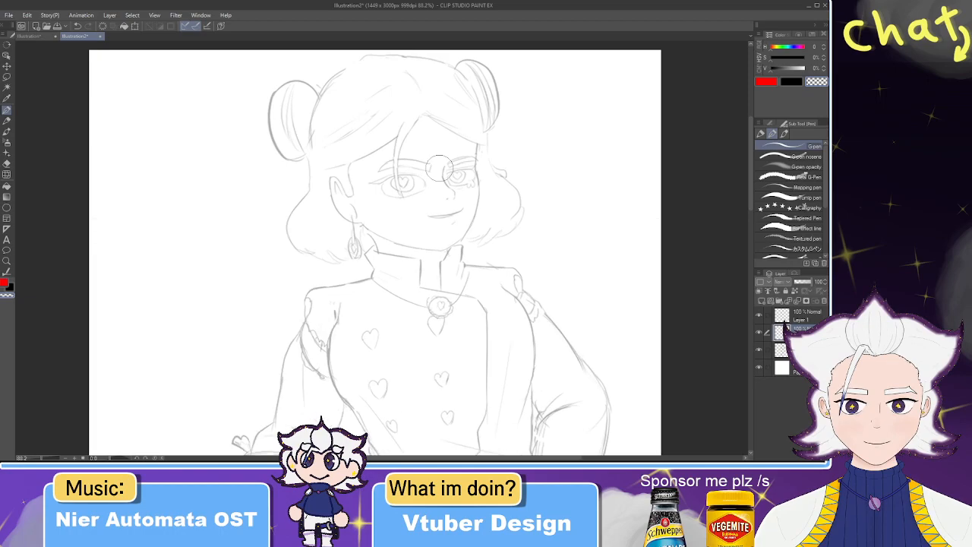
{"action": "scroll", "coordinate": [439, 167], "scroll_direction": "up", "scroll_amount": 1}
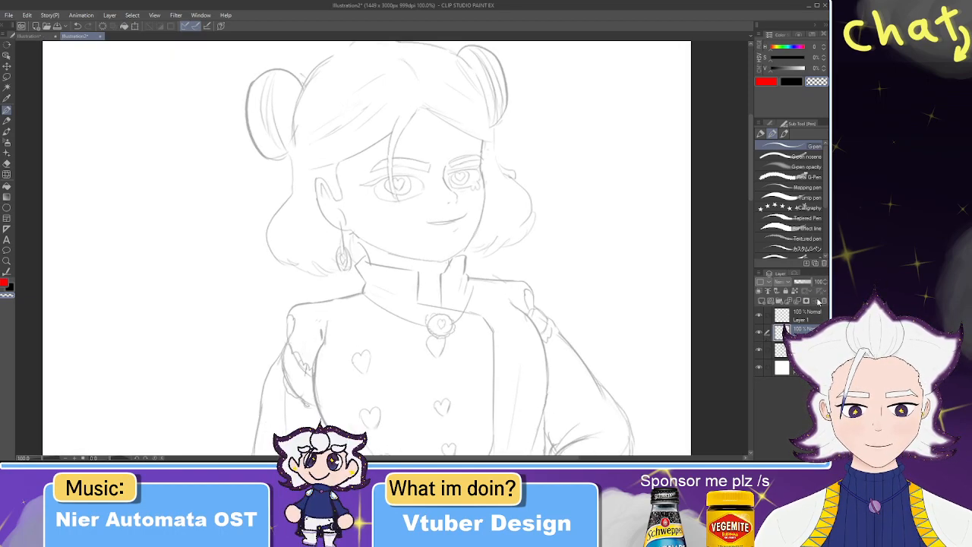
{"action": "left_click", "coordinate": [424, 174]}
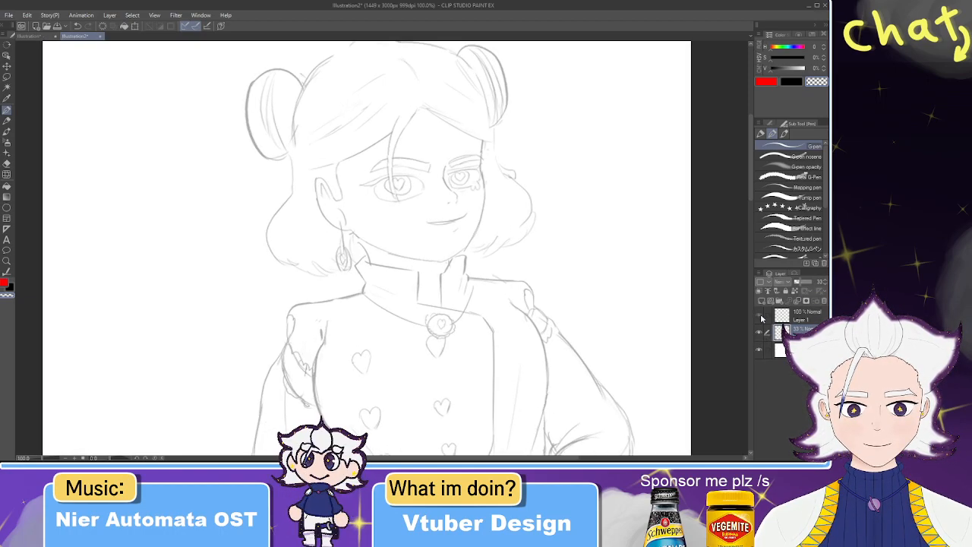
- Check the sketch layer's visibility, make the empty top layer active and set the drawing colour to black
{"action": "left_click", "coordinate": [760, 332]}
{"action": "left_click", "coordinate": [759, 333]}
{"action": "left_click", "coordinate": [790, 315]}
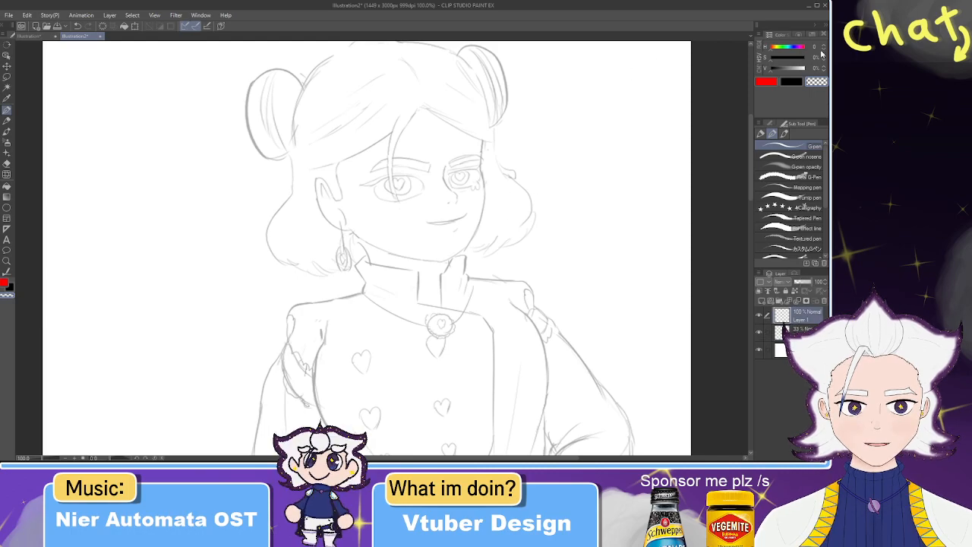
{"action": "key", "text": "x"}
{"action": "scroll", "coordinate": [392, 227], "scroll_direction": "up", "scroll_amount": 2}
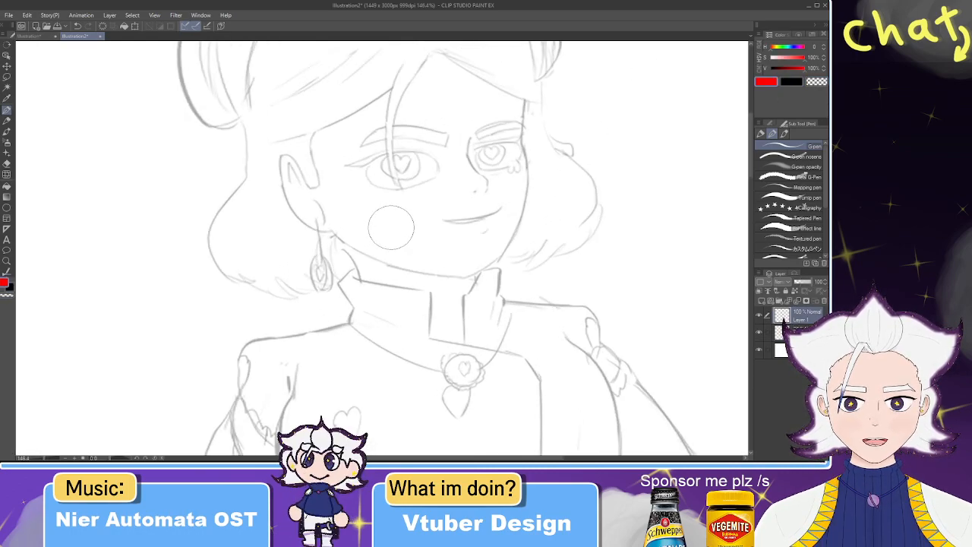
{"action": "left_click_drag", "start_coordinate": [530, 144], "coordinate": [526, 190]}
{"action": "key", "text": "ctrl+z"}
{"action": "key", "text": "x"}
- Try to ink the forehead edge running down beside the far eye
{"action": "left_click_drag", "start_coordinate": [523, 98], "coordinate": [521, 175]}
{"action": "key", "text": "ctrl+z"}
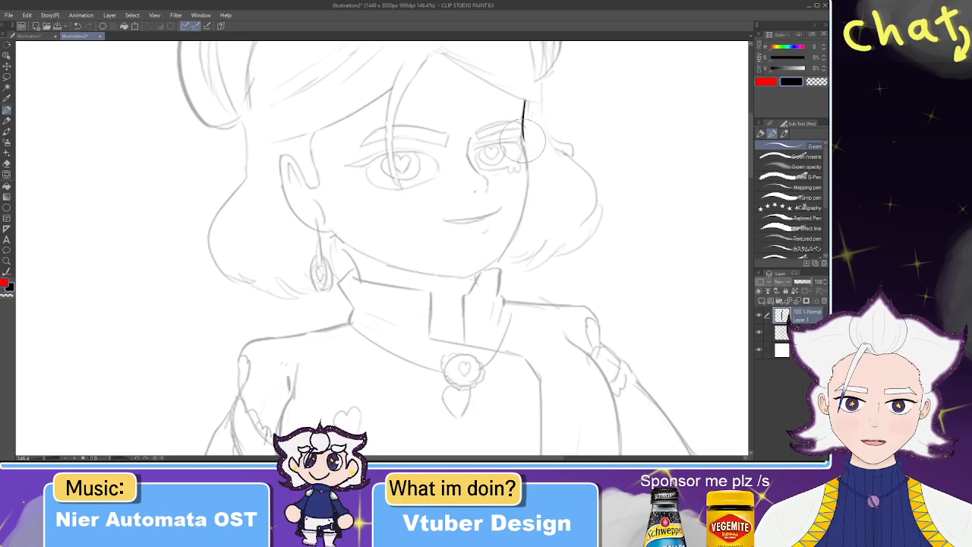
{"action": "left_click_drag", "start_coordinate": [525, 101], "coordinate": [523, 168]}
{"action": "key", "text": "ctrl+z"}
- Ink the outline of the visible ear and its lobe over the faded sketch
{"action": "mouse_move", "coordinate": [302, 172]}
{"action": "left_mouse_down"}
{"action": "mouse_move", "coordinate": [308, 185]}
{"action": "mouse_move", "coordinate": [282, 155]}
{"action": "mouse_move", "coordinate": [283, 172]}
{"action": "mouse_move", "coordinate": [298, 167]}
{"action": "mouse_move", "coordinate": [280, 158]}
{"action": "mouse_move", "coordinate": [306, 220]}
{"action": "mouse_move", "coordinate": [318, 212]}
{"action": "mouse_move", "coordinate": [300, 213]}
{"action": "mouse_move", "coordinate": [323, 213]}
{"action": "mouse_move", "coordinate": [351, 241]}
{"action": "mouse_move", "coordinate": [404, 265]}
{"action": "left_mouse_up"}
{"action": "key", "text": "ctrl+z"}
{"action": "key", "text": "ctrl+z"}
{"action": "key", "text": "ctrl+z"}
{"action": "key", "text": "ctrl+z"}
{"action": "key", "text": "ctrl+z"}
{"action": "key", "text": "ctrl+z"}
{"action": "key", "text": "ctrl+z"}
{"action": "key", "text": "ctrl+z"}
{"action": "key", "text": "ctrl+z"}
{"action": "key", "text": "ctrl+z"}
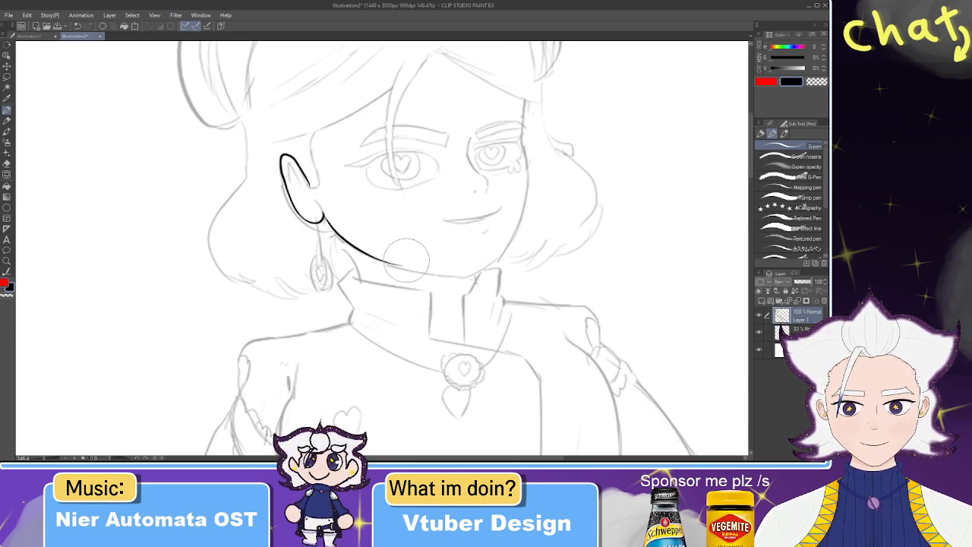
- Ink the jawline in one smooth curve from the earlobe down to the underside of the chin
{"action": "key", "text": "ctrl+z"}
{"action": "left_click_drag", "start_coordinate": [323, 215], "coordinate": [387, 261]}
{"action": "key", "text": "ctrl+z"}
{"action": "left_click_drag", "start_coordinate": [323, 212], "coordinate": [364, 254]}
{"action": "key", "text": "ctrl+z"}
{"action": "mouse_move", "coordinate": [324, 214]}
{"action": "left_mouse_down"}
{"action": "mouse_move", "coordinate": [349, 245]}
{"action": "mouse_move", "coordinate": [433, 274]}
{"action": "left_mouse_up"}
{"action": "key", "text": "ctrl+z"}
{"action": "key", "text": "ctrl+z"}
{"action": "left_click_drag", "start_coordinate": [359, 251], "coordinate": [449, 274]}
{"action": "key", "text": "ctrl+z"}
{"action": "left_click_drag", "start_coordinate": [359, 250], "coordinate": [461, 278]}
{"action": "key", "text": "ctrl+z"}
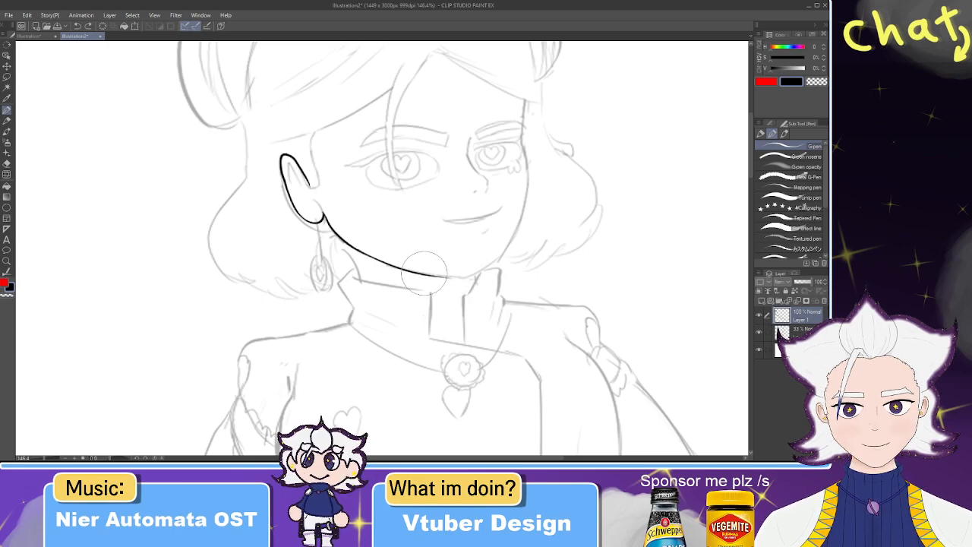
- Clean the end of the jawline and extend it around the chin up toward the far cheek
{"action": "key", "text": "e"}
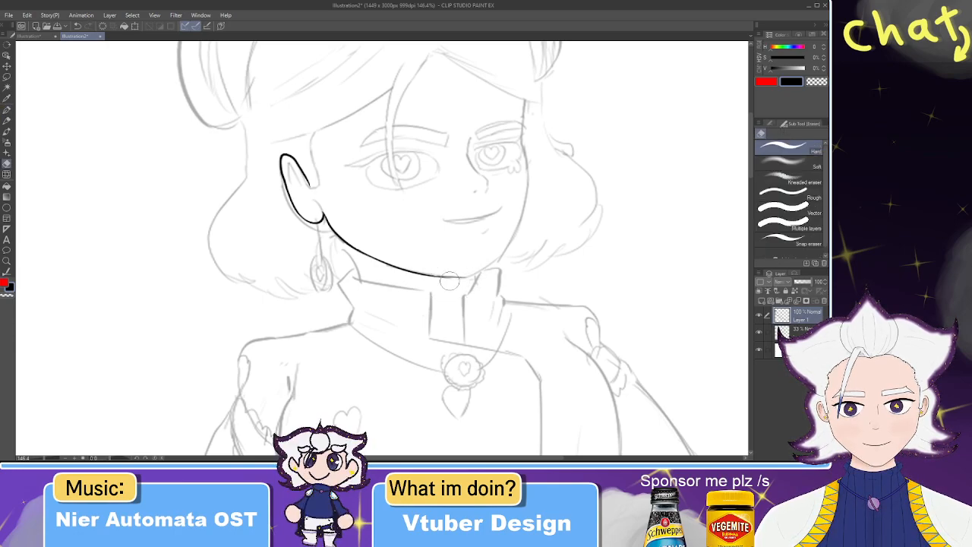
{"action": "key", "text": "p"}
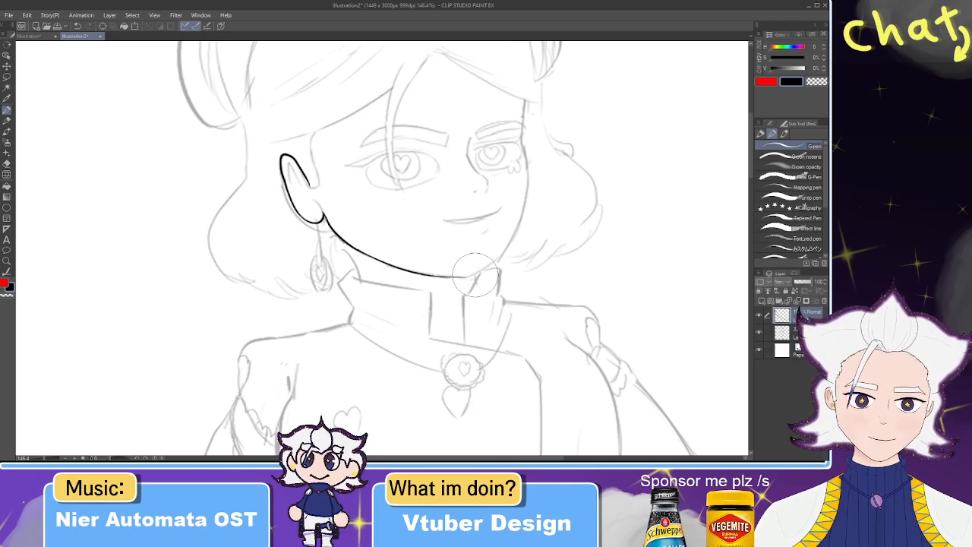
{"action": "mouse_move", "coordinate": [448, 277]}
{"action": "left_mouse_down"}
{"action": "mouse_move", "coordinate": [483, 258]}
{"action": "mouse_move", "coordinate": [483, 267]}
{"action": "left_mouse_up"}
{"action": "key", "text": "ctrl+z"}
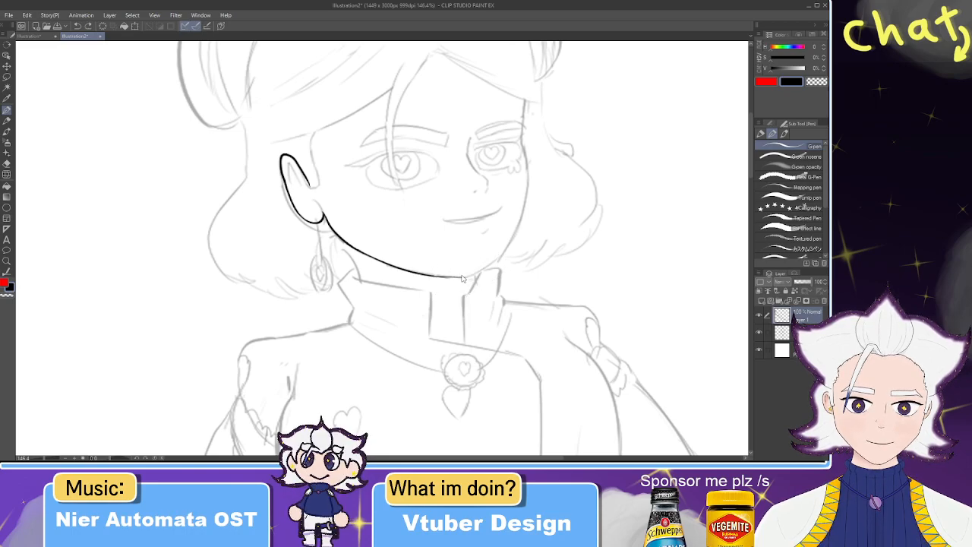
{"action": "key", "text": "ctrl+z"}
{"action": "left_click_drag", "start_coordinate": [451, 275], "coordinate": [478, 270]}
{"action": "key", "text": "ctrl+z"}
{"action": "key", "text": "ctrl+z"}
{"action": "mouse_move", "coordinate": [476, 172]}
{"action": "left_mouse_down"}
{"action": "mouse_move", "coordinate": [470, 167]}
{"action": "mouse_move", "coordinate": [484, 184]}
{"action": "left_mouse_up"}
{"action": "key", "text": "ctrl+z"}
{"action": "left_click_drag", "start_coordinate": [459, 276], "coordinate": [494, 260]}
{"action": "key", "text": "ctrl+z"}
{"action": "key", "text": "ctrl+z"}
{"action": "key", "text": "ctrl+z"}
{"action": "key", "text": "ctrl+z"}
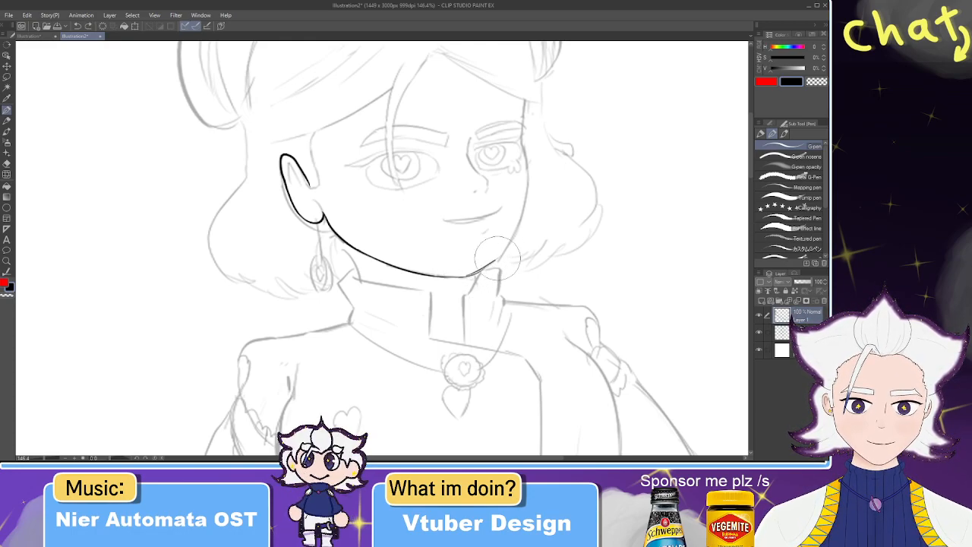
{"action": "key", "text": "ctrl+z"}
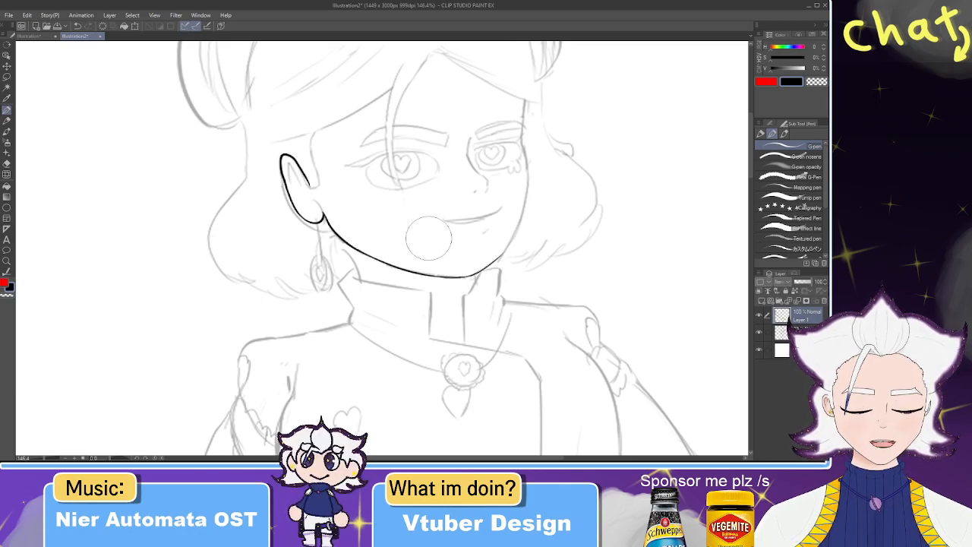
- Try to ink the far cheek contour between the outer side of the far eye and the chin
{"action": "left_click_drag", "start_coordinate": [480, 272], "coordinate": [516, 236]}
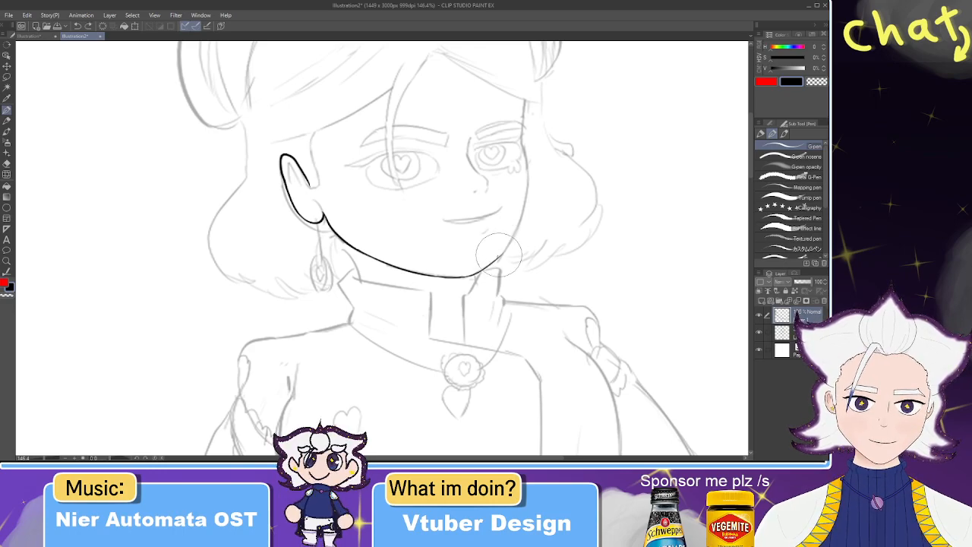
{"action": "left_click_drag", "start_coordinate": [522, 150], "coordinate": [494, 265]}
{"action": "key", "text": "ctrl+z"}
{"action": "mouse_move", "coordinate": [522, 150]}
{"action": "left_mouse_down"}
{"action": "mouse_move", "coordinate": [515, 249]}
{"action": "mouse_move", "coordinate": [525, 160]}
{"action": "mouse_move", "coordinate": [492, 251]}
{"action": "mouse_move", "coordinate": [527, 155]}
{"action": "mouse_move", "coordinate": [495, 243]}
{"action": "mouse_move", "coordinate": [522, 219]}
{"action": "mouse_move", "coordinate": [493, 251]}
{"action": "mouse_move", "coordinate": [521, 208]}
{"action": "mouse_move", "coordinate": [497, 250]}
{"action": "left_mouse_up"}
{"action": "key", "text": "ctrl+z"}
{"action": "key", "text": "ctrl+z"}
{"action": "key", "text": "ctrl+z"}
{"action": "key", "text": "ctrl+z"}
{"action": "key", "text": "ctrl+z"}
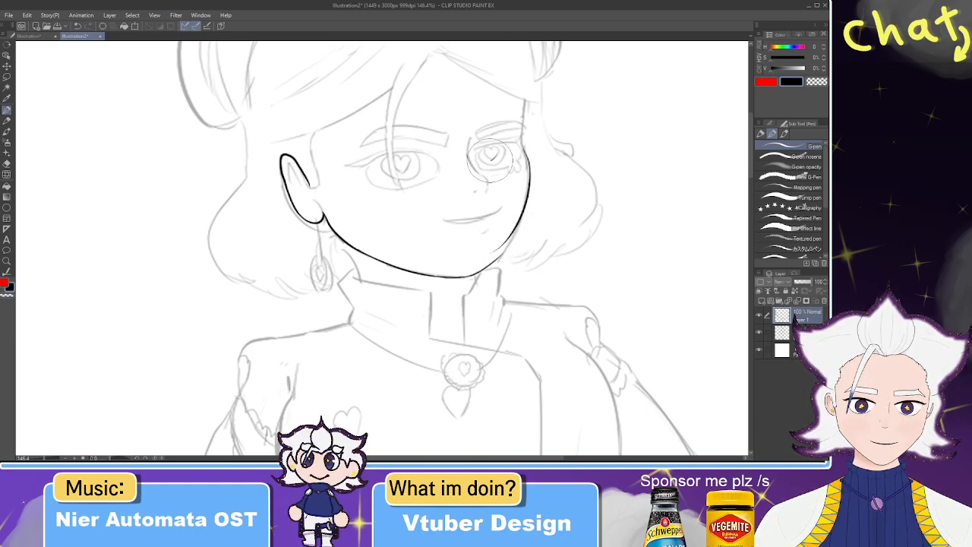
{"action": "key", "text": "ctrl+z"}
{"action": "left_click_drag", "start_coordinate": [521, 146], "coordinate": [491, 248]}
{"action": "key", "text": "ctrl+z"}
{"action": "left_click_drag", "start_coordinate": [523, 145], "coordinate": [498, 253]}
{"action": "key", "text": "ctrl+z"}
{"action": "left_click_drag", "start_coordinate": [523, 146], "coordinate": [497, 254]}
{"action": "key", "text": "ctrl+z"}
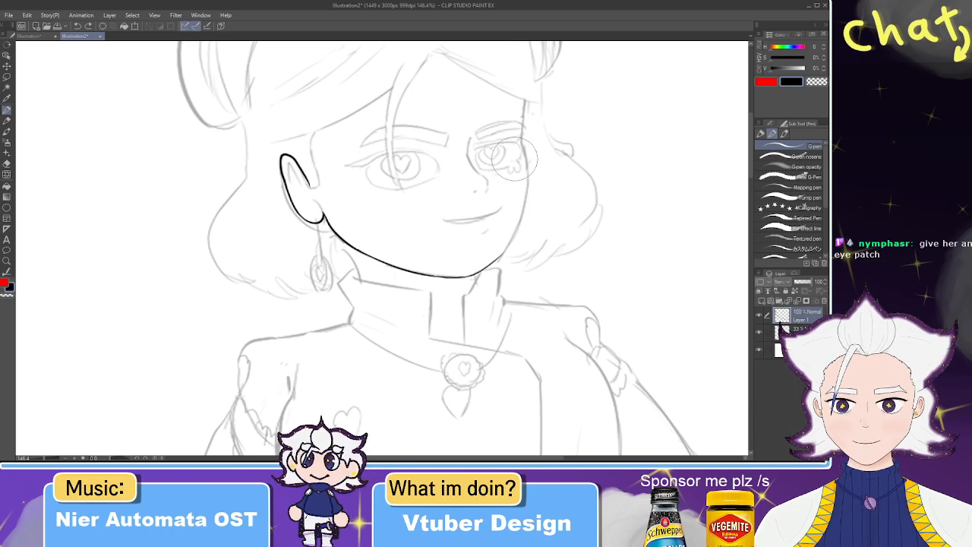
- Ink the far side of the face from the chin along the cheek and past the eye to the hairline
{"action": "scroll", "coordinate": [513, 167], "scroll_direction": "down", "scroll_amount": 1}
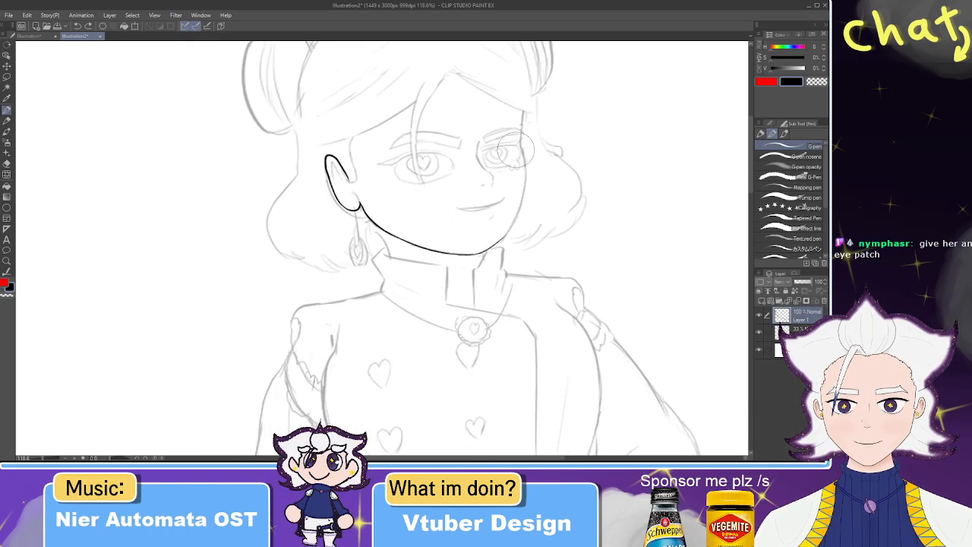
{"action": "scroll", "coordinate": [512, 140], "scroll_direction": "down", "scroll_amount": 1}
{"action": "scroll", "coordinate": [512, 139], "scroll_direction": "up", "scroll_amount": 2}
{"action": "scroll", "coordinate": [512, 140], "scroll_direction": "down", "scroll_amount": 2}
{"action": "scroll", "coordinate": [513, 140], "scroll_direction": "up", "scroll_amount": 1}
{"action": "scroll", "coordinate": [511, 140], "scroll_direction": "up", "scroll_amount": 1}
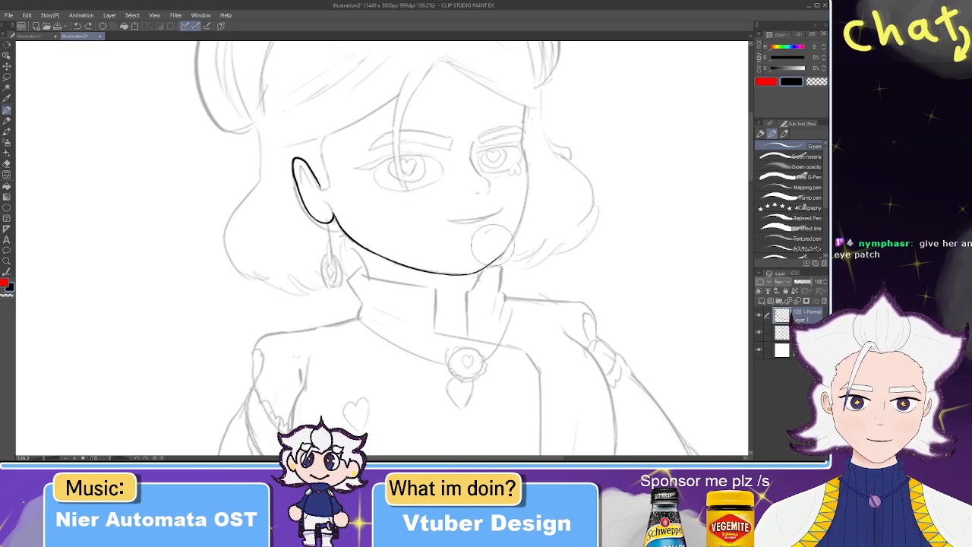
{"action": "left_click_drag", "start_coordinate": [500, 260], "coordinate": [525, 184]}
{"action": "key", "text": "ctrl+z"}
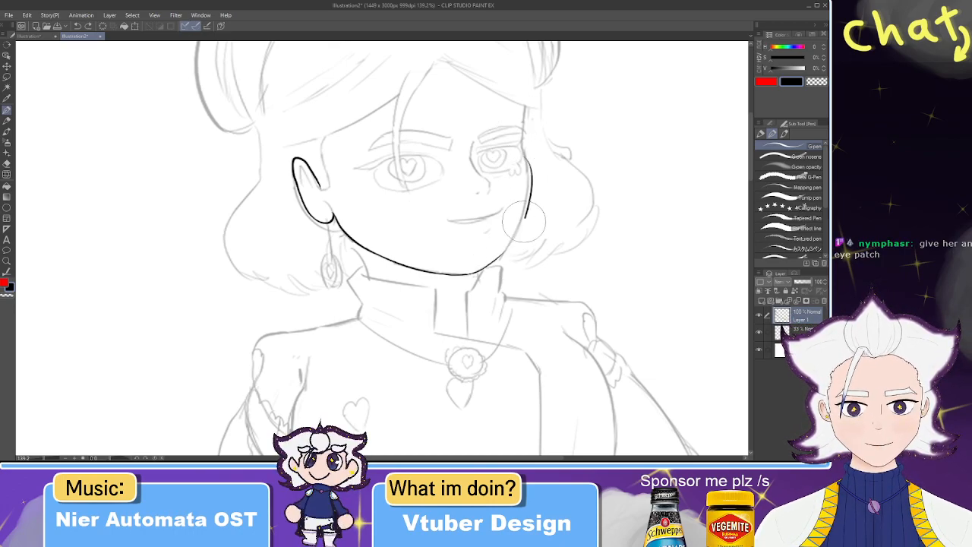
{"action": "mouse_move", "coordinate": [502, 256]}
{"action": "left_mouse_down"}
{"action": "mouse_move", "coordinate": [526, 184]}
{"action": "mouse_move", "coordinate": [486, 257]}
{"action": "left_mouse_up"}
{"action": "key", "text": "ctrl+z"}
{"action": "key", "text": "ctrl+z"}
{"action": "left_click_drag", "start_coordinate": [524, 152], "coordinate": [479, 260]}
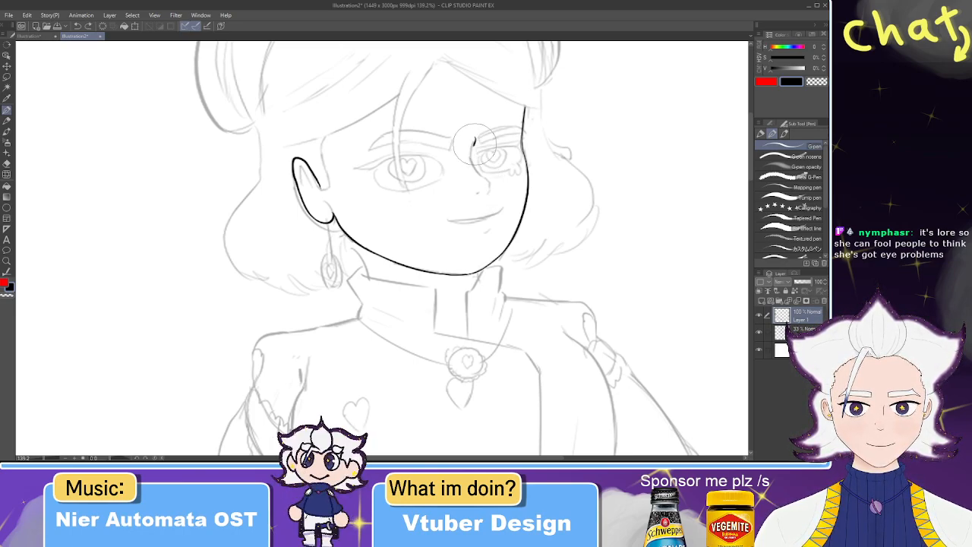
- Ink the nose bridge with its nostril mark and the top edge and inner end of the nearer eyebrow
{"action": "left_click_drag", "start_coordinate": [471, 153], "coordinate": [483, 179]}
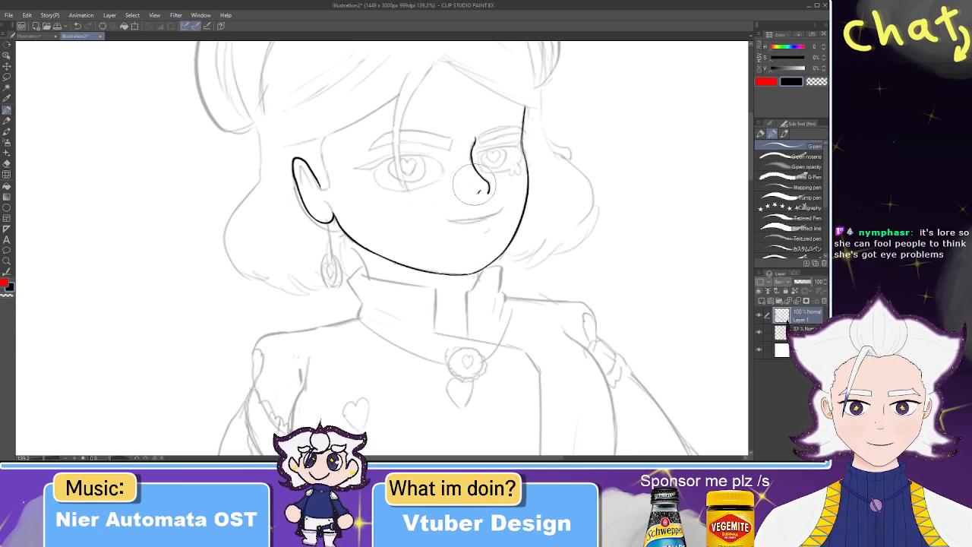
{"action": "mouse_move", "coordinate": [404, 131]}
{"action": "left_mouse_down"}
{"action": "mouse_move", "coordinate": [509, 144]}
{"action": "mouse_move", "coordinate": [431, 137]}
{"action": "left_mouse_up"}
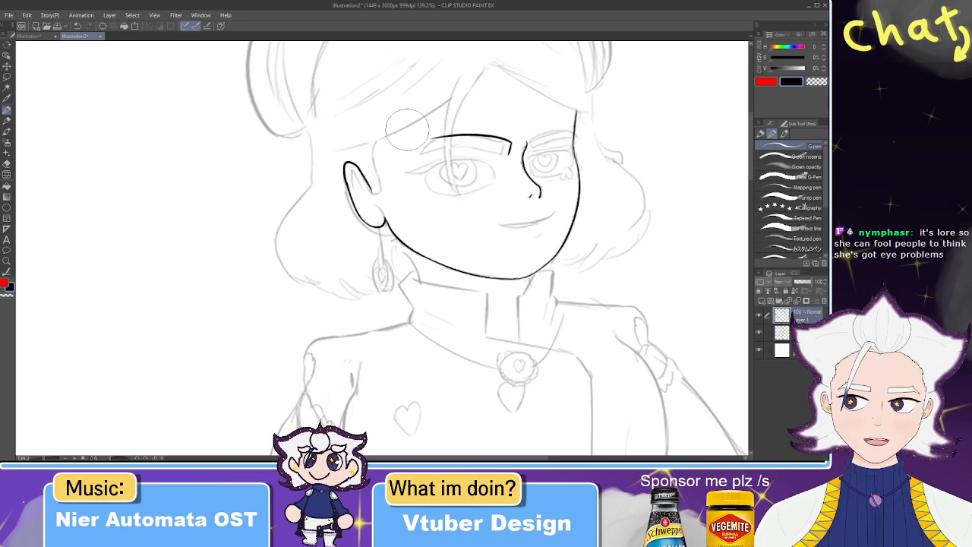
- Try to ink the underside of the nearer eyebrow out to its tapered tip
{"action": "mouse_move", "coordinate": [450, 136]}
{"action": "left_mouse_down"}
{"action": "mouse_move", "coordinate": [403, 156]}
{"action": "mouse_move", "coordinate": [477, 149]}
{"action": "left_mouse_up"}
{"action": "key", "text": "ctrl+z"}
{"action": "key", "text": "ctrl+z"}
{"action": "left_click_drag", "start_coordinate": [411, 154], "coordinate": [495, 154]}
{"action": "key", "text": "ctrl+z"}
{"action": "left_click_drag", "start_coordinate": [412, 155], "coordinate": [508, 155]}
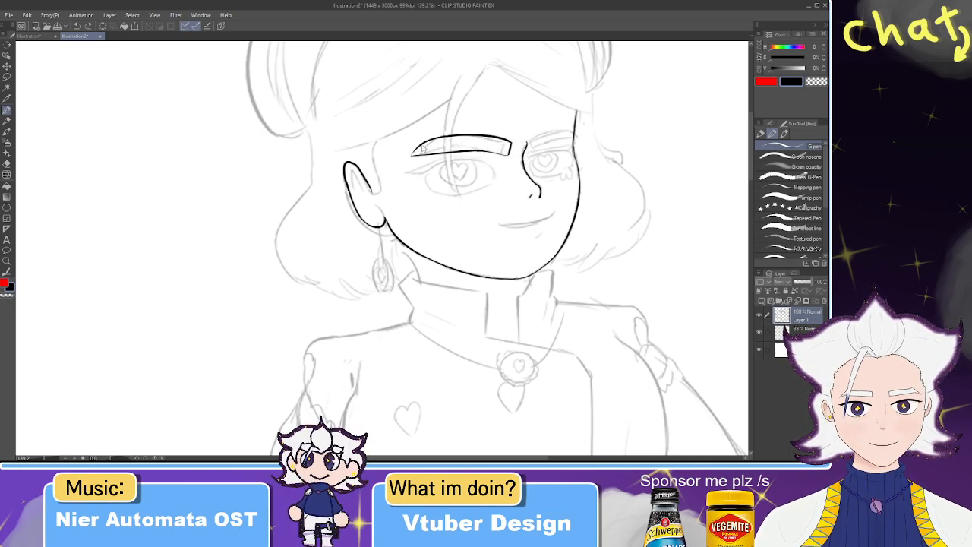
{"action": "key", "text": "ctrl+z"}
{"action": "mouse_move", "coordinate": [509, 154]}
{"action": "left_mouse_down"}
{"action": "mouse_move", "coordinate": [424, 152]}
{"action": "mouse_move", "coordinate": [508, 153]}
{"action": "mouse_move", "coordinate": [451, 145]}
{"action": "left_mouse_up"}
{"action": "key", "text": "ctrl+z"}
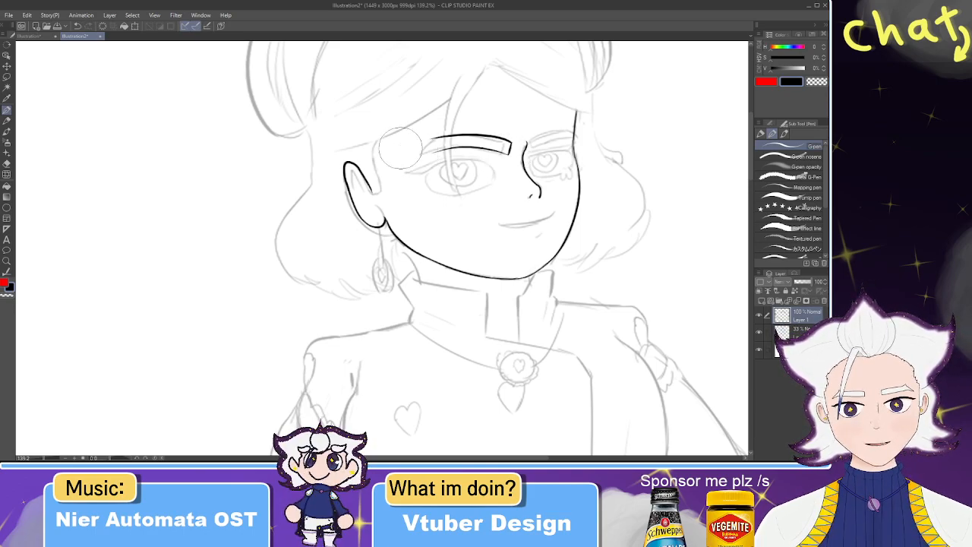
{"action": "key", "text": "ctrl+z"}
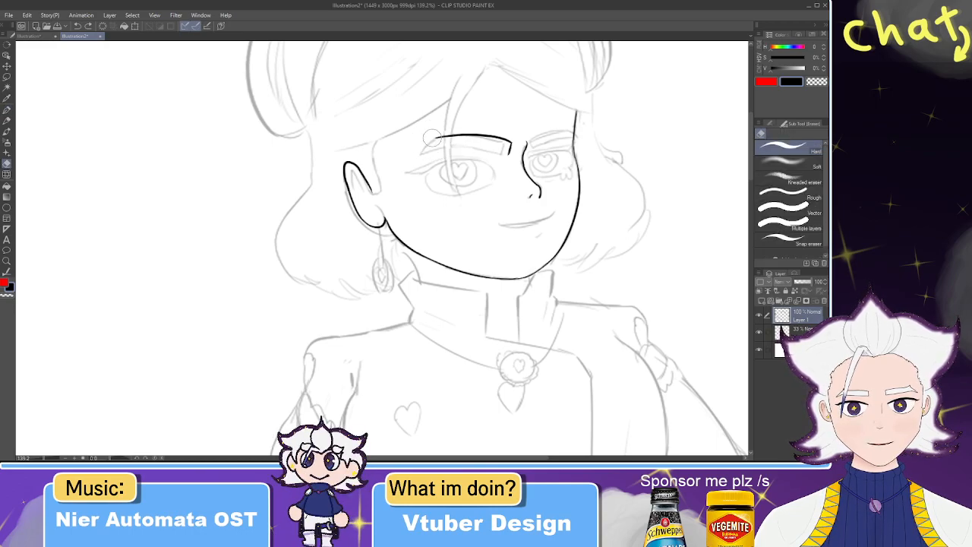
- Trim the outer end of the nearer eyebrow's top line and redraw it curving down to the tip
{"action": "left_click_drag", "start_coordinate": [424, 148], "coordinate": [420, 151]}
{"action": "key", "text": "ctrl+z"}
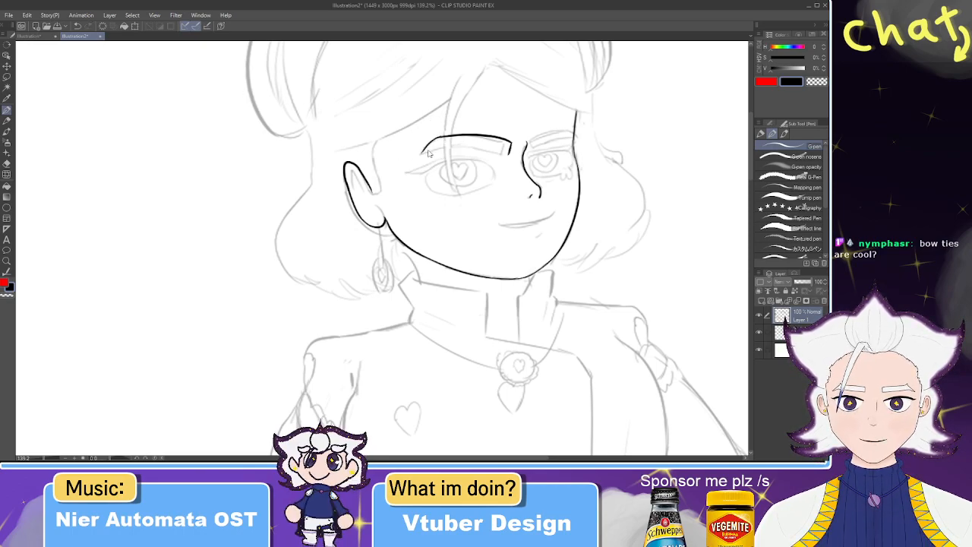
{"action": "key", "text": "ctrl+z"}
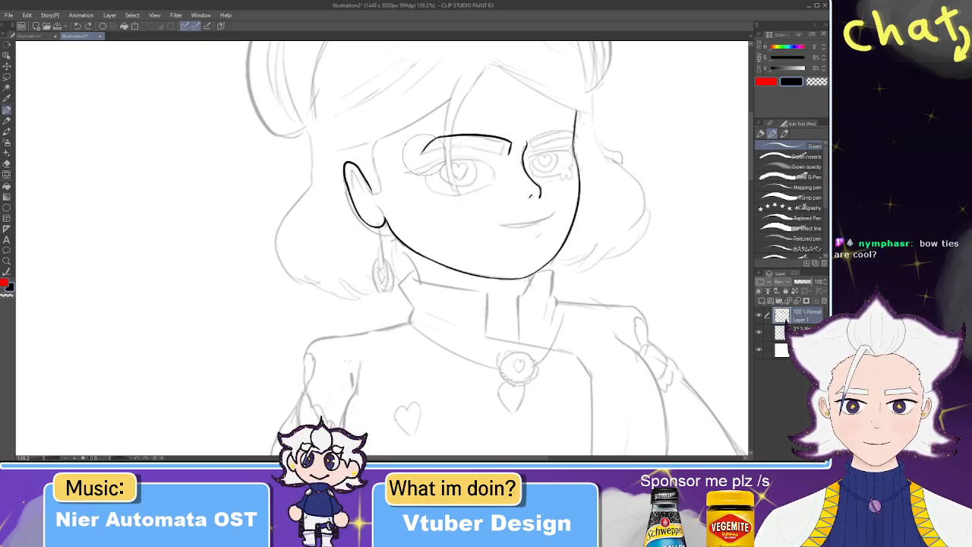
{"action": "key", "text": "ctrl+z"}
- Ink the underside of the nearer eyebrow from its outer tip to the inner end, comparing stroke versions
{"action": "left_click_drag", "start_coordinate": [422, 155], "coordinate": [480, 150]}
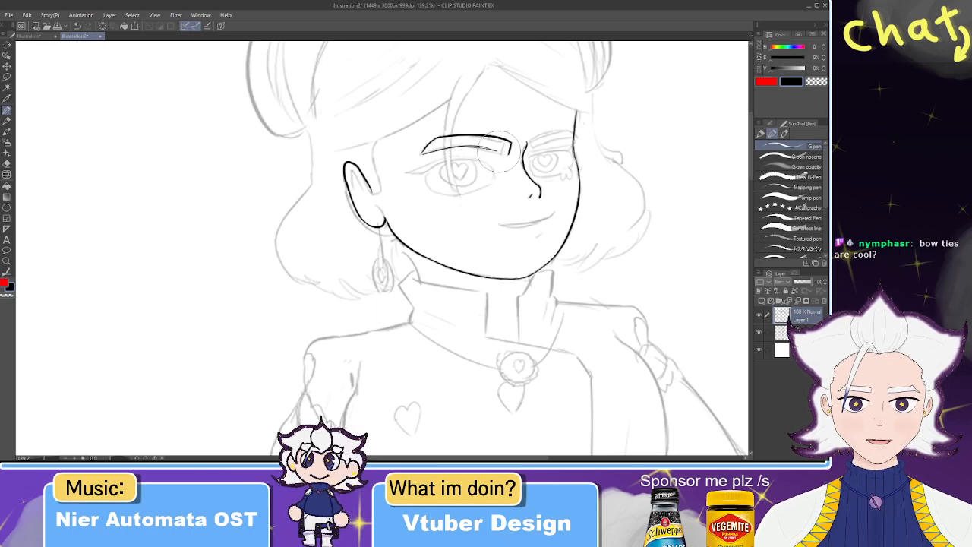
{"action": "key", "text": "ctrl+y"}
{"action": "key", "text": "ctrl+z"}
{"action": "key", "text": "ctrl+z"}
{"action": "key", "text": "ctrl+y"}
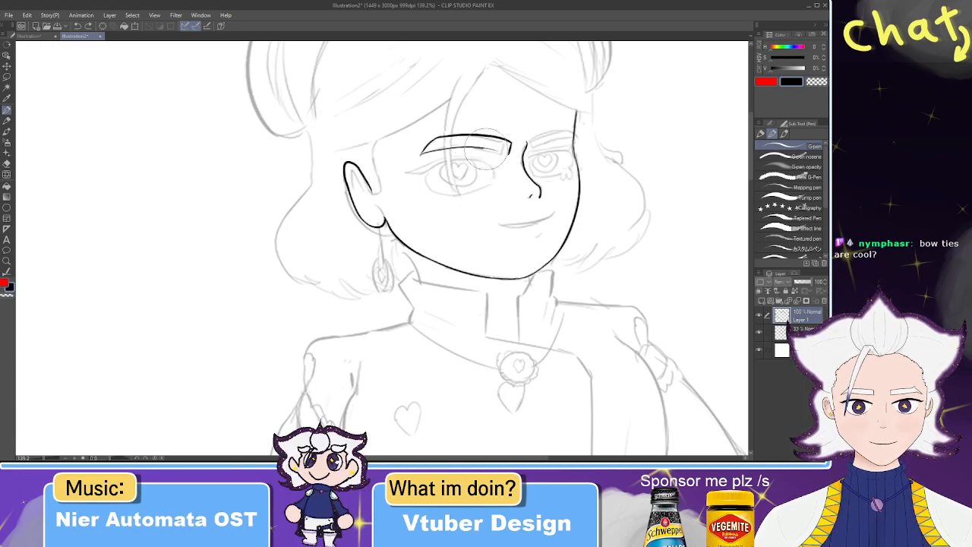
{"action": "key", "text": "ctrl+y"}
{"action": "key", "text": "ctrl+z"}
{"action": "key", "text": "ctrl+y"}
{"action": "key", "text": "ctrl+z"}
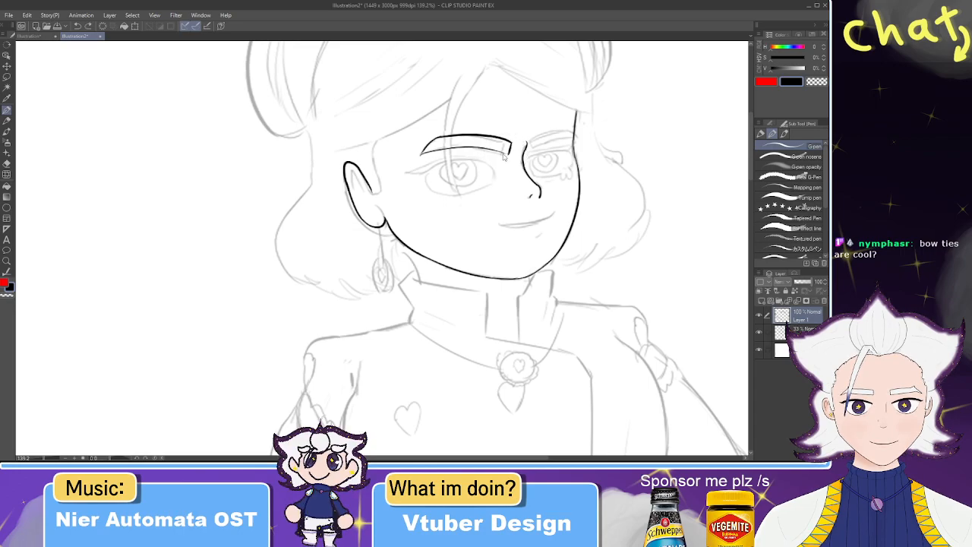
- Clean up the nearer eyebrow's outer tip with the eraser and return to the G-pen
{"action": "scroll", "coordinate": [505, 158], "scroll_direction": "up", "scroll_amount": 3}
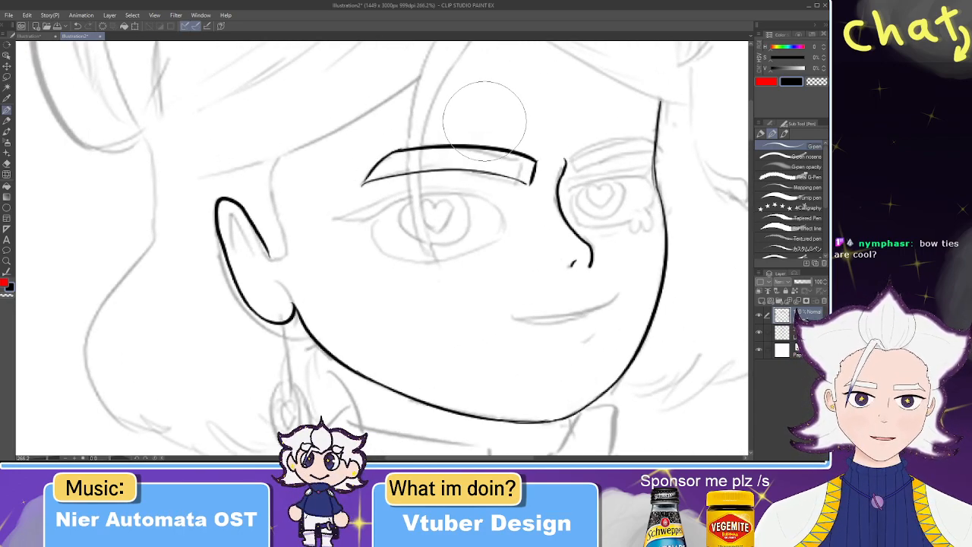
{"action": "key", "text": "e"}
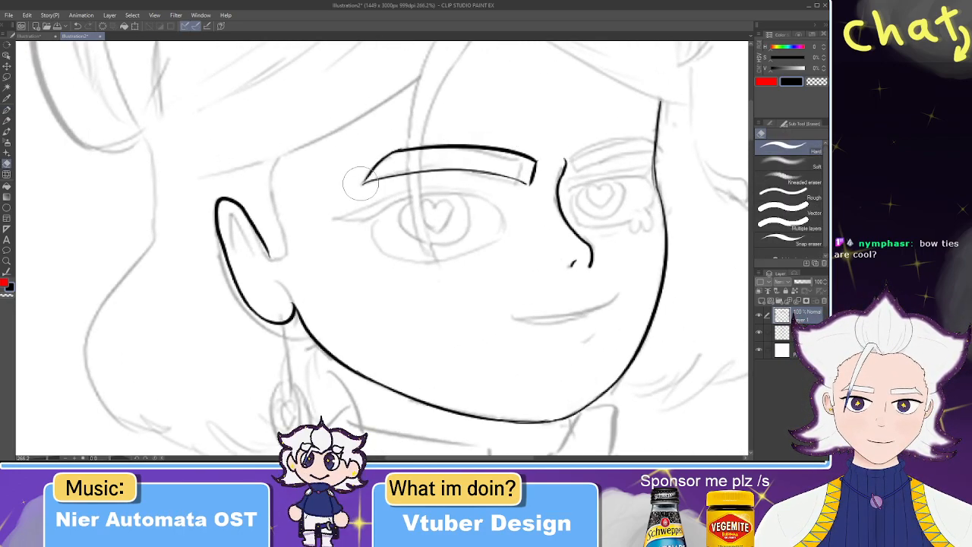
{"action": "key", "text": "p"}
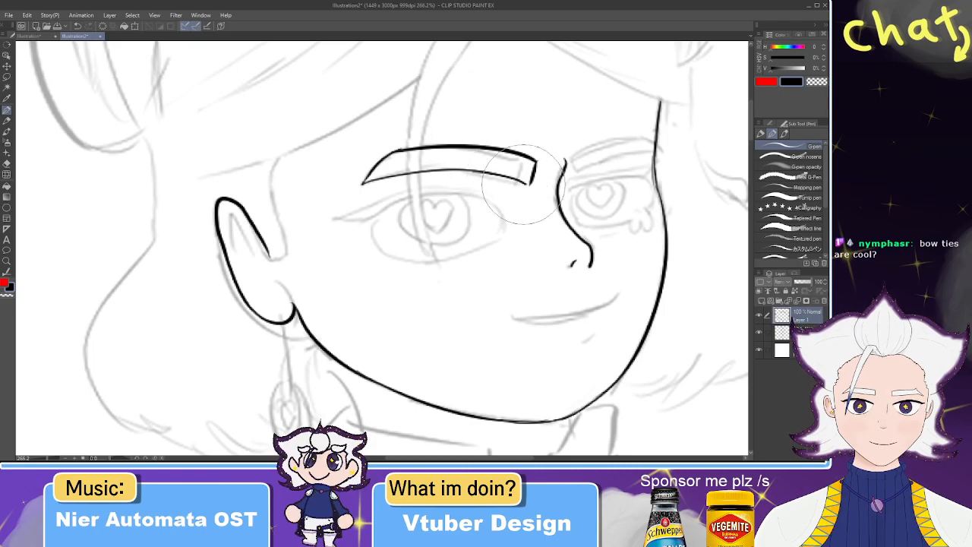
- Tidy the inner corner of the nearer eyebrow with the eraser, then ink the curved top line of the farther eyebrow with the G-pen
{"action": "key", "text": "e"}
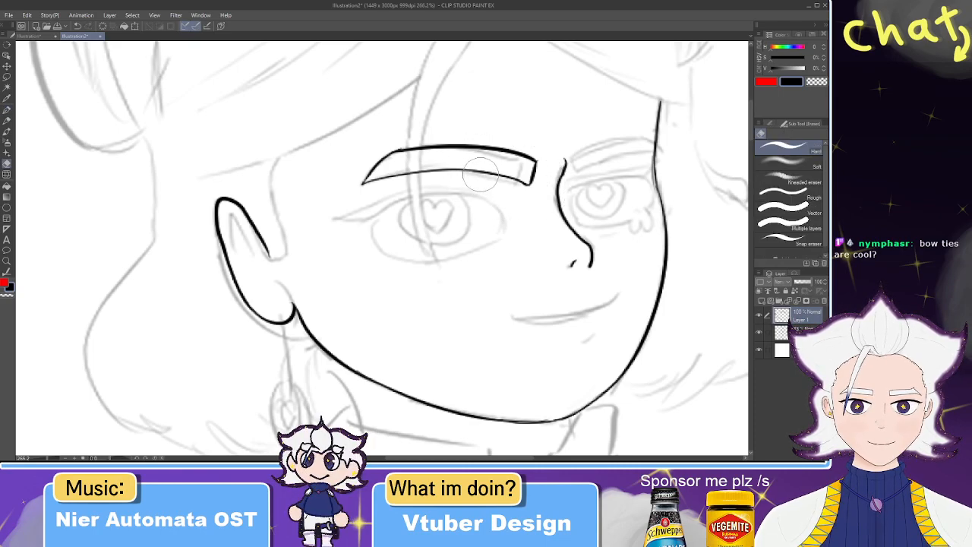
{"action": "key", "text": "p"}
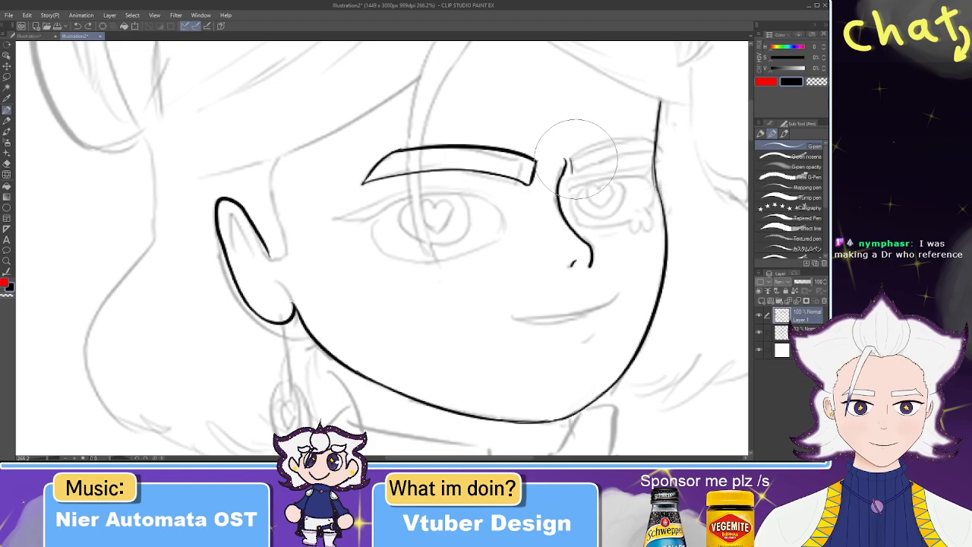
{"action": "key", "text": "ctrl+z"}
{"action": "mouse_move", "coordinate": [573, 161]}
{"action": "left_mouse_down"}
{"action": "mouse_move", "coordinate": [611, 140]}
{"action": "mouse_move", "coordinate": [653, 143]}
{"action": "left_mouse_up"}
{"action": "key", "text": "ctrl+z"}
{"action": "left_click_drag", "start_coordinate": [571, 160], "coordinate": [645, 142]}
{"action": "left_click_drag", "start_coordinate": [571, 159], "coordinate": [655, 143]}
- Trim the farther eyebrow's outer end at the face contour, ink its underside, and clean up its inner corner
{"action": "key", "text": "e"}
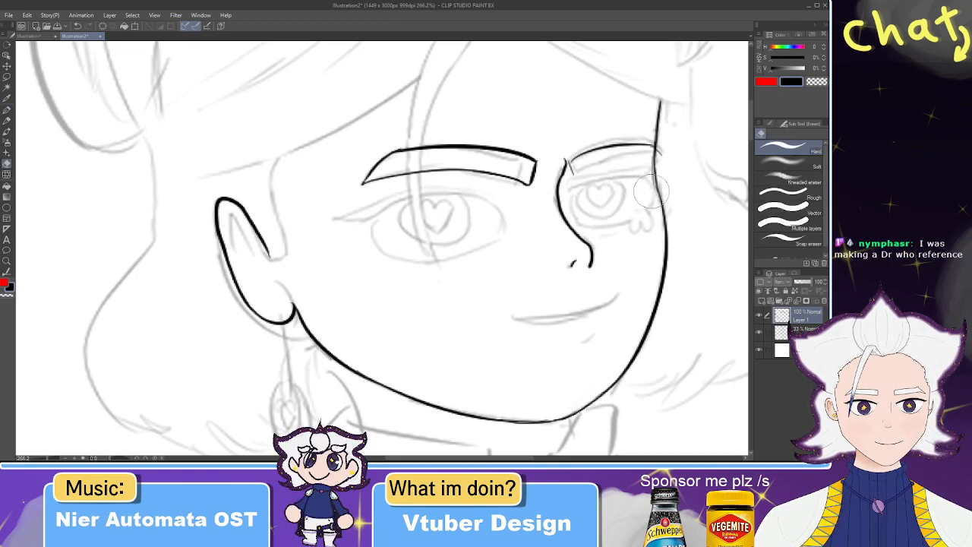
{"action": "key", "text": "p"}
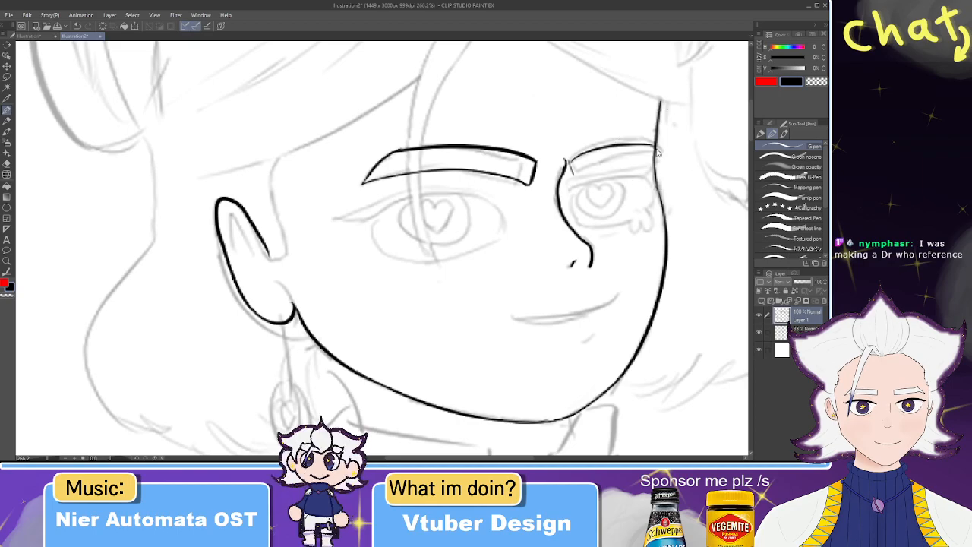
{"action": "key", "text": "e"}
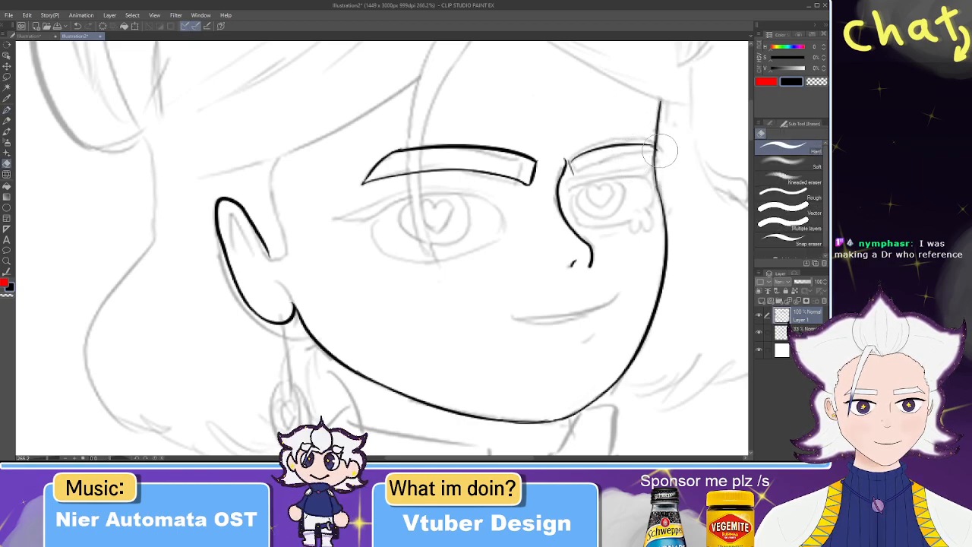
{"action": "key", "text": "p"}
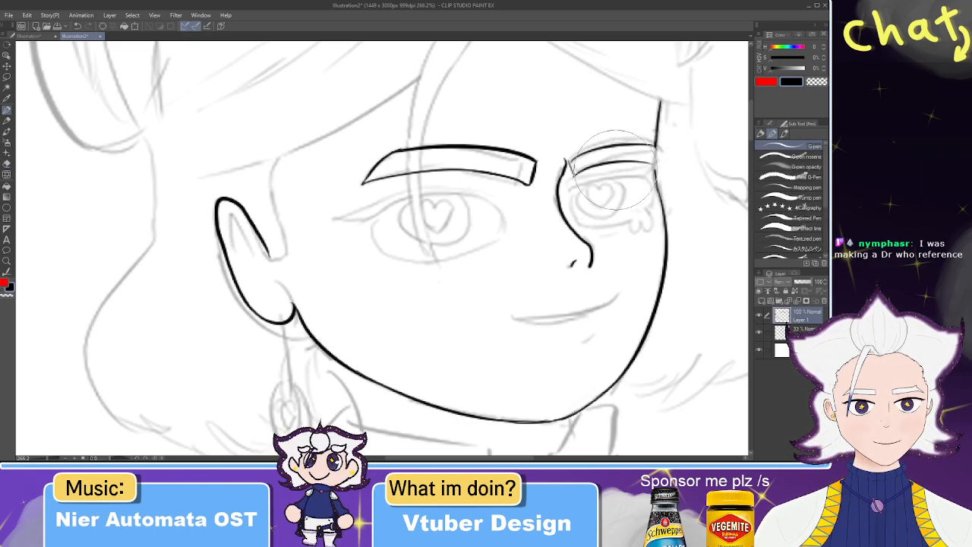
{"action": "left_click_drag", "start_coordinate": [571, 176], "coordinate": [657, 168]}
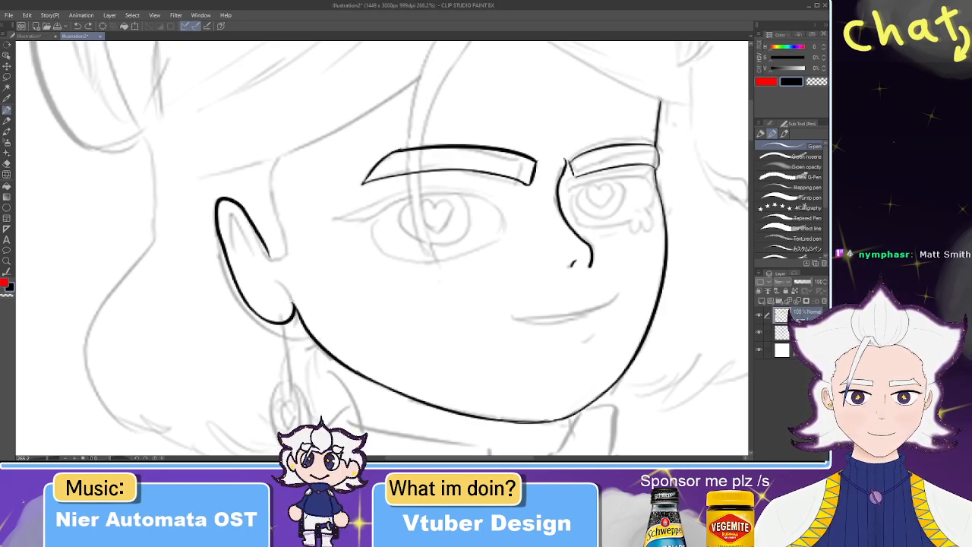
{"action": "key", "text": "e"}
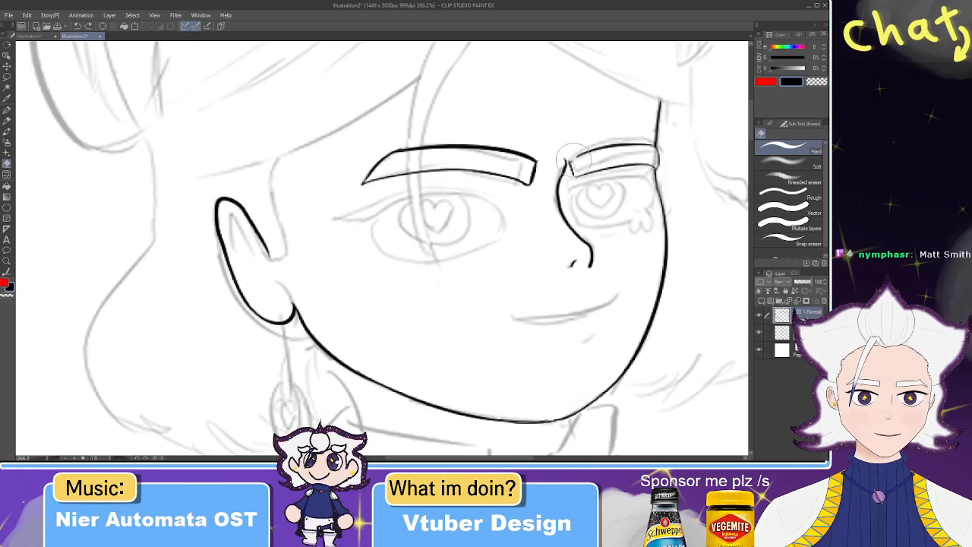
{"action": "key", "text": "p"}
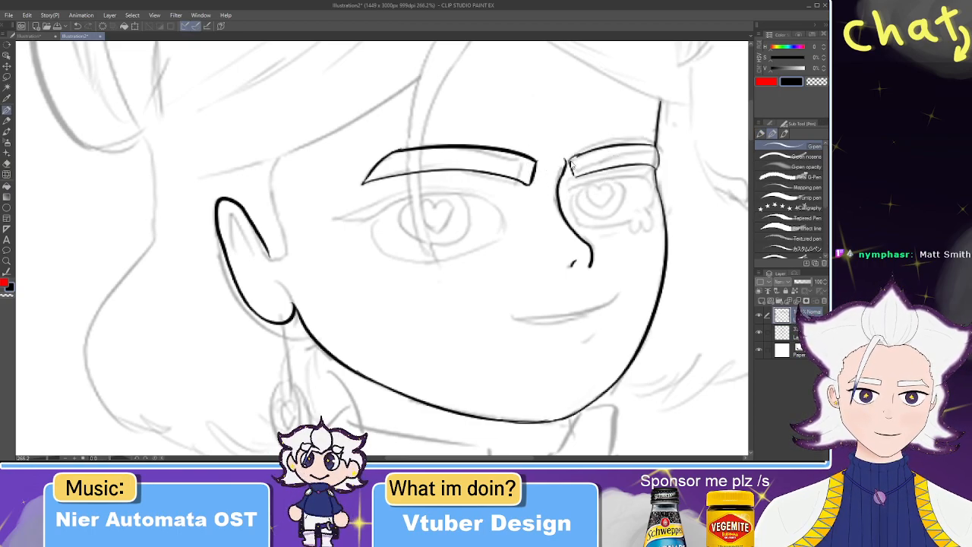
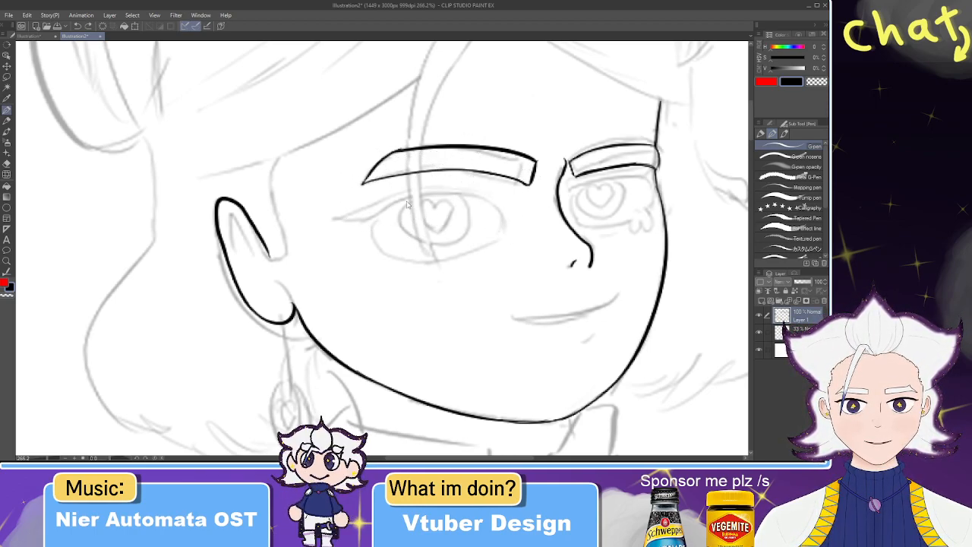
- Ink the nearer eye's upper lid line with a pointed outer lash wing, and trim the lid's inner end
{"action": "left_click_drag", "start_coordinate": [372, 204], "coordinate": [510, 196]}
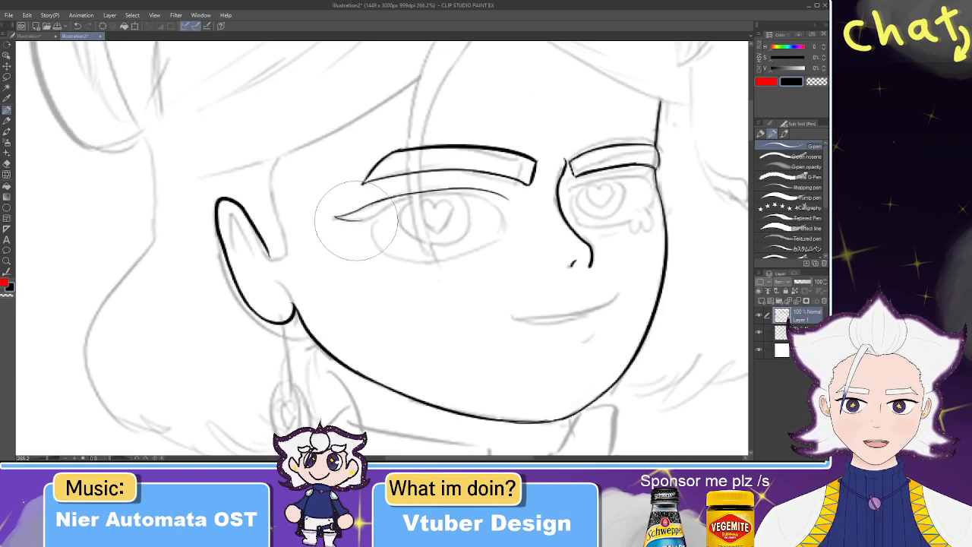
{"action": "left_click_drag", "start_coordinate": [363, 220], "coordinate": [384, 207]}
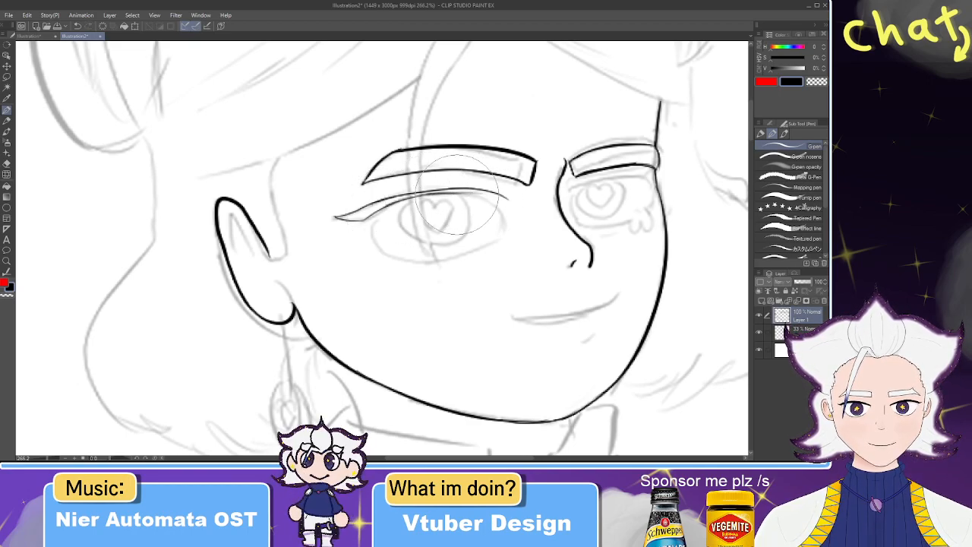
{"action": "key", "text": "e"}
{"action": "left_click_drag", "start_coordinate": [475, 190], "coordinate": [504, 191]}
{"action": "key", "text": "p"}
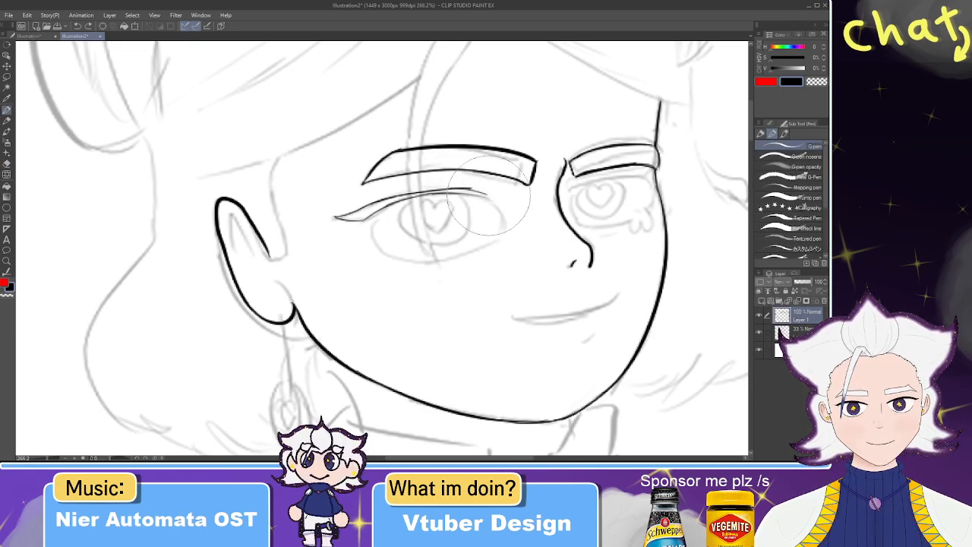
- Redraw the inner end of the nearer eye's upper lid and ink the rounded eye outline down around the bottom
{"action": "left_click_drag", "start_coordinate": [455, 190], "coordinate": [499, 199]}
{"action": "key", "text": "e"}
{"action": "key", "text": "p"}
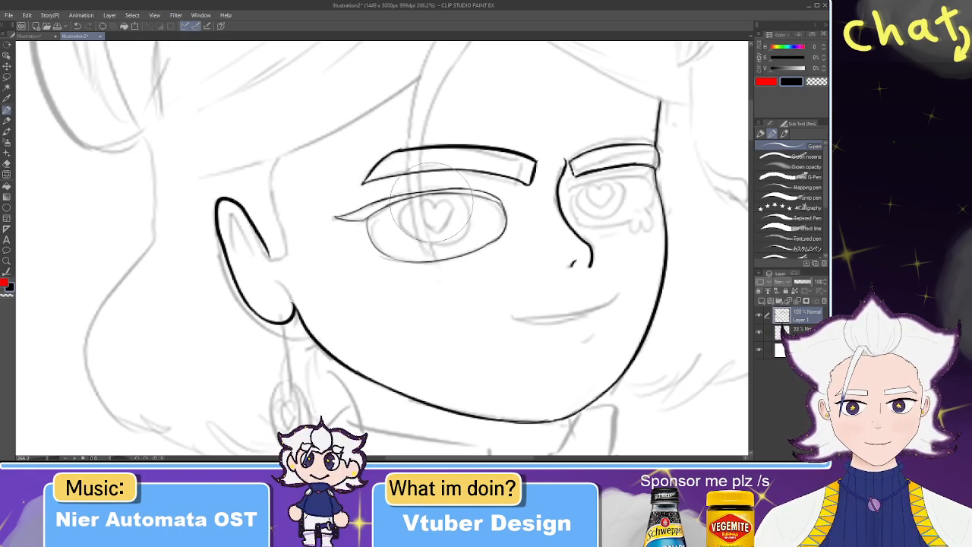
- Ink the farther eye's upper lid line with its small outer lash, erasing the overlap at the face contour
{"action": "mouse_move", "coordinate": [430, 205]}
{"action": "left_mouse_down"}
{"action": "mouse_move", "coordinate": [348, 320]}
{"action": "mouse_move", "coordinate": [428, 173]}
{"action": "mouse_move", "coordinate": [388, 265]}
{"action": "mouse_move", "coordinate": [411, 229]}
{"action": "mouse_move", "coordinate": [342, 189]}
{"action": "mouse_move", "coordinate": [327, 158]}
{"action": "left_mouse_up"}
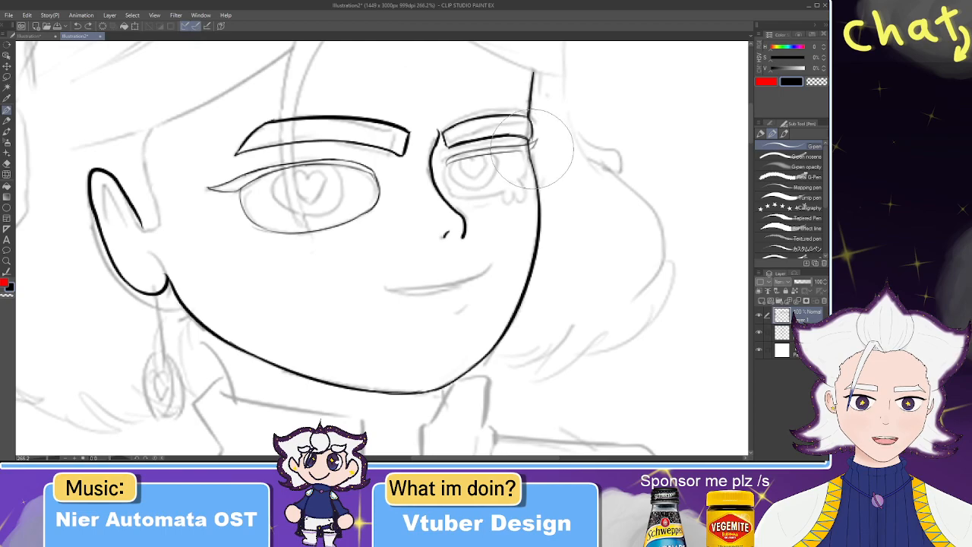
{"action": "key", "text": "e"}
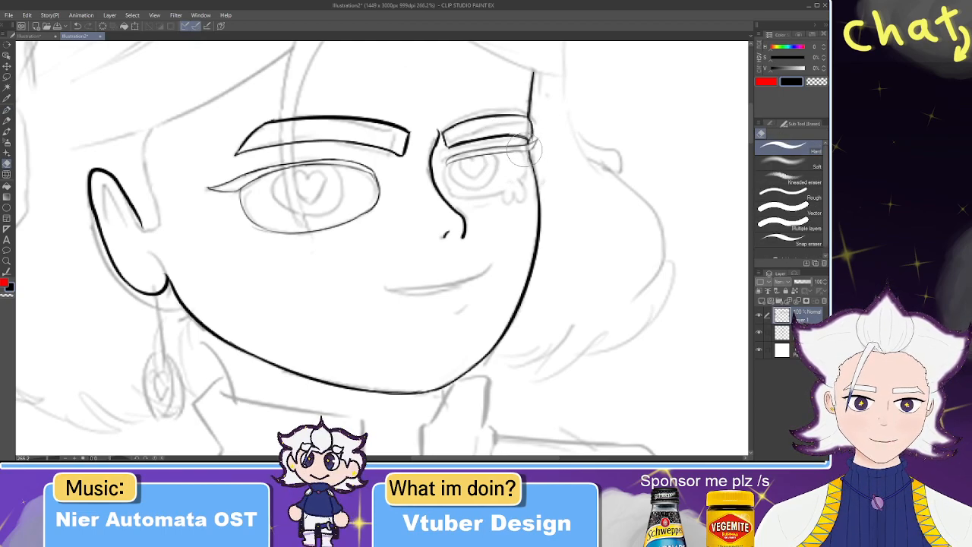
{"action": "key", "text": "p"}
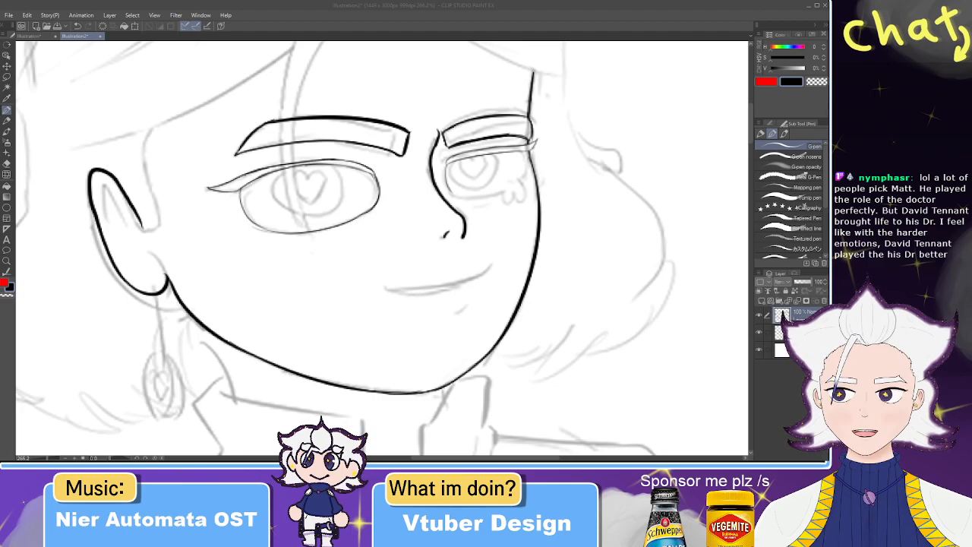
{"action": "key", "text": "alt+Tab"}
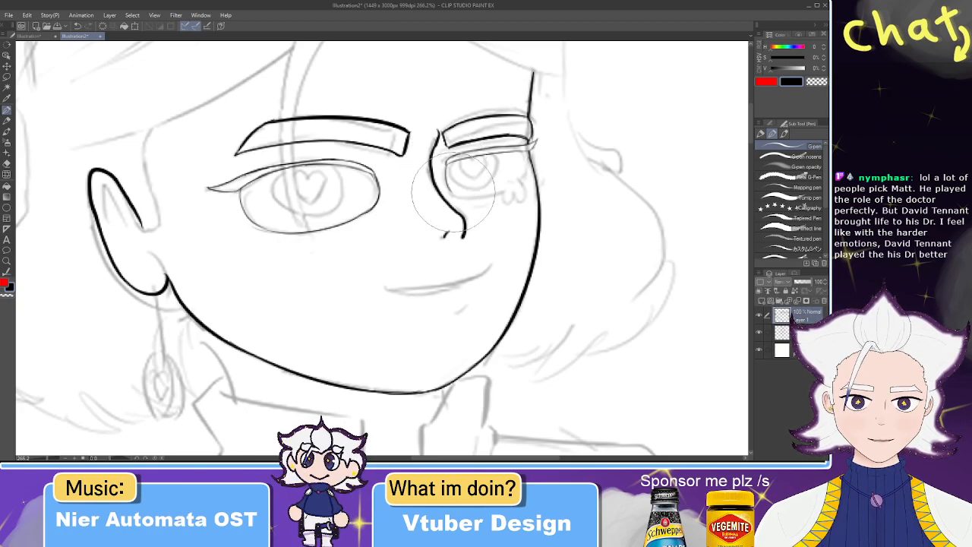
- Ink the farther eye's lower outline below the lid, undoing rough strokes and cleaning its inner edge with the eraser
{"action": "left_click_drag", "start_coordinate": [450, 189], "coordinate": [483, 192]}
{"action": "key", "text": "ctrl+z"}
{"action": "key", "text": "ctrl+z"}
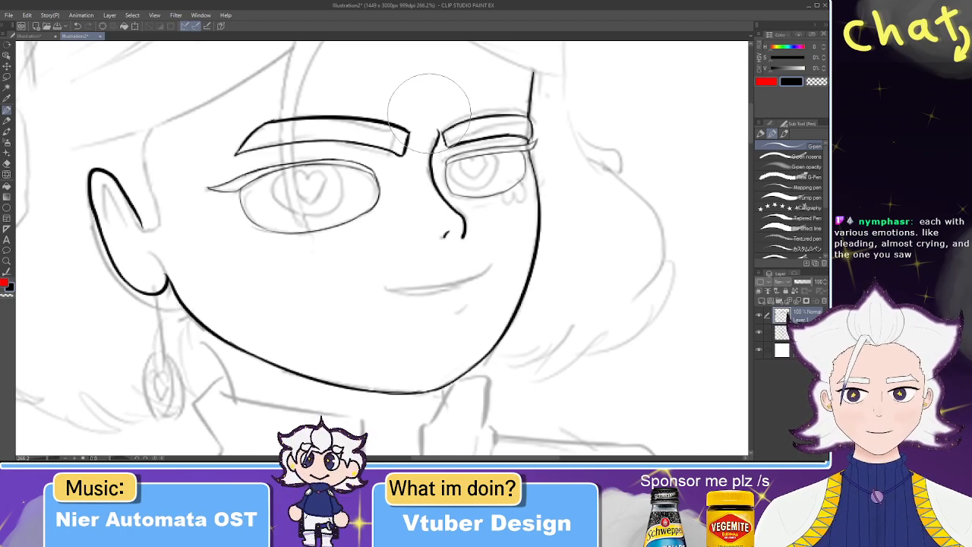
{"action": "key", "text": "e"}
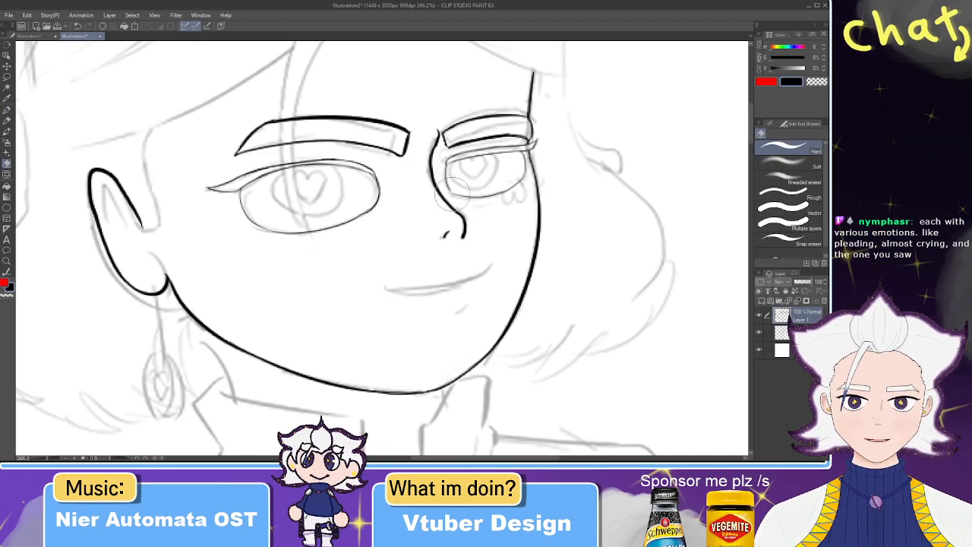
{"action": "key", "text": "p"}
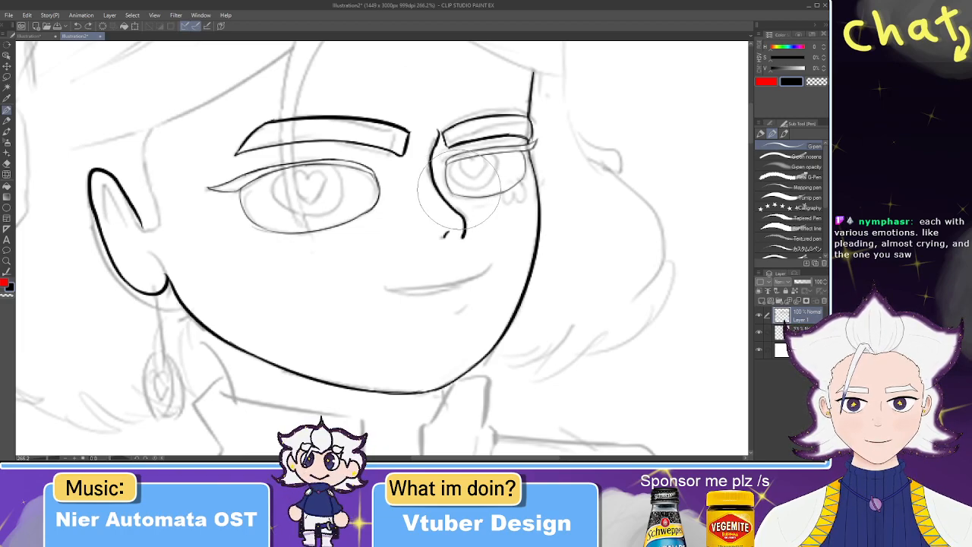
- Ink the smiling mouth line with its lower curve and add the short crease beneath the lip
{"action": "left_click_drag", "start_coordinate": [470, 170], "coordinate": [522, 197]}
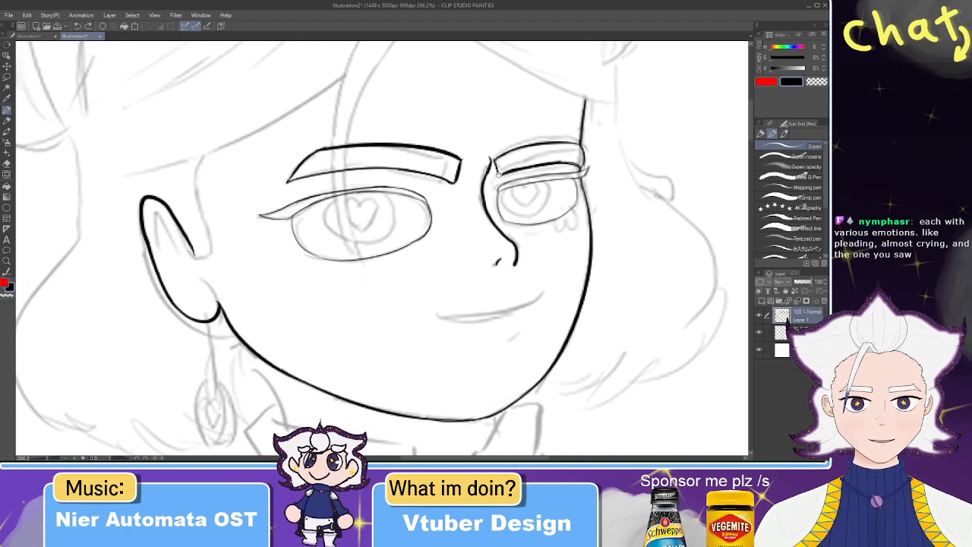
{"action": "mouse_move", "coordinate": [475, 225]}
{"action": "left_mouse_down"}
{"action": "mouse_move", "coordinate": [443, 184]}
{"action": "mouse_move", "coordinate": [442, 167]}
{"action": "left_mouse_up"}
{"action": "mouse_move", "coordinate": [407, 258]}
{"action": "left_mouse_down"}
{"action": "mouse_move", "coordinate": [487, 242]}
{"action": "mouse_move", "coordinate": [478, 247]}
{"action": "left_mouse_up"}
{"action": "key", "text": "ctrl+z"}
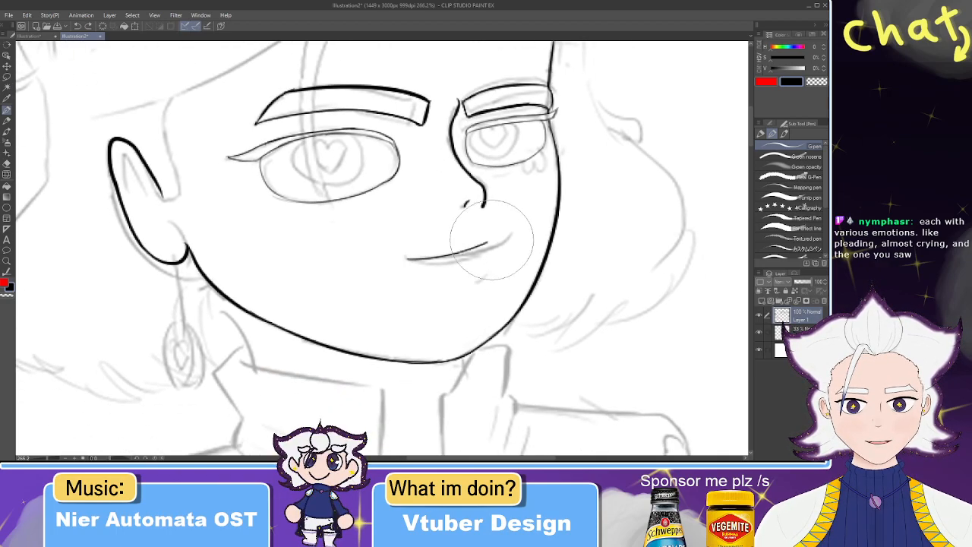
{"action": "left_click_drag", "start_coordinate": [408, 259], "coordinate": [513, 237]}
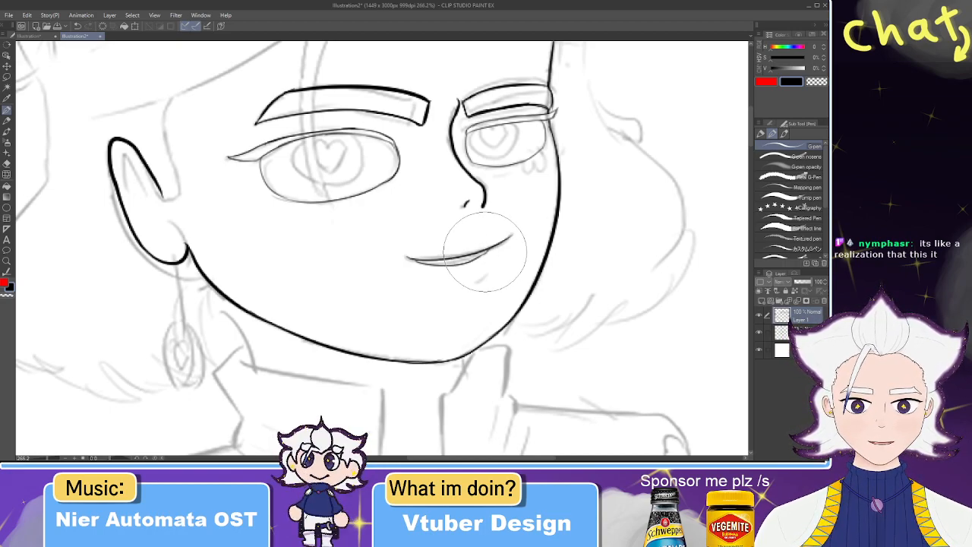
{"action": "left_click_drag", "start_coordinate": [487, 272], "coordinate": [471, 279]}
{"action": "key", "text": "ctrl+z"}
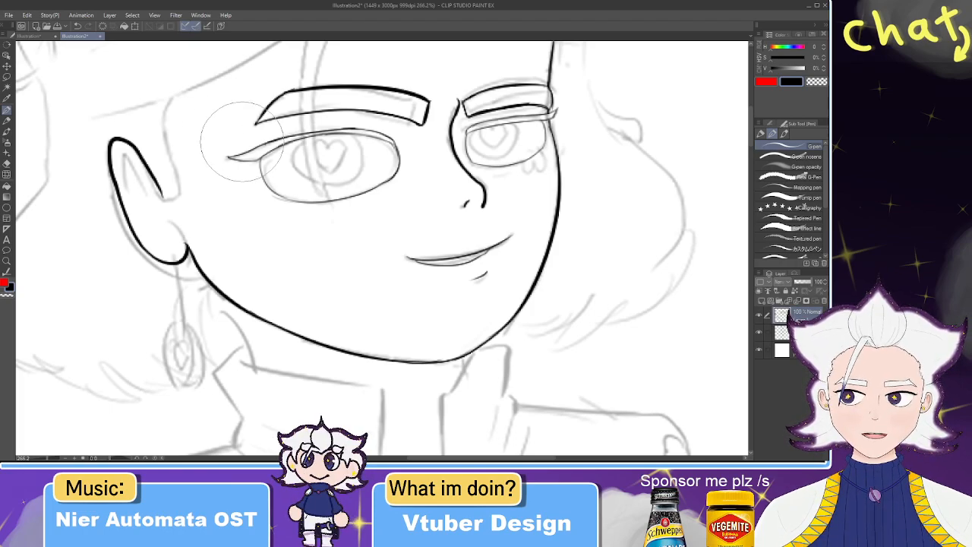
- Erase the outer part of the farther eye's lower outline and ink the drips hanging from it
{"action": "key", "text": "e"}
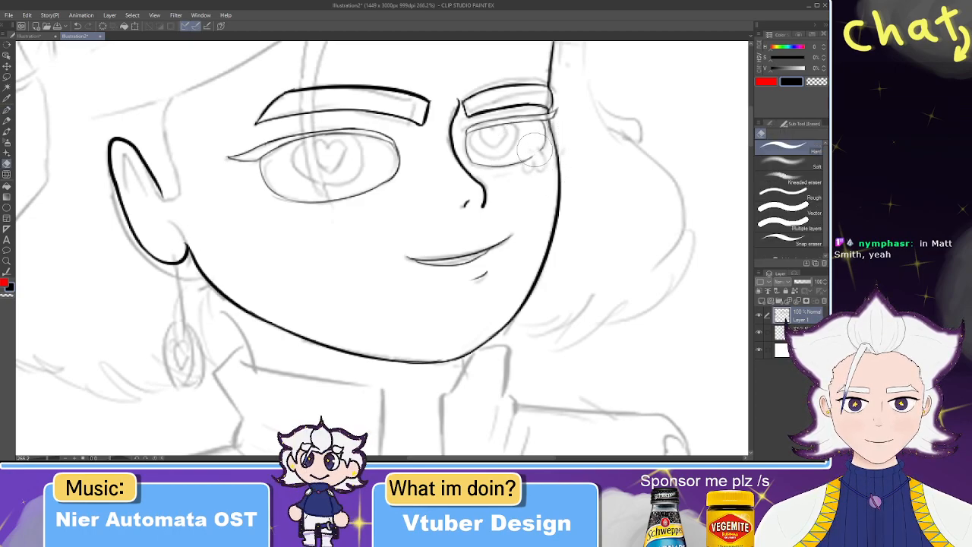
{"action": "key", "text": "p"}
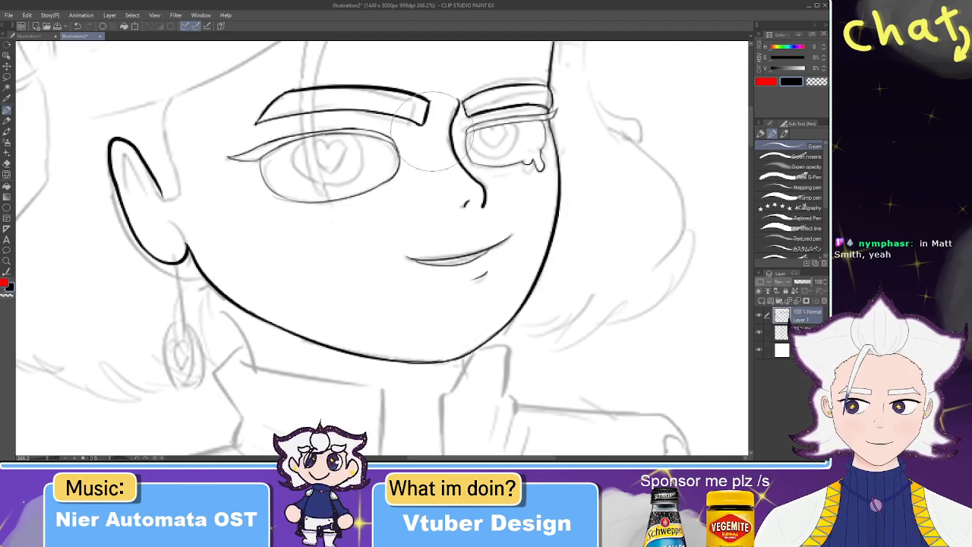
- Ink the inner ear details: the curved fold inside the upper ear and the short lines above the lobe
{"action": "scroll", "coordinate": [460, 118], "scroll_direction": "up", "scroll_amount": 2}
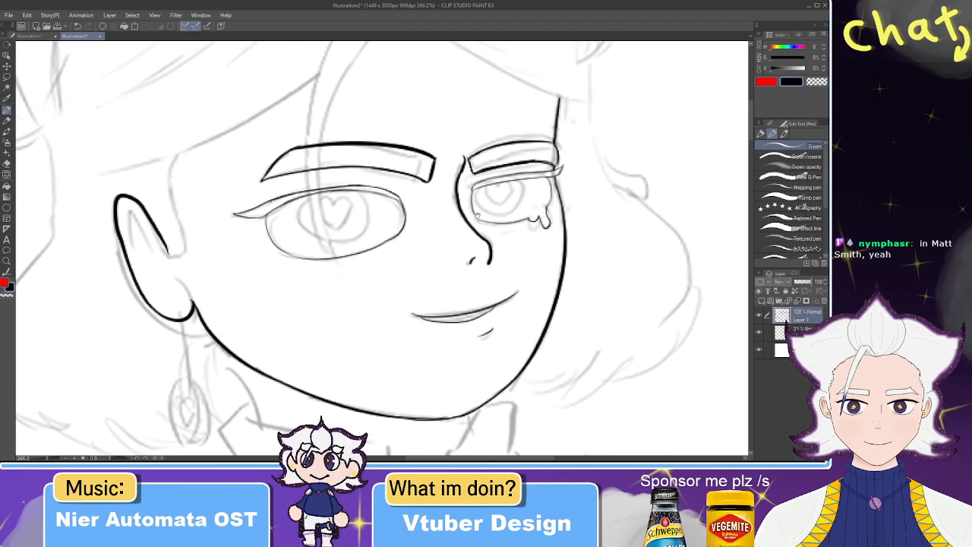
{"action": "left_click_drag", "start_coordinate": [270, 208], "coordinate": [264, 175]}
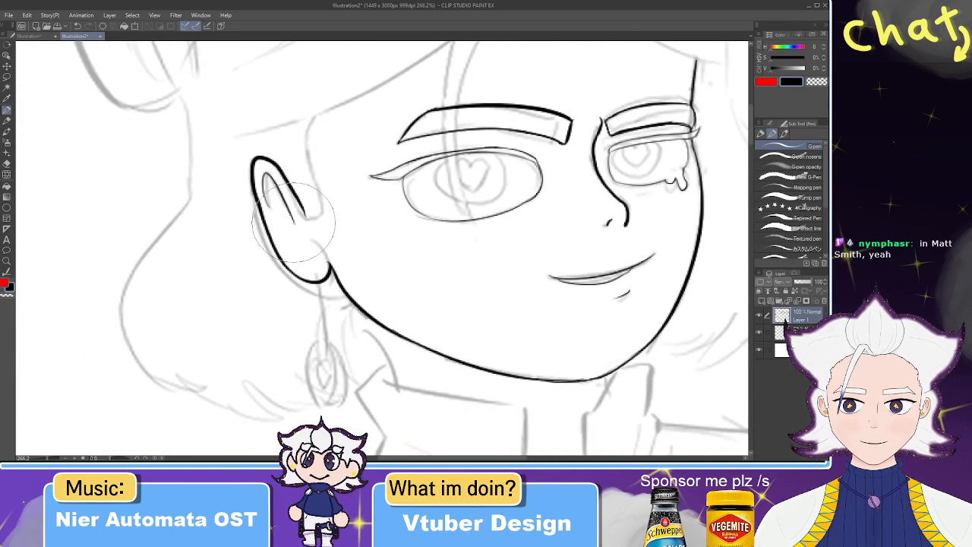
{"action": "left_click_drag", "start_coordinate": [299, 235], "coordinate": [308, 263]}
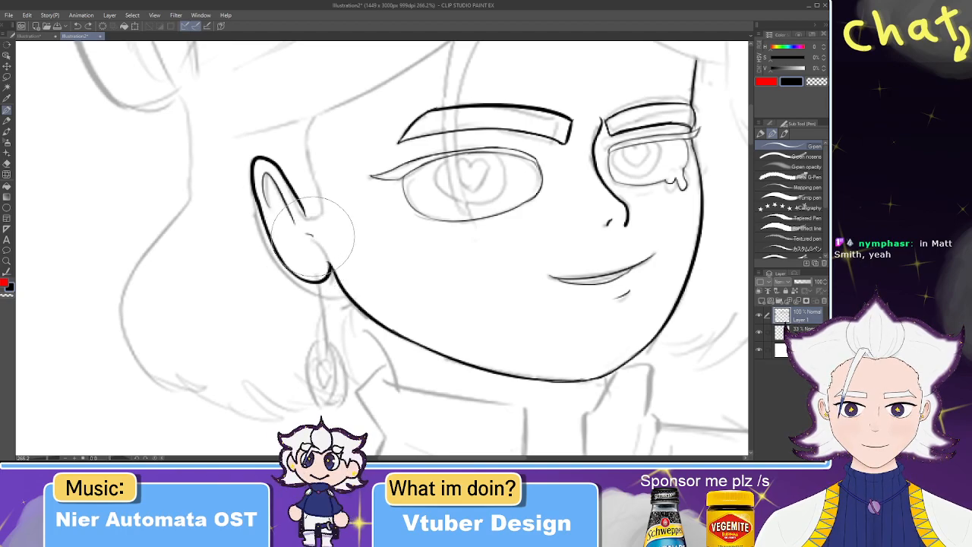
{"action": "mouse_move", "coordinate": [302, 232]}
{"action": "left_mouse_down"}
{"action": "mouse_move", "coordinate": [300, 262]}
{"action": "mouse_move", "coordinate": [296, 245]}
{"action": "left_mouse_up"}
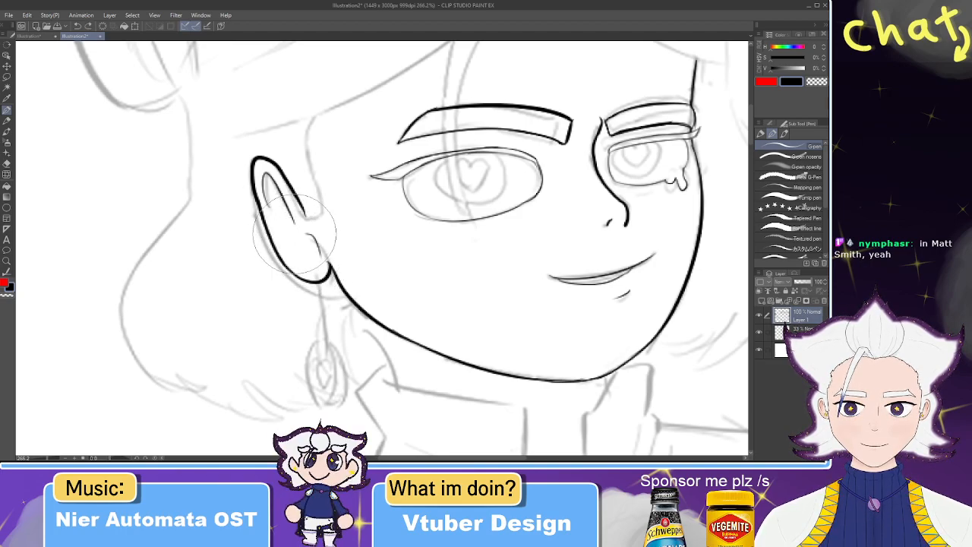
- Ink the thin earring stem hanging from the earlobe and clean up where it meets the lobe with the eraser
{"action": "left_click_drag", "start_coordinate": [317, 276], "coordinate": [304, 230]}
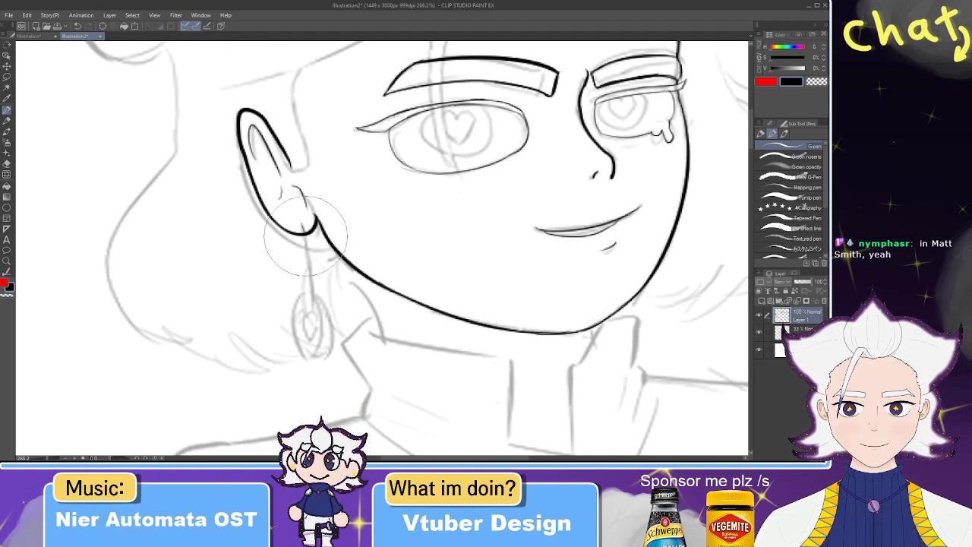
{"action": "left_click_drag", "start_coordinate": [279, 199], "coordinate": [278, 190]}
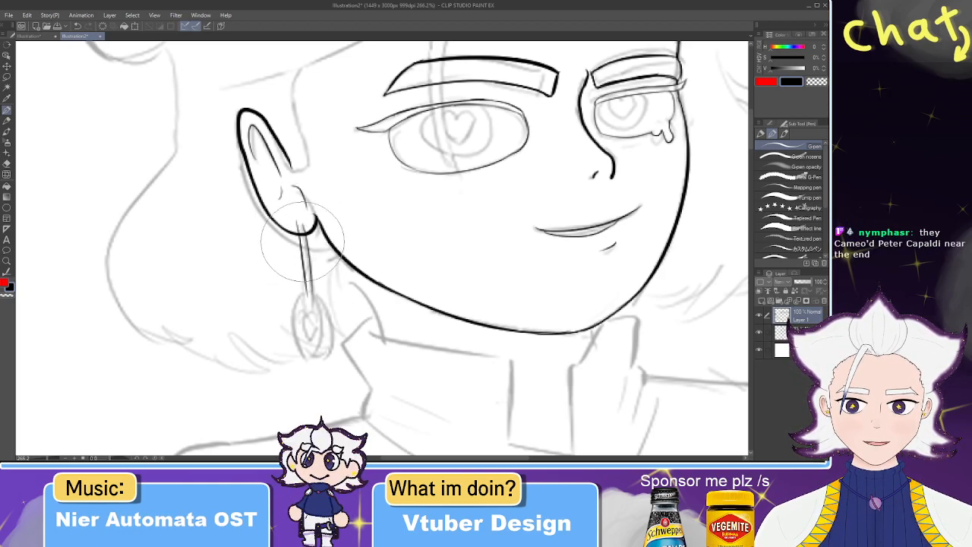
{"action": "key", "text": "e"}
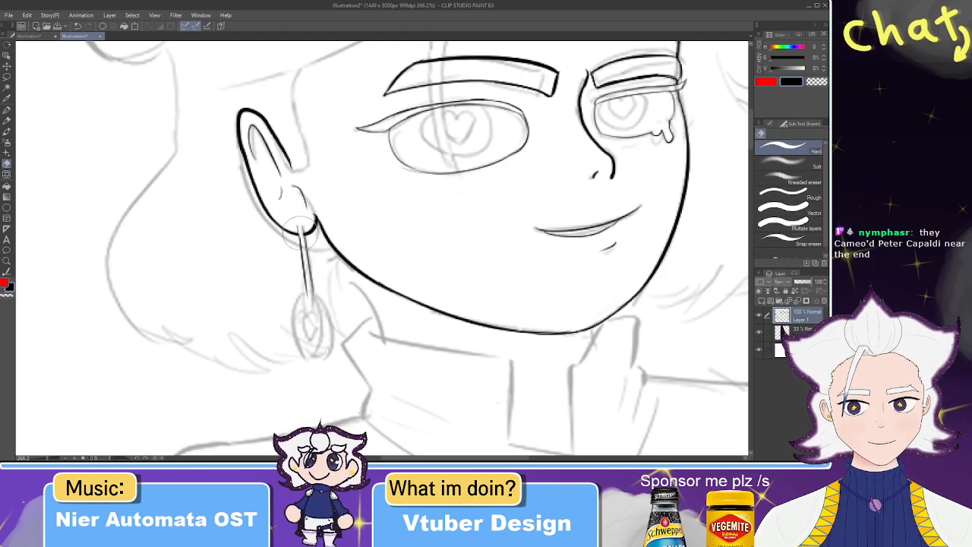
{"action": "key", "text": "p"}
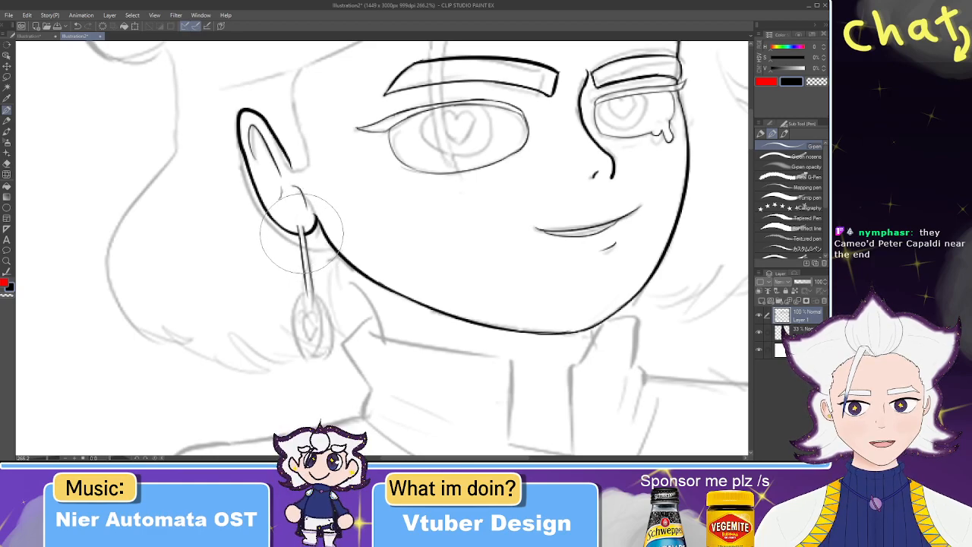
- Extend the top of the earring stem up into the earlobe and clean up the lines around it
{"action": "key", "text": "e"}
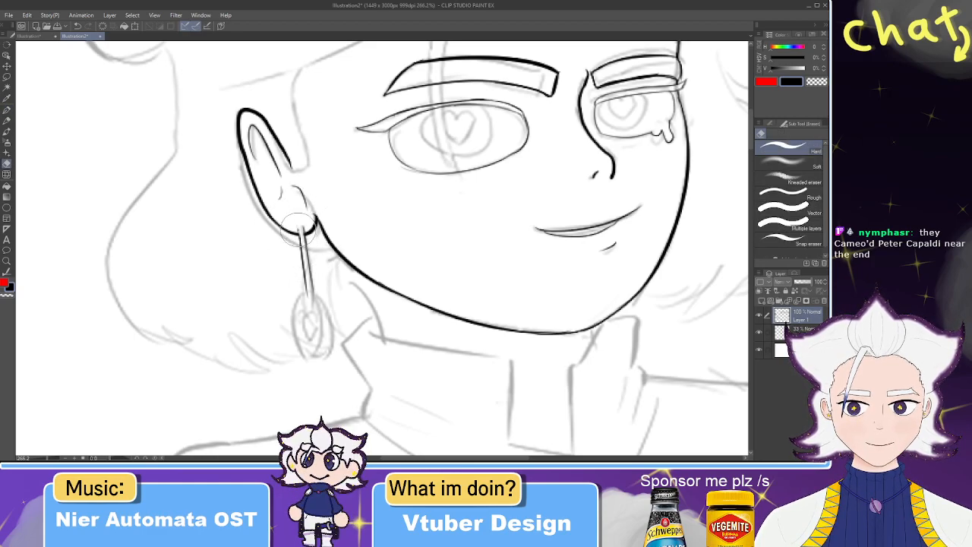
{"action": "key", "text": "p"}
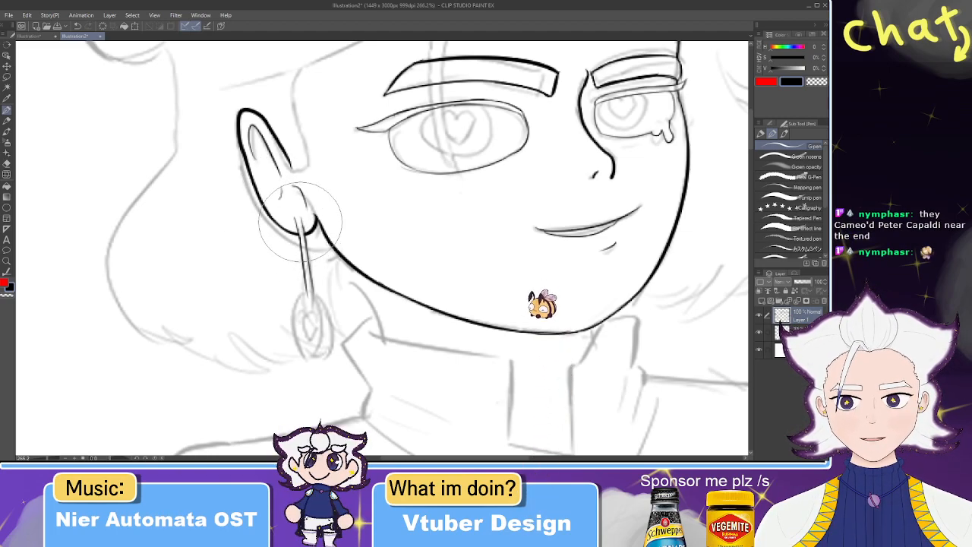
{"action": "key", "text": "e"}
{"action": "key", "text": "p"}
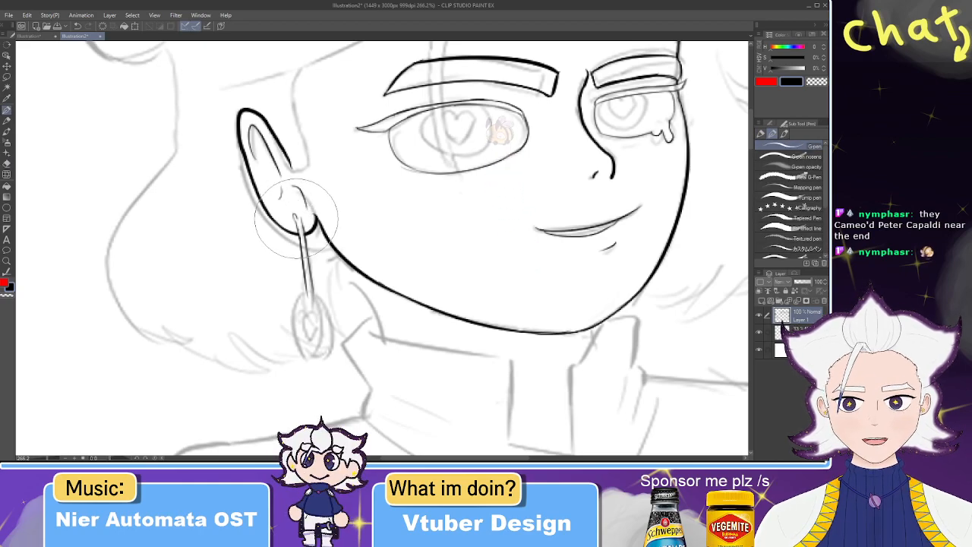
{"action": "key", "text": "ctrl+z"}
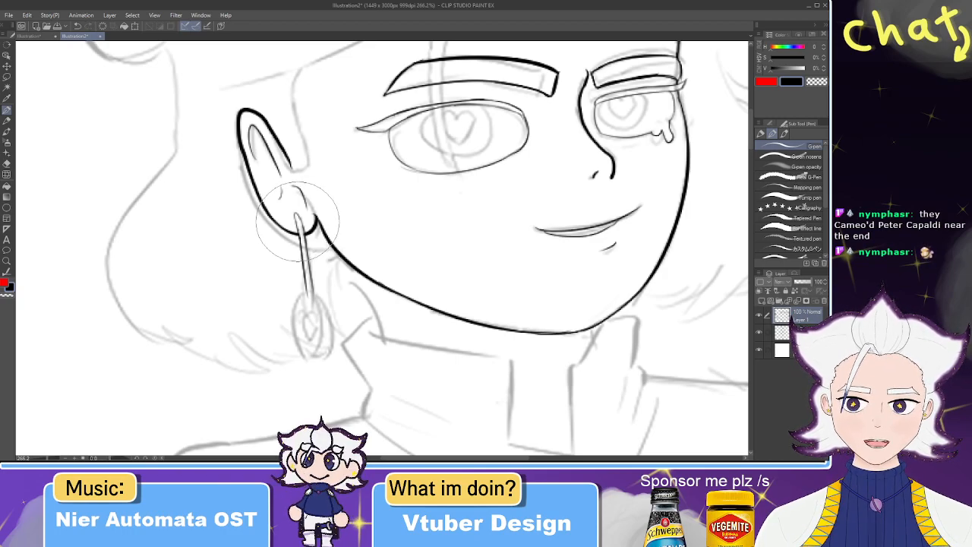
- Draw a narrow upright ellipse for the earring's pendant and place a duplicate of it slightly offset to the side
{"action": "left_click_drag", "start_coordinate": [322, 323], "coordinate": [342, 254]}
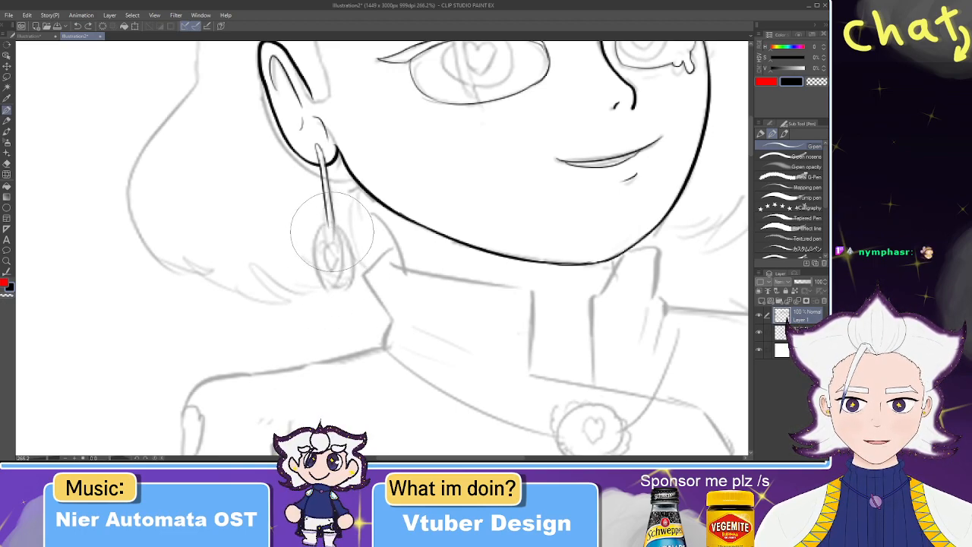
{"action": "left_click_drag", "start_coordinate": [328, 230], "coordinate": [344, 278]}
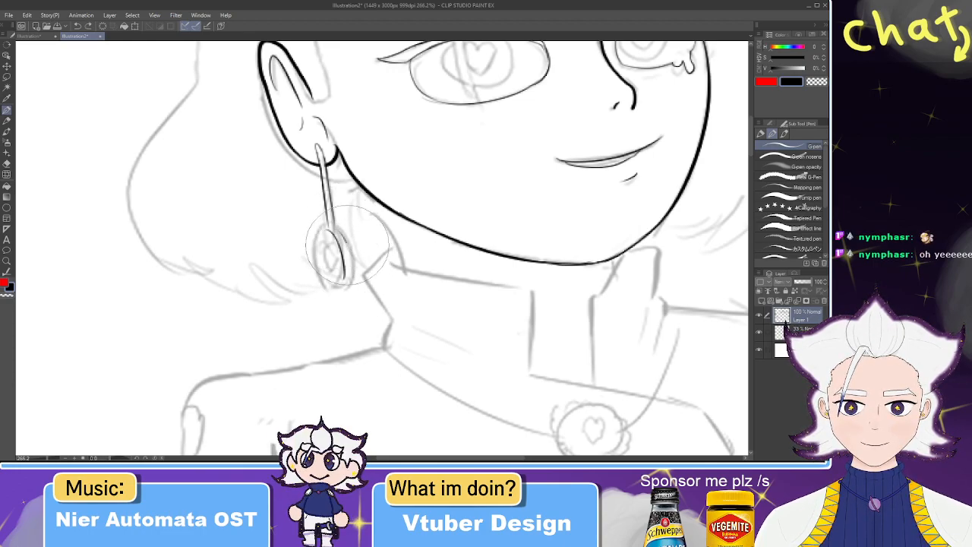
{"action": "key", "text": "ctrl+z"}
{"action": "left_click", "coordinate": [6, 207]}
{"action": "mouse_move", "coordinate": [296, 231]}
{"action": "left_mouse_down"}
{"action": "mouse_move", "coordinate": [320, 303]}
{"action": "mouse_move", "coordinate": [299, 202]}
{"action": "mouse_move", "coordinate": [332, 313]}
{"action": "mouse_move", "coordinate": [338, 307]}
{"action": "left_mouse_up"}
{"action": "left_click", "coordinate": [7, 78]}
{"action": "left_click", "coordinate": [335, 337]}
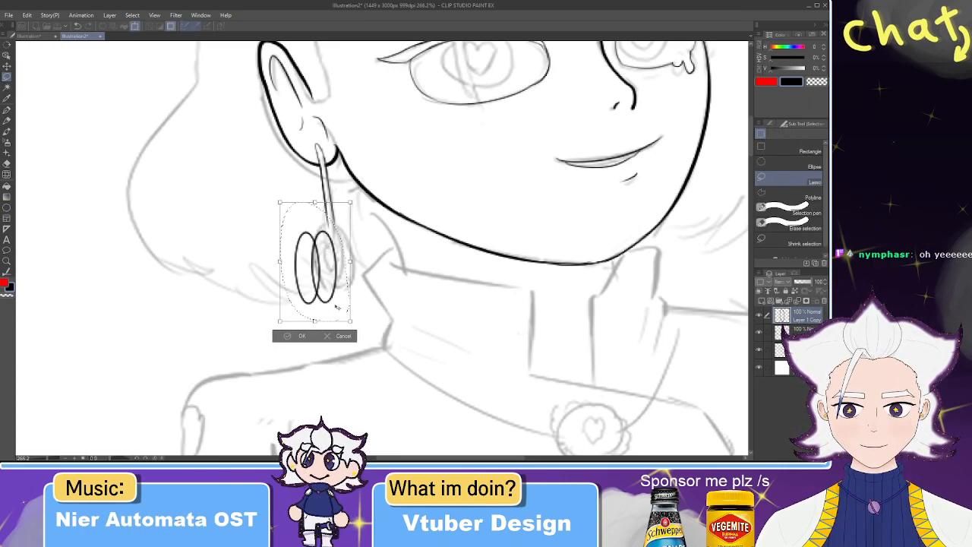
{"action": "left_click", "coordinate": [301, 335]}
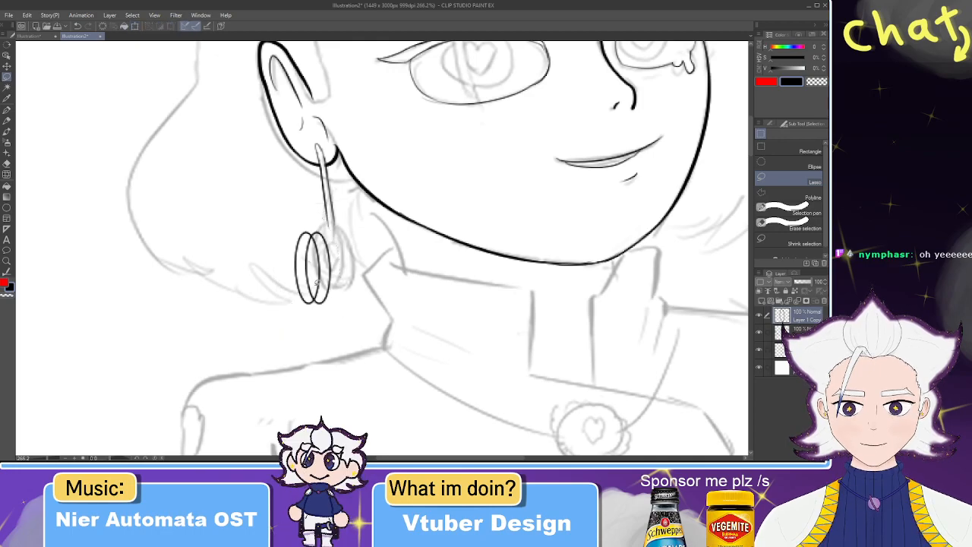
- Erase the overlapping inner arc of the rear ellipse and ink the short lines joining both ellipses into a thick pendant
{"action": "key", "text": "e"}
{"action": "left_click_drag", "start_coordinate": [309, 291], "coordinate": [307, 273]}
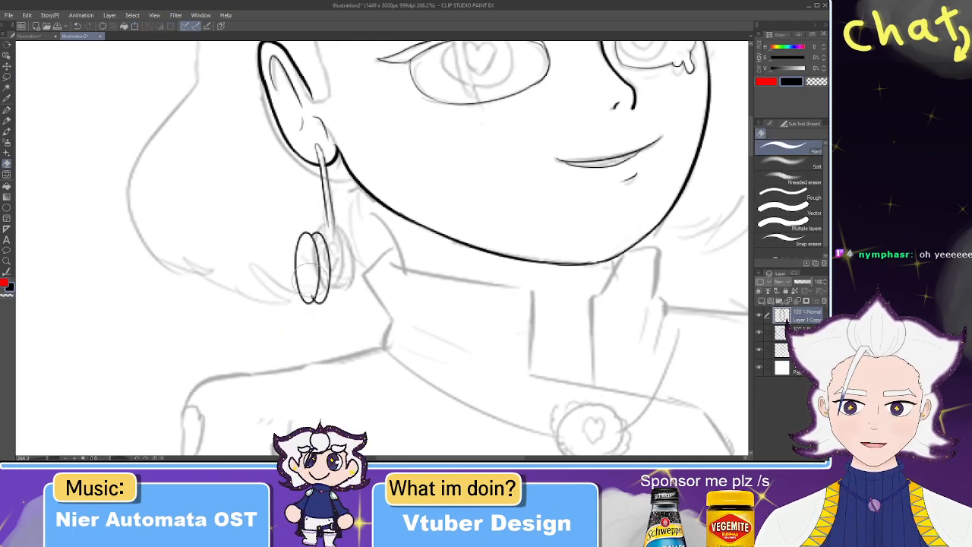
{"action": "key", "text": "p"}
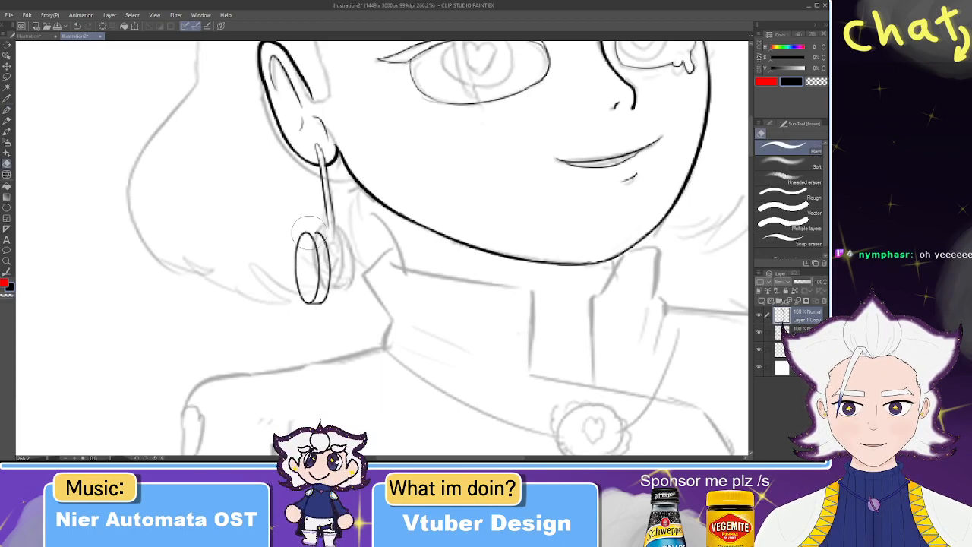
{"action": "key", "text": "p"}
{"action": "left_click", "coordinate": [772, 68]}
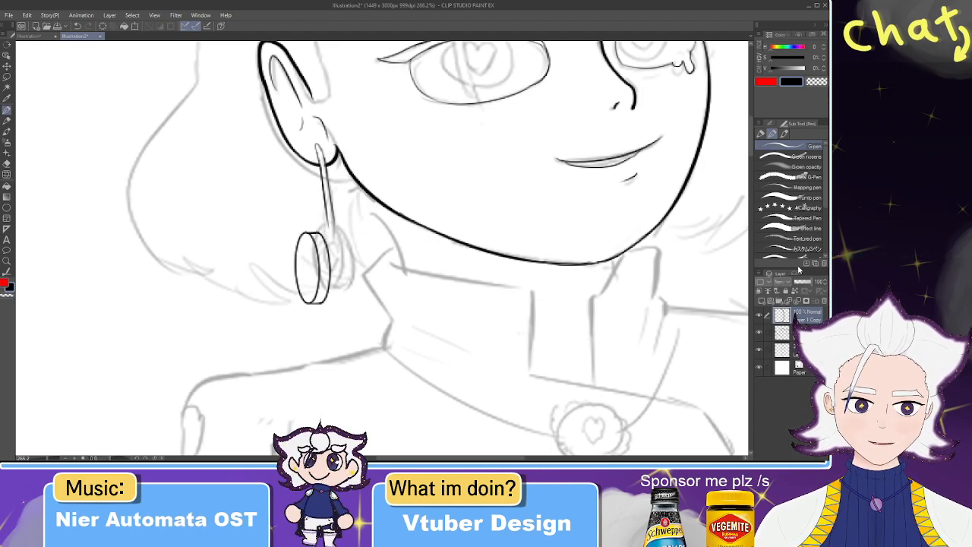
- Select the pendant, scale it down slightly and move it to the lower end of the earring stem
{"action": "left_click", "coordinate": [7, 79]}
{"action": "mouse_move", "coordinate": [283, 231]}
{"action": "left_mouse_down"}
{"action": "mouse_move", "coordinate": [300, 313]}
{"action": "mouse_move", "coordinate": [351, 294]}
{"action": "left_mouse_up"}
{"action": "mouse_move", "coordinate": [325, 226]}
{"action": "left_mouse_down"}
{"action": "mouse_move", "coordinate": [343, 307]}
{"action": "mouse_move", "coordinate": [339, 293]}
{"action": "mouse_move", "coordinate": [351, 287]}
{"action": "mouse_move", "coordinate": [369, 303]}
{"action": "mouse_move", "coordinate": [339, 271]}
{"action": "mouse_move", "coordinate": [366, 293]}
{"action": "left_mouse_up"}
{"action": "left_click", "coordinate": [348, 328]}
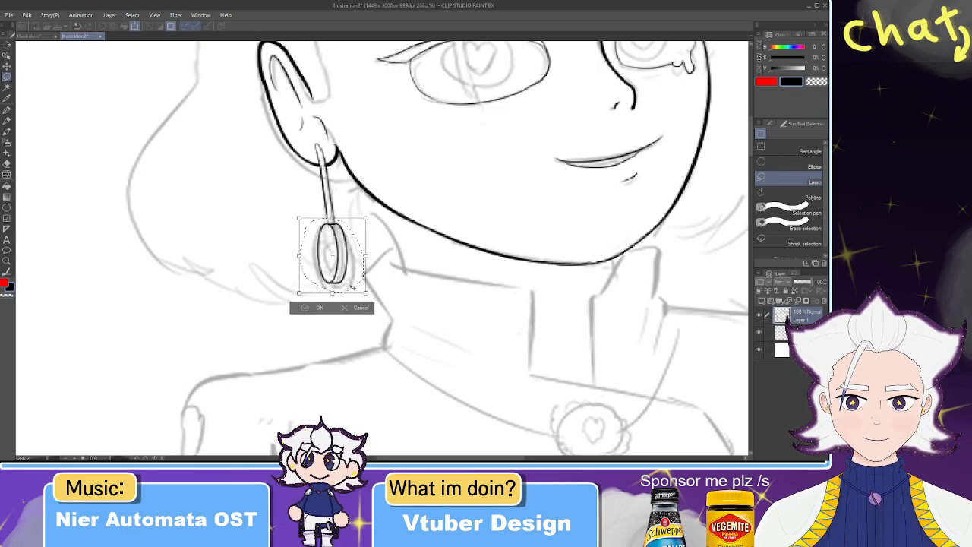
{"action": "left_click", "coordinate": [317, 307]}
- Clean up the junction of the earring stem and the pendant's upper edge with eraser and pen
{"action": "key", "text": "e"}
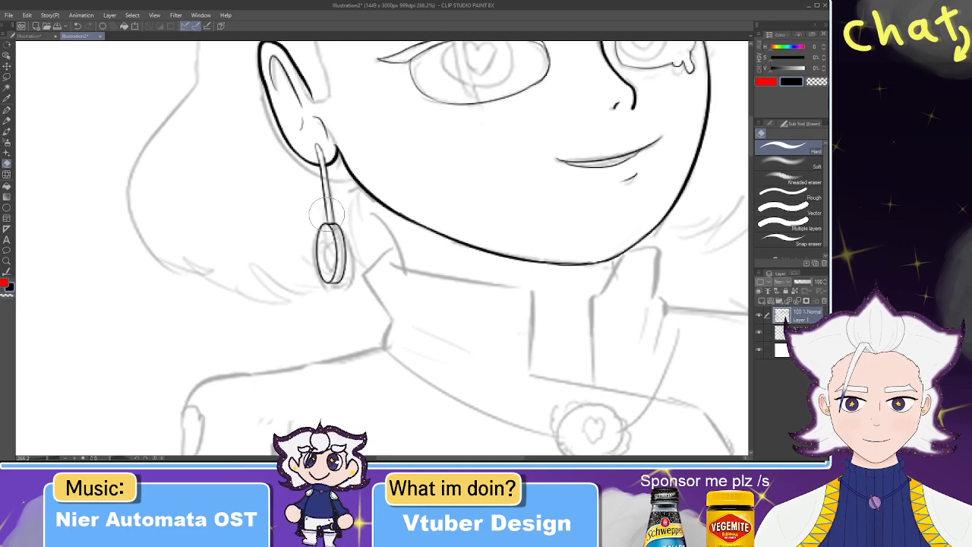
{"action": "key", "text": "b"}
{"action": "key", "text": "e"}
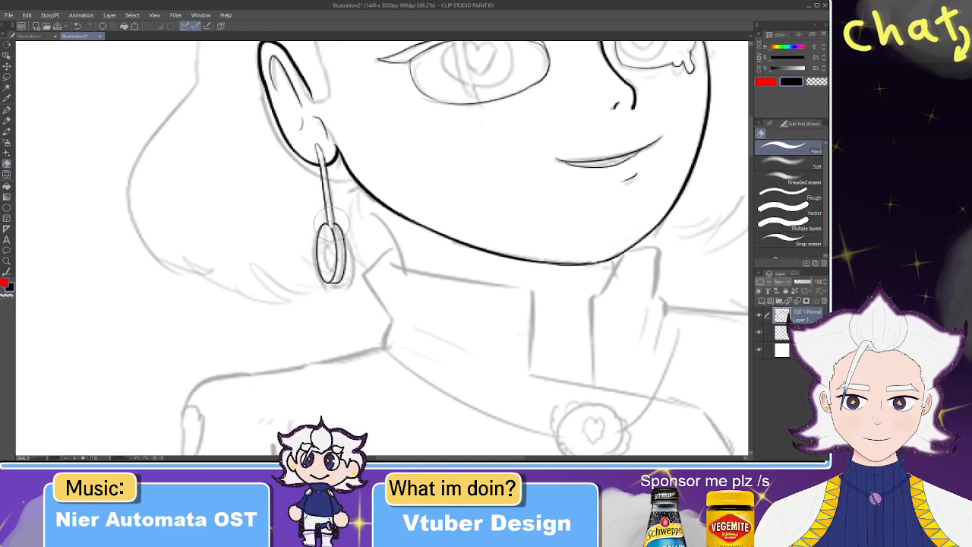
{"action": "key", "text": "p"}
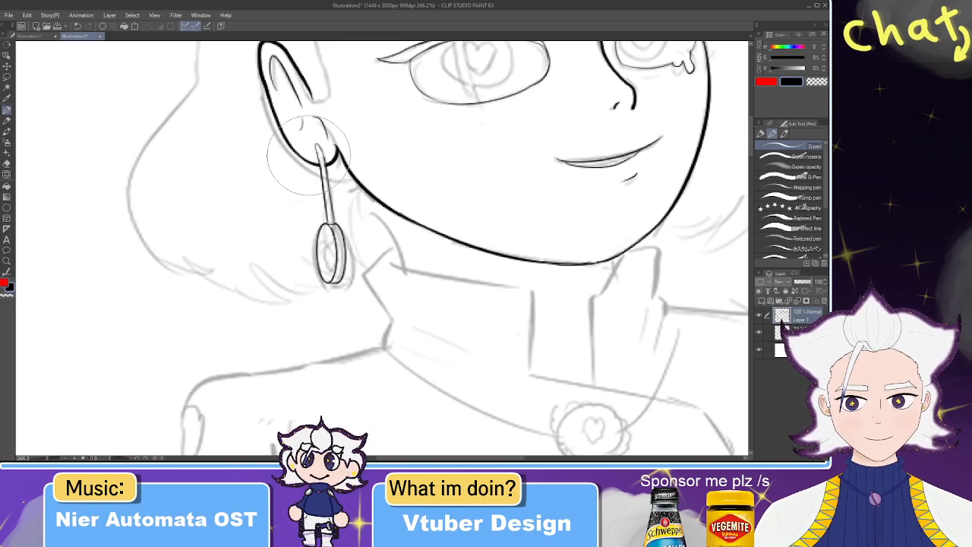
- Ink the neck line from the jaw below the ear to the collar, plus the short slanted line to the collar's tip
{"action": "scroll", "coordinate": [321, 209], "scroll_direction": "down", "scroll_amount": 6}
{"action": "scroll", "coordinate": [464, 117], "scroll_direction": "up", "scroll_amount": 3}
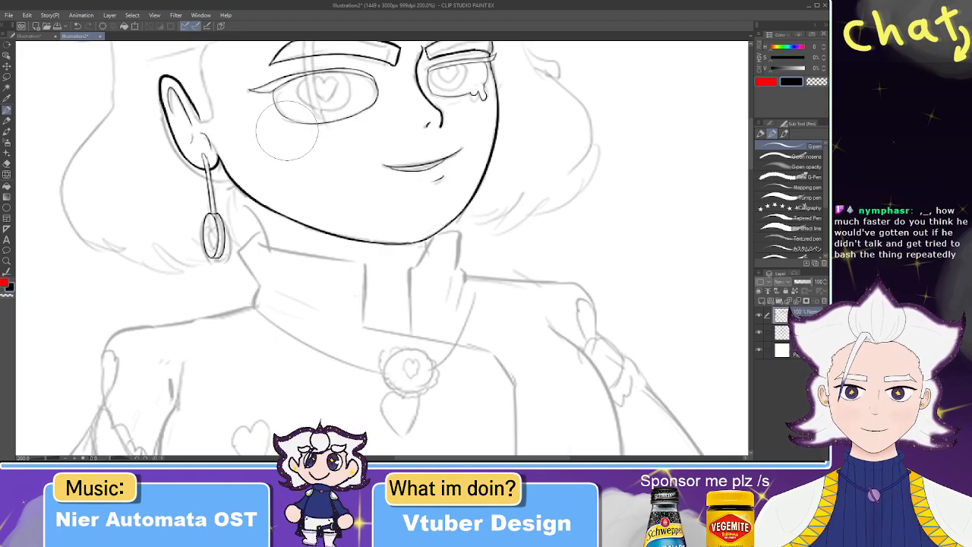
{"action": "scroll", "coordinate": [287, 130], "scroll_direction": "up", "scroll_amount": 1}
{"action": "left_click_drag", "start_coordinate": [388, 112], "coordinate": [417, 205]}
{"action": "scroll", "coordinate": [378, 150], "scroll_direction": "down", "scroll_amount": 3}
{"action": "left_click_drag", "start_coordinate": [422, 255], "coordinate": [410, 197]}
{"action": "scroll", "coordinate": [347, 203], "scroll_direction": "up", "scroll_amount": 3}
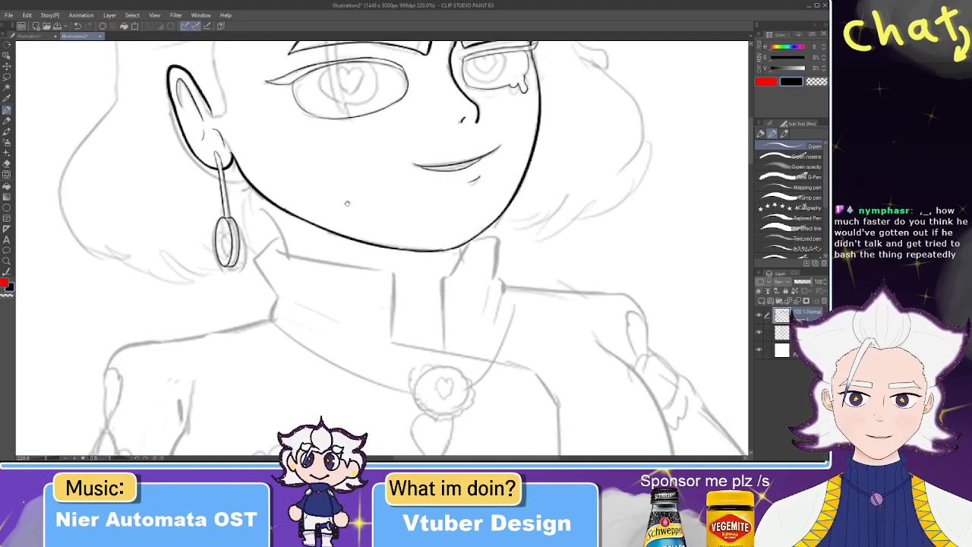
{"action": "left_click_drag", "start_coordinate": [261, 163], "coordinate": [332, 93]}
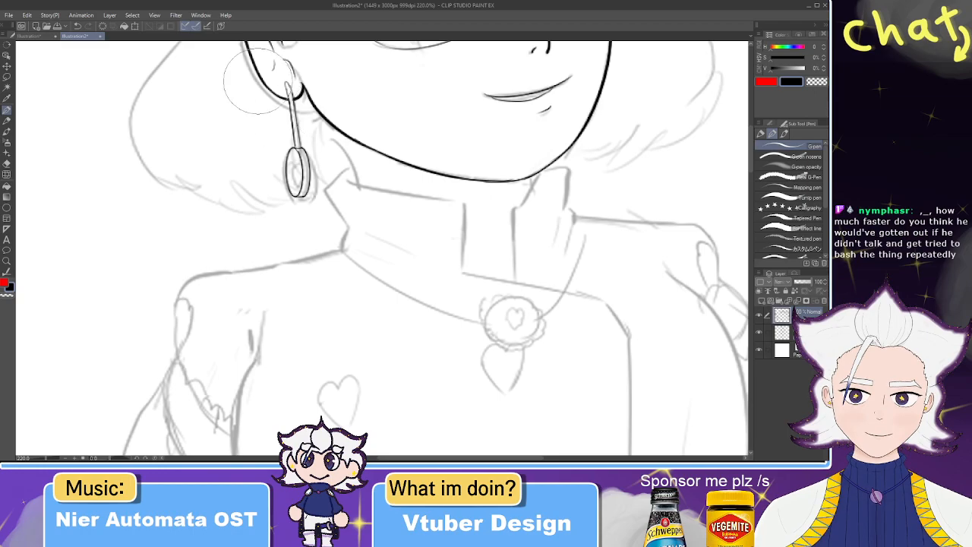
{"action": "key", "text": "ctrl+z"}
{"action": "left_click_drag", "start_coordinate": [334, 129], "coordinate": [357, 196]}
{"action": "left_click_drag", "start_coordinate": [338, 133], "coordinate": [358, 190]}
{"action": "key", "text": "ctrl+z"}
{"action": "mouse_move", "coordinate": [341, 133]}
{"action": "left_mouse_down"}
{"action": "mouse_move", "coordinate": [359, 188]}
{"action": "mouse_move", "coordinate": [333, 187]}
{"action": "left_mouse_up"}
{"action": "key", "text": "ctrl+z"}
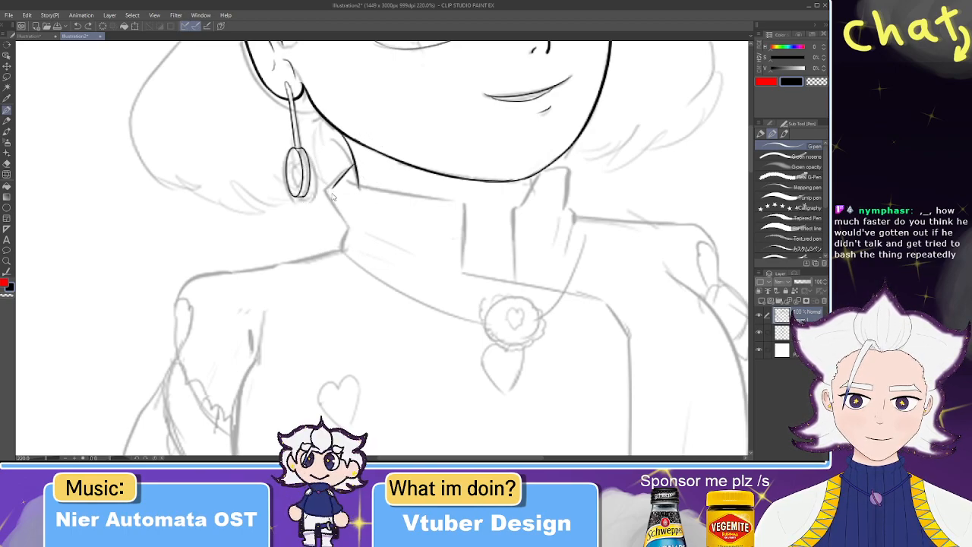
- Ink the collar's jagged outer edge from its tip down to the shoulder and erase the overlap near the neck line
{"action": "left_click_drag", "start_coordinate": [334, 187], "coordinate": [342, 239]}
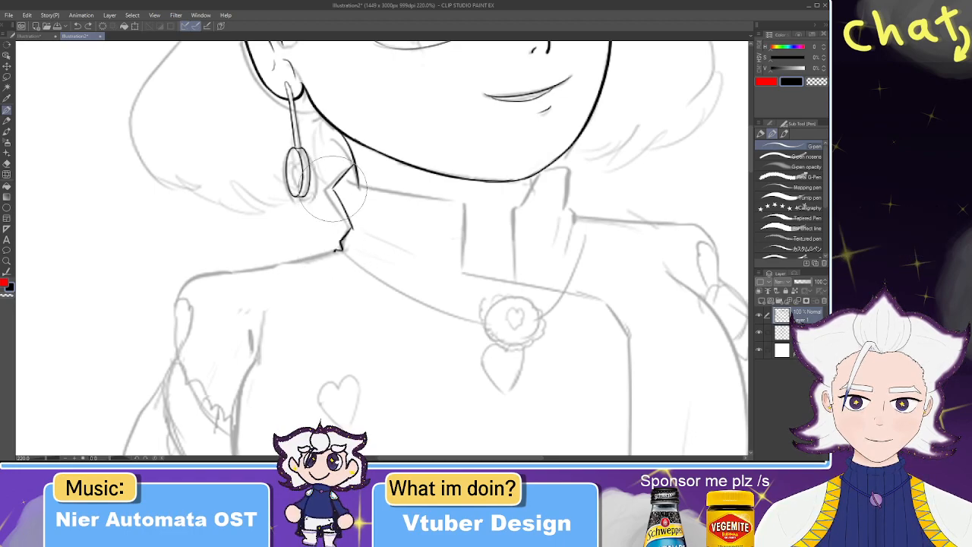
{"action": "key", "text": "e"}
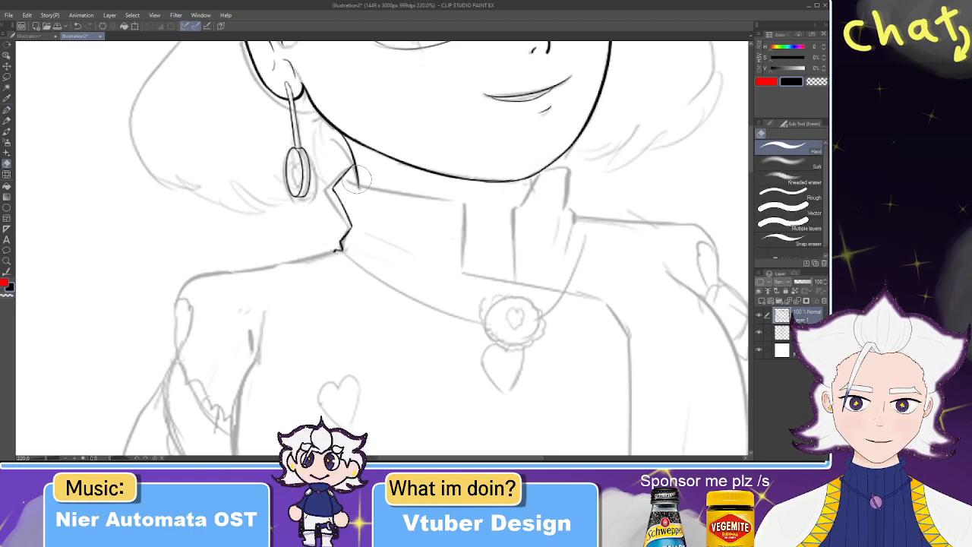
{"action": "key", "text": "p"}
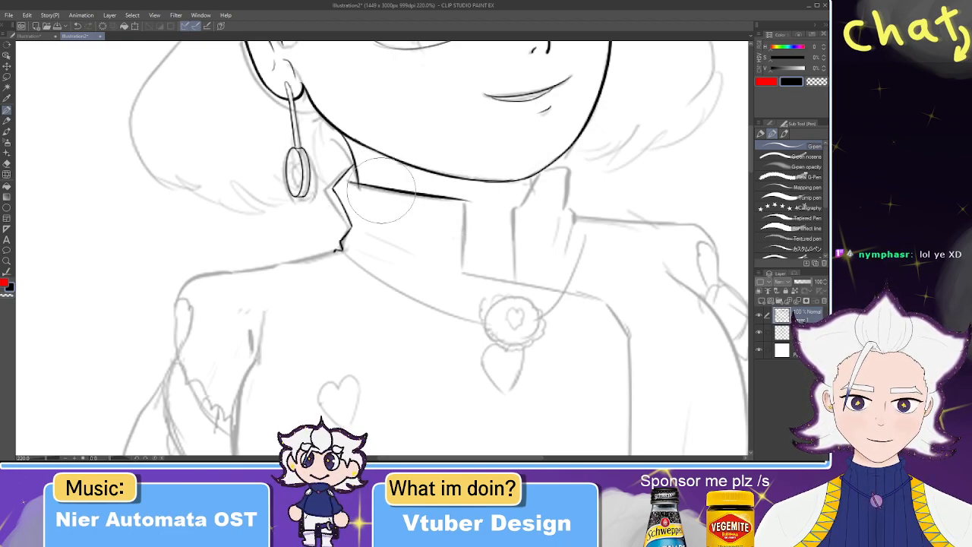
- Ink the collar's upper edge from the neck line to its front corner, redoing the stroke until it is clean
{"action": "left_click_drag", "start_coordinate": [347, 184], "coordinate": [467, 195]}
{"action": "key", "text": "ctrl+z"}
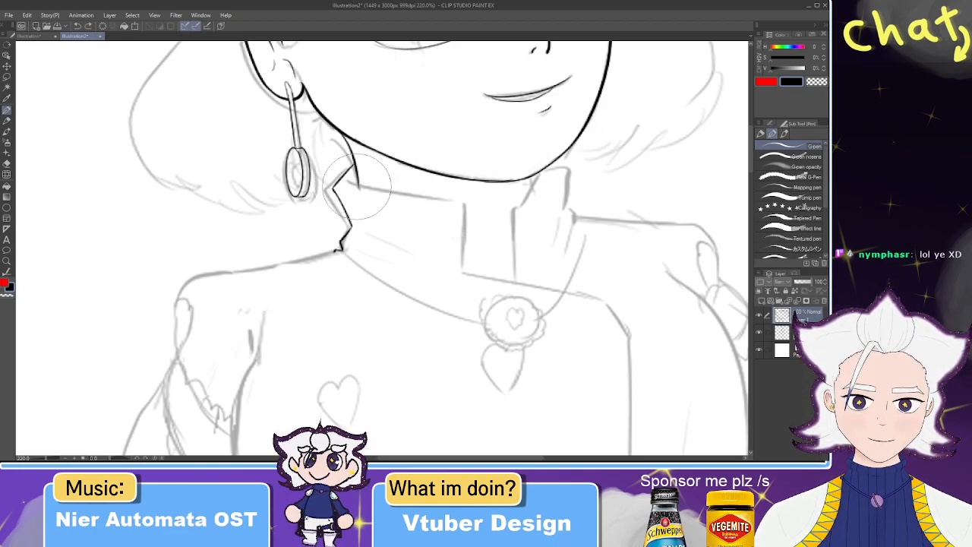
{"action": "left_click_drag", "start_coordinate": [348, 183], "coordinate": [461, 200]}
{"action": "key", "text": "ctrl+z"}
{"action": "left_click_drag", "start_coordinate": [349, 184], "coordinate": [480, 205]}
{"action": "key", "text": "ctrl+z"}
{"action": "key", "text": "ctrl+z"}
{"action": "key", "text": "ctrl+z"}
{"action": "left_click_drag", "start_coordinate": [349, 182], "coordinate": [478, 205]}
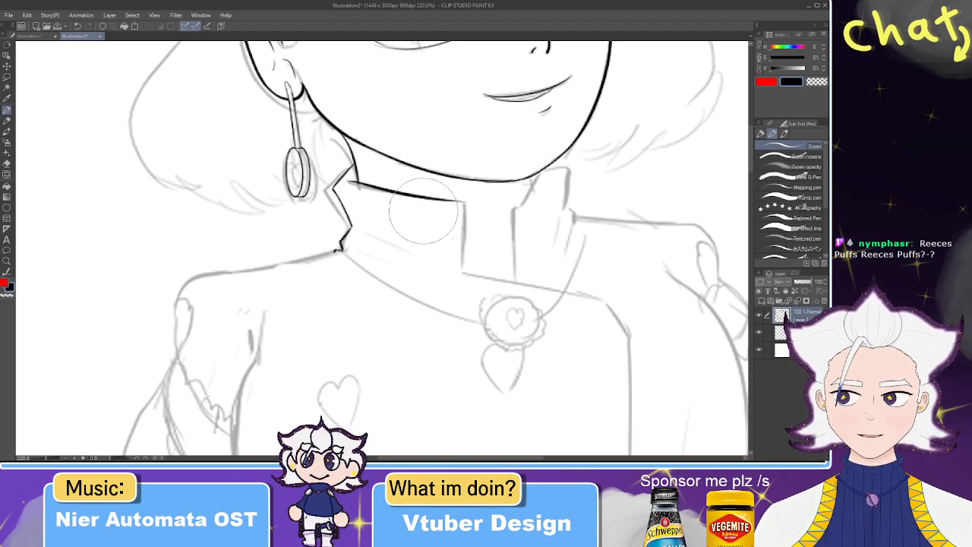
- Ink the vertical front edge of the collar from its upper corner down to the garment's neckline
{"action": "left_click_drag", "start_coordinate": [445, 219], "coordinate": [384, 99]}
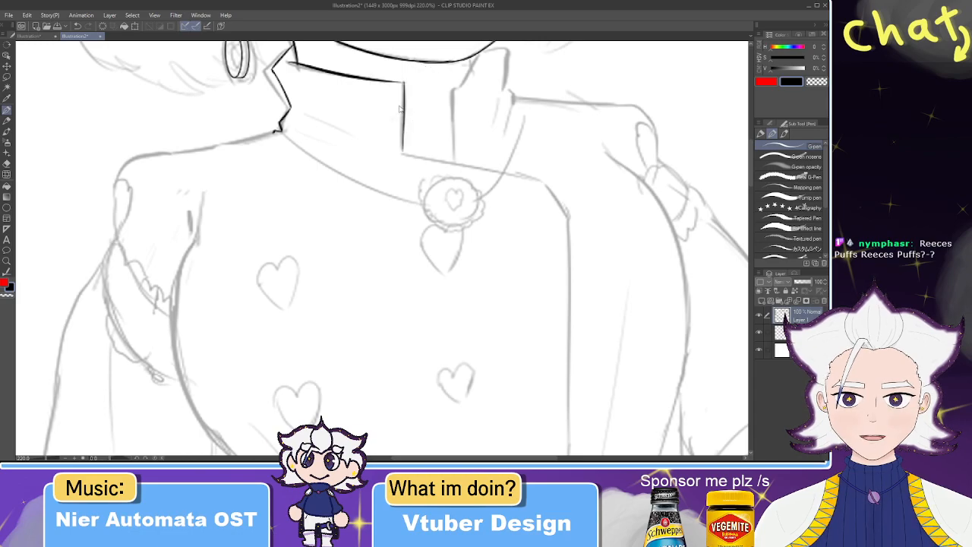
{"action": "left_click_drag", "start_coordinate": [399, 166], "coordinate": [403, 84]}
{"action": "key", "text": "ctrl+z"}
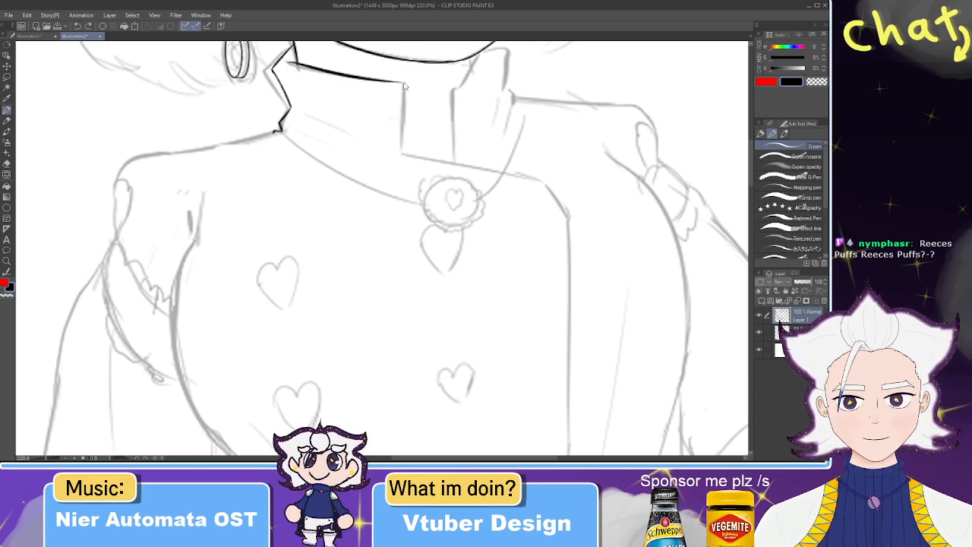
{"action": "left_click_drag", "start_coordinate": [401, 156], "coordinate": [405, 85]}
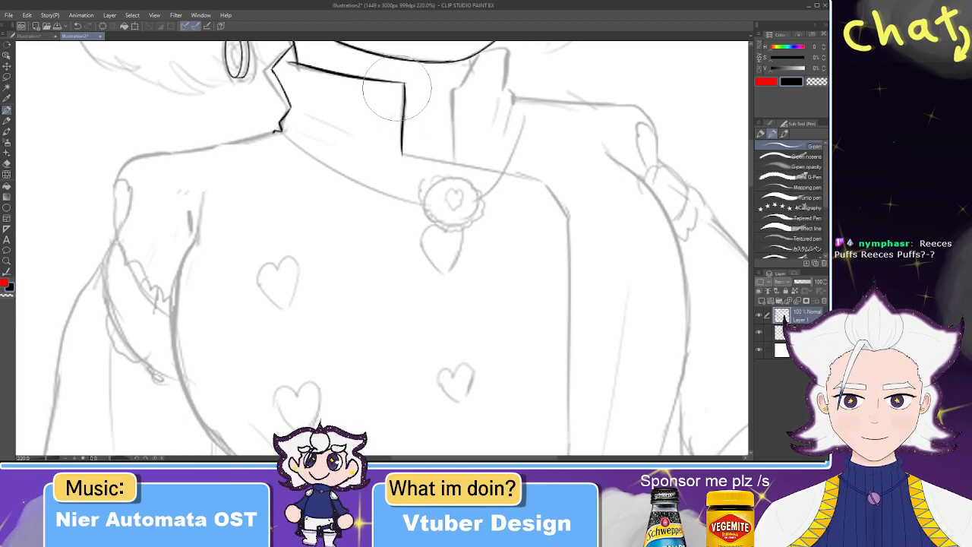
- Ink the inner edge of the opposite collar flap: the slanted line below the chin and the vertical line beneath it
{"action": "scroll", "coordinate": [396, 89], "scroll_direction": "up", "scroll_amount": 2}
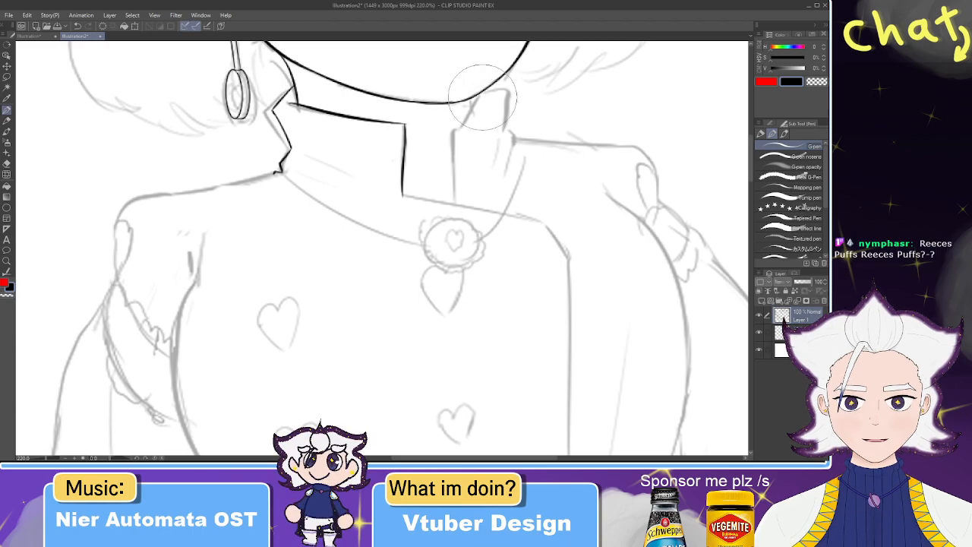
{"action": "left_click_drag", "start_coordinate": [480, 93], "coordinate": [455, 129]}
{"action": "key", "text": "ctrl+z"}
{"action": "mouse_move", "coordinate": [479, 94]}
{"action": "left_mouse_down"}
{"action": "mouse_move", "coordinate": [451, 126]}
{"action": "mouse_move", "coordinate": [452, 198]}
{"action": "left_mouse_up"}
{"action": "key", "text": "ctrl+z"}
{"action": "left_click_drag", "start_coordinate": [454, 131], "coordinate": [454, 208]}
{"action": "key", "text": "ctrl+z"}
{"action": "key", "text": "e"}
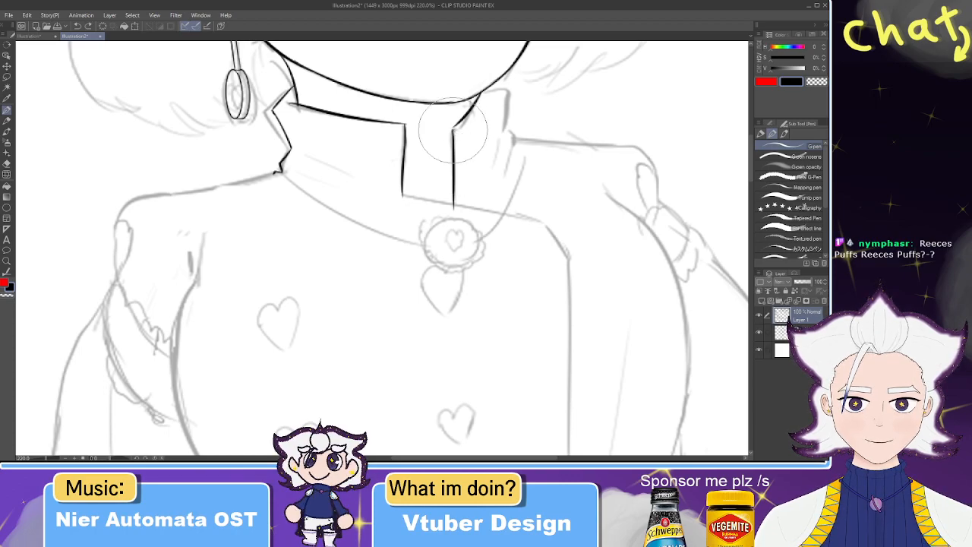
- Ink the upper and outer edges of the opposite collar flap down to the notch where it meets the shoulder
{"action": "left_click_drag", "start_coordinate": [509, 89], "coordinate": [505, 136]}
{"action": "key", "text": "ctrl+z"}
{"action": "left_click_drag", "start_coordinate": [510, 88], "coordinate": [505, 129]}
{"action": "key", "text": "ctrl+z"}
{"action": "mouse_move", "coordinate": [508, 89]}
{"action": "left_mouse_down"}
{"action": "mouse_move", "coordinate": [513, 148]}
{"action": "mouse_move", "coordinate": [443, 162]}
{"action": "mouse_move", "coordinate": [530, 158]}
{"action": "left_mouse_up"}
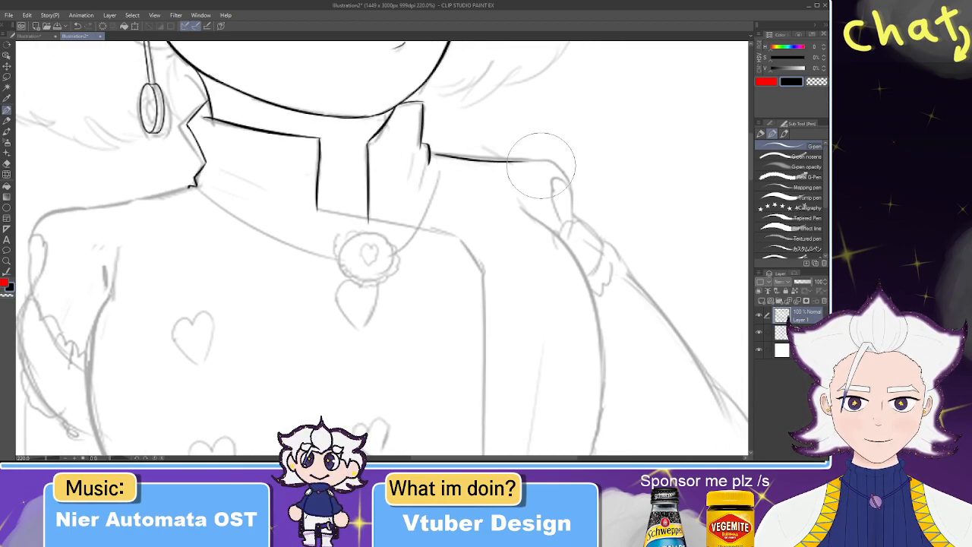
- Ink the shoulder line running outward from the opposite collar flap, redoing the stroke until it follows the shoulder
{"action": "left_click_drag", "start_coordinate": [430, 155], "coordinate": [526, 159]}
{"action": "key", "text": "ctrl+z"}
{"action": "left_click_drag", "start_coordinate": [430, 154], "coordinate": [549, 161]}
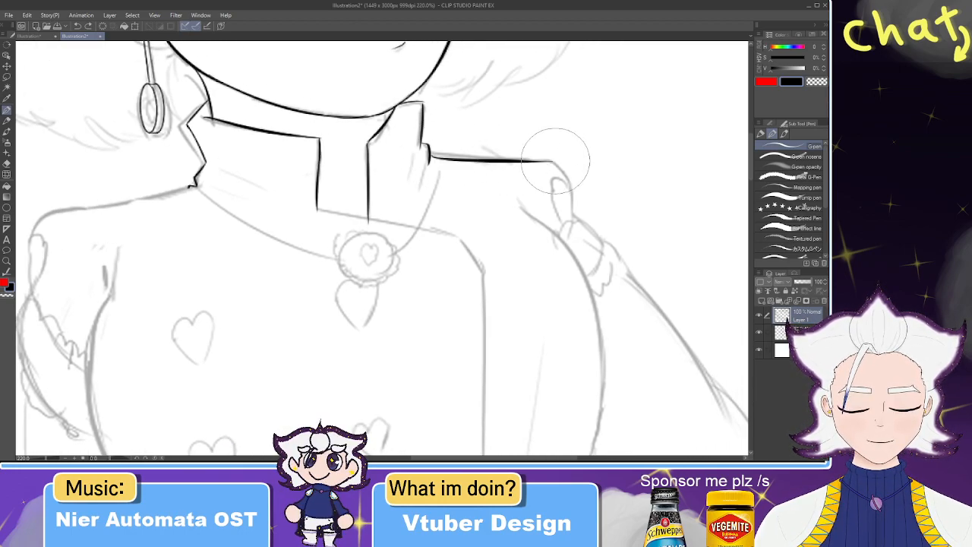
{"action": "key", "text": "ctrl+z"}
{"action": "left_click_drag", "start_coordinate": [431, 154], "coordinate": [512, 160]}
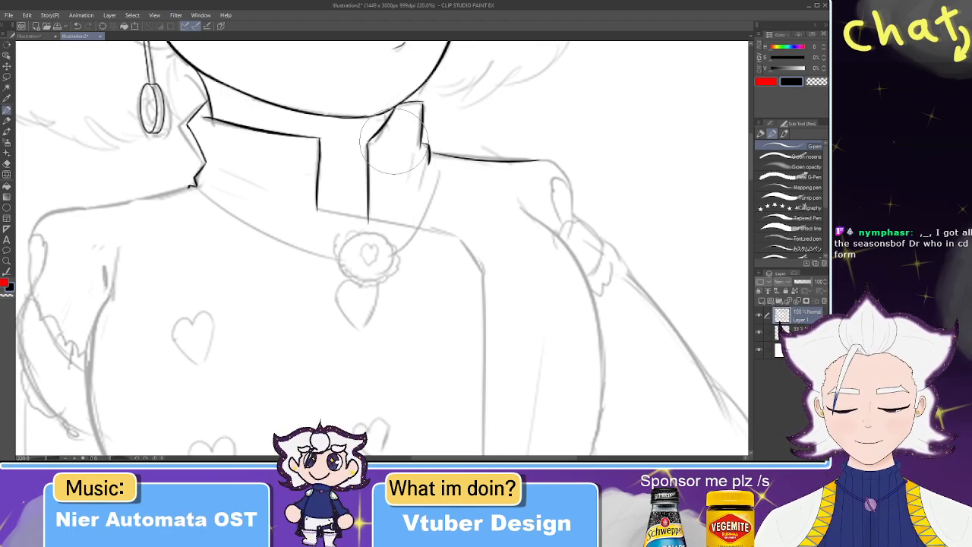
{"action": "key", "text": "ctrl+z"}
{"action": "left_click_drag", "start_coordinate": [430, 155], "coordinate": [545, 156]}
{"action": "key", "text": "ctrl+z"}
{"action": "key", "text": "ctrl+z"}
{"action": "left_click_drag", "start_coordinate": [430, 153], "coordinate": [531, 155]}
{"action": "key", "text": "ctrl+z"}
{"action": "mouse_move", "coordinate": [430, 153]}
{"action": "left_mouse_down"}
{"action": "mouse_move", "coordinate": [550, 158]}
{"action": "mouse_move", "coordinate": [569, 202]}
{"action": "left_mouse_up"}
{"action": "key", "text": "ctrl+z"}
- Ink the rounded outer shoulder curving down from the end of the shoulder line to the top of the sleeve
{"action": "mouse_move", "coordinate": [549, 159]}
{"action": "left_mouse_down"}
{"action": "mouse_move", "coordinate": [570, 175]}
{"action": "mouse_move", "coordinate": [574, 199]}
{"action": "left_mouse_up"}
{"action": "key", "text": "ctrl+z"}
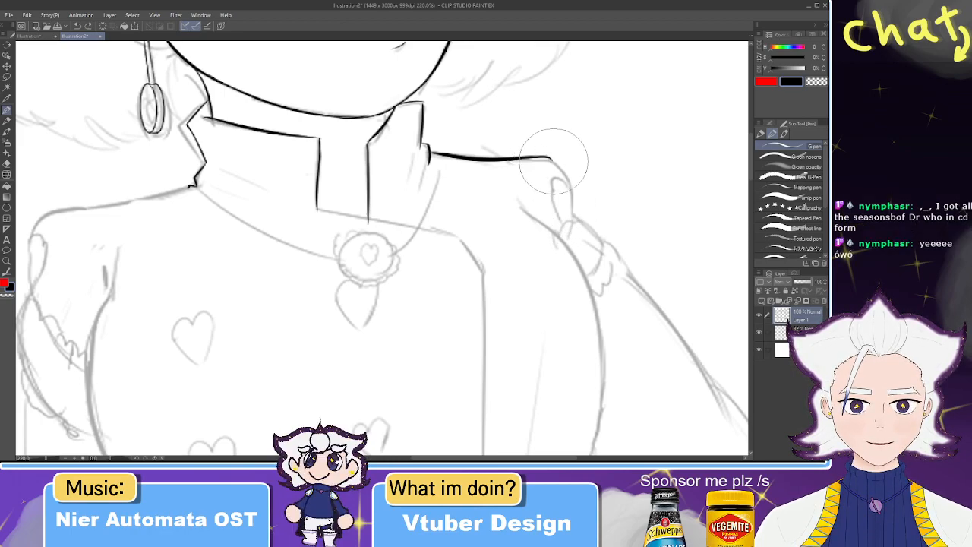
{"action": "left_click_drag", "start_coordinate": [552, 161], "coordinate": [573, 220]}
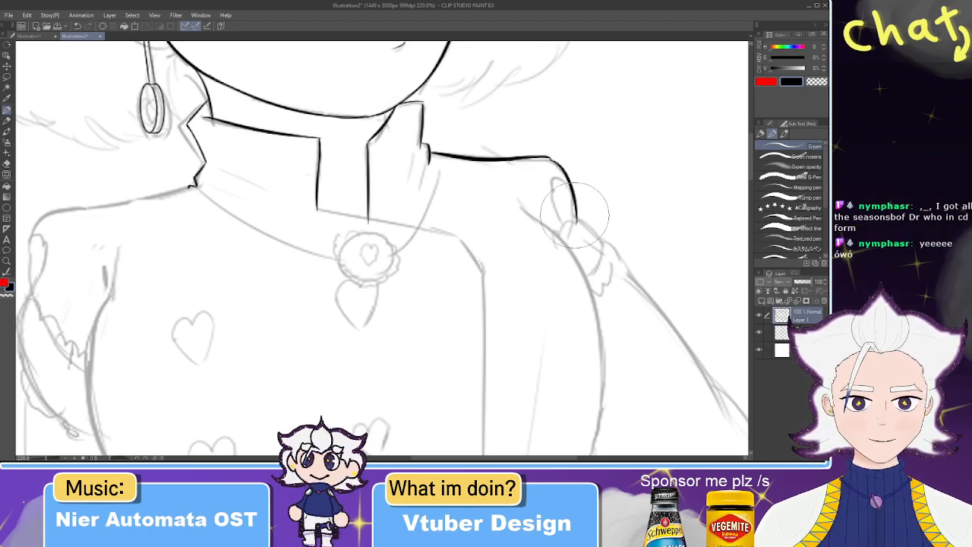
{"action": "mouse_move", "coordinate": [549, 158]}
{"action": "left_mouse_down"}
{"action": "mouse_move", "coordinate": [569, 183]}
{"action": "mouse_move", "coordinate": [574, 218]}
{"action": "left_mouse_up"}
{"action": "left_click_drag", "start_coordinate": [542, 169], "coordinate": [468, 94]}
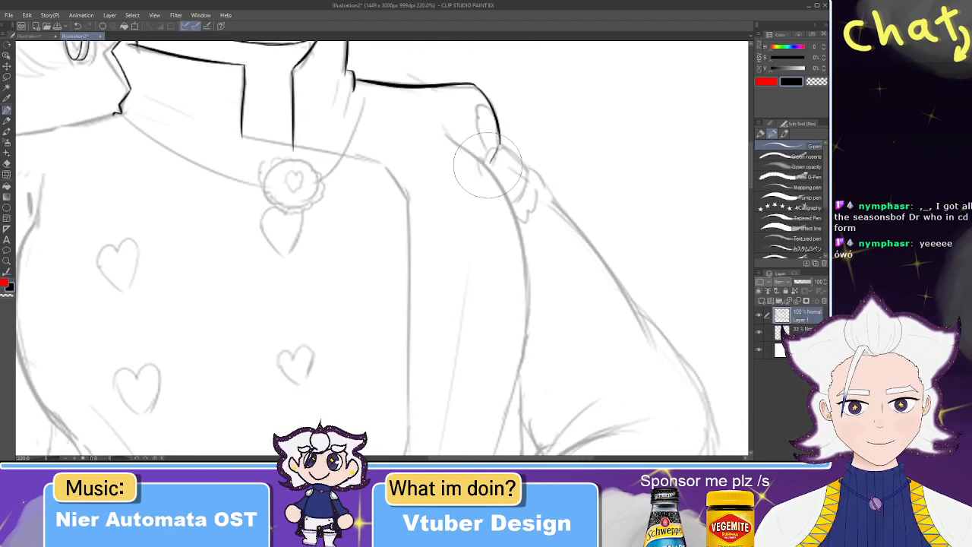
- Ink the two short curved edges and the bulging bare shoulder of the cut-out below the opposite shoulder, redoing the stroke
{"action": "left_click_drag", "start_coordinate": [486, 161], "coordinate": [499, 142]}
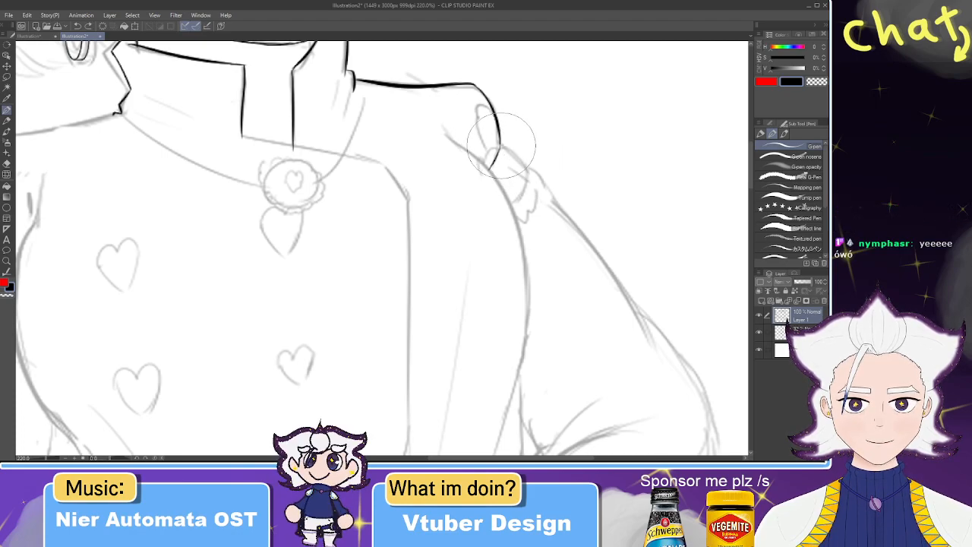
{"action": "mouse_move", "coordinate": [500, 143]}
{"action": "left_mouse_down"}
{"action": "mouse_move", "coordinate": [530, 167]}
{"action": "mouse_move", "coordinate": [516, 200]}
{"action": "left_mouse_up"}
{"action": "key", "text": "ctrl+z"}
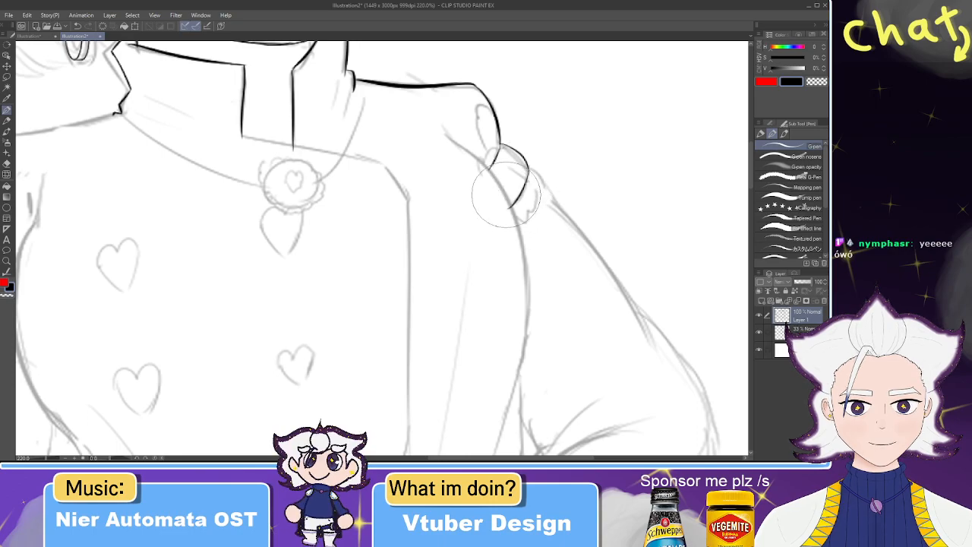
- Ink small scalloped lace trim along both edges of the opposite shoulder's cut-out, erasing stray bits
{"action": "key", "text": "e"}
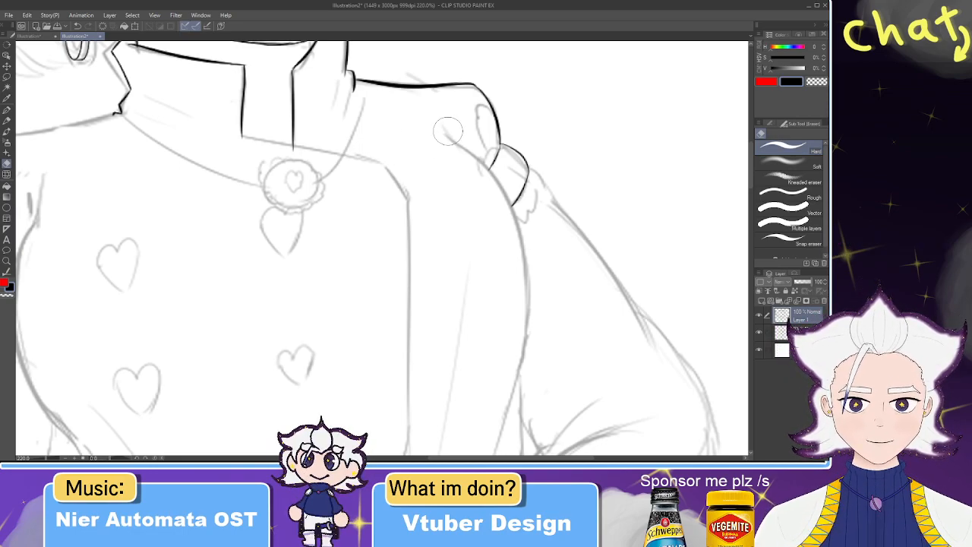
{"action": "key", "text": "p"}
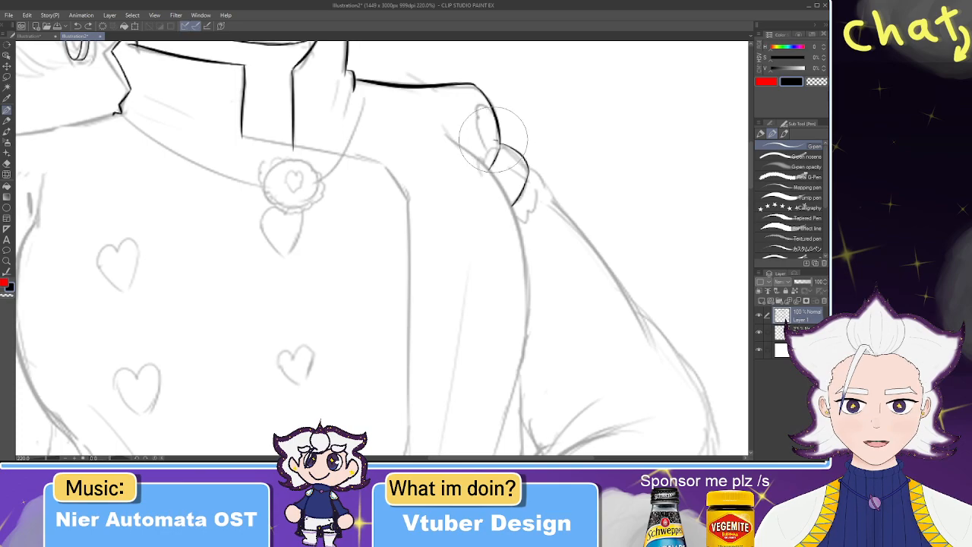
{"action": "key", "text": "e"}
{"action": "key", "text": "p"}
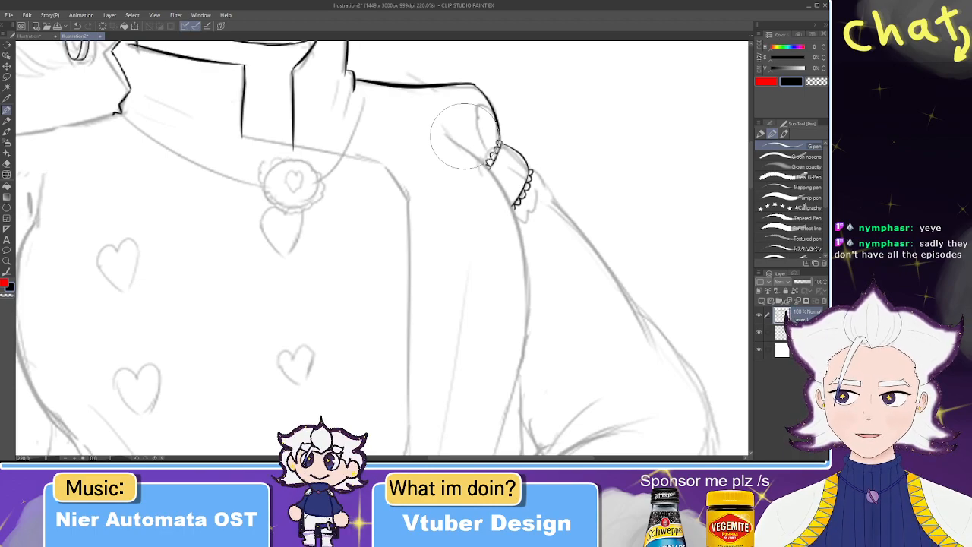
- Ink a short armpit line on the near side of the torso and erase its excess upper end
{"action": "scroll", "coordinate": [456, 144], "scroll_direction": "down", "scroll_amount": 4}
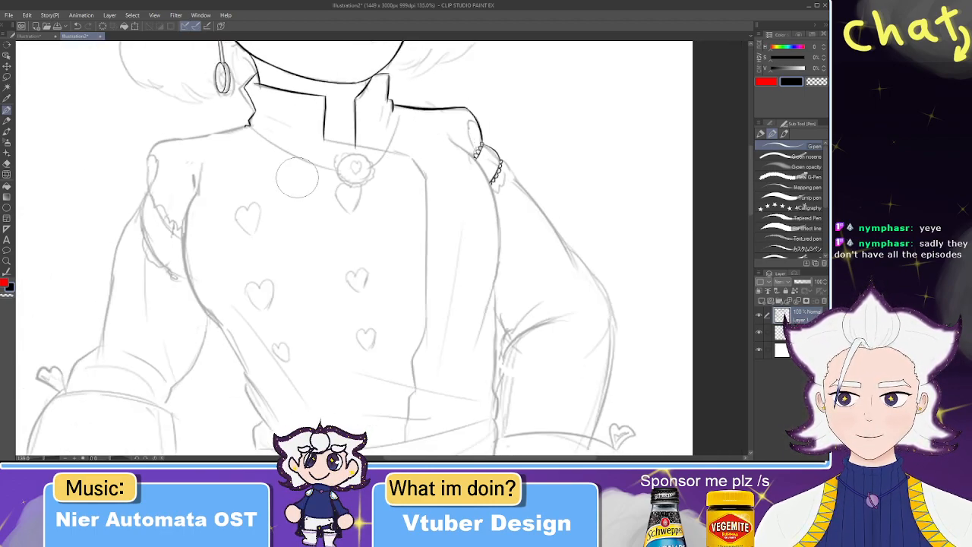
{"action": "scroll", "coordinate": [332, 177], "scroll_direction": "up", "scroll_amount": 3}
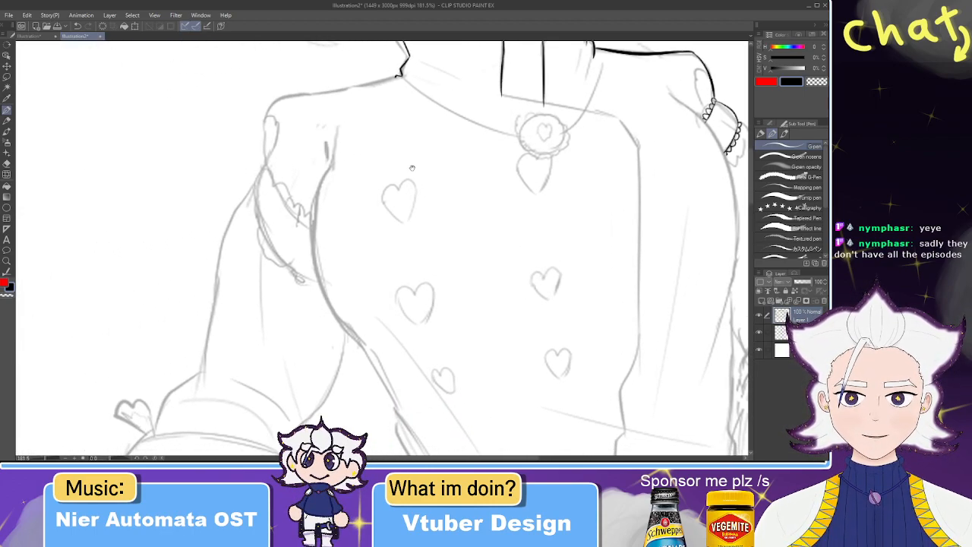
{"action": "mouse_move", "coordinate": [312, 169]}
{"action": "left_mouse_down"}
{"action": "mouse_move", "coordinate": [375, 128]}
{"action": "mouse_move", "coordinate": [400, 87]}
{"action": "mouse_move", "coordinate": [396, 124]}
{"action": "left_mouse_up"}
{"action": "key", "text": "ctrl+z"}
{"action": "key", "text": "ctrl+z"}
{"action": "left_click_drag", "start_coordinate": [402, 89], "coordinate": [395, 127]}
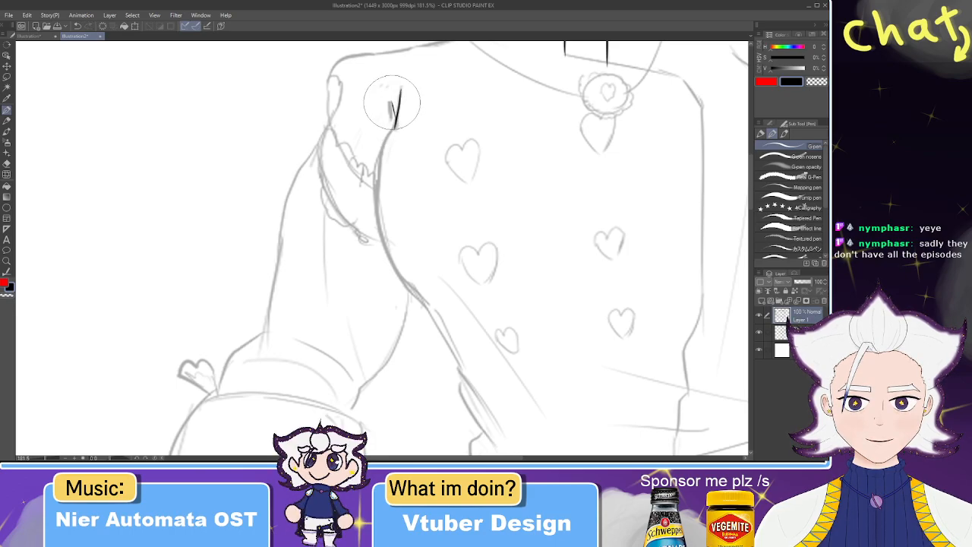
{"action": "key", "text": "e"}
{"action": "left_click_drag", "start_coordinate": [401, 94], "coordinate": [403, 112]}
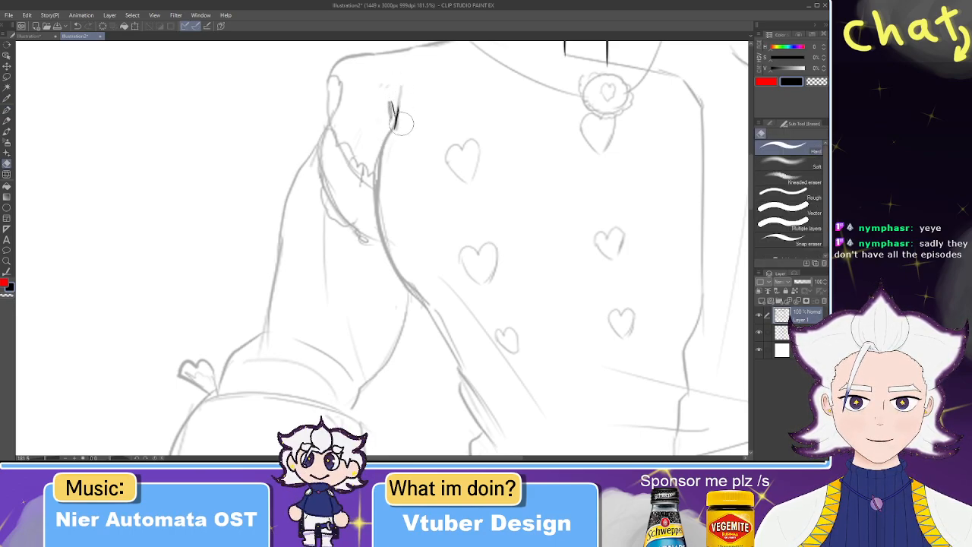
- Ink the long curve of the torso's near side from the armpit down toward the waist, redoing it until it follows the sketch
{"action": "scroll", "coordinate": [401, 106], "scroll_direction": "down", "scroll_amount": 1}
{"action": "key", "text": "p"}
{"action": "mouse_move", "coordinate": [394, 86]}
{"action": "left_mouse_down"}
{"action": "mouse_move", "coordinate": [381, 107]}
{"action": "mouse_move", "coordinate": [403, 216]}
{"action": "left_mouse_up"}
{"action": "key", "text": "ctrl+z"}
{"action": "left_click_drag", "start_coordinate": [397, 85], "coordinate": [424, 264]}
{"action": "key", "text": "ctrl+z"}
{"action": "left_click_drag", "start_coordinate": [393, 74], "coordinate": [424, 262]}
{"action": "key", "text": "ctrl+z"}
{"action": "left_click_drag", "start_coordinate": [392, 76], "coordinate": [422, 262]}
{"action": "key", "text": "ctrl+z"}
{"action": "left_click_drag", "start_coordinate": [394, 76], "coordinate": [425, 266]}
{"action": "key", "text": "ctrl+z"}
{"action": "mouse_move", "coordinate": [392, 75]}
{"action": "left_mouse_down"}
{"action": "mouse_move", "coordinate": [375, 134]}
{"action": "mouse_move", "coordinate": [423, 241]}
{"action": "left_mouse_up"}
{"action": "key", "text": "ctrl+z"}
{"action": "left_click_drag", "start_coordinate": [393, 76], "coordinate": [426, 243]}
{"action": "key", "text": "ctrl+z"}
{"action": "mouse_move", "coordinate": [392, 74]}
{"action": "left_mouse_down"}
{"action": "mouse_move", "coordinate": [377, 126]}
{"action": "mouse_move", "coordinate": [425, 251]}
{"action": "left_mouse_up"}
{"action": "key", "text": "ctrl+z"}
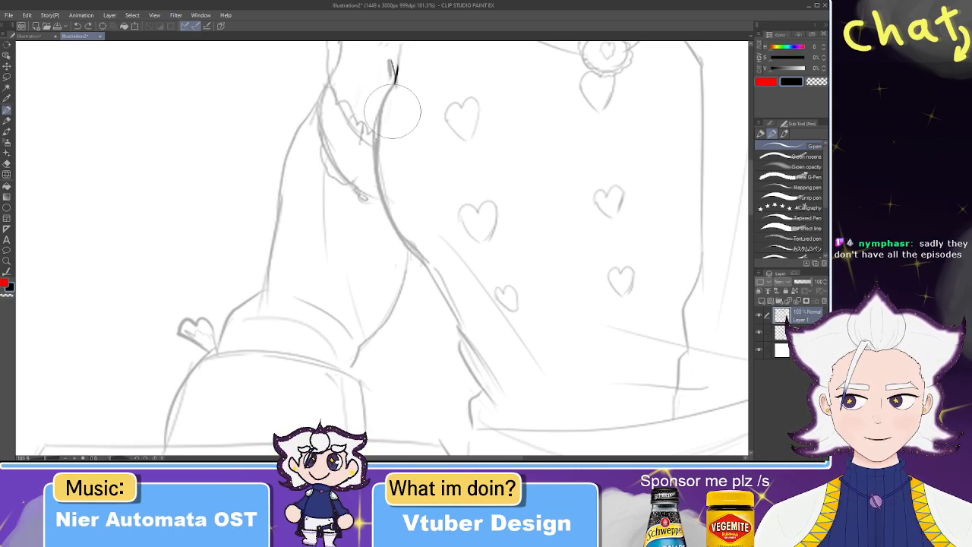
{"action": "mouse_move", "coordinate": [393, 74]}
{"action": "left_mouse_down"}
{"action": "mouse_move", "coordinate": [375, 129]}
{"action": "mouse_move", "coordinate": [426, 249]}
{"action": "left_mouse_up"}
{"action": "key", "text": "ctrl+z"}
{"action": "left_click_drag", "start_coordinate": [392, 74], "coordinate": [426, 250]}
{"action": "key", "text": "ctrl+z"}
{"action": "left_click_drag", "start_coordinate": [393, 74], "coordinate": [424, 247]}
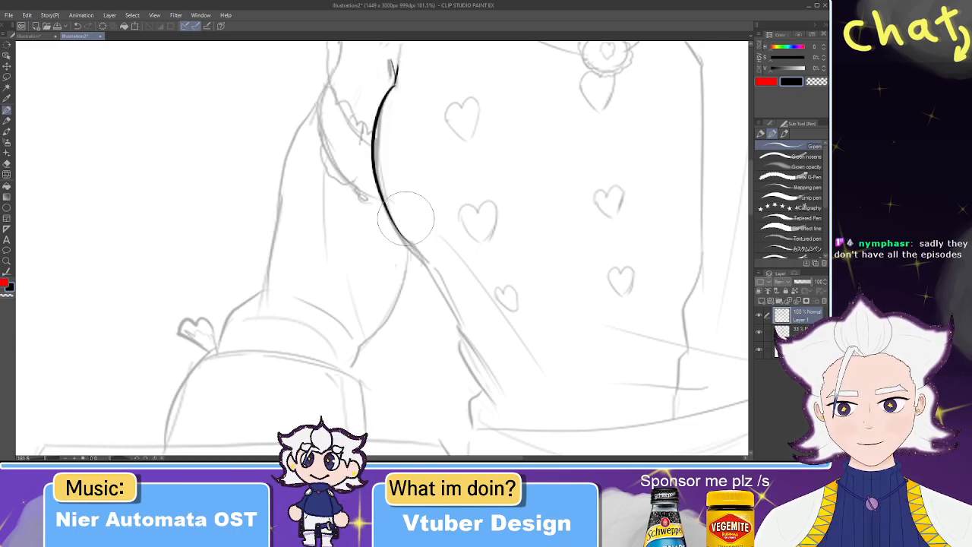
{"action": "key", "text": "ctrl+z"}
{"action": "left_click_drag", "start_coordinate": [393, 75], "coordinate": [431, 260]}
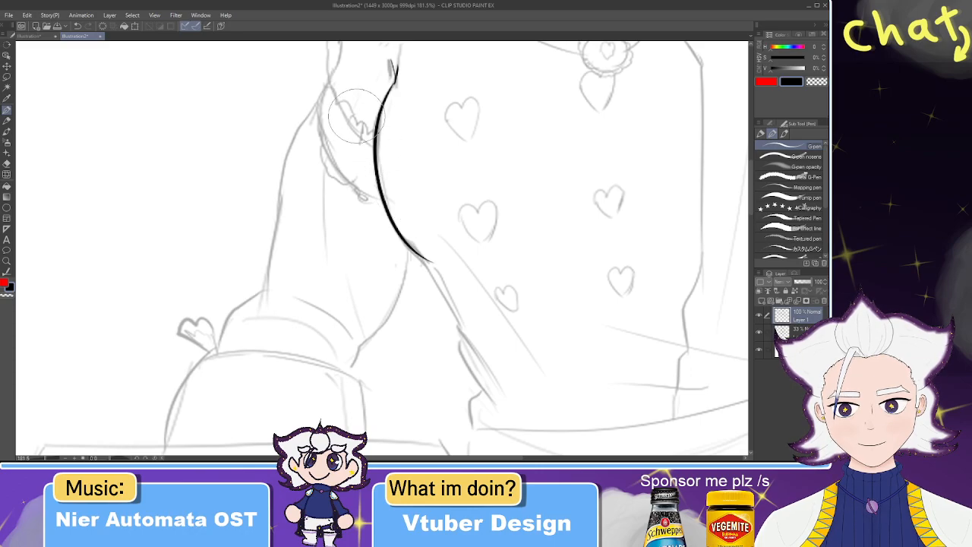
- Trim the lower end of the inked torso curve where the waist line begins
{"action": "left_click_drag", "start_coordinate": [400, 195], "coordinate": [373, 126]}
{"action": "key", "text": "e"}
{"action": "mouse_move", "coordinate": [394, 189]}
{"action": "left_mouse_down"}
{"action": "mouse_move", "coordinate": [383, 183]}
{"action": "mouse_move", "coordinate": [406, 191]}
{"action": "mouse_move", "coordinate": [393, 180]}
{"action": "left_mouse_up"}
{"action": "key", "text": "p"}
{"action": "key", "text": "e"}
{"action": "key", "text": "p"}
{"action": "key", "text": "ctrl+z"}
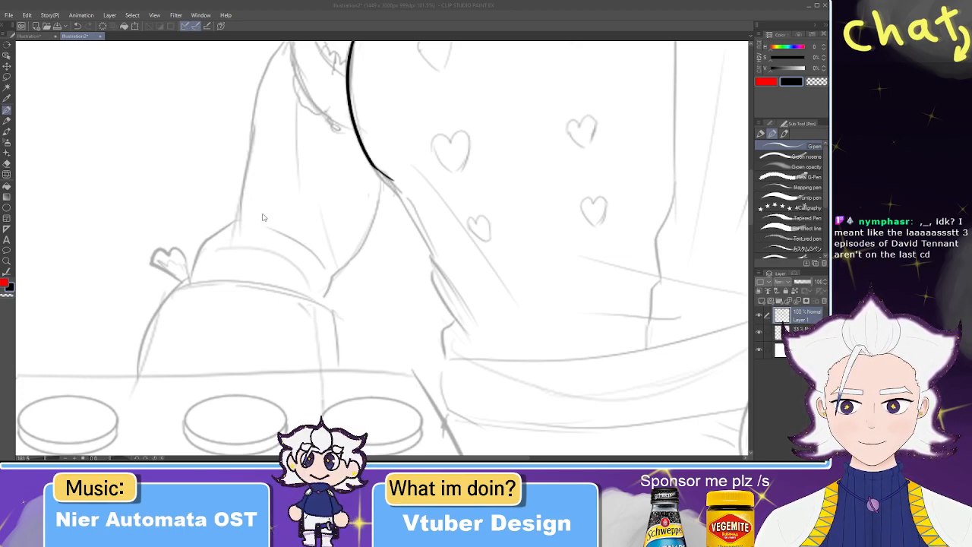
- Ink the slanted side line continuing from the torso curve down to the waist
{"action": "mouse_move", "coordinate": [392, 177]}
{"action": "left_mouse_down"}
{"action": "mouse_move", "coordinate": [365, 141]}
{"action": "mouse_move", "coordinate": [386, 188]}
{"action": "left_mouse_up"}
{"action": "key", "text": "ctrl+z"}
{"action": "key", "text": "ctrl+z"}
{"action": "mouse_move", "coordinate": [346, 131]}
{"action": "left_mouse_down"}
{"action": "mouse_move", "coordinate": [410, 237]}
{"action": "mouse_move", "coordinate": [374, 186]}
{"action": "mouse_move", "coordinate": [396, 226]}
{"action": "mouse_move", "coordinate": [408, 219]}
{"action": "mouse_move", "coordinate": [400, 210]}
{"action": "mouse_move", "coordinate": [442, 276]}
{"action": "left_mouse_up"}
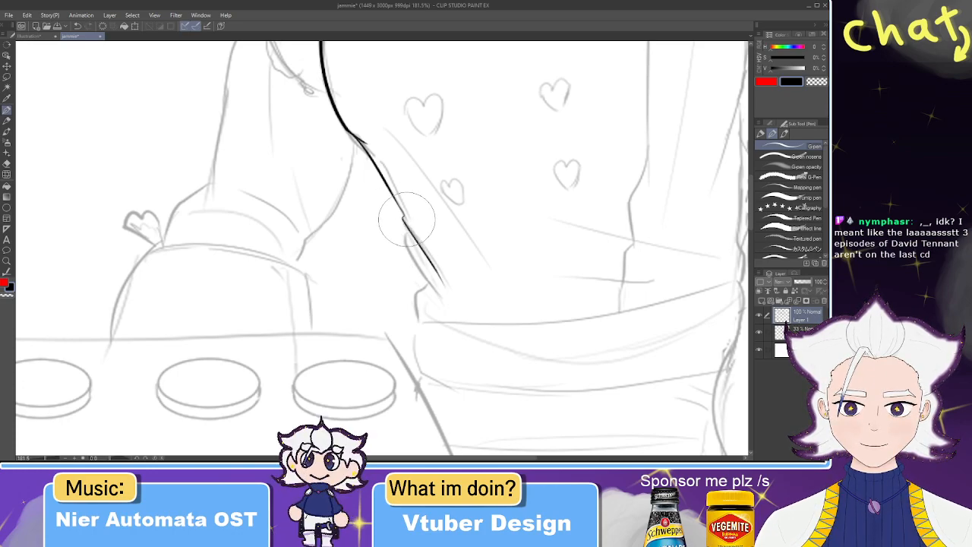
- Ink the fabric fold beside the waist line and the small rounded bump above the waistband, erasing the overlap
{"action": "mouse_move", "coordinate": [376, 254]}
{"action": "left_mouse_down"}
{"action": "mouse_move", "coordinate": [359, 189]}
{"action": "mouse_move", "coordinate": [399, 209]}
{"action": "left_mouse_up"}
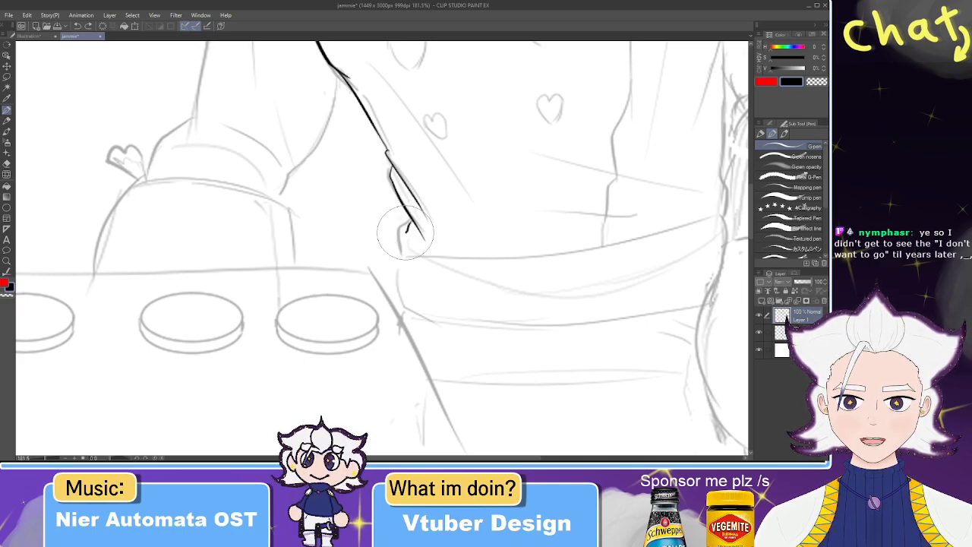
{"action": "key", "text": "ctrl+z"}
{"action": "mouse_move", "coordinate": [417, 227]}
{"action": "left_mouse_down"}
{"action": "mouse_move", "coordinate": [400, 233]}
{"action": "mouse_move", "coordinate": [401, 252]}
{"action": "left_mouse_up"}
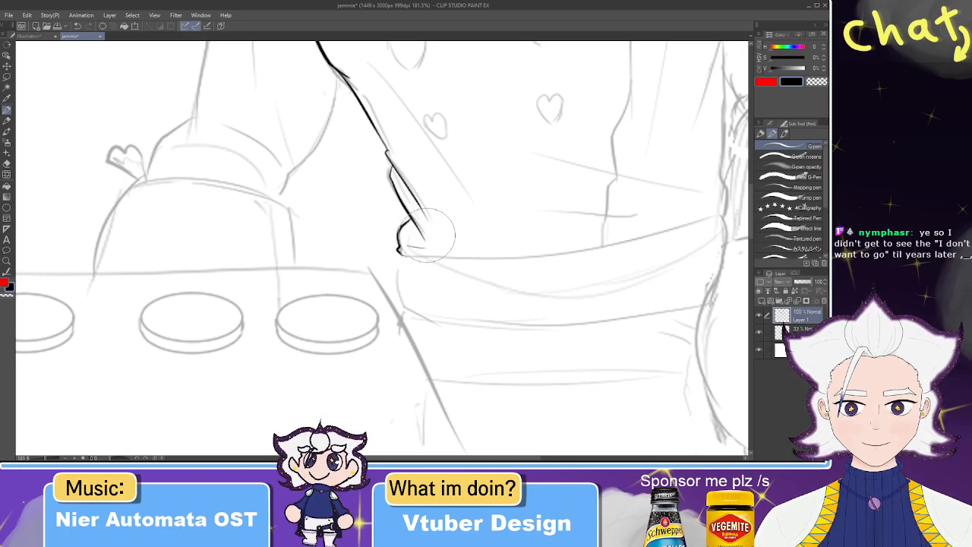
{"action": "key", "text": "e"}
{"action": "left_click_drag", "start_coordinate": [414, 232], "coordinate": [416, 228]}
- Ink the near shoulder line running outward from the collar, redoing the stroke until it matches the sketch
{"action": "mouse_move", "coordinate": [325, 100]}
{"action": "left_mouse_down"}
{"action": "mouse_move", "coordinate": [392, 174]}
{"action": "mouse_move", "coordinate": [433, 252]}
{"action": "mouse_move", "coordinate": [392, 322]}
{"action": "left_mouse_up"}
{"action": "key", "text": "p"}
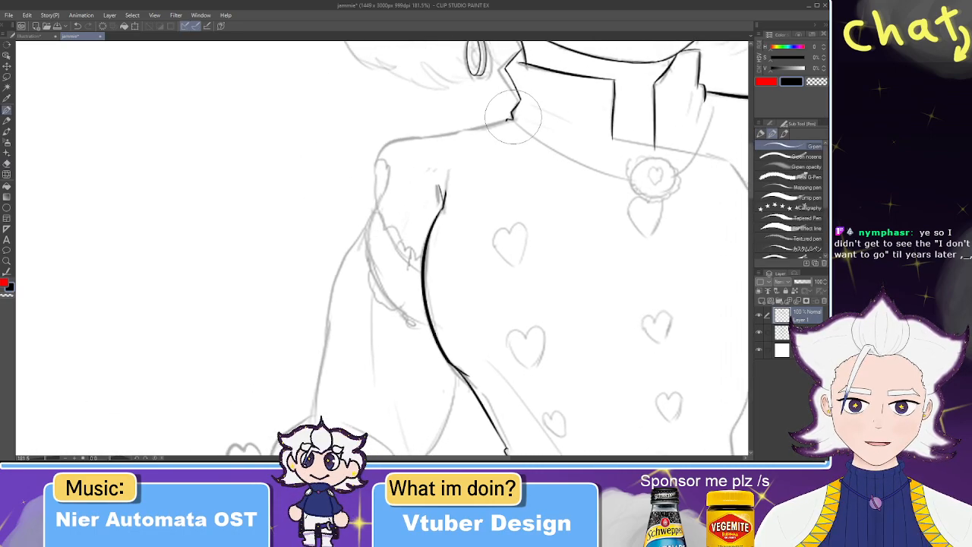
{"action": "left_click_drag", "start_coordinate": [505, 121], "coordinate": [377, 141]}
{"action": "left_click_drag", "start_coordinate": [514, 116], "coordinate": [343, 143]}
{"action": "key", "text": "ctrl+z"}
{"action": "left_click_drag", "start_coordinate": [512, 119], "coordinate": [395, 137]}
{"action": "key", "text": "ctrl+z"}
{"action": "left_click_drag", "start_coordinate": [514, 118], "coordinate": [391, 131]}
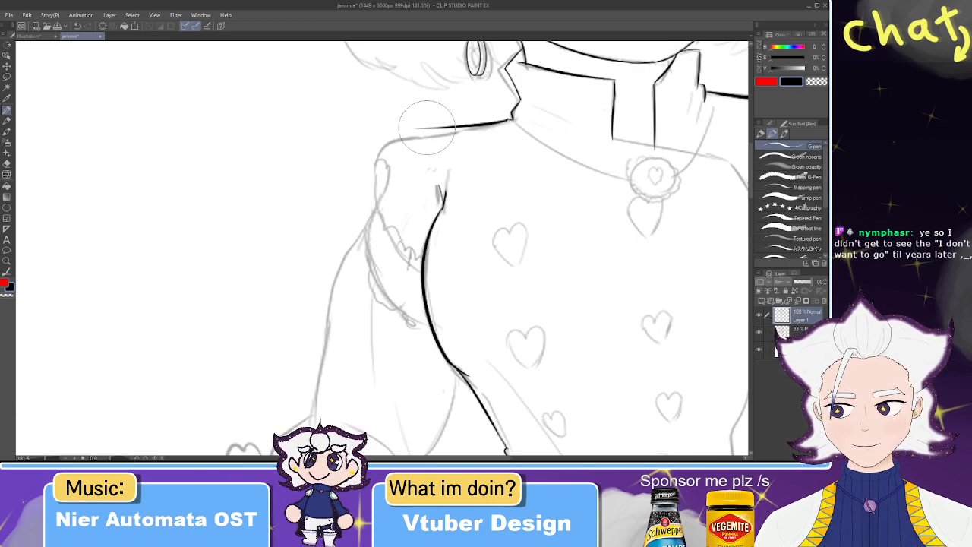
{"action": "key", "text": "ctrl+z"}
{"action": "left_click_drag", "start_coordinate": [510, 121], "coordinate": [386, 141]}
{"action": "key", "text": "ctrl+z"}
{"action": "key", "text": "ctrl+z"}
{"action": "mouse_move", "coordinate": [511, 120]}
{"action": "left_mouse_down"}
{"action": "mouse_move", "coordinate": [461, 133]}
{"action": "mouse_move", "coordinate": [422, 122]}
{"action": "mouse_move", "coordinate": [502, 124]}
{"action": "mouse_move", "coordinate": [388, 149]}
{"action": "mouse_move", "coordinate": [368, 141]}
{"action": "mouse_move", "coordinate": [463, 110]}
{"action": "mouse_move", "coordinate": [417, 133]}
{"action": "left_mouse_up"}
- Ink the near shoulder's rounded corner and continue the edge down and inward to the torso curve
{"action": "key", "text": "e"}
{"action": "key", "text": "p"}
{"action": "key", "text": "ctrl+z"}
{"action": "key", "text": "ctrl+z"}
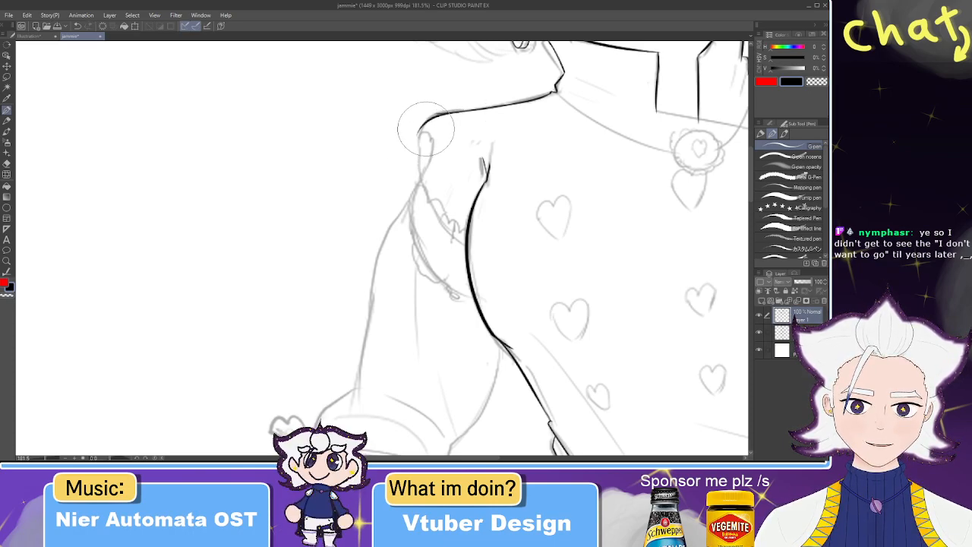
{"action": "key", "text": "ctrl+z"}
{"action": "mouse_move", "coordinate": [420, 129]}
{"action": "left_mouse_down"}
{"action": "mouse_move", "coordinate": [423, 183]}
{"action": "mouse_move", "coordinate": [385, 134]}
{"action": "mouse_move", "coordinate": [443, 194]}
{"action": "left_mouse_up"}
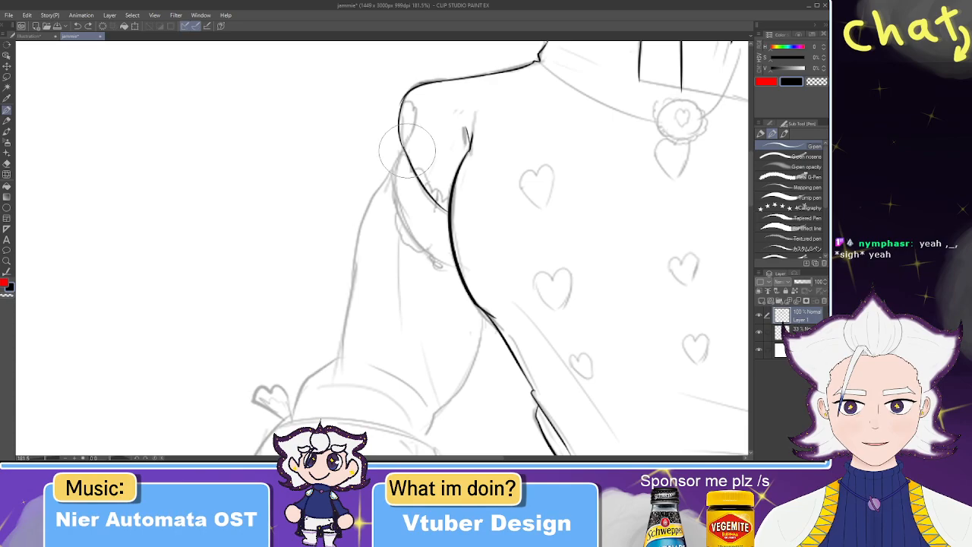
- Ink the lower curved edge of the near shoulder's cut-out and add scalloped lace trim along its edges
{"action": "mouse_move", "coordinate": [404, 155]}
{"action": "left_mouse_down"}
{"action": "mouse_move", "coordinate": [395, 190]}
{"action": "mouse_move", "coordinate": [398, 149]}
{"action": "mouse_move", "coordinate": [405, 216]}
{"action": "mouse_move", "coordinate": [395, 188]}
{"action": "mouse_move", "coordinate": [426, 234]}
{"action": "left_mouse_up"}
{"action": "key", "text": "ctrl+z"}
{"action": "key", "text": "ctrl+z"}
{"action": "left_click_drag", "start_coordinate": [389, 172], "coordinate": [442, 253]}
{"action": "key", "text": "ctrl+z"}
{"action": "left_click_drag", "start_coordinate": [389, 172], "coordinate": [448, 250]}
{"action": "left_click_drag", "start_coordinate": [390, 171], "coordinate": [449, 256]}
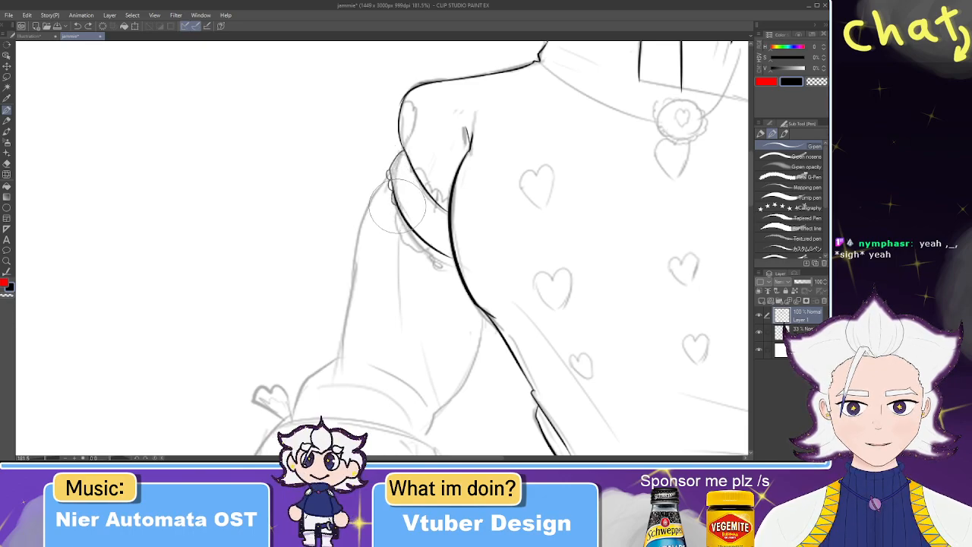
{"action": "left_click_drag", "start_coordinate": [407, 229], "coordinate": [439, 253]}
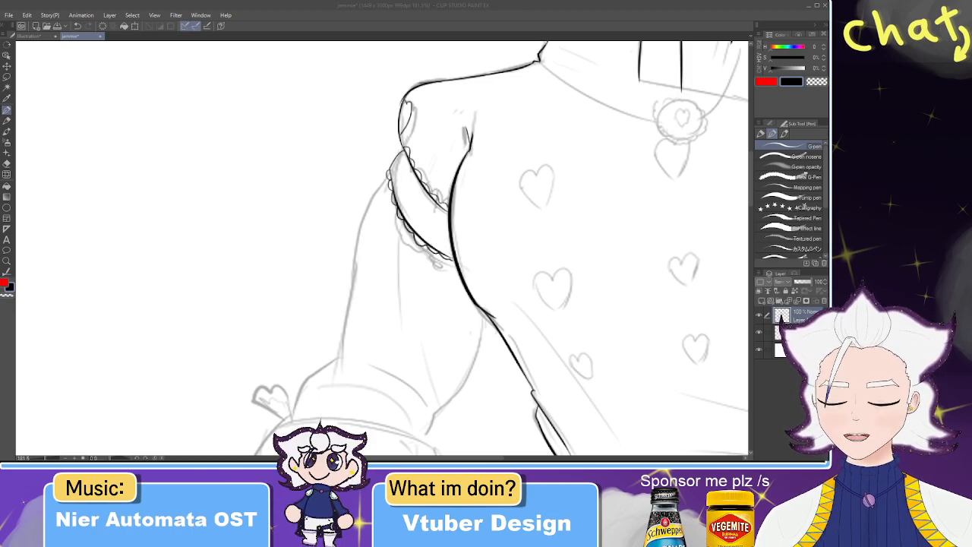
- Ink the upper outer edge of the near sleeve, starting from the lace trim
{"action": "left_click_drag", "start_coordinate": [570, 347], "coordinate": [502, 166]}
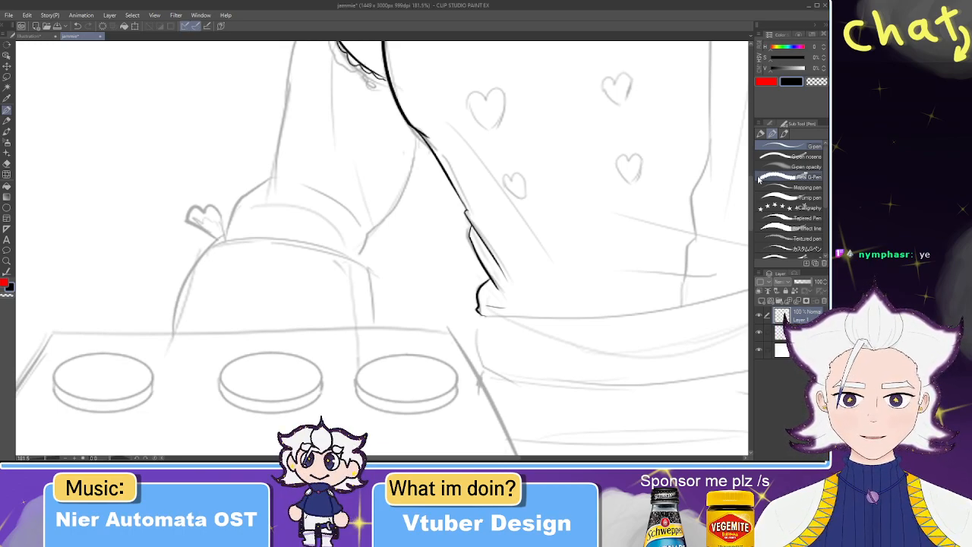
{"action": "left_click_drag", "start_coordinate": [383, 87], "coordinate": [406, 145]}
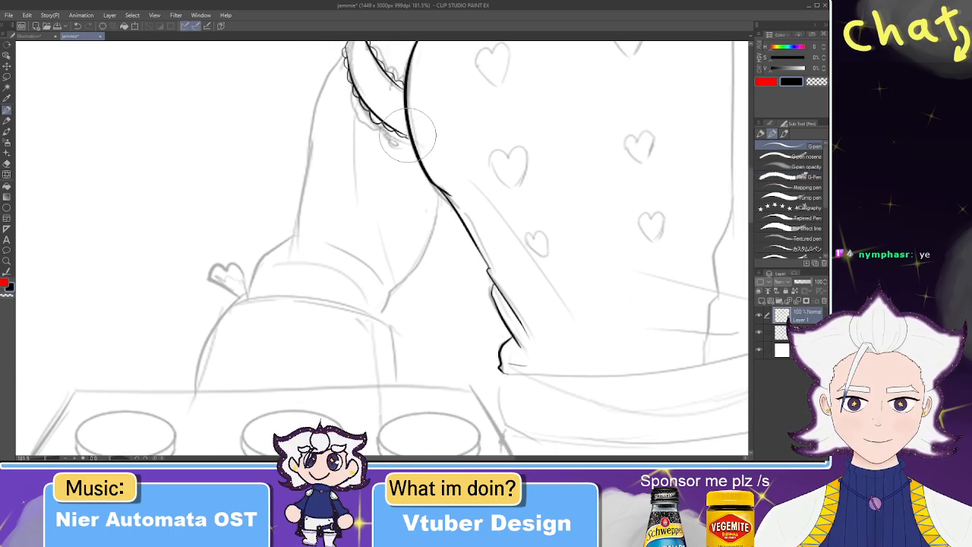
{"action": "left_click_drag", "start_coordinate": [395, 96], "coordinate": [443, 136]}
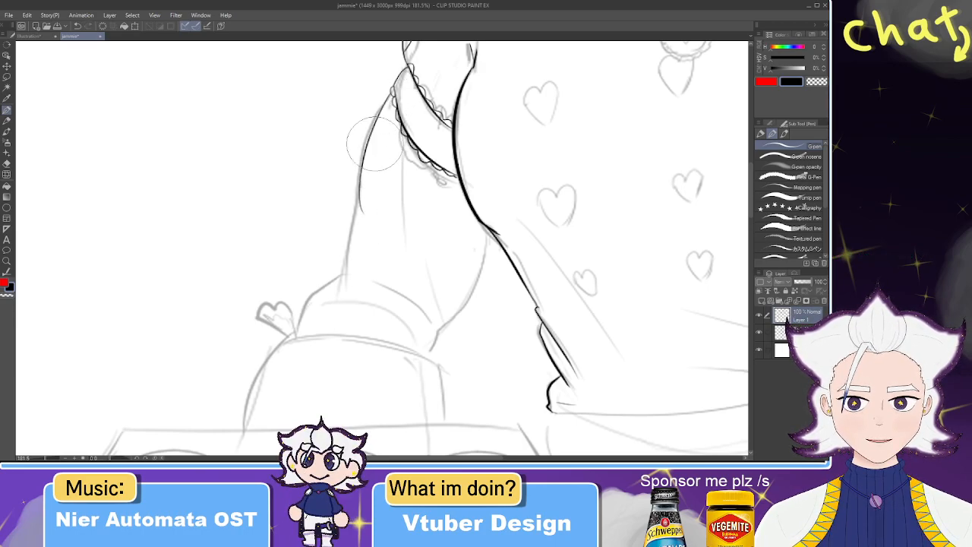
- Ink the inner edge of the near sleeve curving from the torso down toward the cuff, redoing the stroke
{"action": "scroll", "coordinate": [373, 146], "scroll_direction": "down", "scroll_amount": 3}
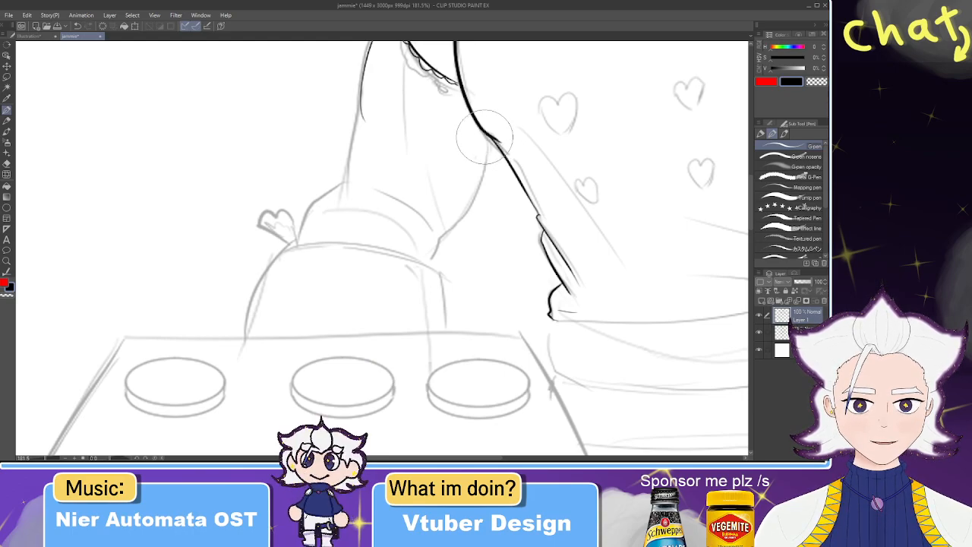
{"action": "left_click_drag", "start_coordinate": [491, 138], "coordinate": [440, 237]}
{"action": "key", "text": "ctrl+z"}
{"action": "left_click_drag", "start_coordinate": [492, 139], "coordinate": [442, 237]}
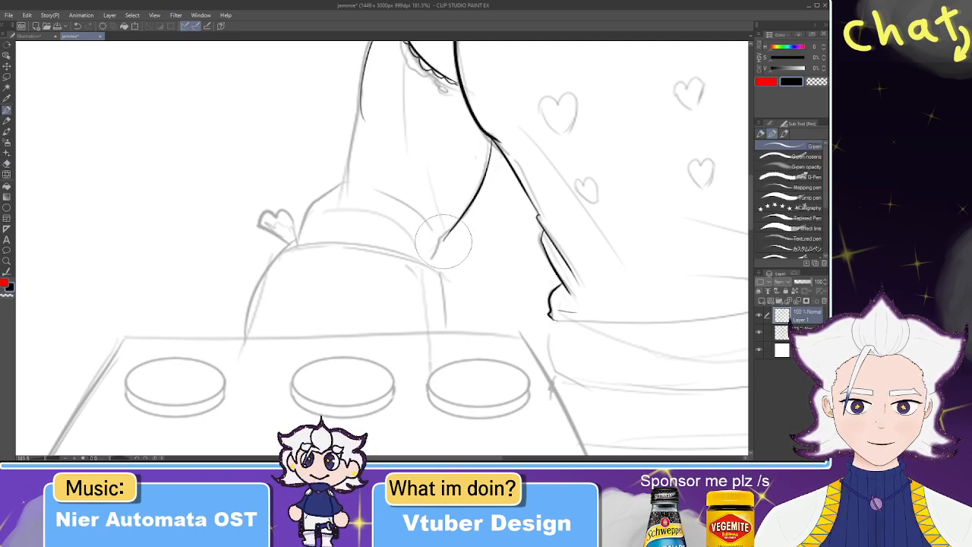
{"action": "key", "text": "ctrl+z"}
{"action": "left_click_drag", "start_coordinate": [452, 231], "coordinate": [437, 251]}
{"action": "key", "text": "ctrl+z"}
- Ink the rest of the near sleeve's outer edge and the rounded gathered part down to the cuff
{"action": "left_click_drag", "start_coordinate": [361, 96], "coordinate": [347, 183]}
{"action": "left_click_drag", "start_coordinate": [319, 135], "coordinate": [410, 96]}
{"action": "mouse_move", "coordinate": [439, 145]}
{"action": "left_mouse_down"}
{"action": "mouse_move", "coordinate": [415, 167]}
{"action": "mouse_move", "coordinate": [423, 148]}
{"action": "mouse_move", "coordinate": [394, 187]}
{"action": "left_mouse_up"}
{"action": "key", "text": "ctrl+z"}
{"action": "key", "text": "ctrl+z"}
{"action": "left_click_drag", "start_coordinate": [430, 145], "coordinate": [388, 186]}
{"action": "key", "text": "ctrl+z"}
{"action": "left_click_drag", "start_coordinate": [430, 143], "coordinate": [392, 207]}
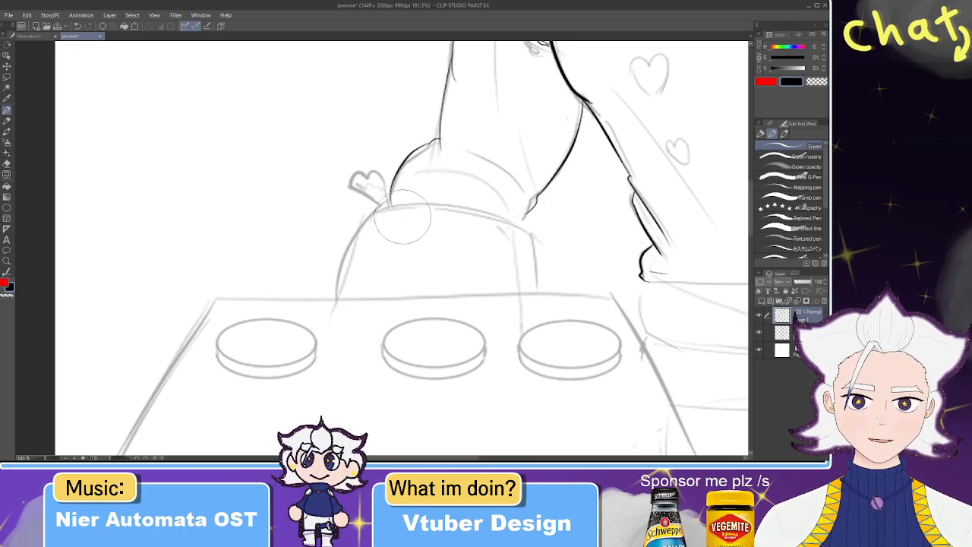
- Tidy the corner of the sleeve's outer edge and ink the short end of its inner edge at the cuff
{"action": "key", "text": "e"}
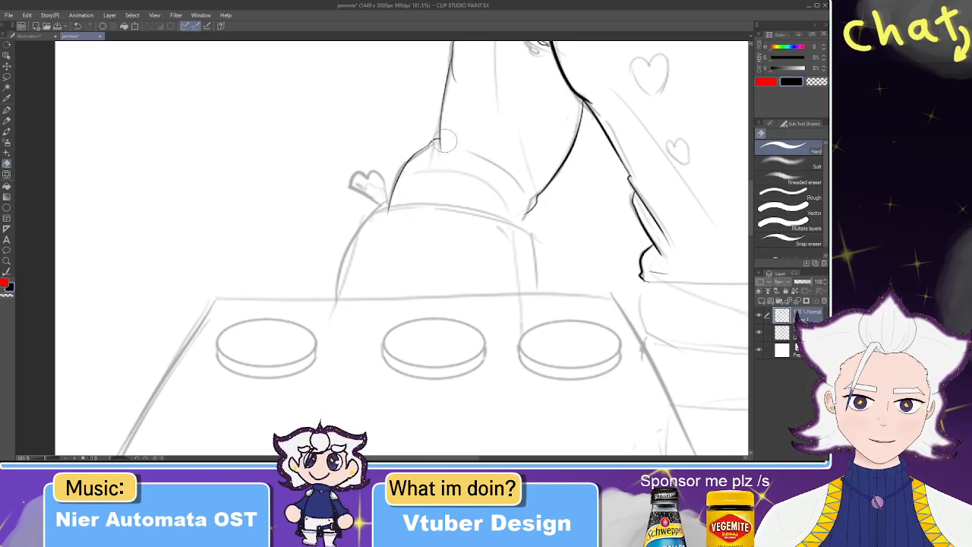
{"action": "key", "text": "p"}
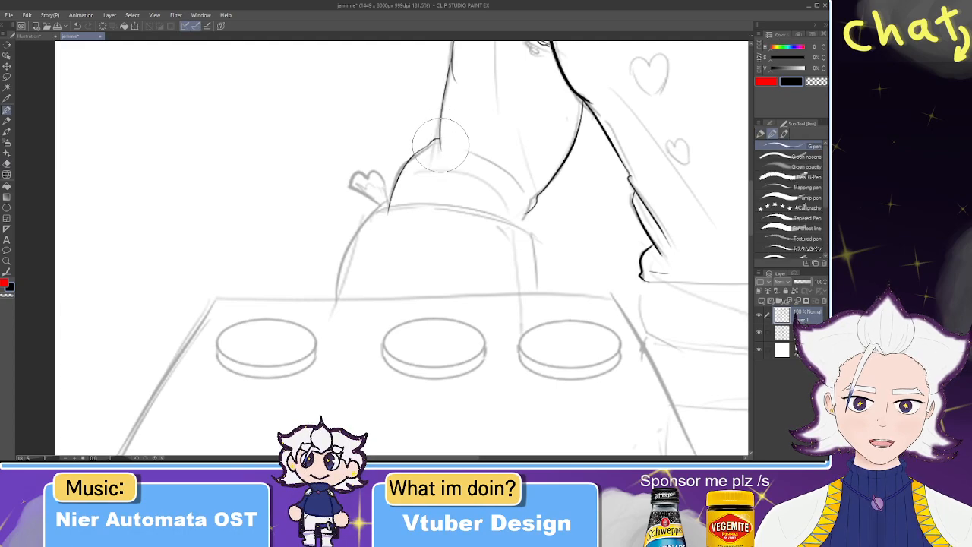
{"action": "key", "text": "e"}
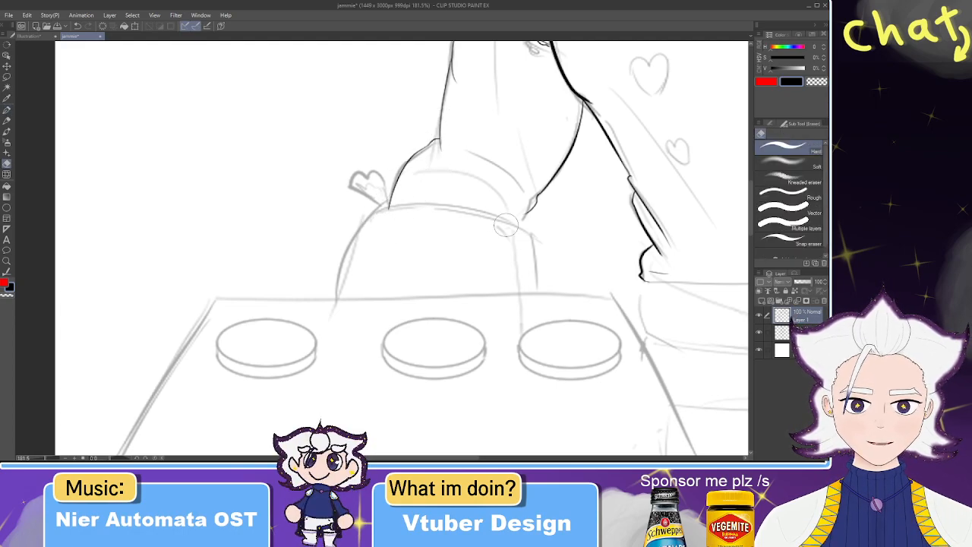
{"action": "key", "text": "p"}
{"action": "key", "text": "ctrl+z"}
{"action": "left_click_drag", "start_coordinate": [533, 204], "coordinate": [521, 226]}
{"action": "key", "text": "e"}
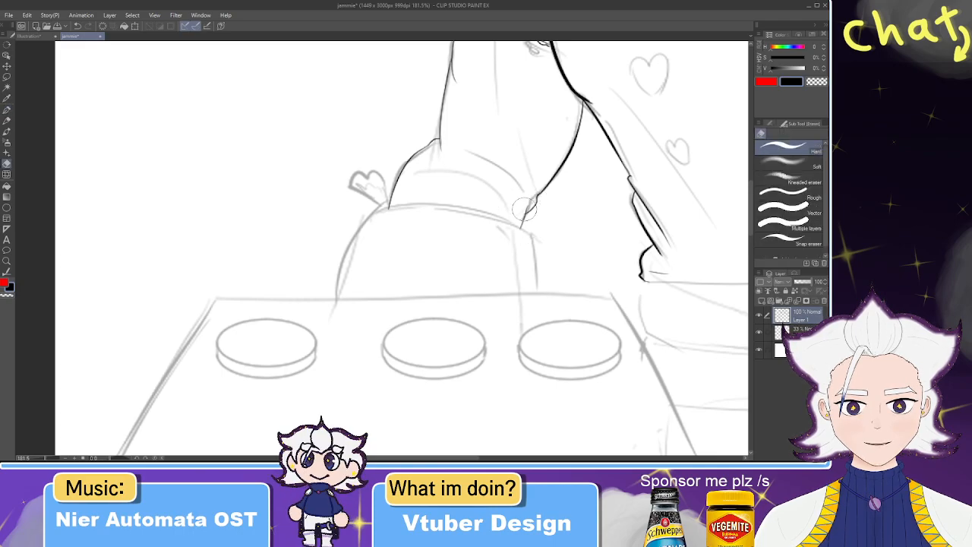
- Ink the curved upper edge of the near sleeve's cuff, redoing the stroke until it follows the sketch
{"action": "key", "text": "p"}
{"action": "left_click_drag", "start_coordinate": [380, 209], "coordinate": [527, 214]}
{"action": "key", "text": "ctrl+z"}
{"action": "left_click_drag", "start_coordinate": [381, 206], "coordinate": [528, 217]}
{"action": "key", "text": "ctrl+z"}
{"action": "left_click_drag", "start_coordinate": [379, 210], "coordinate": [532, 225]}
{"action": "key", "text": "ctrl+z"}
{"action": "left_click_drag", "start_coordinate": [373, 211], "coordinate": [541, 224]}
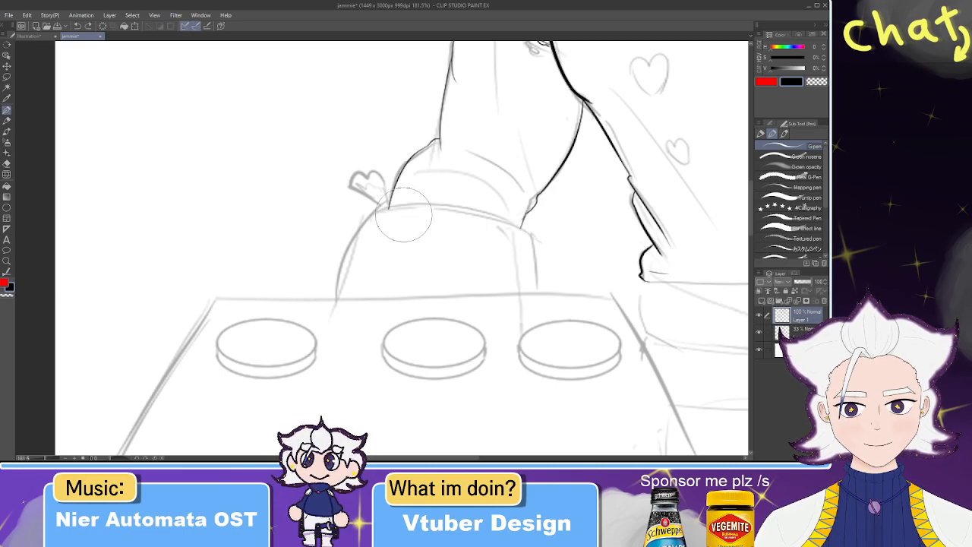
{"action": "left_click_drag", "start_coordinate": [371, 214], "coordinate": [540, 249]}
{"action": "key", "text": "ctrl+z"}
{"action": "left_click_drag", "start_coordinate": [378, 210], "coordinate": [532, 234]}
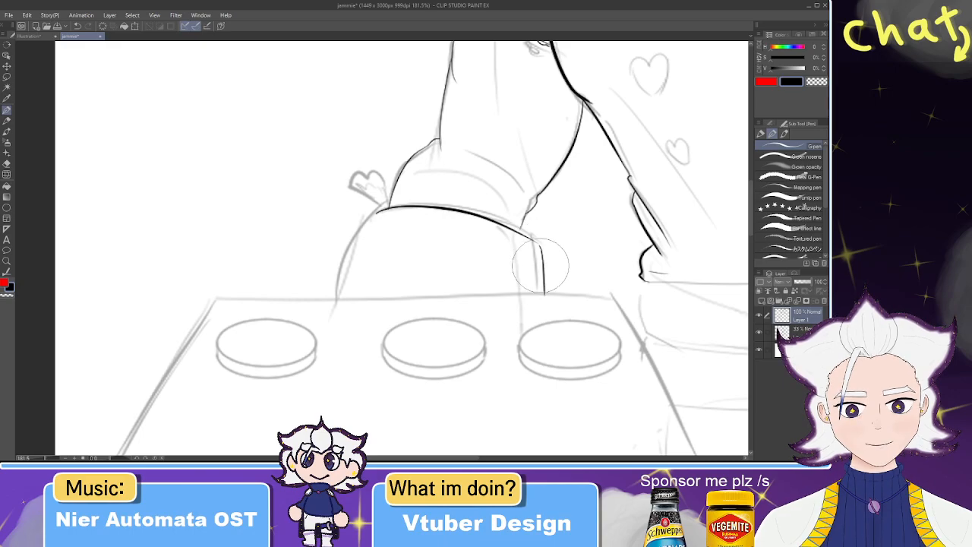
- Ink both side edges of the near sleeve's cuff down to the tray, redoing the outer one
{"action": "left_click_drag", "start_coordinate": [534, 241], "coordinate": [540, 289]}
{"action": "left_click_drag", "start_coordinate": [373, 215], "coordinate": [339, 300]}
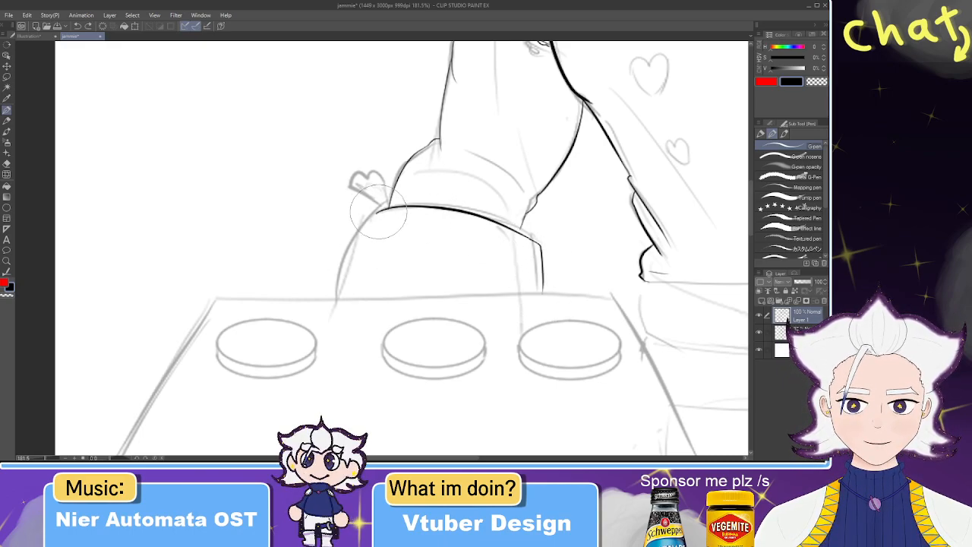
{"action": "key", "text": "ctrl+z"}
{"action": "left_click_drag", "start_coordinate": [375, 219], "coordinate": [352, 303]}
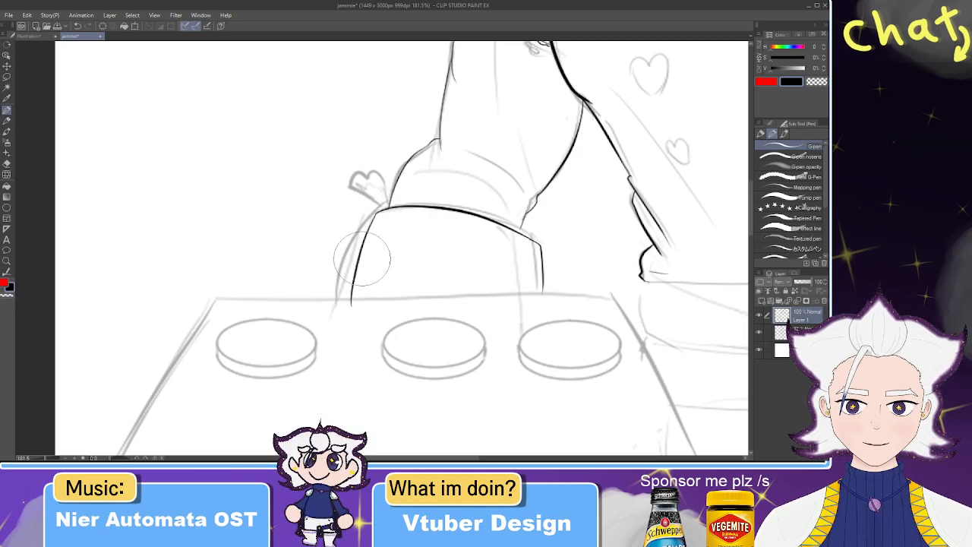
{"action": "left_click_drag", "start_coordinate": [378, 214], "coordinate": [341, 298]}
{"action": "key", "text": "ctrl+z"}
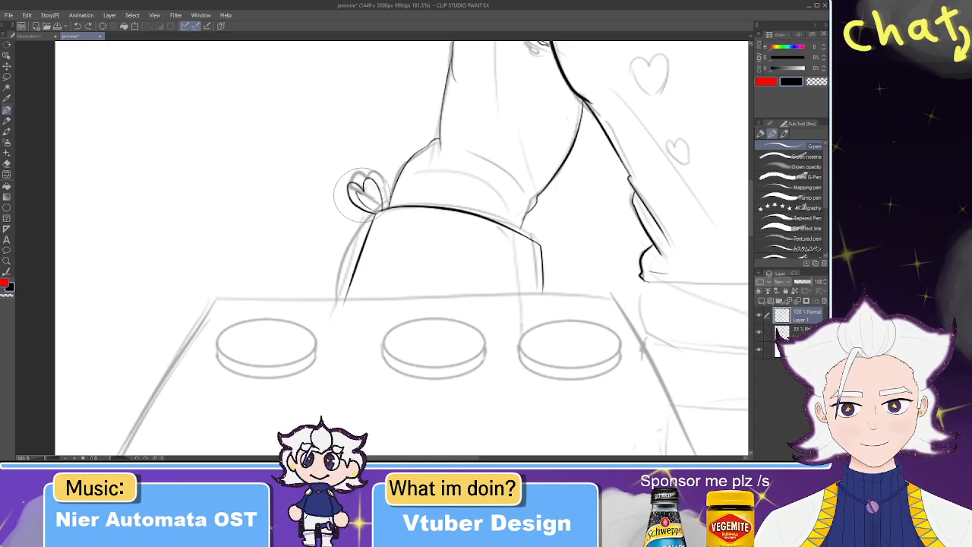
- Ink the small heart charm at the cuff's outer corner and the fold lines on the near sleeve
{"action": "left_click_drag", "start_coordinate": [367, 190], "coordinate": [372, 205]}
{"action": "mouse_move", "coordinate": [461, 145]}
{"action": "left_mouse_down"}
{"action": "mouse_move", "coordinate": [393, 185]}
{"action": "mouse_move", "coordinate": [458, 228]}
{"action": "left_mouse_up"}
{"action": "key", "text": "ctrl+z"}
{"action": "left_click_drag", "start_coordinate": [393, 211], "coordinate": [454, 244]}
{"action": "left_click_drag", "start_coordinate": [415, 166], "coordinate": [423, 292]}
{"action": "left_click_drag", "start_coordinate": [435, 178], "coordinate": [449, 275]}
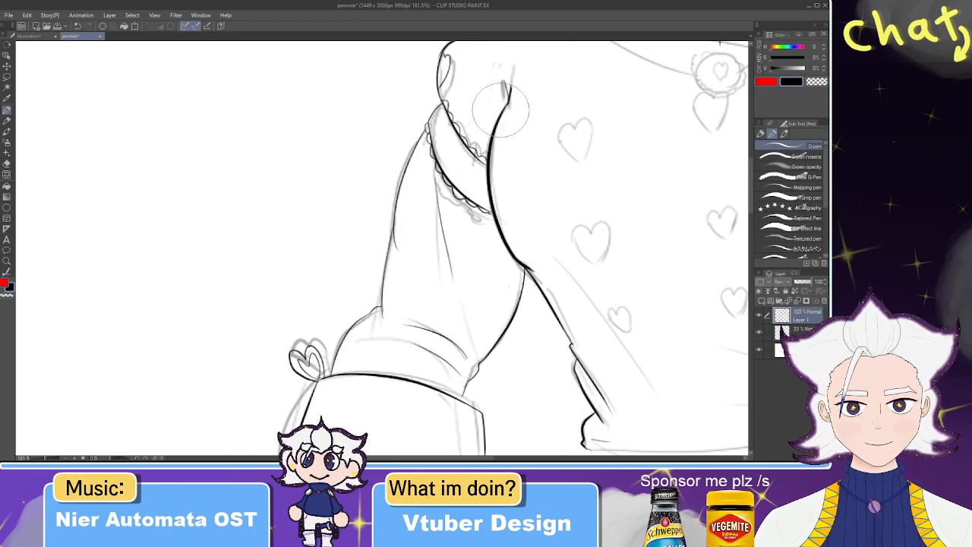
- Ink the far side of the chest as one curve from the armpit crease down and inward, redoing the stroke
{"action": "left_click_drag", "start_coordinate": [477, 209], "coordinate": [417, 160]}
{"action": "scroll", "coordinate": [425, 151], "scroll_direction": "down", "scroll_amount": 5}
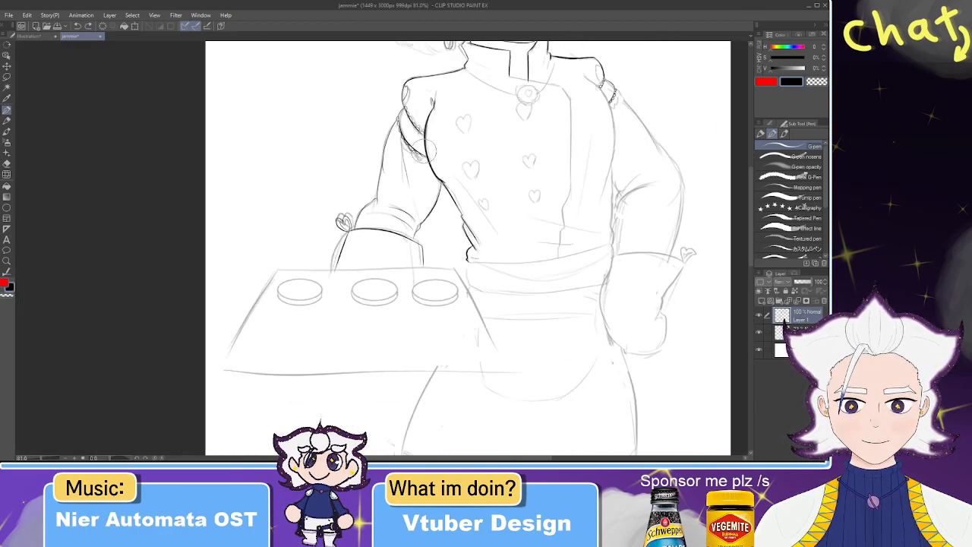
{"action": "scroll", "coordinate": [469, 283], "scroll_direction": "up", "scroll_amount": 1}
{"action": "scroll", "coordinate": [469, 283], "scroll_direction": "up", "scroll_amount": 3}
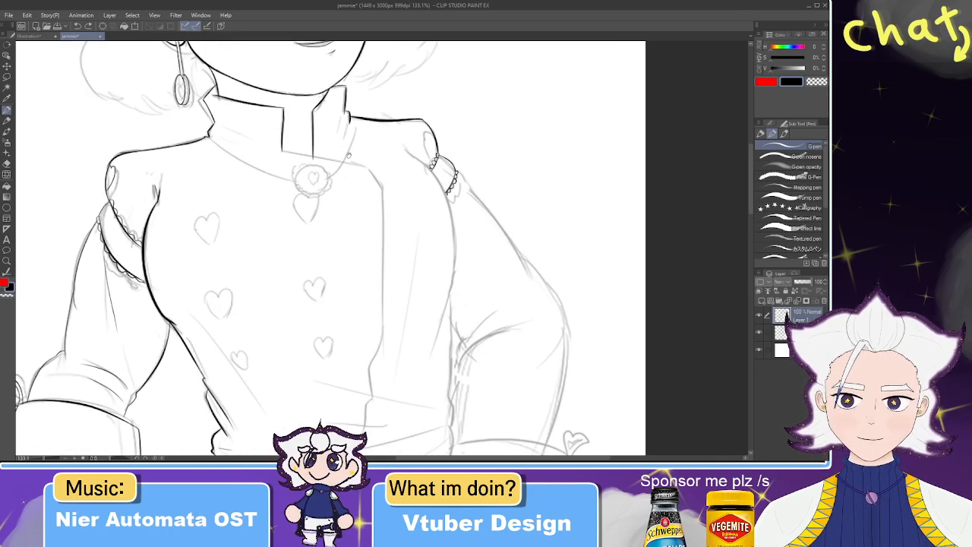
{"action": "left_click_drag", "start_coordinate": [466, 263], "coordinate": [482, 213]}
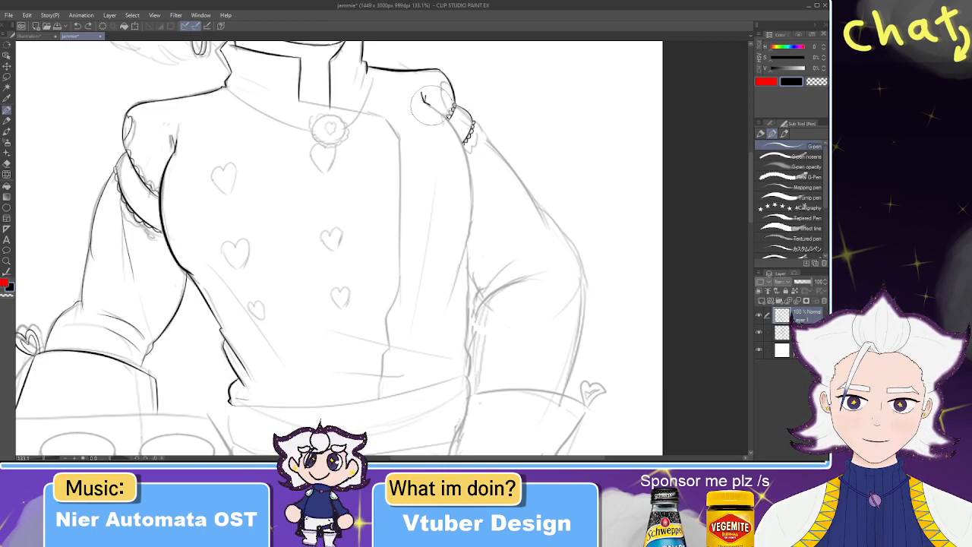
{"action": "left_click_drag", "start_coordinate": [454, 139], "coordinate": [469, 200]}
{"action": "key", "text": "ctrl+z"}
{"action": "mouse_move", "coordinate": [458, 142]}
{"action": "left_mouse_down"}
{"action": "mouse_move", "coordinate": [471, 196]}
{"action": "mouse_move", "coordinate": [465, 244]}
{"action": "left_mouse_up"}
{"action": "key", "text": "ctrl+z"}
{"action": "left_click_drag", "start_coordinate": [457, 126], "coordinate": [446, 283]}
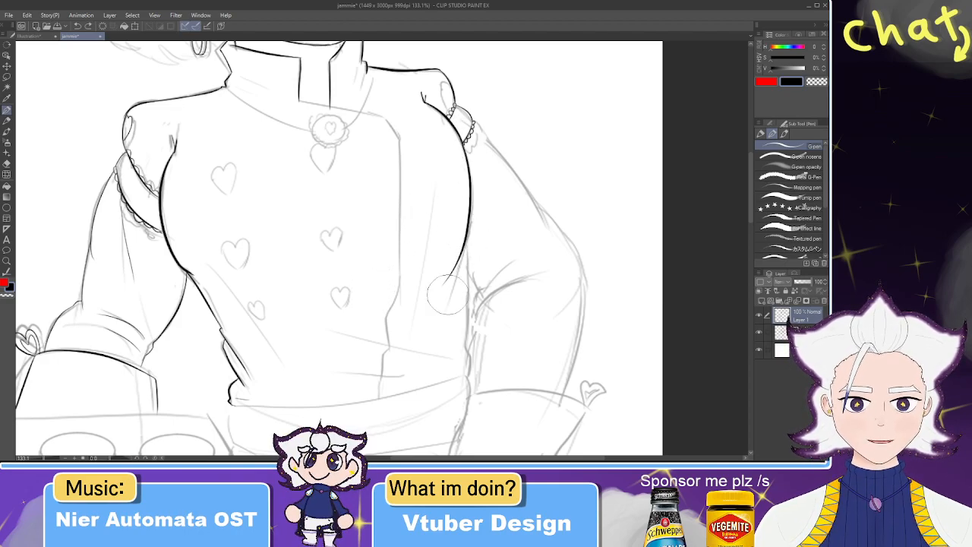
- Ink the torso's far side from the chest curve down to the small fabric bulge above the waistband
{"action": "scroll", "coordinate": [448, 292], "scroll_direction": "up", "scroll_amount": 2}
{"action": "left_click_drag", "start_coordinate": [448, 294], "coordinate": [411, 226]}
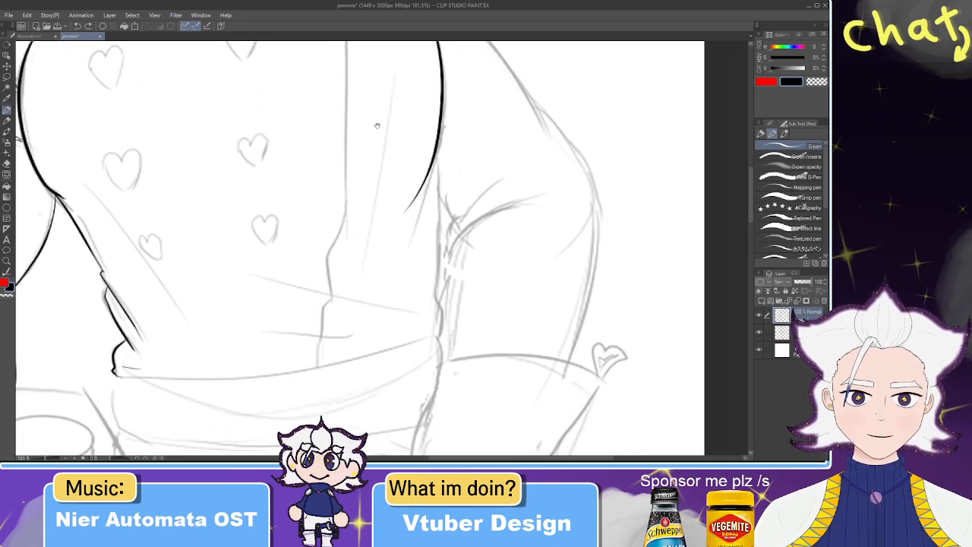
{"action": "left_click_drag", "start_coordinate": [439, 137], "coordinate": [429, 215]}
{"action": "left_click_drag", "start_coordinate": [440, 150], "coordinate": [436, 266]}
{"action": "key", "text": "ctrl+z"}
{"action": "left_click_drag", "start_coordinate": [440, 136], "coordinate": [435, 303]}
{"action": "left_click_drag", "start_coordinate": [437, 201], "coordinate": [454, 158]}
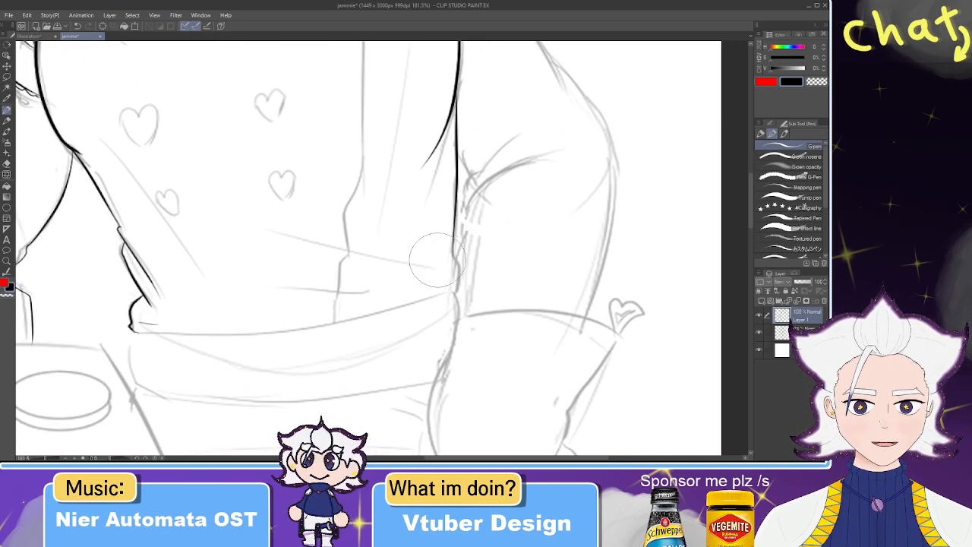
{"action": "left_click_drag", "start_coordinate": [454, 257], "coordinate": [456, 288]}
{"action": "key", "text": "ctrl+z"}
{"action": "key", "text": "ctrl+z"}
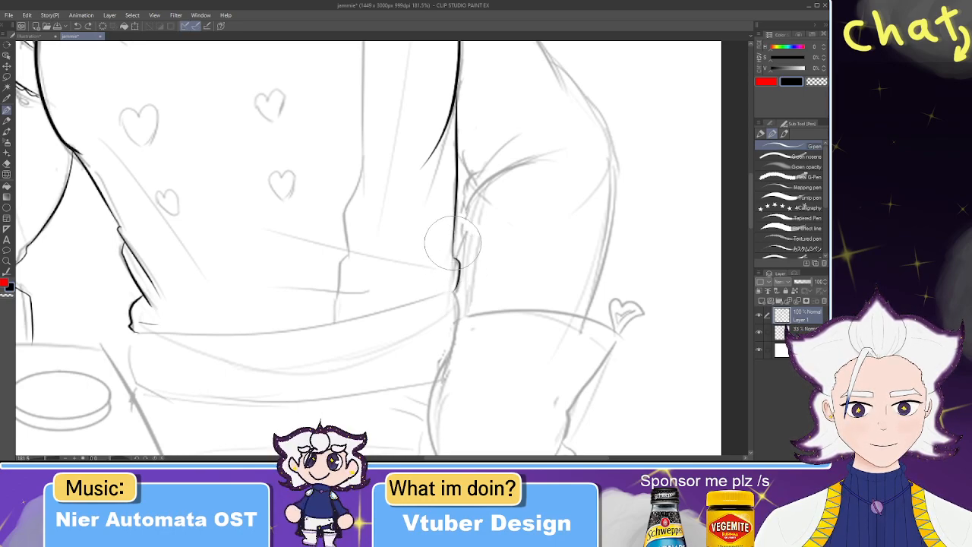
- Ink the slanted upper edge of the jacket's front flap from the collar opening across the chest and clean up the line
{"action": "left_click_drag", "start_coordinate": [413, 218], "coordinate": [438, 301]}
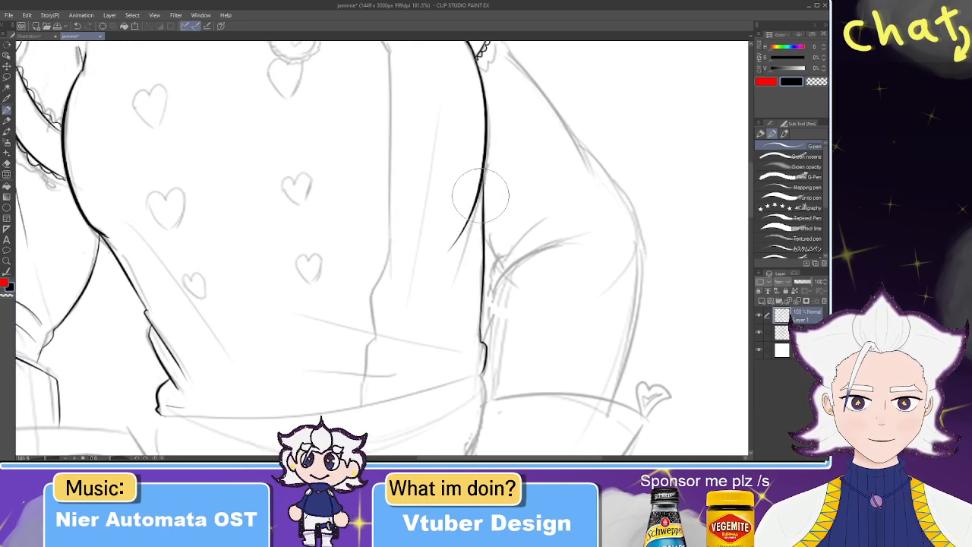
{"action": "mouse_move", "coordinate": [471, 160]}
{"action": "left_mouse_down"}
{"action": "mouse_move", "coordinate": [474, 278]}
{"action": "mouse_move", "coordinate": [527, 297]}
{"action": "left_mouse_up"}
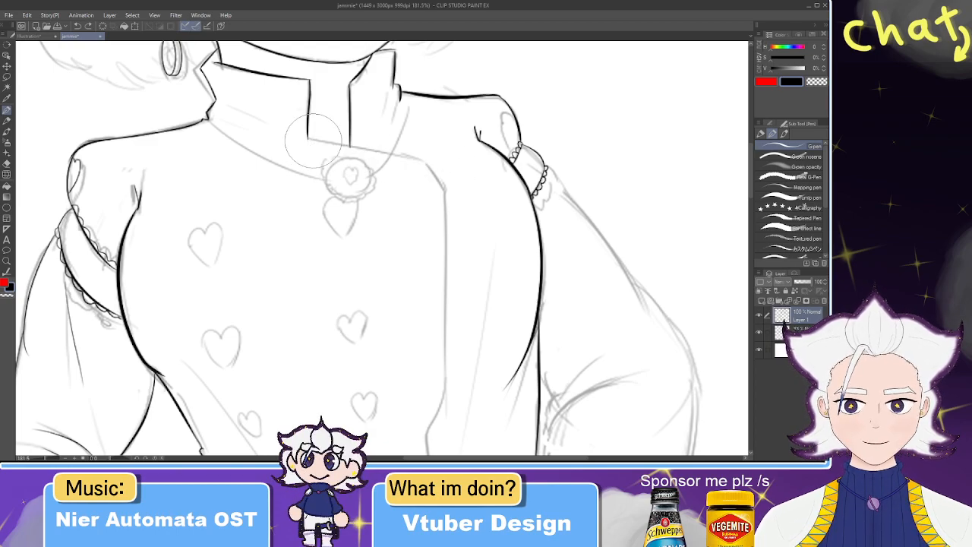
{"action": "left_click_drag", "start_coordinate": [309, 139], "coordinate": [410, 167]}
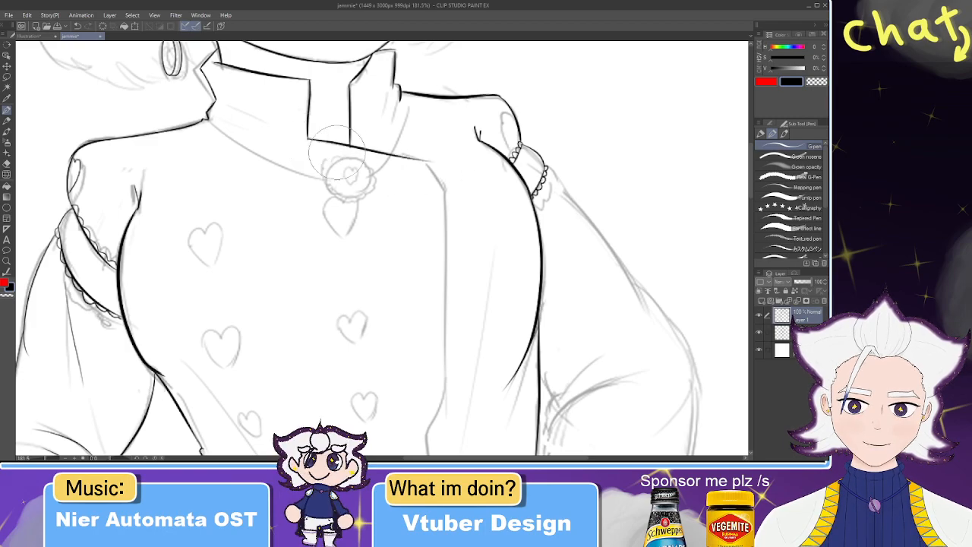
{"action": "key", "text": "e"}
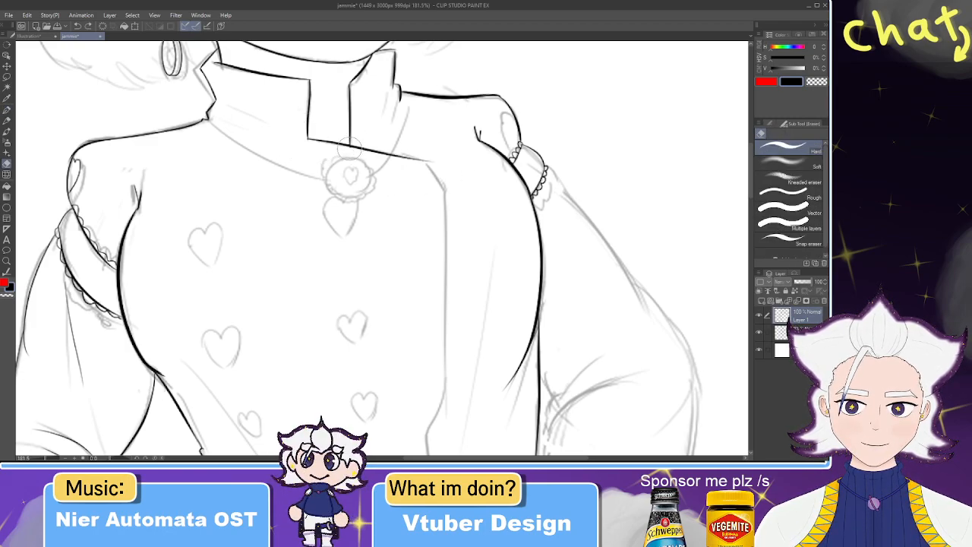
{"action": "scroll", "coordinate": [345, 150], "scroll_direction": "down", "scroll_amount": 3}
{"action": "left_click_drag", "start_coordinate": [343, 126], "coordinate": [350, 98]}
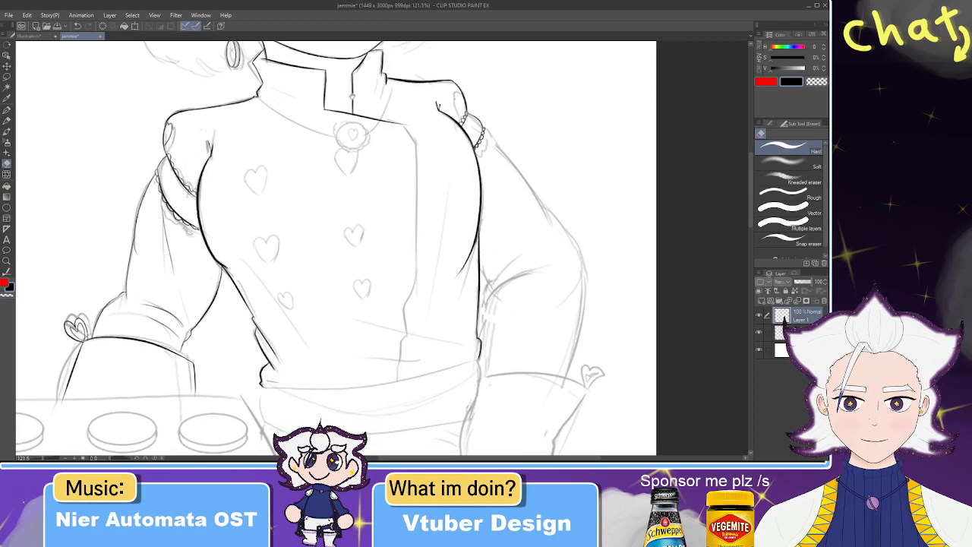
{"action": "key", "text": "p"}
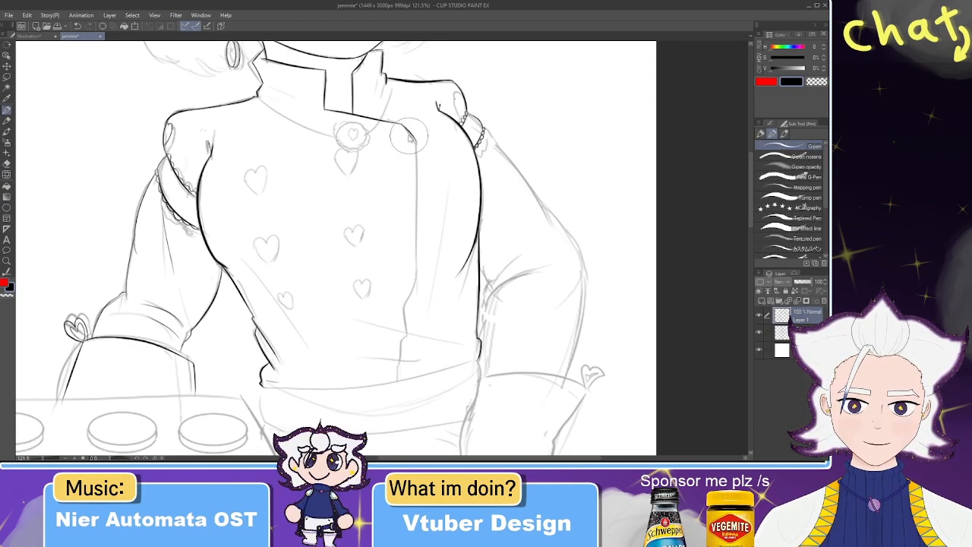
- Ink the front flap's corner and long vertical edge down the chest, redoing the stroke
{"action": "mouse_move", "coordinate": [407, 139]}
{"action": "left_mouse_down"}
{"action": "mouse_move", "coordinate": [405, 97]}
{"action": "mouse_move", "coordinate": [410, 237]}
{"action": "left_mouse_up"}
{"action": "key", "text": "ctrl+z"}
{"action": "left_click_drag", "start_coordinate": [413, 102], "coordinate": [411, 234]}
{"action": "key", "text": "ctrl+z"}
{"action": "left_click_drag", "start_coordinate": [413, 102], "coordinate": [411, 251]}
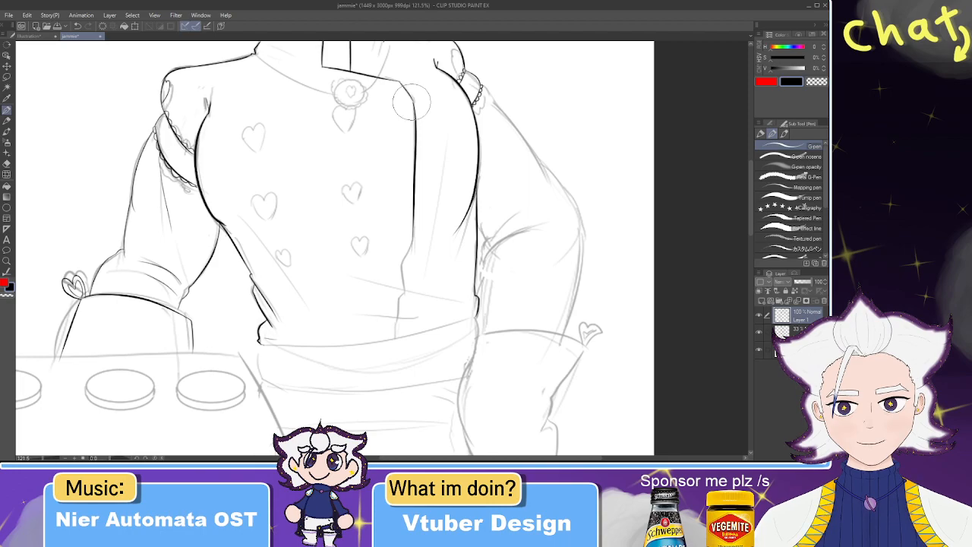
- Trim the end of the flap's vertical edge and ink its jagged lower part down to the waistband
{"action": "key", "text": "e"}
{"action": "left_click_drag", "start_coordinate": [418, 245], "coordinate": [412, 250]}
{"action": "key", "text": "p"}
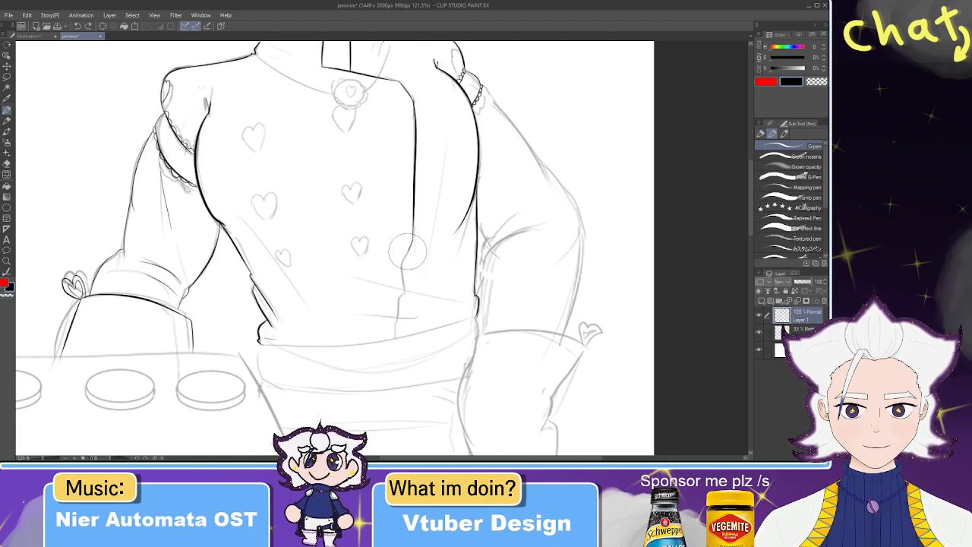
{"action": "key", "text": "ctrl+z"}
{"action": "mouse_move", "coordinate": [402, 265]}
{"action": "left_mouse_down"}
{"action": "mouse_move", "coordinate": [411, 288]}
{"action": "mouse_move", "coordinate": [399, 334]}
{"action": "left_mouse_up"}
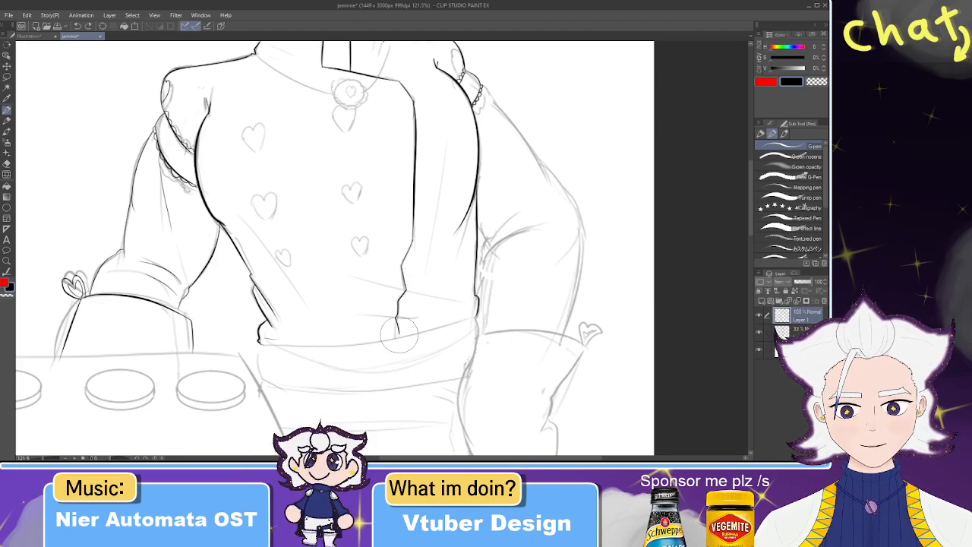
- Try to ink the waistband's upper edge across the waist in one sweep
{"action": "left_click_drag", "start_coordinate": [361, 268], "coordinate": [330, 203]}
{"action": "mouse_move", "coordinate": [232, 279]}
{"action": "left_mouse_down"}
{"action": "mouse_move", "coordinate": [461, 246]}
{"action": "mouse_move", "coordinate": [390, 265]}
{"action": "mouse_move", "coordinate": [244, 245]}
{"action": "mouse_move", "coordinate": [230, 281]}
{"action": "mouse_move", "coordinate": [374, 267]}
{"action": "mouse_move", "coordinate": [396, 265]}
{"action": "left_mouse_up"}
{"action": "key", "text": "ctrl+z"}
{"action": "key", "text": "ctrl+z"}
{"action": "key", "text": "ctrl+z"}
{"action": "mouse_move", "coordinate": [452, 249]}
{"action": "left_mouse_down"}
{"action": "mouse_move", "coordinate": [230, 282]}
{"action": "mouse_move", "coordinate": [456, 245]}
{"action": "left_mouse_up"}
{"action": "key", "text": "ctrl+z"}
{"action": "key", "text": "e"}
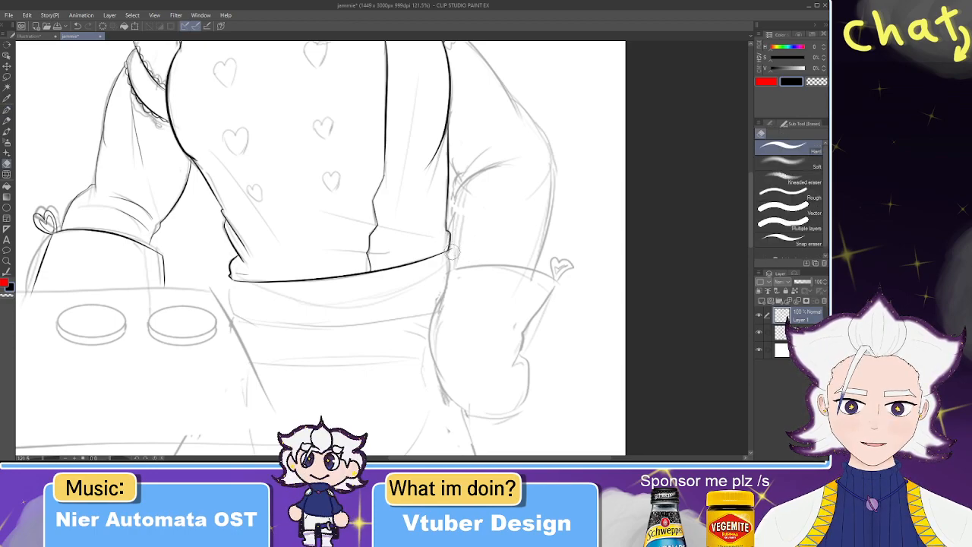
- Try to ink the waistband's near end and lower edge, trimming the overshoot at the far side
{"action": "mouse_move", "coordinate": [213, 271]}
{"action": "left_mouse_down"}
{"action": "mouse_move", "coordinate": [251, 203]}
{"action": "mouse_move", "coordinate": [271, 245]}
{"action": "mouse_move", "coordinate": [489, 242]}
{"action": "left_mouse_up"}
{"action": "key", "text": "p"}
{"action": "key", "text": "ctrl+z"}
{"action": "key", "text": "e"}
{"action": "key", "text": "p"}
{"action": "key", "text": "ctrl+z"}
{"action": "left_click_drag", "start_coordinate": [272, 249], "coordinate": [483, 231]}
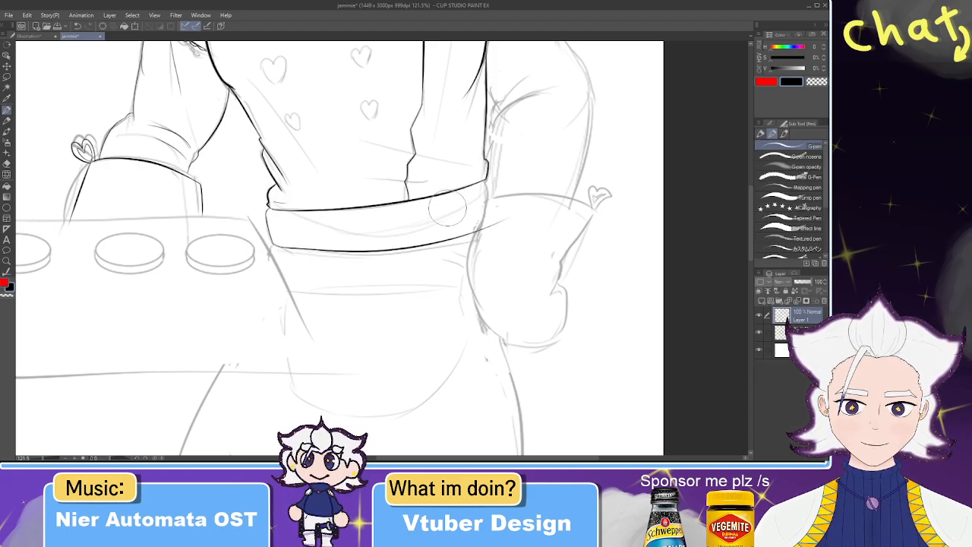
{"action": "key", "text": "e"}
{"action": "key", "text": "p"}
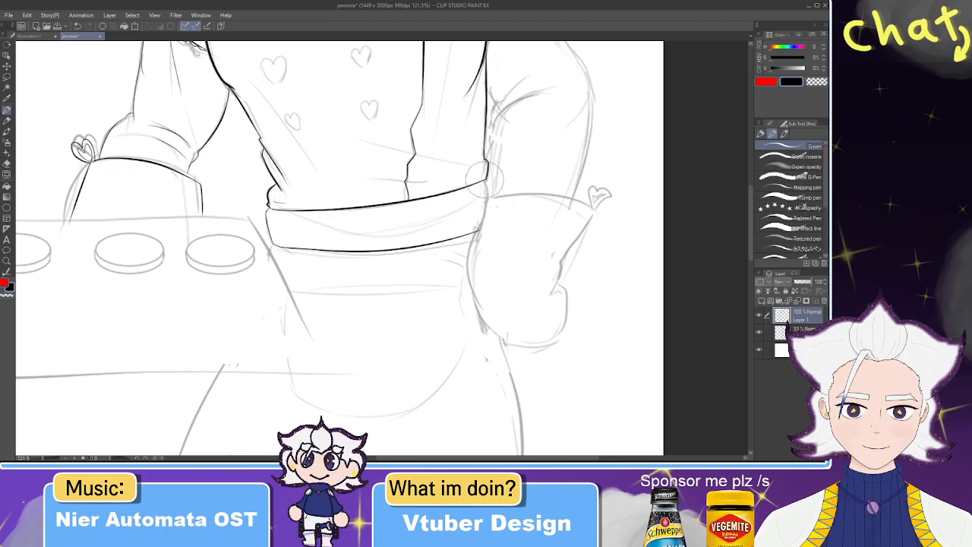
{"action": "left_click_drag", "start_coordinate": [486, 180], "coordinate": [476, 231]}
{"action": "key", "text": "ctrl+z"}
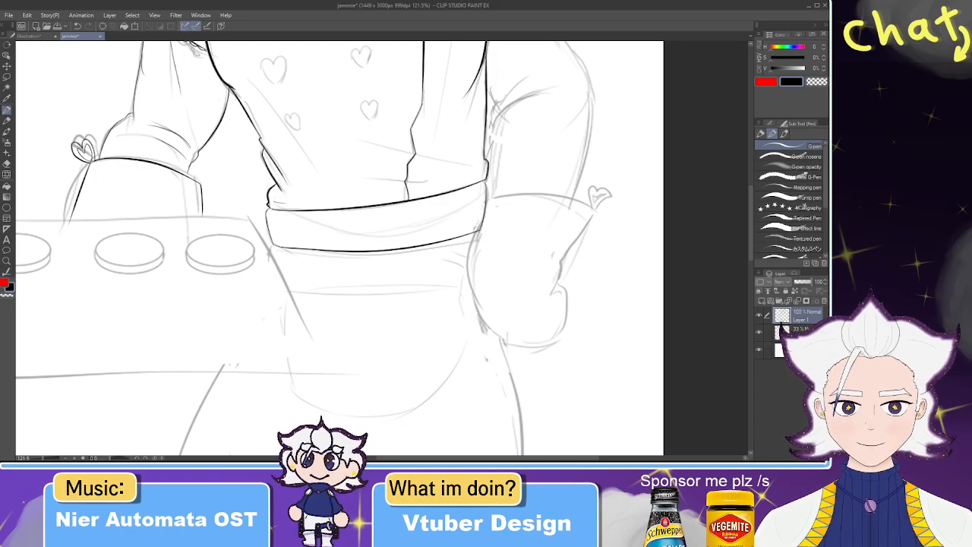
- Undo the inked waistband outline
{"action": "scroll", "coordinate": [442, 224], "scroll_direction": "down", "scroll_amount": 2}
{"action": "scroll", "coordinate": [442, 225], "scroll_direction": "up", "scroll_amount": 2}
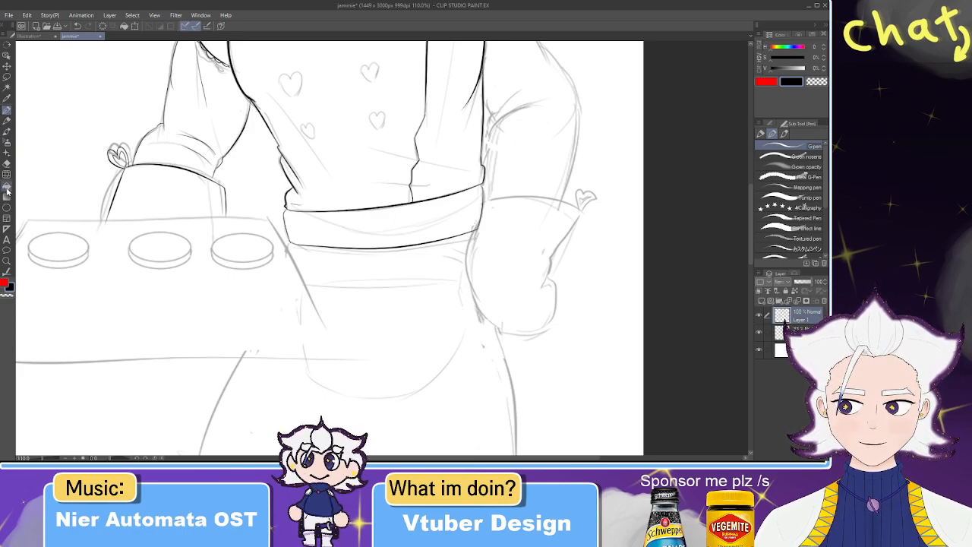
{"action": "key", "text": "ctrl+z"}
{"action": "left_click_drag", "start_coordinate": [483, 183], "coordinate": [498, 176]}
{"action": "key", "text": "ctrl+z"}
{"action": "key", "text": "ctrl+z"}
- Ink the near half of the waistband's upper edge below the jacket hem, redoing the stroke until it follows the sketch
{"action": "left_click_drag", "start_coordinate": [289, 210], "coordinate": [391, 210]}
{"action": "key", "text": "ctrl+z"}
{"action": "left_click_drag", "start_coordinate": [290, 209], "coordinate": [384, 206]}
{"action": "key", "text": "ctrl+z"}
{"action": "left_click_drag", "start_coordinate": [290, 209], "coordinate": [413, 219]}
{"action": "key", "text": "ctrl+z"}
{"action": "left_click_drag", "start_coordinate": [303, 208], "coordinate": [399, 216]}
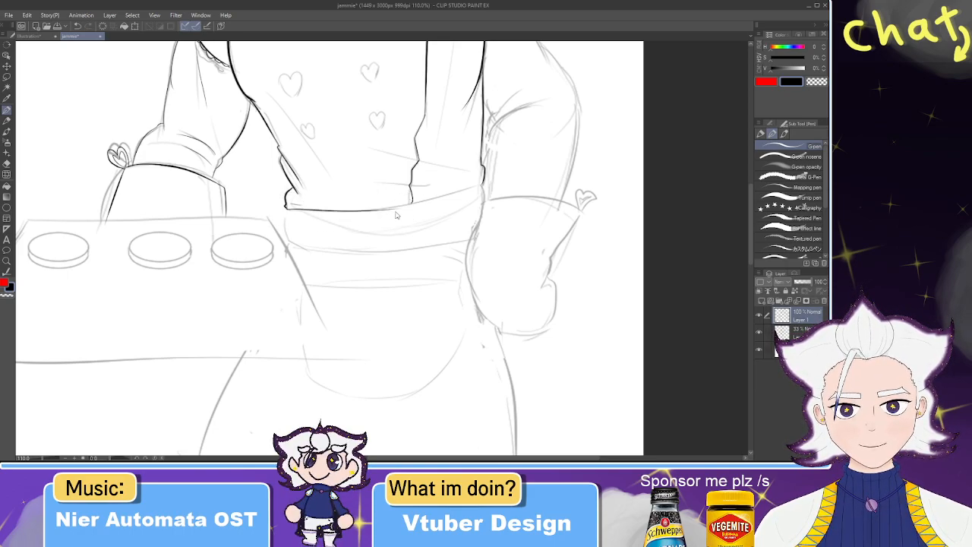
{"action": "key", "text": "ctrl+z"}
{"action": "key", "text": "ctrl+y"}
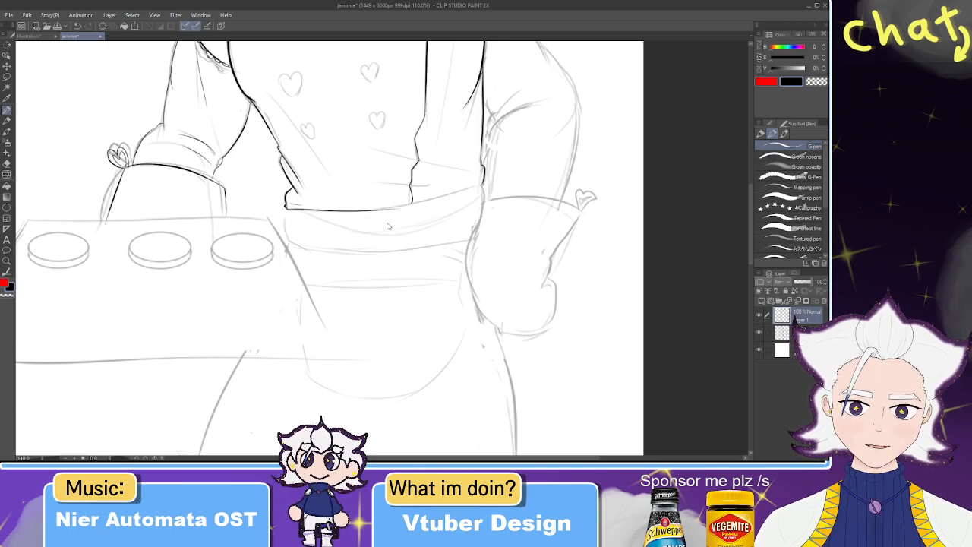
{"action": "left_click_drag", "start_coordinate": [287, 209], "coordinate": [397, 209]}
{"action": "key", "text": "ctrl+z"}
{"action": "left_click_drag", "start_coordinate": [291, 209], "coordinate": [377, 218]}
{"action": "key", "text": "ctrl+z"}
{"action": "left_click_drag", "start_coordinate": [285, 207], "coordinate": [398, 214]}
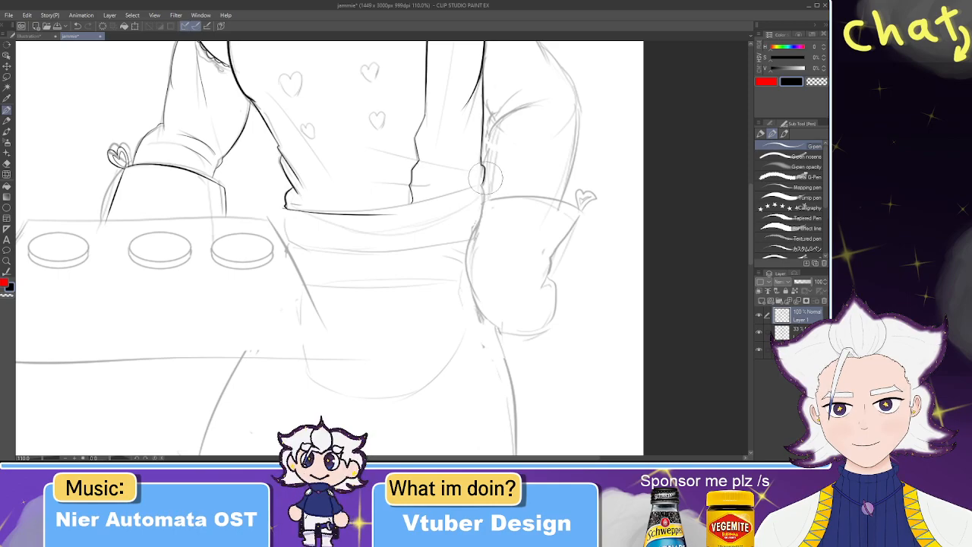
- Ink the far half of the waistband's upper edge to meet the near half and erase the overlap at the join
{"action": "key", "text": "ctrl+z"}
{"action": "left_click_drag", "start_coordinate": [483, 185], "coordinate": [396, 219]}
{"action": "left_click_drag", "start_coordinate": [483, 184], "coordinate": [389, 217]}
{"action": "key", "text": "ctrl+z"}
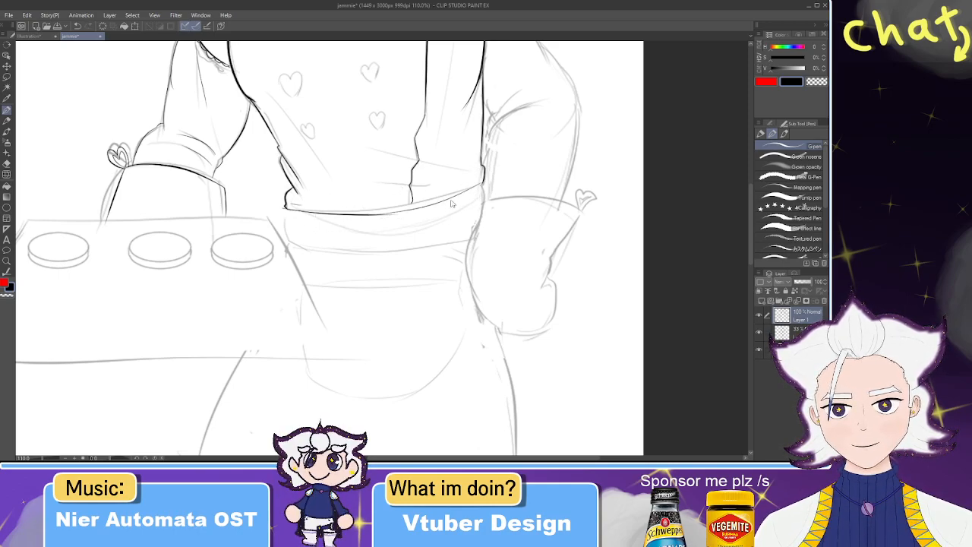
{"action": "mouse_move", "coordinate": [483, 183]}
{"action": "left_mouse_down"}
{"action": "mouse_move", "coordinate": [391, 216]}
{"action": "mouse_move", "coordinate": [651, 161]}
{"action": "mouse_move", "coordinate": [412, 231]}
{"action": "left_mouse_up"}
{"action": "scroll", "coordinate": [320, 201], "scroll_direction": "up", "scroll_amount": 3}
{"action": "key", "text": "ctrl+z"}
{"action": "key", "text": "ctrl+z"}
{"action": "key", "text": "e"}
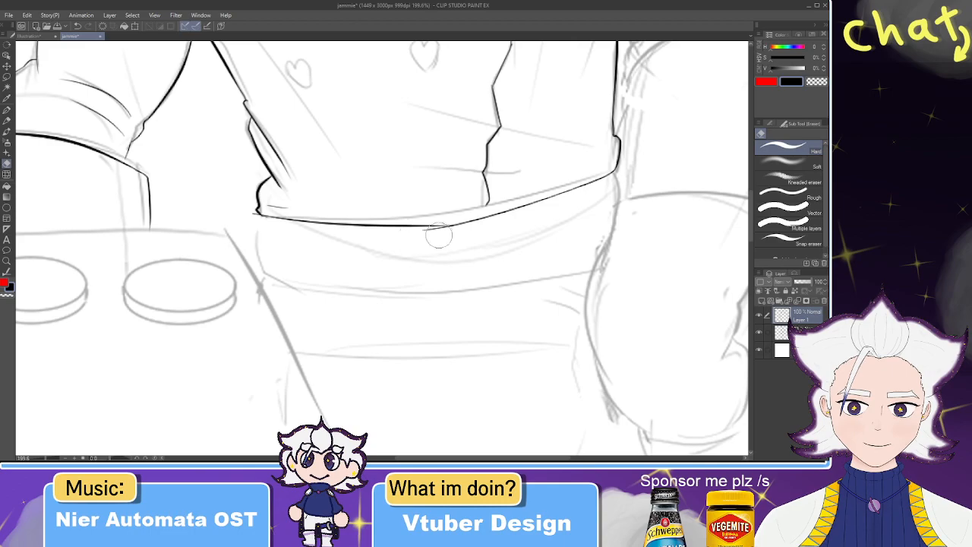
- Ink the waistband's curved near end and the near half of its lower edge, redoing the stroke
{"action": "key", "text": "p"}
{"action": "left_click_drag", "start_coordinate": [258, 217], "coordinate": [265, 275]}
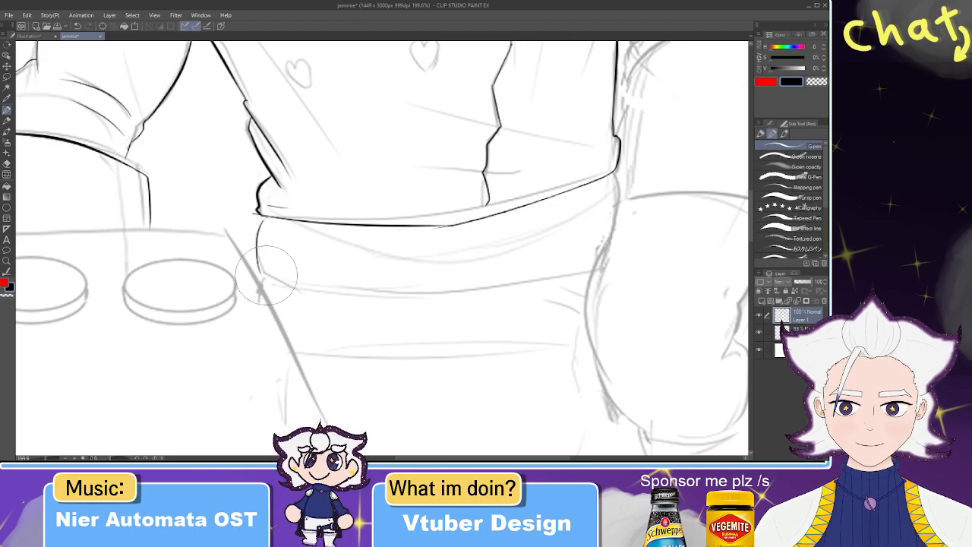
{"action": "mouse_move", "coordinate": [259, 217]}
{"action": "left_mouse_down"}
{"action": "mouse_move", "coordinate": [262, 275]}
{"action": "mouse_move", "coordinate": [438, 279]}
{"action": "left_mouse_up"}
{"action": "key", "text": "ctrl+z"}
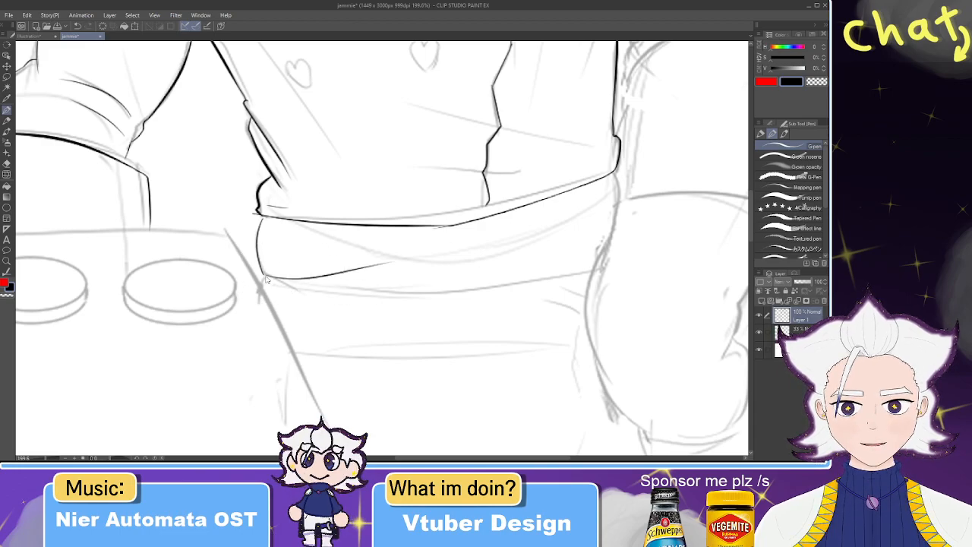
{"action": "left_click_drag", "start_coordinate": [263, 276], "coordinate": [439, 280]}
{"action": "key", "text": "ctrl+z"}
{"action": "left_click_drag", "start_coordinate": [262, 276], "coordinate": [438, 280]}
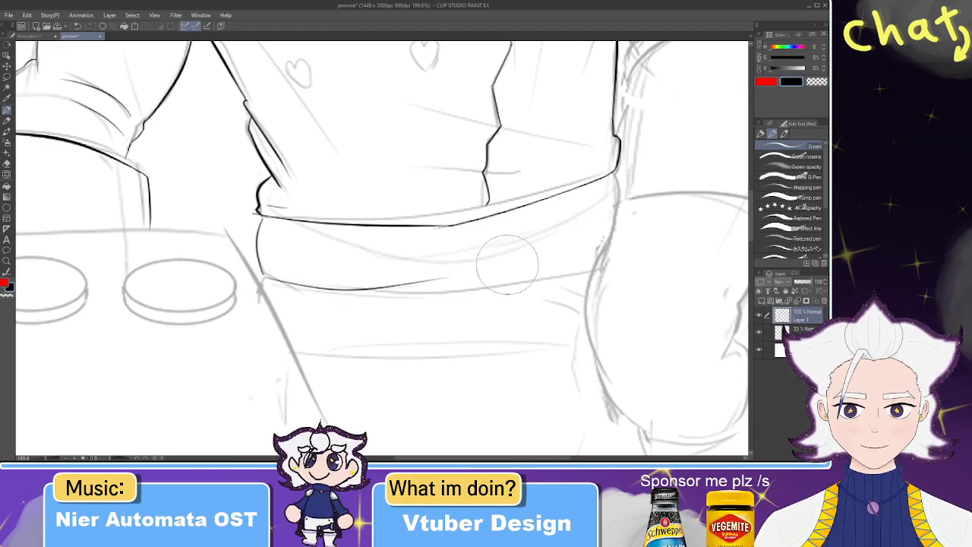
{"action": "key", "text": "ctrl+z"}
{"action": "left_click_drag", "start_coordinate": [263, 279], "coordinate": [422, 276]}
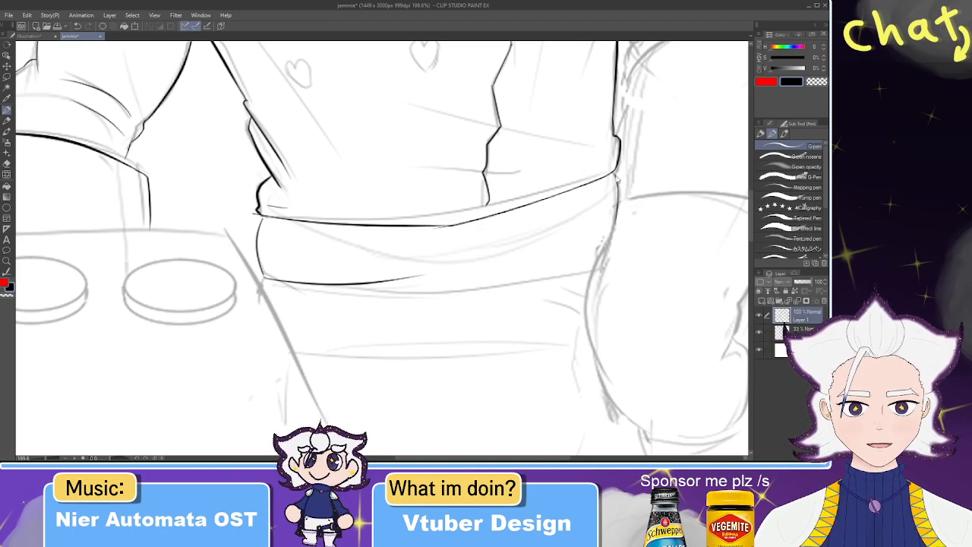
- Ink the waistband's far end and the far half of its lower edge toward the middle
{"action": "key", "text": "ctrl+z"}
{"action": "mouse_move", "coordinate": [619, 193]}
{"action": "left_mouse_down"}
{"action": "mouse_move", "coordinate": [606, 250]}
{"action": "mouse_move", "coordinate": [481, 274]}
{"action": "left_mouse_up"}
{"action": "key", "text": "ctrl+z"}
{"action": "left_click_drag", "start_coordinate": [610, 244], "coordinate": [446, 269]}
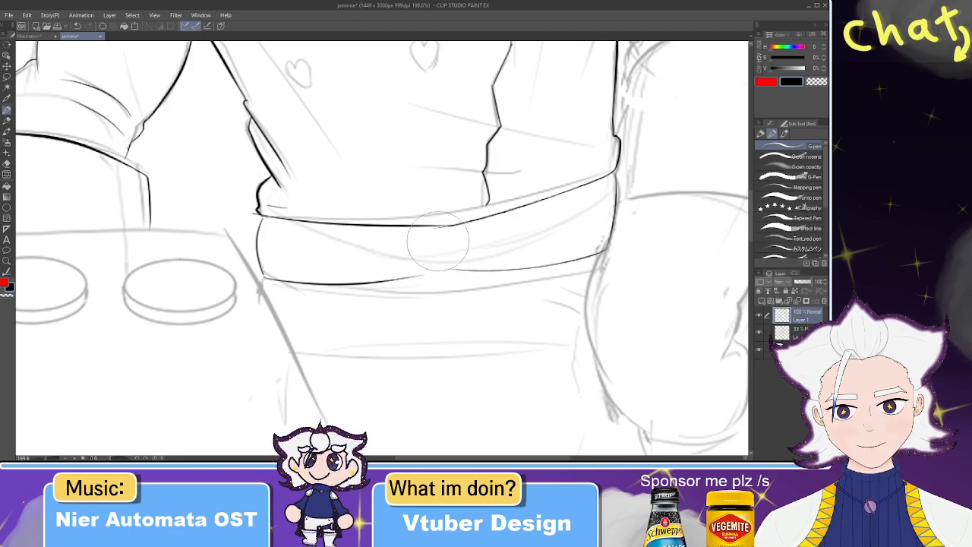
- Ink a rounded knot at the middle of the waistband and erase the waistband lines and stray overlaps inside it
{"action": "key", "text": "e"}
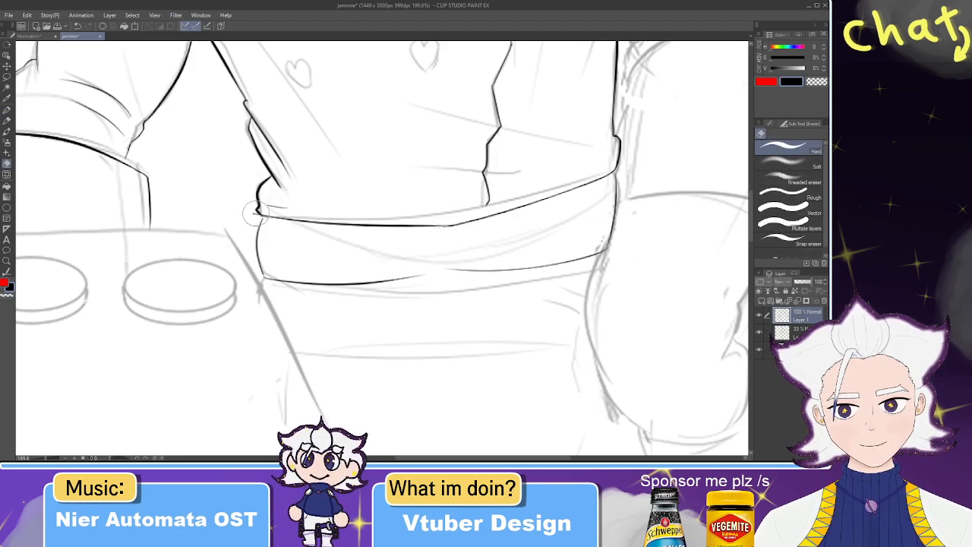
{"action": "key", "text": "p"}
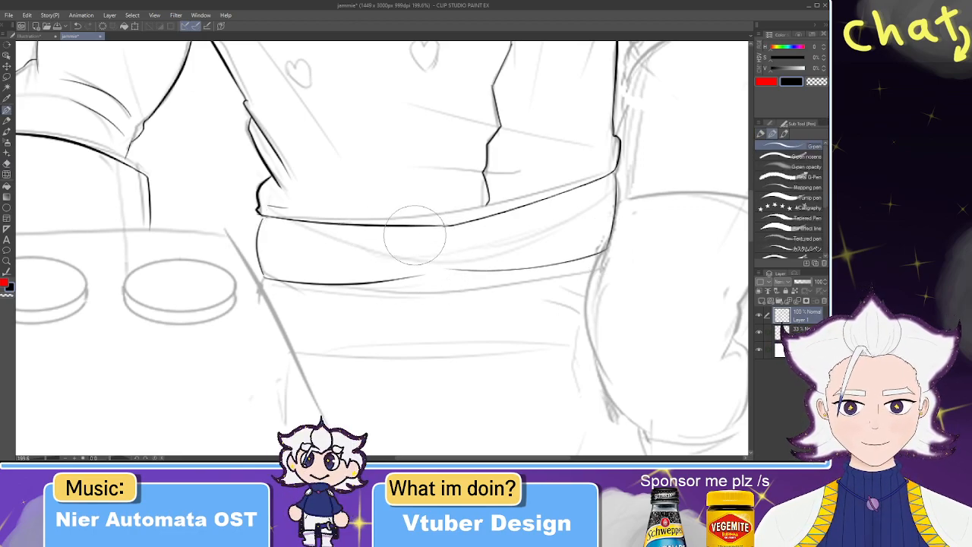
{"action": "left_click_drag", "start_coordinate": [419, 243], "coordinate": [439, 219]}
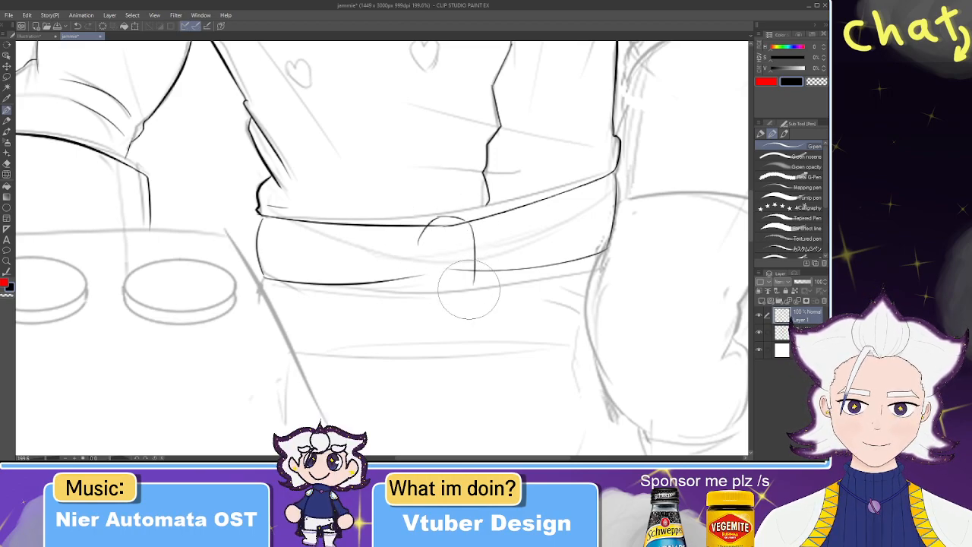
{"action": "mouse_move", "coordinate": [454, 219]}
{"action": "left_mouse_down"}
{"action": "mouse_move", "coordinate": [474, 259]}
{"action": "mouse_move", "coordinate": [459, 275]}
{"action": "mouse_move", "coordinate": [466, 223]}
{"action": "mouse_move", "coordinate": [473, 245]}
{"action": "mouse_move", "coordinate": [454, 284]}
{"action": "mouse_move", "coordinate": [419, 245]}
{"action": "mouse_move", "coordinate": [420, 283]}
{"action": "left_mouse_up"}
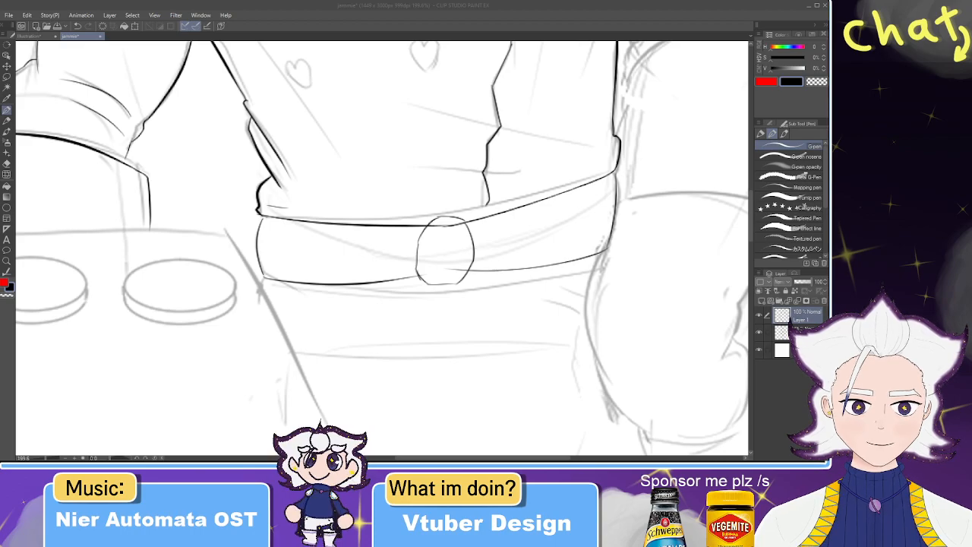
{"action": "key", "text": "e"}
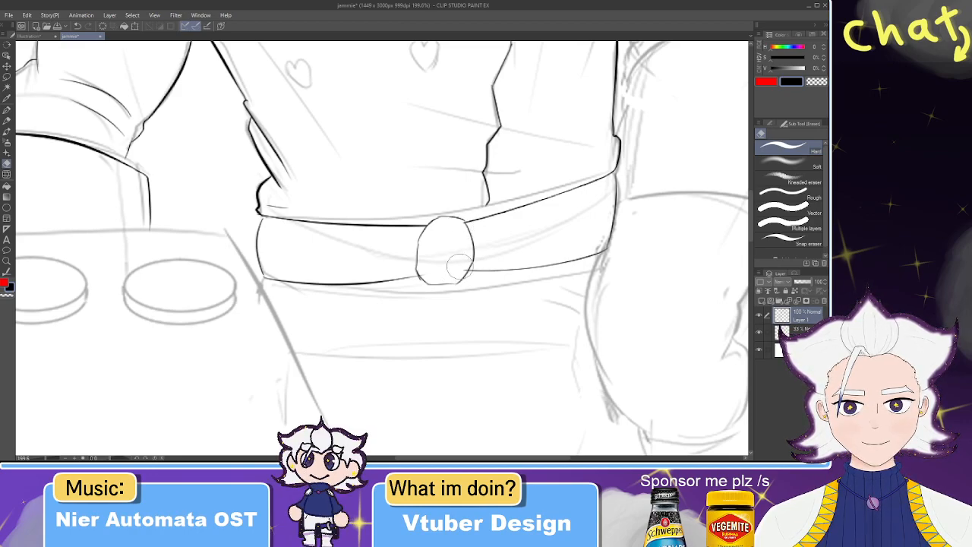
{"action": "left_click_drag", "start_coordinate": [415, 282], "coordinate": [427, 284]}
{"action": "key", "text": "p"}
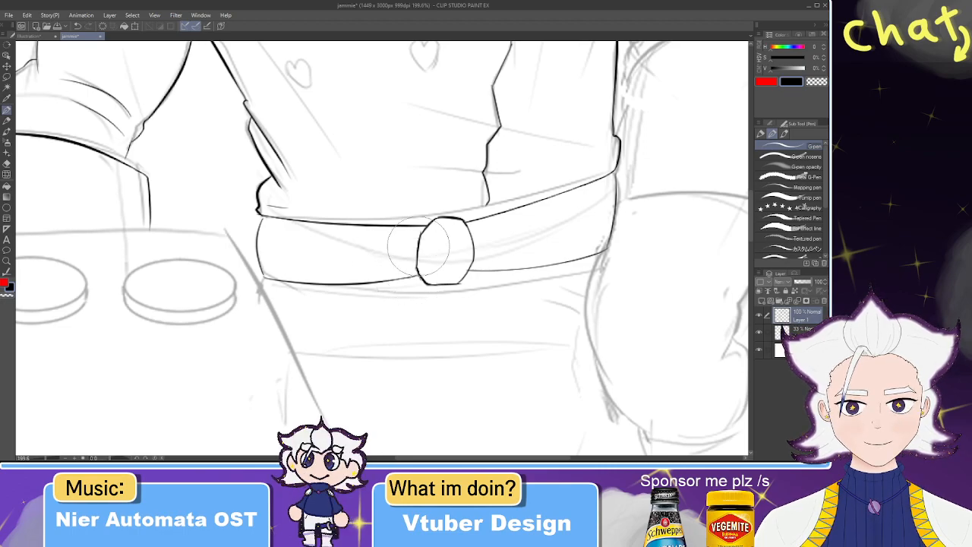
- Ink the outer outline of a long loop hanging from the knot's near side, redoing the strokes until the tip is rounded
{"action": "mouse_move", "coordinate": [422, 232]}
{"action": "left_mouse_down"}
{"action": "mouse_move", "coordinate": [375, 306]}
{"action": "mouse_move", "coordinate": [368, 406]}
{"action": "left_mouse_up"}
{"action": "key", "text": "ctrl+z"}
{"action": "mouse_move", "coordinate": [421, 231]}
{"action": "left_mouse_down"}
{"action": "mouse_move", "coordinate": [365, 310]}
{"action": "mouse_move", "coordinate": [387, 397]}
{"action": "mouse_move", "coordinate": [407, 245]}
{"action": "mouse_move", "coordinate": [396, 376]}
{"action": "left_mouse_up"}
{"action": "key", "text": "ctrl+z"}
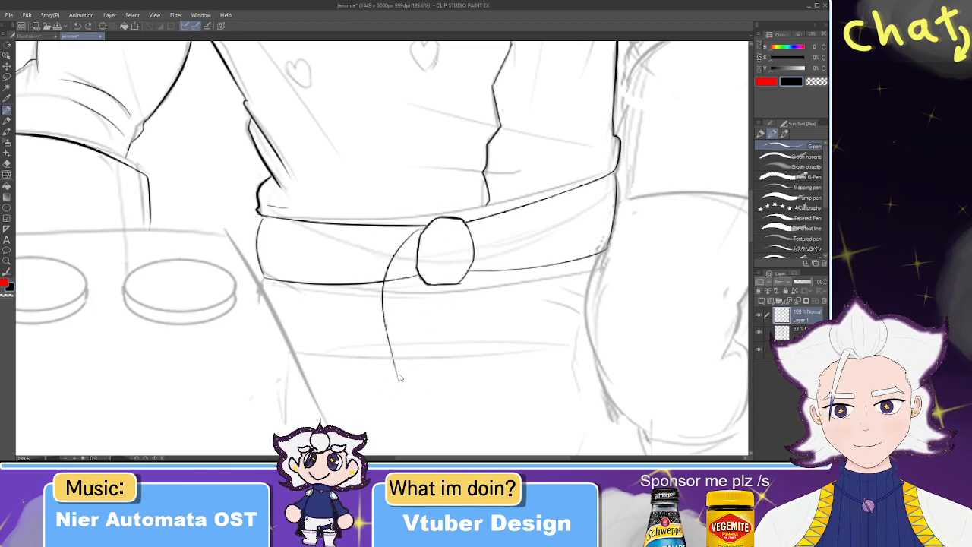
{"action": "key", "text": "ctrl+z"}
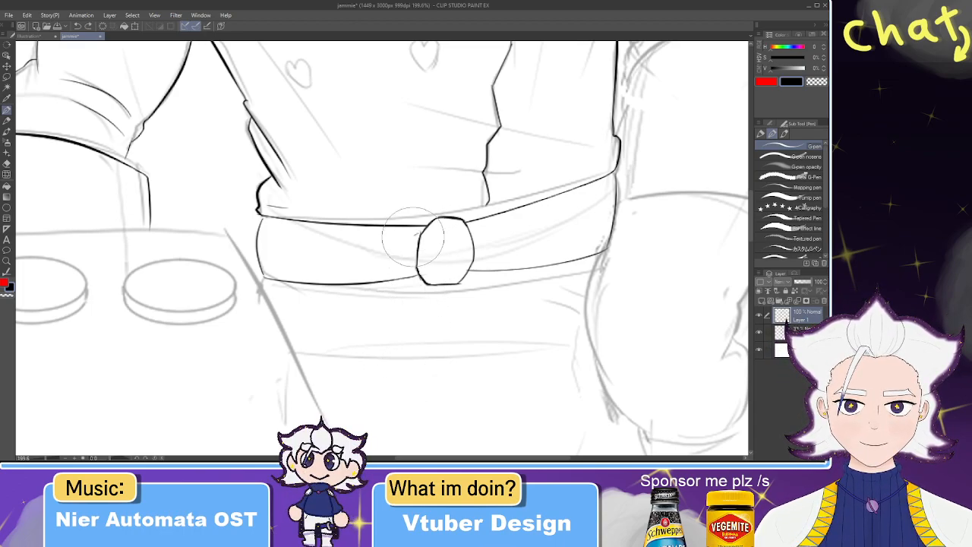
{"action": "left_click_drag", "start_coordinate": [416, 233], "coordinate": [408, 374]}
{"action": "key", "text": "ctrl+z"}
{"action": "left_click_drag", "start_coordinate": [421, 277], "coordinate": [398, 370]}
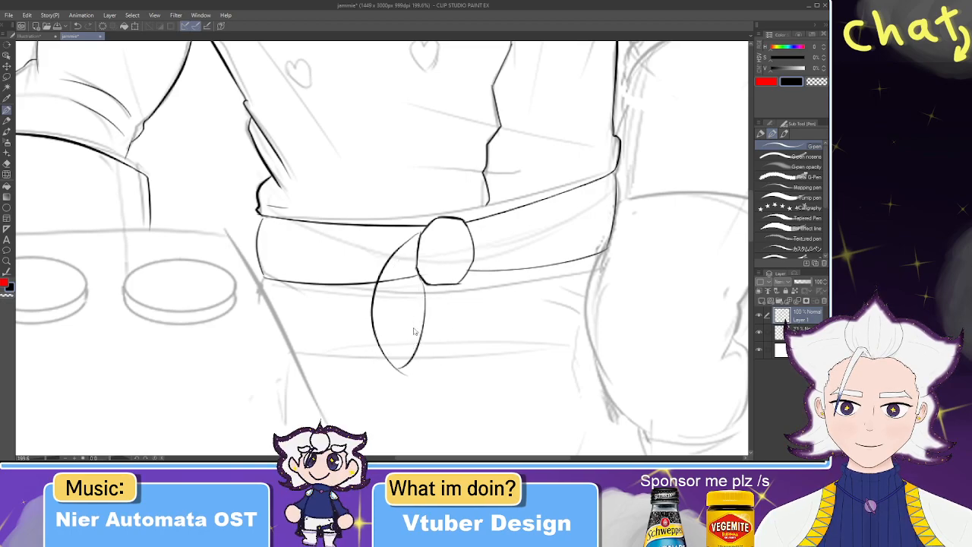
{"action": "mouse_move", "coordinate": [426, 330]}
{"action": "left_mouse_down"}
{"action": "mouse_move", "coordinate": [396, 362]}
{"action": "mouse_move", "coordinate": [417, 283]}
{"action": "left_mouse_up"}
{"action": "key", "text": "ctrl+z"}
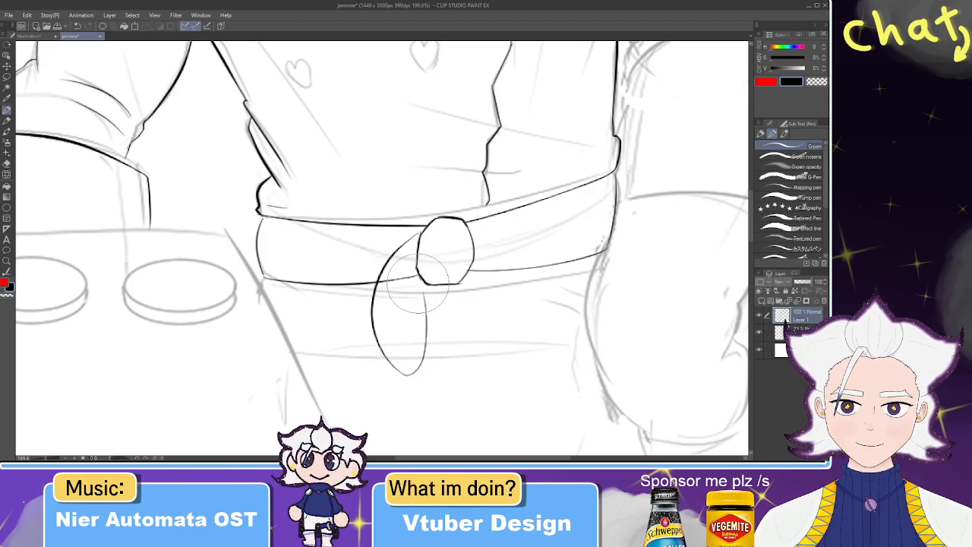
- Ink the hanging loop's inner outline, erase the waistband line crossing the loop's band, and redraw the inner edge up to the knot
{"action": "key", "text": "ctrl+z"}
{"action": "mouse_move", "coordinate": [406, 256]}
{"action": "left_mouse_down"}
{"action": "mouse_move", "coordinate": [385, 324]}
{"action": "mouse_move", "coordinate": [414, 261]}
{"action": "mouse_move", "coordinate": [414, 297]}
{"action": "left_mouse_up"}
{"action": "key", "text": "ctrl+z"}
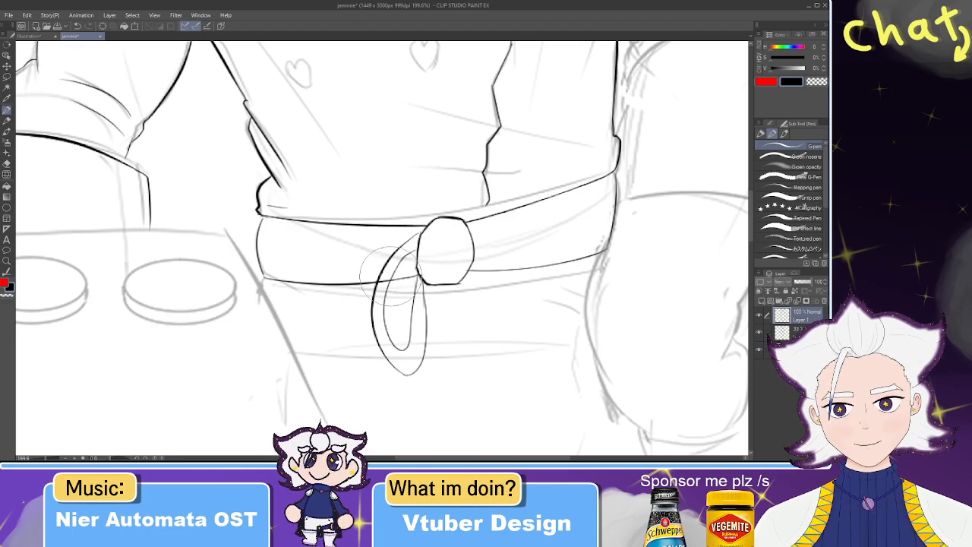
{"action": "key", "text": "e"}
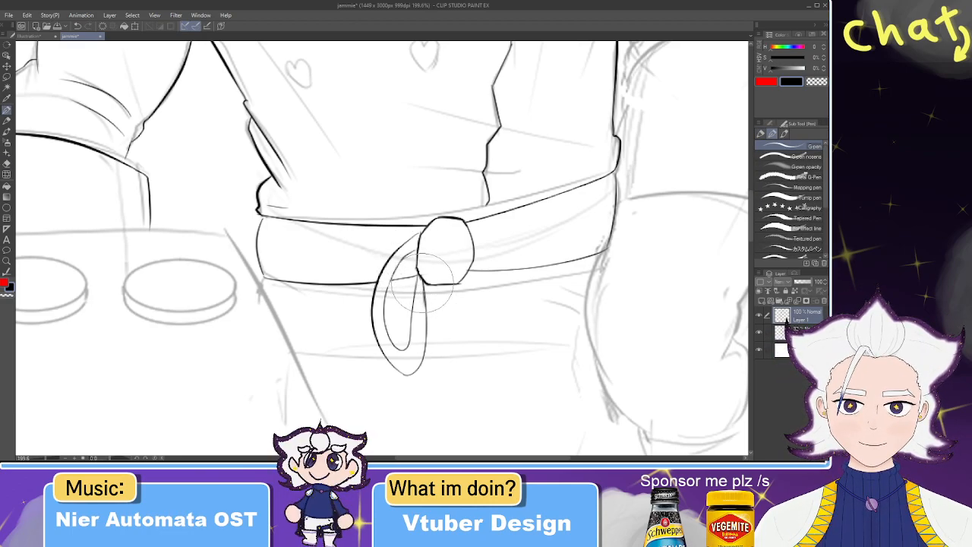
{"action": "key", "text": "p"}
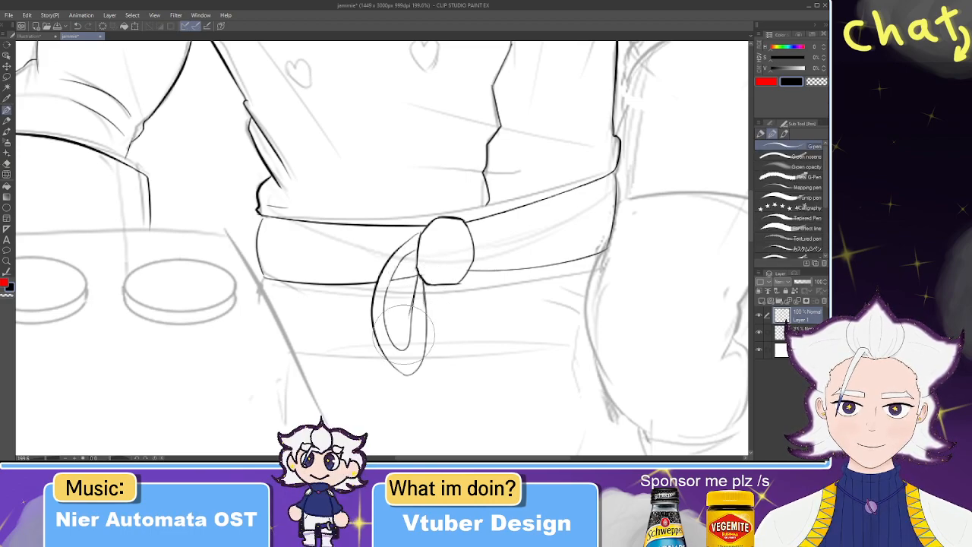
{"action": "left_click_drag", "start_coordinate": [421, 275], "coordinate": [411, 317]}
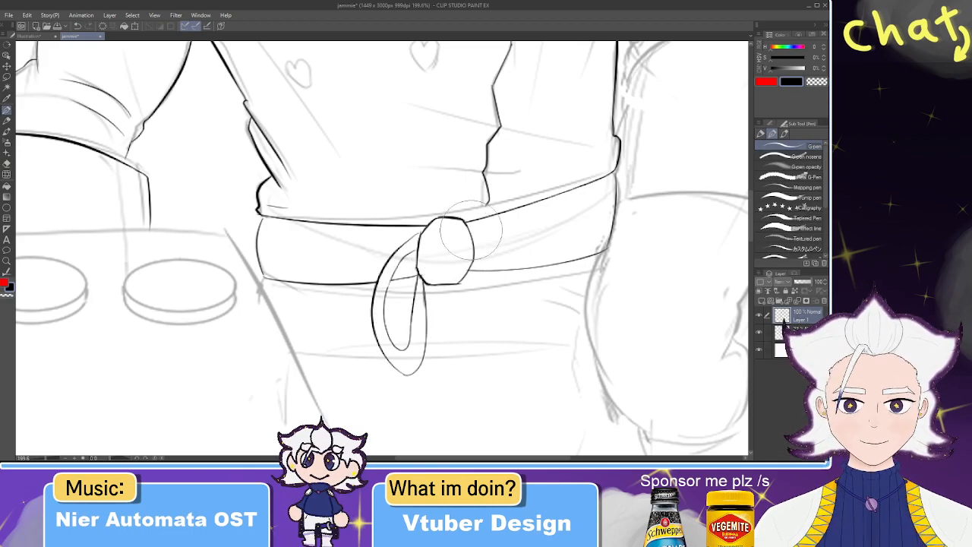
- Try a short curved stroke from the knot's far side down over the waistband and undo it
{"action": "left_click_drag", "start_coordinate": [476, 226], "coordinate": [489, 268]}
{"action": "key", "text": "ctrl+z"}
{"action": "key", "text": "e"}
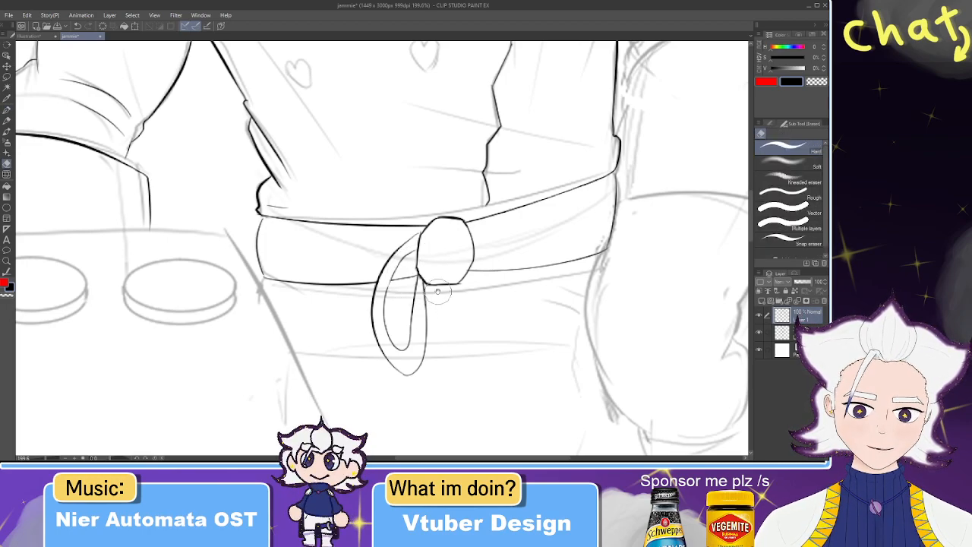
- Ink a narrow hanging ribbon tail below the waist knot with the G-pen, including its slanted lower end
{"action": "left_click_drag", "start_coordinate": [419, 306], "coordinate": [376, 192]}
{"action": "key", "text": "p"}
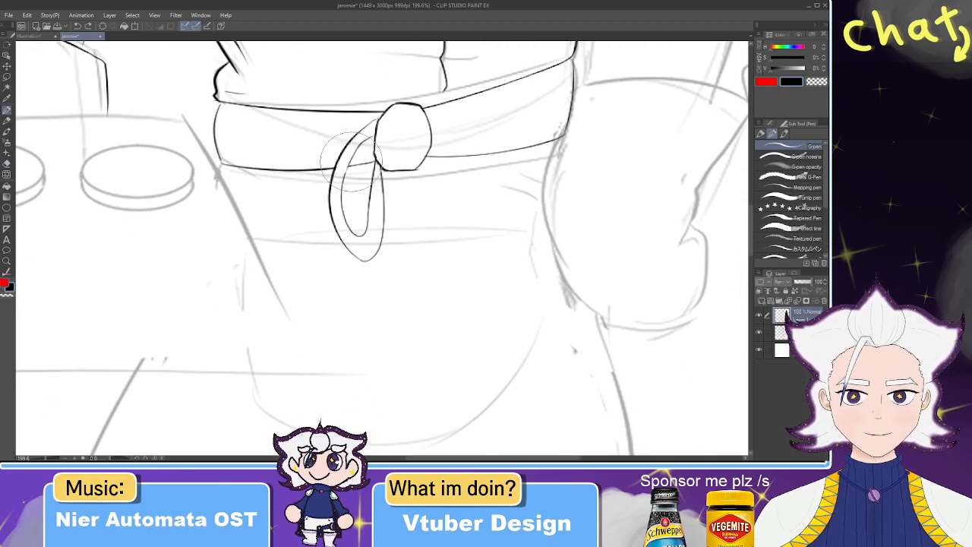
{"action": "left_click_drag", "start_coordinate": [397, 174], "coordinate": [396, 340]}
{"action": "key", "text": "ctrl+z"}
{"action": "left_click_drag", "start_coordinate": [396, 177], "coordinate": [391, 321]}
{"action": "key", "text": "ctrl+z"}
{"action": "mouse_move", "coordinate": [397, 175]}
{"action": "left_mouse_down"}
{"action": "mouse_move", "coordinate": [388, 259]}
{"action": "mouse_move", "coordinate": [400, 189]}
{"action": "mouse_move", "coordinate": [396, 313]}
{"action": "left_mouse_up"}
{"action": "key", "text": "ctrl+z"}
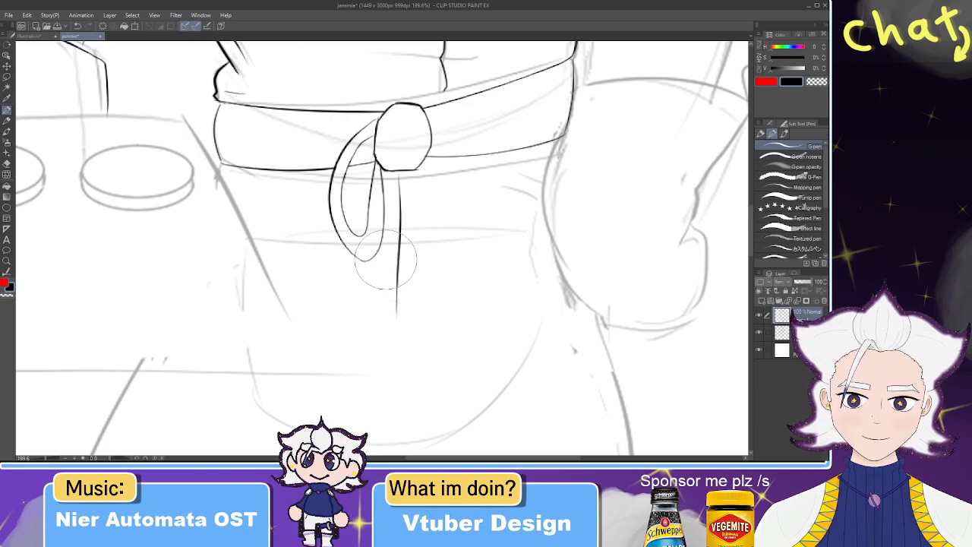
{"action": "key", "text": "ctrl+z"}
{"action": "left_click_drag", "start_coordinate": [398, 175], "coordinate": [394, 320]}
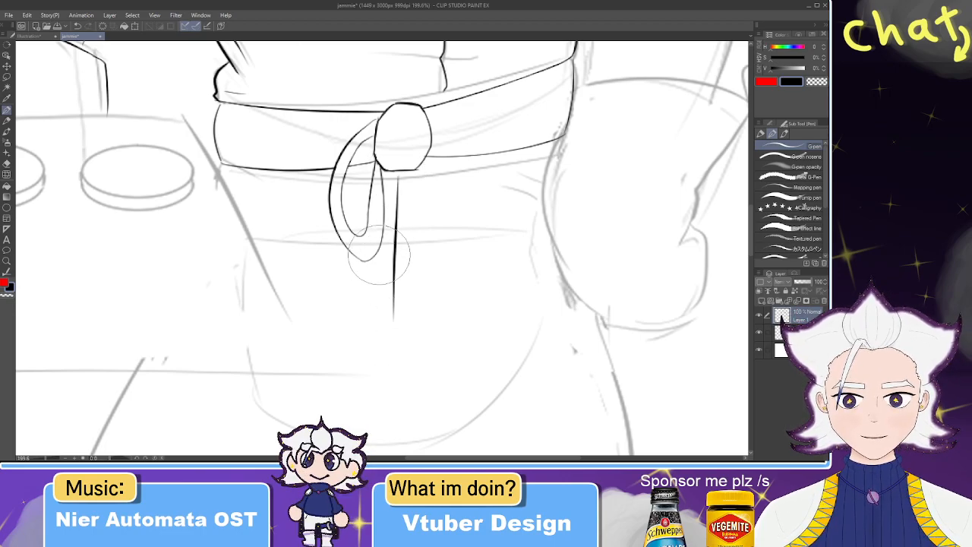
{"action": "mouse_move", "coordinate": [377, 260]}
{"action": "left_mouse_down"}
{"action": "mouse_move", "coordinate": [377, 311]}
{"action": "mouse_move", "coordinate": [393, 319]}
{"action": "left_mouse_up"}
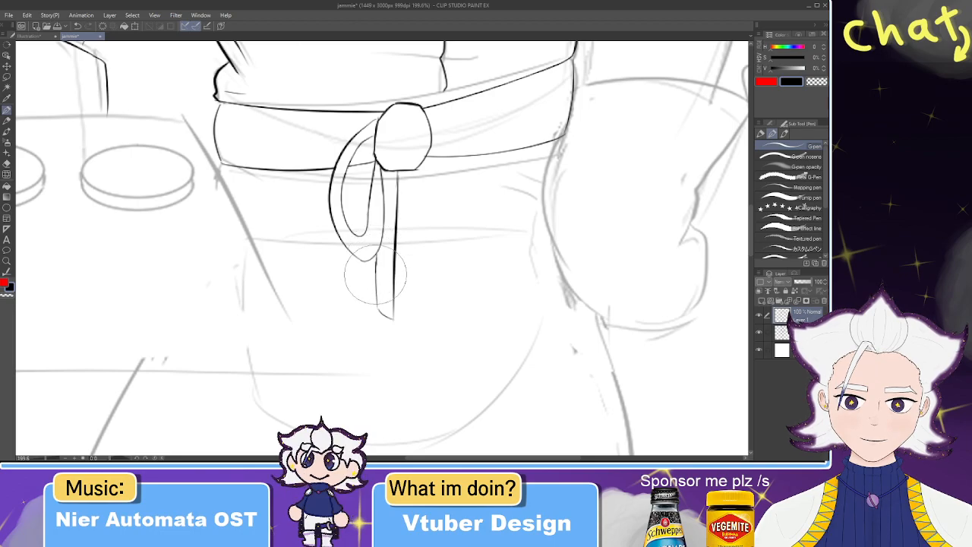
{"action": "left_click_drag", "start_coordinate": [375, 267], "coordinate": [378, 303]}
- Lasso the inked bow loop and ribbon tail and duplicate them onto a copy layer ready for transforming
{"action": "left_click", "coordinate": [6, 76]}
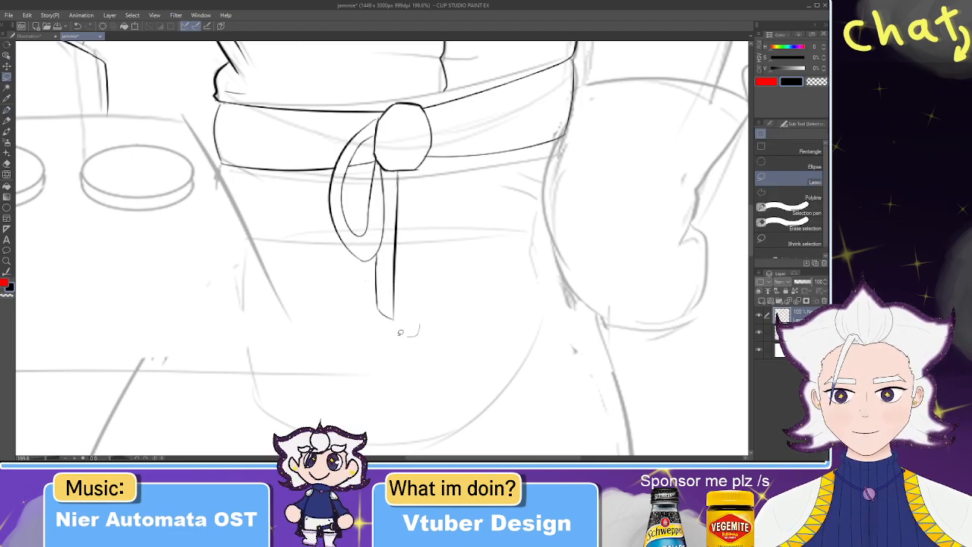
{"action": "mouse_move", "coordinate": [317, 185]}
{"action": "left_mouse_down"}
{"action": "mouse_move", "coordinate": [355, 124]}
{"action": "mouse_move", "coordinate": [375, 114]}
{"action": "mouse_move", "coordinate": [374, 155]}
{"action": "mouse_move", "coordinate": [402, 175]}
{"action": "left_mouse_up"}
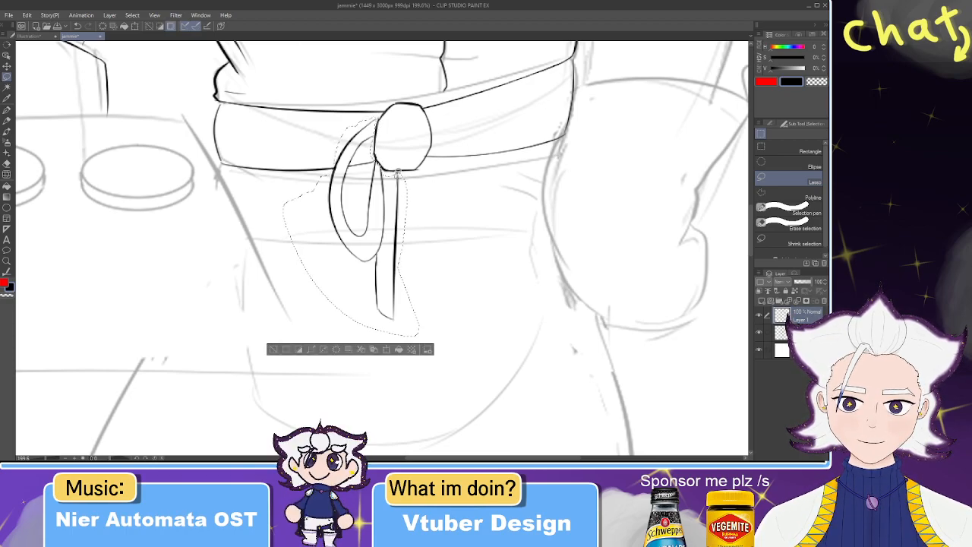
{"action": "left_click", "coordinate": [386, 348]}
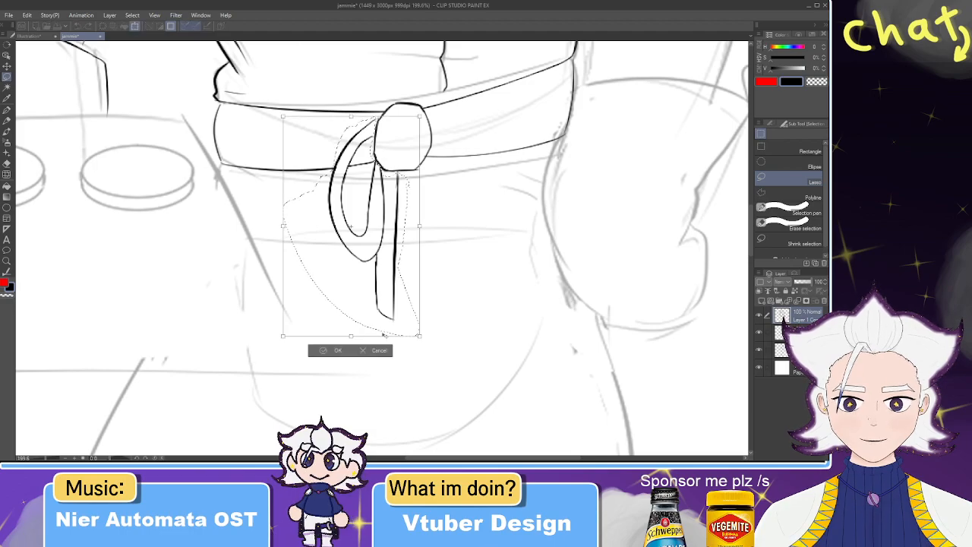
- Flip the copied loop and tail horizontally, align them on the opposite side of the knot, and deselect
{"action": "key", "text": "h"}
{"action": "left_click_drag", "start_coordinate": [365, 277], "coordinate": [465, 275]}
{"action": "key", "text": "Up"}
{"action": "key", "text": "Up"}
{"action": "key", "text": "Up"}
{"action": "key", "text": "Up"}
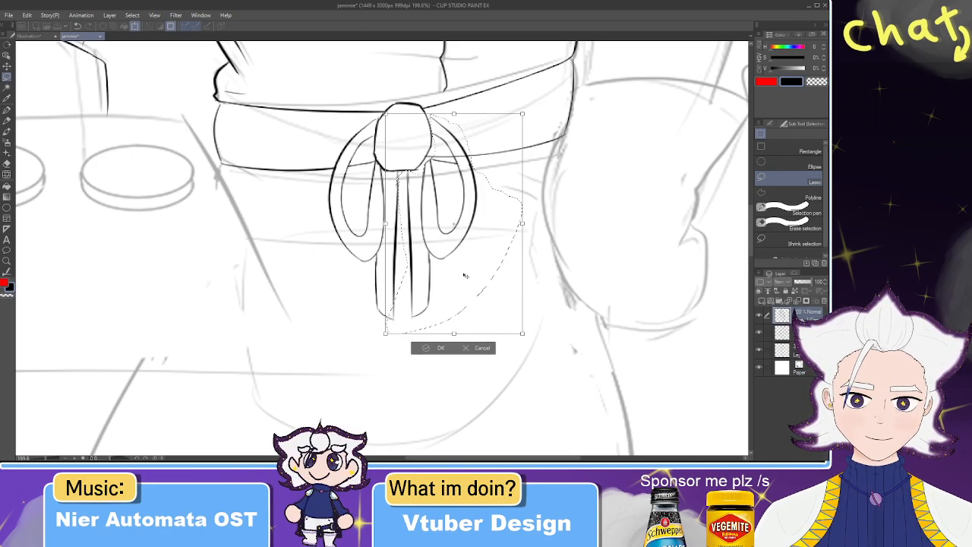
{"action": "key", "text": "Up"}
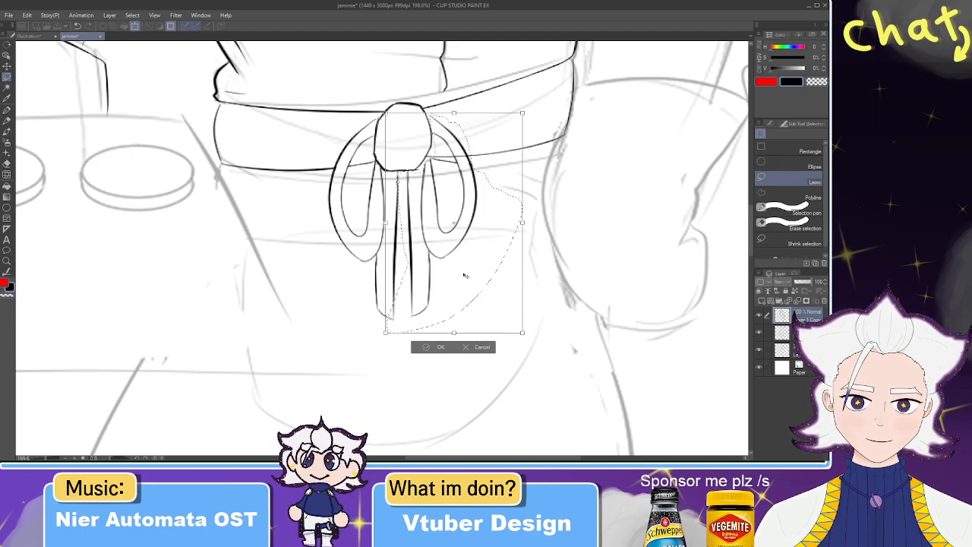
{"action": "key", "text": "Left"}
{"action": "left_click", "coordinate": [427, 347]}
{"action": "key", "text": "ctrl+d"}
- Merge the mirrored bow half's copy layer into Layer 1
{"action": "key", "text": "e"}
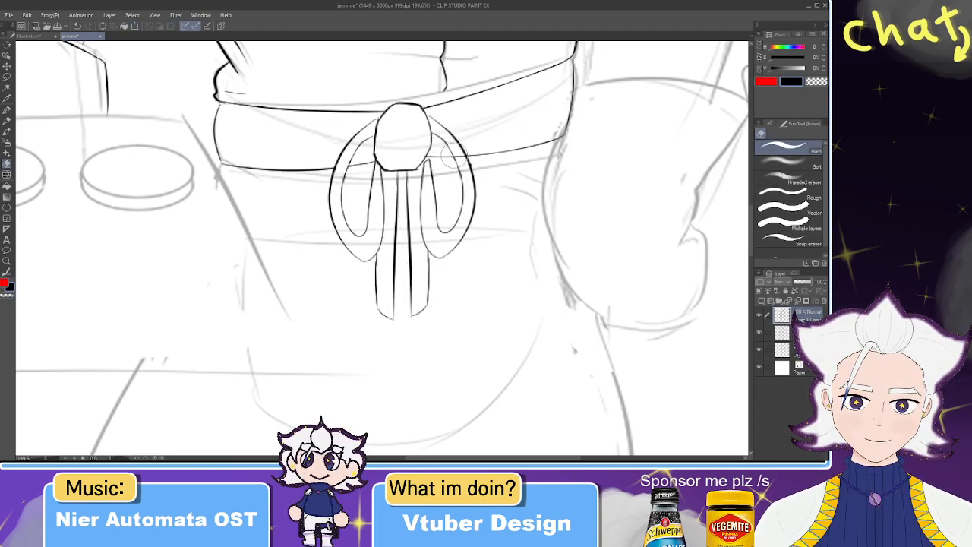
{"action": "left_click", "coordinate": [801, 332]}
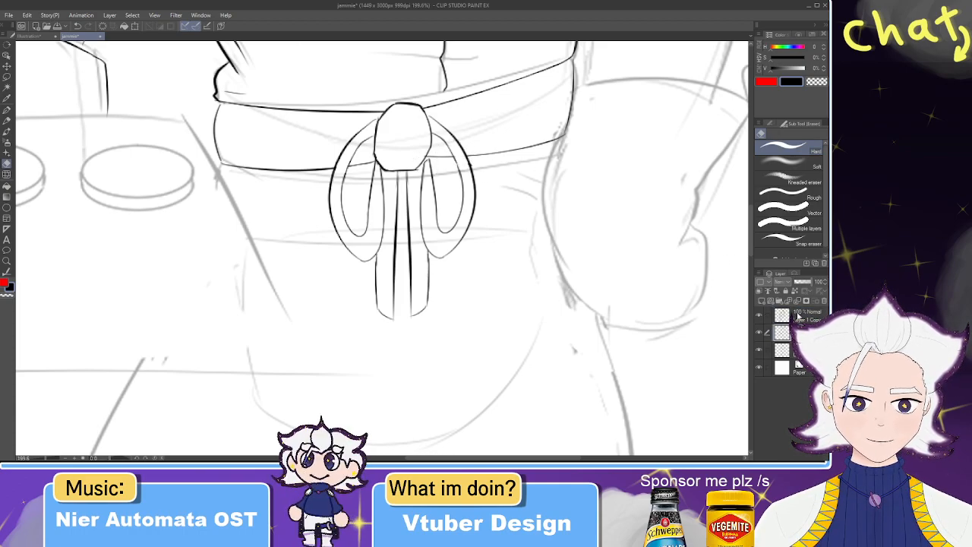
{"action": "left_click", "coordinate": [793, 319]}
{"action": "key", "text": "p"}
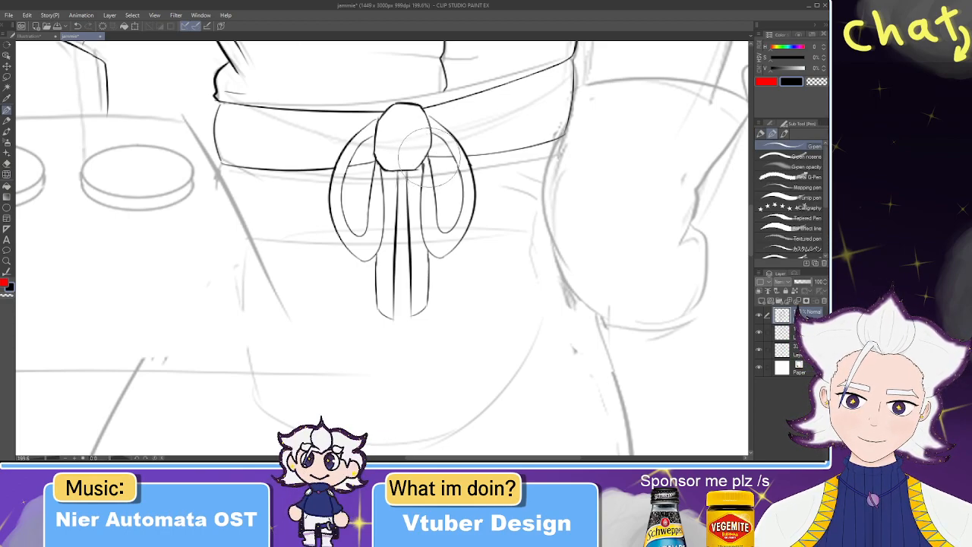
{"action": "key", "text": "e"}
{"action": "scroll", "coordinate": [413, 174], "scroll_direction": "down", "scroll_amount": 5}
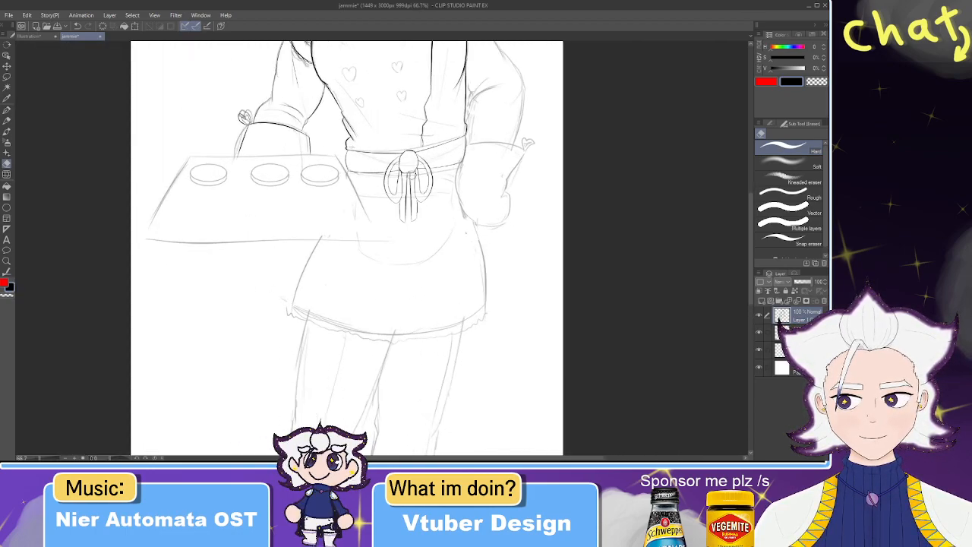
{"action": "scroll", "coordinate": [408, 176], "scroll_direction": "up", "scroll_amount": 4}
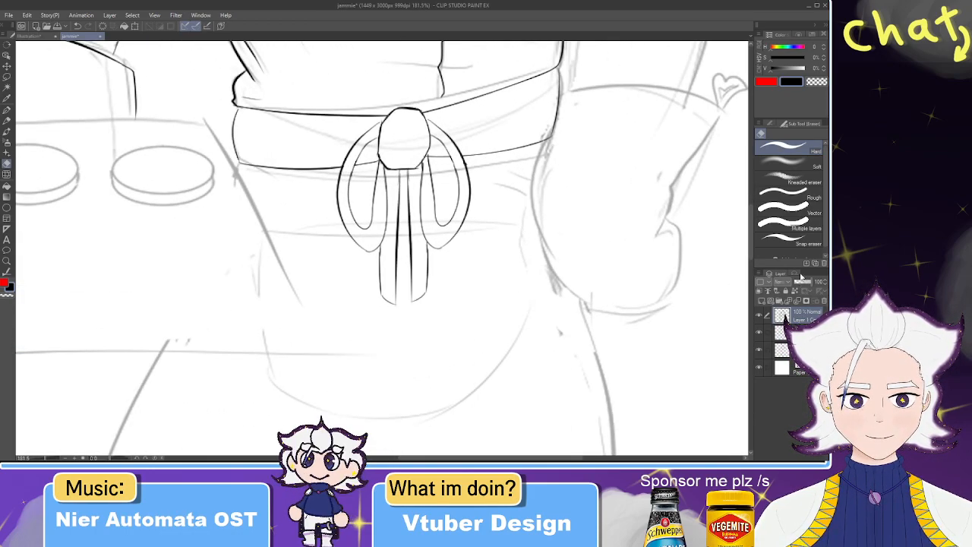
{"action": "scroll", "coordinate": [438, 127], "scroll_direction": "up", "scroll_amount": 3}
{"action": "key", "text": "space"}
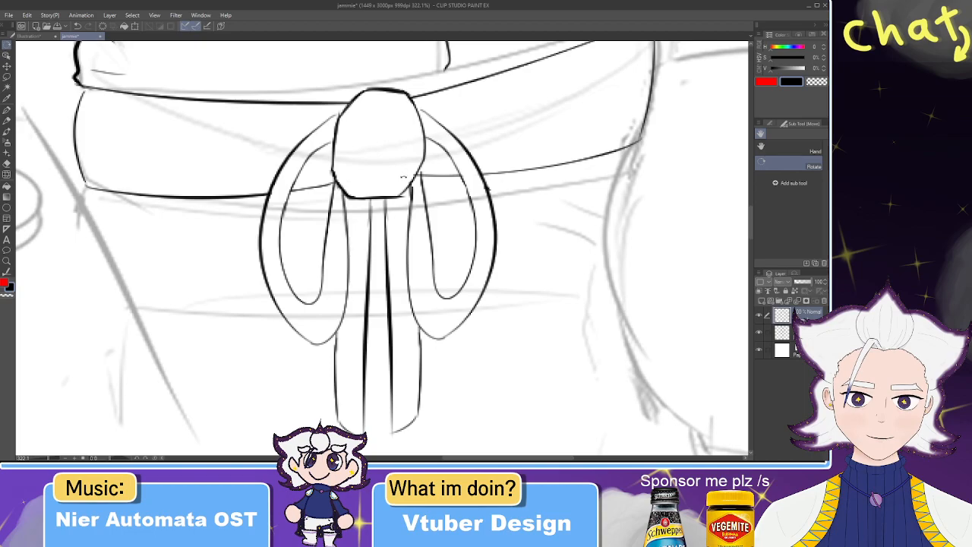
{"action": "key", "text": "e"}
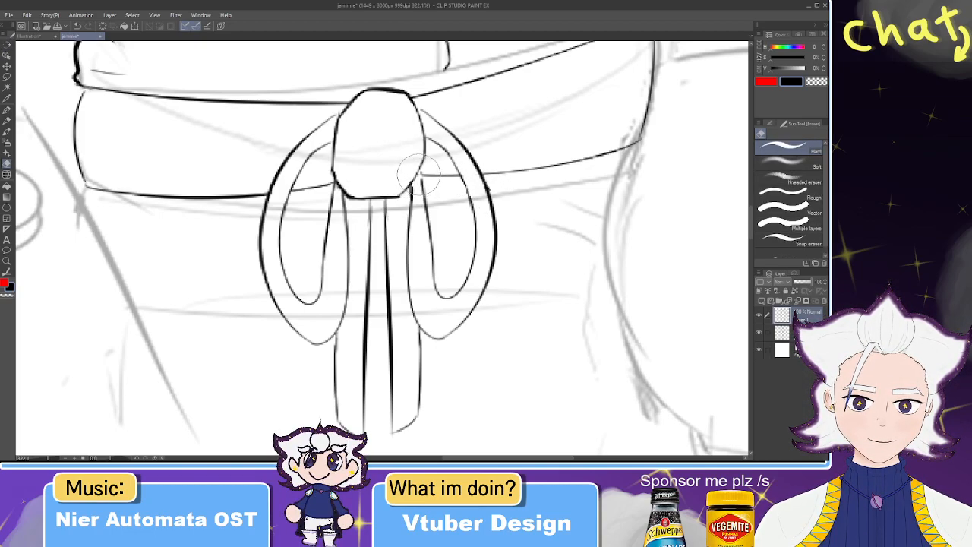
- Ink a diagonal fold line across the bow's knot with the G-pen
{"action": "key", "text": "p"}
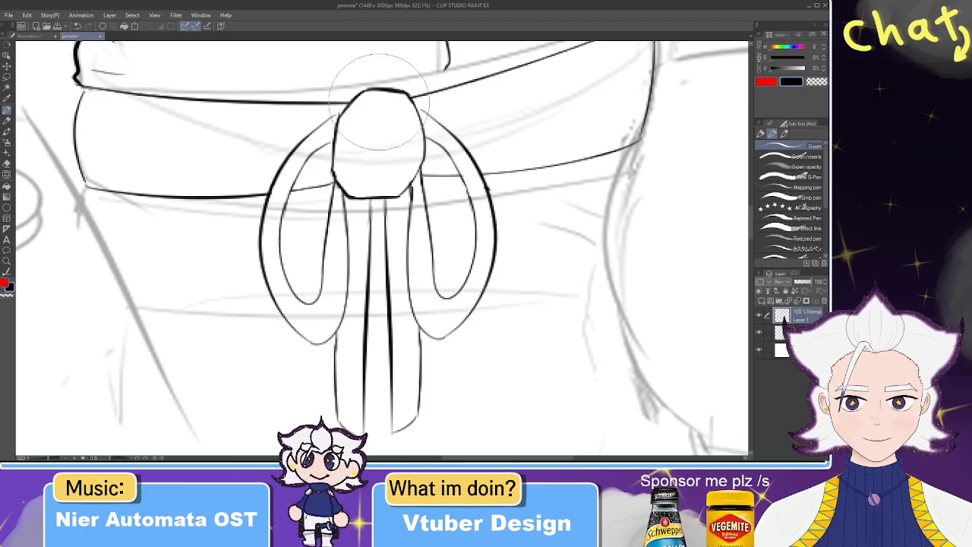
{"action": "left_click_drag", "start_coordinate": [361, 102], "coordinate": [374, 193]}
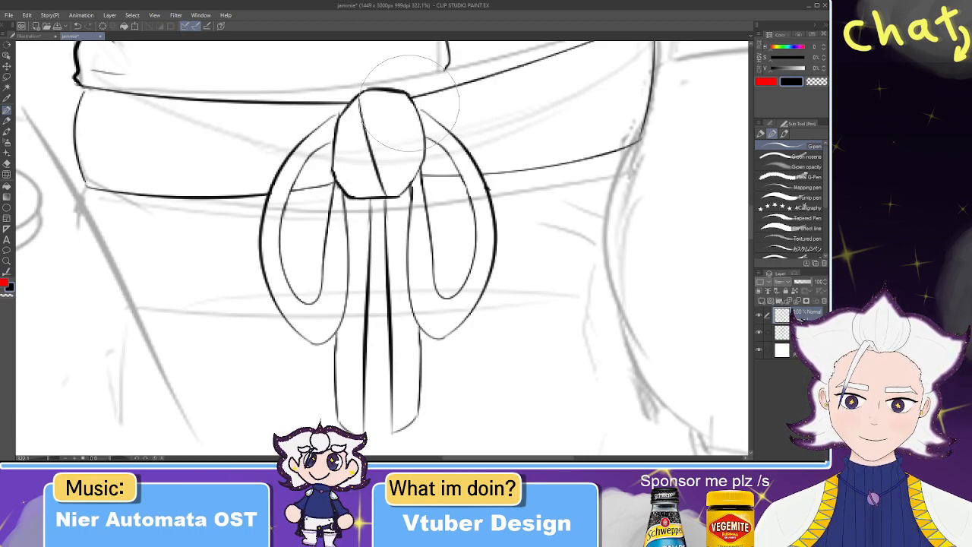
{"action": "scroll", "coordinate": [430, 99], "scroll_direction": "down", "scroll_amount": 3}
{"action": "scroll", "coordinate": [431, 99], "scroll_direction": "down", "scroll_amount": 3}
{"action": "scroll", "coordinate": [367, 122], "scroll_direction": "up", "scroll_amount": 3}
{"action": "left_click_drag", "start_coordinate": [386, 192], "coordinate": [389, 142]}
- Outline the tray's four sides over the sketch with the Straight line tool
{"action": "scroll", "coordinate": [388, 143], "scroll_direction": "down", "scroll_amount": 2}
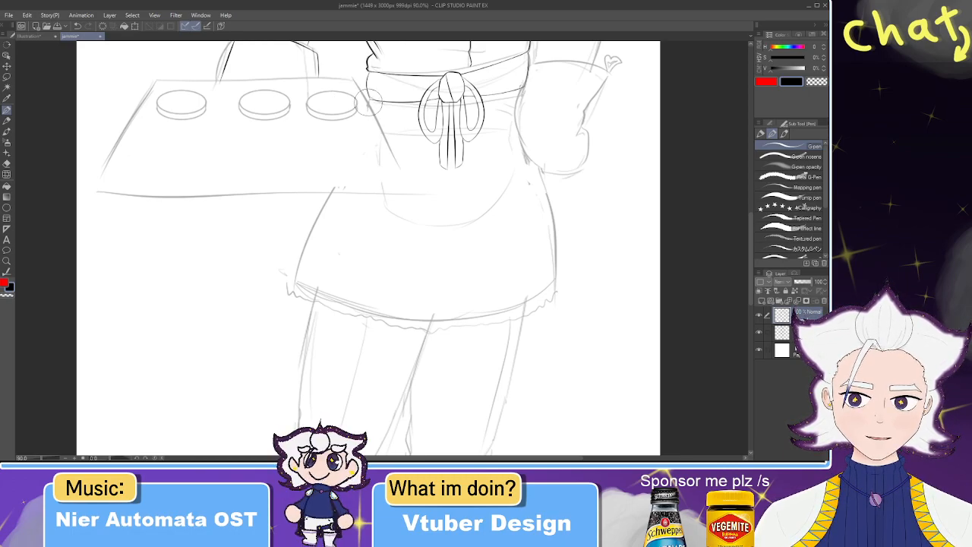
{"action": "left_click", "coordinate": [6, 207]}
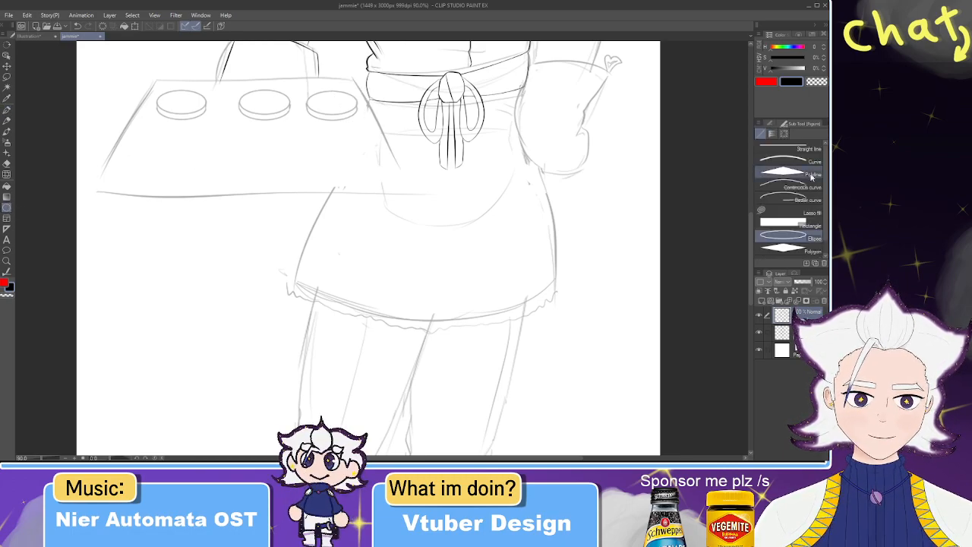
{"action": "left_click", "coordinate": [796, 150]}
{"action": "left_click_drag", "start_coordinate": [216, 107], "coordinate": [296, 142]}
{"action": "key", "text": "ctrl+z"}
{"action": "left_click_drag", "start_coordinate": [233, 115], "coordinate": [341, 111]}
{"action": "left_click_drag", "start_coordinate": [427, 117], "coordinate": [434, 116]}
{"action": "left_click_drag", "start_coordinate": [486, 173], "coordinate": [494, 228]}
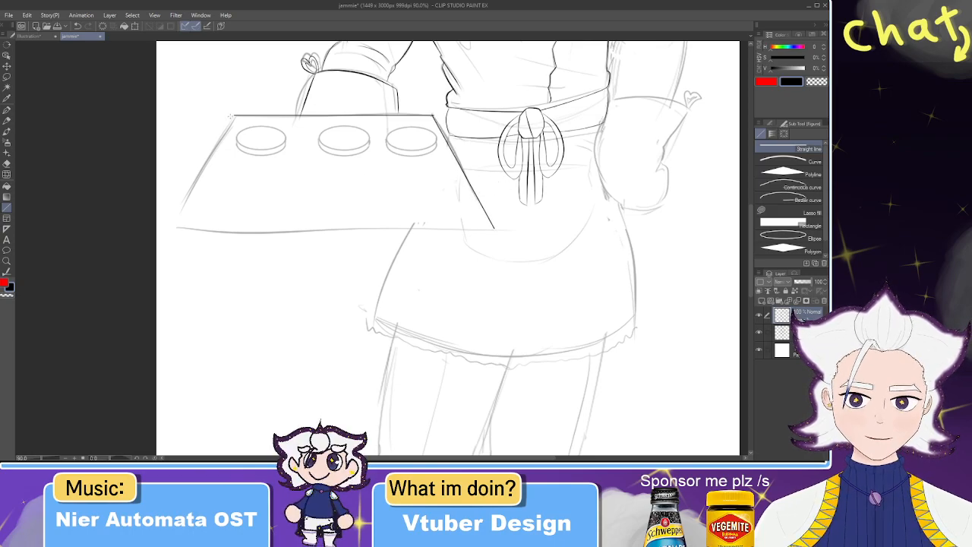
{"action": "left_click_drag", "start_coordinate": [182, 216], "coordinate": [400, 257]}
{"action": "left_click_drag", "start_coordinate": [483, 256], "coordinate": [491, 254]}
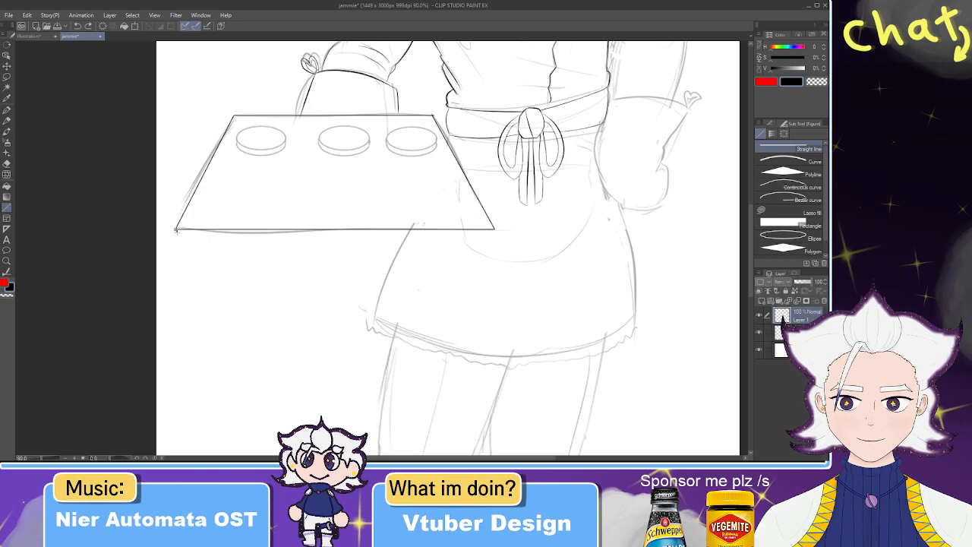
- Add a second straight line just below the tray's front edge to give it thickness
{"action": "left_click_drag", "start_coordinate": [176, 229], "coordinate": [493, 238]}
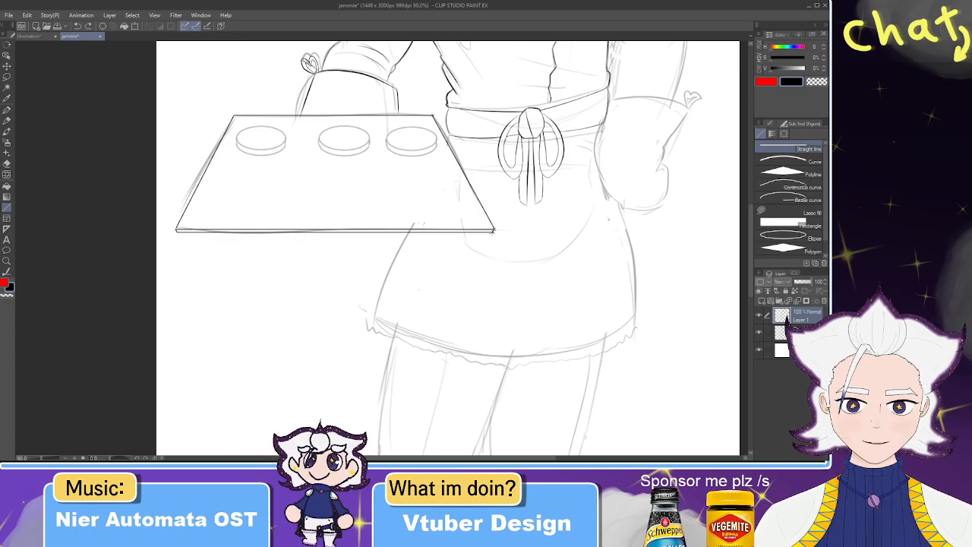
{"action": "key", "text": "e"}
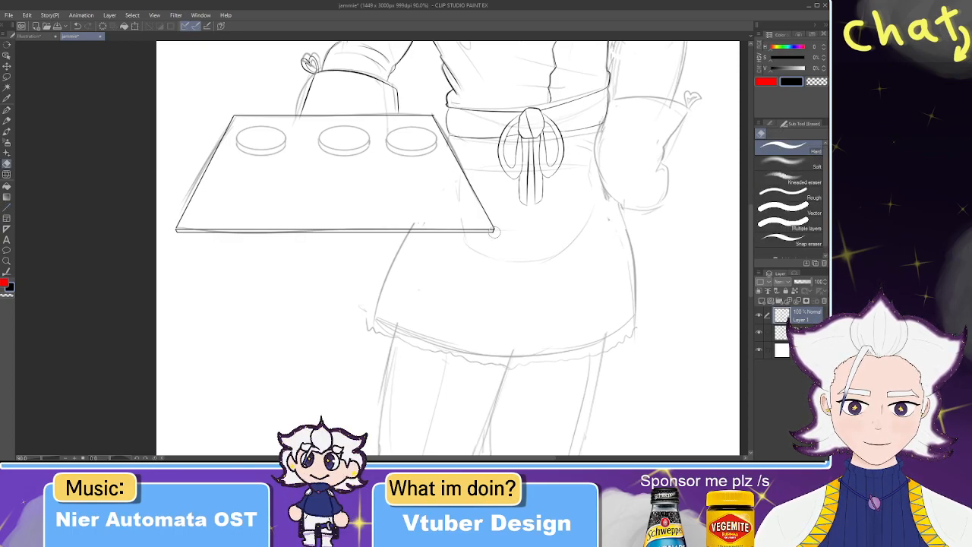
{"action": "scroll", "coordinate": [311, 176], "scroll_direction": "down", "scroll_amount": 3}
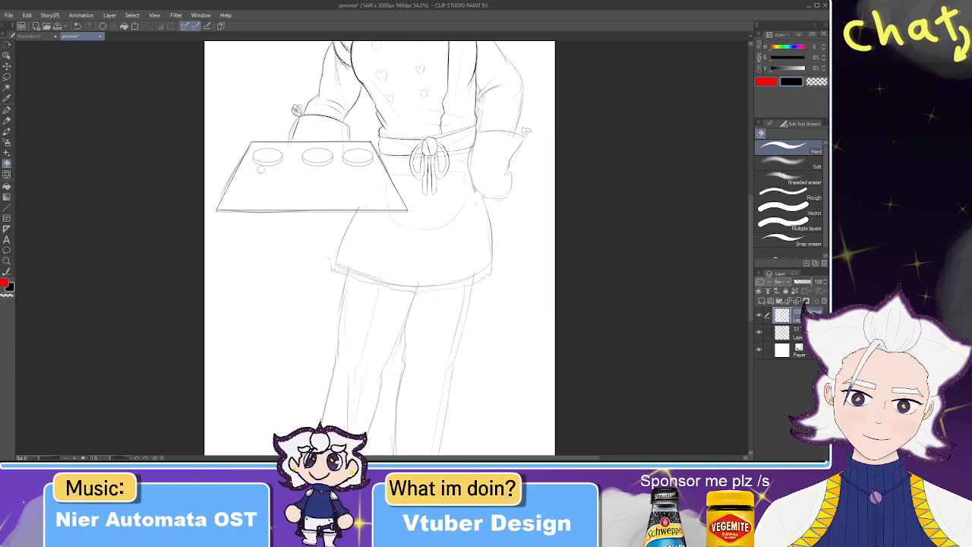
- Draw straight inner rim lines parallel to the tray's back and side edges
{"action": "scroll", "coordinate": [261, 169], "scroll_direction": "up", "scroll_amount": 3}
{"action": "scroll", "coordinate": [260, 168], "scroll_direction": "up", "scroll_amount": 3}
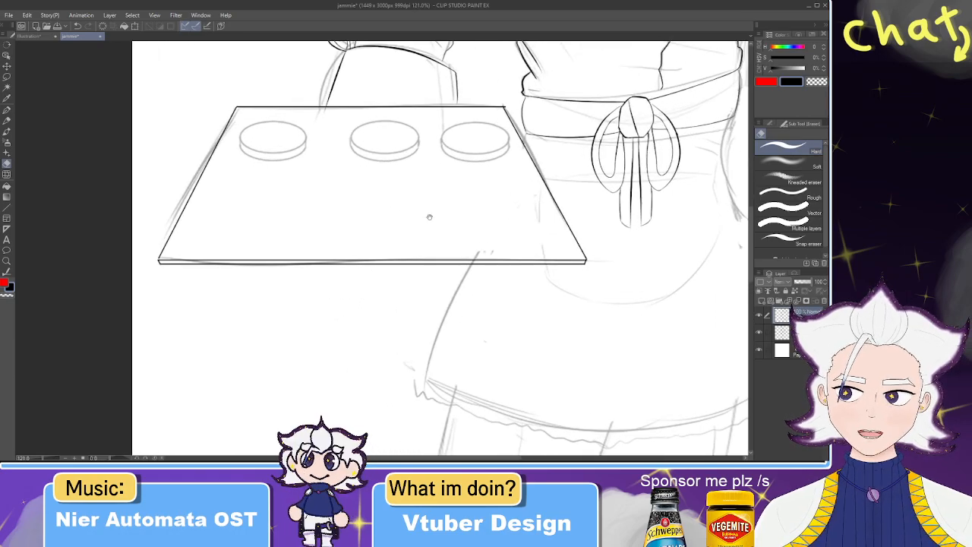
{"action": "left_click_drag", "start_coordinate": [427, 213], "coordinate": [271, 221]}
{"action": "scroll", "coordinate": [363, 207], "scroll_direction": "down", "scroll_amount": 2}
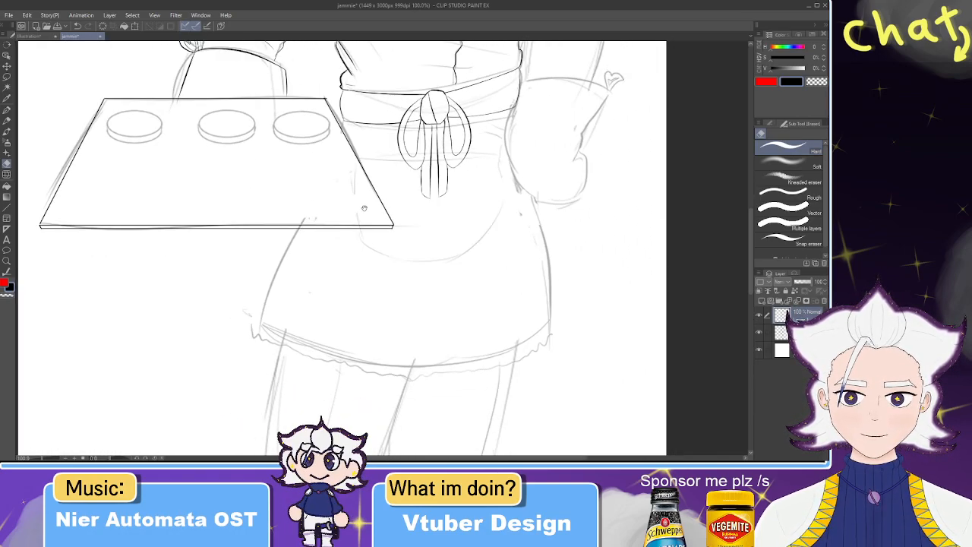
{"action": "scroll", "coordinate": [364, 207], "scroll_direction": "up", "scroll_amount": 1}
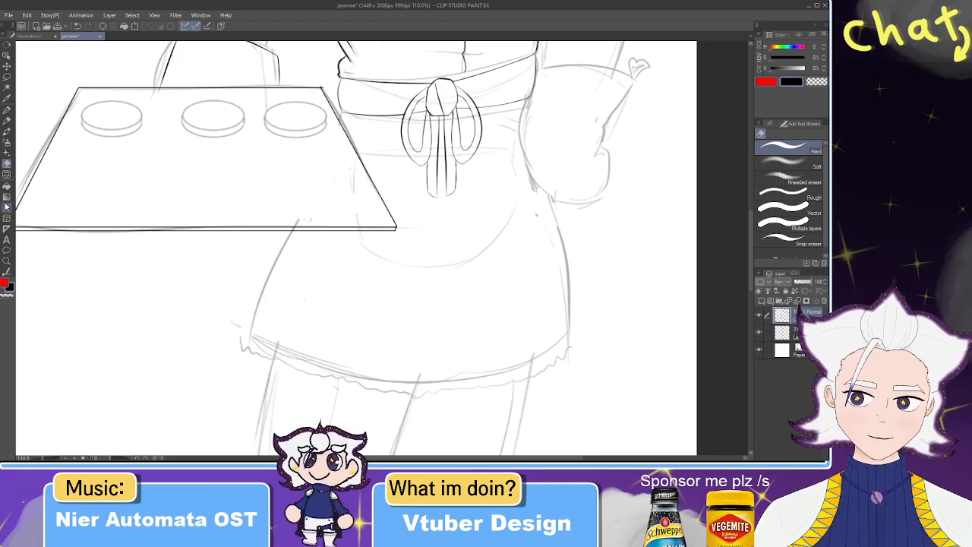
{"action": "left_click", "coordinate": [6, 206]}
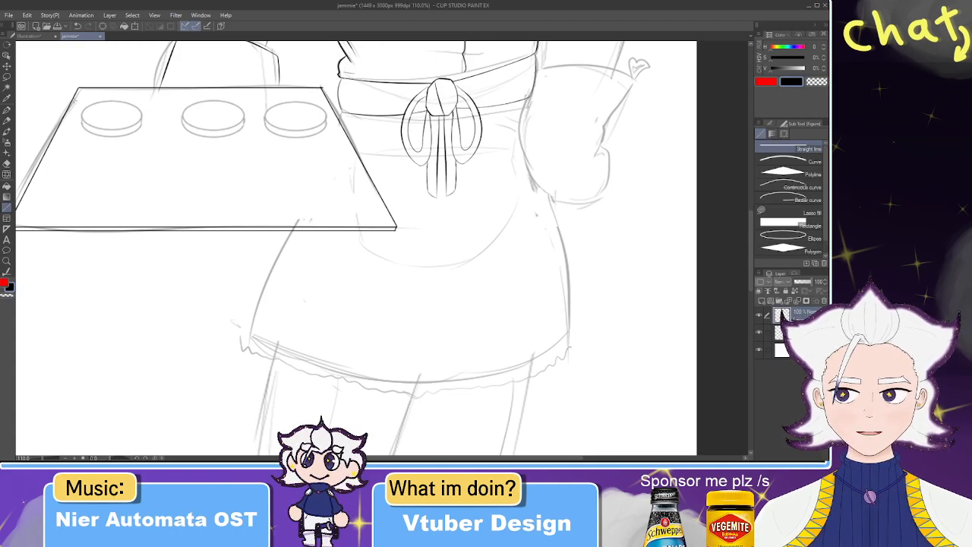
{"action": "mouse_move", "coordinate": [76, 94]}
{"action": "left_mouse_down"}
{"action": "mouse_move", "coordinate": [60, 157]}
{"action": "mouse_move", "coordinate": [17, 219]}
{"action": "left_mouse_up"}
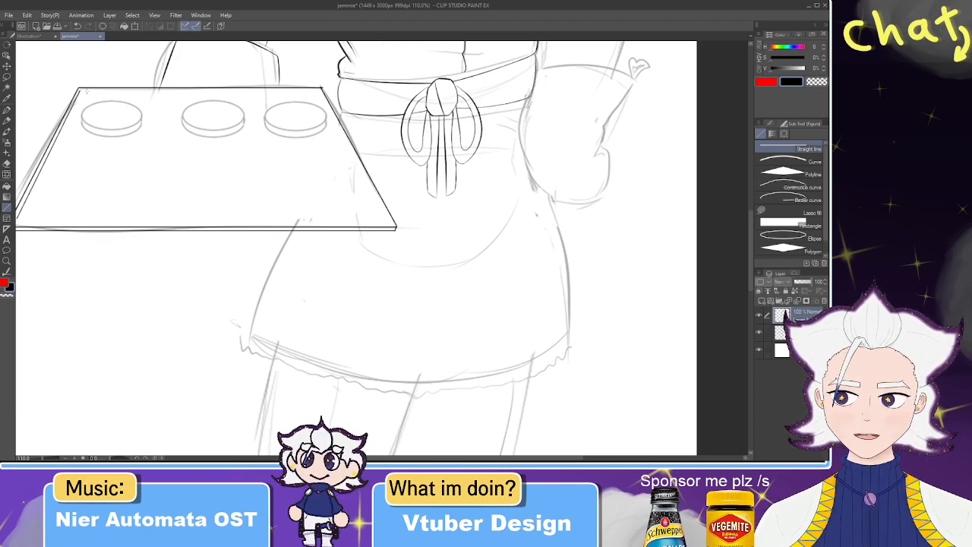
{"action": "mouse_move", "coordinate": [77, 89]}
{"action": "left_mouse_down"}
{"action": "mouse_move", "coordinate": [318, 89]}
{"action": "mouse_move", "coordinate": [393, 225]}
{"action": "left_mouse_up"}
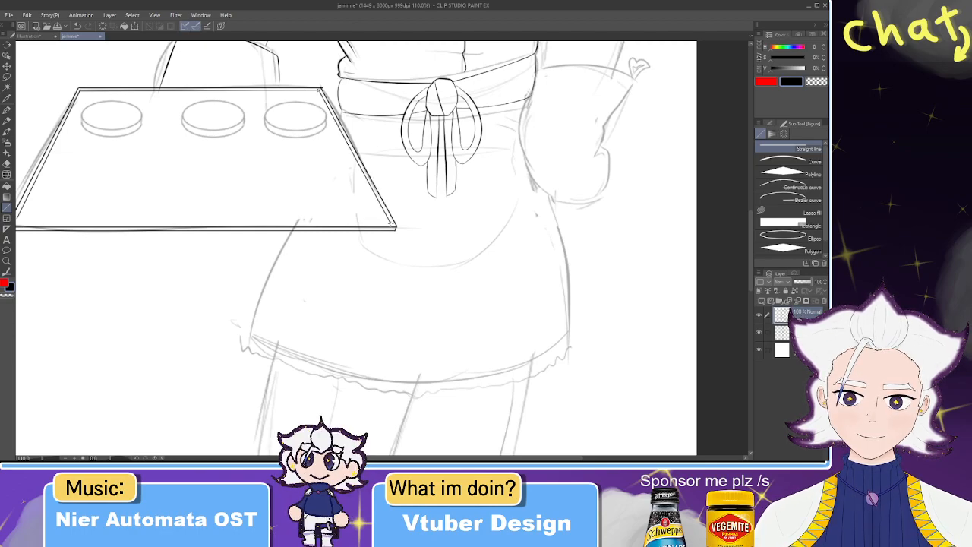
{"action": "left_click_drag", "start_coordinate": [339, 156], "coordinate": [489, 165]}
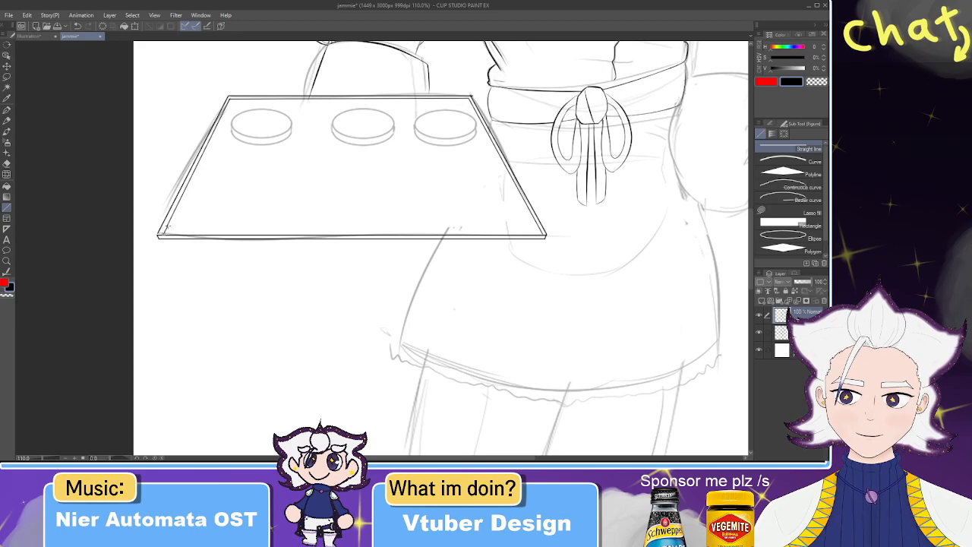
{"action": "left_click_drag", "start_coordinate": [464, 81], "coordinate": [432, 84]}
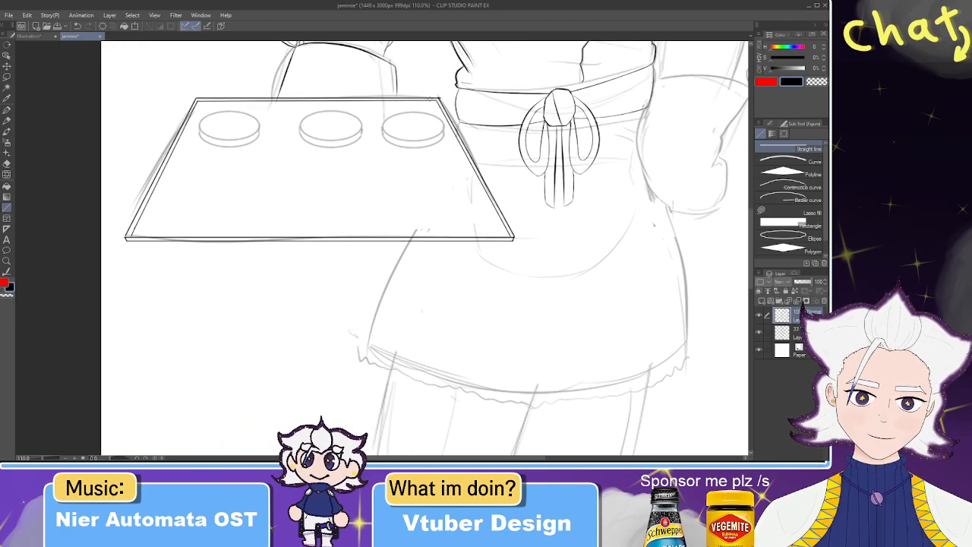
{"action": "key", "text": "e"}
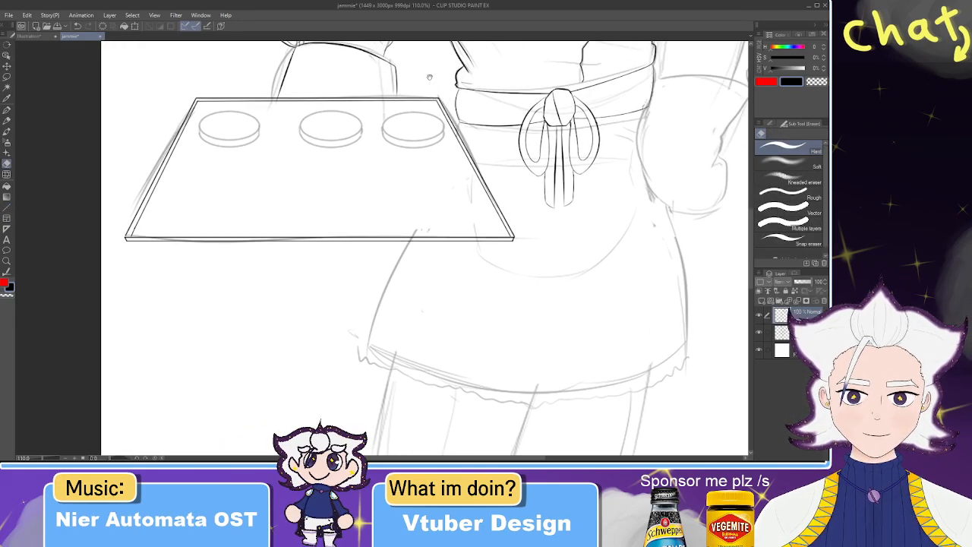
{"action": "key", "text": "p"}
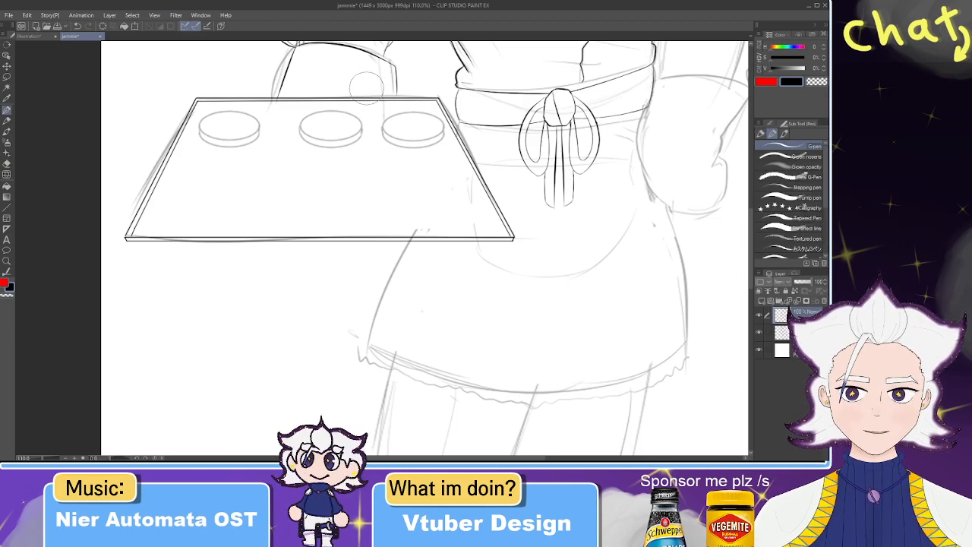
- Erase the ends of the cuff lines that cross the tray's back edge
{"action": "scroll", "coordinate": [366, 87], "scroll_direction": "up", "scroll_amount": 2}
{"action": "key", "text": "e"}
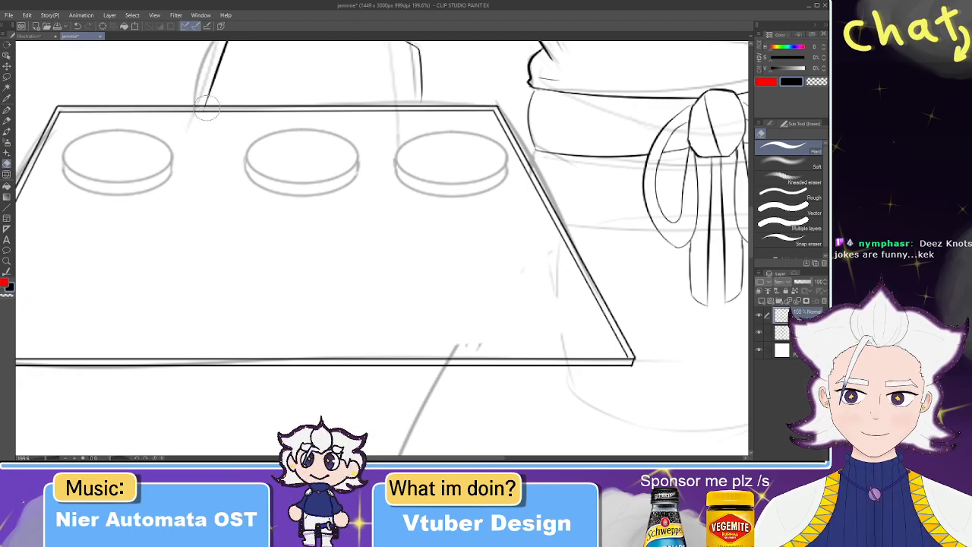
{"action": "key", "text": "p"}
- Ink the outer contour of the upper arm from the sleeve's lace trim toward the elbow with the G-pen
{"action": "left_click_drag", "start_coordinate": [452, 105], "coordinate": [242, 148]}
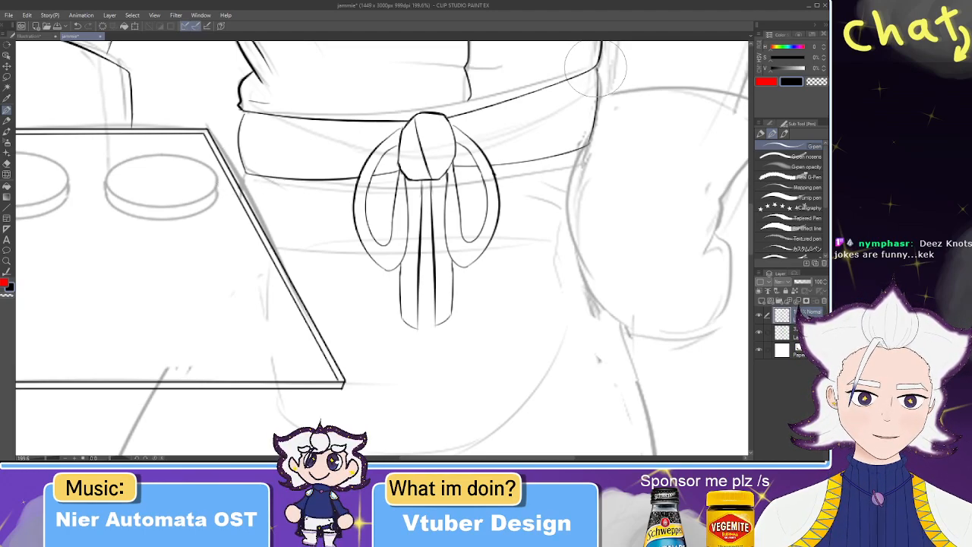
{"action": "left_click_drag", "start_coordinate": [521, 112], "coordinate": [486, 52]}
{"action": "scroll", "coordinate": [425, 103], "scroll_direction": "down", "scroll_amount": 4}
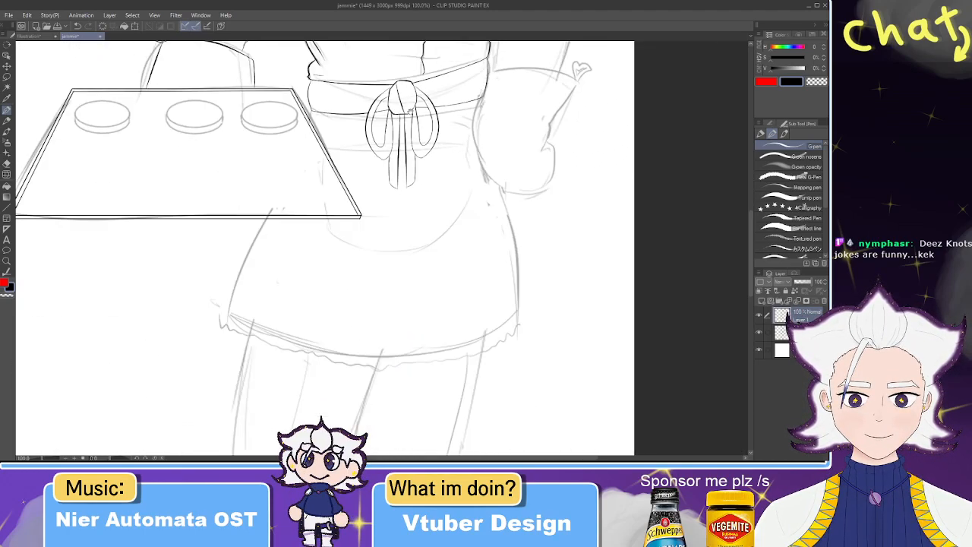
{"action": "scroll", "coordinate": [410, 112], "scroll_direction": "up", "scroll_amount": 3}
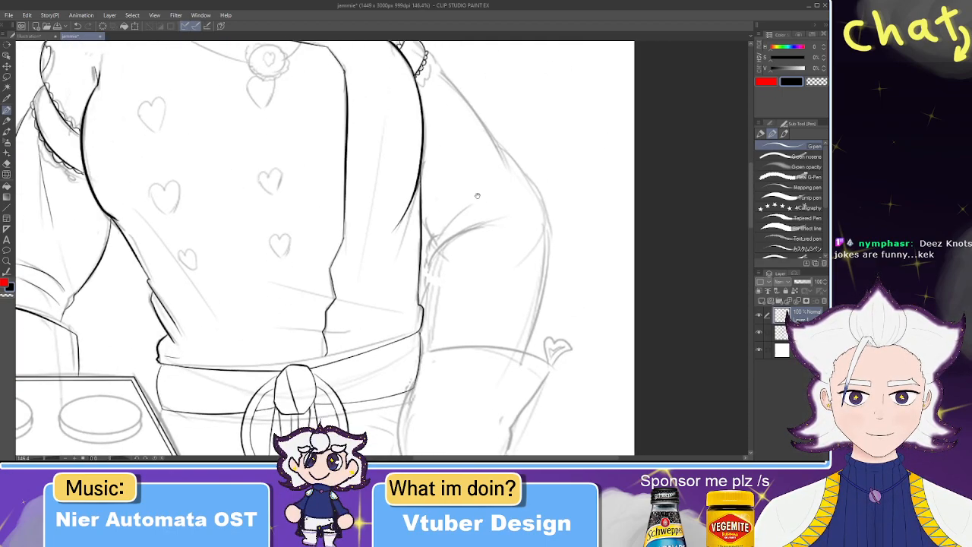
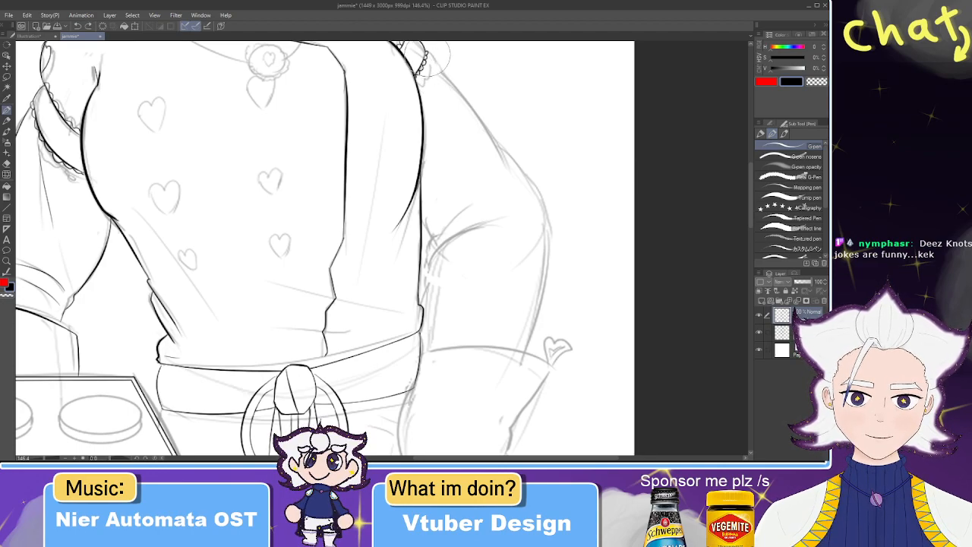
{"action": "left_click_drag", "start_coordinate": [441, 72], "coordinate": [502, 184]}
{"action": "key", "text": "ctrl+z"}
{"action": "mouse_move", "coordinate": [442, 76]}
{"action": "left_mouse_down"}
{"action": "mouse_move", "coordinate": [487, 127]}
{"action": "mouse_move", "coordinate": [483, 157]}
{"action": "mouse_move", "coordinate": [447, 84]}
{"action": "mouse_move", "coordinate": [490, 133]}
{"action": "mouse_move", "coordinate": [491, 180]}
{"action": "mouse_move", "coordinate": [488, 143]}
{"action": "mouse_move", "coordinate": [450, 102]}
{"action": "mouse_move", "coordinate": [479, 139]}
{"action": "left_mouse_up"}
{"action": "key", "text": "ctrl+z"}
{"action": "key", "text": "ctrl+z"}
- Ink the outer forearm line from the elbow to the oven mitt's opening
{"action": "mouse_move", "coordinate": [453, 105]}
{"action": "left_mouse_down"}
{"action": "mouse_move", "coordinate": [487, 143]}
{"action": "mouse_move", "coordinate": [484, 240]}
{"action": "left_mouse_up"}
{"action": "mouse_move", "coordinate": [477, 206]}
{"action": "left_mouse_down"}
{"action": "mouse_move", "coordinate": [481, 130]}
{"action": "mouse_move", "coordinate": [478, 240]}
{"action": "left_mouse_up"}
{"action": "key", "text": "ctrl+z"}
{"action": "left_click_drag", "start_coordinate": [506, 108], "coordinate": [488, 228]}
{"action": "key", "text": "ctrl+z"}
- Ink the crease inside the elbow and the inner forearm line running down to the mitt
{"action": "mouse_move", "coordinate": [382, 101]}
{"action": "left_mouse_down"}
{"action": "mouse_move", "coordinate": [392, 146]}
{"action": "mouse_move", "coordinate": [390, 121]}
{"action": "mouse_move", "coordinate": [407, 106]}
{"action": "mouse_move", "coordinate": [391, 118]}
{"action": "mouse_move", "coordinate": [421, 92]}
{"action": "left_mouse_up"}
{"action": "key", "text": "ctrl+z"}
{"action": "key", "text": "ctrl+z"}
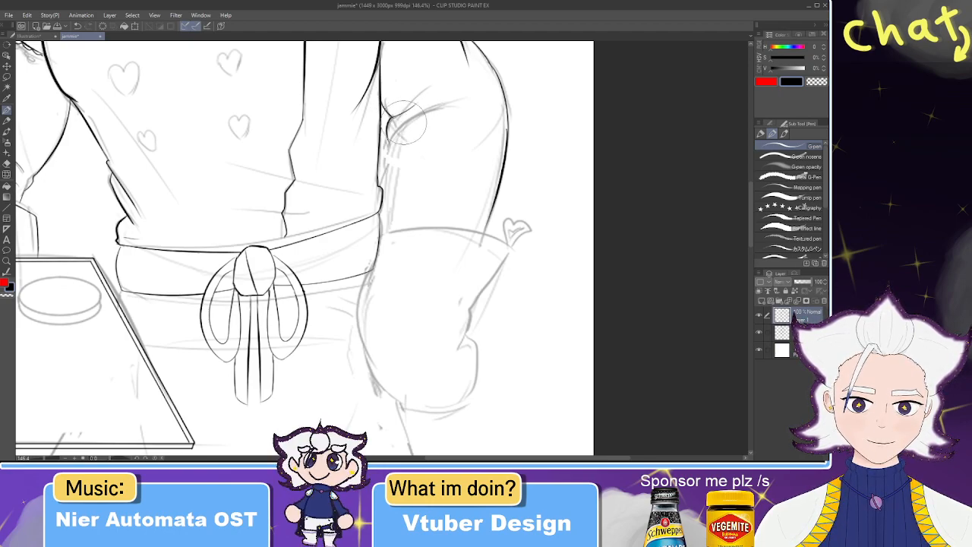
{"action": "left_click_drag", "start_coordinate": [389, 145], "coordinate": [386, 205]}
{"action": "key", "text": "ctrl+z"}
{"action": "left_click_drag", "start_coordinate": [389, 145], "coordinate": [387, 238]}
- Erase the end of the waistband where the forearm and mitt overlap it
{"action": "key", "text": "e"}
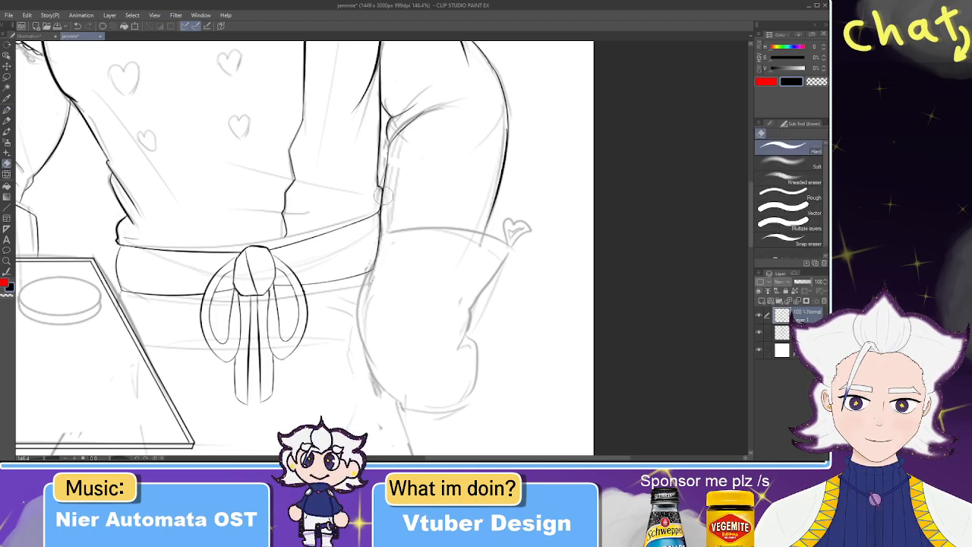
{"action": "scroll", "coordinate": [390, 206], "scroll_direction": "down", "scroll_amount": 1}
{"action": "scroll", "coordinate": [390, 205], "scroll_direction": "down", "scroll_amount": 5}
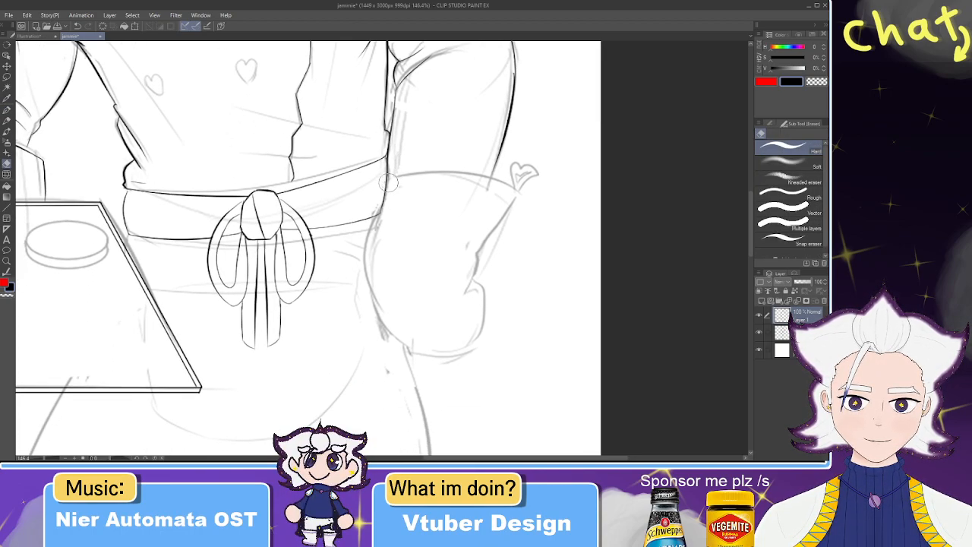
{"action": "key", "text": "p"}
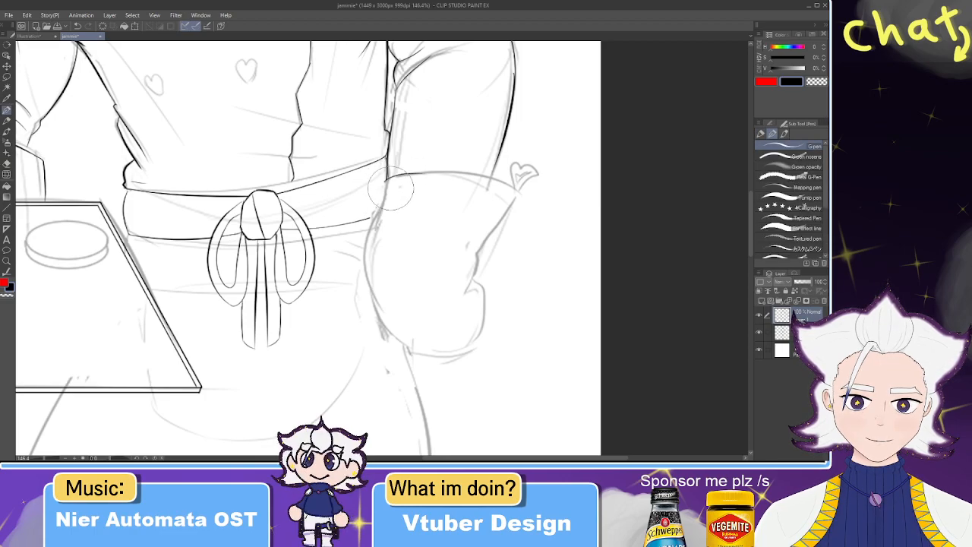
- Ink the mitt's rounded outline from the waistband side around the fingertips to the thumb
{"action": "mouse_move", "coordinate": [388, 179]}
{"action": "left_mouse_down"}
{"action": "mouse_move", "coordinate": [364, 246]}
{"action": "mouse_move", "coordinate": [390, 182]}
{"action": "mouse_move", "coordinate": [368, 222]}
{"action": "mouse_move", "coordinate": [377, 312]}
{"action": "mouse_move", "coordinate": [433, 342]}
{"action": "left_mouse_up"}
{"action": "key", "text": "ctrl+z"}
{"action": "key", "text": "ctrl+z"}
{"action": "mouse_move", "coordinate": [377, 313]}
{"action": "left_mouse_down"}
{"action": "mouse_move", "coordinate": [459, 345]}
{"action": "mouse_move", "coordinate": [409, 340]}
{"action": "mouse_move", "coordinate": [415, 347]}
{"action": "mouse_move", "coordinate": [464, 345]}
{"action": "mouse_move", "coordinate": [433, 355]}
{"action": "mouse_move", "coordinate": [474, 334]}
{"action": "mouse_move", "coordinate": [431, 354]}
{"action": "mouse_move", "coordinate": [460, 351]}
{"action": "mouse_move", "coordinate": [471, 336]}
{"action": "mouse_move", "coordinate": [433, 354]}
{"action": "mouse_move", "coordinate": [484, 328]}
{"action": "mouse_move", "coordinate": [434, 355]}
{"action": "mouse_move", "coordinate": [484, 314]}
{"action": "mouse_move", "coordinate": [476, 317]}
{"action": "mouse_move", "coordinate": [483, 322]}
{"action": "mouse_move", "coordinate": [478, 277]}
{"action": "mouse_move", "coordinate": [490, 316]}
{"action": "left_mouse_up"}
{"action": "key", "text": "ctrl+z"}
{"action": "key", "text": "ctrl+z"}
{"action": "key", "text": "ctrl+z"}
{"action": "key", "text": "ctrl+z"}
{"action": "key", "text": "ctrl+z"}
{"action": "key", "text": "ctrl+z"}
{"action": "left_click_drag", "start_coordinate": [475, 284], "coordinate": [487, 310]}
{"action": "key", "text": "ctrl+z"}
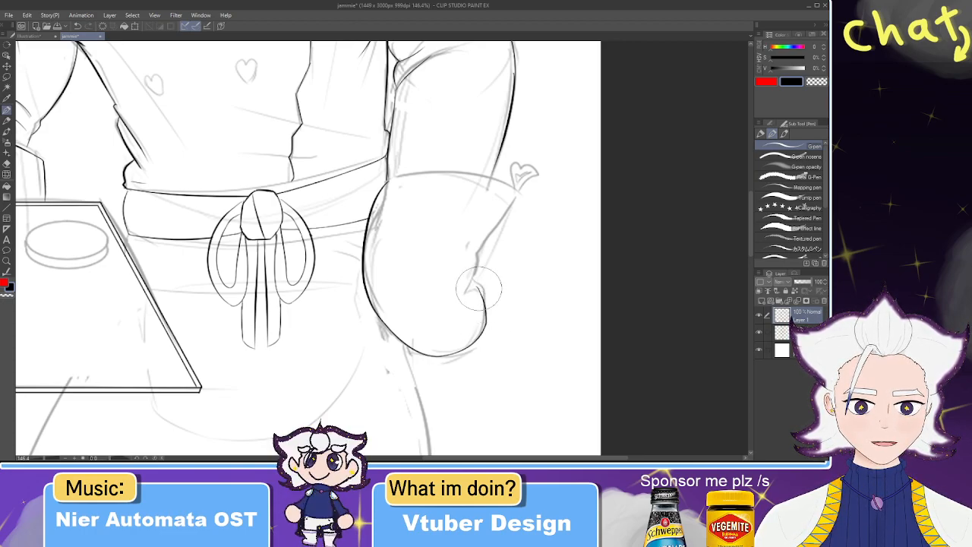
- Ink the curved upper rim of the oven mitt across the wrist
{"action": "left_click_drag", "start_coordinate": [385, 181], "coordinate": [513, 188]}
{"action": "key", "text": "ctrl+z"}
{"action": "left_click_drag", "start_coordinate": [386, 182], "coordinate": [507, 187]}
{"action": "key", "text": "ctrl+z"}
{"action": "mouse_move", "coordinate": [386, 182]}
{"action": "left_mouse_down"}
{"action": "mouse_move", "coordinate": [508, 197]}
{"action": "mouse_move", "coordinate": [443, 169]}
{"action": "mouse_move", "coordinate": [503, 184]}
{"action": "left_mouse_up"}
{"action": "key", "text": "ctrl+z"}
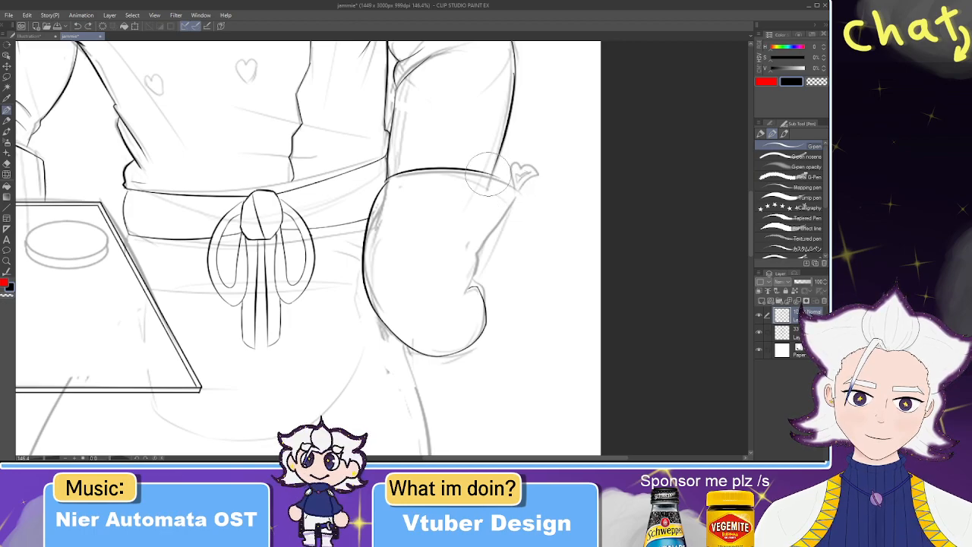
- Ink the mitt's outer edge from the rim corner down to the thumb and clean up the line joint at the opposite rim corner
{"action": "left_click_drag", "start_coordinate": [521, 189], "coordinate": [478, 257]}
{"action": "left_click_drag", "start_coordinate": [520, 193], "coordinate": [477, 254]}
{"action": "key", "text": "ctrl+z"}
{"action": "left_click_drag", "start_coordinate": [521, 192], "coordinate": [466, 287]}
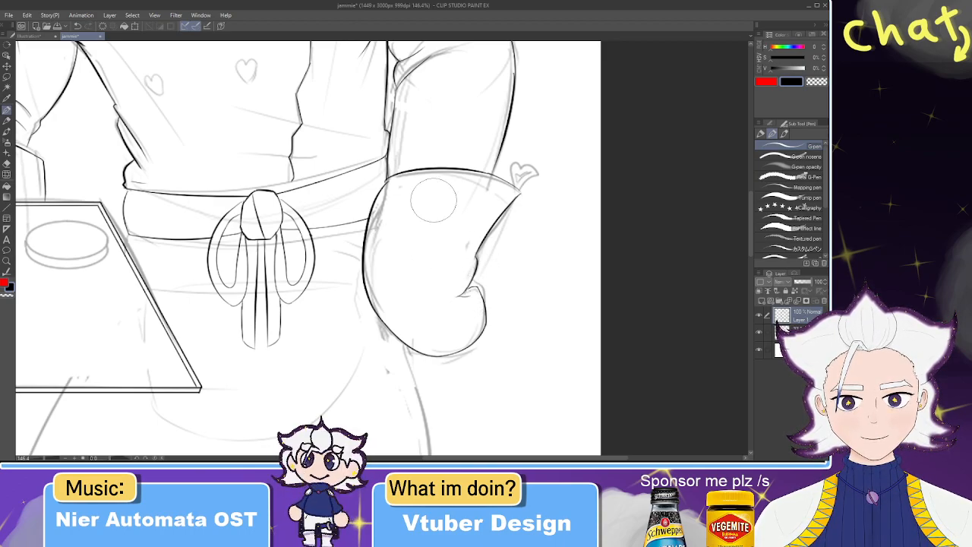
{"action": "key", "text": "e"}
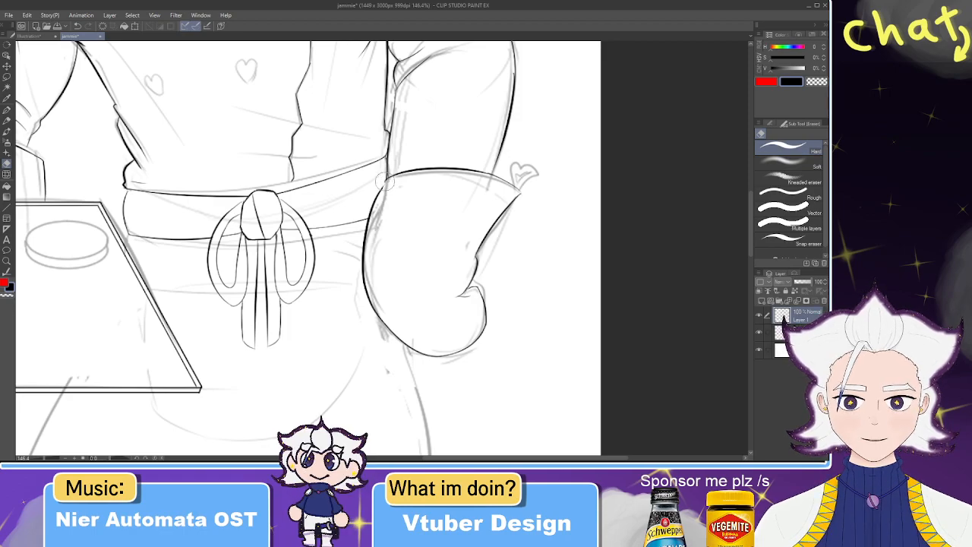
{"action": "key", "text": "p"}
- Draw a double-outlined heart loop on the outer corner of the mitt's rim
{"action": "mouse_move", "coordinate": [385, 180]}
{"action": "left_mouse_down"}
{"action": "mouse_move", "coordinate": [602, 174]}
{"action": "mouse_move", "coordinate": [332, 218]}
{"action": "left_mouse_up"}
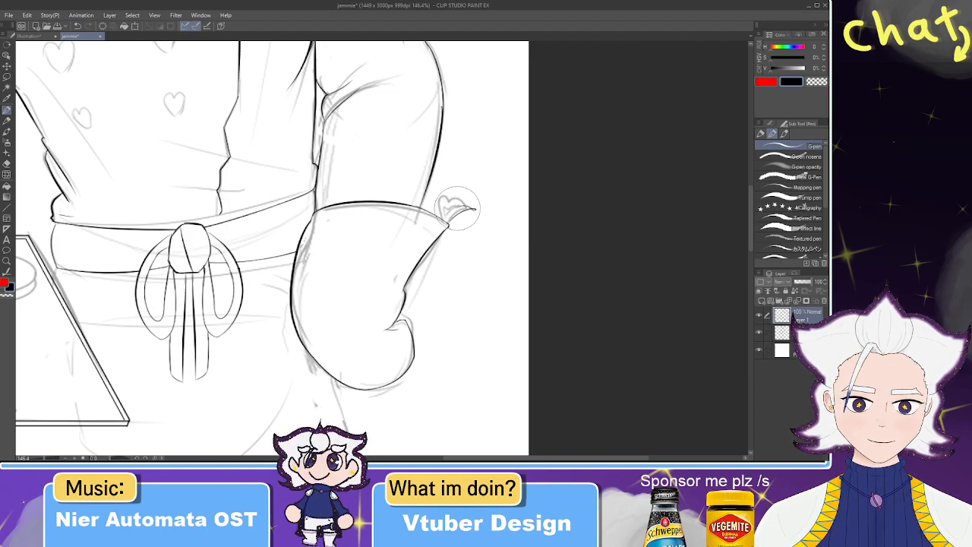
{"action": "mouse_move", "coordinate": [462, 197]}
{"action": "left_mouse_down"}
{"action": "mouse_move", "coordinate": [448, 223]}
{"action": "mouse_move", "coordinate": [471, 195]}
{"action": "left_mouse_up"}
{"action": "key", "text": "ctrl+z"}
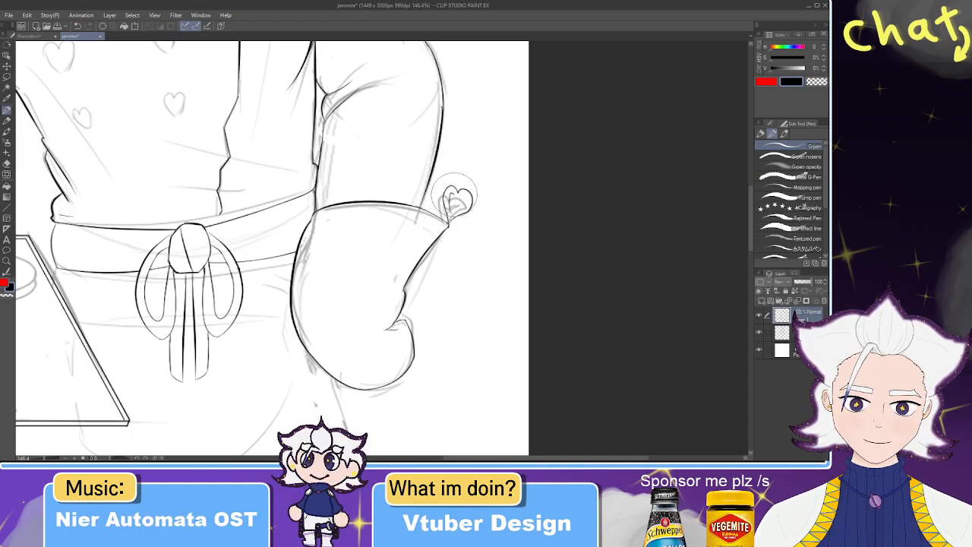
{"action": "key", "text": "ctrl+z"}
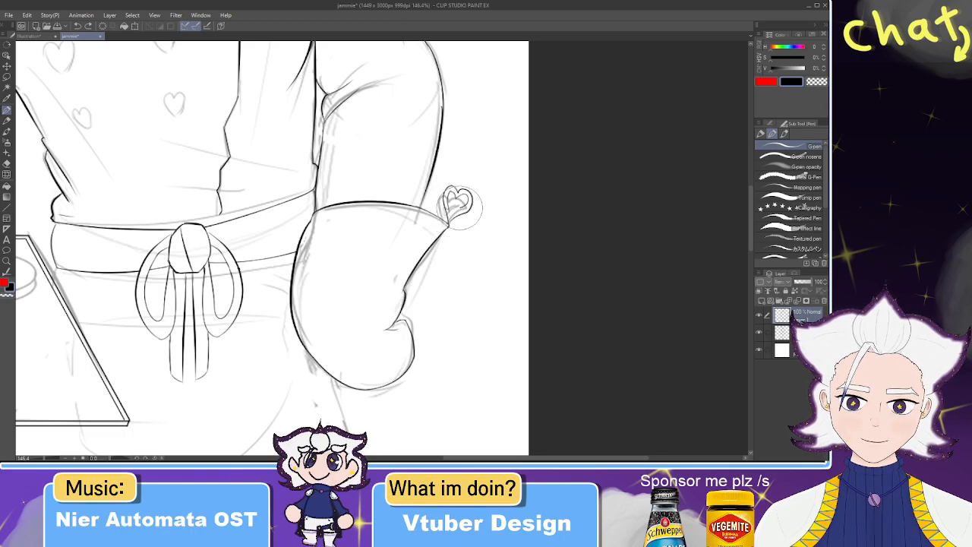
{"action": "left_click_drag", "start_coordinate": [458, 197], "coordinate": [453, 215]}
- Ink the skirt's side edge from below the mitt down to the hem
{"action": "left_click_drag", "start_coordinate": [375, 135], "coordinate": [437, 212]}
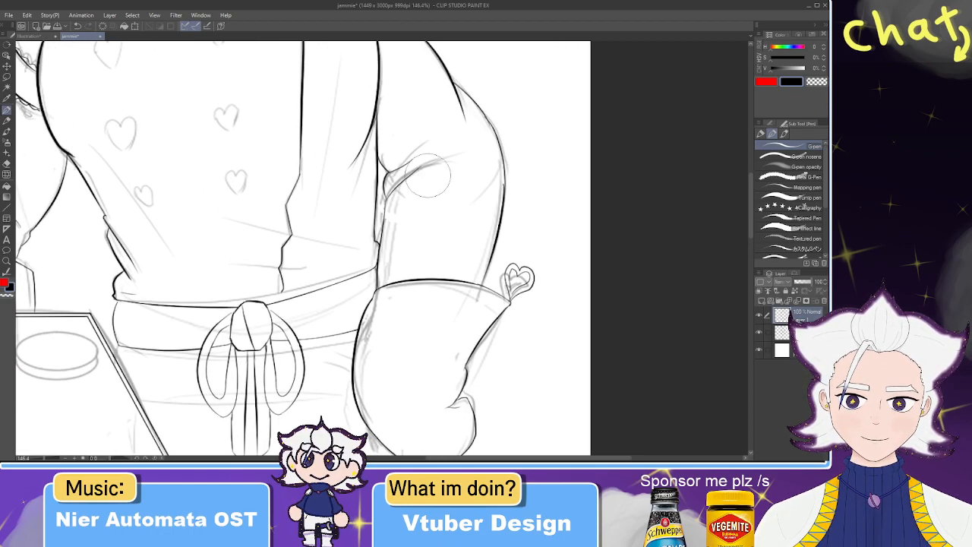
{"action": "left_click_drag", "start_coordinate": [463, 131], "coordinate": [473, 182]}
{"action": "left_click_drag", "start_coordinate": [427, 100], "coordinate": [426, 126]}
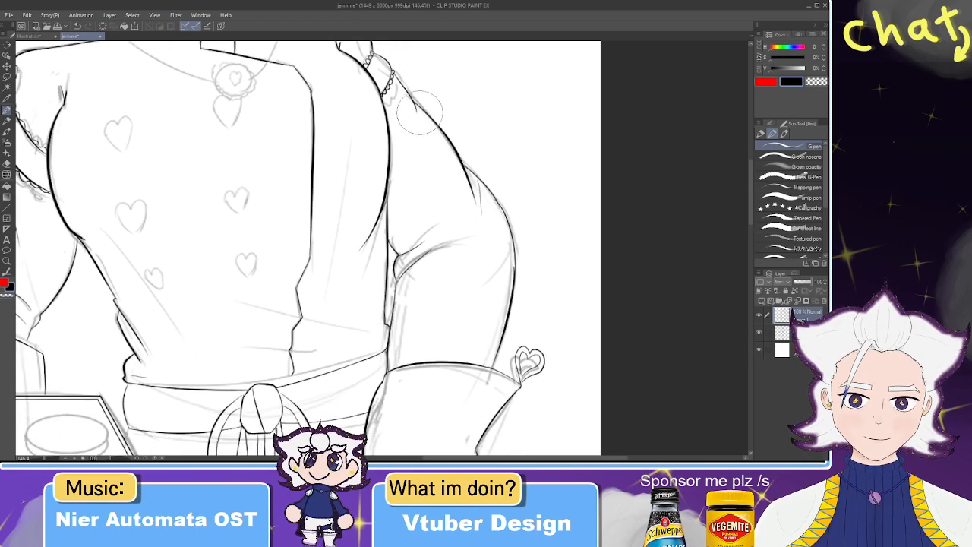
{"action": "left_click_drag", "start_coordinate": [428, 246], "coordinate": [406, 199]}
{"action": "left_click_drag", "start_coordinate": [405, 277], "coordinate": [576, 84]}
{"action": "mouse_move", "coordinate": [465, 188]}
{"action": "left_mouse_down"}
{"action": "mouse_move", "coordinate": [433, 198]}
{"action": "mouse_move", "coordinate": [377, 291]}
{"action": "left_mouse_up"}
{"action": "left_click_drag", "start_coordinate": [388, 204], "coordinate": [391, 68]}
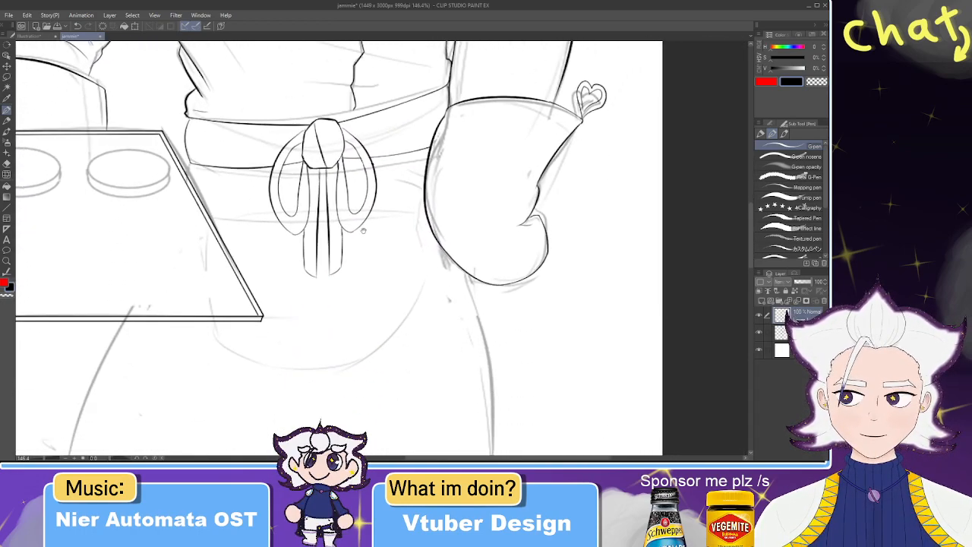
{"action": "left_click_drag", "start_coordinate": [366, 227], "coordinate": [360, 199]}
{"action": "mouse_move", "coordinate": [405, 259]}
{"action": "left_mouse_down"}
{"action": "mouse_move", "coordinate": [410, 198]}
{"action": "mouse_move", "coordinate": [458, 372]}
{"action": "left_mouse_up"}
{"action": "scroll", "coordinate": [410, 198], "scroll_direction": "down", "scroll_amount": 2}
{"action": "key", "text": "ctrl+z"}
{"action": "left_click_drag", "start_coordinate": [446, 187], "coordinate": [461, 353]}
{"action": "key", "text": "ctrl+z"}
{"action": "left_click_drag", "start_coordinate": [450, 188], "coordinate": [464, 325]}
- Ink the skirt's opposite side edge from below the tray down to the hem corner
{"action": "left_click_drag", "start_coordinate": [202, 215], "coordinate": [162, 323]}
{"action": "key", "text": "ctrl+z"}
{"action": "left_click_drag", "start_coordinate": [204, 215], "coordinate": [161, 326]}
{"action": "key", "text": "ctrl+z"}
{"action": "mouse_move", "coordinate": [204, 214]}
{"action": "left_mouse_down"}
{"action": "mouse_move", "coordinate": [160, 323]}
{"action": "mouse_move", "coordinate": [465, 327]}
{"action": "mouse_move", "coordinate": [232, 346]}
{"action": "mouse_move", "coordinate": [166, 331]}
{"action": "left_mouse_up"}
{"action": "key", "text": "ctrl+z"}
{"action": "key", "text": "ctrl+z"}
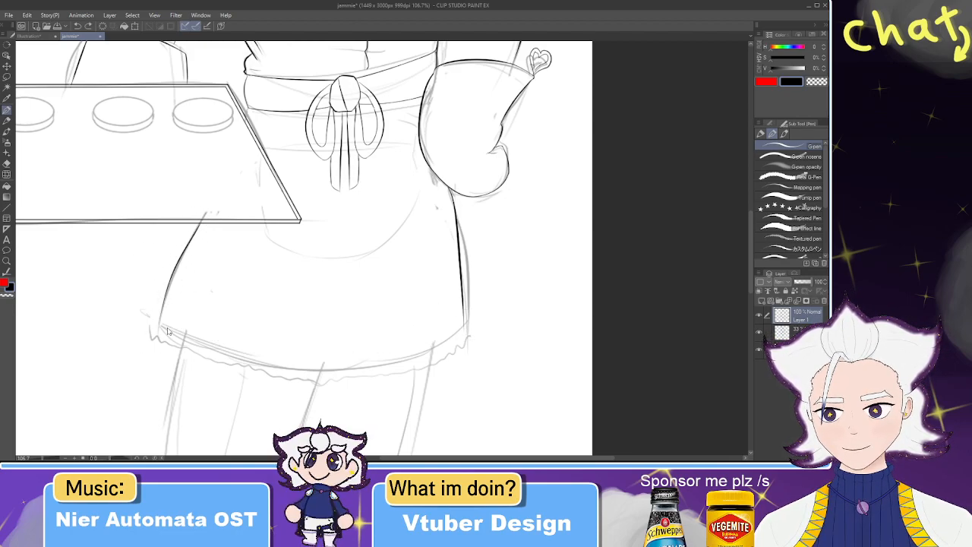
{"action": "left_click_drag", "start_coordinate": [169, 282], "coordinate": [161, 325]}
{"action": "key", "text": "ctrl+z"}
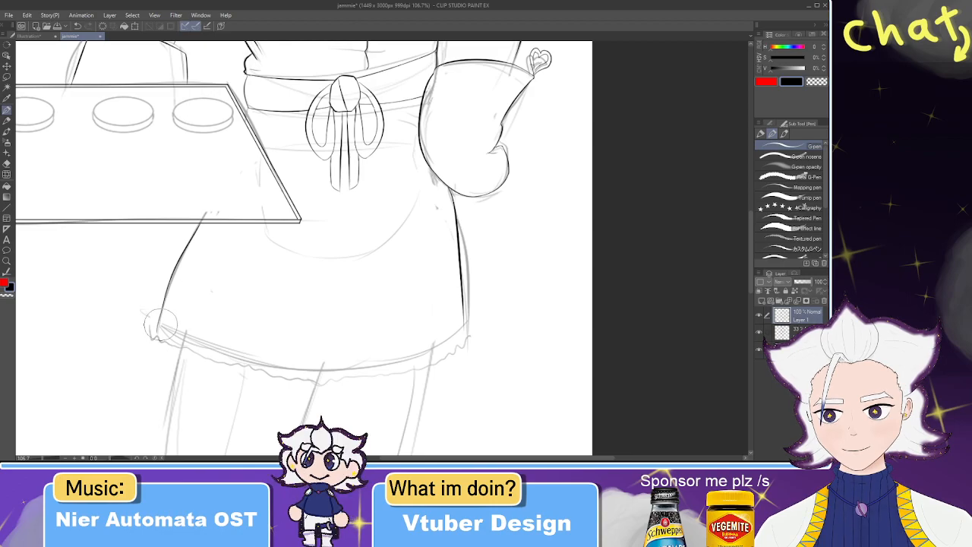
{"action": "key", "text": "ctrl+z"}
{"action": "left_click_drag", "start_coordinate": [169, 279], "coordinate": [158, 328]}
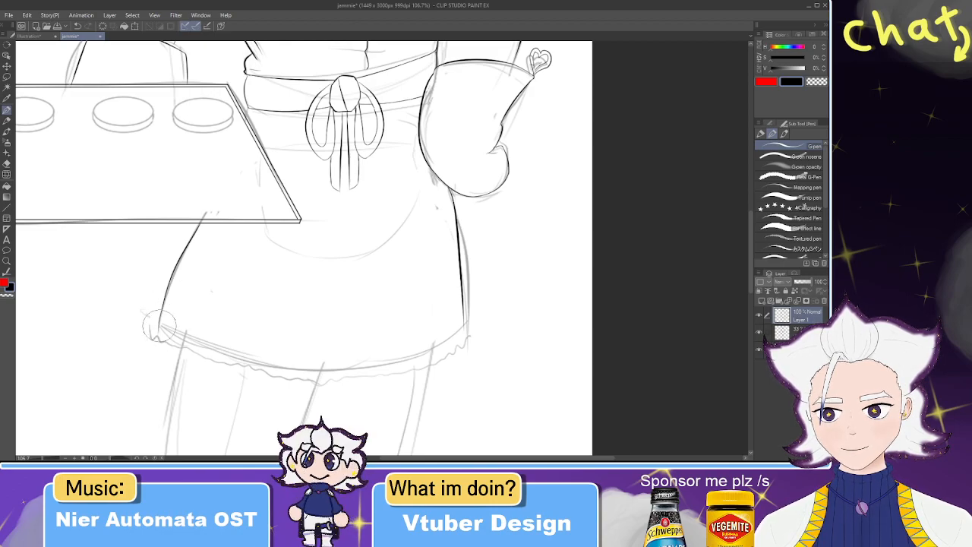
- Draw the skirt's hem as one downward arc between both side edges with the Curve tool
{"action": "key", "text": "u"}
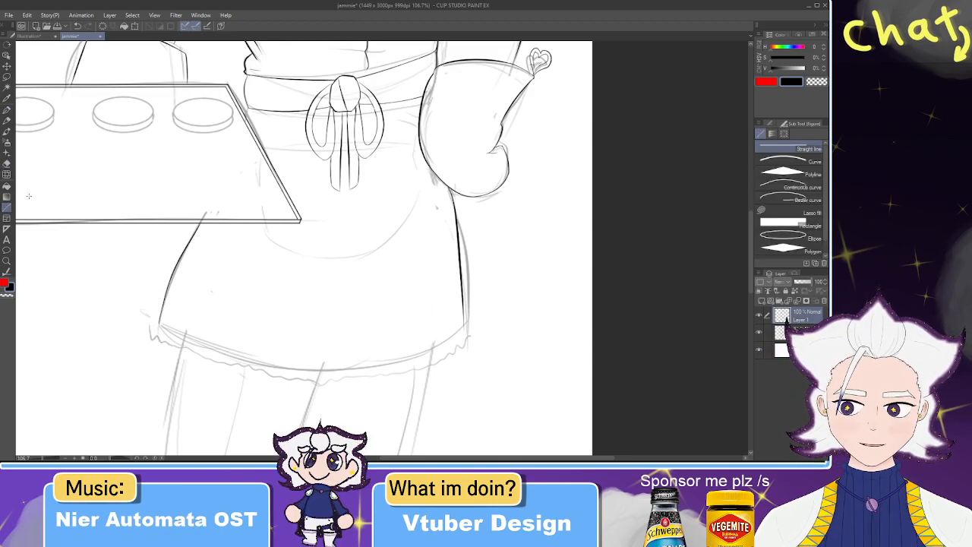
{"action": "left_click", "coordinate": [790, 161]}
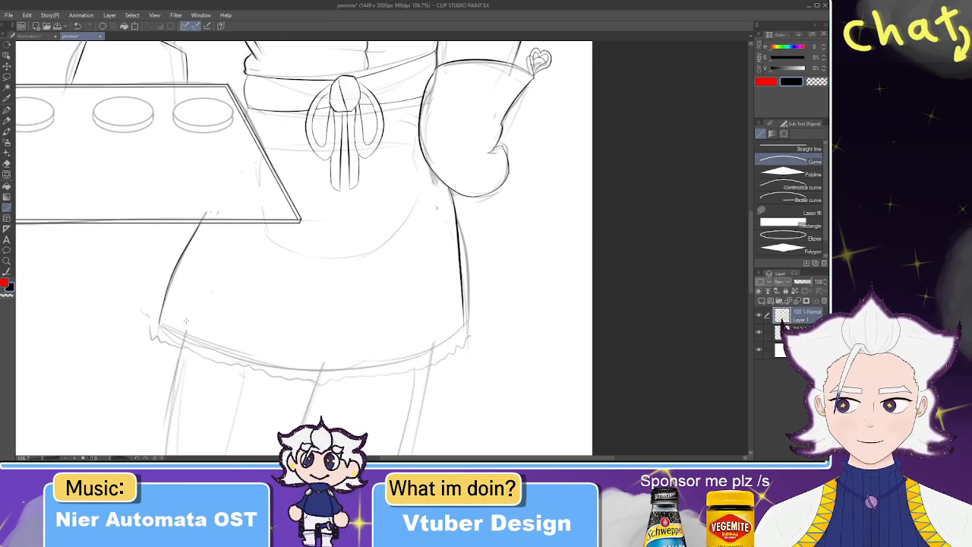
{"action": "scroll", "coordinate": [183, 311], "scroll_direction": "up", "scroll_amount": 3}
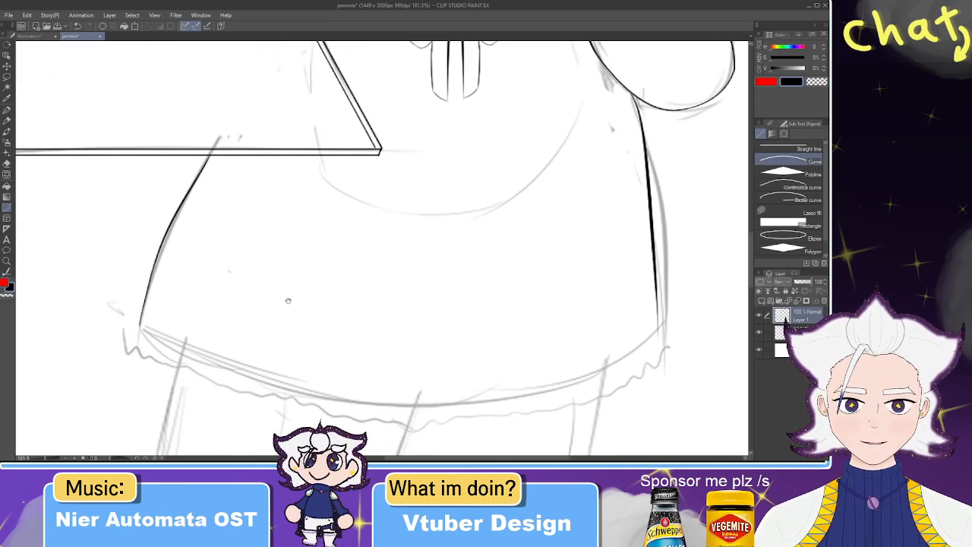
{"action": "left_click_drag", "start_coordinate": [289, 304], "coordinate": [205, 222]}
{"action": "left_click_drag", "start_coordinate": [55, 245], "coordinate": [573, 251]}
{"action": "left_click", "coordinate": [333, 395]}
- Ink a row of small scallops under the skirt's hem with the G-pen, from the tray-side corner past the middle
{"action": "key", "text": "p"}
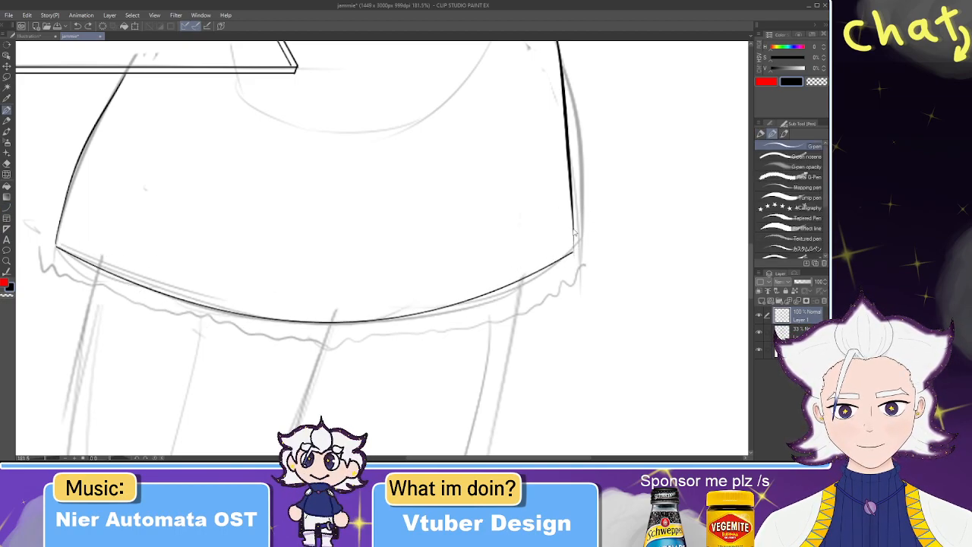
{"action": "left_click_drag", "start_coordinate": [223, 237], "coordinate": [405, 209]}
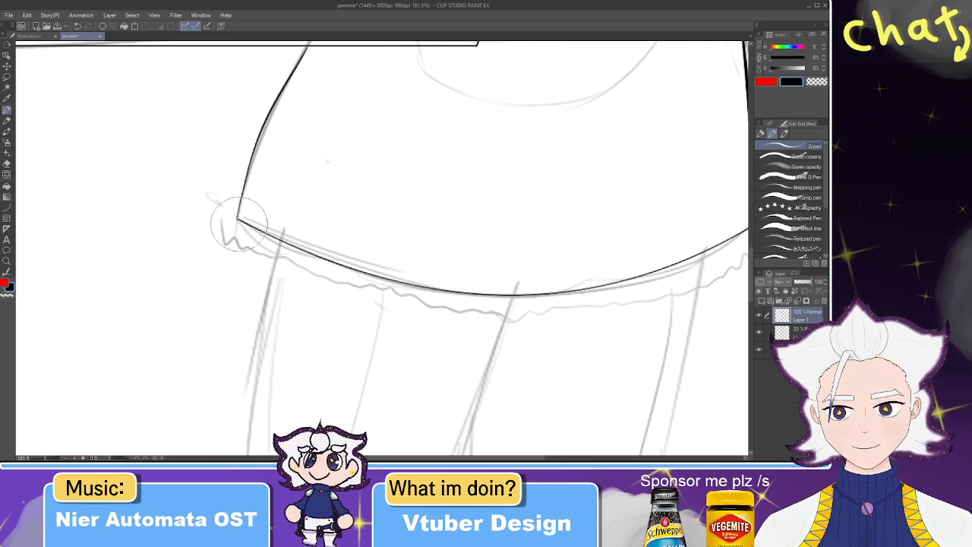
{"action": "mouse_move", "coordinate": [243, 232]}
{"action": "left_mouse_down"}
{"action": "mouse_move", "coordinate": [267, 236]}
{"action": "mouse_move", "coordinate": [276, 251]}
{"action": "mouse_move", "coordinate": [304, 245]}
{"action": "mouse_move", "coordinate": [252, 181]}
{"action": "left_mouse_up"}
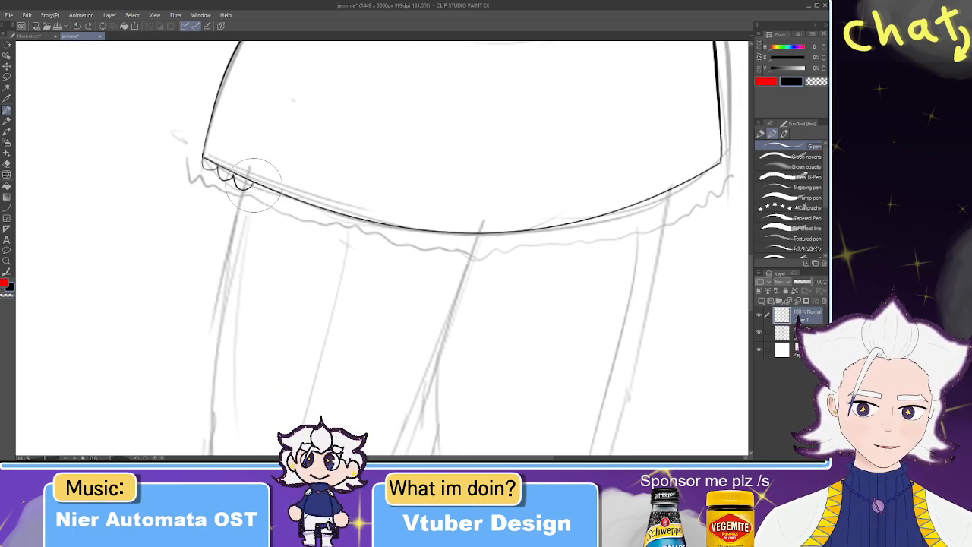
{"action": "left_click_drag", "start_coordinate": [254, 185], "coordinate": [302, 209]}
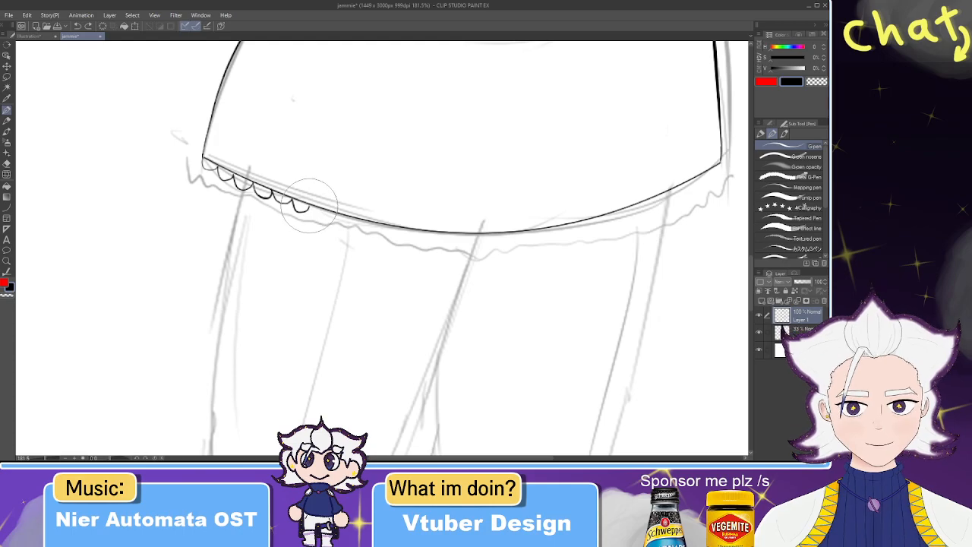
{"action": "left_click_drag", "start_coordinate": [309, 205], "coordinate": [347, 215]}
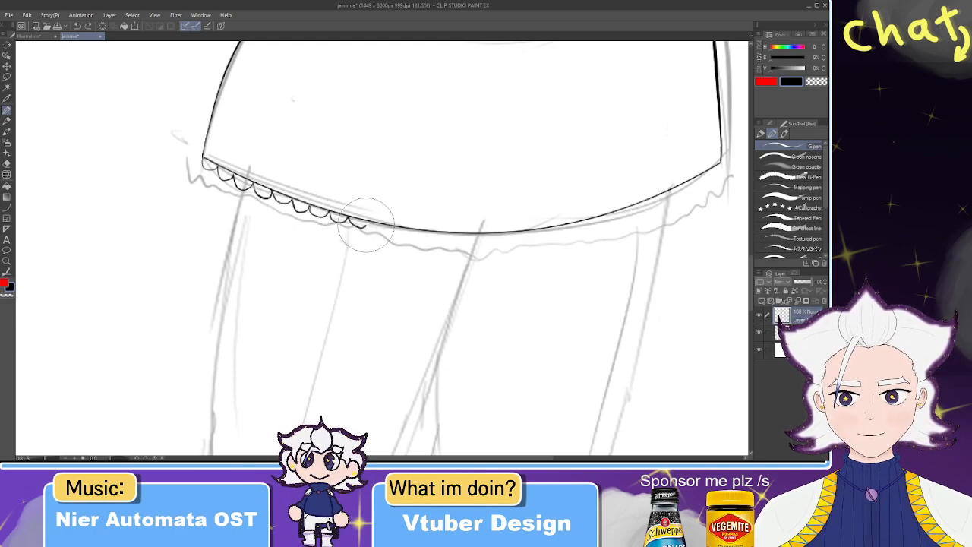
{"action": "left_click_drag", "start_coordinate": [350, 217], "coordinate": [413, 226]}
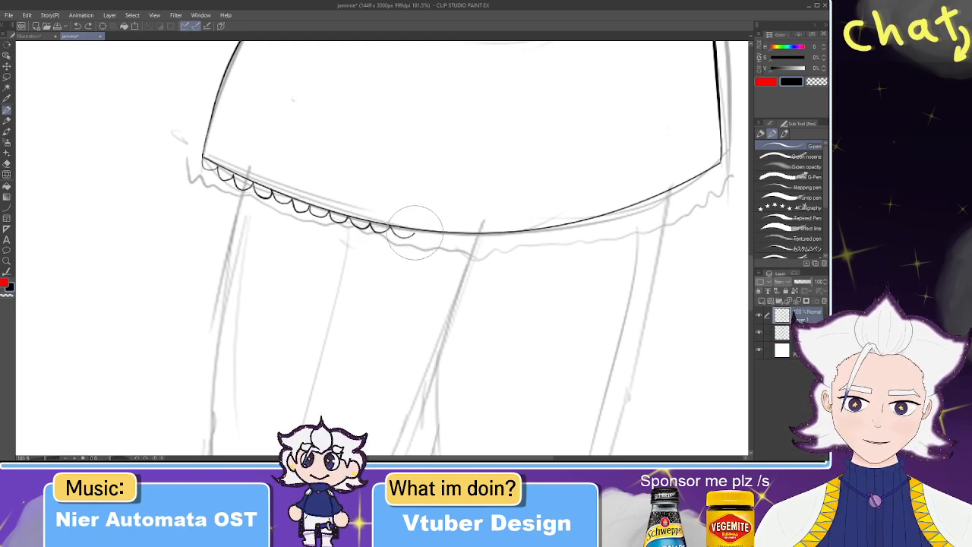
{"action": "left_click_drag", "start_coordinate": [349, 156], "coordinate": [246, 111]}
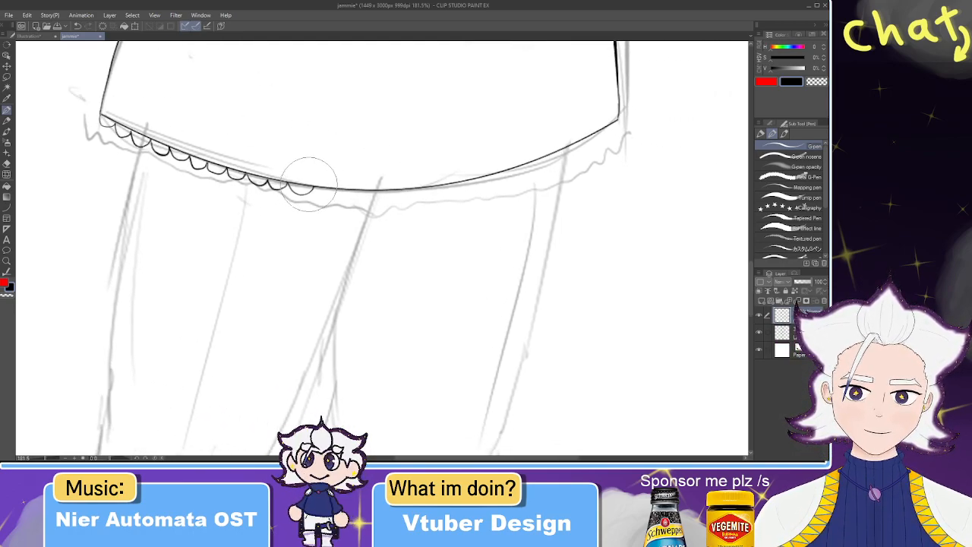
{"action": "left_click_drag", "start_coordinate": [313, 189], "coordinate": [330, 199]}
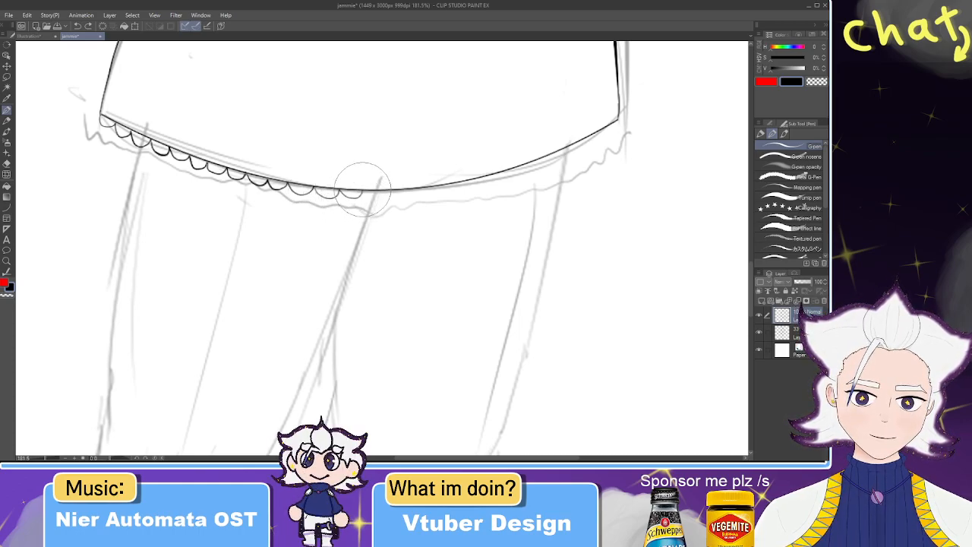
{"action": "mouse_move", "coordinate": [358, 190]}
{"action": "left_mouse_down"}
{"action": "mouse_move", "coordinate": [477, 185]}
{"action": "mouse_move", "coordinate": [414, 168]}
{"action": "left_mouse_up"}
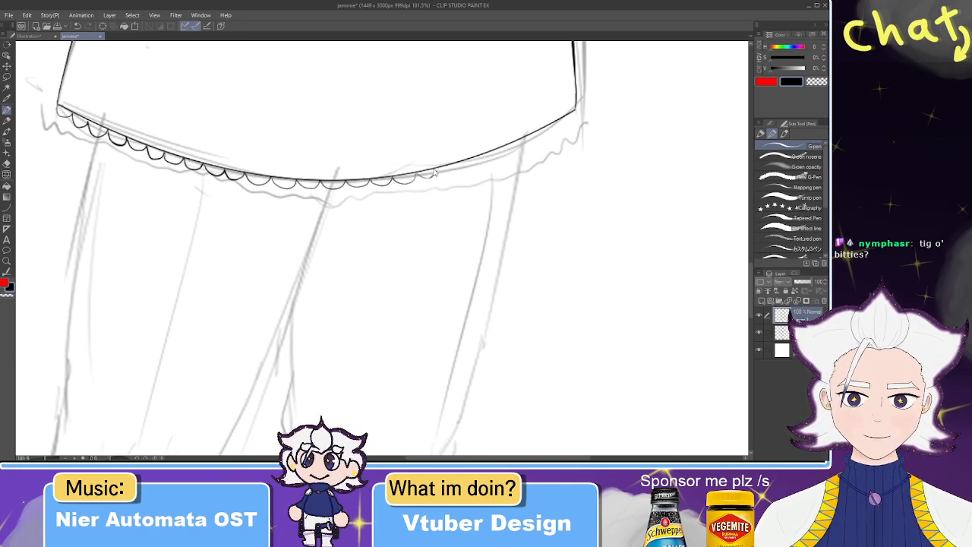
- Complete the scalloped lace trim along the rest of the hem up to the mitt-side corner, redoing the uneven scallops
{"action": "left_click_drag", "start_coordinate": [416, 174], "coordinate": [436, 169]}
{"action": "key", "text": "ctrl+z"}
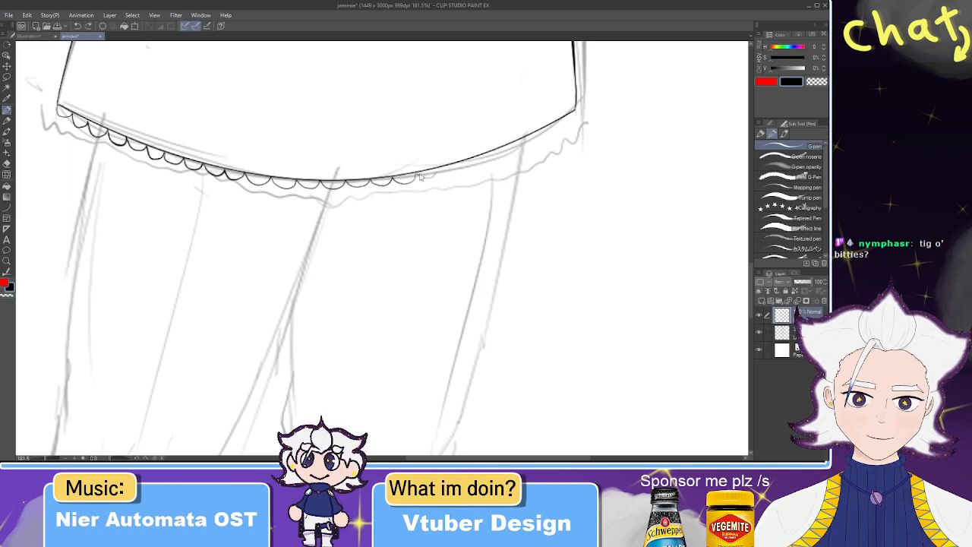
{"action": "key", "text": "ctrl+z"}
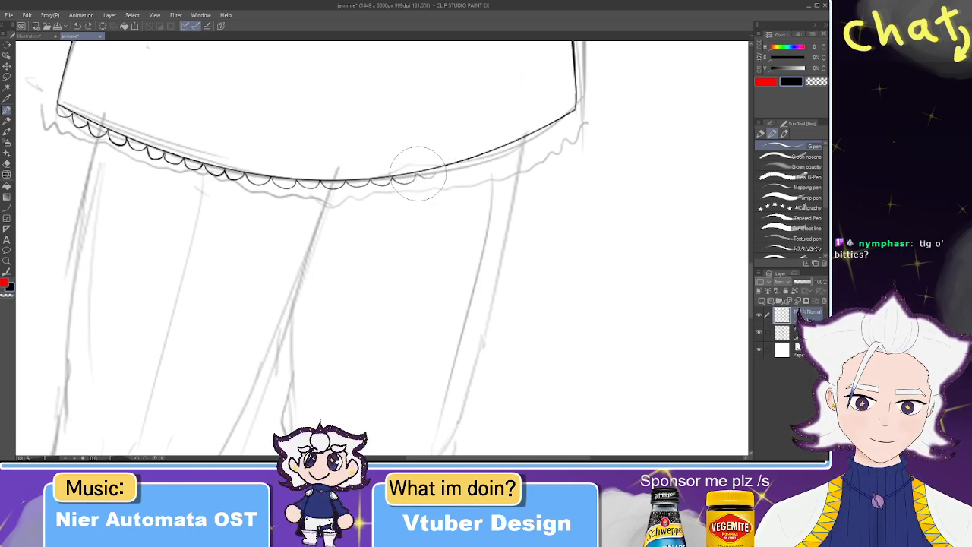
{"action": "mouse_move", "coordinate": [435, 175]}
{"action": "left_mouse_down"}
{"action": "mouse_move", "coordinate": [454, 170]}
{"action": "mouse_move", "coordinate": [436, 171]}
{"action": "left_mouse_up"}
{"action": "key", "text": "ctrl+z"}
{"action": "key", "text": "ctrl+z"}
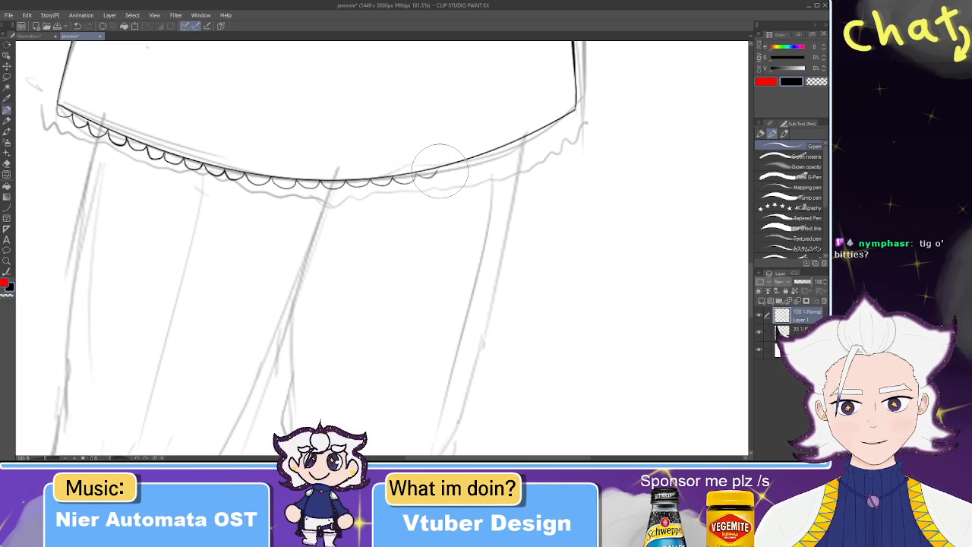
{"action": "key", "text": "ctrl+z"}
{"action": "left_click_drag", "start_coordinate": [438, 170], "coordinate": [498, 154]}
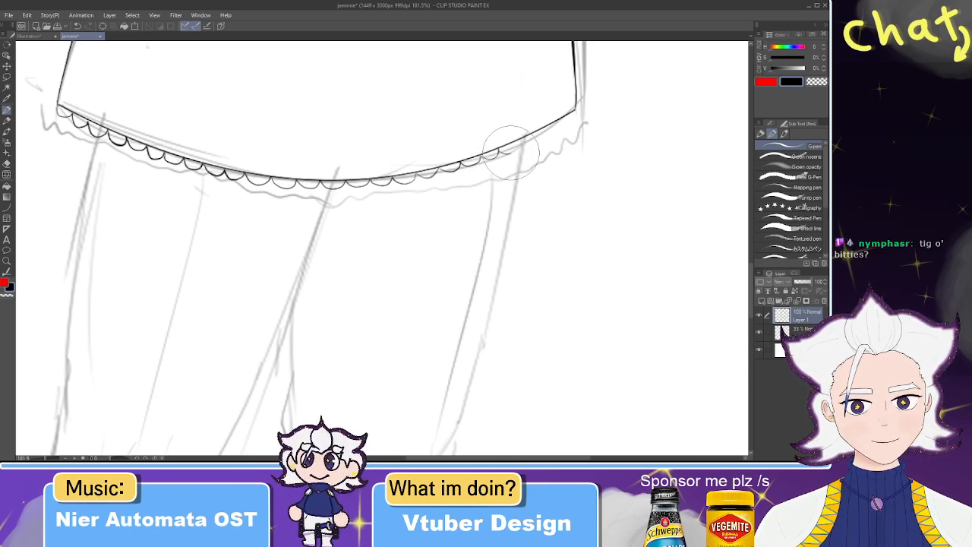
{"action": "left_click_drag", "start_coordinate": [498, 149], "coordinate": [563, 124]}
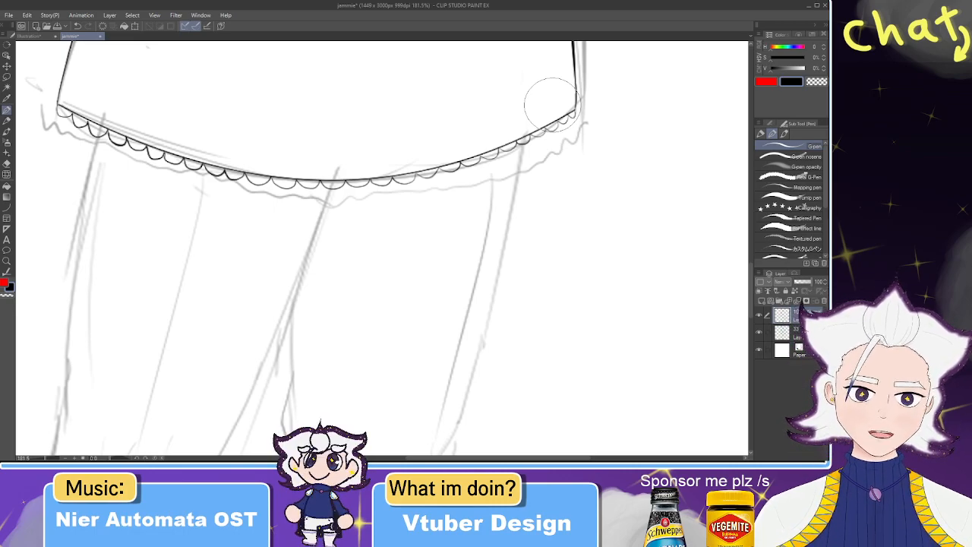
- Ink the outer thigh edge of the tray-side leg from the lace trim down to the knee
{"action": "scroll", "coordinate": [551, 105], "scroll_direction": "down", "scroll_amount": 7}
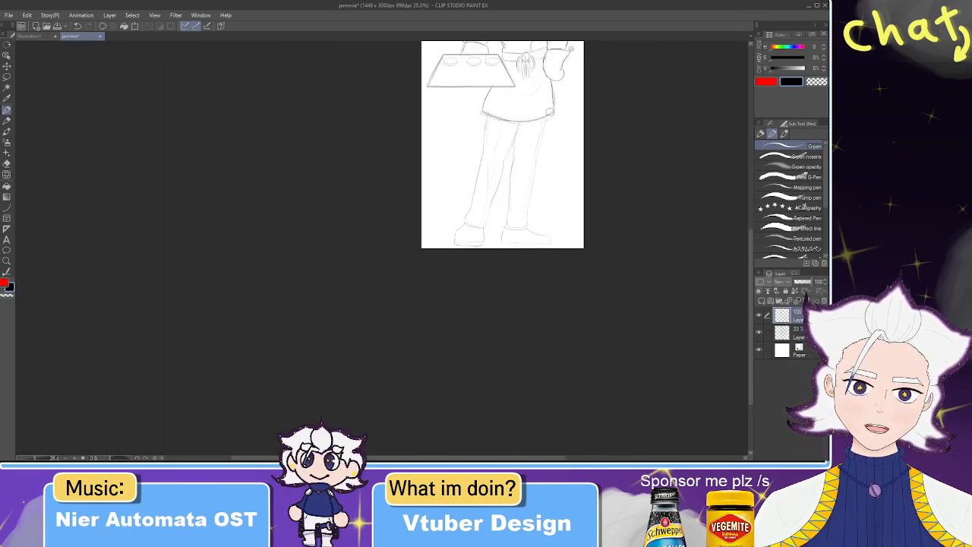
{"action": "scroll", "coordinate": [549, 111], "scroll_direction": "up", "scroll_amount": 2}
{"action": "scroll", "coordinate": [549, 112], "scroll_direction": "up", "scroll_amount": 2}
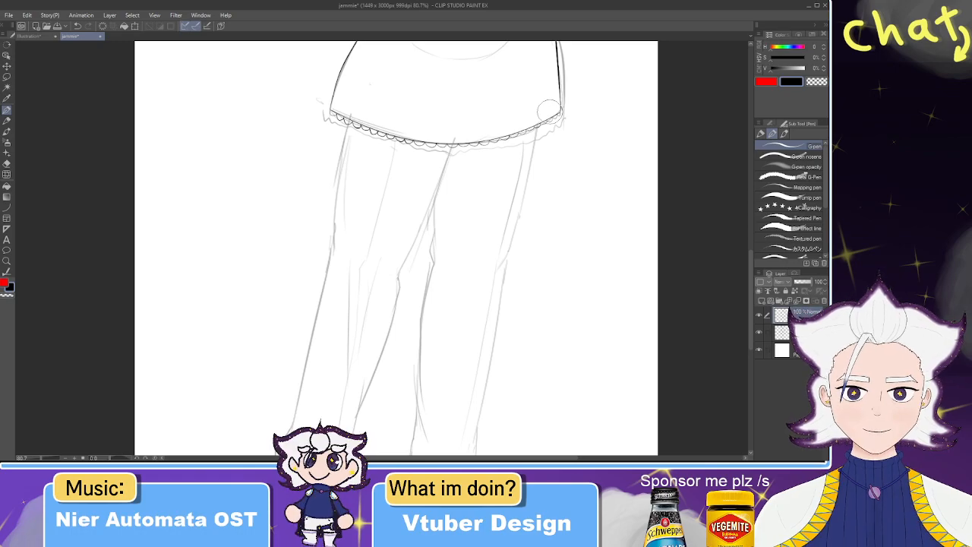
{"action": "left_click_drag", "start_coordinate": [294, 177], "coordinate": [258, 131]}
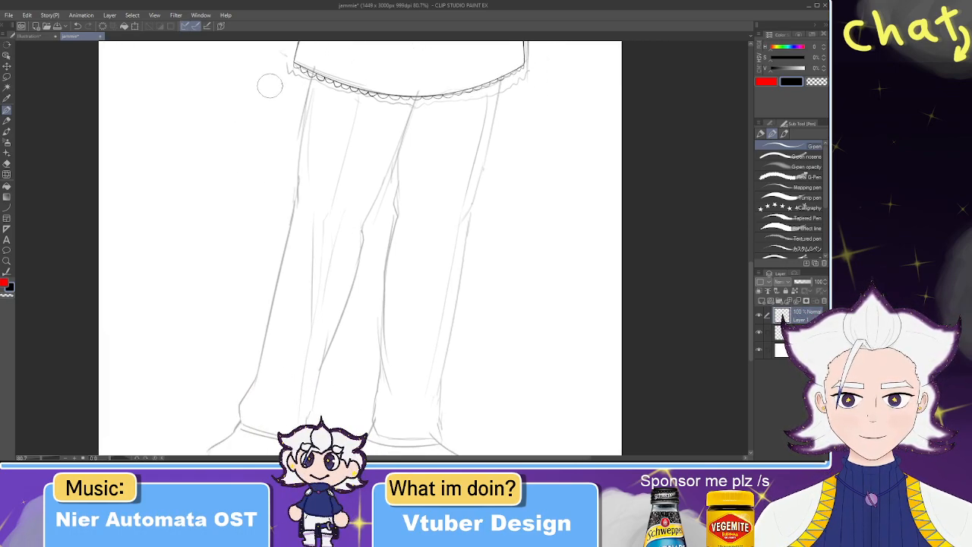
{"action": "left_click_drag", "start_coordinate": [310, 85], "coordinate": [296, 172]}
{"action": "key", "text": "ctrl+z"}
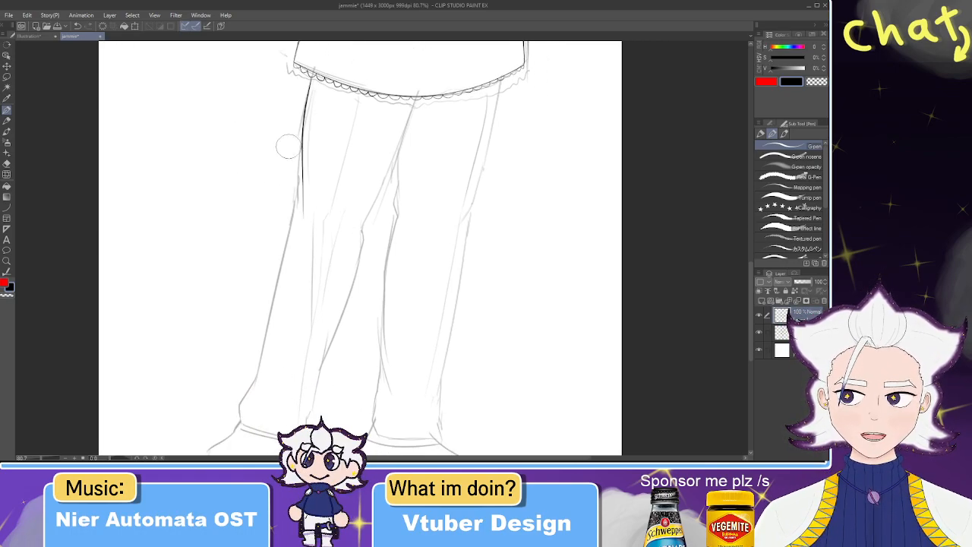
{"action": "key", "text": "ctrl+z"}
{"action": "left_click_drag", "start_coordinate": [309, 82], "coordinate": [296, 240]}
- Ink the outer edge of the tray-side lower leg from the knee down to just above the ankle
{"action": "mouse_move", "coordinate": [295, 205]}
{"action": "left_mouse_down"}
{"action": "mouse_move", "coordinate": [300, 133]}
{"action": "mouse_move", "coordinate": [270, 318]}
{"action": "left_mouse_up"}
{"action": "key", "text": "ctrl+z"}
{"action": "left_click_drag", "start_coordinate": [295, 128], "coordinate": [262, 298]}
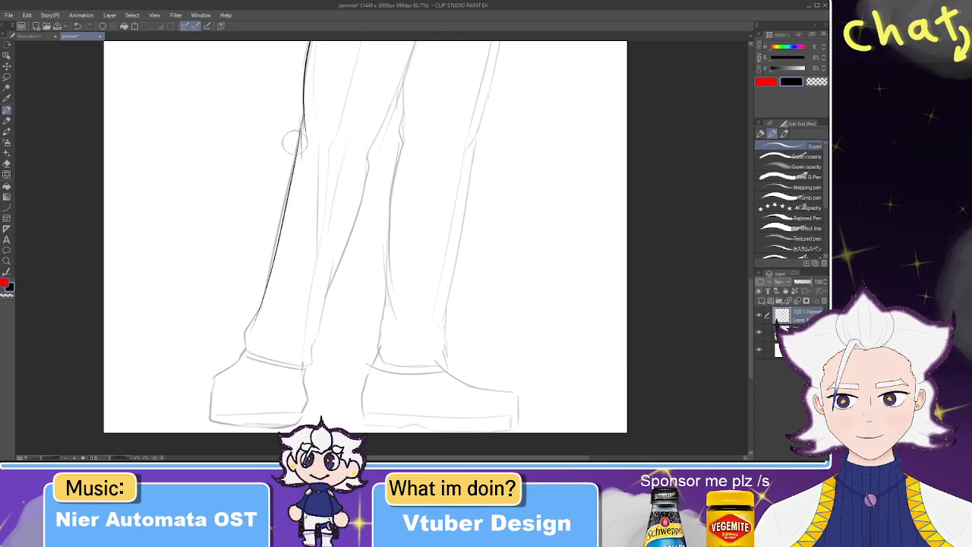
{"action": "key", "text": "e"}
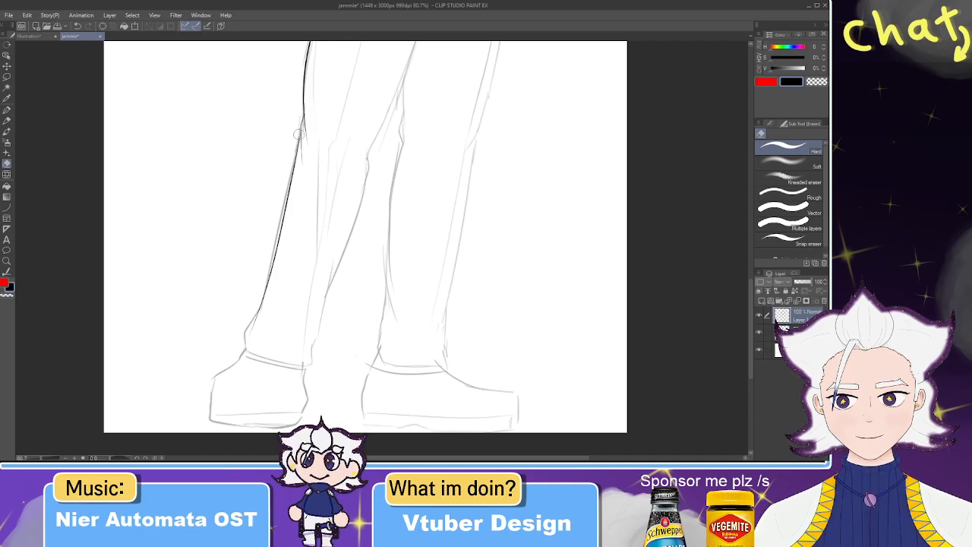
{"action": "mouse_move", "coordinate": [234, 327]}
{"action": "left_mouse_down"}
{"action": "mouse_move", "coordinate": [295, 225]}
{"action": "mouse_move", "coordinate": [303, 247]}
{"action": "left_mouse_up"}
{"action": "key", "text": "p"}
- Redo the outer edge at the tray-side ankle, angling it outward and straight down to the trouser cuff's corner
{"action": "key", "text": "ctrl+z"}
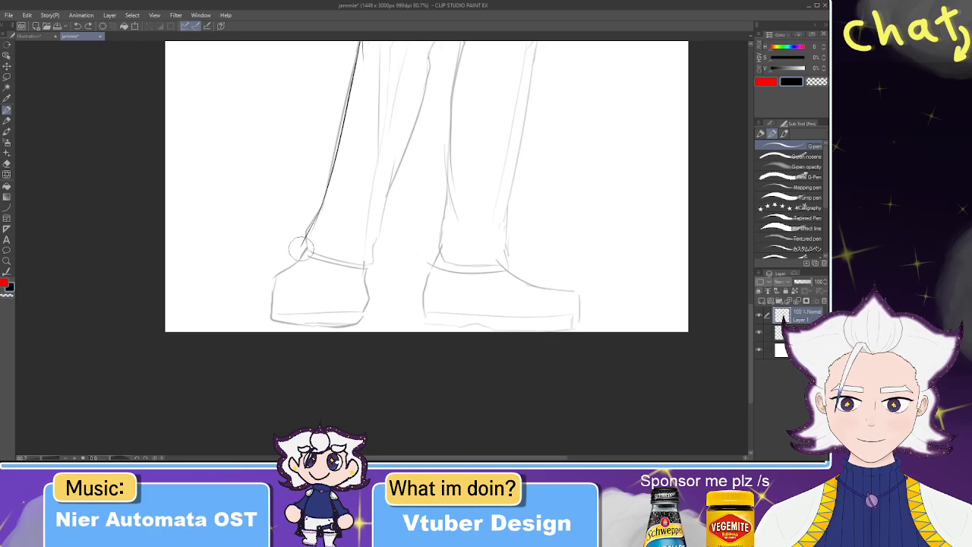
{"action": "scroll", "coordinate": [347, 243], "scroll_direction": "up", "scroll_amount": 4}
{"action": "key", "text": "ctrl+z"}
{"action": "mouse_move", "coordinate": [289, 176]}
{"action": "left_mouse_down"}
{"action": "mouse_move", "coordinate": [264, 211]}
{"action": "mouse_move", "coordinate": [264, 246]}
{"action": "left_mouse_up"}
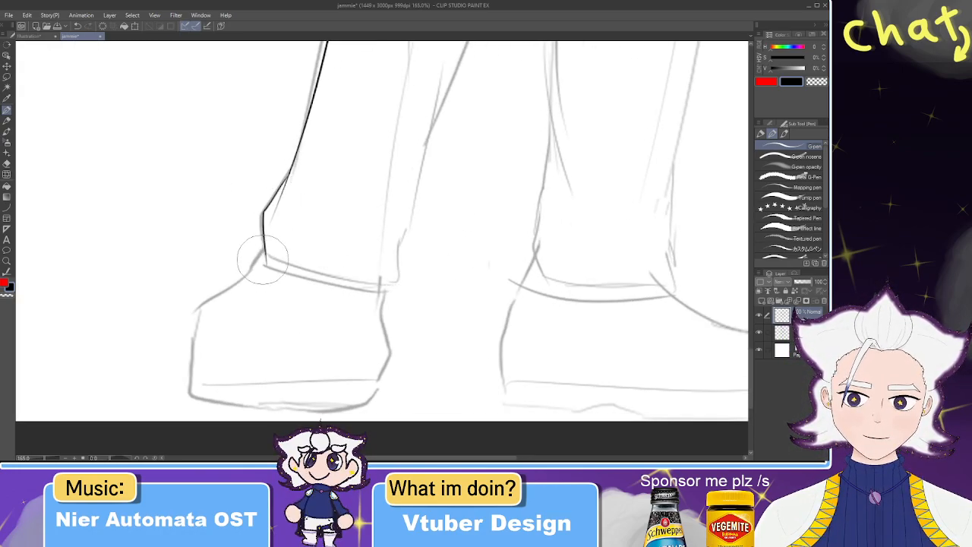
{"action": "key", "text": "e"}
{"action": "key", "text": "p"}
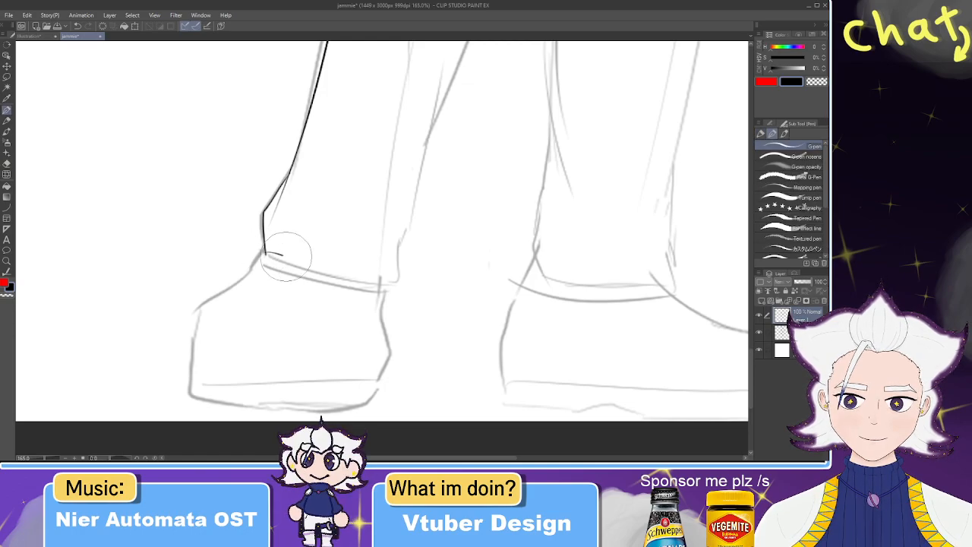
- Ink the tray-side trouser cuff's curved bottom edge and its stepped inner side up to the lower calf
{"action": "left_click_drag", "start_coordinate": [266, 257], "coordinate": [349, 281]}
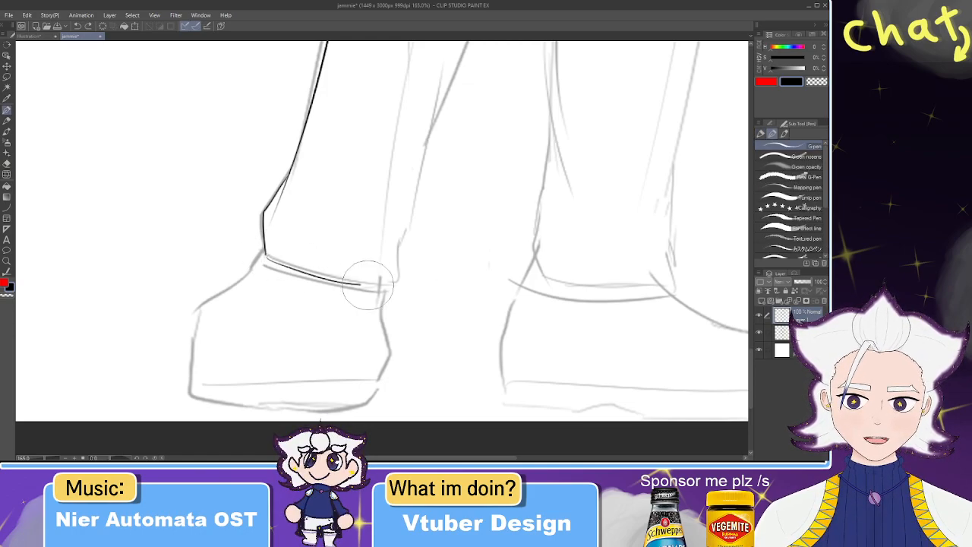
{"action": "key", "text": "ctrl+z"}
{"action": "left_click_drag", "start_coordinate": [268, 257], "coordinate": [369, 281]}
{"action": "key", "text": "ctrl+z"}
{"action": "left_click_drag", "start_coordinate": [267, 261], "coordinate": [388, 283]}
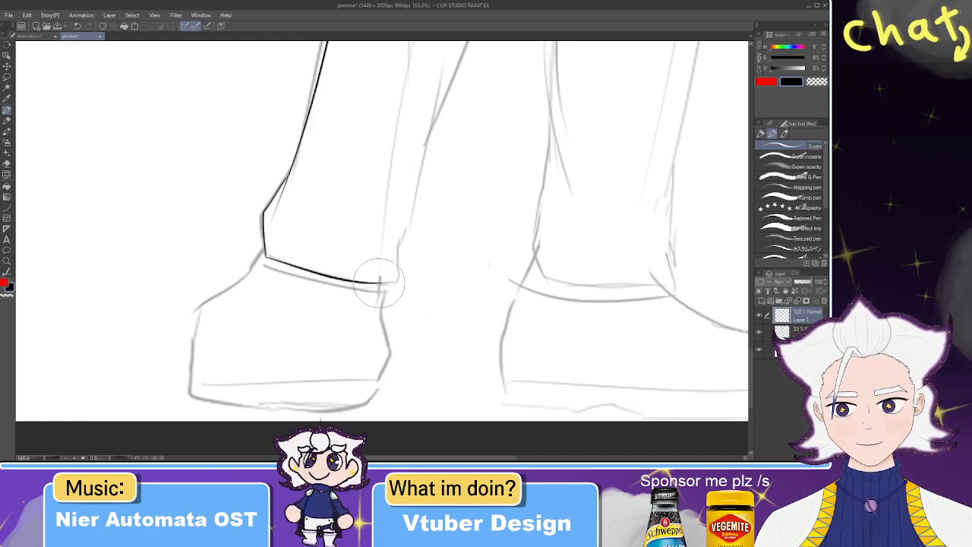
{"action": "mouse_move", "coordinate": [380, 282]}
{"action": "left_mouse_down"}
{"action": "mouse_move", "coordinate": [396, 281]}
{"action": "mouse_move", "coordinate": [422, 163]}
{"action": "left_mouse_up"}
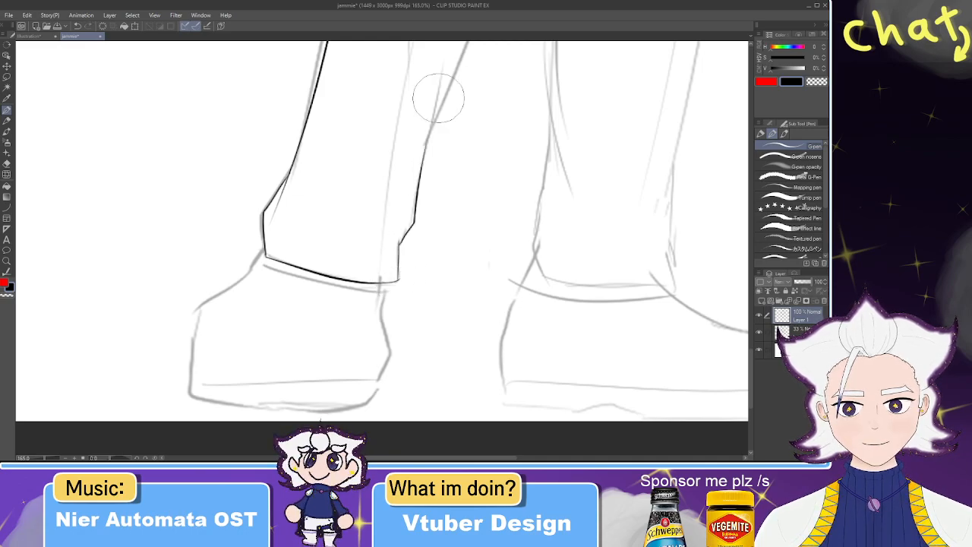
- Ink the inner calf edge of the tray-side leg from the knee down to the stepped cuff line
{"action": "mouse_move", "coordinate": [448, 102]}
{"action": "left_mouse_down"}
{"action": "mouse_move", "coordinate": [340, 313]}
{"action": "mouse_move", "coordinate": [386, 53]}
{"action": "mouse_move", "coordinate": [325, 281]}
{"action": "left_mouse_up"}
{"action": "scroll", "coordinate": [357, 68], "scroll_direction": "down", "scroll_amount": 3}
{"action": "key", "text": "ctrl+z"}
{"action": "left_click_drag", "start_coordinate": [386, 78], "coordinate": [326, 280]}
{"action": "key", "text": "e"}
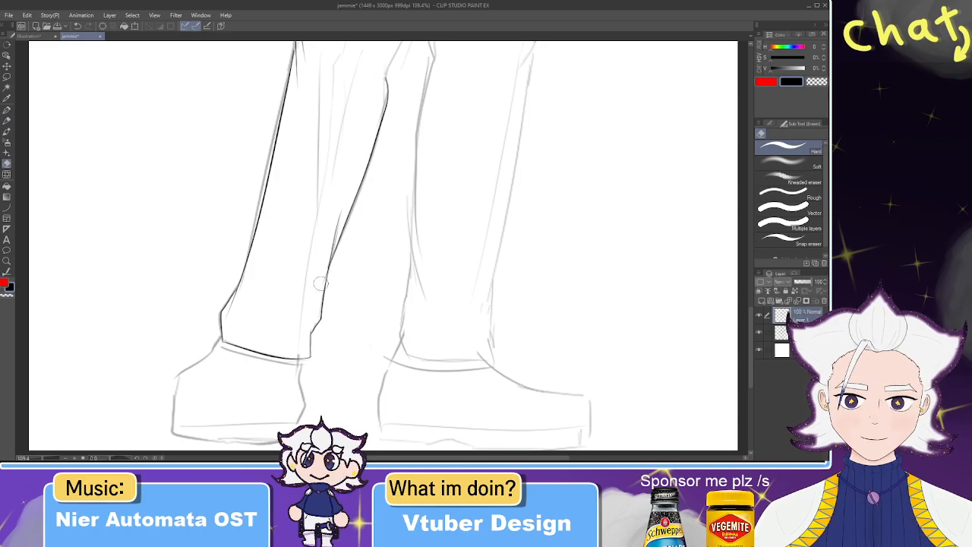
- Ink the tray-side leg's inner thigh edge from the lace trim to the knee and erase the overshoot past the knee
{"action": "left_click_drag", "start_coordinate": [410, 78], "coordinate": [379, 234]}
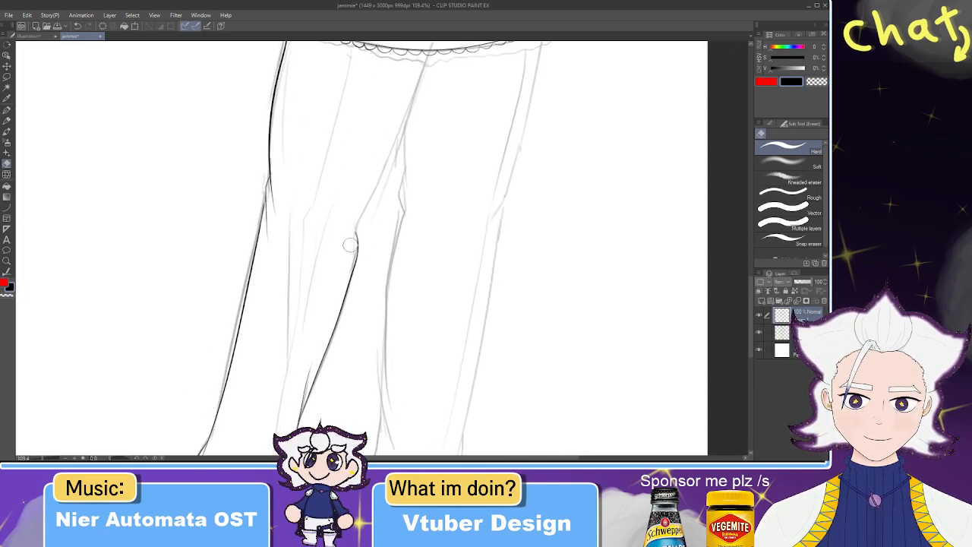
{"action": "key", "text": "p"}
{"action": "left_click_drag", "start_coordinate": [433, 61], "coordinate": [294, 288]}
{"action": "key", "text": "ctrl+z"}
{"action": "mouse_move", "coordinate": [425, 60]}
{"action": "left_mouse_down"}
{"action": "mouse_move", "coordinate": [390, 165]}
{"action": "mouse_move", "coordinate": [341, 218]}
{"action": "left_mouse_up"}
{"action": "key", "text": "e"}
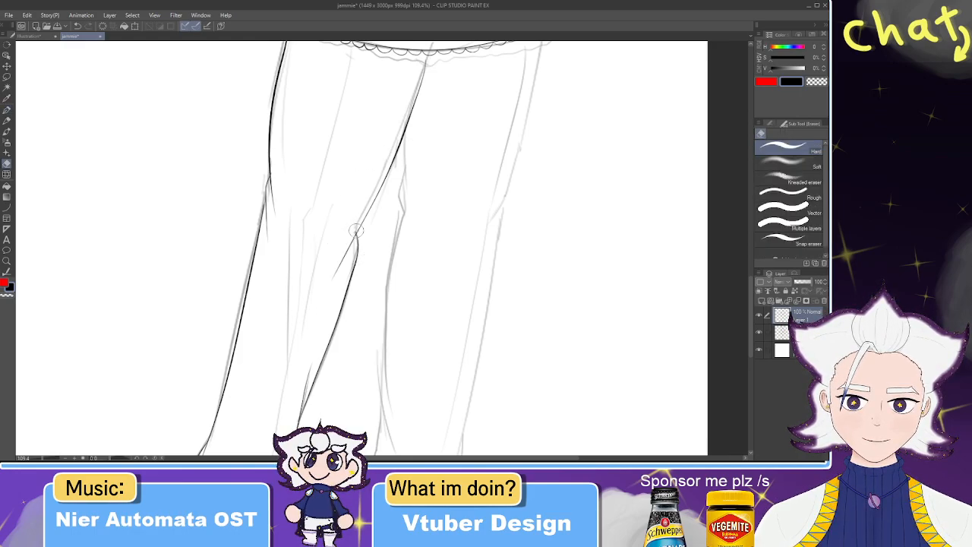
{"action": "left_click_drag", "start_coordinate": [348, 249], "coordinate": [335, 275]}
{"action": "key", "text": "p"}
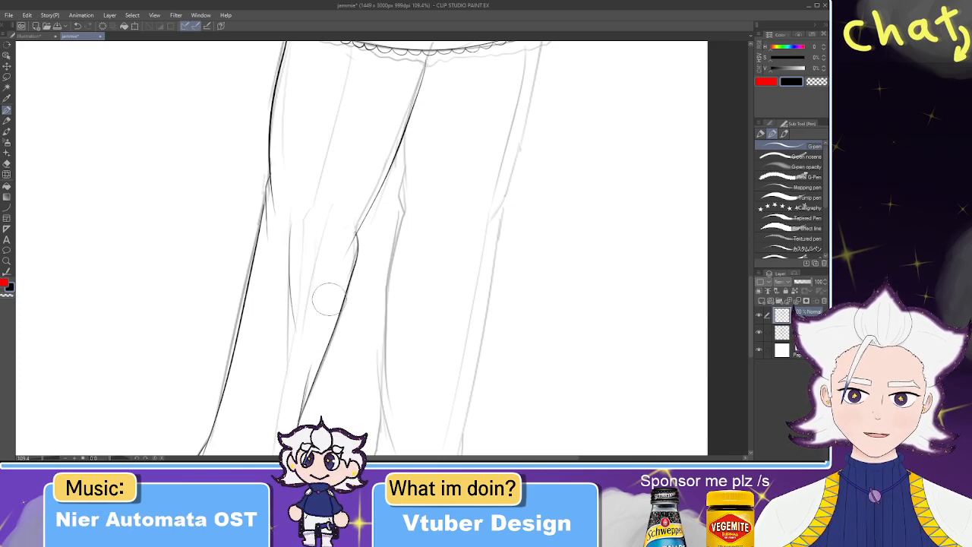
- Ink the upper crease line down the middle of the tray-side leg from the lace trim past the knee
{"action": "scroll", "coordinate": [332, 272], "scroll_direction": "down", "scroll_amount": 3}
{"action": "scroll", "coordinate": [333, 271], "scroll_direction": "up", "scroll_amount": 3}
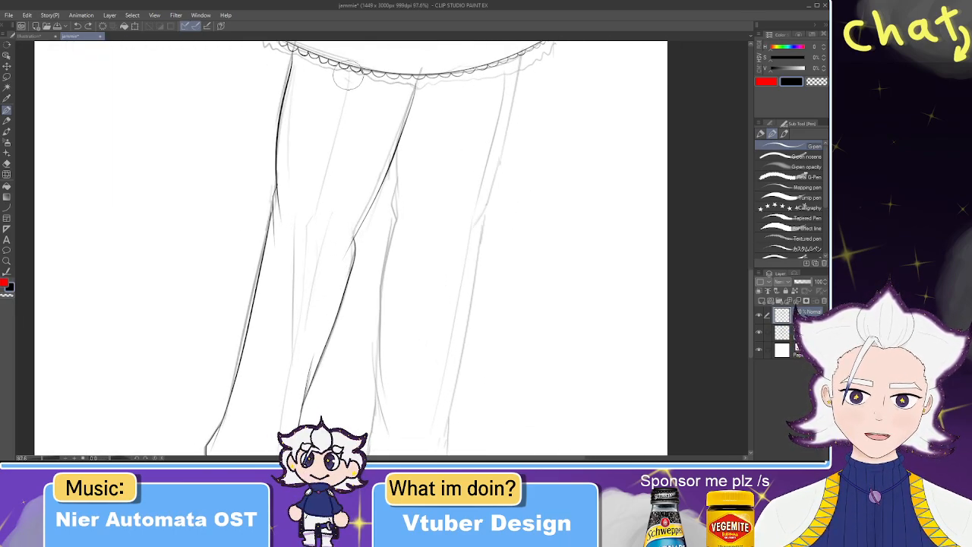
{"action": "left_click_drag", "start_coordinate": [348, 76], "coordinate": [306, 251]}
{"action": "key", "text": "ctrl+z"}
{"action": "left_click_drag", "start_coordinate": [349, 74], "coordinate": [303, 302]}
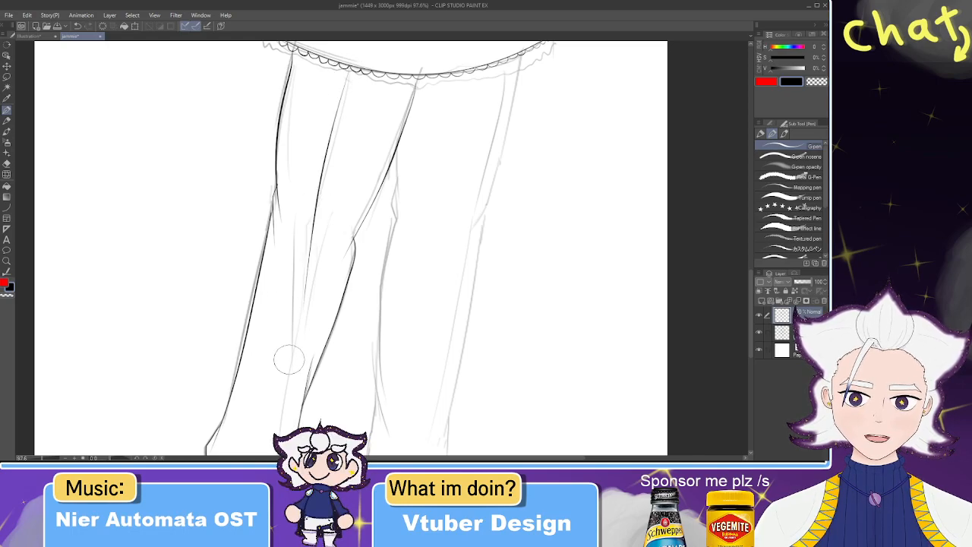
- Extend the crease line inside the tray-side leg from the knee down toward the trouser cuff
{"action": "left_click_drag", "start_coordinate": [289, 358], "coordinate": [325, 104]}
{"action": "key", "text": "e"}
{"action": "key", "text": "p"}
{"action": "left_click_drag", "start_coordinate": [334, 163], "coordinate": [256, 386]}
{"action": "left_click_drag", "start_coordinate": [335, 158], "coordinate": [329, 199]}
{"action": "left_click_drag", "start_coordinate": [345, 118], "coordinate": [323, 260]}
{"action": "key", "text": "ctrl+z"}
{"action": "key", "text": "ctrl+z"}
{"action": "mouse_move", "coordinate": [335, 158]}
{"action": "left_mouse_down"}
{"action": "mouse_move", "coordinate": [304, 286]}
{"action": "mouse_move", "coordinate": [316, 173]}
{"action": "left_mouse_up"}
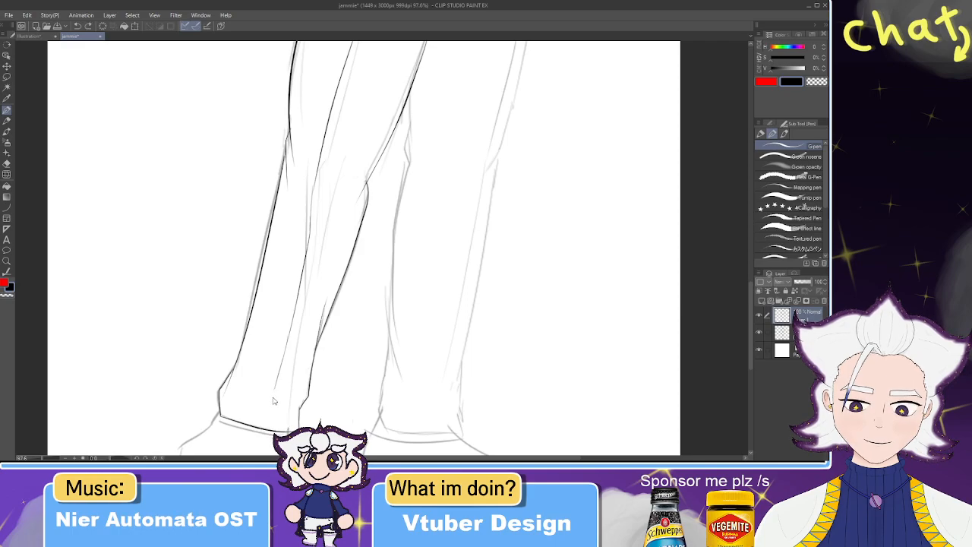
- Ink the mitt-side leg's outer thigh edge down to the knee and undo the trial stroke along the shin
{"action": "left_click_drag", "start_coordinate": [416, 211], "coordinate": [302, 371]}
{"action": "mouse_move", "coordinate": [395, 188]}
{"action": "left_mouse_down"}
{"action": "mouse_move", "coordinate": [427, 78]}
{"action": "mouse_move", "coordinate": [401, 216]}
{"action": "mouse_move", "coordinate": [408, 66]}
{"action": "mouse_move", "coordinate": [346, 361]}
{"action": "mouse_move", "coordinate": [361, 303]}
{"action": "left_mouse_up"}
{"action": "key", "text": "e"}
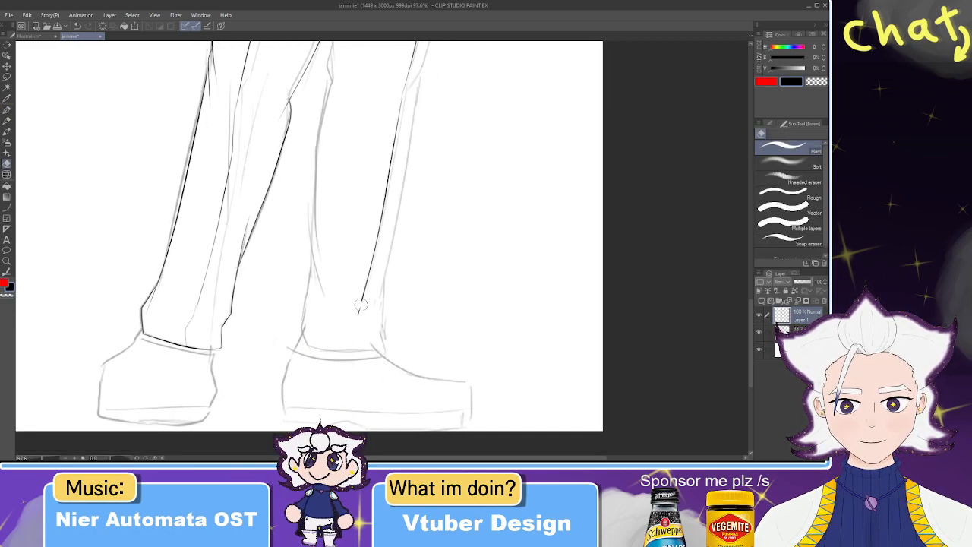
{"action": "key", "text": "ctrl+z"}
{"action": "key", "text": "ctrl+z"}
- Ink the outer edge of the mitt-side lower leg from the knee down toward the ankle, redrawing it until it follows the sketch
{"action": "key", "text": "p"}
{"action": "left_click_drag", "start_coordinate": [415, 53], "coordinate": [364, 326]}
{"action": "key", "text": "ctrl+z"}
{"action": "left_click_drag", "start_coordinate": [404, 82], "coordinate": [353, 319]}
{"action": "key", "text": "ctrl+z"}
{"action": "left_click_drag", "start_coordinate": [406, 81], "coordinate": [354, 354]}
{"action": "key", "text": "ctrl+z"}
{"action": "left_click_drag", "start_coordinate": [403, 78], "coordinate": [354, 336]}
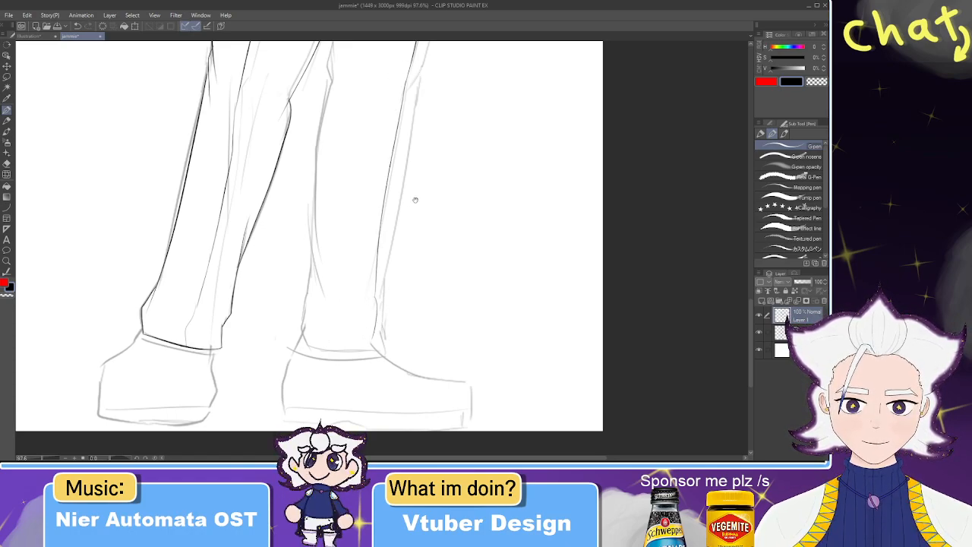
- Ink the mitt-side leg's outer thigh edge from the lace trim down, curving it inward at the knee
{"action": "scroll", "coordinate": [403, 212], "scroll_direction": "up", "scroll_amount": 5}
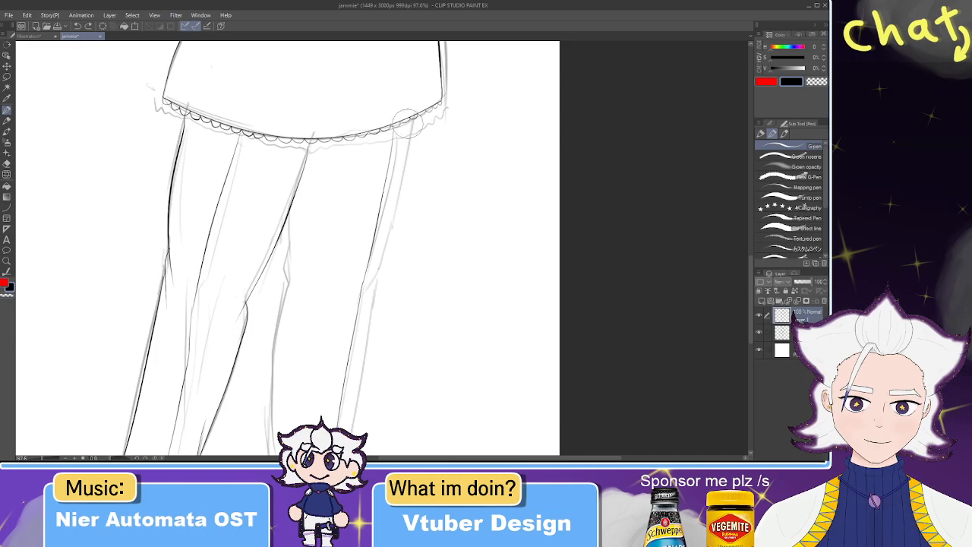
{"action": "left_click_drag", "start_coordinate": [414, 124], "coordinate": [382, 264]}
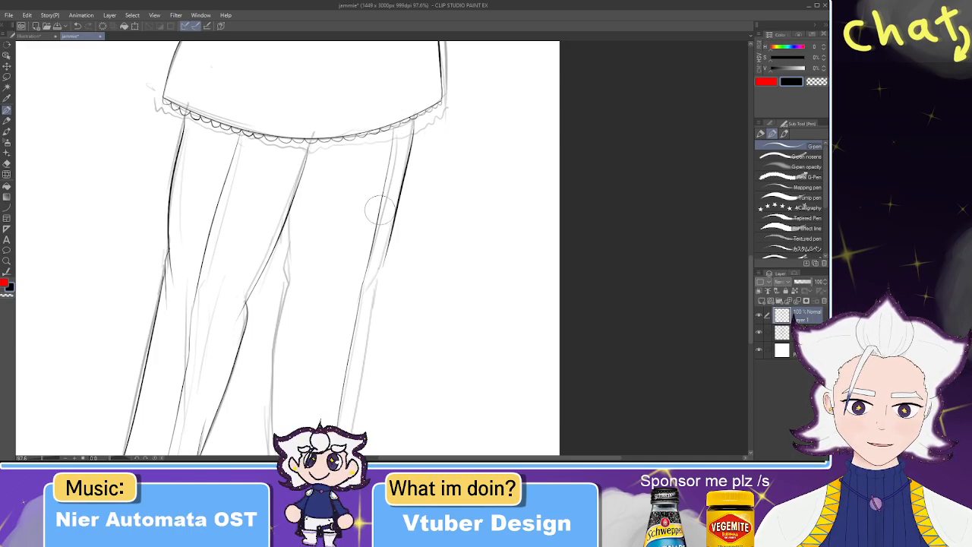
{"action": "scroll", "coordinate": [380, 209], "scroll_direction": "up", "scroll_amount": 2}
{"action": "scroll", "coordinate": [373, 206], "scroll_direction": "up", "scroll_amount": 1}
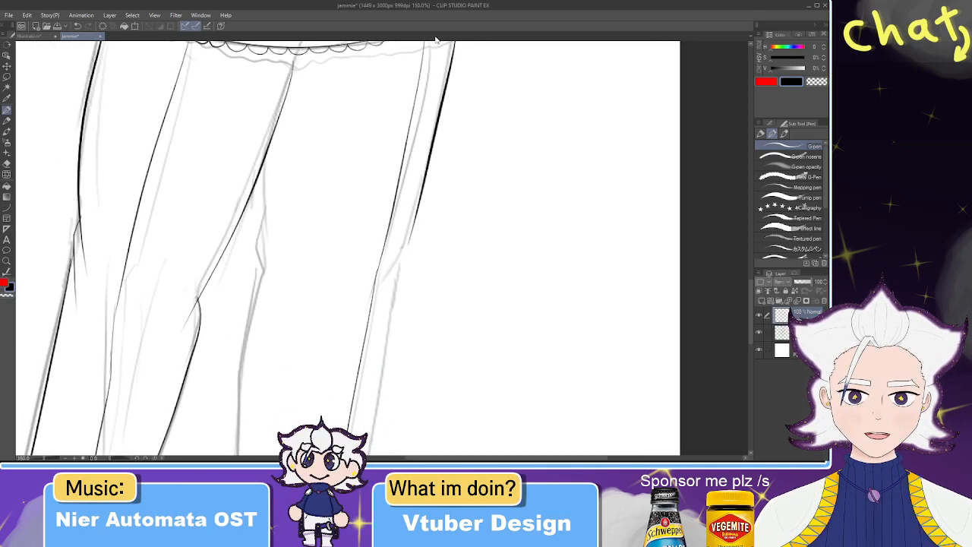
{"action": "mouse_move", "coordinate": [445, 83]}
{"action": "left_mouse_down"}
{"action": "mouse_move", "coordinate": [369, 304]}
{"action": "mouse_move", "coordinate": [427, 122]}
{"action": "mouse_move", "coordinate": [334, 342]}
{"action": "left_mouse_up"}
{"action": "key", "text": "ctrl+z"}
{"action": "key", "text": "ctrl+z"}
{"action": "left_click_drag", "start_coordinate": [430, 74], "coordinate": [308, 378]}
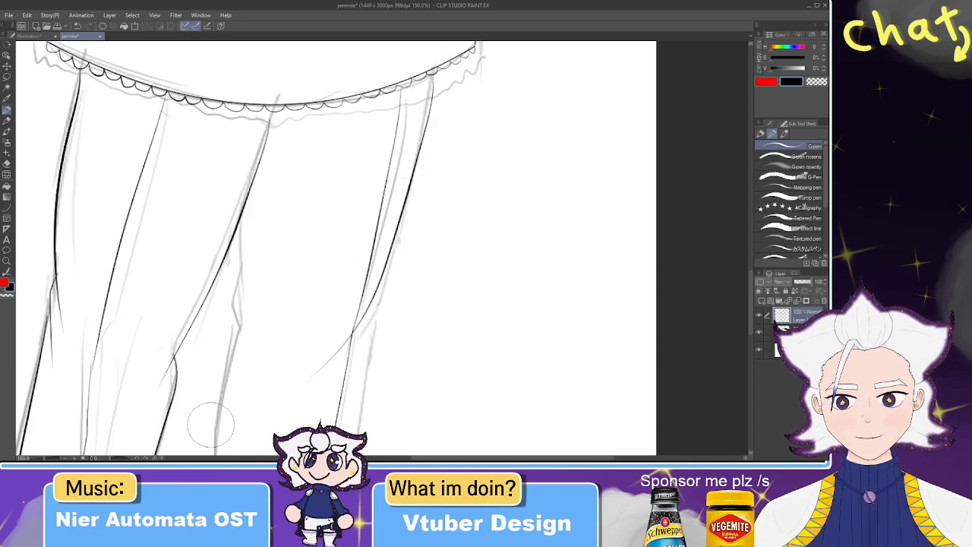
- Try to ink the mitt-side leg's outer shin edge from the knee toward the ankle along the sketch
{"action": "mouse_move", "coordinate": [373, 322]}
{"action": "left_mouse_down"}
{"action": "mouse_move", "coordinate": [410, 80]}
{"action": "mouse_move", "coordinate": [353, 346]}
{"action": "left_mouse_up"}
{"action": "key", "text": "ctrl+z"}
{"action": "left_click_drag", "start_coordinate": [416, 67], "coordinate": [375, 387]}
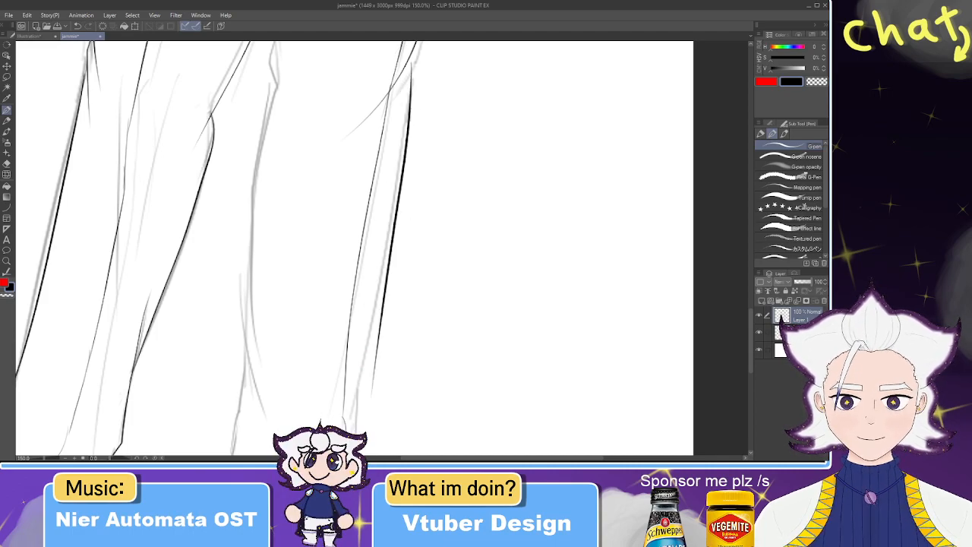
{"action": "scroll", "coordinate": [411, 323], "scroll_direction": "down", "scroll_amount": 3}
{"action": "left_click_drag", "start_coordinate": [412, 318], "coordinate": [407, 268]}
{"action": "key", "text": "ctrl+z"}
{"action": "left_click_drag", "start_coordinate": [410, 125], "coordinate": [374, 279]}
{"action": "key", "text": "ctrl+z"}
{"action": "left_click_drag", "start_coordinate": [400, 172], "coordinate": [372, 292]}
{"action": "key", "text": "ctrl+z"}
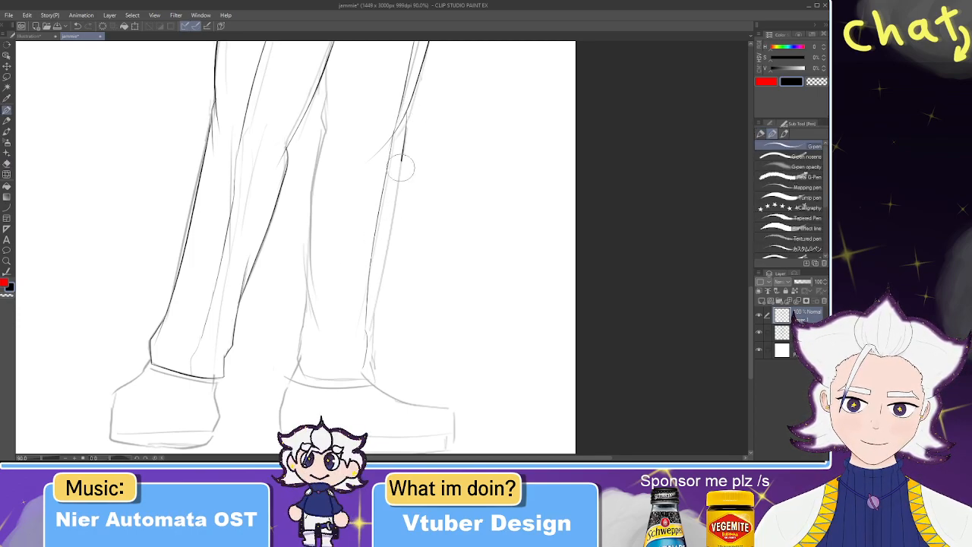
{"action": "left_click_drag", "start_coordinate": [404, 149], "coordinate": [376, 334]}
{"action": "key", "text": "ctrl+z"}
{"action": "left_click_drag", "start_coordinate": [407, 120], "coordinate": [367, 319]}
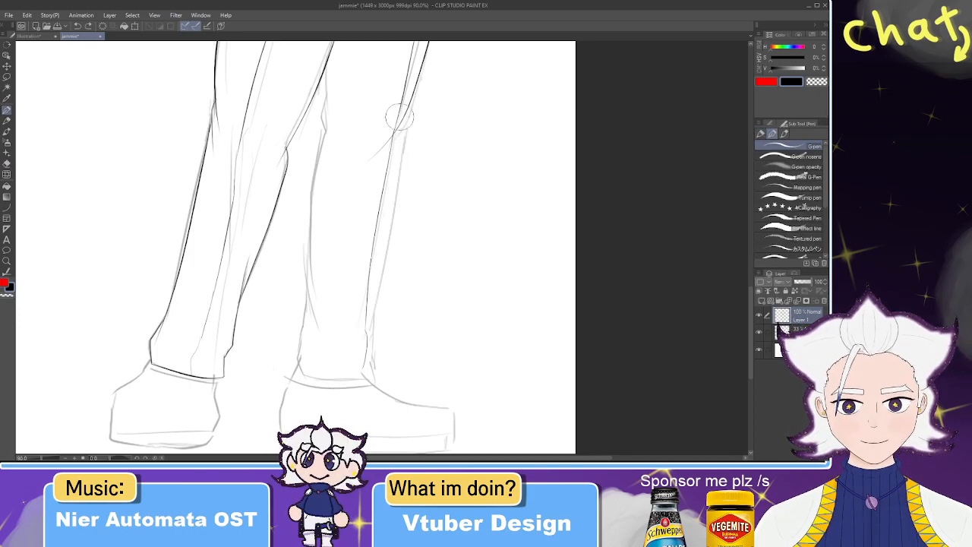
{"action": "left_click_drag", "start_coordinate": [409, 97], "coordinate": [364, 337]}
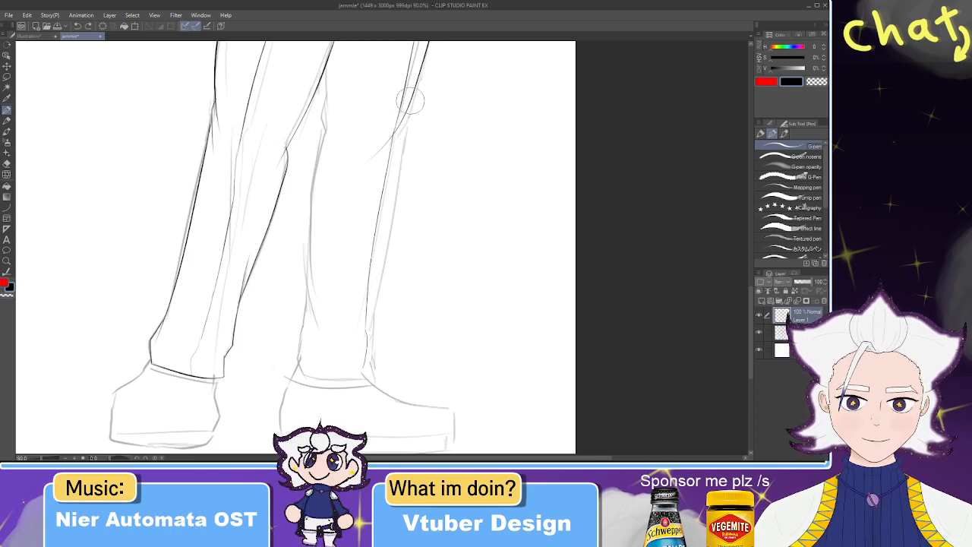
{"action": "left_click_drag", "start_coordinate": [410, 100], "coordinate": [361, 339]}
{"action": "key", "text": "ctrl+z"}
{"action": "left_click_drag", "start_coordinate": [405, 114], "coordinate": [380, 361]}
{"action": "key", "text": "ctrl+z"}
{"action": "left_click_drag", "start_coordinate": [401, 98], "coordinate": [377, 372]}
{"action": "key", "text": "ctrl+z"}
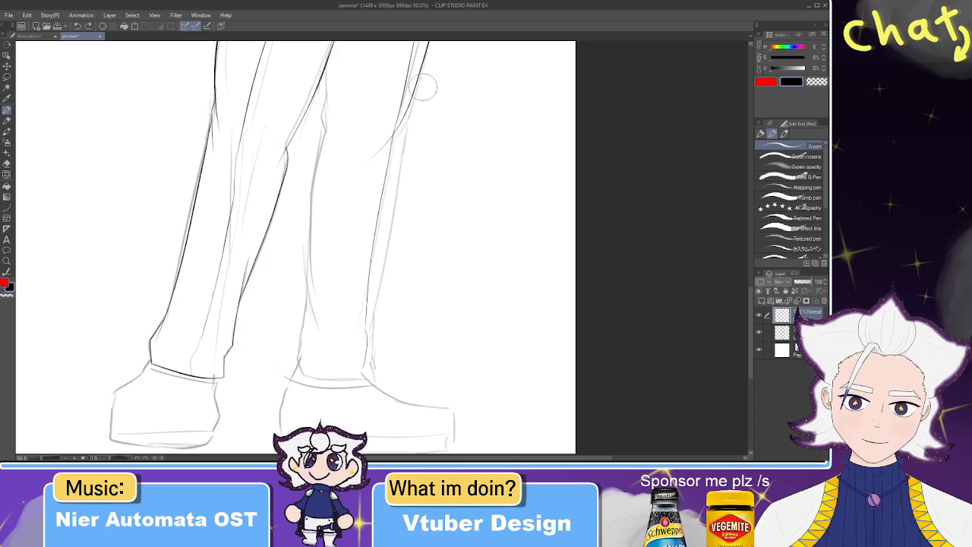
- Redraw the lower end of the mitt-side outer thigh edge so it curves in to meet the crease line at the knee
{"action": "left_click_drag", "start_coordinate": [422, 89], "coordinate": [398, 165]}
{"action": "key", "text": "ctrl+z"}
{"action": "left_click_drag", "start_coordinate": [414, 61], "coordinate": [356, 243]}
{"action": "key", "text": "ctrl+z"}
{"action": "left_click_drag", "start_coordinate": [419, 53], "coordinate": [384, 190]}
{"action": "key", "text": "ctrl+z"}
{"action": "left_click_drag", "start_coordinate": [417, 56], "coordinate": [383, 199]}
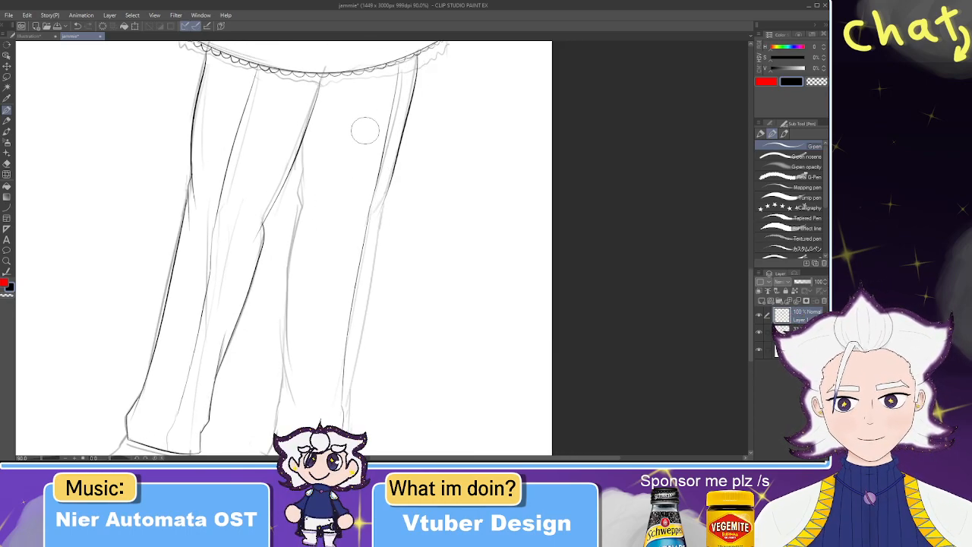
{"action": "key", "text": "e"}
{"action": "key", "text": "p"}
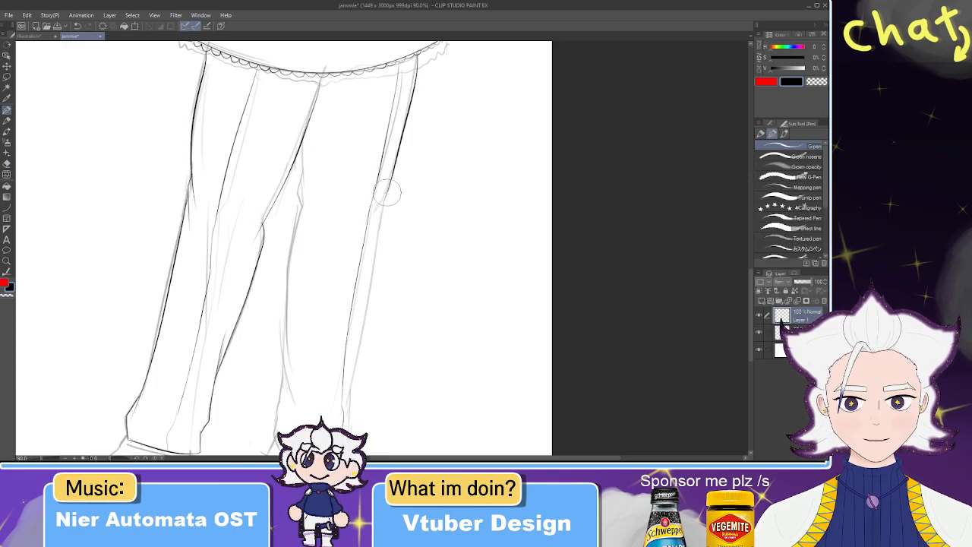
{"action": "mouse_move", "coordinate": [387, 191]}
{"action": "left_mouse_down"}
{"action": "mouse_move", "coordinate": [369, 220]}
{"action": "mouse_move", "coordinate": [375, 174]}
{"action": "left_mouse_up"}
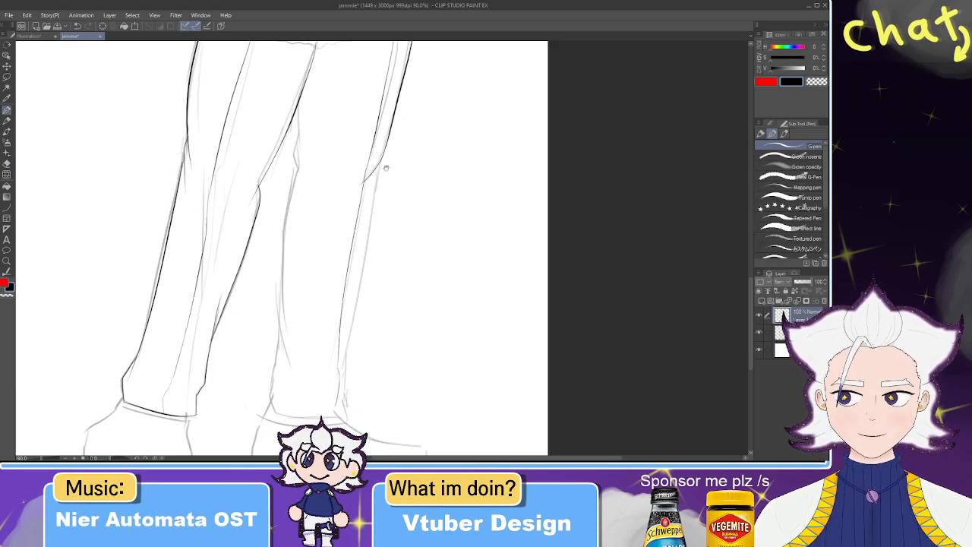
- Ink the outer shin edge of the mitt-side leg from the knee down toward the ankle
{"action": "scroll", "coordinate": [386, 168], "scroll_direction": "up", "scroll_amount": 1}
{"action": "left_click_drag", "start_coordinate": [412, 236], "coordinate": [399, 159]}
{"action": "key", "text": "e"}
{"action": "left_click_drag", "start_coordinate": [368, 82], "coordinate": [324, 286]}
{"action": "key", "text": "ctrl+z"}
{"action": "left_click_drag", "start_coordinate": [366, 86], "coordinate": [329, 322]}
{"action": "key", "text": "ctrl+z"}
{"action": "left_click_drag", "start_coordinate": [366, 90], "coordinate": [325, 313]}
{"action": "key", "text": "ctrl+z"}
{"action": "left_click_drag", "start_coordinate": [372, 68], "coordinate": [345, 201]}
- Clean up the lower end of the mitt-side outer shin line and ink the outer ankle edge down to the cuff
{"action": "scroll", "coordinate": [319, 387], "scroll_direction": "up", "scroll_amount": 3}
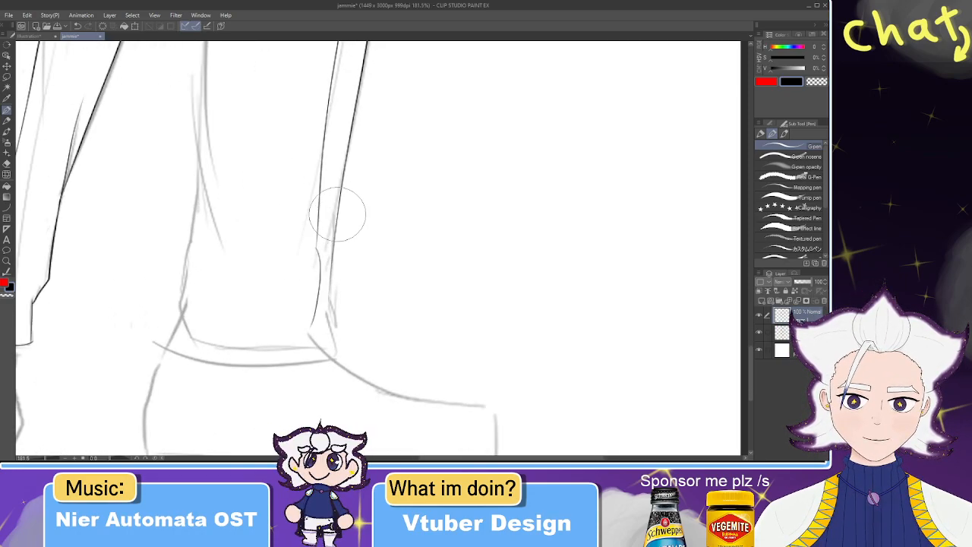
{"action": "key", "text": "e"}
{"action": "left_click_drag", "start_coordinate": [338, 213], "coordinate": [332, 276]}
{"action": "mouse_move", "coordinate": [342, 199]}
{"action": "left_mouse_down"}
{"action": "mouse_move", "coordinate": [335, 184]}
{"action": "mouse_move", "coordinate": [333, 209]}
{"action": "left_mouse_up"}
{"action": "key", "text": "p"}
{"action": "key", "text": "ctrl+z"}
{"action": "left_click_drag", "start_coordinate": [344, 173], "coordinate": [330, 231]}
{"action": "key", "text": "ctrl+z"}
{"action": "left_click_drag", "start_coordinate": [345, 173], "coordinate": [331, 228]}
{"action": "key", "text": "ctrl+z"}
{"action": "mouse_move", "coordinate": [341, 182]}
{"action": "left_mouse_down"}
{"action": "mouse_move", "coordinate": [333, 224]}
{"action": "mouse_move", "coordinate": [355, 174]}
{"action": "mouse_move", "coordinate": [356, 270]}
{"action": "left_mouse_up"}
{"action": "key", "text": "ctrl+z"}
{"action": "left_click_drag", "start_coordinate": [354, 183], "coordinate": [360, 296]}
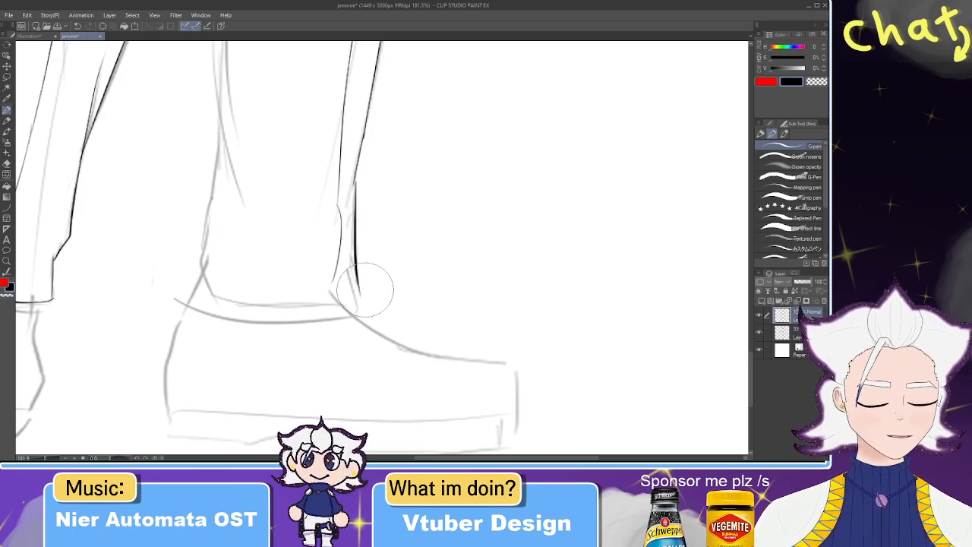
- Ink the curved hem across the mitt-side trouser cuff and redraw the crease line's lower end to meet it
{"action": "left_click_drag", "start_coordinate": [361, 298], "coordinate": [174, 288]}
{"action": "key", "text": "ctrl+z"}
{"action": "left_click_drag", "start_coordinate": [362, 299], "coordinate": [182, 288]}
{"action": "key", "text": "ctrl+z"}
{"action": "mouse_move", "coordinate": [357, 298]}
{"action": "left_mouse_down"}
{"action": "mouse_move", "coordinate": [226, 298]}
{"action": "mouse_move", "coordinate": [310, 309]}
{"action": "mouse_move", "coordinate": [197, 290]}
{"action": "left_mouse_up"}
{"action": "key", "text": "ctrl+z"}
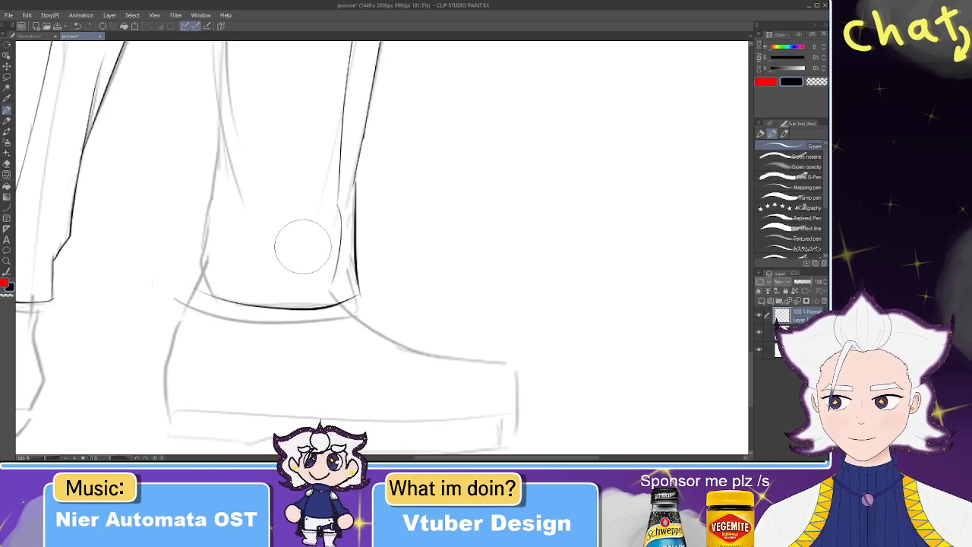
{"action": "mouse_move", "coordinate": [365, 297]}
{"action": "left_mouse_down"}
{"action": "mouse_move", "coordinate": [442, 290]}
{"action": "mouse_move", "coordinate": [255, 276]}
{"action": "left_mouse_up"}
{"action": "key", "text": "ctrl+z"}
{"action": "key", "text": "ctrl+z"}
{"action": "left_click_drag", "start_coordinate": [439, 291], "coordinate": [290, 298]}
{"action": "key", "text": "ctrl+z"}
{"action": "left_click_drag", "start_coordinate": [439, 291], "coordinate": [255, 291]}
{"action": "key", "text": "ctrl+z"}
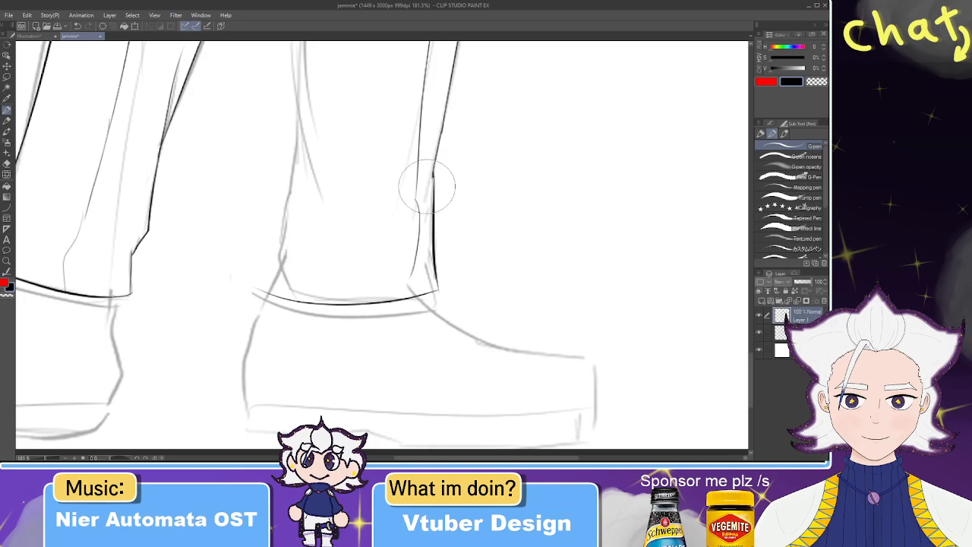
{"action": "key", "text": "e"}
{"action": "key", "text": "p"}
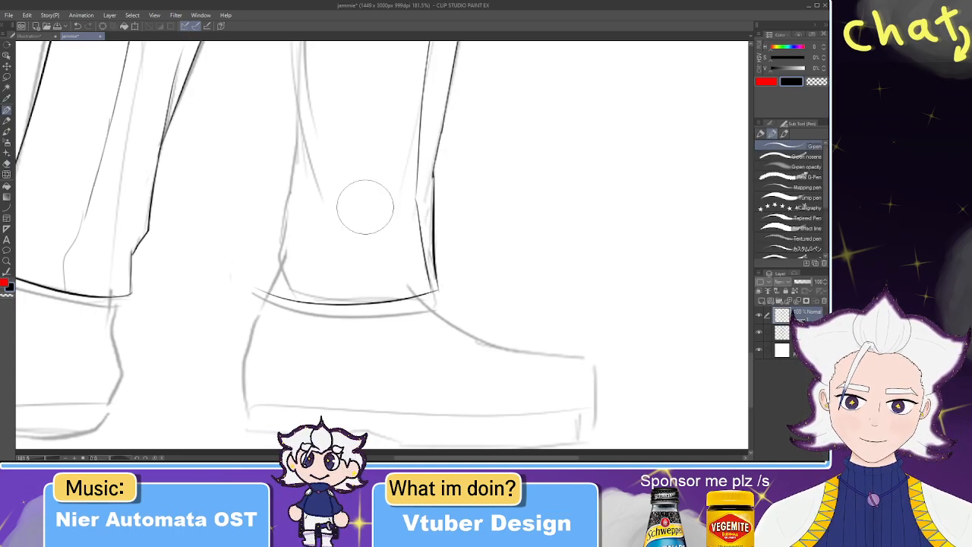
- Ink the inner edge of the mitt-side lower leg from the knee to above the cuff, redrawing it until it follows the sketch
{"action": "scroll", "coordinate": [348, 197], "scroll_direction": "down", "scroll_amount": 5}
{"action": "left_click_drag", "start_coordinate": [351, 130], "coordinate": [352, 280]}
{"action": "scroll", "coordinate": [334, 197], "scroll_direction": "up", "scroll_amount": 3}
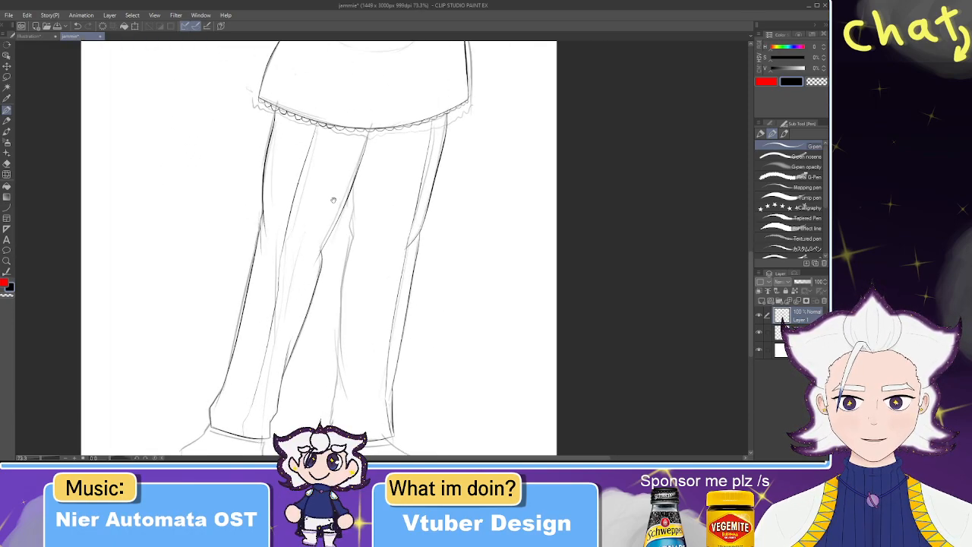
{"action": "left_click_drag", "start_coordinate": [315, 197], "coordinate": [334, 138]}
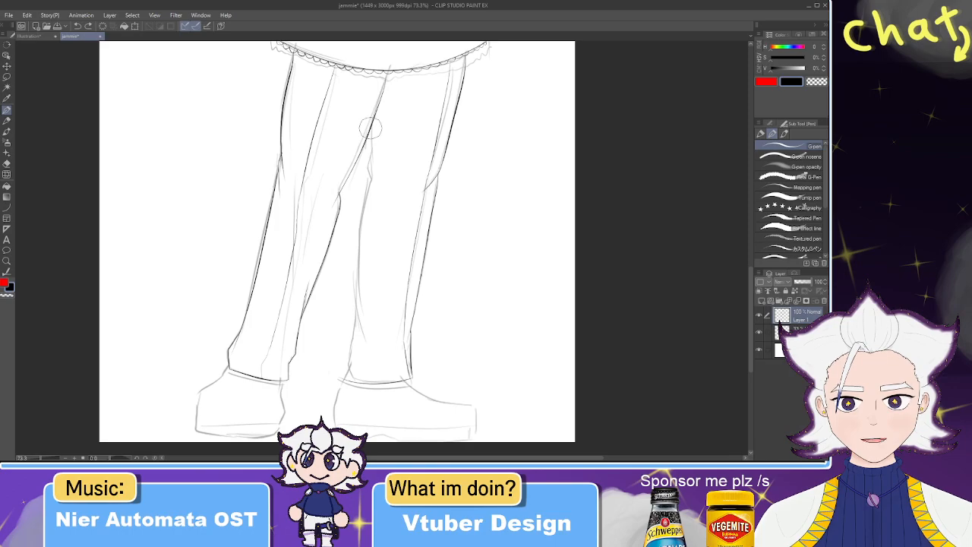
{"action": "left_click_drag", "start_coordinate": [373, 153], "coordinate": [366, 311]}
{"action": "left_click_drag", "start_coordinate": [368, 156], "coordinate": [357, 271]}
{"action": "key", "text": "ctrl+z"}
{"action": "mouse_move", "coordinate": [370, 161]}
{"action": "left_mouse_down"}
{"action": "mouse_move", "coordinate": [349, 247]}
{"action": "mouse_move", "coordinate": [347, 194]}
{"action": "left_mouse_up"}
{"action": "scroll", "coordinate": [338, 237], "scroll_direction": "up", "scroll_amount": 2}
{"action": "key", "text": "ctrl+z"}
{"action": "left_click_drag", "start_coordinate": [390, 67], "coordinate": [368, 245]}
{"action": "key", "text": "ctrl+z"}
{"action": "left_click_drag", "start_coordinate": [392, 65], "coordinate": [378, 266]}
{"action": "left_click_drag", "start_coordinate": [392, 65], "coordinate": [374, 308]}
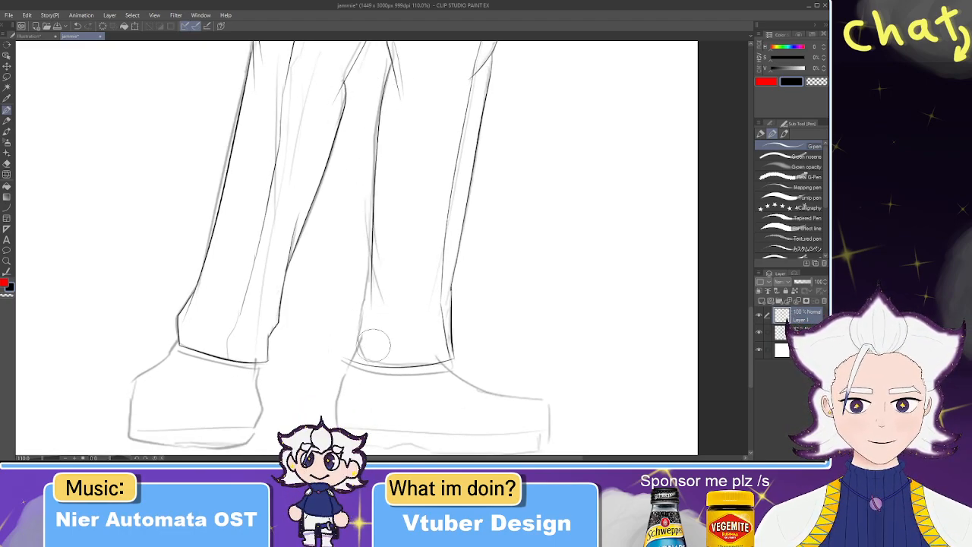
{"action": "key", "text": "ctrl+z"}
{"action": "left_click_drag", "start_coordinate": [391, 65], "coordinate": [375, 281]}
{"action": "key", "text": "ctrl+z"}
{"action": "left_click_drag", "start_coordinate": [392, 65], "coordinate": [369, 282]}
{"action": "left_click_drag", "start_coordinate": [371, 228], "coordinate": [376, 305]}
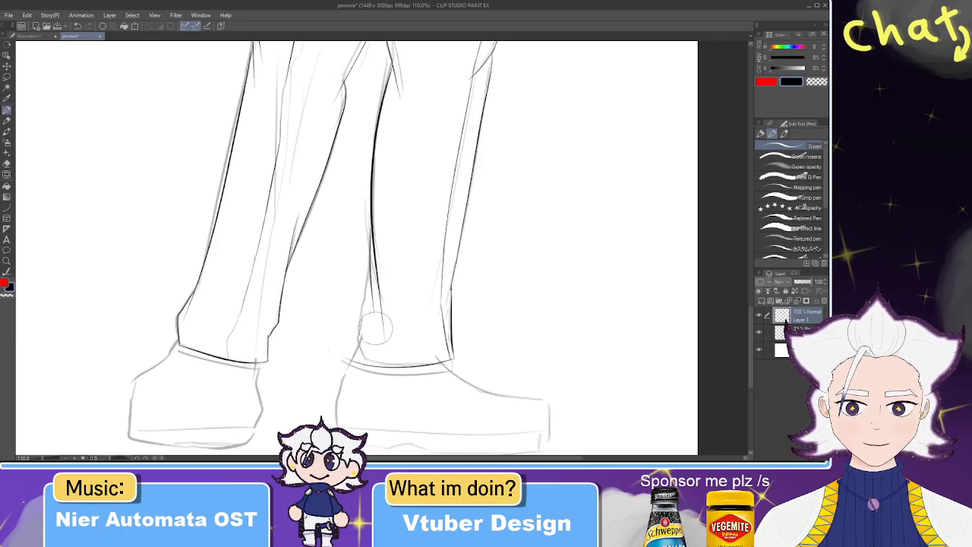
- Ink the inner ankle edge of the mitt-side leg flaring down to the cuff hem and tidy the line ends
{"action": "left_click_drag", "start_coordinate": [371, 262], "coordinate": [348, 363]}
{"action": "left_click_drag", "start_coordinate": [366, 291], "coordinate": [348, 360]}
{"action": "key", "text": "ctrl+z"}
{"action": "left_click_drag", "start_coordinate": [368, 268], "coordinate": [347, 361]}
{"action": "scroll", "coordinate": [347, 338], "scroll_direction": "up", "scroll_amount": 3}
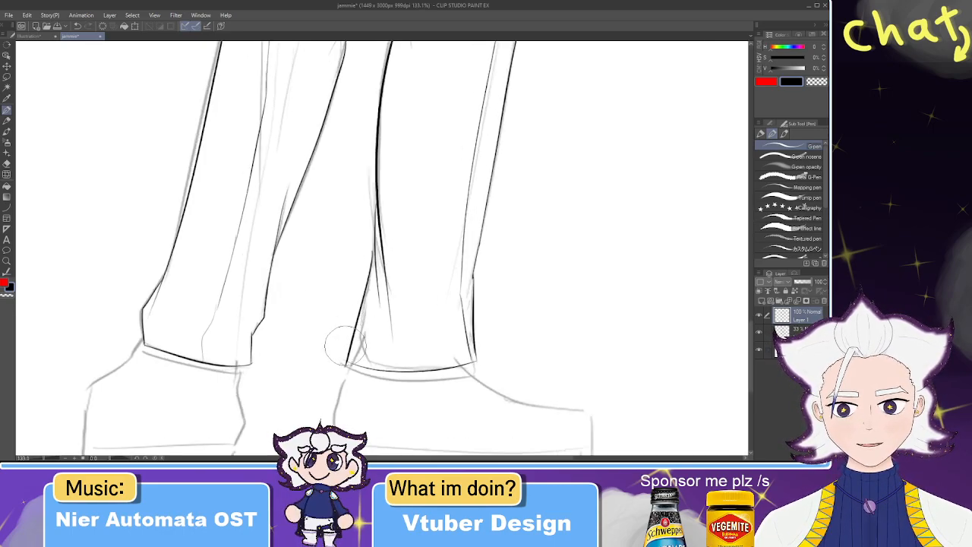
{"action": "left_click_drag", "start_coordinate": [304, 216], "coordinate": [315, 155]}
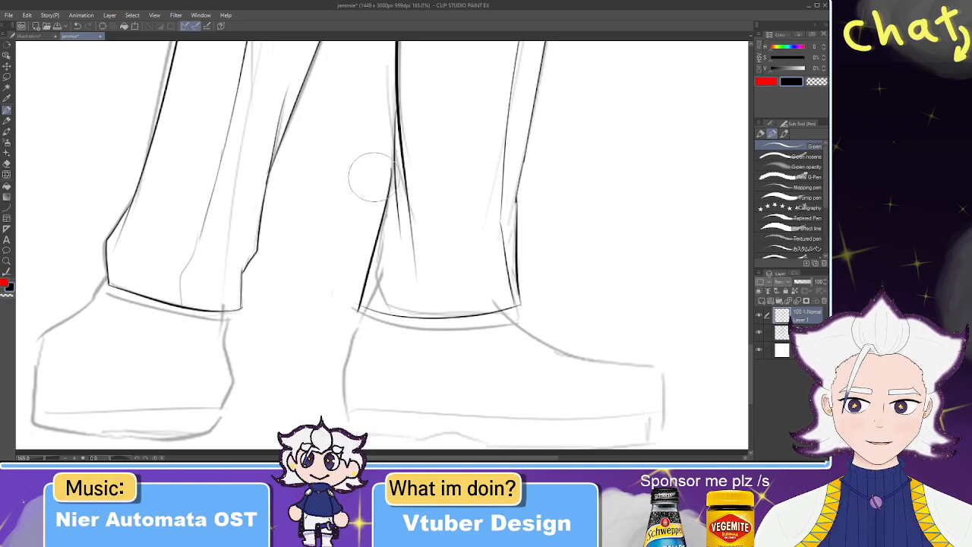
{"action": "key", "text": "e"}
{"action": "key", "text": "p"}
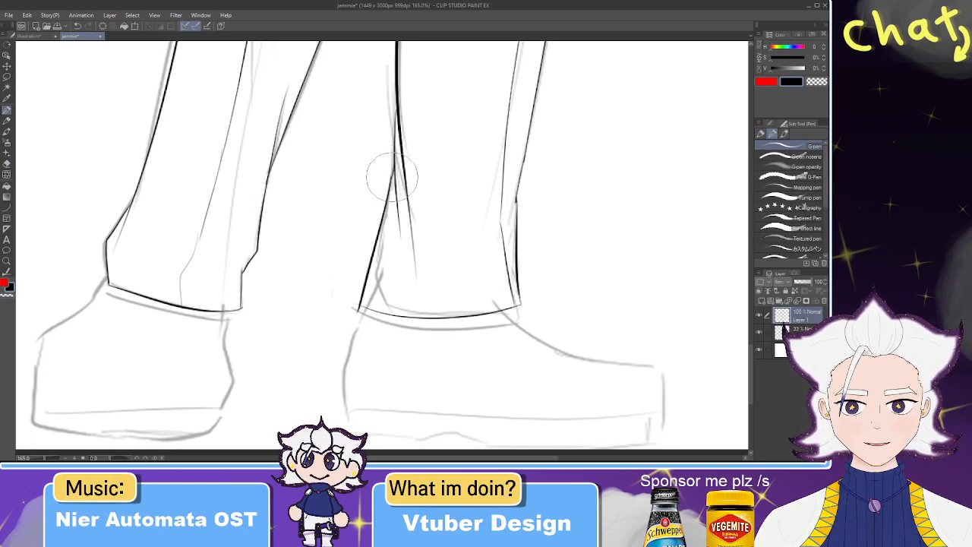
{"action": "key", "text": "e"}
- Ink the mitt-side shoe's collar line beneath the trouser hem and the back edge of its heel
{"action": "left_click_drag", "start_coordinate": [369, 307], "coordinate": [352, 232]}
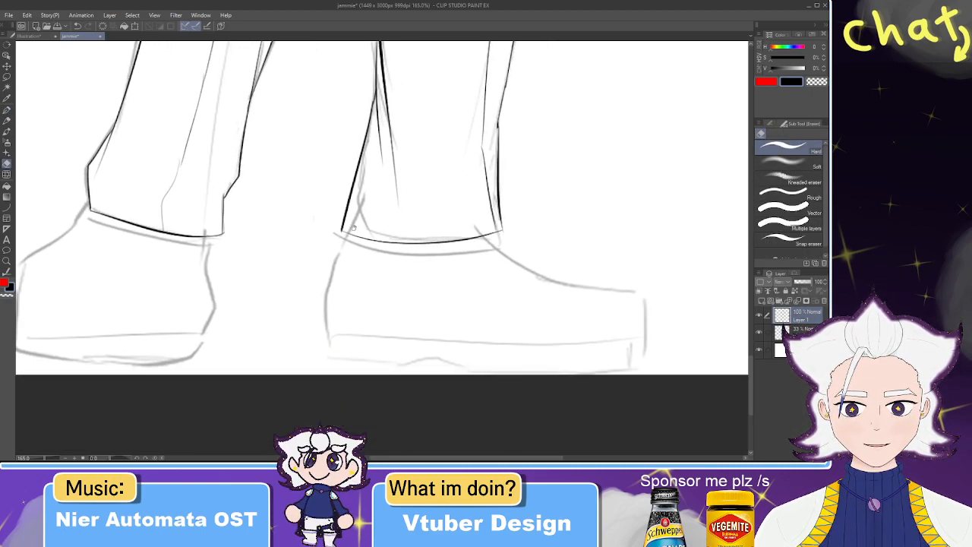
{"action": "key", "text": "p"}
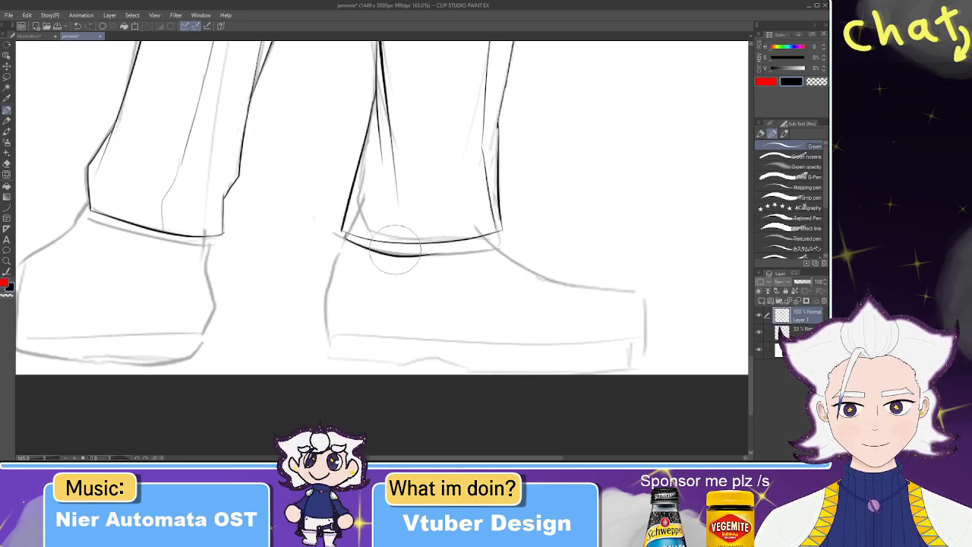
{"action": "left_click_drag", "start_coordinate": [339, 236], "coordinate": [495, 236]}
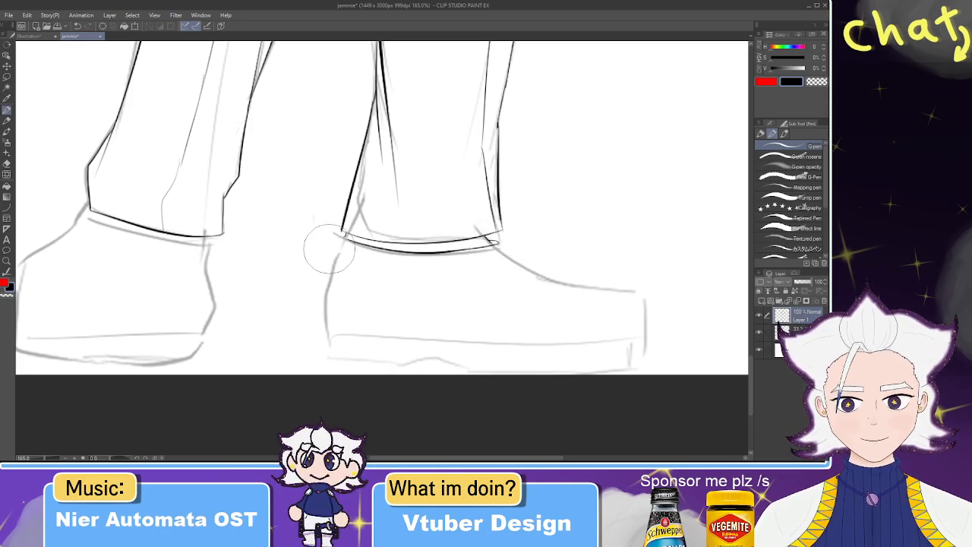
{"action": "left_click_drag", "start_coordinate": [343, 235], "coordinate": [326, 310]}
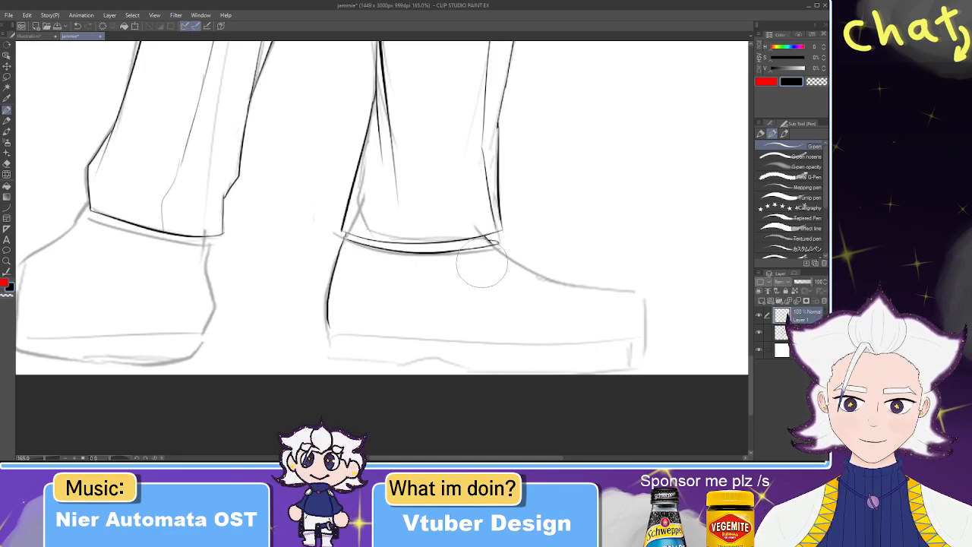
- Ink the mitt-side shoe's instep, toe and upper sole line, and erase the overshoot at the toe
{"action": "mouse_move", "coordinate": [499, 245]}
{"action": "left_mouse_down"}
{"action": "mouse_move", "coordinate": [666, 298]}
{"action": "mouse_move", "coordinate": [643, 351]}
{"action": "left_mouse_up"}
{"action": "key", "text": "ctrl+z"}
{"action": "left_click_drag", "start_coordinate": [335, 331], "coordinate": [634, 348]}
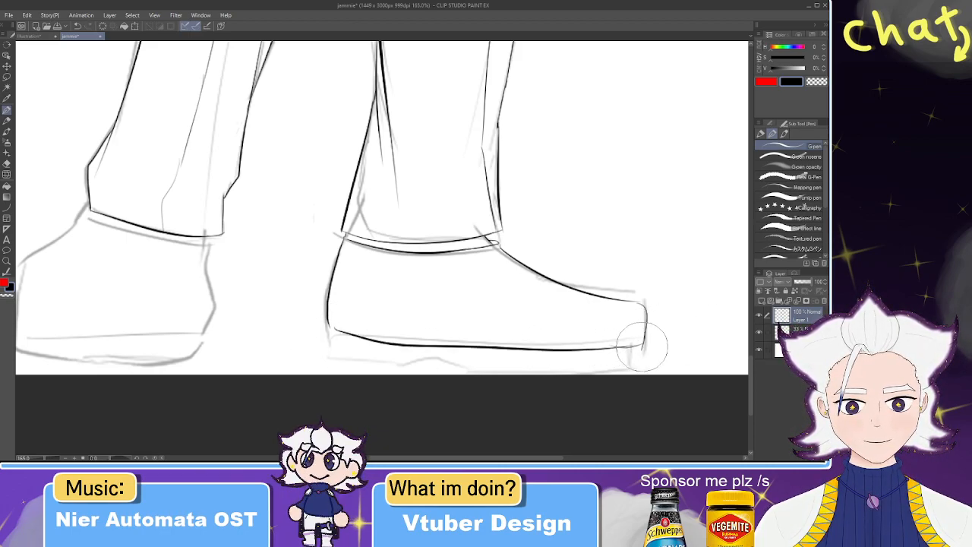
{"action": "key", "text": "e"}
{"action": "left_click_drag", "start_coordinate": [643, 351], "coordinate": [616, 347]}
{"action": "key", "text": "p"}
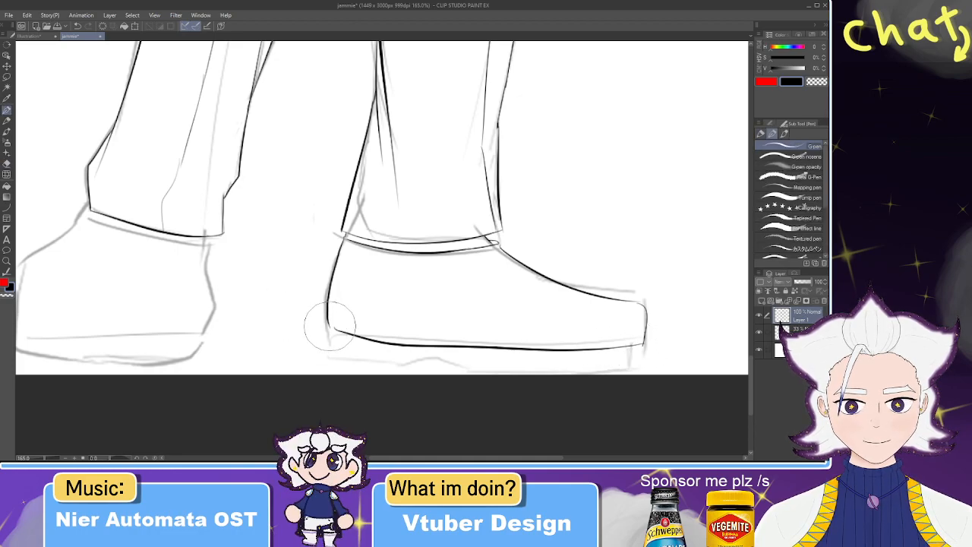
- Ink the heel end of the mitt-side shoe's sole and its bottom edge up to the arch notch
{"action": "mouse_move", "coordinate": [328, 331]}
{"action": "left_mouse_down"}
{"action": "mouse_move", "coordinate": [399, 370]}
{"action": "mouse_move", "coordinate": [421, 359]}
{"action": "mouse_move", "coordinate": [328, 356]}
{"action": "mouse_move", "coordinate": [401, 357]}
{"action": "left_mouse_up"}
{"action": "key", "text": "ctrl+z"}
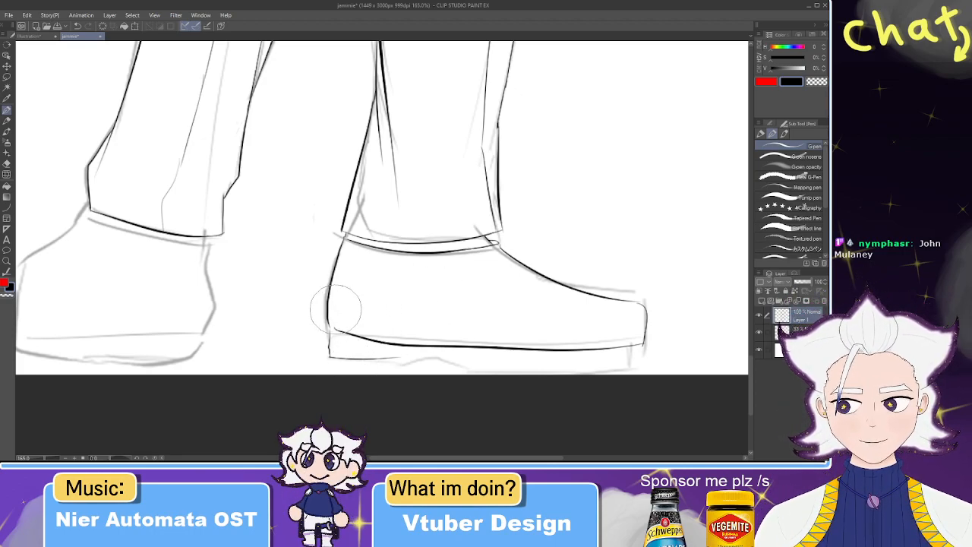
{"action": "left_click_drag", "start_coordinate": [329, 355], "coordinate": [628, 370]}
{"action": "key", "text": "ctrl+z"}
{"action": "key", "text": "ctrl+z"}
{"action": "key", "text": "ctrl+z"}
- Ink the bottom edge of the mitt-side shoe's sole from the arch notch to the toe and close its front end
{"action": "left_click_drag", "start_coordinate": [456, 372], "coordinate": [661, 368]}
{"action": "key", "text": "ctrl+z"}
{"action": "left_click_drag", "start_coordinate": [440, 370], "coordinate": [656, 368]}
{"action": "key", "text": "ctrl+z"}
{"action": "left_click_drag", "start_coordinate": [462, 369], "coordinate": [644, 364]}
{"action": "key", "text": "ctrl+z"}
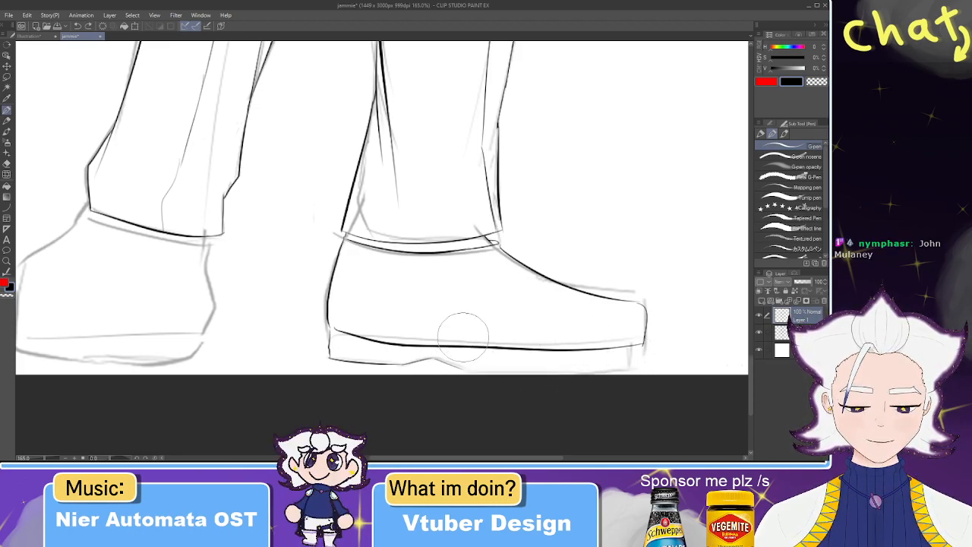
{"action": "key", "text": "e"}
{"action": "key", "text": "p"}
{"action": "left_click_drag", "start_coordinate": [459, 367], "coordinate": [558, 369]}
{"action": "key", "text": "ctrl+z"}
{"action": "mouse_move", "coordinate": [461, 367]}
{"action": "left_mouse_down"}
{"action": "mouse_move", "coordinate": [661, 362]}
{"action": "mouse_move", "coordinate": [639, 361]}
{"action": "left_mouse_up"}
{"action": "key", "text": "e"}
{"action": "key", "text": "p"}
{"action": "key", "text": "ctrl+z"}
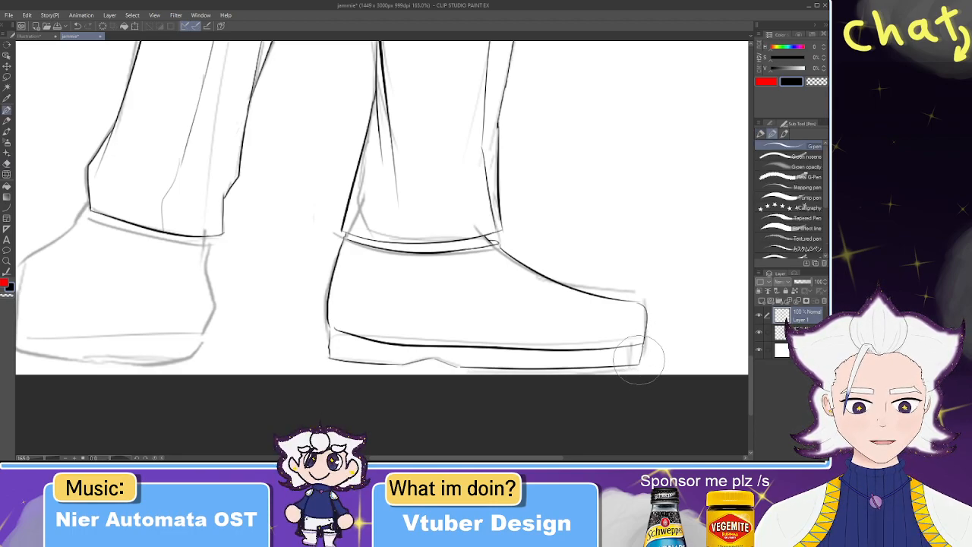
- Ink the tray-side shoe's collar line just beneath the trouser hem
{"action": "left_click_drag", "start_coordinate": [353, 237], "coordinate": [631, 205]}
{"action": "left_click_drag", "start_coordinate": [369, 181], "coordinate": [367, 189]}
{"action": "key", "text": "ctrl+z"}
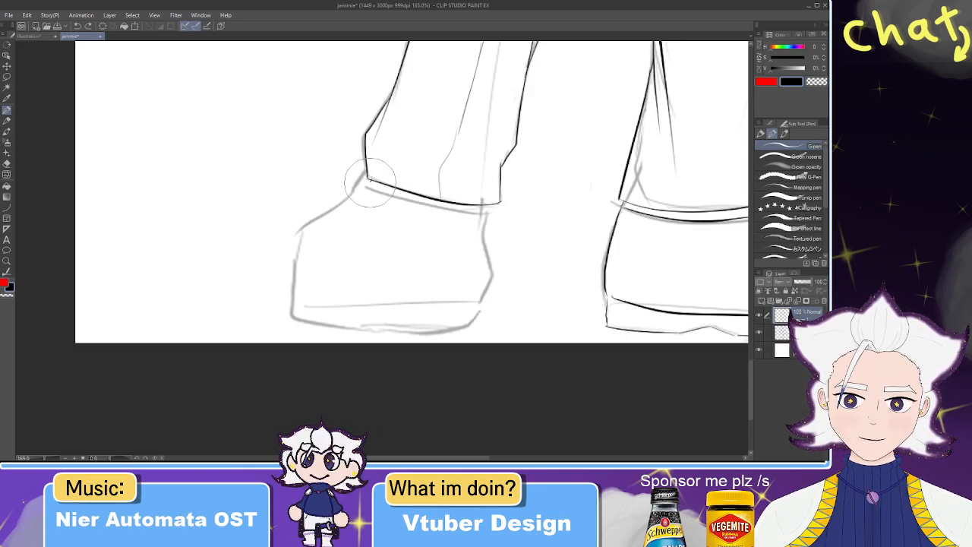
{"action": "left_click_drag", "start_coordinate": [367, 181], "coordinate": [370, 188]}
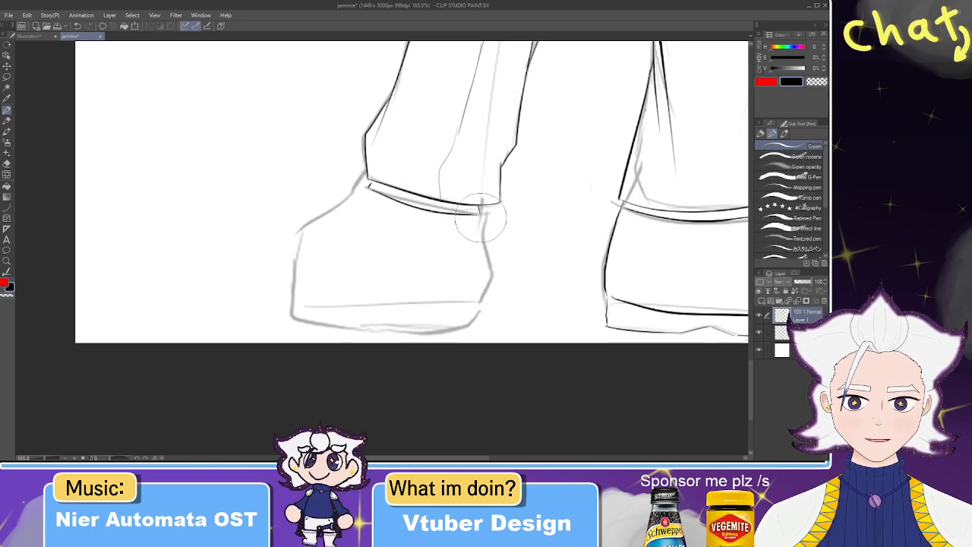
- Ink the lower edge of the tray-side shoe's collar band beneath the trouser hem
{"action": "left_click_drag", "start_coordinate": [370, 189], "coordinate": [464, 213]}
{"action": "key", "text": "ctrl+z"}
{"action": "left_click_drag", "start_coordinate": [370, 189], "coordinate": [478, 213]}
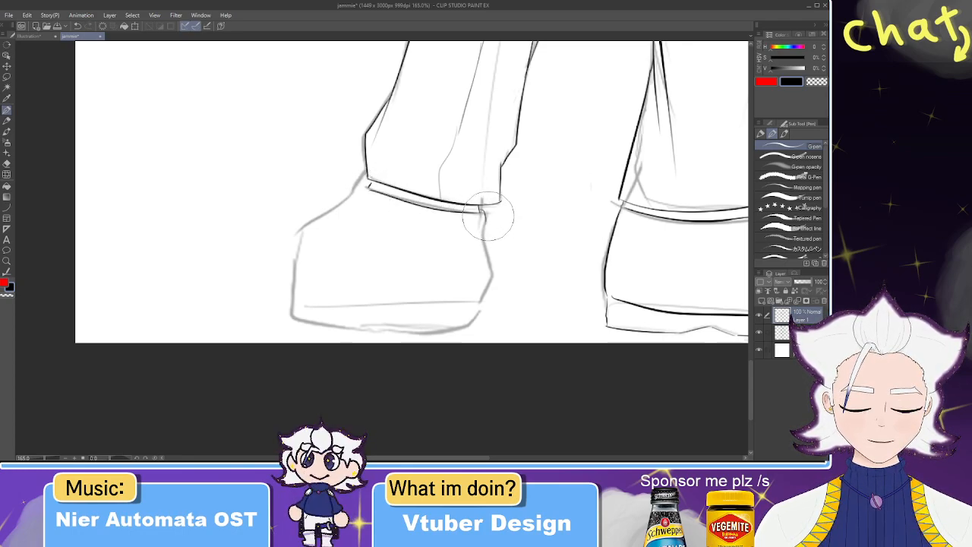
- Ink the back edge of the tray-side shoe from the collar band down to the sole
{"action": "mouse_move", "coordinate": [486, 215]}
{"action": "left_mouse_down"}
{"action": "mouse_move", "coordinate": [479, 243]}
{"action": "mouse_move", "coordinate": [486, 219]}
{"action": "mouse_move", "coordinate": [490, 263]}
{"action": "left_mouse_up"}
{"action": "key", "text": "ctrl+z"}
{"action": "left_click_drag", "start_coordinate": [483, 212], "coordinate": [490, 299]}
{"action": "key", "text": "ctrl+z"}
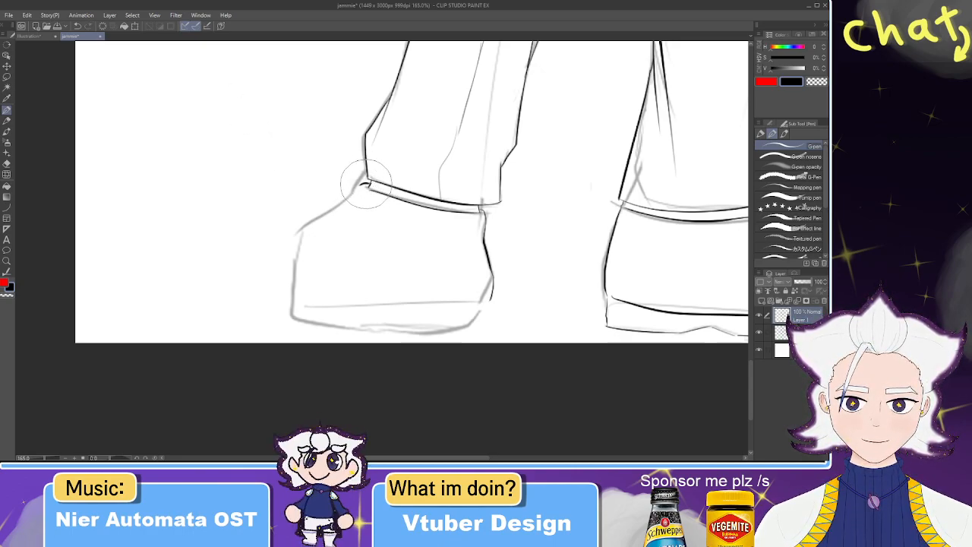
- Ink the tray-side shoe's instep and toe from the collar band down to the sole
{"action": "mouse_move", "coordinate": [363, 184]}
{"action": "left_mouse_down"}
{"action": "mouse_move", "coordinate": [318, 231]}
{"action": "mouse_move", "coordinate": [304, 285]}
{"action": "left_mouse_up"}
{"action": "key", "text": "ctrl+z"}
{"action": "mouse_move", "coordinate": [346, 207]}
{"action": "left_mouse_down"}
{"action": "mouse_move", "coordinate": [326, 227]}
{"action": "mouse_move", "coordinate": [314, 298]}
{"action": "left_mouse_up"}
{"action": "key", "text": "ctrl+z"}
{"action": "mouse_move", "coordinate": [363, 186]}
{"action": "left_mouse_down"}
{"action": "mouse_move", "coordinate": [329, 214]}
{"action": "mouse_move", "coordinate": [304, 289]}
{"action": "left_mouse_up"}
{"action": "key", "text": "ctrl+z"}
{"action": "mouse_move", "coordinate": [355, 190]}
{"action": "left_mouse_down"}
{"action": "mouse_move", "coordinate": [302, 251]}
{"action": "mouse_move", "coordinate": [299, 302]}
{"action": "mouse_move", "coordinate": [369, 300]}
{"action": "left_mouse_up"}
{"action": "key", "text": "ctrl+z"}
- Ink the tray-side shoe's upper sole line, trim its overshoot and draw the heel end of the sole
{"action": "left_click_drag", "start_coordinate": [300, 303], "coordinate": [496, 302]}
{"action": "key", "text": "e"}
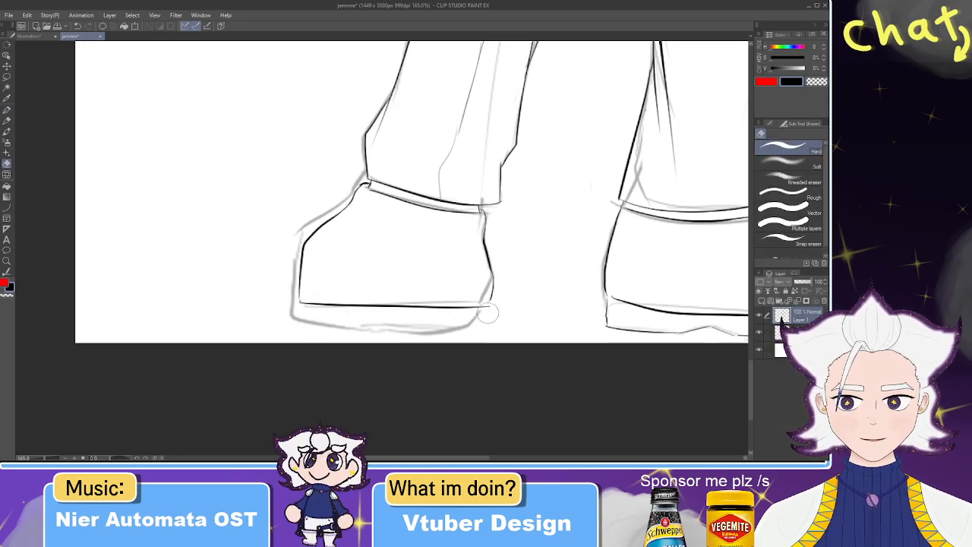
{"action": "key", "text": "p"}
{"action": "left_click_drag", "start_coordinate": [488, 306], "coordinate": [490, 326]}
{"action": "mouse_move", "coordinate": [301, 306]}
{"action": "left_mouse_down"}
{"action": "mouse_move", "coordinate": [297, 325]}
{"action": "mouse_move", "coordinate": [489, 310]}
{"action": "left_mouse_up"}
{"action": "key", "text": "ctrl+z"}
{"action": "key", "text": "ctrl+z"}
- Ink the bottom edge of the tray-side shoe's sole from toe to heel and erase the overshoot past the heel
{"action": "mouse_move", "coordinate": [295, 321]}
{"action": "left_mouse_down"}
{"action": "mouse_move", "coordinate": [321, 329]}
{"action": "mouse_move", "coordinate": [491, 326]}
{"action": "mouse_move", "coordinate": [446, 335]}
{"action": "mouse_move", "coordinate": [300, 309]}
{"action": "mouse_move", "coordinate": [306, 322]}
{"action": "mouse_move", "coordinate": [296, 324]}
{"action": "mouse_move", "coordinate": [486, 313]}
{"action": "left_mouse_up"}
{"action": "key", "text": "ctrl+z"}
{"action": "key", "text": "ctrl+z"}
{"action": "key", "text": "ctrl+z"}
{"action": "mouse_move", "coordinate": [297, 324]}
{"action": "left_mouse_down"}
{"action": "mouse_move", "coordinate": [344, 328]}
{"action": "mouse_move", "coordinate": [511, 311]}
{"action": "left_mouse_up"}
{"action": "key", "text": "ctrl+z"}
{"action": "left_click_drag", "start_coordinate": [295, 322], "coordinate": [494, 325]}
{"action": "key", "text": "ctrl+z"}
{"action": "left_click_drag", "start_coordinate": [295, 320], "coordinate": [495, 326]}
{"action": "key", "text": "e"}
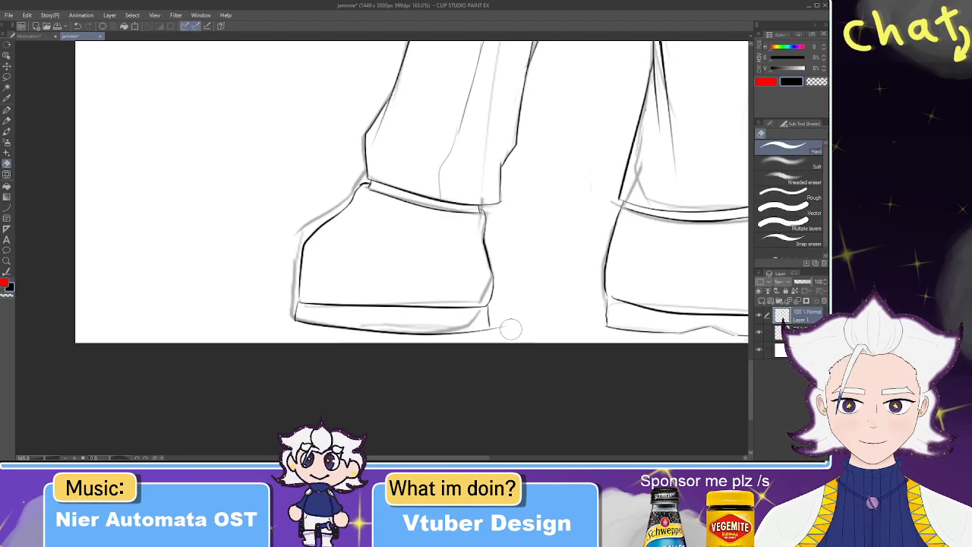
{"action": "key", "text": "p"}
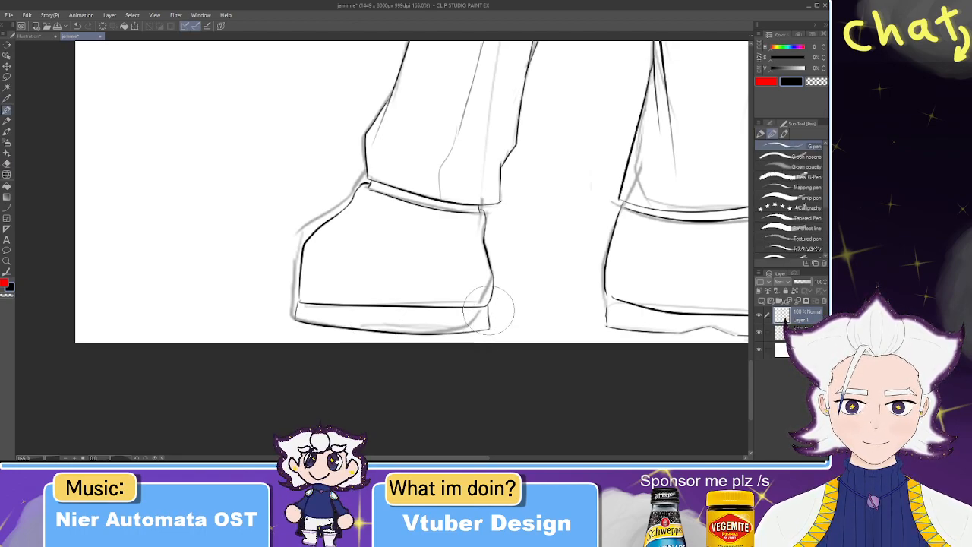
- Ink the horizontal apron line below the waist sash on both sides of the bow
{"action": "scroll", "coordinate": [489, 310], "scroll_direction": "down", "scroll_amount": 8}
{"action": "scroll", "coordinate": [488, 310], "scroll_direction": "up", "scroll_amount": 1}
{"action": "left_click_drag", "start_coordinate": [489, 310], "coordinate": [397, 413]}
{"action": "left_click_drag", "start_coordinate": [413, 145], "coordinate": [394, 299]}
{"action": "scroll", "coordinate": [412, 120], "scroll_direction": "up", "scroll_amount": 5}
{"action": "left_click_drag", "start_coordinate": [437, 89], "coordinate": [440, 158]}
{"action": "scroll", "coordinate": [445, 145], "scroll_direction": "up", "scroll_amount": 4}
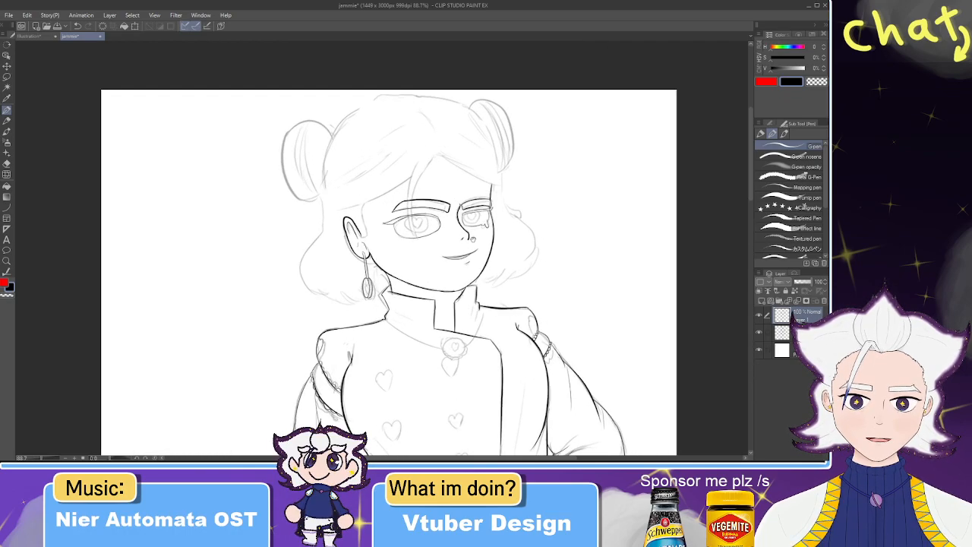
{"action": "left_click_drag", "start_coordinate": [490, 322], "coordinate": [480, 130]}
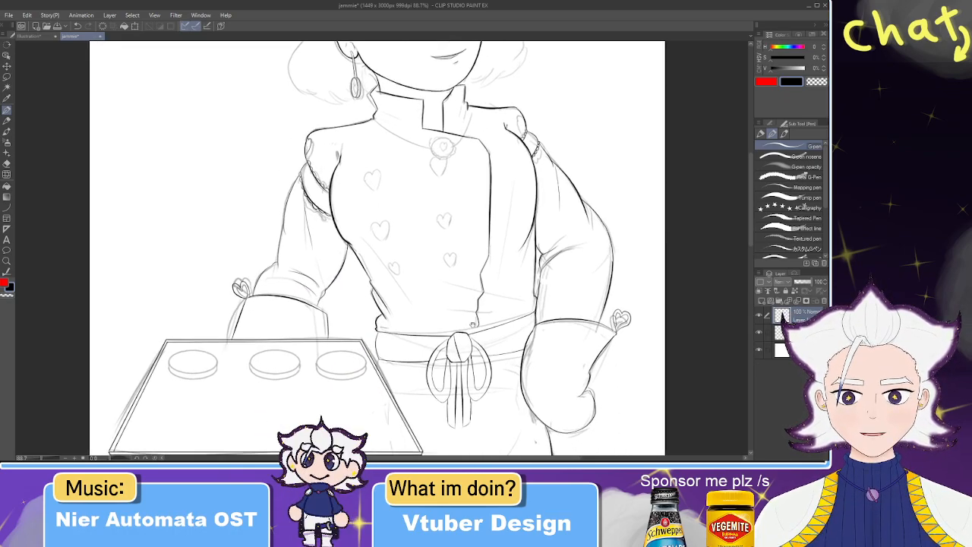
{"action": "left_click_drag", "start_coordinate": [455, 425], "coordinate": [417, 255]}
{"action": "scroll", "coordinate": [418, 313], "scroll_direction": "up", "scroll_amount": 3}
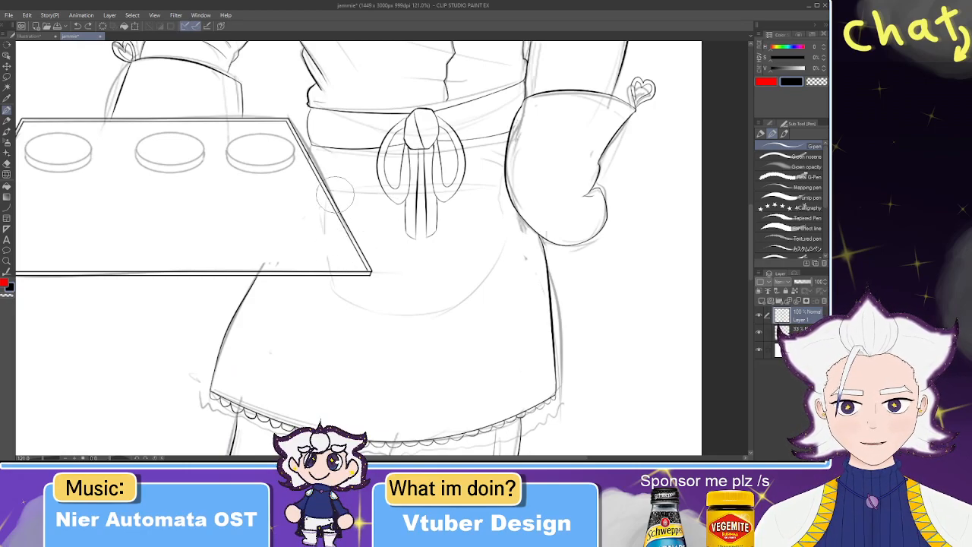
{"action": "key", "text": "e"}
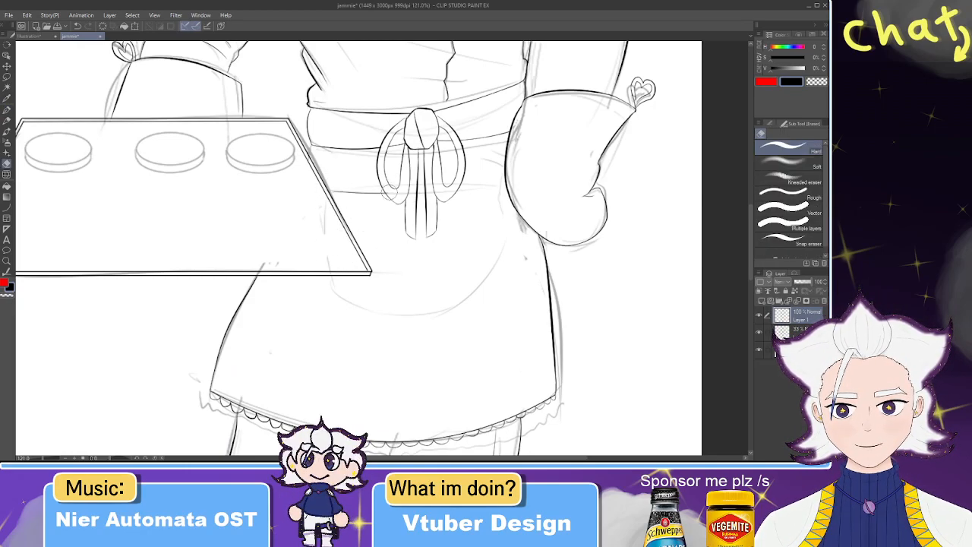
{"action": "key", "text": "p"}
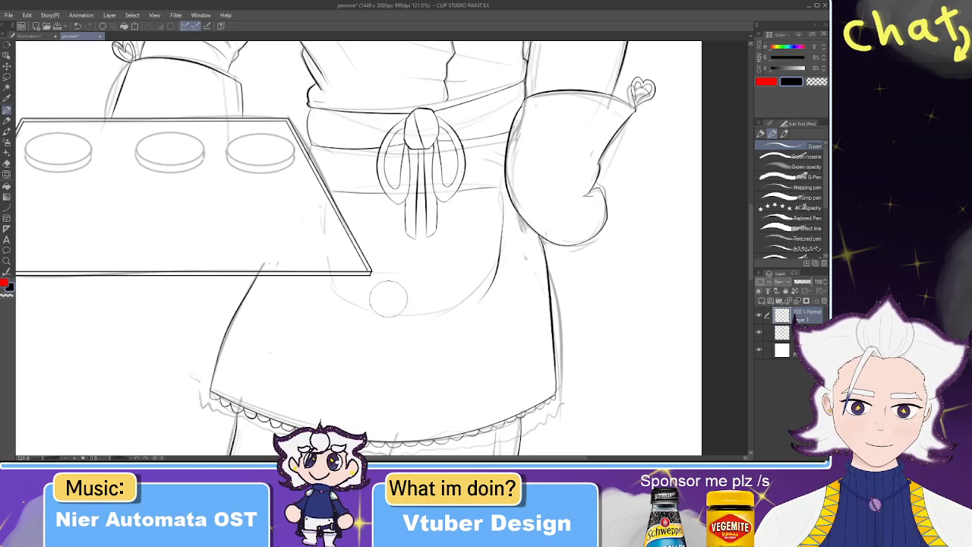
- Ink the apron's curved lower edge from the mitt side down to the middle of the skirt
{"action": "left_click_drag", "start_coordinate": [504, 220], "coordinate": [370, 312]}
{"action": "key", "text": "ctrl+z"}
{"action": "left_click_drag", "start_coordinate": [327, 282], "coordinate": [482, 262]}
{"action": "key", "text": "ctrl+z"}
{"action": "mouse_move", "coordinate": [504, 221]}
{"action": "left_mouse_down"}
{"action": "mouse_move", "coordinate": [360, 311]}
{"action": "mouse_move", "coordinate": [381, 312]}
{"action": "left_mouse_up"}
{"action": "key", "text": "e"}
{"action": "key", "text": "p"}
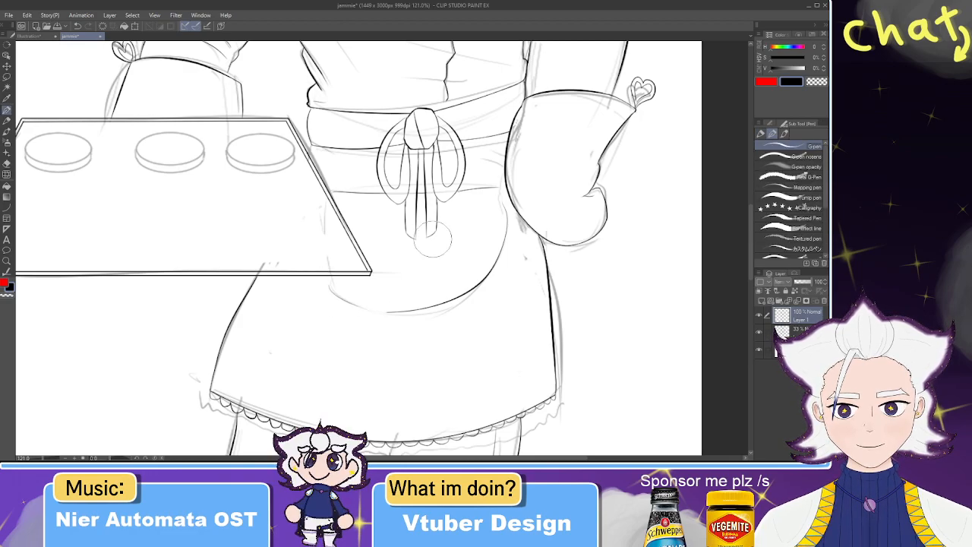
- Ink the uppermost heart button on the tray side of the jacket front and clean up its outline
{"action": "mouse_move", "coordinate": [365, 267]}
{"action": "left_mouse_down"}
{"action": "mouse_move", "coordinate": [458, 138]}
{"action": "mouse_move", "coordinate": [434, 341]}
{"action": "left_mouse_up"}
{"action": "left_click_drag", "start_coordinate": [448, 211], "coordinate": [456, 312]}
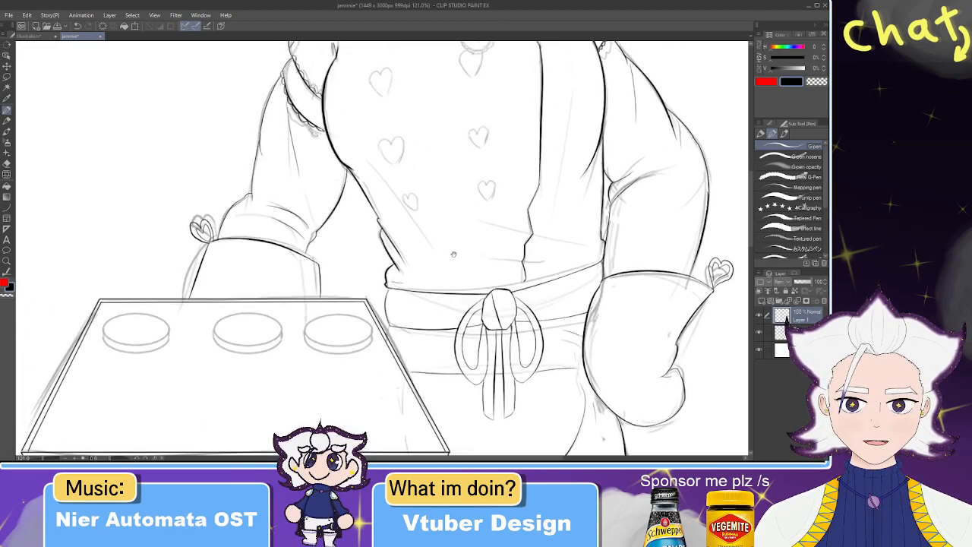
{"action": "left_click_drag", "start_coordinate": [453, 250], "coordinate": [452, 319]}
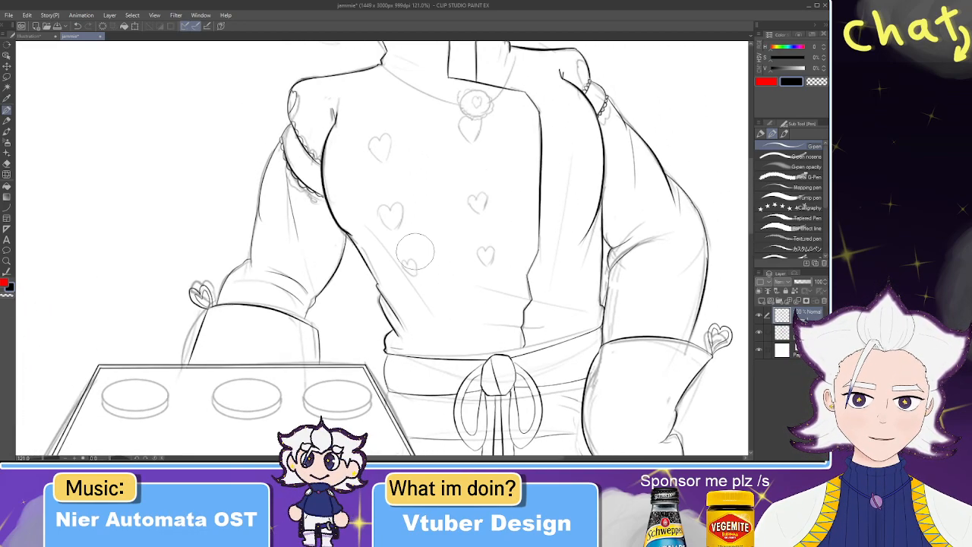
{"action": "left_click_drag", "start_coordinate": [415, 251], "coordinate": [406, 324]}
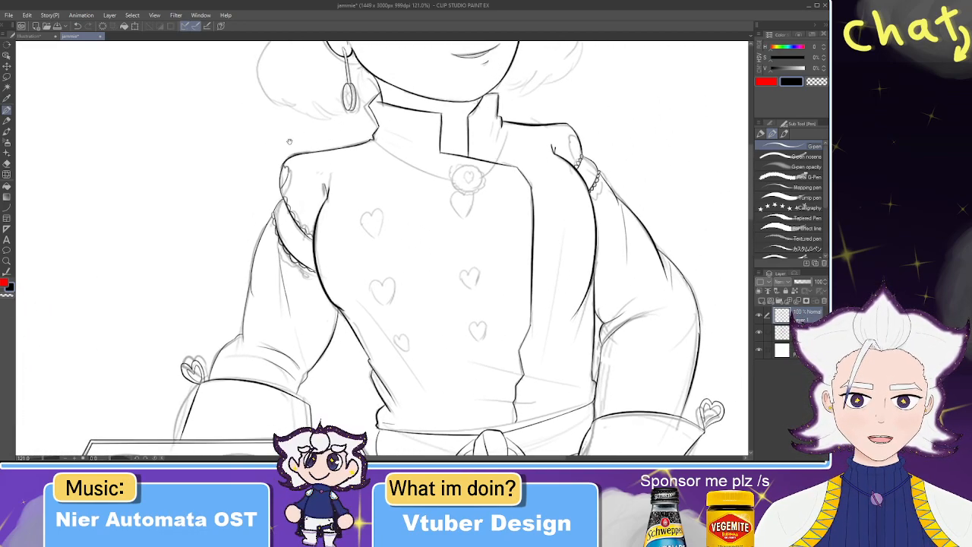
{"action": "mouse_move", "coordinate": [357, 168]}
{"action": "left_mouse_down"}
{"action": "mouse_move", "coordinate": [345, 205]}
{"action": "mouse_move", "coordinate": [382, 137]}
{"action": "left_mouse_up"}
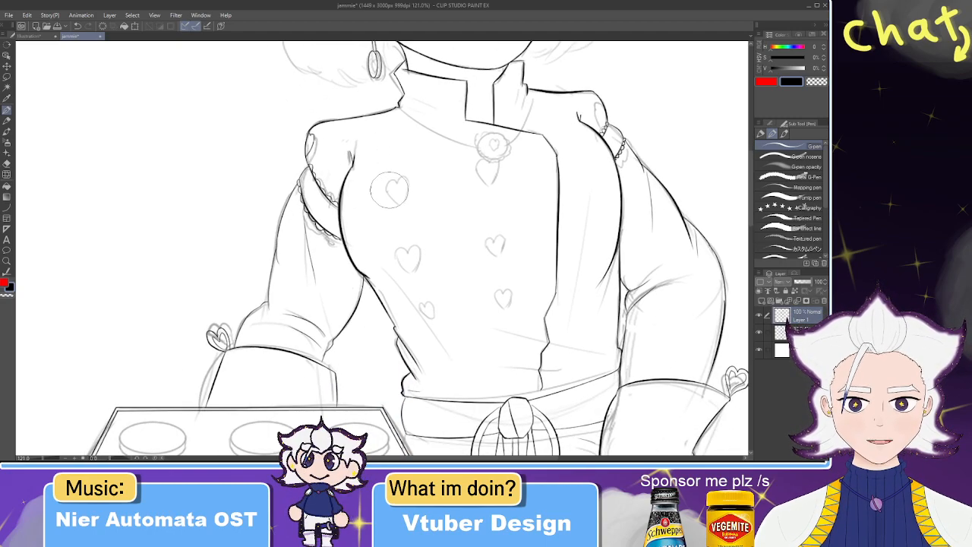
{"action": "mouse_move", "coordinate": [408, 183]}
{"action": "left_mouse_down"}
{"action": "mouse_move", "coordinate": [396, 202]}
{"action": "mouse_move", "coordinate": [388, 190]}
{"action": "left_mouse_up"}
{"action": "key", "text": "ctrl+z"}
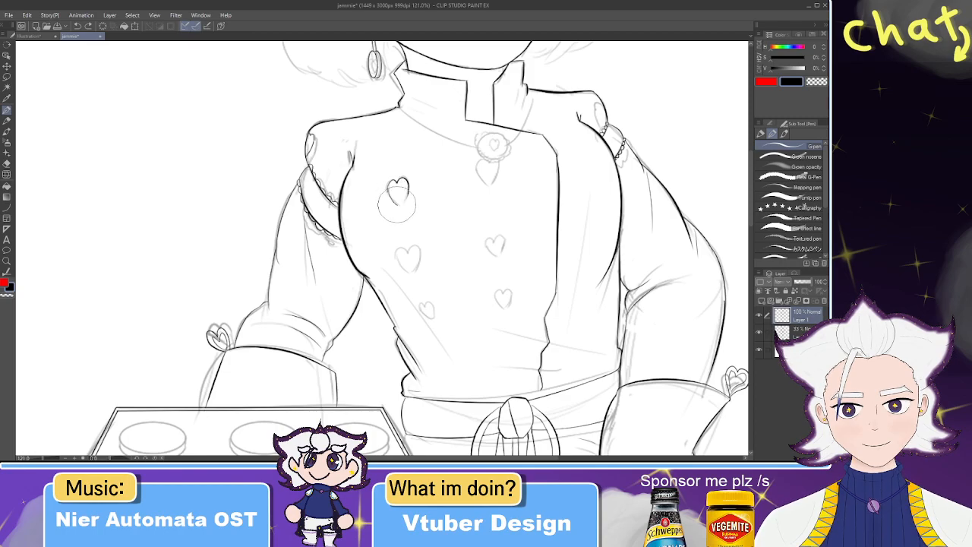
{"action": "scroll", "coordinate": [379, 169], "scroll_direction": "up", "scroll_amount": 2}
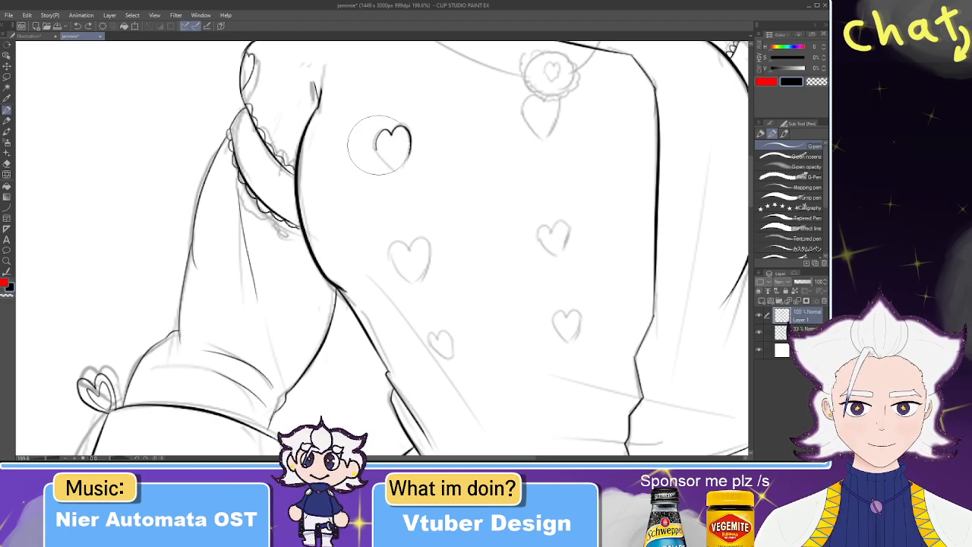
{"action": "key", "text": "e"}
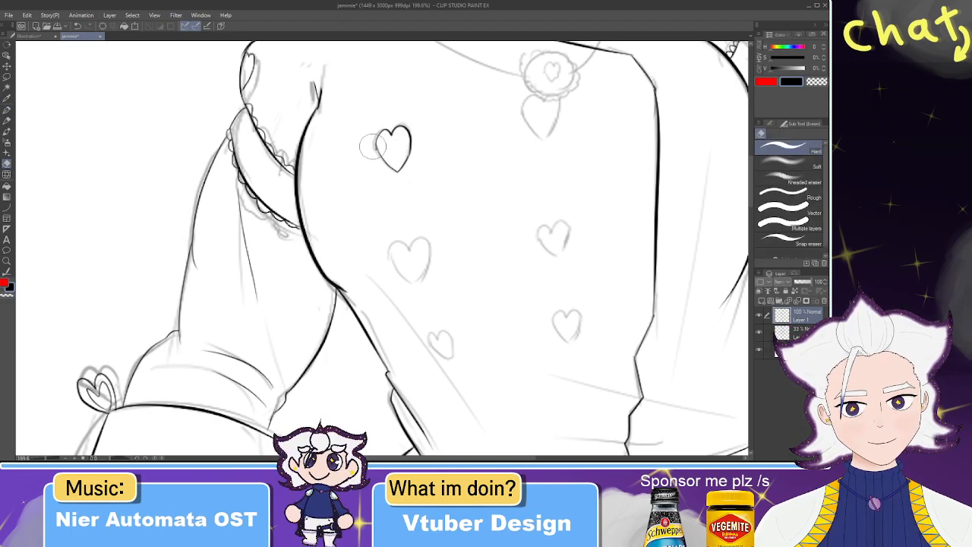
{"action": "left_click", "coordinate": [6, 76]}
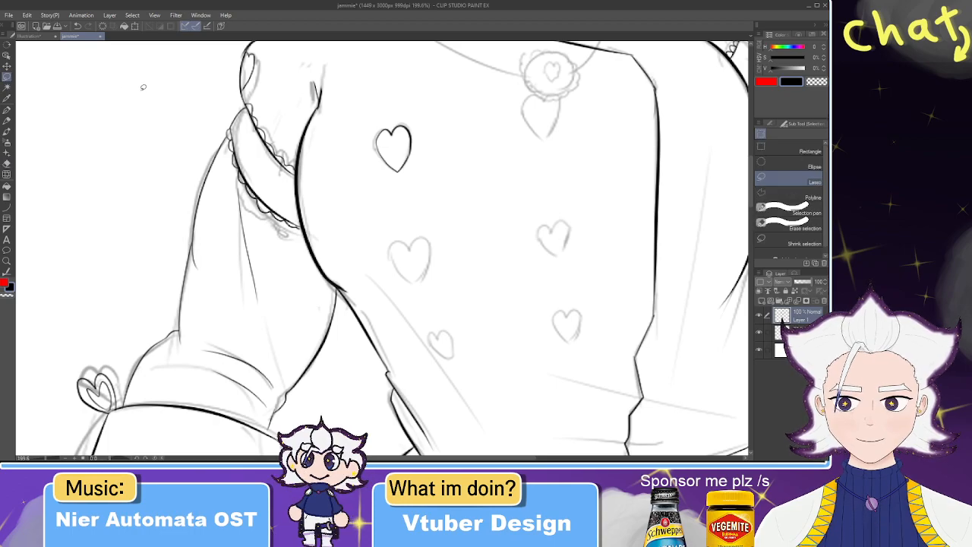
{"action": "key", "text": "p"}
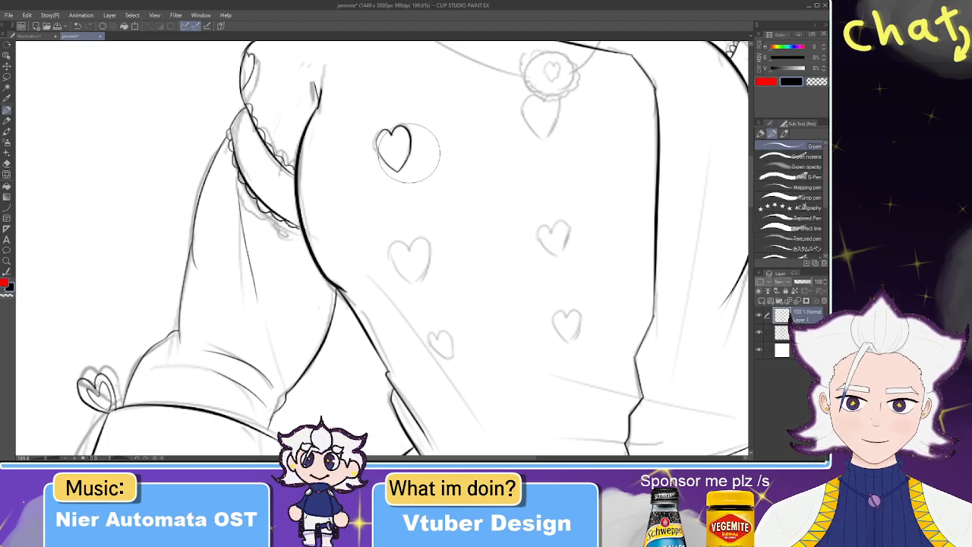
- Lasso the inked heart and paste copies over the other five sketched heart buttons, making the lowest two smaller
{"action": "left_click", "coordinate": [6, 77]}
{"action": "mouse_move", "coordinate": [432, 165]}
{"action": "left_mouse_down"}
{"action": "mouse_move", "coordinate": [334, 199]}
{"action": "mouse_move", "coordinate": [401, 194]}
{"action": "left_mouse_up"}
{"action": "mouse_move", "coordinate": [402, 182]}
{"action": "left_mouse_down"}
{"action": "mouse_move", "coordinate": [547, 172]}
{"action": "mouse_move", "coordinate": [540, 136]}
{"action": "mouse_move", "coordinate": [420, 271]}
{"action": "mouse_move", "coordinate": [446, 312]}
{"action": "mouse_move", "coordinate": [429, 301]}
{"action": "mouse_move", "coordinate": [550, 267]}
{"action": "mouse_move", "coordinate": [557, 350]}
{"action": "left_mouse_up"}
{"action": "left_click", "coordinate": [496, 196]}
{"action": "key", "text": "ctrl+c"}
{"action": "key", "text": "ctrl+v"}
{"action": "left_click", "coordinate": [549, 195]}
{"action": "key", "text": "Return"}
{"action": "key", "text": "ctrl+c"}
{"action": "key", "text": "ctrl+v"}
{"action": "left_click", "coordinate": [423, 342]}
{"action": "mouse_move", "coordinate": [585, 391]}
{"action": "left_mouse_down"}
{"action": "mouse_move", "coordinate": [555, 367]}
{"action": "mouse_move", "coordinate": [419, 375]}
{"action": "left_mouse_up"}
{"action": "left_click", "coordinate": [521, 396]}
{"action": "left_click", "coordinate": [578, 396]}
{"action": "left_click", "coordinate": [387, 414]}
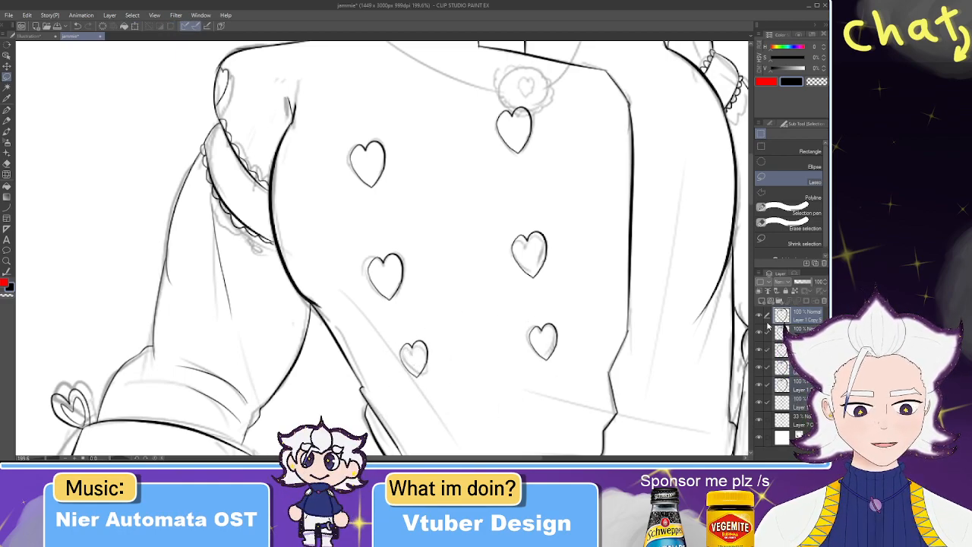
- Merge the pasted heart layers with the line art layer and check the merged layer by toggling its visibility
{"action": "key", "text": "shift+alt+e"}
{"action": "left_click", "coordinate": [759, 318]}
{"action": "left_click", "coordinate": [760, 318]}
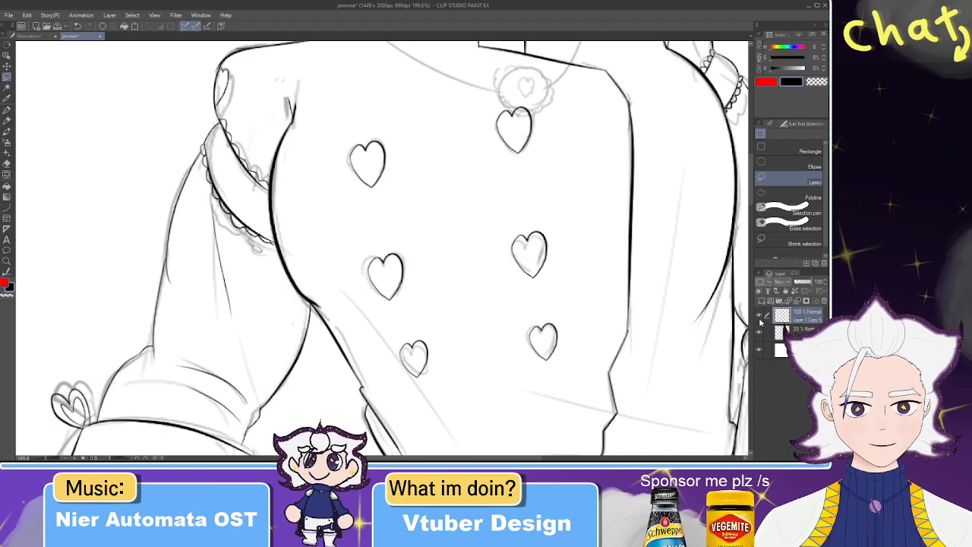
- Draw the collar brooch's circle with the Ellipse tool and erase the part of the heart button that overlaps it
{"action": "left_click_drag", "start_coordinate": [462, 148], "coordinate": [387, 243]}
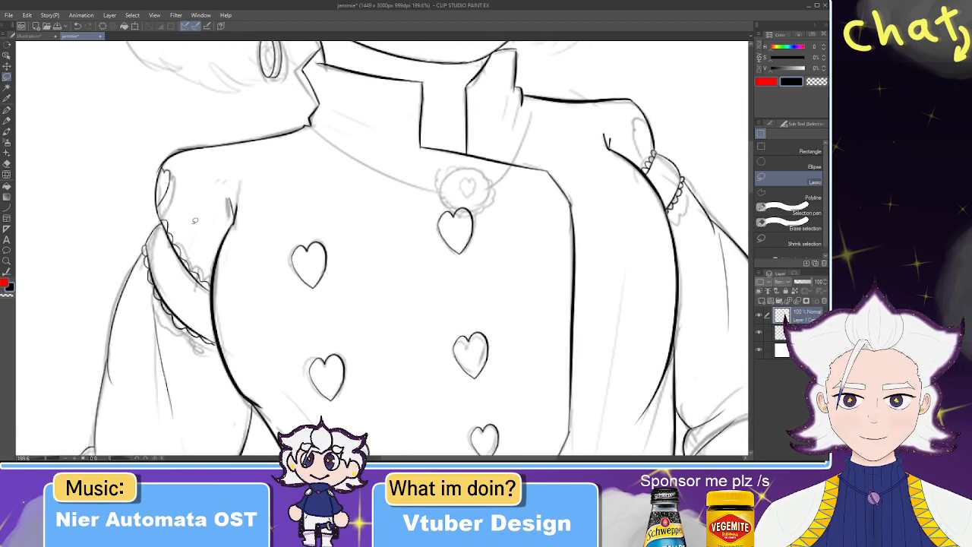
{"action": "left_click", "coordinate": [7, 205]}
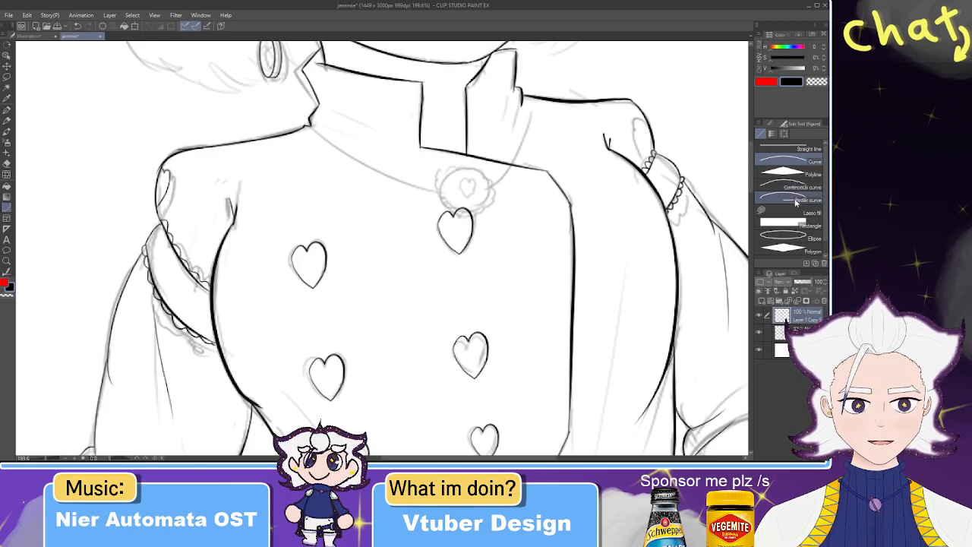
{"action": "left_click", "coordinate": [787, 237]}
{"action": "left_click_drag", "start_coordinate": [432, 167], "coordinate": [479, 213]}
{"action": "key", "text": "ctrl+z"}
{"action": "left_click_drag", "start_coordinate": [443, 170], "coordinate": [491, 219]}
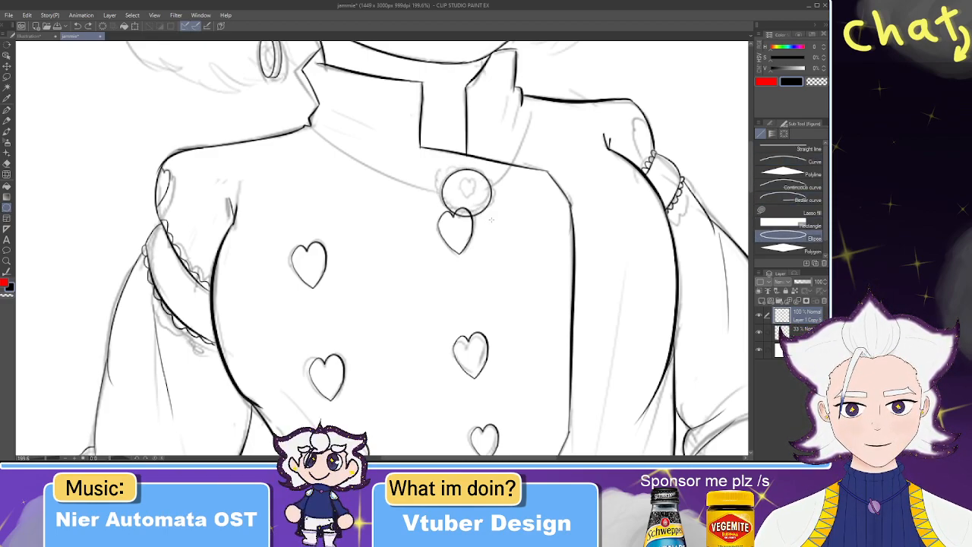
{"action": "key", "text": "e"}
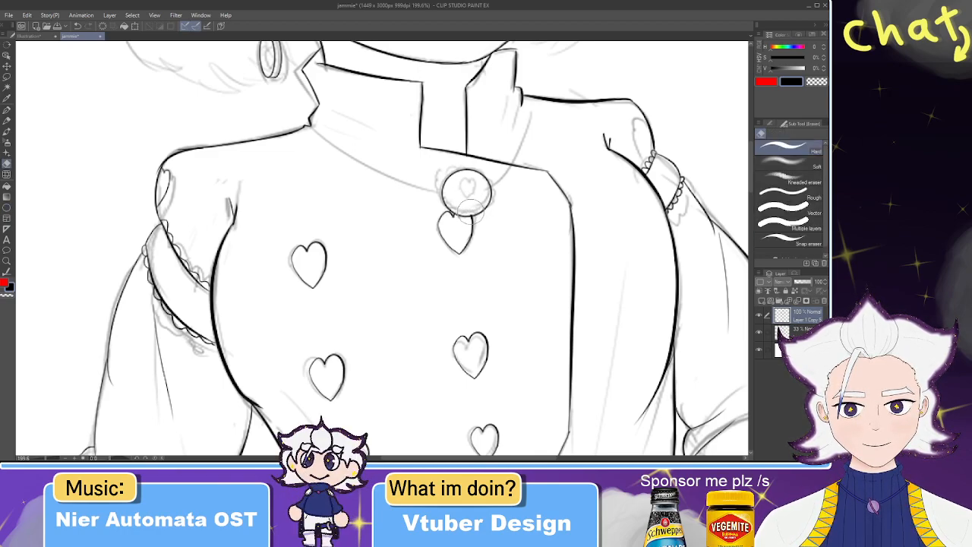
{"action": "key", "text": "p"}
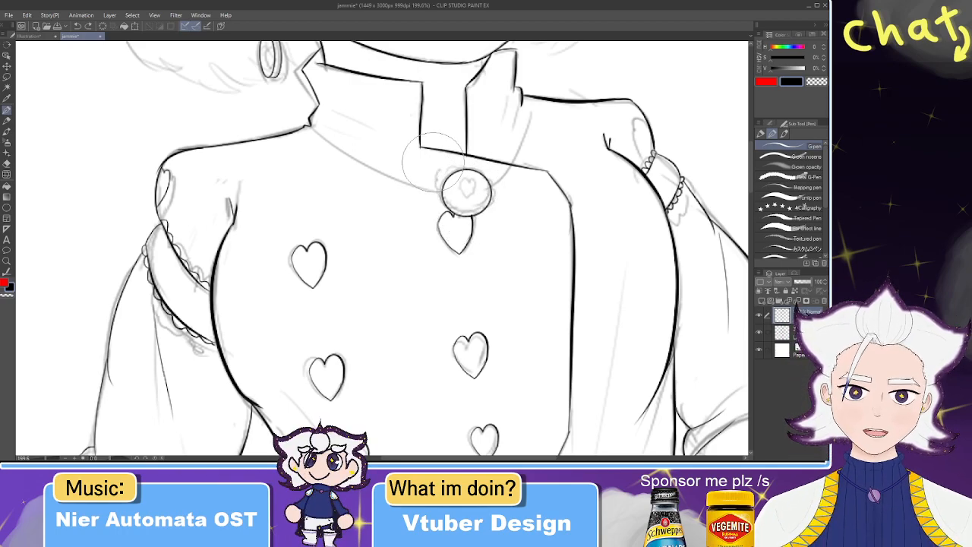
- Ink the small heart inside the circular brooch
{"action": "scroll", "coordinate": [433, 163], "scroll_direction": "up", "scroll_amount": 2}
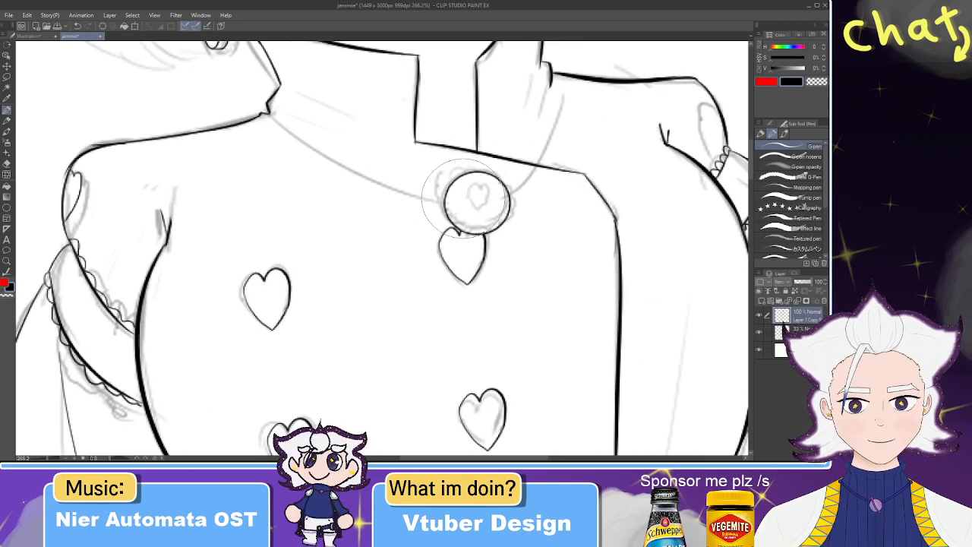
{"action": "left_click_drag", "start_coordinate": [467, 199], "coordinate": [480, 187]}
{"action": "key", "text": "ctrl+z"}
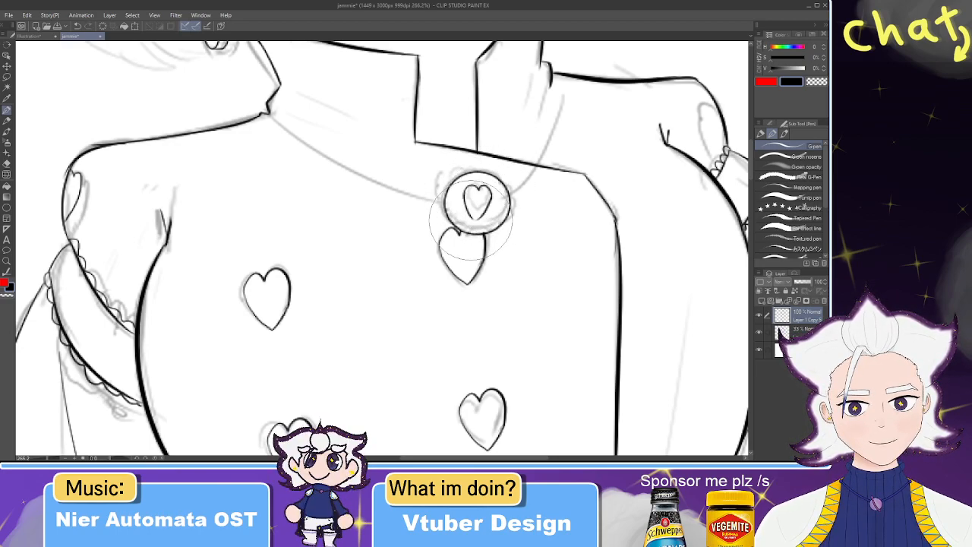
{"action": "left_click_drag", "start_coordinate": [498, 168], "coordinate": [468, 243]}
- Ink the outer line of the mitt-side necklace band from the collar to the brooch and erase its overshoot
{"action": "left_click_drag", "start_coordinate": [535, 156], "coordinate": [461, 275]}
{"action": "key", "text": "ctrl+z"}
{"action": "left_click_drag", "start_coordinate": [535, 153], "coordinate": [474, 271]}
{"action": "key", "text": "ctrl+z"}
{"action": "mouse_move", "coordinate": [529, 152]}
{"action": "left_mouse_down"}
{"action": "mouse_move", "coordinate": [502, 241]}
{"action": "mouse_move", "coordinate": [468, 243]}
{"action": "mouse_move", "coordinate": [474, 270]}
{"action": "left_mouse_up"}
{"action": "key", "text": "e"}
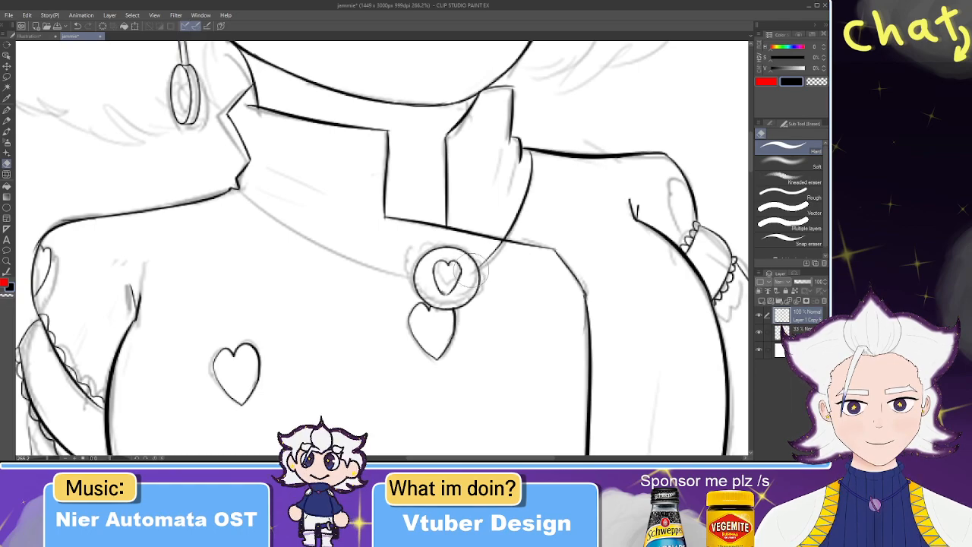
- Draw the inner line of the mitt-side necklace band down to the brooch with the Curve tool
{"action": "key", "text": "p"}
{"action": "left_click_drag", "start_coordinate": [527, 154], "coordinate": [481, 256]}
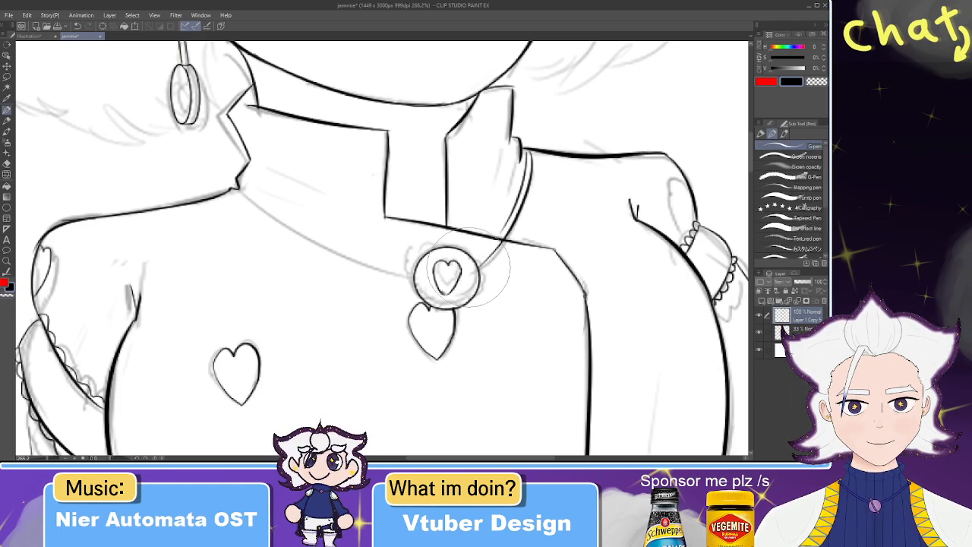
{"action": "key", "text": "ctrl+z"}
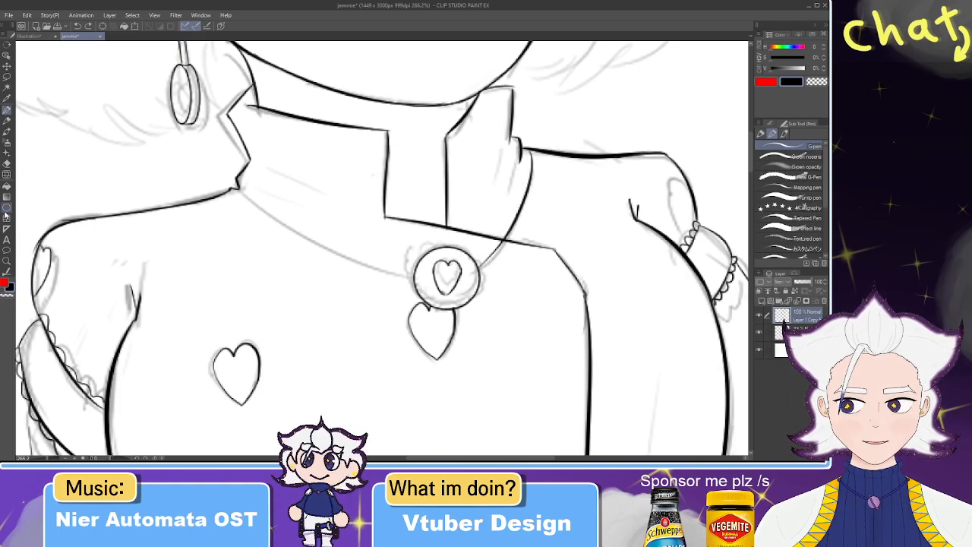
{"action": "key", "text": "u"}
{"action": "left_click", "coordinate": [807, 161]}
{"action": "left_click_drag", "start_coordinate": [525, 146], "coordinate": [477, 262]}
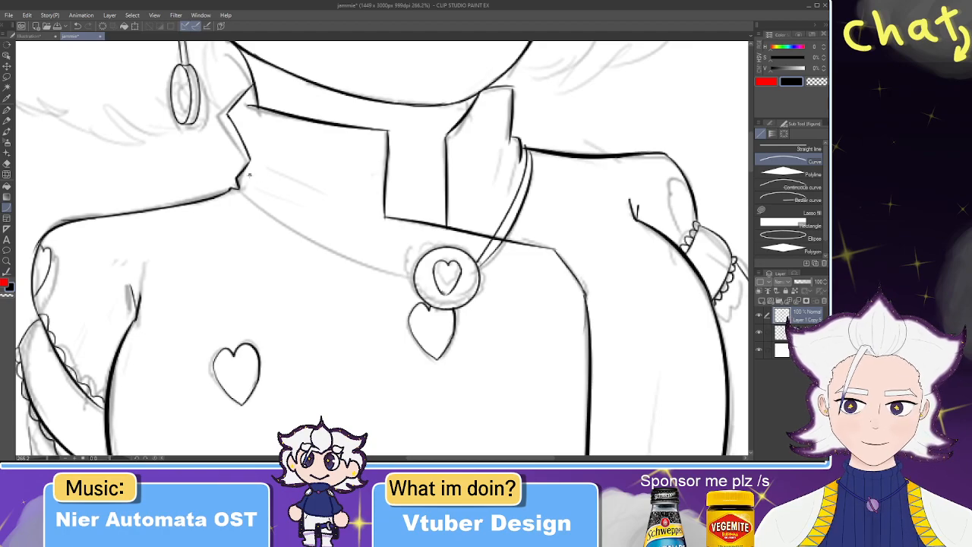
- Draw both curved lines of the tray-side necklace band from the collar base to the brooch
{"action": "left_click_drag", "start_coordinate": [261, 198], "coordinate": [412, 275]}
{"action": "left_click", "coordinate": [313, 257]}
{"action": "left_click_drag", "start_coordinate": [229, 192], "coordinate": [413, 282]}
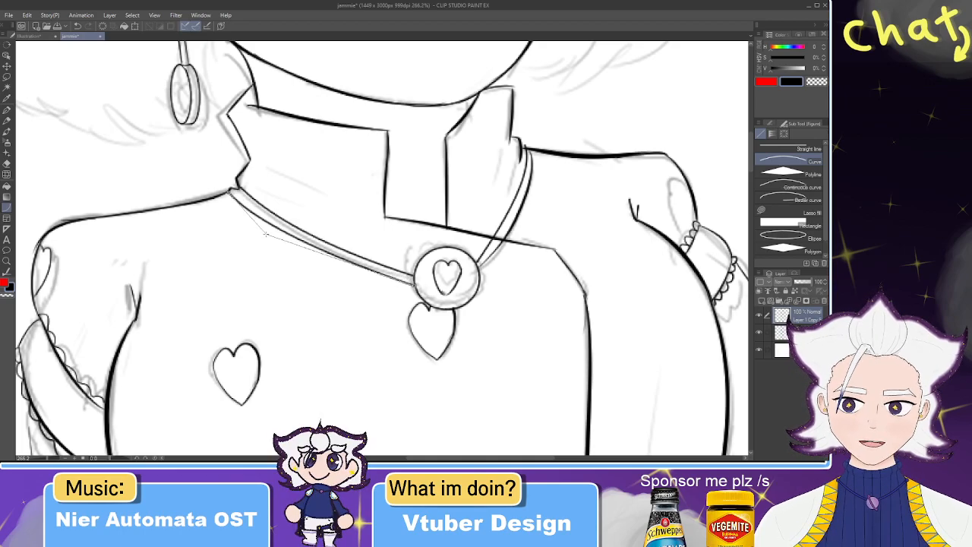
{"action": "left_click", "coordinate": [320, 261]}
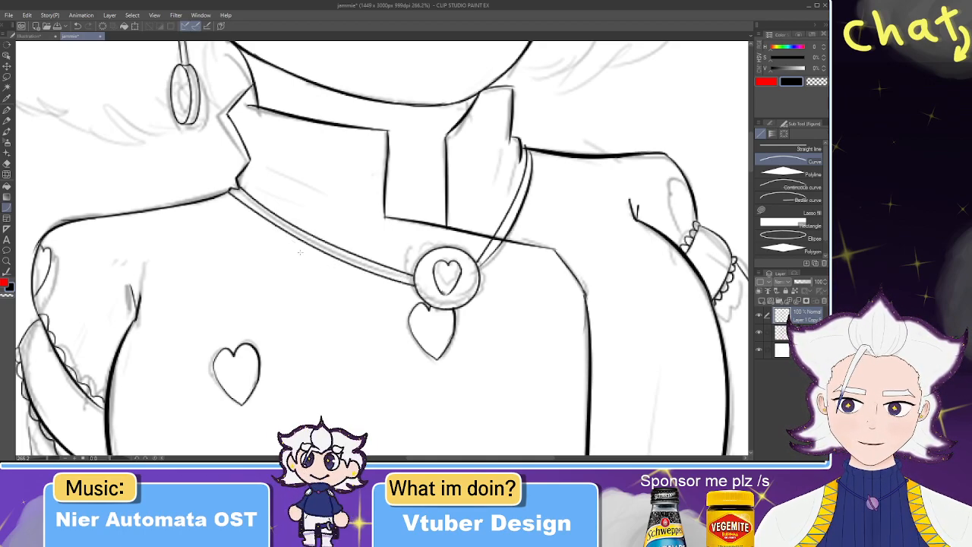
- Tidy both ends of the necklace band where they meet the collar, using the pen and eraser
{"action": "key", "text": "p"}
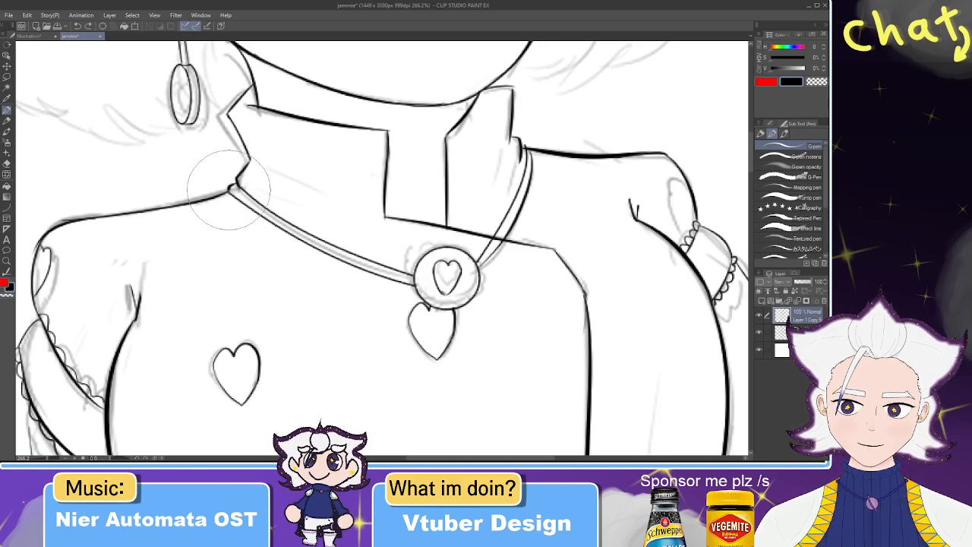
{"action": "key", "text": "e"}
{"action": "key", "text": "p"}
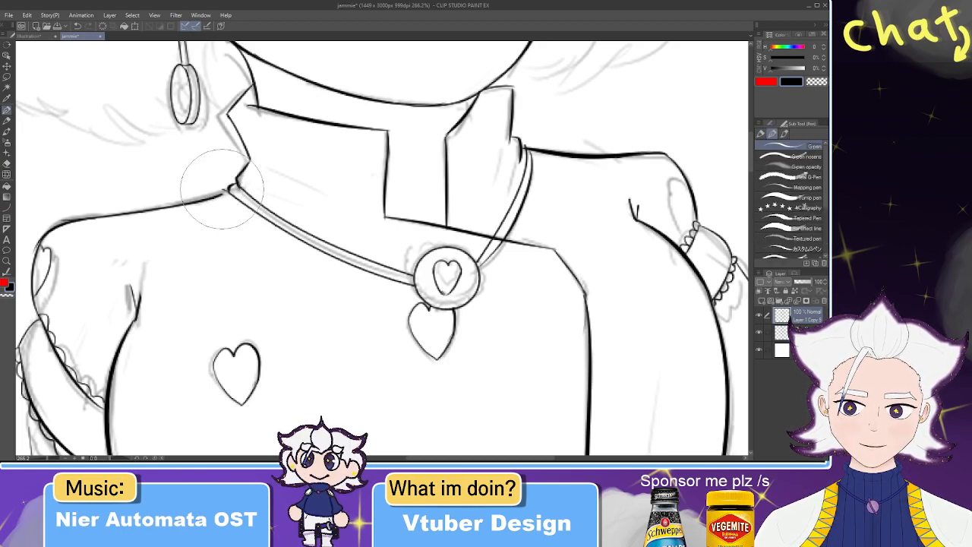
{"action": "key", "text": "e"}
{"action": "key", "text": "p"}
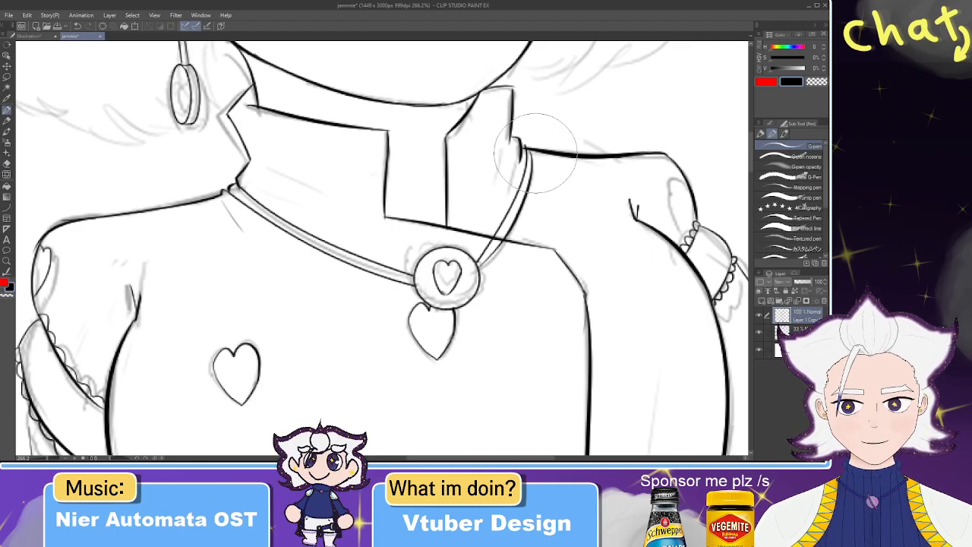
{"action": "key", "text": "e"}
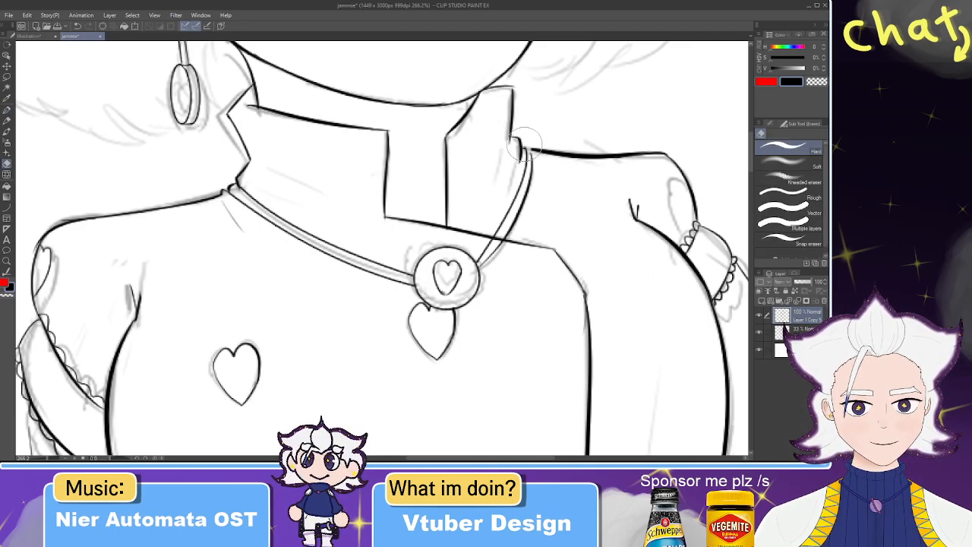
{"action": "key", "text": "p"}
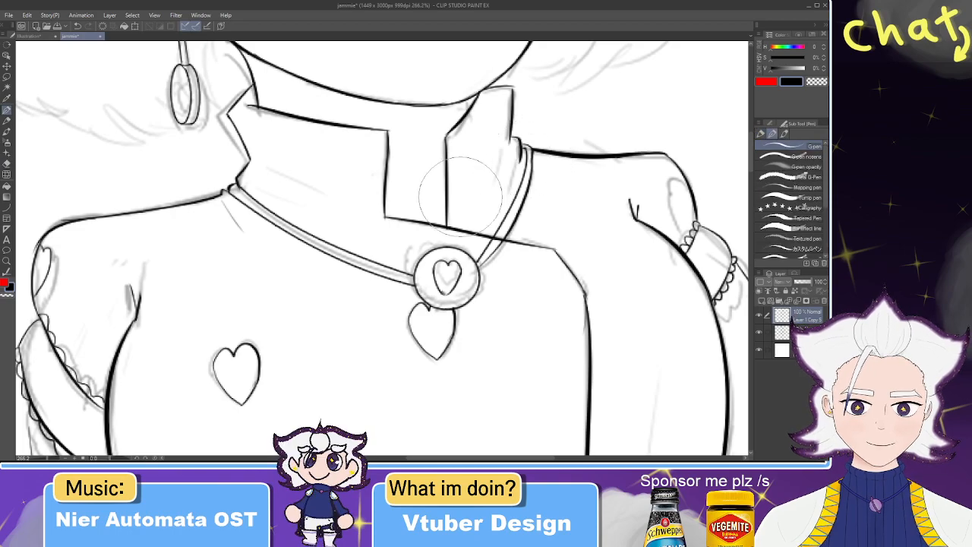
- Erase the heart inside the circular brooch and redraw it smaller
{"action": "key", "text": "e"}
{"action": "mouse_move", "coordinate": [444, 267]}
{"action": "left_mouse_down"}
{"action": "mouse_move", "coordinate": [448, 281]}
{"action": "mouse_move", "coordinate": [433, 273]}
{"action": "mouse_move", "coordinate": [457, 282]}
{"action": "left_mouse_up"}
{"action": "key", "text": "p"}
{"action": "key", "text": "e"}
{"action": "key", "text": "p"}
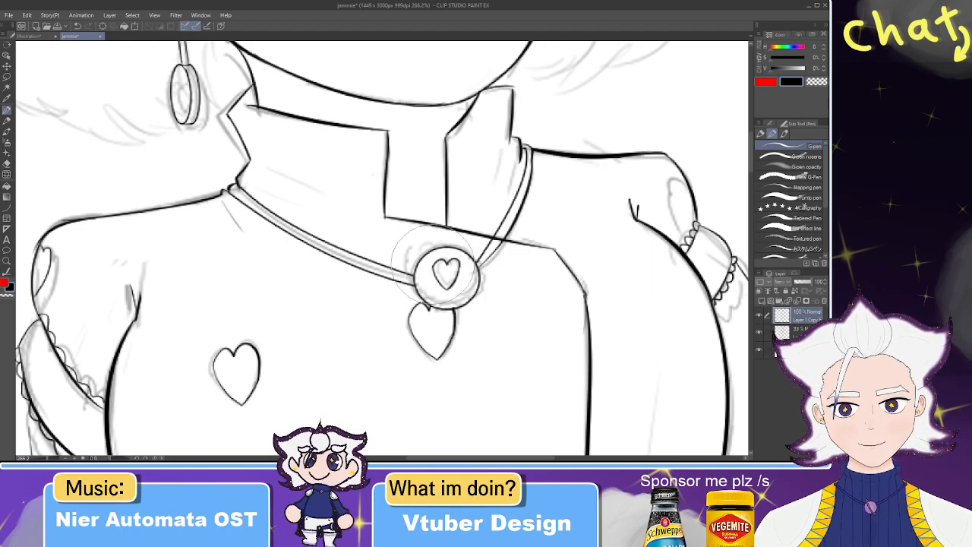
{"action": "key", "text": "e"}
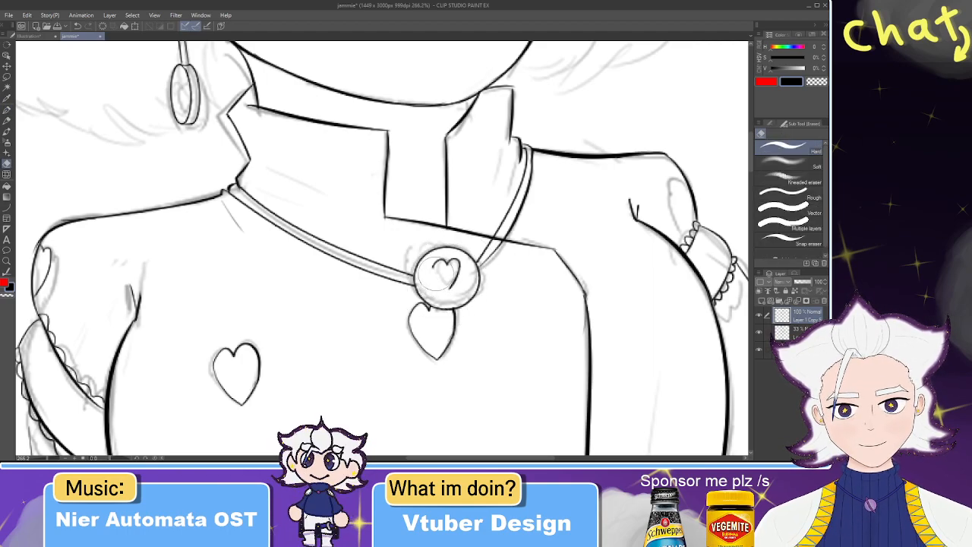
{"action": "key", "text": "p"}
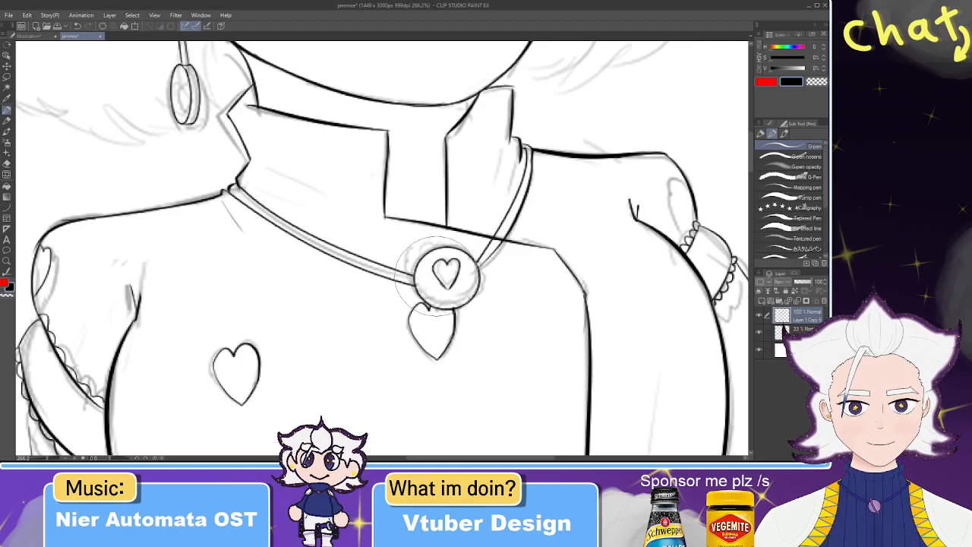
- Lasso the brooch's heart and shift it slightly to sit centred in the circle
{"action": "left_click", "coordinate": [6, 76]}
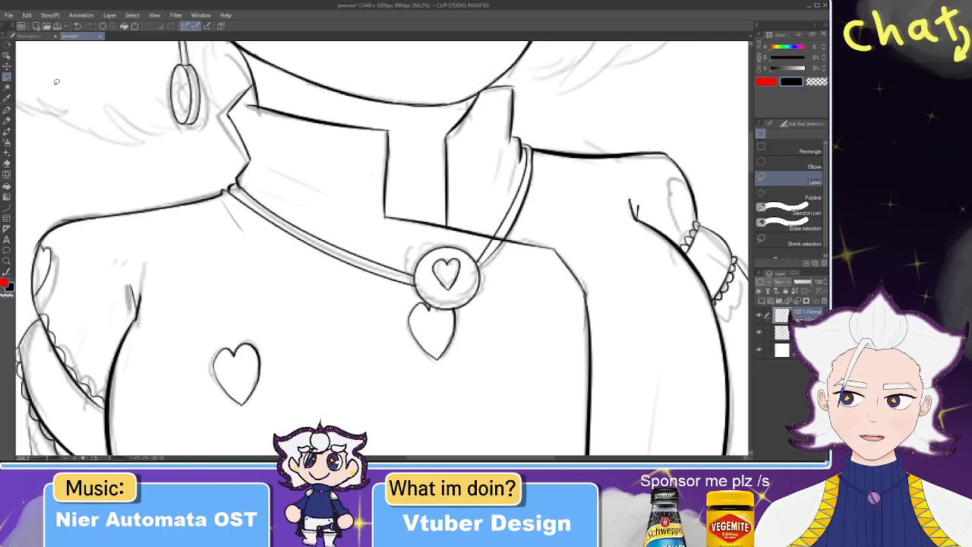
{"action": "mouse_move", "coordinate": [464, 286]}
{"action": "left_mouse_down"}
{"action": "mouse_move", "coordinate": [448, 256]}
{"action": "mouse_move", "coordinate": [428, 282]}
{"action": "mouse_move", "coordinate": [464, 291]}
{"action": "left_mouse_up"}
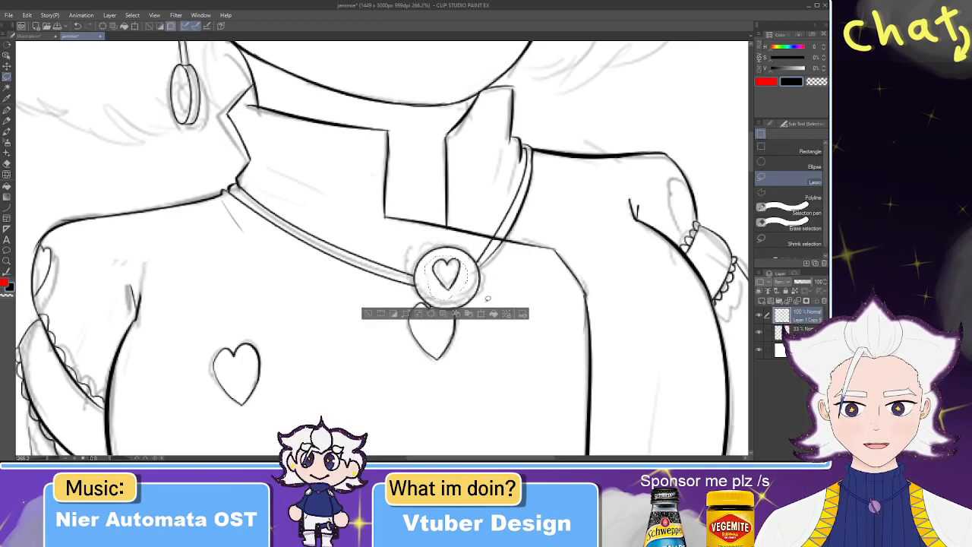
{"action": "left_click", "coordinate": [493, 314]}
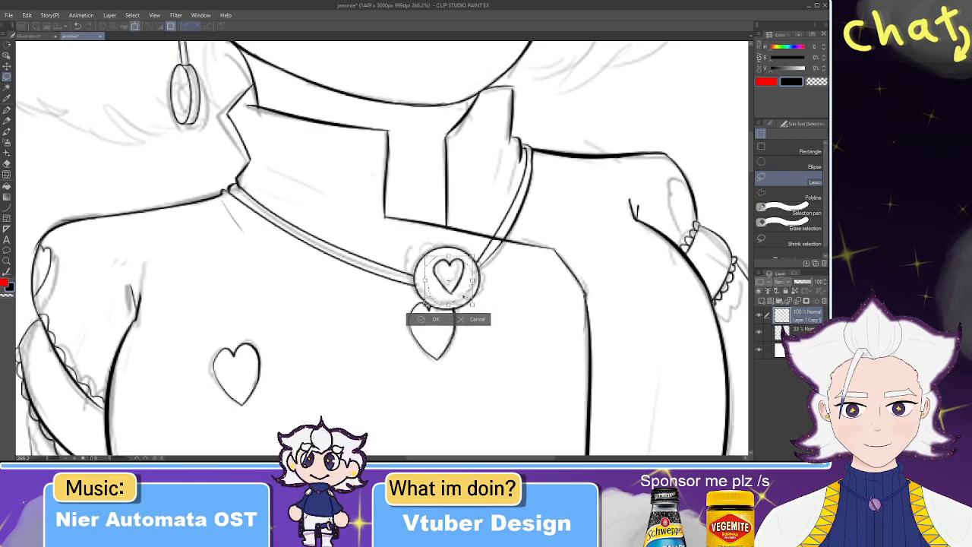
{"action": "left_click_drag", "start_coordinate": [463, 295], "coordinate": [461, 297]}
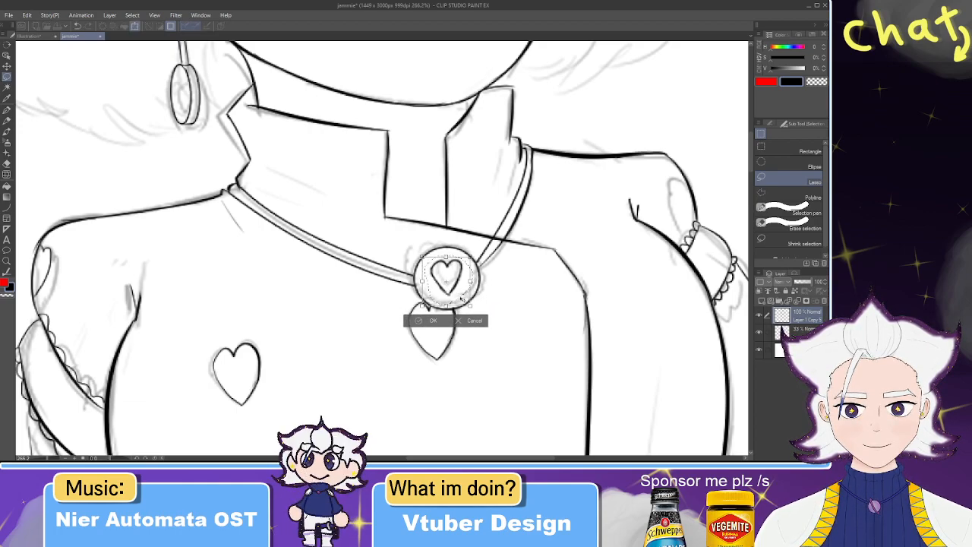
{"action": "left_click", "coordinate": [423, 322]}
- Ink the far-side fringe edge from the parting to its tip, and draw a small heart on the earring
{"action": "key", "text": "e"}
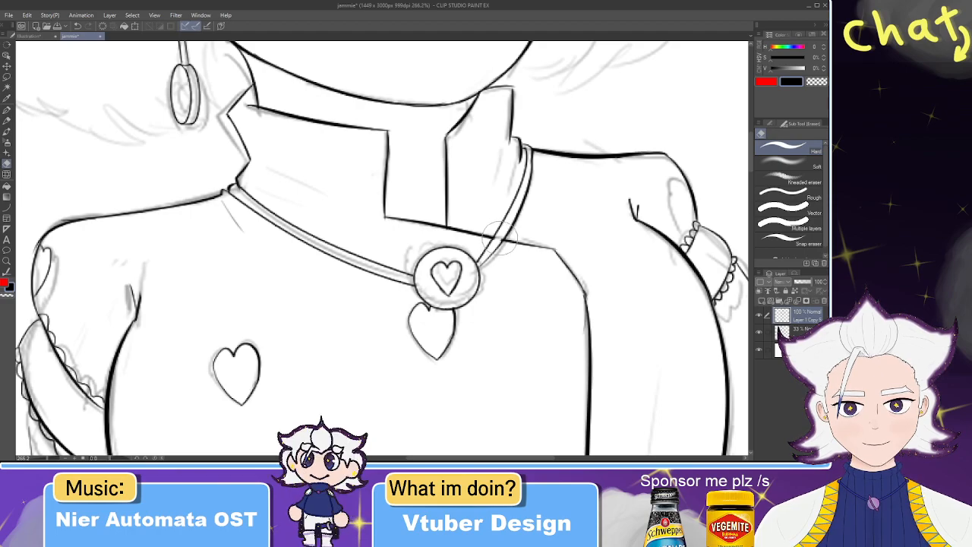
{"action": "scroll", "coordinate": [478, 224], "scroll_direction": "down", "scroll_amount": 5}
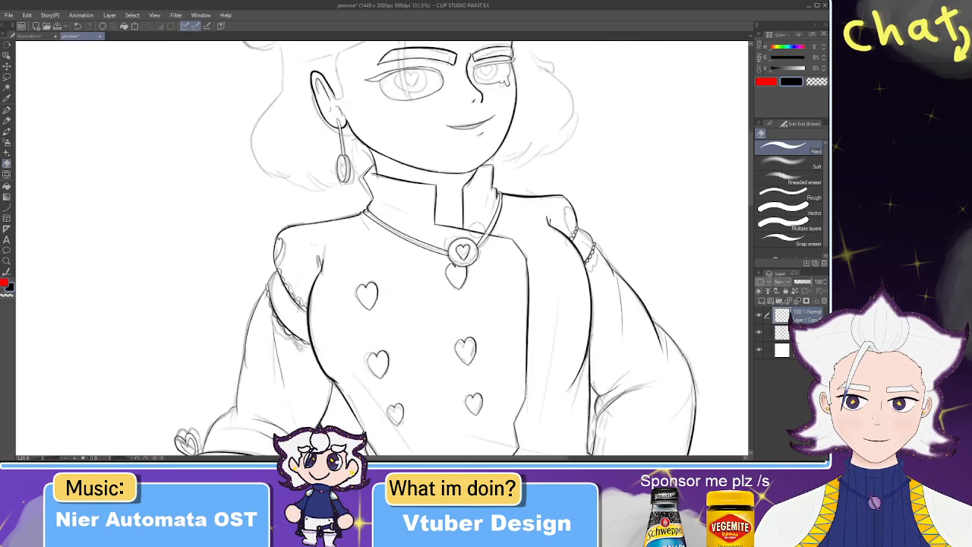
{"action": "scroll", "coordinate": [356, 344], "scroll_direction": "down", "scroll_amount": 2}
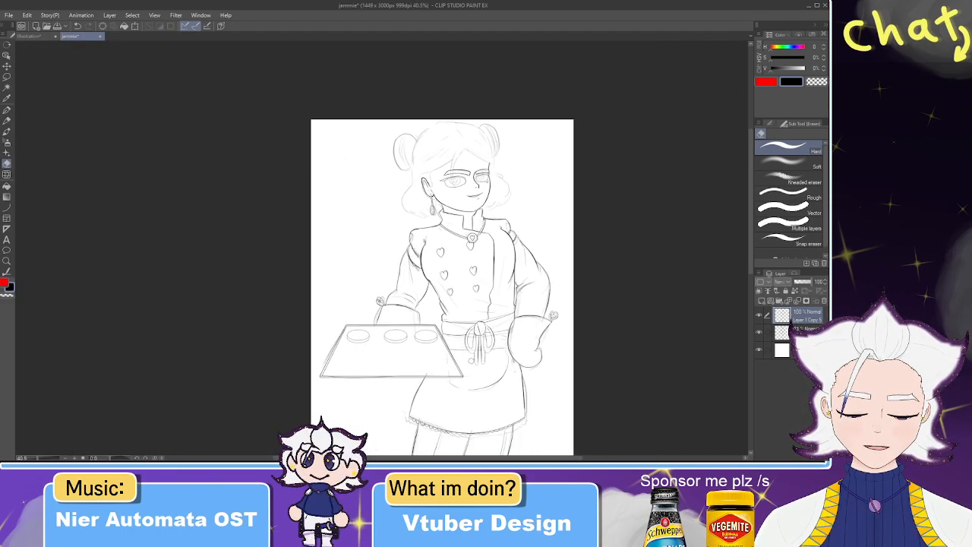
{"action": "scroll", "coordinate": [391, 335], "scroll_direction": "up", "scroll_amount": 1}
{"action": "scroll", "coordinate": [391, 335], "scroll_direction": "up", "scroll_amount": 1}
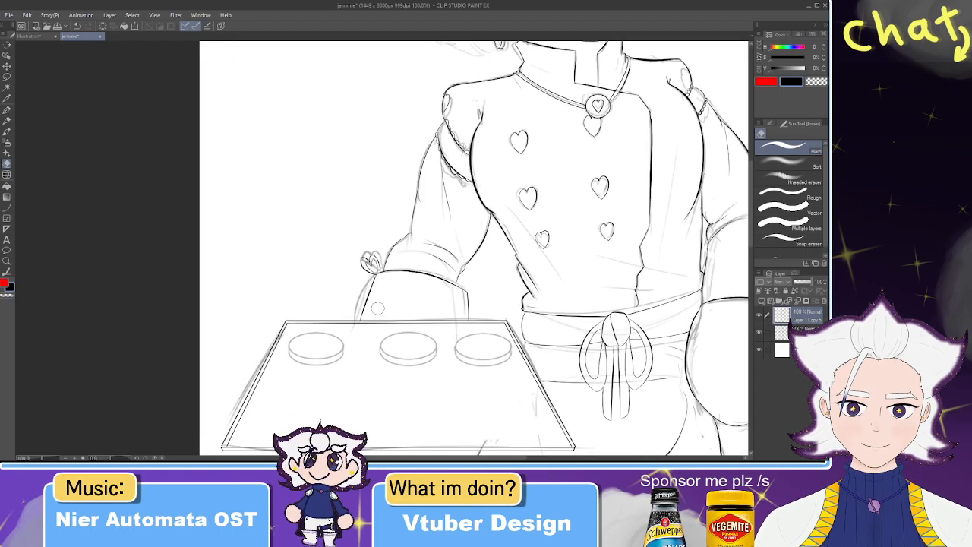
{"action": "scroll", "coordinate": [390, 335], "scroll_direction": "down", "scroll_amount": 2}
{"action": "scroll", "coordinate": [398, 268], "scroll_direction": "down", "scroll_amount": 3}
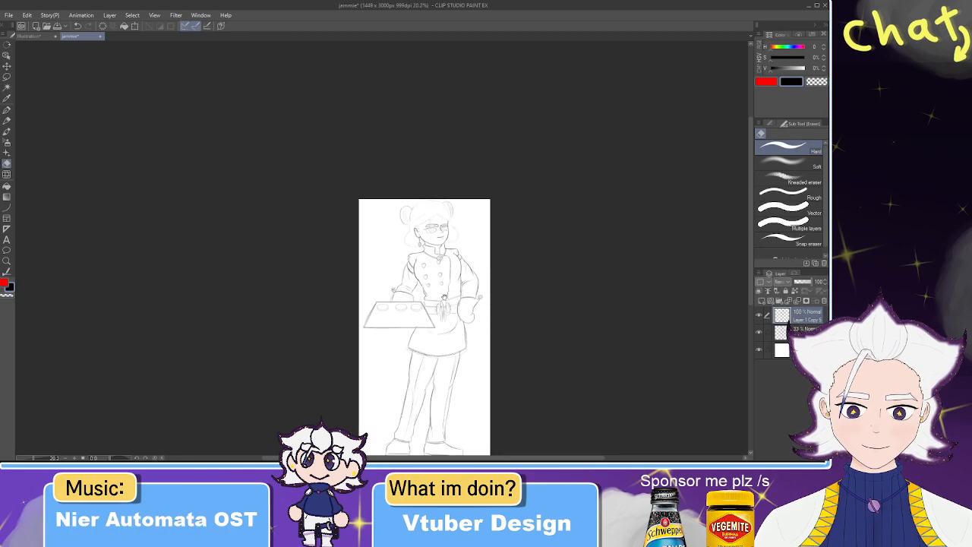
{"action": "scroll", "coordinate": [432, 205], "scroll_direction": "up", "scroll_amount": 4}
{"action": "scroll", "coordinate": [432, 206], "scroll_direction": "up", "scroll_amount": 2}
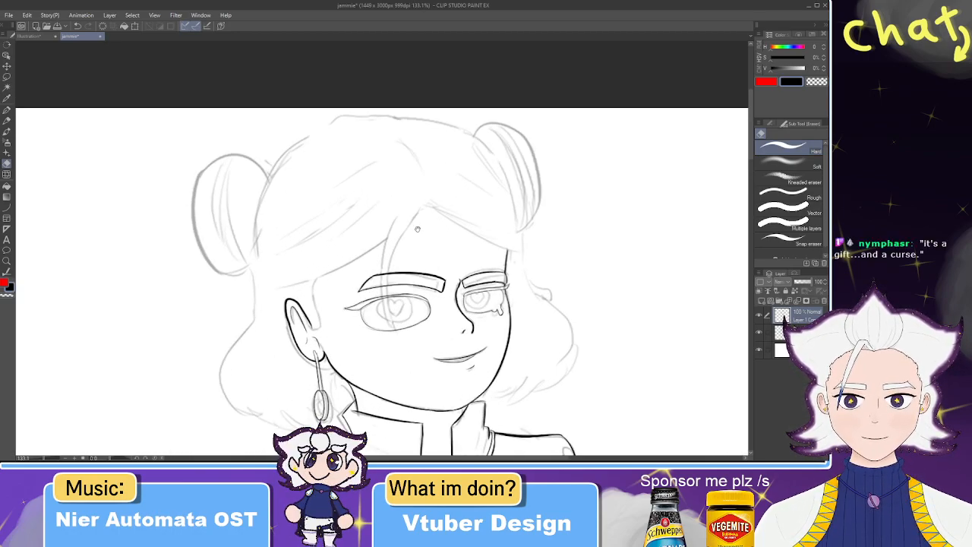
{"action": "scroll", "coordinate": [429, 183], "scroll_direction": "down", "scroll_amount": 1}
{"action": "key", "text": "p"}
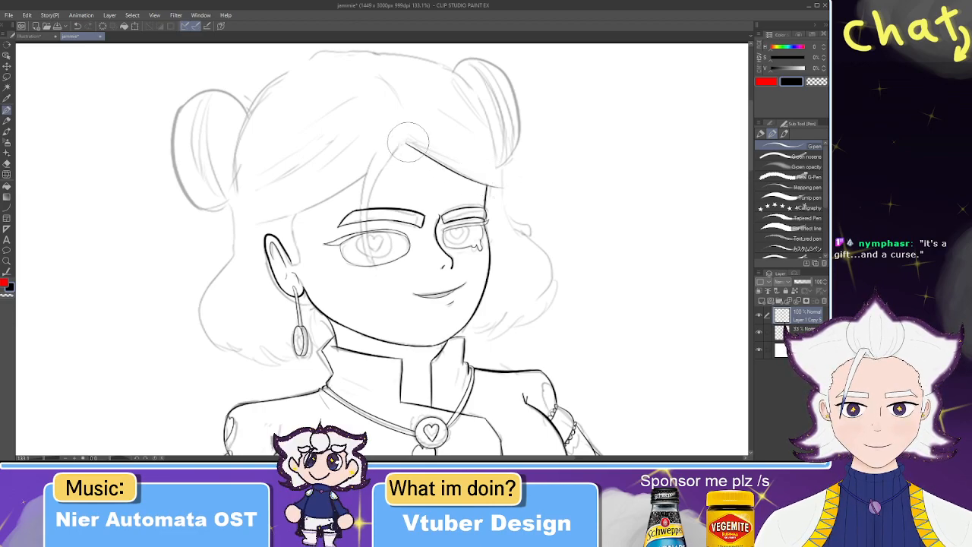
{"action": "scroll", "coordinate": [444, 162], "scroll_direction": "up", "scroll_amount": 2}
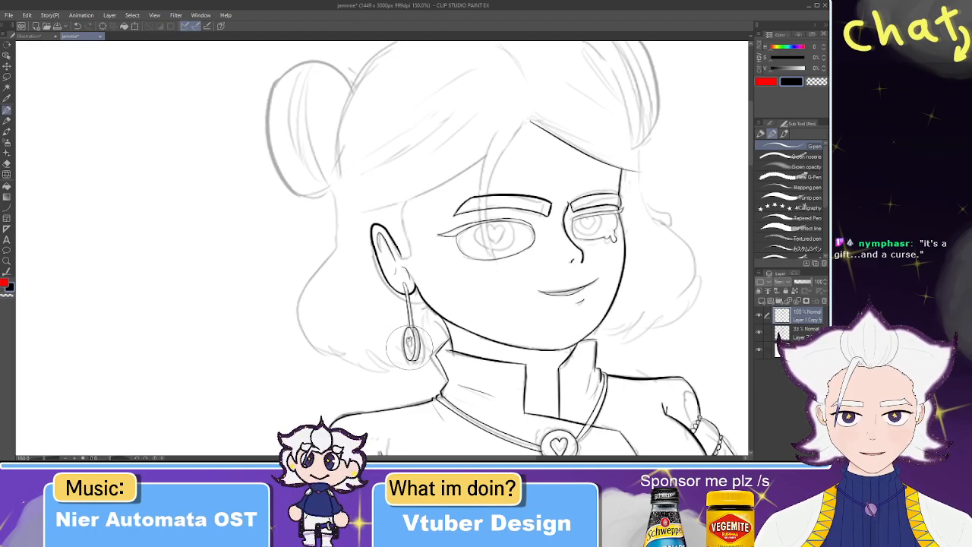
- Ink the far-side hair outline from the side of the head down to the jagged ends of the bob
{"action": "left_click_drag", "start_coordinate": [481, 156], "coordinate": [415, 198]}
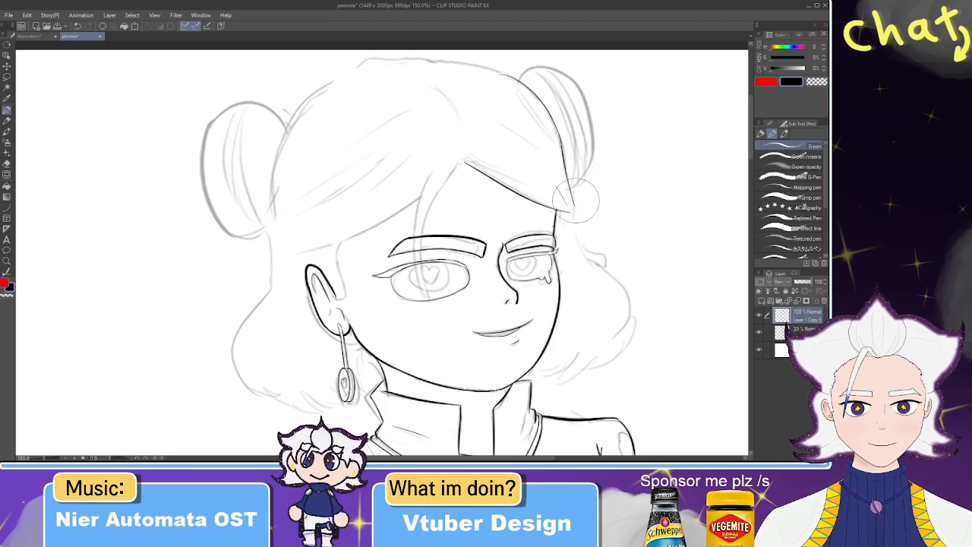
{"action": "mouse_move", "coordinate": [567, 193]}
{"action": "left_mouse_down"}
{"action": "mouse_move", "coordinate": [575, 206]}
{"action": "mouse_move", "coordinate": [562, 177]}
{"action": "mouse_move", "coordinate": [570, 199]}
{"action": "left_mouse_up"}
{"action": "key", "text": "ctrl+z"}
{"action": "key", "text": "ctrl+z"}
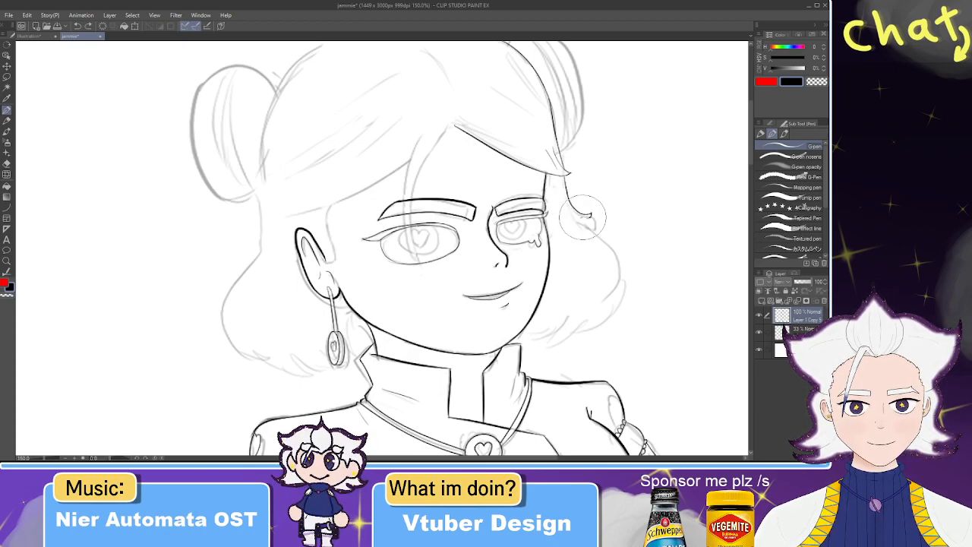
{"action": "mouse_move", "coordinate": [605, 243]}
{"action": "left_mouse_down"}
{"action": "mouse_move", "coordinate": [603, 309]}
{"action": "mouse_move", "coordinate": [584, 297]}
{"action": "mouse_move", "coordinate": [576, 317]}
{"action": "mouse_move", "coordinate": [615, 296]}
{"action": "mouse_move", "coordinate": [598, 327]}
{"action": "mouse_move", "coordinate": [573, 317]}
{"action": "mouse_move", "coordinate": [613, 301]}
{"action": "mouse_move", "coordinate": [569, 339]}
{"action": "left_mouse_up"}
{"action": "key", "text": "ctrl+z"}
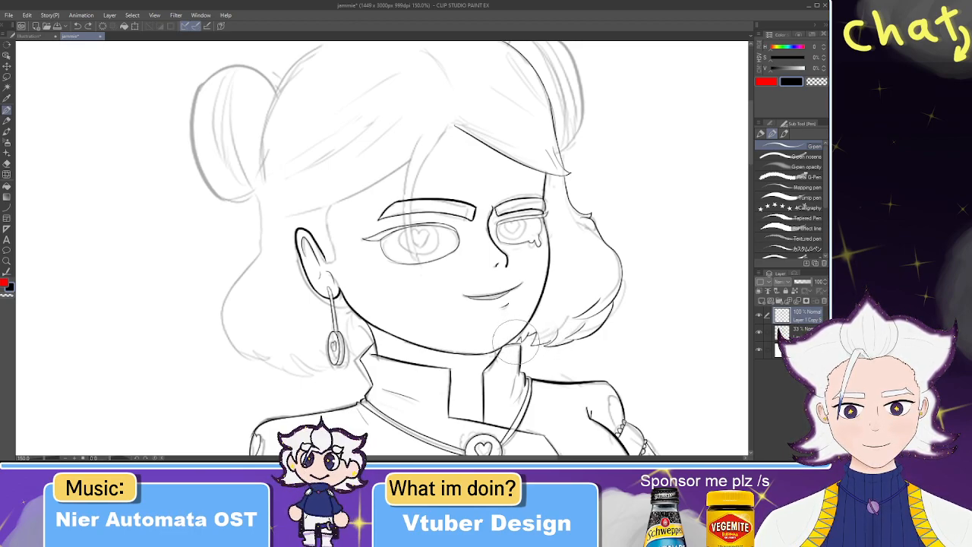
- Ink the top of the head and its ear-side outline down past the hair bun
{"action": "left_click_drag", "start_coordinate": [475, 175], "coordinate": [559, 206]}
{"action": "left_click_drag", "start_coordinate": [490, 107], "coordinate": [436, 126]}
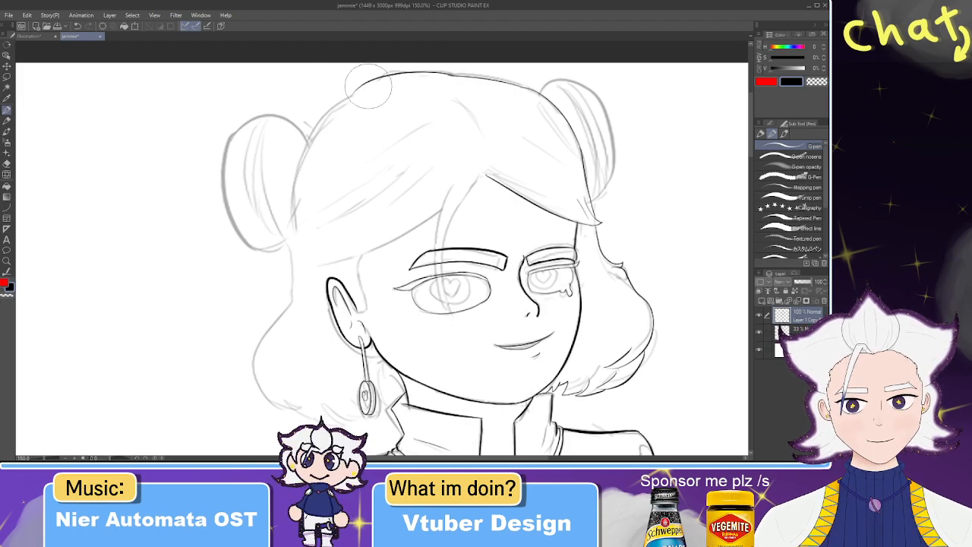
{"action": "left_click_drag", "start_coordinate": [353, 94], "coordinate": [299, 169]}
{"action": "key", "text": "ctrl+z"}
{"action": "mouse_move", "coordinate": [353, 92]}
{"action": "left_mouse_down"}
{"action": "mouse_move", "coordinate": [319, 116]}
{"action": "mouse_move", "coordinate": [296, 227]}
{"action": "left_mouse_up"}
{"action": "key", "text": "ctrl+z"}
{"action": "mouse_move", "coordinate": [356, 91]}
{"action": "left_mouse_down"}
{"action": "mouse_move", "coordinate": [316, 134]}
{"action": "mouse_move", "coordinate": [298, 236]}
{"action": "left_mouse_up"}
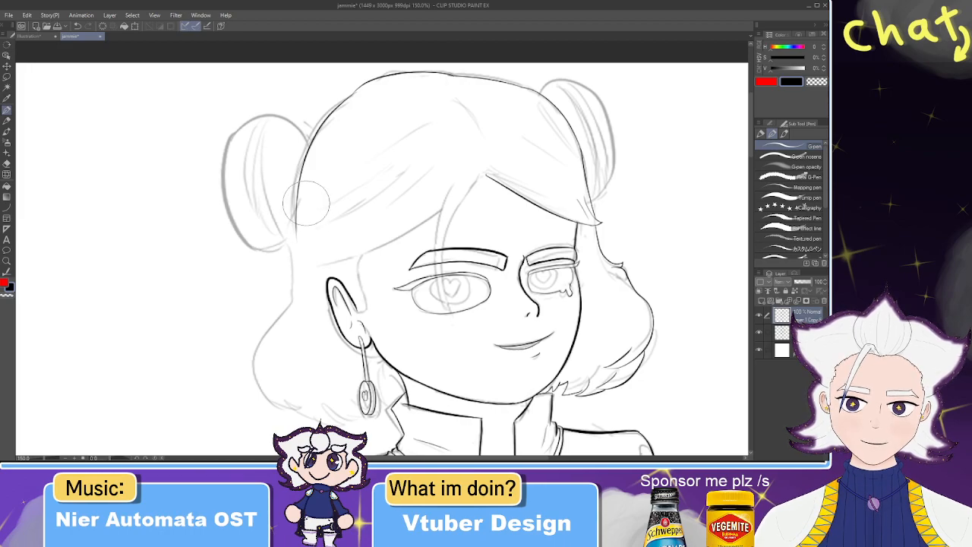
- Try to draw the ear-side hair bun as a rounded outline against the head
{"action": "mouse_move", "coordinate": [241, 186]}
{"action": "left_mouse_down"}
{"action": "mouse_move", "coordinate": [346, 136]}
{"action": "mouse_move", "coordinate": [295, 230]}
{"action": "left_mouse_up"}
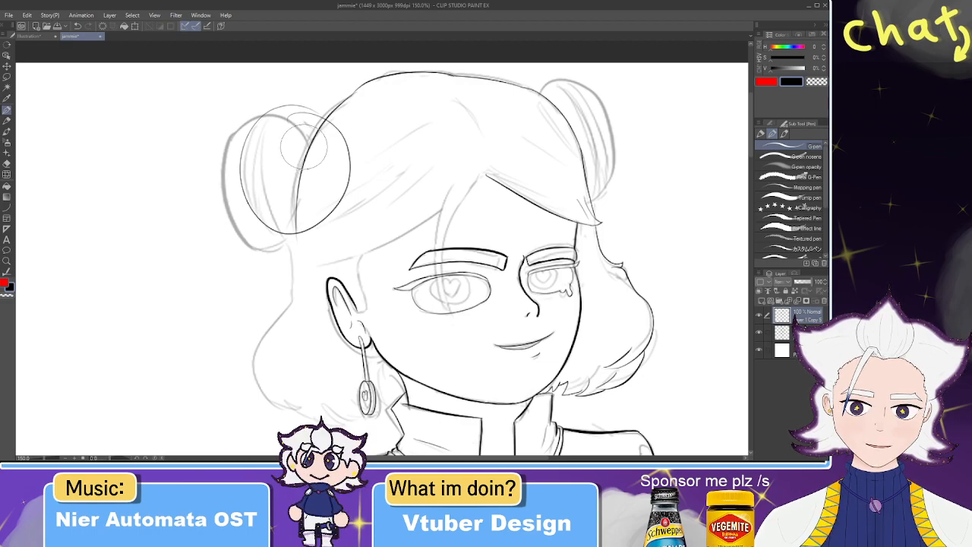
{"action": "key", "text": "ctrl+z"}
{"action": "key", "text": "ctrl+z"}
{"action": "mouse_move", "coordinate": [228, 182]}
{"action": "left_mouse_down"}
{"action": "mouse_move", "coordinate": [290, 255]}
{"action": "mouse_move", "coordinate": [304, 107]}
{"action": "mouse_move", "coordinate": [323, 240]}
{"action": "left_mouse_up"}
{"action": "key", "text": "ctrl+z"}
{"action": "left_click_drag", "start_coordinate": [289, 138], "coordinate": [307, 236]}
{"action": "key", "text": "ctrl+z"}
{"action": "left_click_drag", "start_coordinate": [286, 117], "coordinate": [319, 242]}
{"action": "key", "text": "ctrl+z"}
{"action": "key", "text": "ctrl+z"}
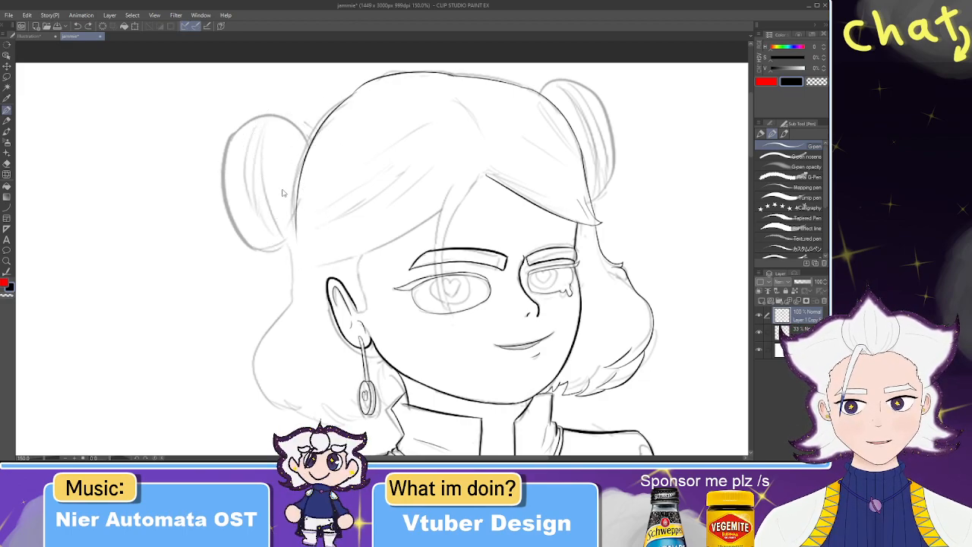
- Extend the ear-side head outline below the bun into a pointed hair tip
{"action": "left_click_drag", "start_coordinate": [292, 209], "coordinate": [354, 156]}
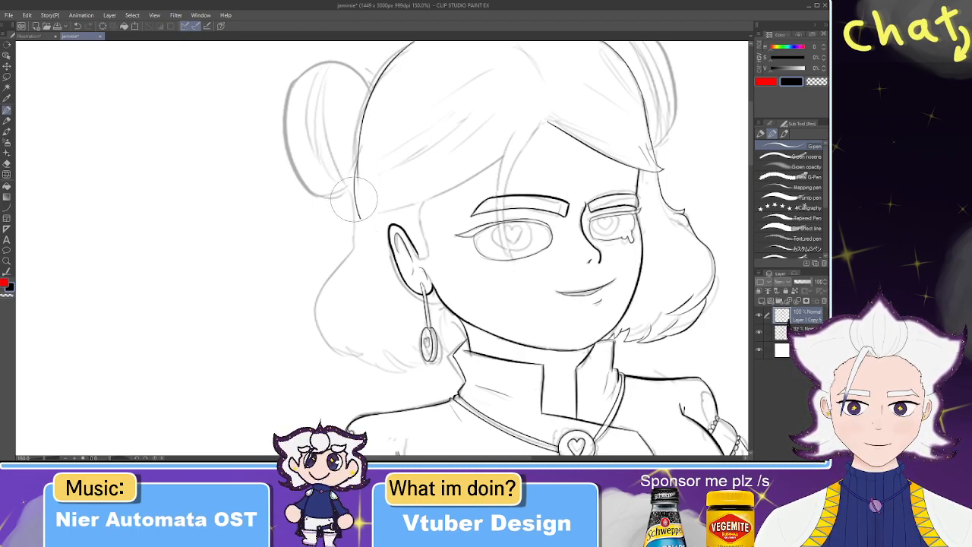
{"action": "key", "text": "ctrl+z"}
{"action": "mouse_move", "coordinate": [359, 153]}
{"action": "left_mouse_down"}
{"action": "mouse_move", "coordinate": [346, 217]}
{"action": "mouse_move", "coordinate": [356, 204]}
{"action": "left_mouse_up"}
{"action": "mouse_move", "coordinate": [359, 154]}
{"action": "left_mouse_down"}
{"action": "mouse_move", "coordinate": [341, 225]}
{"action": "mouse_move", "coordinate": [352, 196]}
{"action": "left_mouse_up"}
{"action": "key", "text": "ctrl+z"}
{"action": "mouse_move", "coordinate": [358, 159]}
{"action": "left_mouse_down"}
{"action": "mouse_move", "coordinate": [332, 232]}
{"action": "mouse_move", "coordinate": [357, 199]}
{"action": "mouse_move", "coordinate": [346, 220]}
{"action": "mouse_move", "coordinate": [354, 209]}
{"action": "mouse_move", "coordinate": [351, 240]}
{"action": "mouse_move", "coordinate": [353, 204]}
{"action": "mouse_move", "coordinate": [338, 260]}
{"action": "left_mouse_up"}
{"action": "key", "text": "ctrl+z"}
{"action": "key", "text": "ctrl+z"}
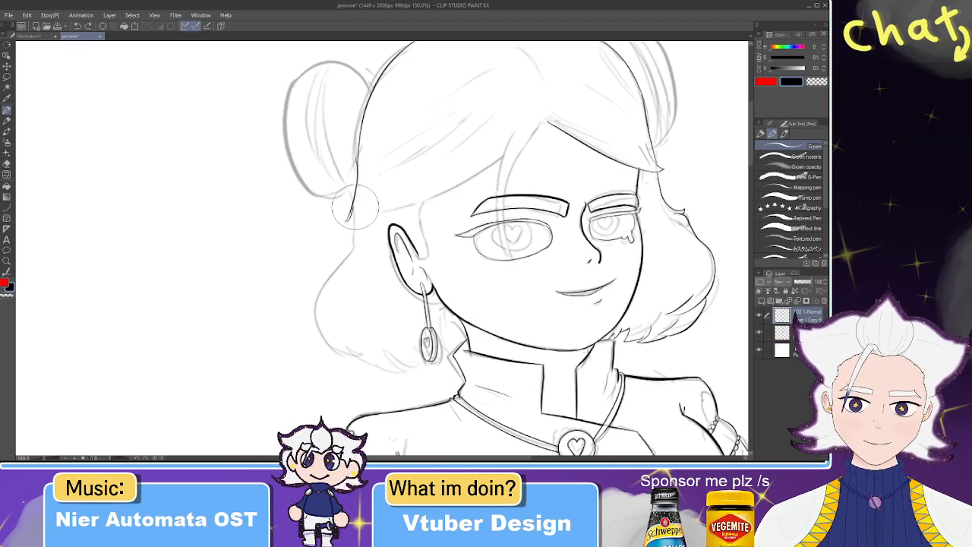
{"action": "key", "text": "e"}
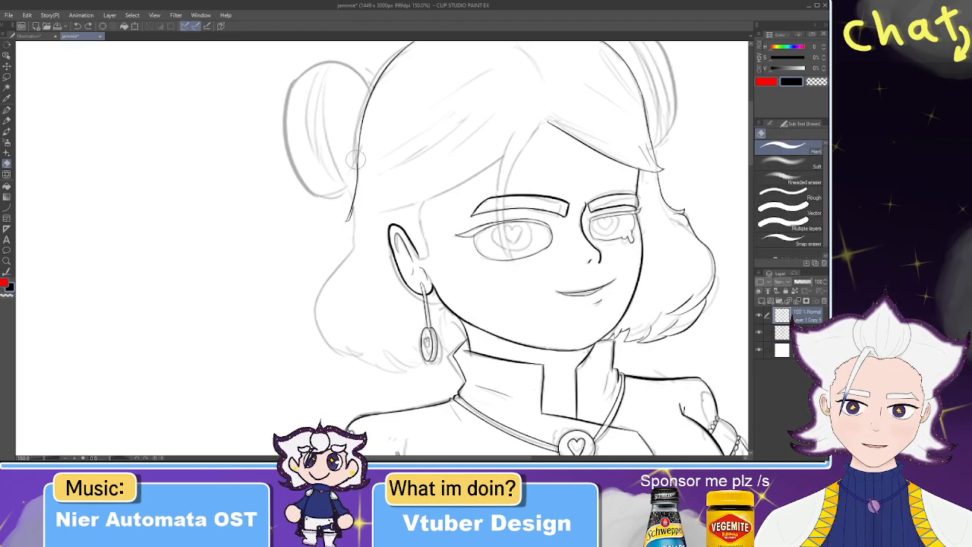
{"action": "key", "text": "p"}
{"action": "key", "text": "ctrl+z"}
- Ink the ear-side bob from under the pointed hair tip around to its jagged ends near the earring
{"action": "left_click_drag", "start_coordinate": [355, 220], "coordinate": [338, 248]}
{"action": "key", "text": "ctrl+z"}
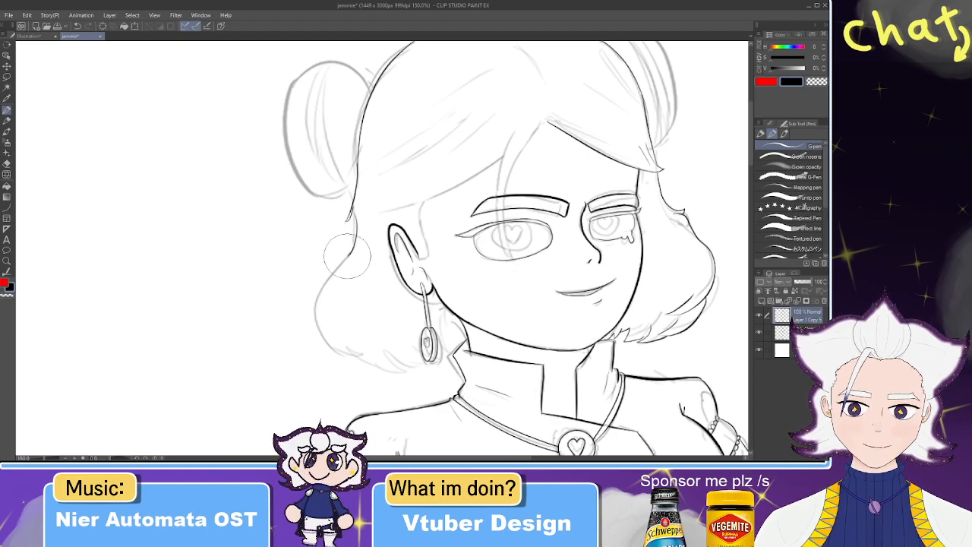
{"action": "left_click_drag", "start_coordinate": [354, 219], "coordinate": [318, 302]}
{"action": "left_click_drag", "start_coordinate": [330, 335], "coordinate": [386, 365]}
{"action": "key", "text": "ctrl+z"}
{"action": "left_click_drag", "start_coordinate": [327, 336], "coordinate": [348, 354]}
{"action": "mouse_move", "coordinate": [348, 353]}
{"action": "left_mouse_down"}
{"action": "mouse_move", "coordinate": [335, 331]}
{"action": "mouse_move", "coordinate": [385, 367]}
{"action": "mouse_move", "coordinate": [403, 371]}
{"action": "mouse_move", "coordinate": [399, 354]}
{"action": "mouse_move", "coordinate": [412, 358]}
{"action": "mouse_move", "coordinate": [403, 364]}
{"action": "mouse_move", "coordinate": [421, 361]}
{"action": "left_mouse_up"}
{"action": "key", "text": "ctrl+z"}
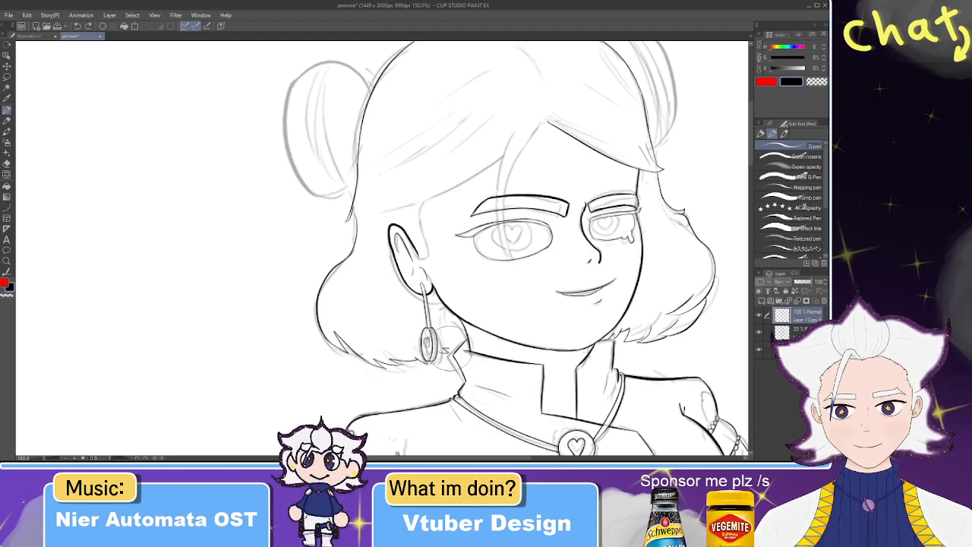
- Ink the short hairline in front of the ear and tidy its end
{"action": "left_click_drag", "start_coordinate": [438, 255], "coordinate": [434, 313]}
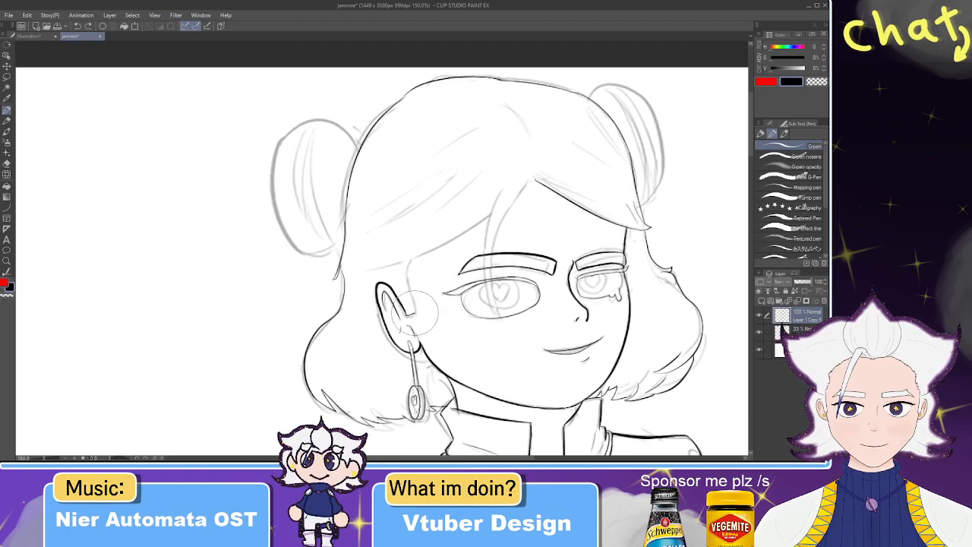
{"action": "left_click_drag", "start_coordinate": [409, 259], "coordinate": [411, 295]}
{"action": "key", "text": "e"}
{"action": "key", "text": "p"}
- Ink the ear-side fringe edge as one long curve from the parting to the side of the head
{"action": "left_click_drag", "start_coordinate": [533, 181], "coordinate": [354, 262]}
{"action": "key", "text": "ctrl+z"}
{"action": "left_click_drag", "start_coordinate": [535, 181], "coordinate": [346, 270]}
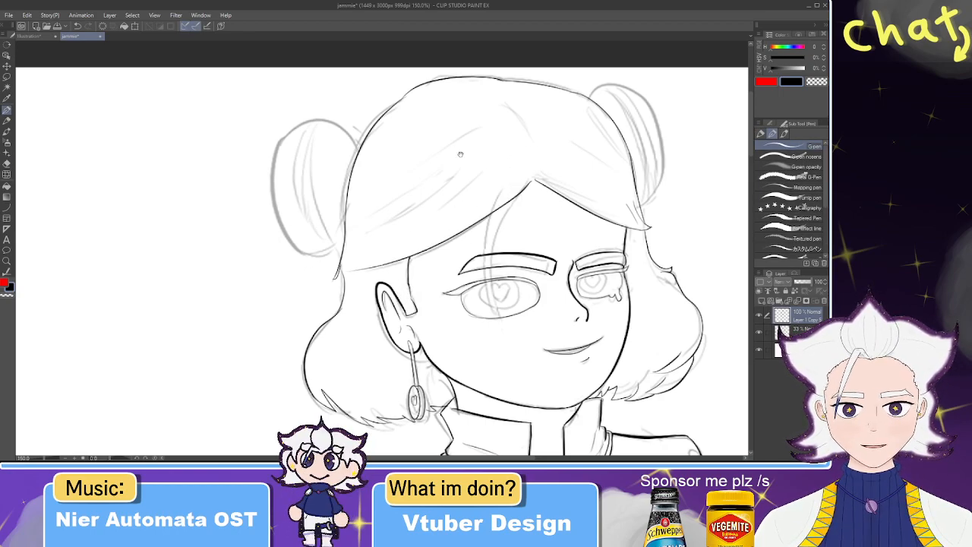
{"action": "left_click_drag", "start_coordinate": [465, 159], "coordinate": [422, 122]}
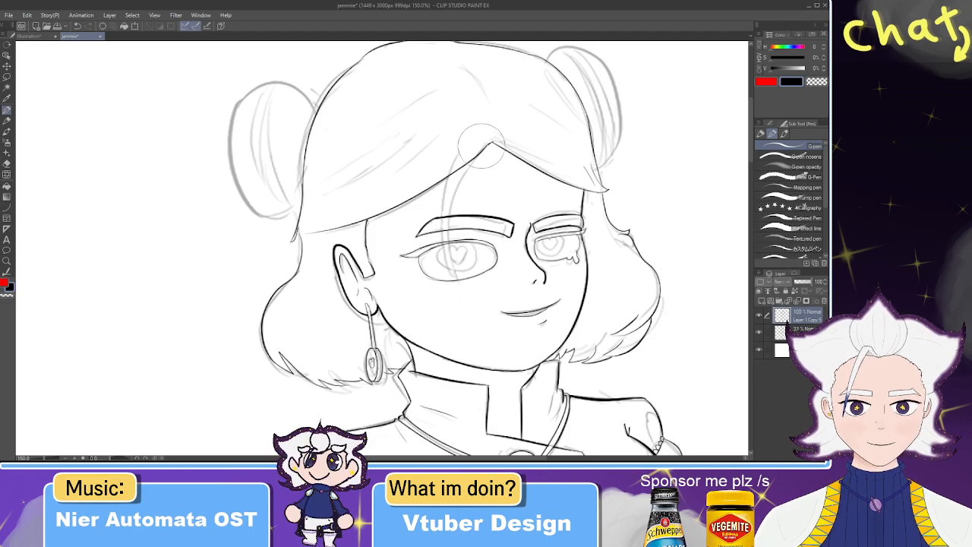
- Ink the thin loose hair strand falling from the parting across the ear-side eyebrow and eye to a point below the eye
{"action": "scroll", "coordinate": [479, 181], "scroll_direction": "up", "scroll_amount": 2}
{"action": "left_click_drag", "start_coordinate": [475, 180], "coordinate": [466, 159]}
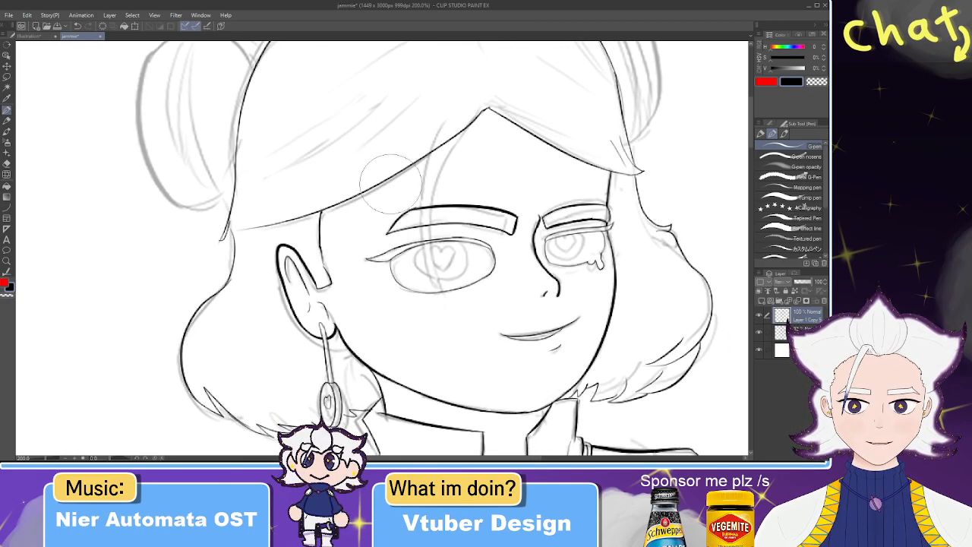
{"action": "mouse_move", "coordinate": [486, 115]}
{"action": "left_mouse_down"}
{"action": "mouse_move", "coordinate": [453, 230]}
{"action": "mouse_move", "coordinate": [451, 292]}
{"action": "left_mouse_up"}
{"action": "key", "text": "ctrl+z"}
{"action": "left_click_drag", "start_coordinate": [407, 171], "coordinate": [389, 350]}
{"action": "key", "text": "ctrl+z"}
{"action": "mouse_move", "coordinate": [474, 121]}
{"action": "left_mouse_down"}
{"action": "mouse_move", "coordinate": [446, 262]}
{"action": "mouse_move", "coordinate": [445, 156]}
{"action": "mouse_move", "coordinate": [444, 295]}
{"action": "left_mouse_up"}
{"action": "key", "text": "ctrl+z"}
{"action": "left_click_drag", "start_coordinate": [442, 128], "coordinate": [445, 292]}
{"action": "key", "text": "ctrl+z"}
{"action": "mouse_move", "coordinate": [434, 138]}
{"action": "left_mouse_down"}
{"action": "mouse_move", "coordinate": [428, 162]}
{"action": "mouse_move", "coordinate": [450, 287]}
{"action": "left_mouse_up"}
{"action": "key", "text": "ctrl+z"}
{"action": "mouse_move", "coordinate": [443, 127]}
{"action": "left_mouse_down"}
{"action": "mouse_move", "coordinate": [419, 205]}
{"action": "mouse_move", "coordinate": [443, 301]}
{"action": "left_mouse_up"}
{"action": "key", "text": "ctrl+z"}
{"action": "left_click_drag", "start_coordinate": [437, 139], "coordinate": [445, 303]}
{"action": "key", "text": "ctrl+z"}
{"action": "key", "text": "ctrl+z"}
{"action": "left_click_drag", "start_coordinate": [456, 114], "coordinate": [445, 303]}
- Join the loose strand to the parting and erase the fringe line that crosses its root
{"action": "key", "text": "e"}
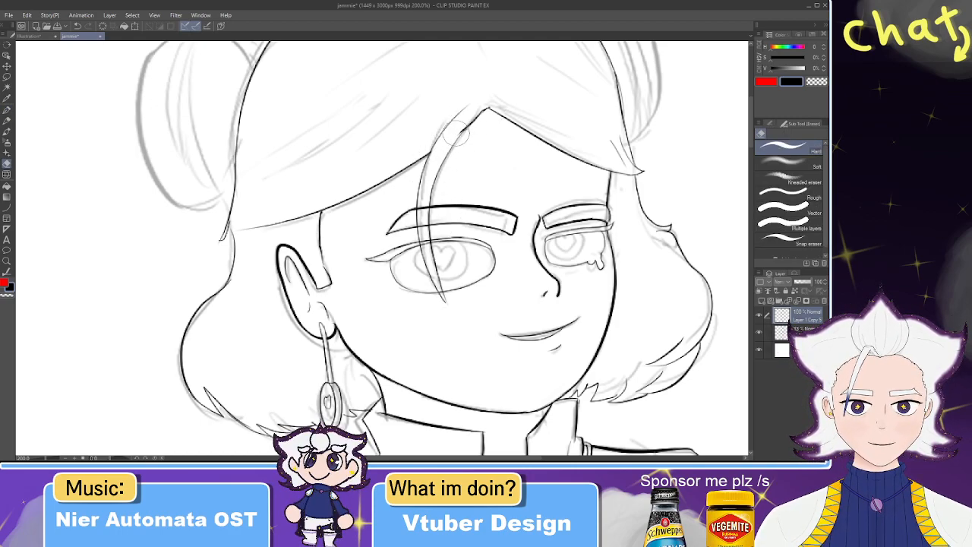
{"action": "key", "text": "p"}
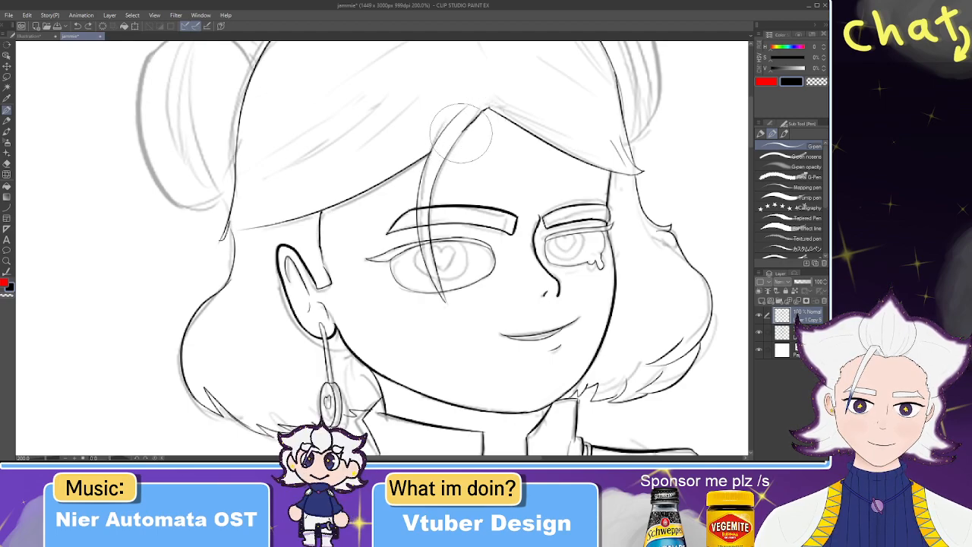
{"action": "key", "text": "e"}
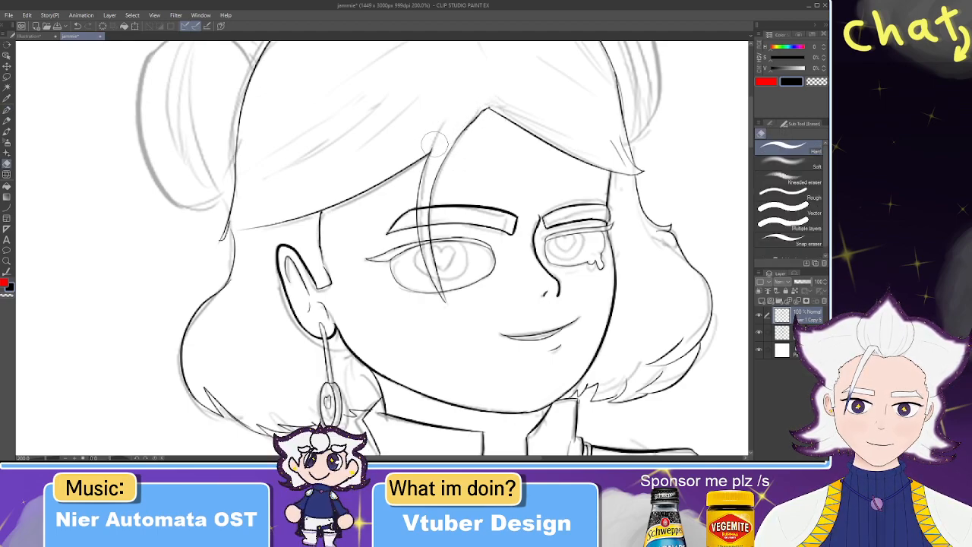
{"action": "key", "text": "p"}
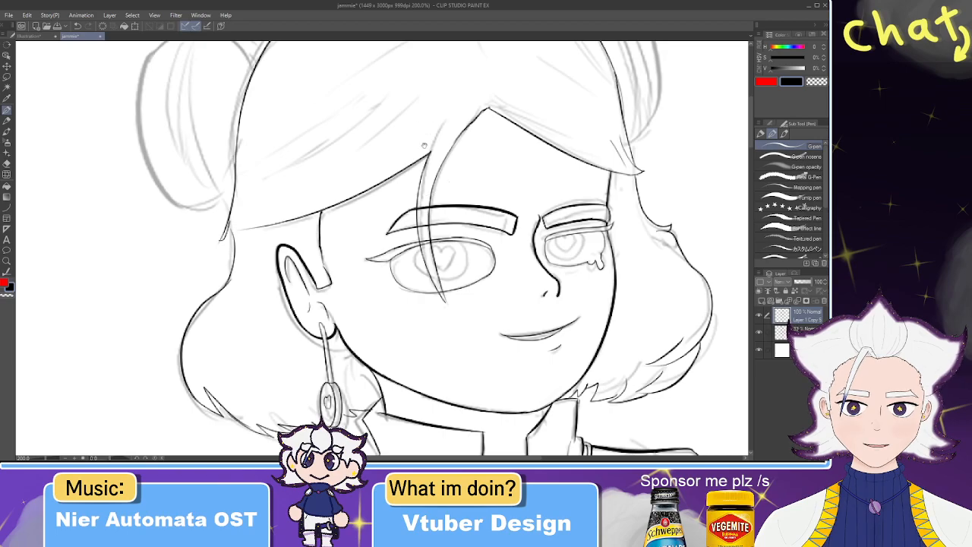
{"action": "left_click_drag", "start_coordinate": [424, 145], "coordinate": [443, 187]}
{"action": "left_click_drag", "start_coordinate": [454, 270], "coordinate": [483, 276]}
{"action": "left_click_drag", "start_coordinate": [477, 146], "coordinate": [339, 238]}
{"action": "key", "text": "ctrl+z"}
- Erase the eyebrow and upper eye lines that run through the loose hair strand
{"action": "scroll", "coordinate": [509, 238], "scroll_direction": "up", "scroll_amount": 2}
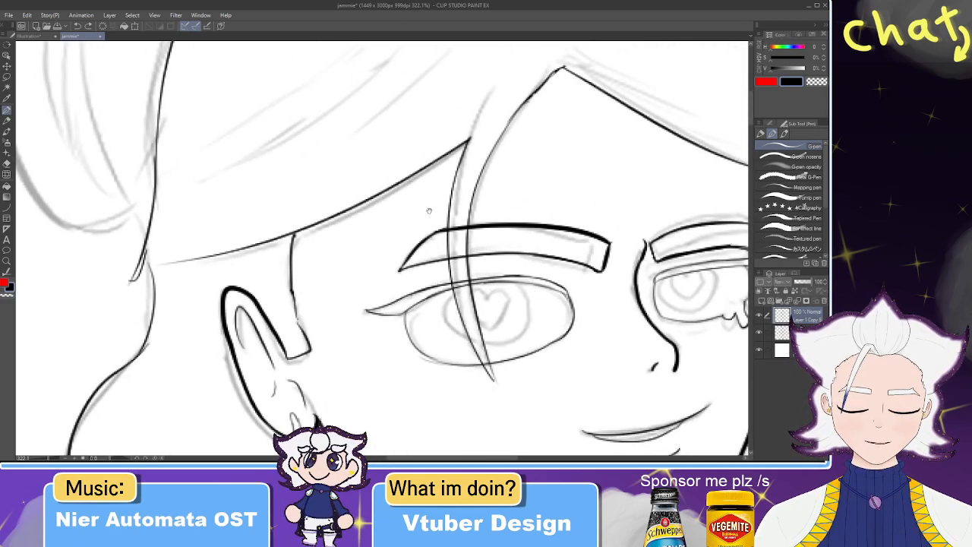
{"action": "scroll", "coordinate": [456, 220], "scroll_direction": "up", "scroll_amount": 2}
{"action": "key", "text": "e"}
{"action": "left_click_drag", "start_coordinate": [384, 180], "coordinate": [407, 162]}
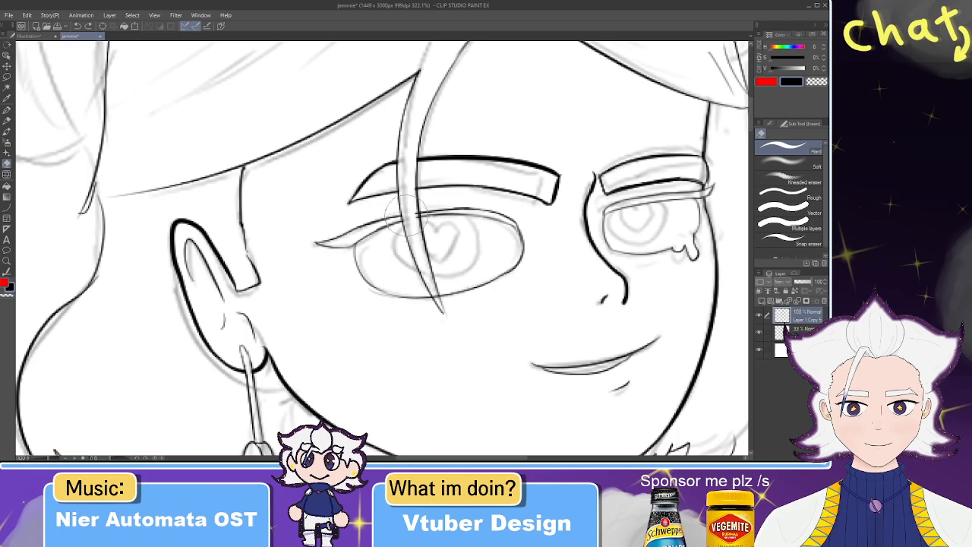
{"action": "scroll", "coordinate": [414, 210], "scroll_direction": "down", "scroll_amount": 1}
{"action": "scroll", "coordinate": [382, 201], "scroll_direction": "down", "scroll_amount": 3}
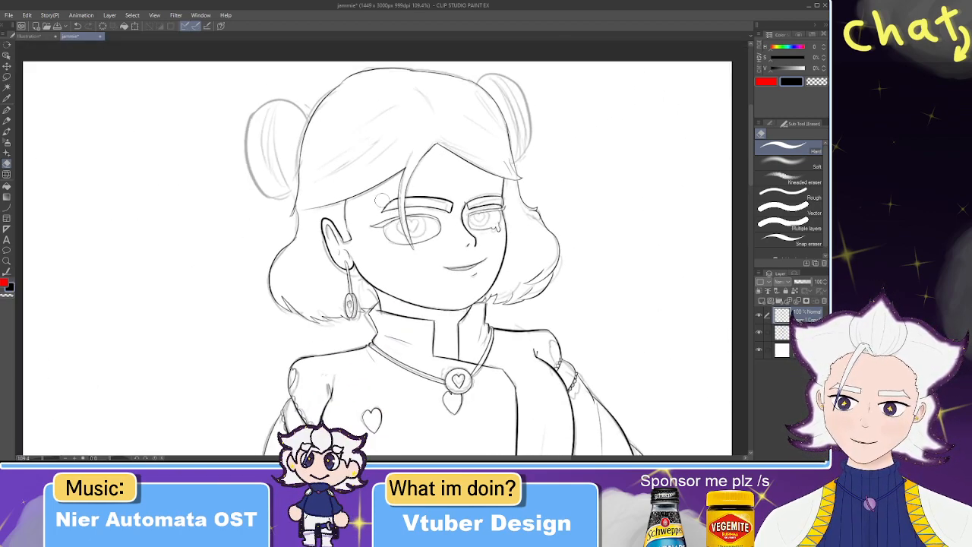
{"action": "scroll", "coordinate": [372, 300], "scroll_direction": "up", "scroll_amount": 4}
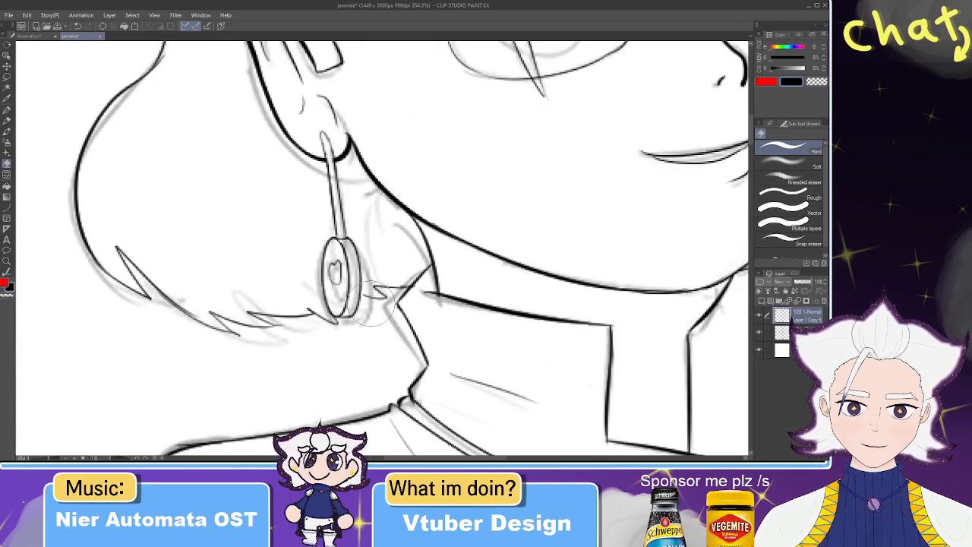
{"action": "key", "text": "p"}
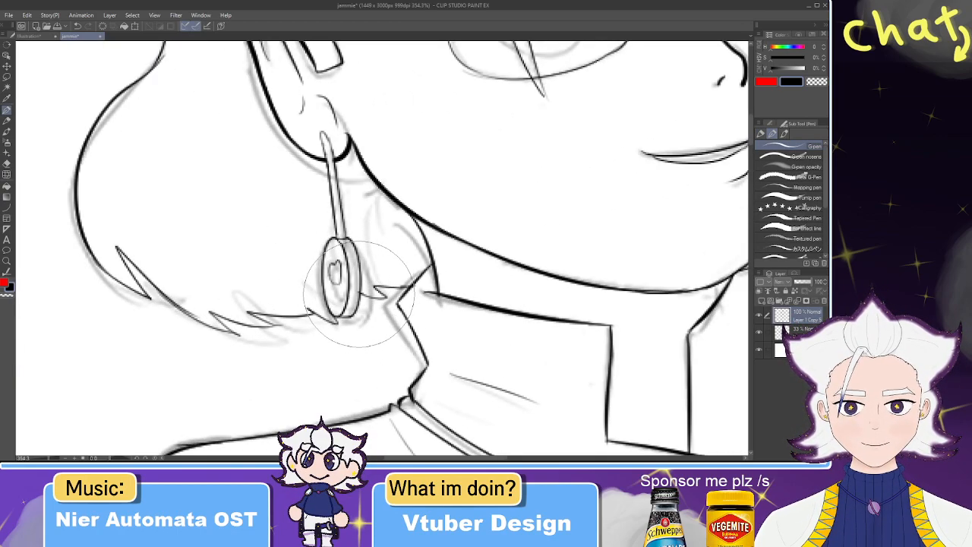
{"action": "scroll", "coordinate": [358, 294], "scroll_direction": "down", "scroll_amount": 4}
{"action": "scroll", "coordinate": [359, 294], "scroll_direction": "up", "scroll_amount": 5}
{"action": "key", "text": "e"}
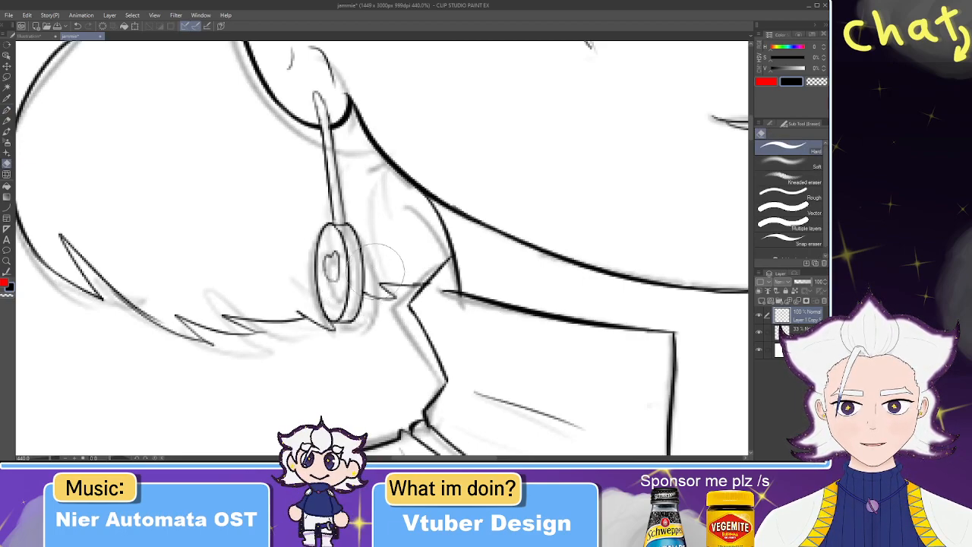
{"action": "scroll", "coordinate": [379, 256], "scroll_direction": "down", "scroll_amount": 5}
{"action": "scroll", "coordinate": [380, 257], "scroll_direction": "down", "scroll_amount": 2}
- Draw an ellipse with the Ellipse tool as the outline of the ear-side hair bun
{"action": "scroll", "coordinate": [455, 255], "scroll_direction": "up", "scroll_amount": 5}
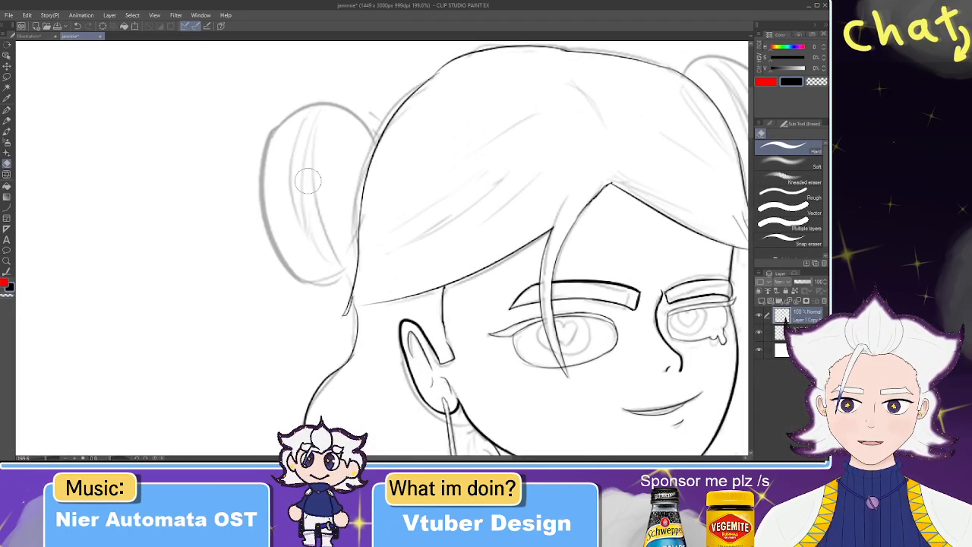
{"action": "left_click", "coordinate": [7, 207]}
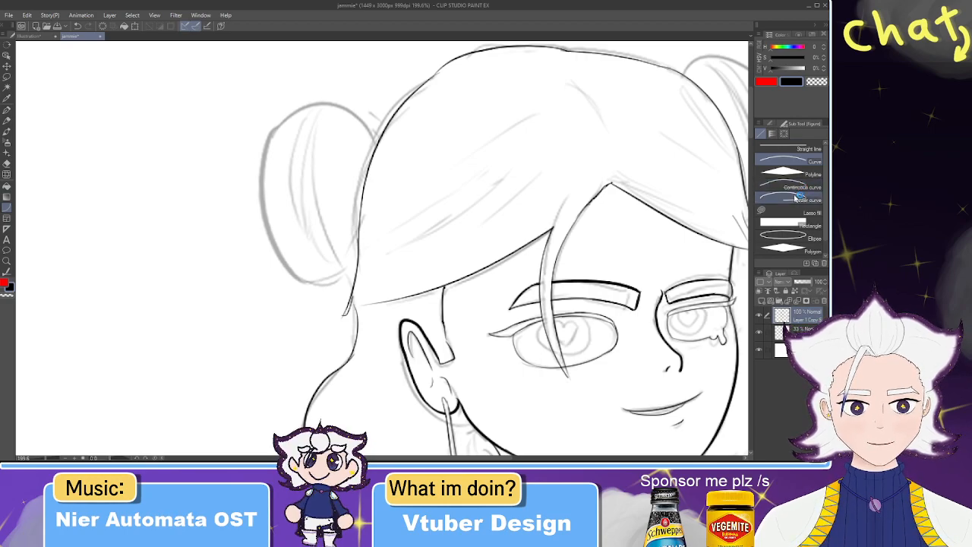
{"action": "left_click", "coordinate": [783, 236]}
{"action": "left_click_drag", "start_coordinate": [263, 104], "coordinate": [385, 281]}
{"action": "key", "text": "ctrl+z"}
{"action": "key", "text": "p"}
{"action": "left_click_drag", "start_coordinate": [373, 249], "coordinate": [388, 215]}
{"action": "key", "text": "ctrl+z"}
{"action": "mouse_move", "coordinate": [373, 262]}
{"action": "left_mouse_down"}
{"action": "mouse_move", "coordinate": [341, 110]}
{"action": "mouse_move", "coordinate": [315, 196]}
{"action": "mouse_move", "coordinate": [255, 204]}
{"action": "mouse_move", "coordinate": [358, 241]}
{"action": "mouse_move", "coordinate": [274, 161]}
{"action": "mouse_move", "coordinate": [384, 255]}
{"action": "left_mouse_up"}
{"action": "key", "text": "ctrl+z"}
{"action": "key", "text": "ctrl+z"}
{"action": "key", "text": "ctrl+z"}
{"action": "mouse_move", "coordinate": [334, 273]}
{"action": "left_mouse_down"}
{"action": "mouse_move", "coordinate": [372, 269]}
{"action": "mouse_move", "coordinate": [380, 247]}
{"action": "mouse_move", "coordinate": [360, 275]}
{"action": "mouse_move", "coordinate": [317, 274]}
{"action": "mouse_move", "coordinate": [413, 167]}
{"action": "mouse_move", "coordinate": [383, 243]}
{"action": "mouse_move", "coordinate": [398, 149]}
{"action": "mouse_move", "coordinate": [384, 245]}
{"action": "left_mouse_up"}
{"action": "key", "text": "ctrl+z"}
{"action": "key", "text": "ctrl+z"}
{"action": "key", "text": "ctrl+z"}
{"action": "key", "text": "ctrl+z"}
{"action": "key", "text": "ctrl+z"}
{"action": "mouse_move", "coordinate": [306, 230]}
{"action": "left_mouse_down"}
{"action": "mouse_move", "coordinate": [438, 182]}
{"action": "mouse_move", "coordinate": [328, 249]}
{"action": "mouse_move", "coordinate": [287, 184]}
{"action": "mouse_move", "coordinate": [396, 248]}
{"action": "mouse_move", "coordinate": [349, 216]}
{"action": "mouse_move", "coordinate": [326, 127]}
{"action": "mouse_move", "coordinate": [332, 277]}
{"action": "mouse_move", "coordinate": [328, 122]}
{"action": "mouse_move", "coordinate": [386, 277]}
{"action": "left_mouse_up"}
{"action": "key", "text": "ctrl+z"}
{"action": "key", "text": "ctrl+z"}
{"action": "key", "text": "ctrl+z"}
{"action": "key", "text": "e"}
{"action": "key", "text": "p"}
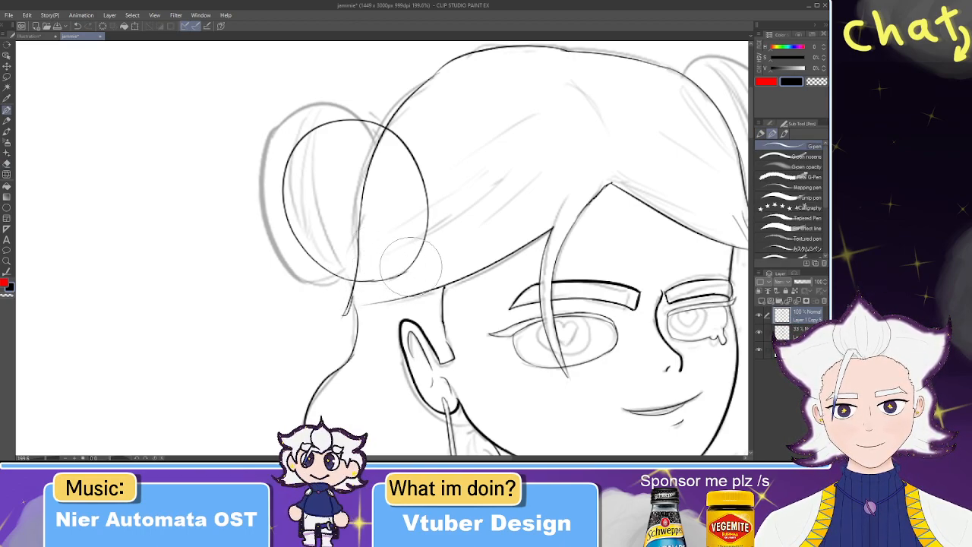
- Lasso the bun ellipse and move it up along the head outline, then clear the selection
{"action": "left_click", "coordinate": [7, 78]}
{"action": "mouse_move", "coordinate": [338, 279]}
{"action": "left_mouse_down"}
{"action": "mouse_move", "coordinate": [248, 139]}
{"action": "mouse_move", "coordinate": [335, 105]}
{"action": "mouse_move", "coordinate": [393, 125]}
{"action": "left_mouse_up"}
{"action": "mouse_move", "coordinate": [442, 255]}
{"action": "left_mouse_down"}
{"action": "mouse_move", "coordinate": [370, 287]}
{"action": "mouse_move", "coordinate": [387, 267]}
{"action": "mouse_move", "coordinate": [367, 182]}
{"action": "mouse_move", "coordinate": [374, 128]}
{"action": "left_mouse_up"}
{"action": "left_click", "coordinate": [380, 303]}
{"action": "left_click", "coordinate": [354, 286]}
{"action": "key", "text": "ctrl+d"}
- Erase the head outline inside the bun and ink the short hair line from the bun down to the pointed tip
{"action": "key", "text": "e"}
{"action": "left_click", "coordinate": [380, 119]}
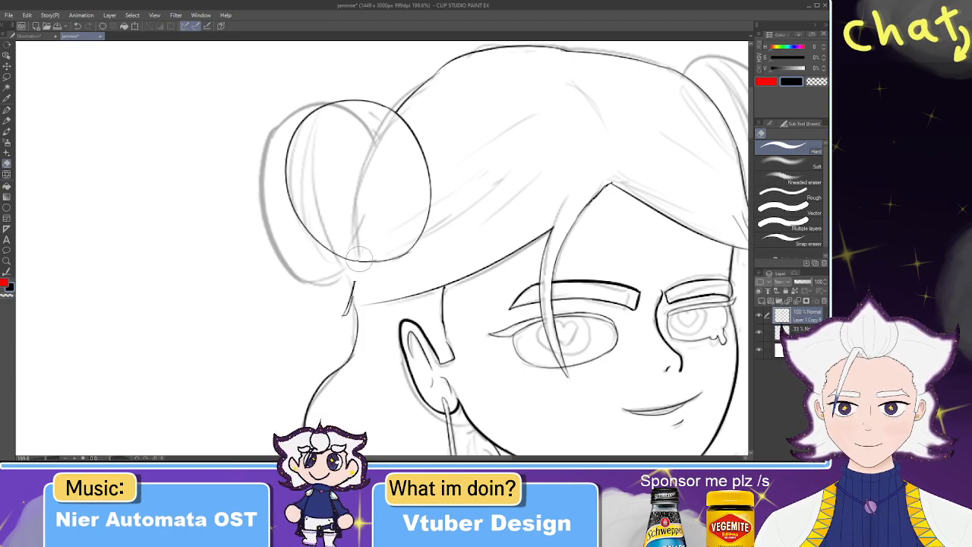
{"action": "key", "text": "p"}
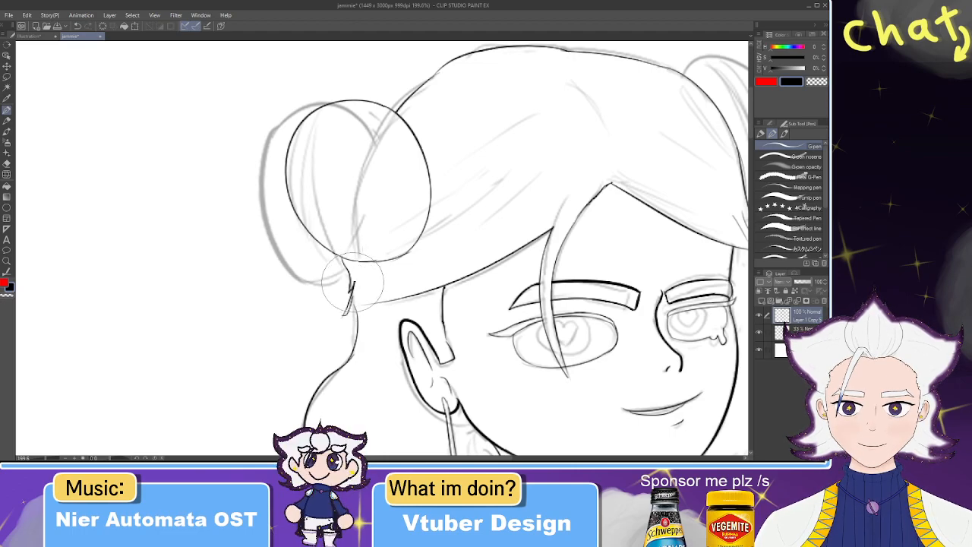
{"action": "key", "text": "e"}
{"action": "scroll", "coordinate": [346, 224], "scroll_direction": "down", "scroll_amount": 5}
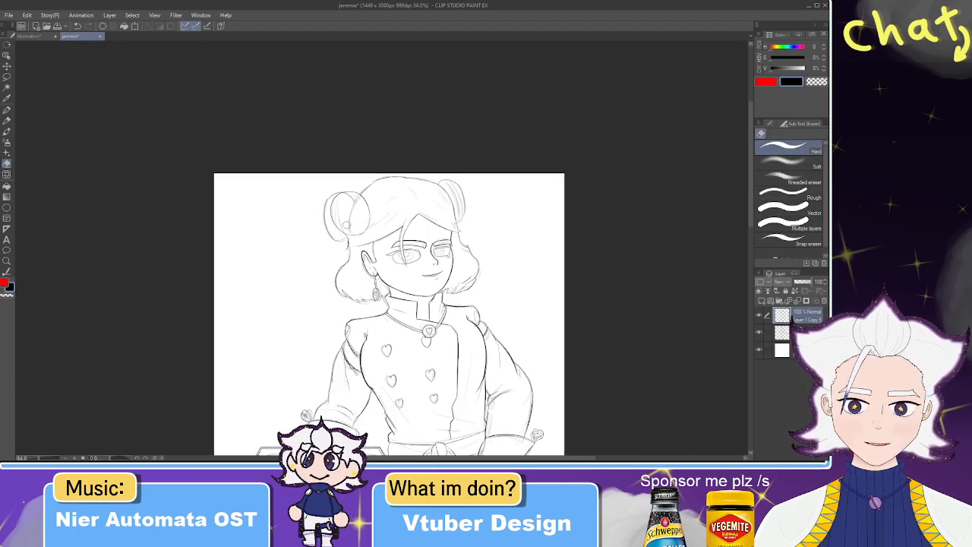
{"action": "scroll", "coordinate": [346, 224], "scroll_direction": "up", "scroll_amount": 2}
{"action": "scroll", "coordinate": [346, 225], "scroll_direction": "down", "scroll_amount": 4}
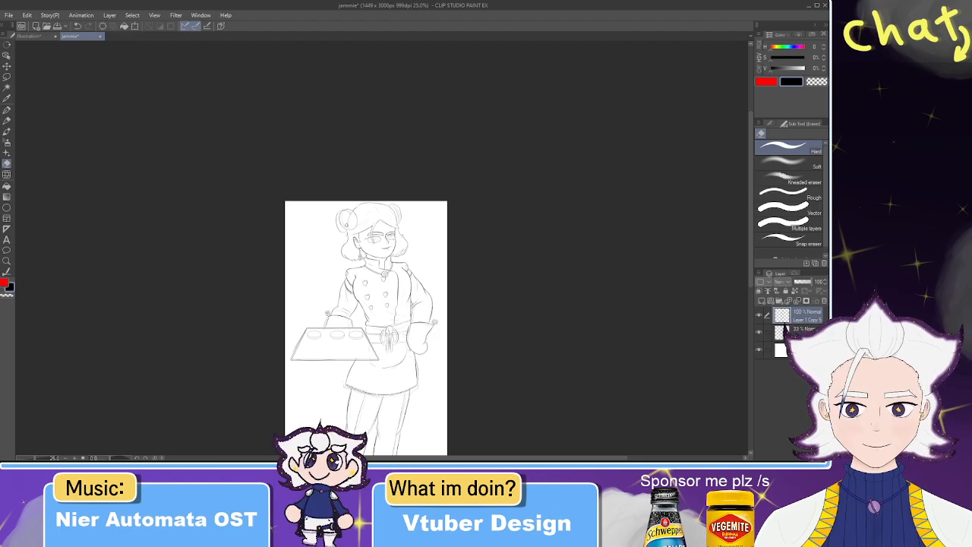
{"action": "scroll", "coordinate": [346, 224], "scroll_direction": "up", "scroll_amount": 5}
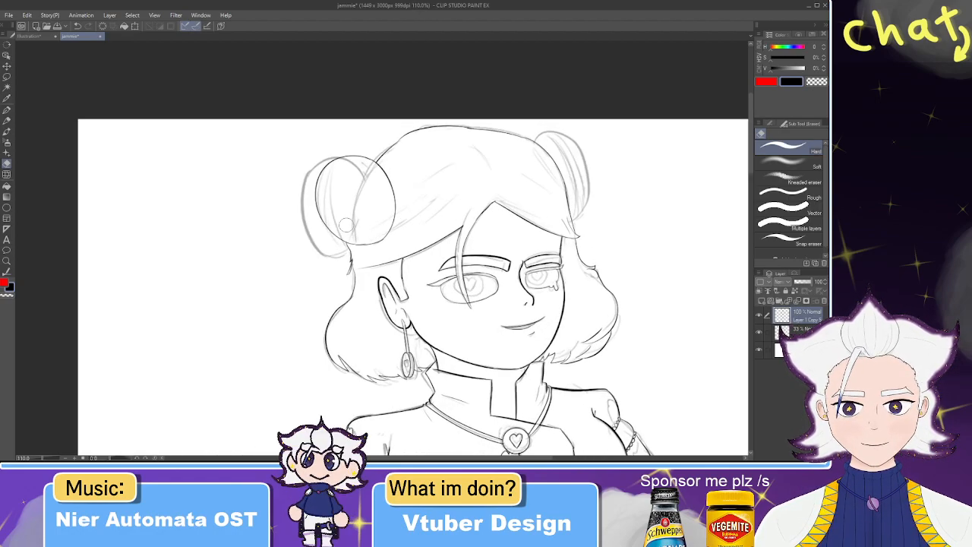
{"action": "key", "text": "p"}
{"action": "left_click_drag", "start_coordinate": [373, 158], "coordinate": [346, 240]}
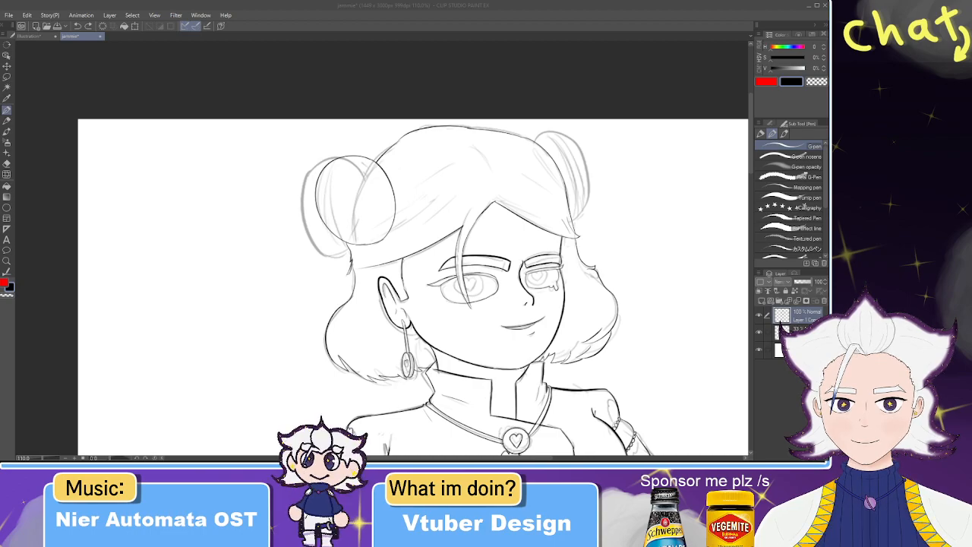
- Lasso the bun, rotate and shift it slightly upward, and erase the head outline overlapping it
{"action": "scroll", "coordinate": [381, 225], "scroll_direction": "up", "scroll_amount": 2}
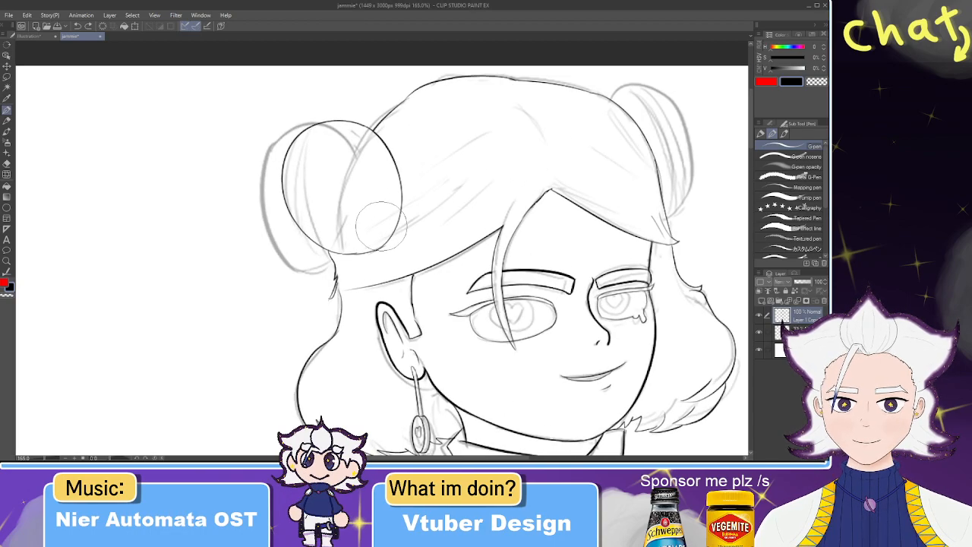
{"action": "left_click", "coordinate": [7, 76]}
{"action": "mouse_move", "coordinate": [320, 244]}
{"action": "left_mouse_down"}
{"action": "mouse_move", "coordinate": [372, 95]}
{"action": "mouse_move", "coordinate": [414, 251]}
{"action": "mouse_move", "coordinate": [319, 251]}
{"action": "left_mouse_up"}
{"action": "key", "text": "ctrl+t"}
{"action": "mouse_move", "coordinate": [456, 190]}
{"action": "left_mouse_down"}
{"action": "mouse_move", "coordinate": [444, 239]}
{"action": "mouse_move", "coordinate": [427, 260]}
{"action": "left_mouse_up"}
{"action": "mouse_move", "coordinate": [376, 241]}
{"action": "left_mouse_down"}
{"action": "mouse_move", "coordinate": [386, 228]}
{"action": "mouse_move", "coordinate": [374, 229]}
{"action": "left_mouse_up"}
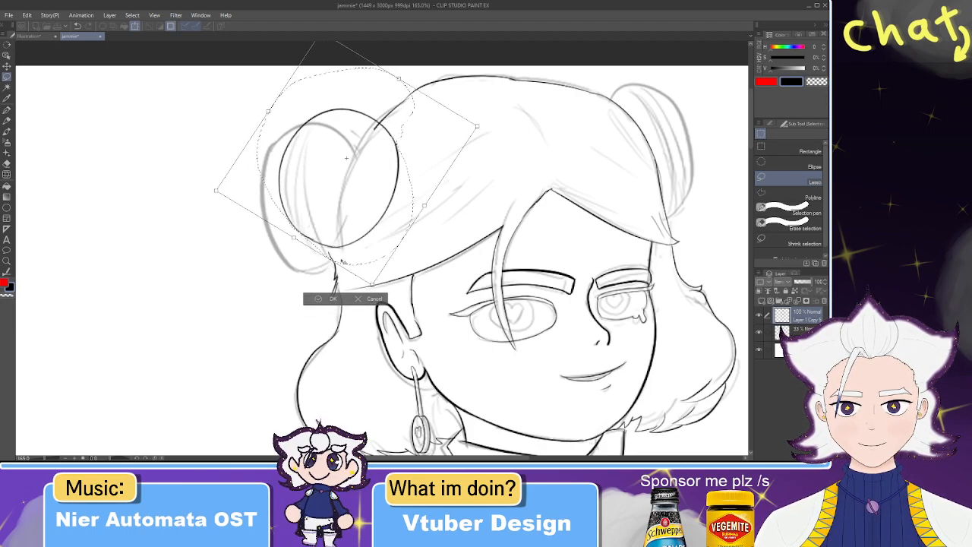
{"action": "left_click", "coordinate": [321, 302]}
{"action": "key", "text": "e"}
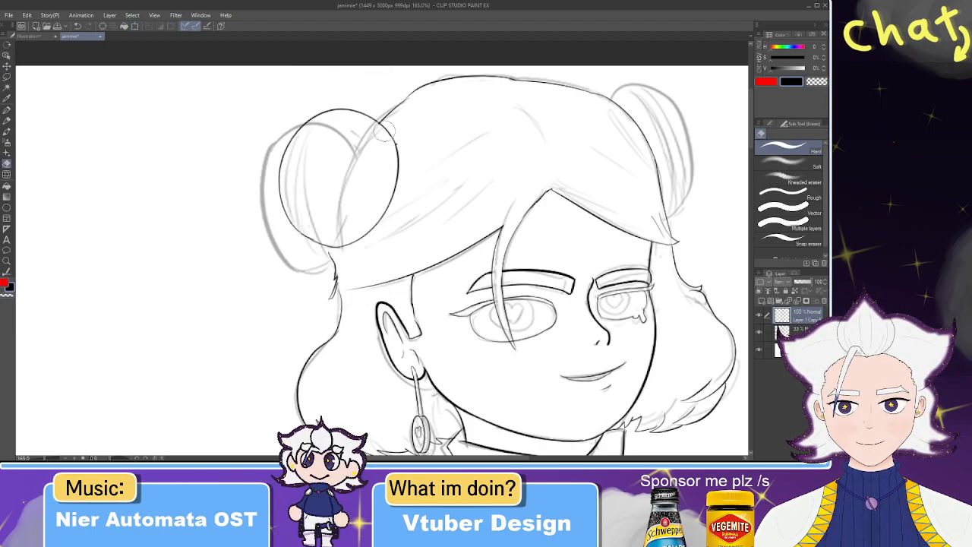
{"action": "key", "text": "p"}
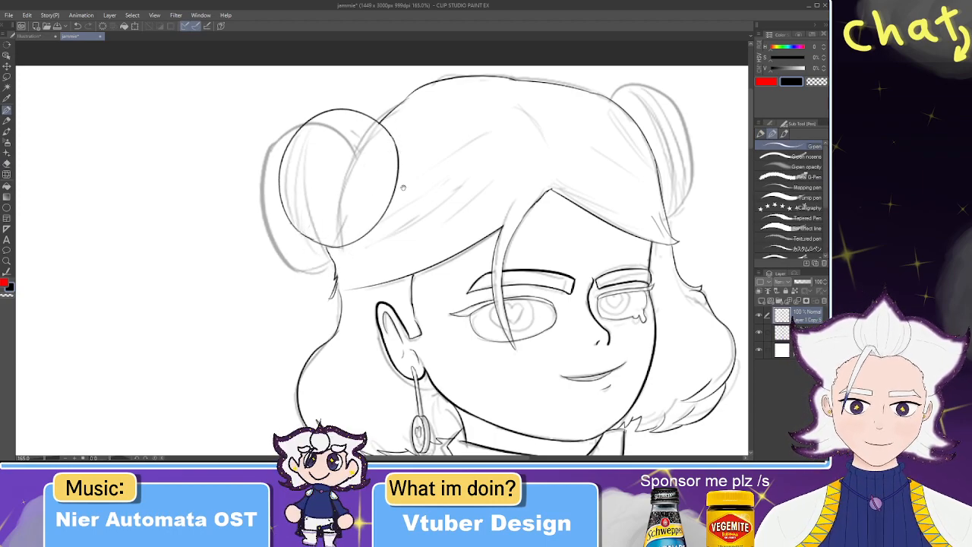
- Add small pointed hair tips to the bun outline at its lower outer edge and its top
{"action": "left_click_drag", "start_coordinate": [401, 186], "coordinate": [372, 137]}
{"action": "left_click_drag", "start_coordinate": [265, 121], "coordinate": [324, 171]}
{"action": "left_click_drag", "start_coordinate": [392, 272], "coordinate": [328, 224]}
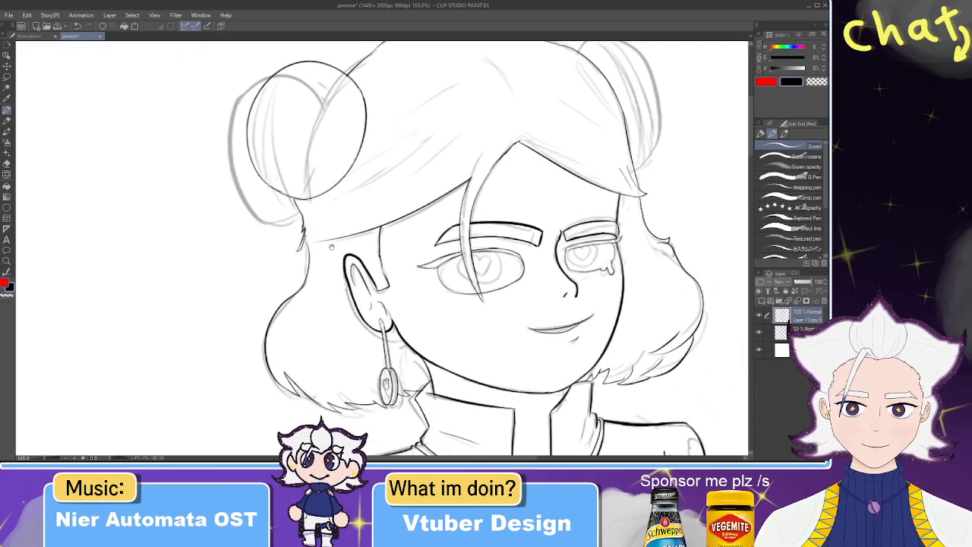
{"action": "scroll", "coordinate": [381, 217], "scroll_direction": "up", "scroll_amount": 2}
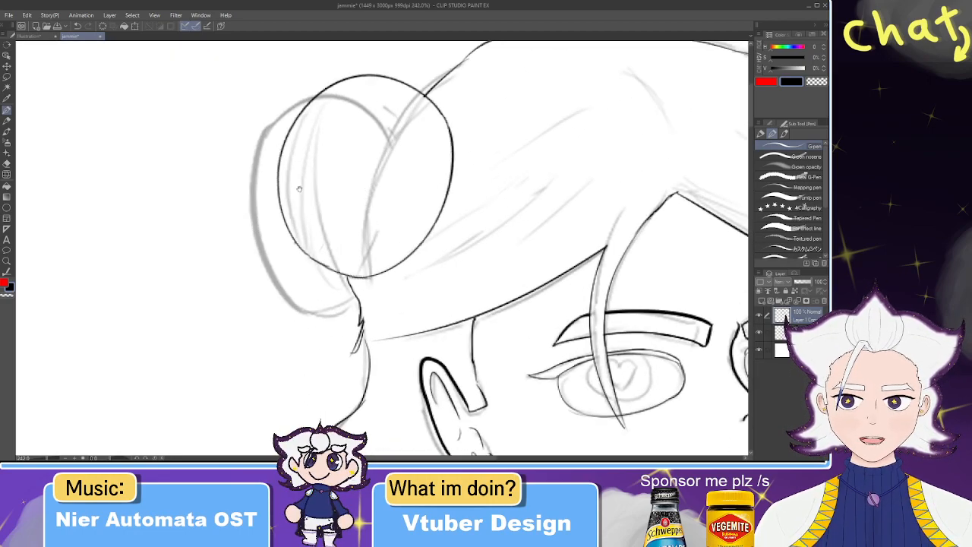
{"action": "key", "text": "e"}
{"action": "key", "text": "p"}
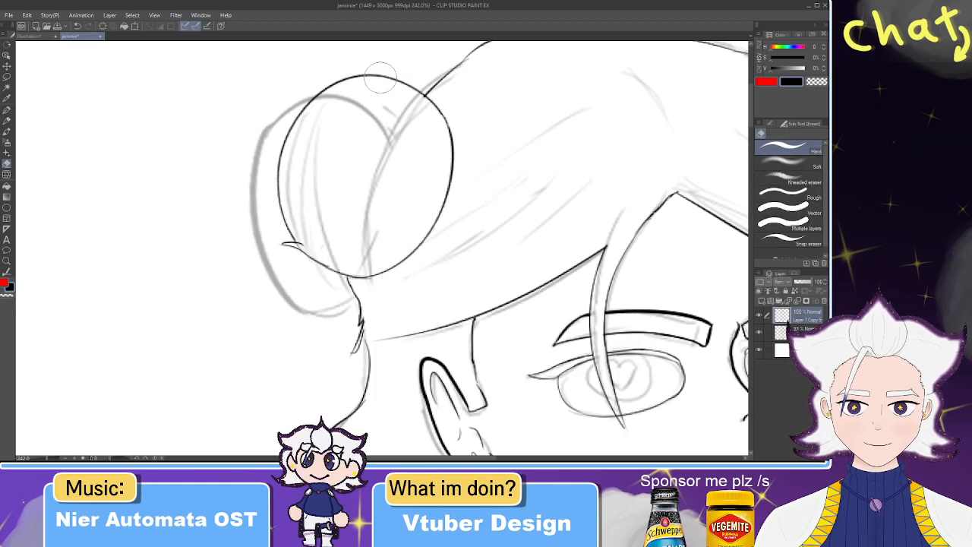
{"action": "mouse_move", "coordinate": [380, 75]}
{"action": "left_mouse_down"}
{"action": "mouse_move", "coordinate": [422, 77]}
{"action": "mouse_move", "coordinate": [411, 86]}
{"action": "left_mouse_up"}
- Rework the bun's head-side edge into a curve ending in a pointed hair tip
{"action": "key", "text": "e"}
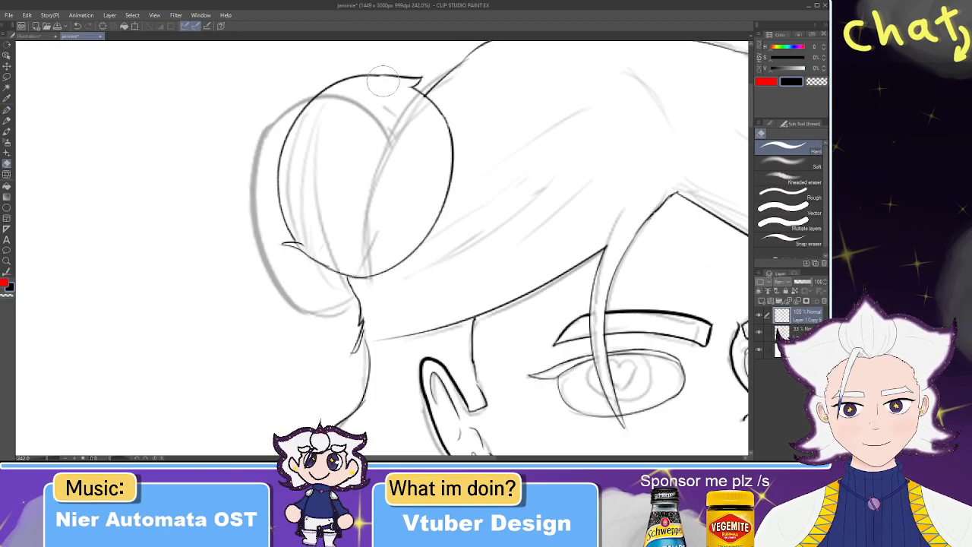
{"action": "left_click_drag", "start_coordinate": [454, 195], "coordinate": [428, 237]}
{"action": "key", "text": "p"}
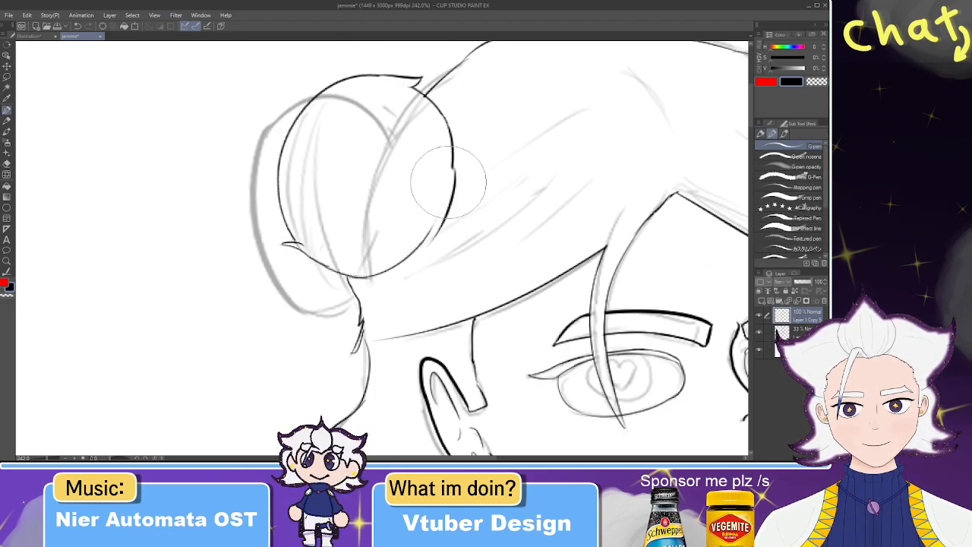
{"action": "mouse_move", "coordinate": [454, 163]}
{"action": "left_mouse_down"}
{"action": "mouse_move", "coordinate": [431, 251]}
{"action": "mouse_move", "coordinate": [436, 213]}
{"action": "left_mouse_up"}
{"action": "key", "text": "ctrl+z"}
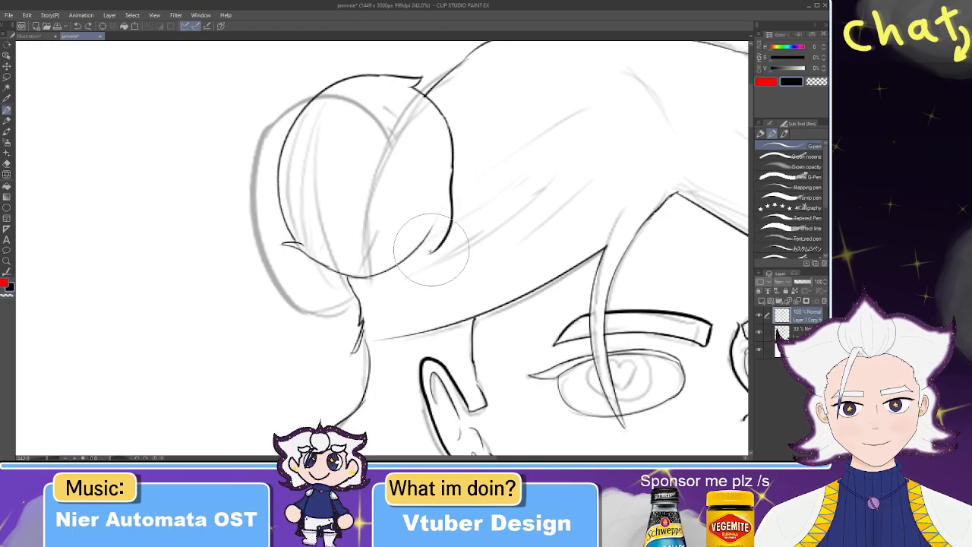
{"action": "left_click_drag", "start_coordinate": [431, 252], "coordinate": [435, 217]}
- Ink a curved strand line inside the bun from its top down toward the lower middle, ending in split tips
{"action": "mouse_move", "coordinate": [389, 110]}
{"action": "left_mouse_down"}
{"action": "mouse_move", "coordinate": [417, 224]}
{"action": "mouse_move", "coordinate": [404, 178]}
{"action": "left_mouse_up"}
{"action": "key", "text": "ctrl+z"}
{"action": "key", "text": "ctrl+z"}
{"action": "left_click_drag", "start_coordinate": [386, 106], "coordinate": [379, 261]}
{"action": "key", "text": "ctrl+z"}
{"action": "left_click_drag", "start_coordinate": [377, 85], "coordinate": [349, 226]}
{"action": "key", "text": "ctrl+z"}
{"action": "mouse_move", "coordinate": [378, 85]}
{"action": "left_mouse_down"}
{"action": "mouse_move", "coordinate": [387, 143]}
{"action": "mouse_move", "coordinate": [330, 245]}
{"action": "mouse_move", "coordinate": [384, 199]}
{"action": "left_mouse_up"}
{"action": "key", "text": "ctrl+z"}
{"action": "key", "text": "ctrl+z"}
{"action": "mouse_move", "coordinate": [373, 77]}
{"action": "left_mouse_down"}
{"action": "mouse_move", "coordinate": [338, 232]}
{"action": "mouse_move", "coordinate": [369, 204]}
{"action": "left_mouse_up"}
{"action": "left_click_drag", "start_coordinate": [394, 94], "coordinate": [342, 239]}
{"action": "key", "text": "ctrl+z"}
{"action": "left_click_drag", "start_coordinate": [386, 180], "coordinate": [332, 279]}
{"action": "key", "text": "ctrl+z"}
{"action": "left_click_drag", "start_coordinate": [370, 214], "coordinate": [351, 256]}
{"action": "key", "text": "ctrl+z"}
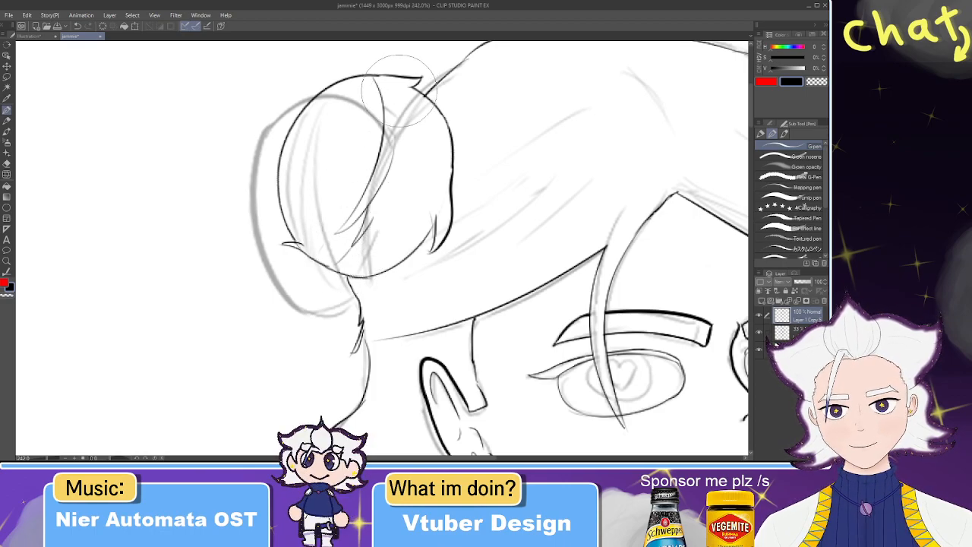
- Ink a second strand line beside the first, from the bun's top down to a pointed end
{"action": "left_click_drag", "start_coordinate": [394, 88], "coordinate": [409, 153]}
{"action": "left_click_drag", "start_coordinate": [392, 82], "coordinate": [409, 156]}
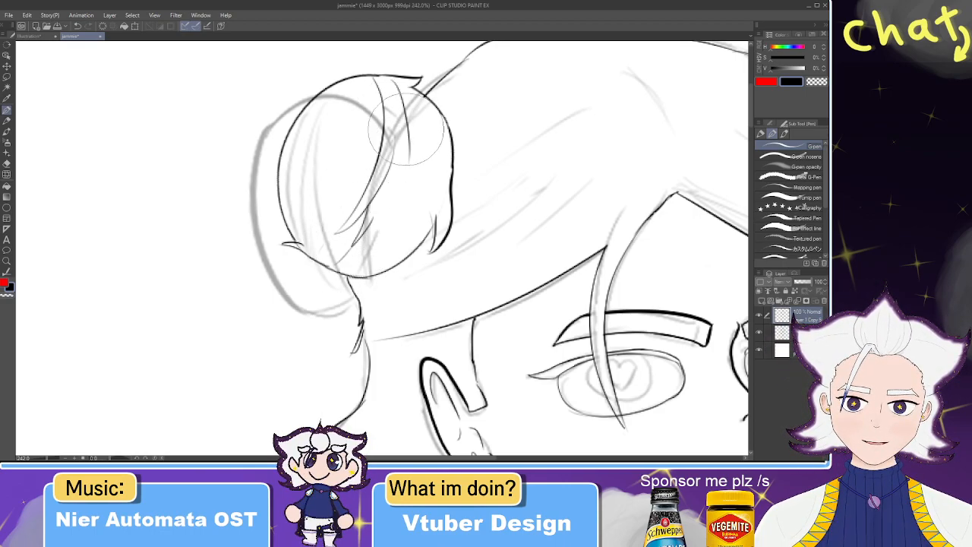
{"action": "mouse_move", "coordinate": [392, 79]}
{"action": "left_mouse_down"}
{"action": "mouse_move", "coordinate": [391, 174]}
{"action": "mouse_move", "coordinate": [408, 158]}
{"action": "mouse_move", "coordinate": [404, 193]}
{"action": "left_mouse_up"}
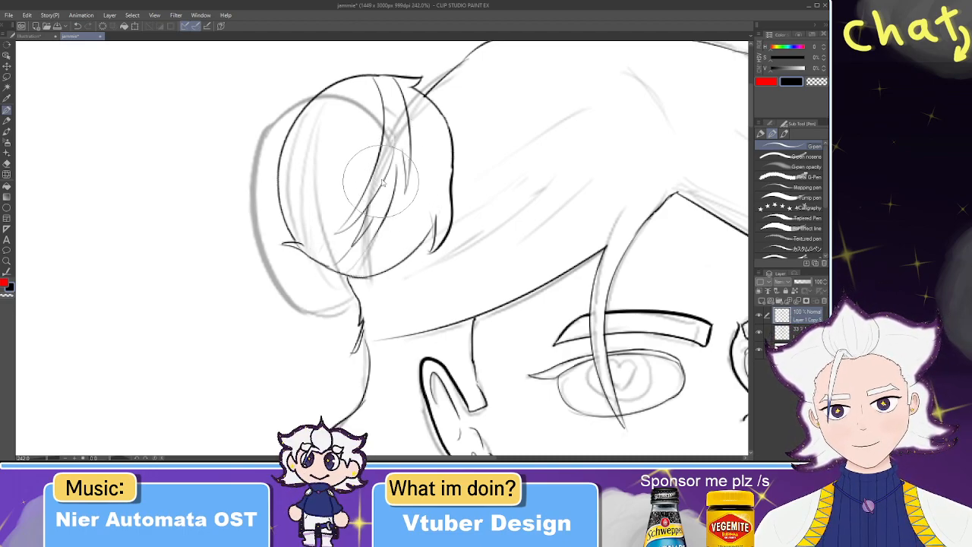
{"action": "left_click_drag", "start_coordinate": [406, 152], "coordinate": [405, 167]}
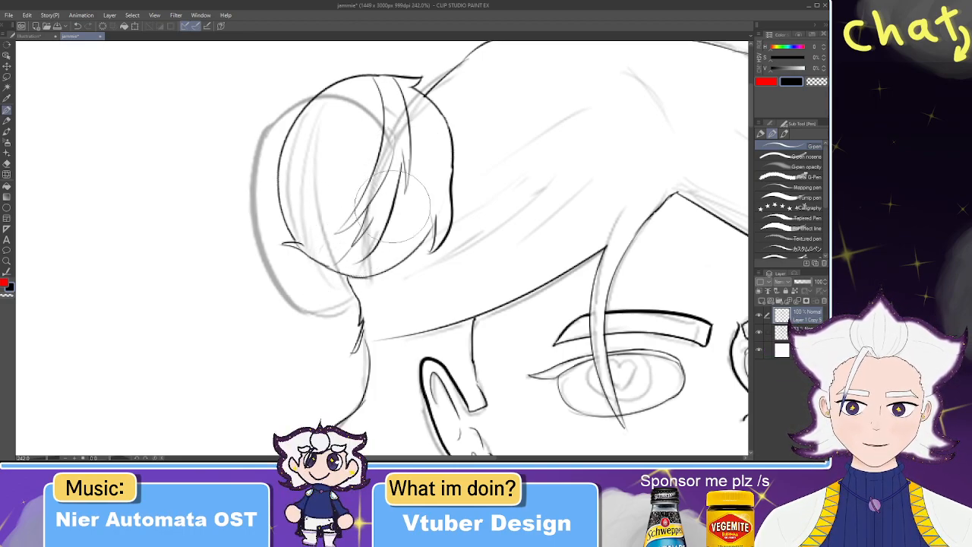
- Ink a curved strand line from the second strand's tip down toward the bottom of the bun
{"action": "left_click_drag", "start_coordinate": [403, 162], "coordinate": [374, 258]}
{"action": "key", "text": "ctrl+z"}
{"action": "left_click_drag", "start_coordinate": [404, 165], "coordinate": [376, 262]}
{"action": "left_click_drag", "start_coordinate": [404, 161], "coordinate": [368, 267]}
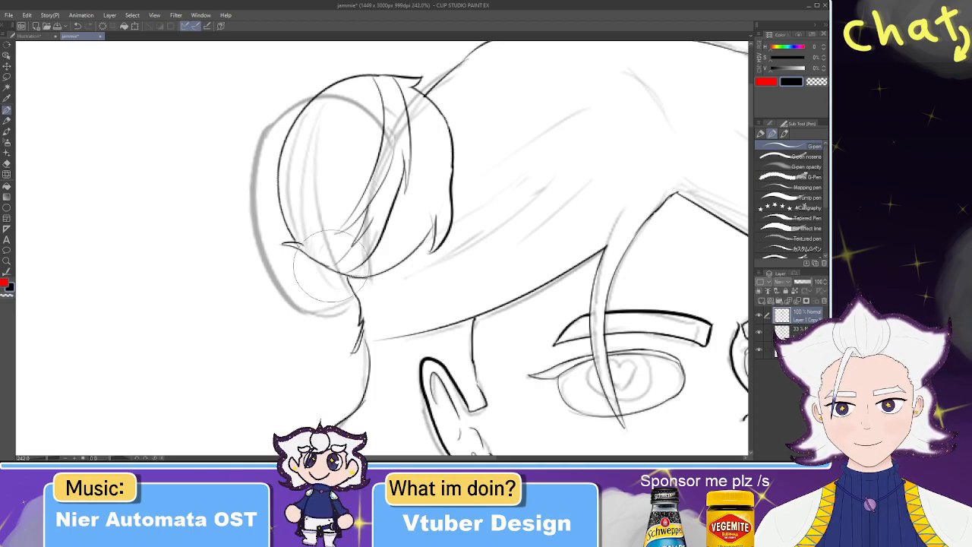
- Erase the overlapping lines at the bottom of the near-side bun and finish the strand ends as small pointed tips
{"action": "key", "text": "e"}
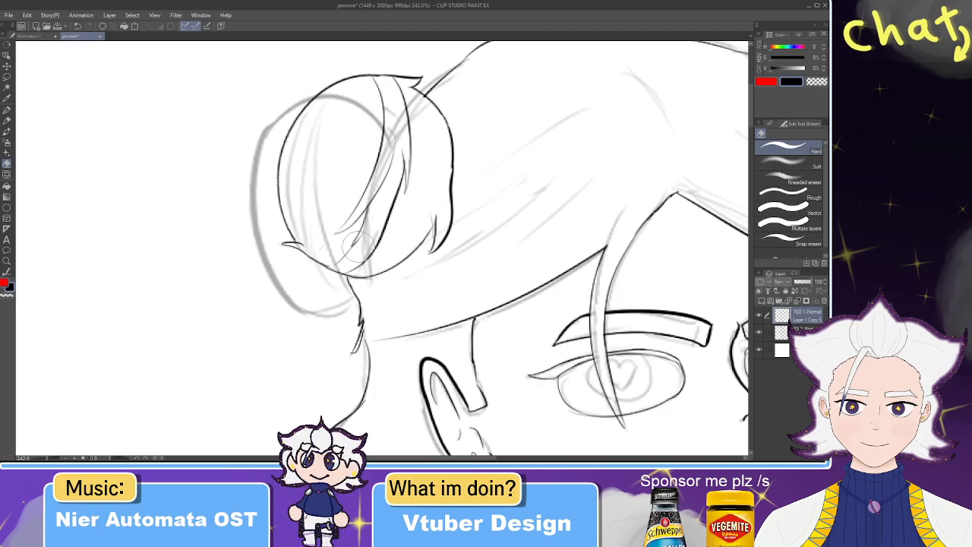
{"action": "key", "text": "p"}
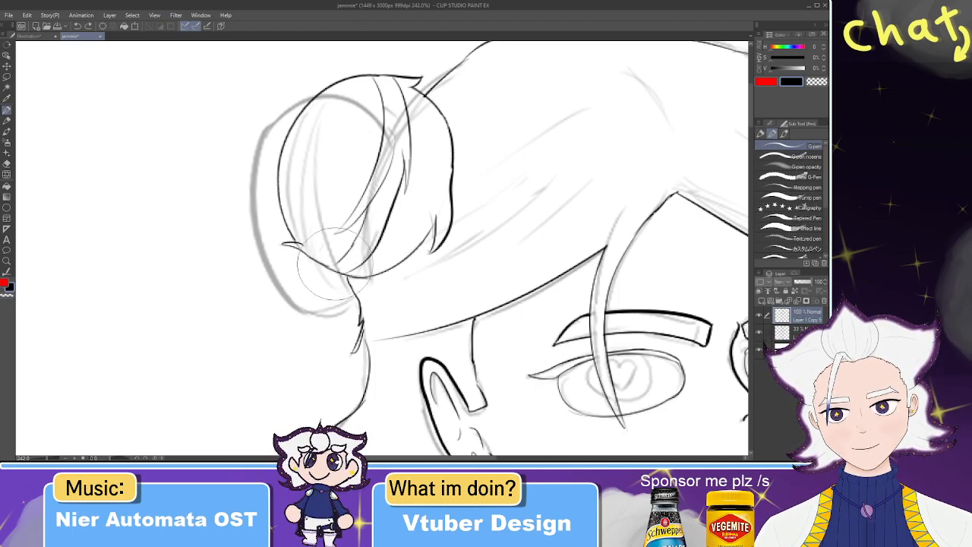
{"action": "key", "text": "e"}
{"action": "key", "text": "p"}
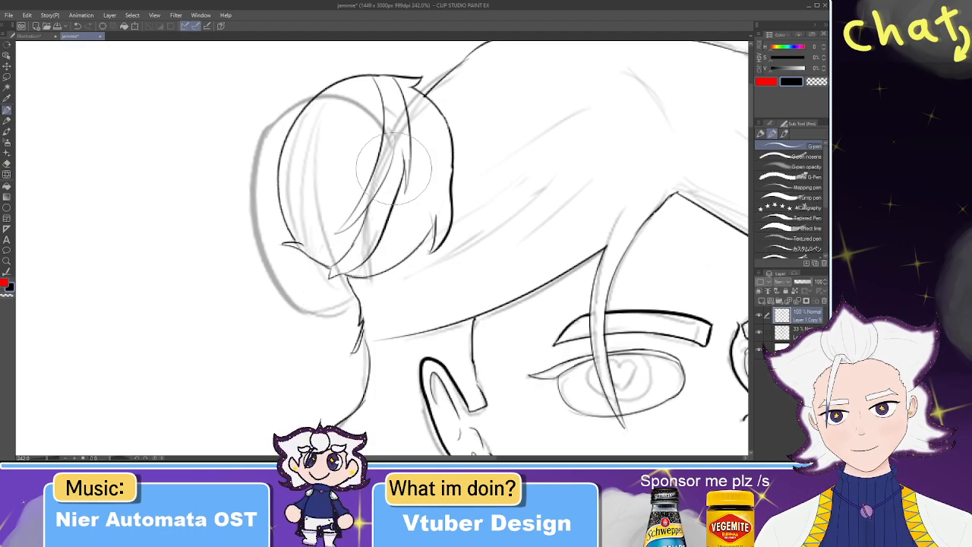
{"action": "key", "text": "e"}
{"action": "key", "text": "p"}
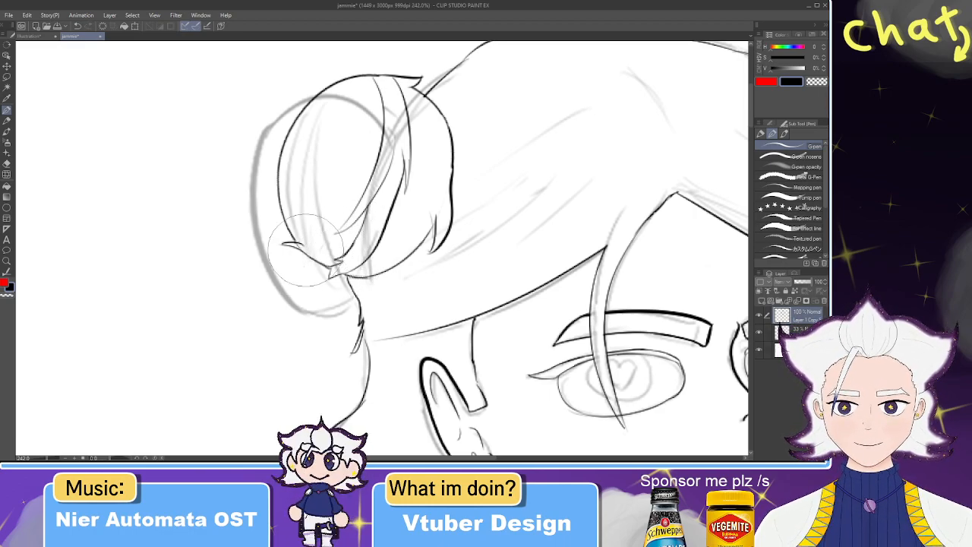
- Ink the curved outline of the far-side hair bun and a long strand line following its outer edge
{"action": "key", "text": "ctrl+alt+0"}
{"action": "scroll", "coordinate": [519, 163], "scroll_direction": "up", "scroll_amount": 5}
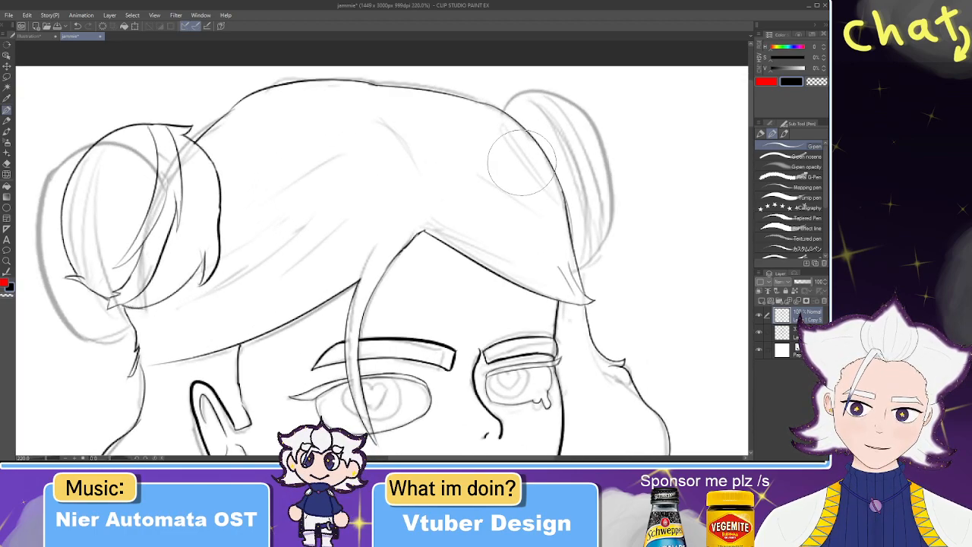
{"action": "mouse_move", "coordinate": [497, 112]}
{"action": "left_mouse_down"}
{"action": "mouse_move", "coordinate": [395, 112]}
{"action": "mouse_move", "coordinate": [422, 116]}
{"action": "mouse_move", "coordinate": [524, 185]}
{"action": "left_mouse_up"}
{"action": "key", "text": "ctrl+z"}
{"action": "mouse_move", "coordinate": [430, 115]}
{"action": "left_mouse_down"}
{"action": "mouse_move", "coordinate": [476, 100]}
{"action": "mouse_move", "coordinate": [497, 270]}
{"action": "left_mouse_up"}
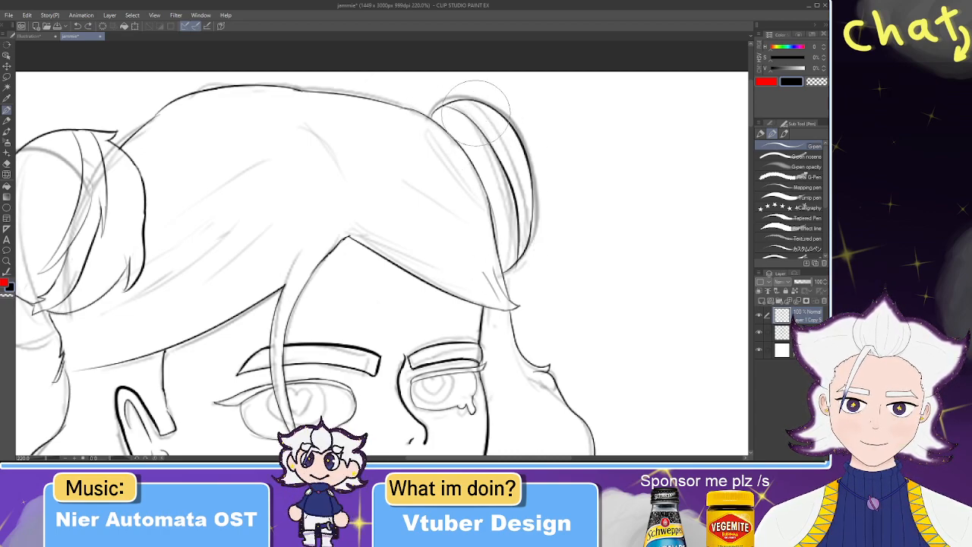
{"action": "left_click_drag", "start_coordinate": [478, 127], "coordinate": [531, 224]}
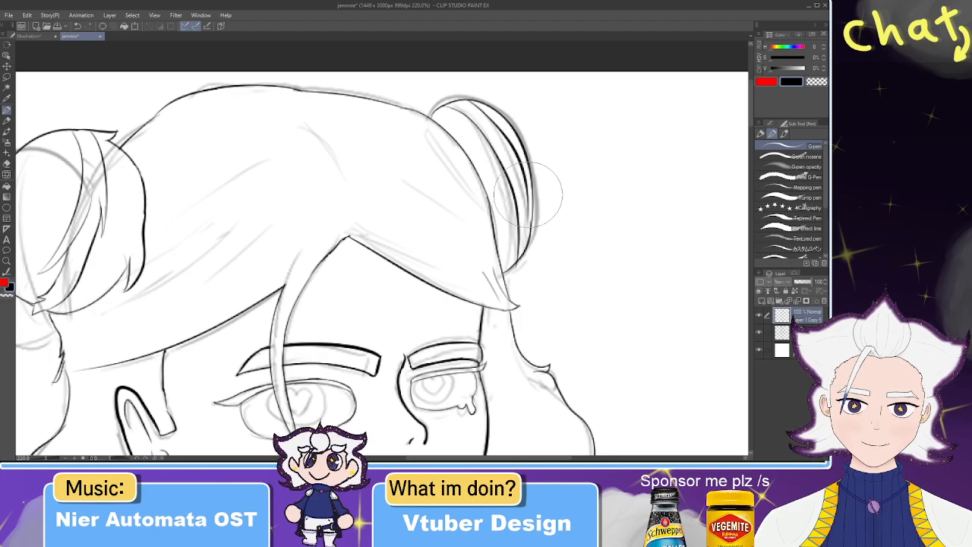
- Rework the lower end of the far-side bun into a pointed hair tip
{"action": "key", "text": "e"}
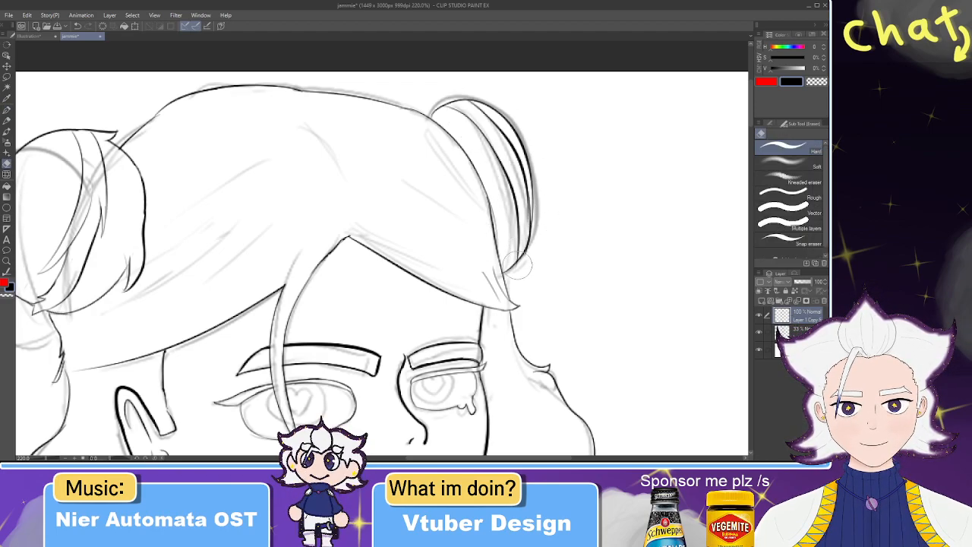
{"action": "key", "text": "p"}
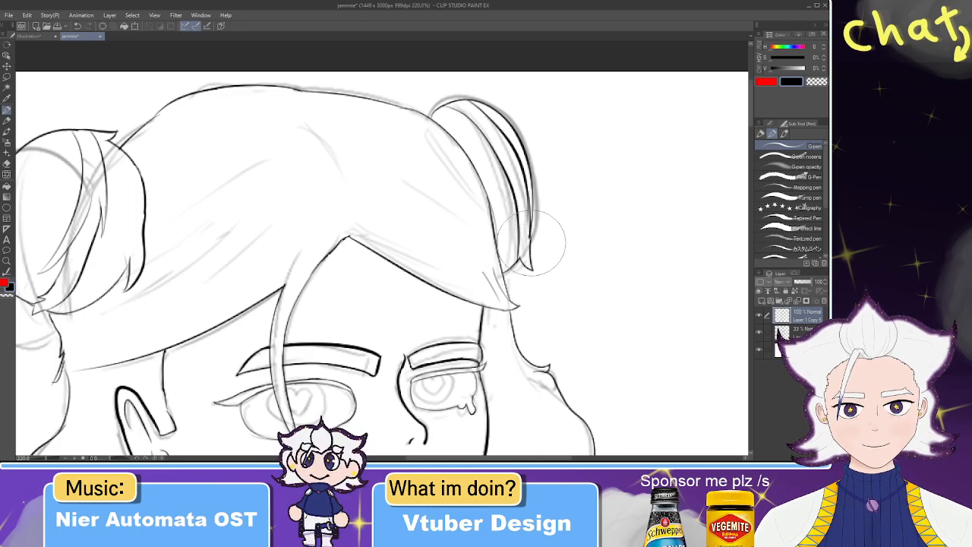
{"action": "key", "text": "e"}
{"action": "key", "text": "p"}
- Ink a pointed hair tip at the top of the far-side bun and tapered strand lines inside it
{"action": "mouse_move", "coordinate": [479, 102]}
{"action": "left_mouse_down"}
{"action": "mouse_move", "coordinate": [498, 114]}
{"action": "mouse_move", "coordinate": [512, 104]}
{"action": "mouse_move", "coordinate": [504, 114]}
{"action": "left_mouse_up"}
{"action": "key", "text": "e"}
{"action": "key", "text": "p"}
{"action": "key", "text": "e"}
{"action": "key", "text": "p"}
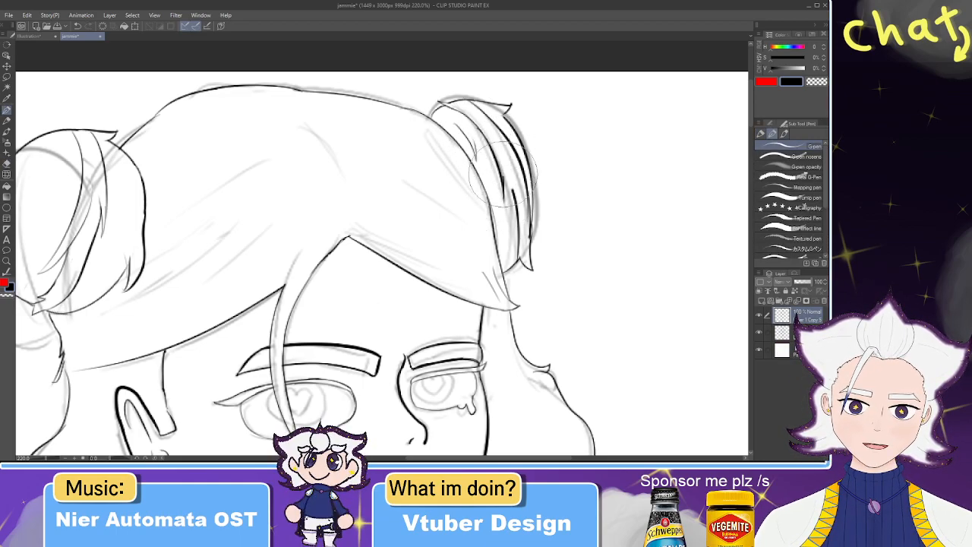
{"action": "left_click_drag", "start_coordinate": [513, 192], "coordinate": [503, 174]}
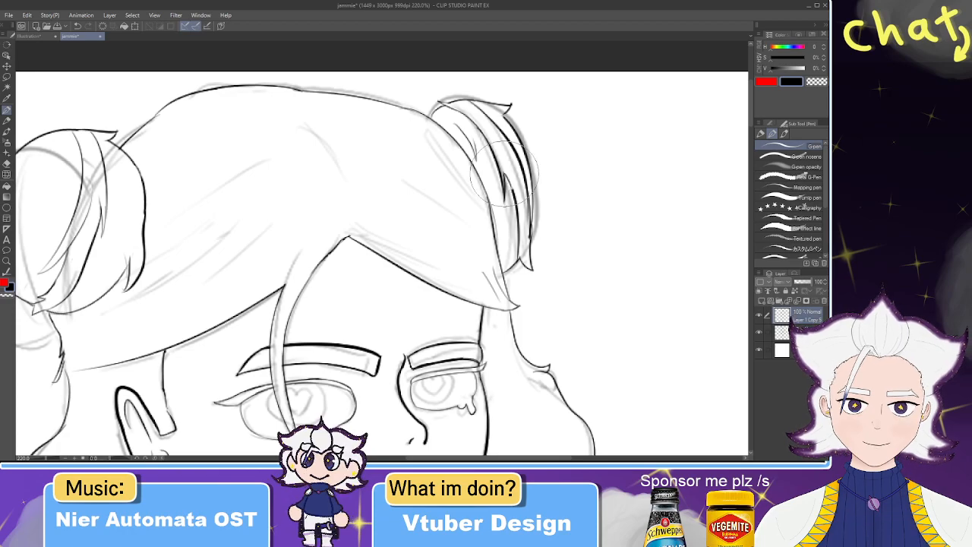
{"action": "key", "text": "e"}
- Ink flowing strand lines across the crown of the hair and inside the loose hair on both sides of the face
{"action": "scroll", "coordinate": [520, 236], "scroll_direction": "down", "scroll_amount": 3}
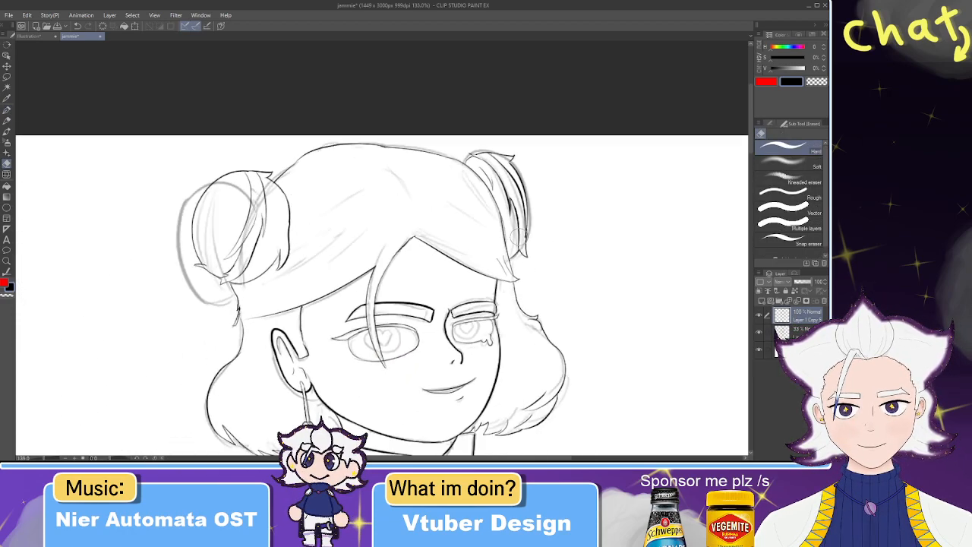
{"action": "scroll", "coordinate": [426, 277], "scroll_direction": "up", "scroll_amount": 2}
{"action": "key", "text": "p"}
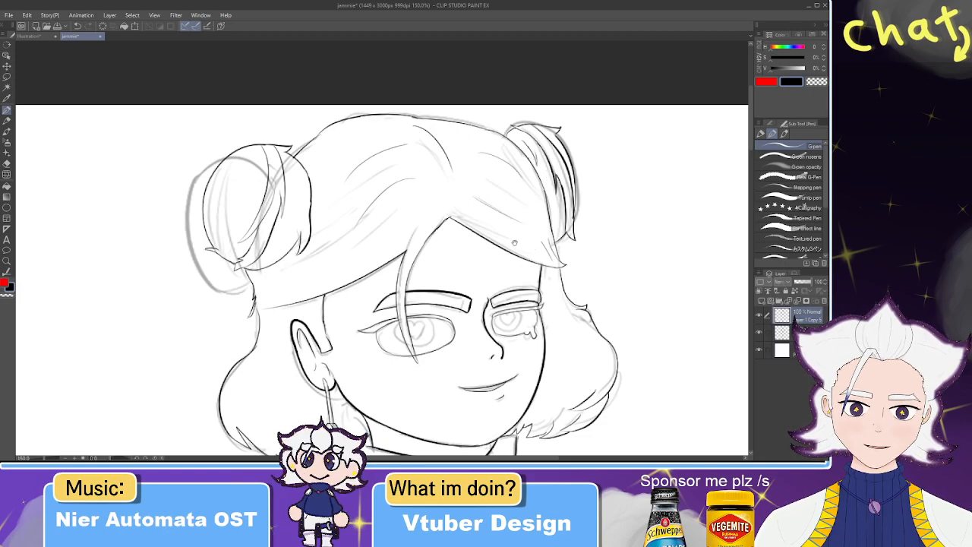
{"action": "scroll", "coordinate": [251, 227], "scroll_direction": "down", "scroll_amount": 4}
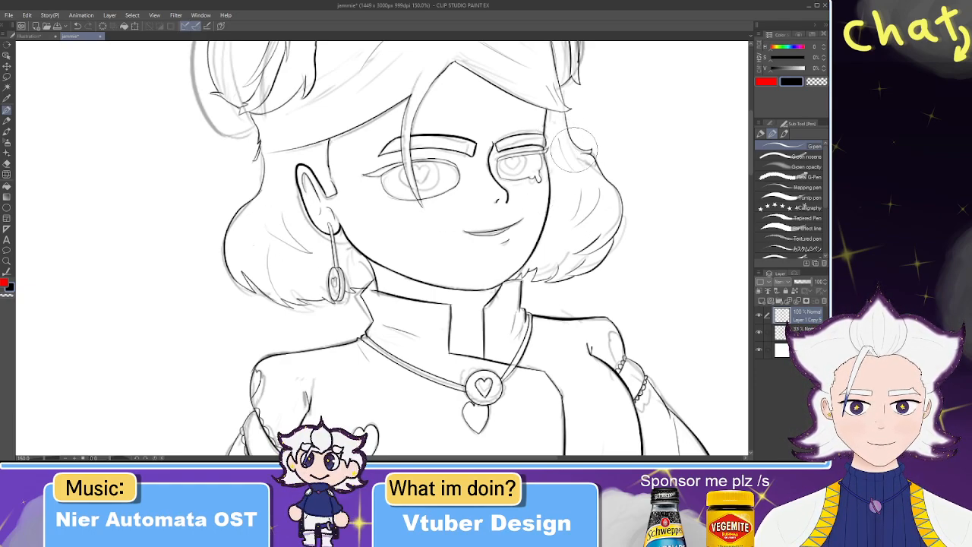
{"action": "scroll", "coordinate": [574, 215], "scroll_direction": "up", "scroll_amount": 3}
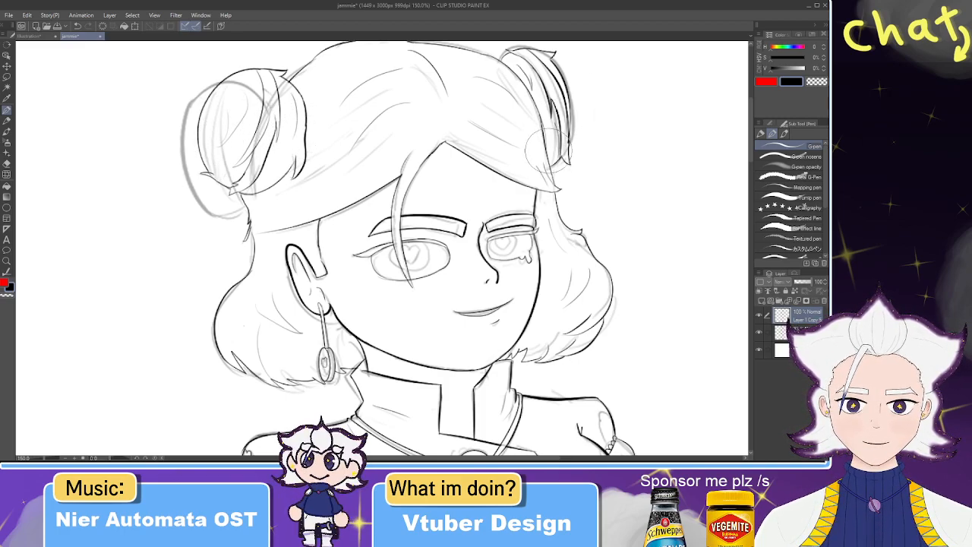
- Ink the inner ring of the iris in the larger eye, around the sketched heart and behind the loose strand
{"action": "scroll", "coordinate": [479, 368], "scroll_direction": "down", "scroll_amount": 5}
{"action": "left_click_drag", "start_coordinate": [524, 415], "coordinate": [460, 165]}
{"action": "scroll", "coordinate": [384, 94], "scroll_direction": "up", "scroll_amount": 2}
{"action": "scroll", "coordinate": [384, 93], "scroll_direction": "up", "scroll_amount": 7}
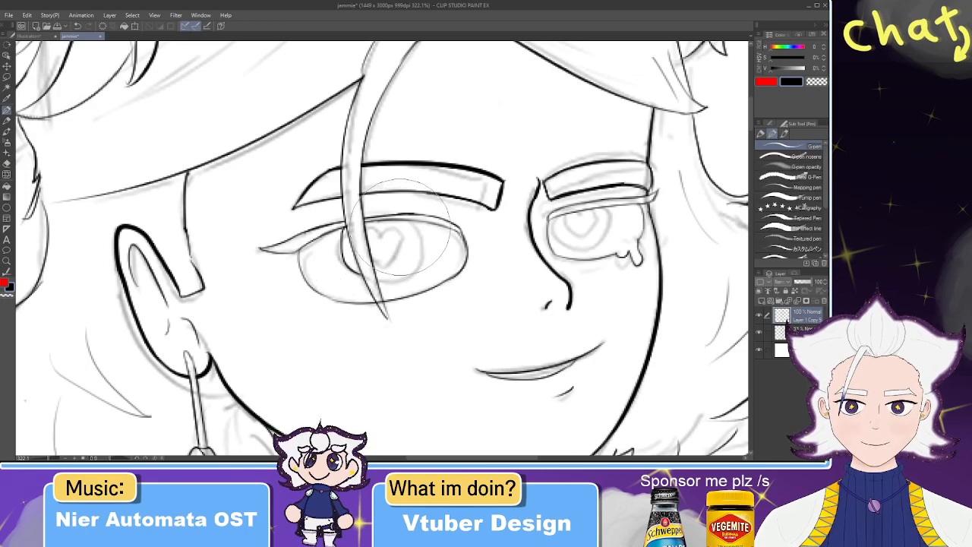
{"action": "left_click_drag", "start_coordinate": [404, 221], "coordinate": [412, 248]}
{"action": "mouse_move", "coordinate": [377, 275]}
{"action": "left_mouse_down"}
{"action": "mouse_move", "coordinate": [413, 221]}
{"action": "mouse_move", "coordinate": [371, 273]}
{"action": "left_mouse_up"}
{"action": "key", "text": "ctrl+z"}
{"action": "mouse_move", "coordinate": [419, 231]}
{"action": "left_mouse_down"}
{"action": "mouse_move", "coordinate": [375, 267]}
{"action": "mouse_move", "coordinate": [412, 252]}
{"action": "mouse_move", "coordinate": [408, 219]}
{"action": "mouse_move", "coordinate": [415, 224]}
{"action": "mouse_move", "coordinate": [359, 267]}
{"action": "mouse_move", "coordinate": [400, 263]}
{"action": "mouse_move", "coordinate": [421, 225]}
{"action": "left_mouse_up"}
{"action": "key", "text": "ctrl+z"}
{"action": "key", "text": "ctrl+z"}
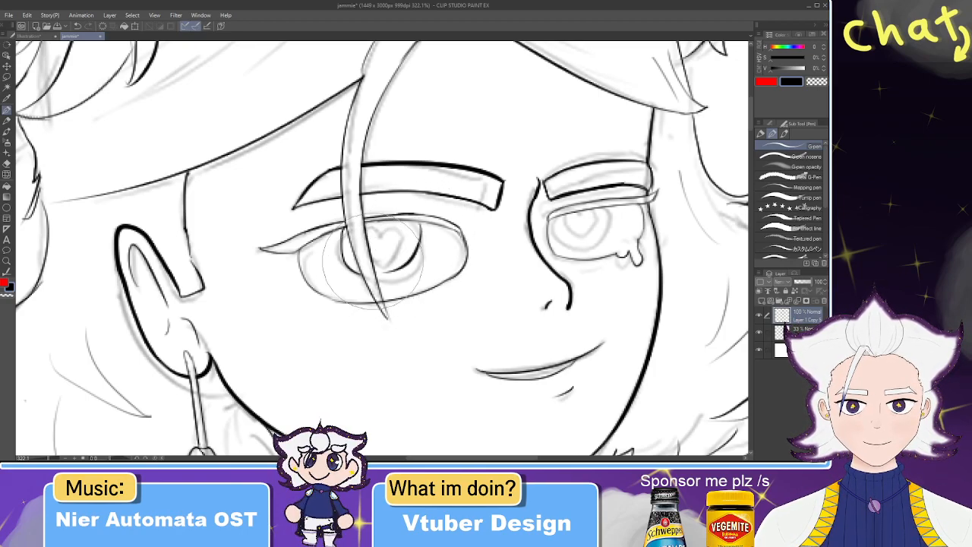
{"action": "key", "text": "ctrl+z"}
{"action": "mouse_move", "coordinate": [425, 226]}
{"action": "left_mouse_down"}
{"action": "mouse_move", "coordinate": [408, 263]}
{"action": "mouse_move", "coordinate": [373, 274]}
{"action": "left_mouse_up"}
{"action": "key", "text": "ctrl+z"}
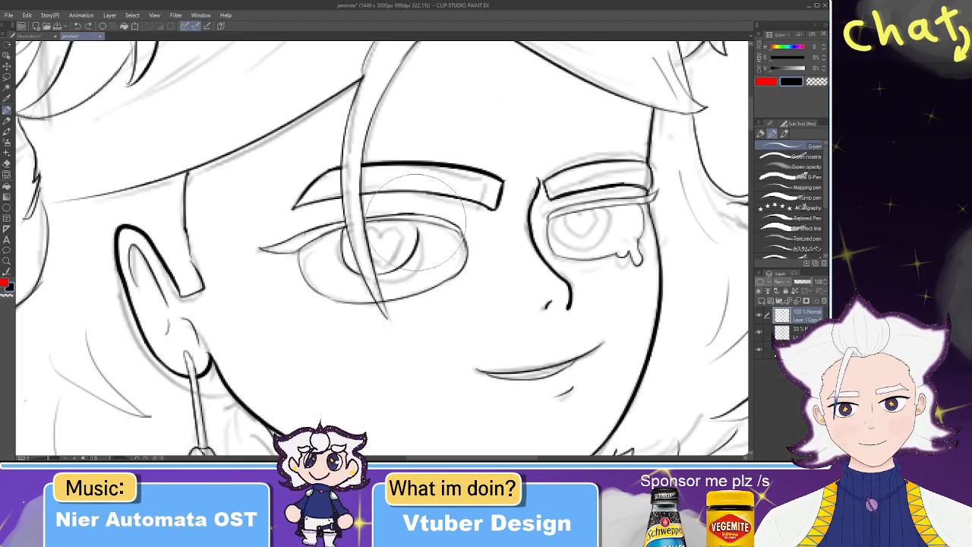
- Ink the inner ring of the iris in the smaller eye and clean up its line
{"action": "mouse_move", "coordinate": [538, 198]}
{"action": "left_mouse_down"}
{"action": "mouse_move", "coordinate": [488, 189]}
{"action": "mouse_move", "coordinate": [518, 232]}
{"action": "left_mouse_up"}
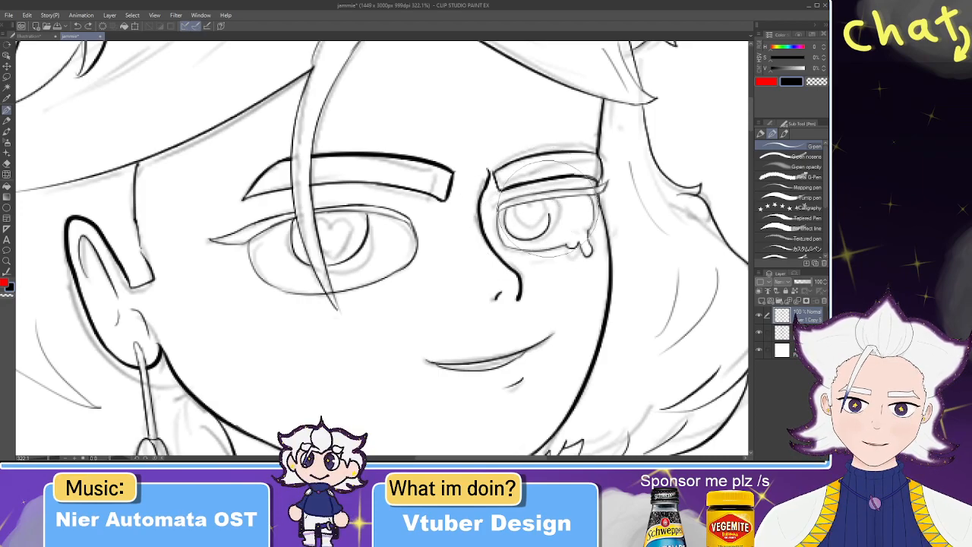
{"action": "left_click_drag", "start_coordinate": [550, 202], "coordinate": [547, 235]}
{"action": "left_click_drag", "start_coordinate": [514, 238], "coordinate": [524, 238]}
{"action": "key", "text": "ctrl+z"}
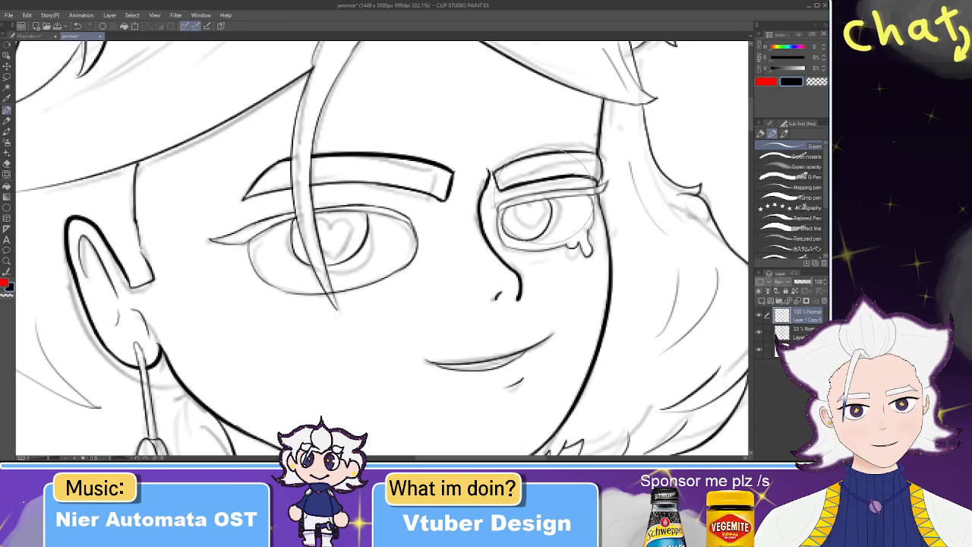
{"action": "key", "text": "e"}
{"action": "key", "text": "p"}
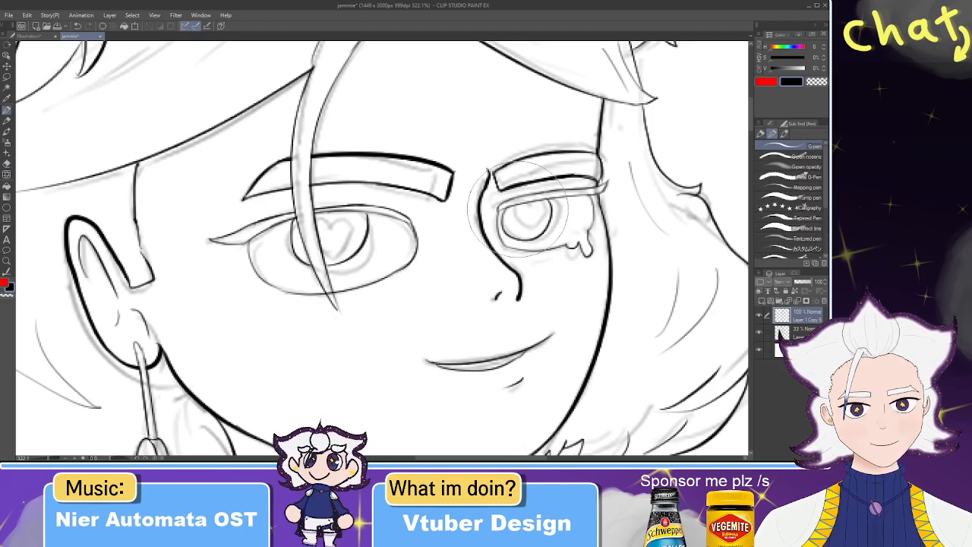
- Ink a heart-shaped pupil inside the inner ring of the smaller eye
{"action": "left_click_drag", "start_coordinate": [516, 214], "coordinate": [532, 228]}
{"action": "key", "text": "ctrl+z"}
{"action": "key", "text": "ctrl+y"}
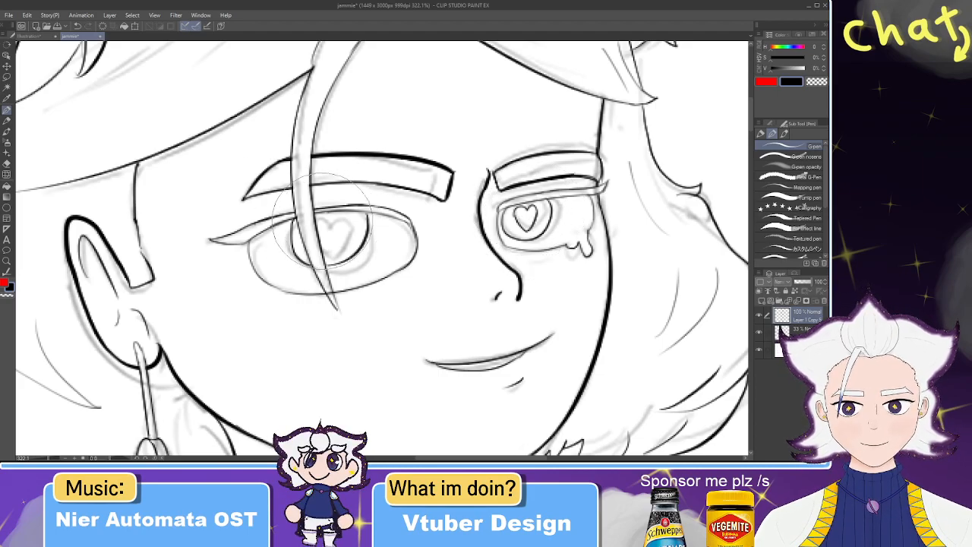
- Ink a matching heart-shaped pupil in the larger eye and clean up its lines
{"action": "mouse_move", "coordinate": [339, 225]}
{"action": "left_mouse_down"}
{"action": "mouse_move", "coordinate": [345, 218]}
{"action": "mouse_move", "coordinate": [349, 237]}
{"action": "mouse_move", "coordinate": [327, 244]}
{"action": "mouse_move", "coordinate": [342, 248]}
{"action": "left_mouse_up"}
{"action": "key", "text": "ctrl+z"}
{"action": "key", "text": "ctrl+z"}
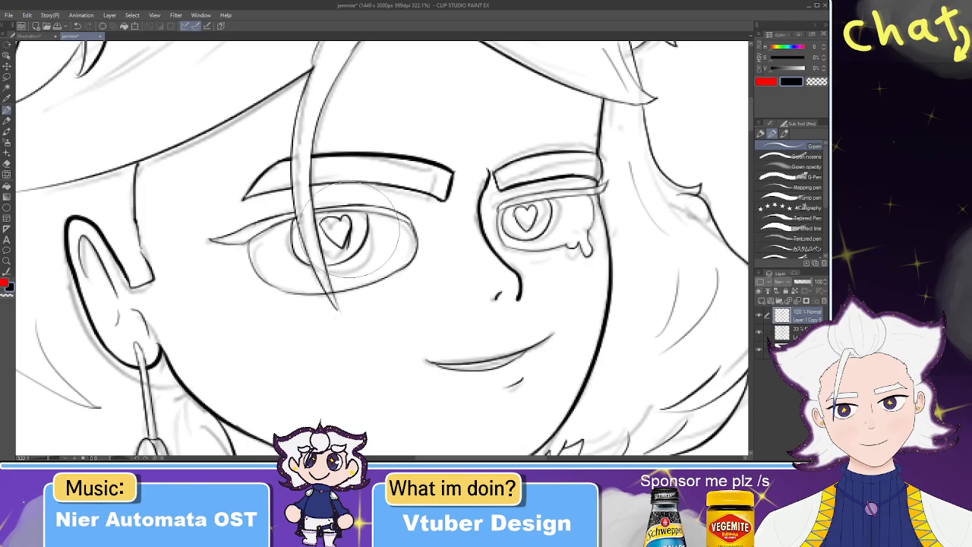
{"action": "key", "text": "e"}
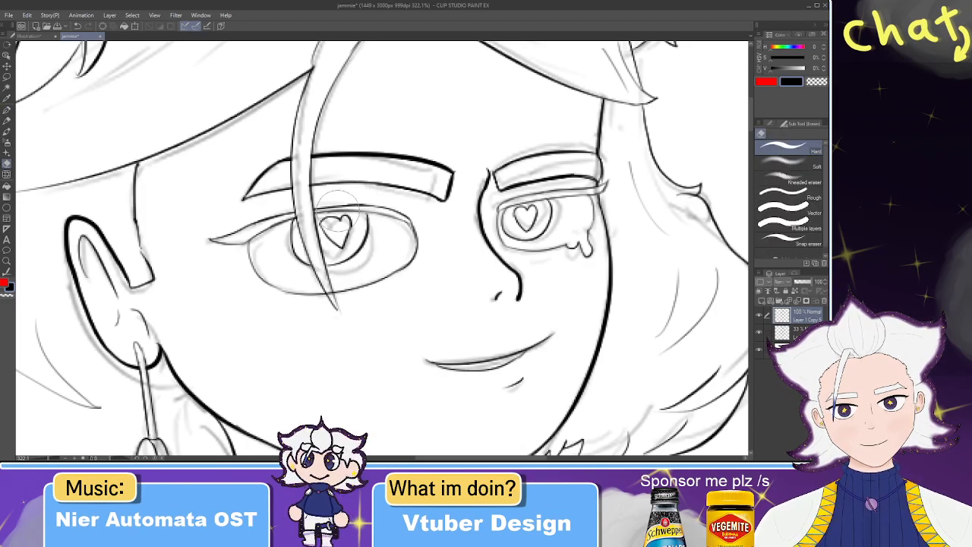
{"action": "key", "text": "p"}
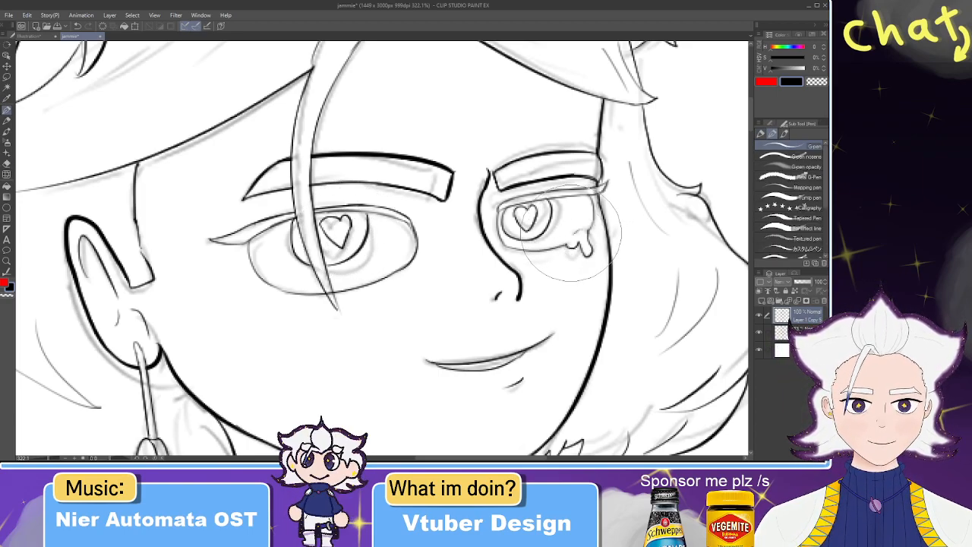
- Draw an ellipse with the Ellipse tool over the lower part of the first sketched round disc on the tray
{"action": "scroll", "coordinate": [578, 144], "scroll_direction": "down", "scroll_amount": 1}
{"action": "scroll", "coordinate": [578, 137], "scroll_direction": "down", "scroll_amount": 4}
{"action": "scroll", "coordinate": [573, 148], "scroll_direction": "down", "scroll_amount": 1}
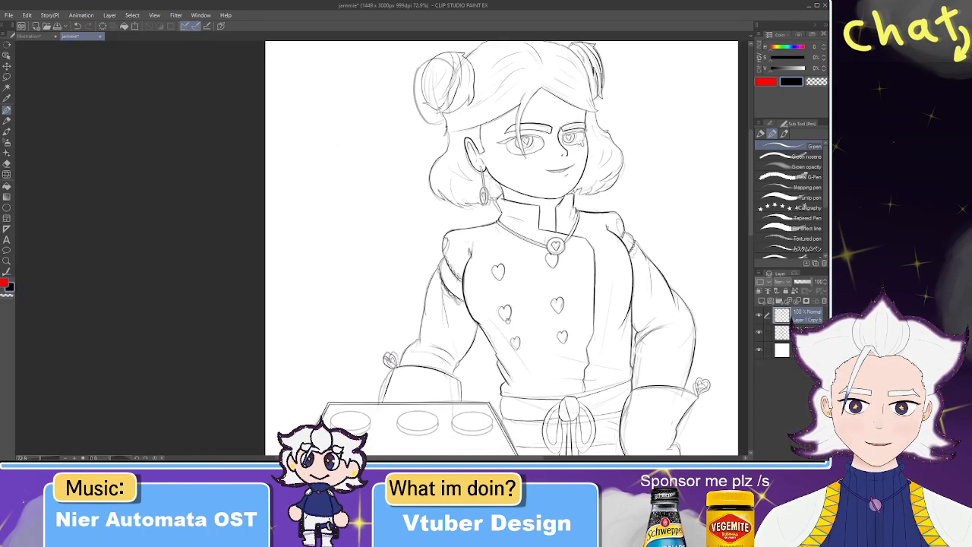
{"action": "scroll", "coordinate": [363, 272], "scroll_direction": "up", "scroll_amount": 5}
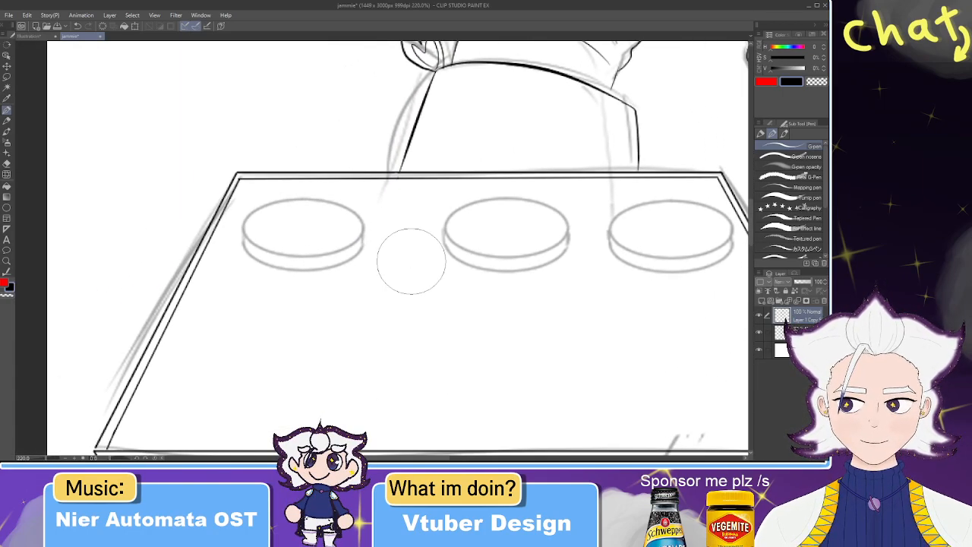
{"action": "left_click_drag", "start_coordinate": [340, 242], "coordinate": [408, 223]}
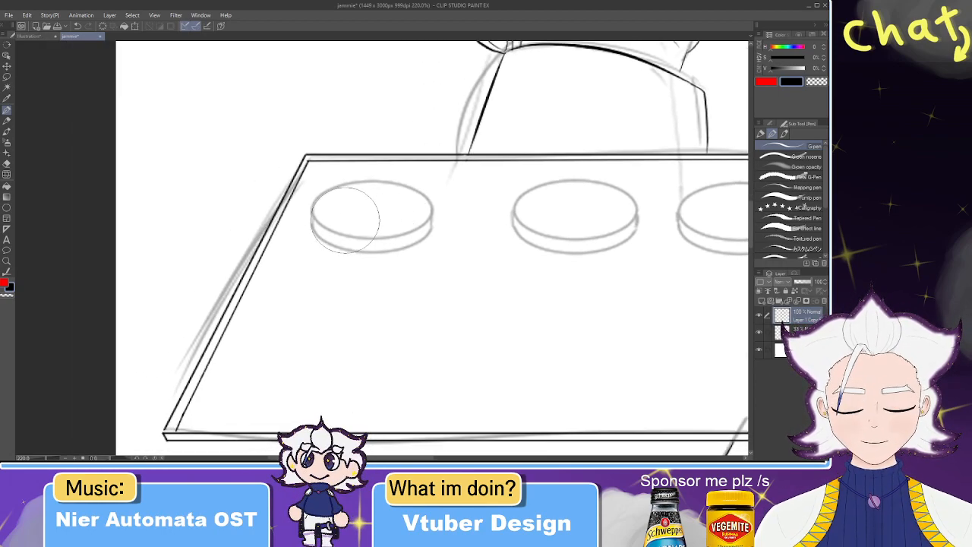
{"action": "key", "text": "ctrl+z"}
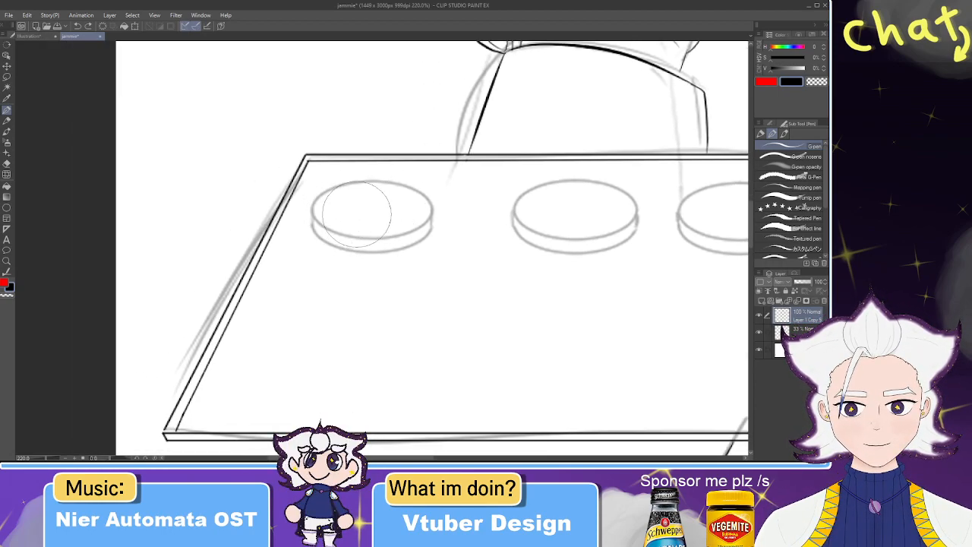
{"action": "left_click", "coordinate": [7, 206]}
{"action": "mouse_move", "coordinate": [310, 199]}
{"action": "left_mouse_down"}
{"action": "mouse_move", "coordinate": [438, 227]}
{"action": "mouse_move", "coordinate": [426, 261]}
{"action": "left_mouse_up"}
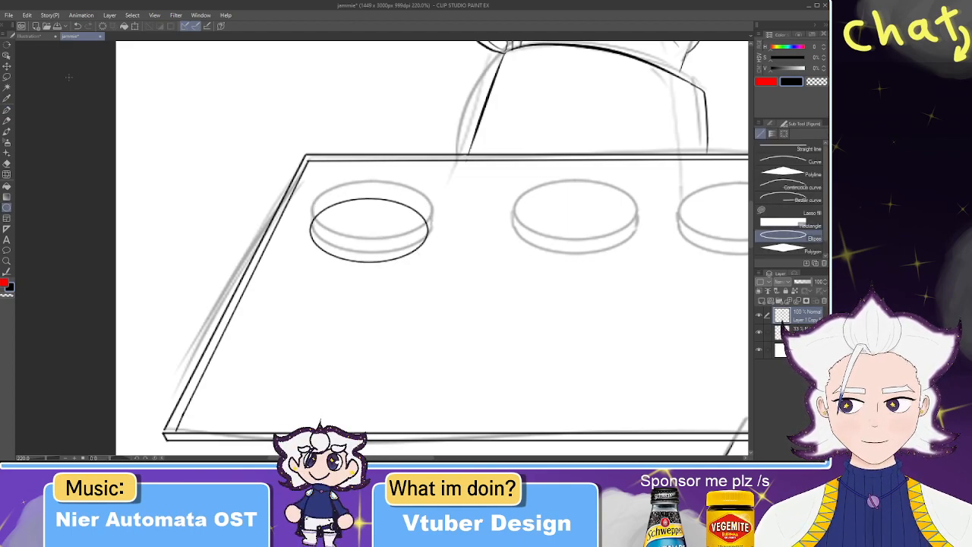
- Ink a scalloped edge all around the ellipse and erase the plain ellipse line inside it
{"action": "key", "text": "p"}
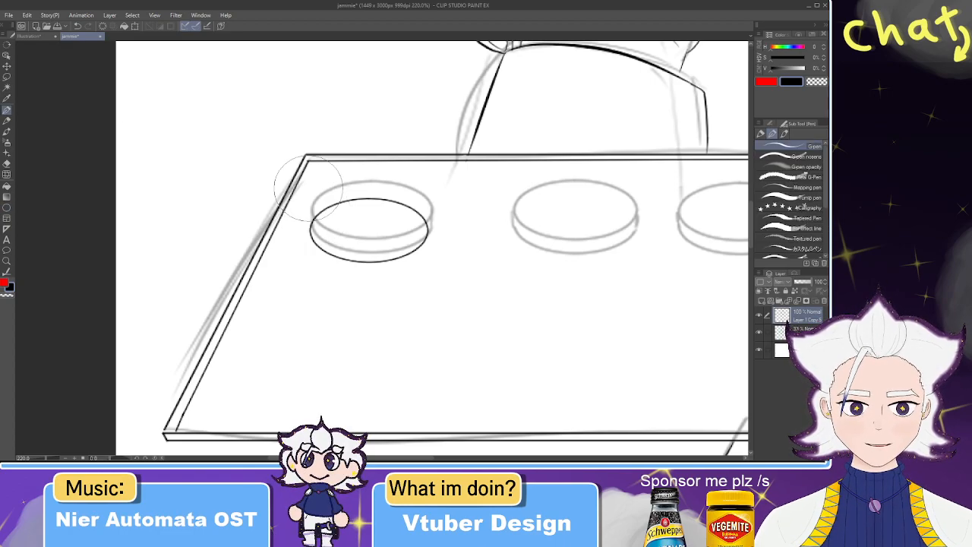
{"action": "scroll", "coordinate": [293, 169], "scroll_direction": "up", "scroll_amount": 2}
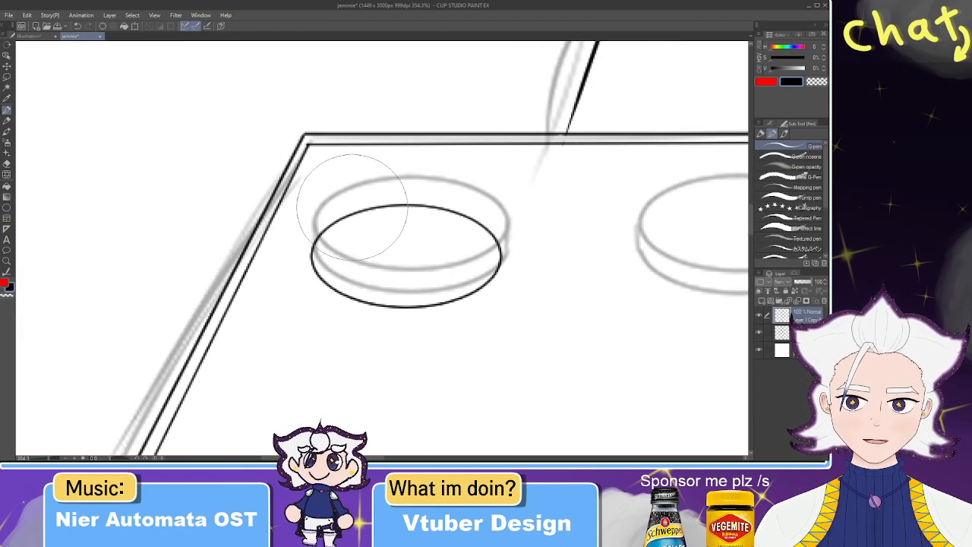
{"action": "mouse_move", "coordinate": [354, 213]}
{"action": "left_mouse_down"}
{"action": "mouse_move", "coordinate": [427, 201]}
{"action": "mouse_move", "coordinate": [491, 218]}
{"action": "mouse_move", "coordinate": [468, 216]}
{"action": "mouse_move", "coordinate": [500, 242]}
{"action": "mouse_move", "coordinate": [493, 286]}
{"action": "mouse_move", "coordinate": [456, 301]}
{"action": "left_mouse_up"}
{"action": "key", "text": "e"}
{"action": "key", "text": "p"}
{"action": "key", "text": "ctrl+z"}
{"action": "key", "text": "ctrl+z"}
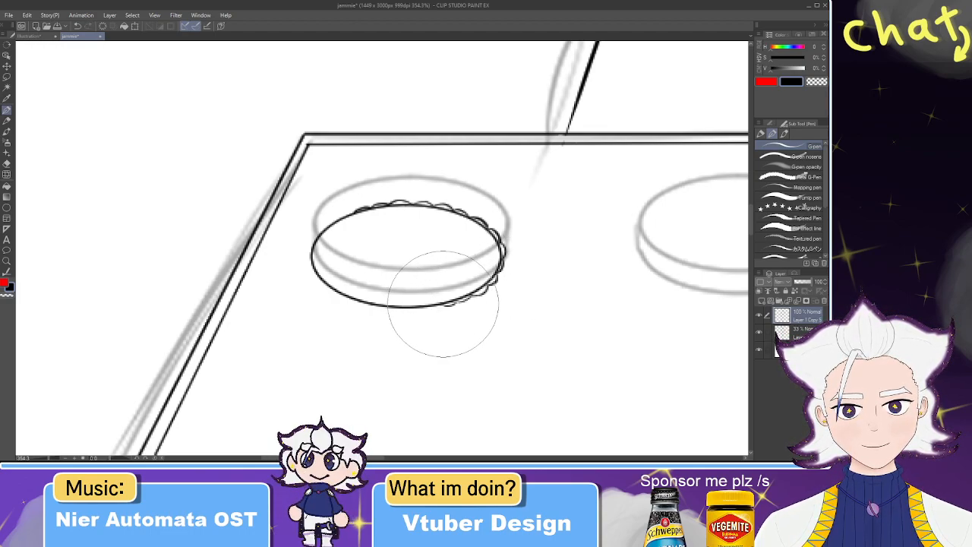
{"action": "mouse_move", "coordinate": [447, 305]}
{"action": "left_mouse_down"}
{"action": "mouse_move", "coordinate": [363, 304]}
{"action": "mouse_move", "coordinate": [378, 312]}
{"action": "mouse_move", "coordinate": [308, 270]}
{"action": "left_mouse_up"}
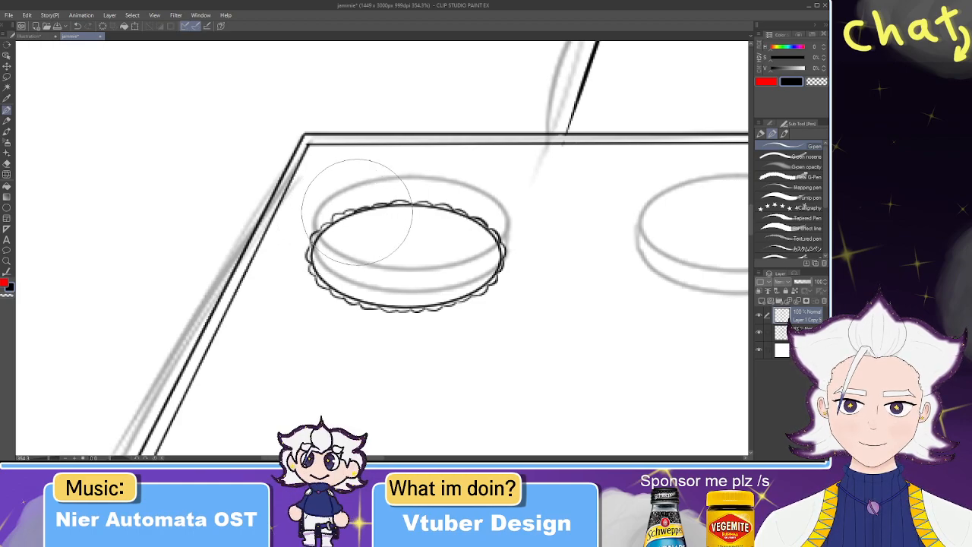
{"action": "key", "text": "e"}
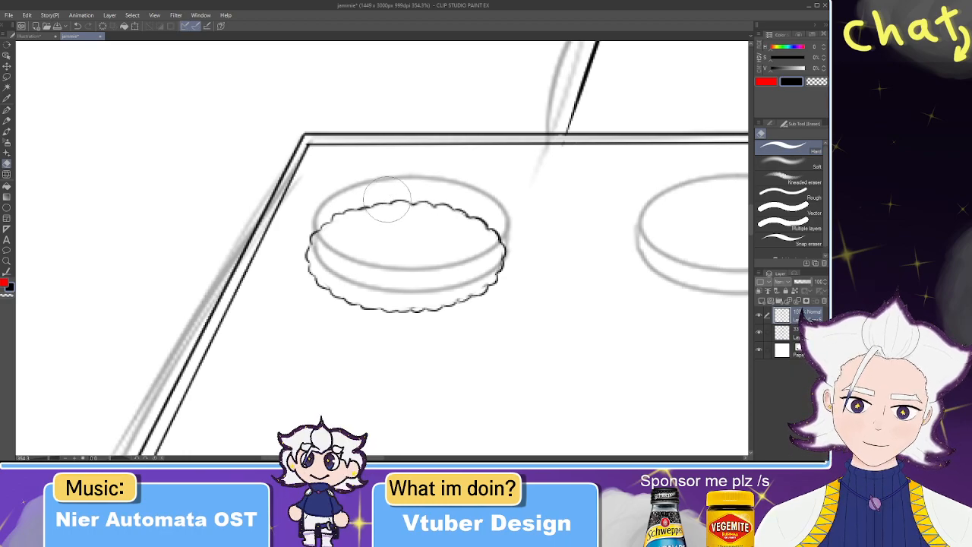
- Duplicate the inked scalloped outline on the tray and place the copy slightly offset vertically, forming two stacked outlines
{"action": "scroll", "coordinate": [387, 203], "scroll_direction": "down", "scroll_amount": 4}
{"action": "scroll", "coordinate": [387, 203], "scroll_direction": "up", "scroll_amount": 3}
{"action": "left_click", "coordinate": [6, 77]}
{"action": "scroll", "coordinate": [318, 206], "scroll_direction": "up", "scroll_amount": 3}
{"action": "mouse_move", "coordinate": [575, 286]}
{"action": "left_mouse_down"}
{"action": "mouse_move", "coordinate": [345, 292]}
{"action": "mouse_move", "coordinate": [362, 183]}
{"action": "mouse_move", "coordinate": [608, 304]}
{"action": "left_mouse_up"}
{"action": "key", "text": "ctrl+t"}
{"action": "mouse_move", "coordinate": [523, 288]}
{"action": "left_mouse_down"}
{"action": "mouse_move", "coordinate": [527, 332]}
{"action": "mouse_move", "coordinate": [527, 306]}
{"action": "left_mouse_up"}
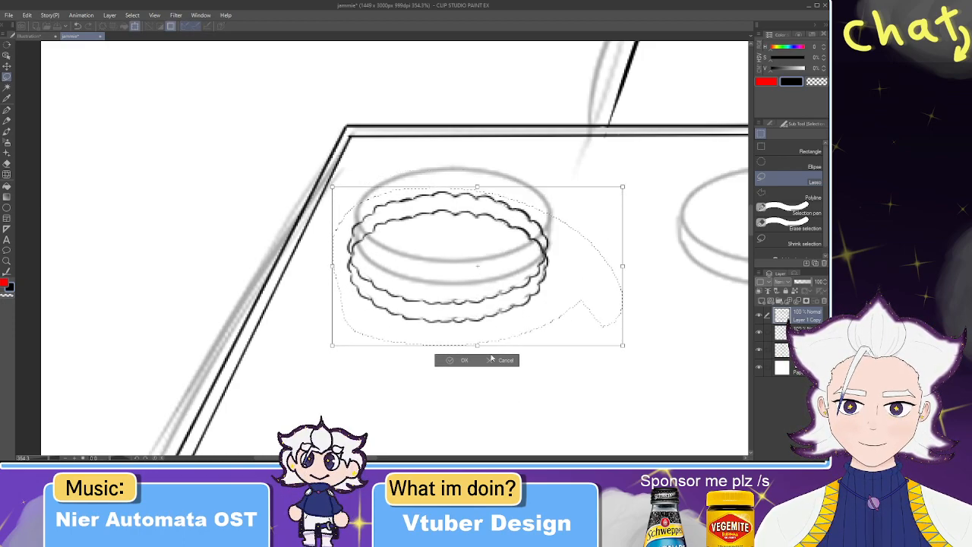
{"action": "key", "text": "Return"}
{"action": "key", "text": "ctrl+d"}
- Try erasing the overlapping back edge inside the stacked scalloped outlines, and undo it
{"action": "key", "text": "e"}
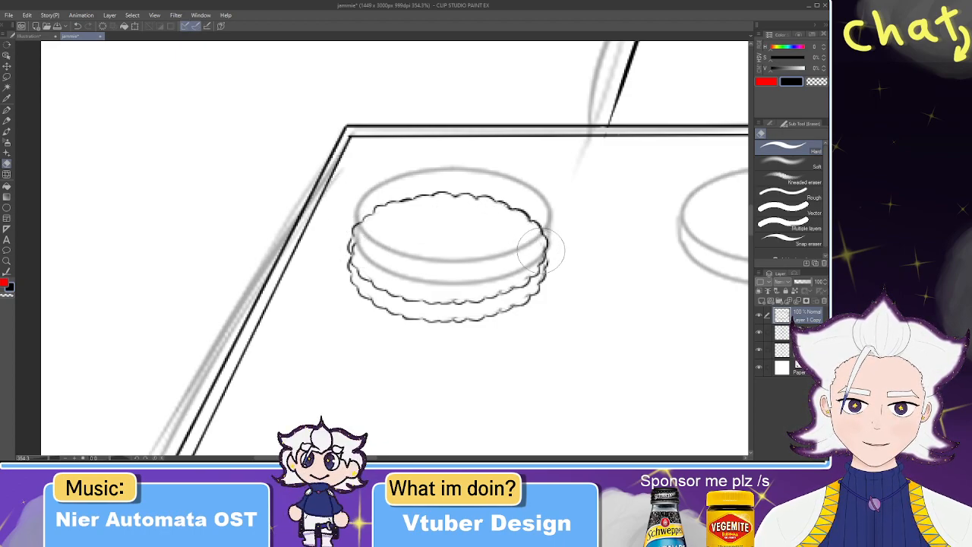
{"action": "key", "text": "p"}
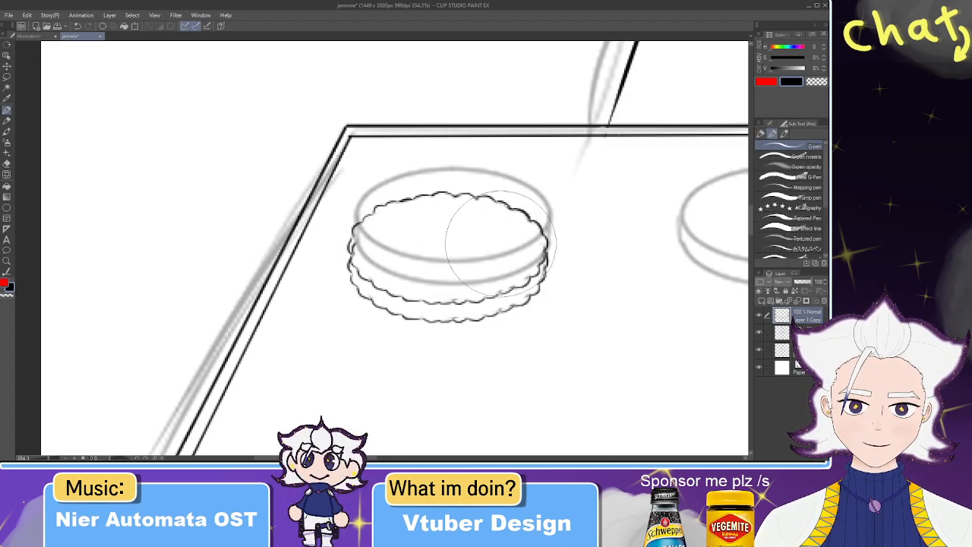
{"action": "key", "text": "ctrl+z"}
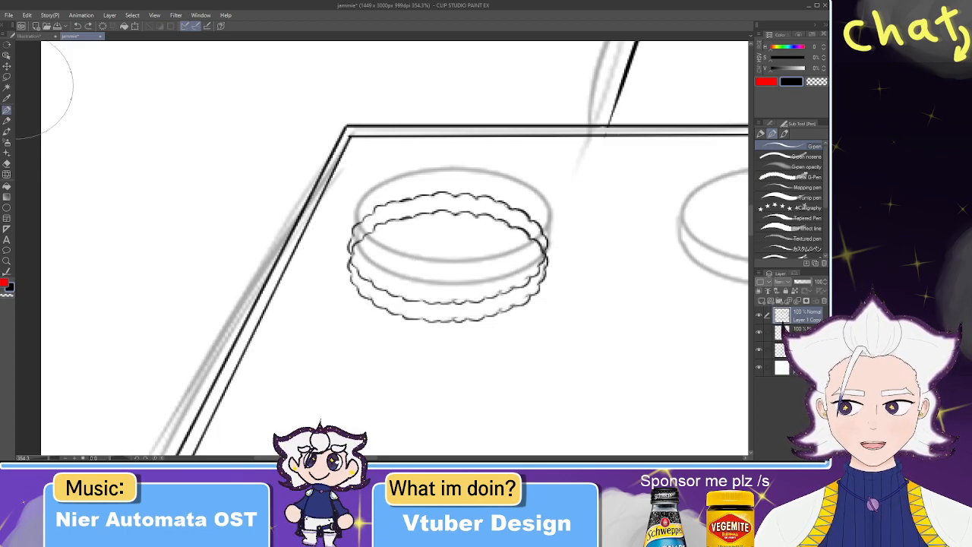
- Move the two scalloped outlines closer together and erase the lower outline's back edge inside the upper one
{"action": "left_click", "coordinate": [6, 55]}
{"action": "left_click_drag", "start_coordinate": [459, 323], "coordinate": [458, 313]}
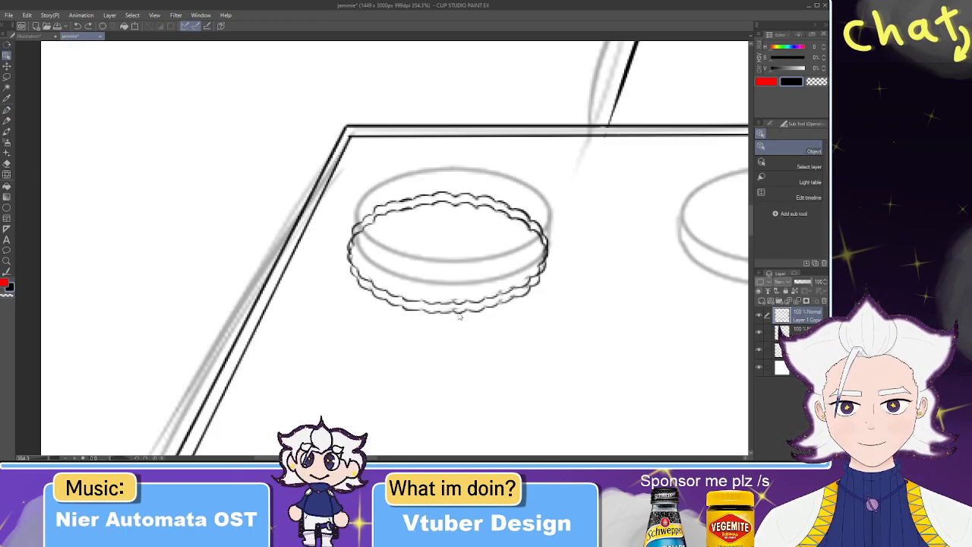
{"action": "key", "text": "e"}
{"action": "mouse_move", "coordinate": [428, 215]}
{"action": "left_mouse_down"}
{"action": "mouse_move", "coordinate": [383, 226]}
{"action": "mouse_move", "coordinate": [488, 218]}
{"action": "left_mouse_up"}
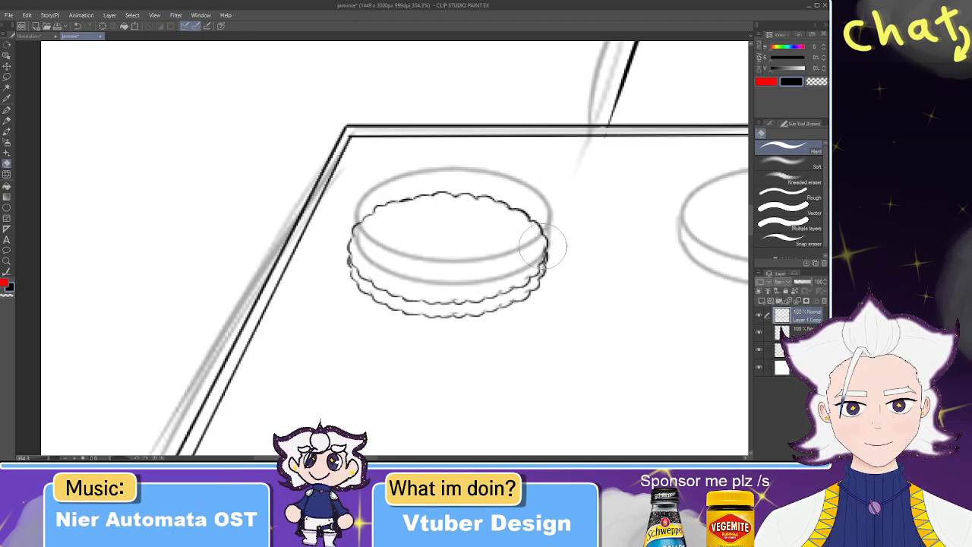
{"action": "key", "text": "p"}
{"action": "key", "text": "e"}
{"action": "key", "text": "p"}
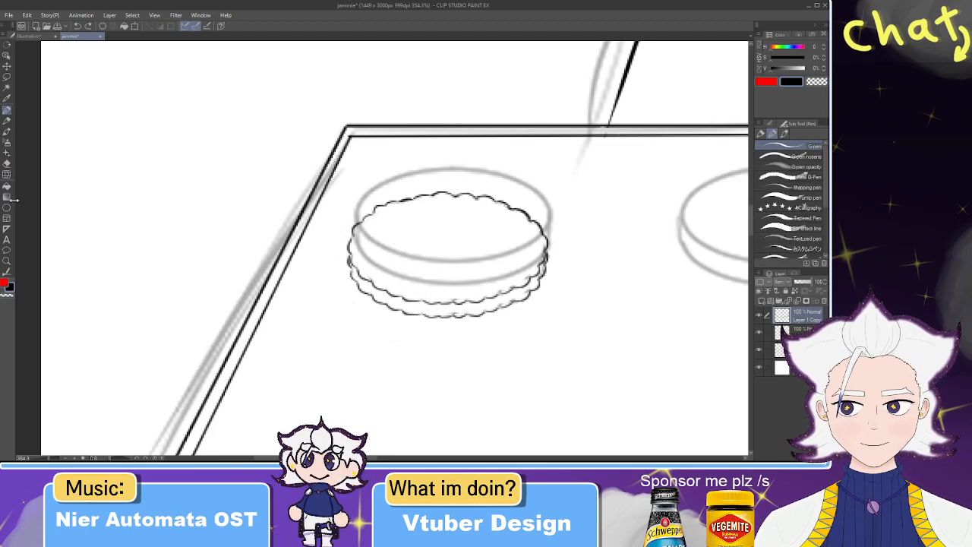
- Try to draw an arc across the scalloped disc's side with the Curve tool
{"action": "left_click", "coordinate": [6, 206]}
{"action": "left_click", "coordinate": [789, 162]}
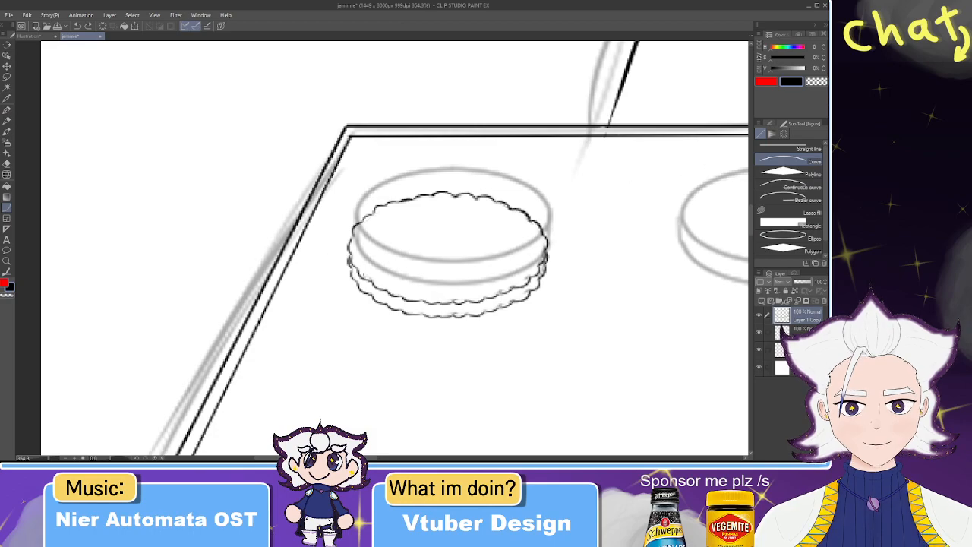
{"action": "left_click_drag", "start_coordinate": [348, 265], "coordinate": [547, 263]}
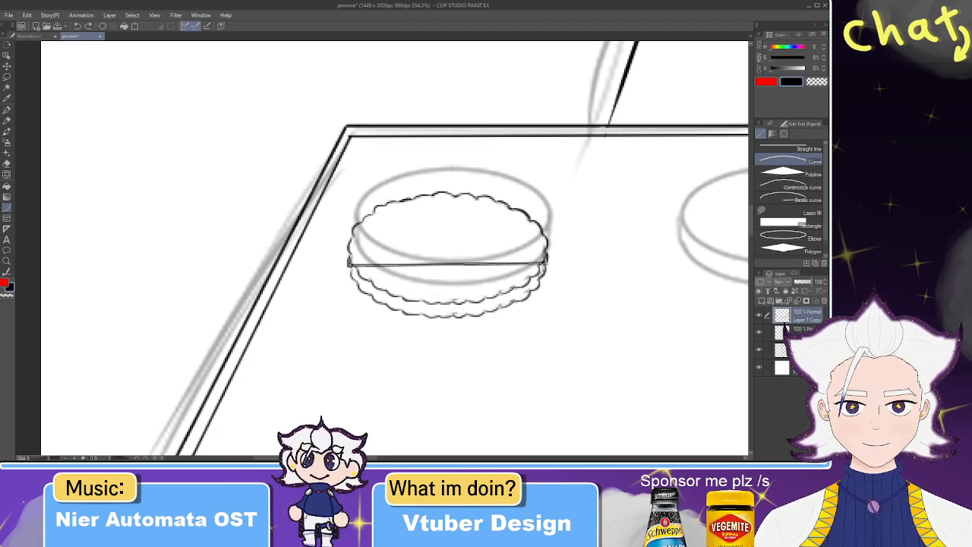
{"action": "left_click", "coordinate": [417, 350]}
{"action": "key", "text": "ctrl+z"}
- Try to draw the line between the two scalloped edges with the Polyline tool at brush size 2.0
{"action": "left_click", "coordinate": [793, 174]}
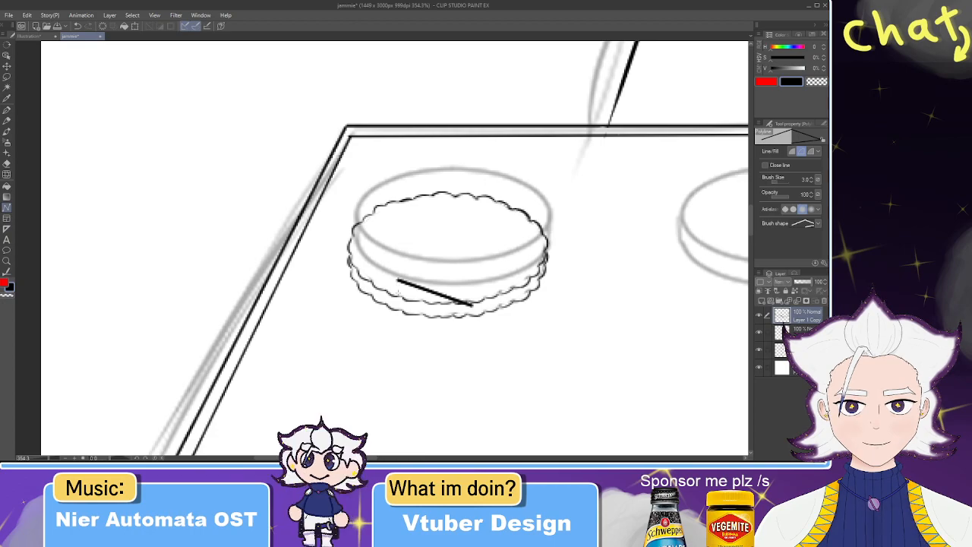
{"action": "key", "text": "["}
{"action": "left_click", "coordinate": [365, 274]}
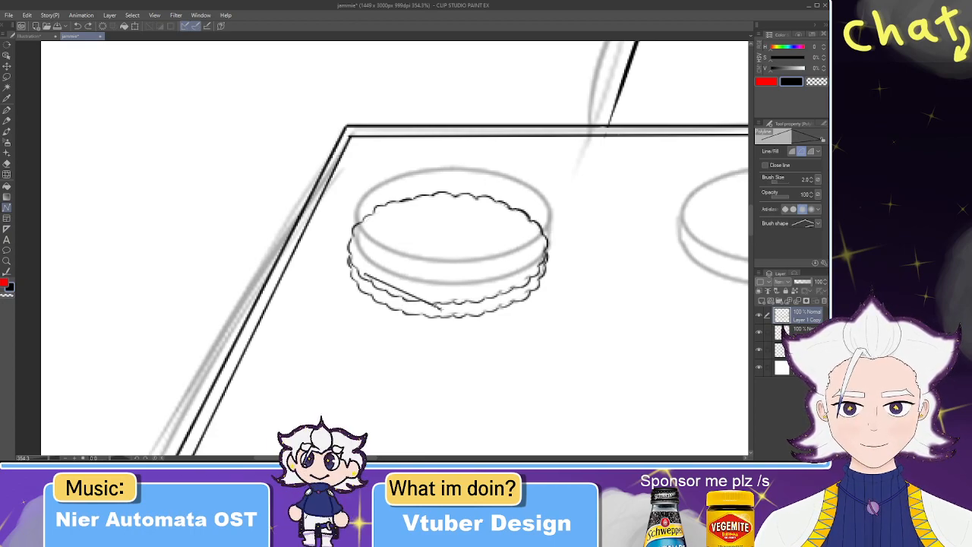
{"action": "key", "text": "Escape"}
{"action": "left_click", "coordinate": [350, 262]}
{"action": "left_click", "coordinate": [424, 306]}
{"action": "key", "text": "Escape"}
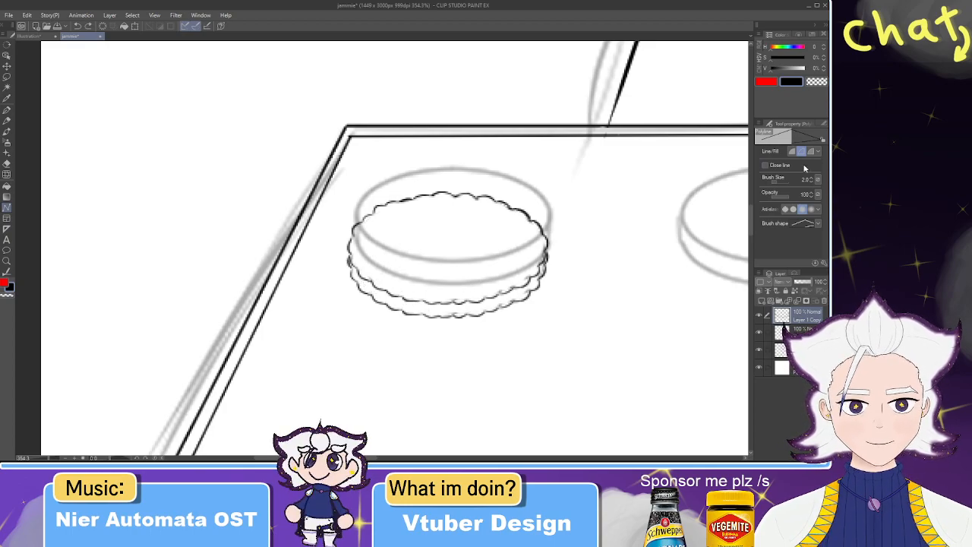
- Try to draw the line between the two scalloped edges with the Continuous curve tool
{"action": "left_click", "coordinate": [822, 123]}
{"action": "left_click", "coordinate": [805, 187]}
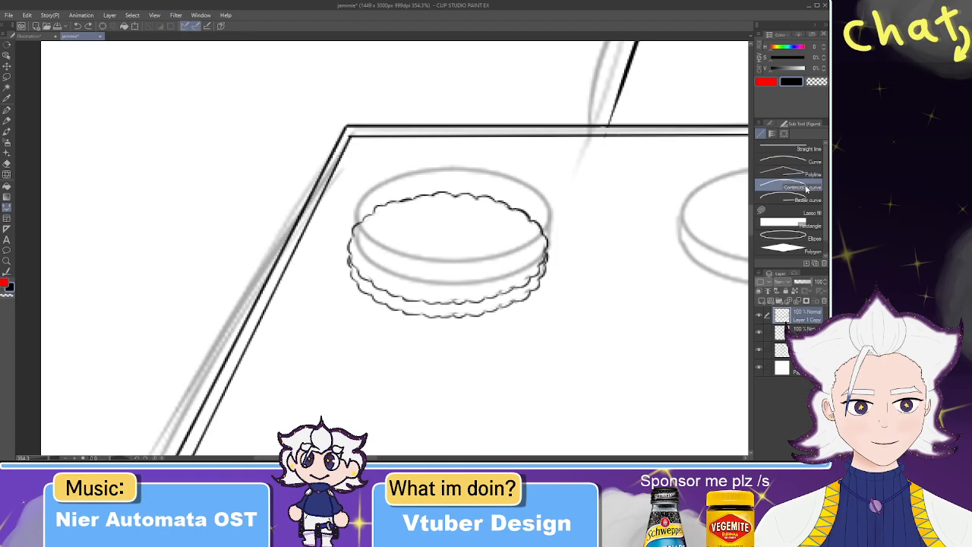
{"action": "left_click", "coordinate": [418, 289]}
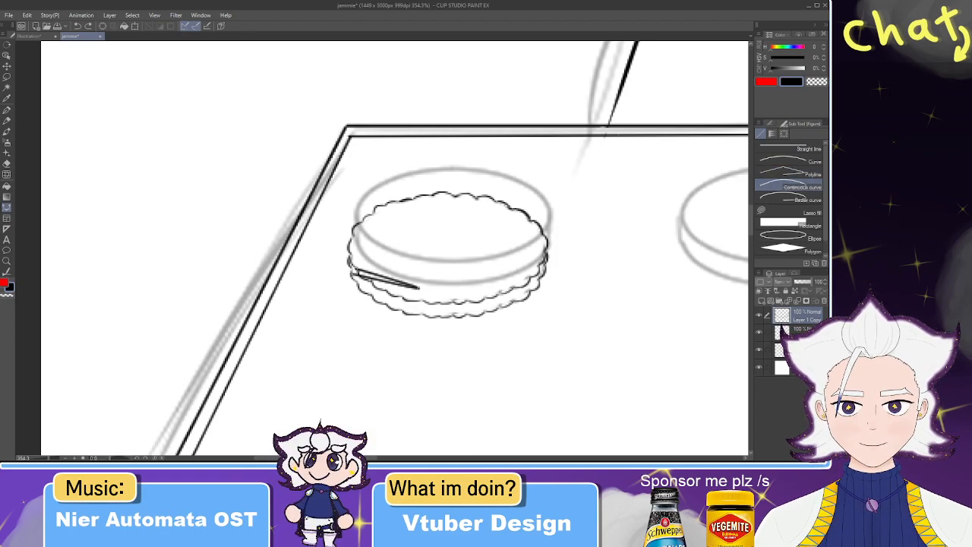
{"action": "key", "text": "Escape"}
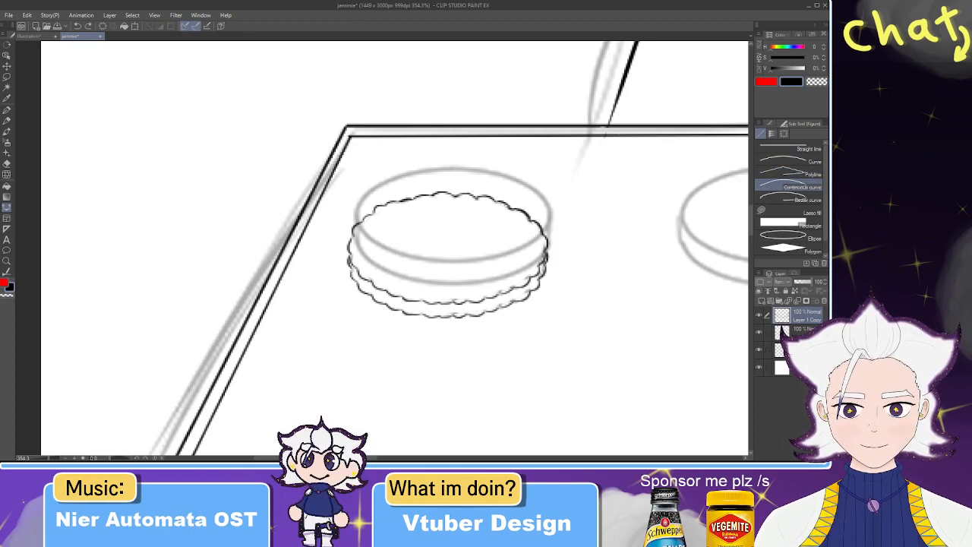
{"action": "left_click", "coordinate": [350, 261]}
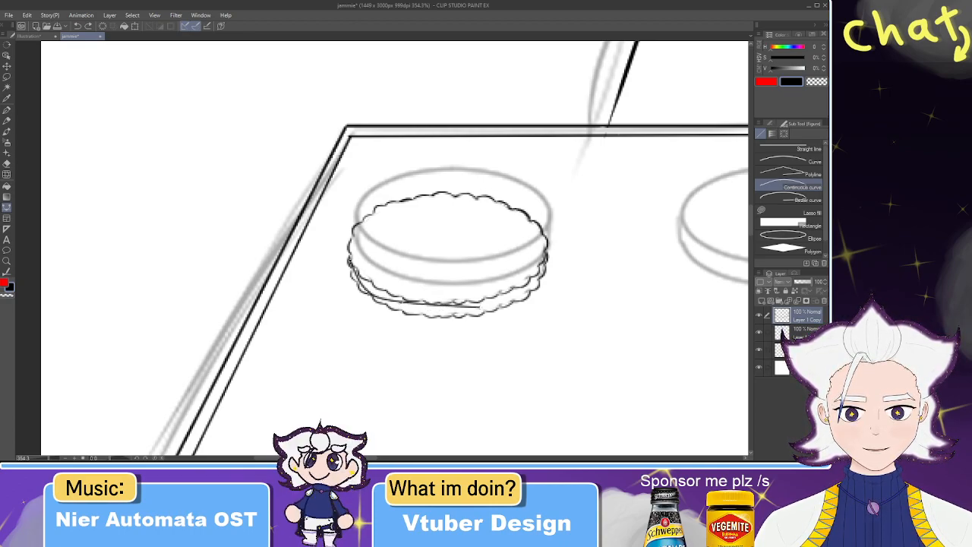
{"action": "left_click", "coordinate": [460, 310]}
{"action": "left_click", "coordinate": [532, 284]}
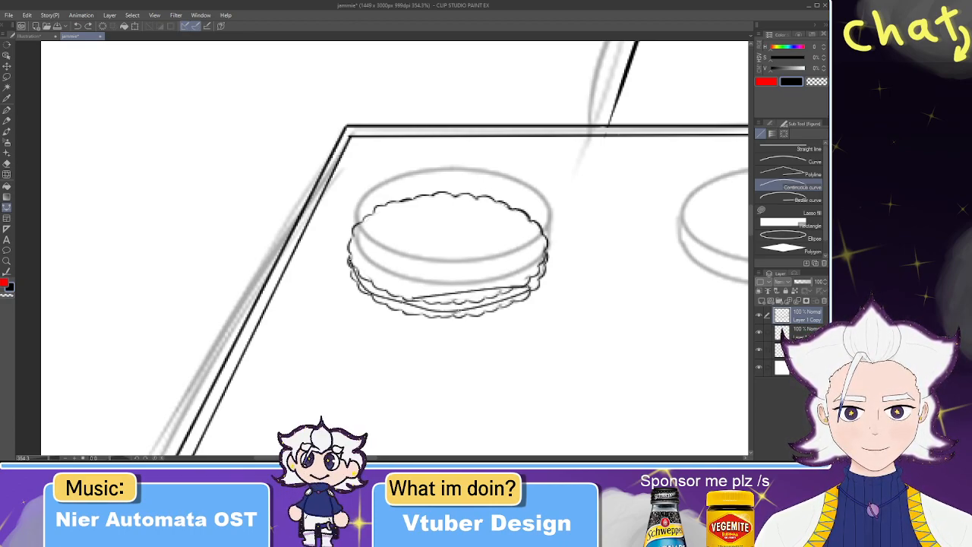
{"action": "key", "text": "Escape"}
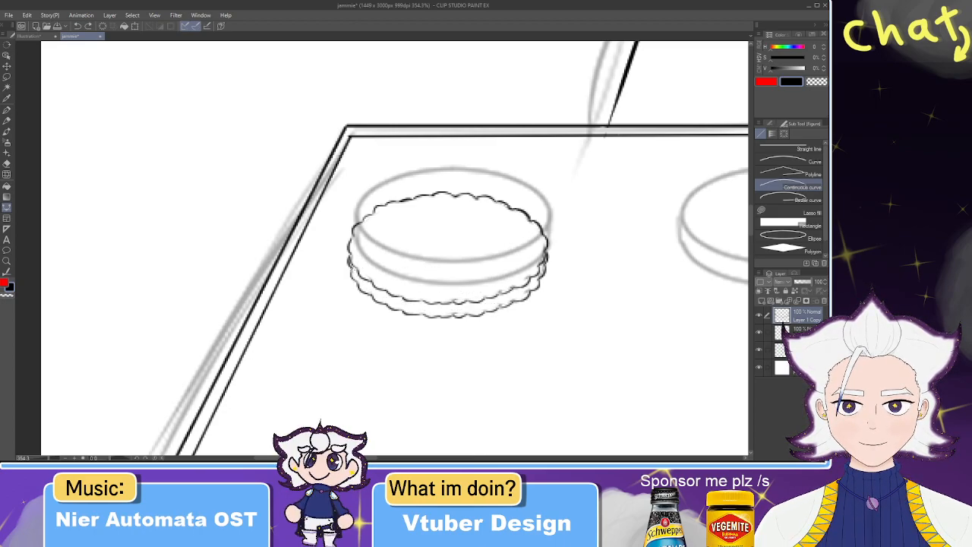
- Try another continuous curve along the gap between the two scalloped edges, and undo it
{"action": "left_click", "coordinate": [398, 304]}
{"action": "left_click", "coordinate": [435, 309]}
{"action": "left_click", "coordinate": [518, 295]}
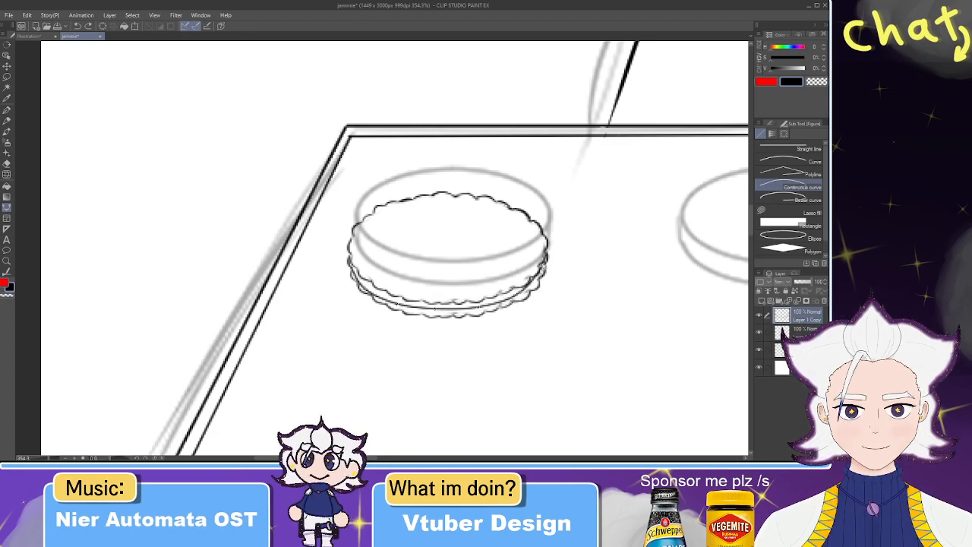
{"action": "left_click", "coordinate": [442, 313]}
{"action": "double_click", "coordinate": [363, 280]}
{"action": "key", "text": "ctrl+z"}
- Ink a curved line between the two scalloped edges with the G-pen and merge the copied outline layer into the line art
{"action": "key", "text": "p"}
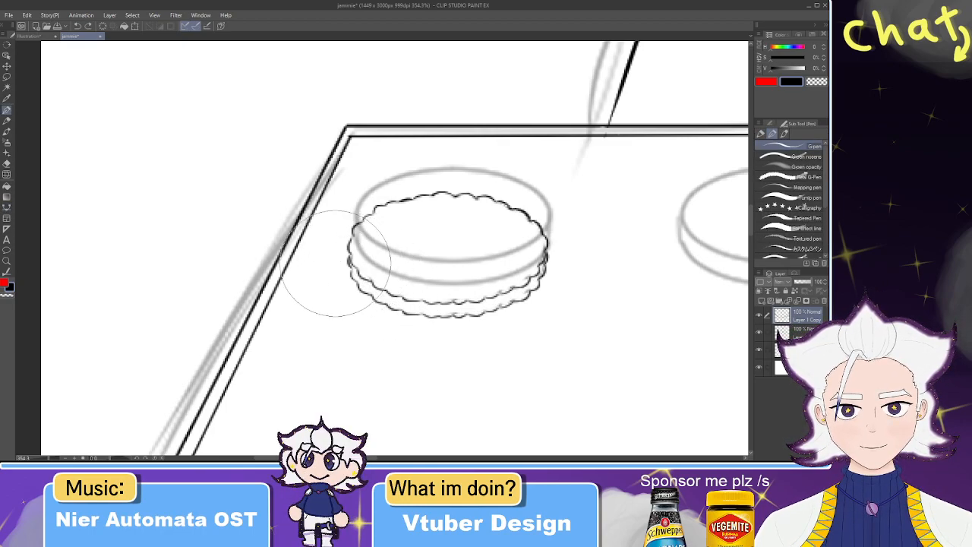
{"action": "key", "text": "e"}
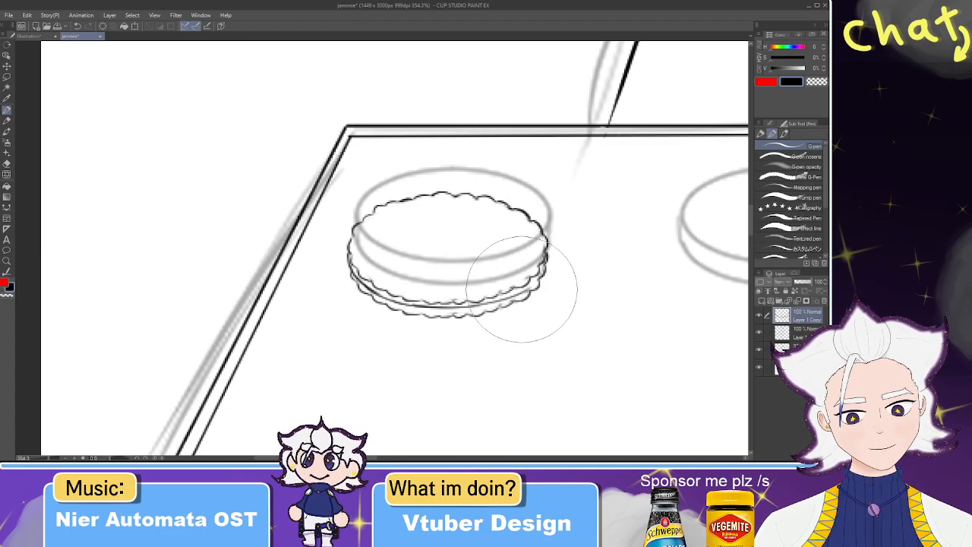
{"action": "scroll", "coordinate": [405, 235], "scroll_direction": "down", "scroll_amount": 6}
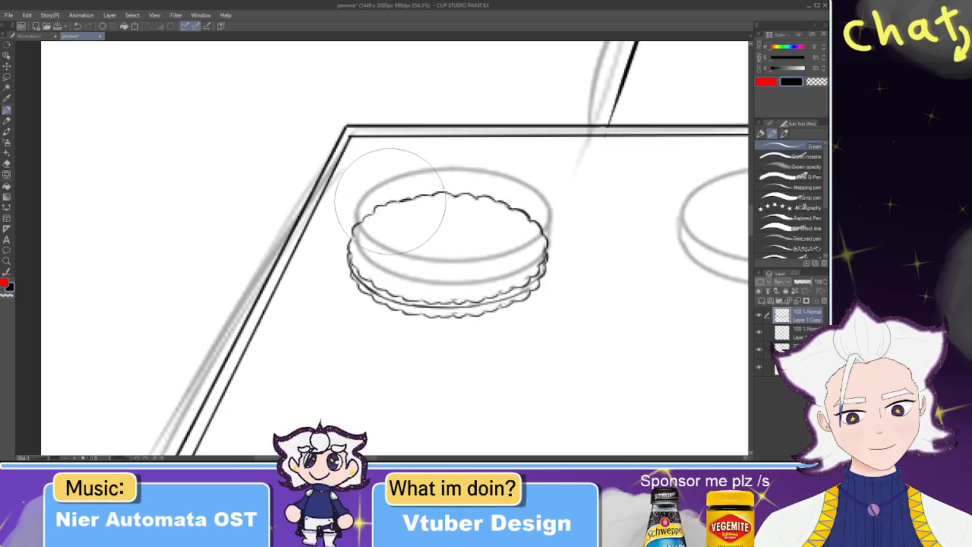
{"action": "scroll", "coordinate": [393, 199], "scroll_direction": "up", "scroll_amount": 2}
{"action": "scroll", "coordinate": [393, 199], "scroll_direction": "up", "scroll_amount": 2}
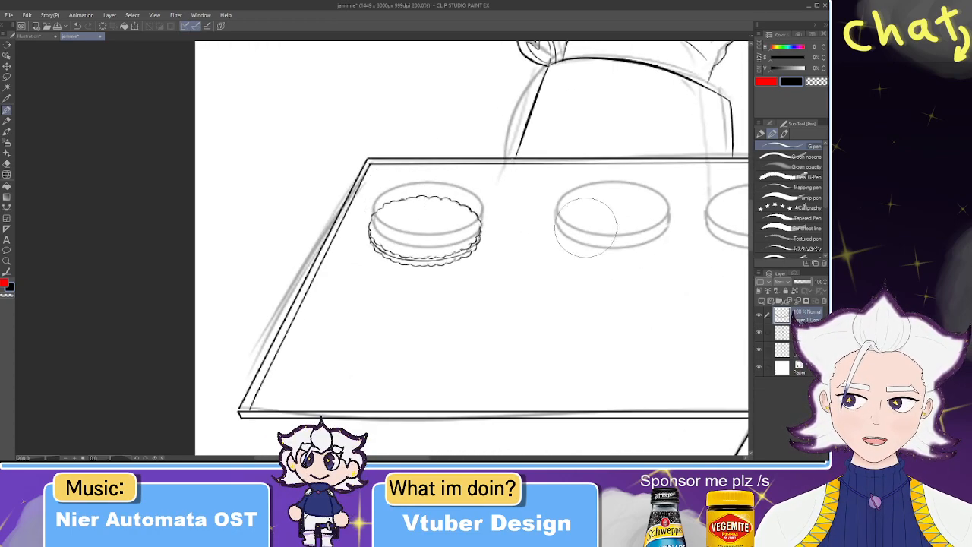
{"action": "scroll", "coordinate": [425, 221], "scroll_direction": "up", "scroll_amount": 4}
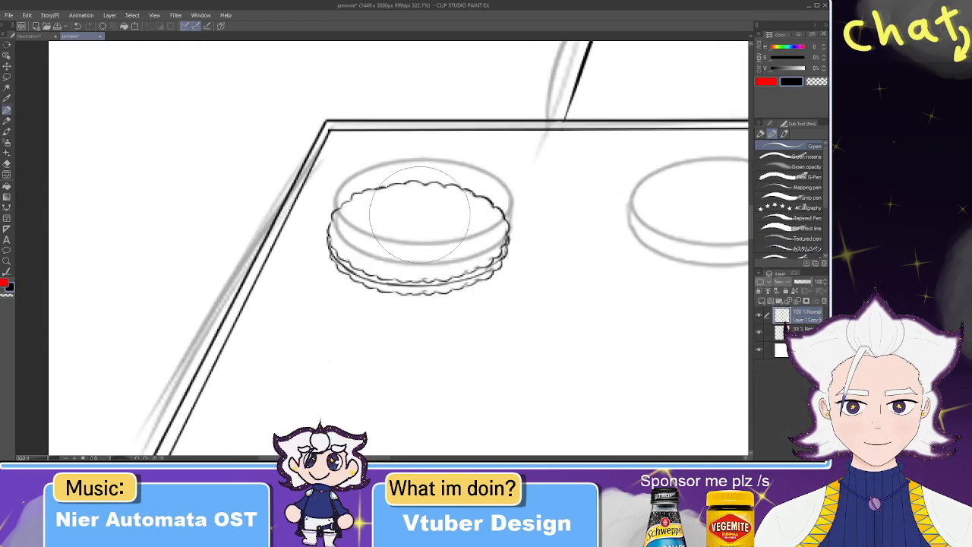
- Try inking a heart on the top face of the scalloped disc, undoing the strokes
{"action": "mouse_move", "coordinate": [397, 220]}
{"action": "left_mouse_down"}
{"action": "mouse_move", "coordinate": [411, 202]}
{"action": "mouse_move", "coordinate": [392, 215]}
{"action": "mouse_move", "coordinate": [412, 202]}
{"action": "mouse_move", "coordinate": [410, 214]}
{"action": "mouse_move", "coordinate": [412, 203]}
{"action": "mouse_move", "coordinate": [402, 206]}
{"action": "left_mouse_up"}
{"action": "key", "text": "ctrl+z"}
{"action": "key", "text": "ctrl+z"}
{"action": "key", "text": "ctrl+z"}
{"action": "key", "text": "ctrl+z"}
{"action": "key", "text": "ctrl+z"}
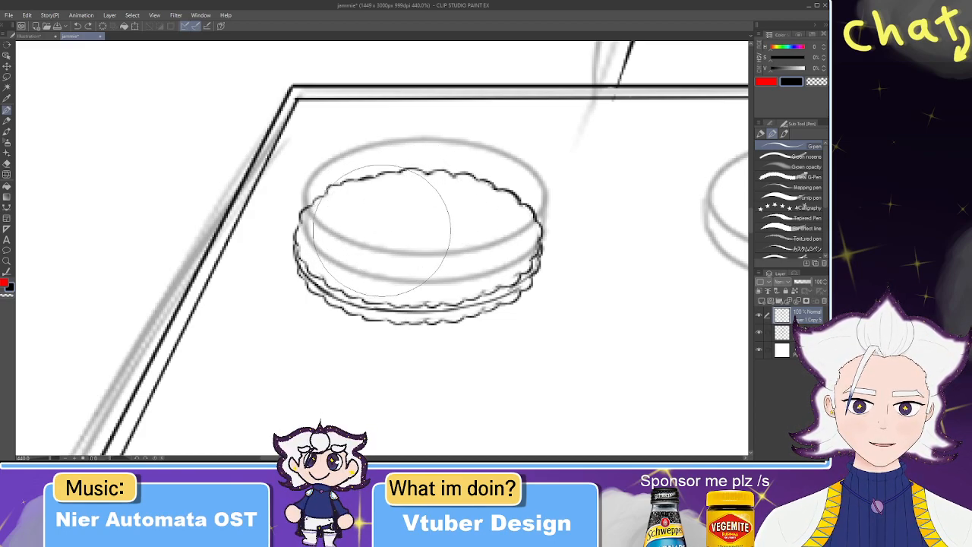
{"action": "mouse_move", "coordinate": [385, 240]}
{"action": "left_mouse_down"}
{"action": "mouse_move", "coordinate": [403, 215]}
{"action": "mouse_move", "coordinate": [440, 228]}
{"action": "mouse_move", "coordinate": [408, 201]}
{"action": "mouse_move", "coordinate": [436, 202]}
{"action": "mouse_move", "coordinate": [447, 255]}
{"action": "mouse_move", "coordinate": [445, 246]}
{"action": "left_mouse_up"}
{"action": "key", "text": "ctrl+z"}
{"action": "key", "text": "ctrl+z"}
- Ink a small closed heart in the middle of the scalloped disc's top face
{"action": "key", "text": "e"}
{"action": "key", "text": "p"}
{"action": "key", "text": "e"}
{"action": "left_click", "coordinate": [380, 242]}
{"action": "key", "text": "p"}
{"action": "left_click_drag", "start_coordinate": [384, 219], "coordinate": [394, 253]}
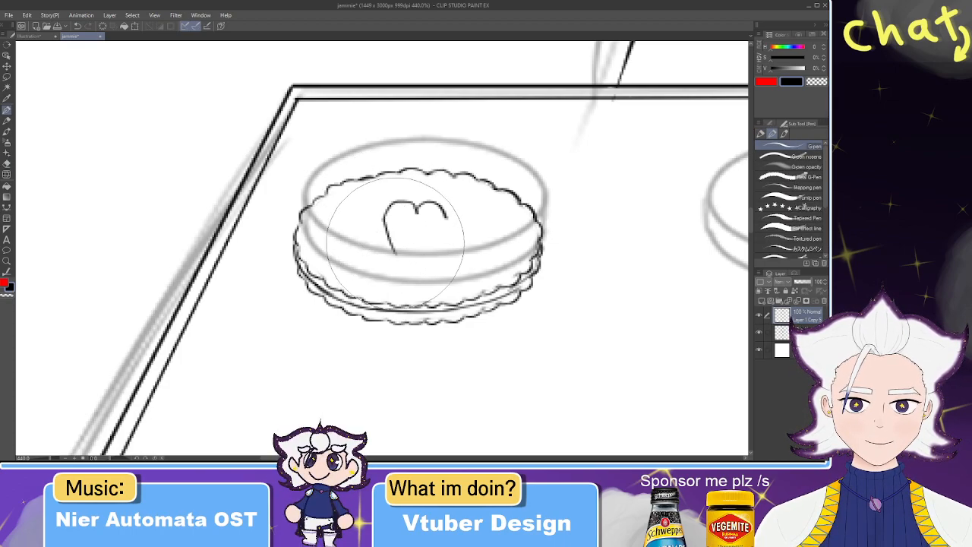
{"action": "mouse_move", "coordinate": [447, 220]}
{"action": "left_mouse_down"}
{"action": "mouse_move", "coordinate": [430, 249]}
{"action": "mouse_move", "coordinate": [389, 231]}
{"action": "mouse_move", "coordinate": [406, 265]}
{"action": "left_mouse_up"}
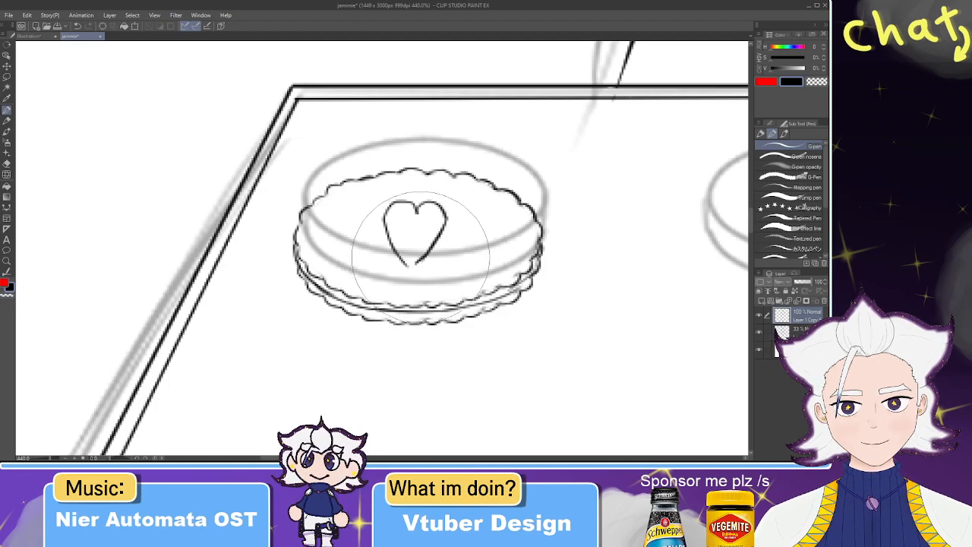
- Select the heart with the Lasso and start transforming it
{"action": "left_click", "coordinate": [7, 78]}
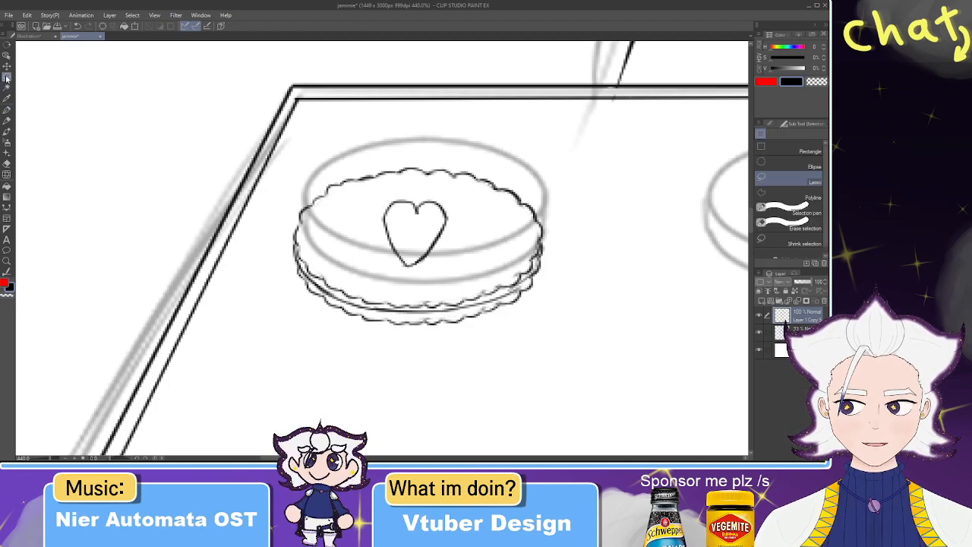
{"action": "mouse_move", "coordinate": [440, 283]}
{"action": "left_mouse_down"}
{"action": "mouse_move", "coordinate": [421, 281]}
{"action": "mouse_move", "coordinate": [441, 285]}
{"action": "left_mouse_up"}
{"action": "key", "text": "ctrl+t"}
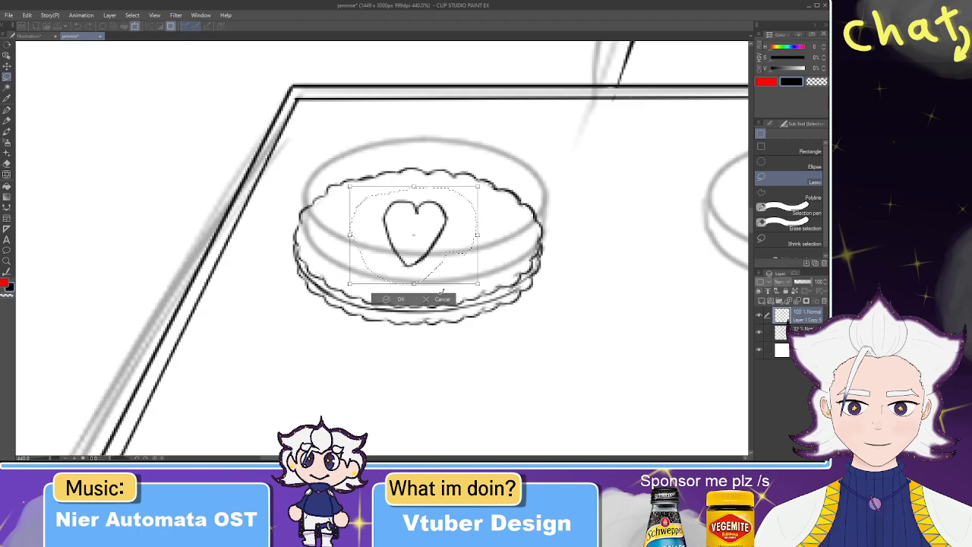
- Try slanting the heart sideways in the transform, and undo the distortions
{"action": "key", "text": "alt"}
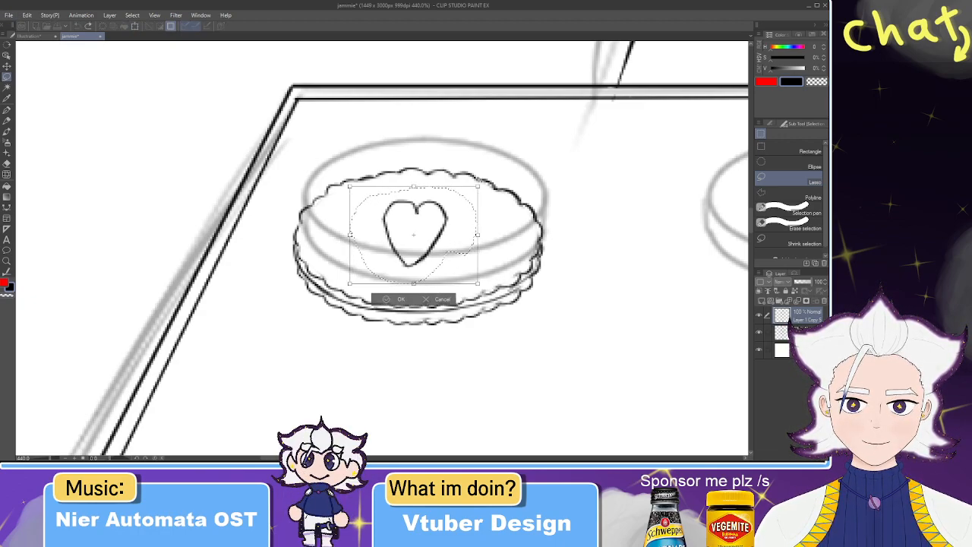
{"action": "key", "text": "ctrl+z"}
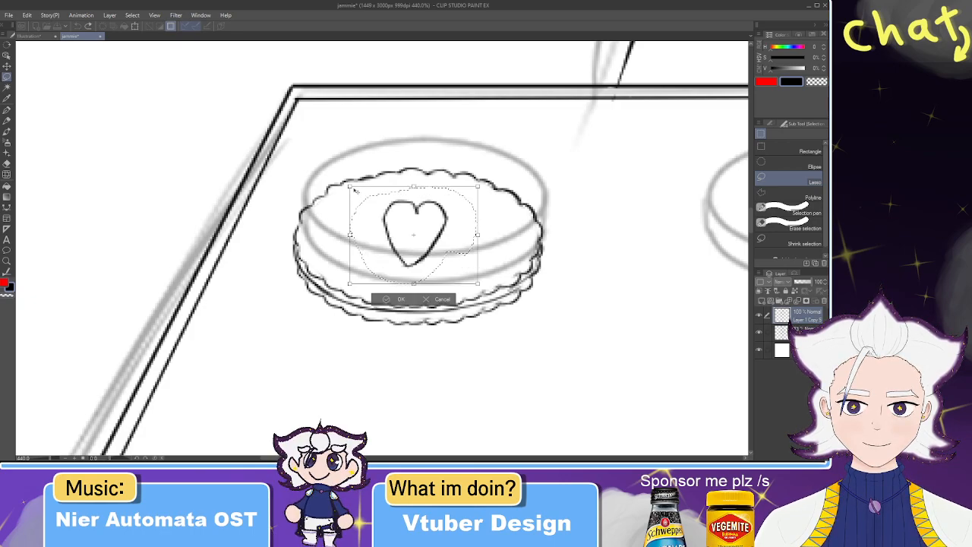
{"action": "key", "text": "ctrl+z"}
{"action": "left_click_drag", "start_coordinate": [414, 187], "coordinate": [423, 210]}
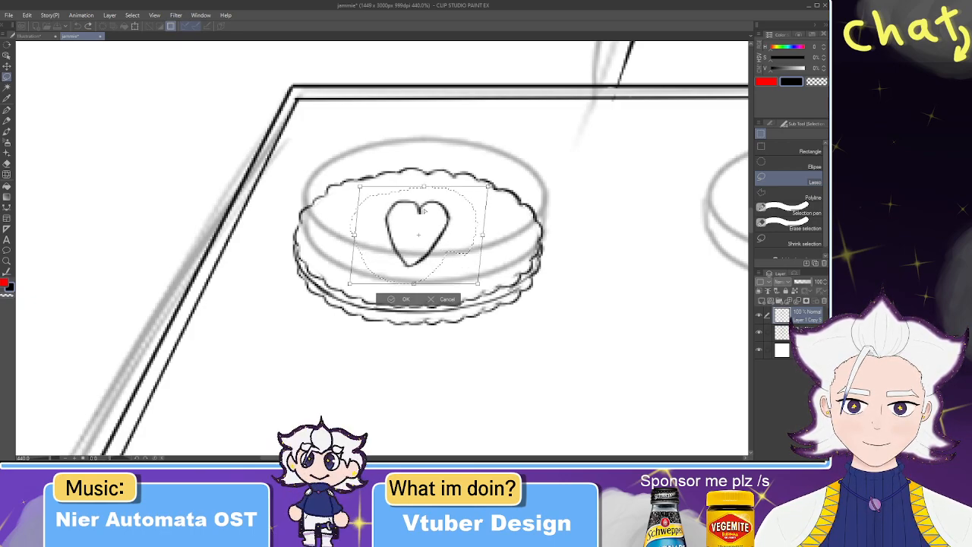
{"action": "key", "text": "ctrl+z"}
{"action": "left_click_drag", "start_coordinate": [466, 234], "coordinate": [465, 227]}
{"action": "key", "text": "ctrl+z"}
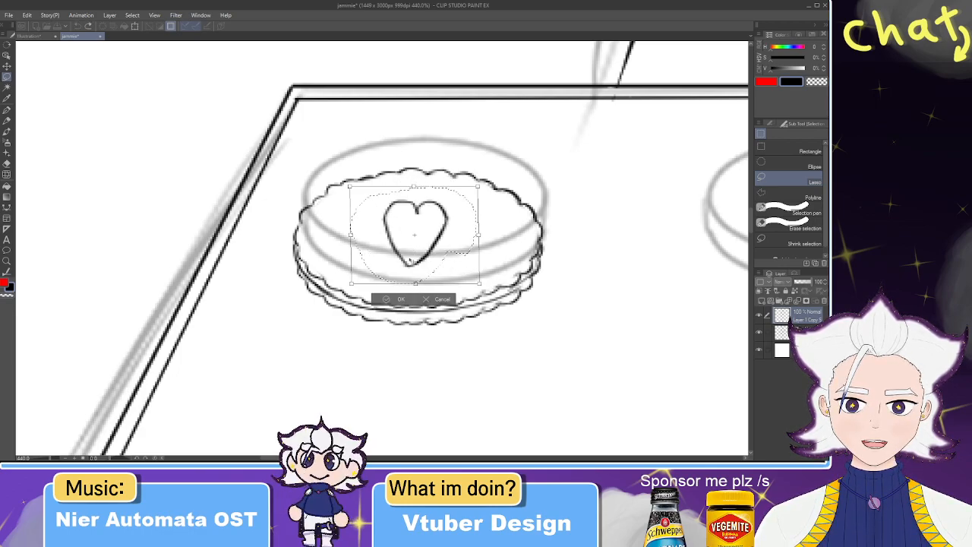
- Distort the selected heart on the disc by narrowing its top and pulling out a lower corner, and apply the transform
{"action": "left_click_drag", "start_coordinate": [416, 287], "coordinate": [415, 272]}
{"action": "left_click_drag", "start_coordinate": [350, 235], "coordinate": [379, 219]}
{"action": "left_click_drag", "start_coordinate": [417, 190], "coordinate": [417, 220]}
{"action": "key", "text": "ctrl+z"}
{"action": "left_click_drag", "start_coordinate": [478, 185], "coordinate": [478, 202]}
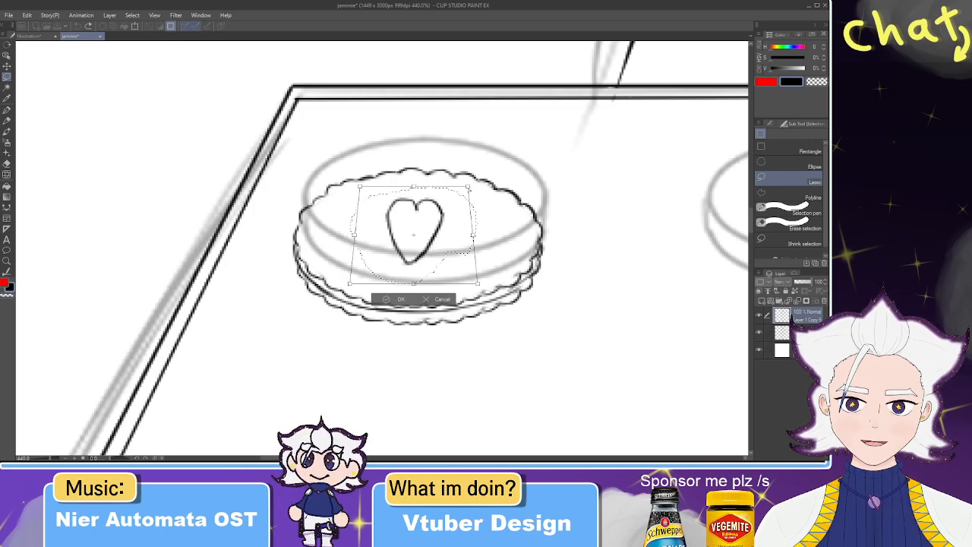
{"action": "scroll", "coordinate": [463, 191], "scroll_direction": "down", "scroll_amount": 2}
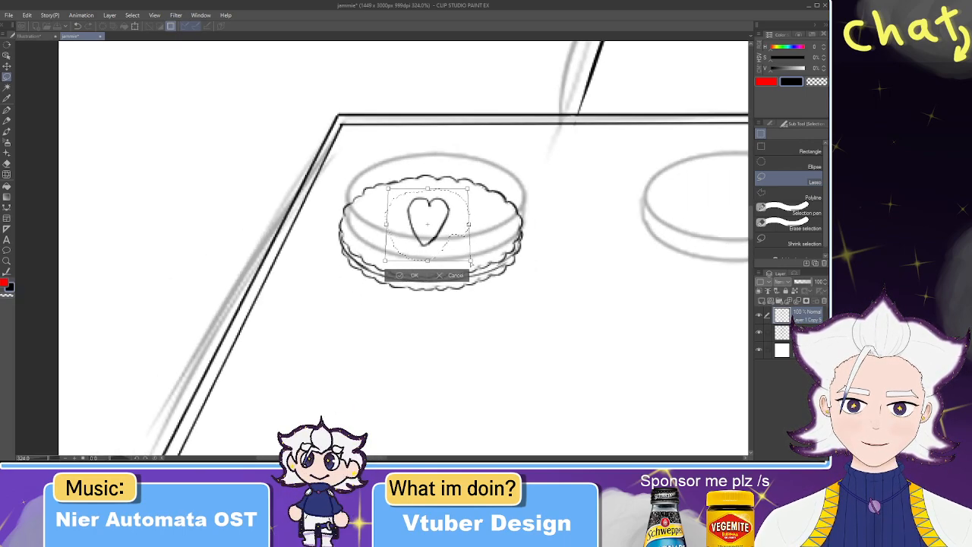
{"action": "left_click_drag", "start_coordinate": [471, 261], "coordinate": [489, 257]}
{"action": "scroll", "coordinate": [456, 240], "scroll_direction": "down", "scroll_amount": 3}
{"action": "key", "text": "Return"}
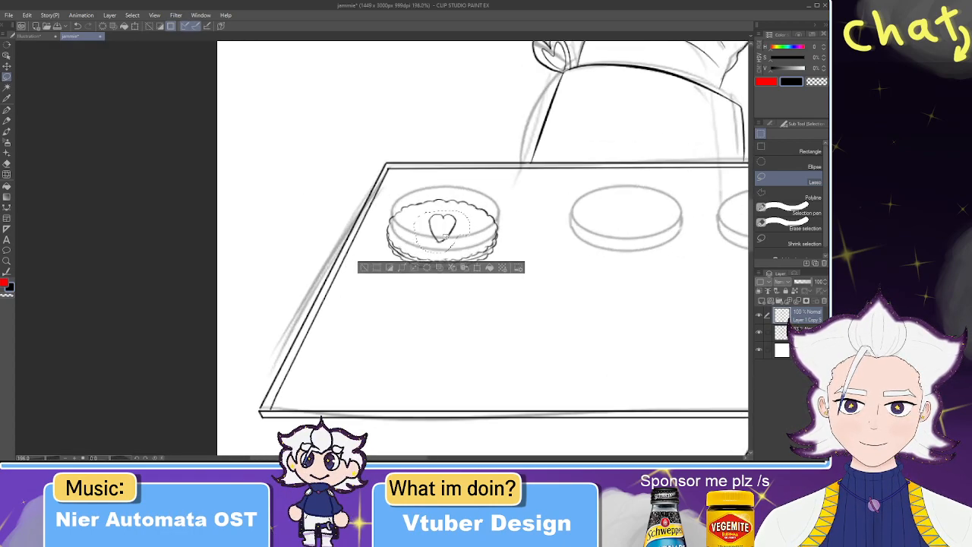
- Deselect the heart, erase its lower sides and re-ink them as straighter lines meeting in a sharp point
{"action": "scroll", "coordinate": [444, 237], "scroll_direction": "up", "scroll_amount": 5}
{"action": "key", "text": "ctrl+d"}
{"action": "key", "text": "e"}
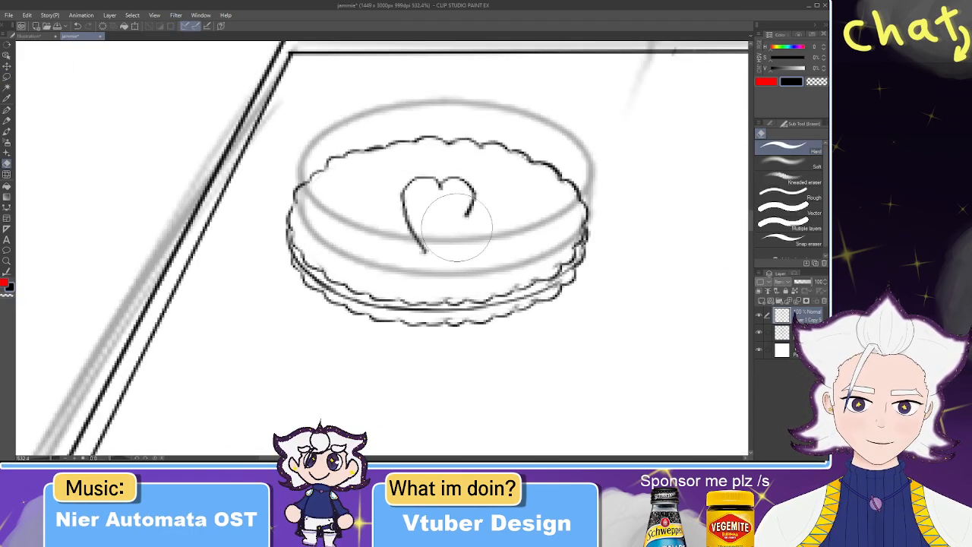
{"action": "key", "text": "p"}
{"action": "left_click_drag", "start_coordinate": [466, 213], "coordinate": [444, 255]}
{"action": "key", "text": "ctrl+z"}
{"action": "mouse_move", "coordinate": [475, 196]}
{"action": "left_mouse_down"}
{"action": "mouse_move", "coordinate": [442, 258]}
{"action": "mouse_move", "coordinate": [419, 243]}
{"action": "left_mouse_up"}
{"action": "key", "text": "e"}
{"action": "key", "text": "p"}
{"action": "left_click_drag", "start_coordinate": [404, 200], "coordinate": [442, 257]}
{"action": "key", "text": "ctrl+z"}
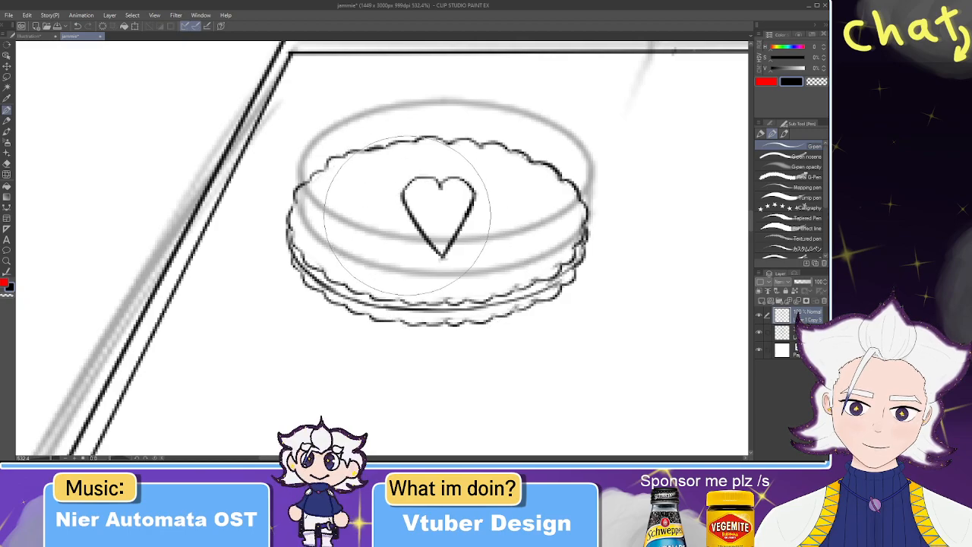
- Hide the grey sketch layer beneath the line art
{"action": "key", "text": "e"}
{"action": "scroll", "coordinate": [410, 220], "scroll_direction": "down", "scroll_amount": 2}
{"action": "scroll", "coordinate": [411, 261], "scroll_direction": "down", "scroll_amount": 3}
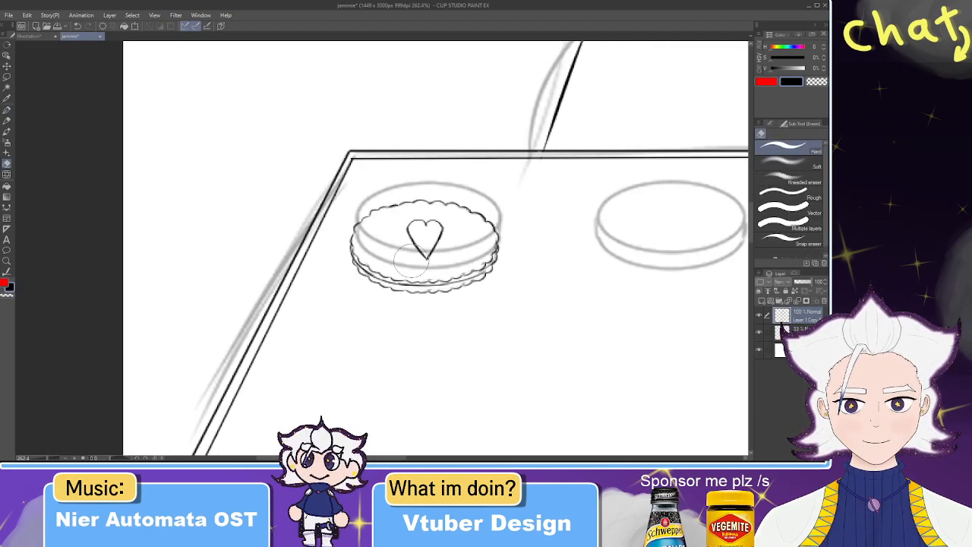
{"action": "scroll", "coordinate": [410, 259], "scroll_direction": "down", "scroll_amount": 6}
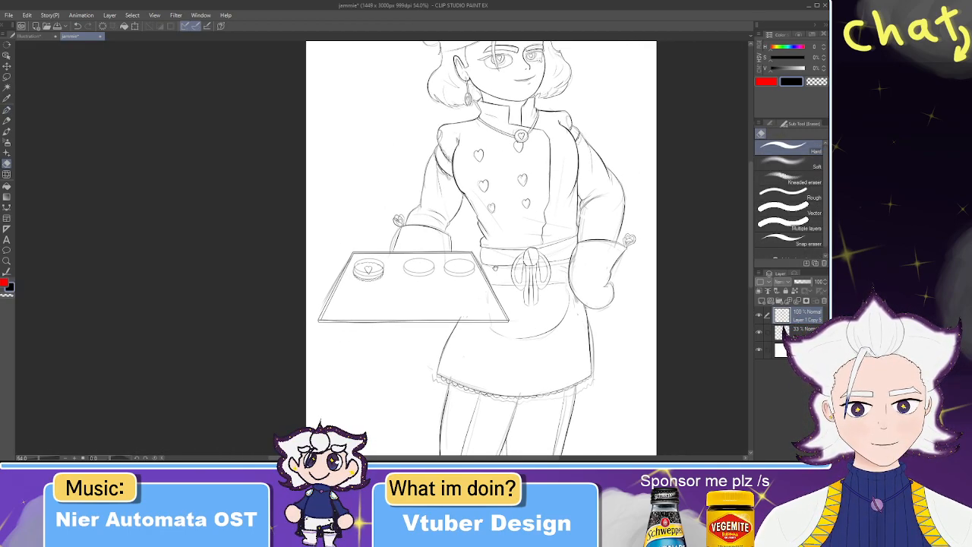
{"action": "scroll", "coordinate": [495, 269], "scroll_direction": "down", "scroll_amount": 3}
{"action": "scroll", "coordinate": [496, 271], "scroll_direction": "up", "scroll_amount": 2}
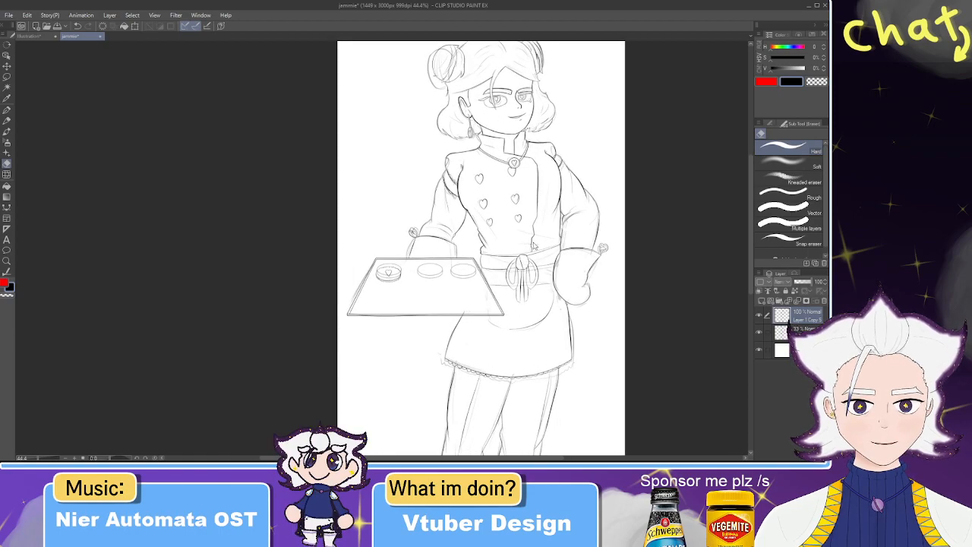
{"action": "left_click", "coordinate": [758, 332]}
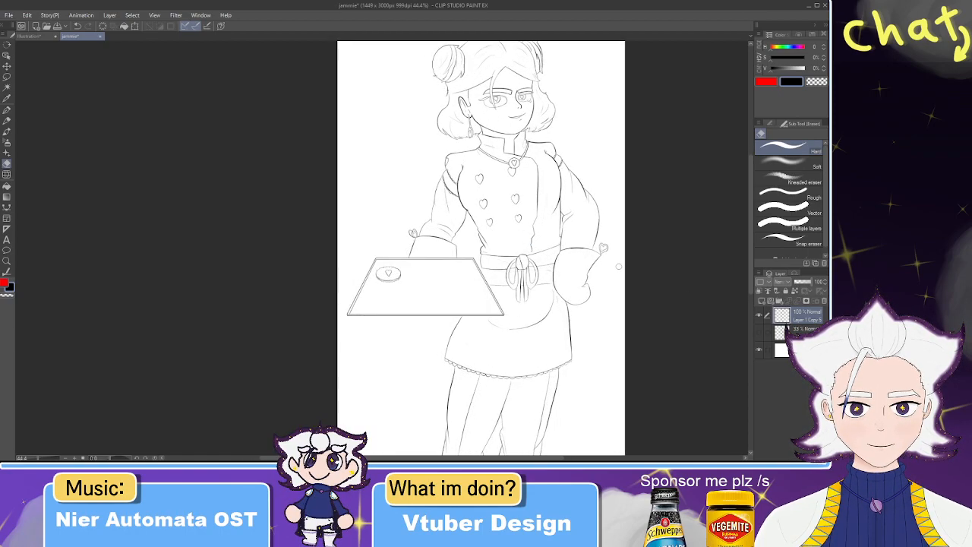
{"action": "scroll", "coordinate": [619, 267], "scroll_direction": "down", "scroll_amount": 3}
{"action": "left_click_drag", "start_coordinate": [640, 318], "coordinate": [529, 207]}
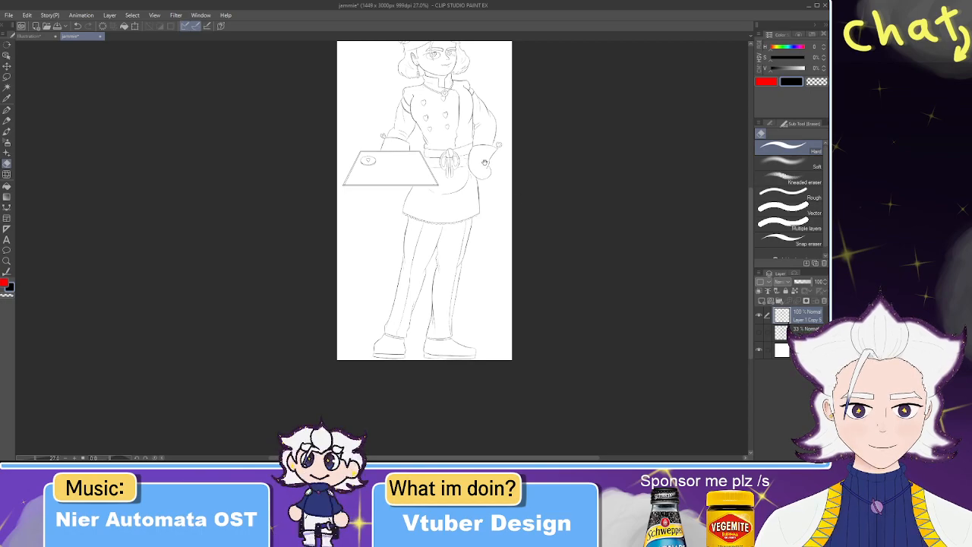
- Ink thin fold lines on the empty oven mitt's cuff and on the lower sleeve above it with the G-pen
{"action": "scroll", "coordinate": [524, 228], "scroll_direction": "up", "scroll_amount": 4}
{"action": "scroll", "coordinate": [520, 340], "scroll_direction": "up", "scroll_amount": 5}
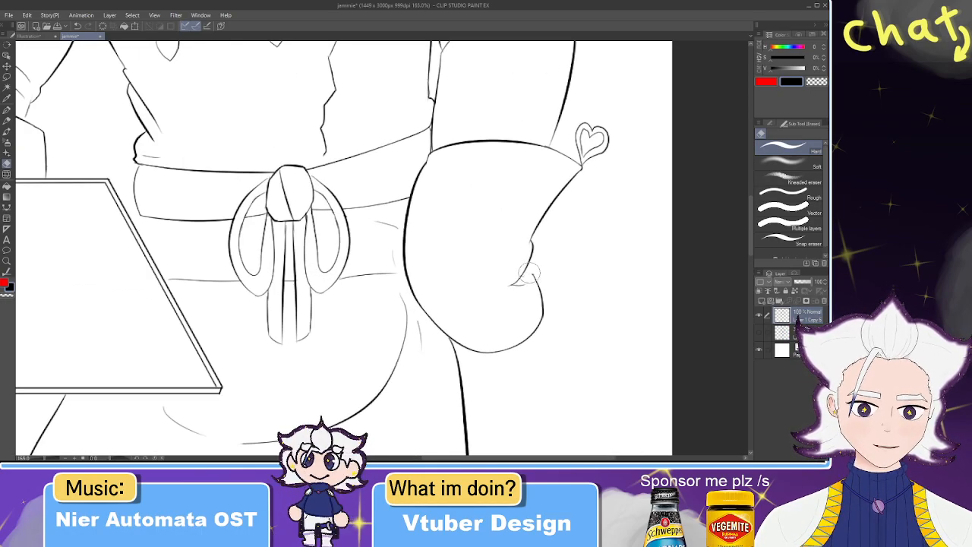
{"action": "key", "text": "p"}
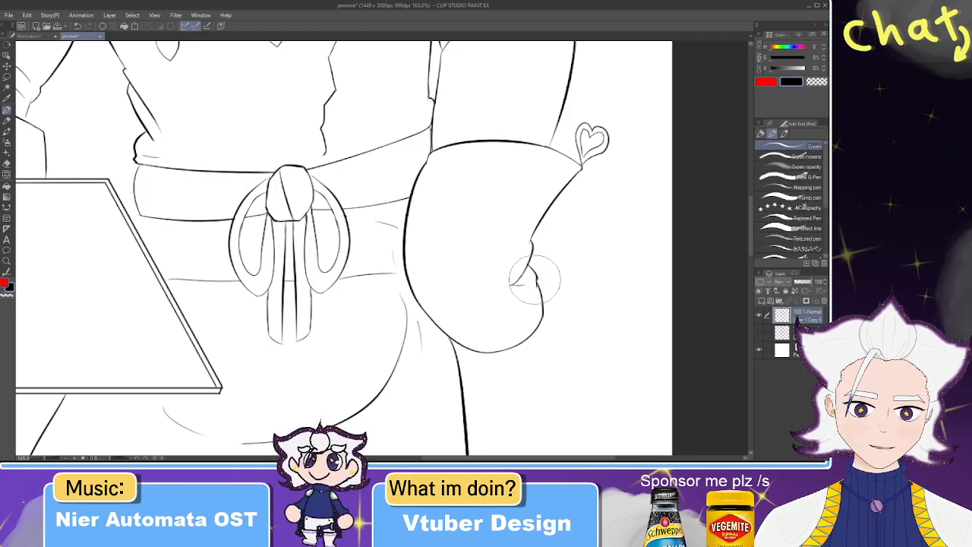
{"action": "left_click_drag", "start_coordinate": [479, 191], "coordinate": [528, 271]}
{"action": "left_click_drag", "start_coordinate": [479, 245], "coordinate": [502, 316]}
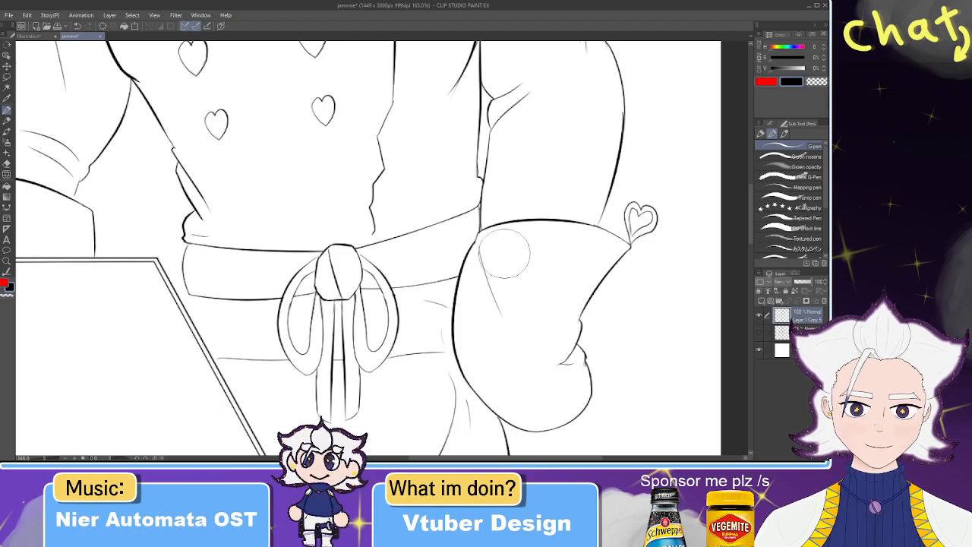
{"action": "left_click_drag", "start_coordinate": [518, 153], "coordinate": [520, 222]}
{"action": "left_click_drag", "start_coordinate": [502, 288], "coordinate": [493, 240]}
{"action": "left_click_drag", "start_coordinate": [589, 276], "coordinate": [593, 207]}
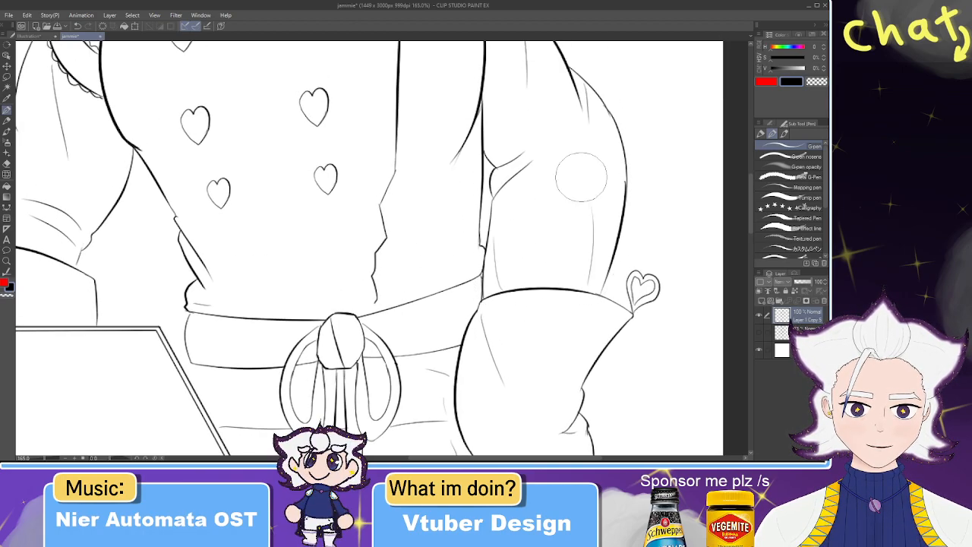
- Ink thin slanted fold lines across the jacket's waist above the belt, undoing the strokes that miss
{"action": "mouse_move", "coordinate": [562, 171]}
{"action": "left_mouse_down"}
{"action": "mouse_move", "coordinate": [606, 275]}
{"action": "mouse_move", "coordinate": [620, 249]}
{"action": "left_mouse_up"}
{"action": "left_click_drag", "start_coordinate": [530, 247], "coordinate": [322, 323]}
{"action": "key", "text": "ctrl+z"}
{"action": "left_click_drag", "start_coordinate": [383, 308], "coordinate": [499, 257]}
{"action": "mouse_move", "coordinate": [499, 320]}
{"action": "left_mouse_down"}
{"action": "mouse_move", "coordinate": [332, 349]}
{"action": "mouse_move", "coordinate": [527, 348]}
{"action": "left_mouse_up"}
{"action": "key", "text": "ctrl+z"}
{"action": "left_click_drag", "start_coordinate": [386, 350], "coordinate": [513, 297]}
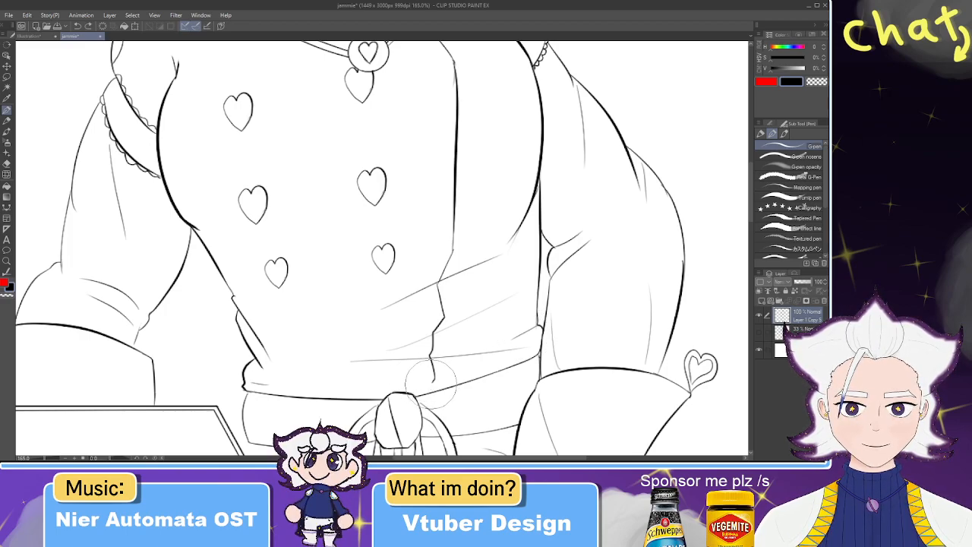
- Examine the line art of the whole figure and the tray with its heart-topped disc, both close up and zoomed out
{"action": "scroll", "coordinate": [430, 385], "scroll_direction": "down", "scroll_amount": 8}
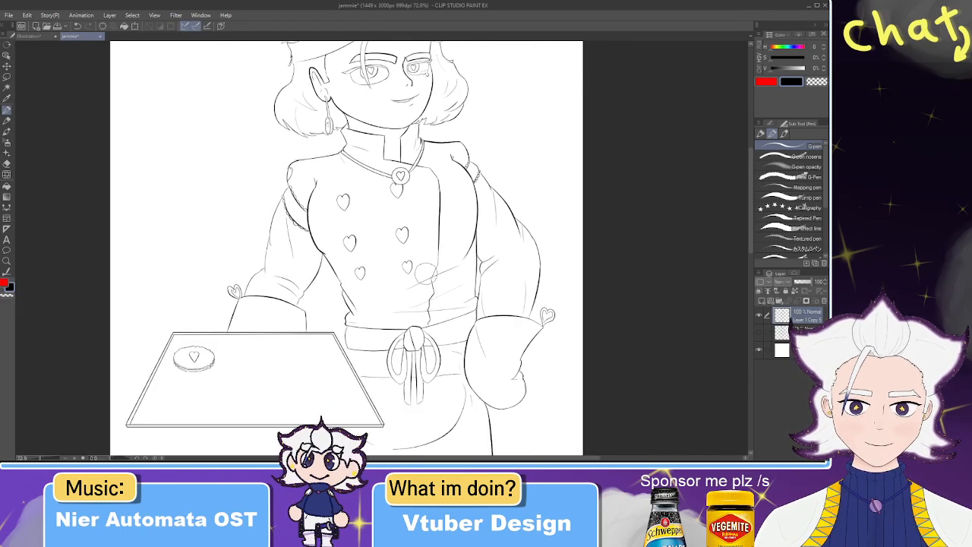
{"action": "left_click_drag", "start_coordinate": [442, 276], "coordinate": [445, 191]}
{"action": "scroll", "coordinate": [458, 247], "scroll_direction": "down", "scroll_amount": 3}
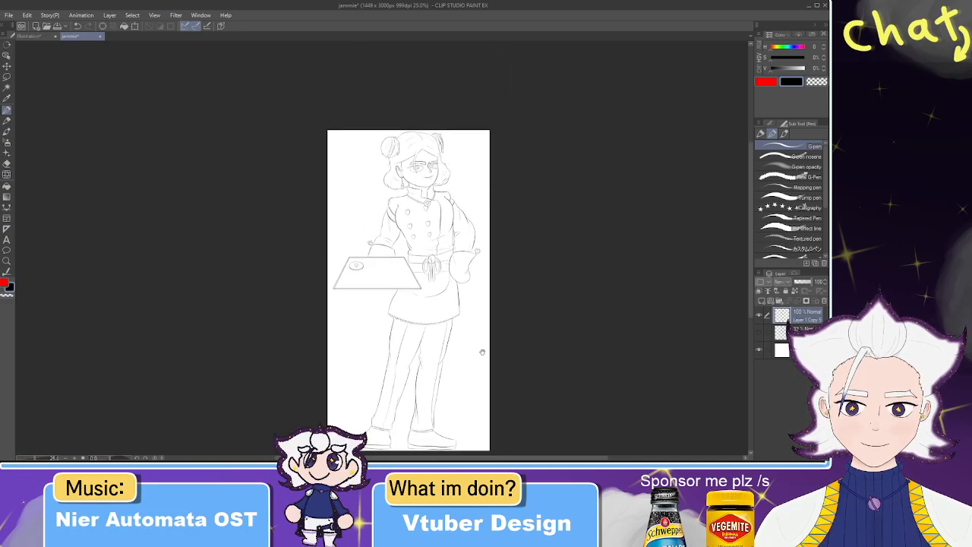
{"action": "scroll", "coordinate": [439, 251], "scroll_direction": "up", "scroll_amount": 3}
{"action": "scroll", "coordinate": [301, 286], "scroll_direction": "up", "scroll_amount": 6}
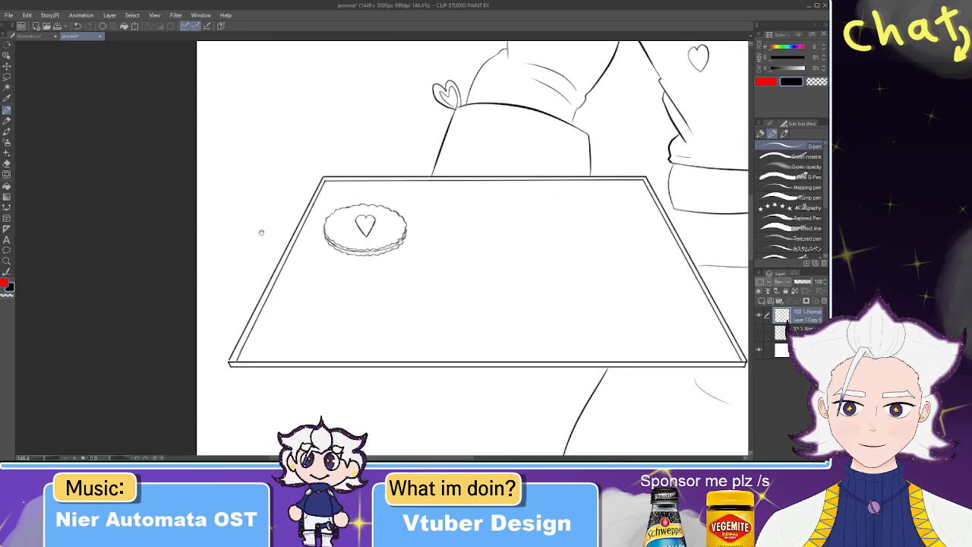
{"action": "left_click", "coordinate": [10, 77]}
{"action": "scroll", "coordinate": [393, 255], "scroll_direction": "up", "scroll_amount": 1}
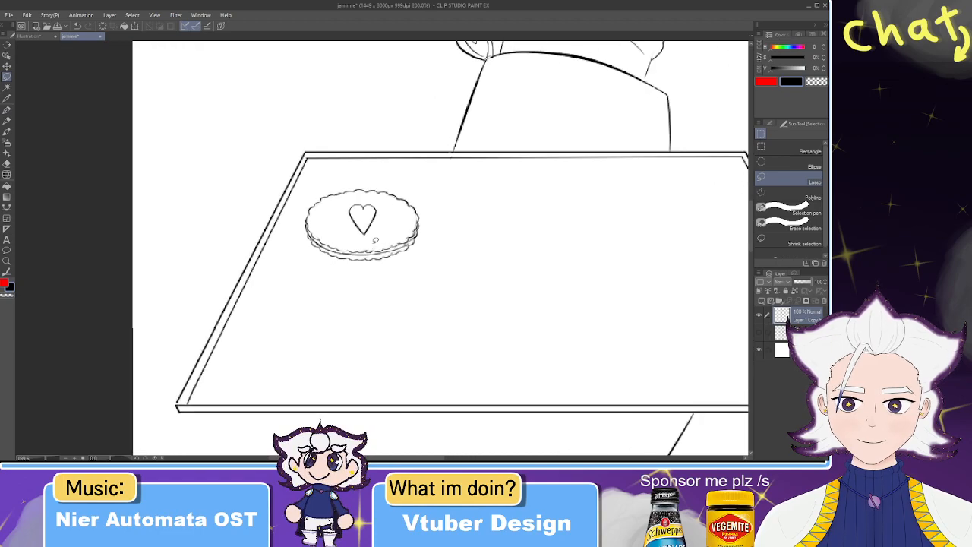
{"action": "scroll", "coordinate": [450, 260], "scroll_direction": "down", "scroll_amount": 2}
{"action": "scroll", "coordinate": [451, 260], "scroll_direction": "down", "scroll_amount": 2}
{"action": "scroll", "coordinate": [450, 260], "scroll_direction": "up", "scroll_amount": 3}
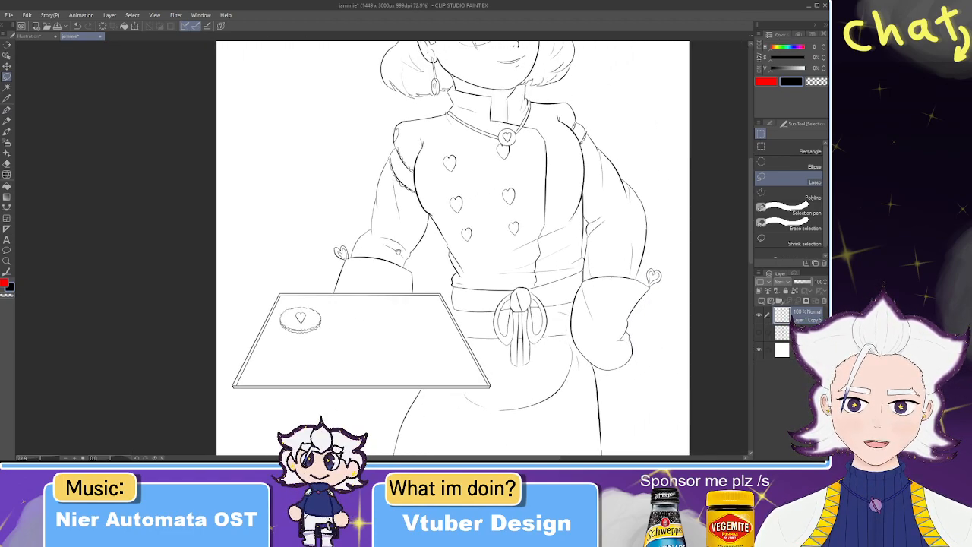
{"action": "scroll", "coordinate": [449, 261], "scroll_direction": "down", "scroll_amount": 4}
{"action": "scroll", "coordinate": [448, 260], "scroll_direction": "down", "scroll_amount": 3}
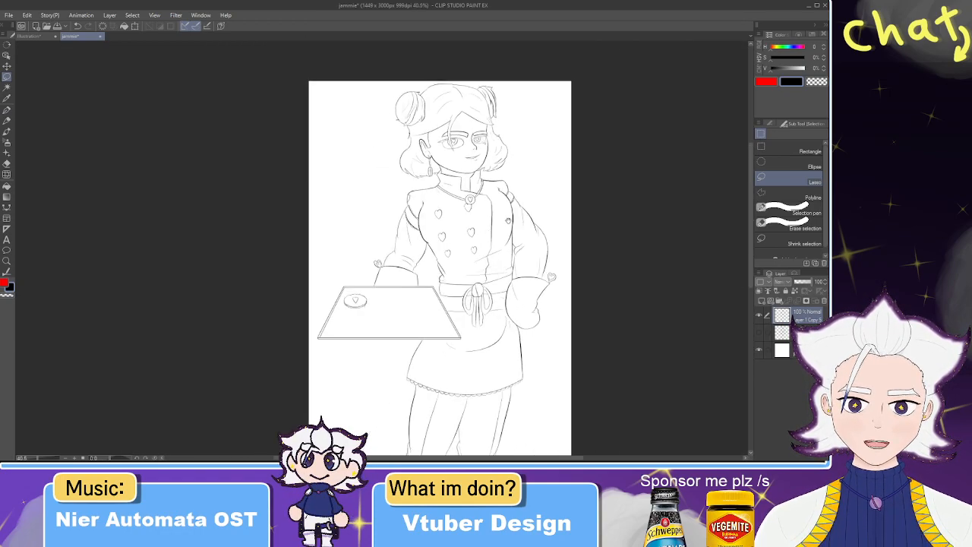
{"action": "scroll", "coordinate": [431, 258], "scroll_direction": "up", "scroll_amount": 3}
{"action": "scroll", "coordinate": [434, 221], "scroll_direction": "up", "scroll_amount": 1}
{"action": "scroll", "coordinate": [441, 198], "scroll_direction": "down", "scroll_amount": 5}
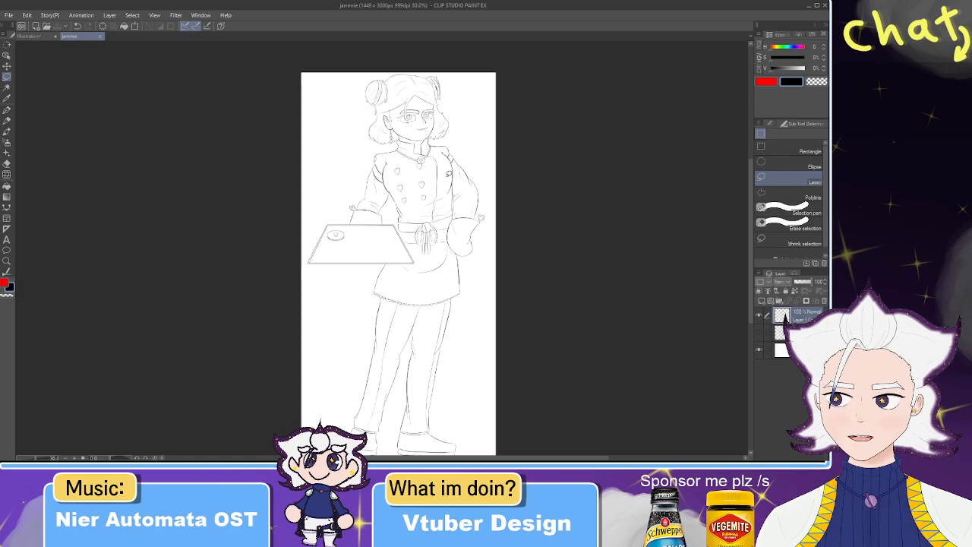
{"action": "scroll", "coordinate": [446, 179], "scroll_direction": "up", "scroll_amount": 3}
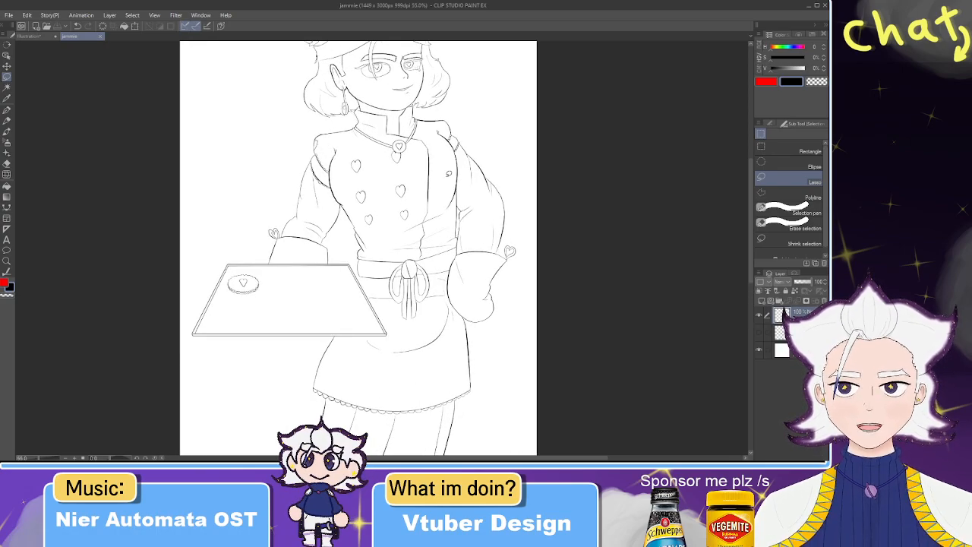